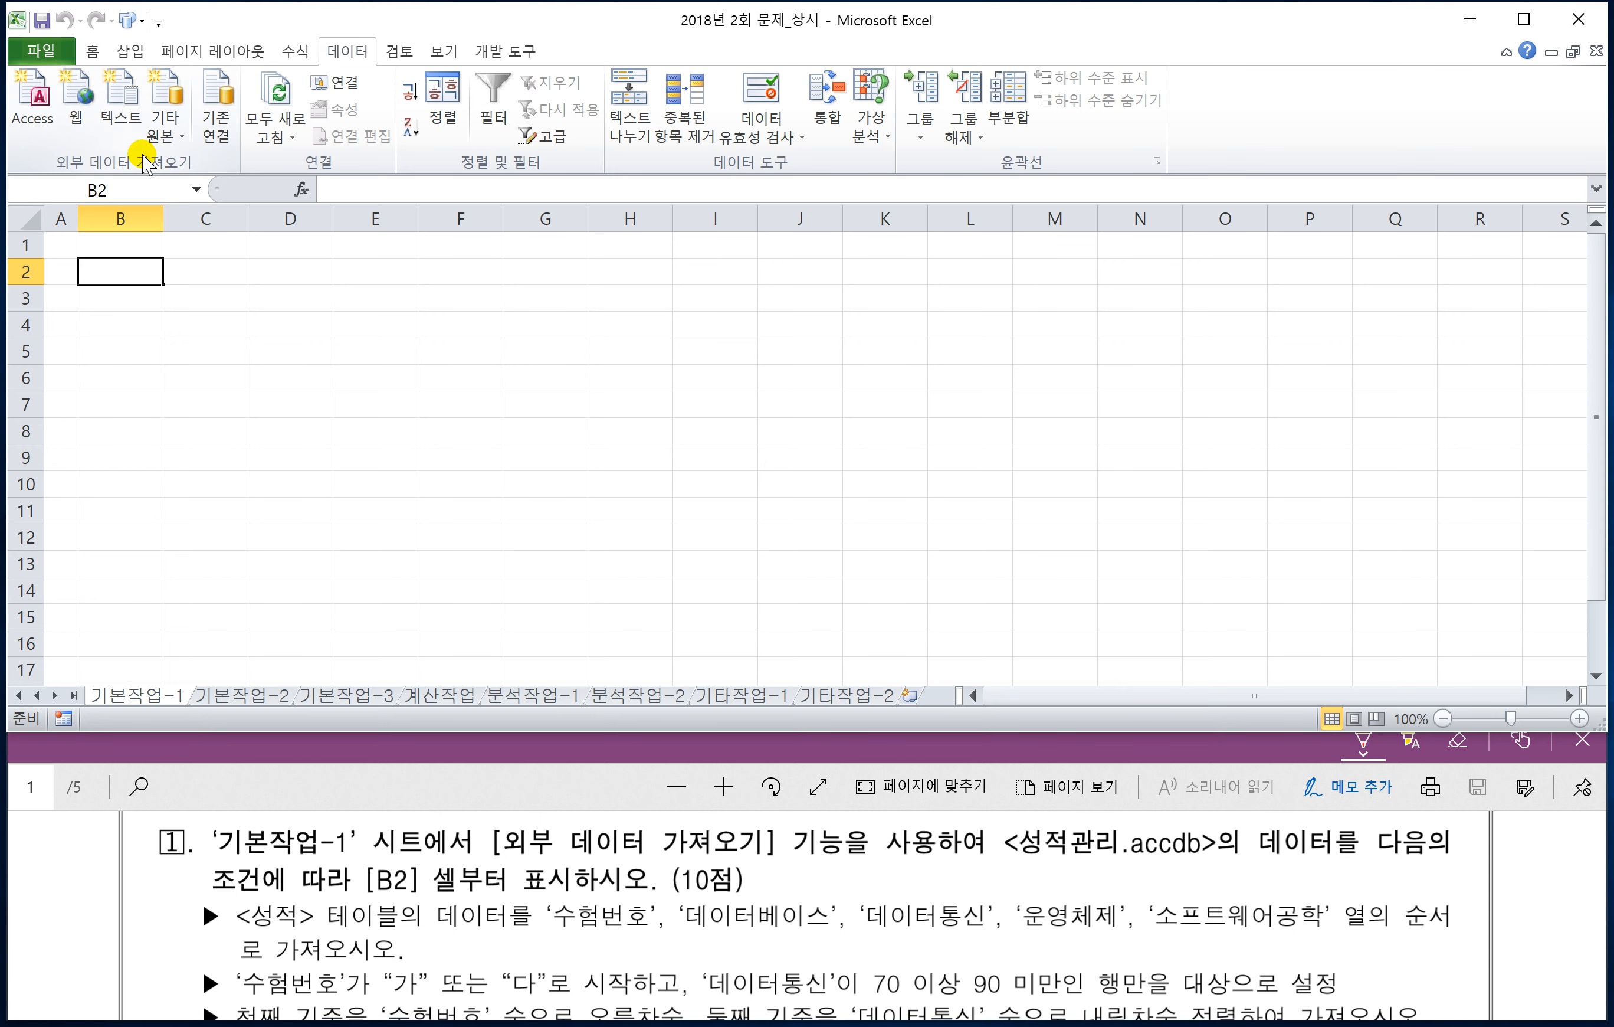
- Start a Microsoft Query import with MS Access Database as the data source, keeping the Query Wizard enabled
left_click(161, 134)
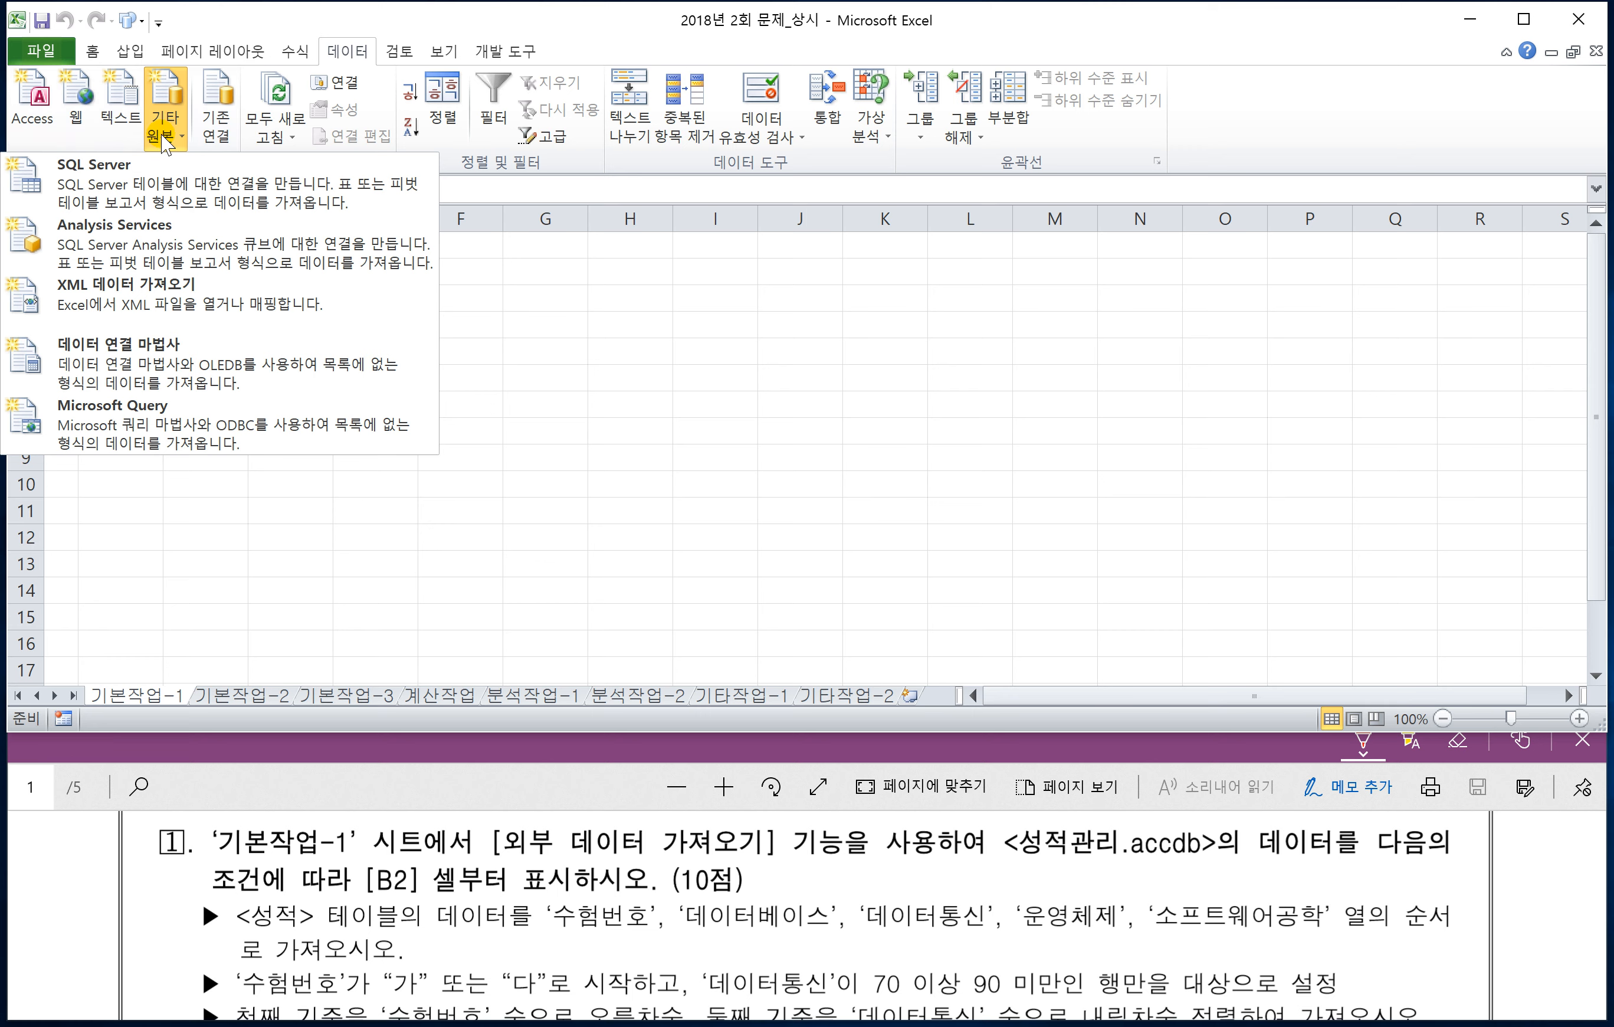
left_click(155, 431)
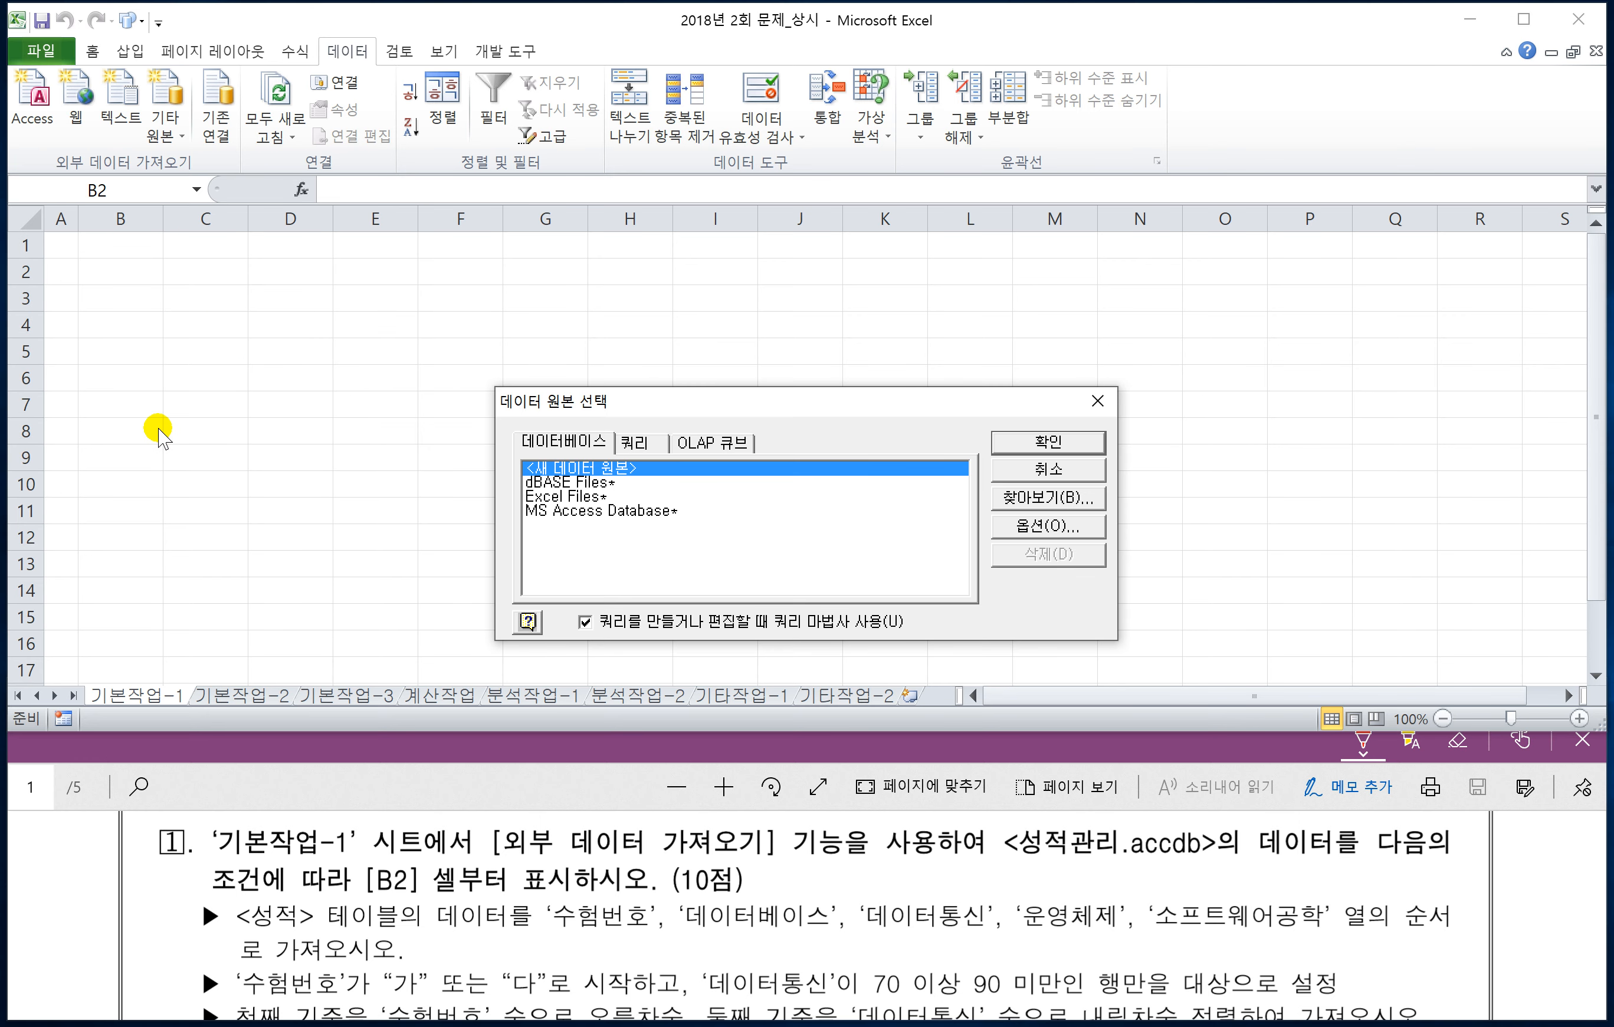
left_click(576, 515)
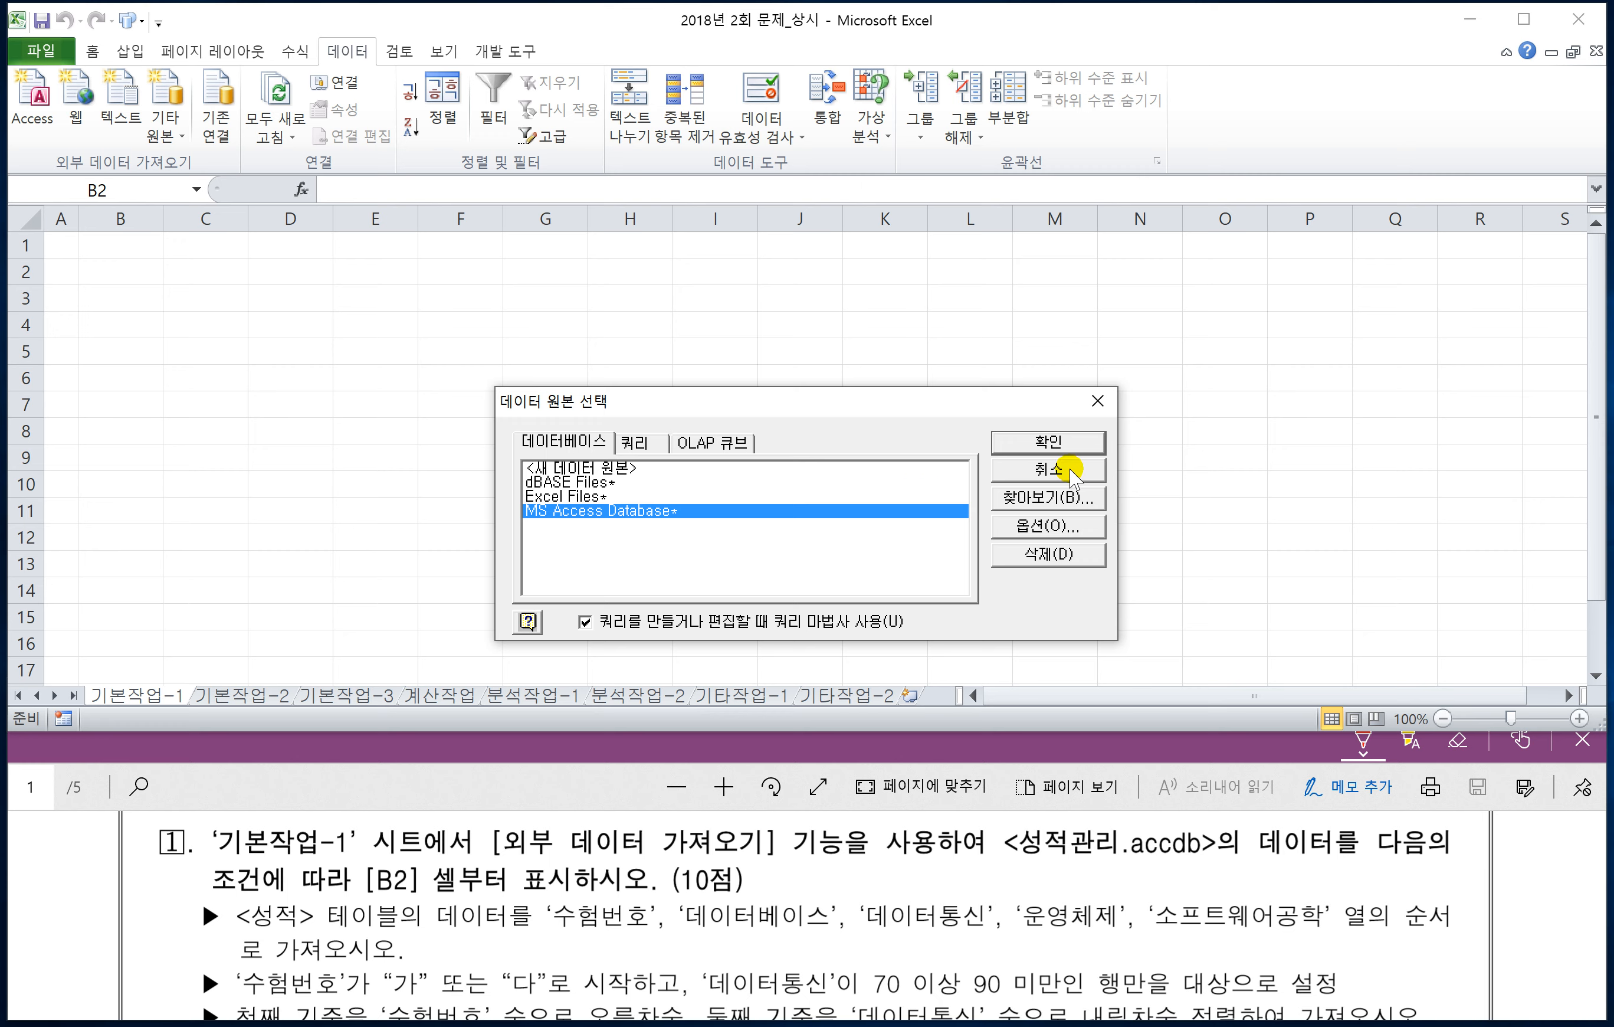
left_click(1048, 442)
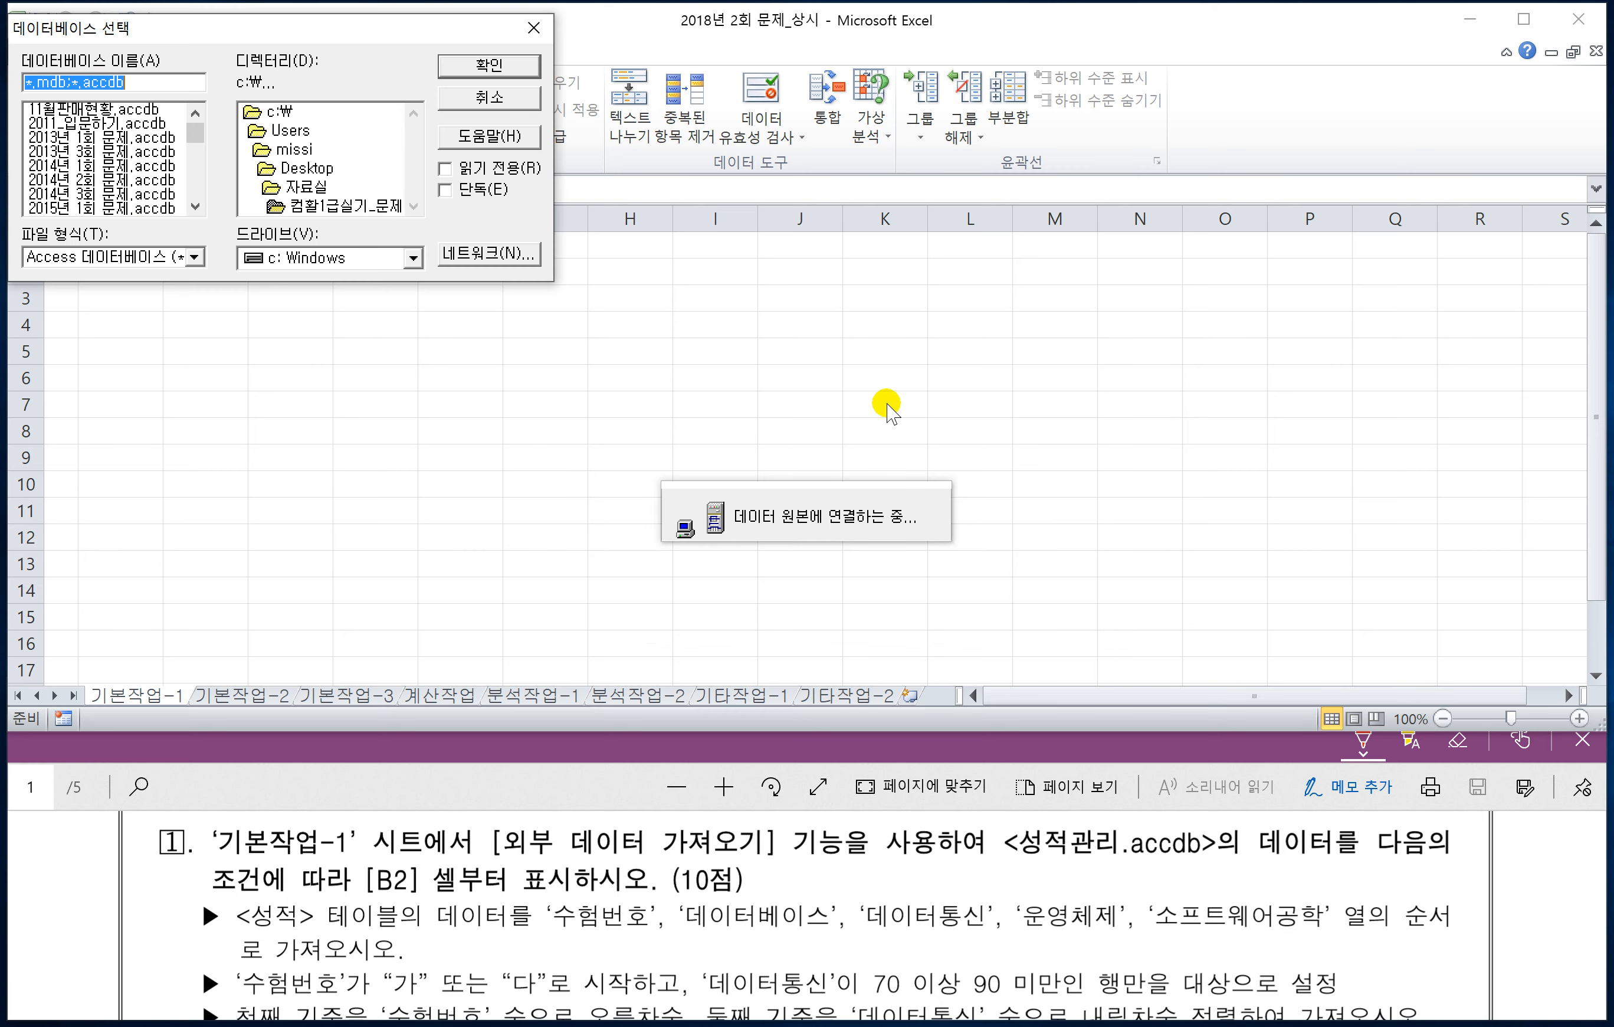
- Choose the 성적관리.accdb database in the C:\OA folder as the query source
double_click(278, 110)
double_click(272, 186)
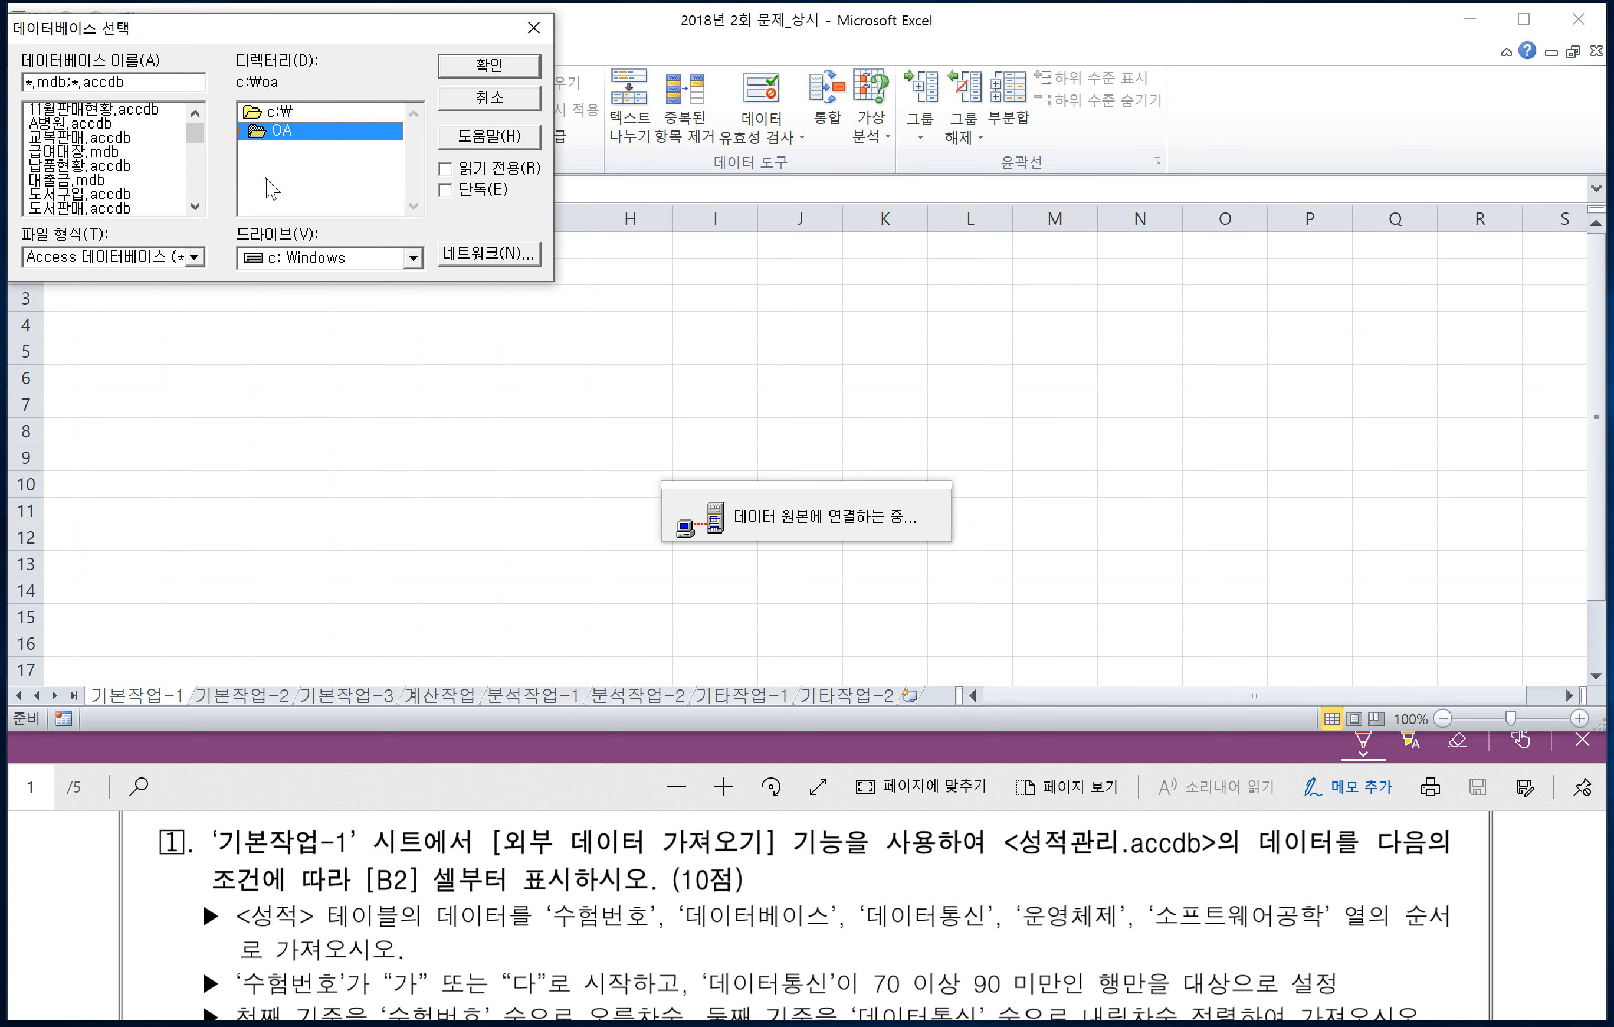
left_click(267, 175)
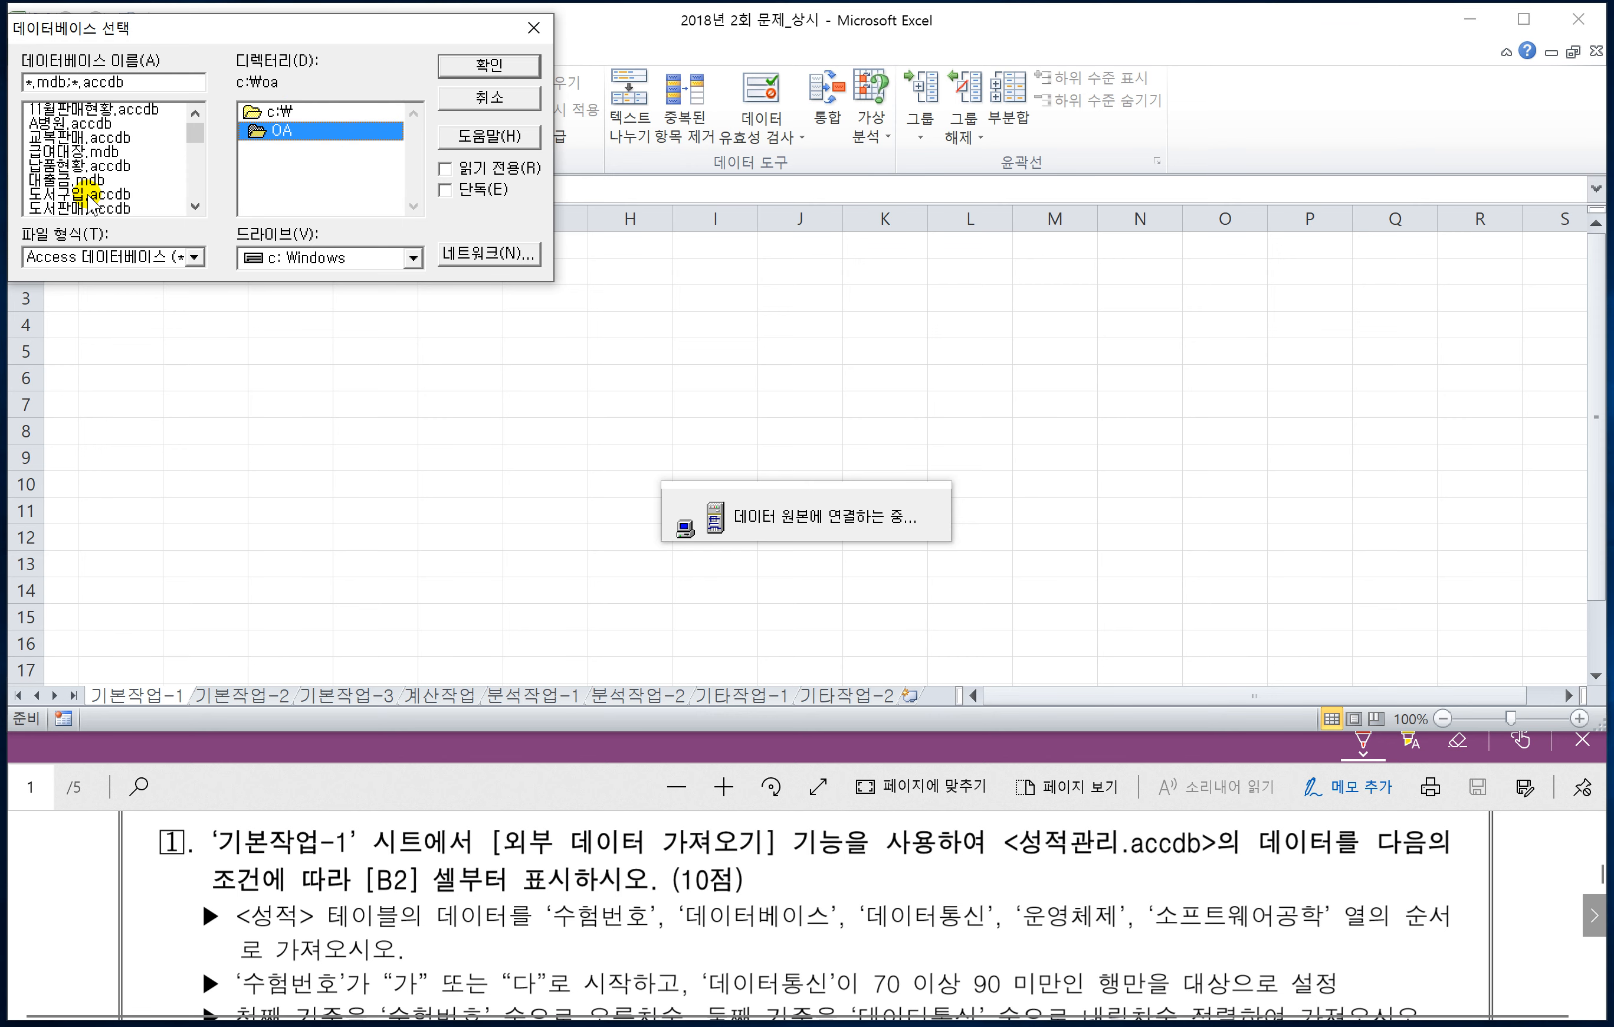
left_click_drag(196, 139, 196, 155)
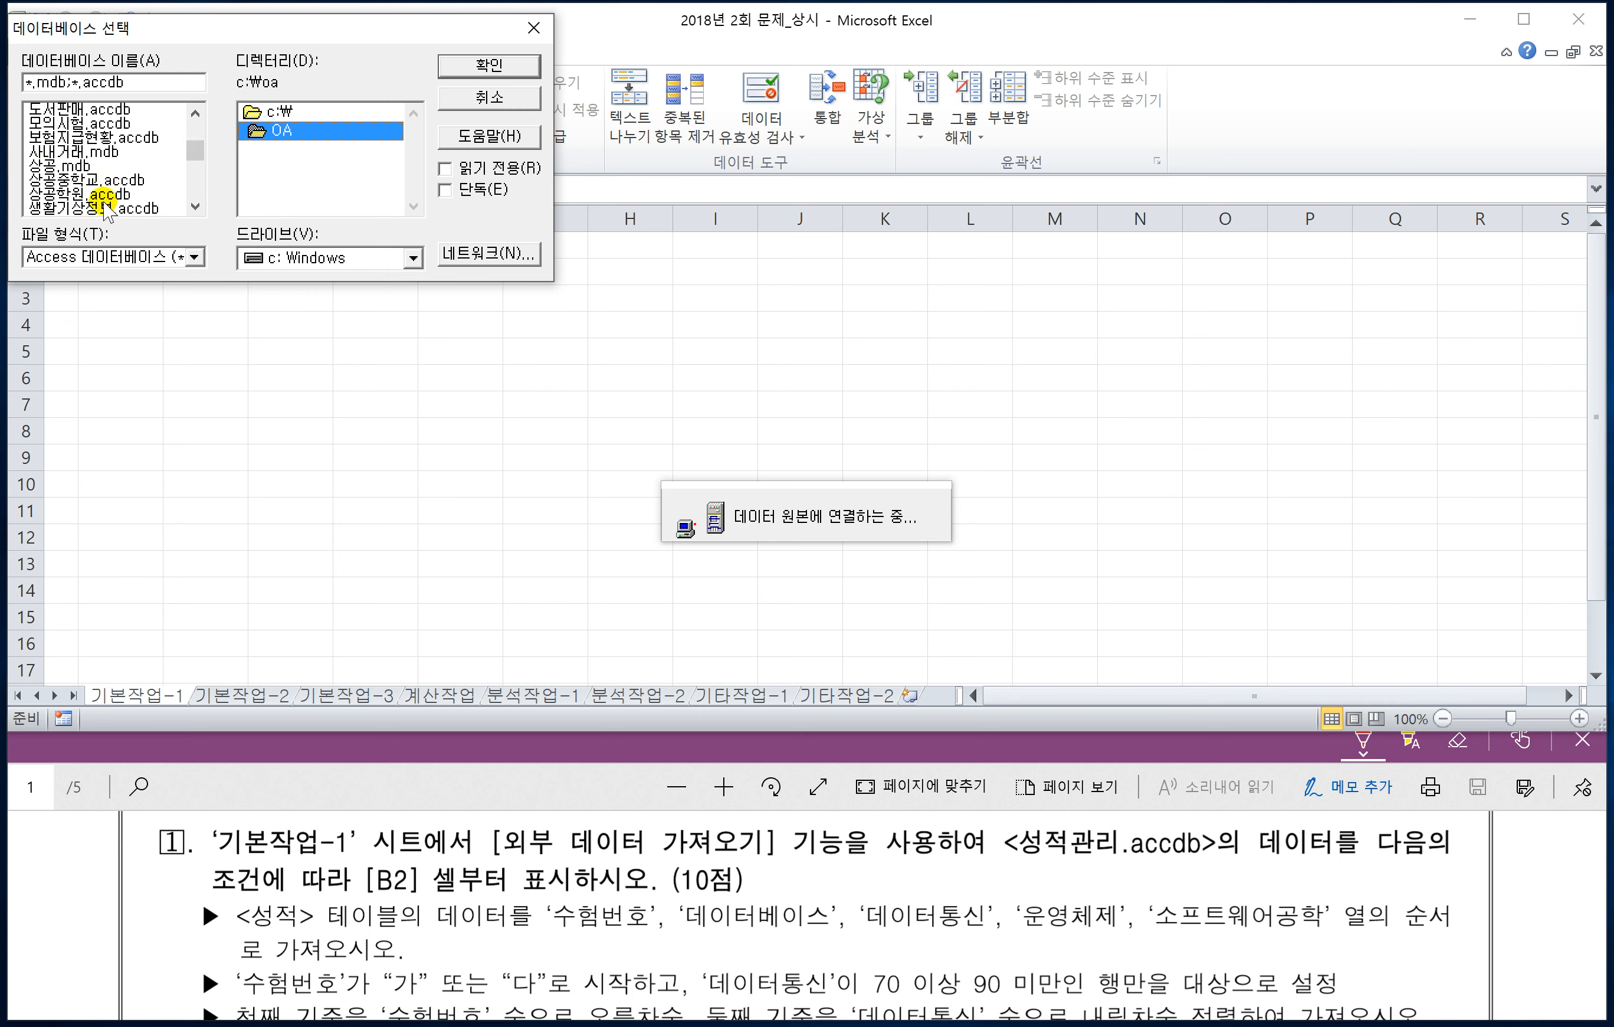
left_click(195, 206)
left_click(195, 206)
left_click(93, 195)
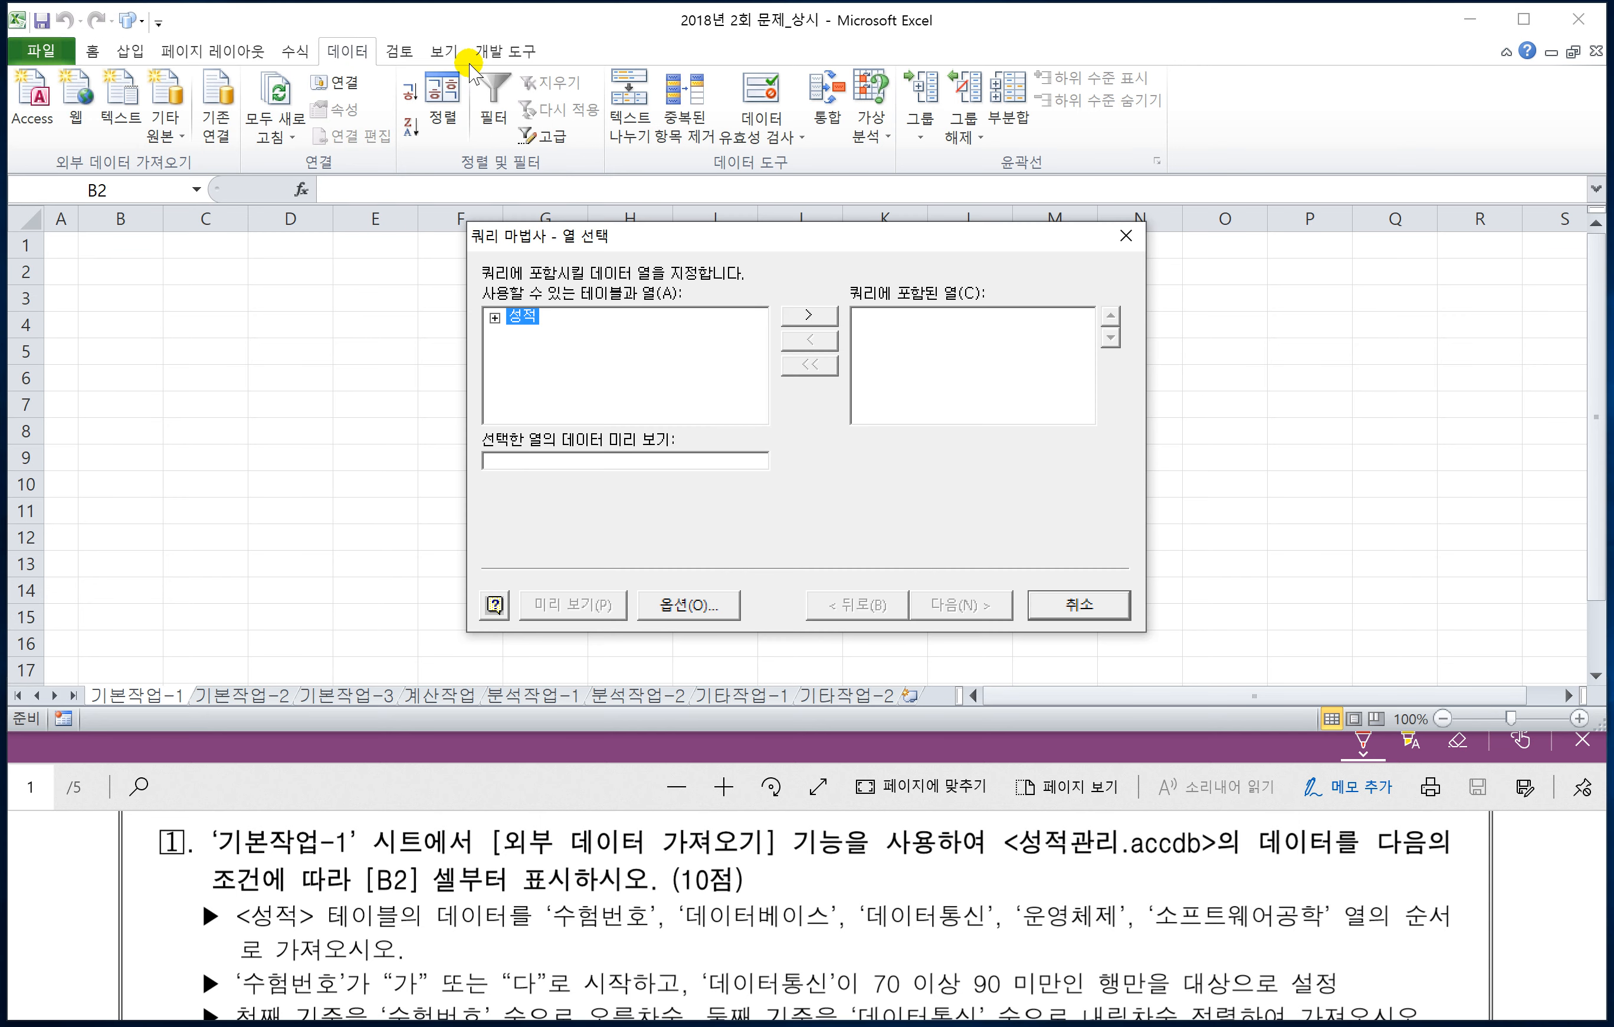
- Include the 성적 table's columns 수험번호, 데이터베이스, 데이터통신, 운영체제 and 소프트웨어공학 in the query, in that order, and accept the column selection
left_click(495, 318)
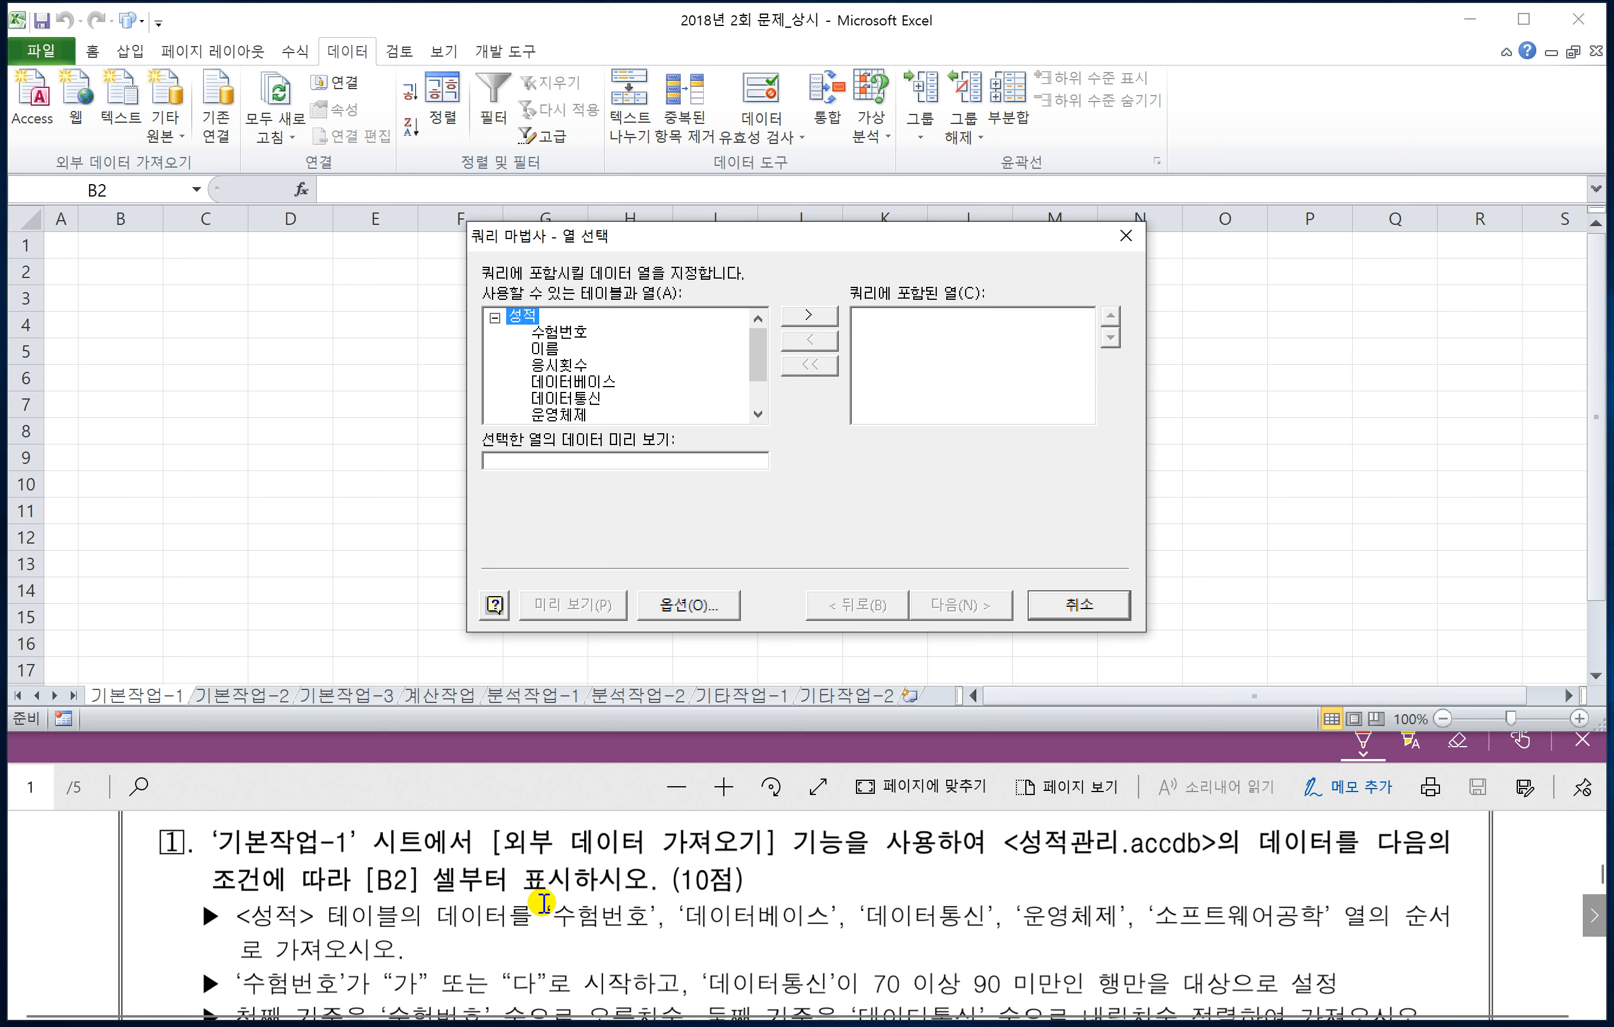
double_click(575, 332)
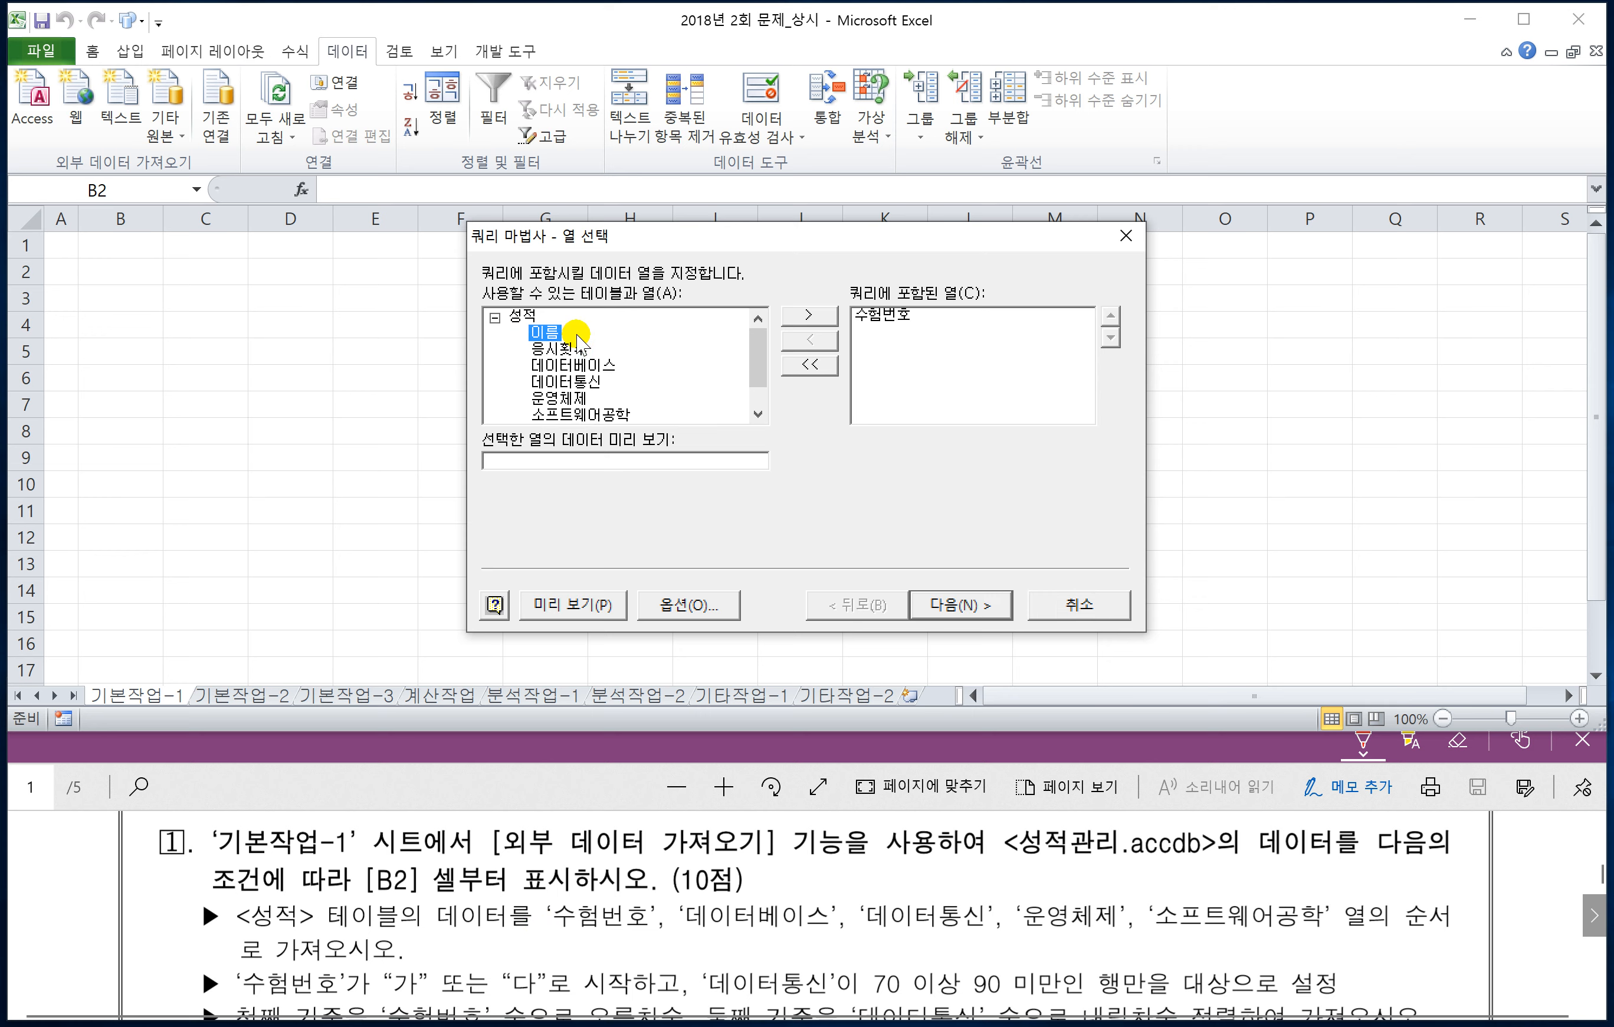
double_click(580, 366)
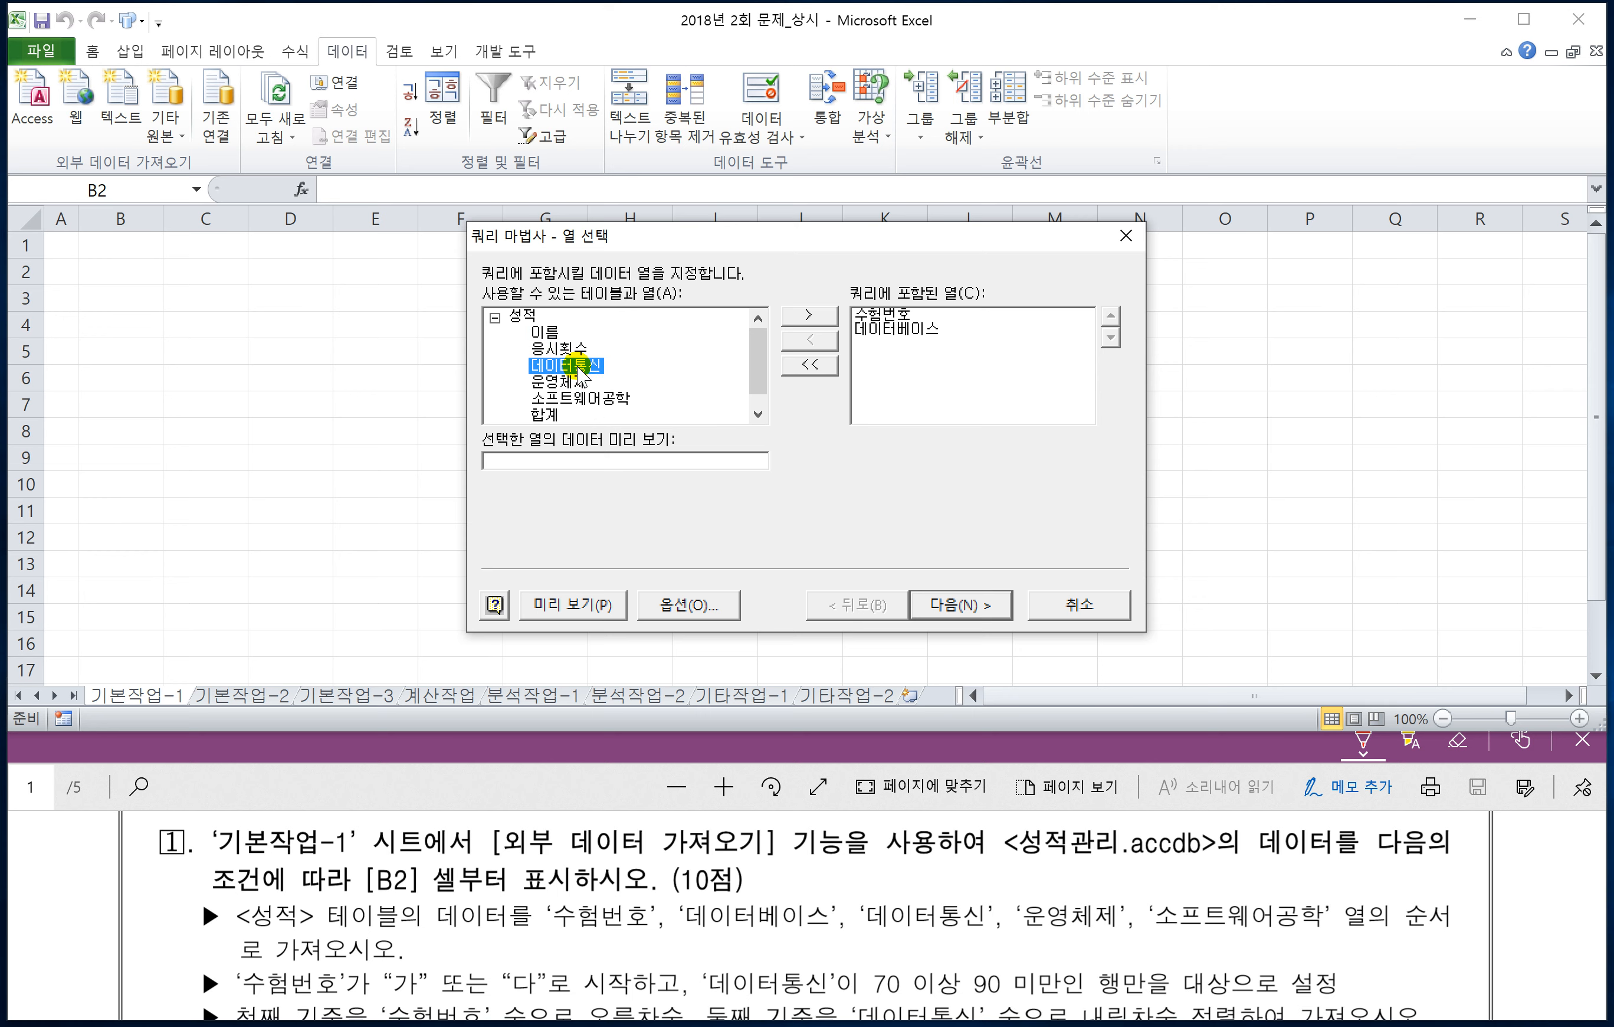
double_click(580, 367)
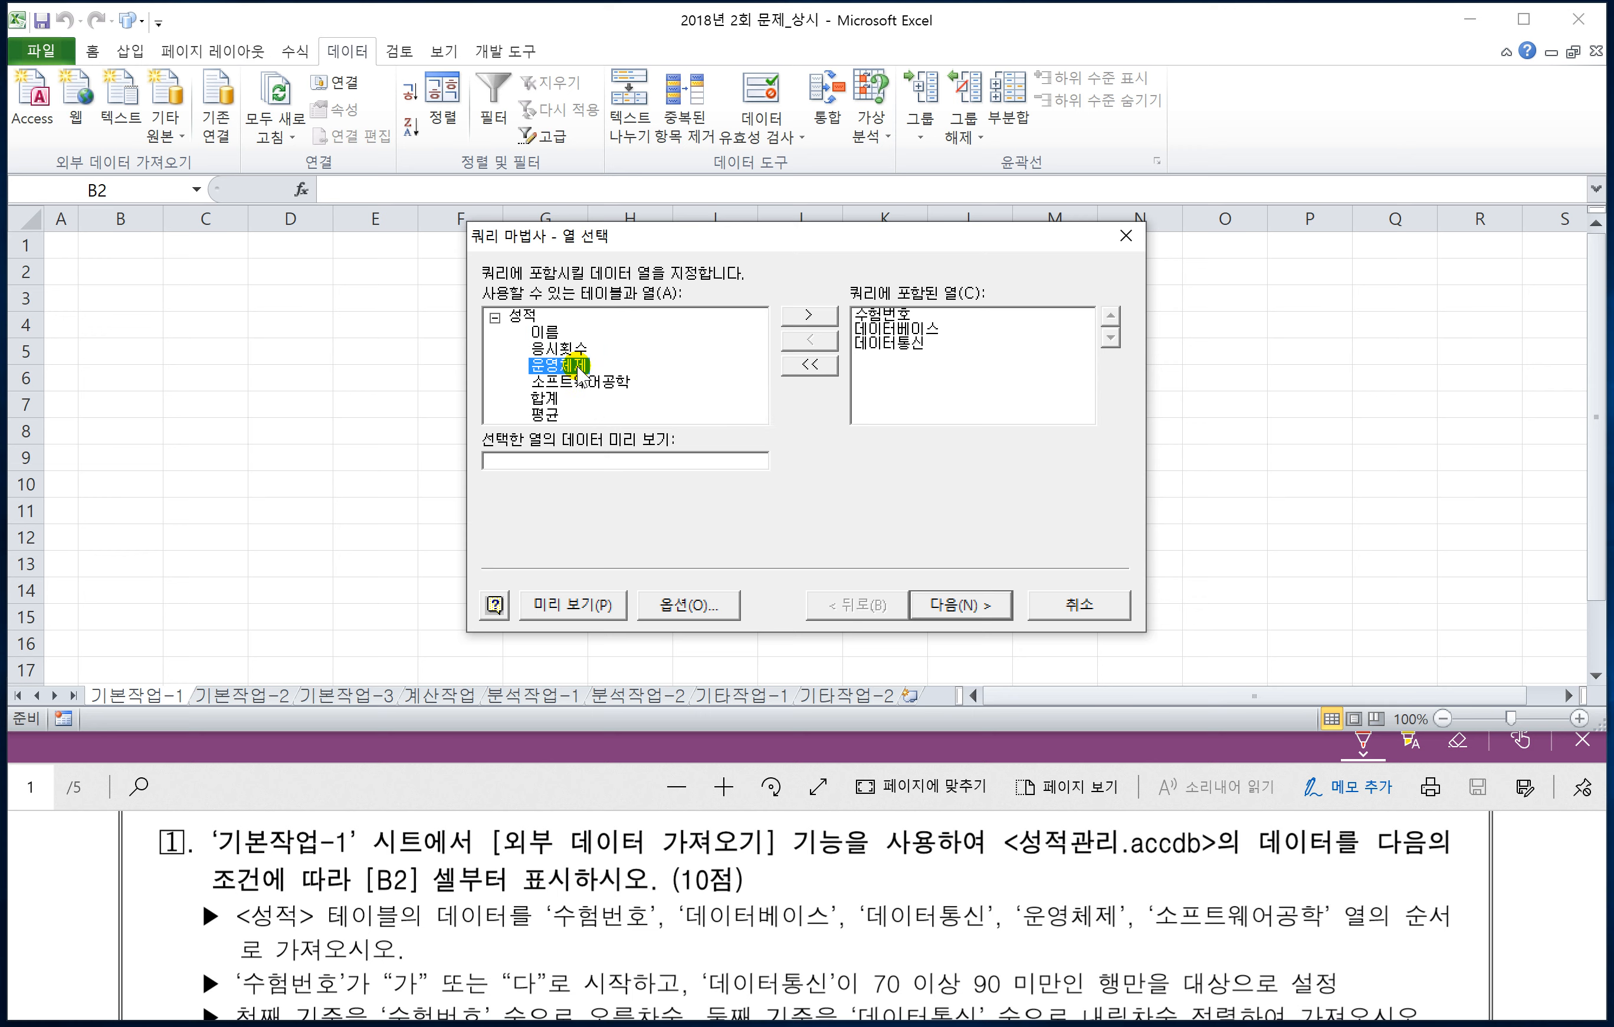
double_click(580, 366)
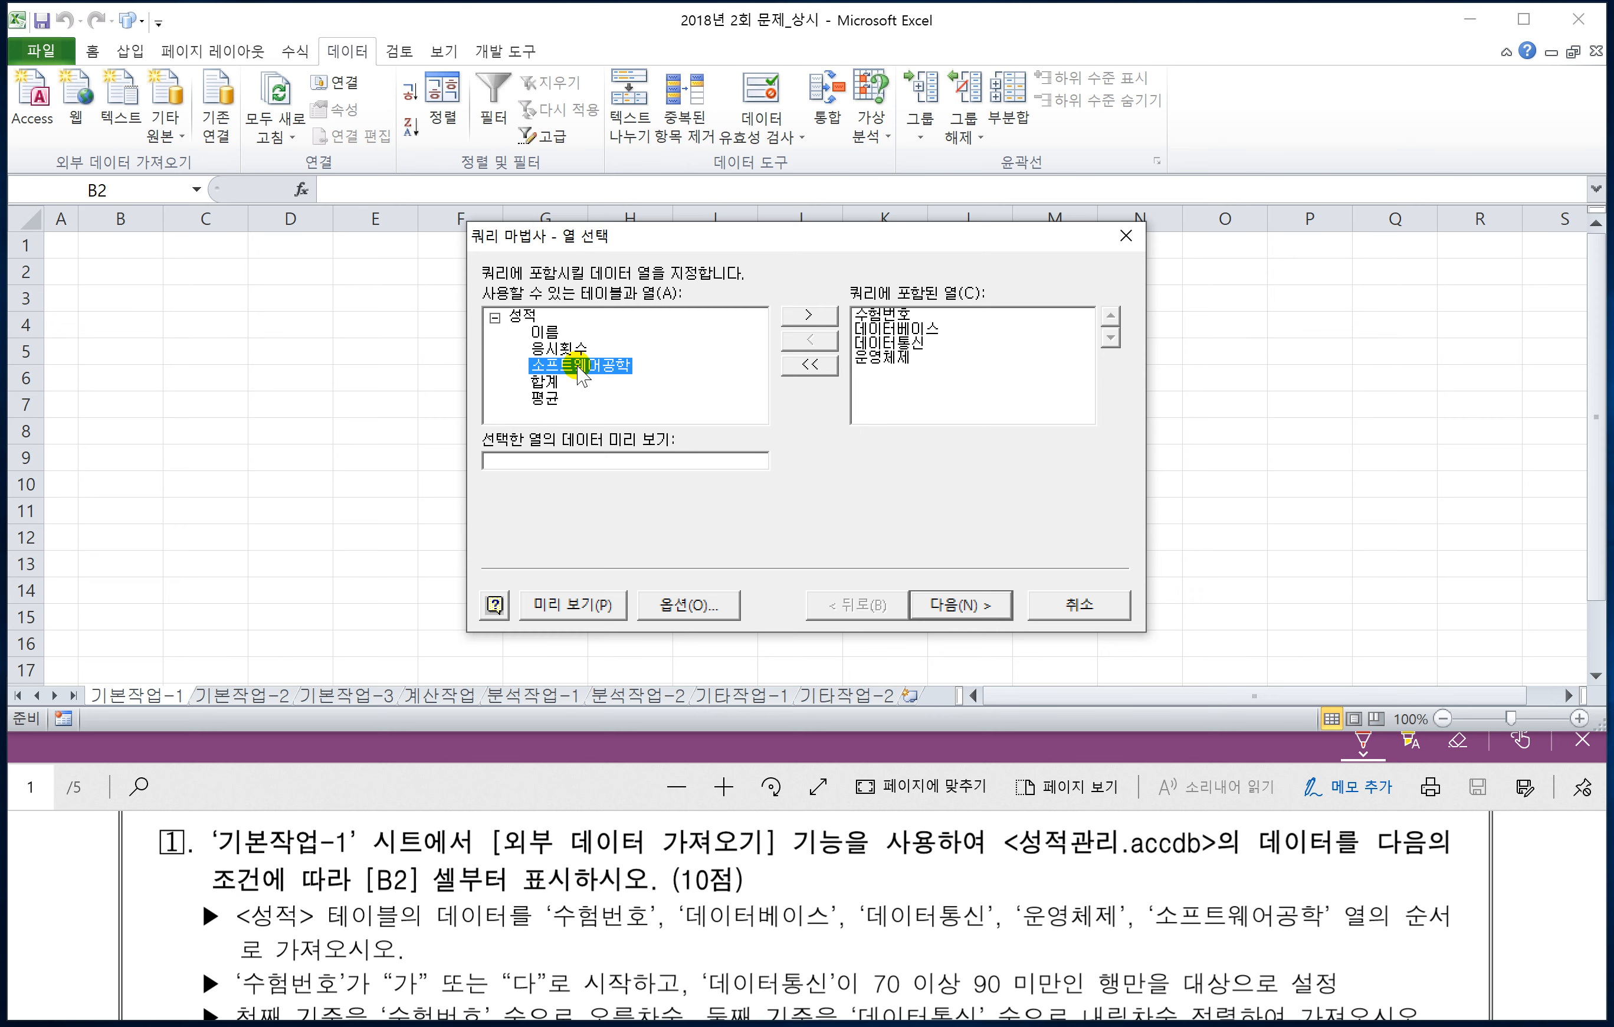
double_click(580, 366)
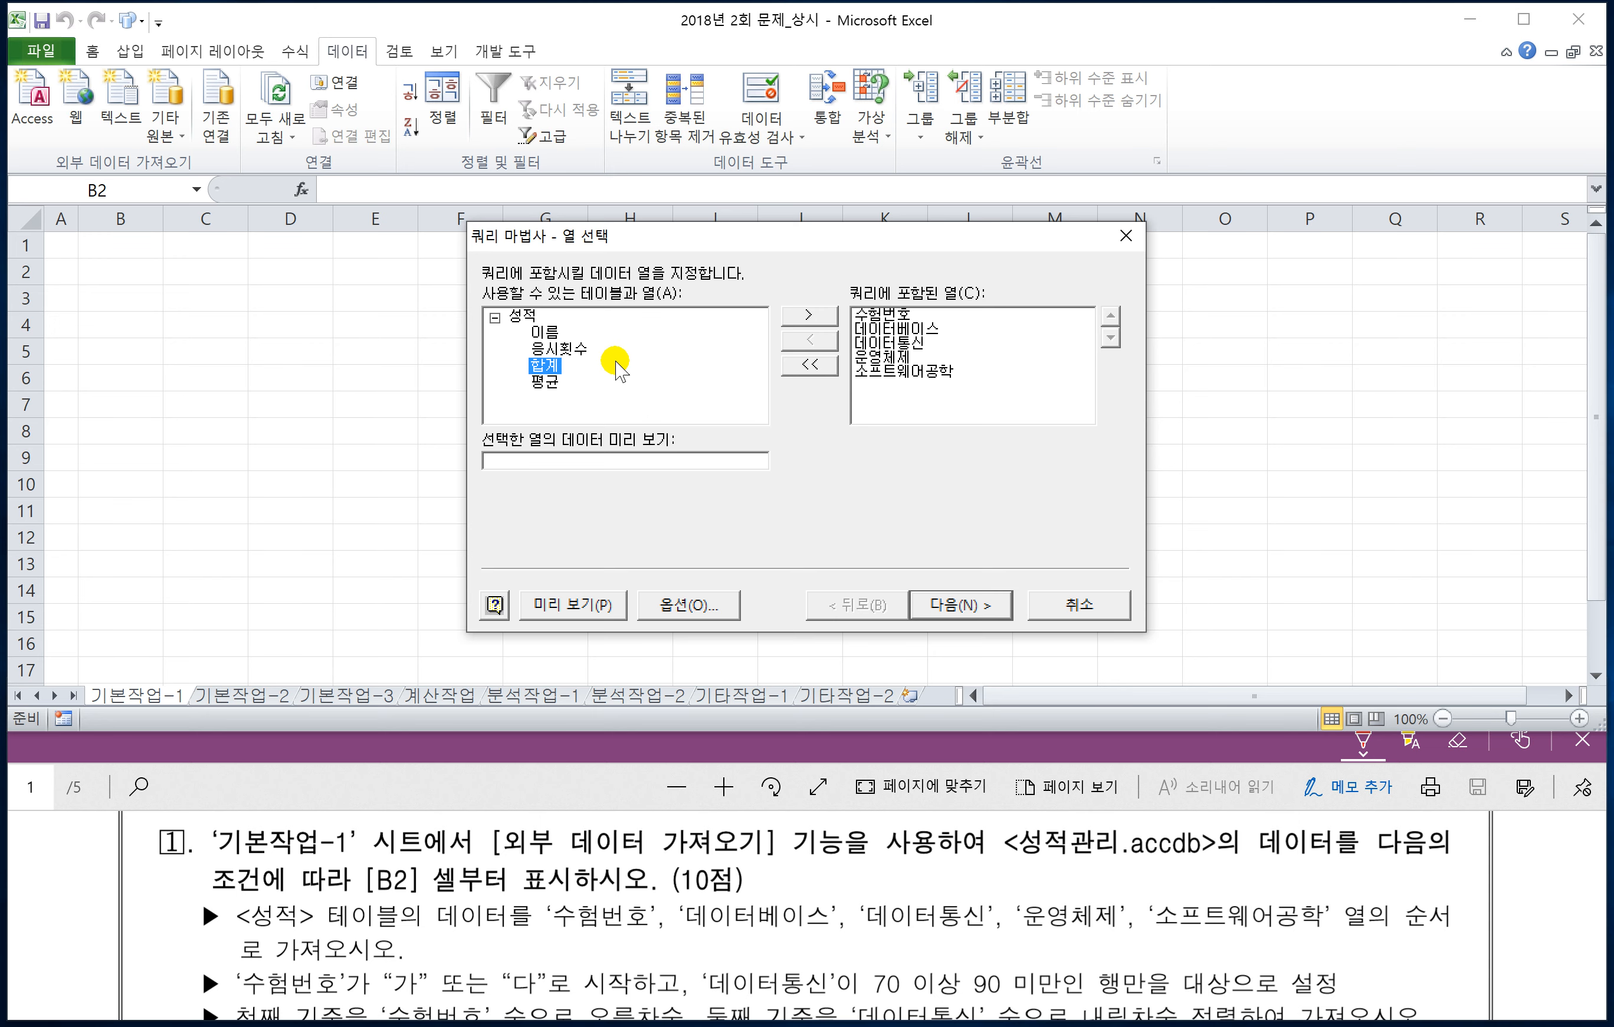
left_click(963, 603)
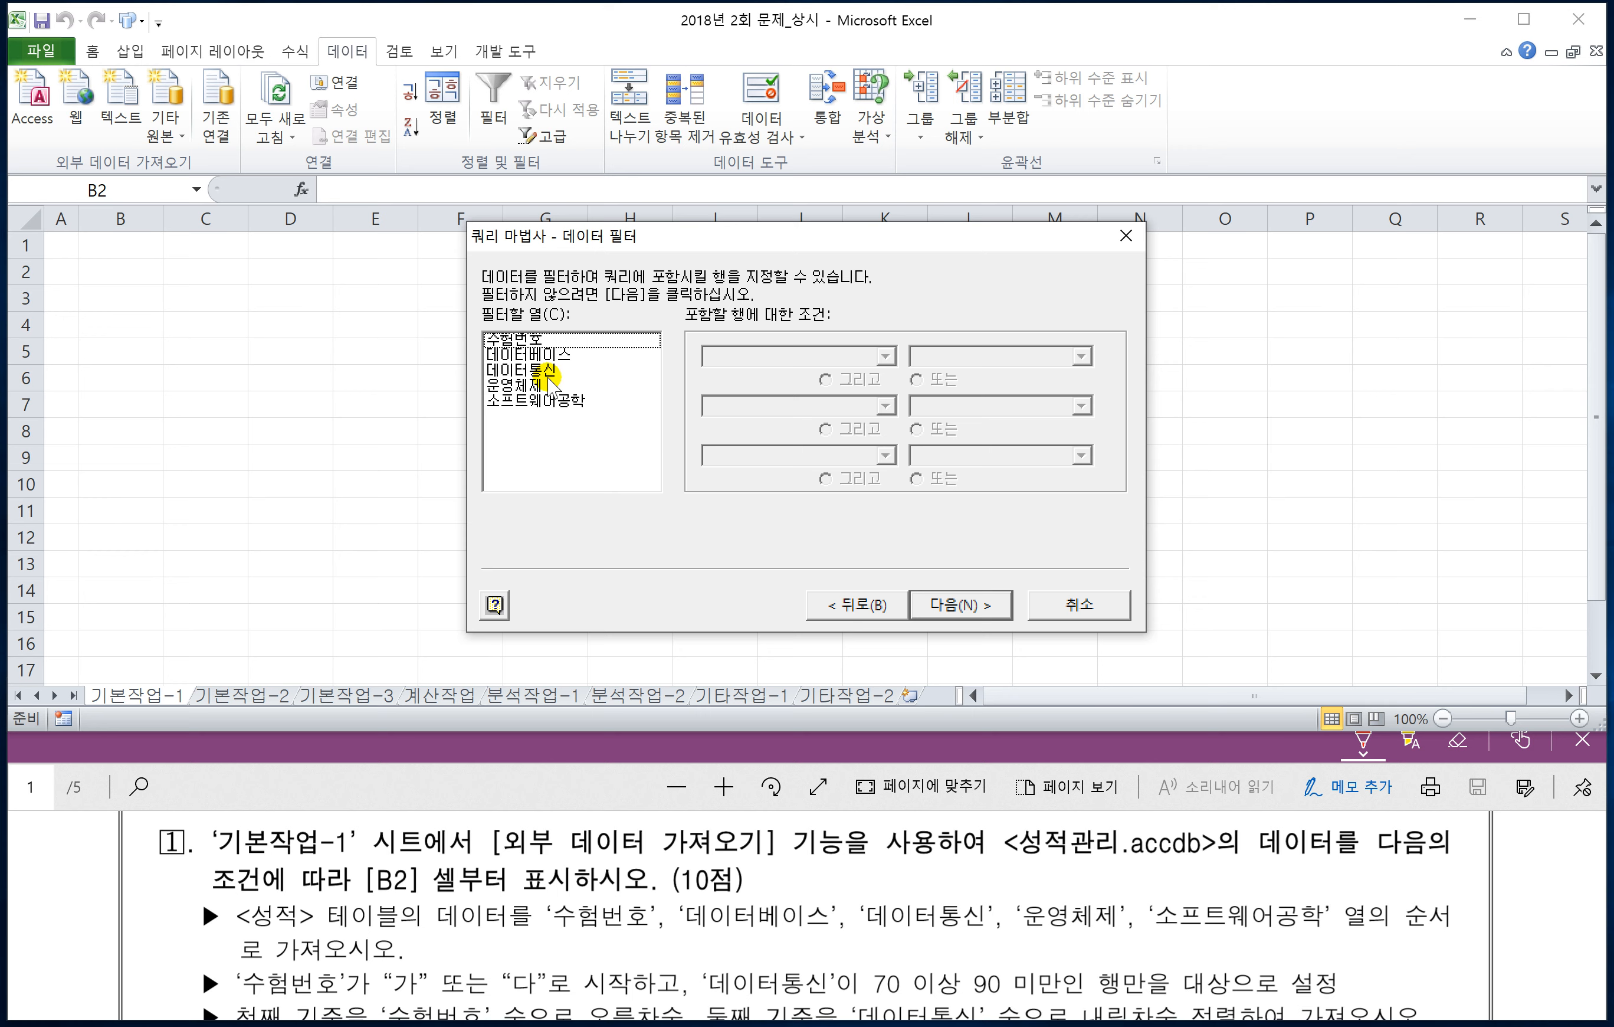
- Filter 수험번호 to rows whose start value (시작 값) is 가 or (또는) 다
left_click(527, 339)
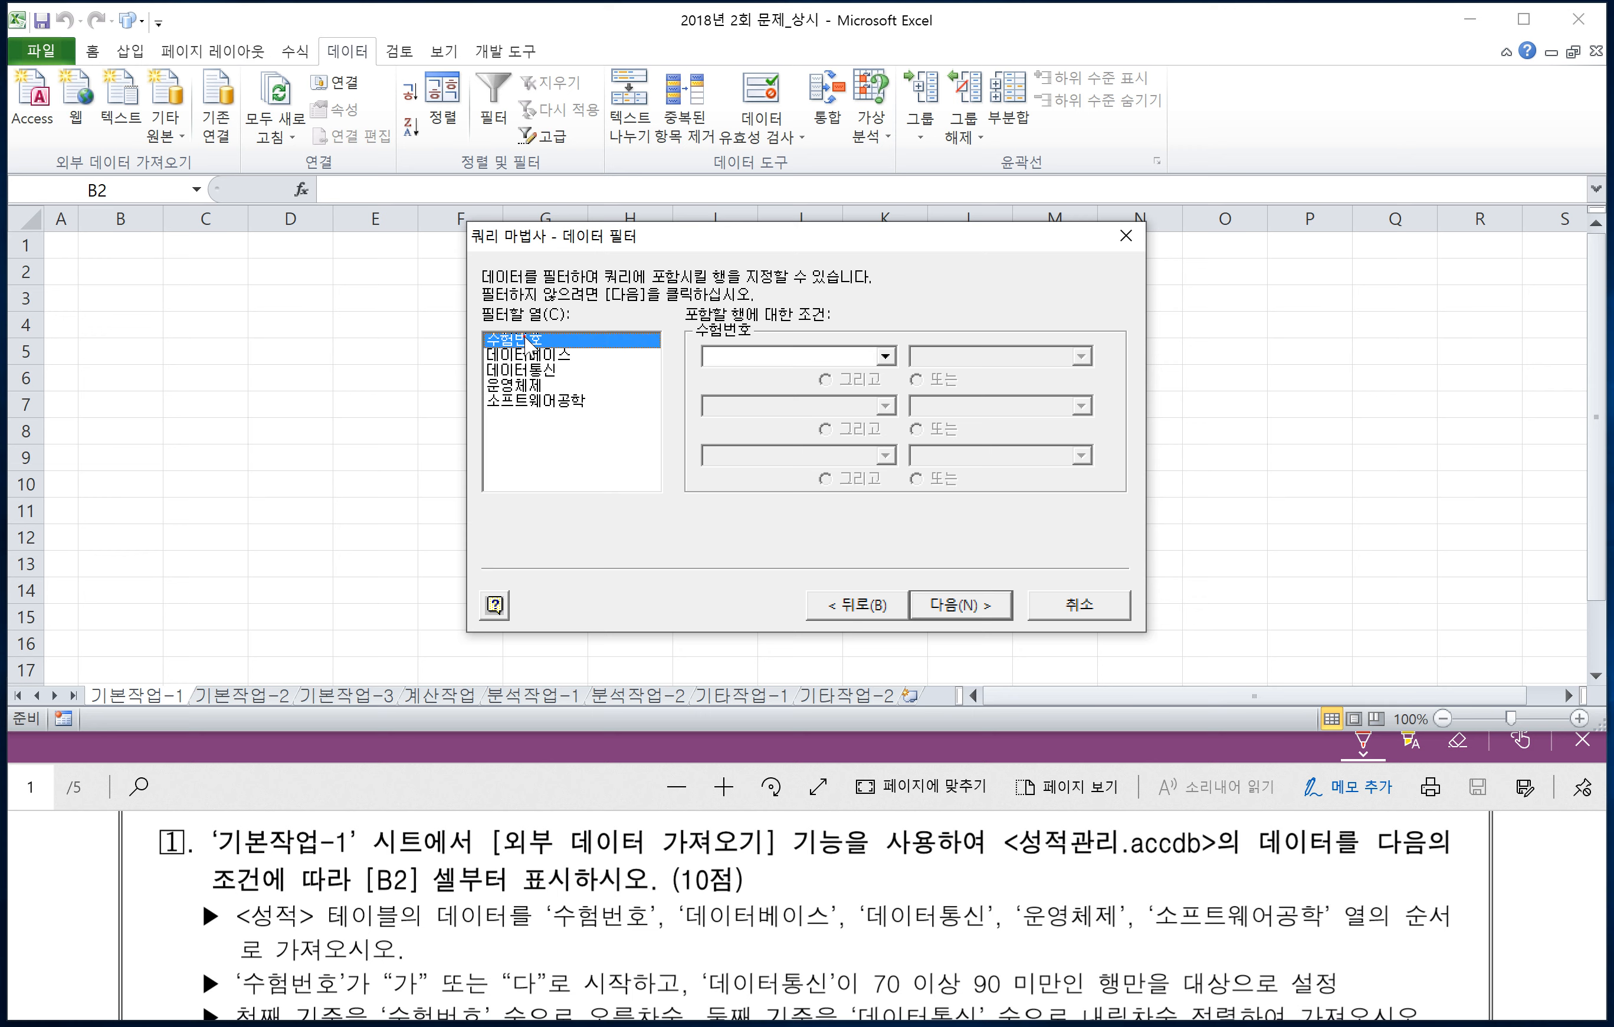
left_click(883, 357)
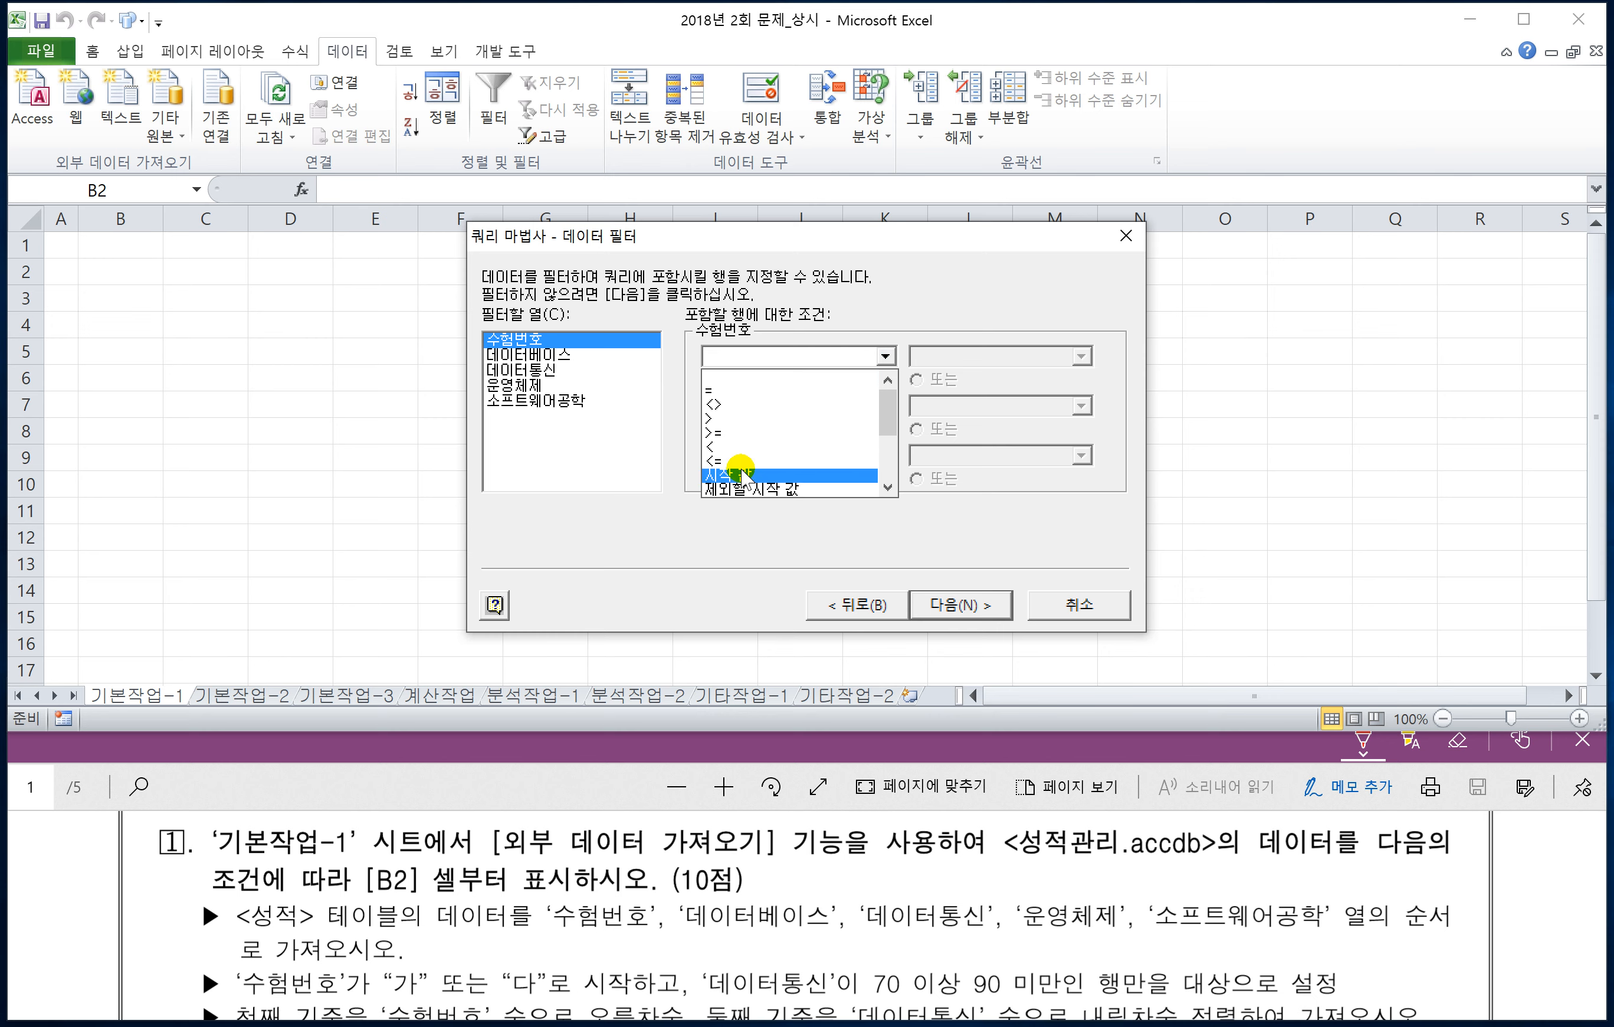
left_click(743, 474)
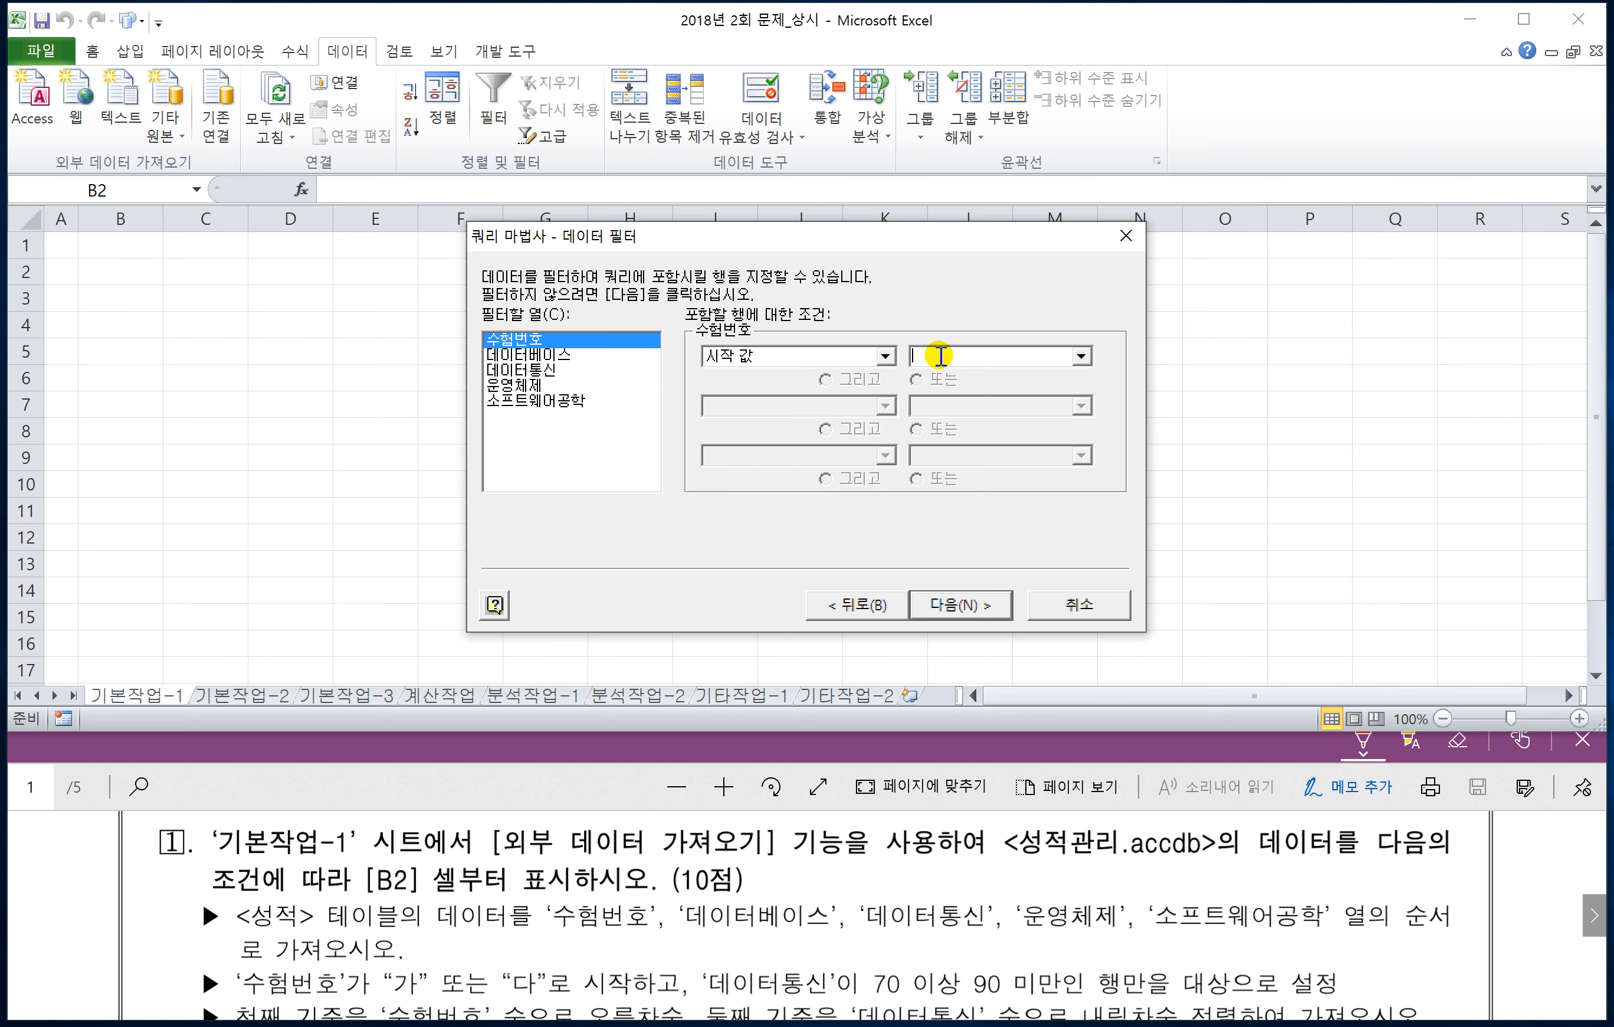
type("ㄱ")
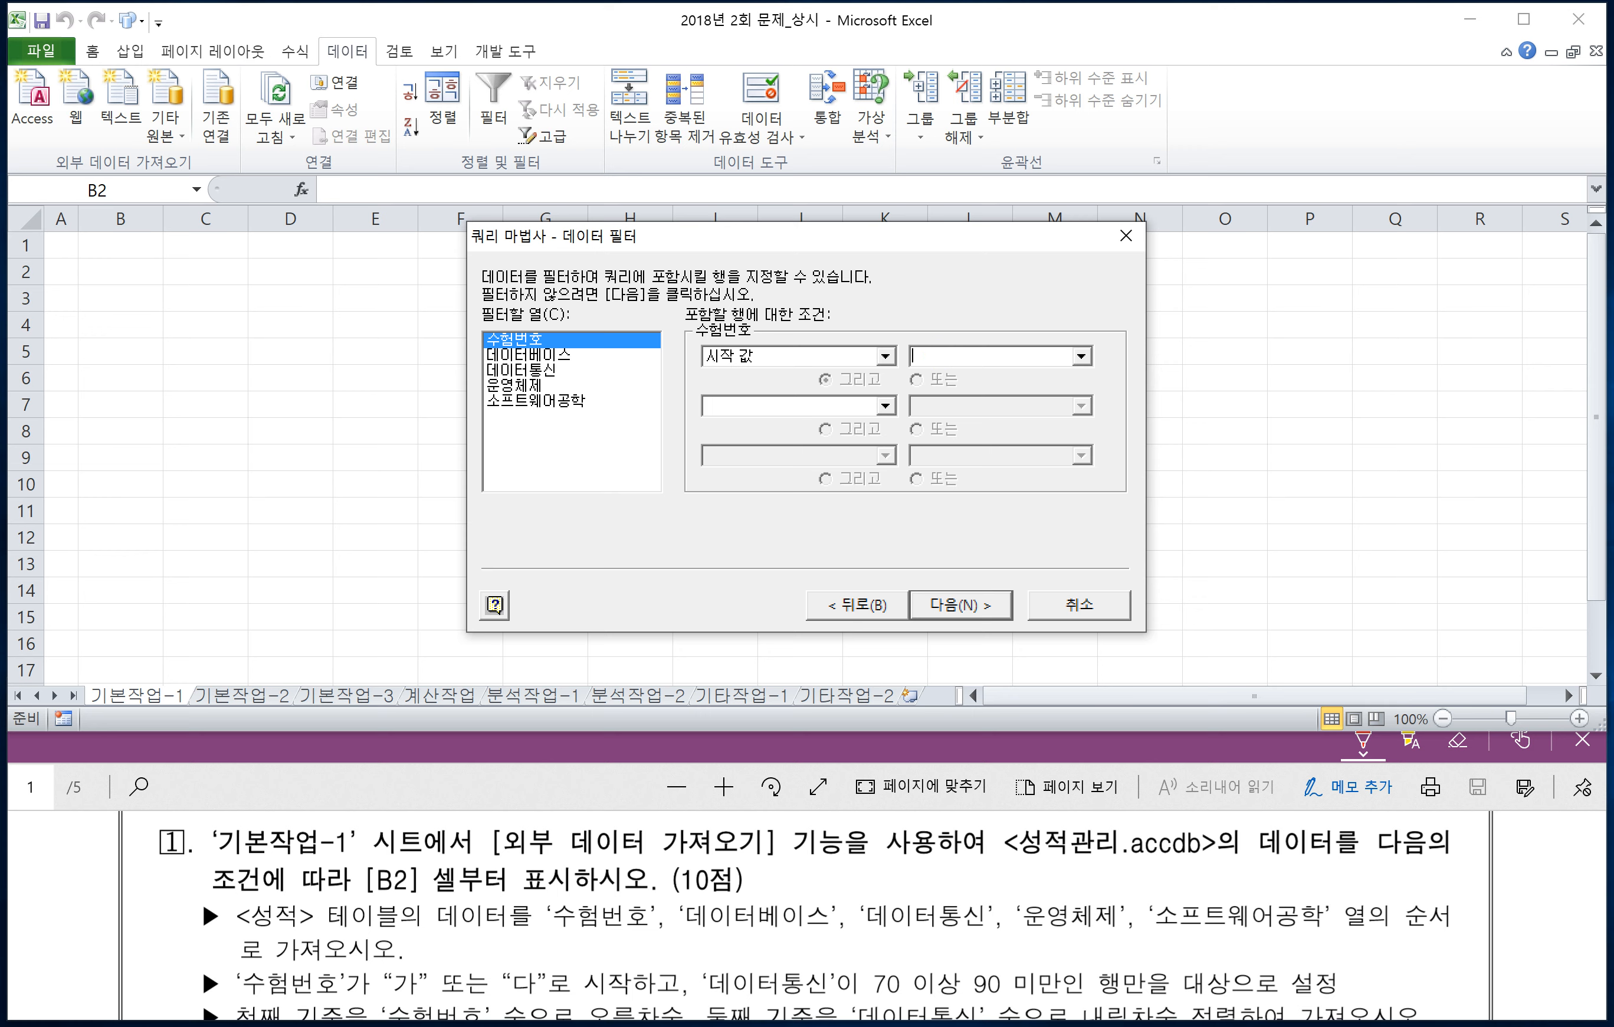
type("ㅏ")
left_click(917, 379)
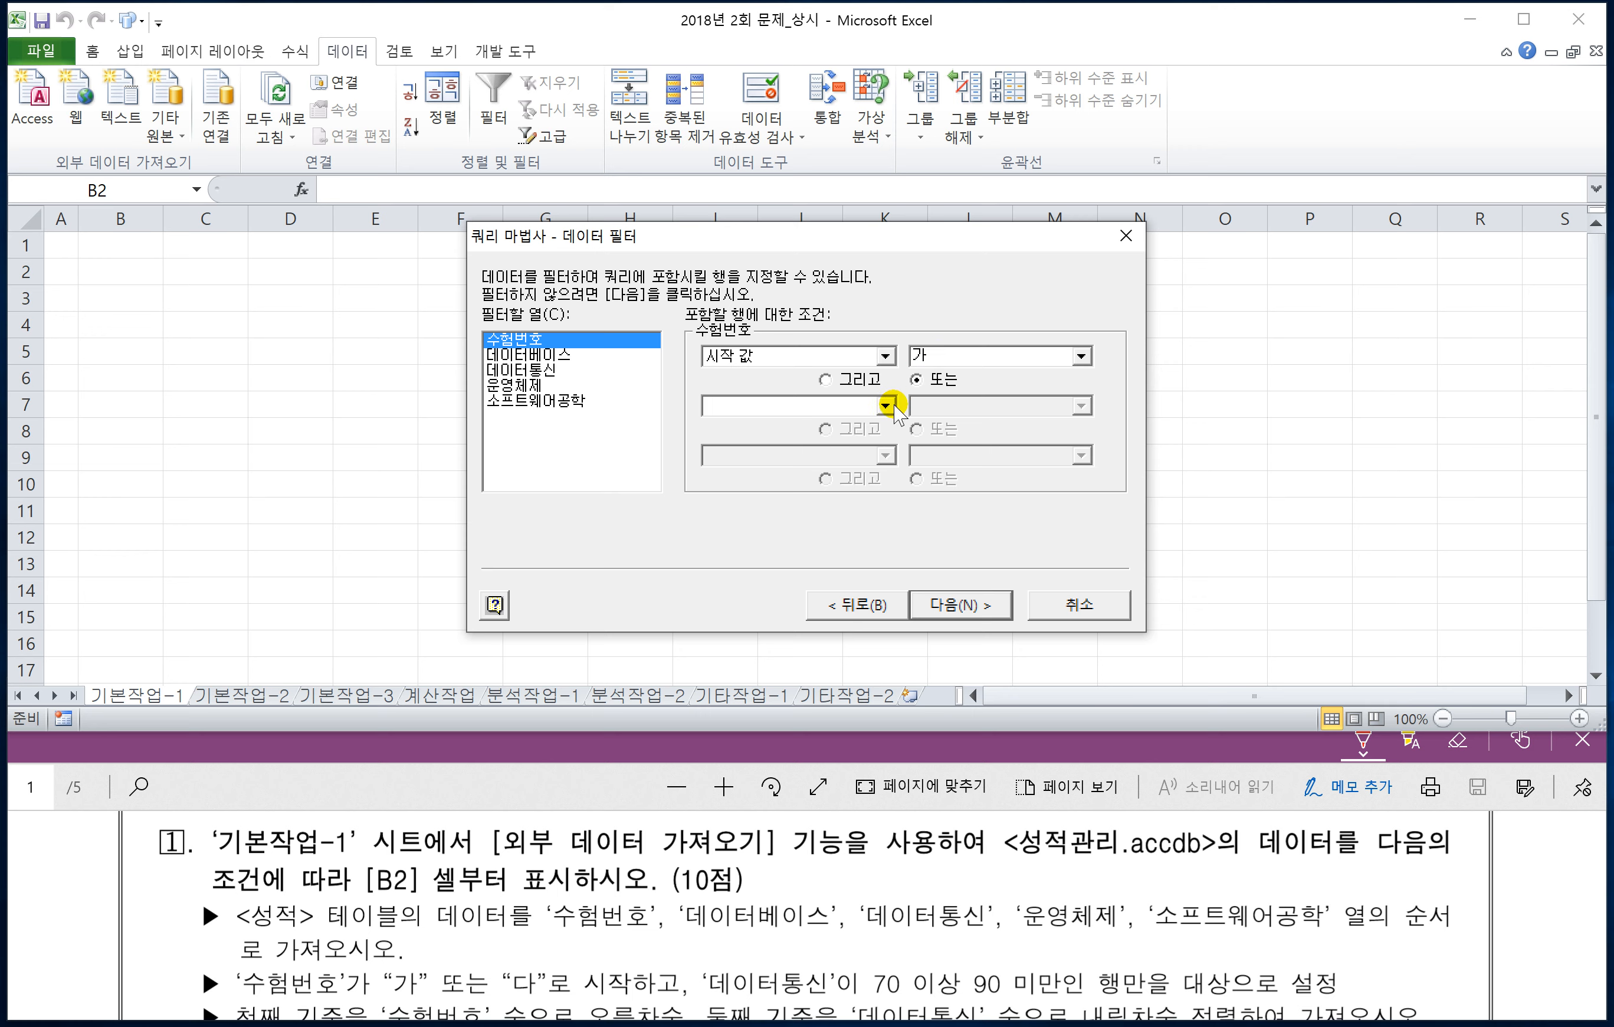
left_click(885, 405)
left_click(780, 518)
left_click(933, 405)
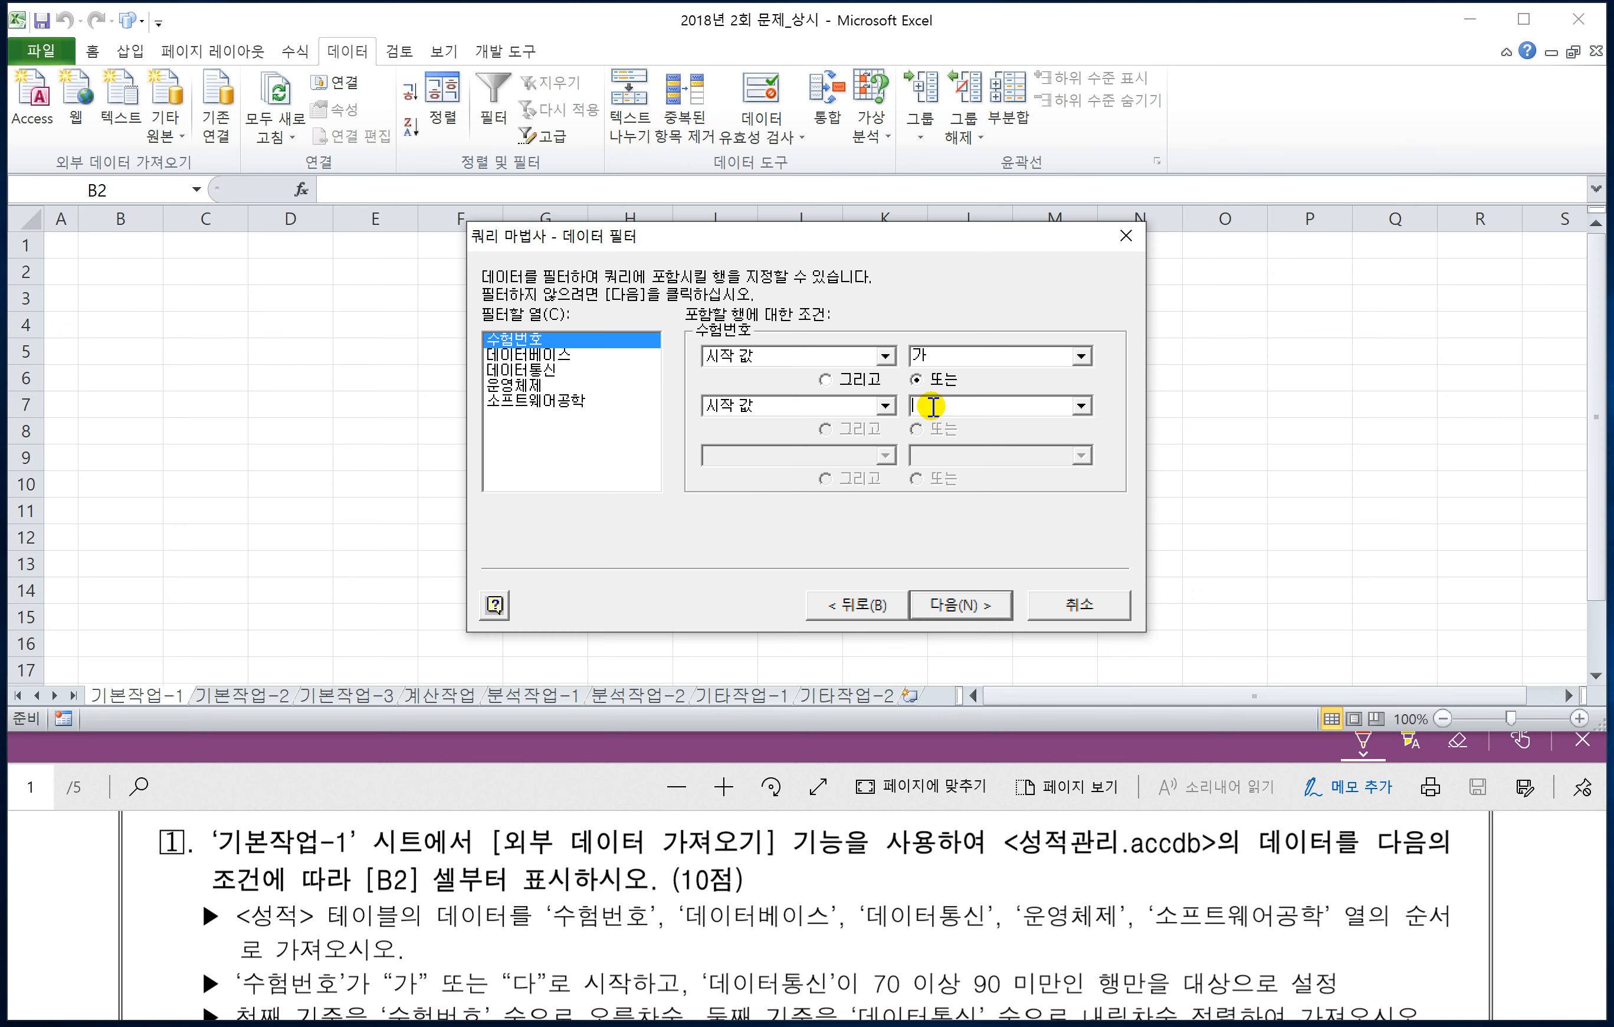
type("ㄷ")
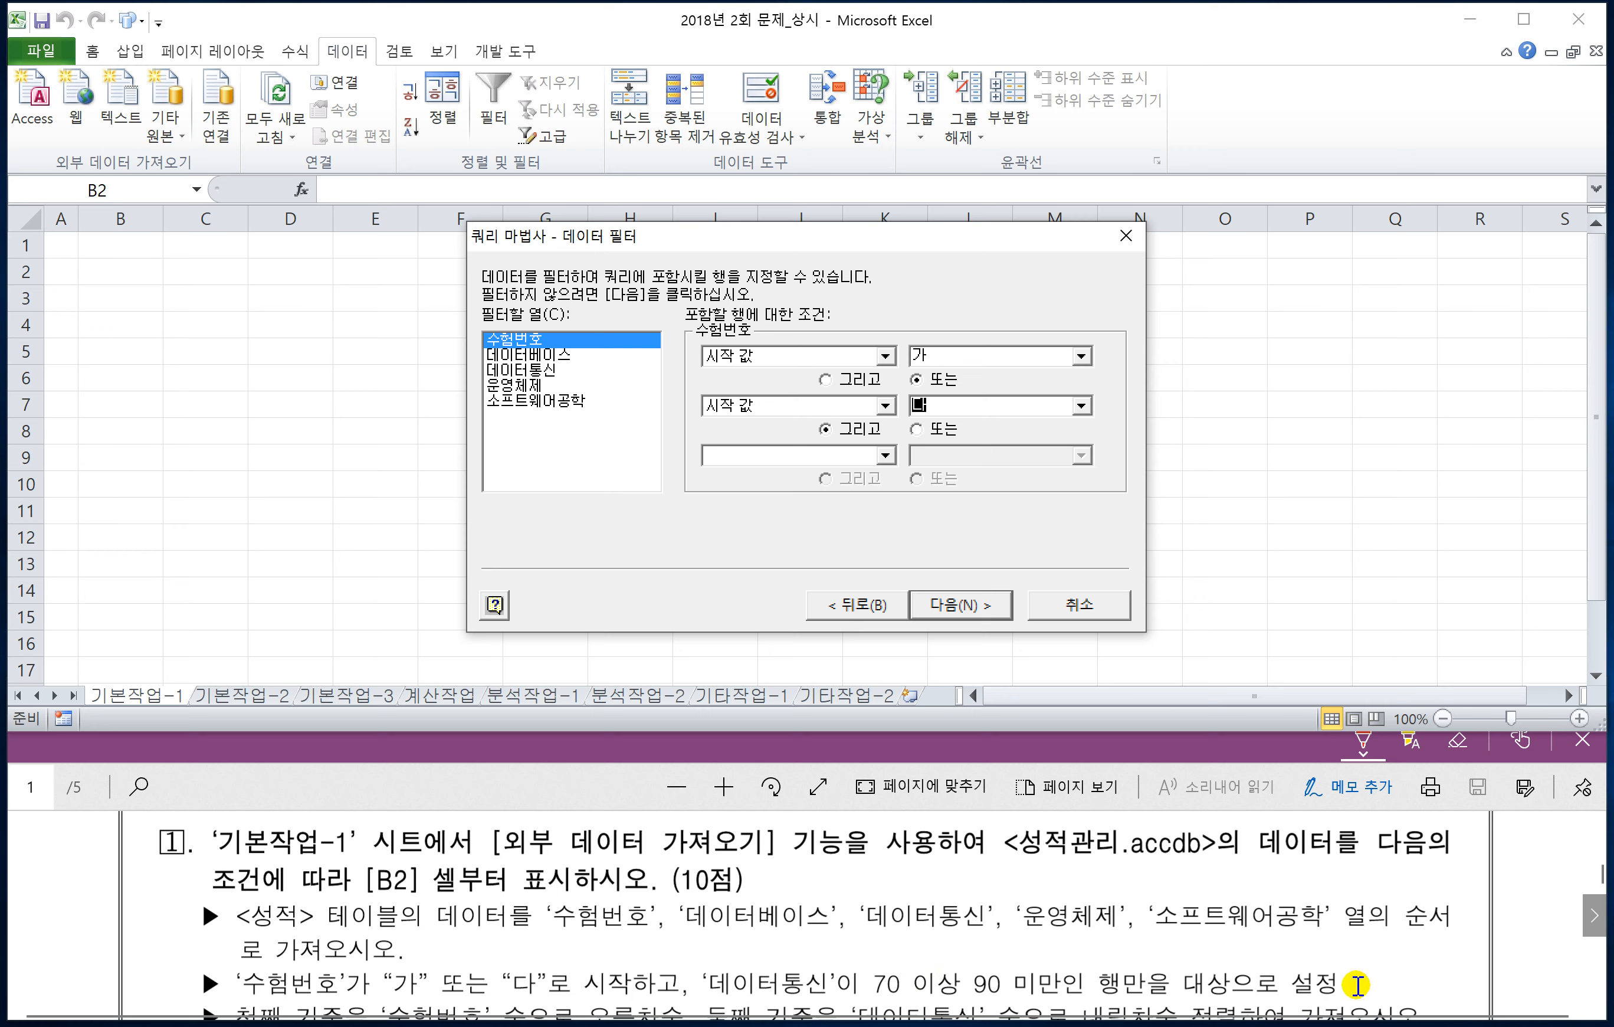
- Filter 데이터통신 to values >= 70 and (그리고) < 90
left_click(517, 358)
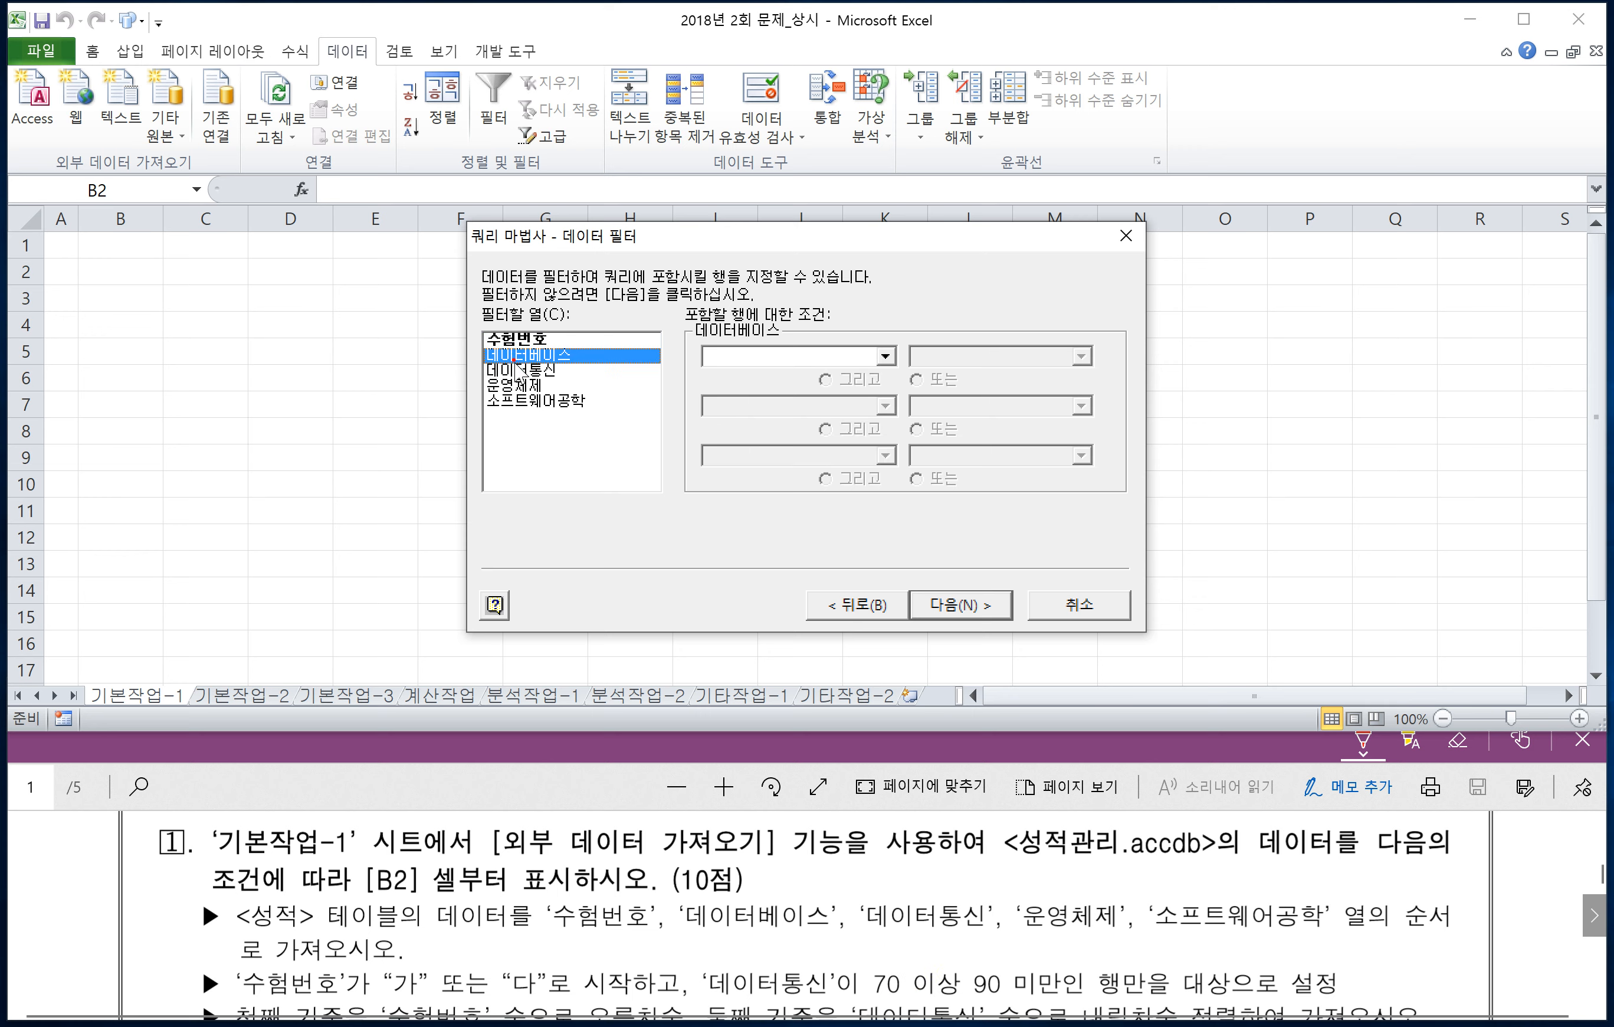
left_click(517, 371)
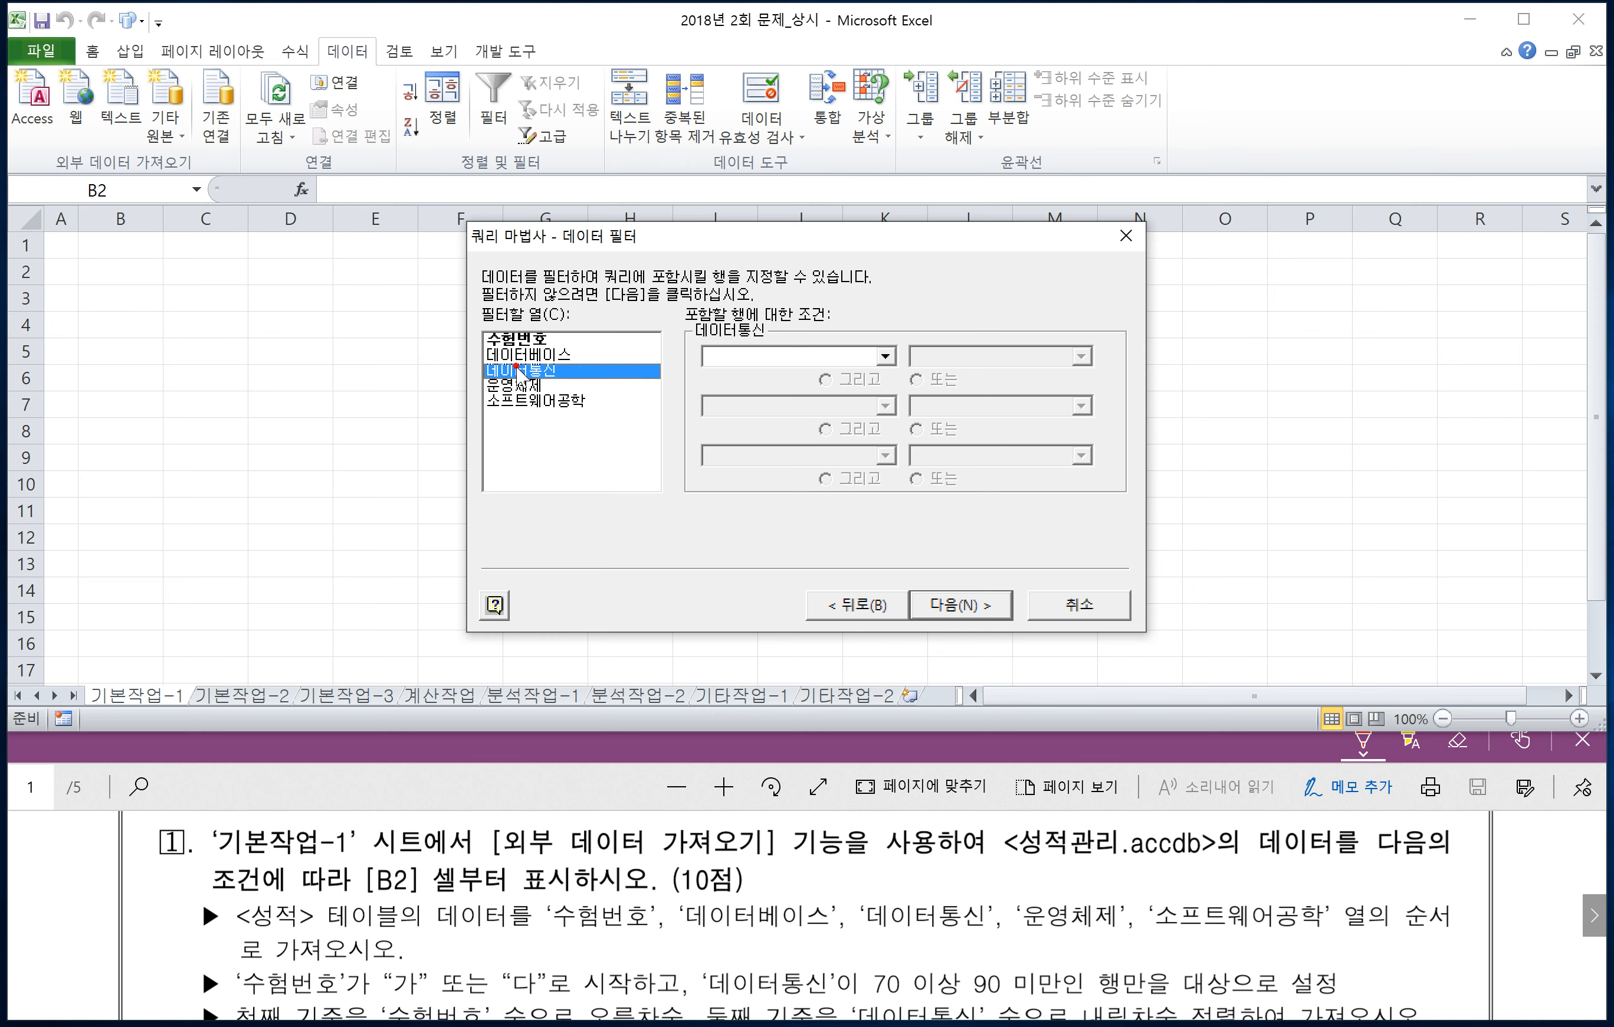
left_click(885, 356)
left_click(750, 426)
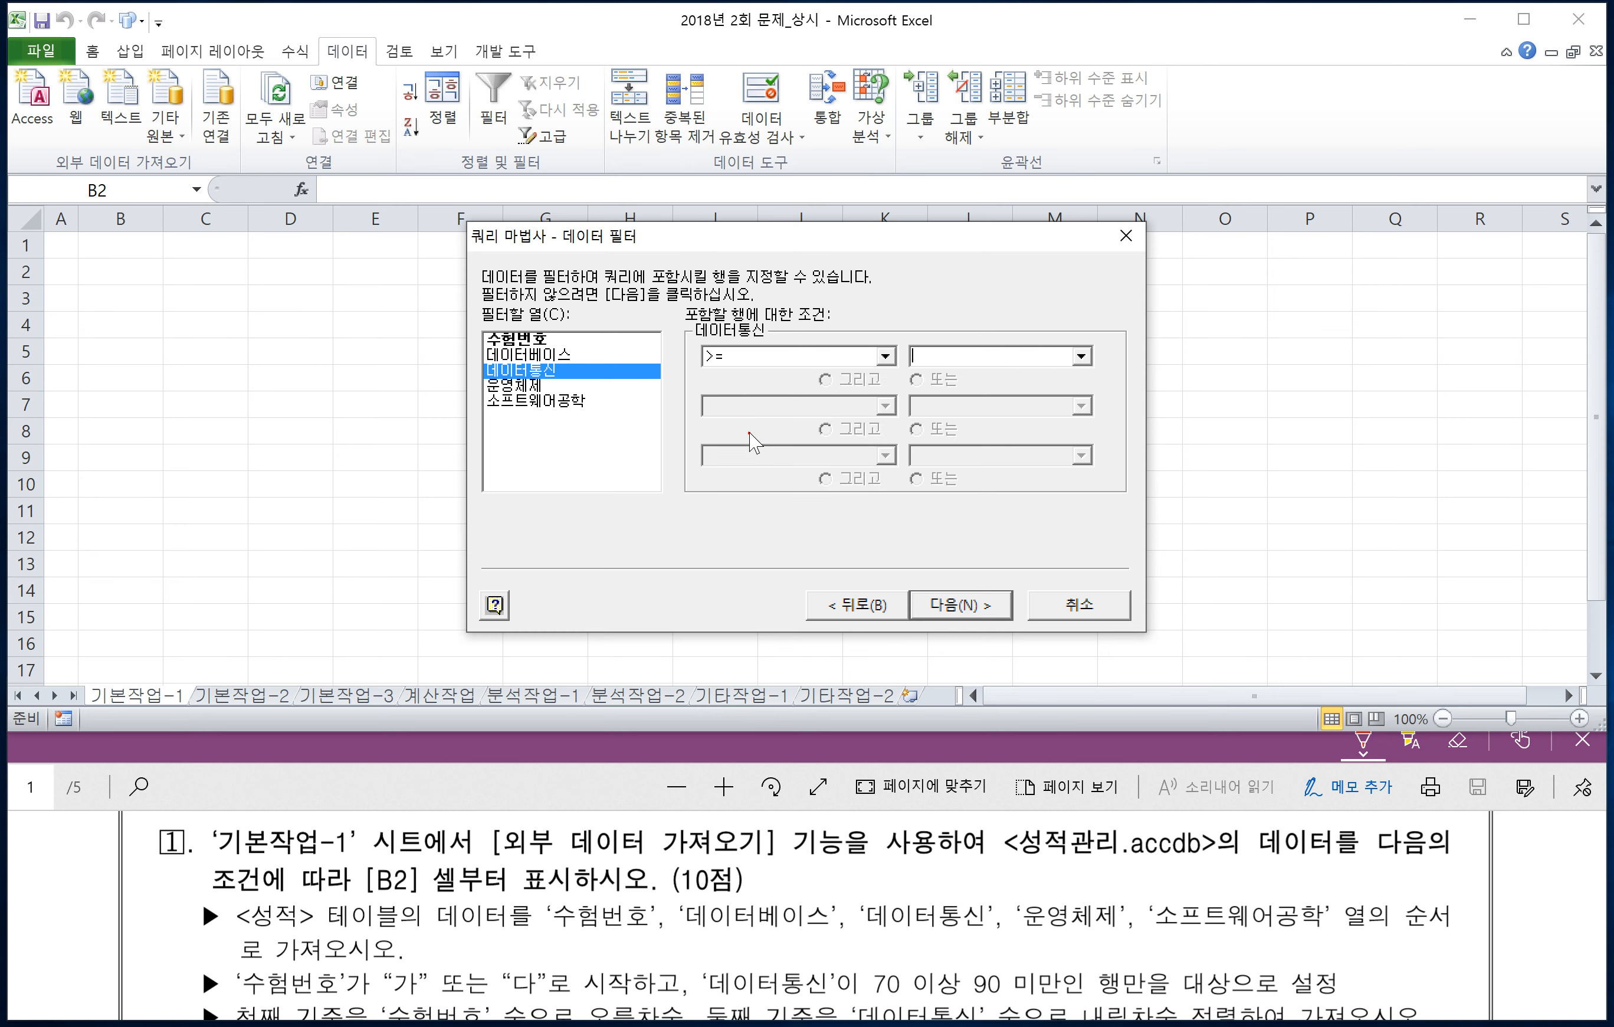
left_click(948, 359)
type("70")
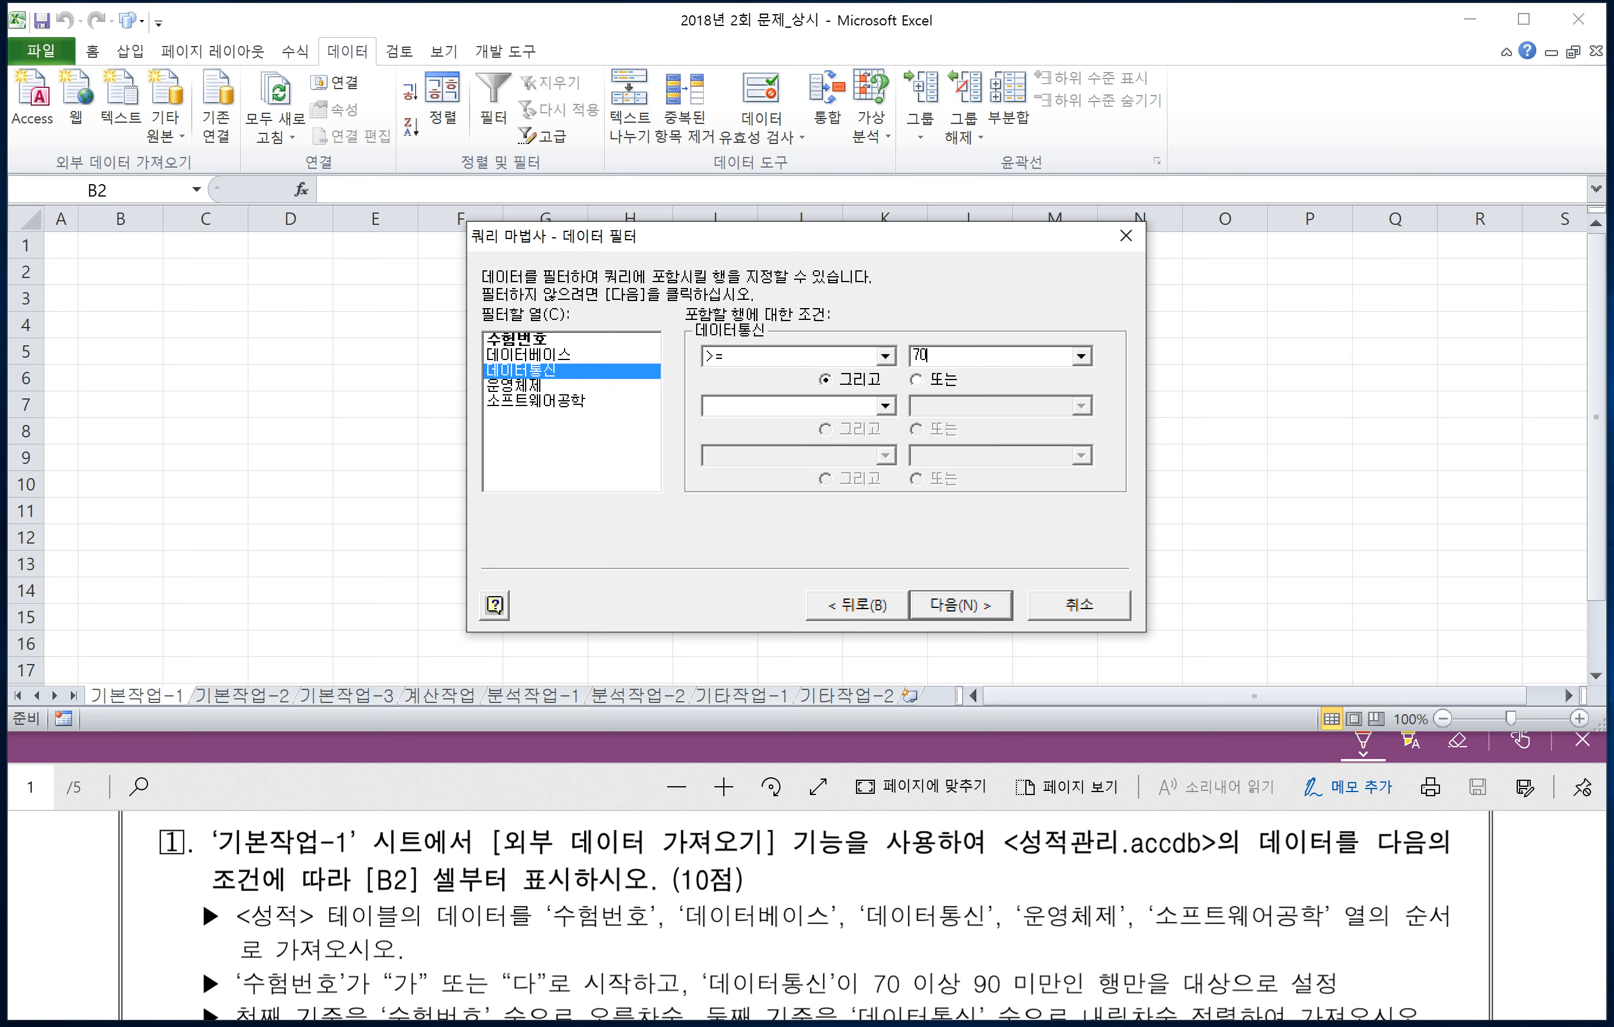
left_click(886, 406)
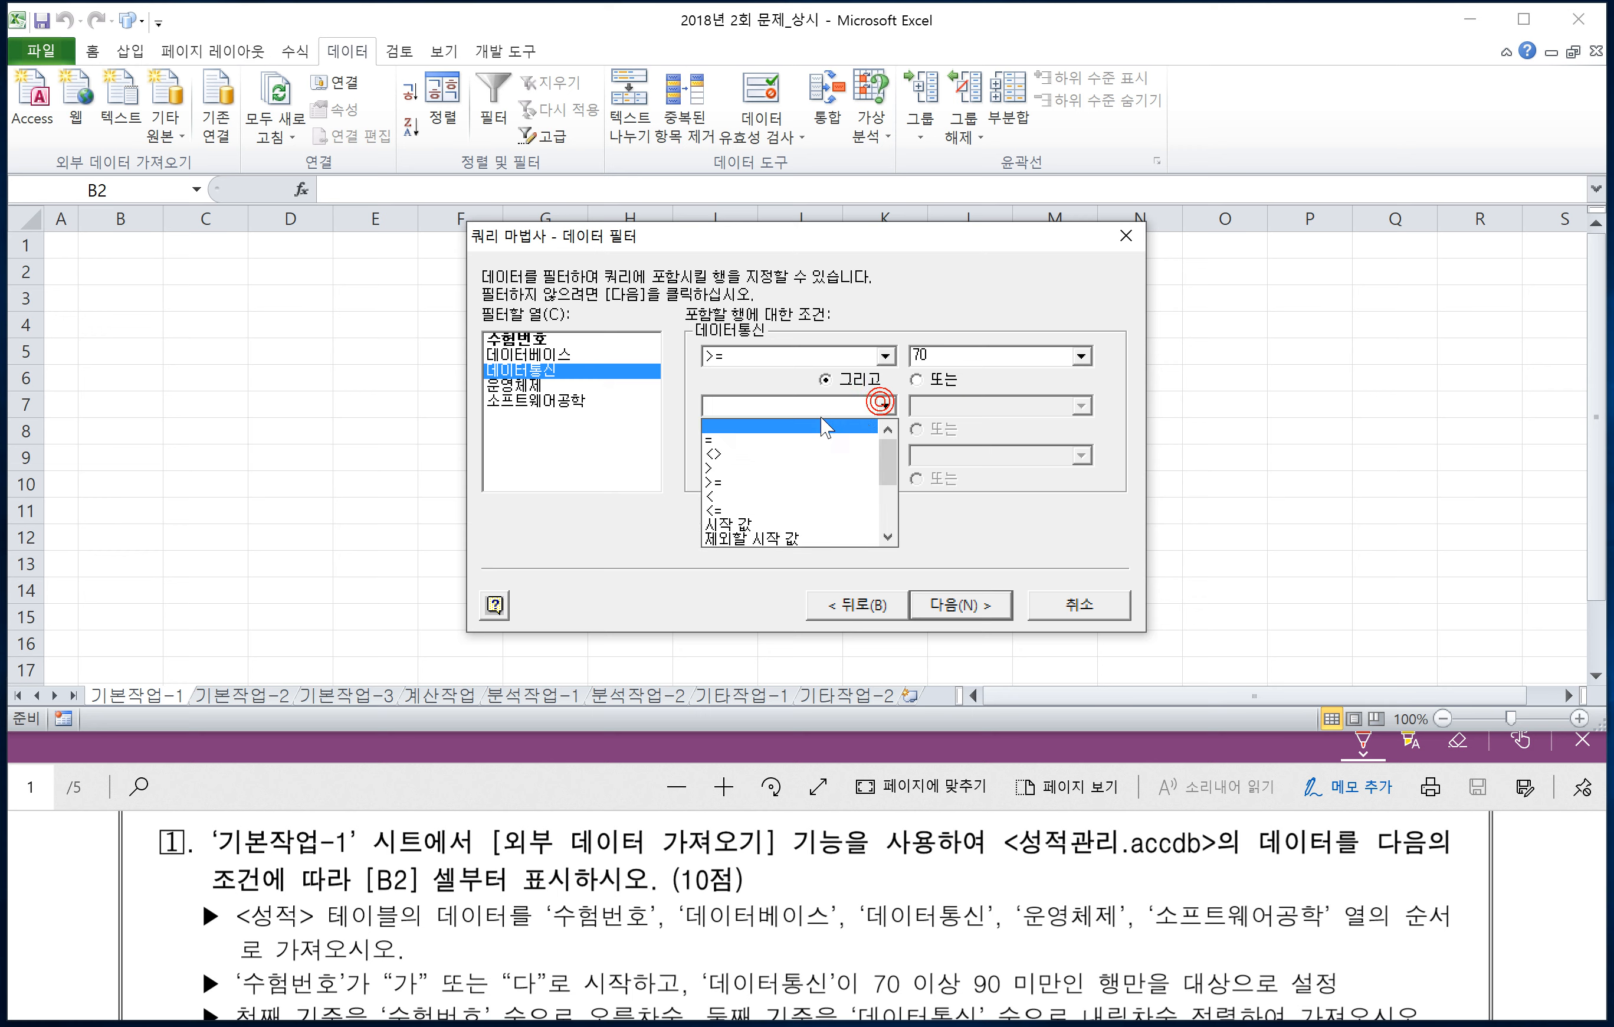
left_click(732, 495)
left_click(927, 407)
type("90")
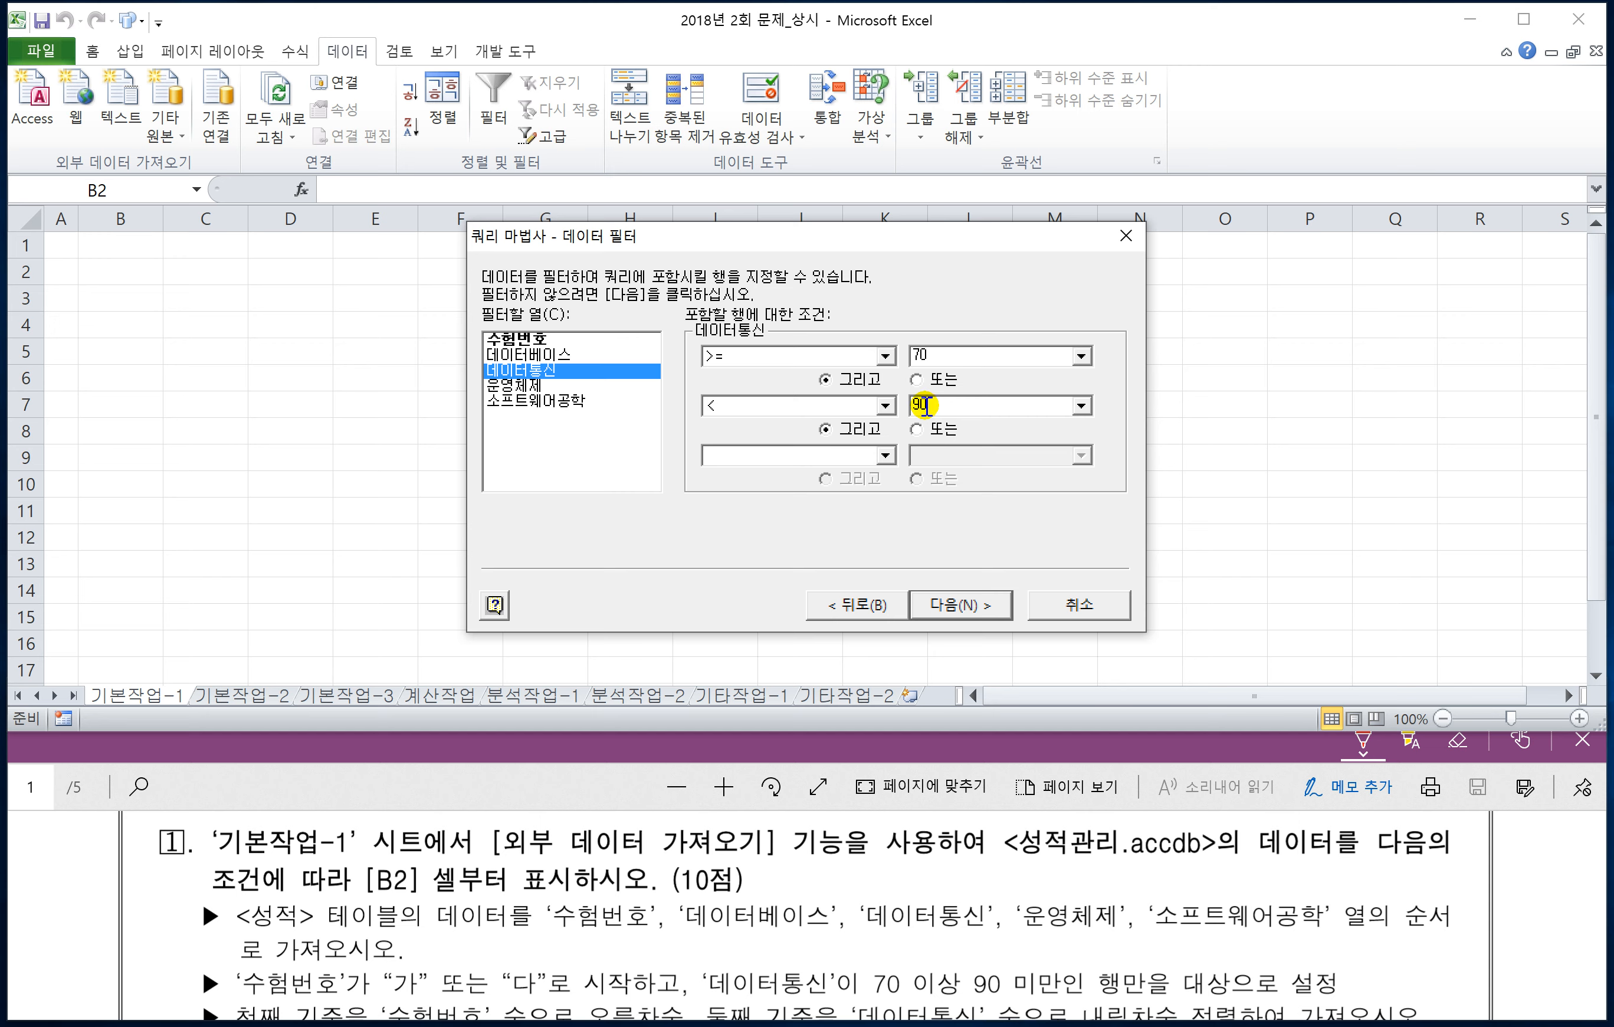
- Accept the filters and sort the query by 수험번호 ascending (오름차순), with 데이터통신 descending (내림차순) as the second criterion
left_click(570, 755)
scroll(650, 890, "down", 1)
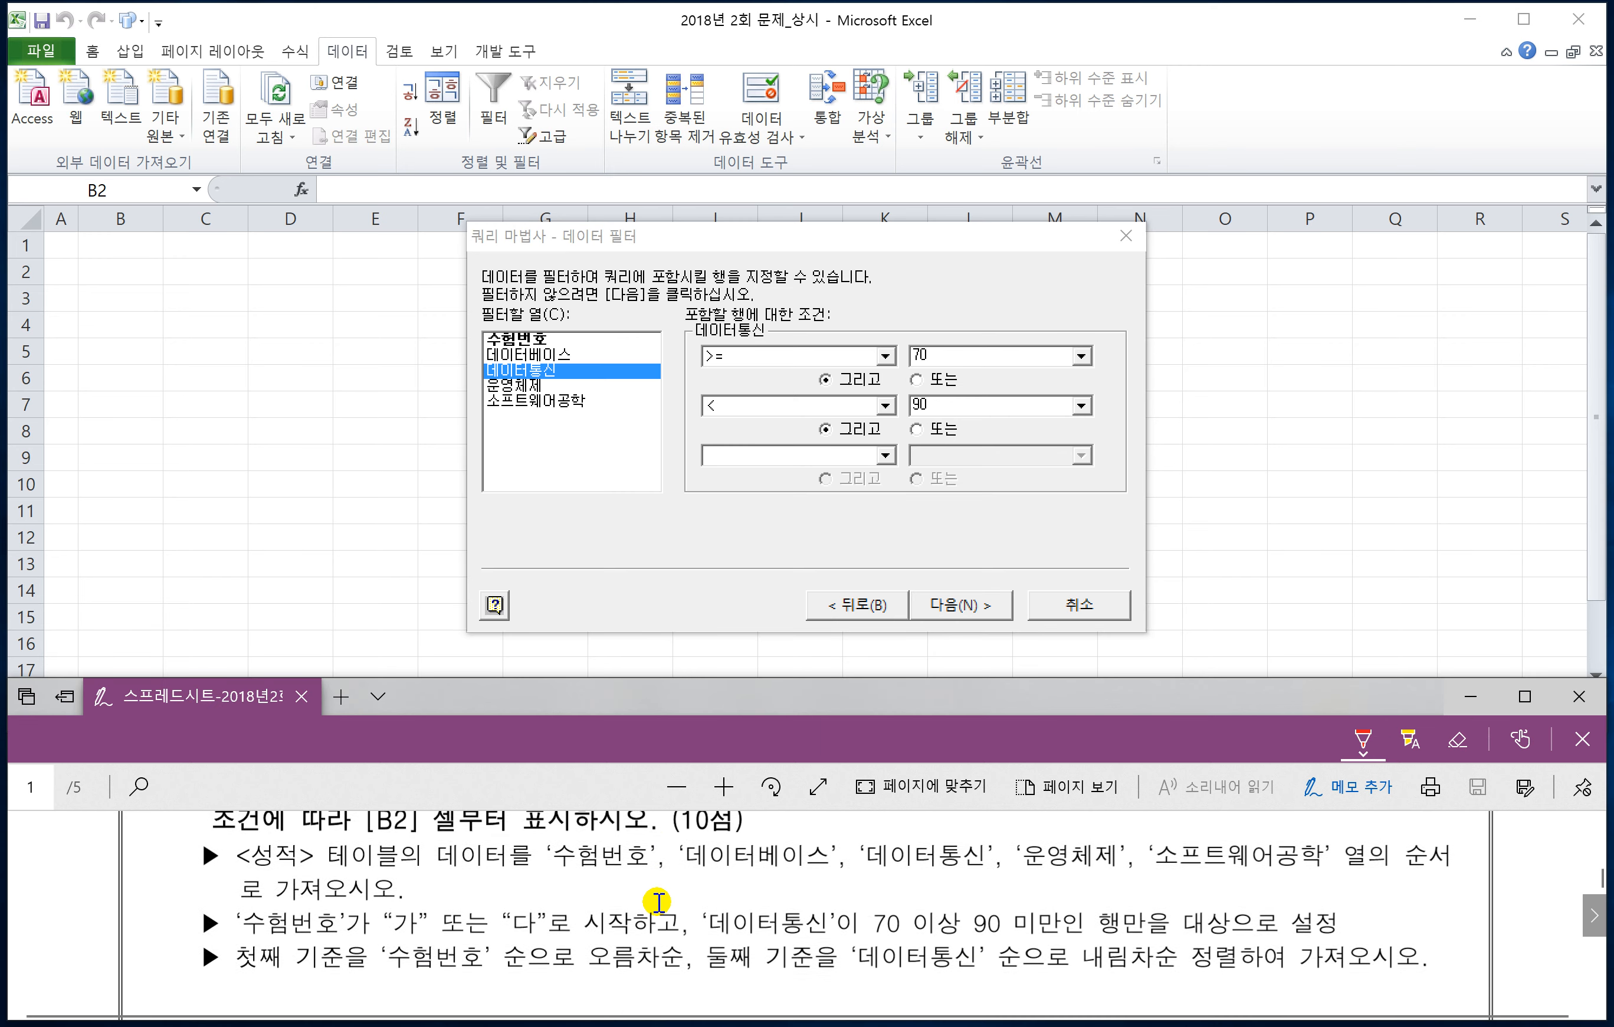
left_click(976, 605)
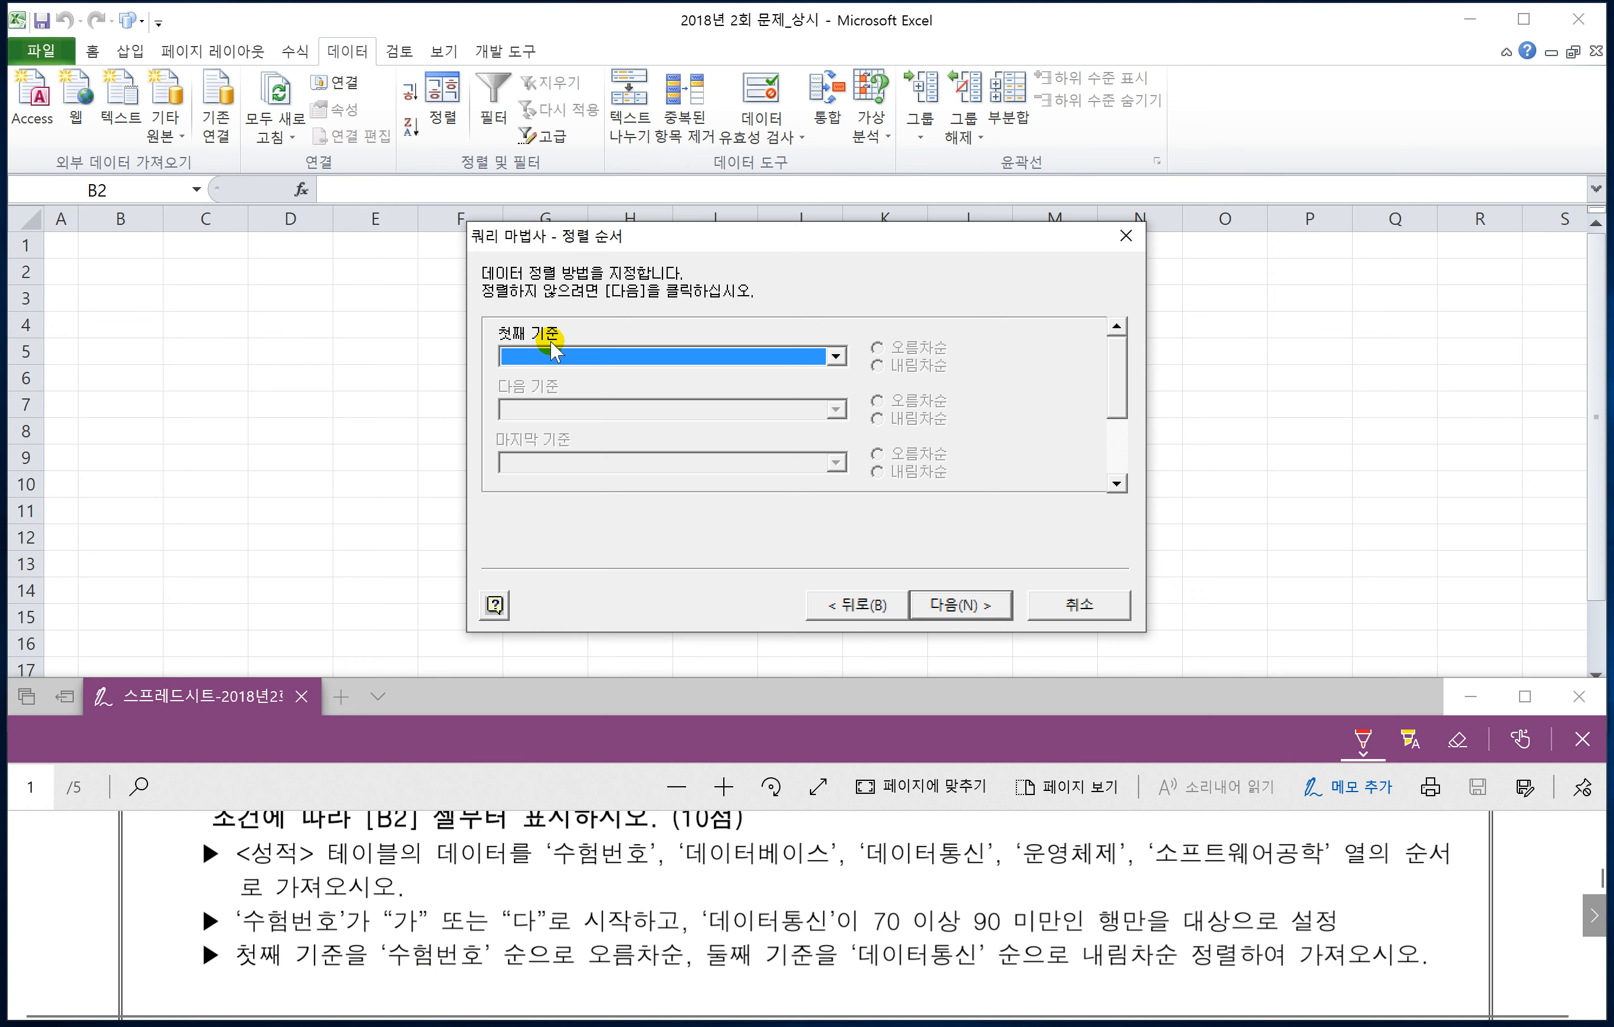
left_click(836, 355)
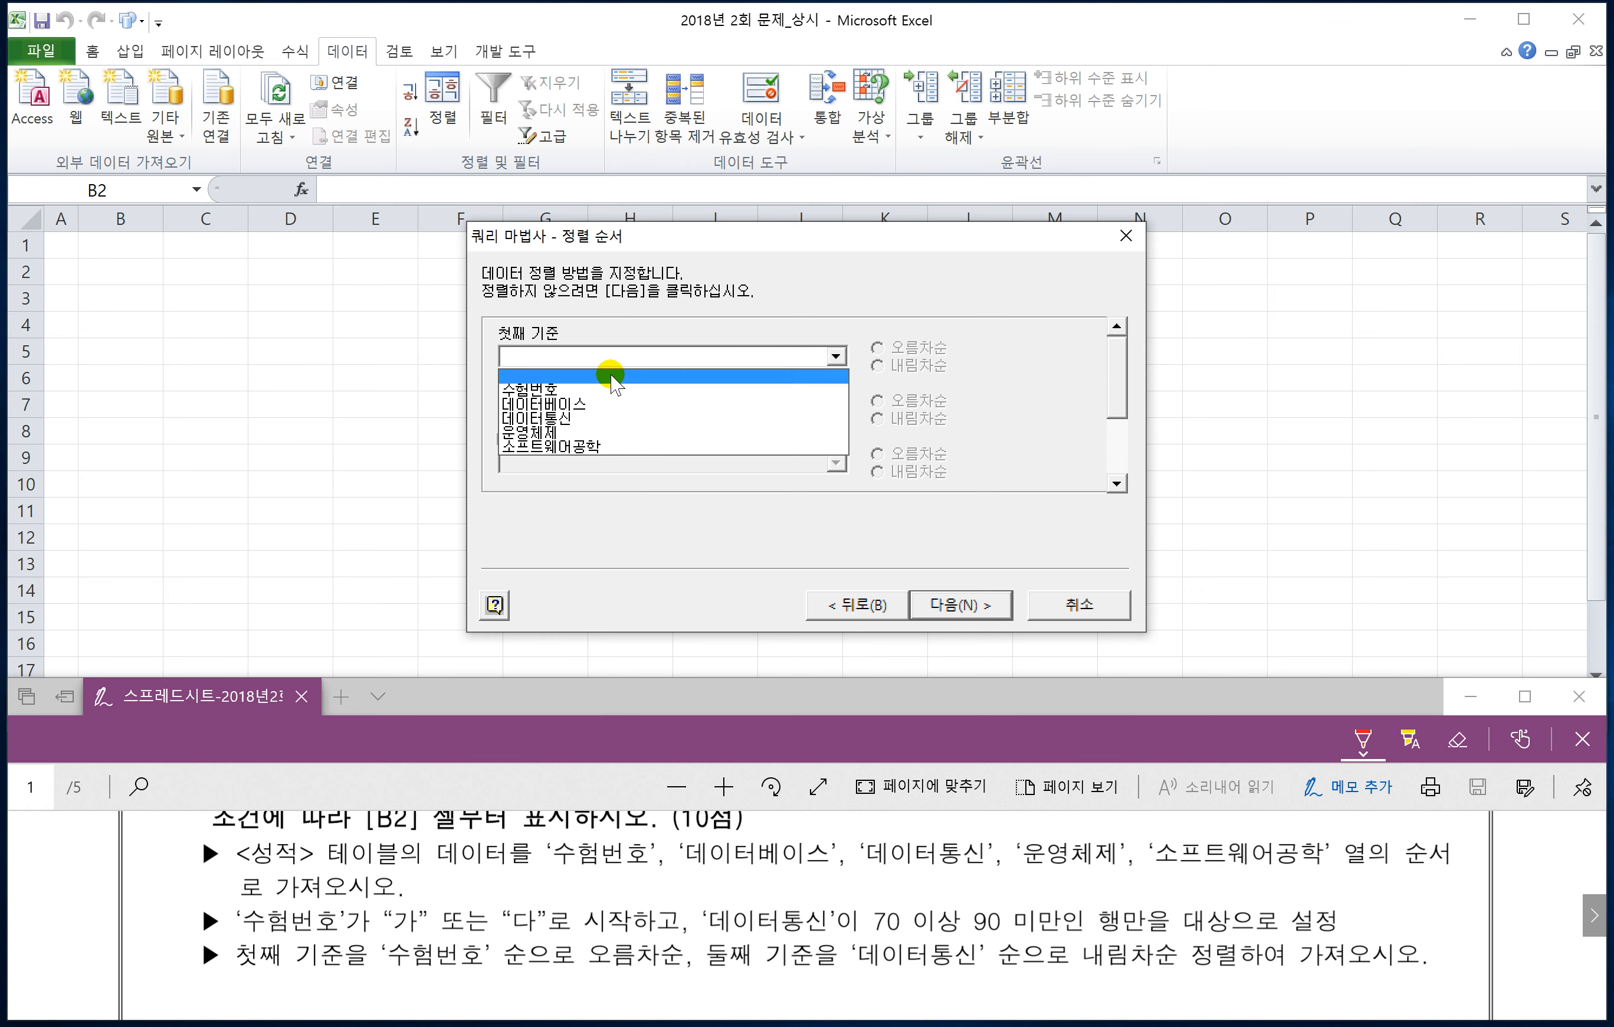
left_click(595, 389)
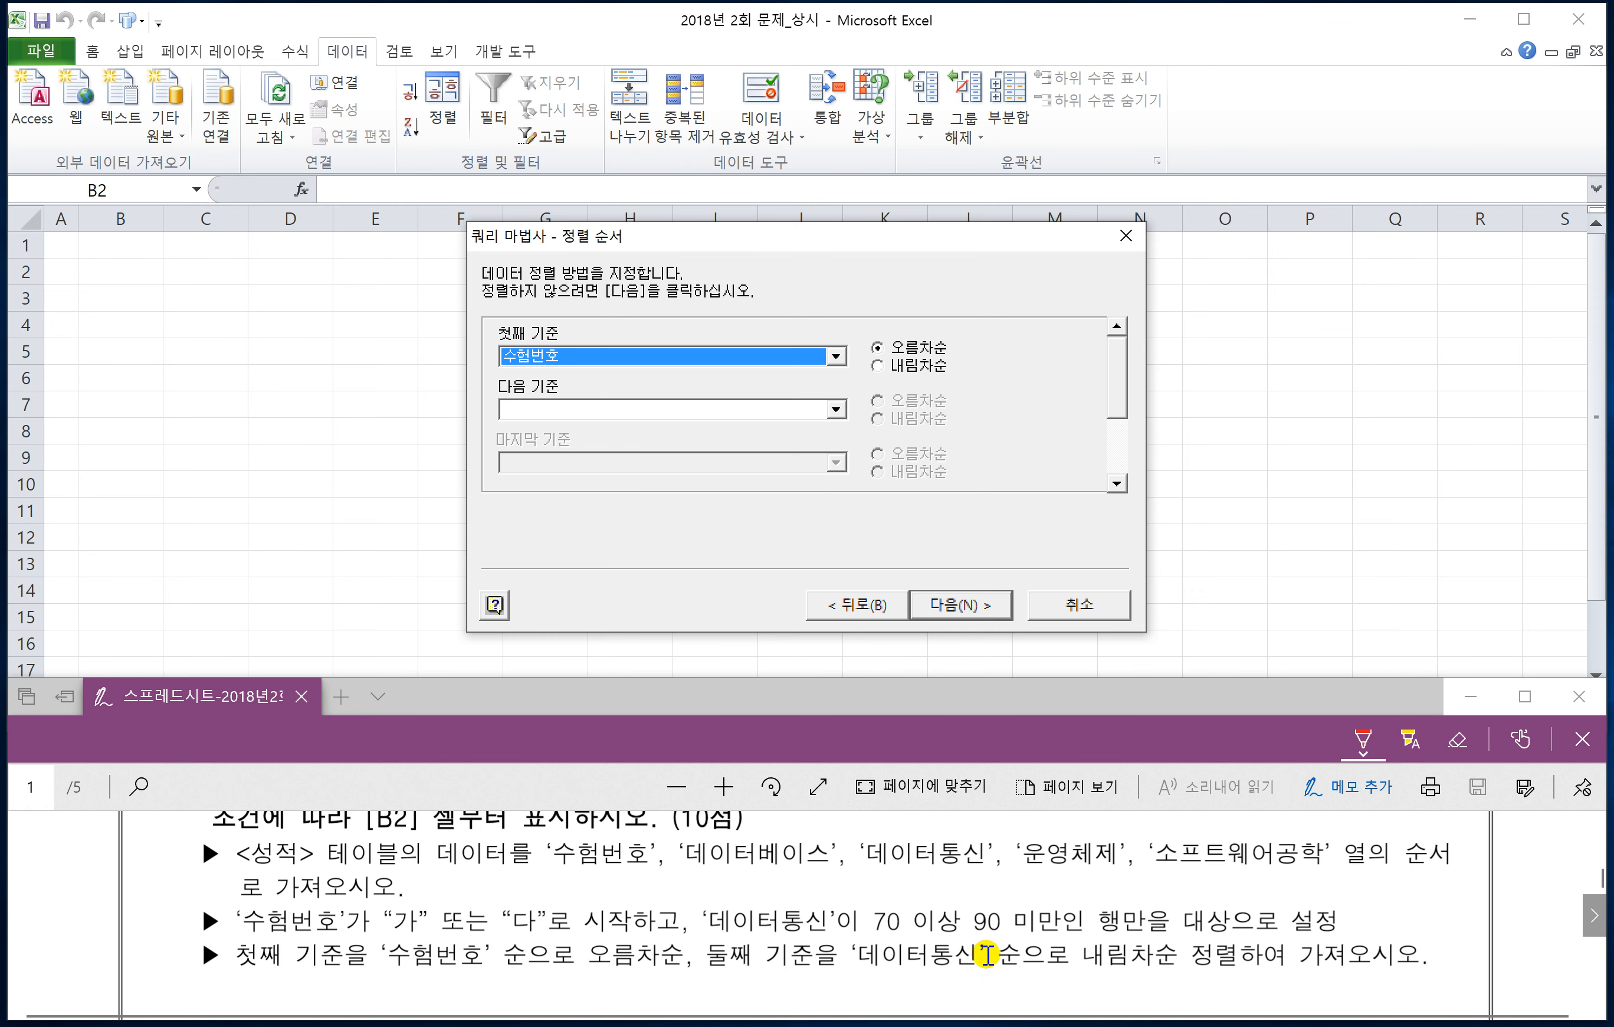
left_click(836, 408)
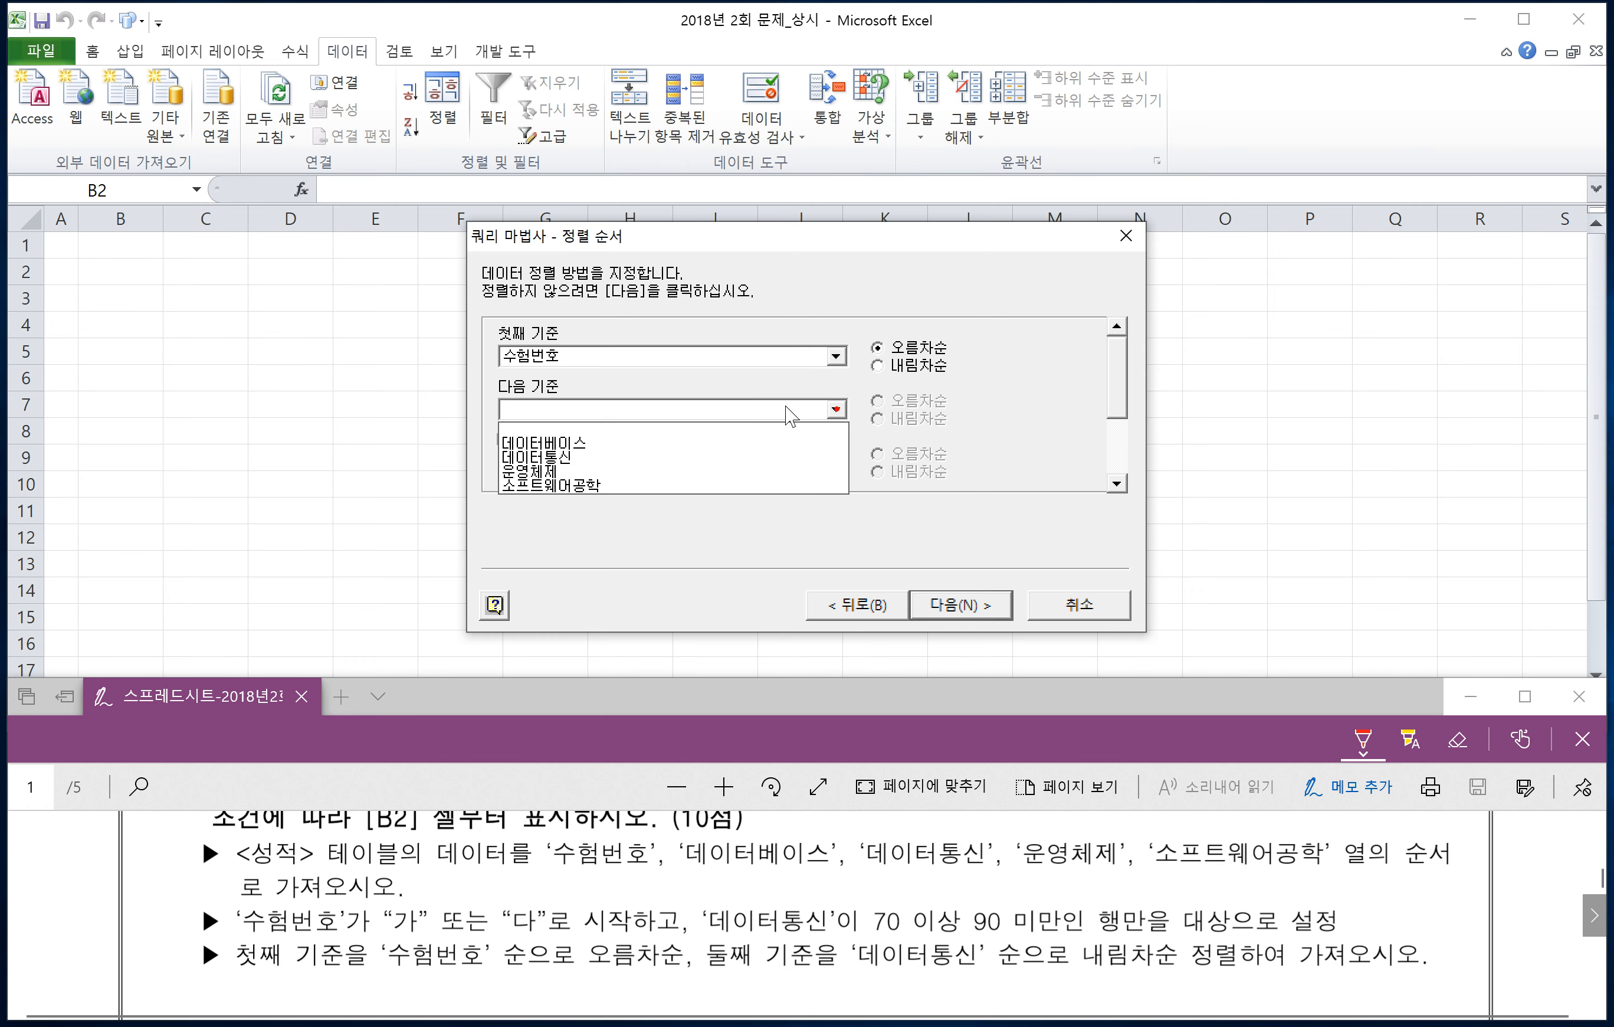
left_click(557, 465)
left_click(877, 419)
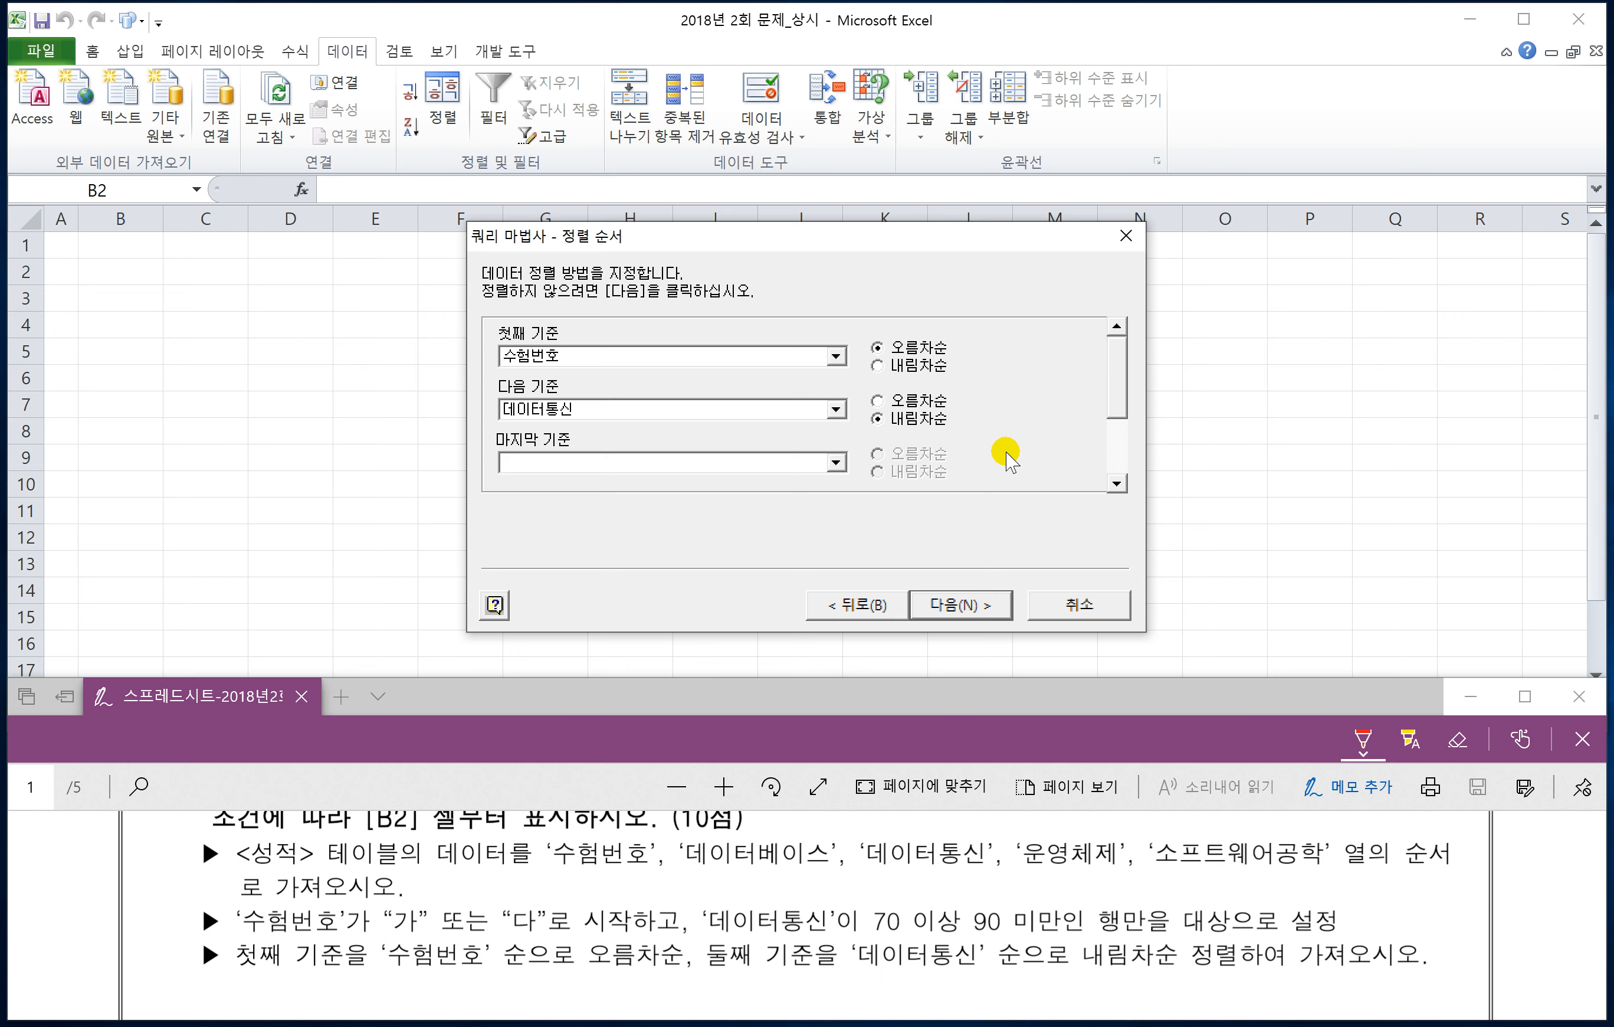
left_click(960, 605)
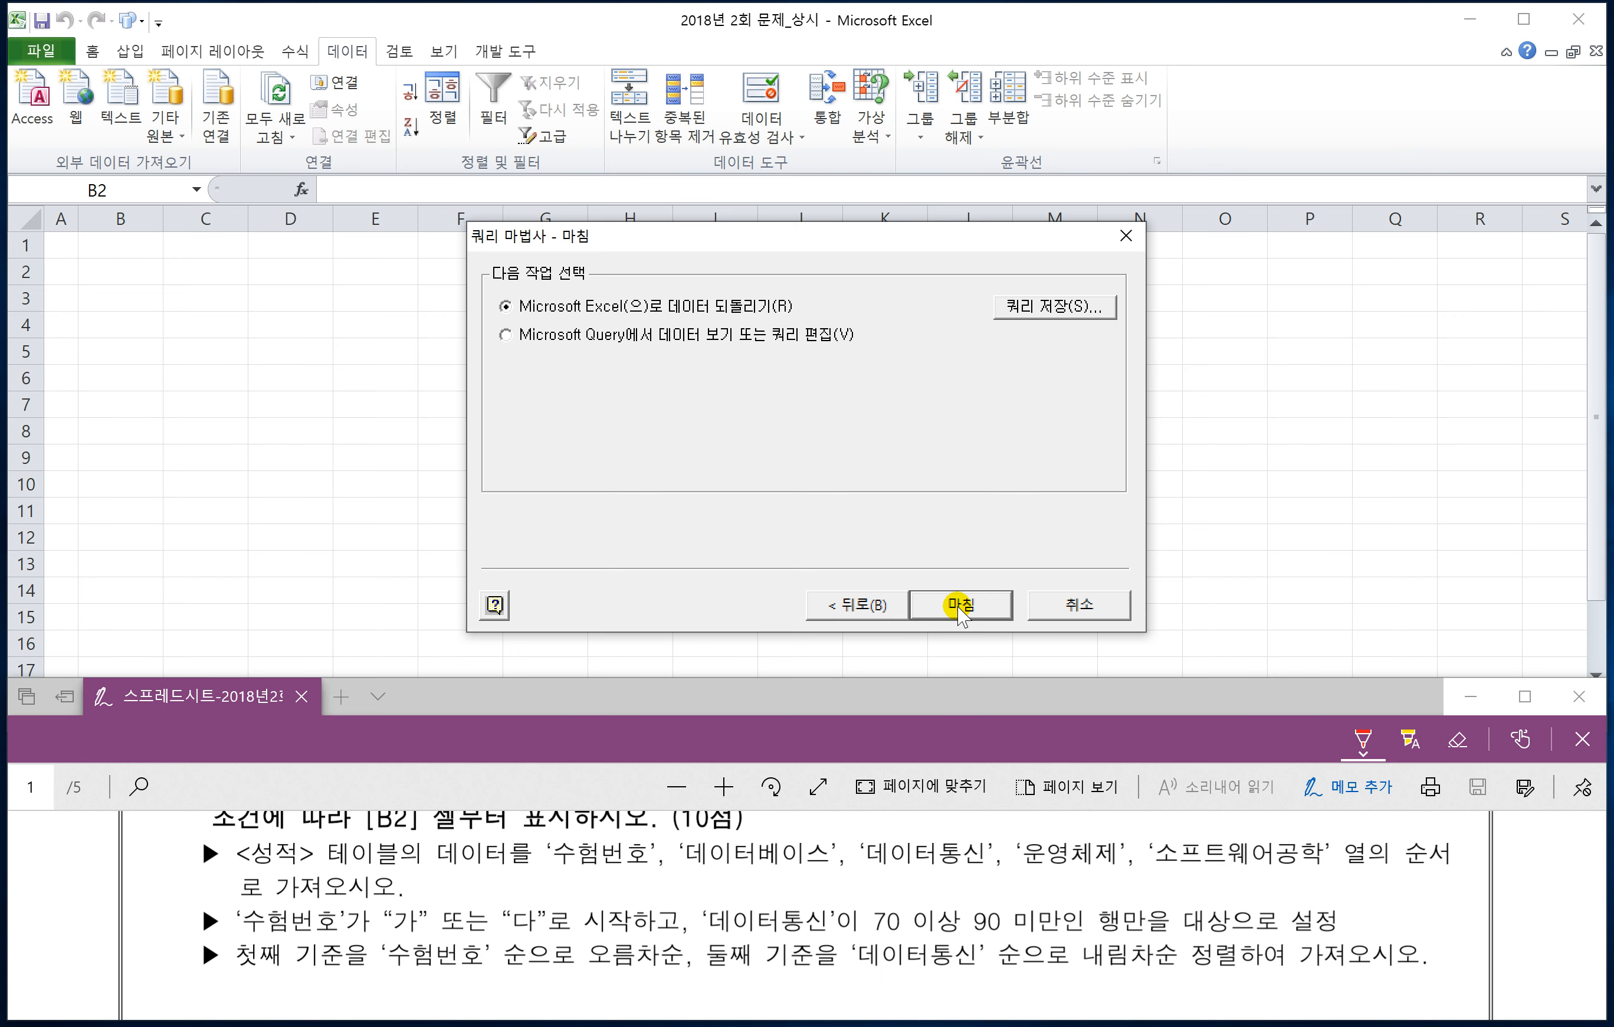
- Finish the query by returning the data to Excel as a table in the existing worksheet at cell B2
left_click(959, 604)
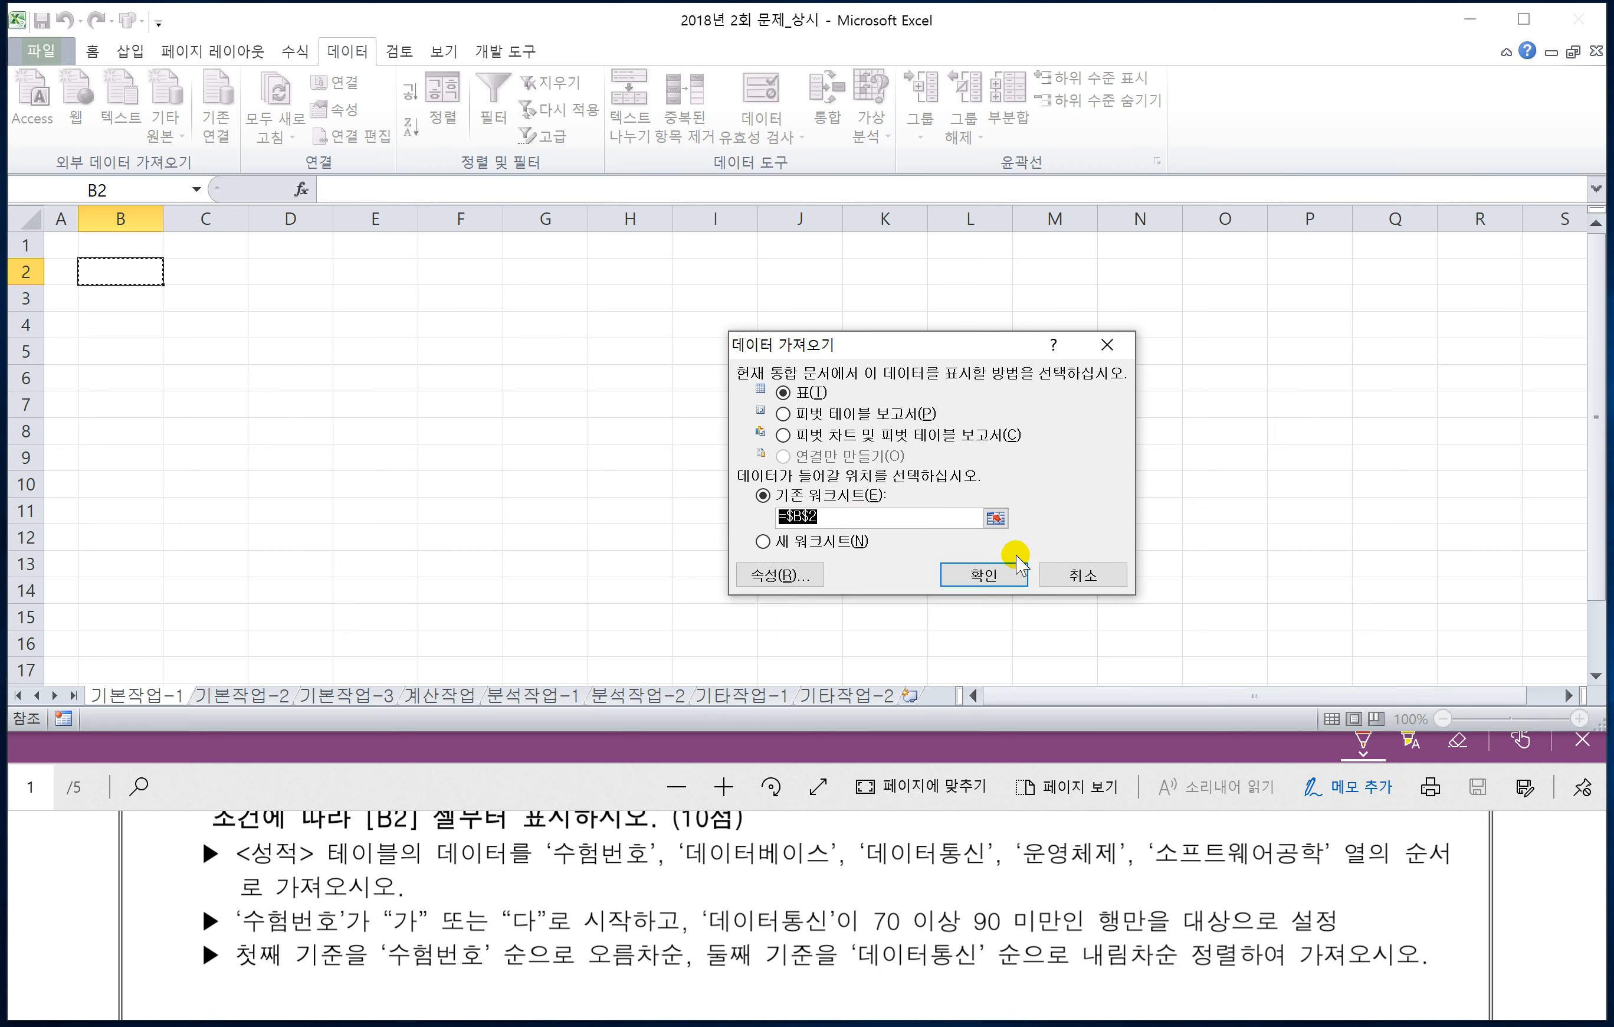
left_click(981, 573)
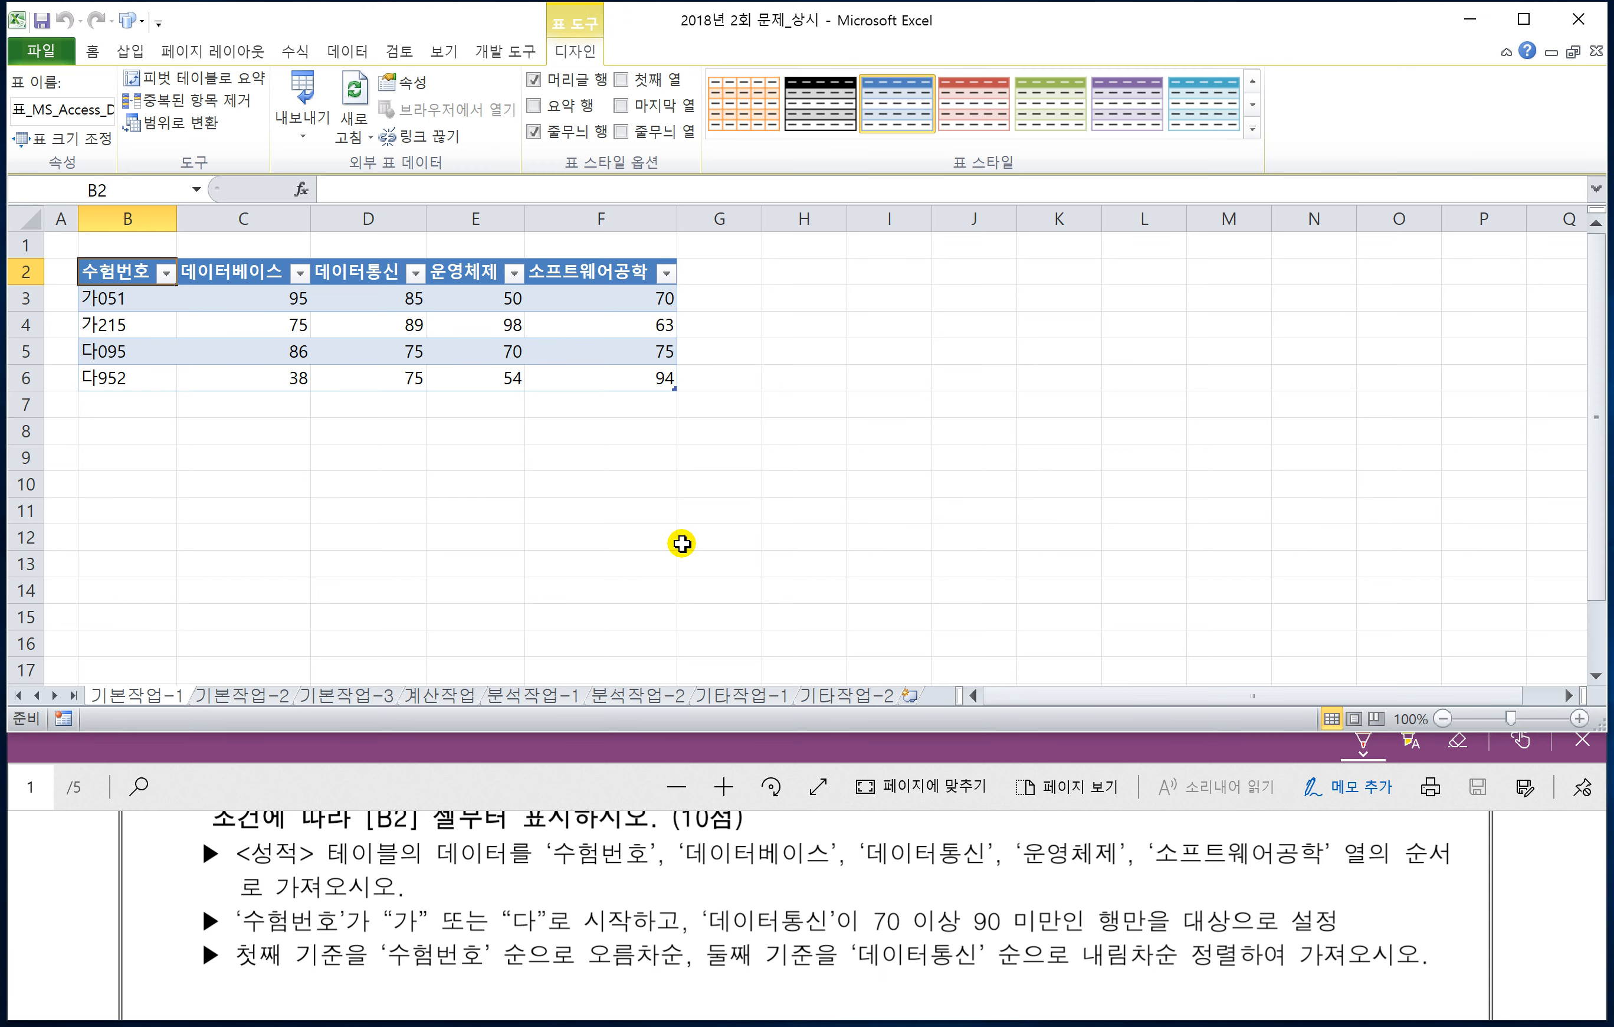
- Open the 기본작업-2 sheet and bring up problem 2, the advanced filter task, in the exam PDF
left_click(254, 696)
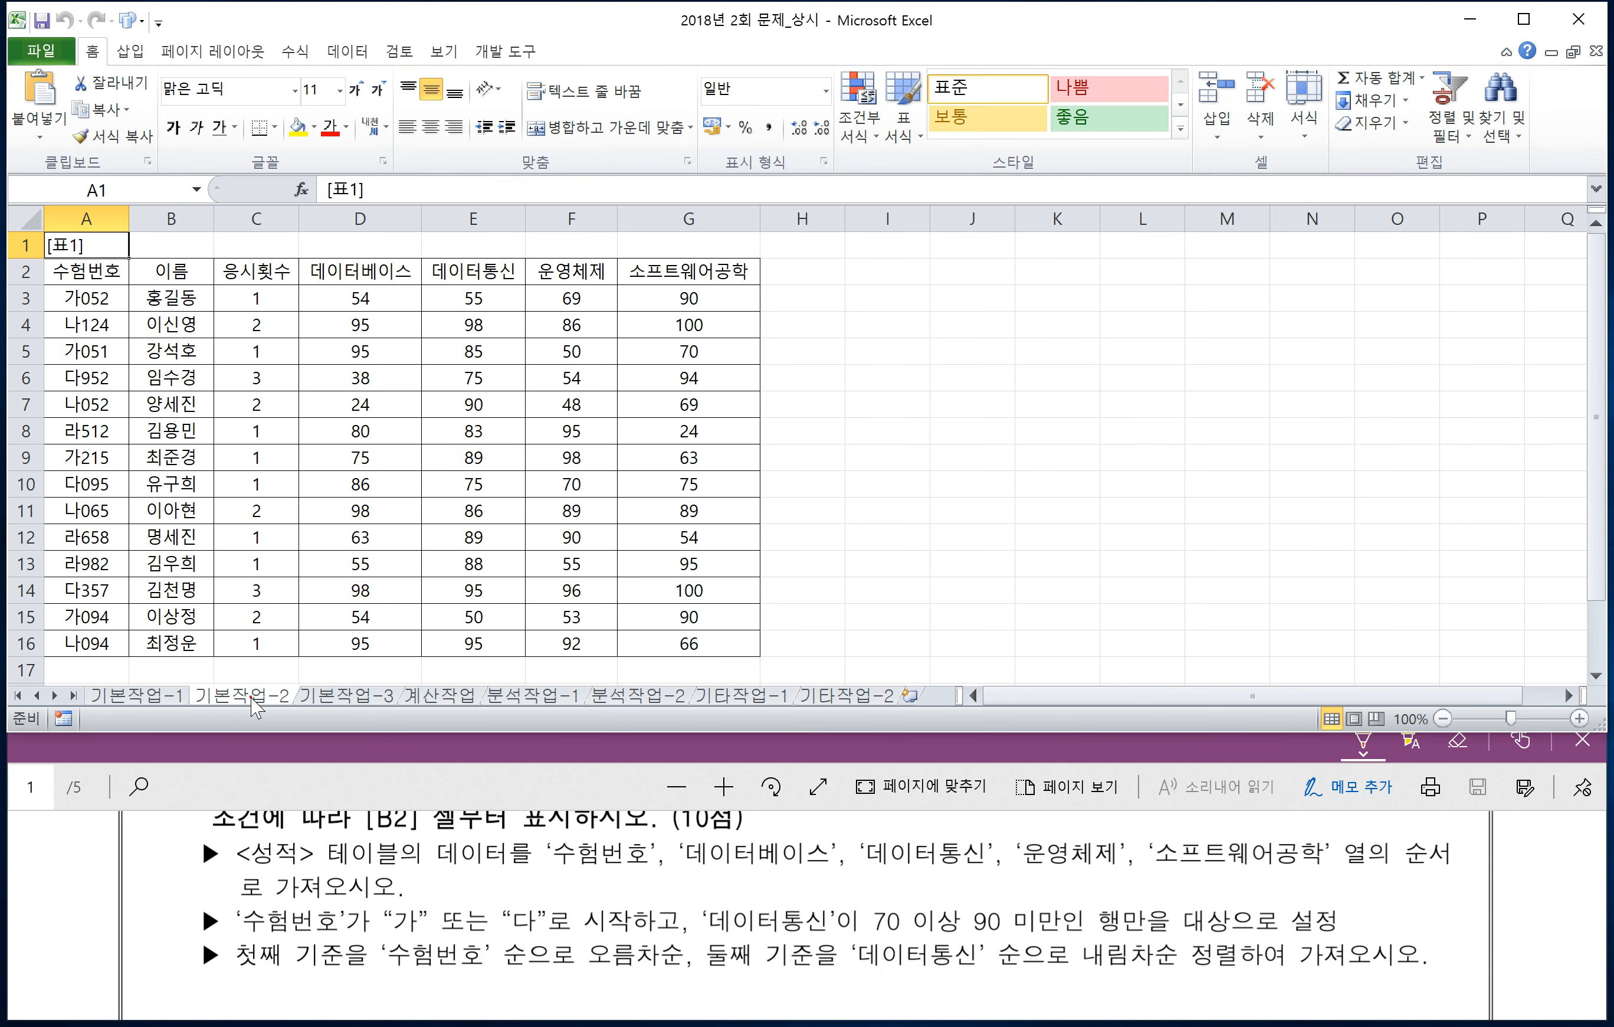
left_click(398, 750)
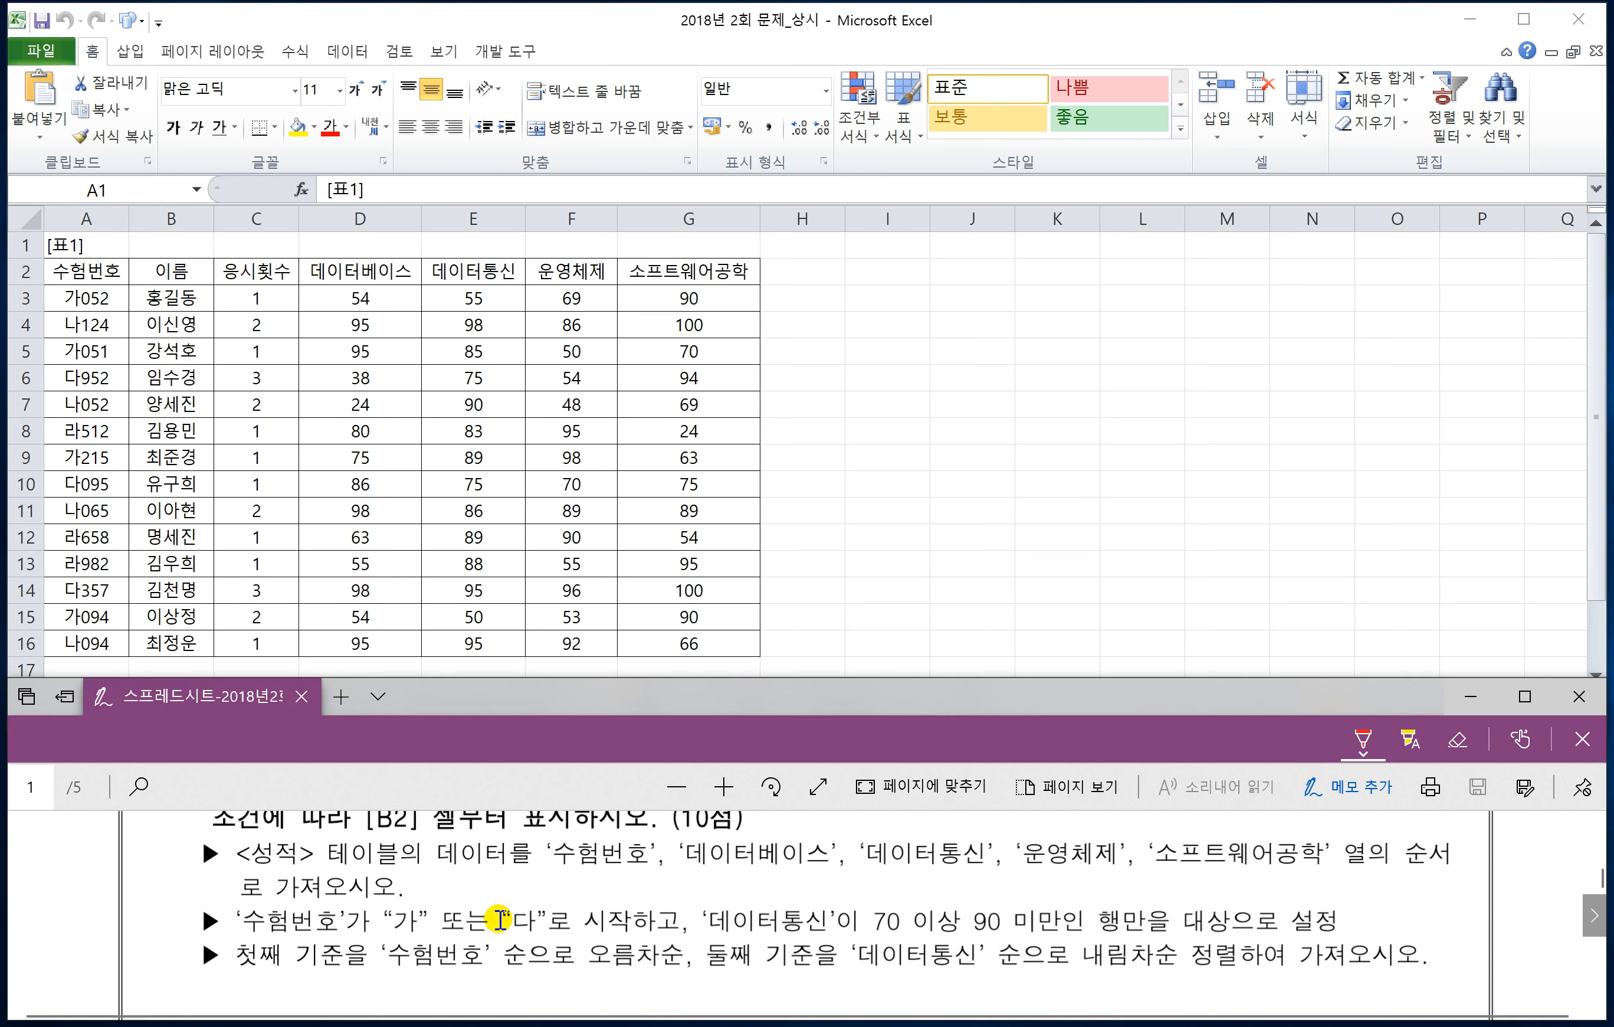
scroll(500, 930, "down", 5)
scroll(500, 929, "down", 3)
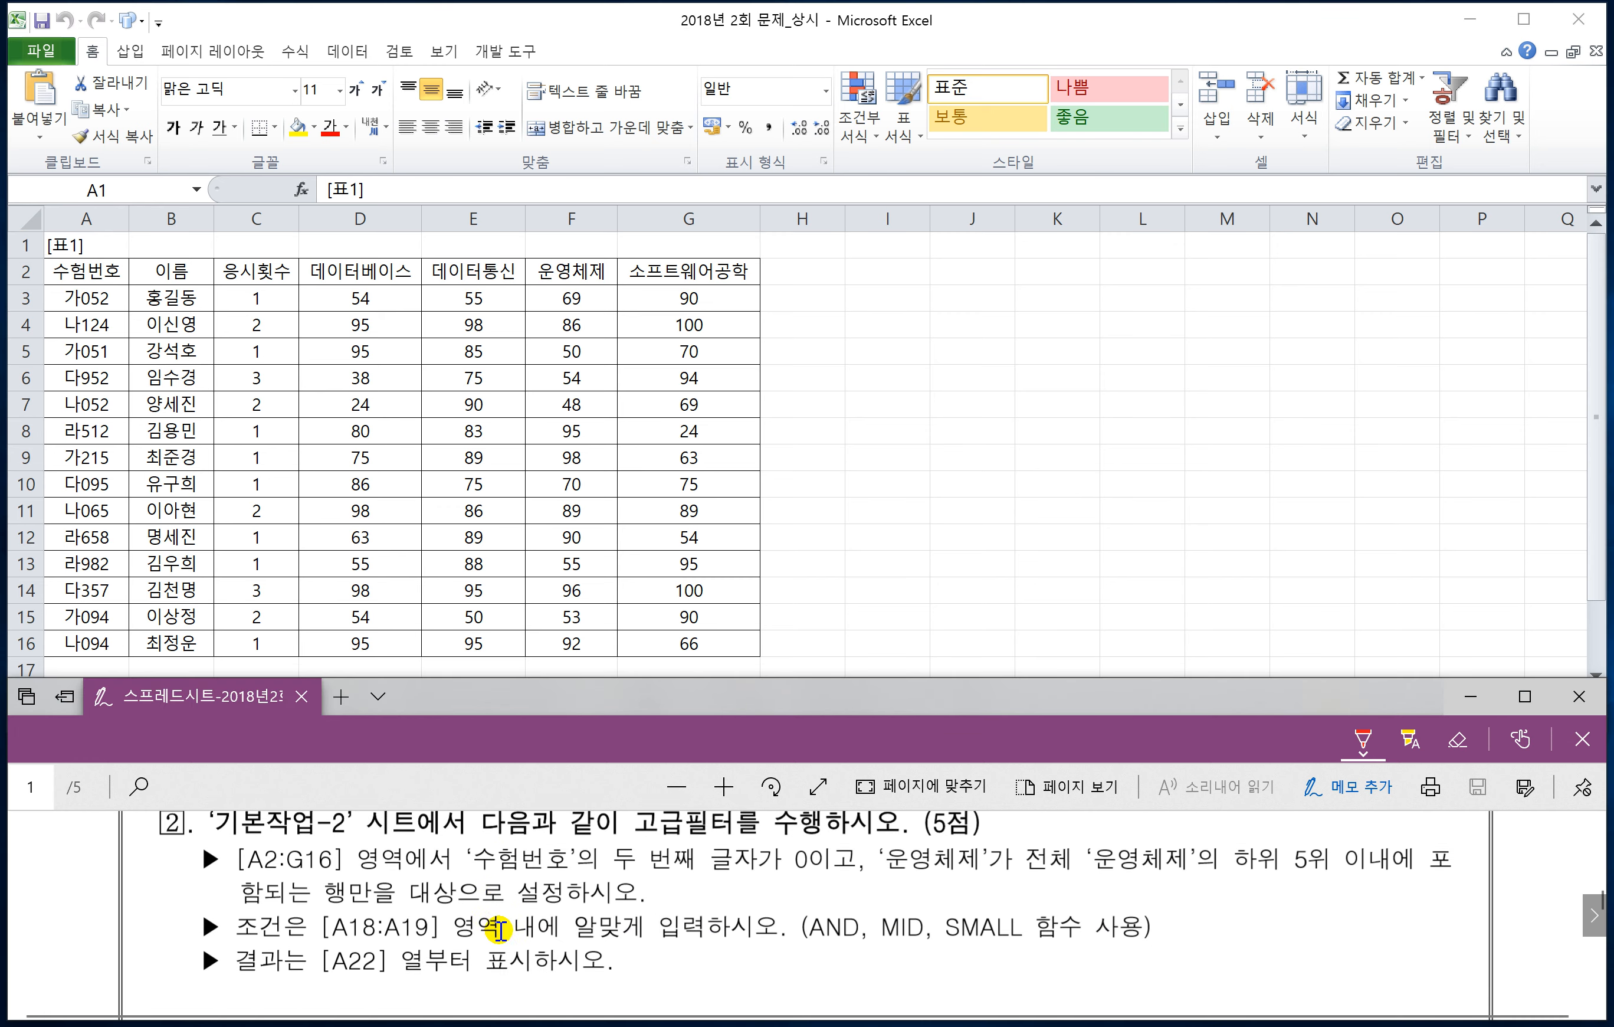
scroll(468, 922, "up", 1)
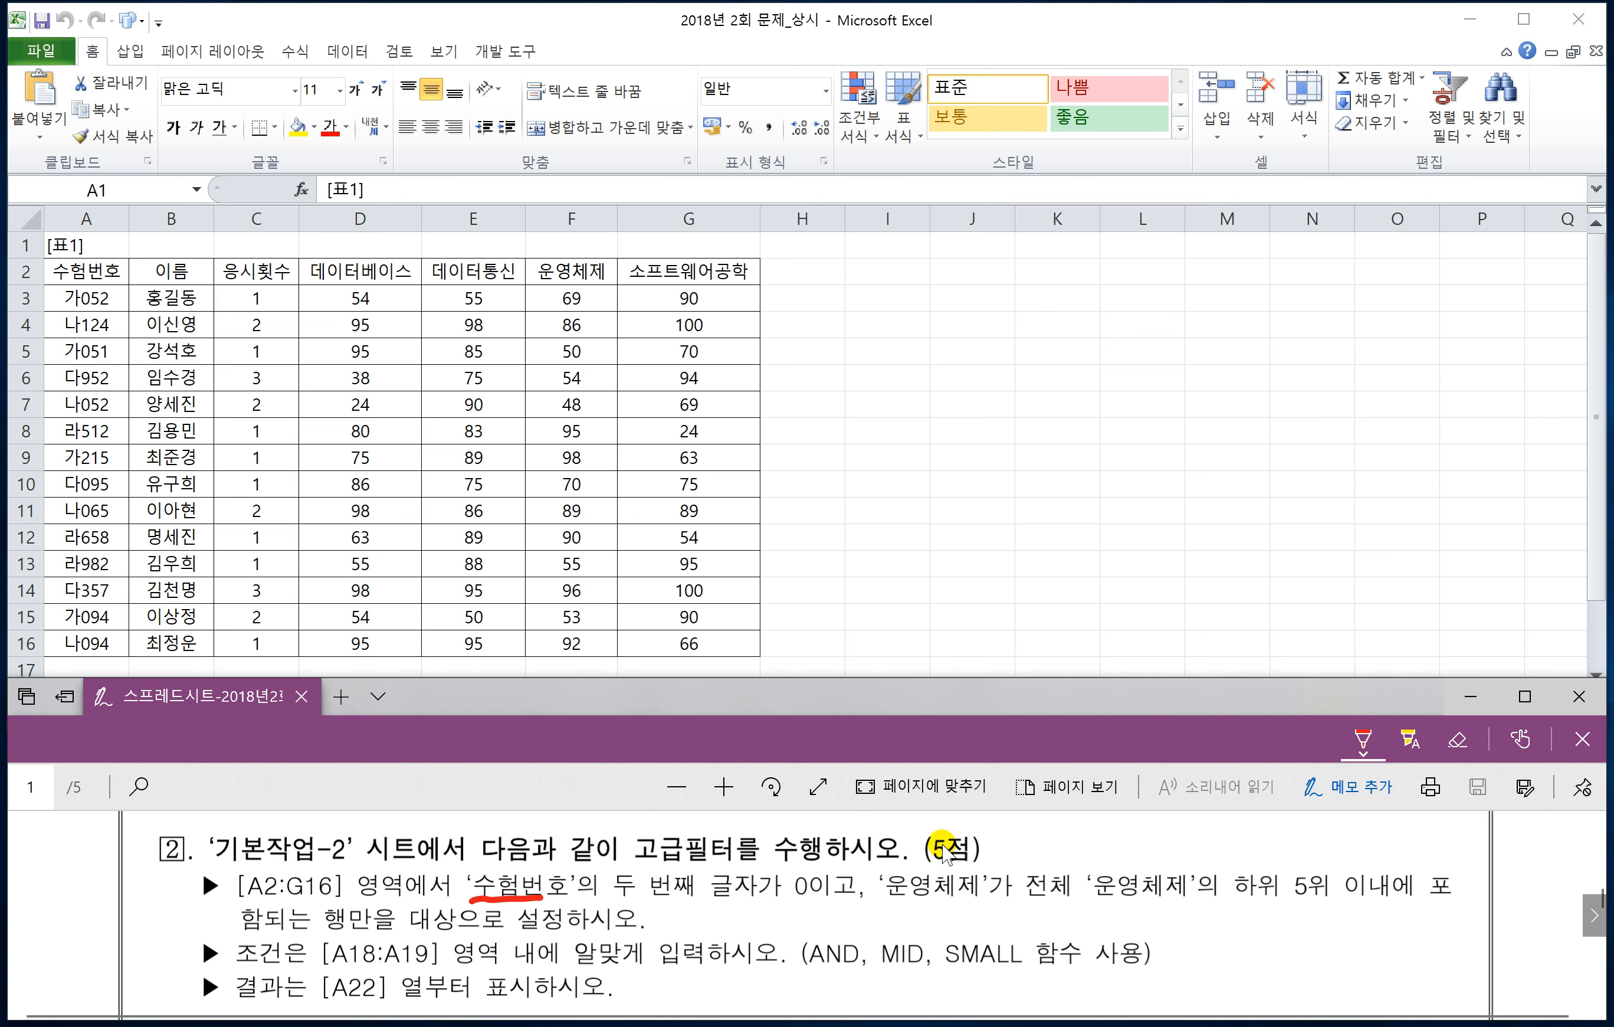
- Mark up the filter conditions in the PDF: underline the 수험번호 condition, label it 조건1, circle the connecting 고 and write "and" beside it
left_click_drag(802, 901, 843, 896)
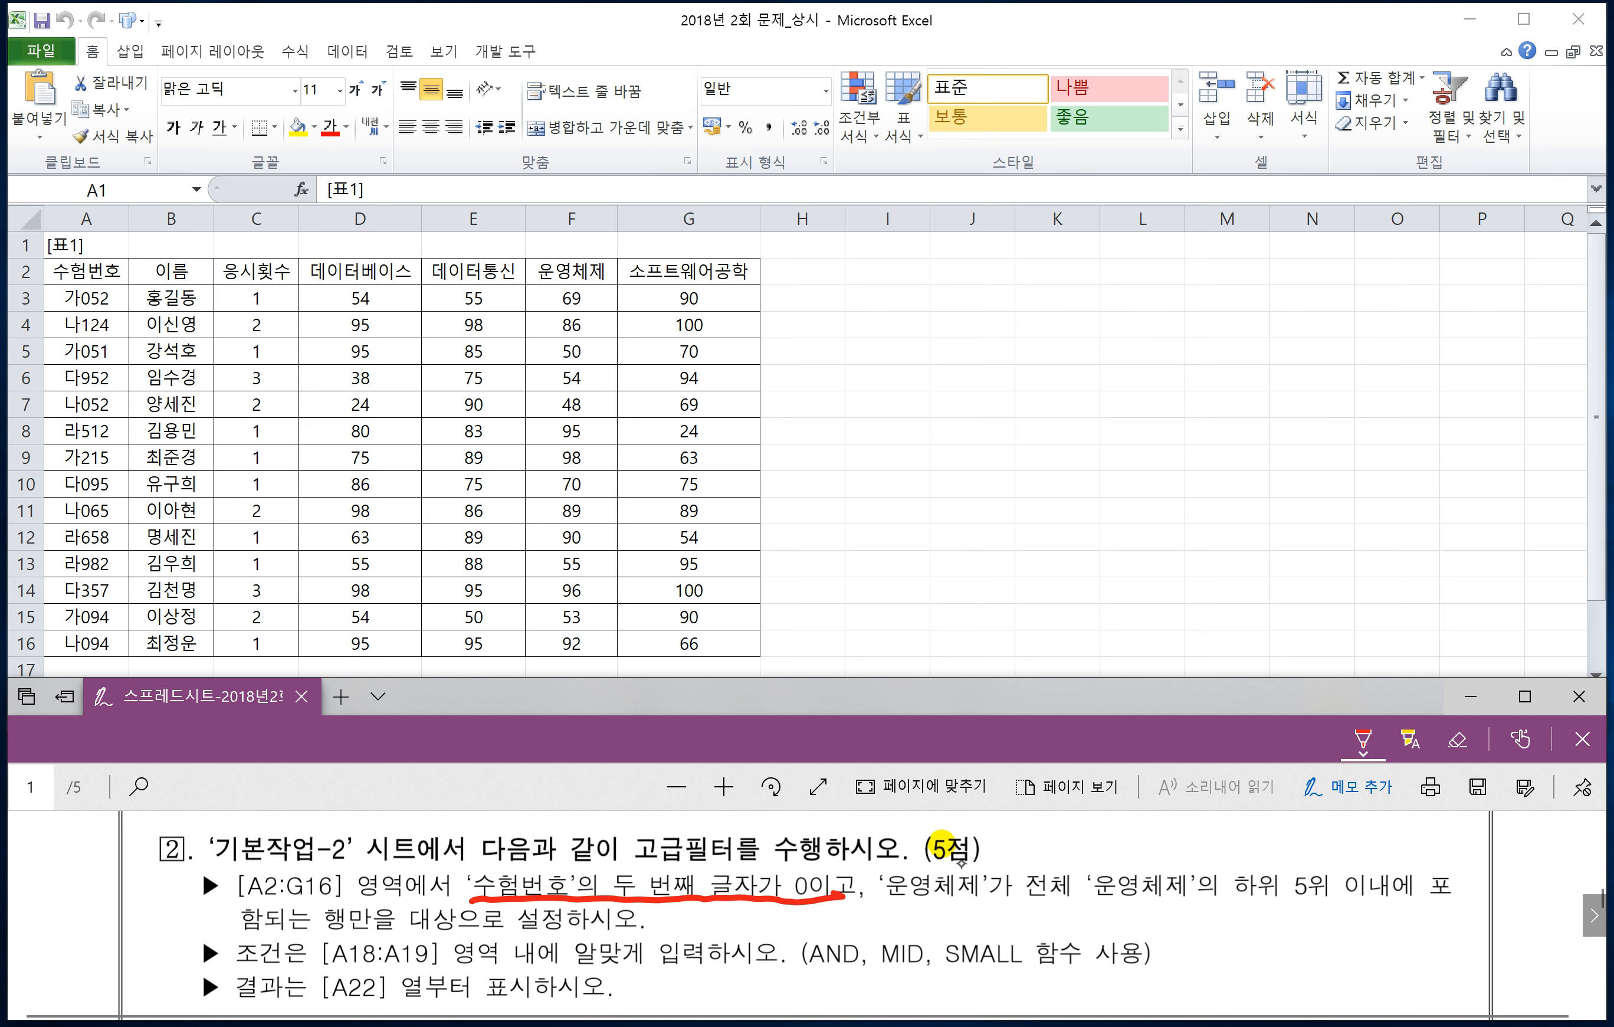
left_click_drag(673, 933, 698, 928)
left_click_drag(691, 914, 710, 934)
left_click_drag(739, 908, 736, 937)
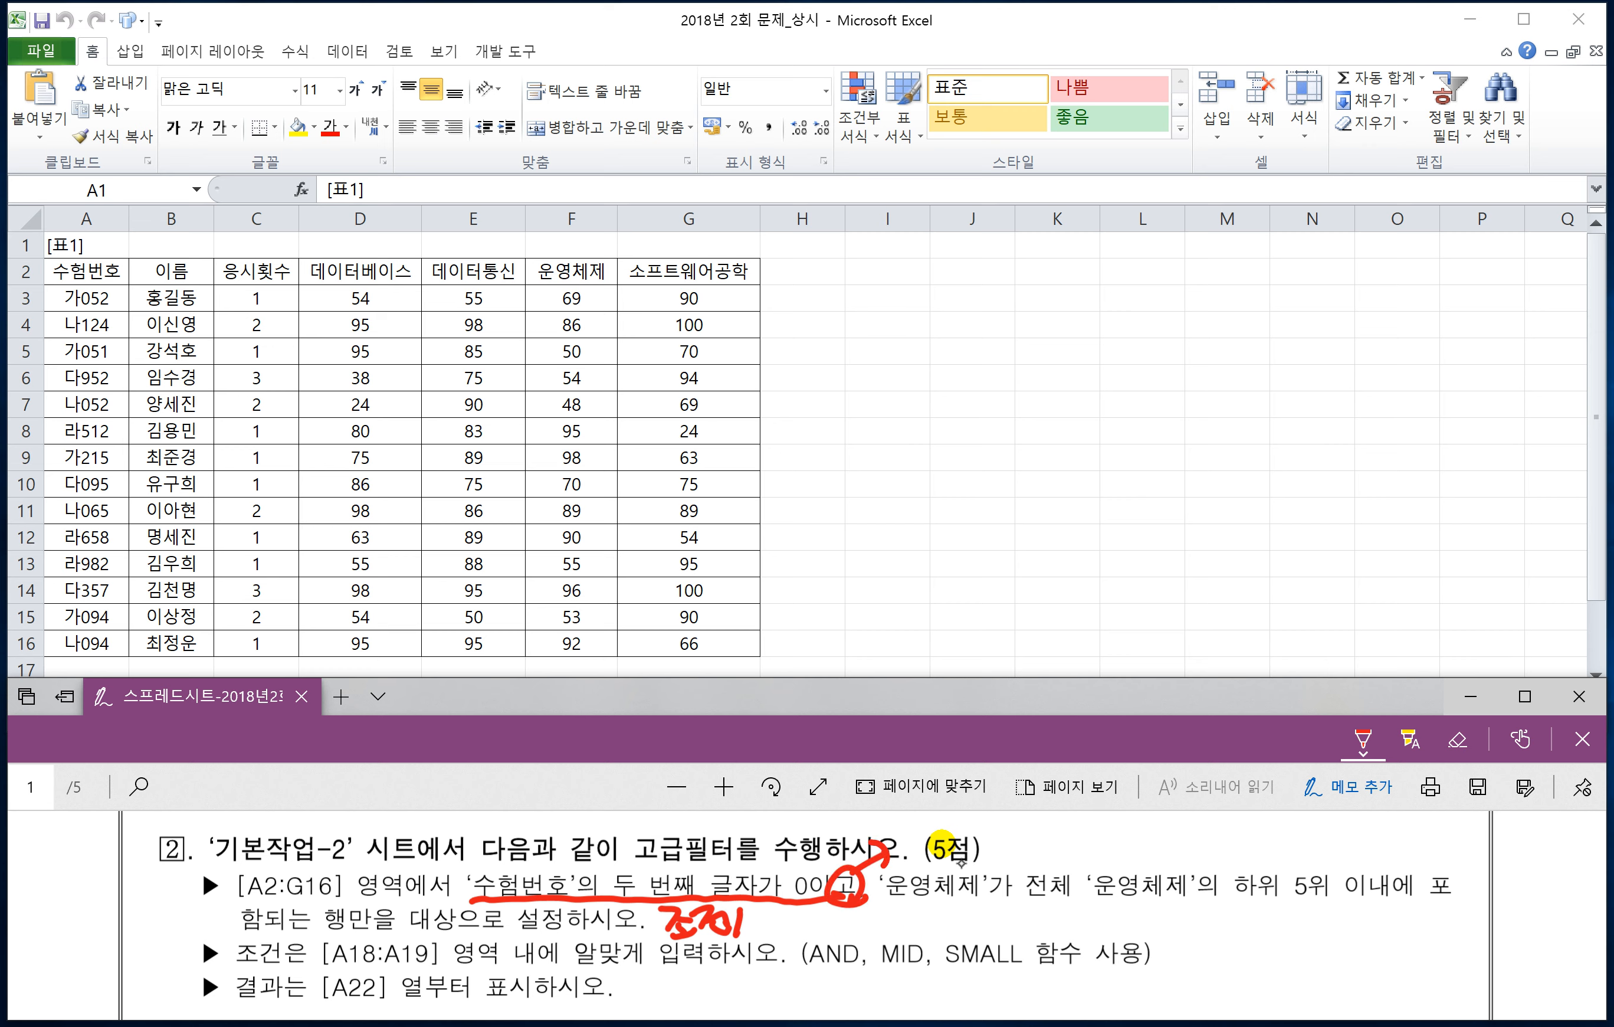
left_click_drag(976, 849, 985, 840)
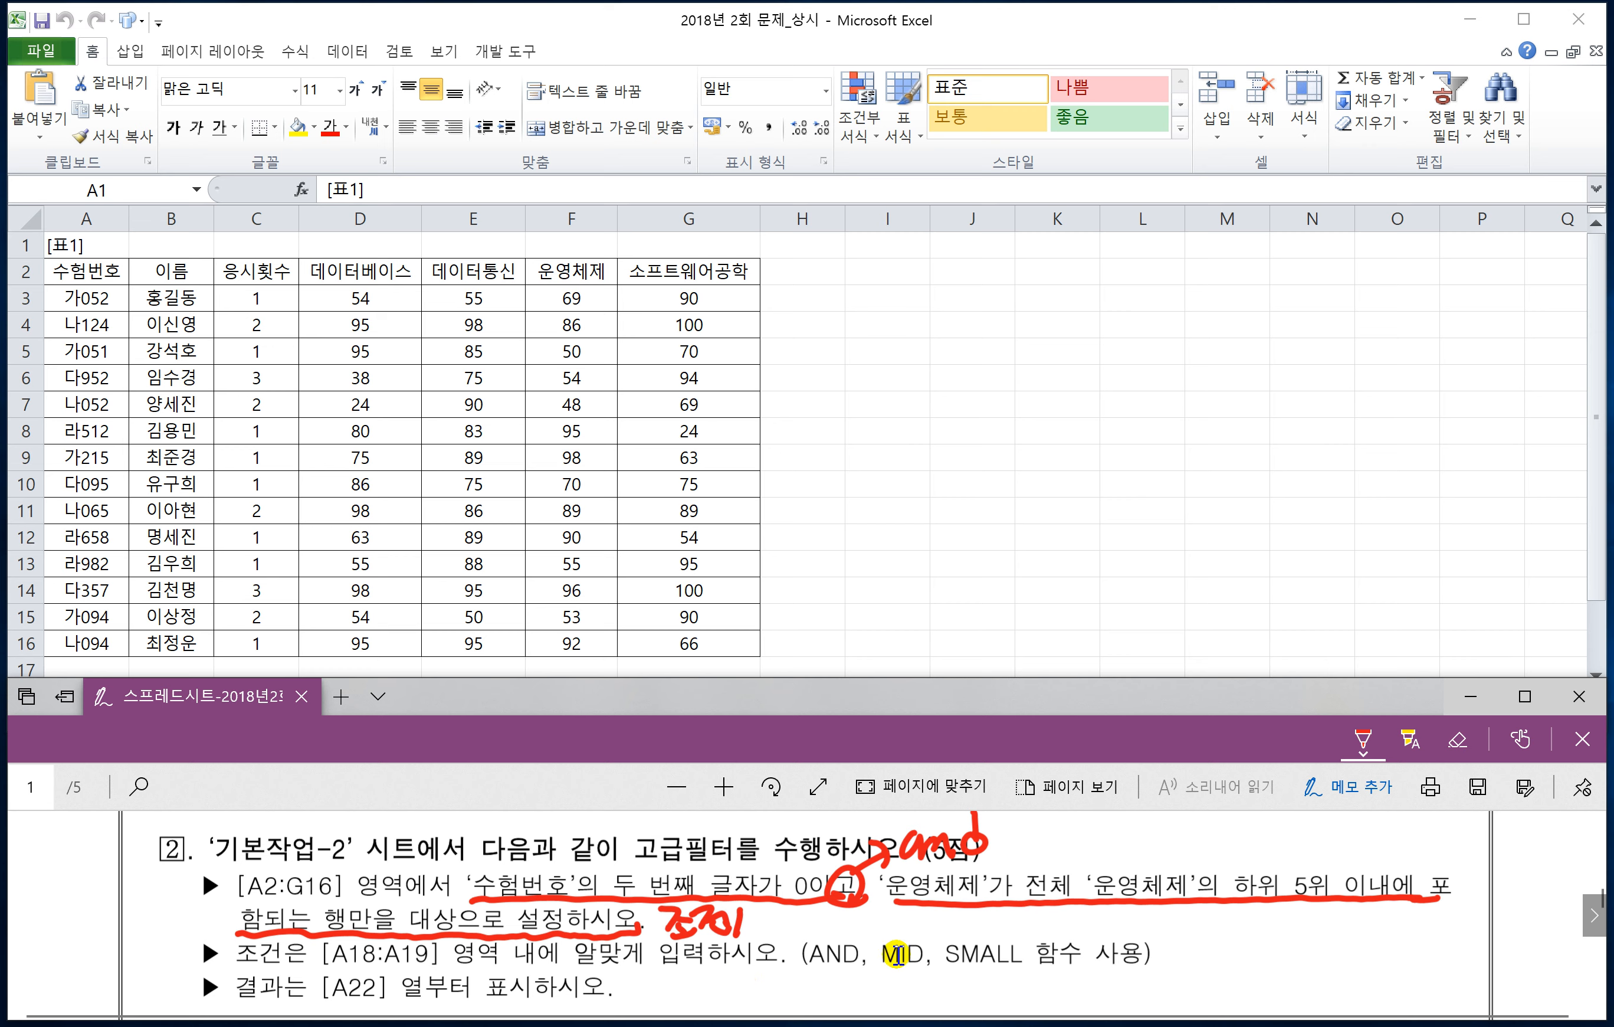
- Handwrite the AND syntax note "=and(조건1,조건2)" beside the line giving the result location
scroll(720, 980, "down", 1)
scroll(719, 980, "down", 1)
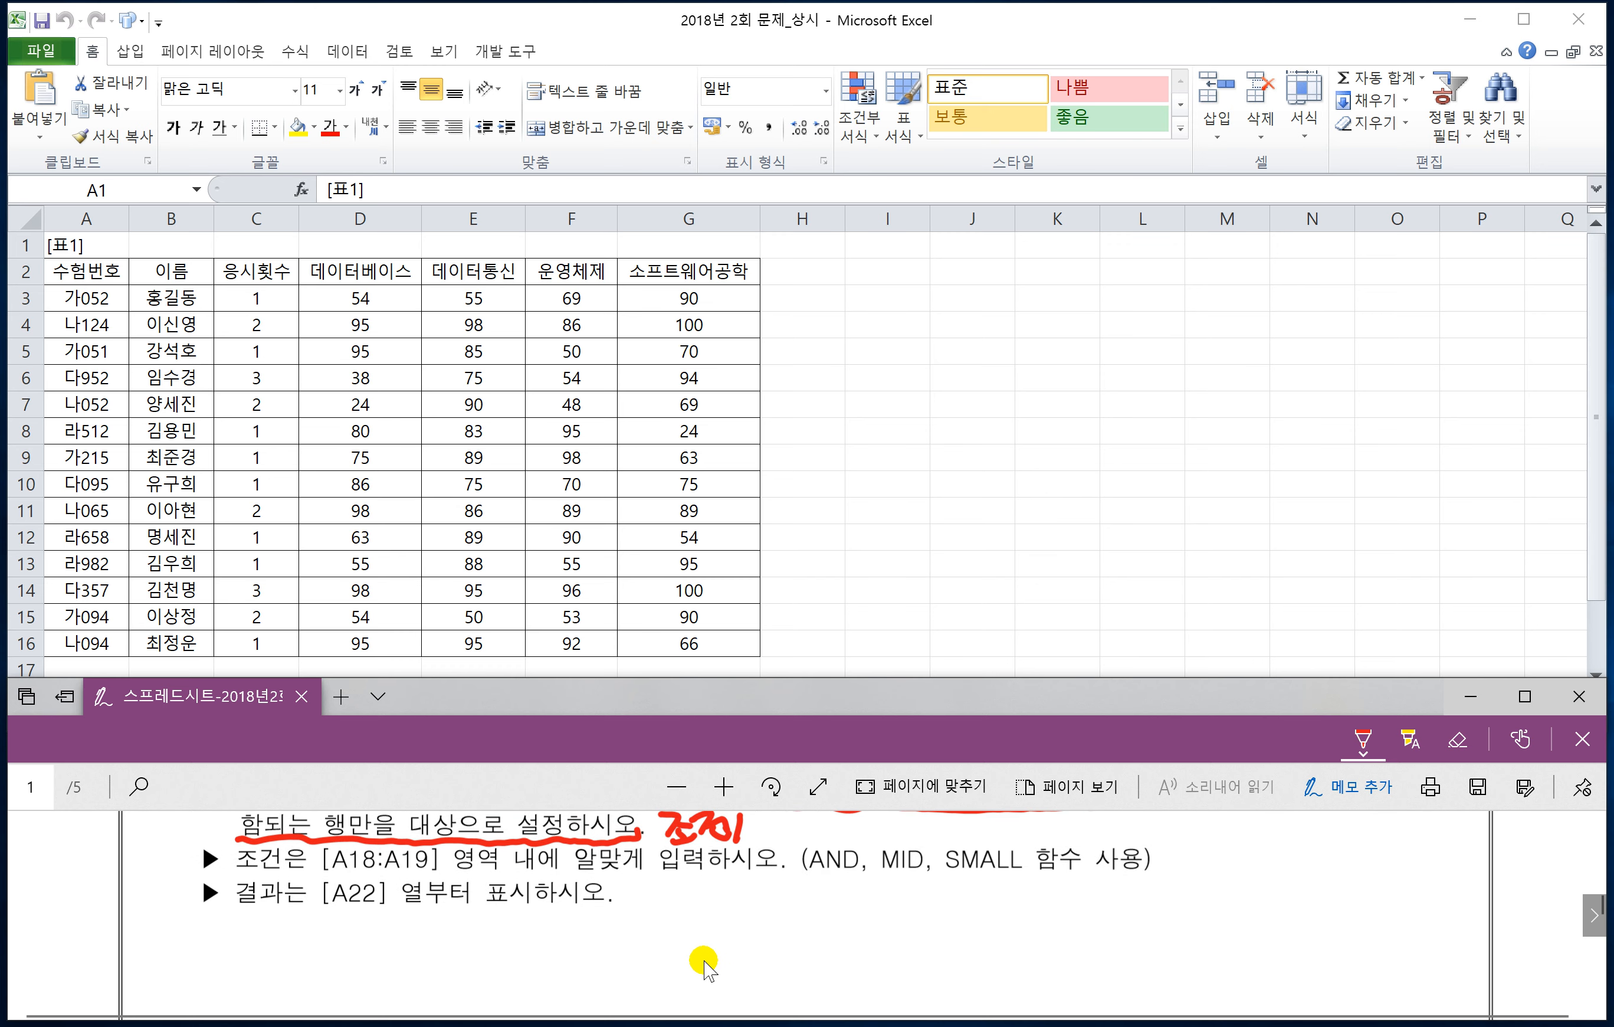
left_click_drag(756, 924, 785, 916)
left_click_drag(808, 903, 856, 923)
mouse_move(884, 872)
left_mouse_down()
mouse_move(885, 925)
mouse_move(920, 931)
left_mouse_up()
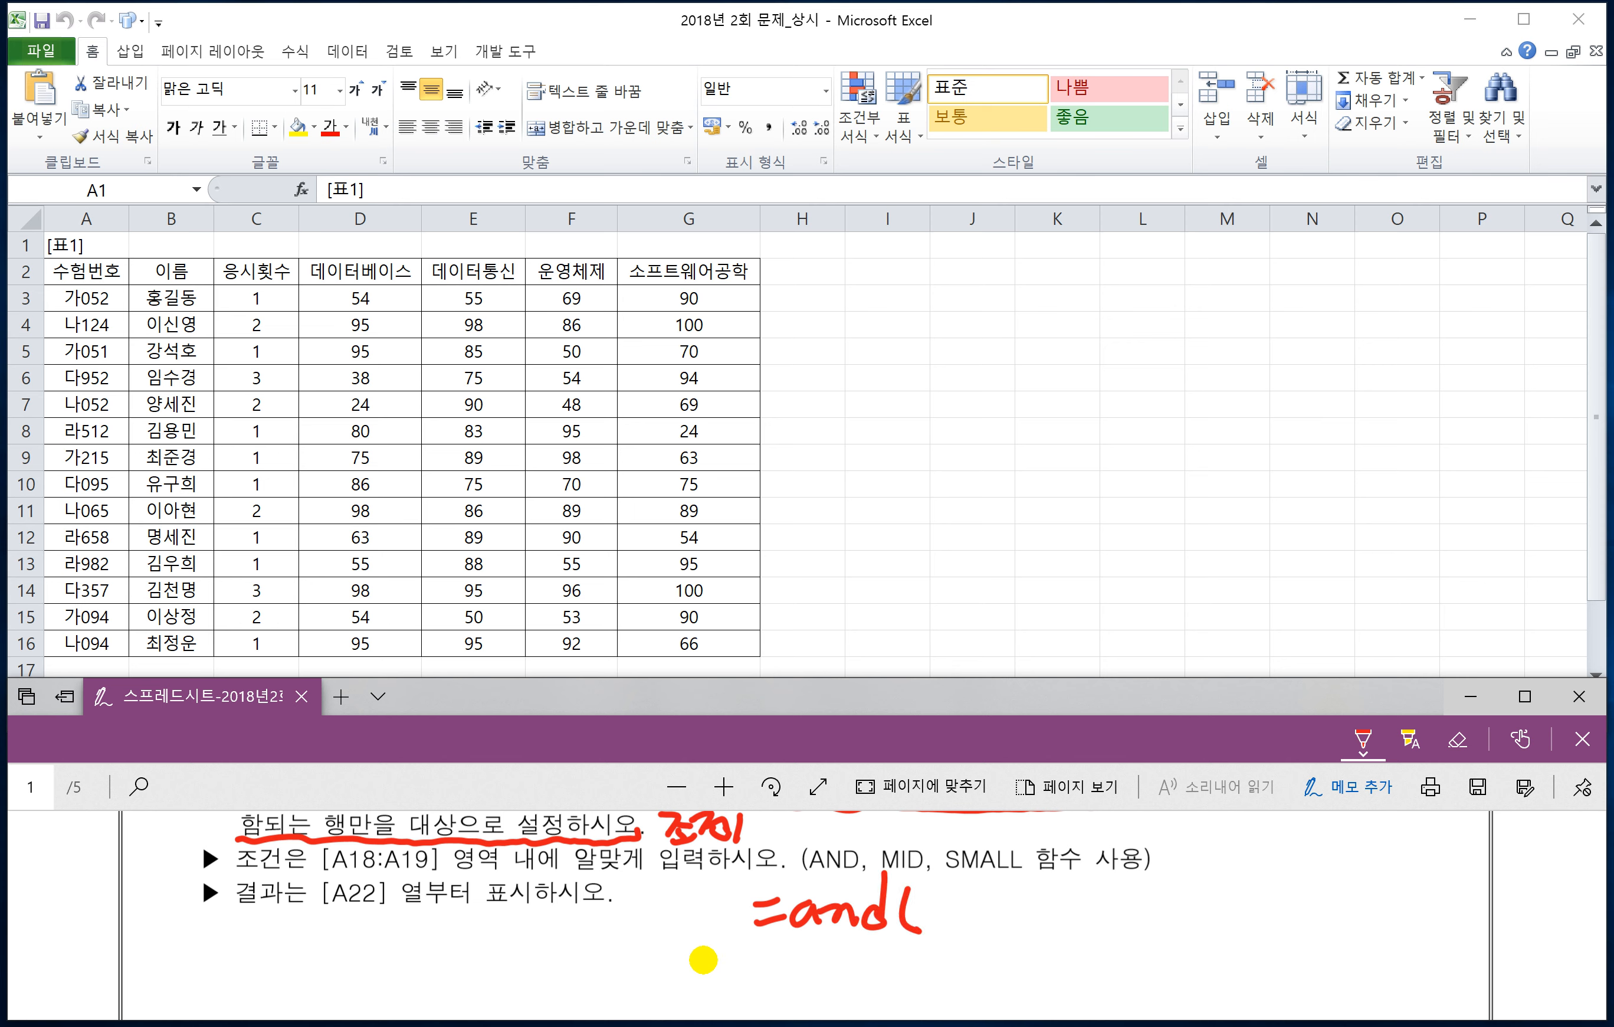
left_click_drag(922, 892, 948, 890)
left_click_drag(942, 893, 922, 917)
left_click_drag(909, 930, 976, 905)
left_click_drag(980, 889, 981, 924)
mouse_move(958, 915)
left_mouse_down()
mouse_move(985, 930)
mouse_move(1074, 919)
left_mouse_up()
mouse_move(1071, 889)
left_mouse_down()
mouse_move(1095, 885)
mouse_move(1079, 913)
left_mouse_up()
mouse_move(1105, 883)
left_mouse_down()
mouse_move(1107, 918)
mouse_move(1148, 926)
left_mouse_up()
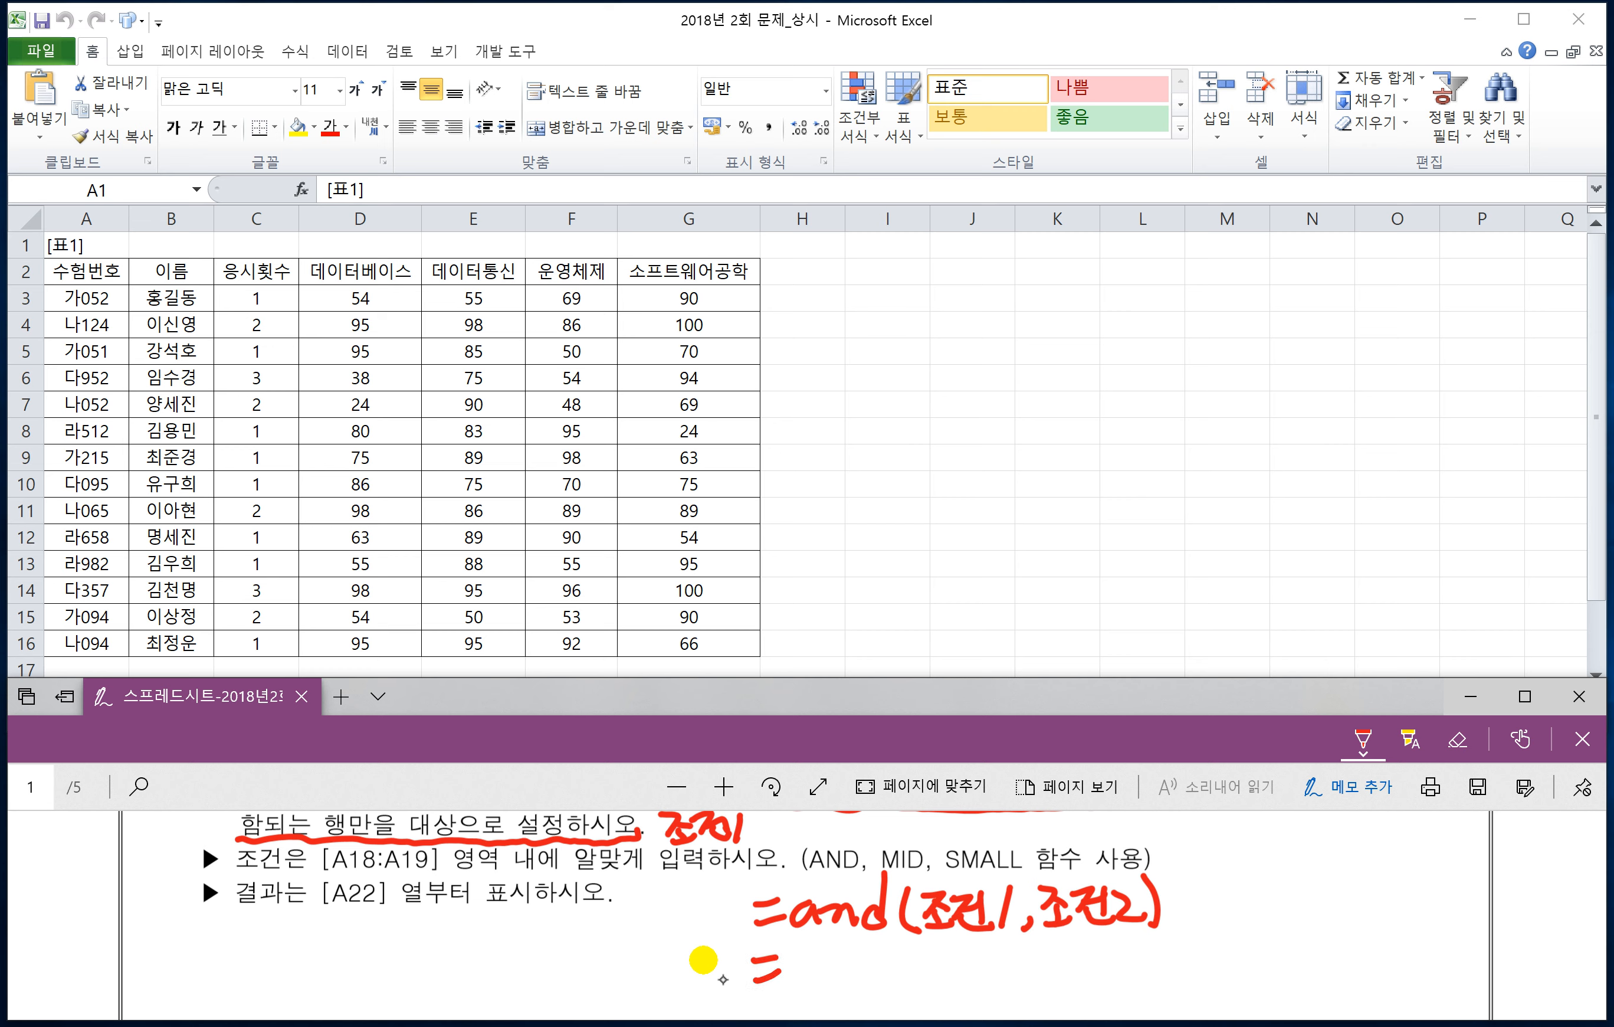
- Begin a second syntax note with "=mid" below the AND note and handwrite the underlined list "Right, left, mid"
left_click_drag(756, 971, 835, 979)
mouse_move(848, 966)
left_mouse_down()
mouse_move(852, 985)
mouse_move(859, 949)
left_mouse_up()
left_click_drag(881, 934, 882, 980)
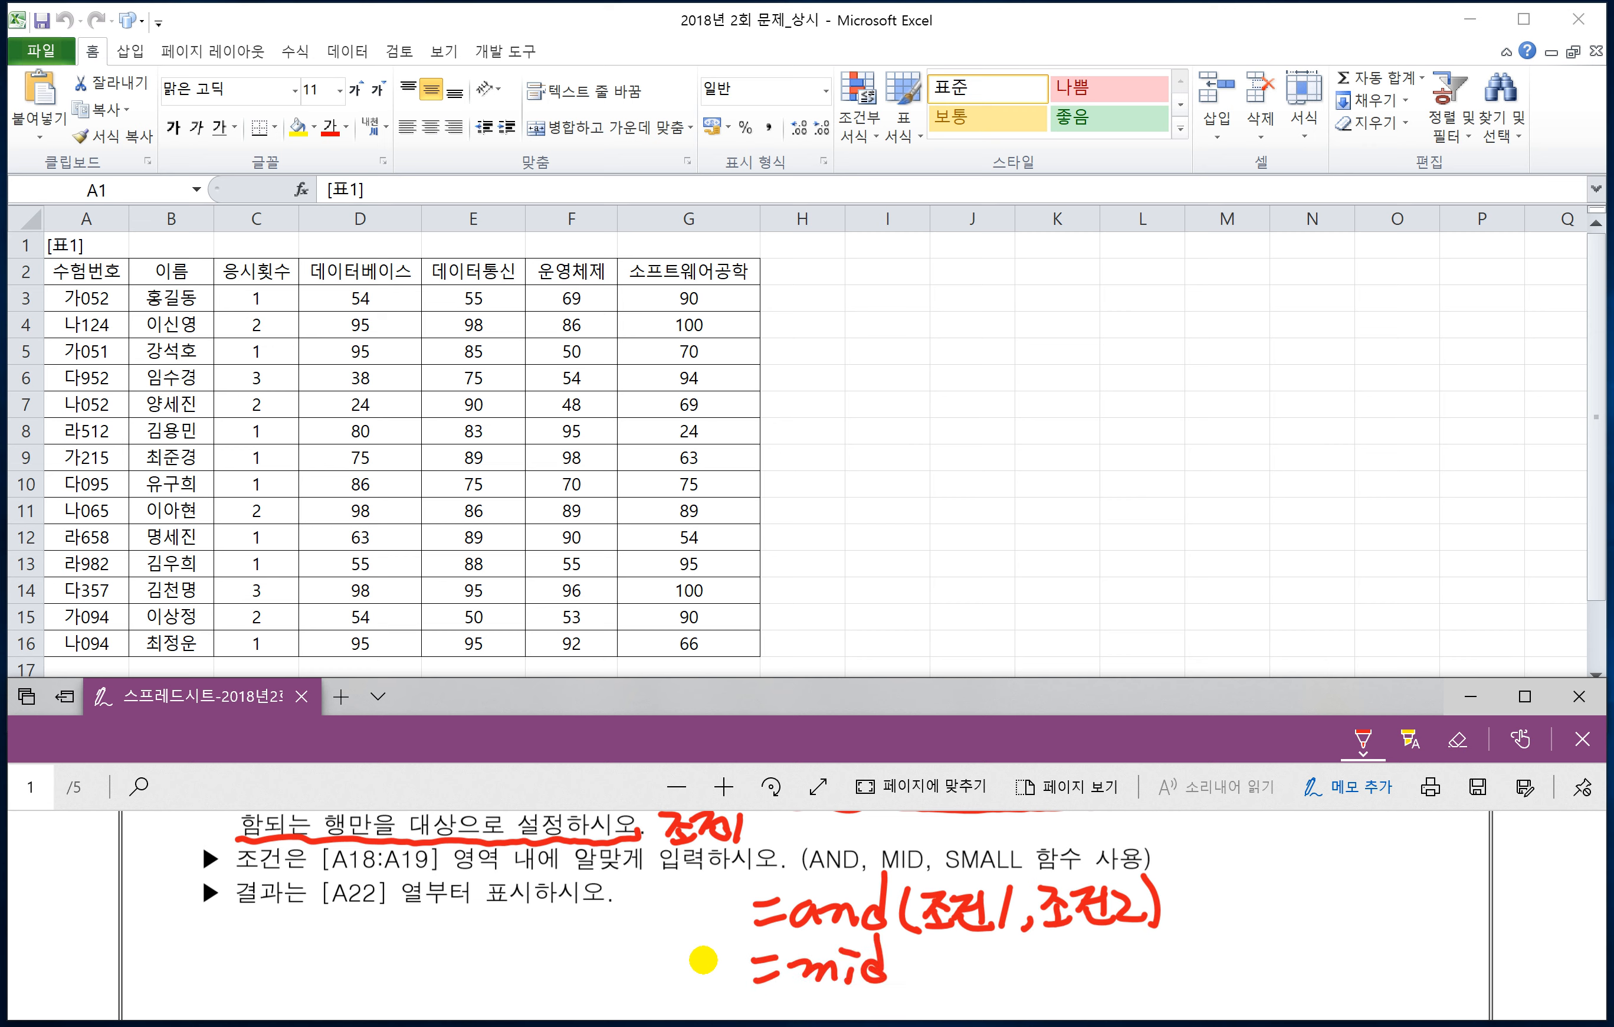
mouse_move(1211, 822)
left_mouse_down()
mouse_move(1204, 873)
mouse_move(1256, 882)
mouse_move(1243, 892)
left_mouse_up()
mouse_move(1281, 826)
left_mouse_down()
mouse_move(1297, 869)
mouse_move(1328, 877)
left_mouse_up()
mouse_move(1360, 826)
left_mouse_down()
mouse_move(1358, 881)
mouse_move(1378, 855)
mouse_move(1391, 869)
left_mouse_up()
mouse_move(1419, 864)
left_mouse_down()
mouse_move(1394, 887)
mouse_move(1437, 862)
left_mouse_up()
mouse_move(1425, 850)
left_mouse_down()
mouse_move(1422, 881)
mouse_move(1508, 880)
left_mouse_up()
left_click_drag(1538, 821, 1534, 882)
left_click_drag(1225, 895, 1548, 903)
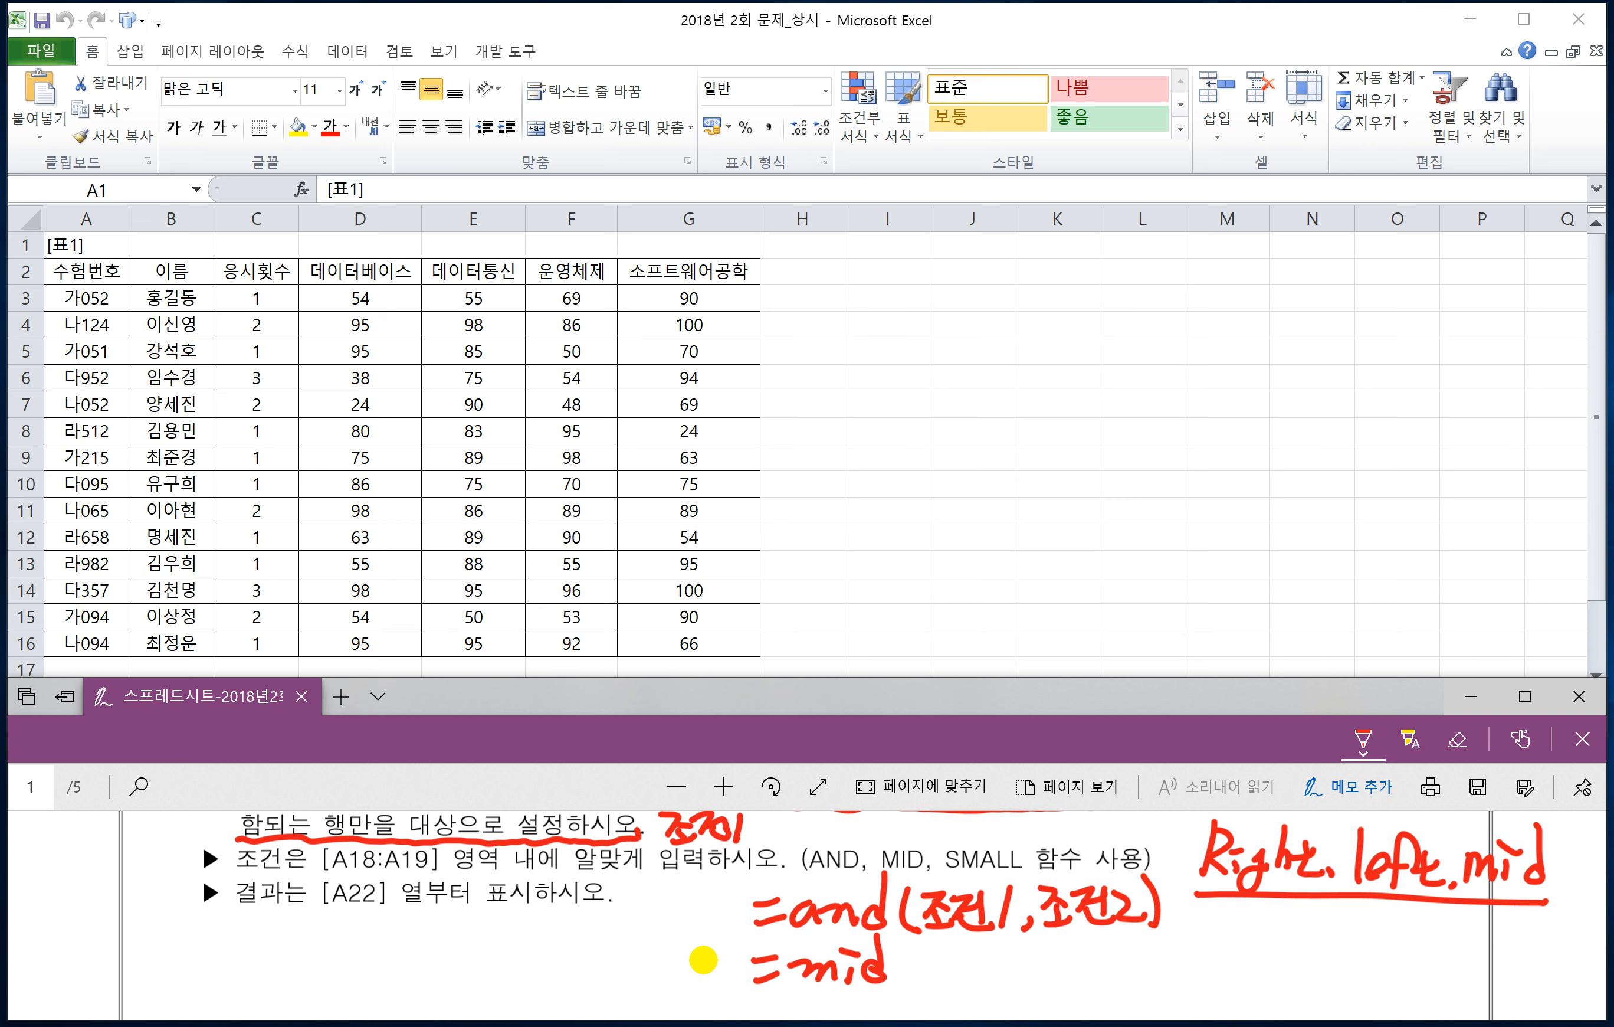
- Complete the MID syntax note with the arguments ("문자", 시작위치, K)
mouse_move(927, 949)
left_mouse_down()
mouse_move(929, 984)
mouse_move(959, 978)
mouse_move(997, 1003)
left_mouse_up()
left_click_drag(999, 969, 1017, 967)
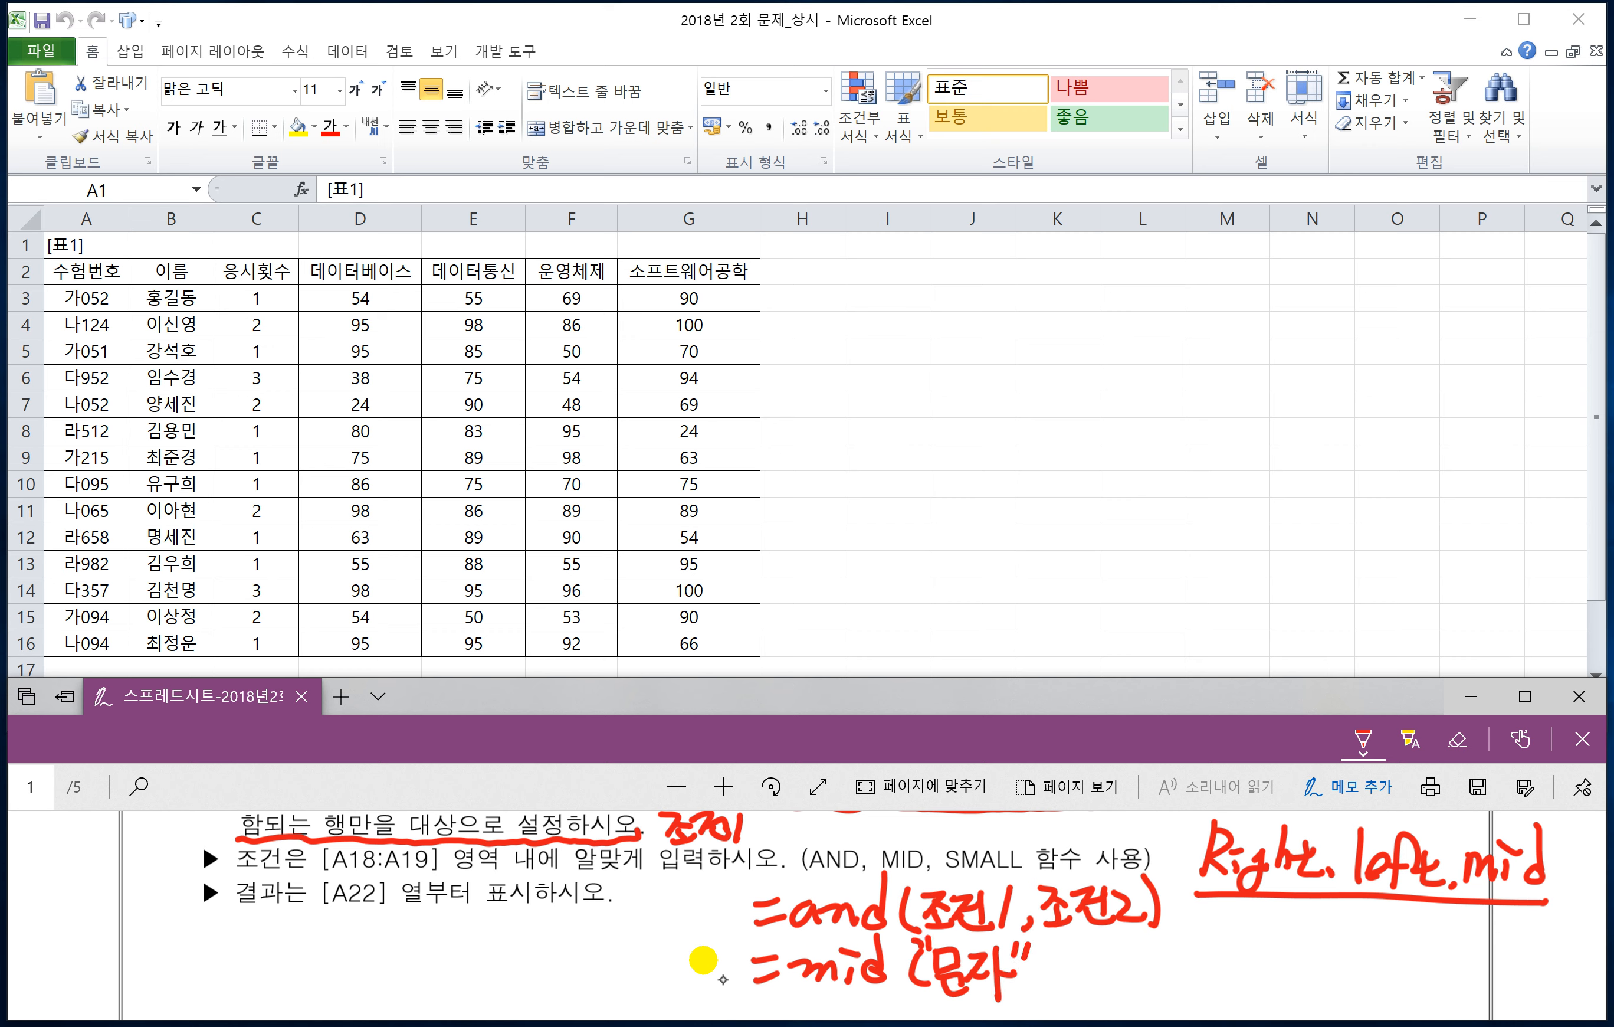
left_click_drag(1078, 945, 1091, 974)
mouse_move(1098, 948)
left_mouse_down()
mouse_move(1100, 987)
mouse_move(1191, 988)
left_mouse_up()
left_click_drag(1204, 942, 1230, 988)
mouse_move(1253, 972)
left_mouse_down()
mouse_move(1247, 989)
mouse_move(1307, 993)
left_mouse_up()
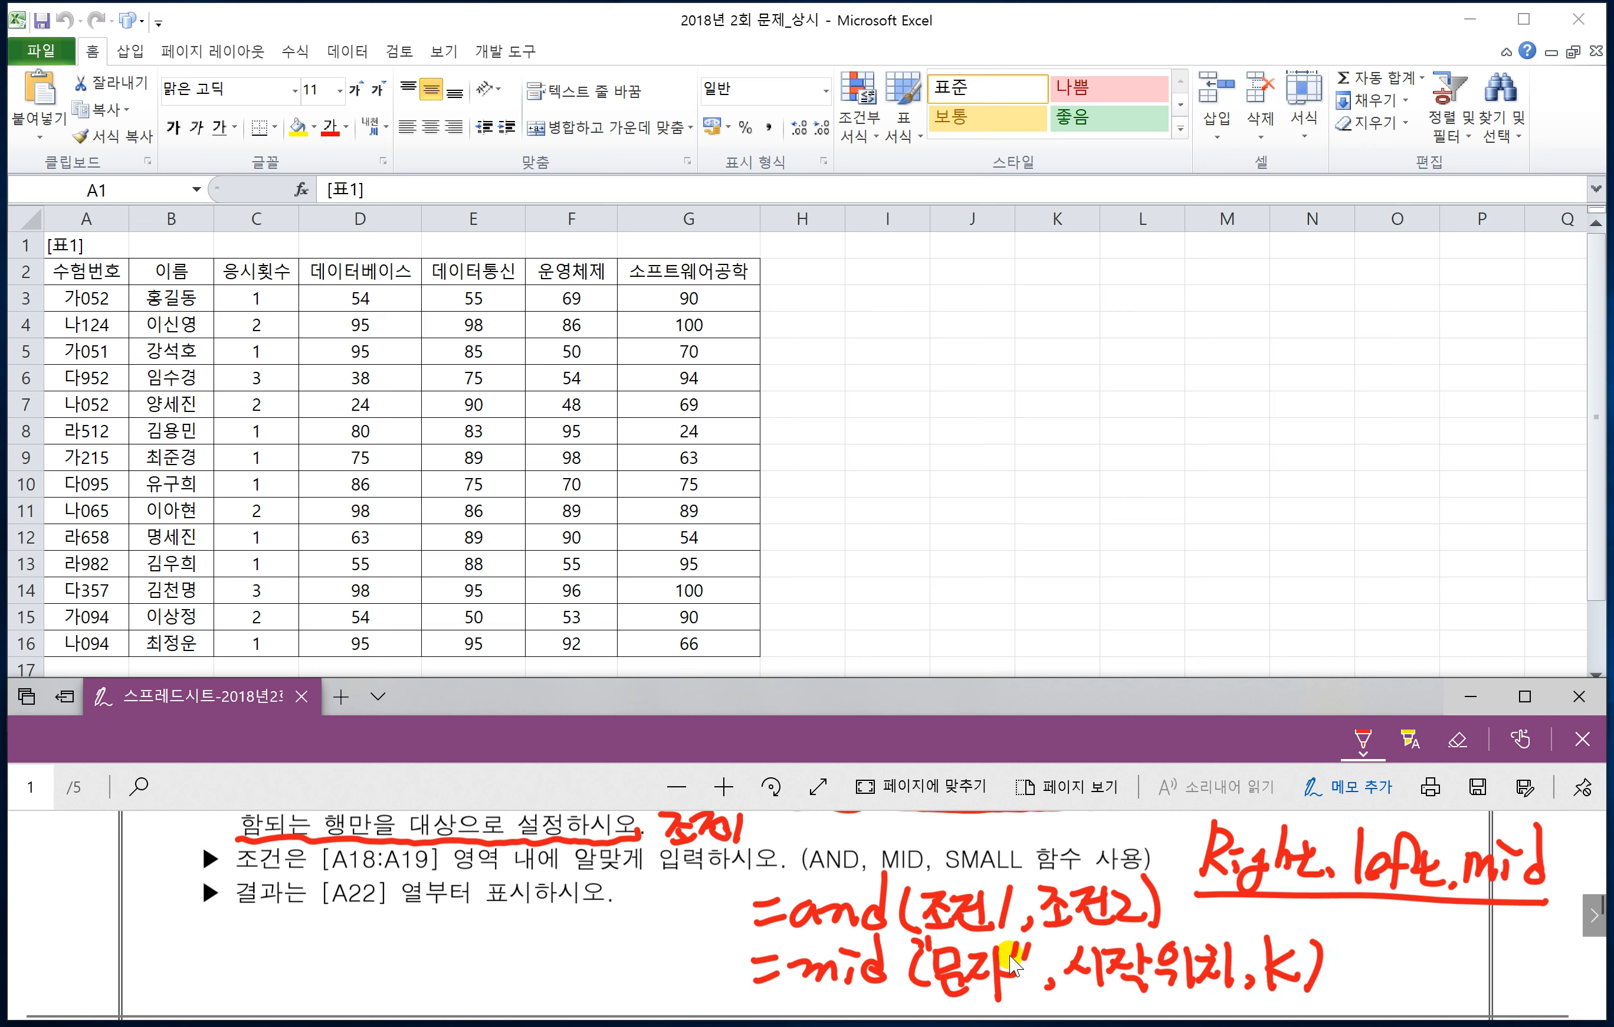
- Handwrite a MID example below the syntax, introduced by "ex)", using a sample text string, start position 4 and length 2, followed by an arrow
scroll(997, 936, "down", 1)
scroll(997, 935, "down", 2)
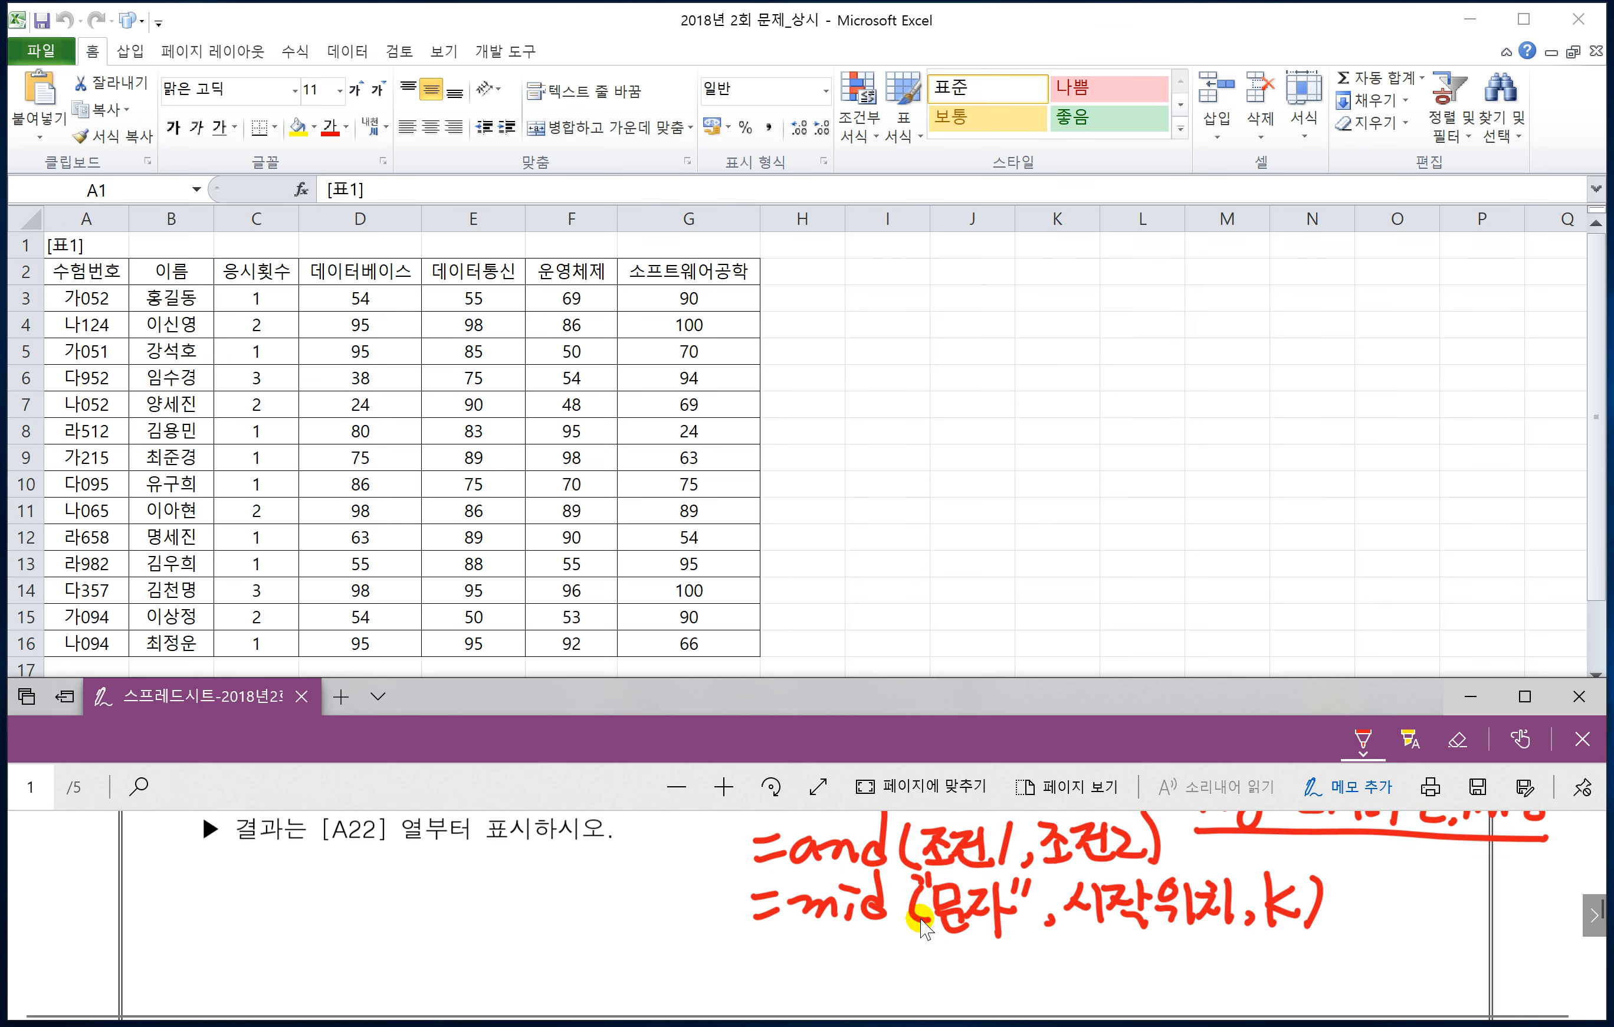
left_click_drag(761, 954, 781, 956)
left_click_drag(758, 970, 792, 968)
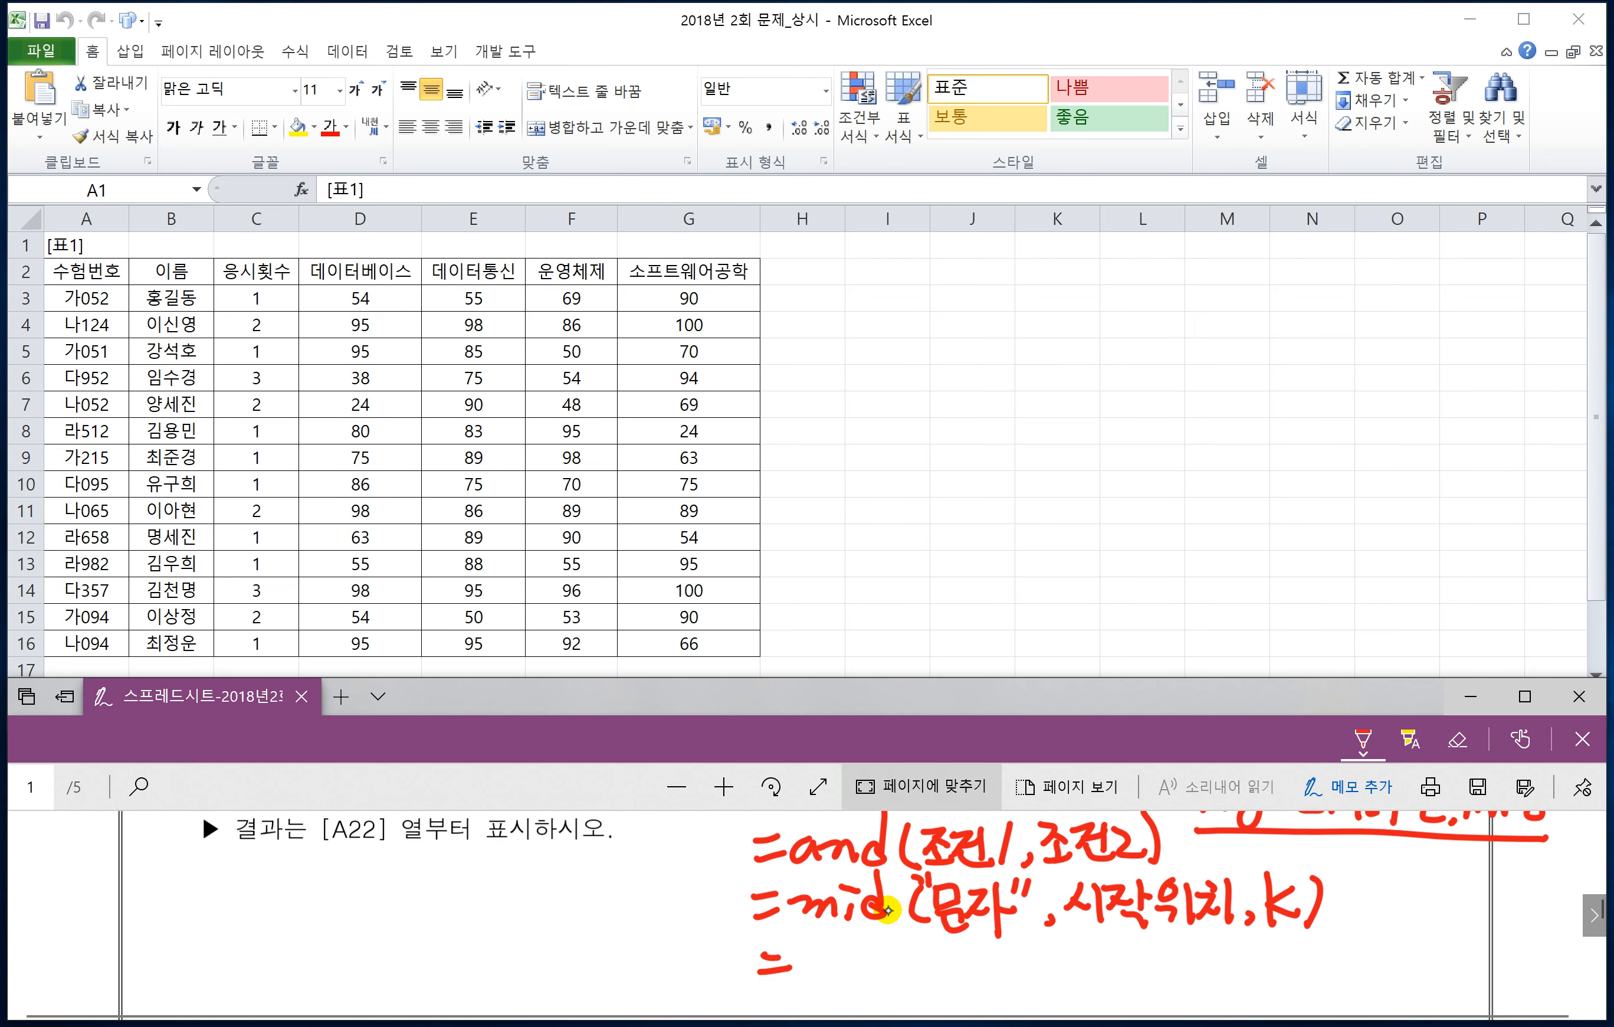
mouse_move(637, 966)
left_mouse_down()
mouse_move(720, 988)
mouse_move(928, 982)
left_mouse_up()
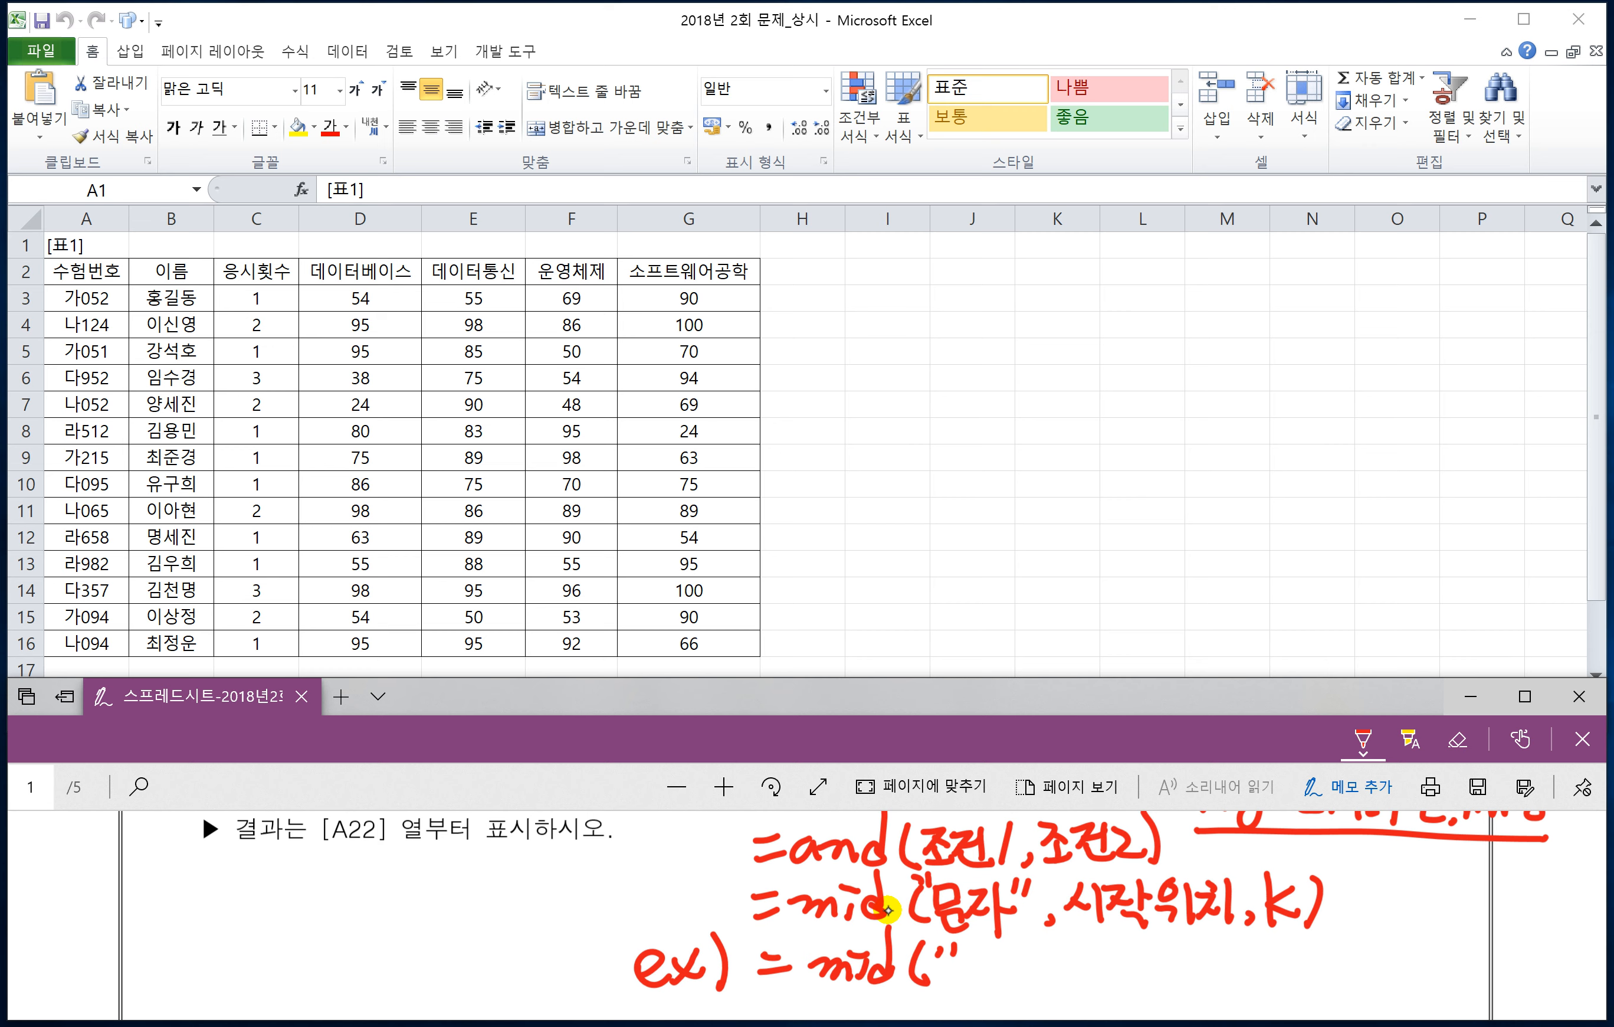
mouse_move(967, 976)
left_mouse_down()
mouse_move(997, 996)
mouse_move(1029, 977)
mouse_move(1038, 990)
left_mouse_up()
left_click_drag(1041, 950, 1075, 977)
left_click_drag(1070, 934, 1089, 986)
mouse_move(1082, 944)
left_mouse_down()
mouse_move(1116, 976)
mouse_move(1131, 957)
left_mouse_up()
left_click_drag(1118, 966, 1131, 968)
mouse_move(1134, 946)
left_mouse_down()
mouse_move(1138, 980)
mouse_move(1148, 959)
left_mouse_up()
mouse_move(1174, 946)
left_mouse_down()
mouse_move(1164, 957)
mouse_move(1190, 971)
left_mouse_up()
mouse_move(1173, 976)
left_mouse_down()
mouse_move(1197, 977)
mouse_move(1200, 997)
left_mouse_up()
left_click_drag(1219, 940, 1212, 953)
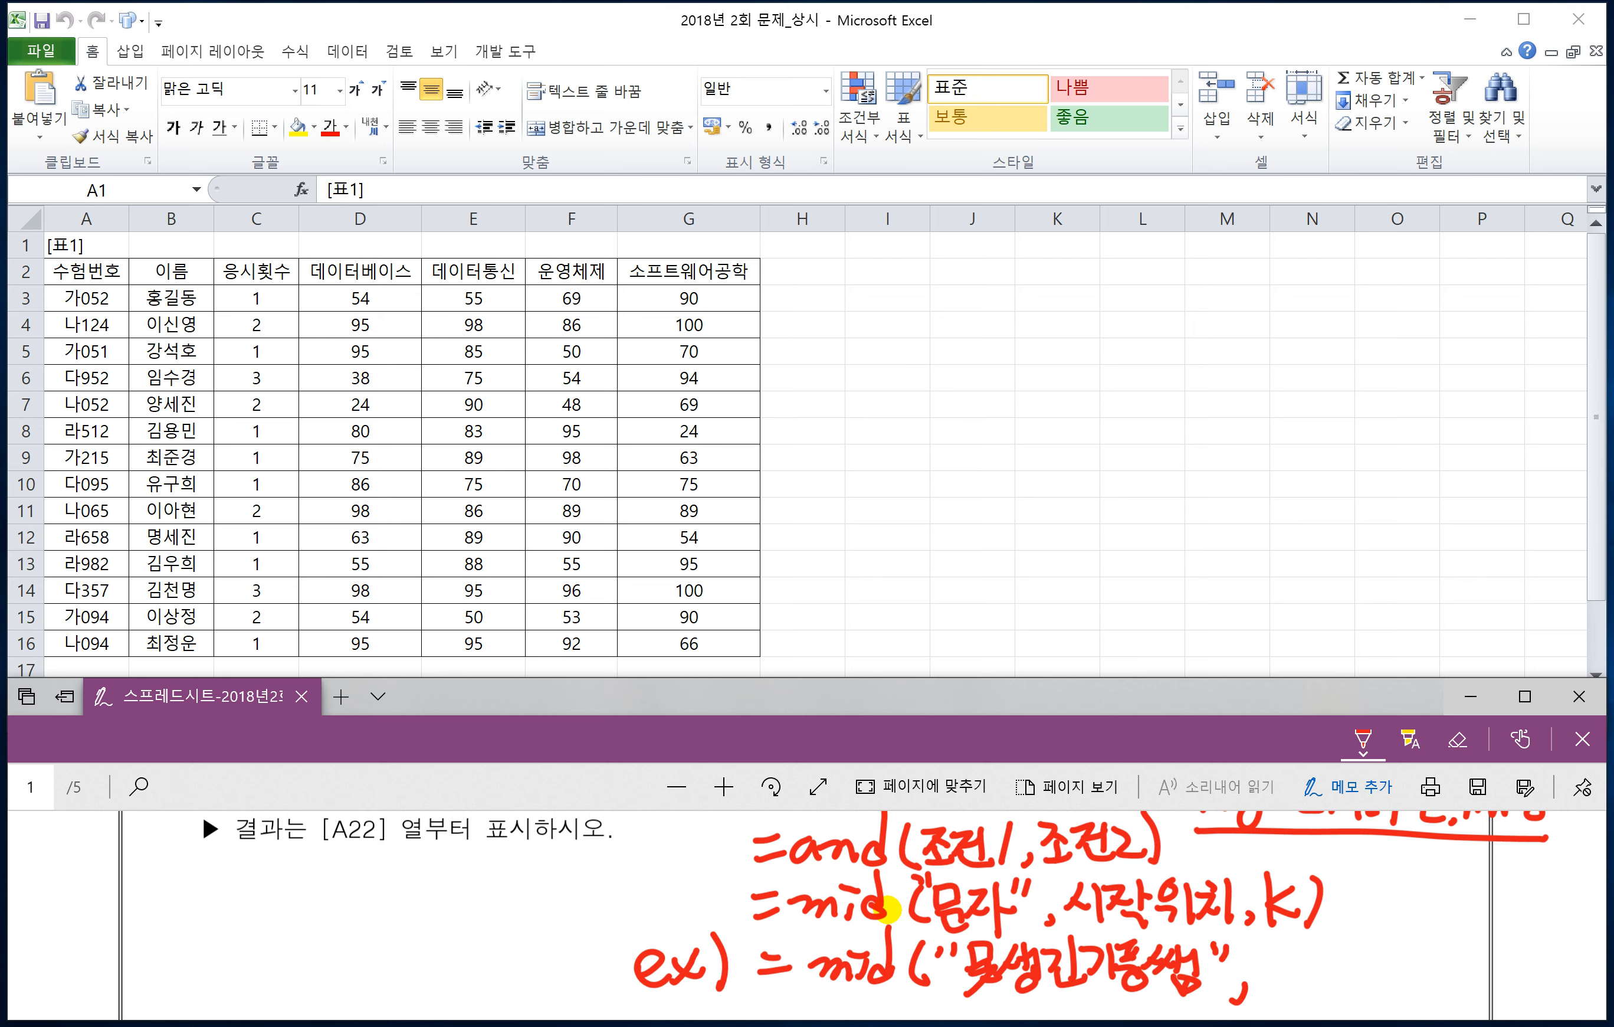
left_click_drag(1275, 942, 1298, 964)
left_click_drag(1292, 939, 1274, 987)
mouse_move(1361, 945)
left_mouse_down()
mouse_move(1371, 990)
mouse_move(1426, 958)
mouse_move(1428, 973)
left_mouse_up()
left_click_drag(1414, 939, 1423, 997)
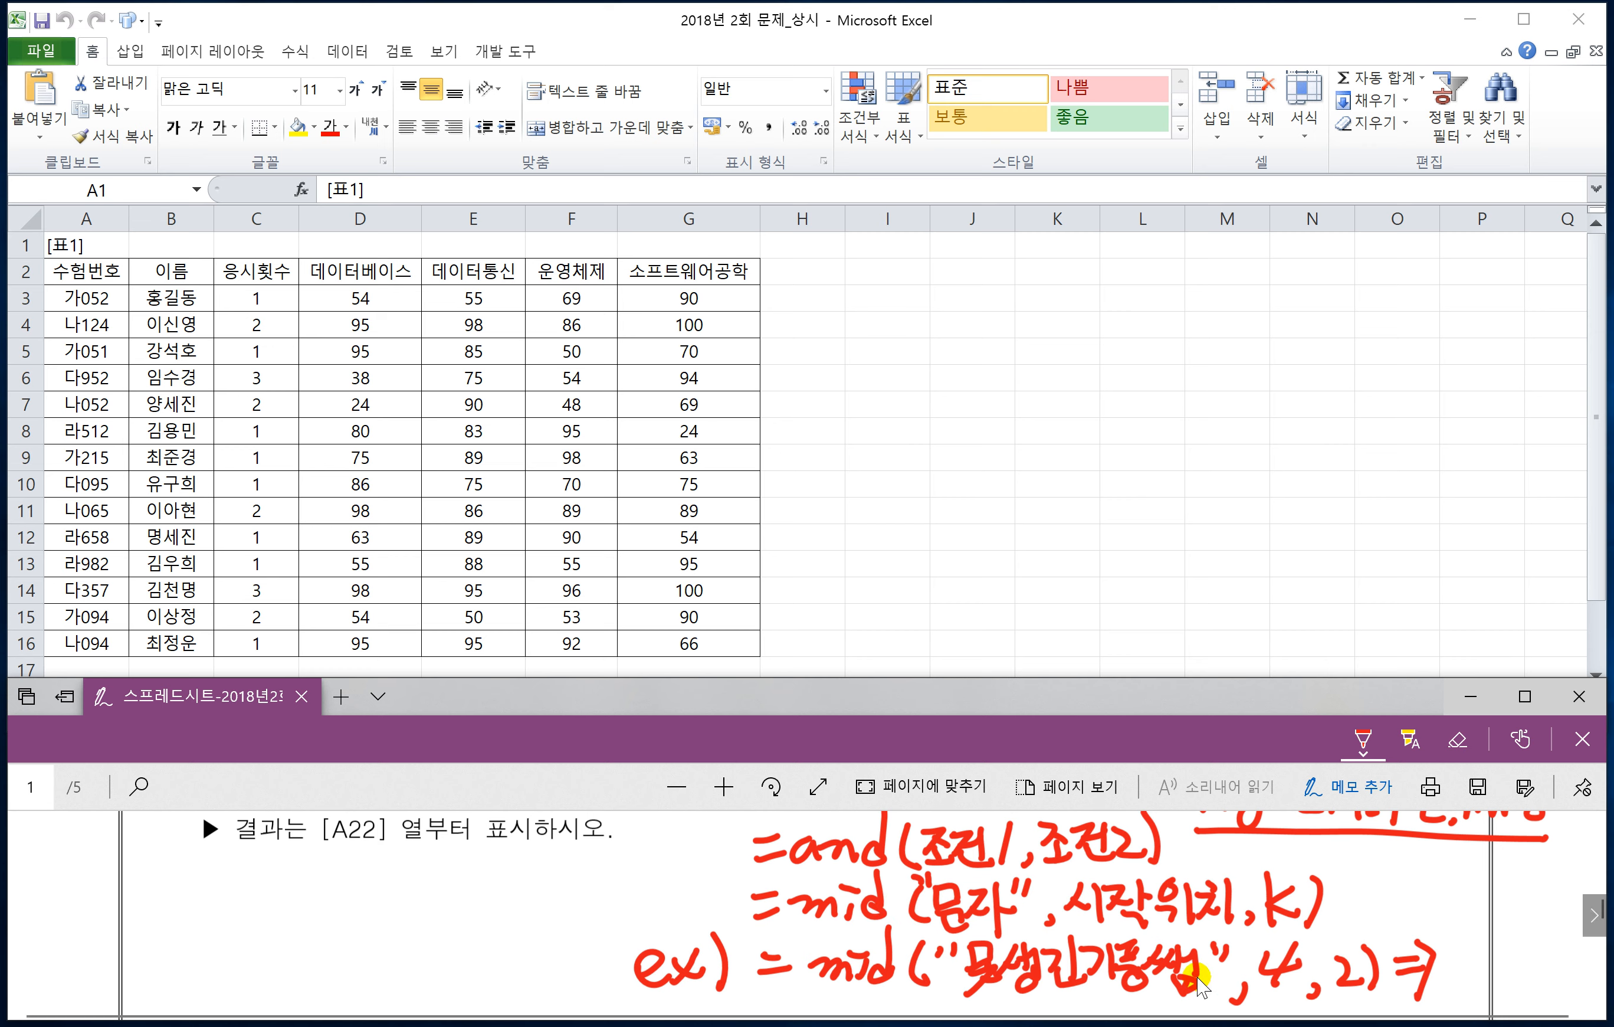
- Number the sample string's characters 1 to 4, mark the two extracted characters, and write them as the example's result
scroll(1193, 980, "down", 1)
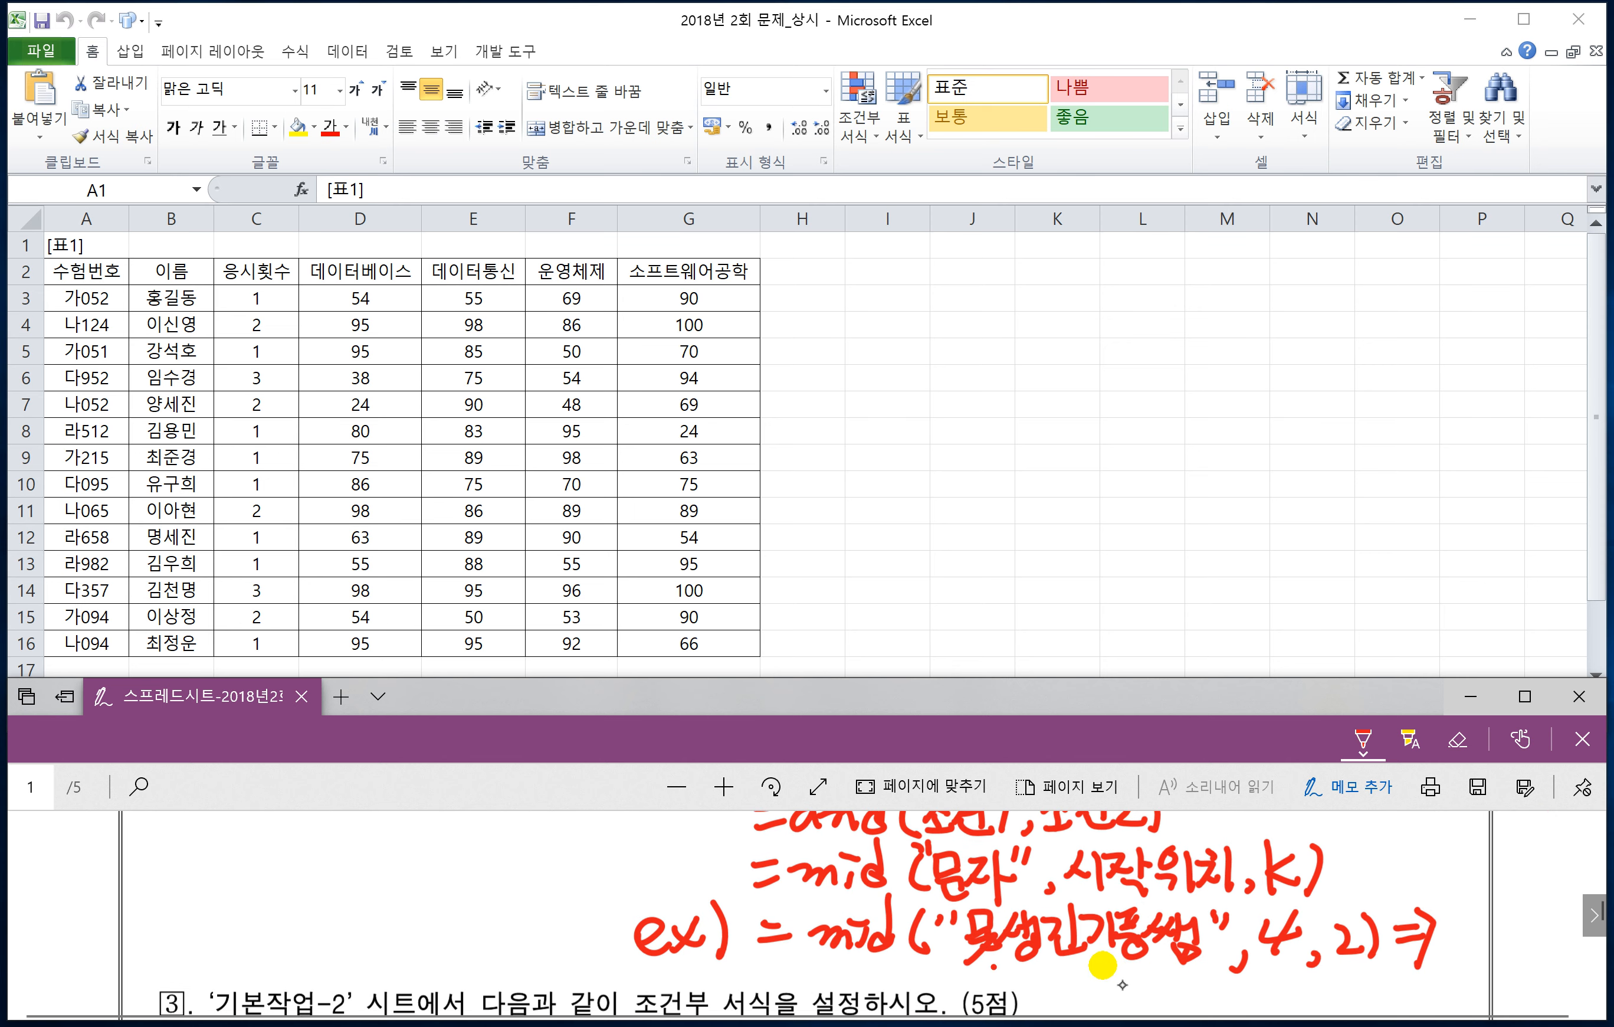
left_click_drag(1019, 968, 1046, 983)
left_click_drag(1059, 963, 1152, 980)
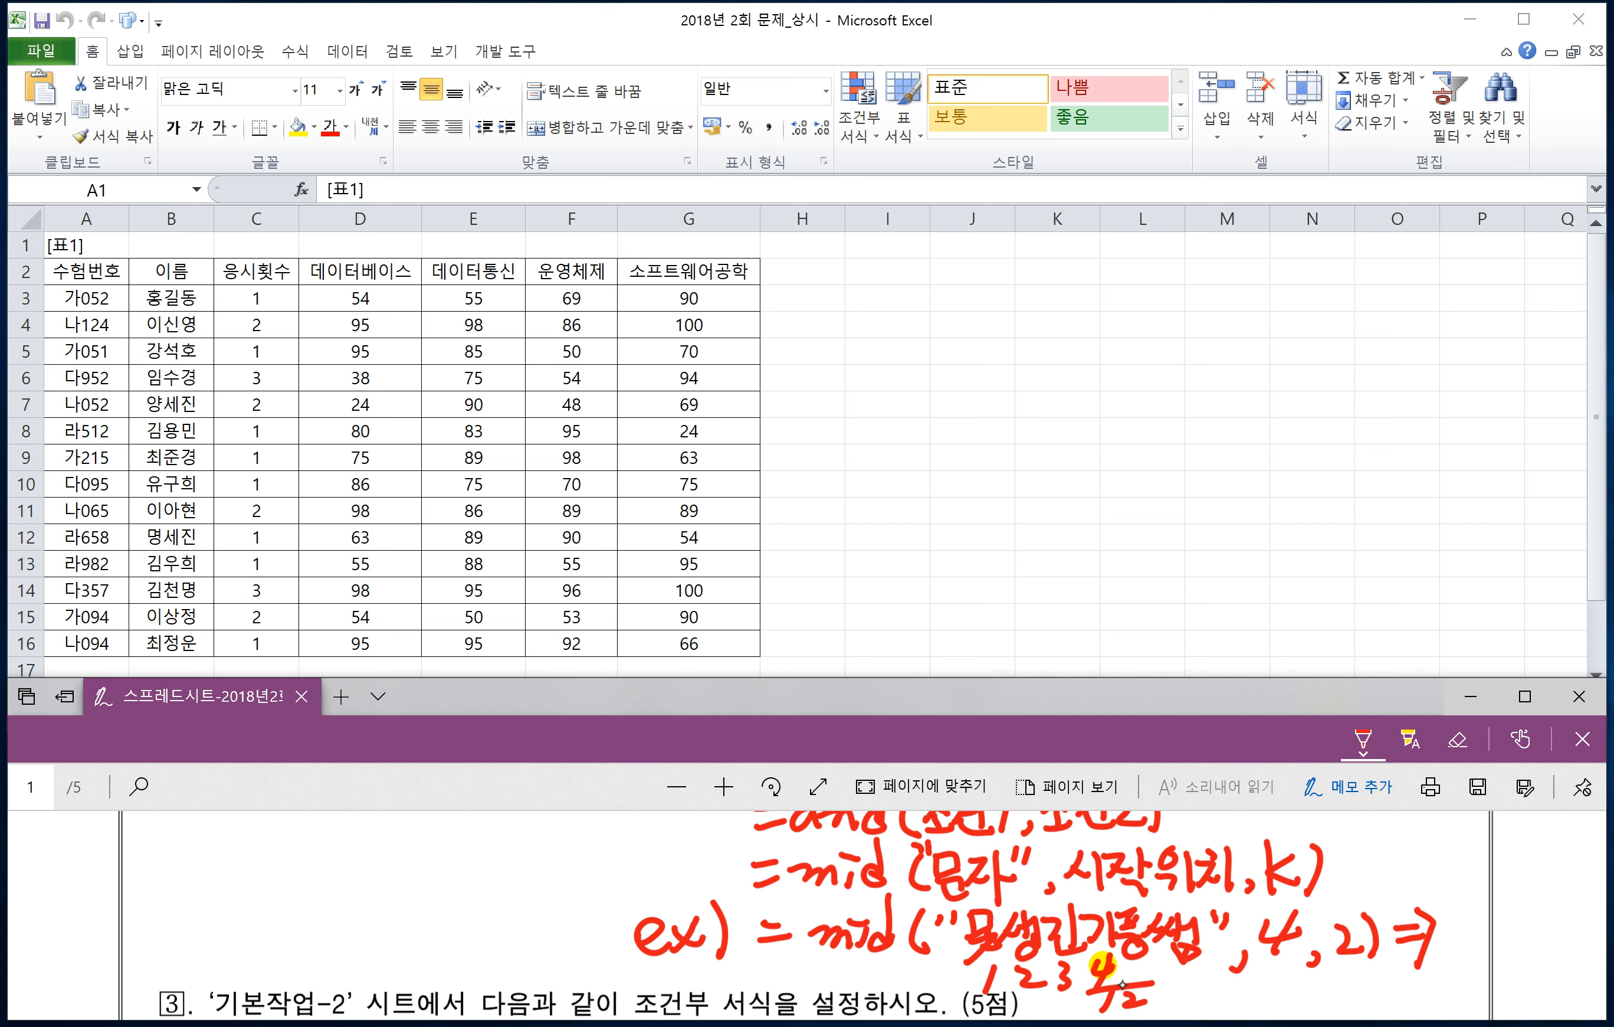
left_click_drag(1468, 916, 1465, 946)
mouse_move(1482, 904)
left_mouse_down()
mouse_move(1483, 954)
mouse_move(1520, 923)
mouse_move(1496, 949)
mouse_move(1526, 968)
left_mouse_up()
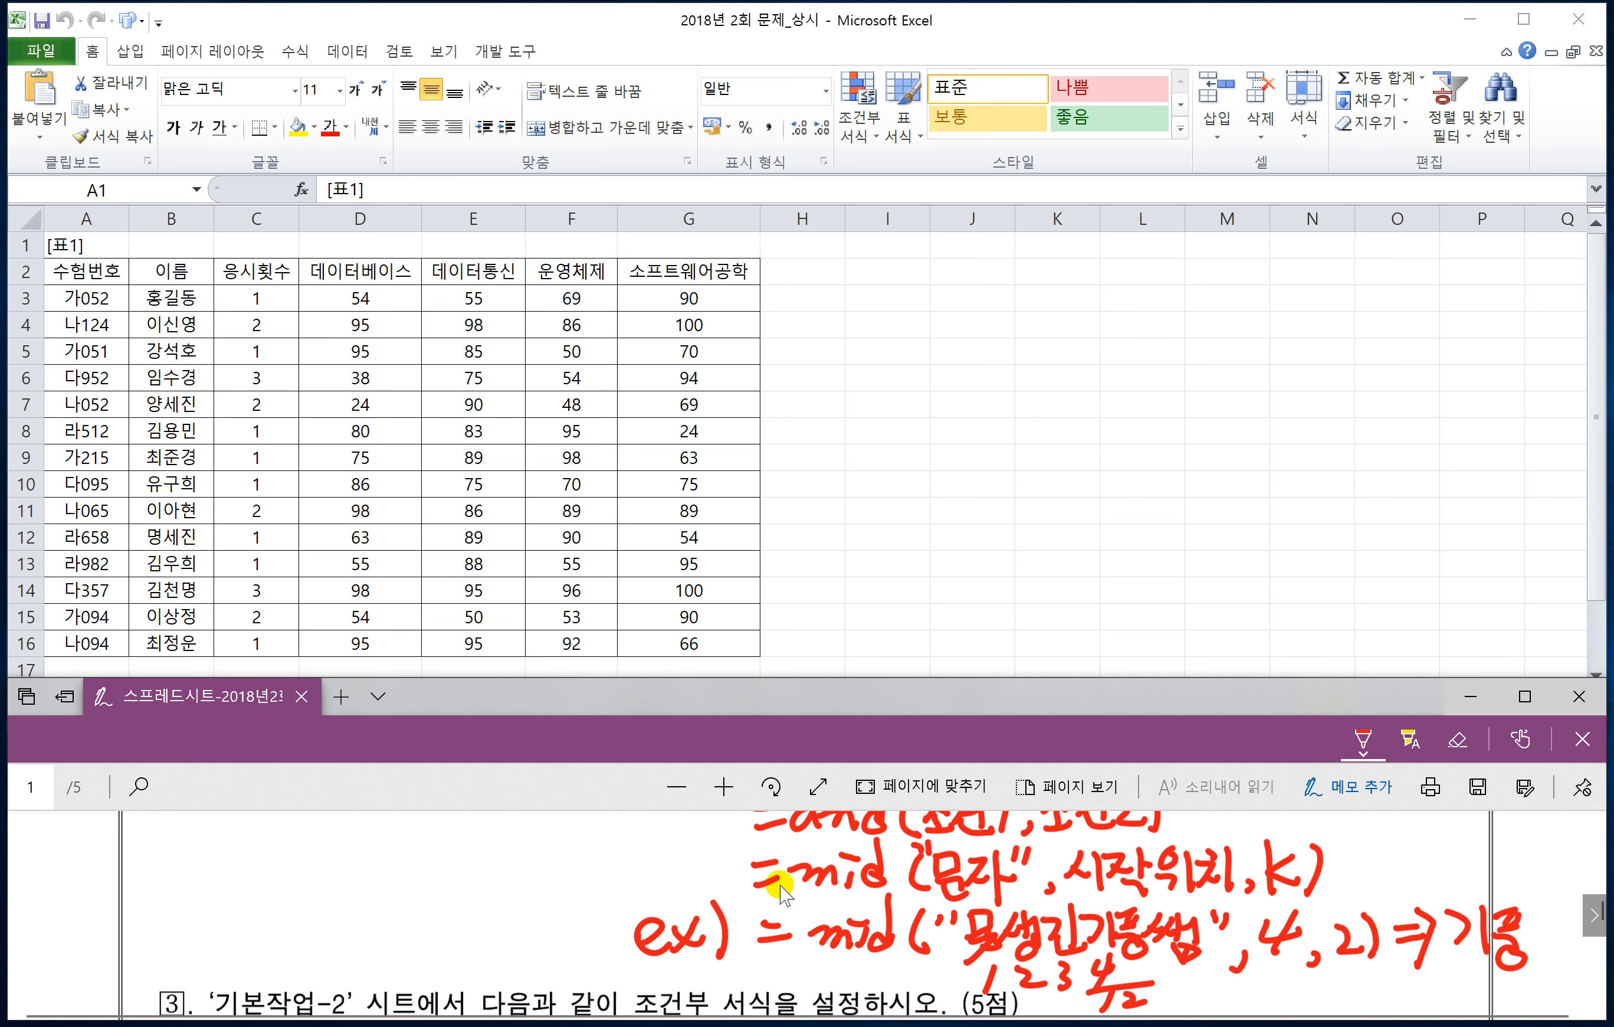
- Handwrite the SMALL syntax note "=small(범위,K)" under the result-location line
scroll(895, 899, "up", 1)
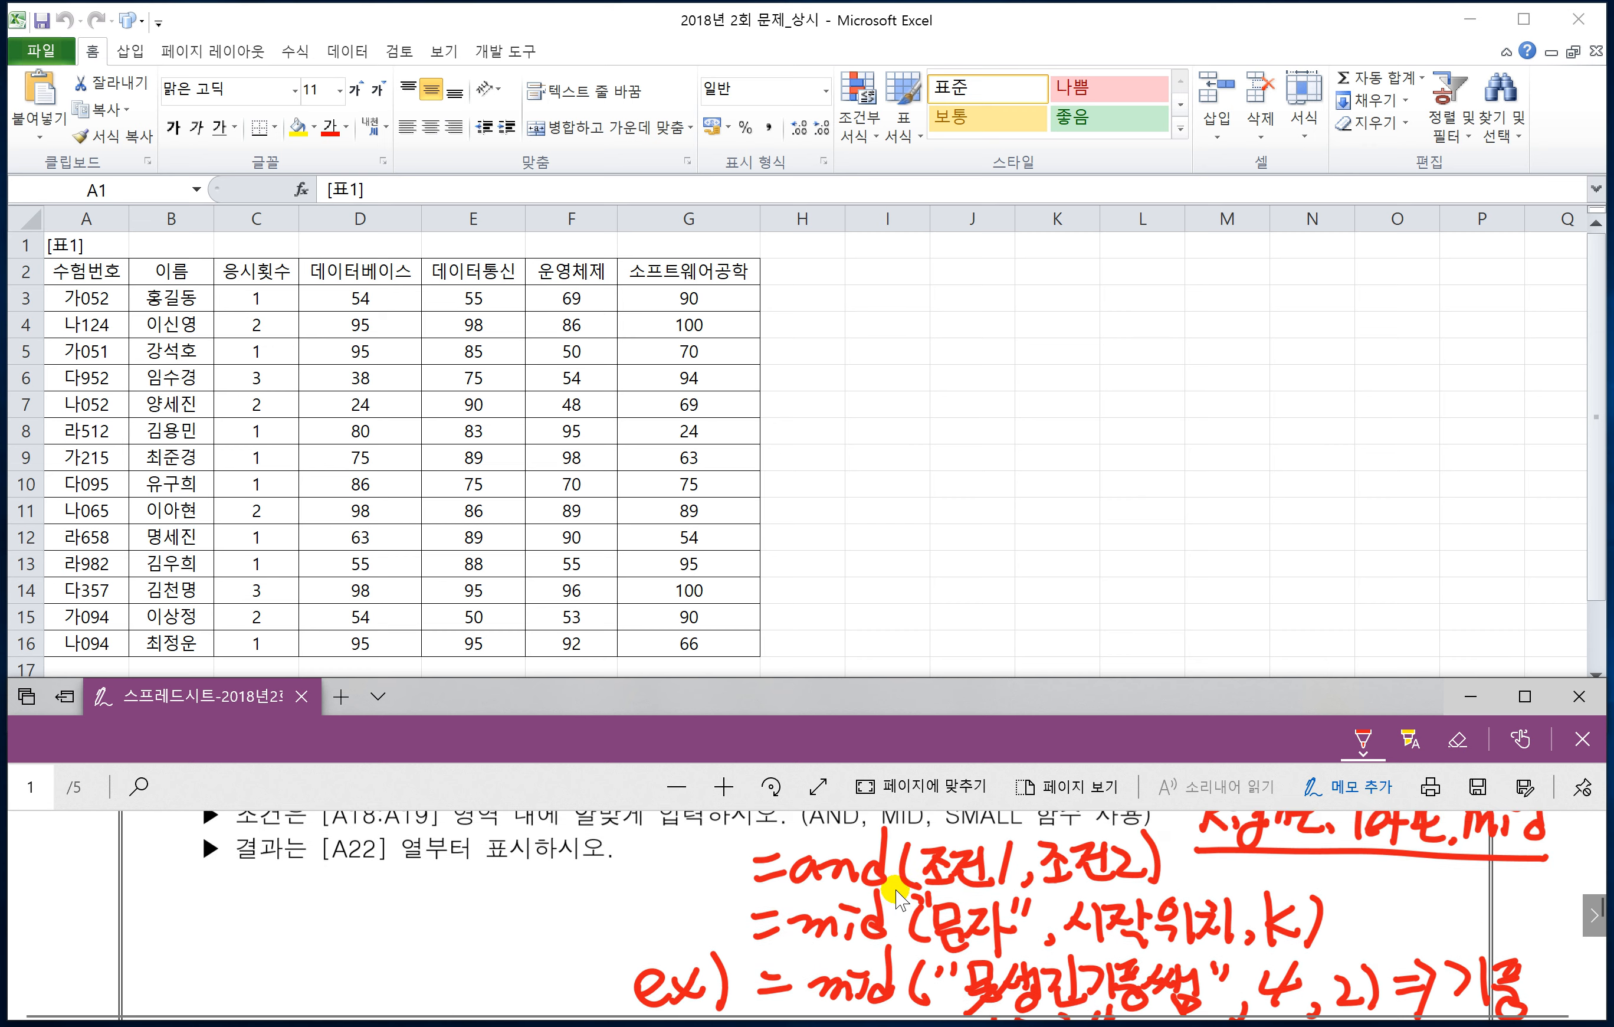
scroll(896, 896, "up", 1)
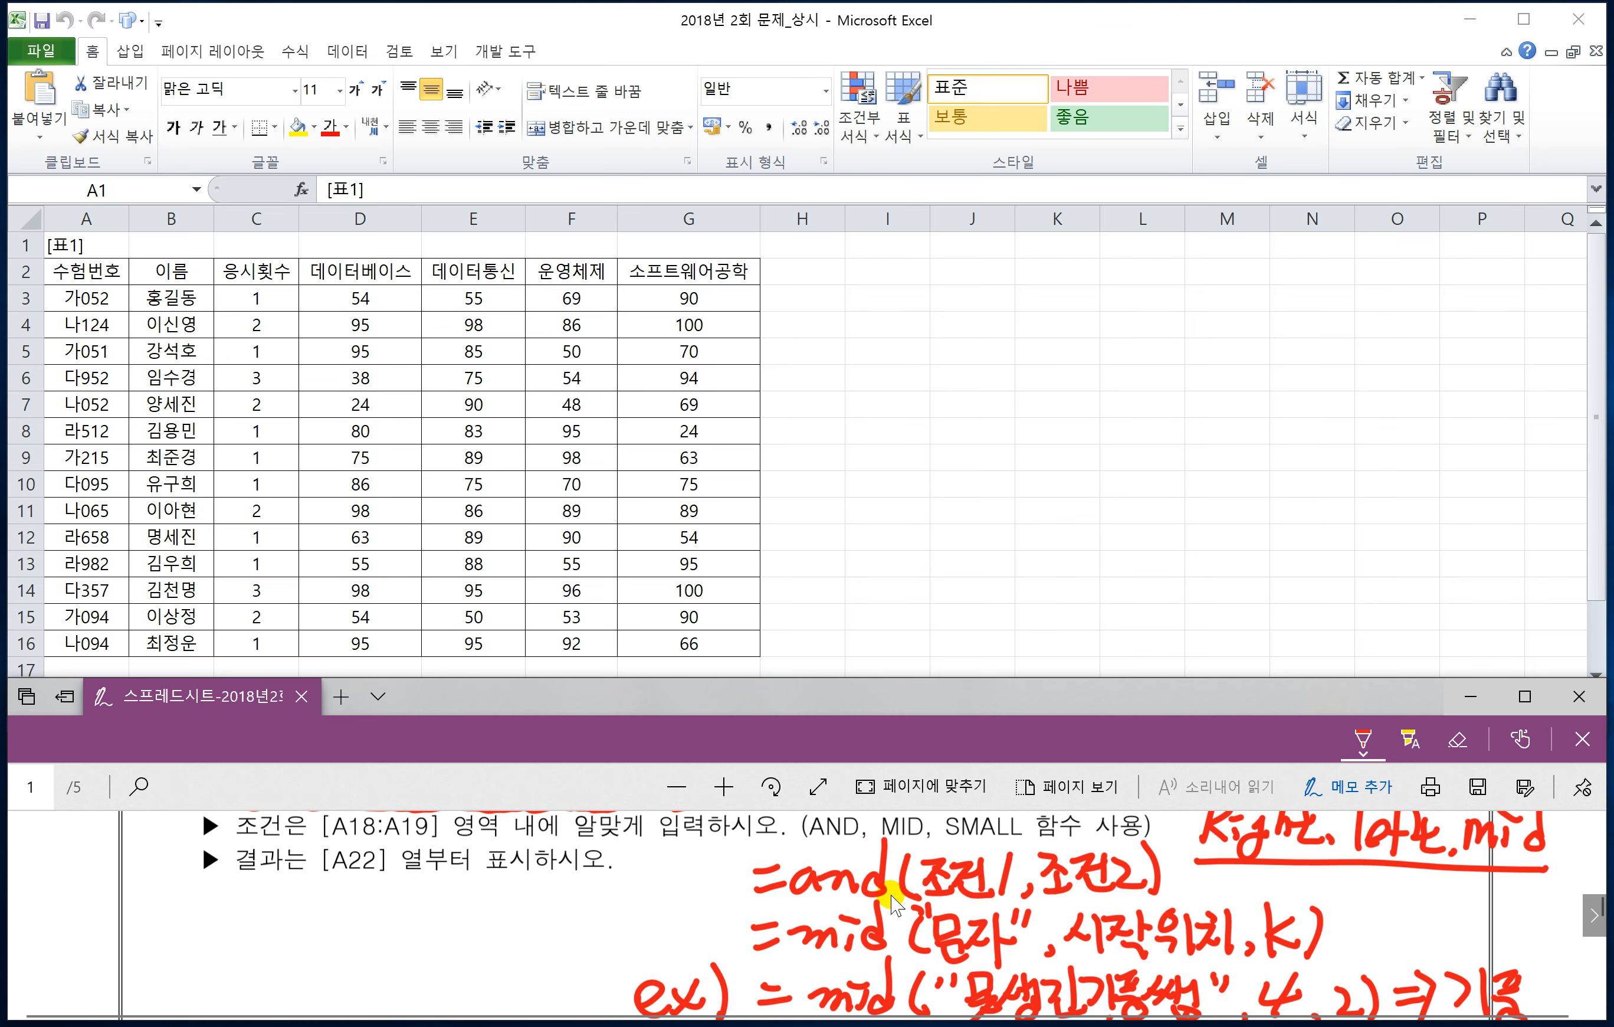
left_click_drag(170, 899, 195, 904)
left_click_drag(168, 910, 198, 914)
left_click_drag(225, 895, 205, 923)
left_click_drag(235, 906, 280, 920)
left_click_drag(305, 892, 305, 926)
mouse_move(343, 871)
left_mouse_down()
mouse_move(321, 929)
mouse_move(434, 902)
mouse_move(442, 925)
left_mouse_up()
left_click_drag(464, 878, 470, 904)
left_click_drag(458, 910, 456, 925)
mouse_move(483, 880)
left_mouse_down()
mouse_move(479, 928)
mouse_move(522, 929)
left_mouse_up()
left_click_drag(553, 888, 533, 912)
left_click_drag(534, 908, 571, 939)
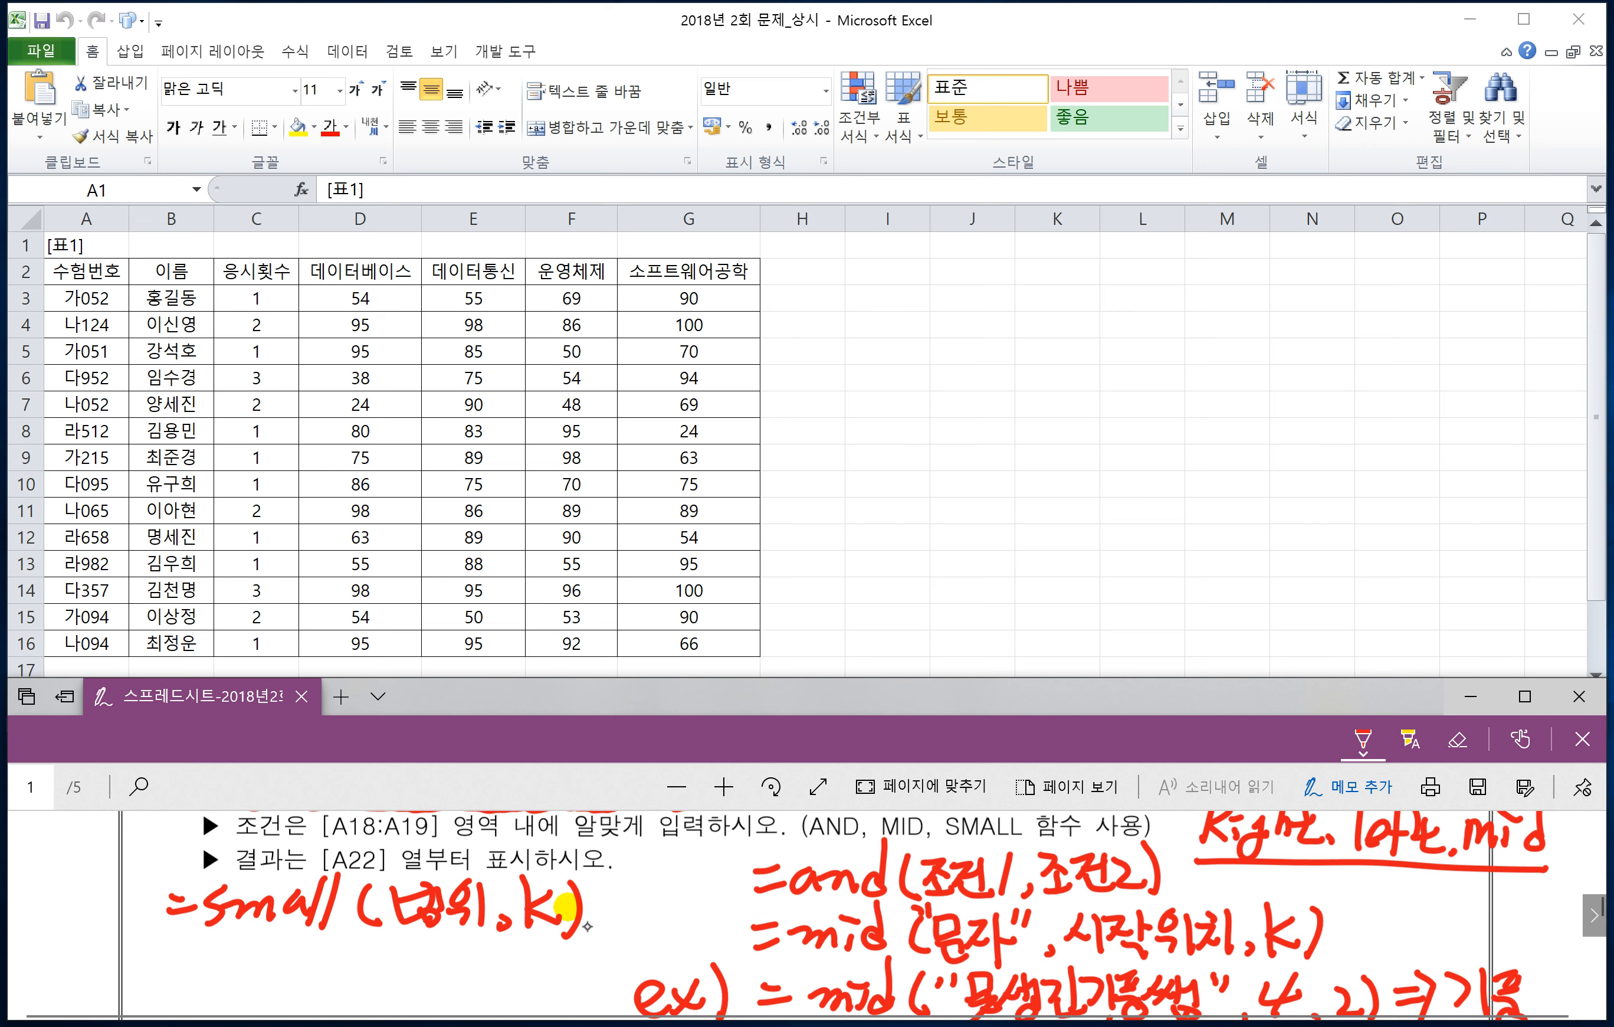
- Handwrite the LARGE syntax note "=large(범위,K)" below the SMALL note
left_click_drag(175, 949, 203, 946)
mouse_move(179, 964)
left_mouse_down()
mouse_move(212, 960)
mouse_move(211, 986)
left_mouse_up()
mouse_move(246, 955)
left_mouse_down()
mouse_move(231, 976)
mouse_move(252, 983)
left_mouse_up()
mouse_move(268, 953)
left_mouse_down()
mouse_move(259, 981)
mouse_move(285, 959)
left_mouse_up()
mouse_move(308, 957)
left_mouse_down()
mouse_move(309, 1007)
mouse_move(390, 983)
left_mouse_up()
left_click_drag(407, 936, 434, 989)
left_click_drag(458, 949, 467, 987)
mouse_move(481, 937)
left_mouse_down()
mouse_move(483, 986)
mouse_move(525, 992)
left_mouse_up()
left_click_drag(551, 950, 556, 999)
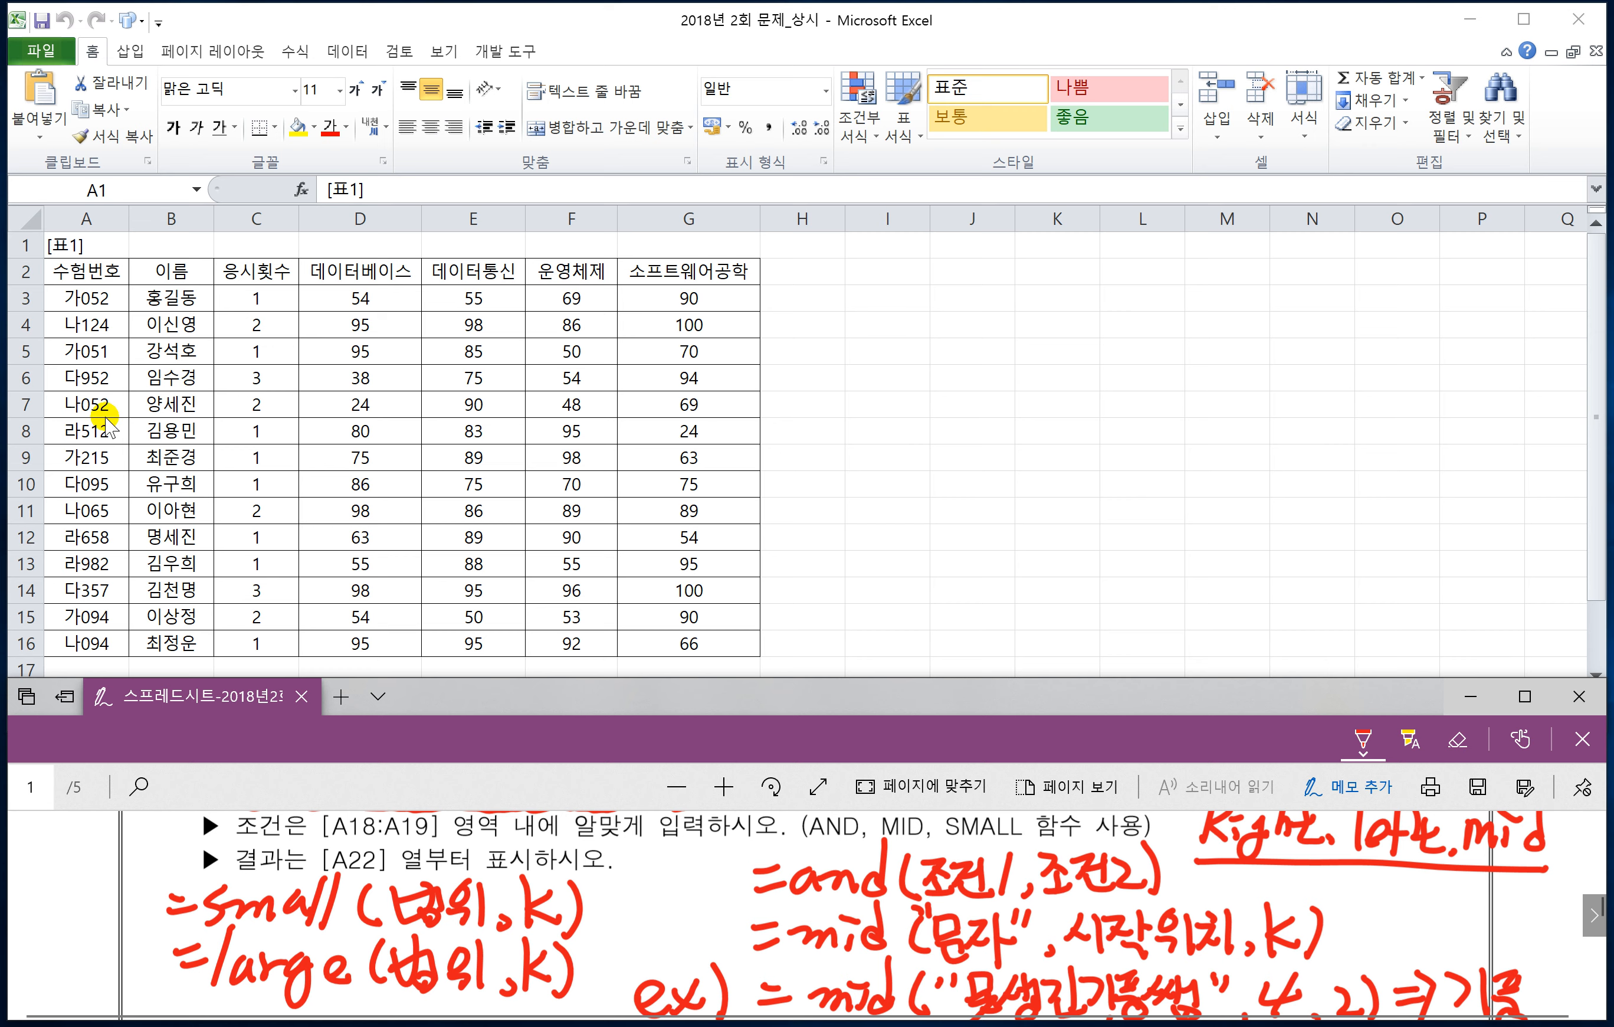
- Switch to Excel and freeze the panes of 기본작업-2 at row 4, keeping rows 1 to 3 fixed
left_click(103, 333)
left_click(31, 328)
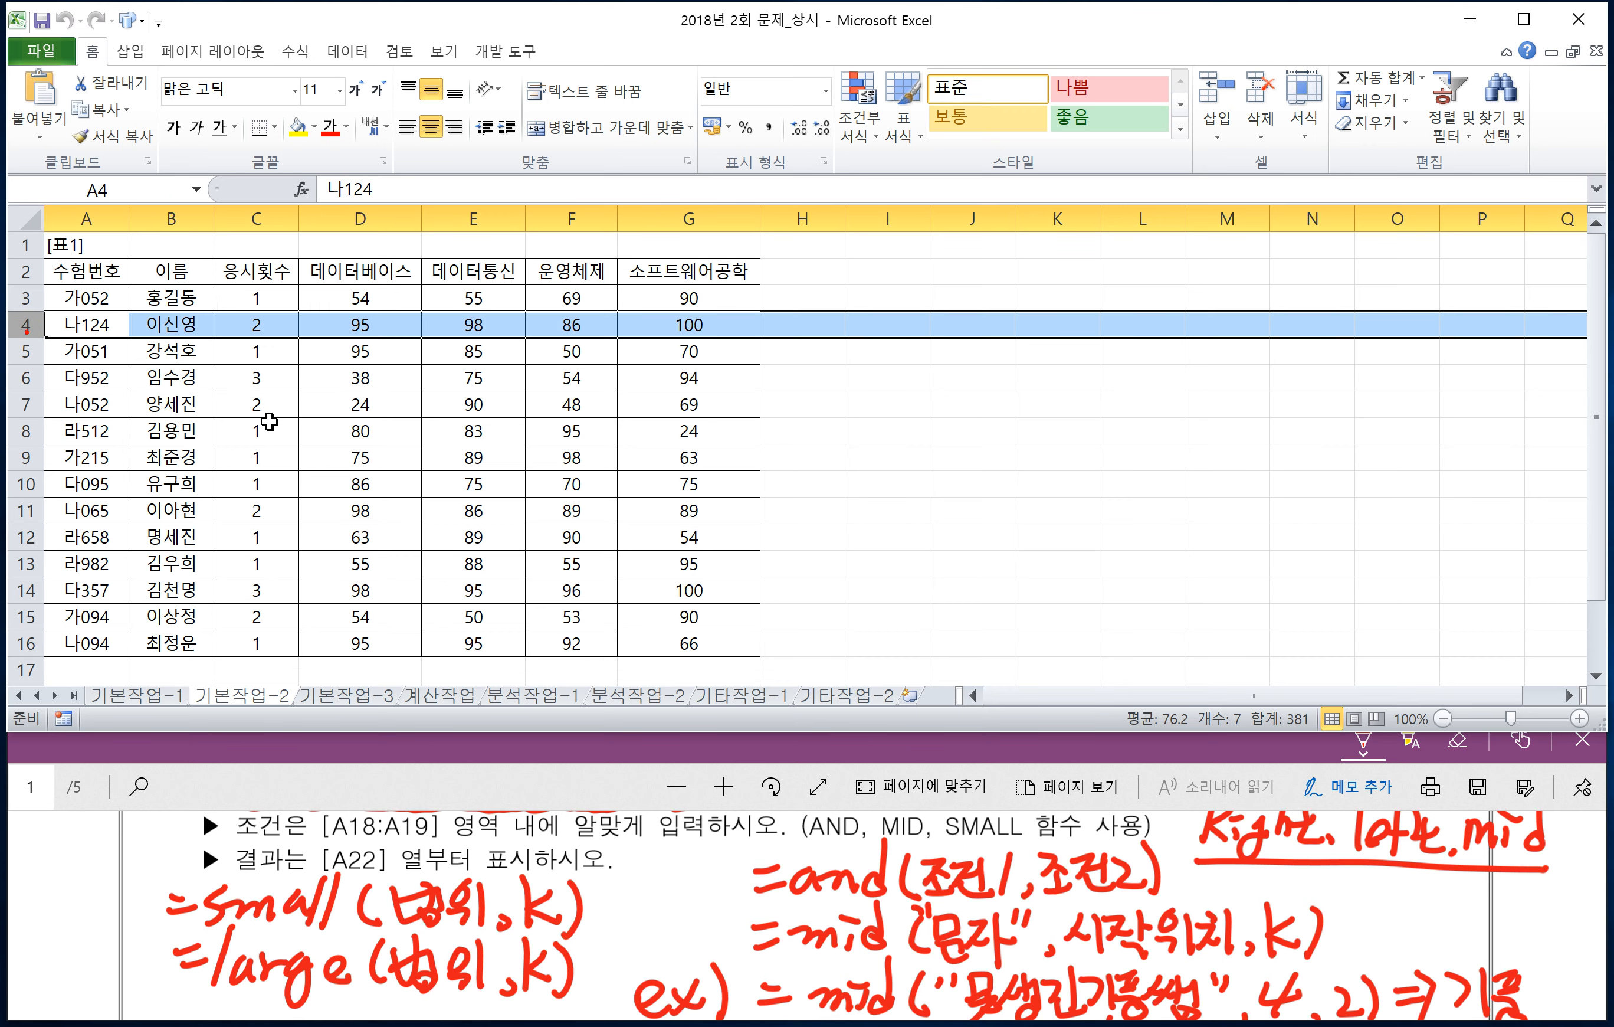
scroll(331, 442, "up", 1)
scroll(290, 434, "up", 1)
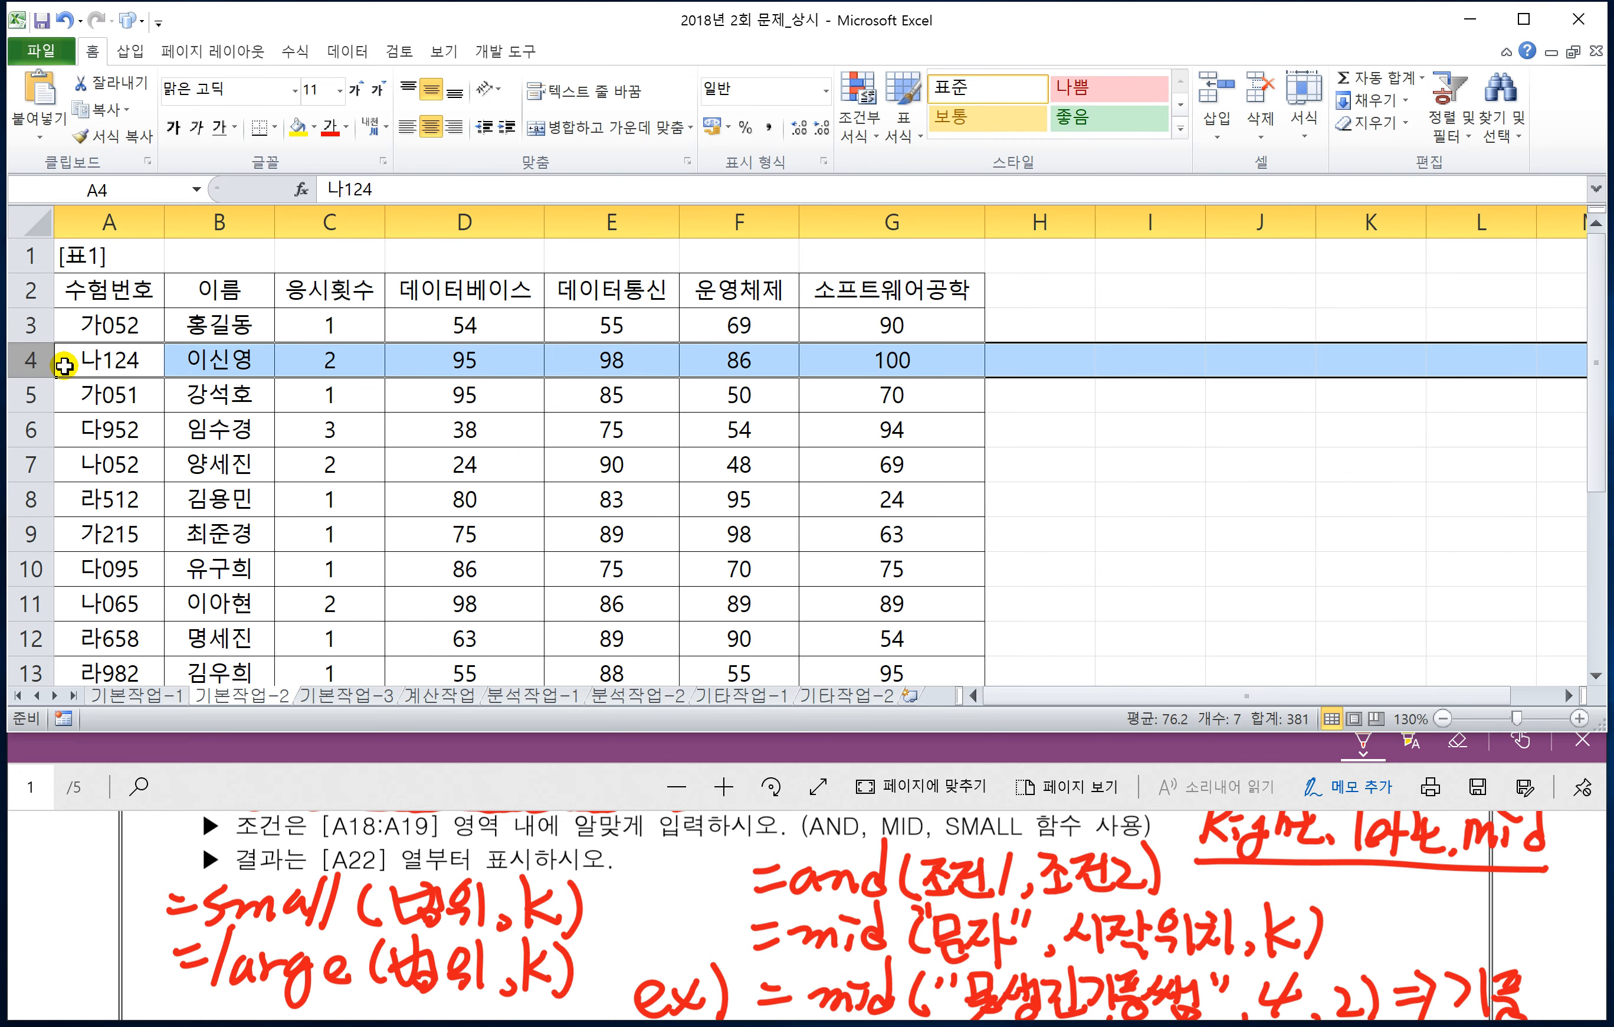
left_click(26, 352)
left_click(446, 53)
left_click(790, 109)
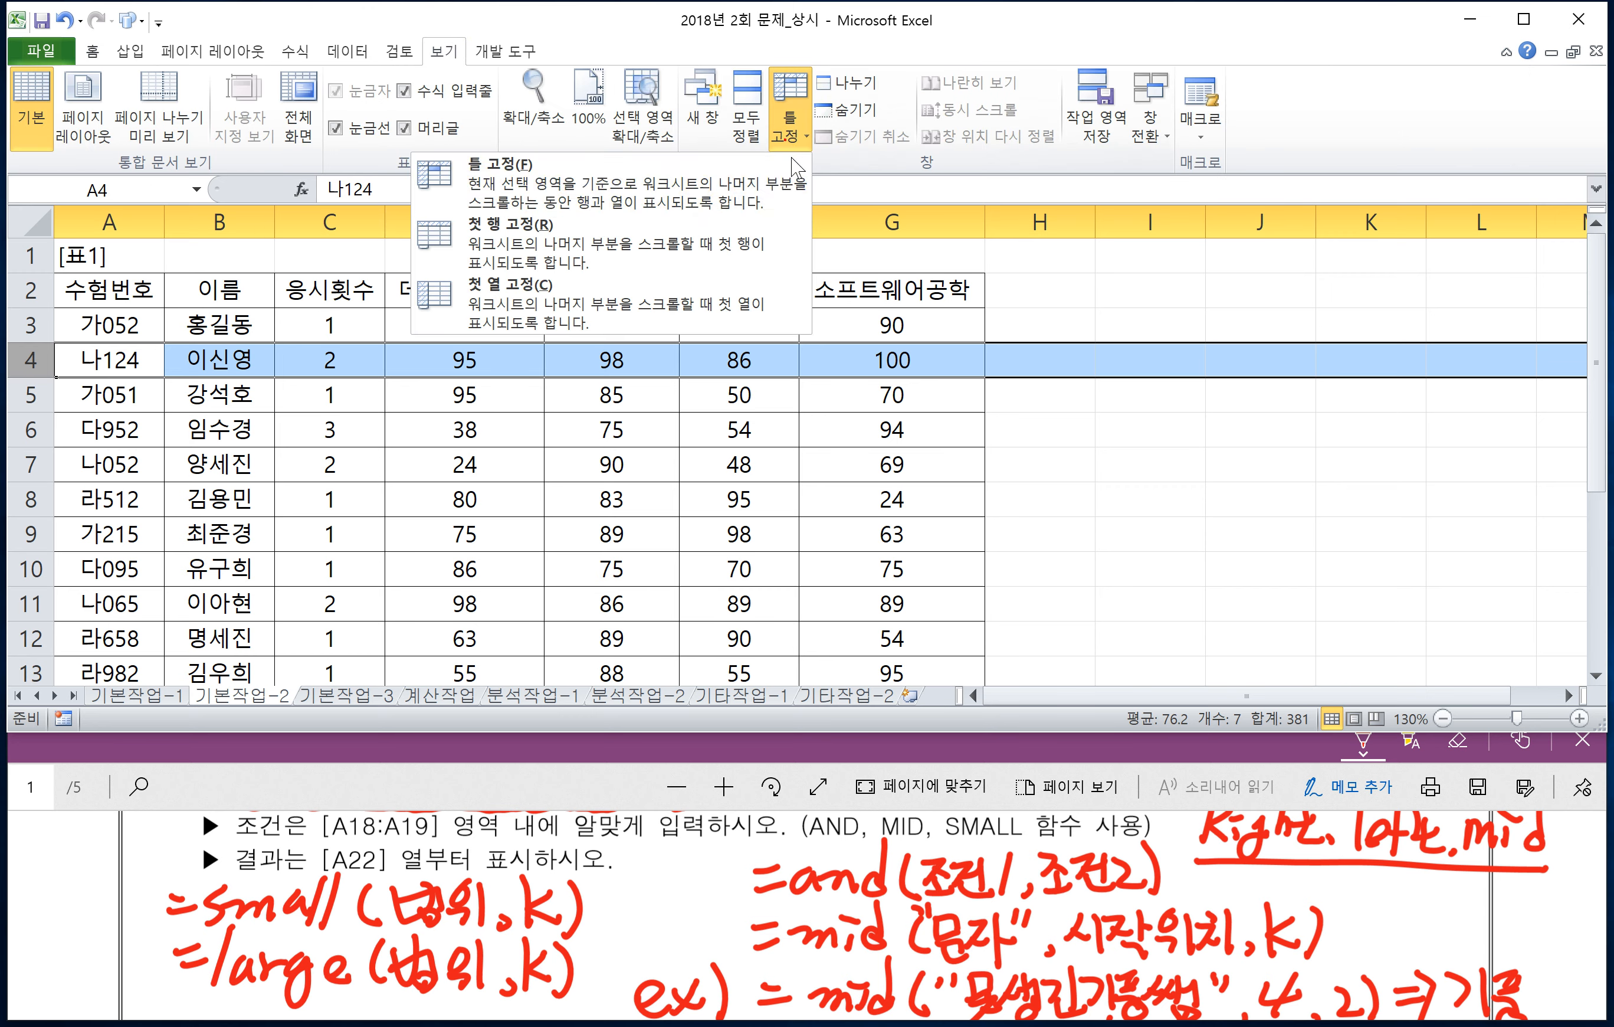
left_click(732, 186)
- Enter the criteria heading 조건 in cell A18 and select cell A19
left_click(326, 464)
scroll(325, 468, "down", 3)
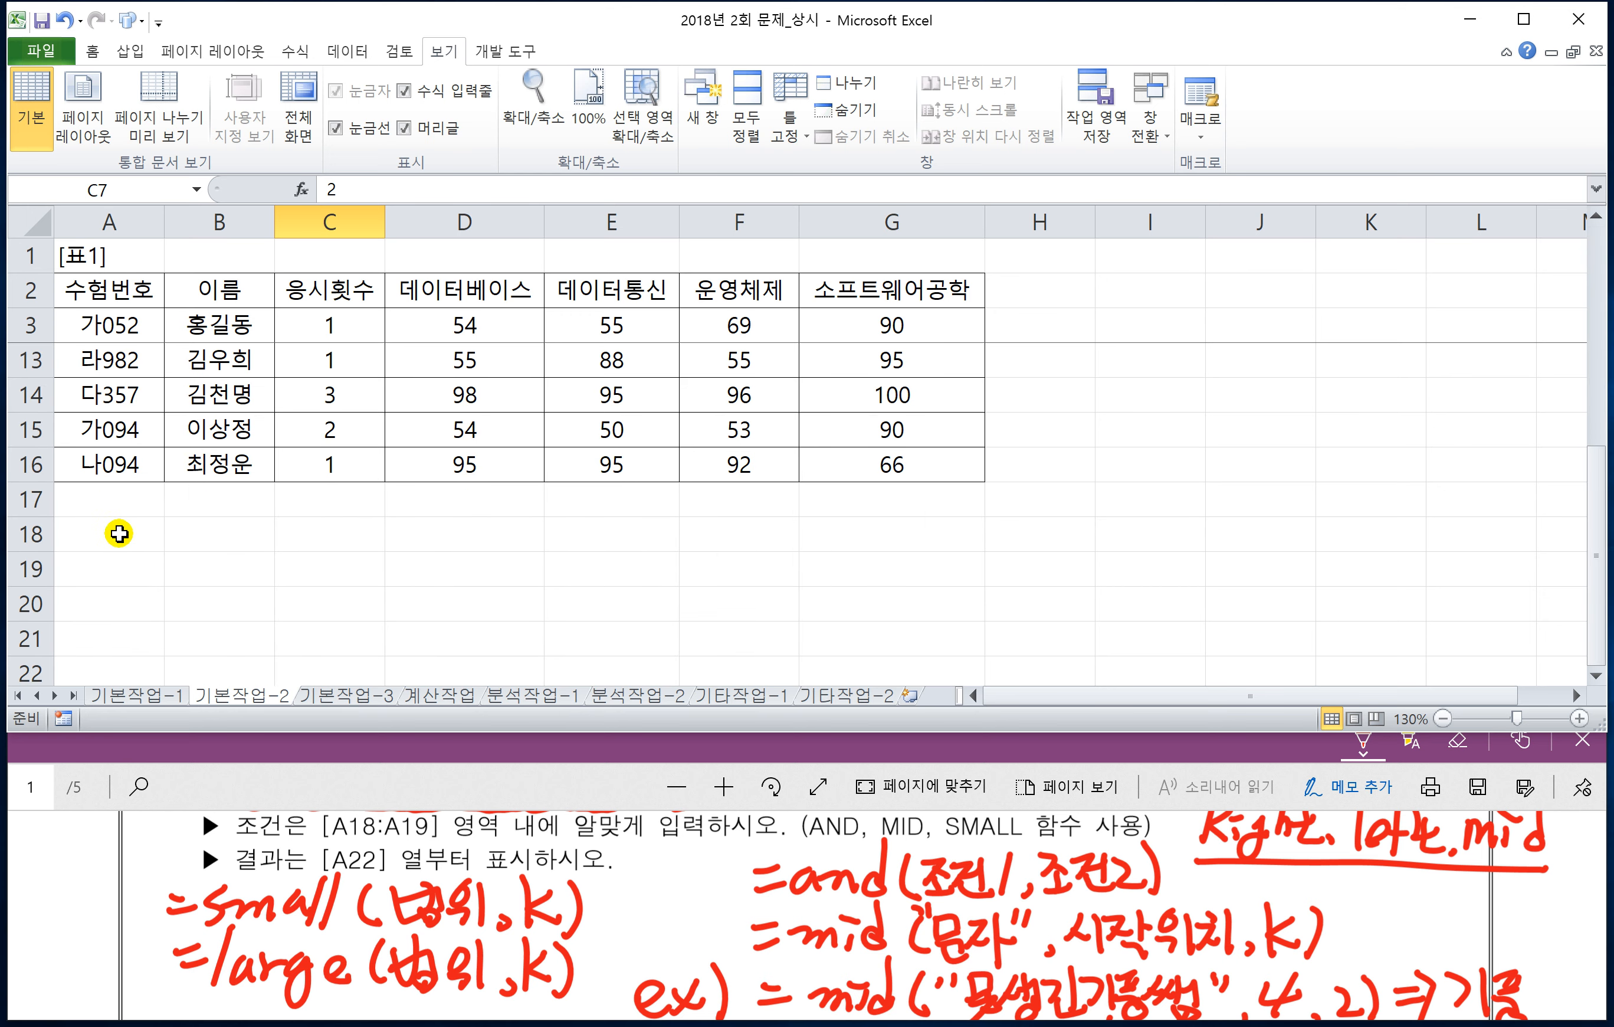
left_click(118, 533)
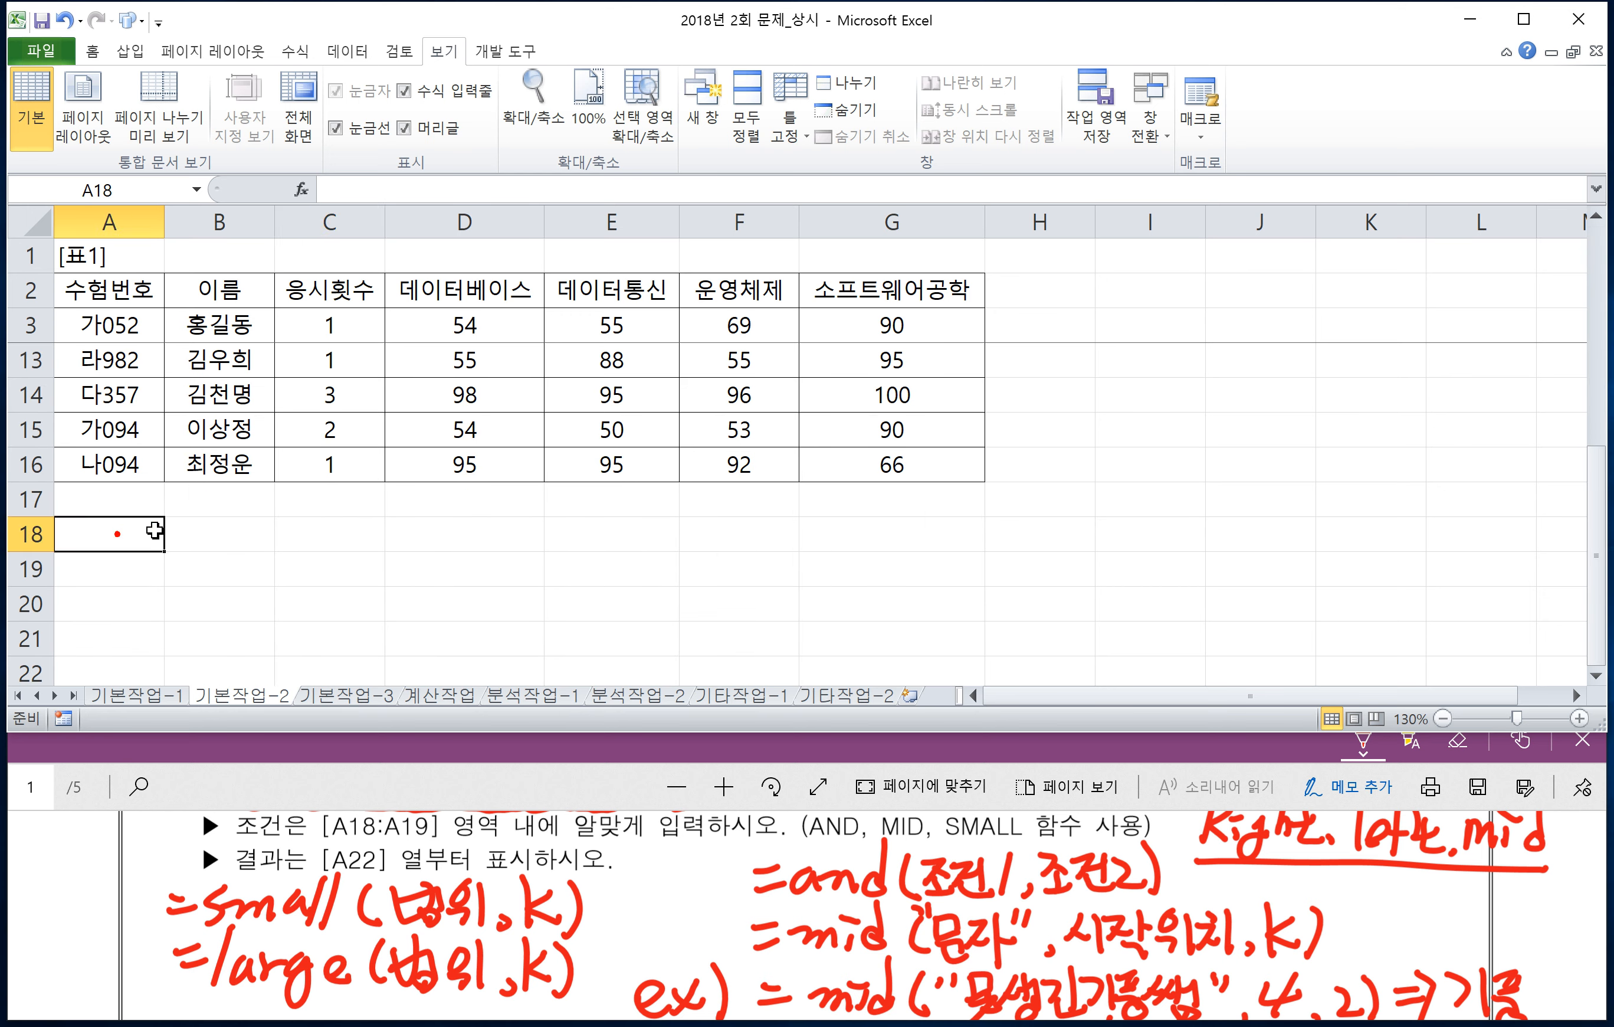
type("조건")
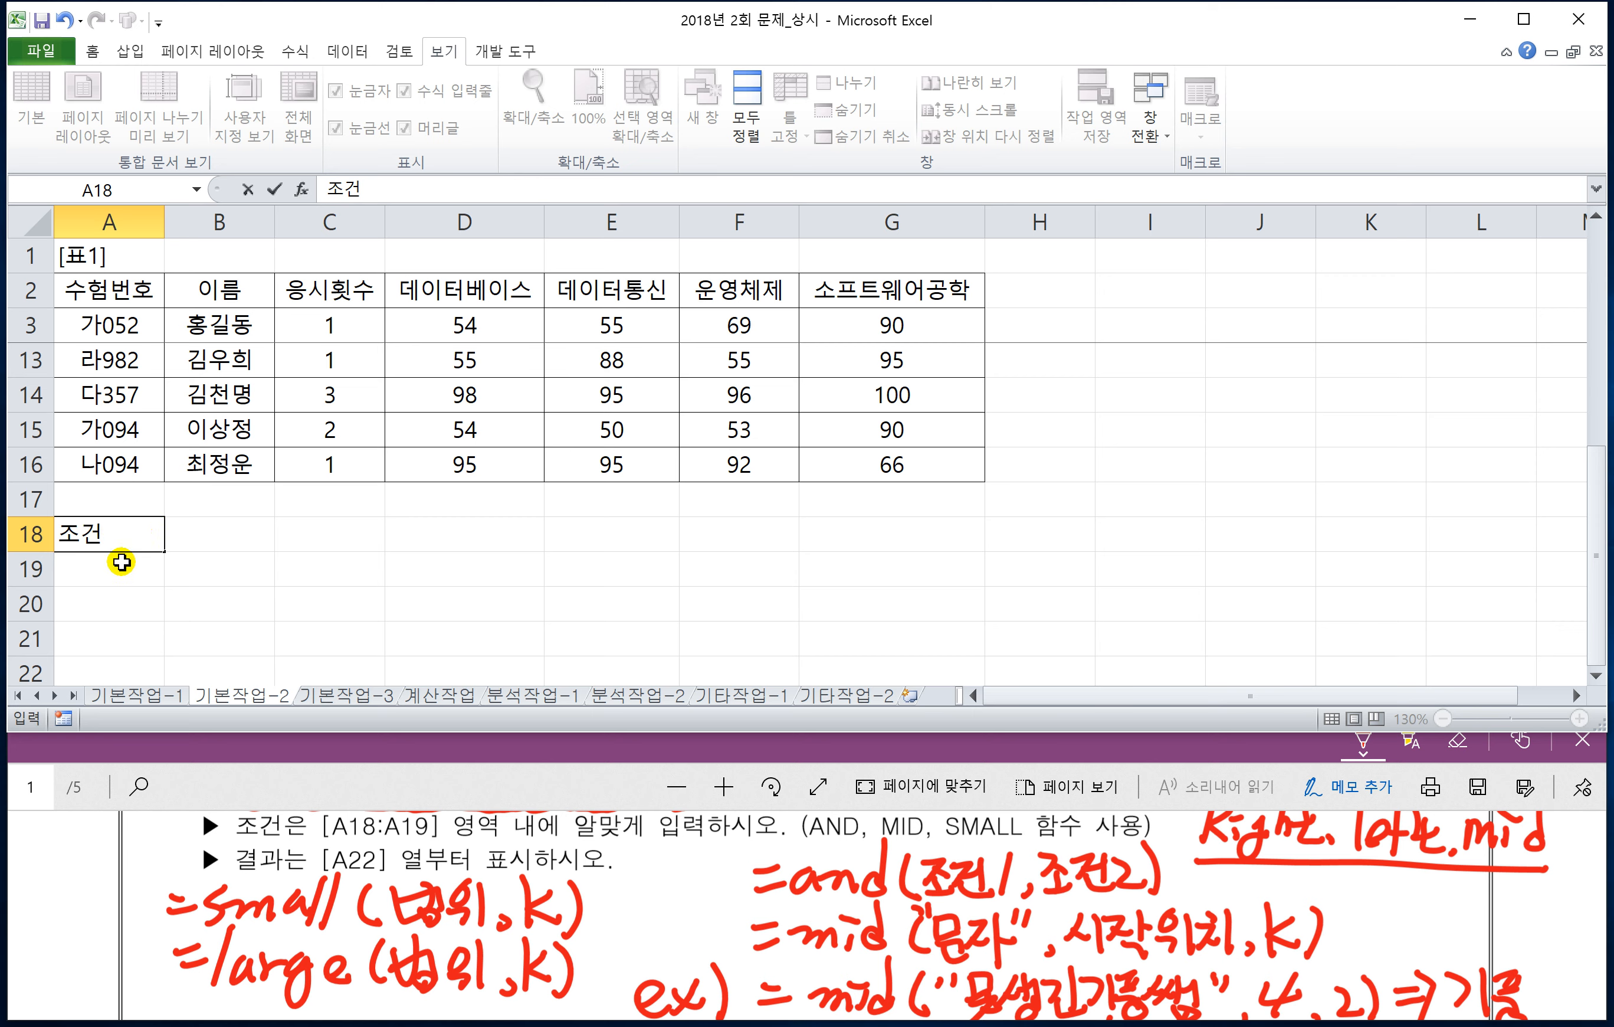
left_click(121, 562)
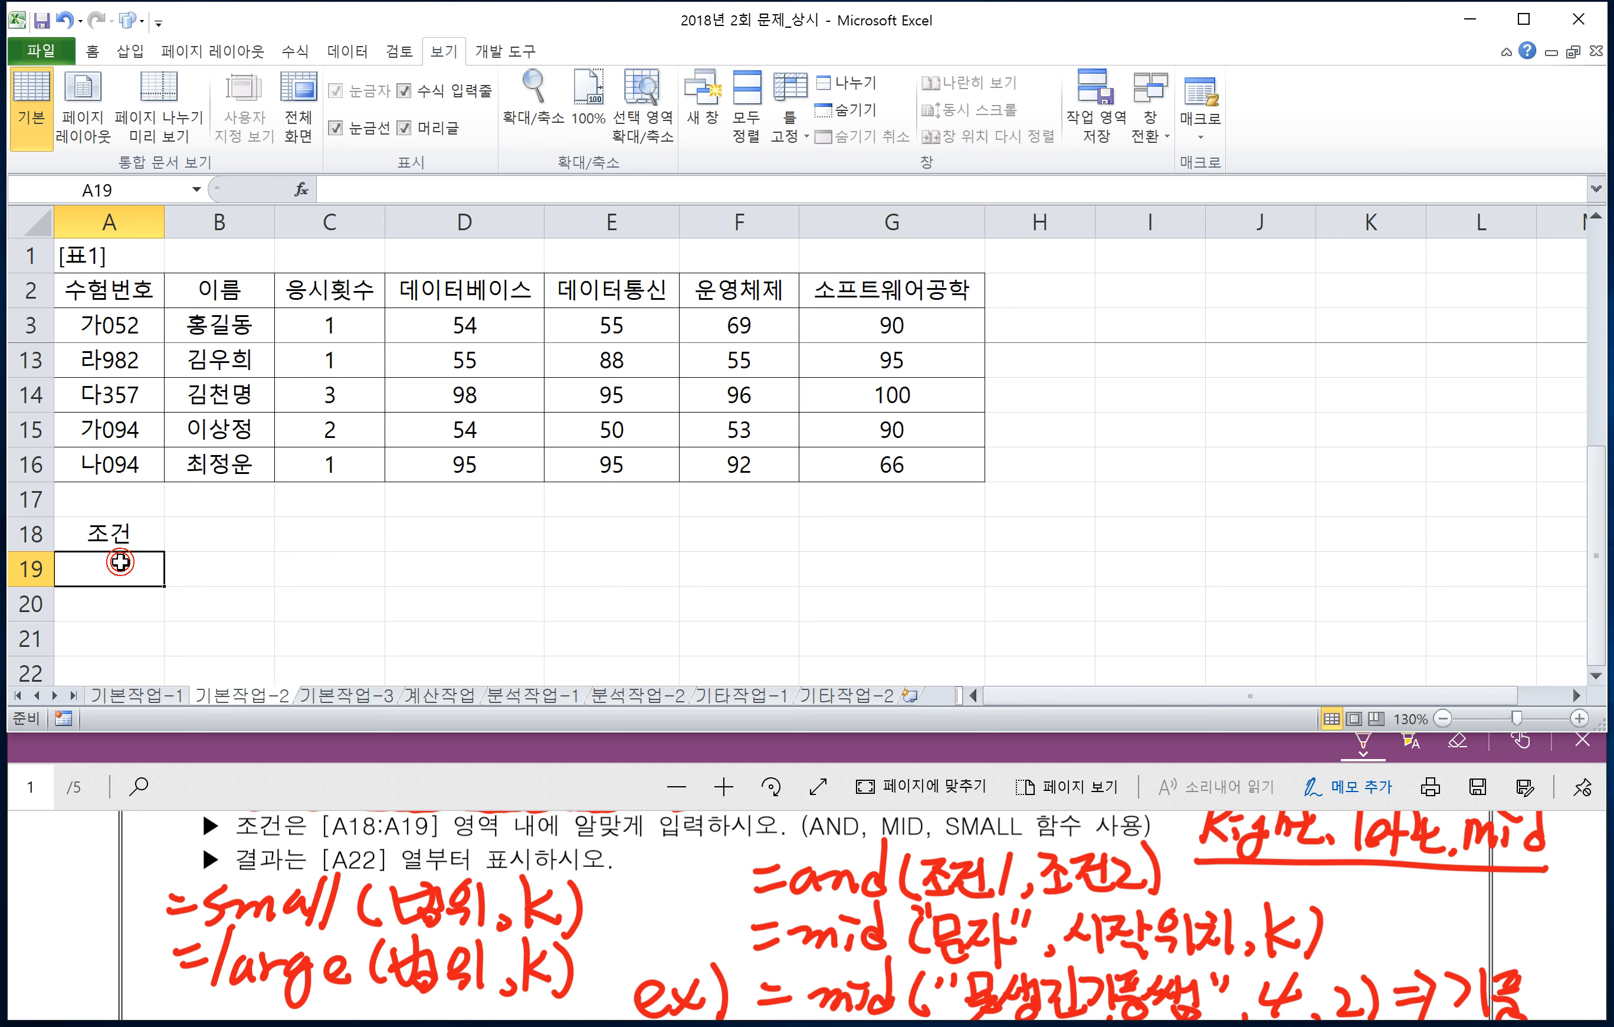
- Start an AND formula, =and(, in criteria cell A19 below the 조건 heading
left_click(100, 528)
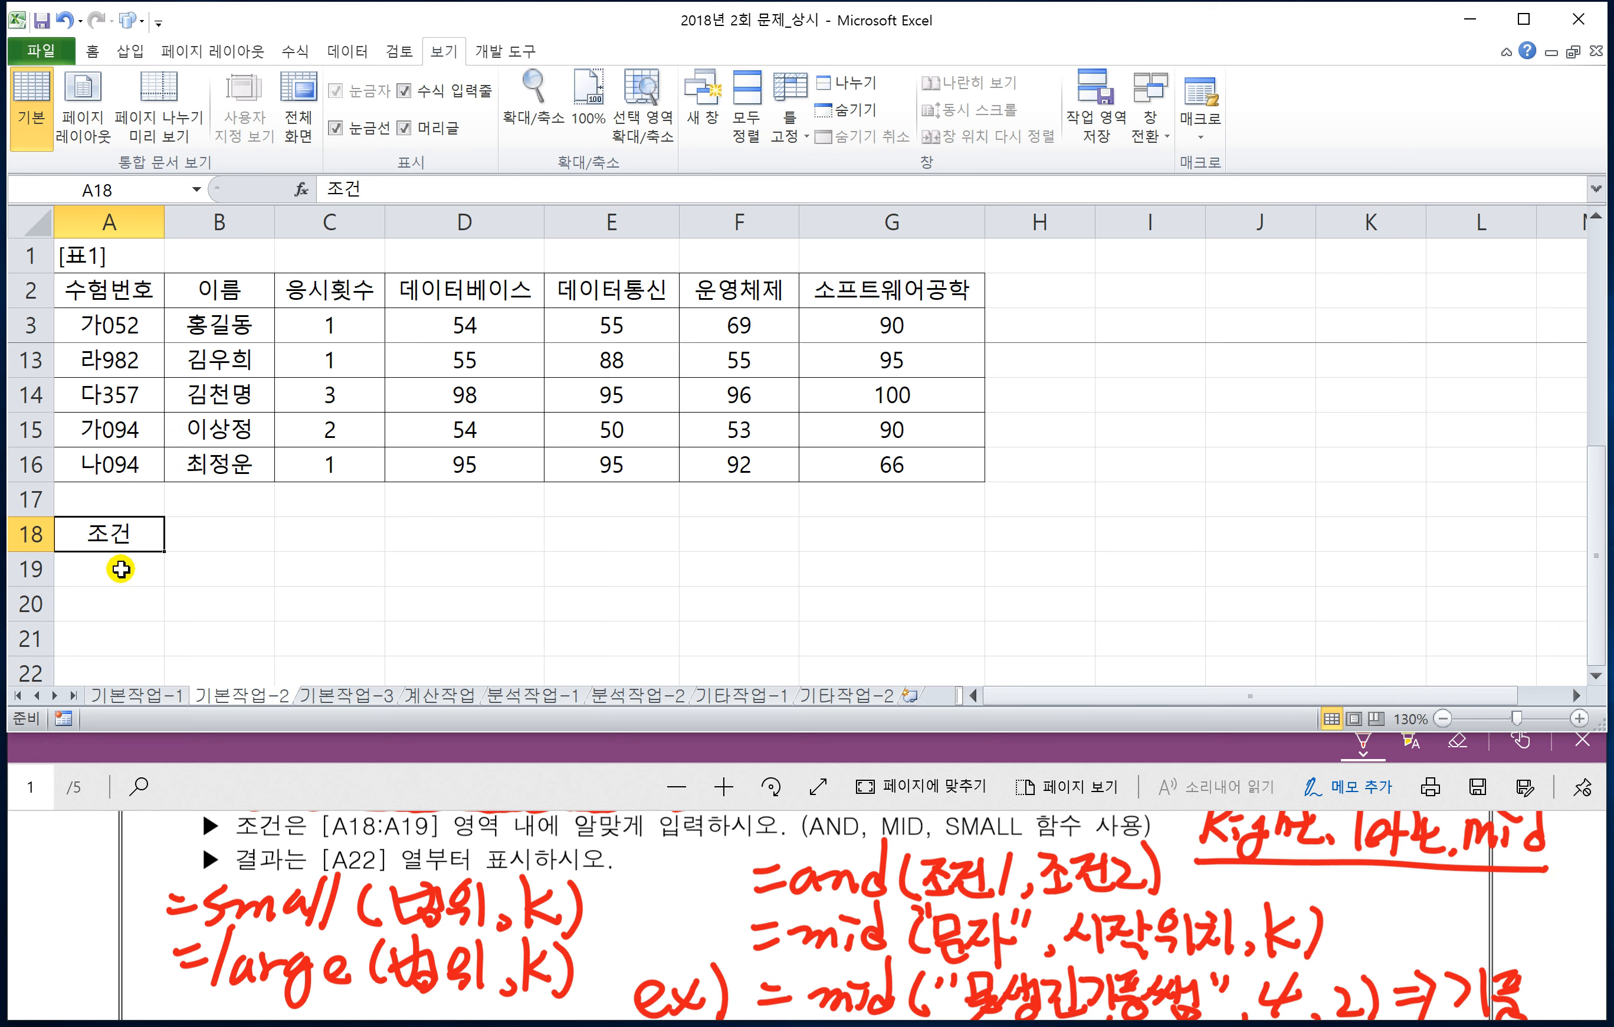
left_click(121, 569)
type("=")
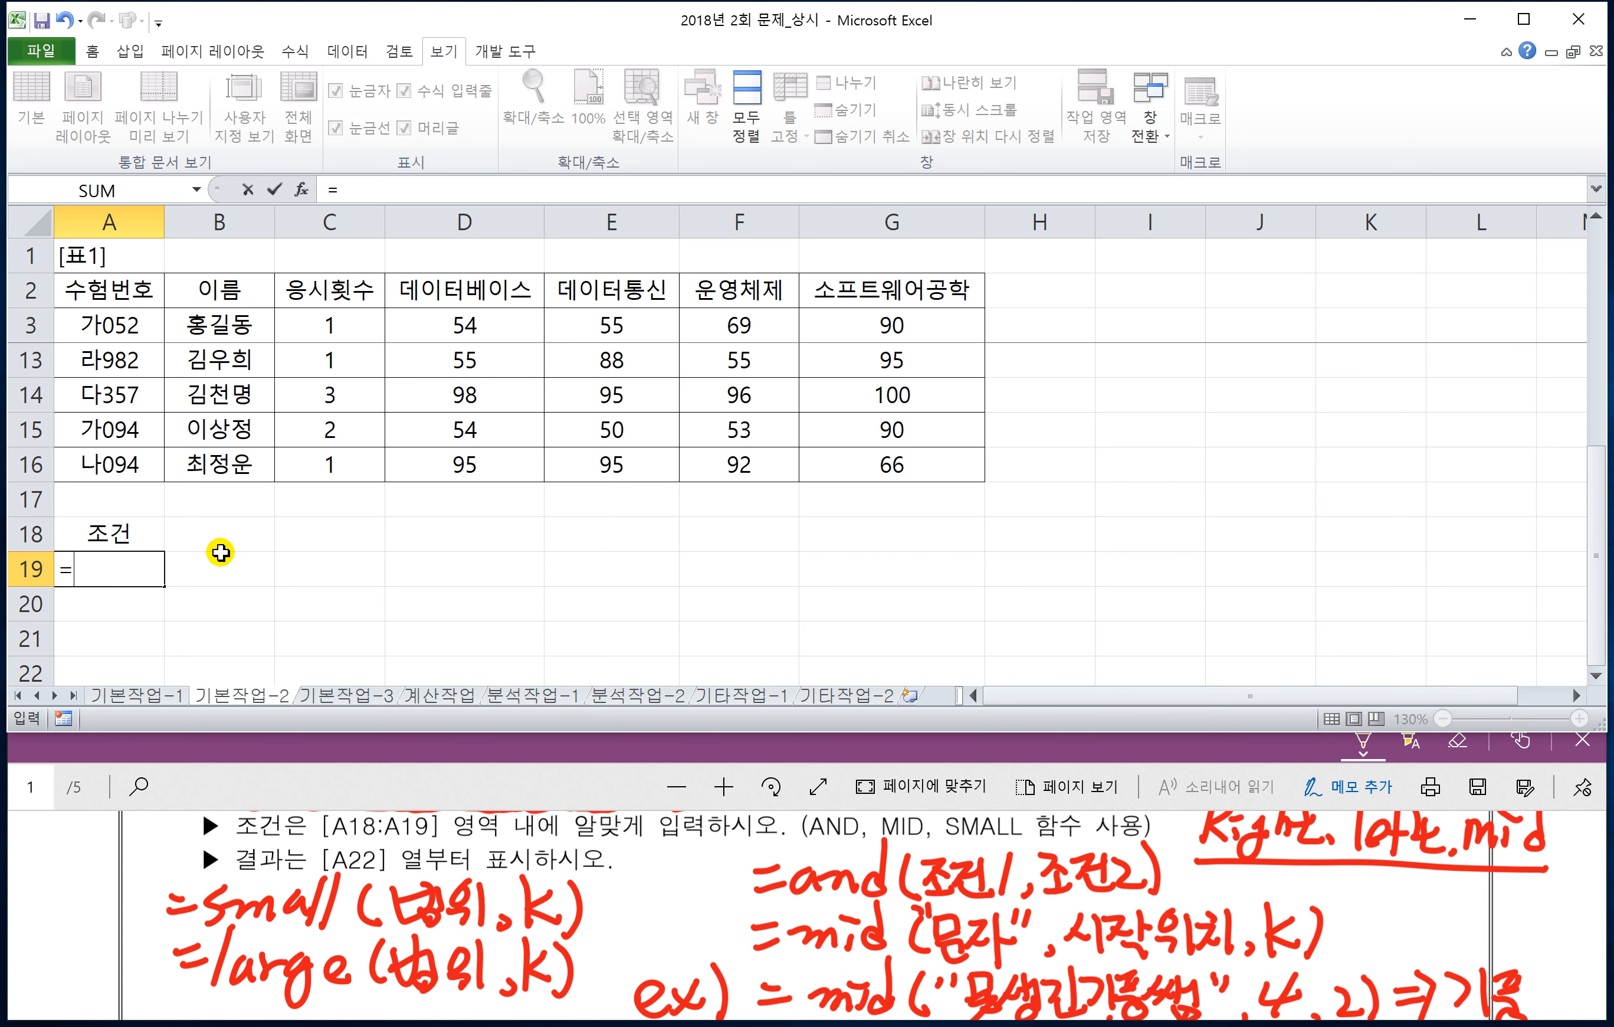
scroll(606, 810, "up", 3)
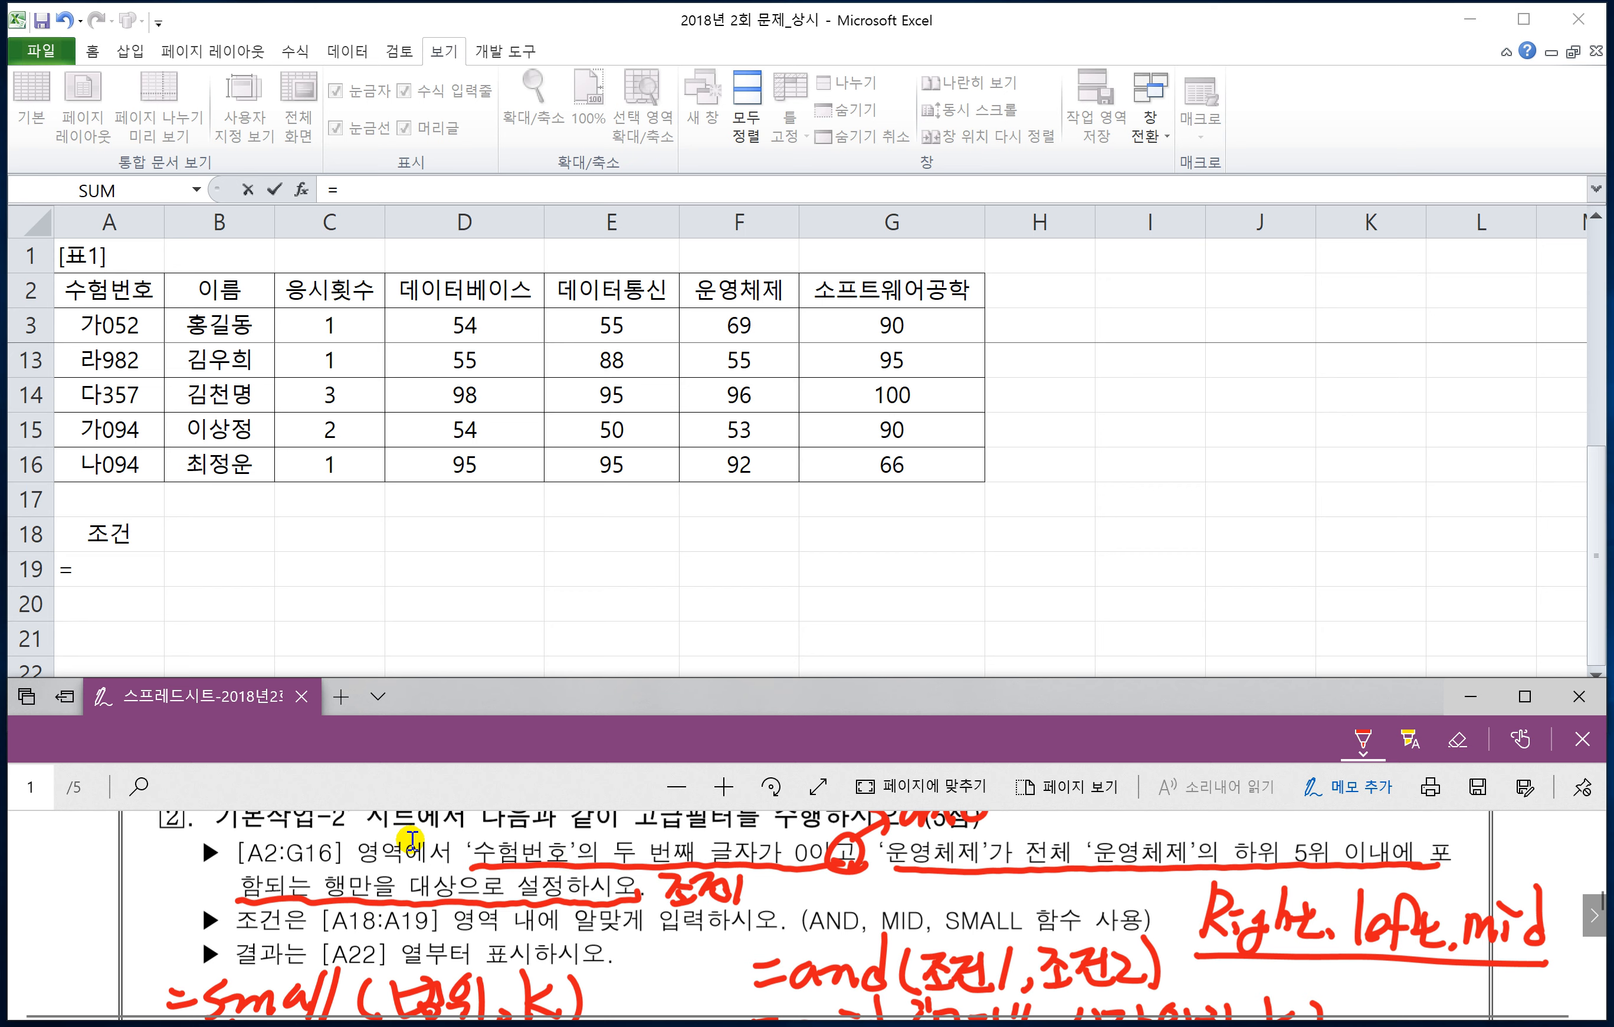
left_click(88, 570)
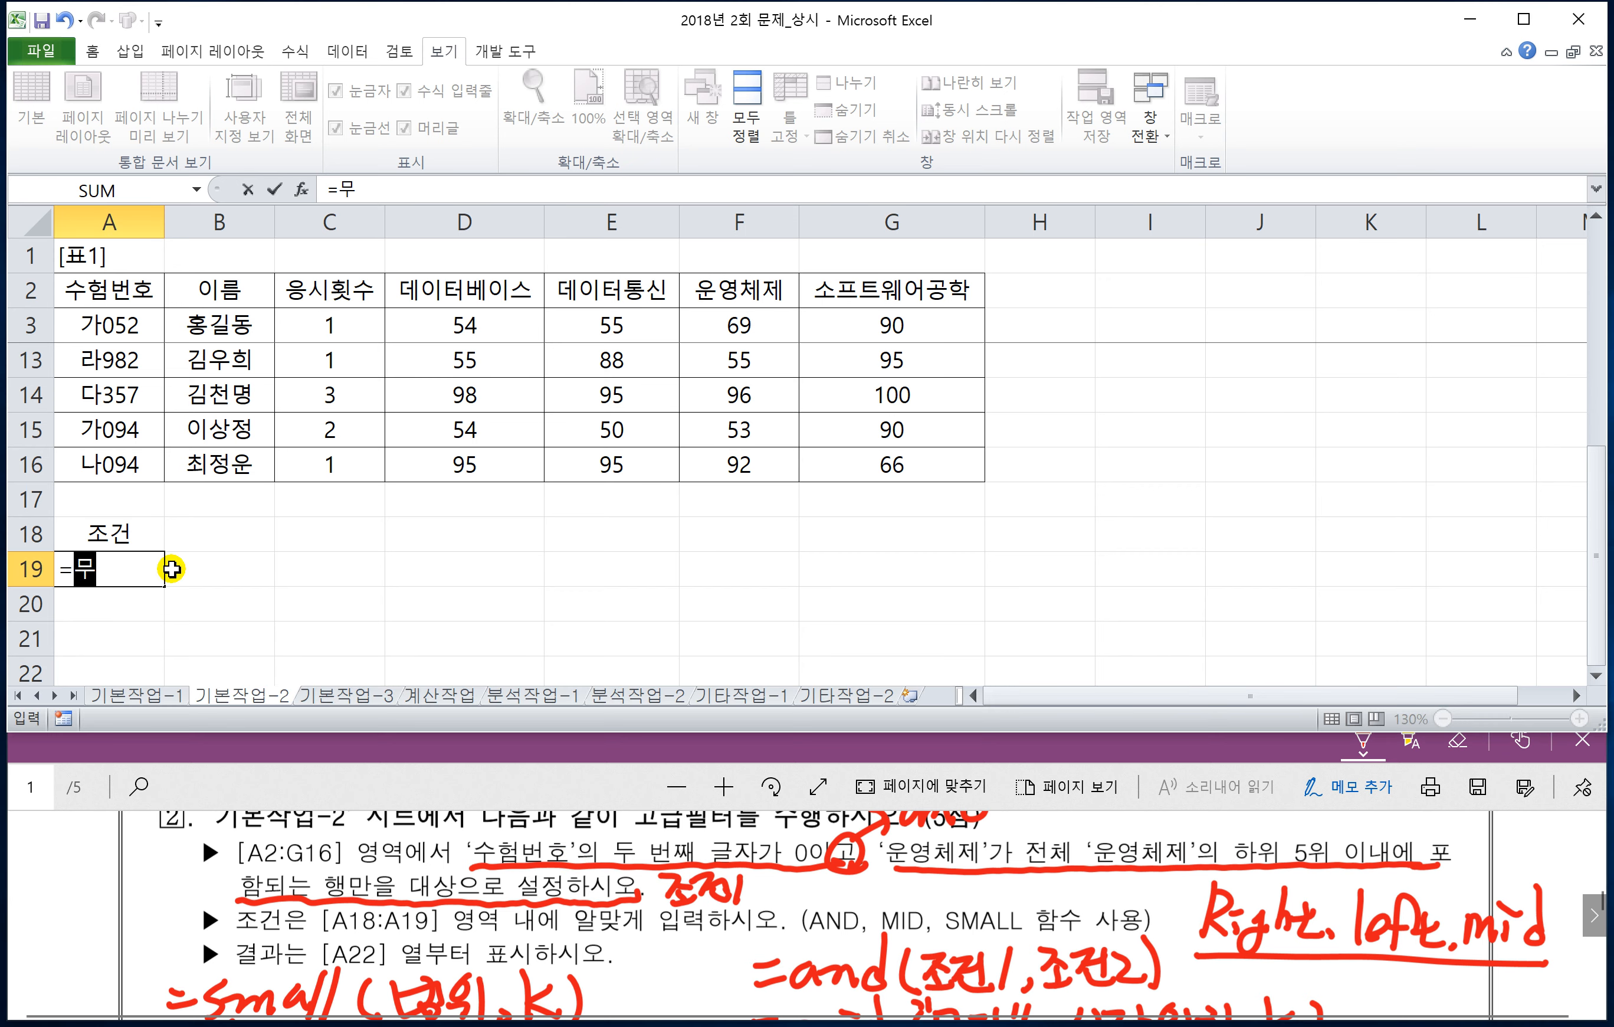
type("and")
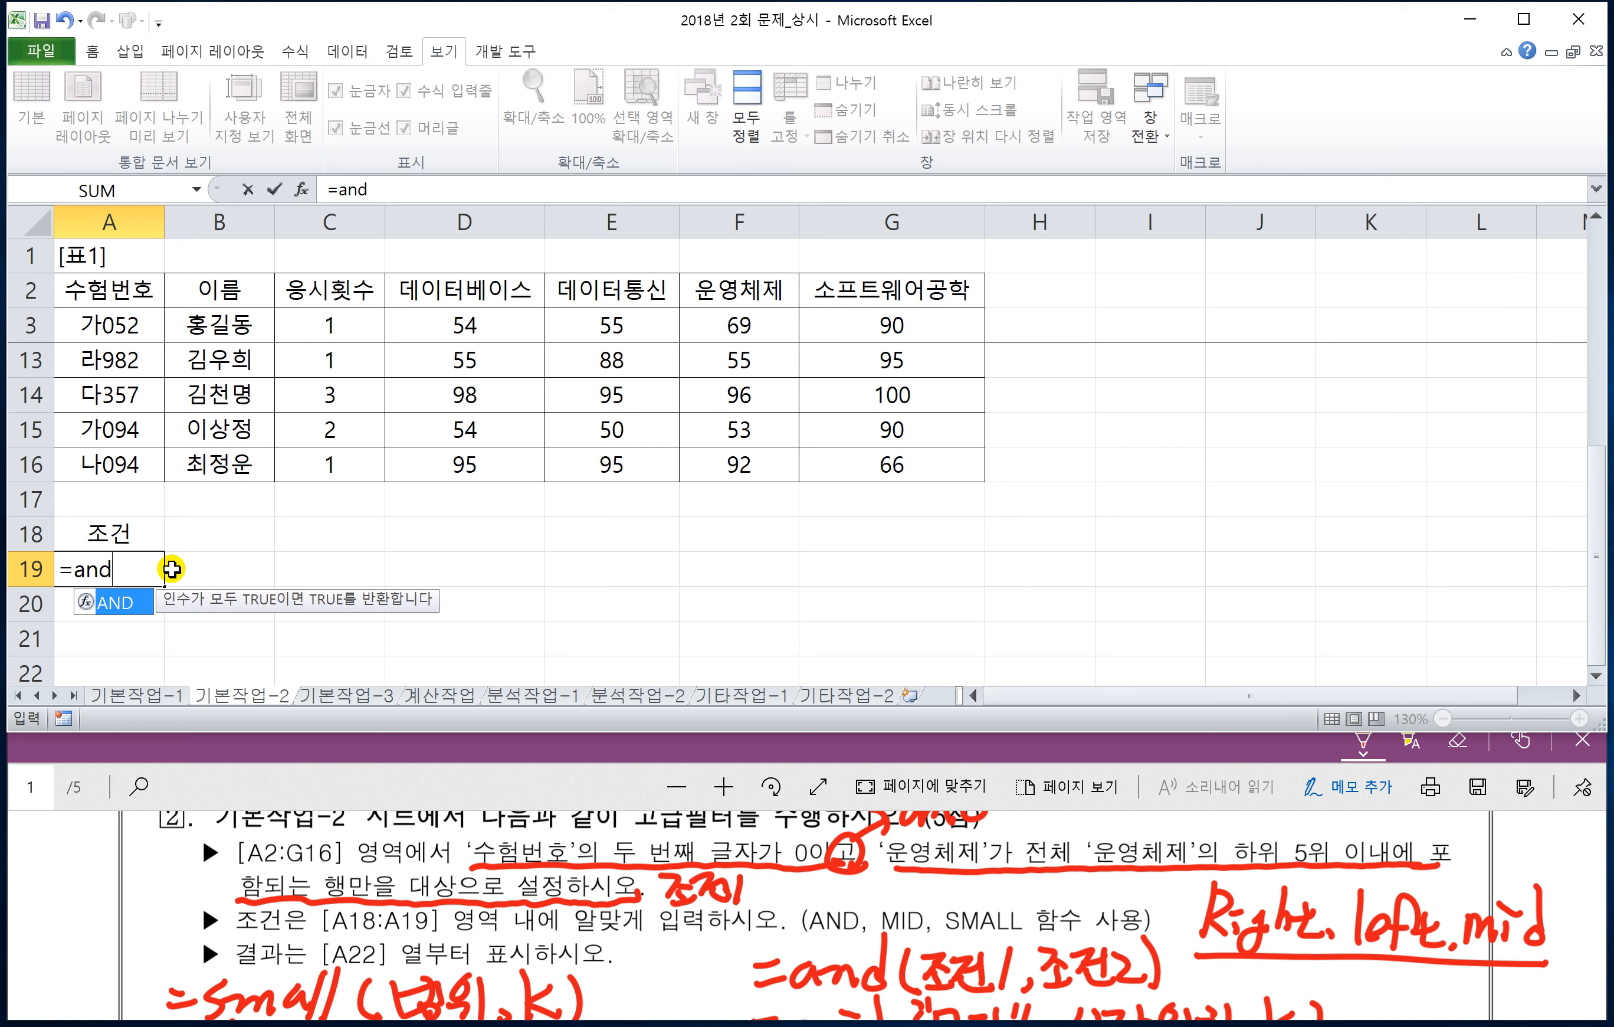
type("(")
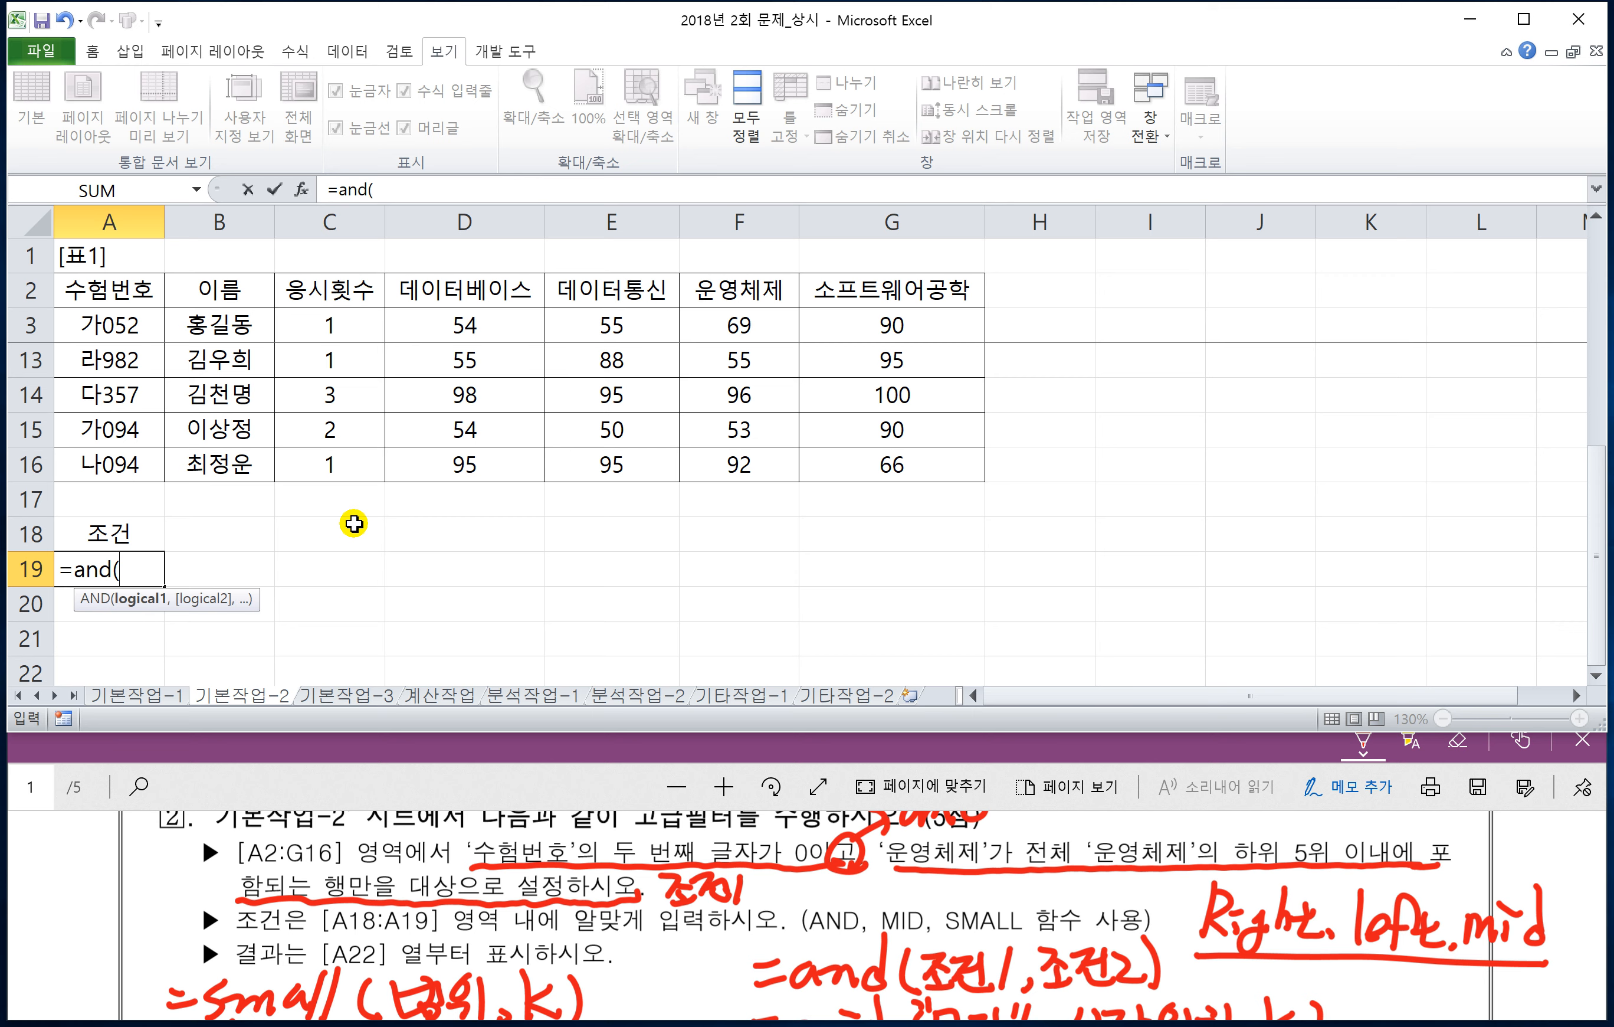
- Enter mid(A3,2,1)="0" as the first AND condition, testing the second character of 수험번호
type("mid")
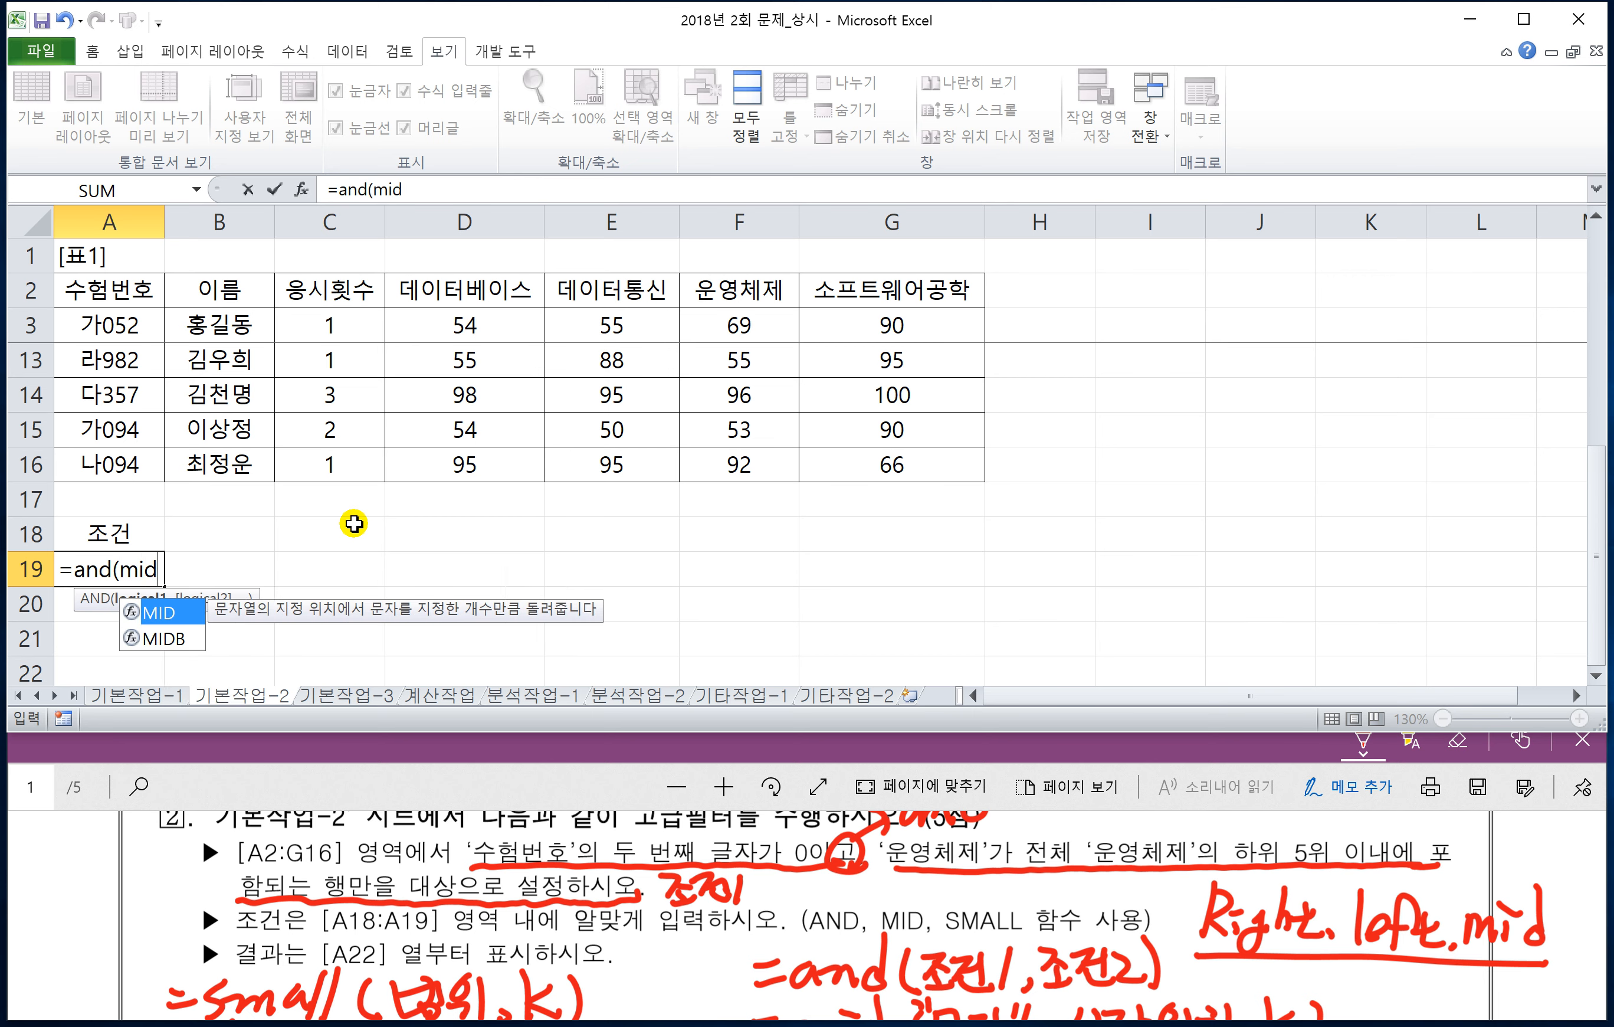
type("(")
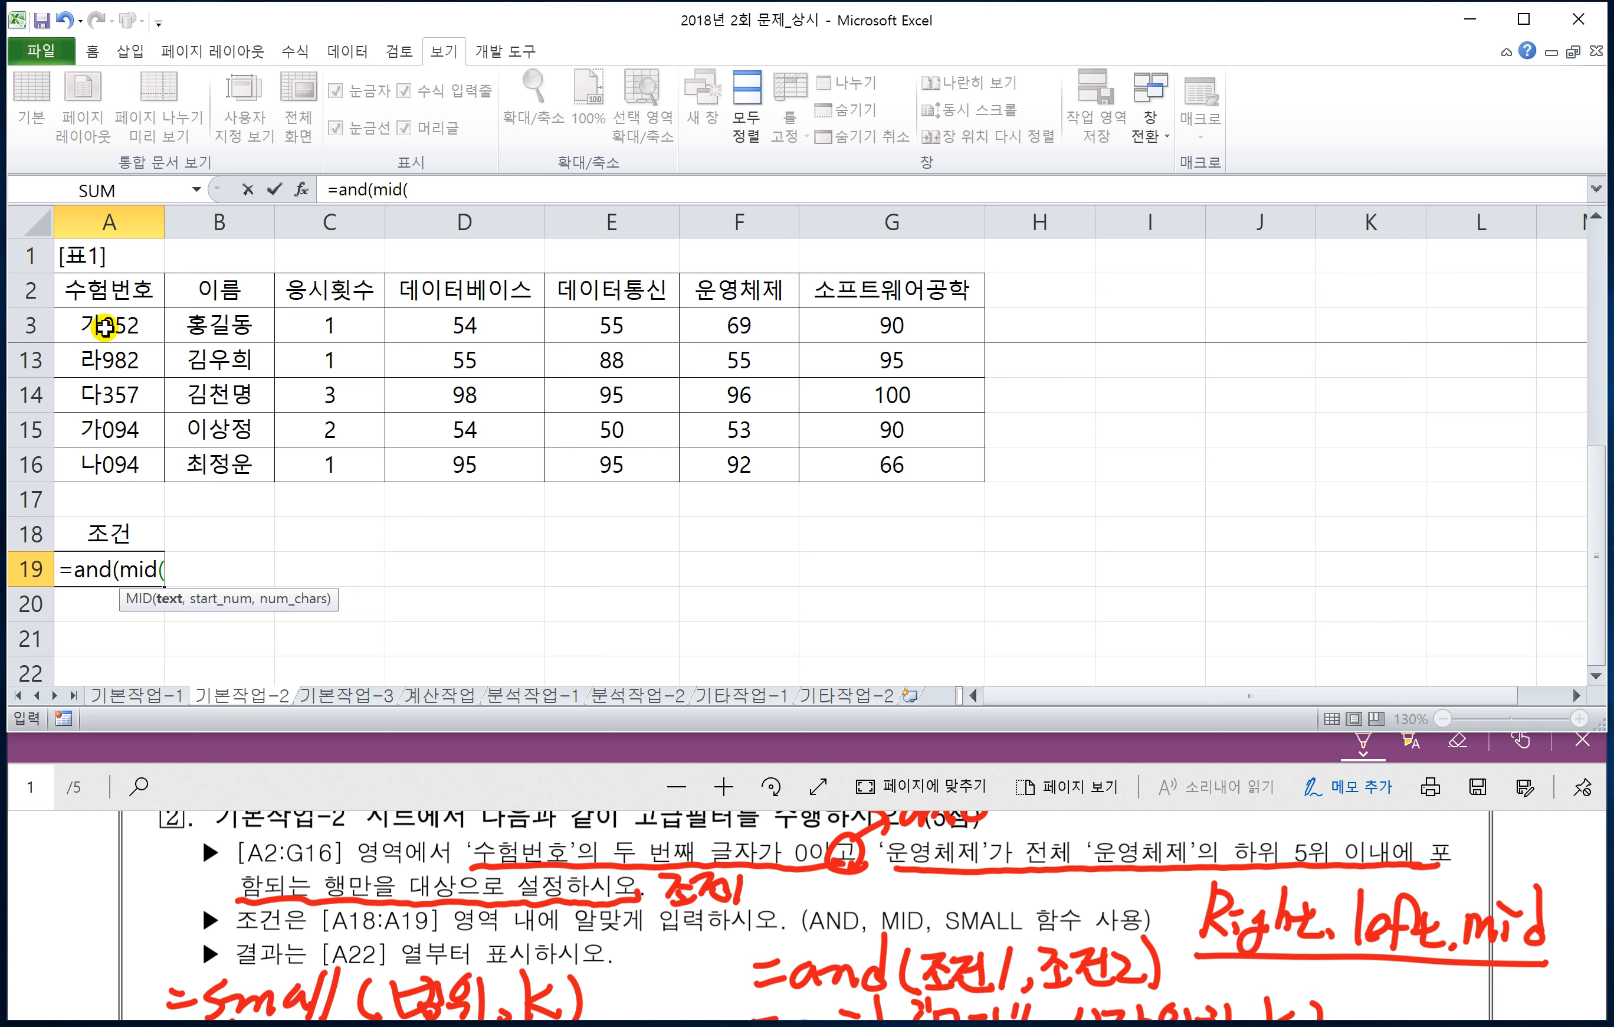
left_click(105, 327)
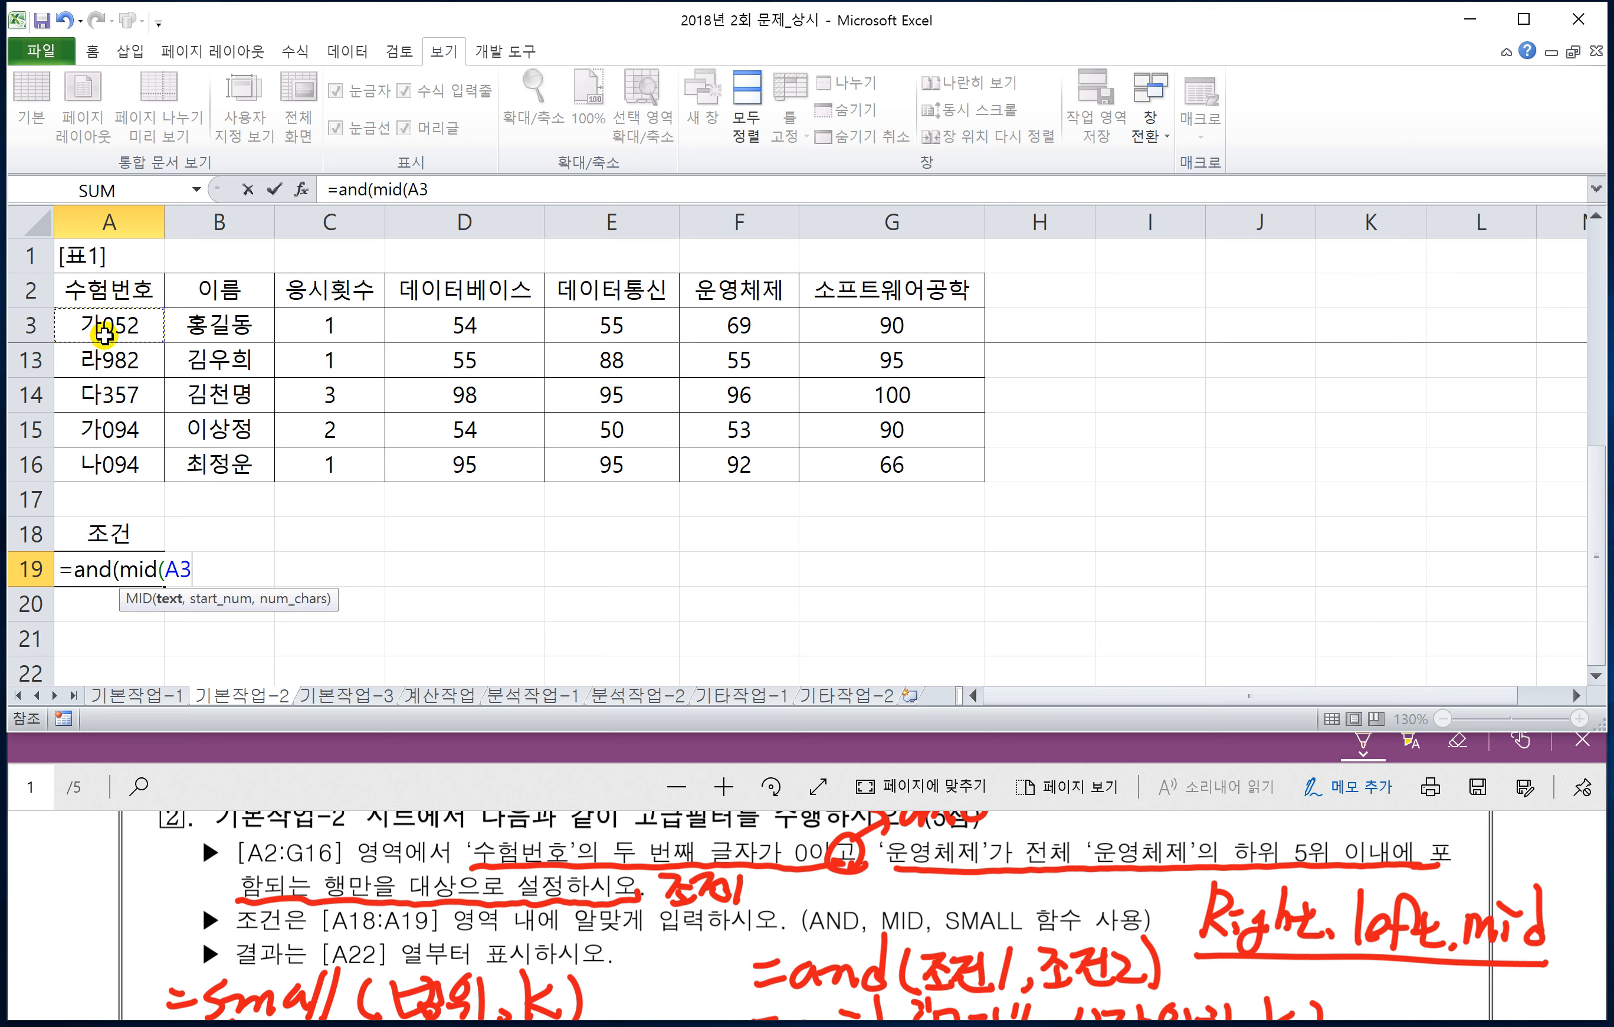
type("m2")
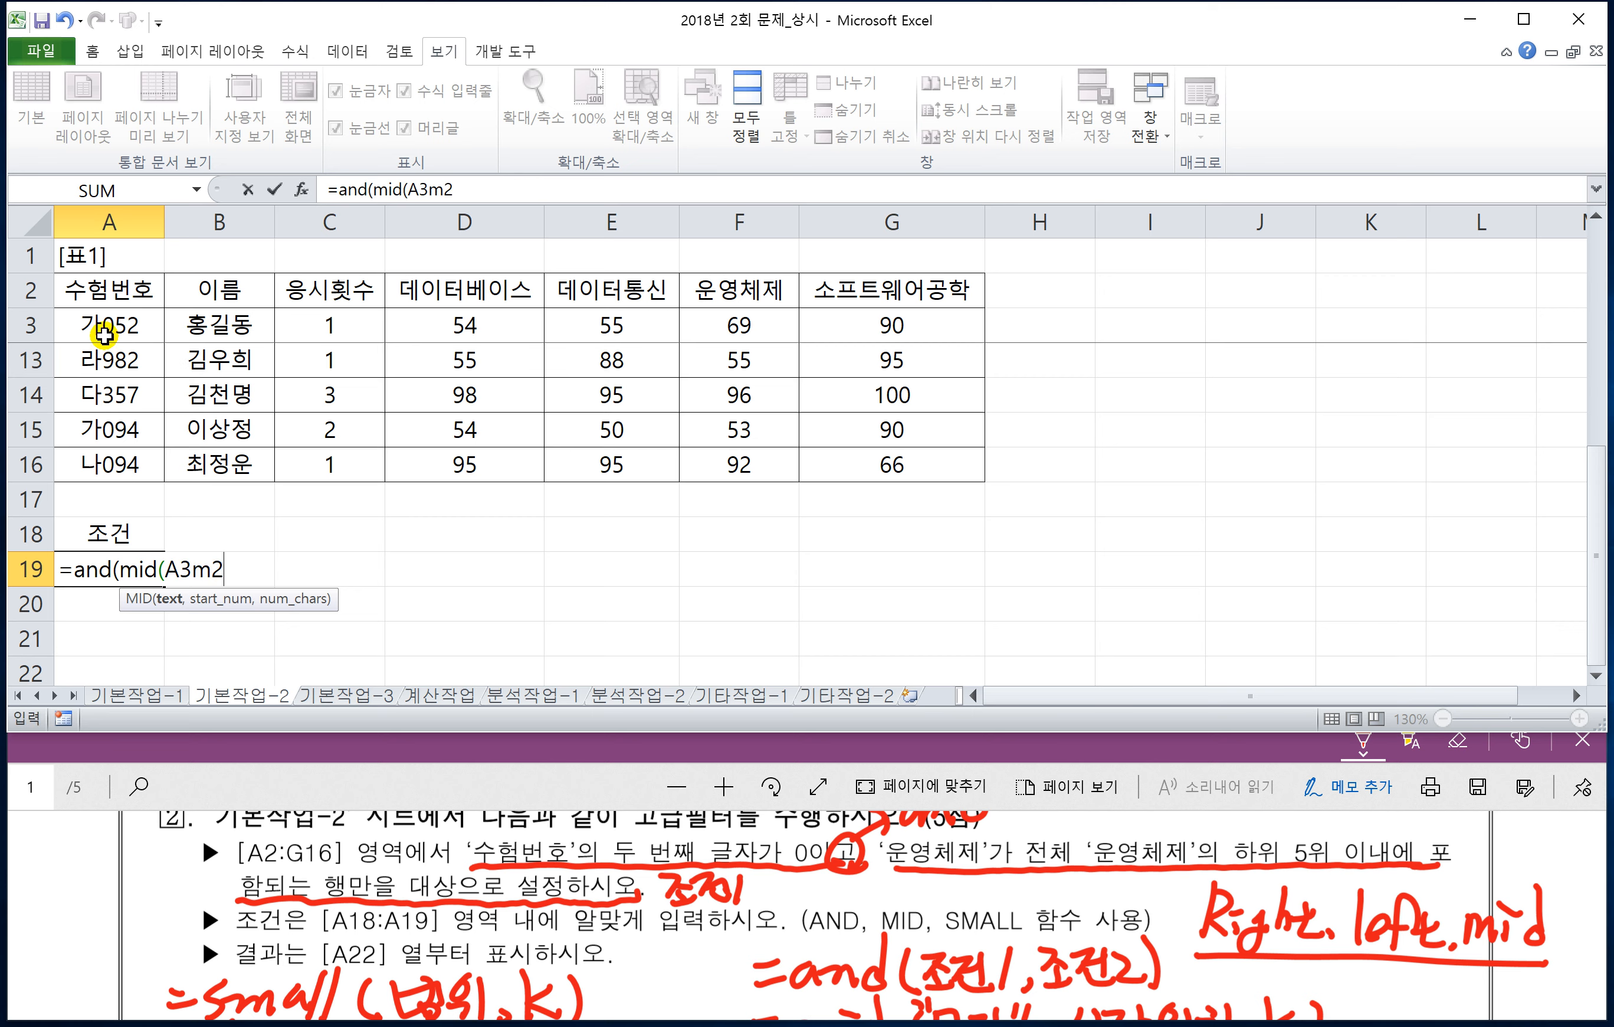
key("BackSpace")
key("BackSpace")
type(",")
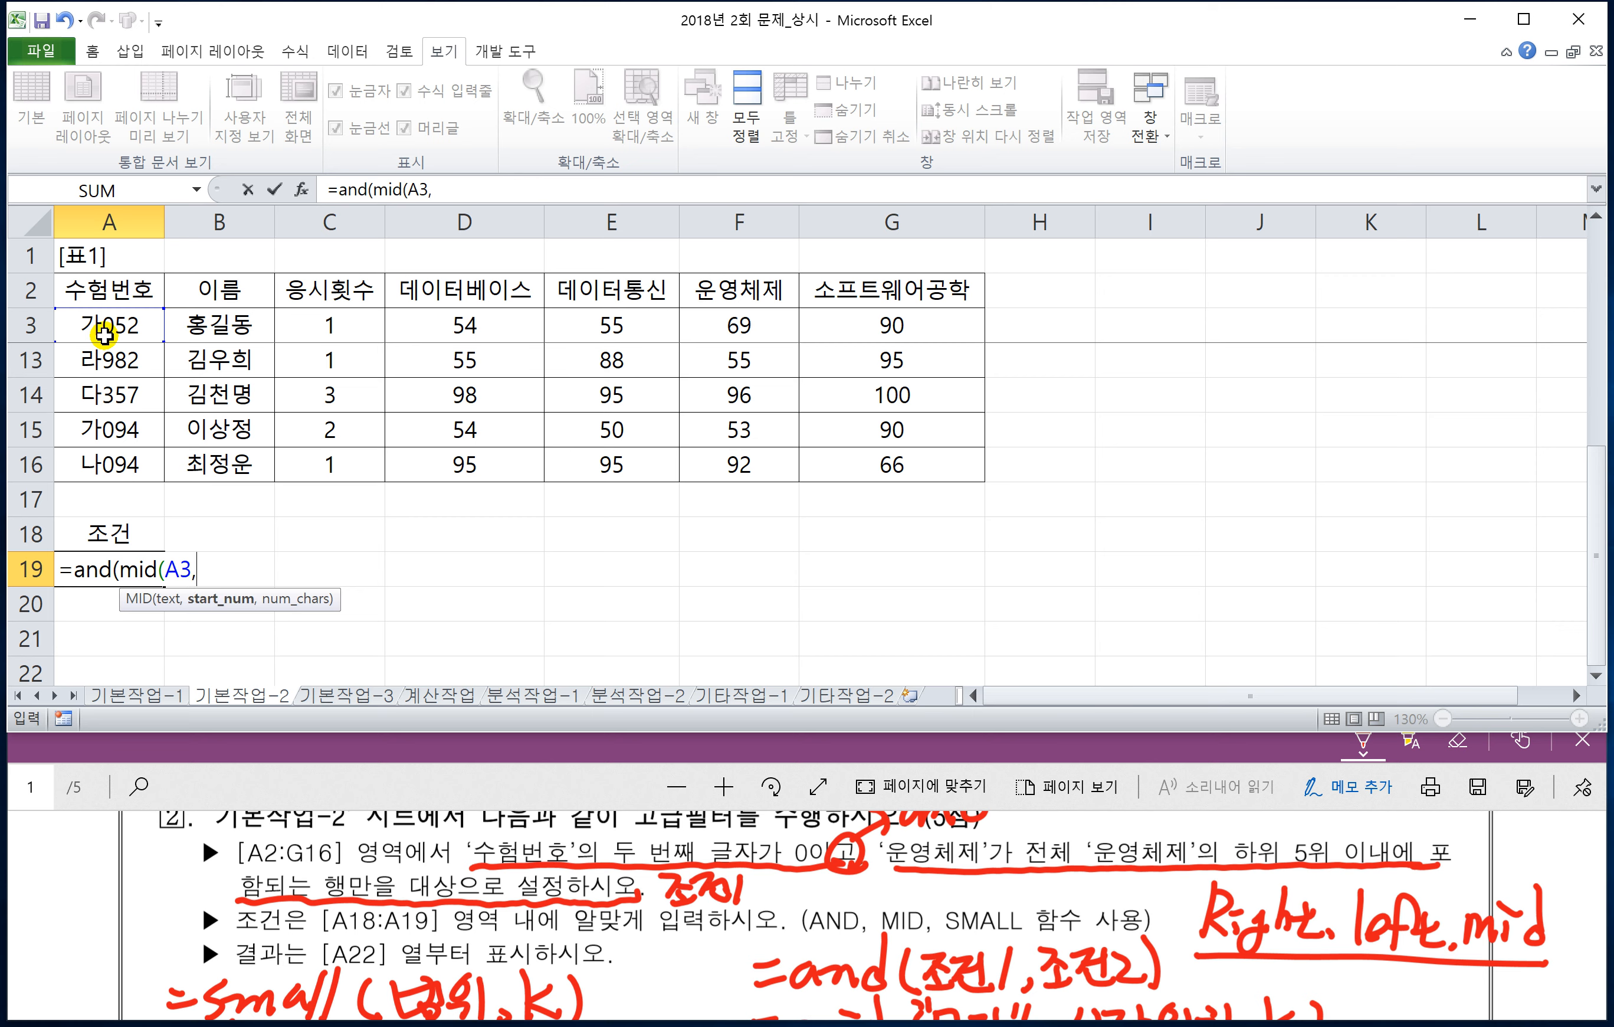
type("2,1)")
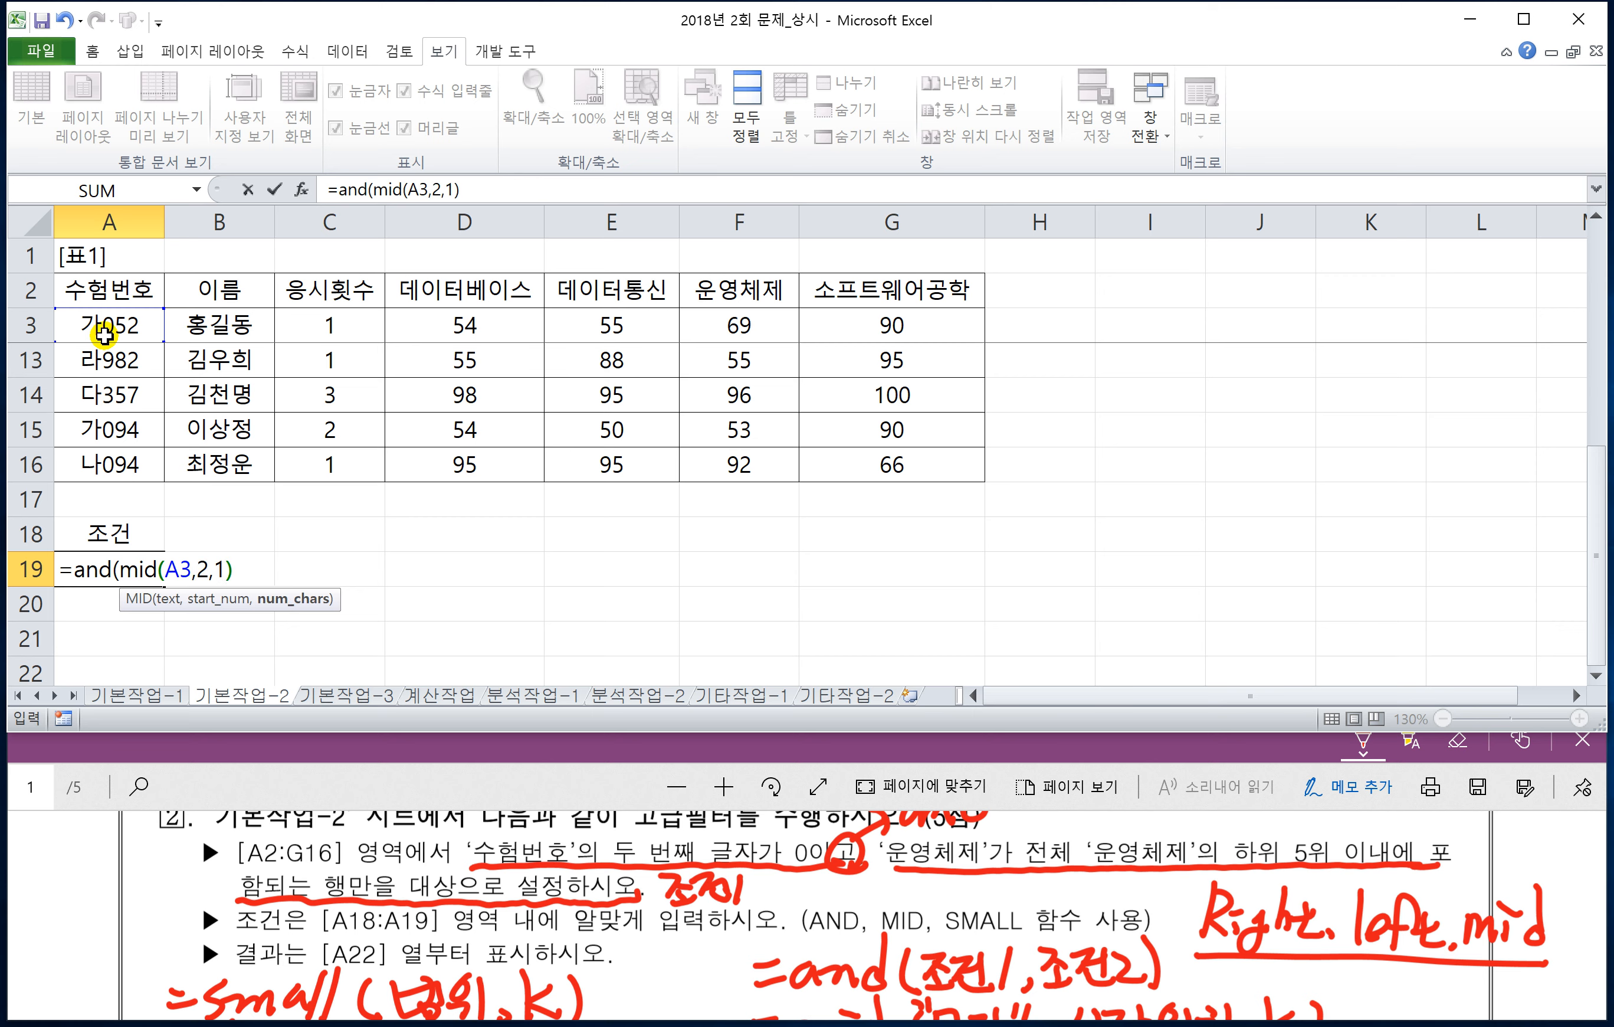
type("=\"0")
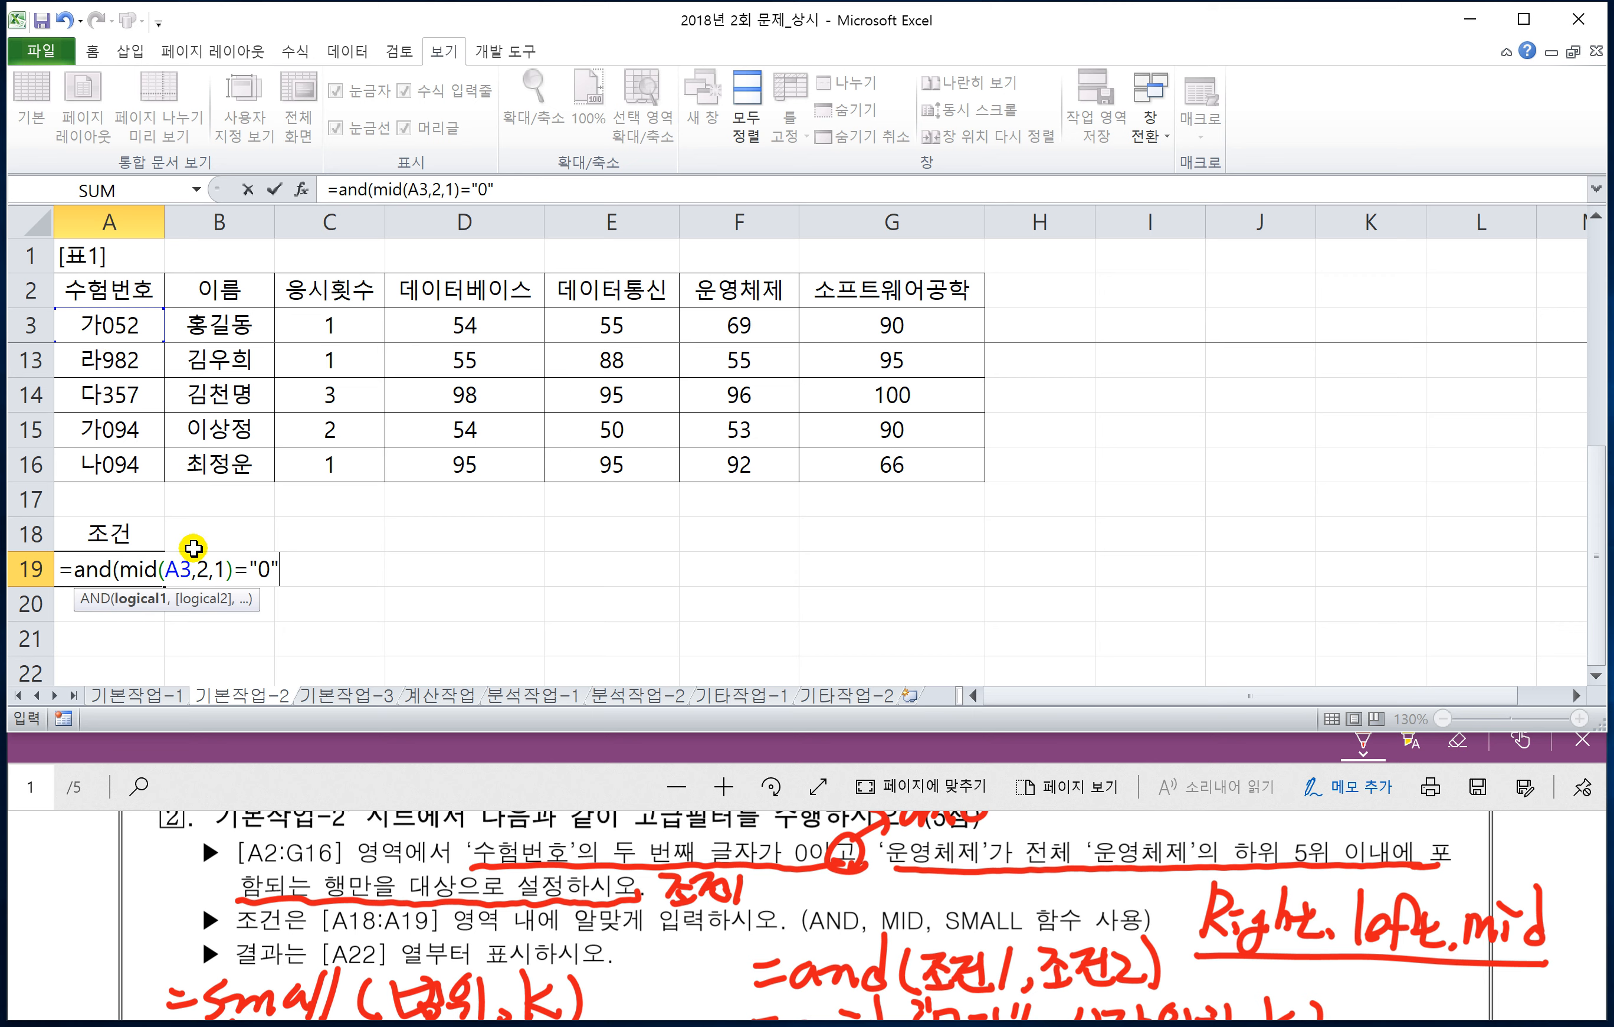
left_click_drag(234, 574, 121, 569)
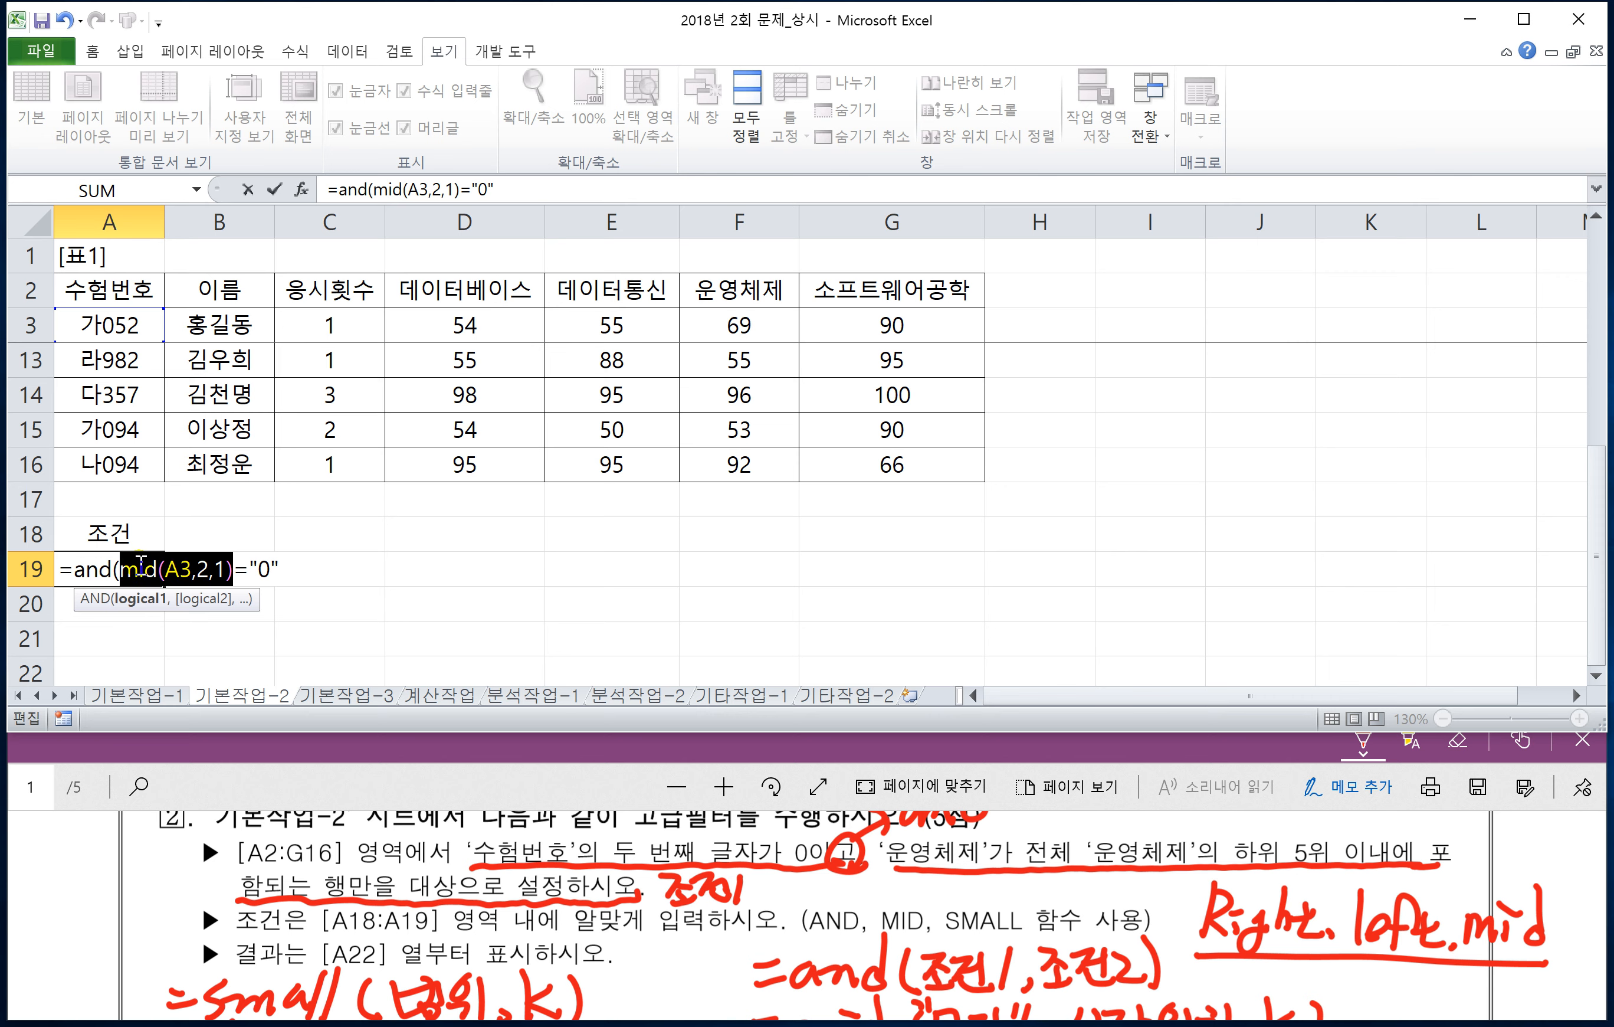
left_click_drag(257, 569, 271, 568)
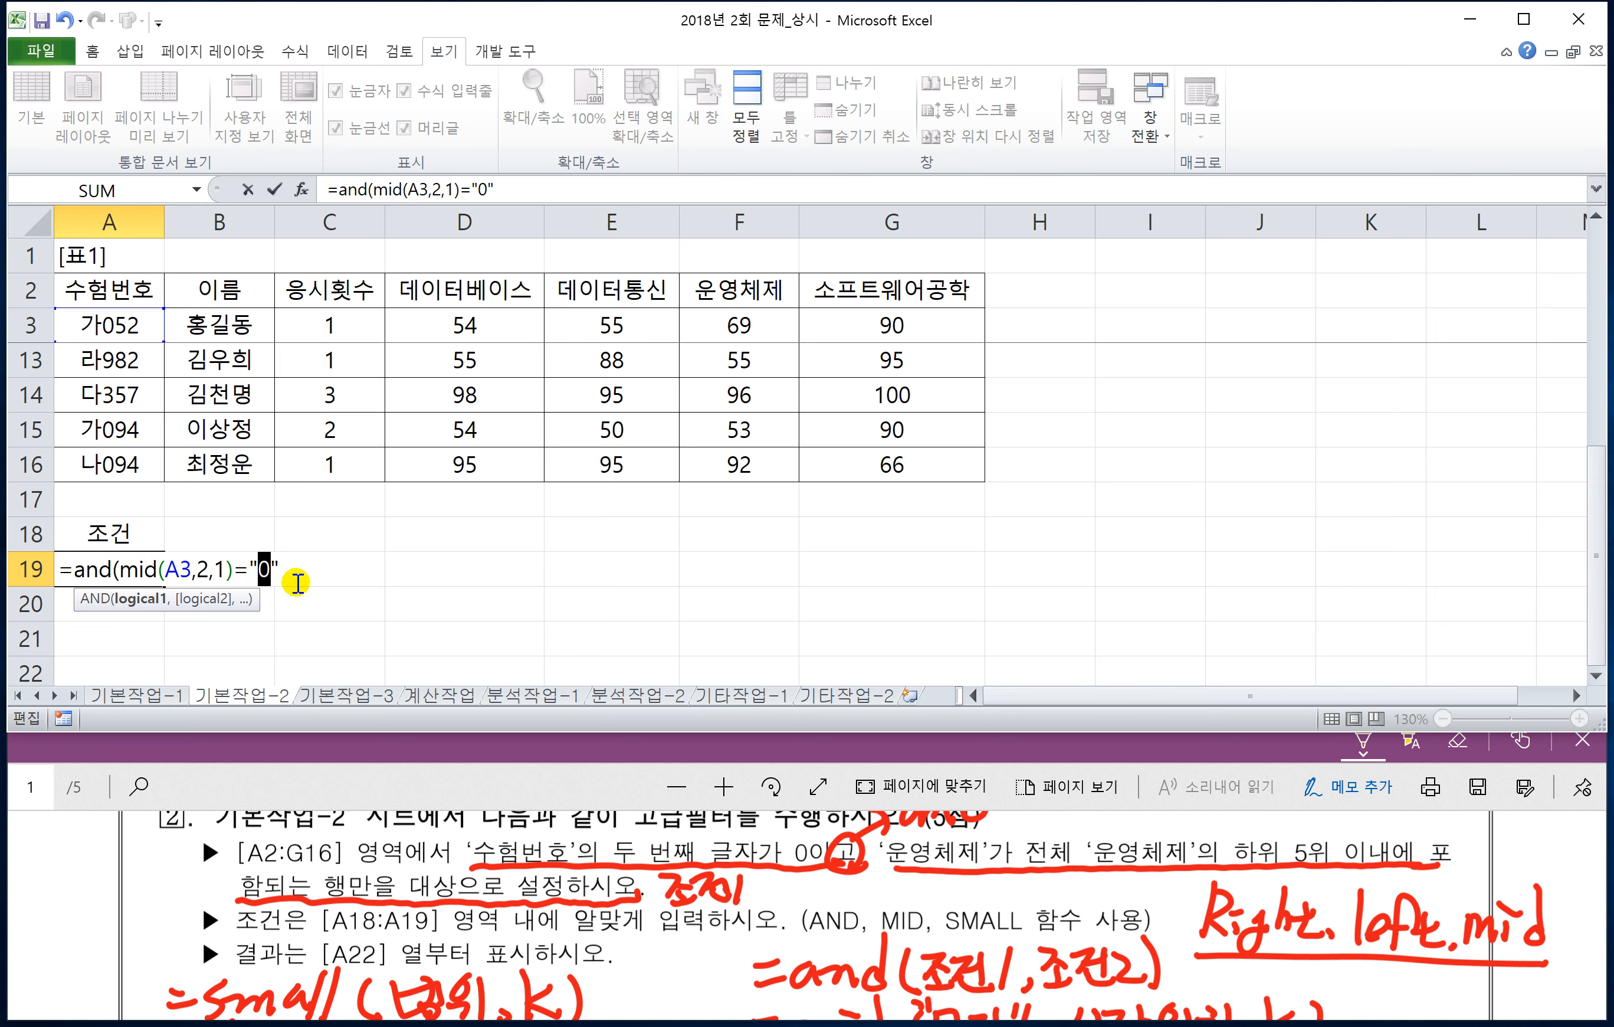
left_click(280, 571)
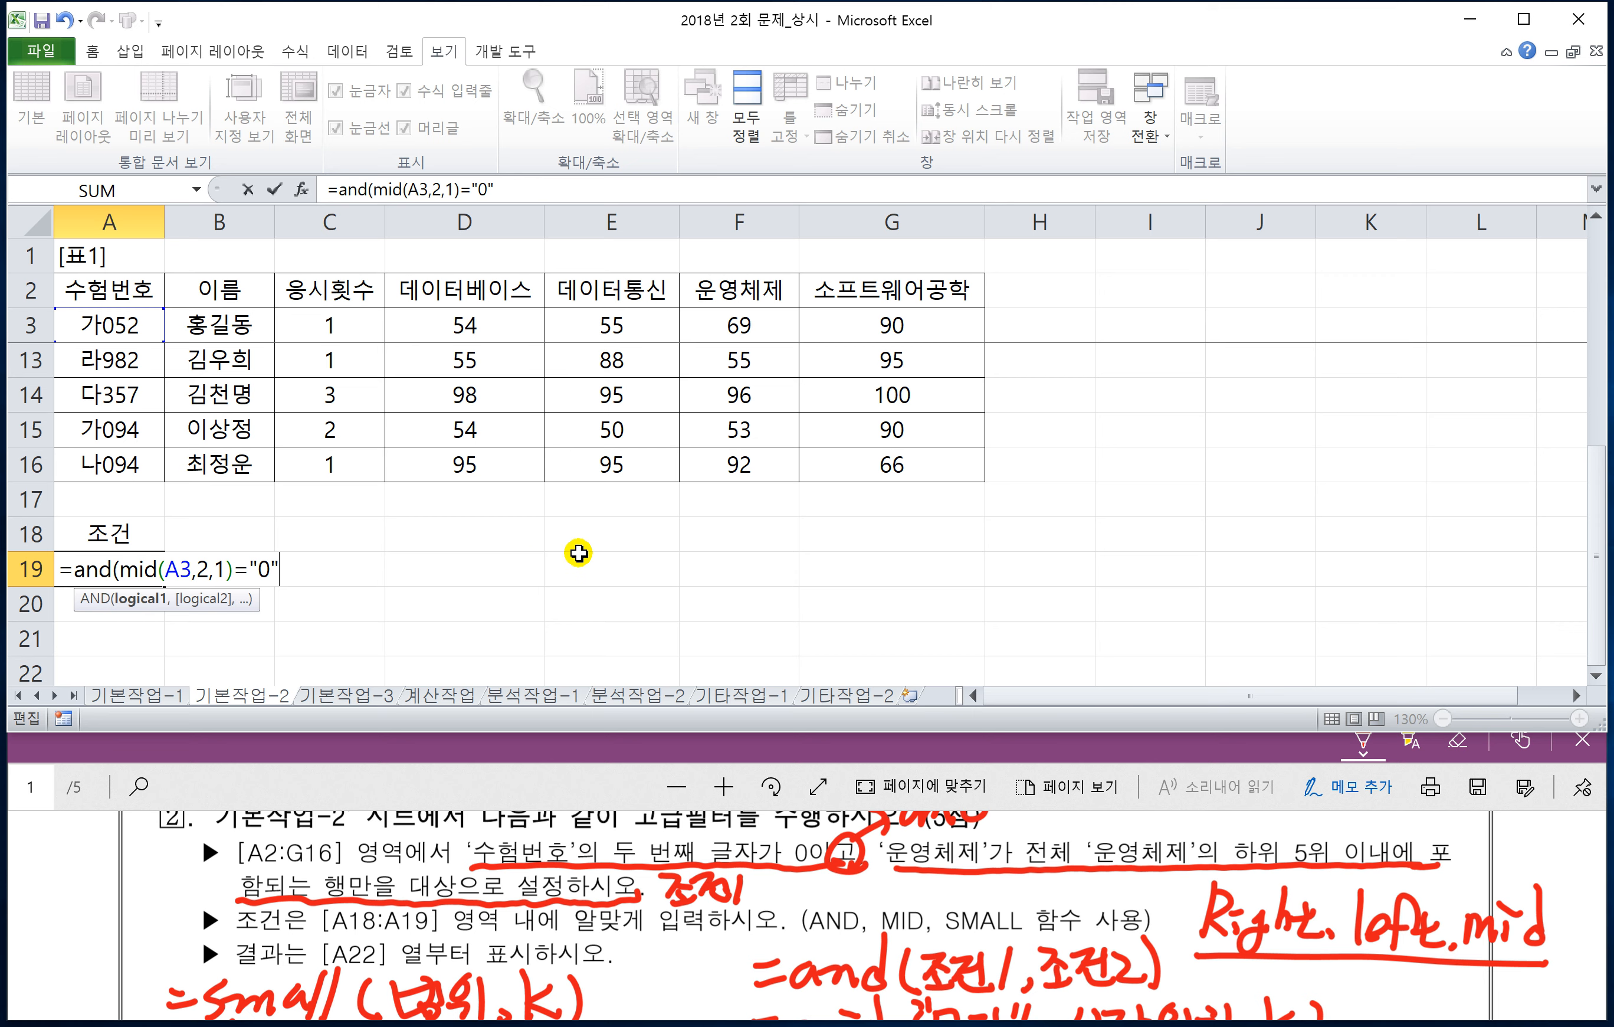
- Add F3<=small($F$3:$F$16,5) as the second AND condition on 운영체제 and complete the formula in A19
type(",")
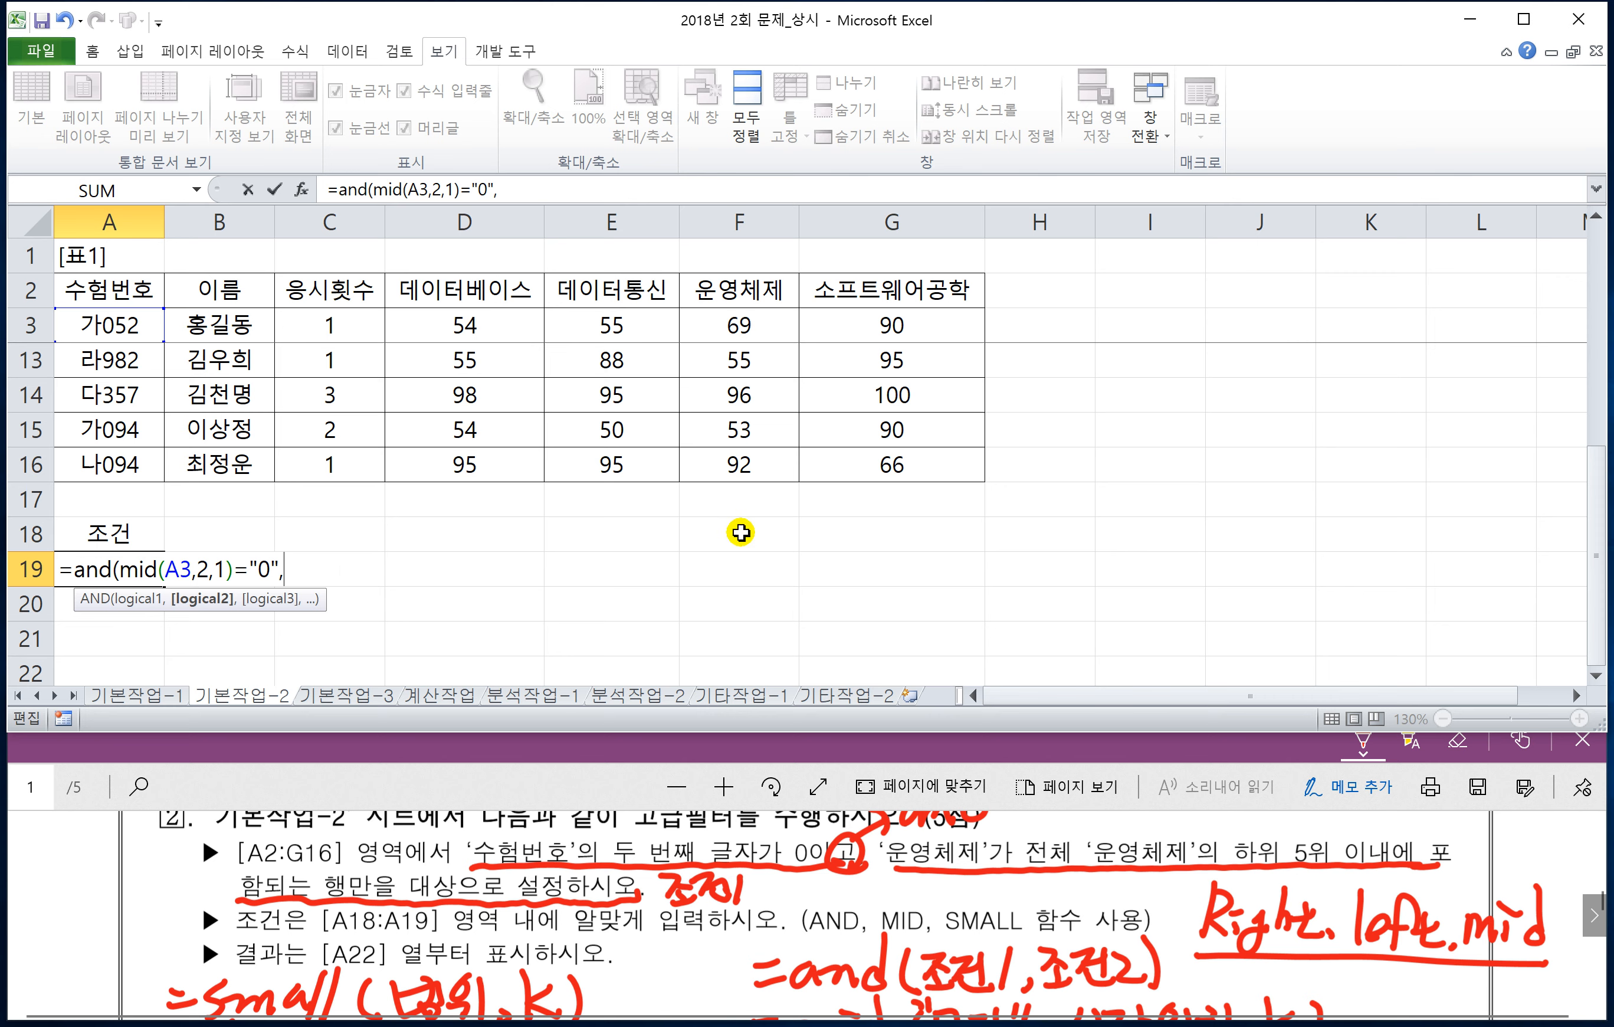
left_click(742, 325)
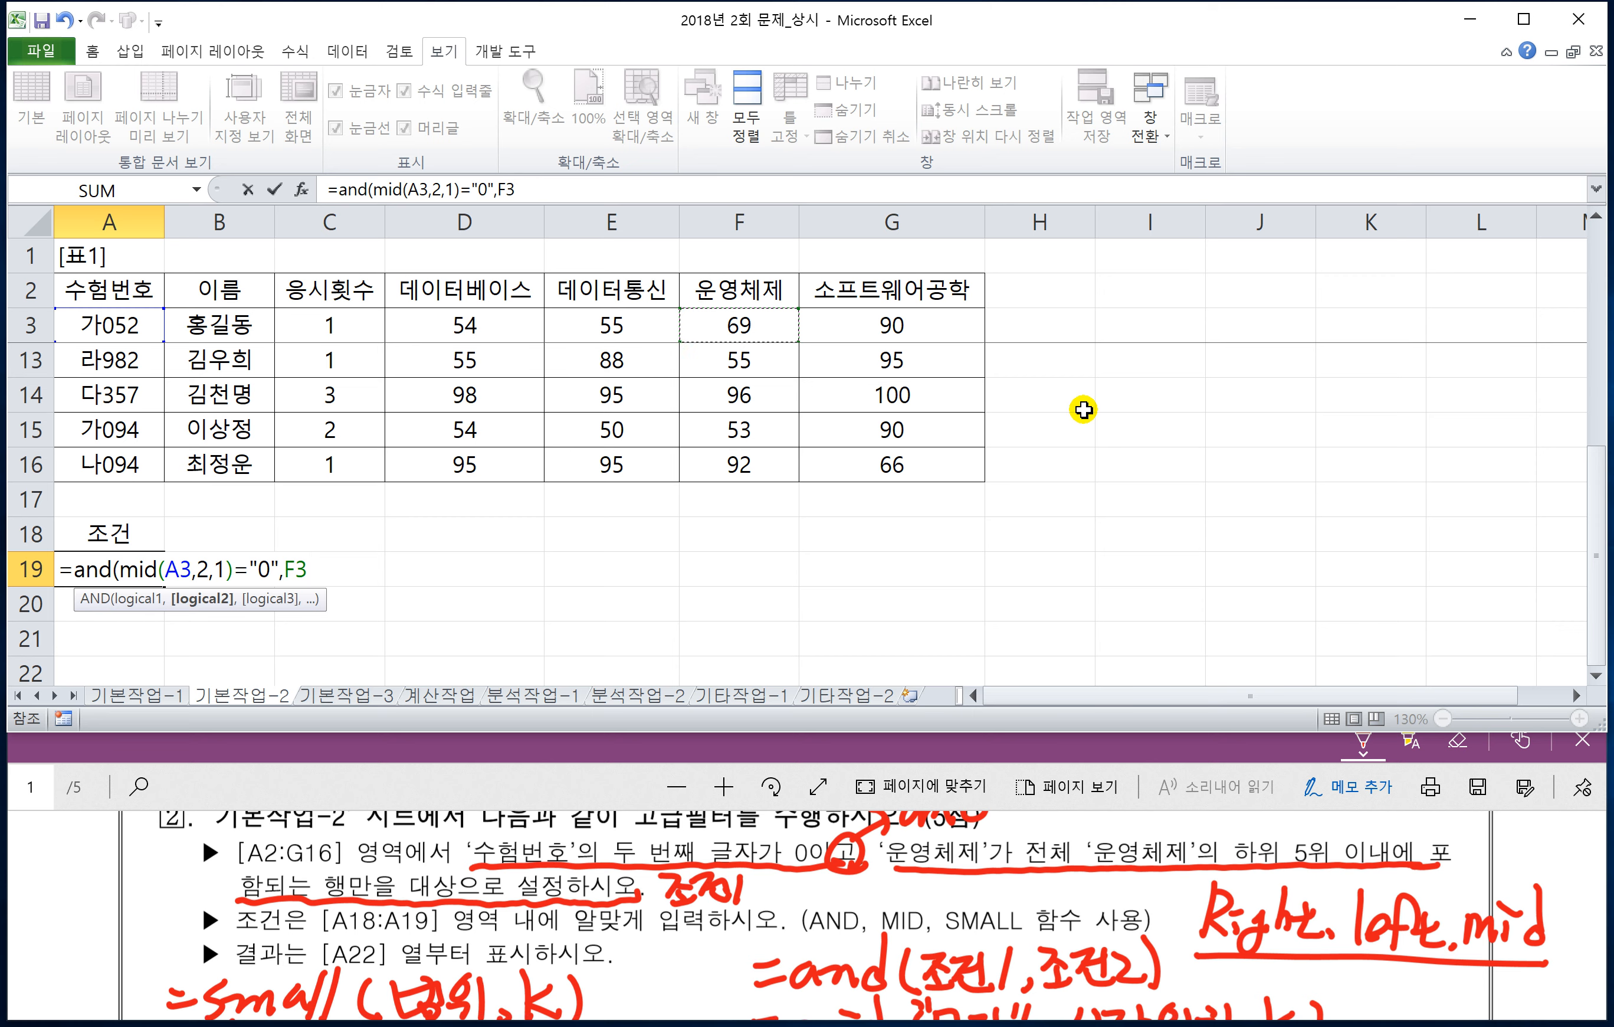
type("<=s")
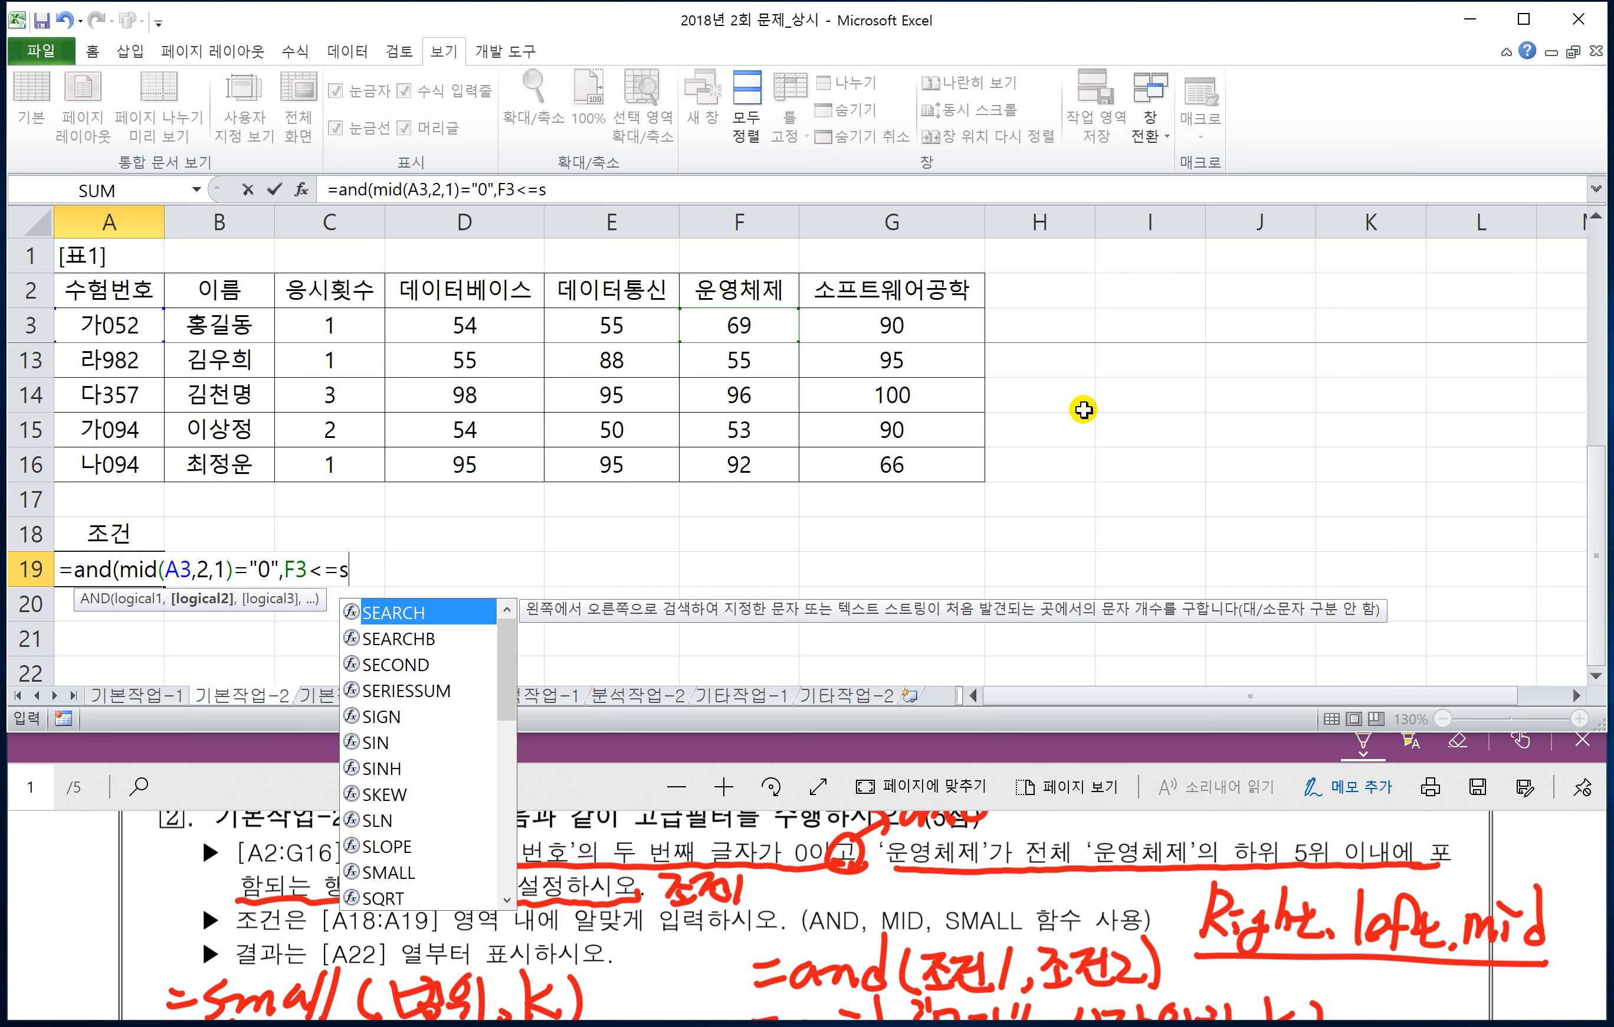
type("mall(")
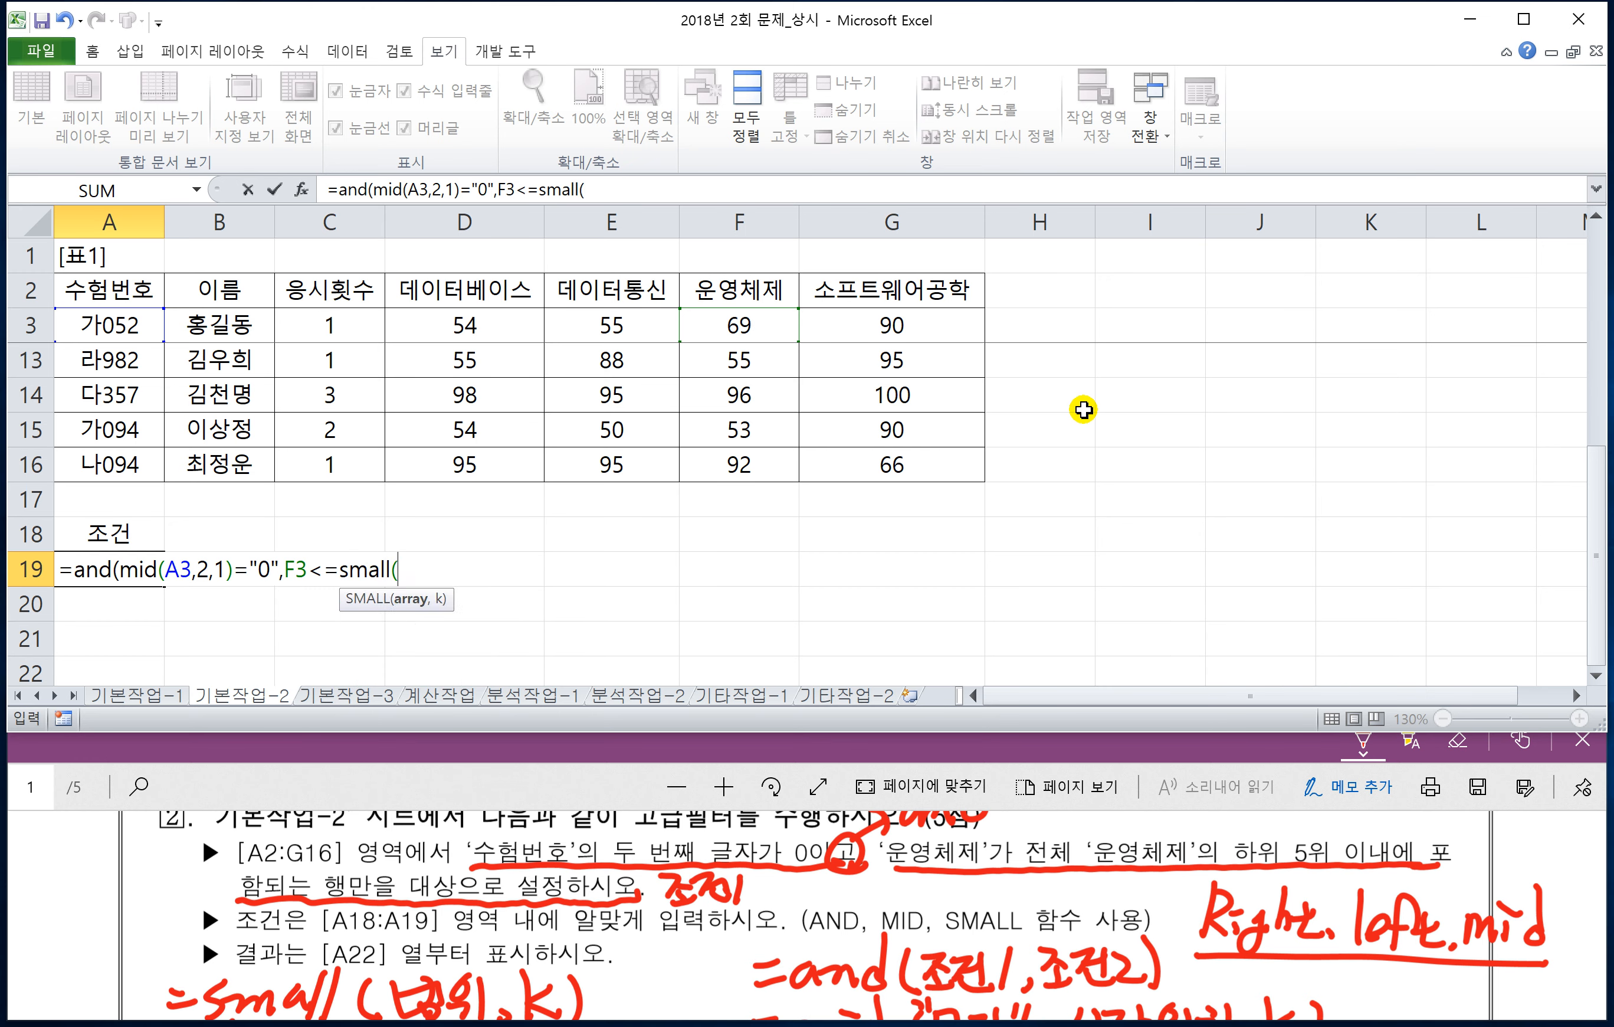
left_click(746, 325)
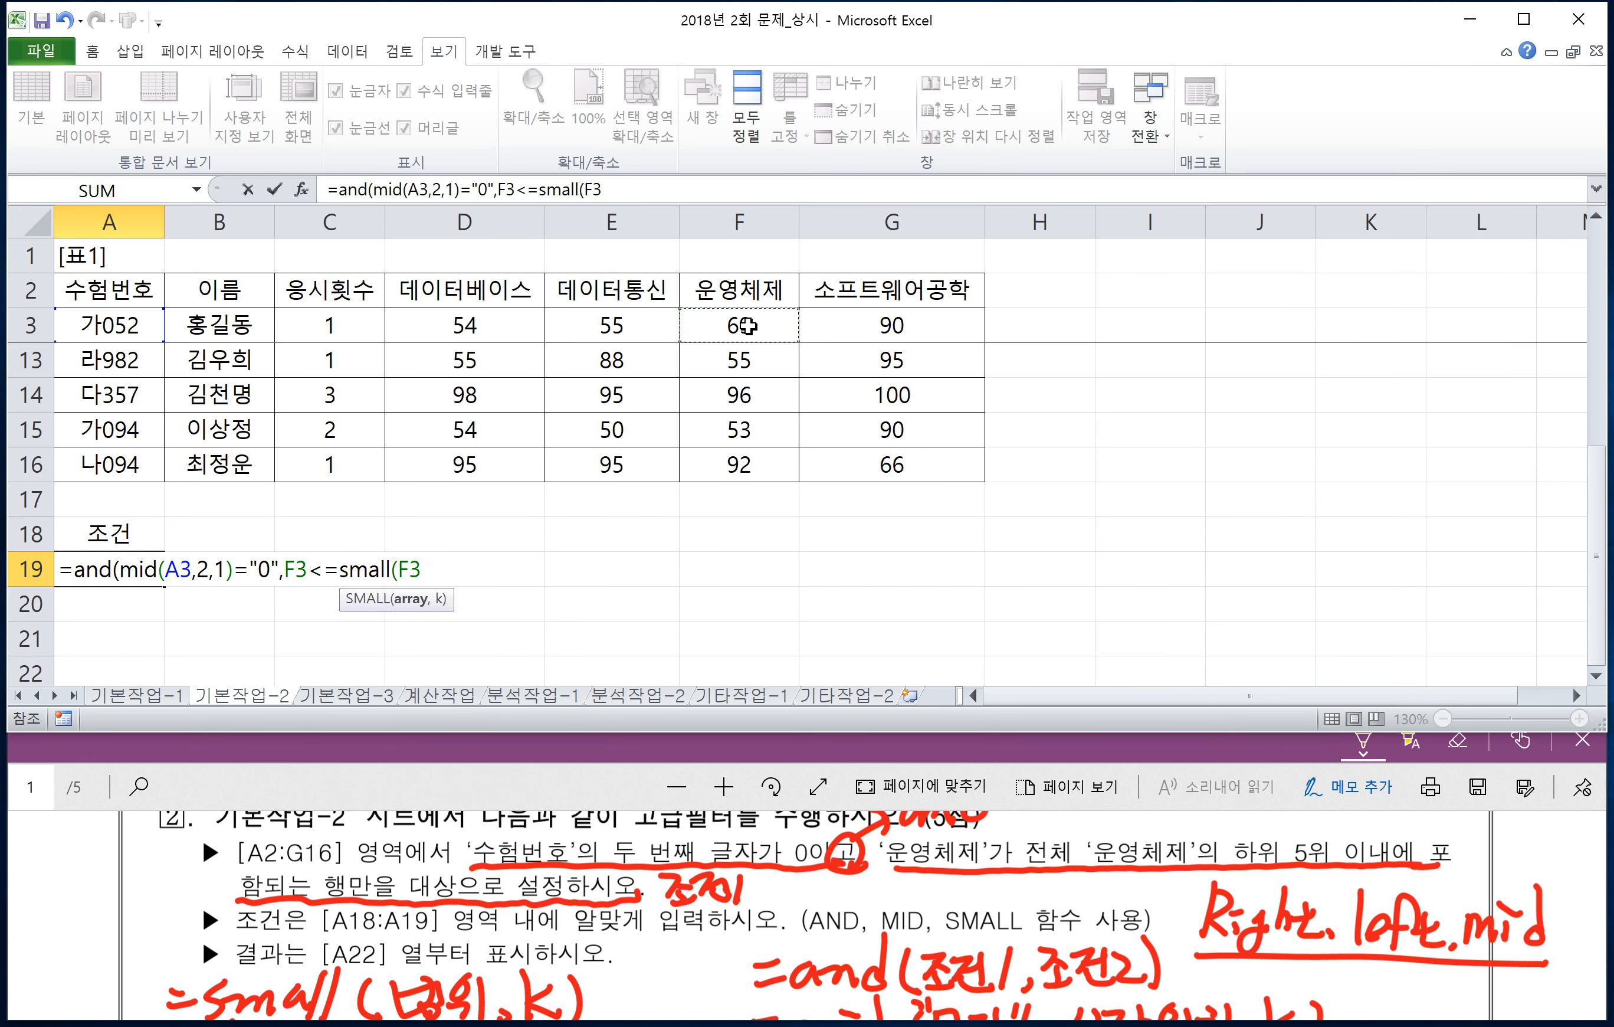
key("ctrl+shift+Down")
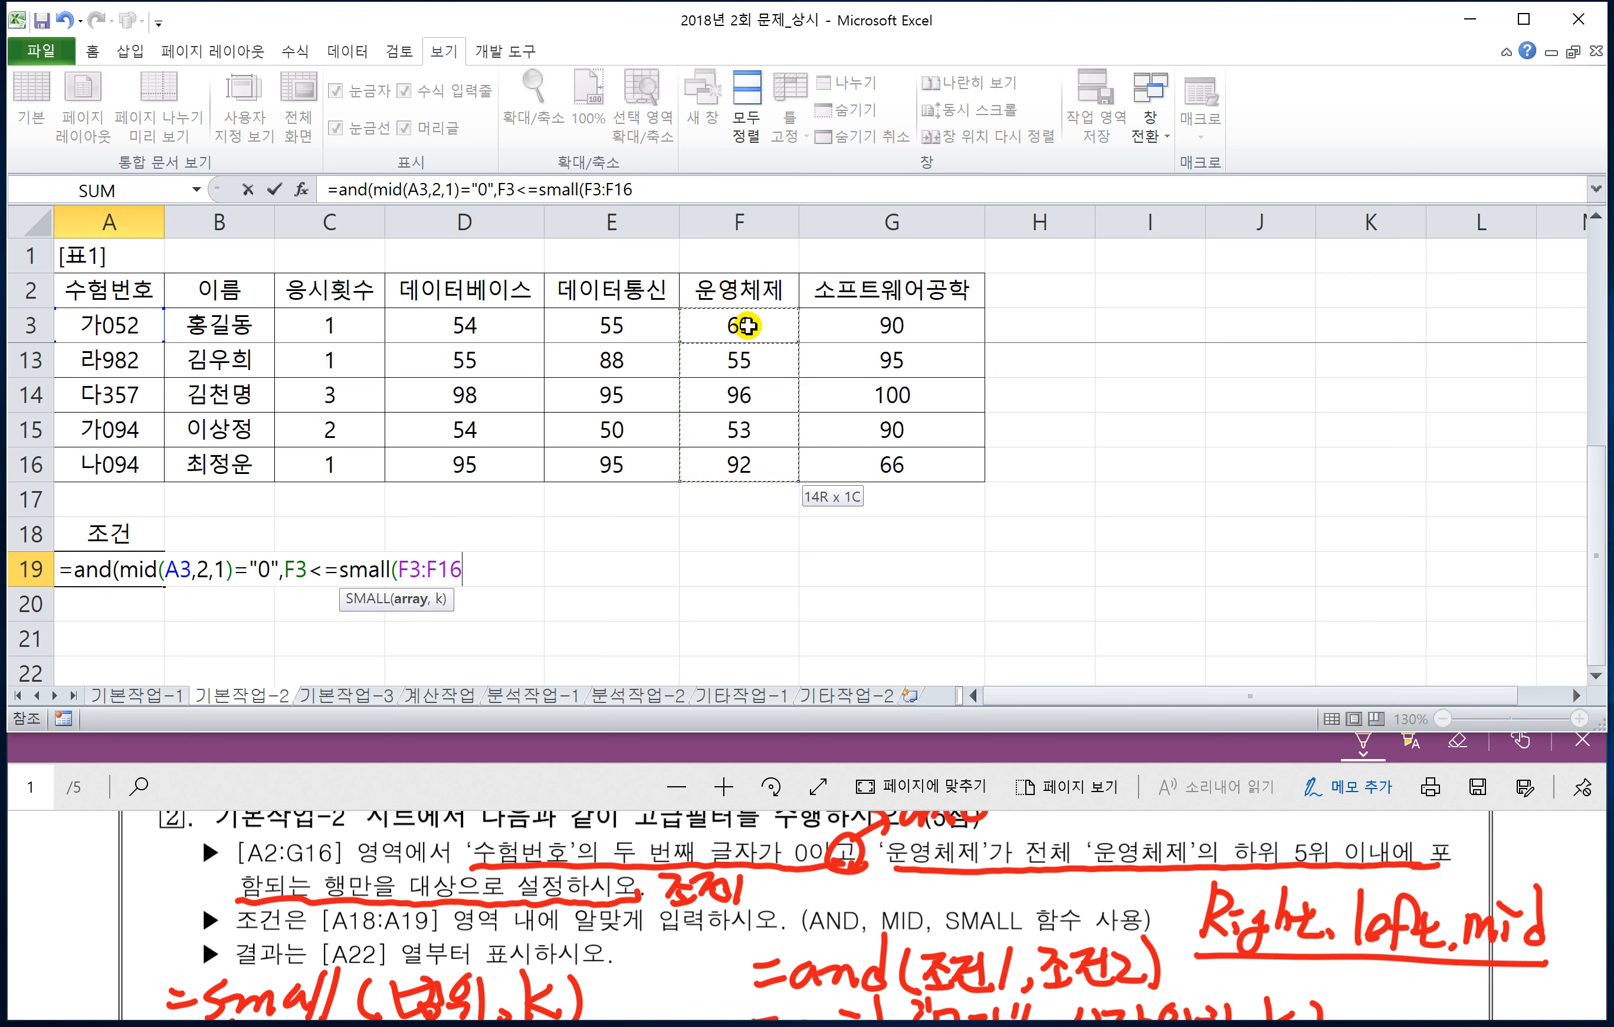
key("F4")
type(",5")
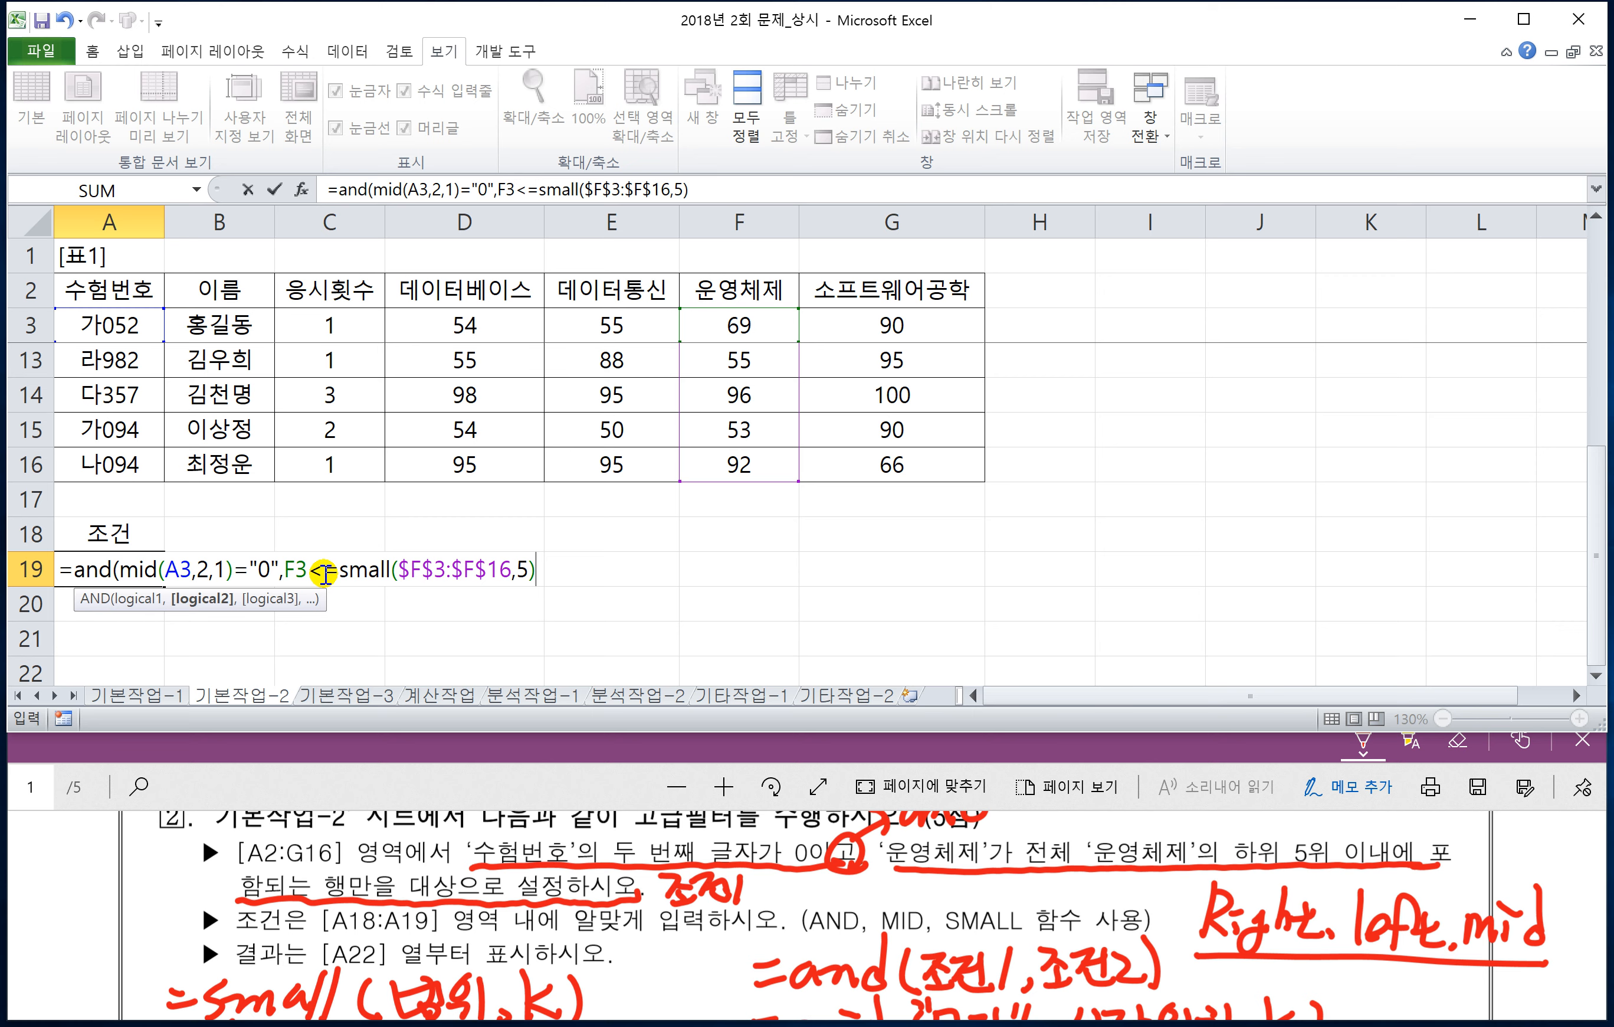
type(")")
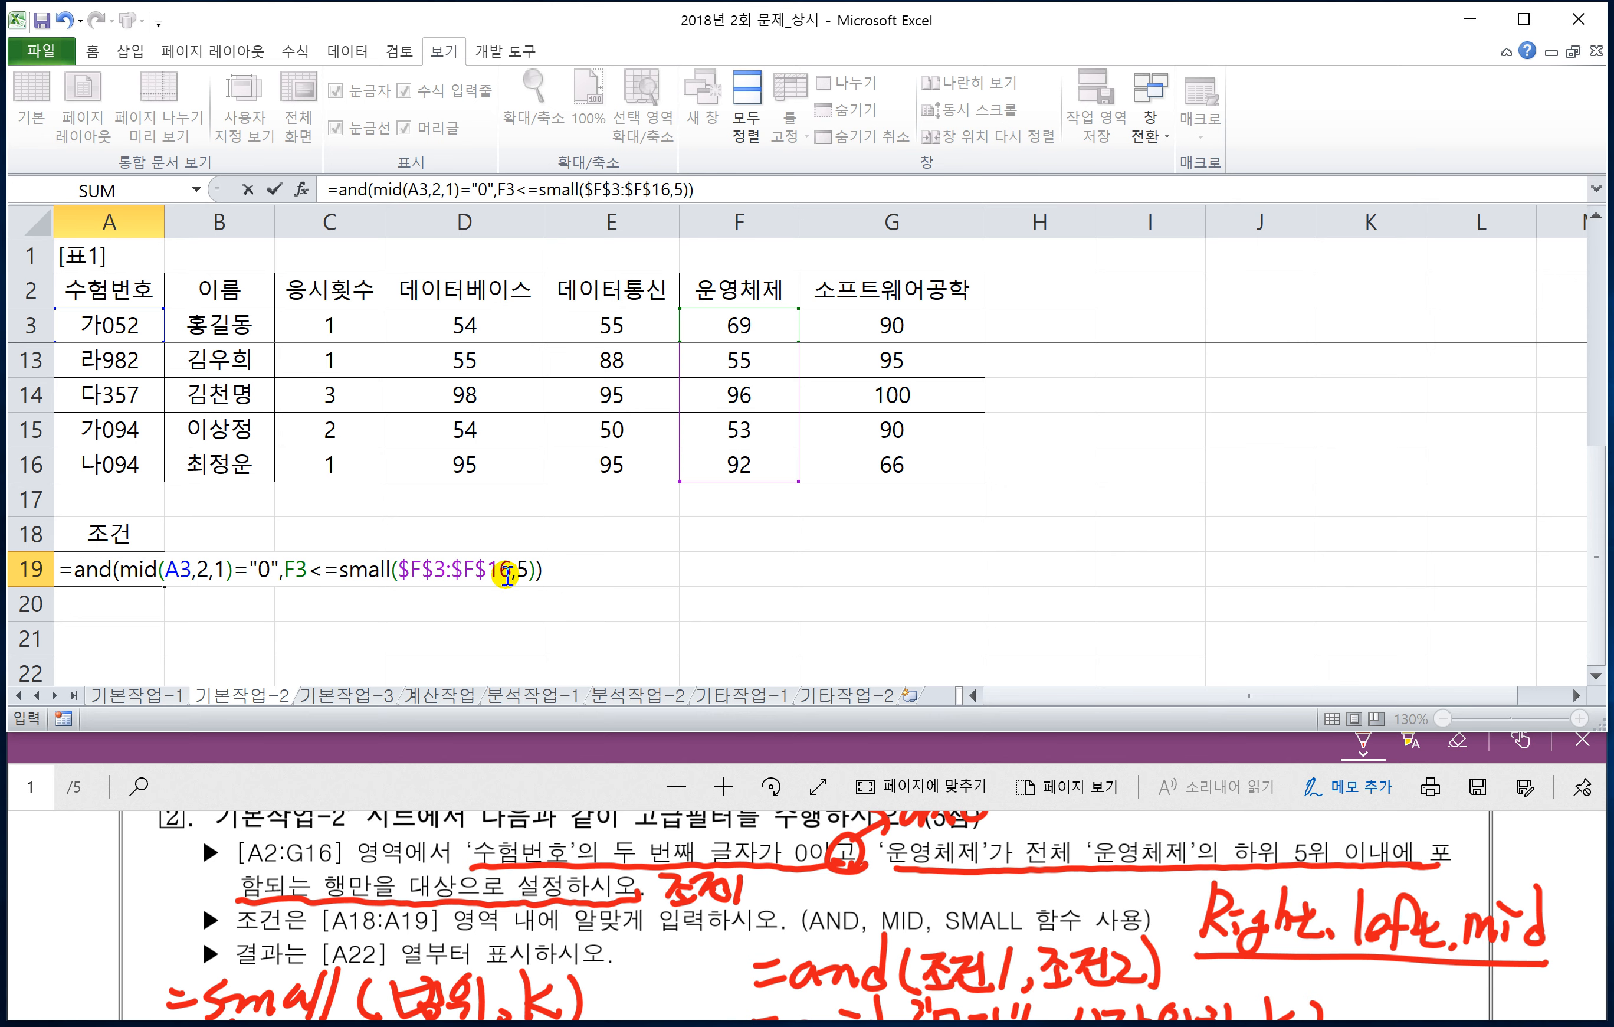
key("Return")
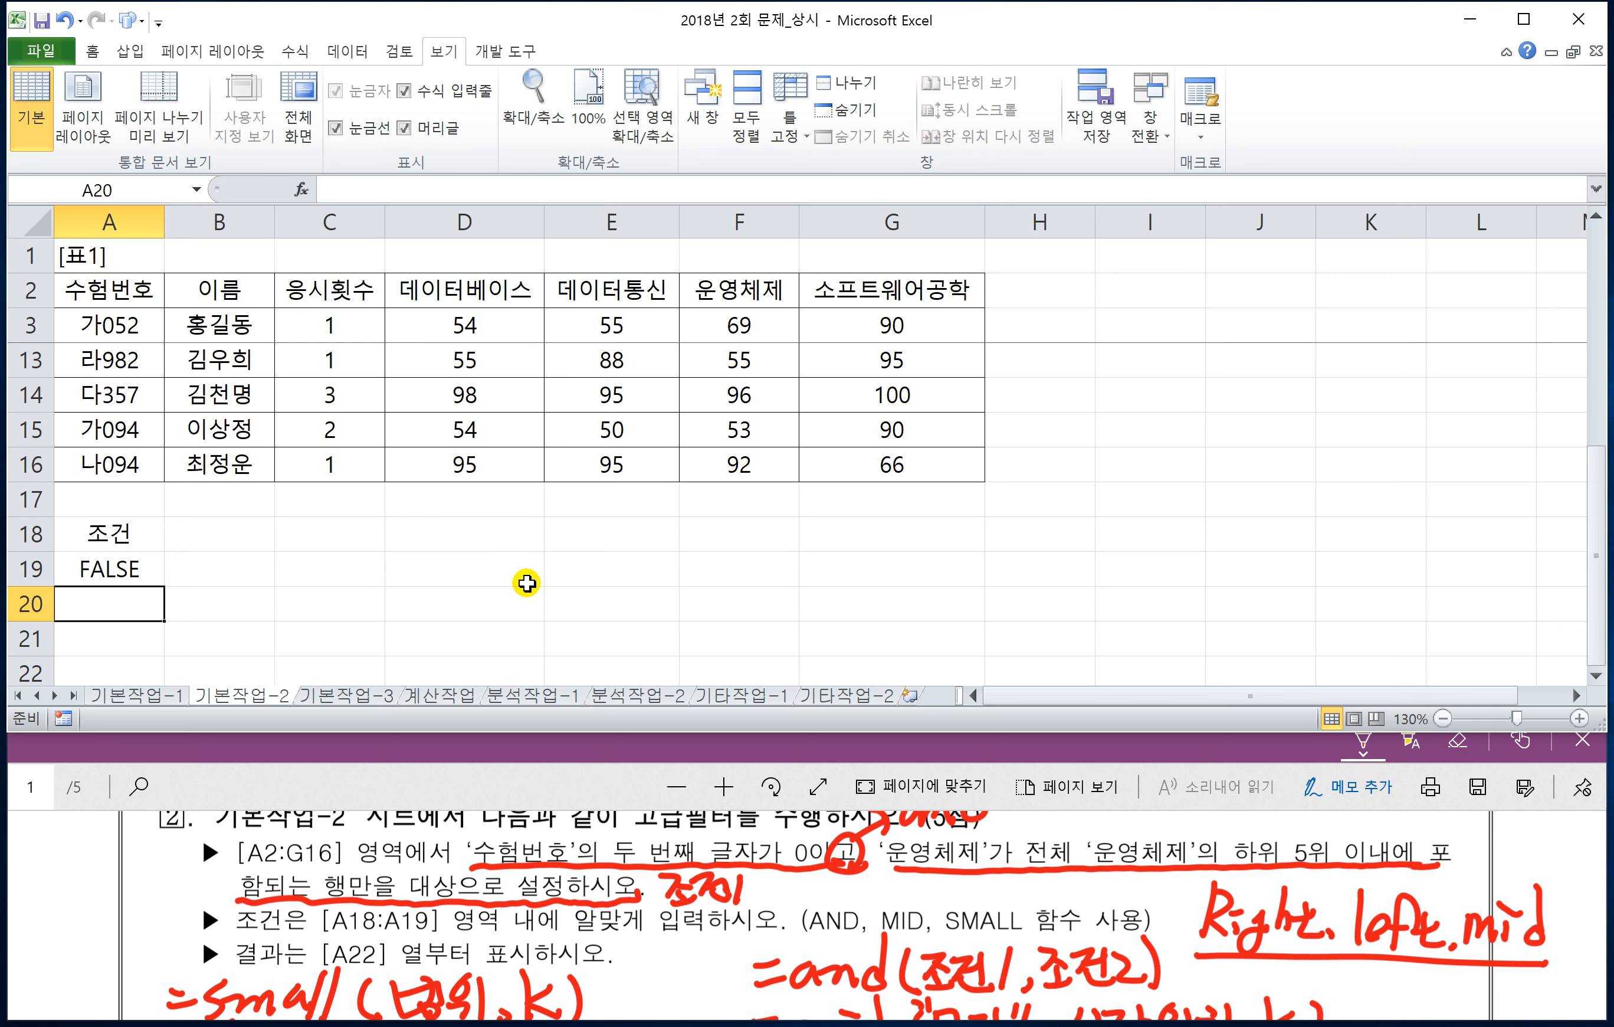
left_click(120, 293)
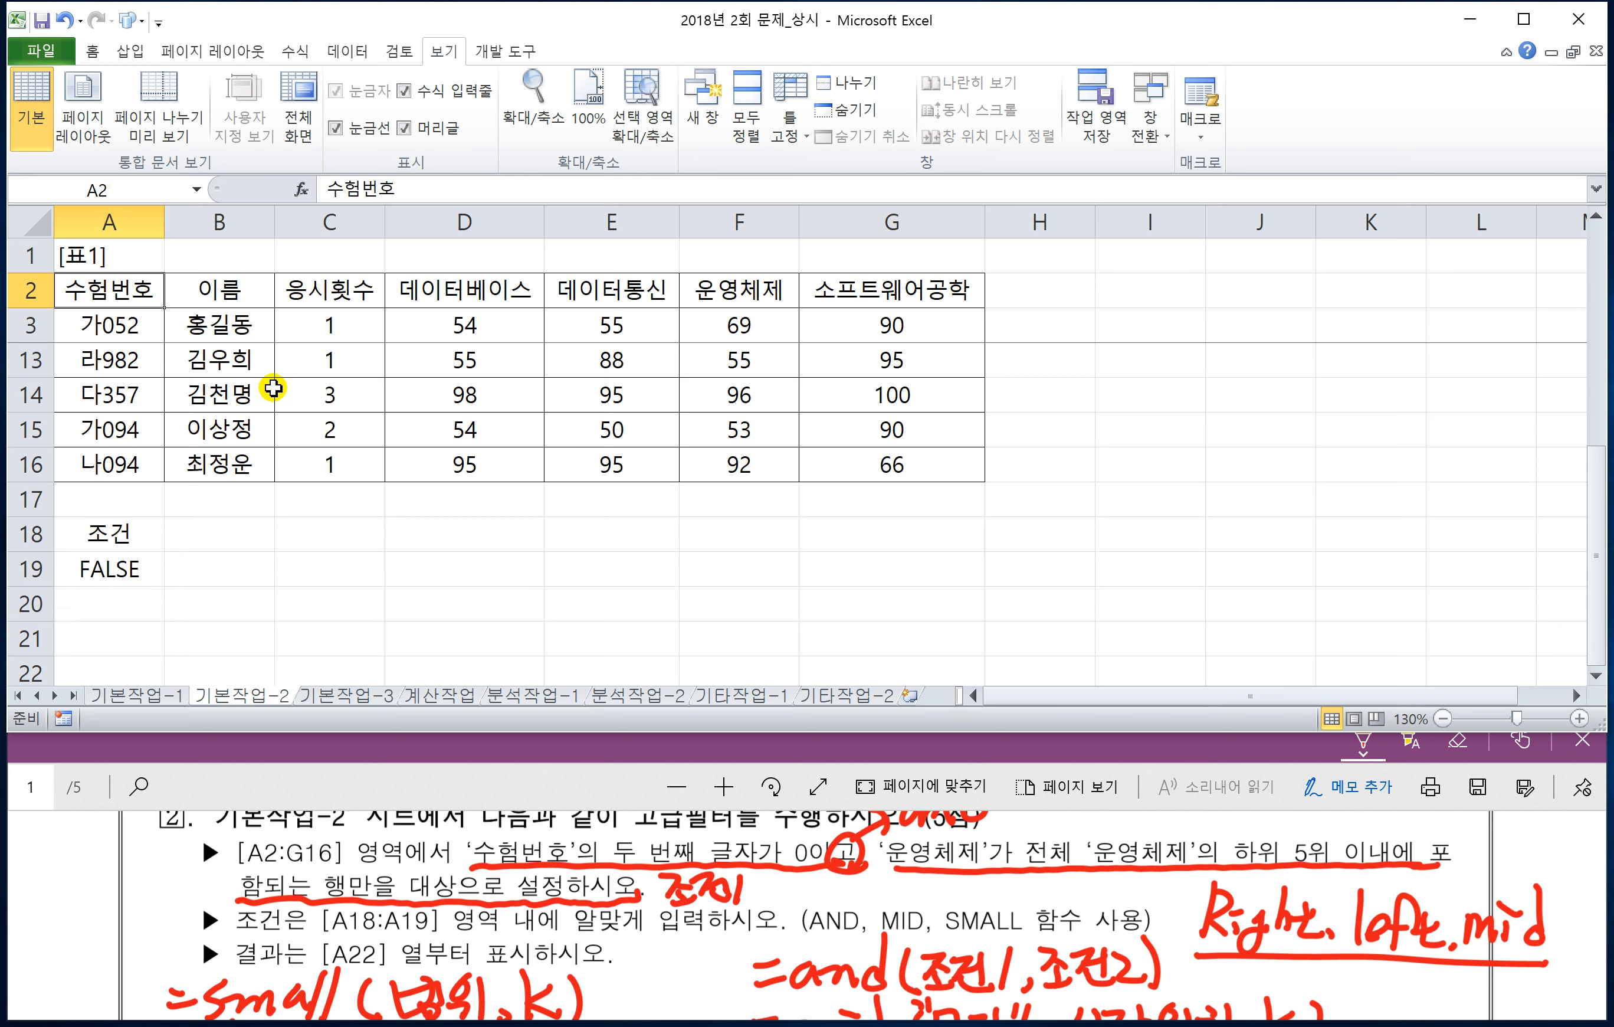
left_click(425, 396)
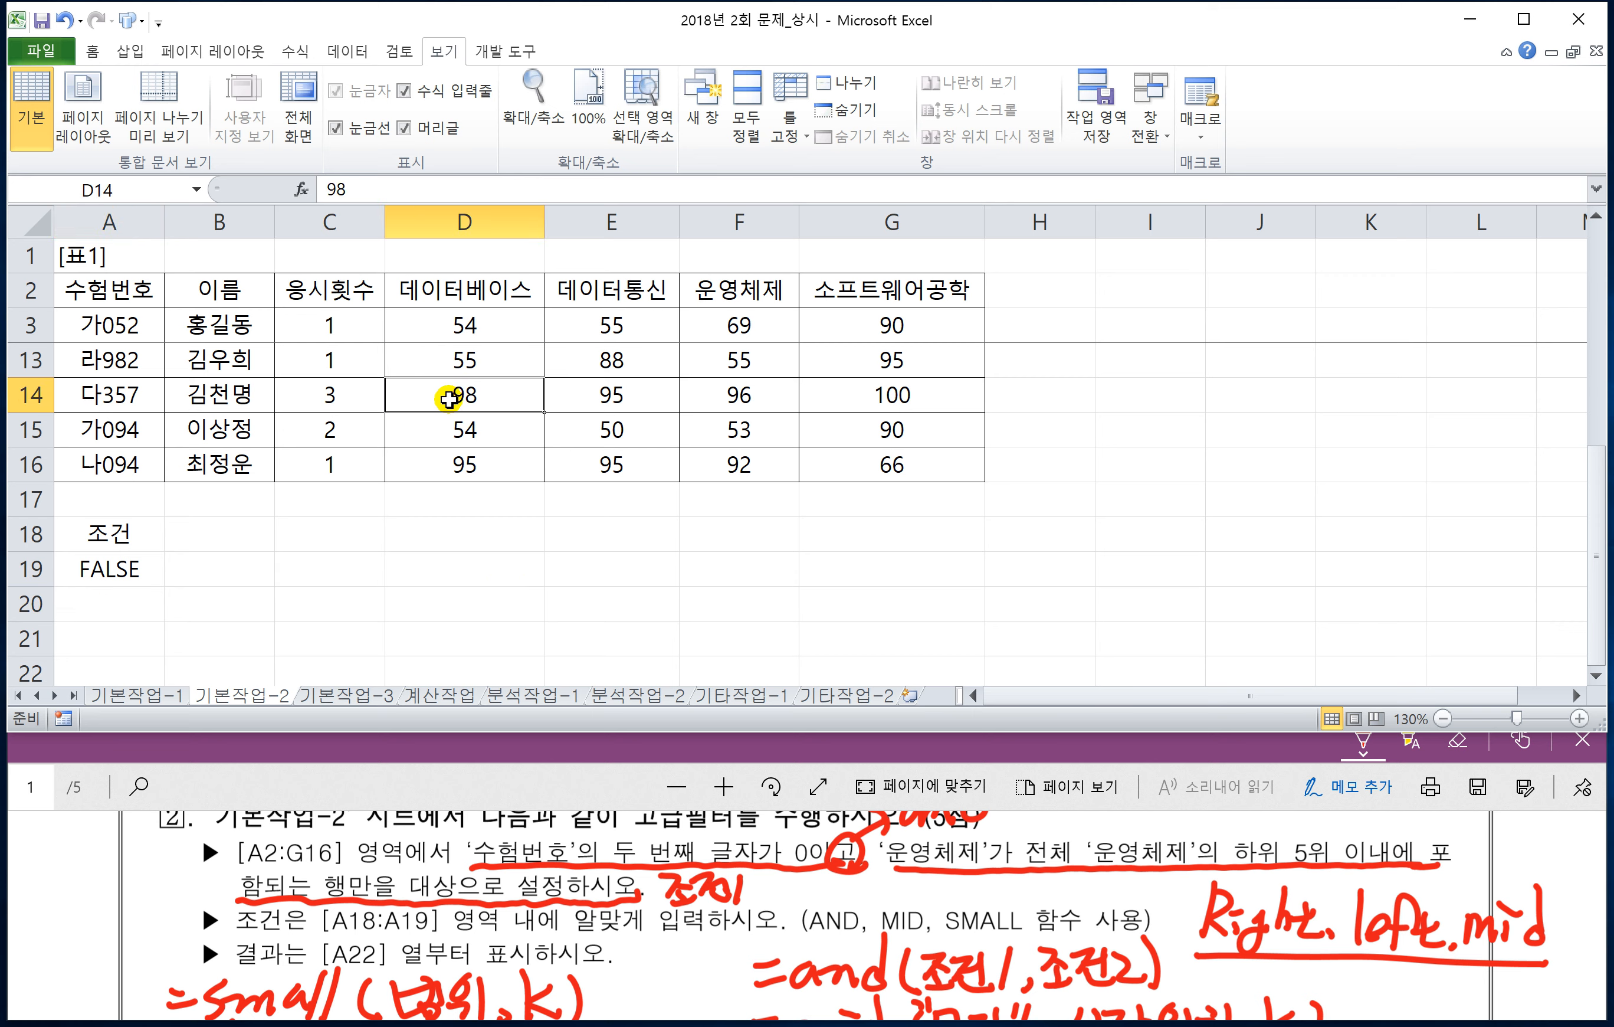
left_click(109, 283)
left_click(110, 283)
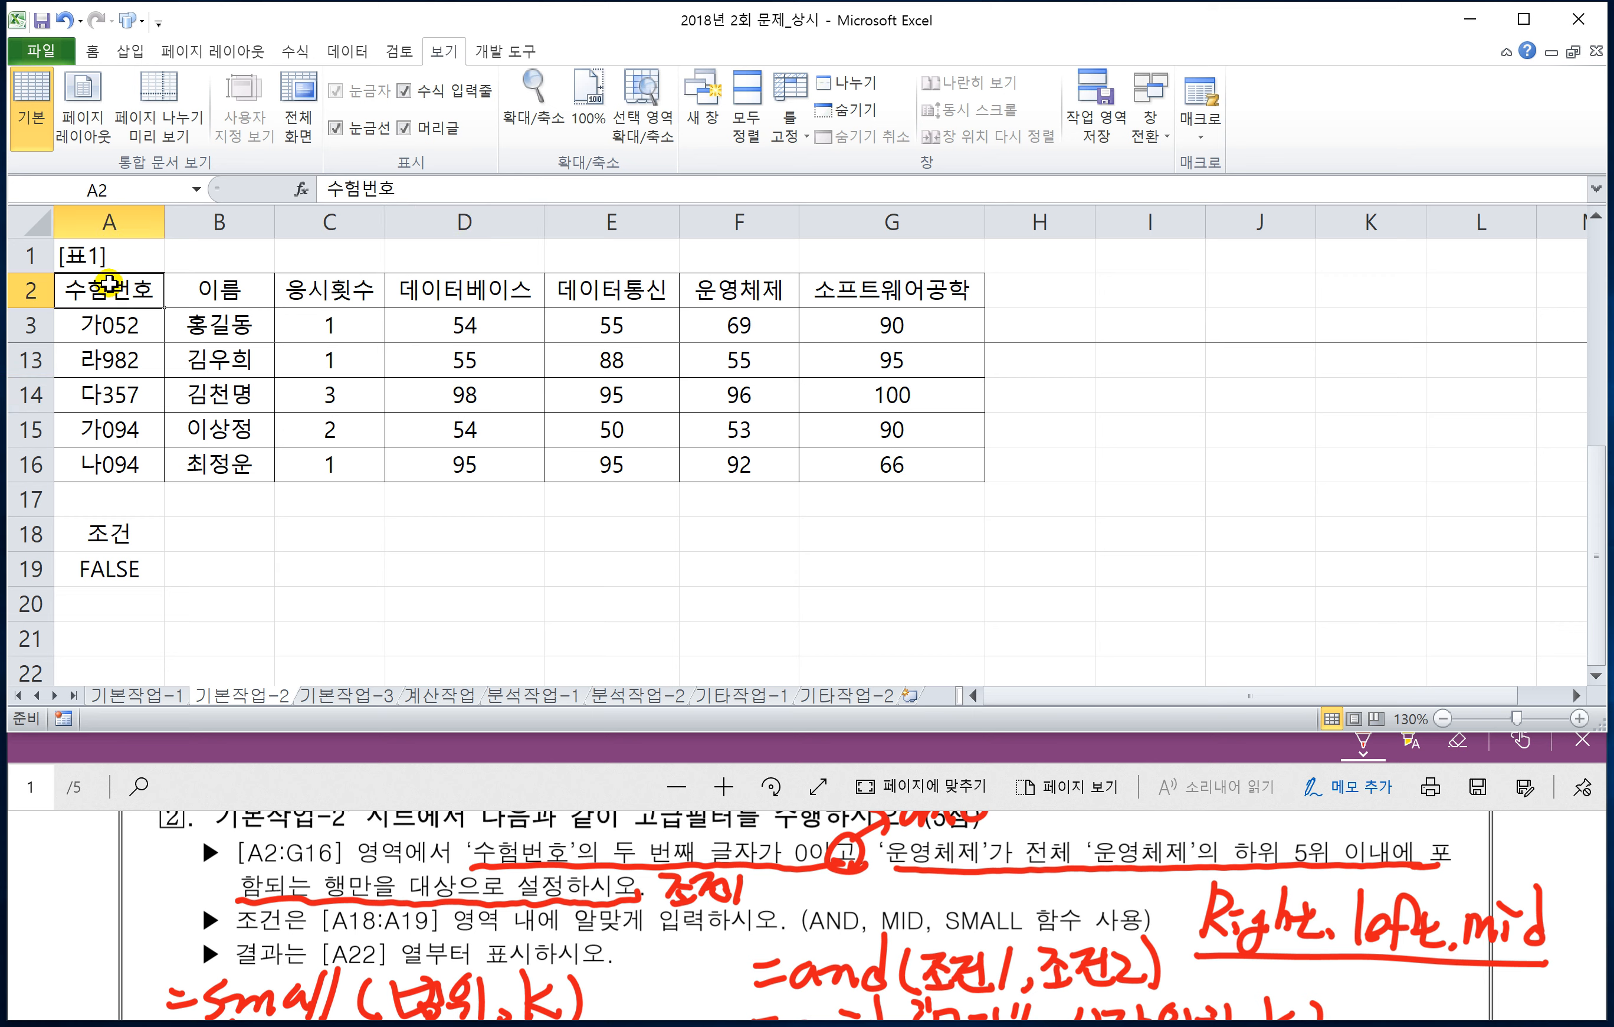
left_click(420, 383)
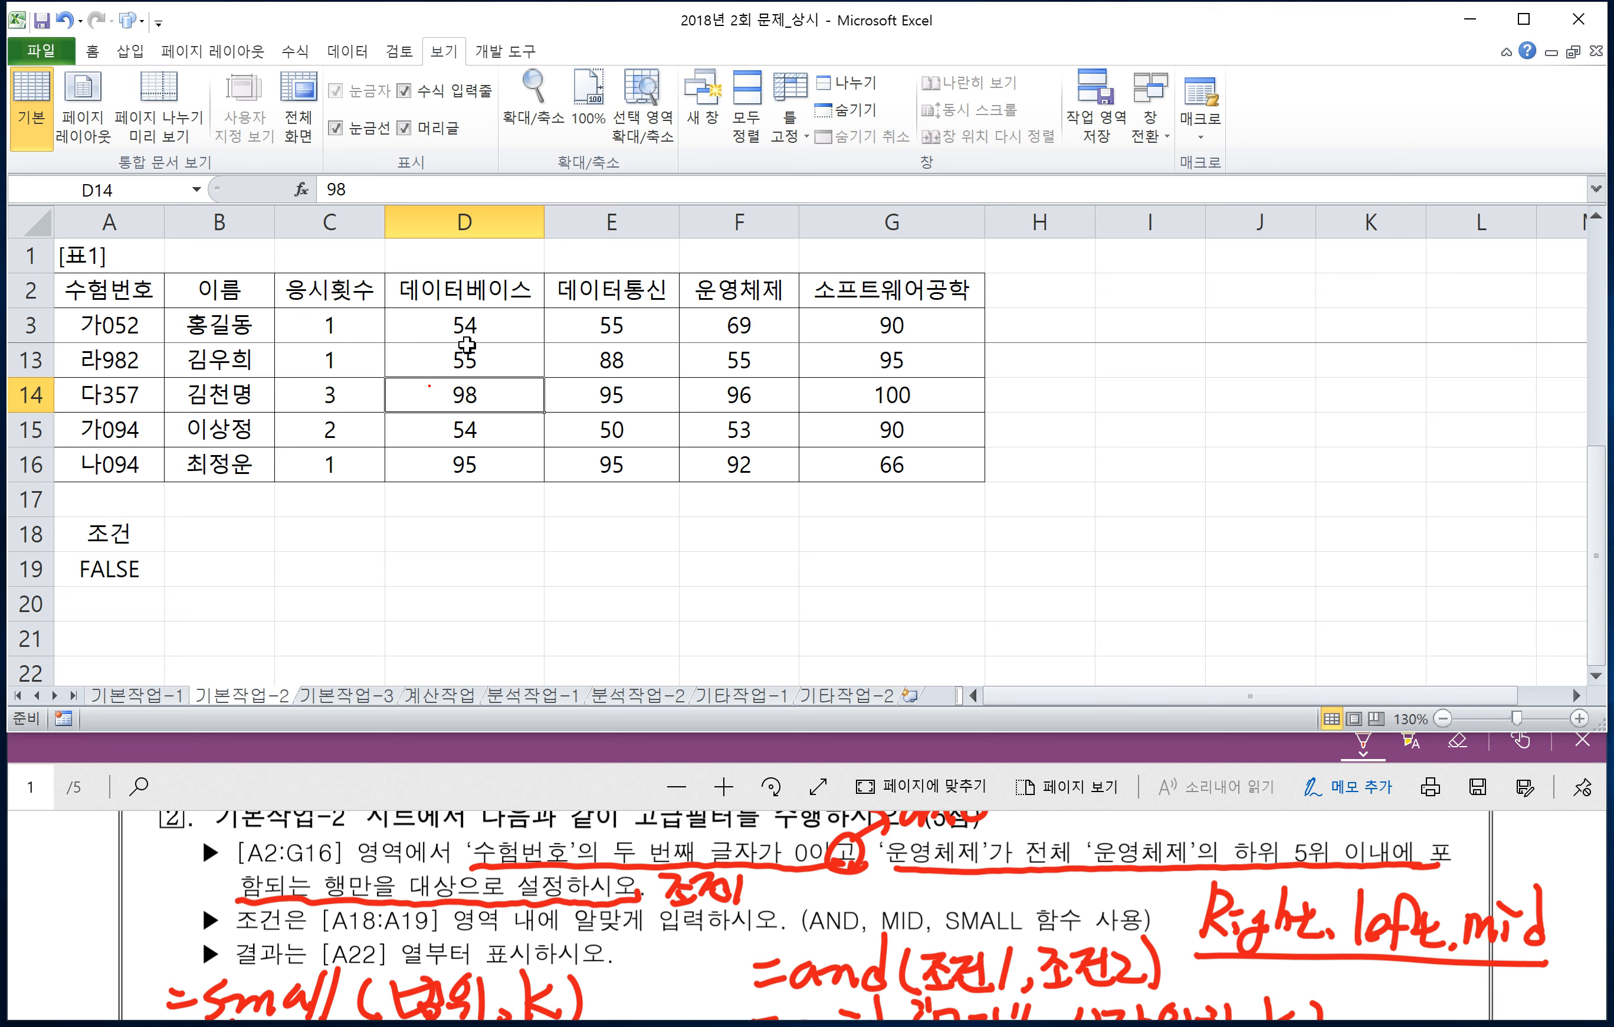
left_click(495, 421)
left_click(648, 388)
left_click(563, 353)
left_click(515, 391)
left_click(472, 358)
left_click(464, 389)
left_click(476, 360)
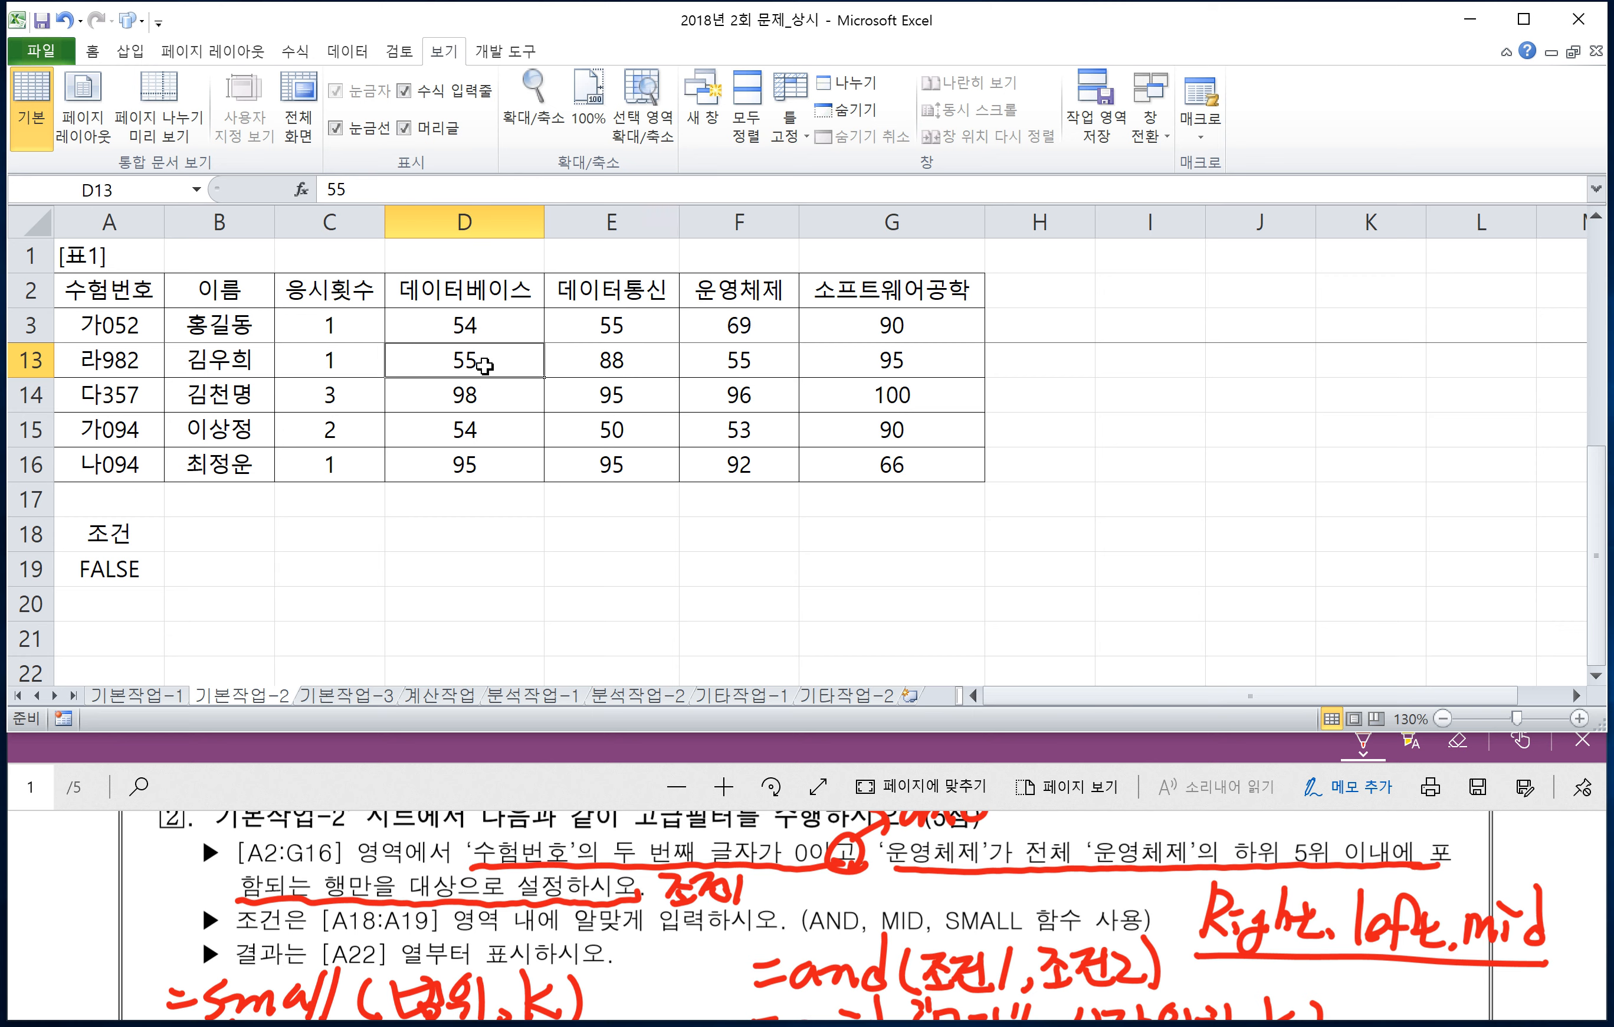
- Open the Advanced Filter from cell D14 of the table, and draw a red box around [A2:G16] in the exam instructions
left_click(462, 389)
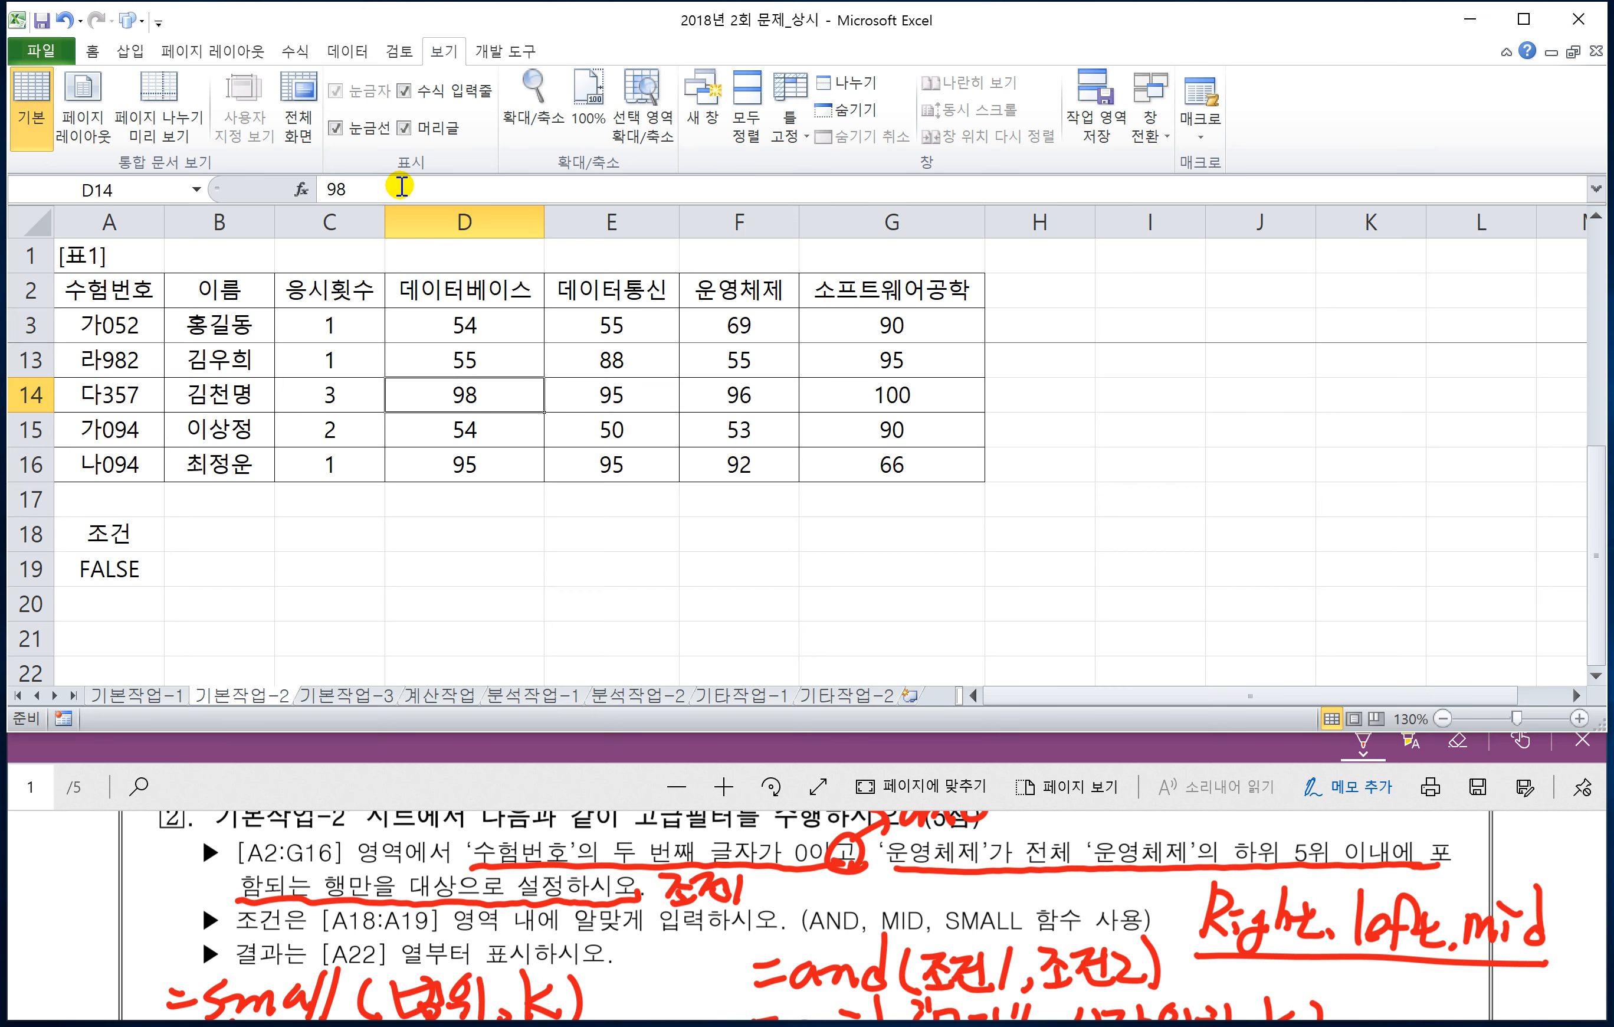
left_click(350, 56)
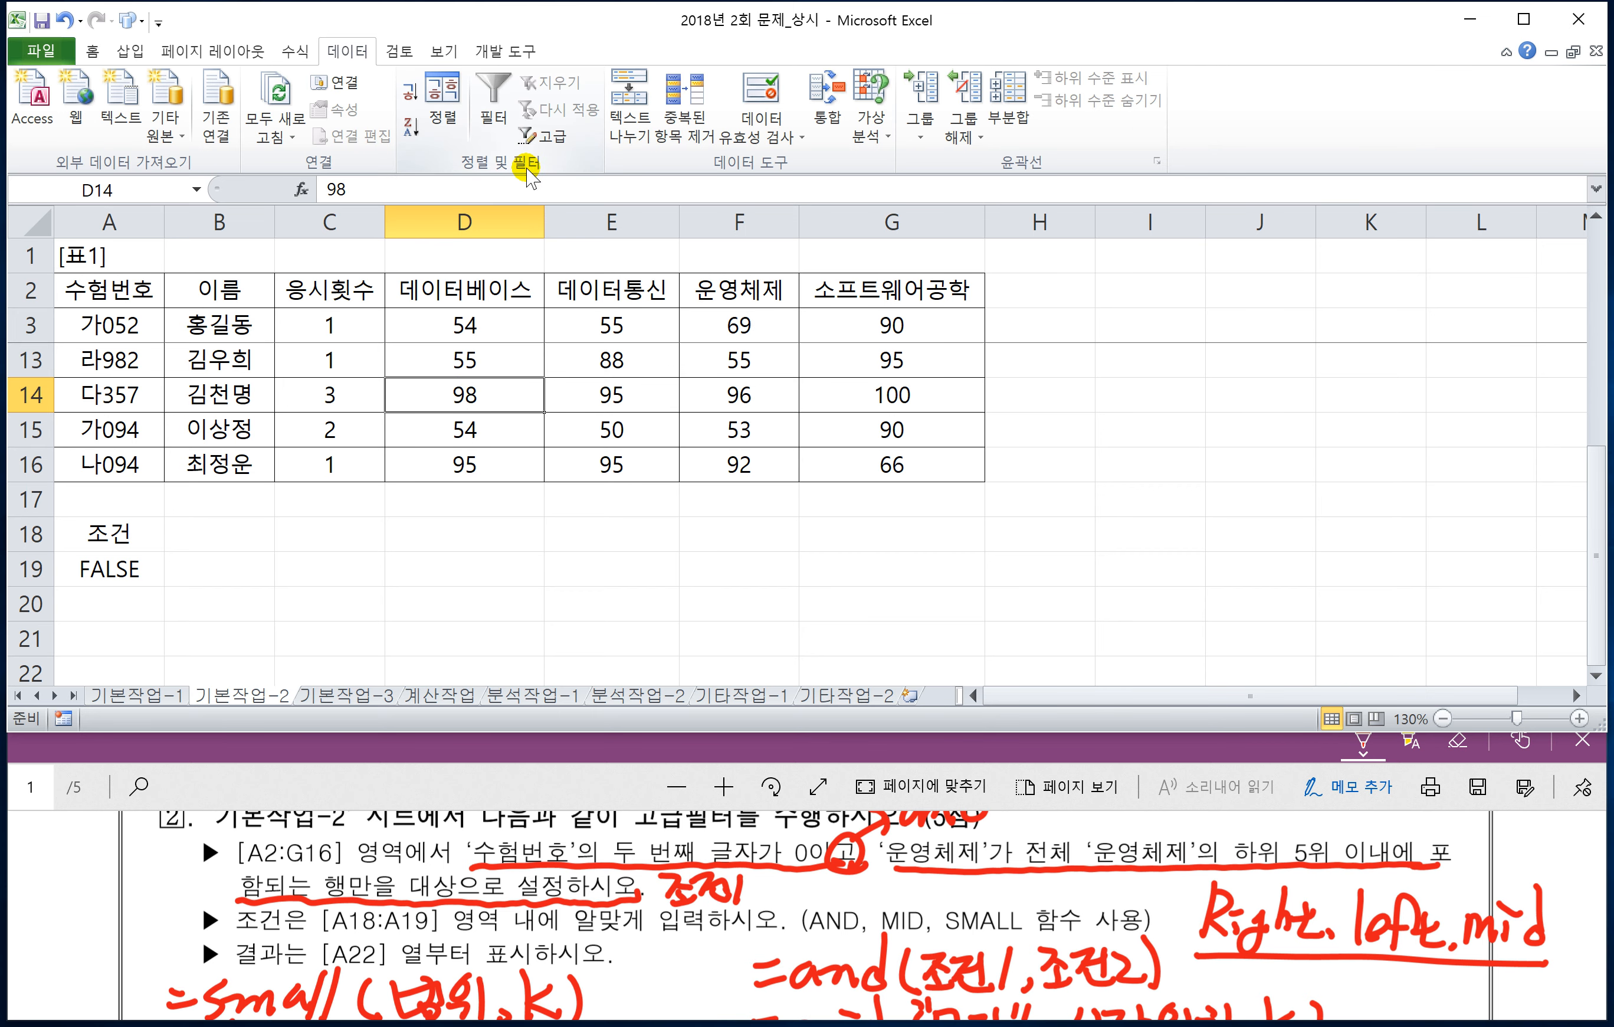
left_click(554, 136)
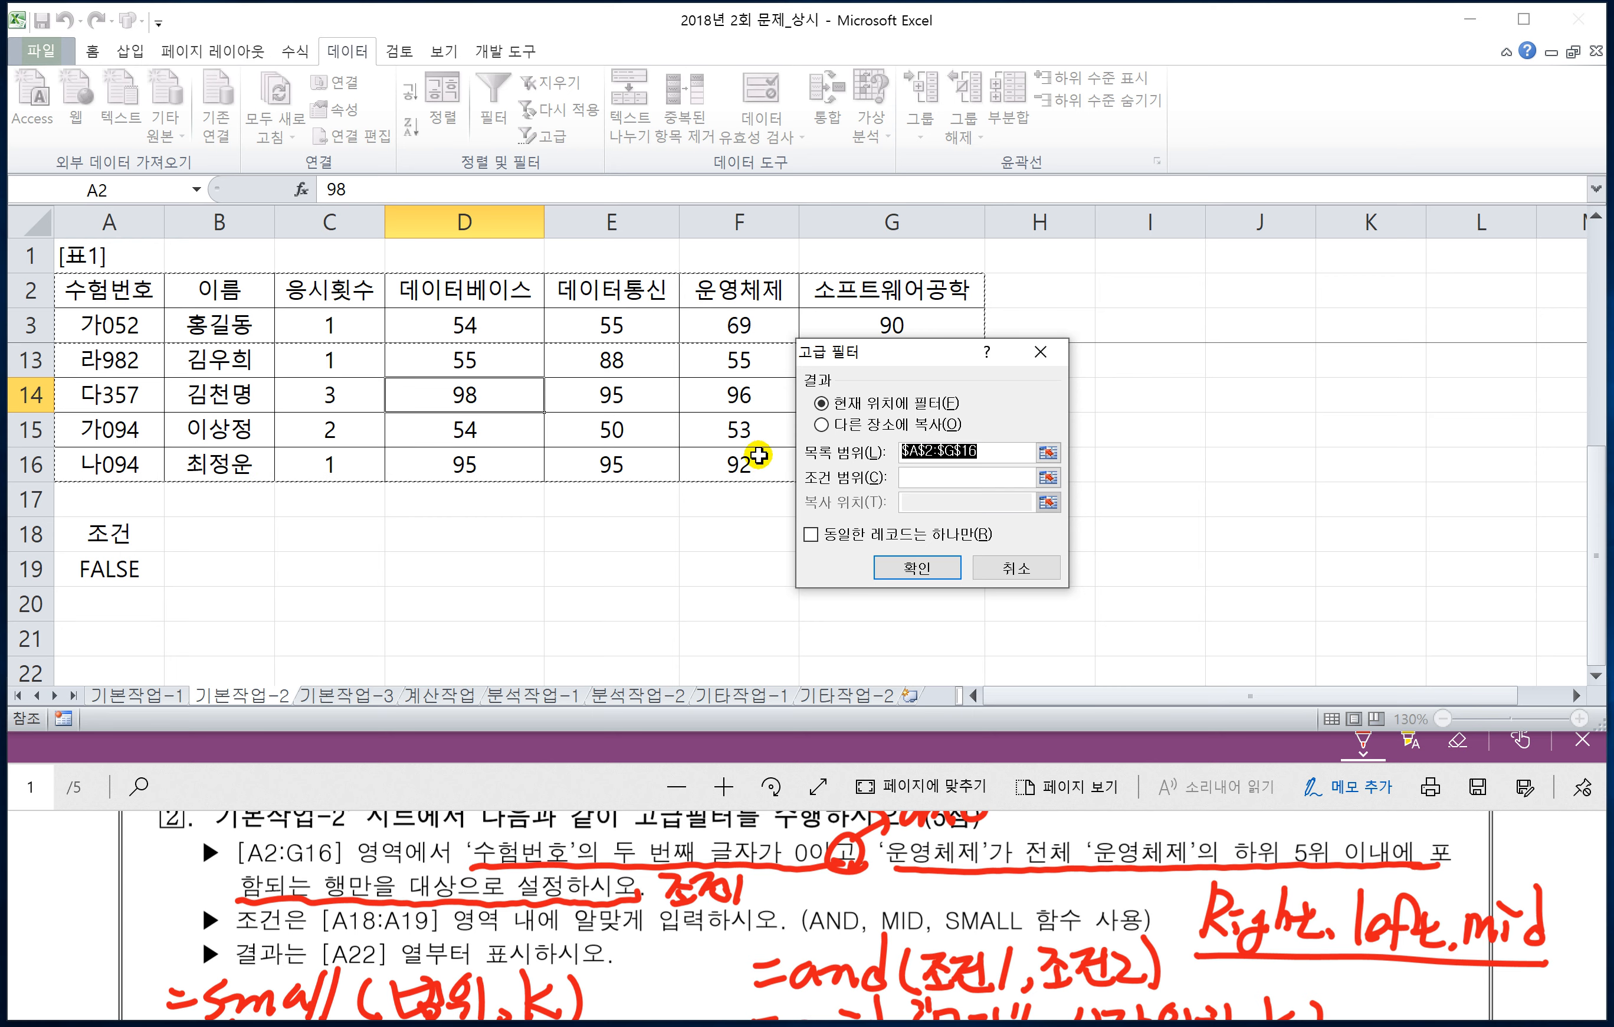
left_click_drag(895, 353, 1081, 370)
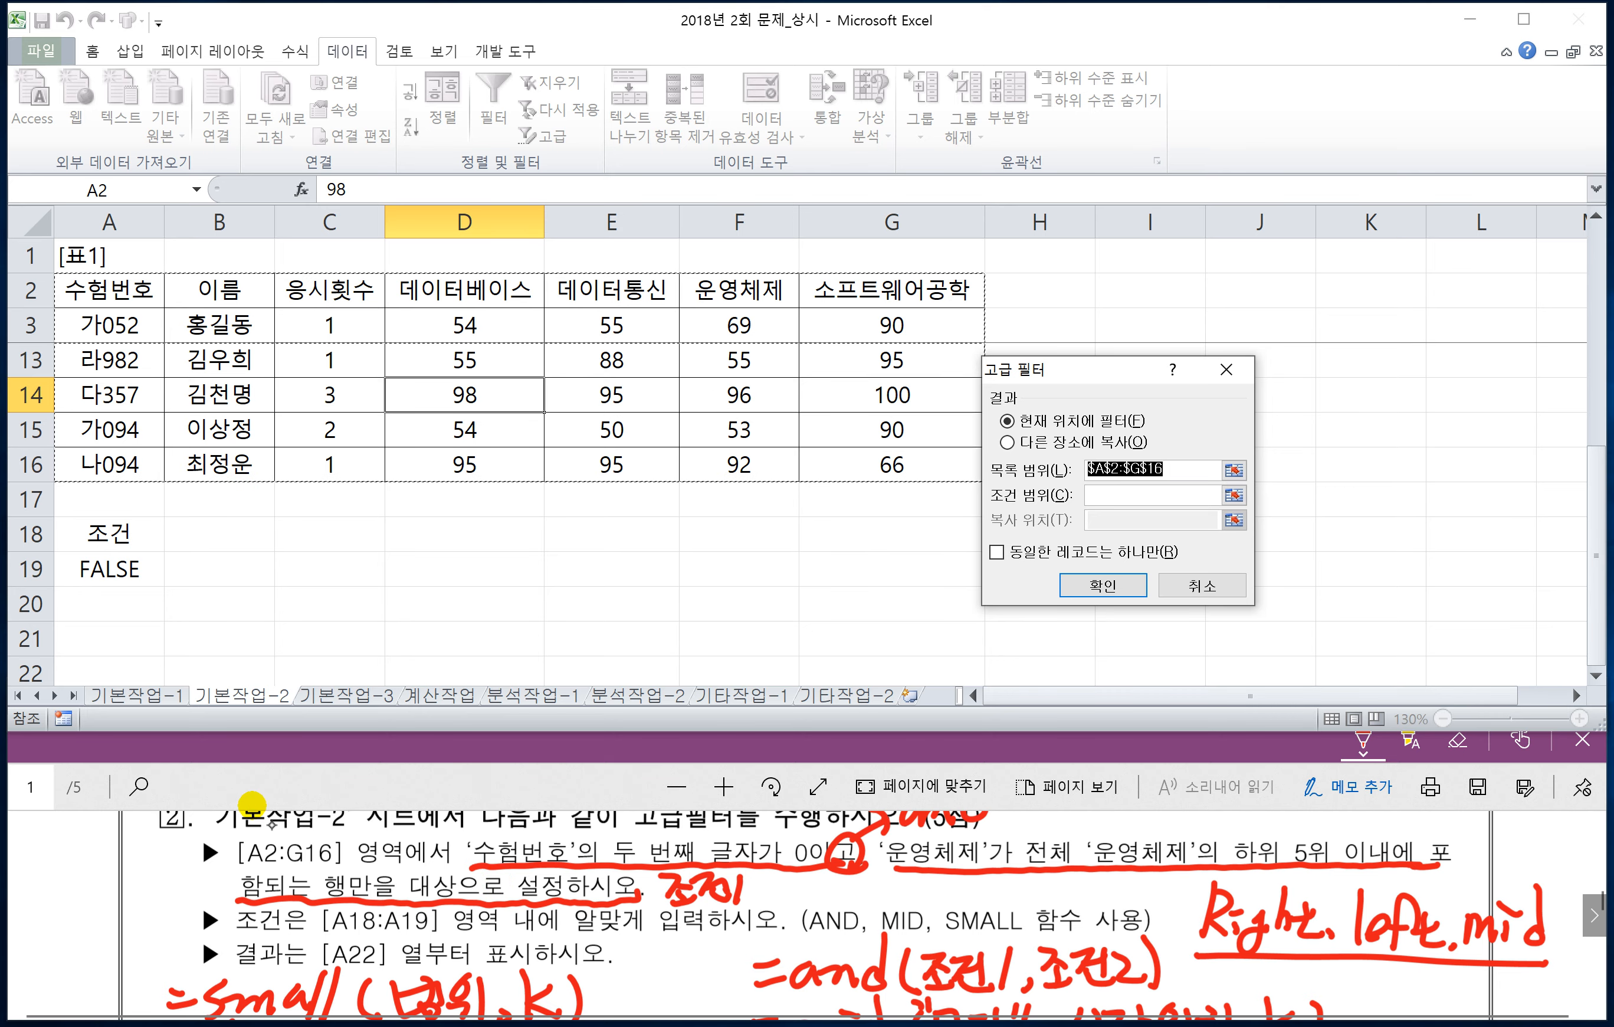
mouse_move(232, 840)
left_mouse_down()
mouse_move(252, 873)
mouse_move(343, 852)
mouse_move(254, 843)
left_mouse_up()
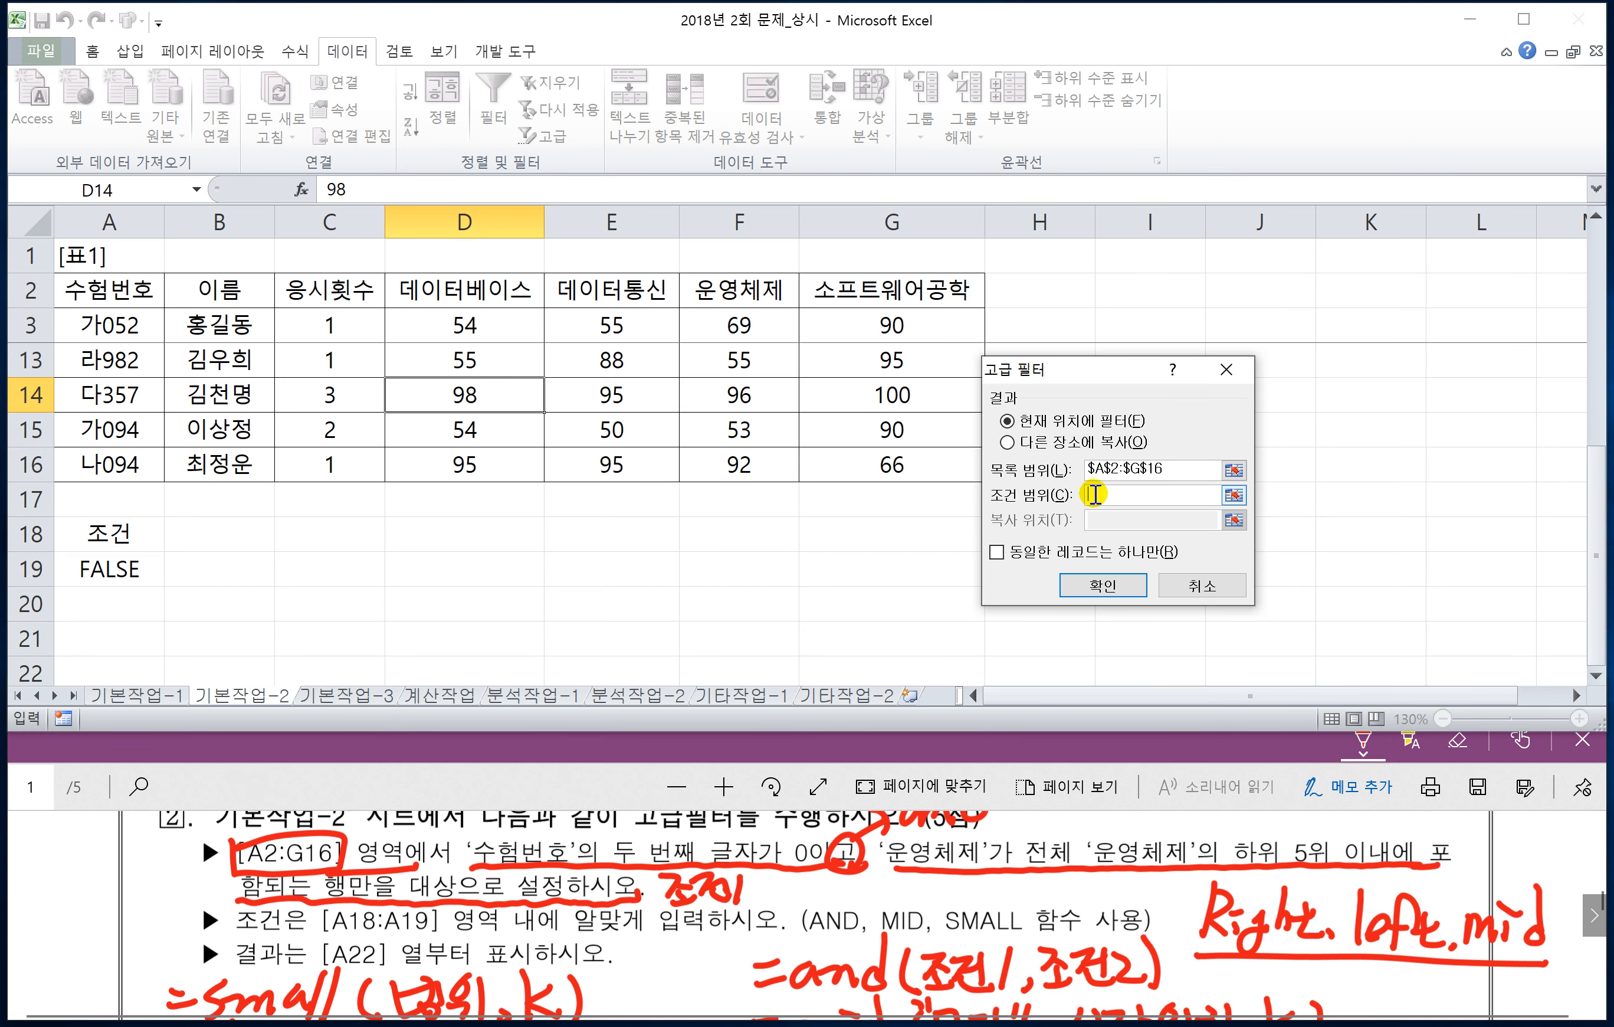
- Run the advanced filter with criteria range A18:A19, copying the results to another location starting at A22
left_click(119, 542)
left_click_drag(118, 542, 112, 567)
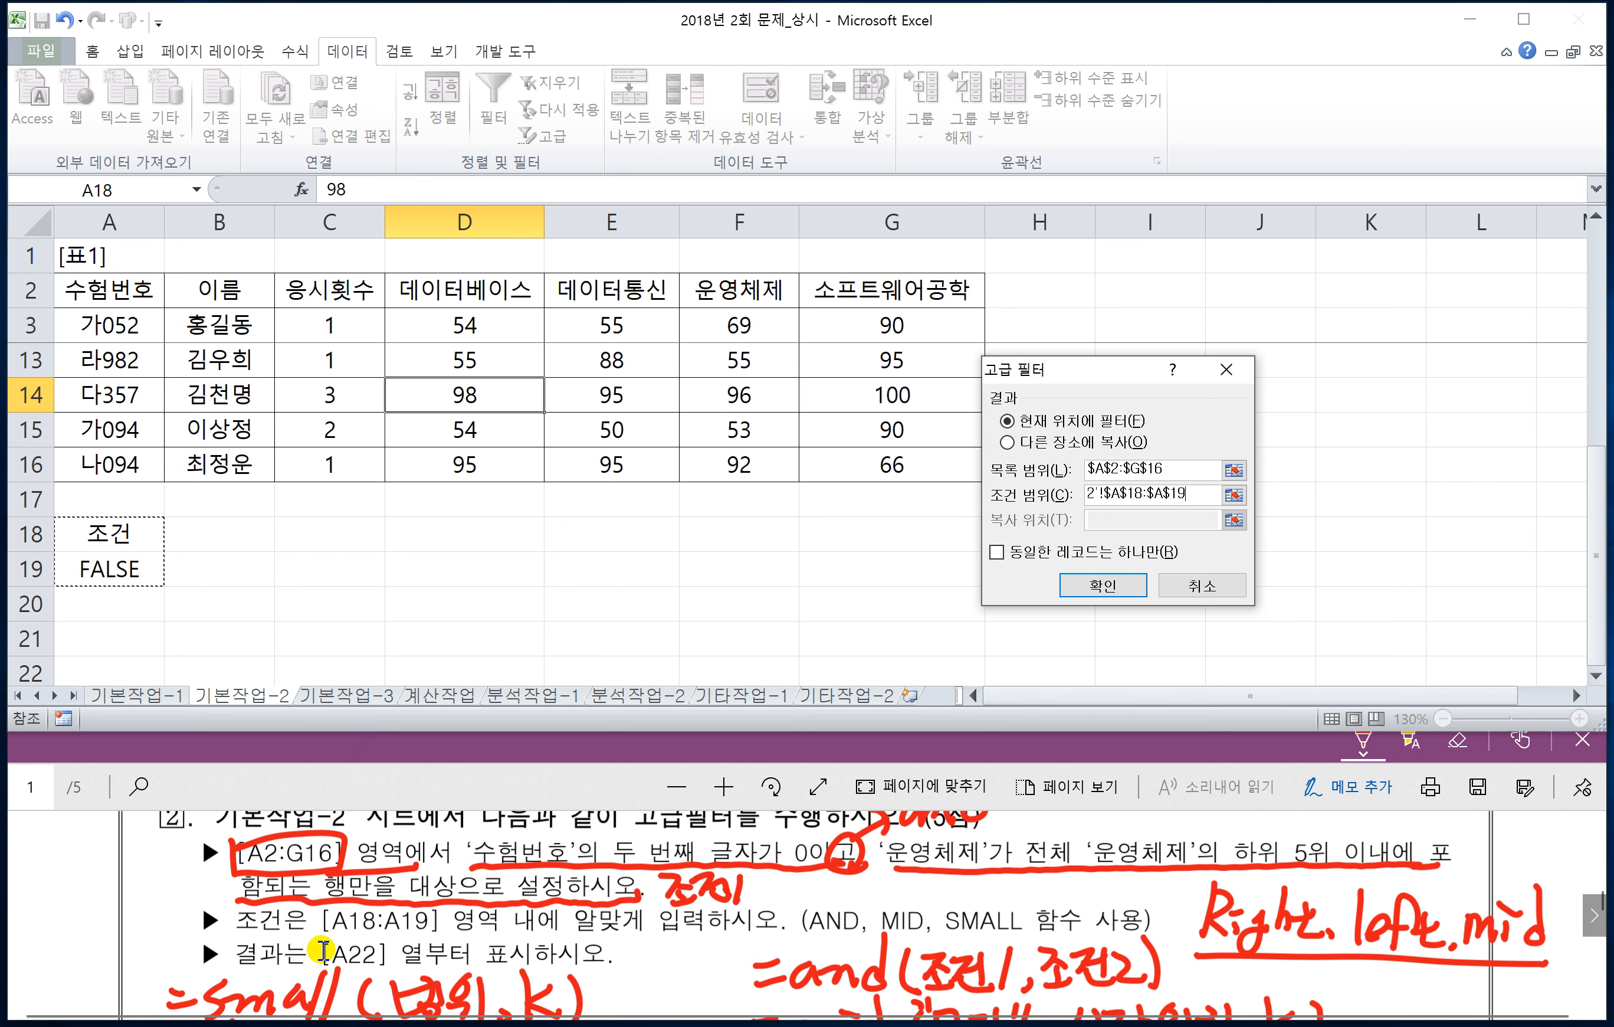
left_click(1009, 443)
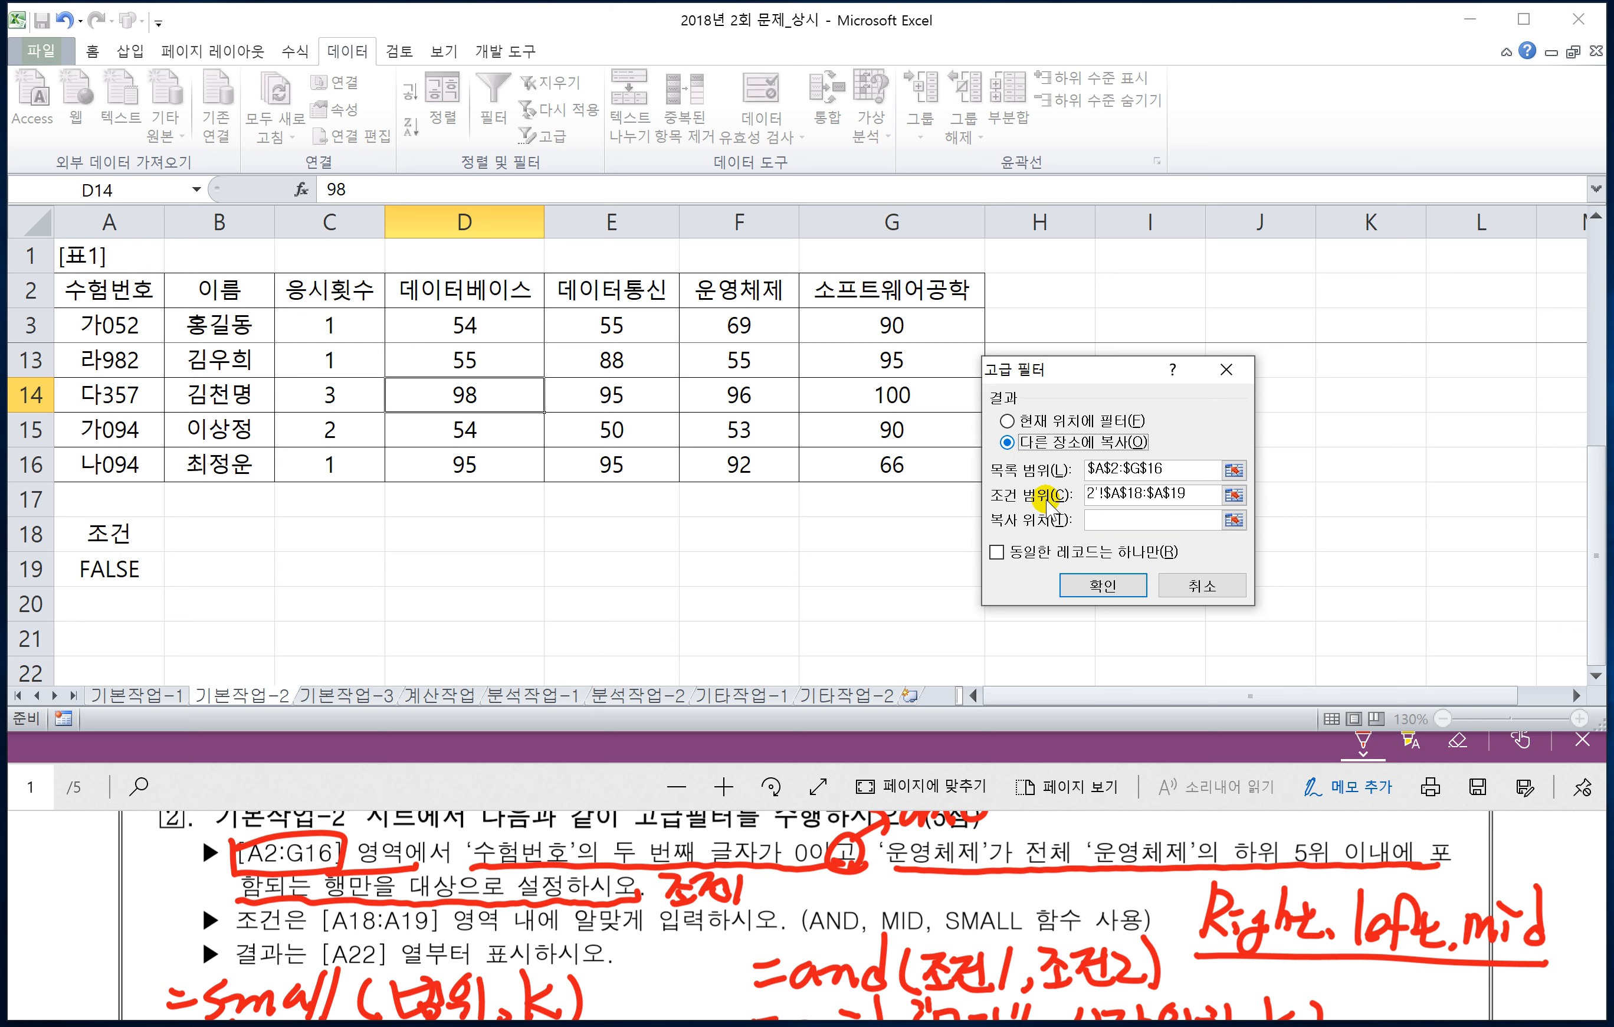
left_click(1101, 524)
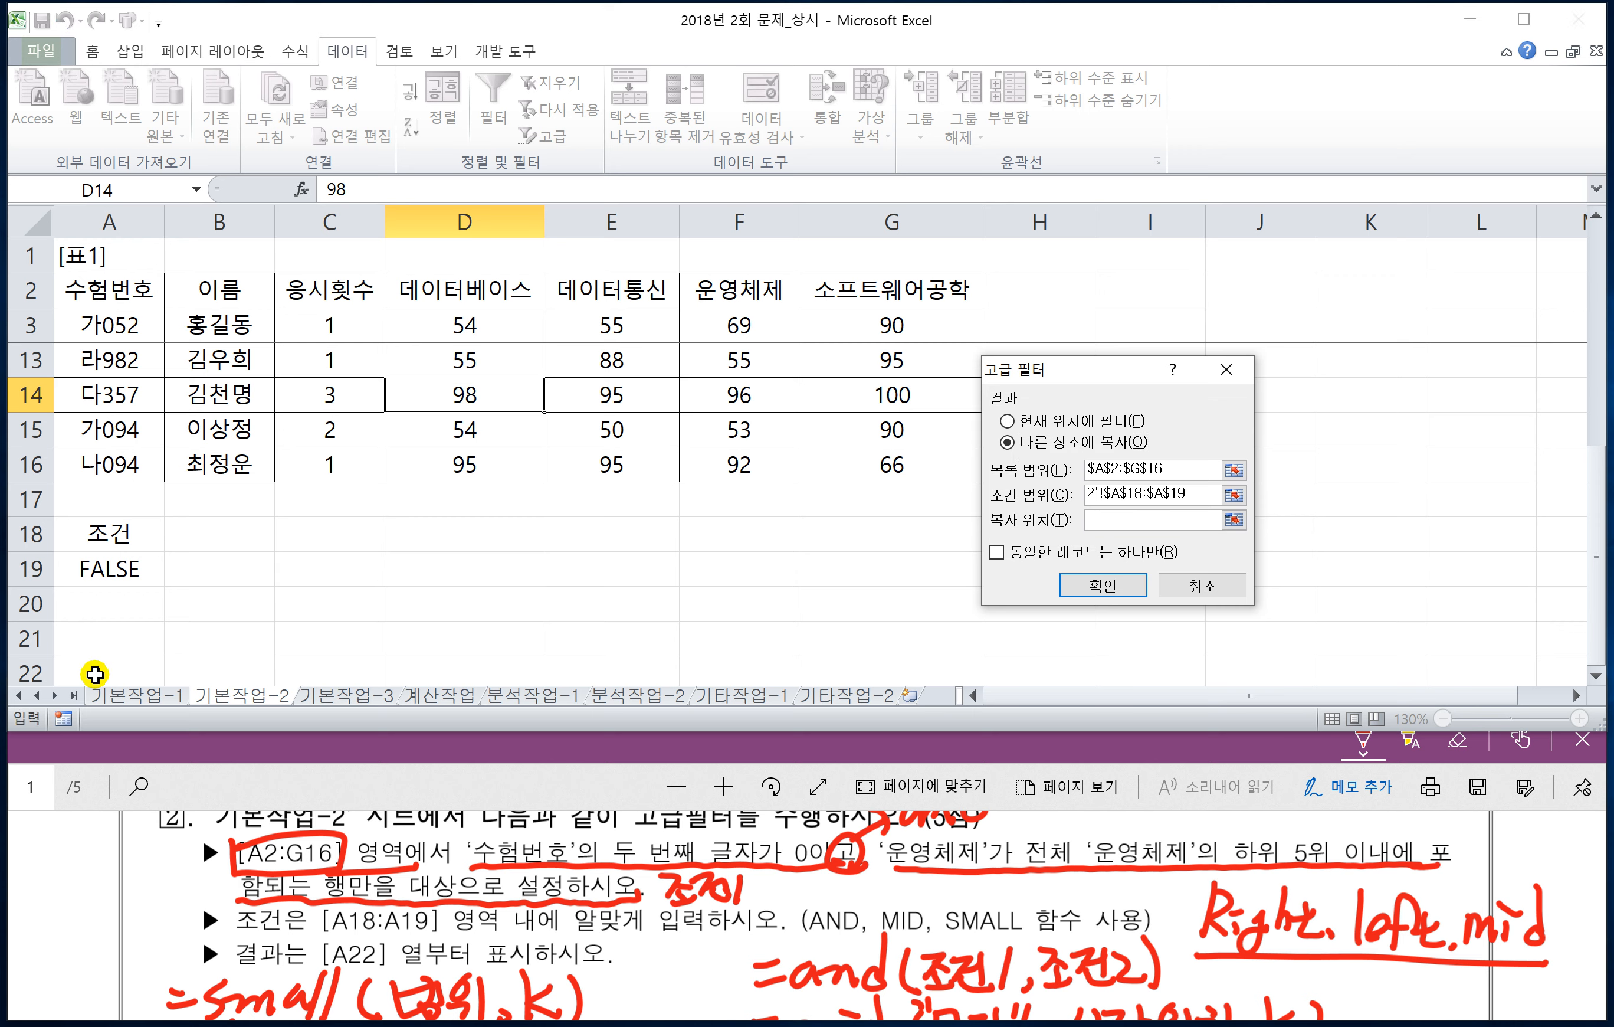
left_click(95, 673)
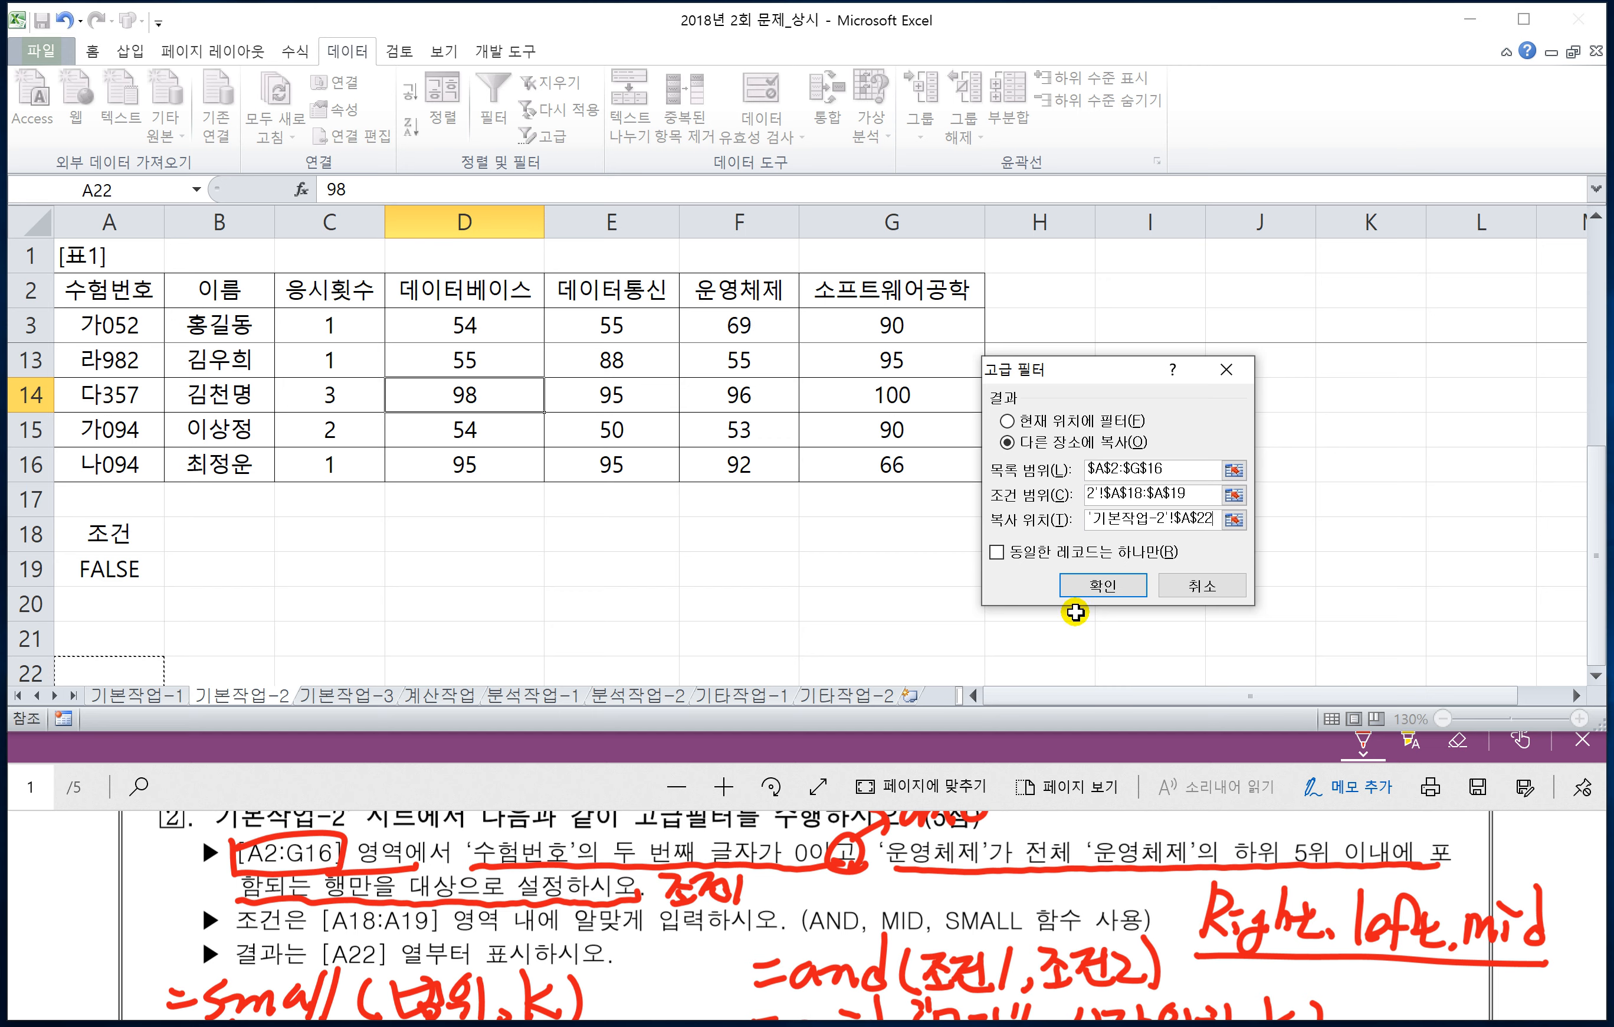
left_click(1092, 587)
scroll(836, 656, "down", 1)
scroll(836, 656, "down", 1)
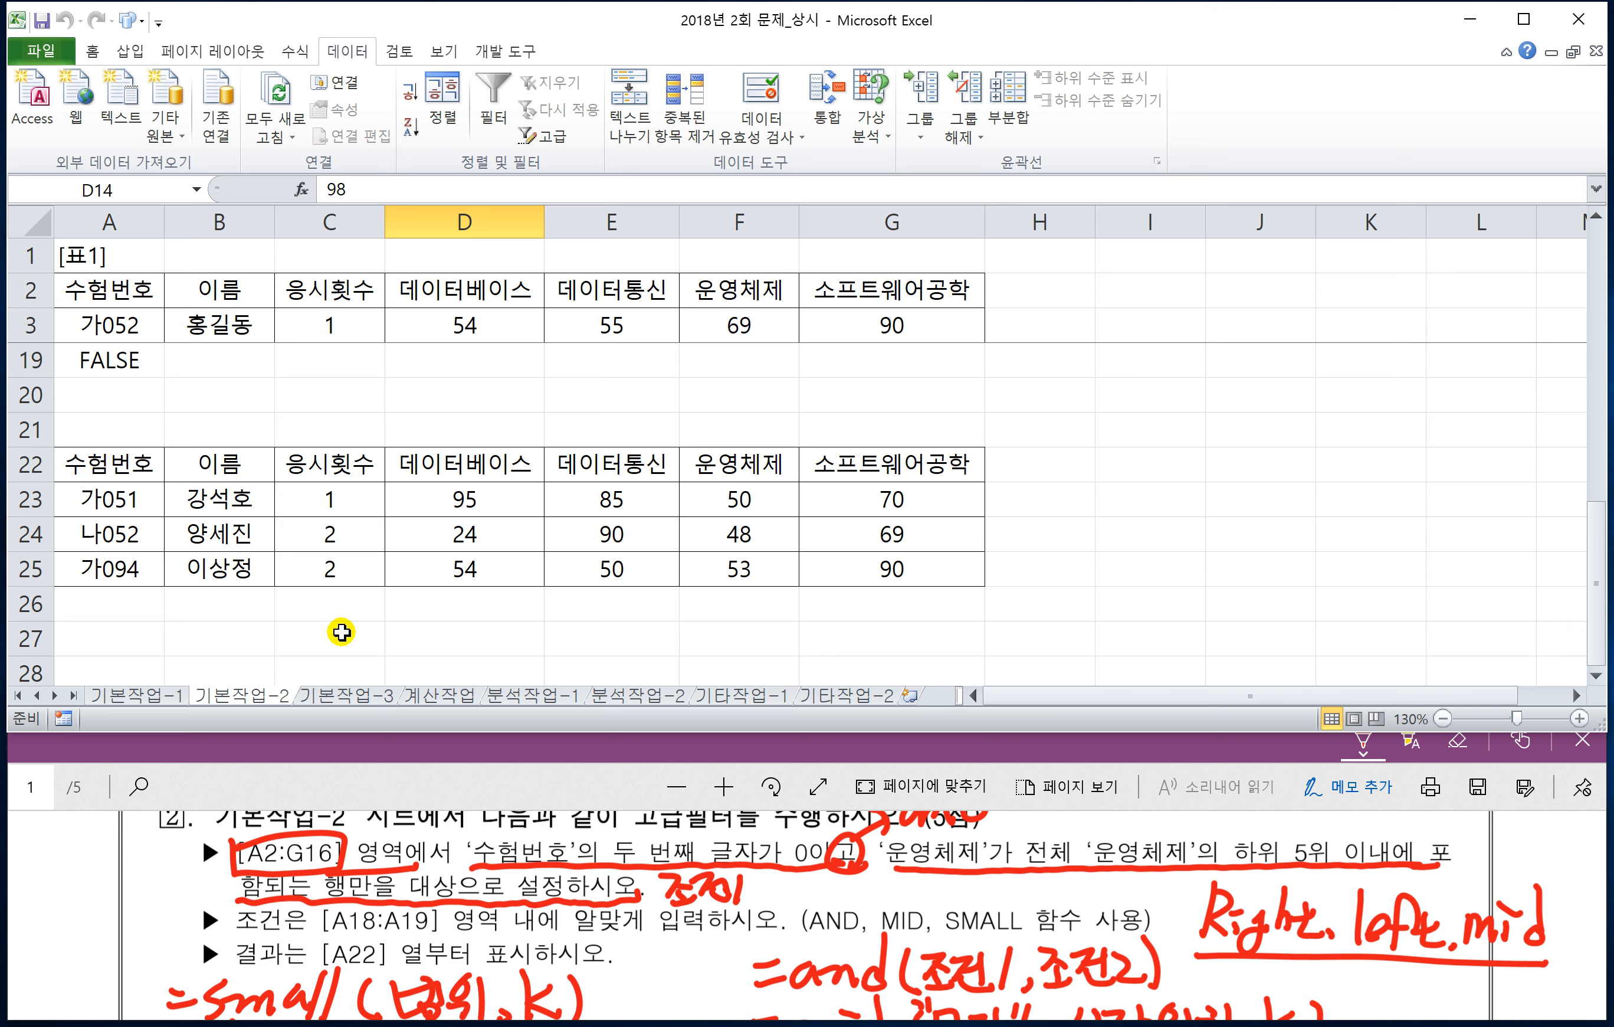
- Draw red boxes around 조건부 서식 and [A3:G16] 영역 in task 3 of the exam PDF
left_click(496, 782)
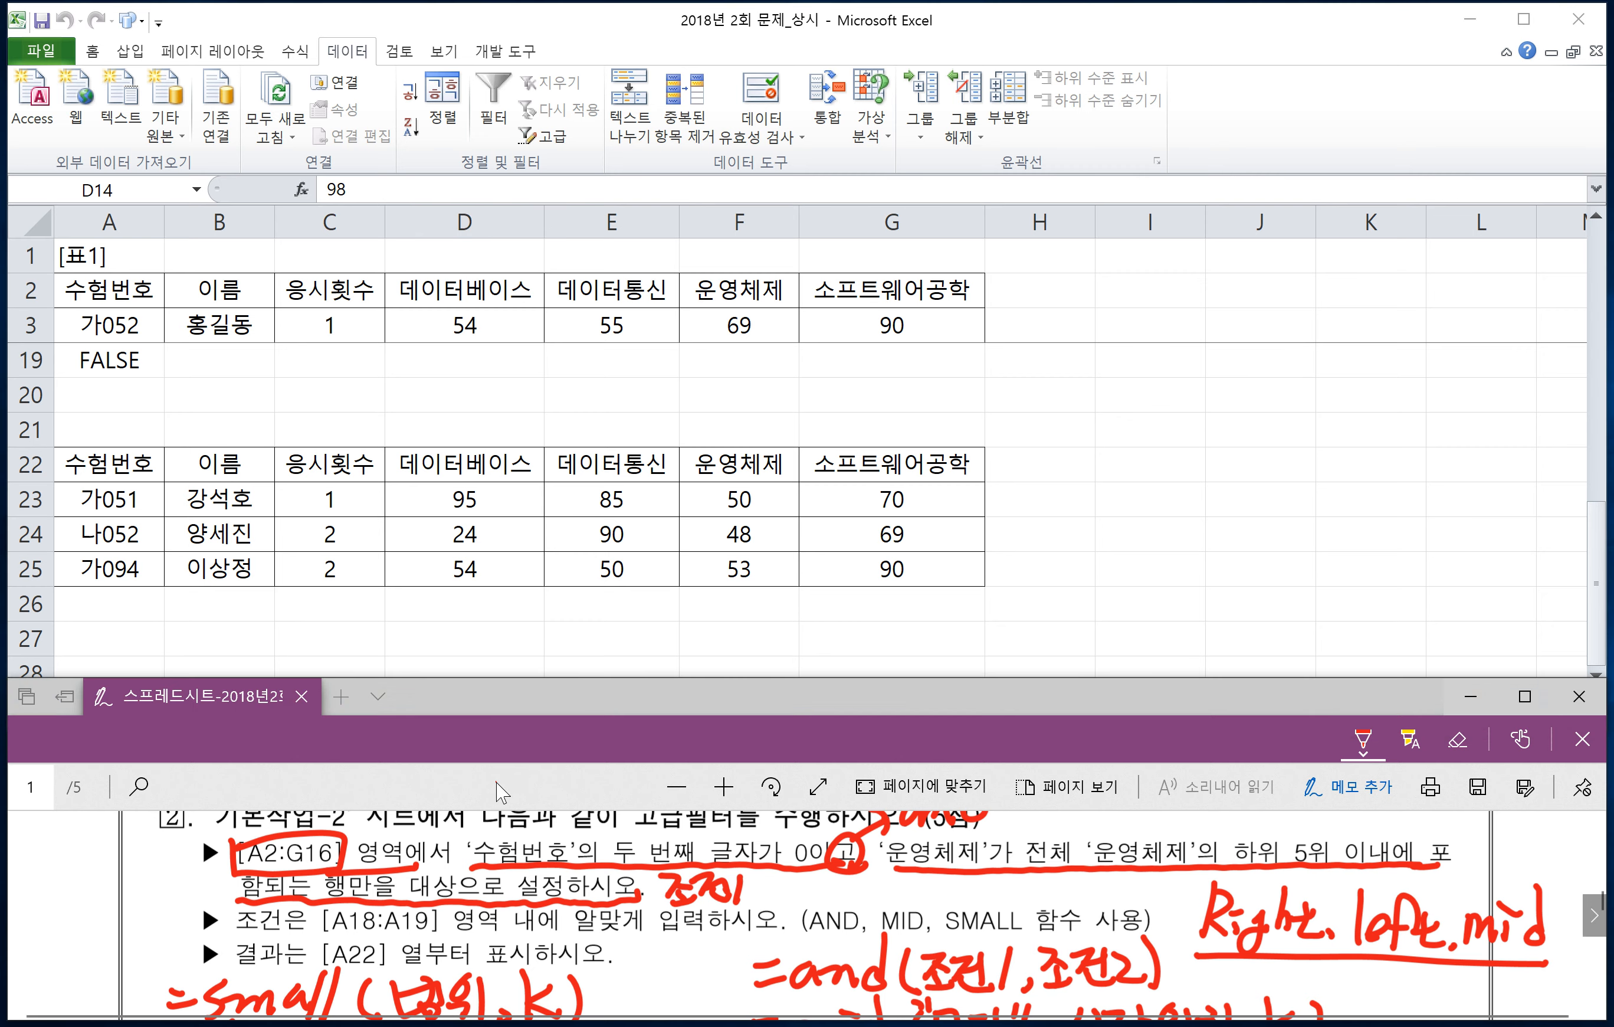
scroll(532, 877, "down", 5)
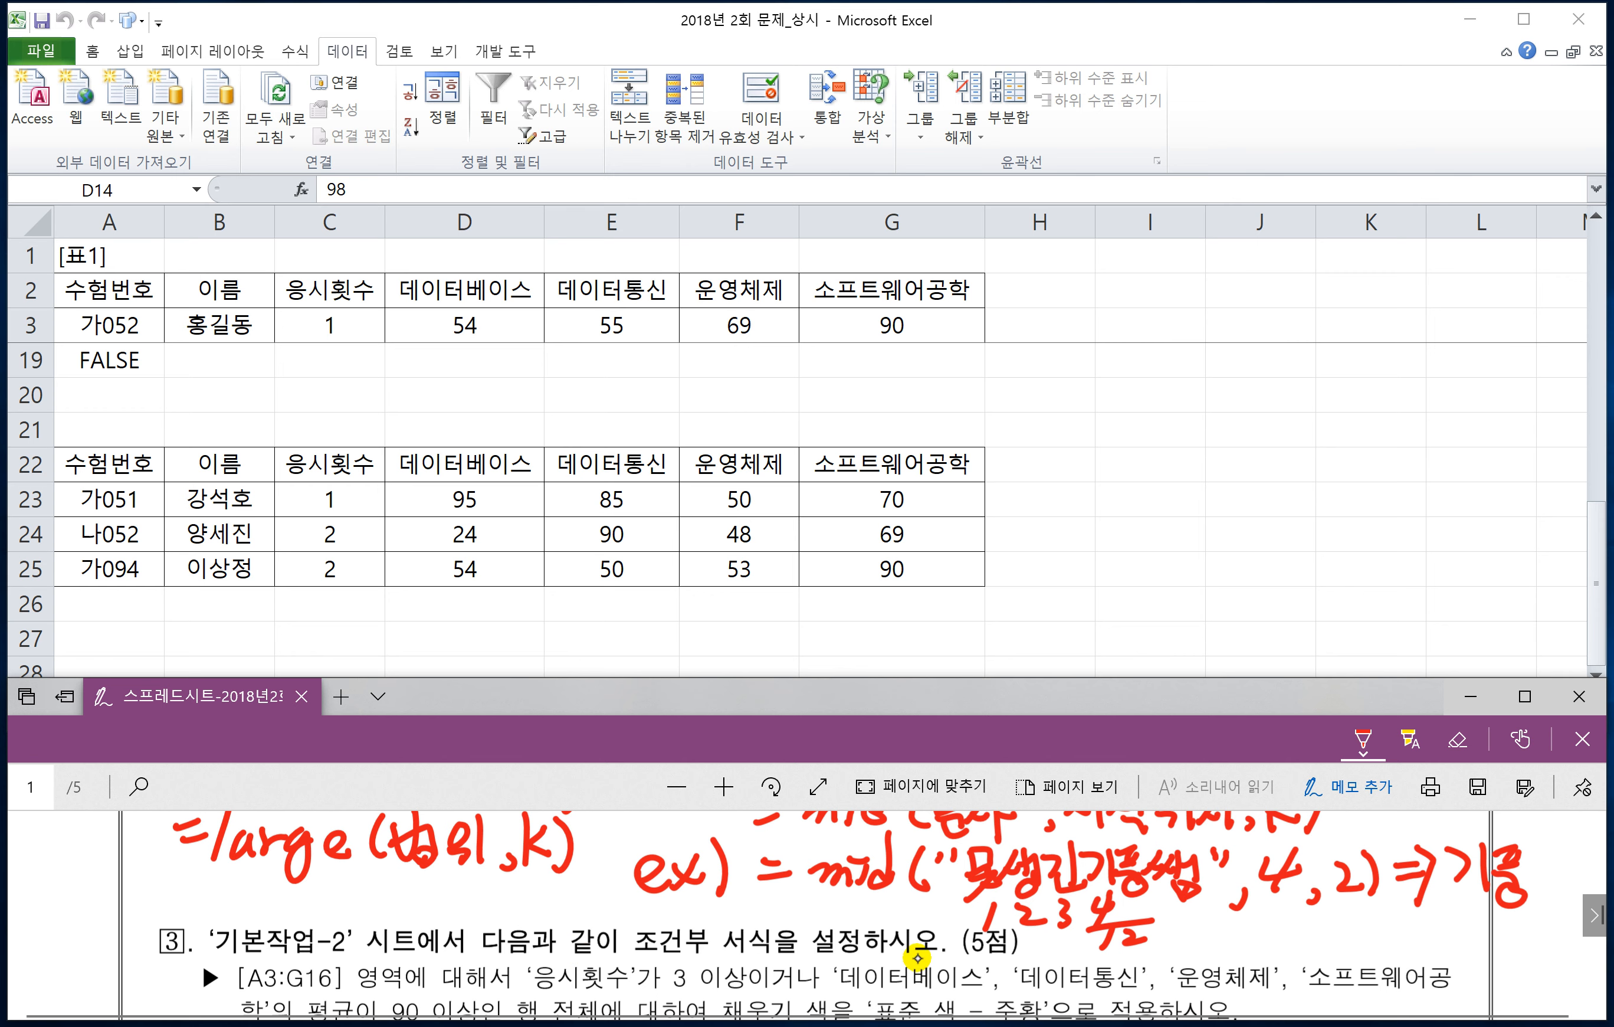
mouse_move(626, 920)
left_mouse_down()
mouse_move(631, 962)
mouse_move(778, 939)
mouse_move(662, 923)
left_mouse_up()
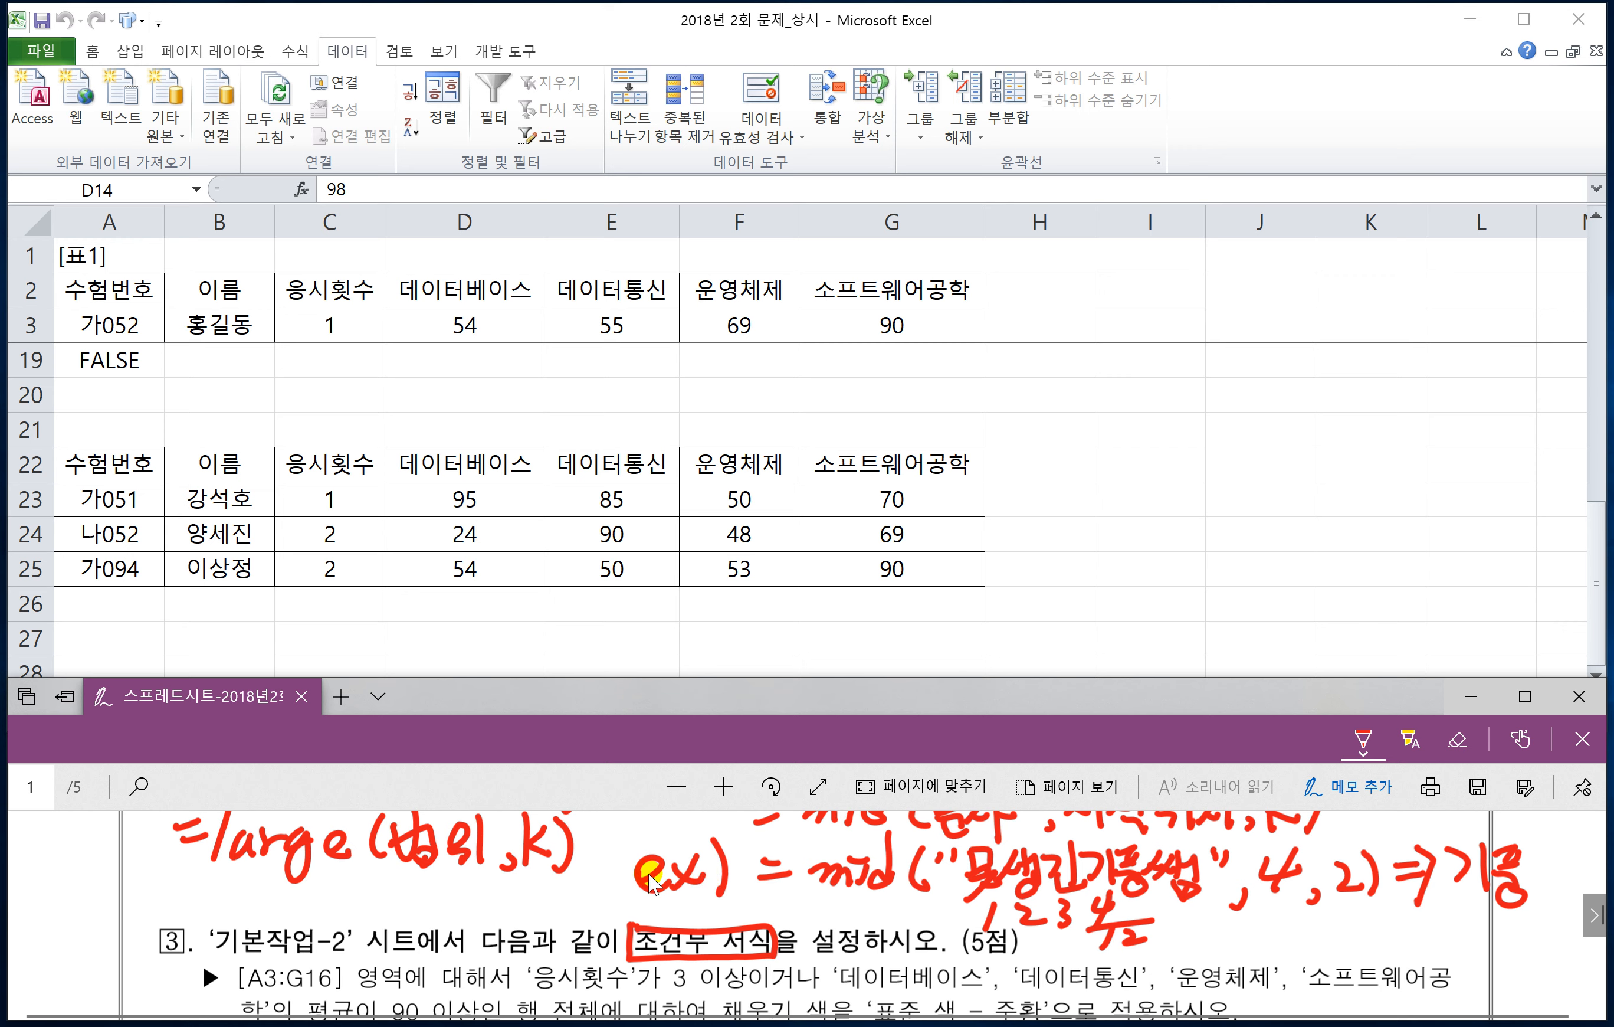
scroll(428, 973, "down", 3)
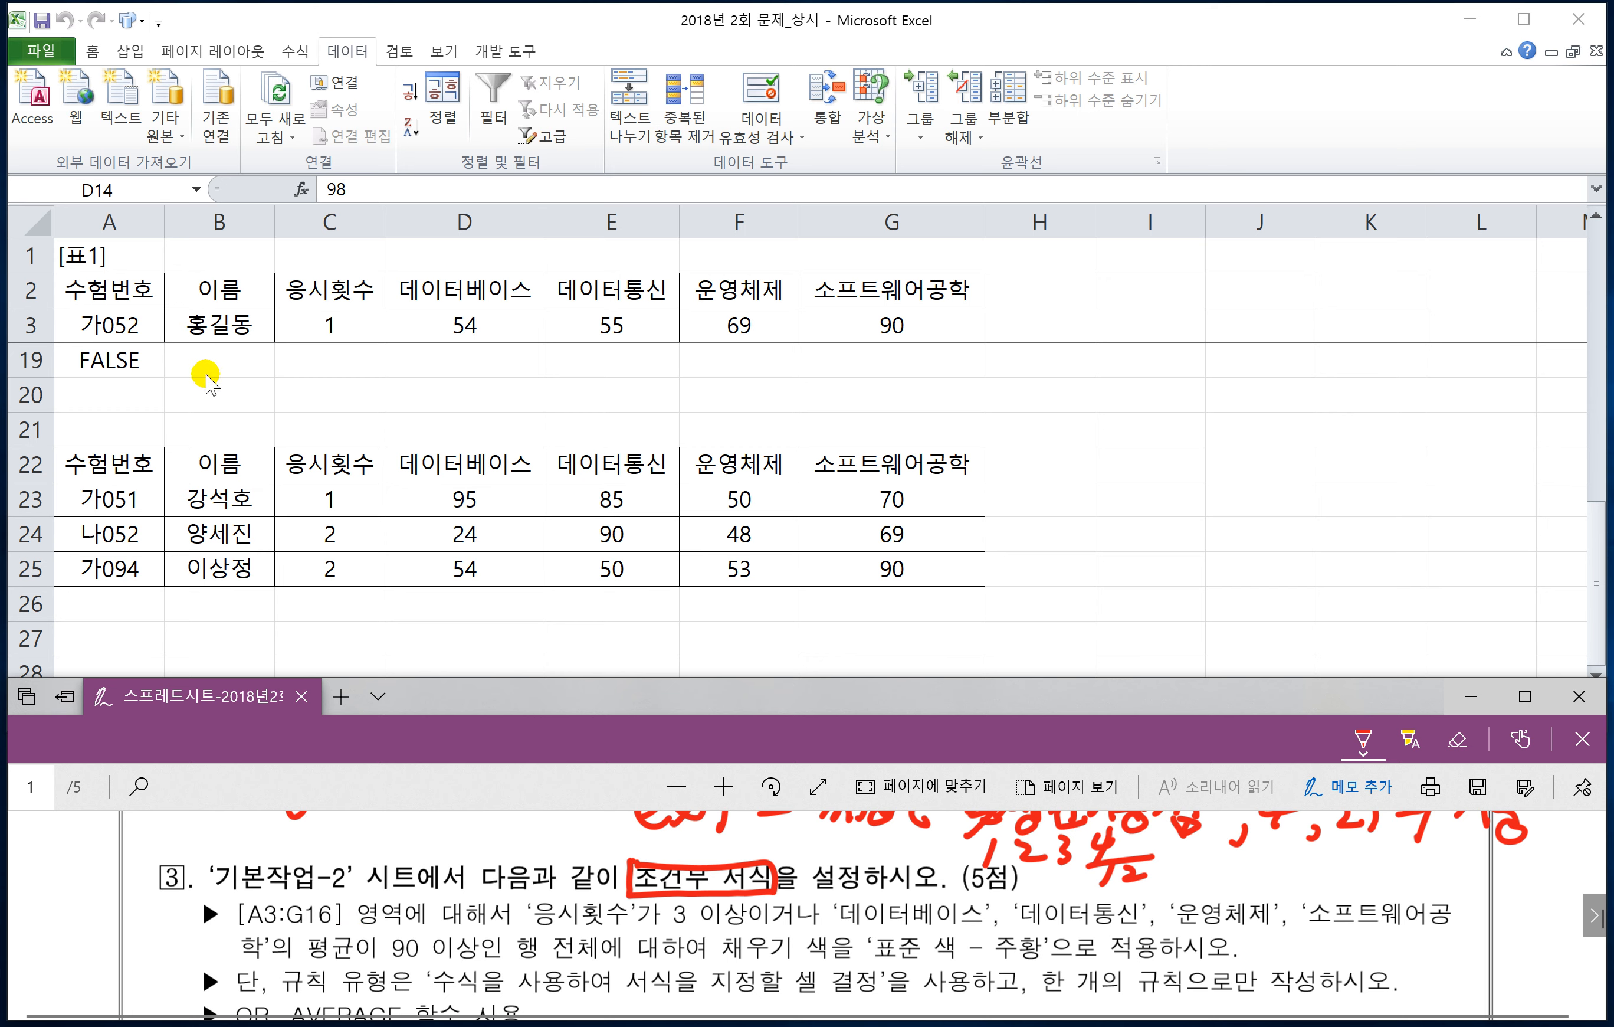
left_click(113, 325)
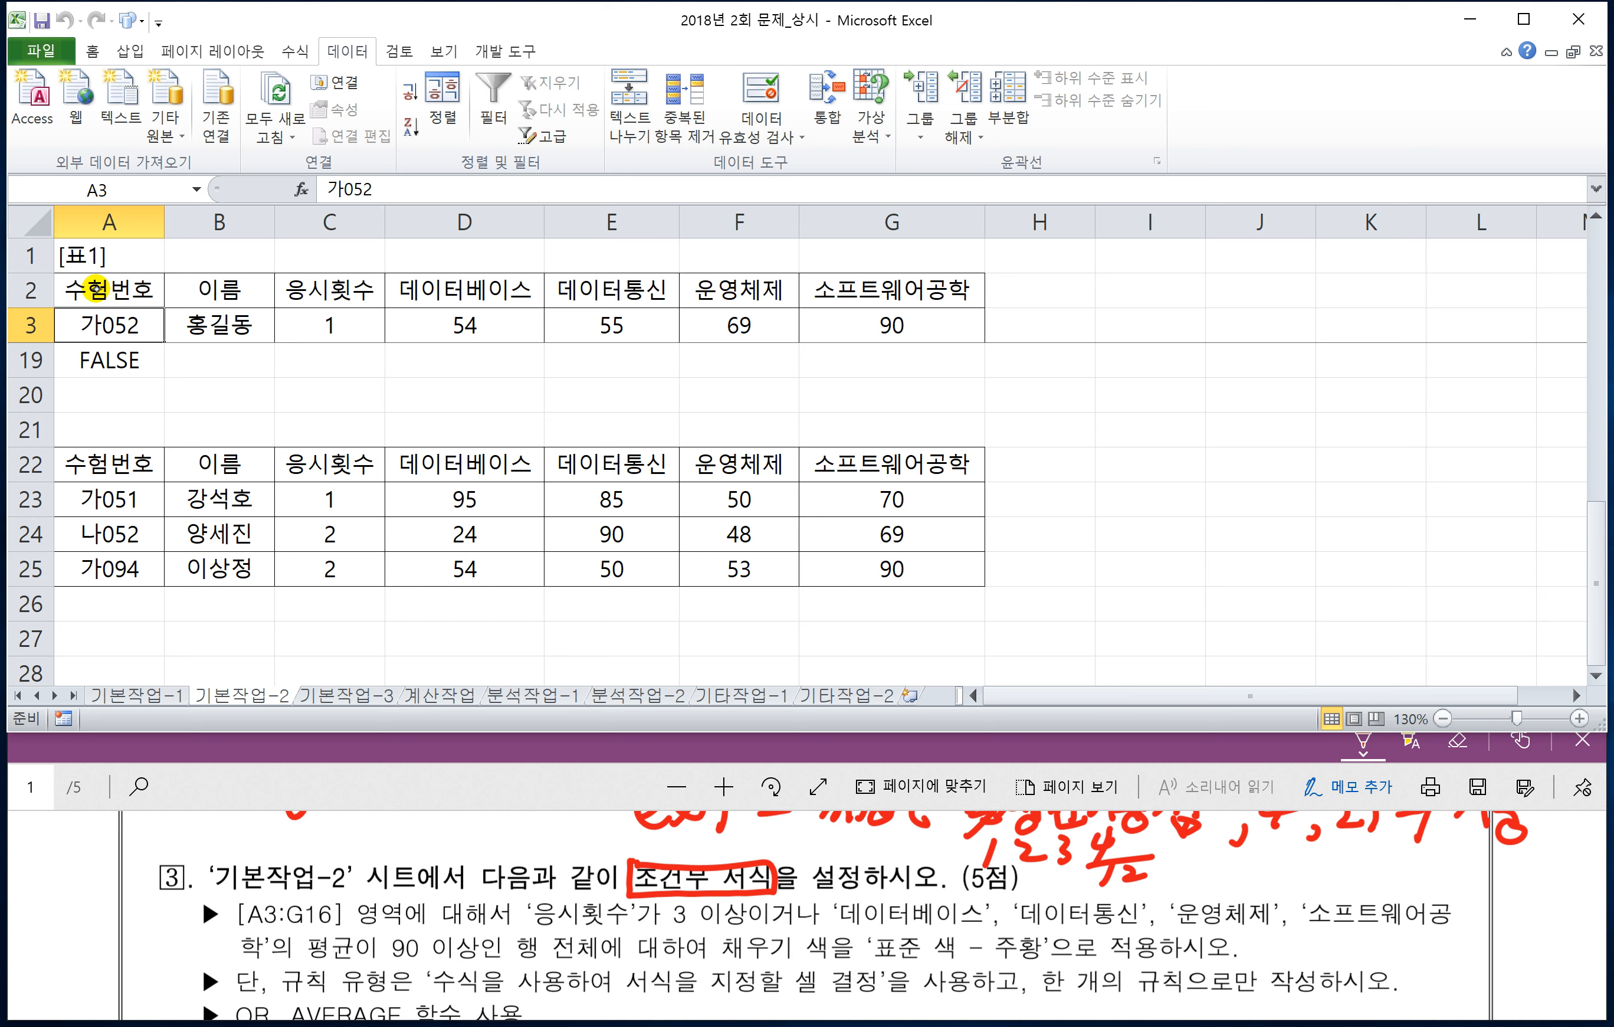
mouse_move(236, 895)
left_mouse_down()
mouse_move(235, 930)
mouse_move(406, 931)
mouse_move(326, 894)
mouse_move(243, 903)
left_mouse_up()
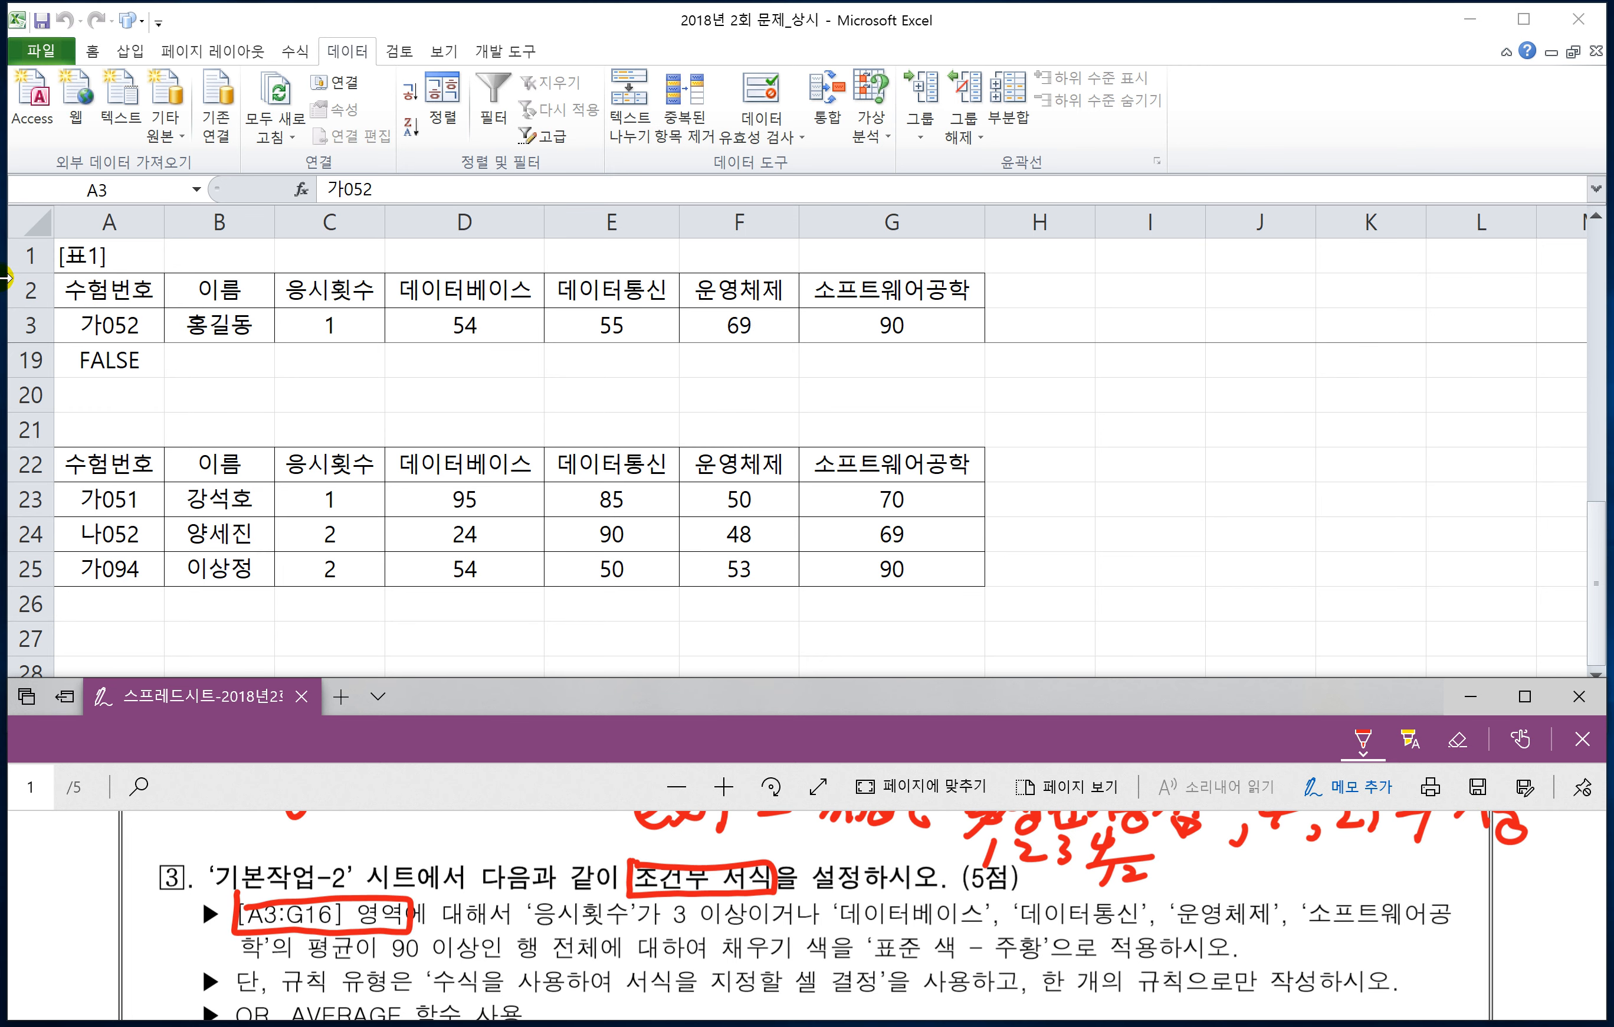
- Select the table's data range A3:G16 on the 기본작업-2 sheet
left_click(107, 320)
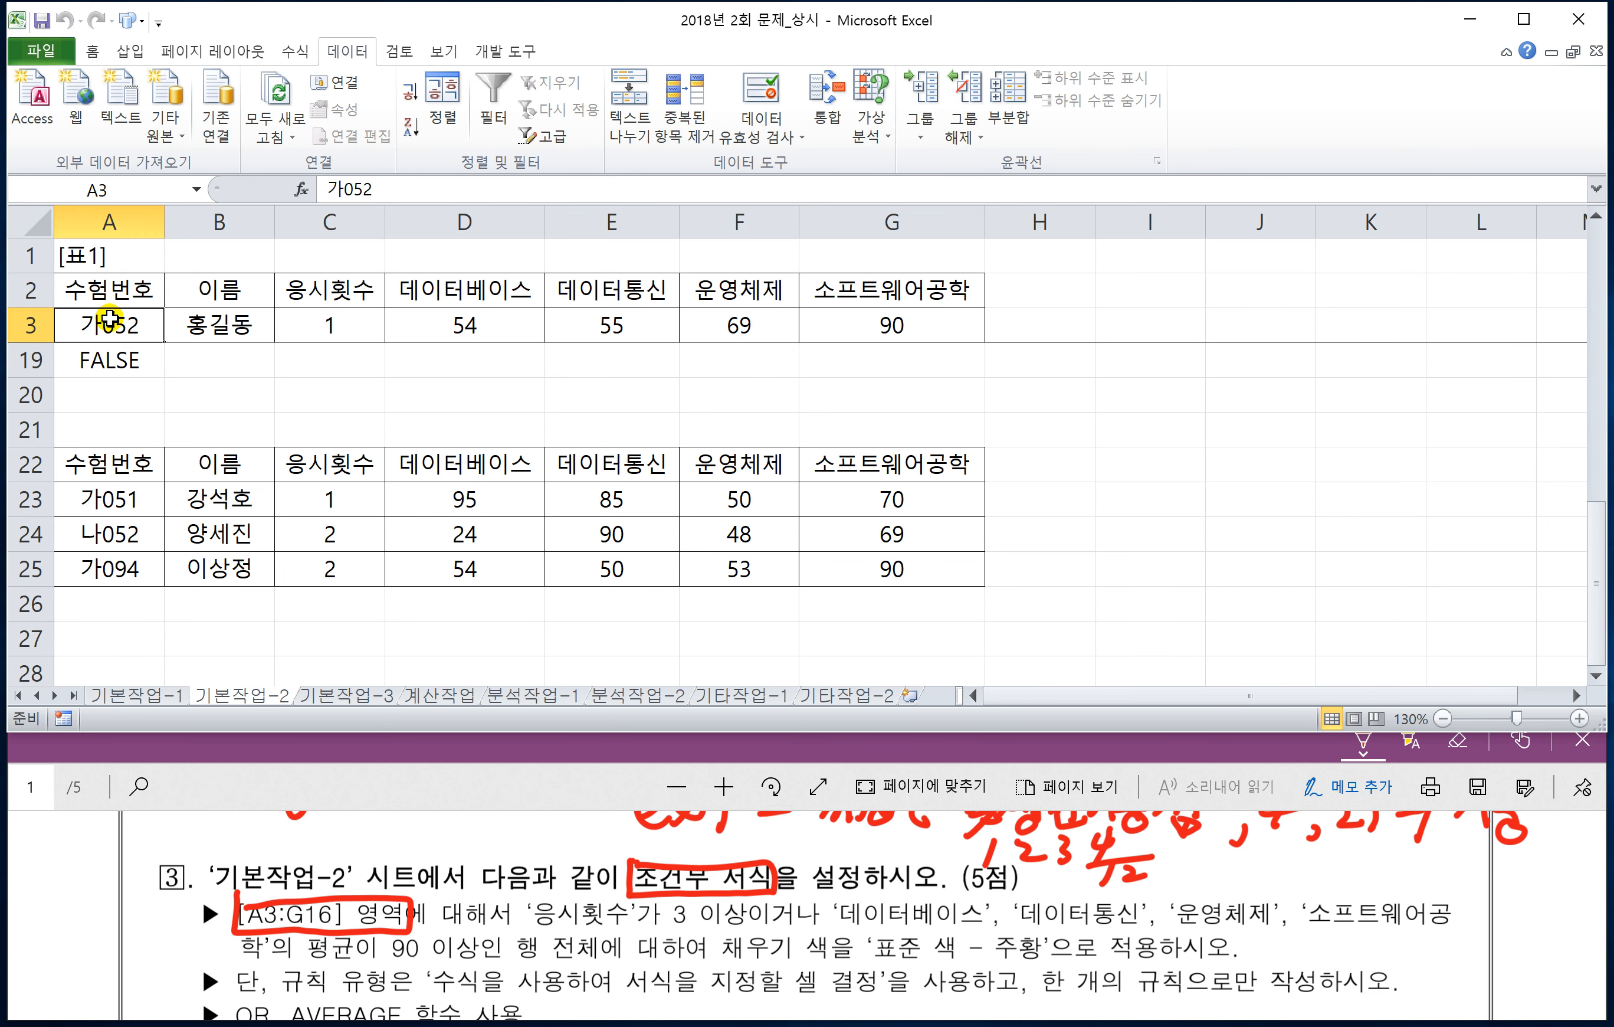
key("ctrl+shift+Down")
key("ctrl+shift+Right")
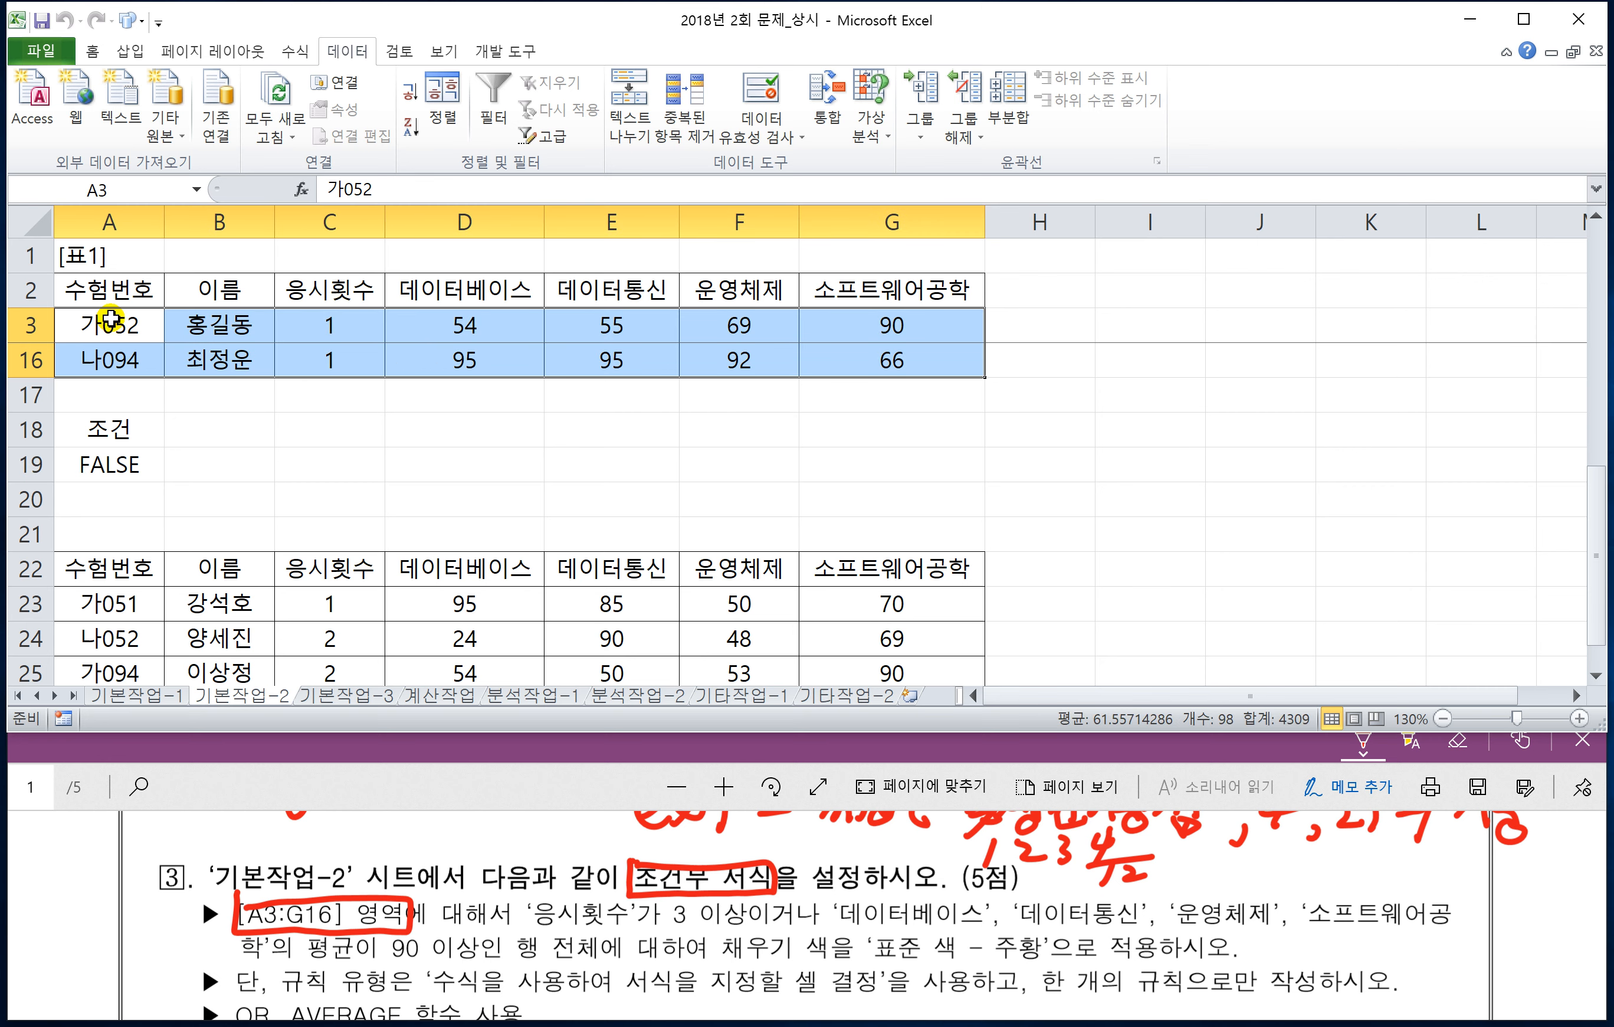
left_click(122, 328)
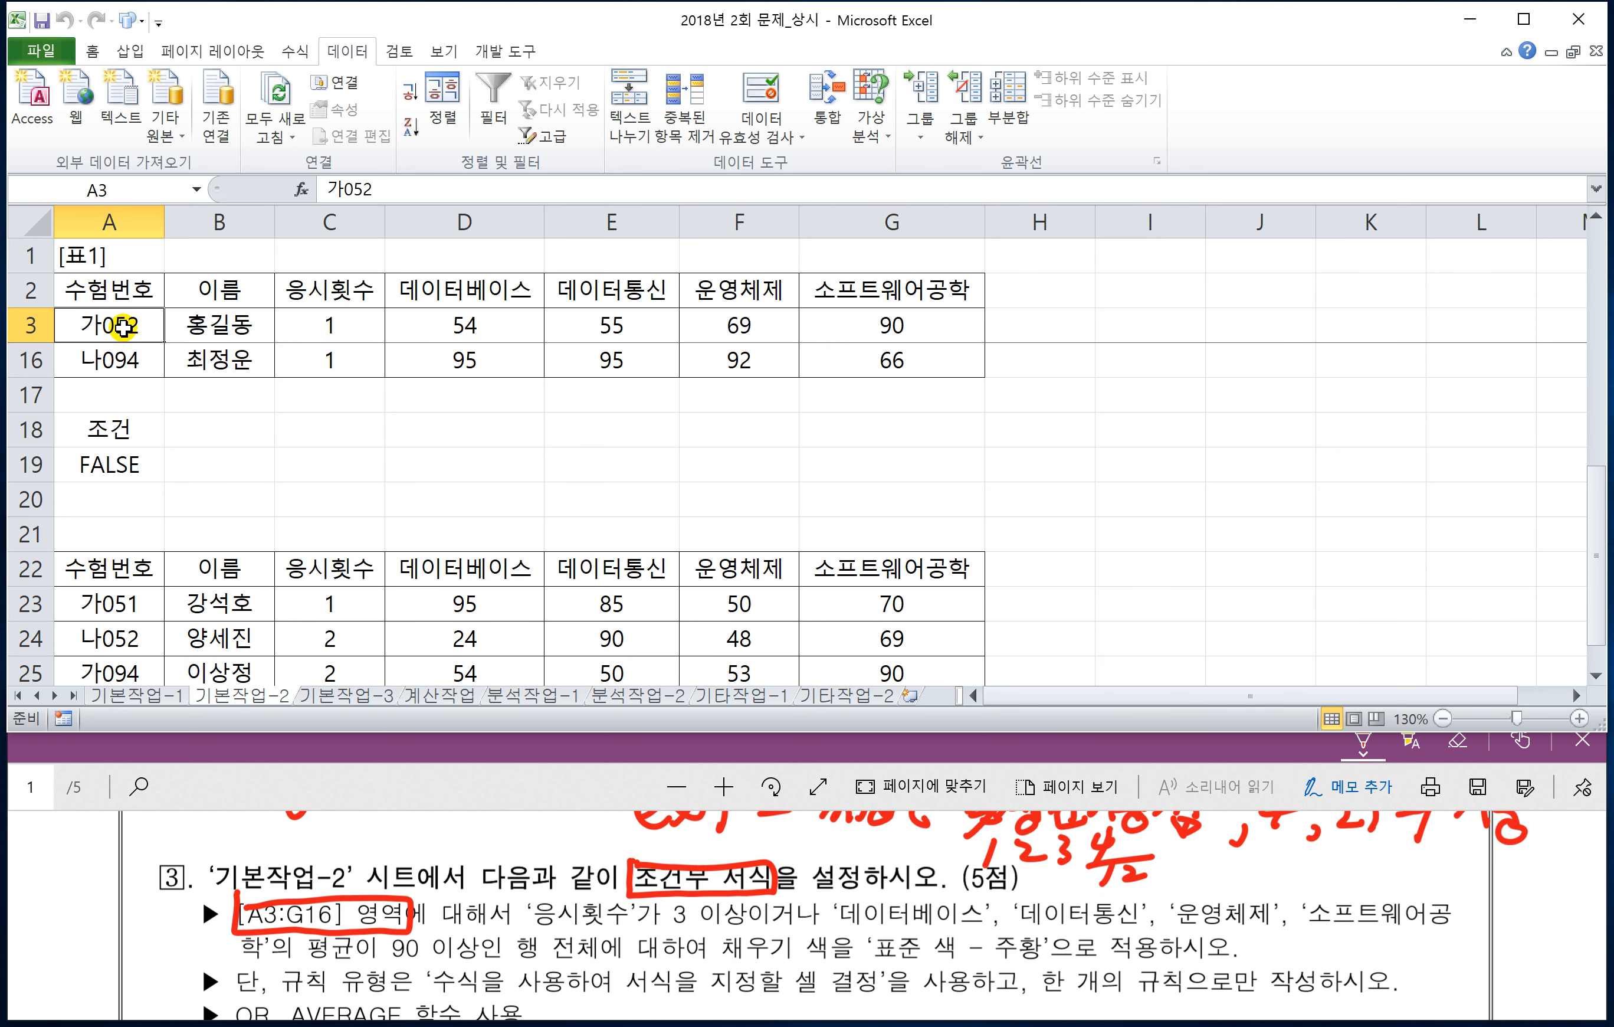
key("ctrl+shift+Down")
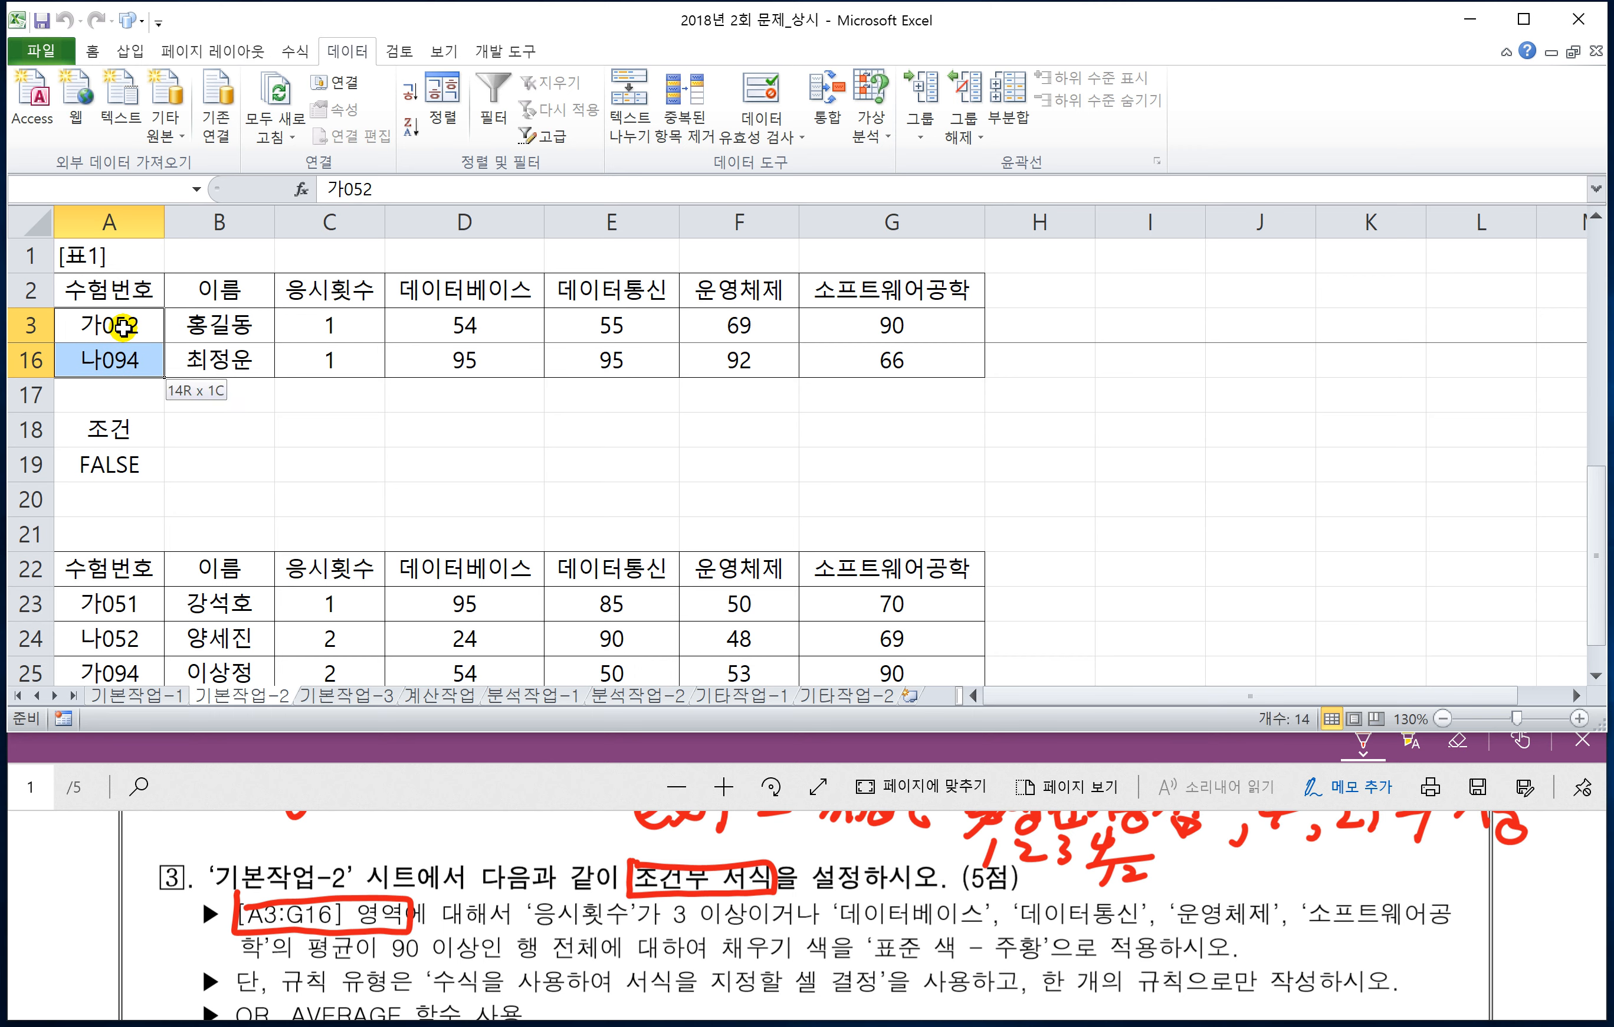
key("ctrl+shift+Right")
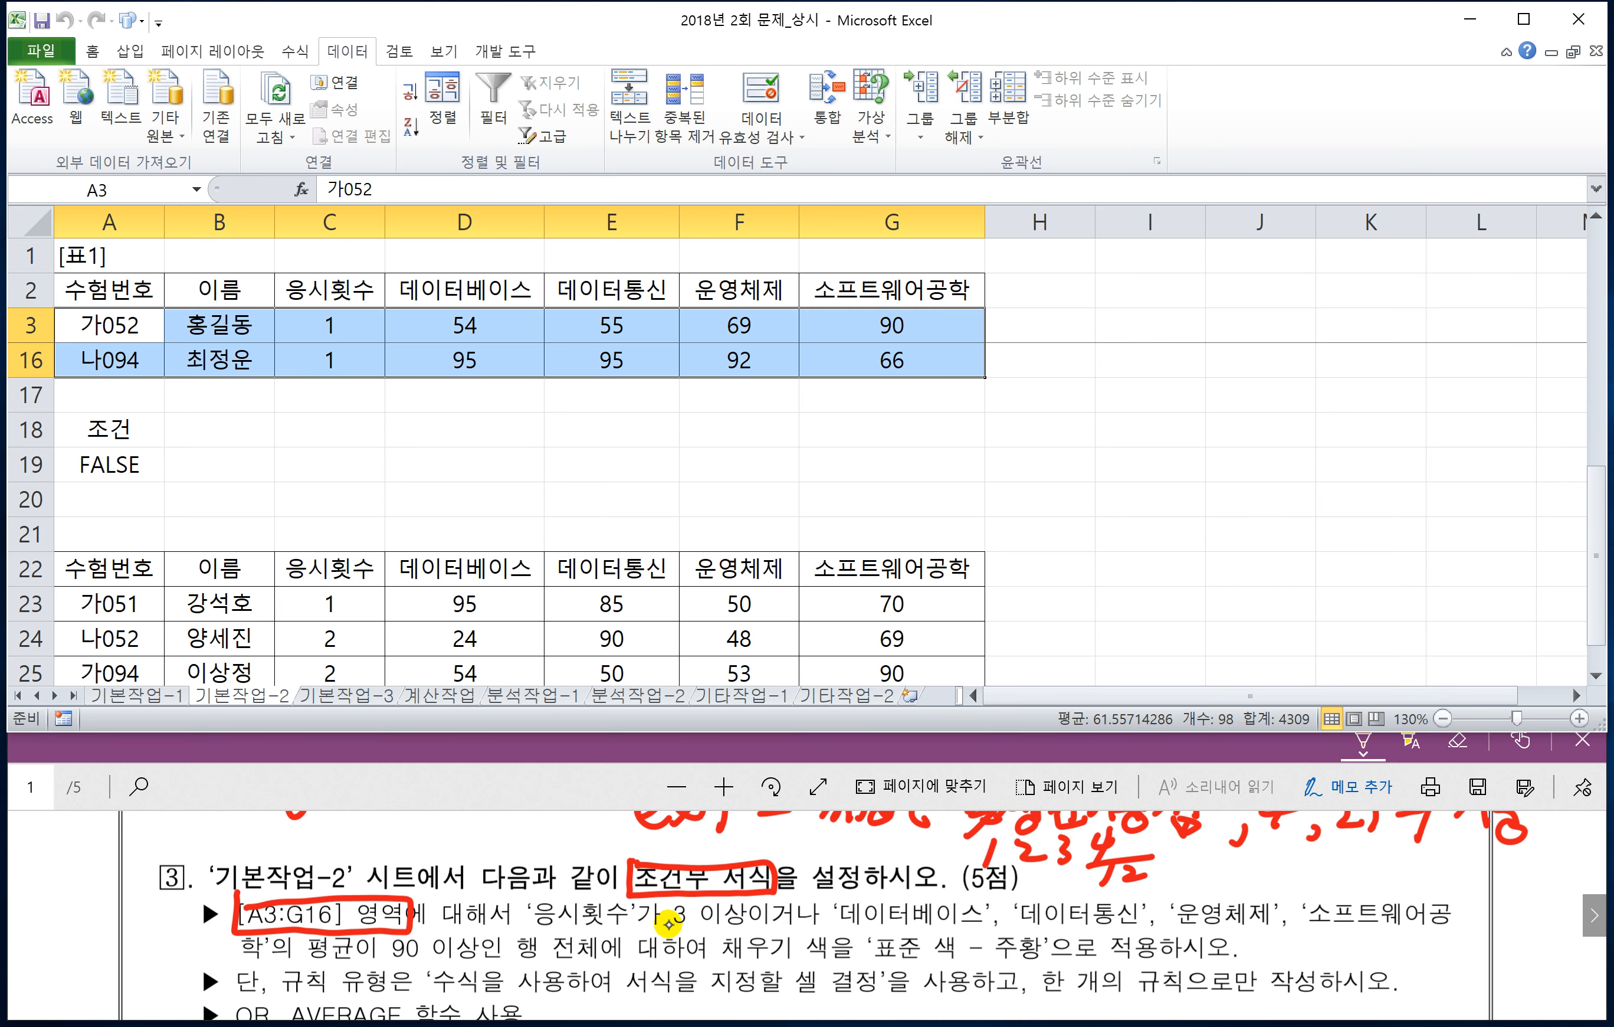
- In the task 3 instructions, mark 거나 and underline the 응시횟수 3 이상 and subject average 90 이상 conditions in red
left_click_drag(810, 898, 811, 877)
mouse_move(841, 844)
left_mouse_down()
mouse_move(839, 879)
mouse_move(856, 860)
left_mouse_up()
left_click_drag(526, 932, 735, 926)
left_click_drag(843, 930, 1439, 935)
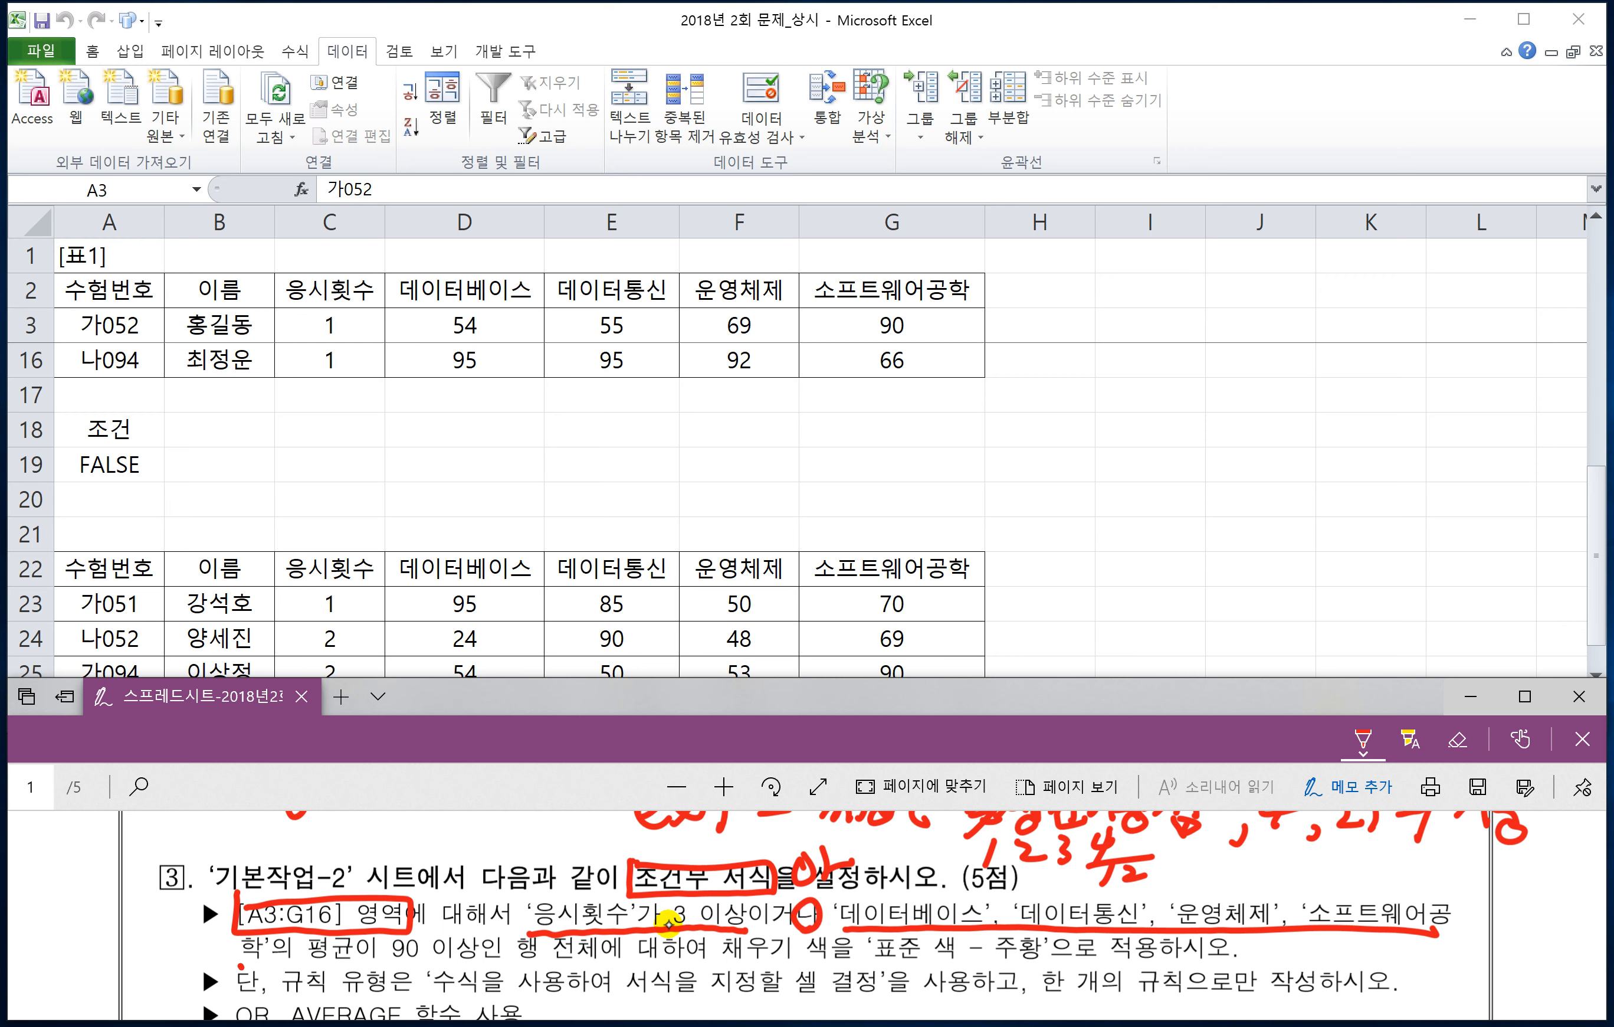
left_click_drag(241, 967, 505, 962)
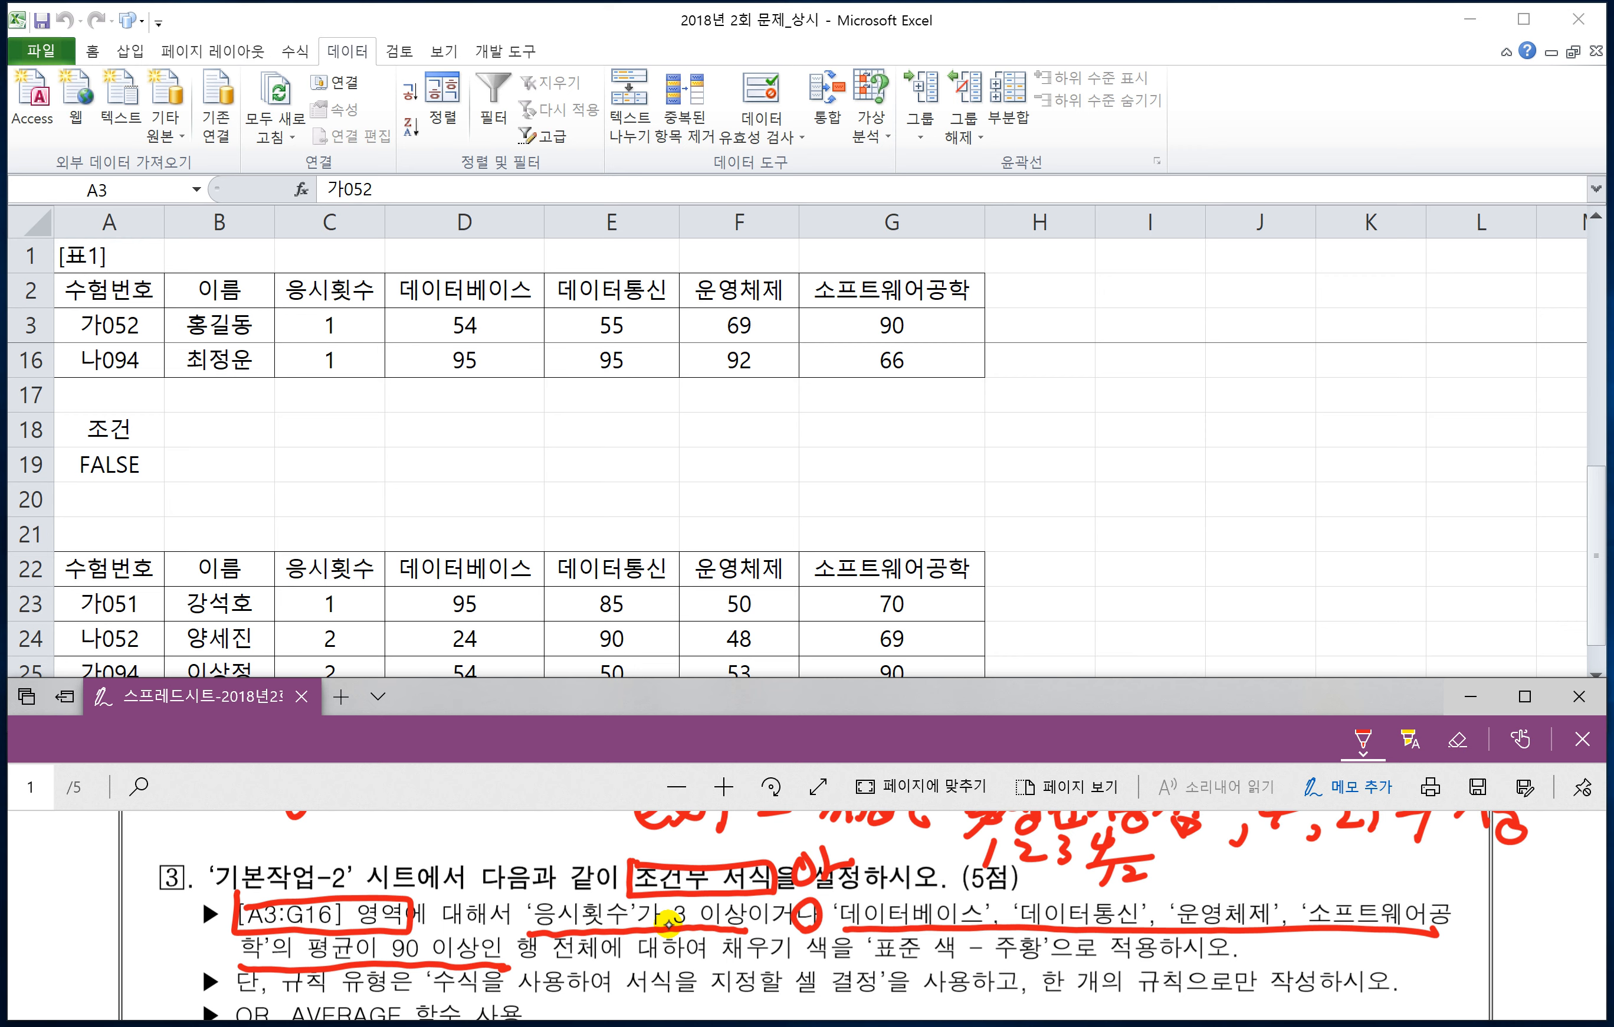
- Box 표준 색 – 주황 in red with the note 서식, and label the two underlined conditions 조건1 and 조건2
mouse_move(867, 935)
left_mouse_down()
mouse_move(872, 968)
mouse_move(1049, 931)
mouse_move(872, 969)
mouse_move(947, 977)
mouse_move(933, 996)
left_mouse_up()
left_click_drag(945, 982, 957, 993)
left_click_drag(958, 984, 971, 1001)
left_click_drag(985, 972, 975, 994)
left_click_drag(983, 982, 1001, 1000)
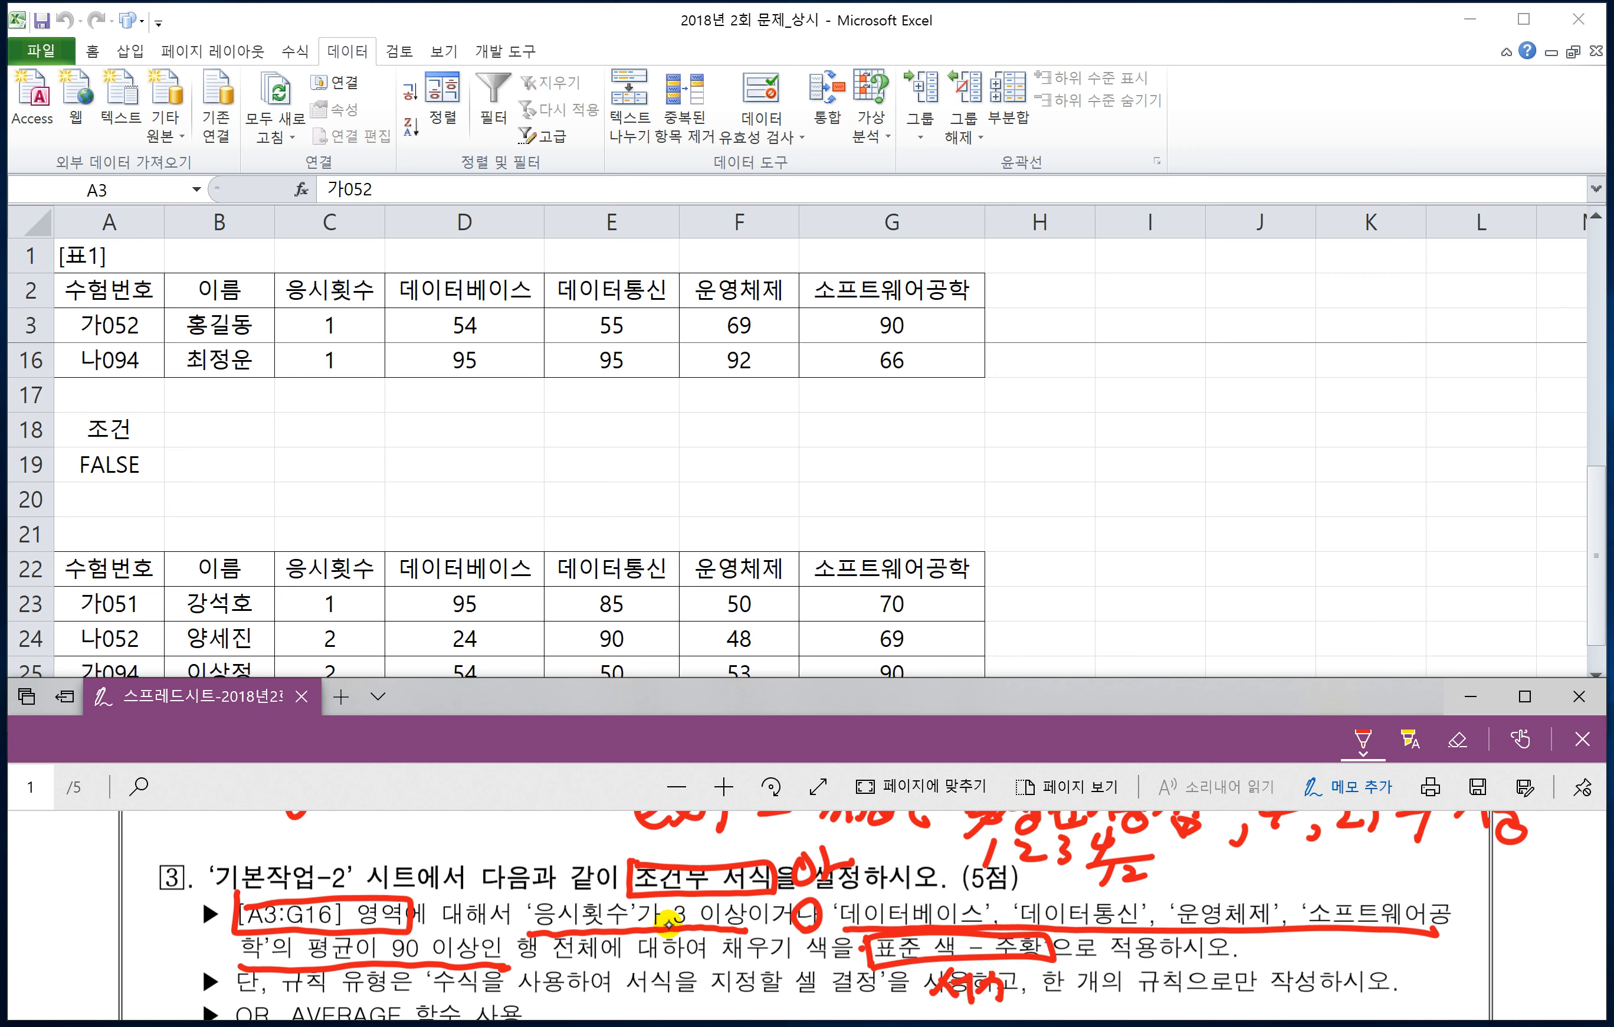
mouse_move(599, 944)
left_mouse_down()
mouse_move(641, 977)
mouse_move(677, 973)
left_mouse_up()
left_click_drag(681, 932, 685, 991)
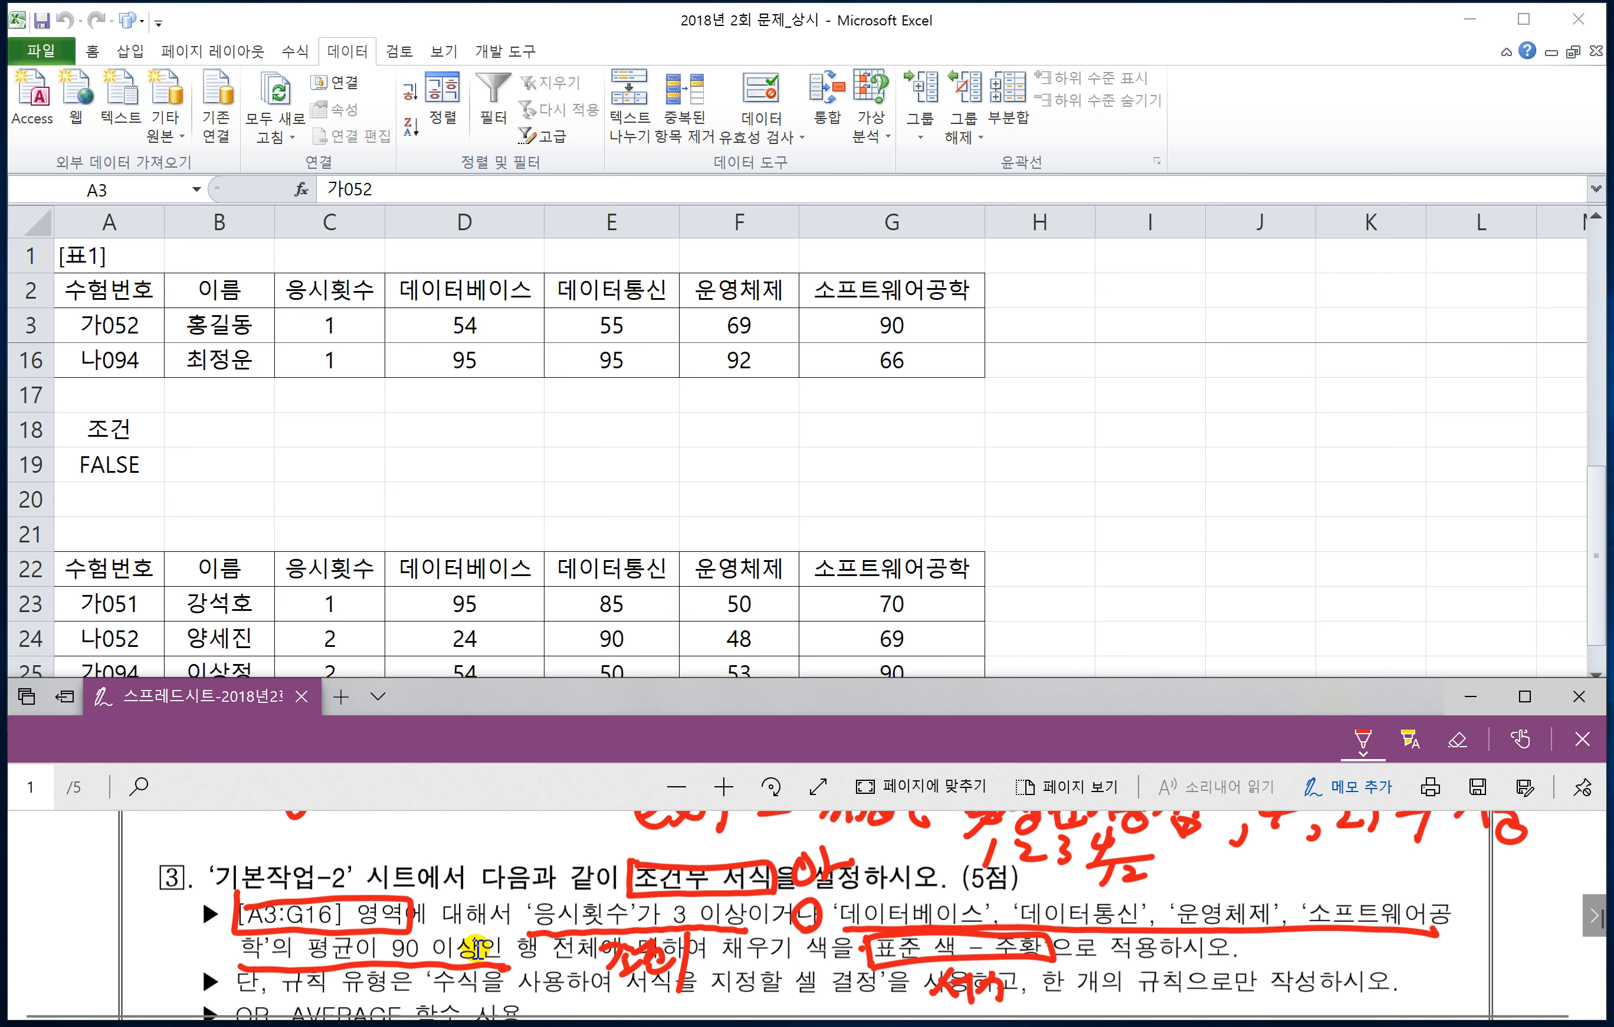
mouse_move(359, 976)
left_mouse_down()
mouse_move(410, 991)
mouse_move(478, 976)
left_mouse_up()
scroll(475, 944, "down", 1)
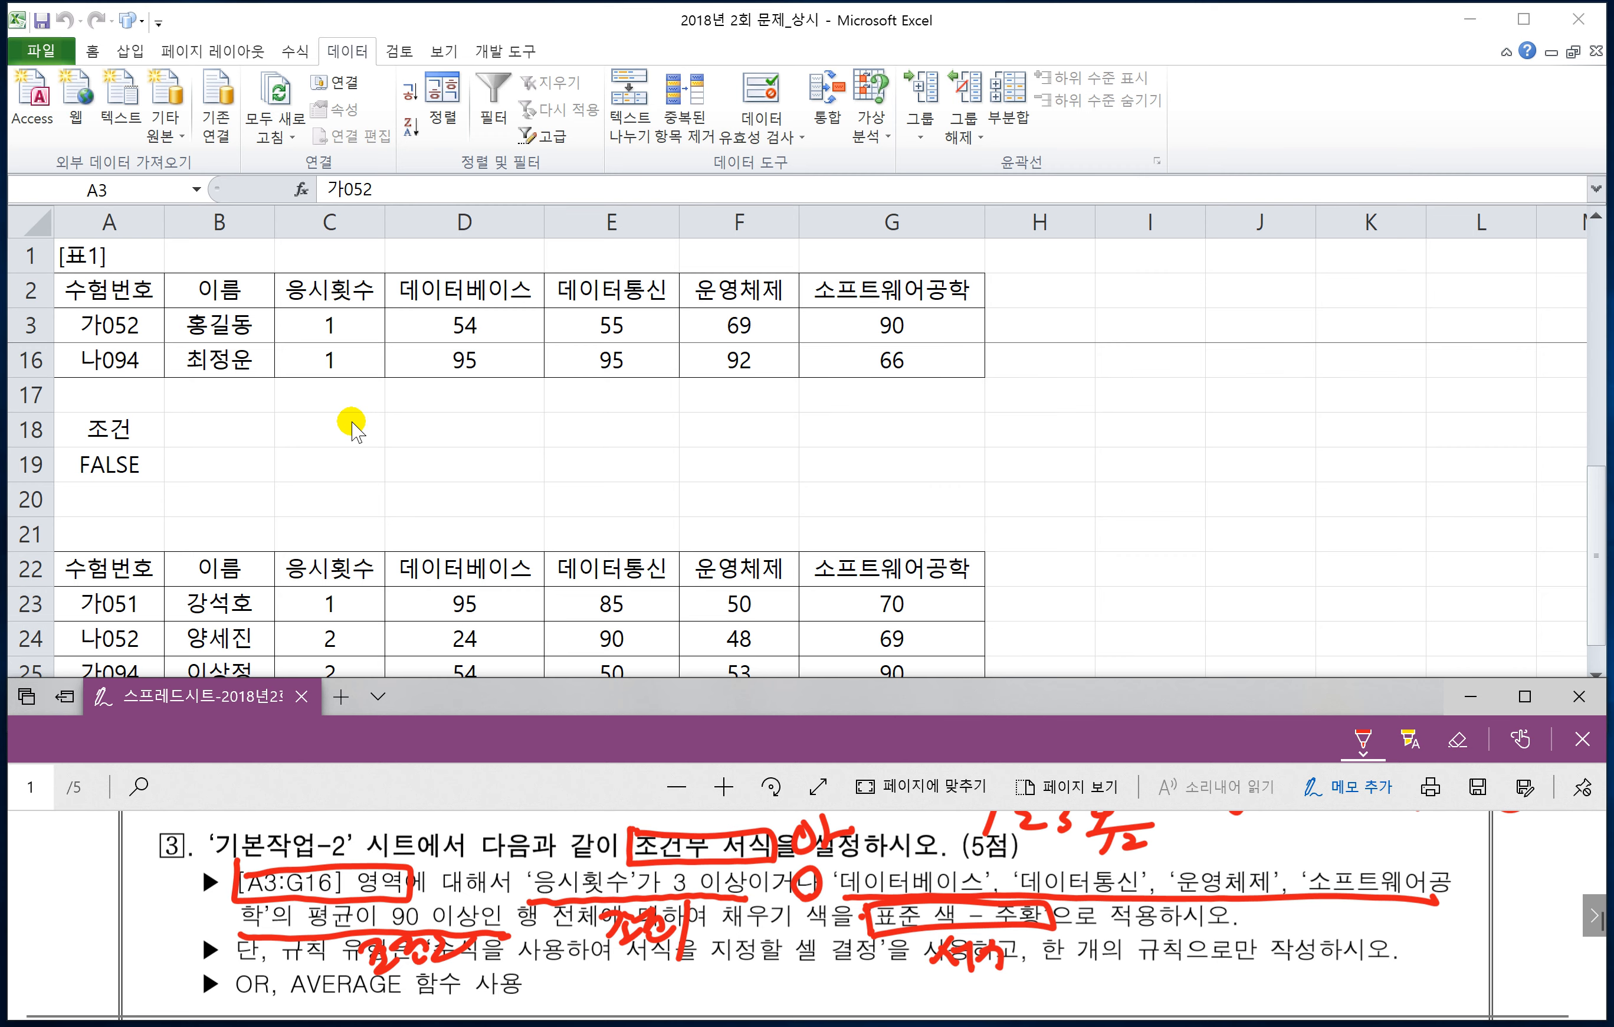
- Create a new conditional formatting rule for A3:G16 with the type 수식을 사용하여 서식을 지정할 셀 결정
left_click(228, 338)
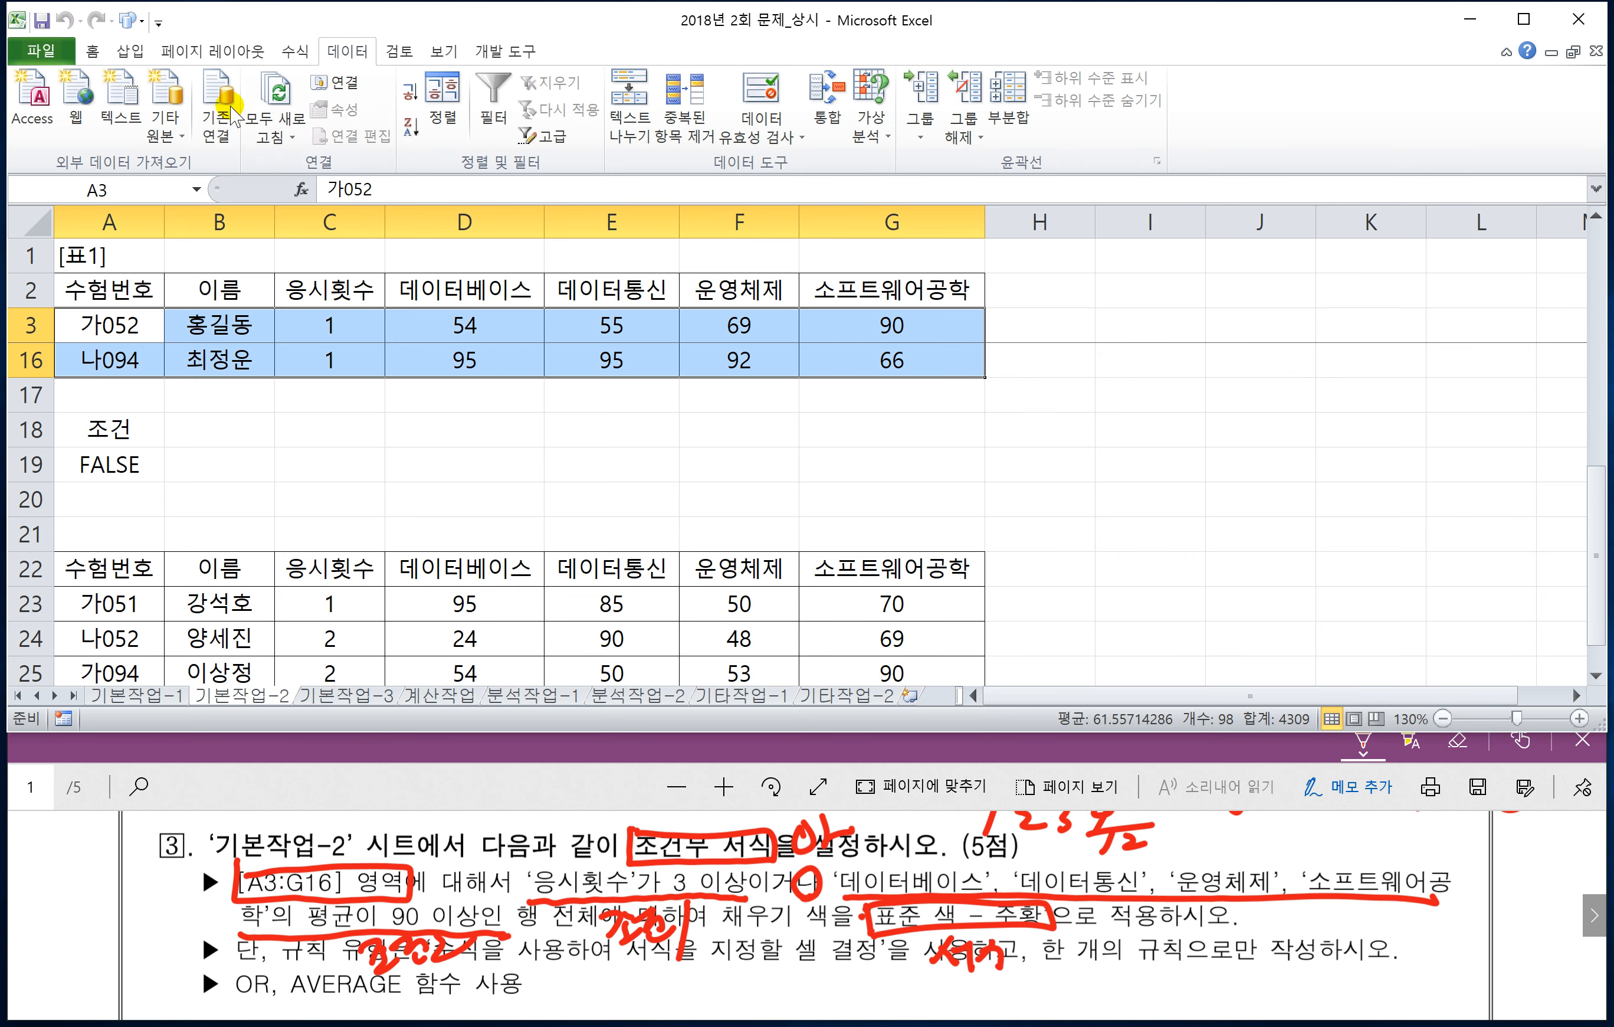
left_click(93, 50)
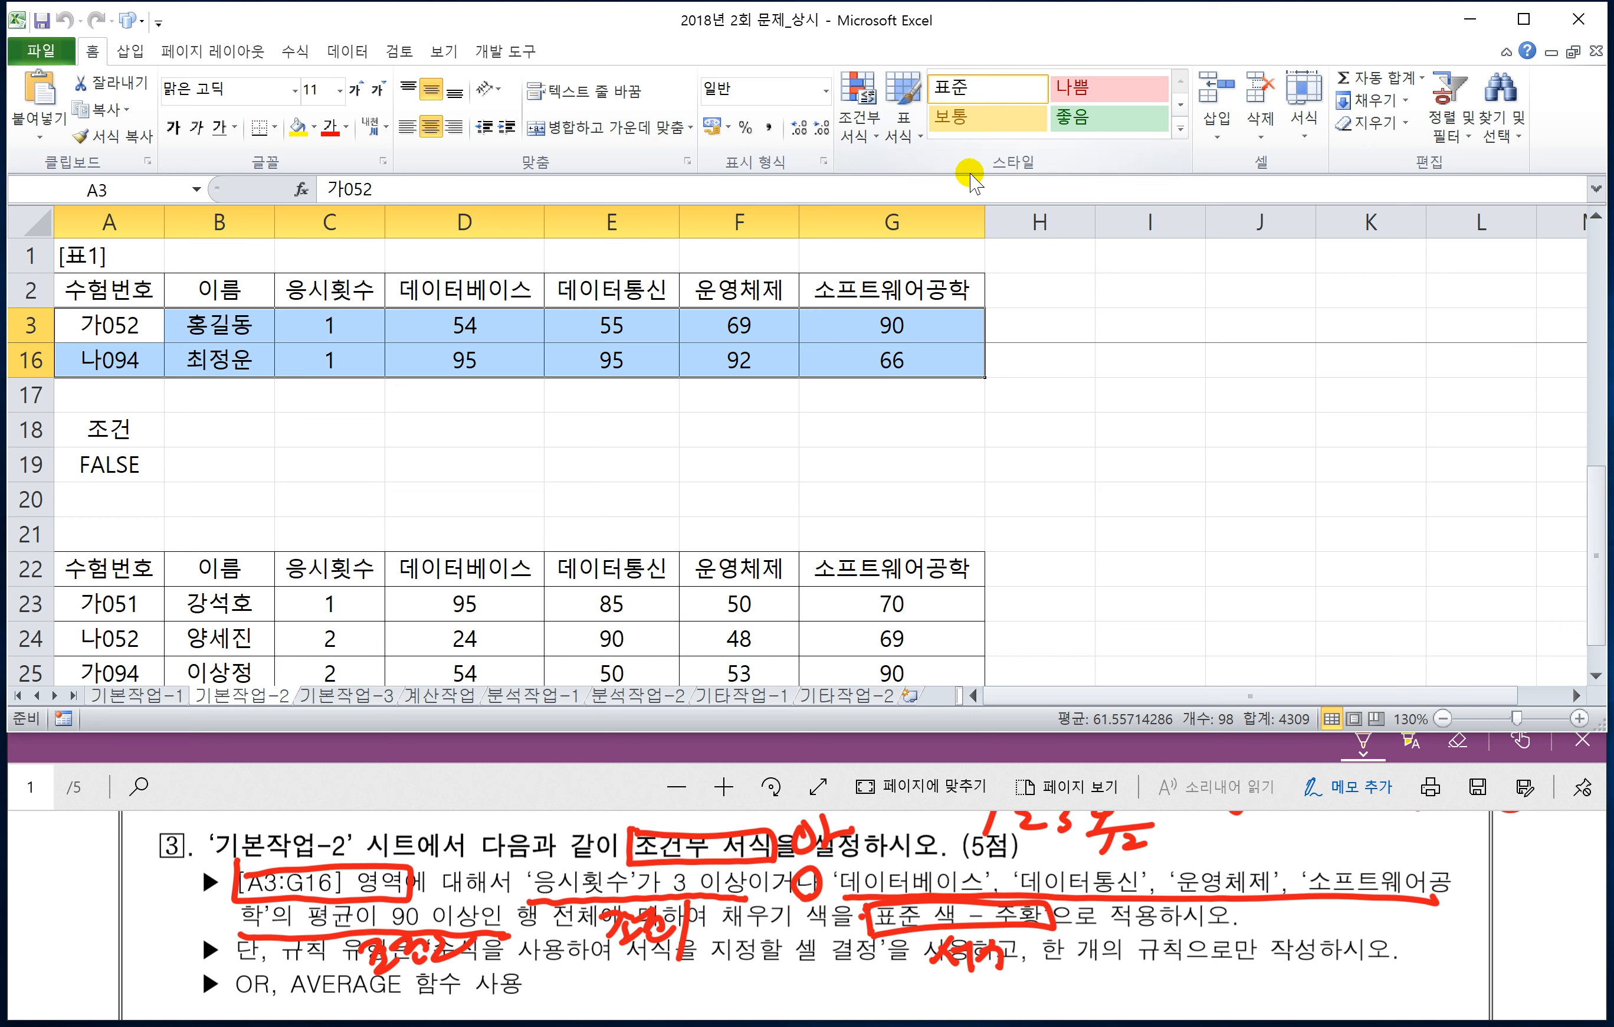
left_click(861, 139)
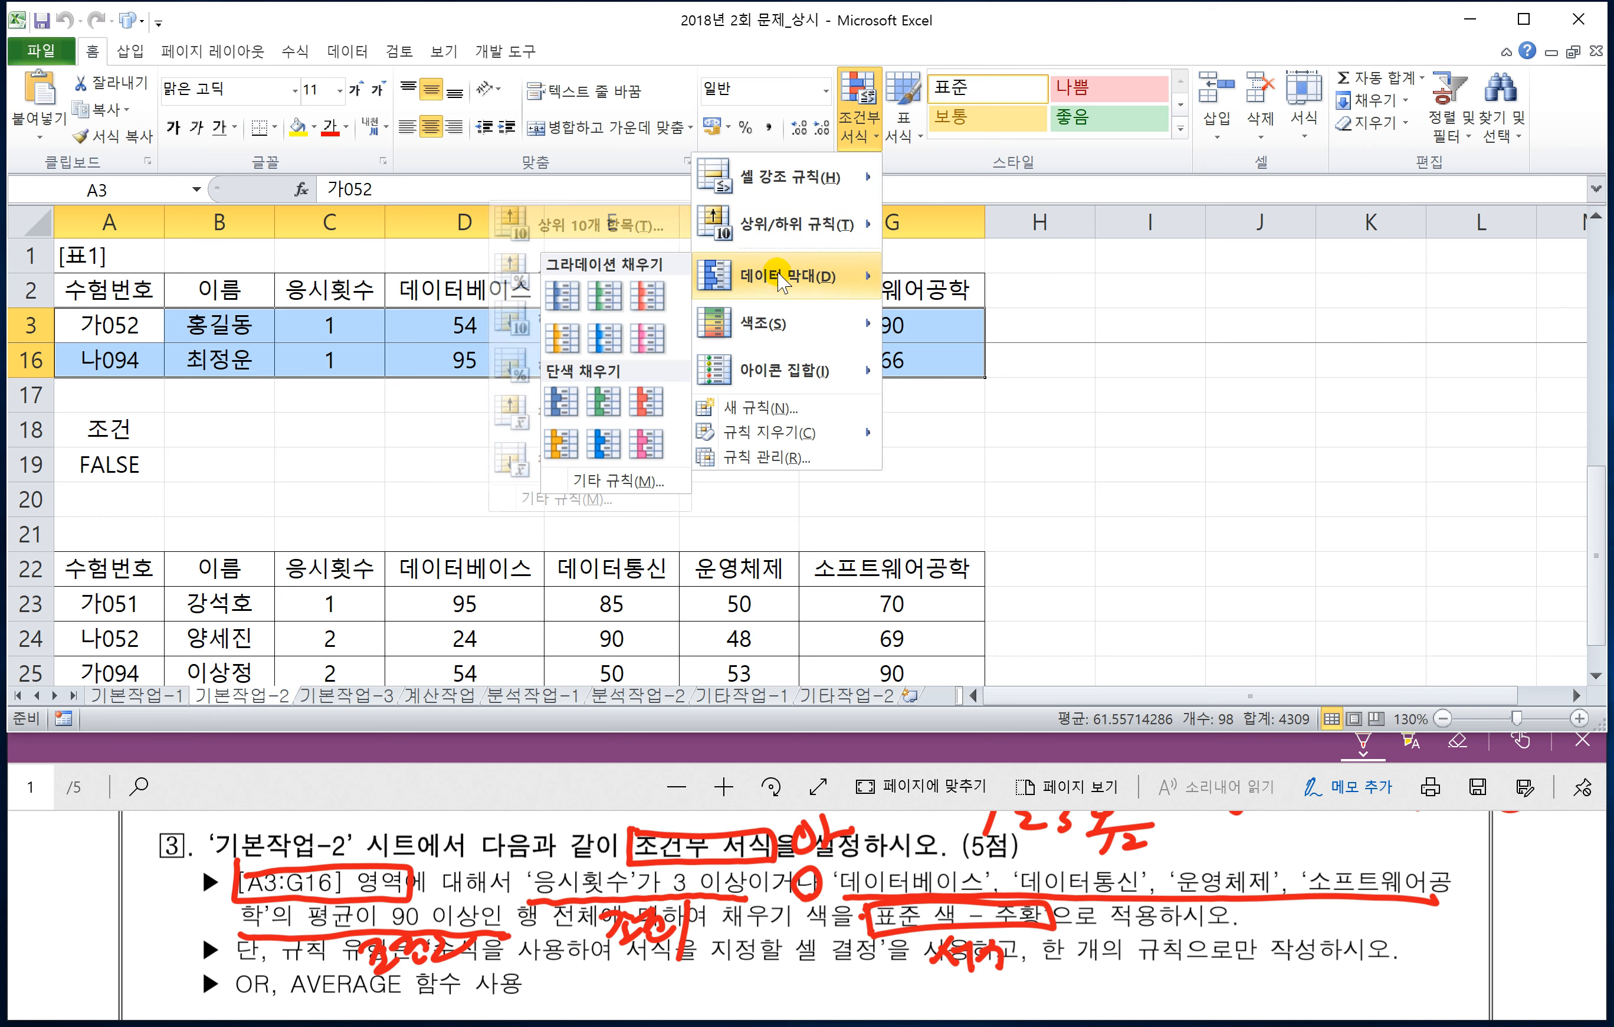
mouse_move(771, 378)
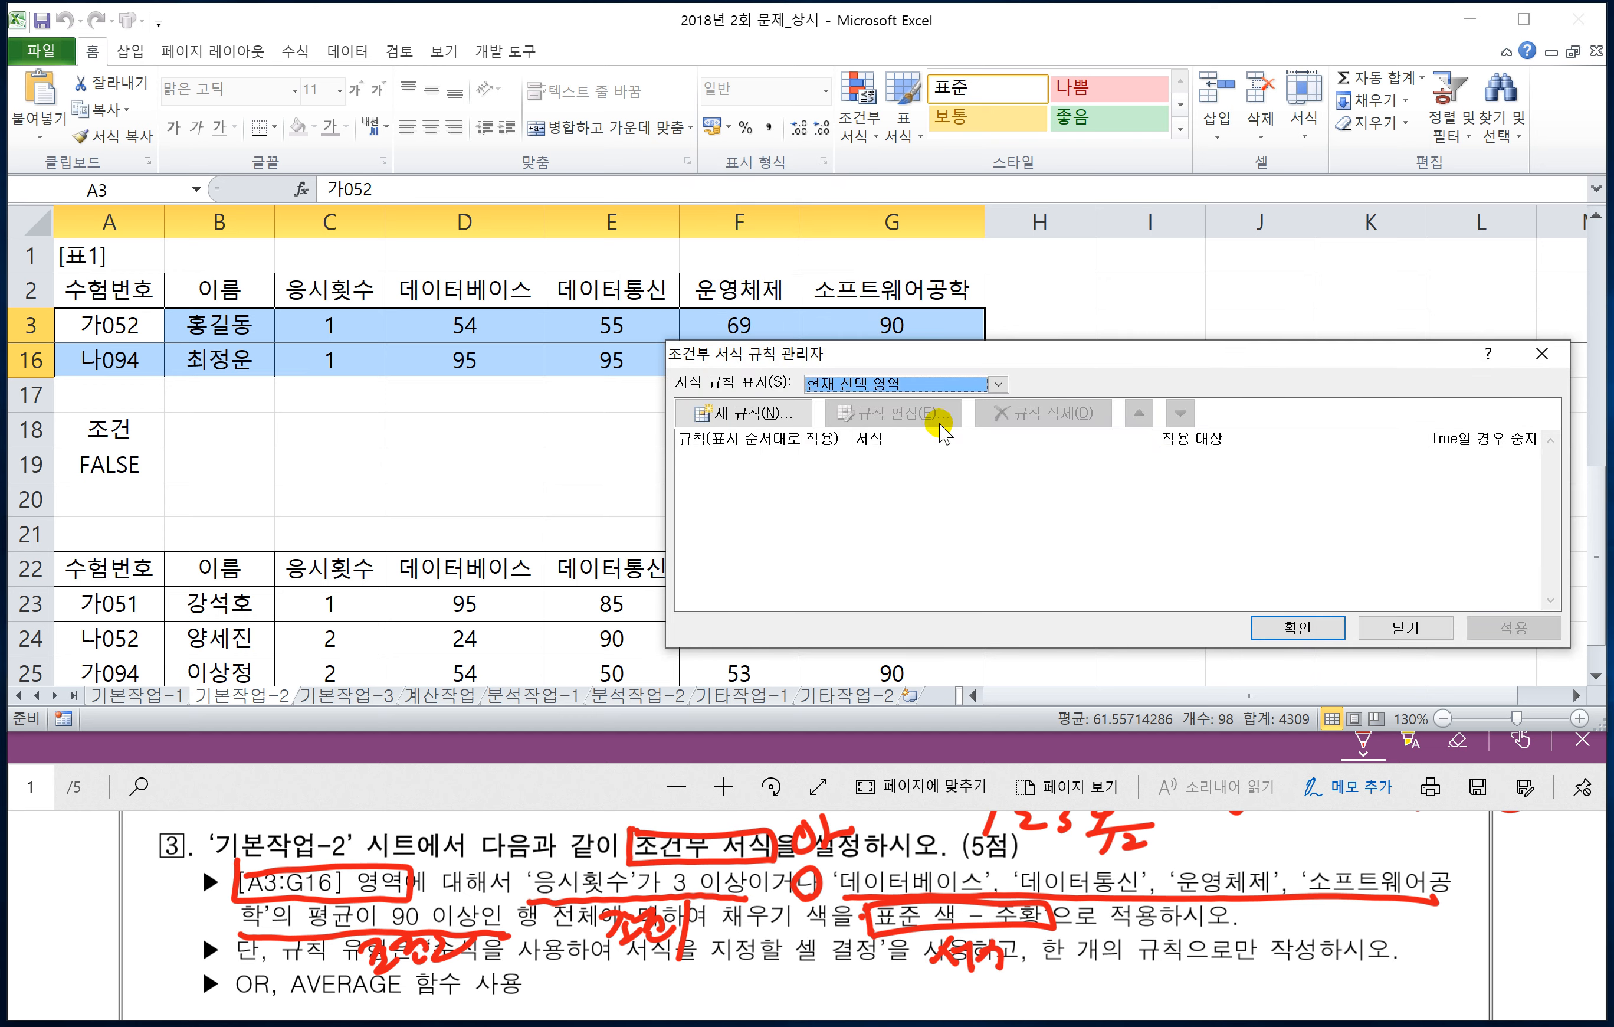
left_click_drag(1001, 362, 865, 269)
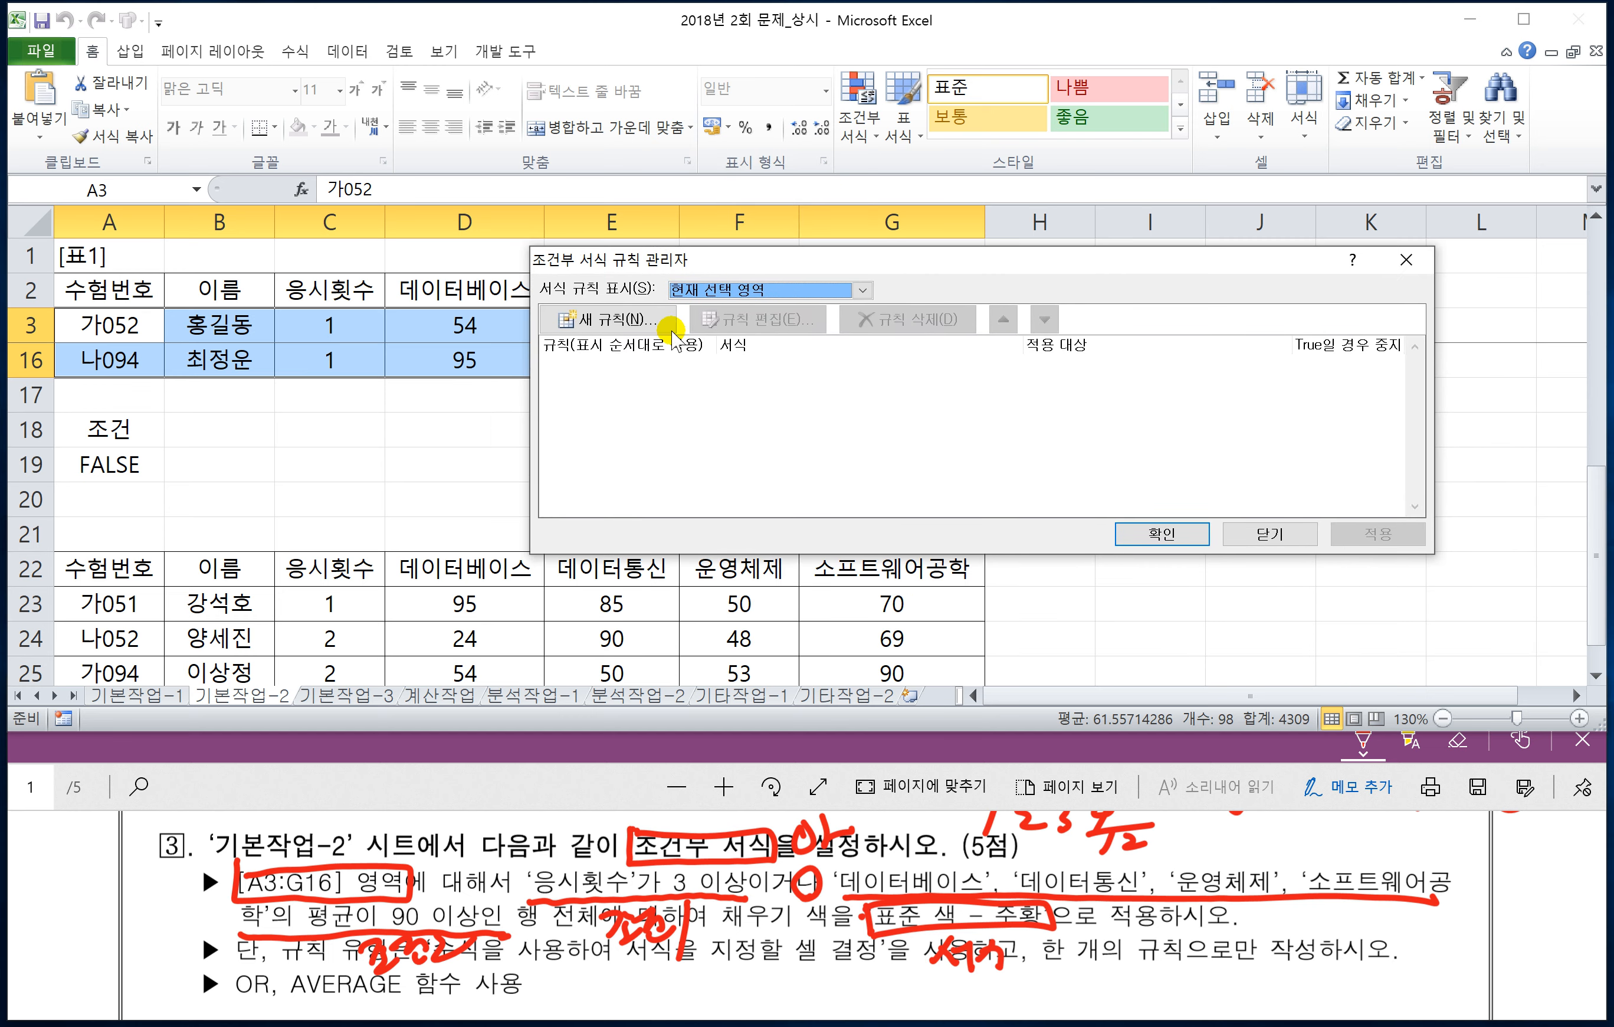
left_click(614, 327)
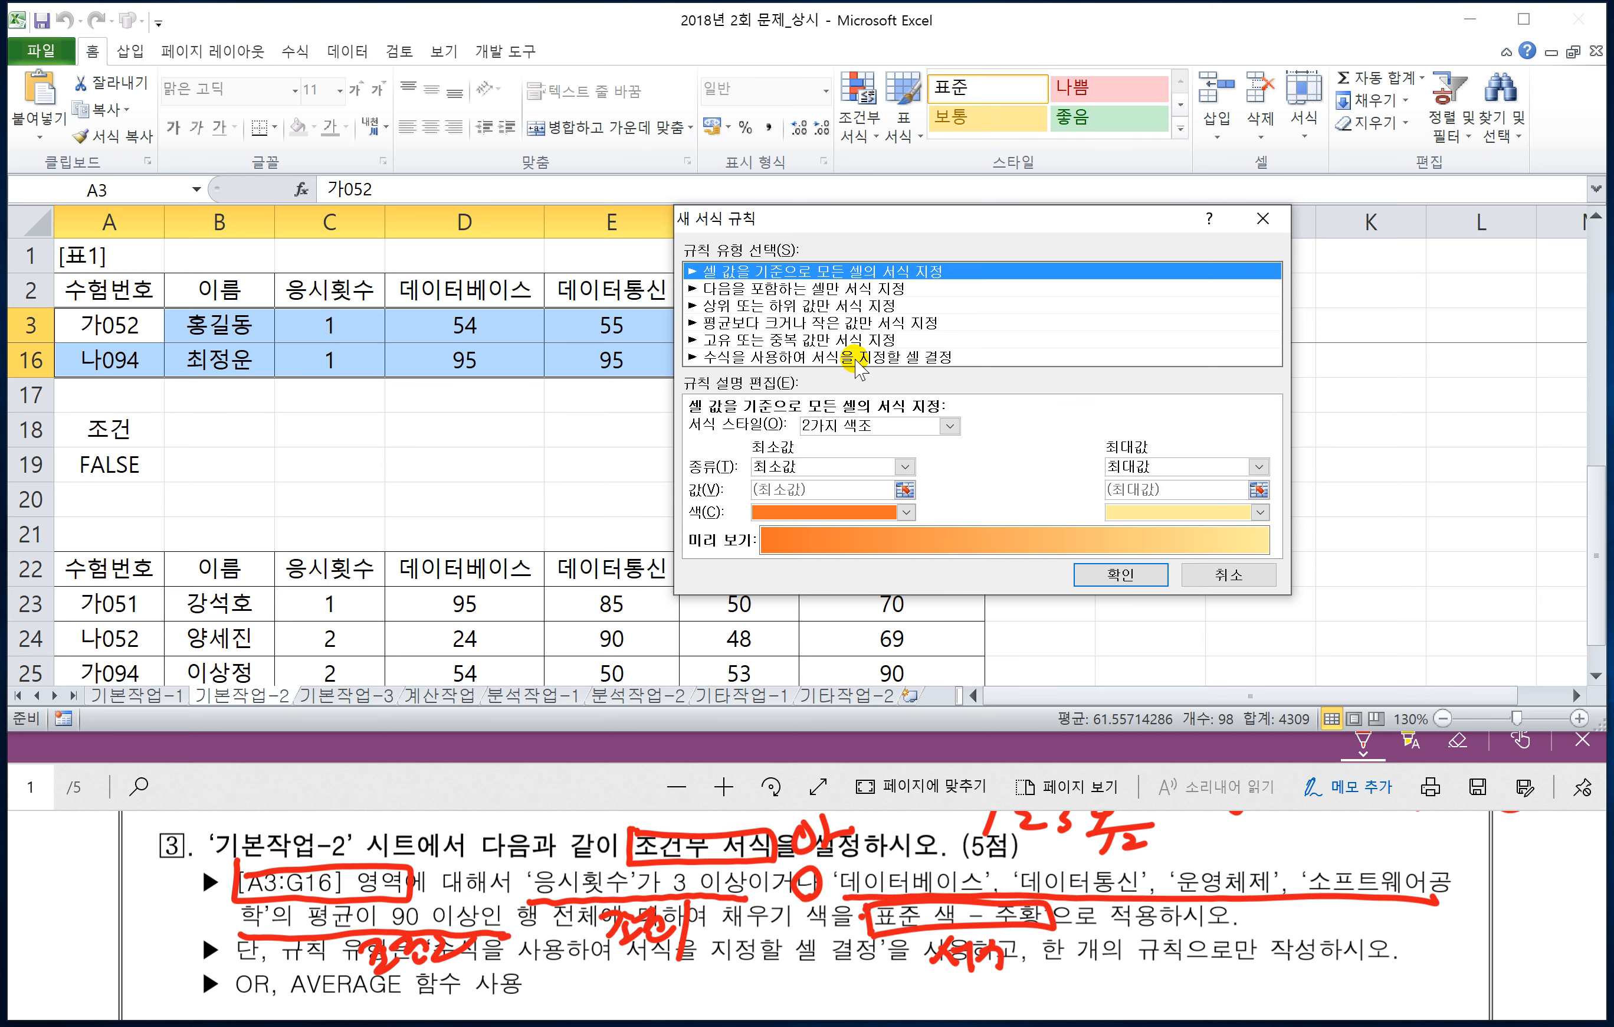
left_click(859, 358)
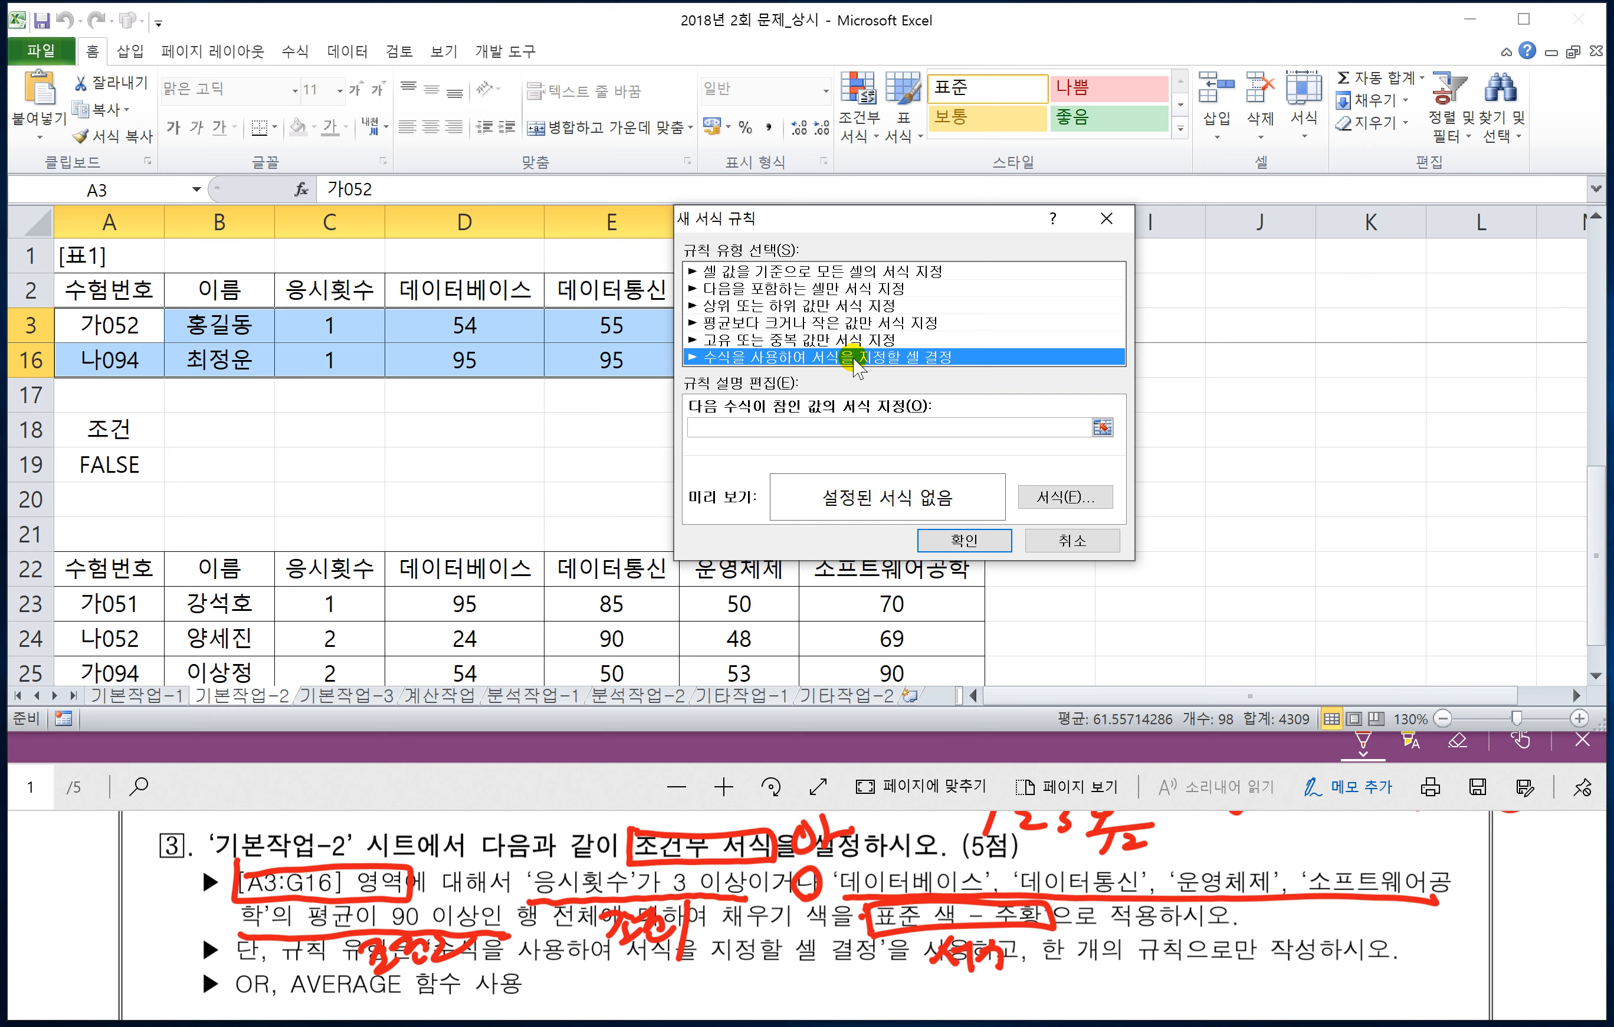
- Start the rule formula with =or($C3>=3, using a column-absolute reference to 응시횟수 as the first condition
left_click(729, 429)
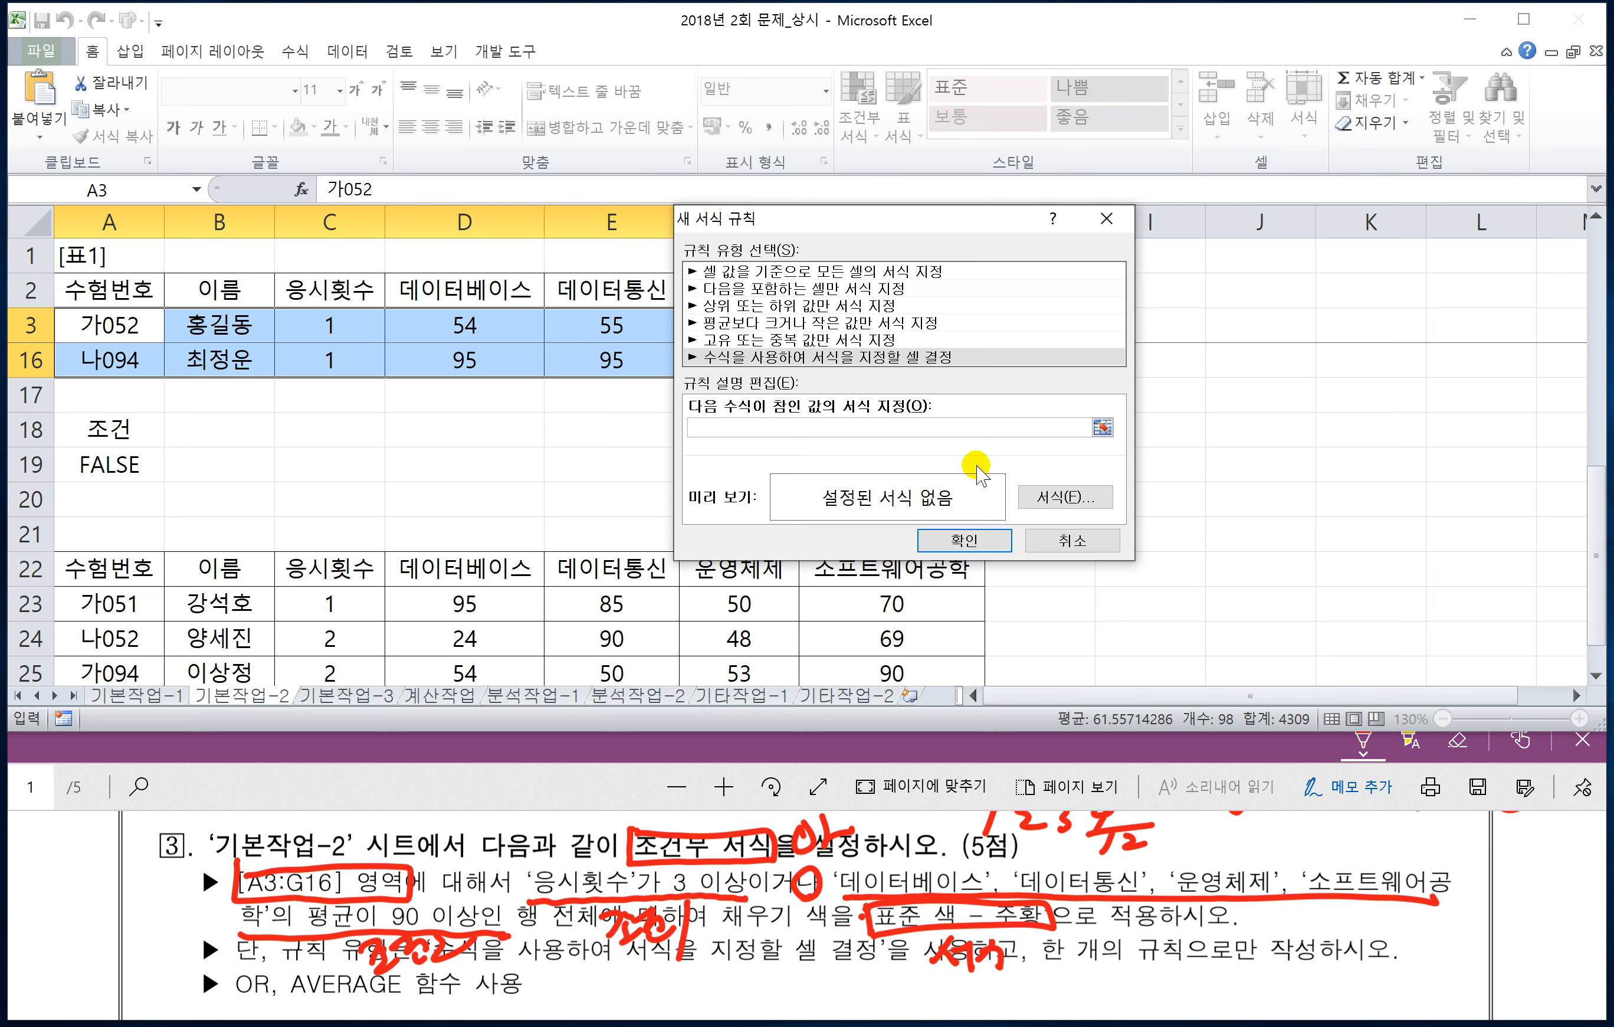
type("=or(")
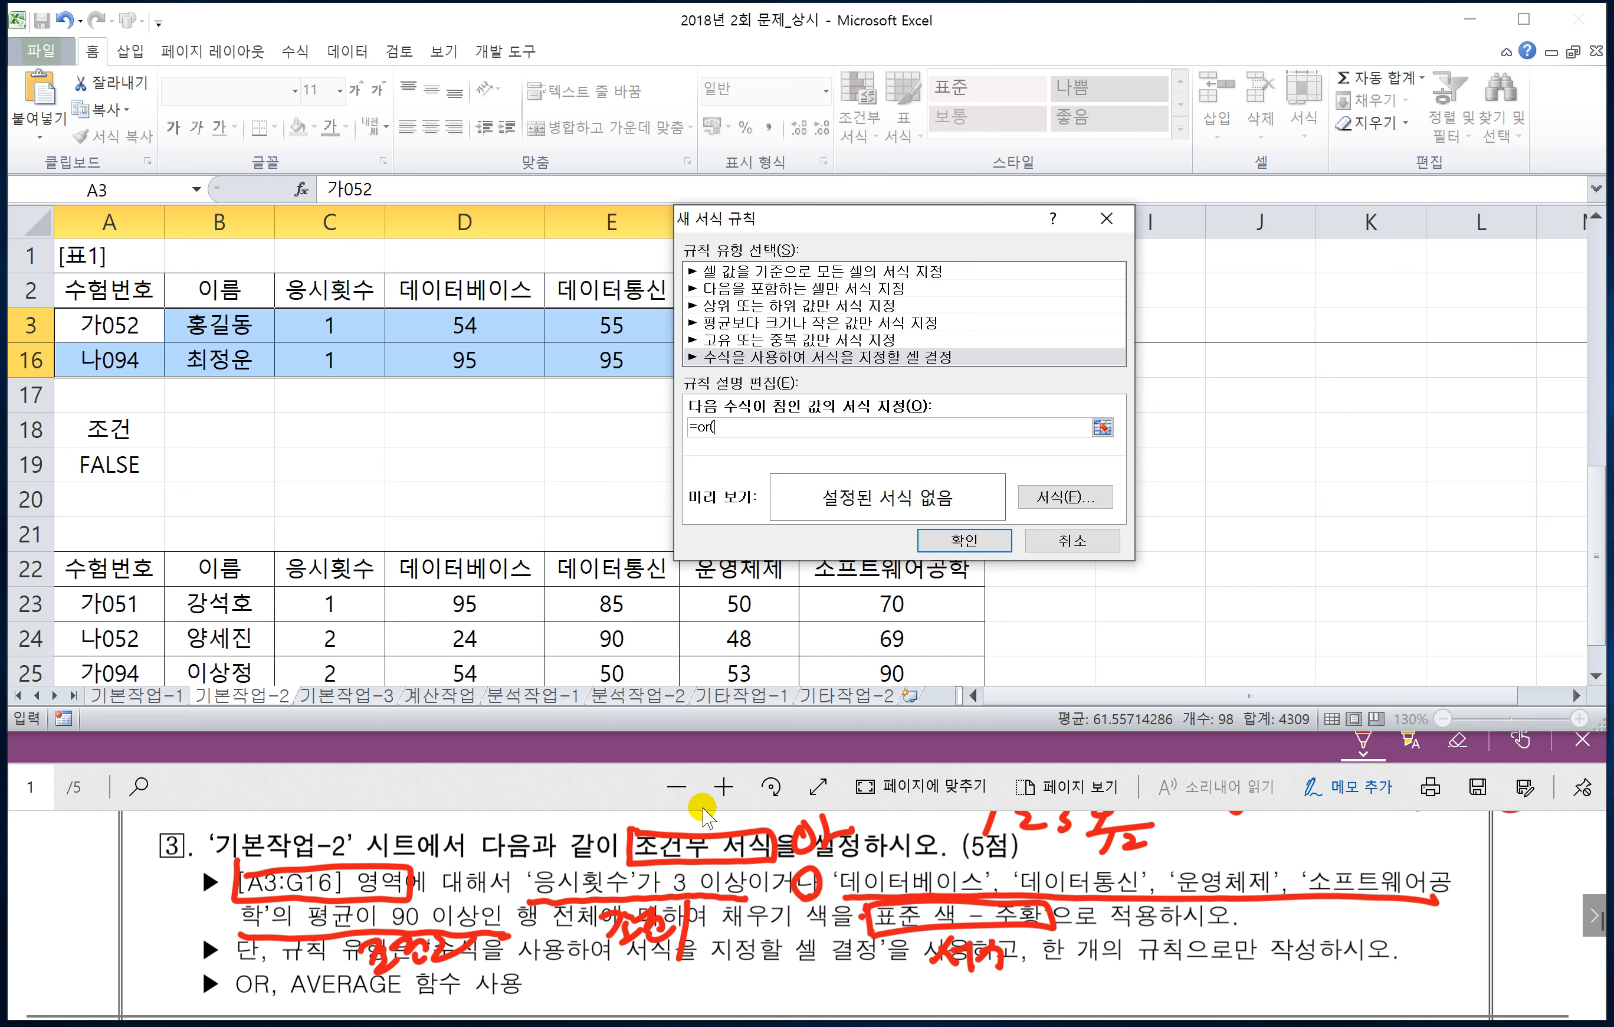
left_click_drag(875, 224, 1042, 289)
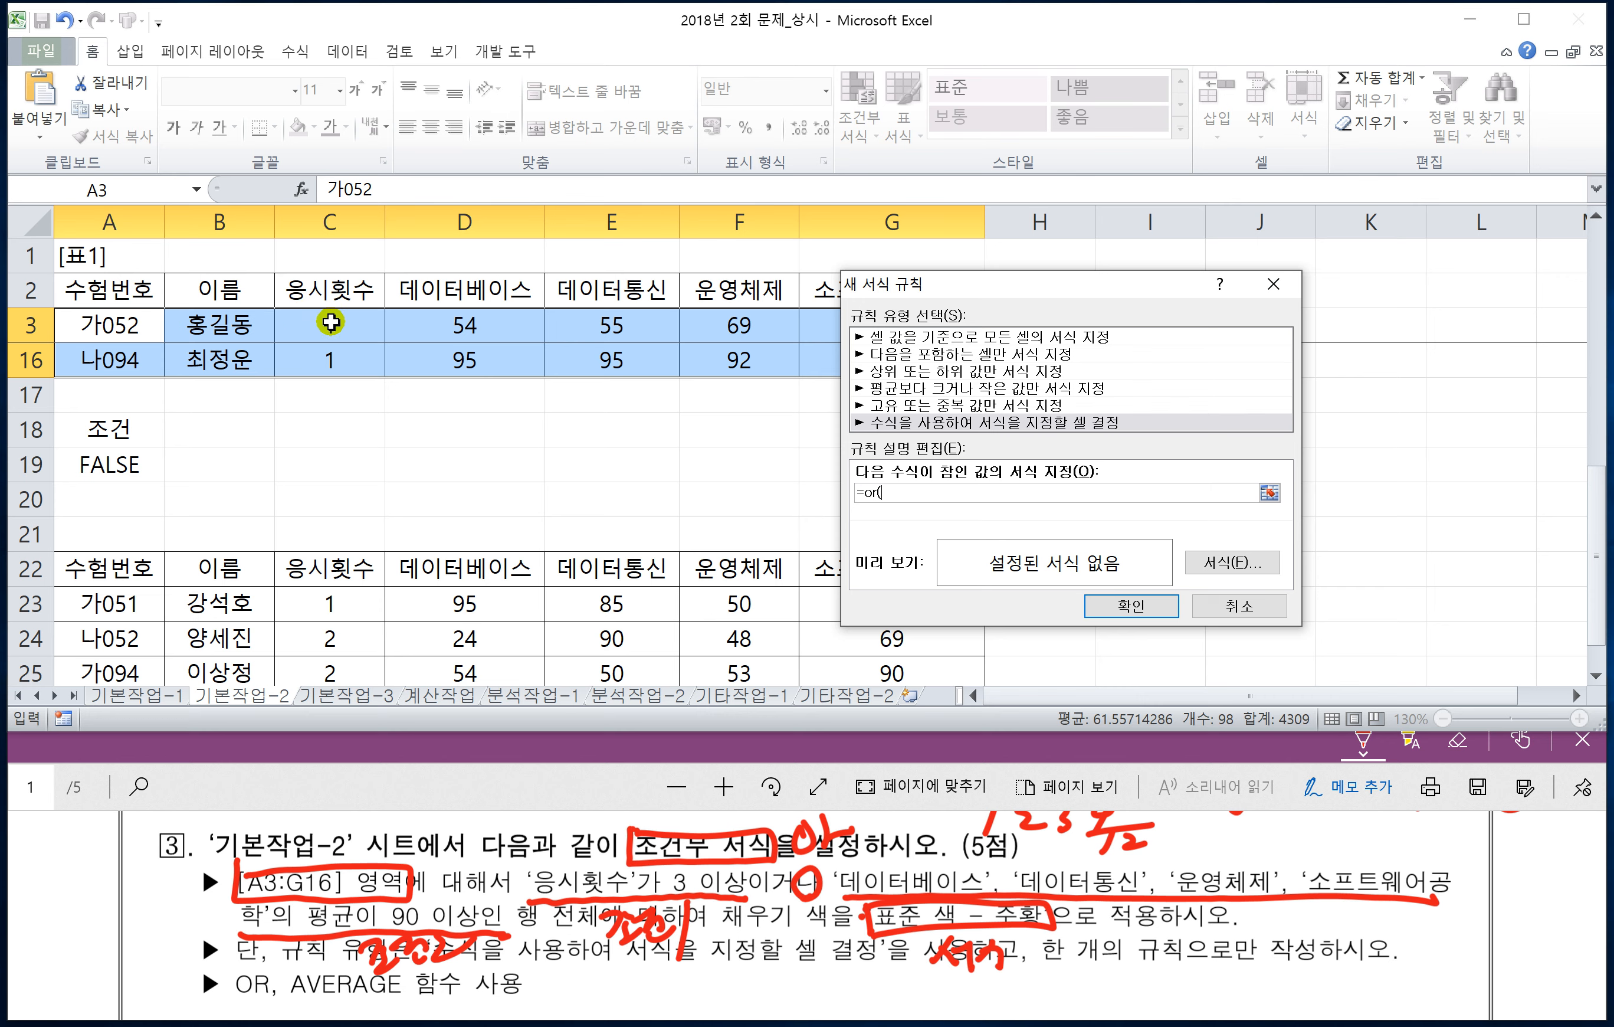
left_click(330, 323)
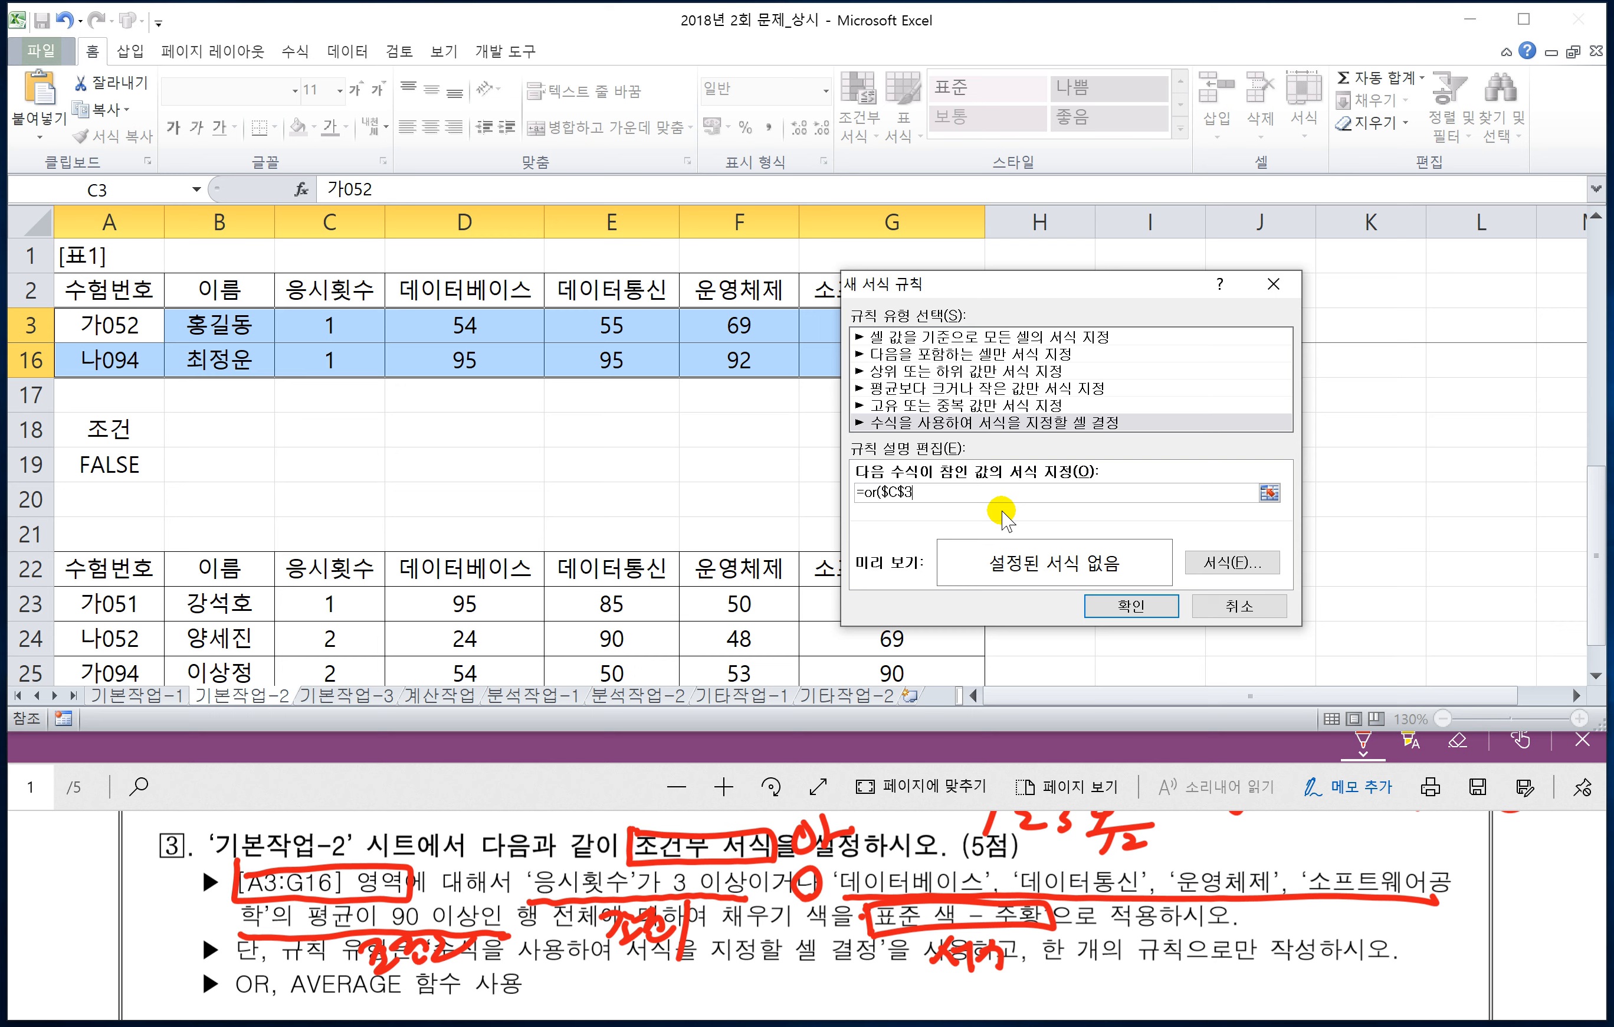
key("F4")
key("F4")
type(">=3,")
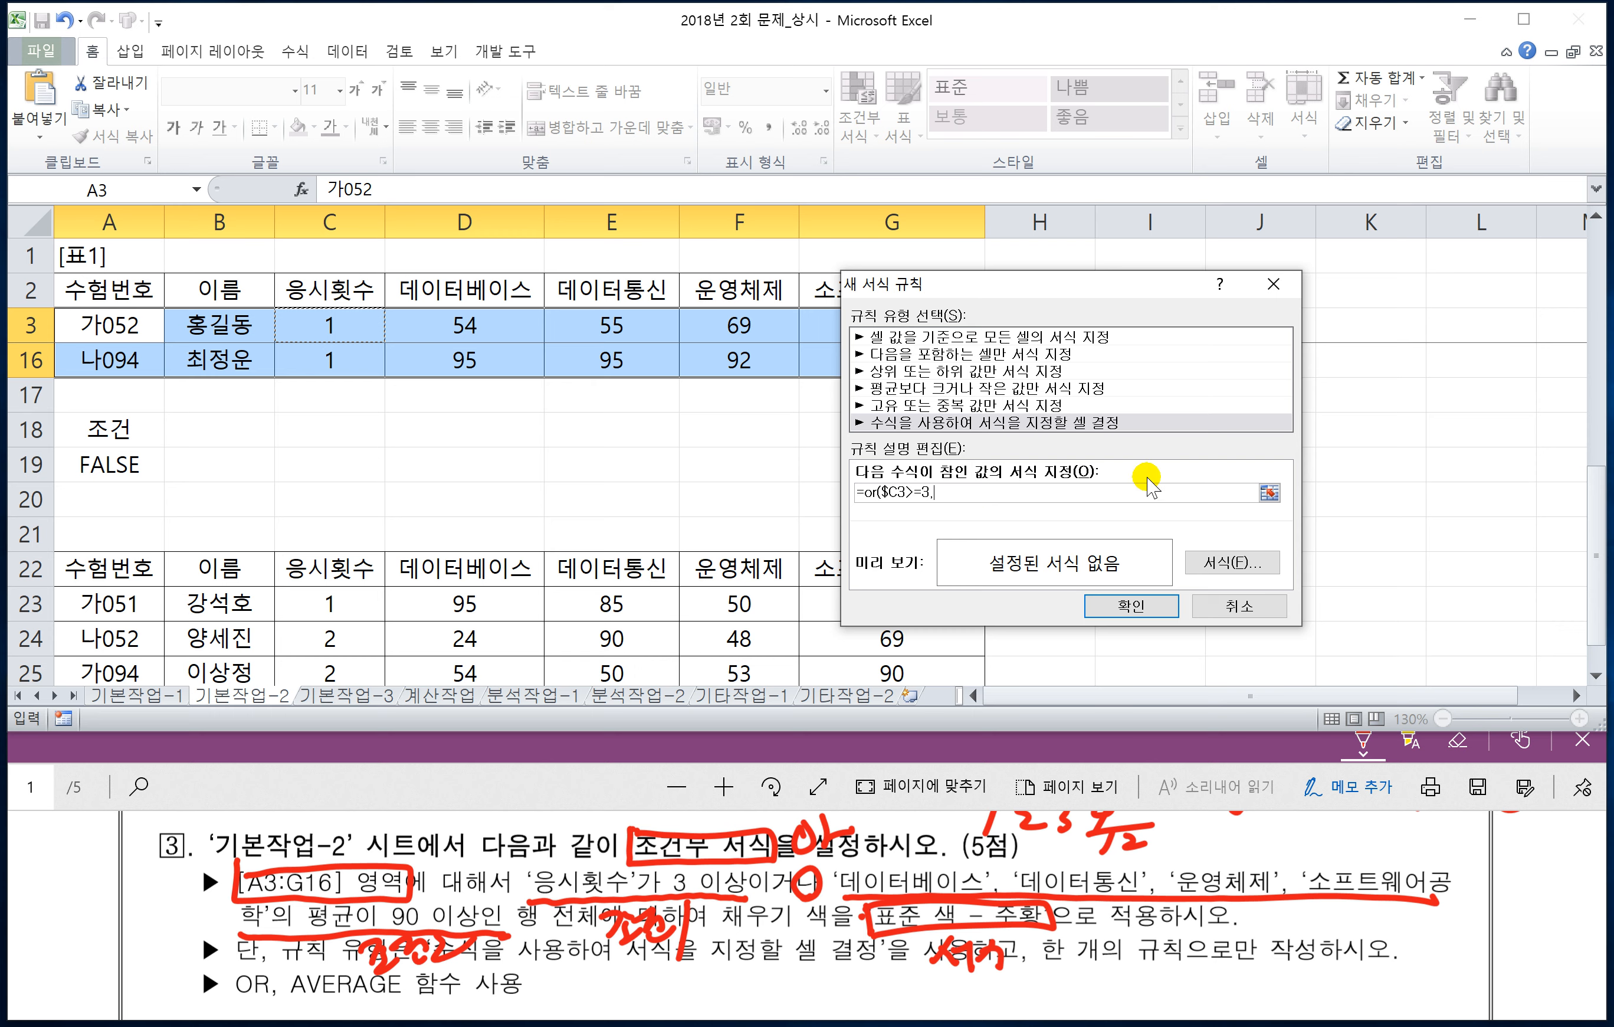
- Complete the rule formula with average($D3:$G3)>=90) as the second OR condition, using column-absolute references to the four subject scores
type("verage(")
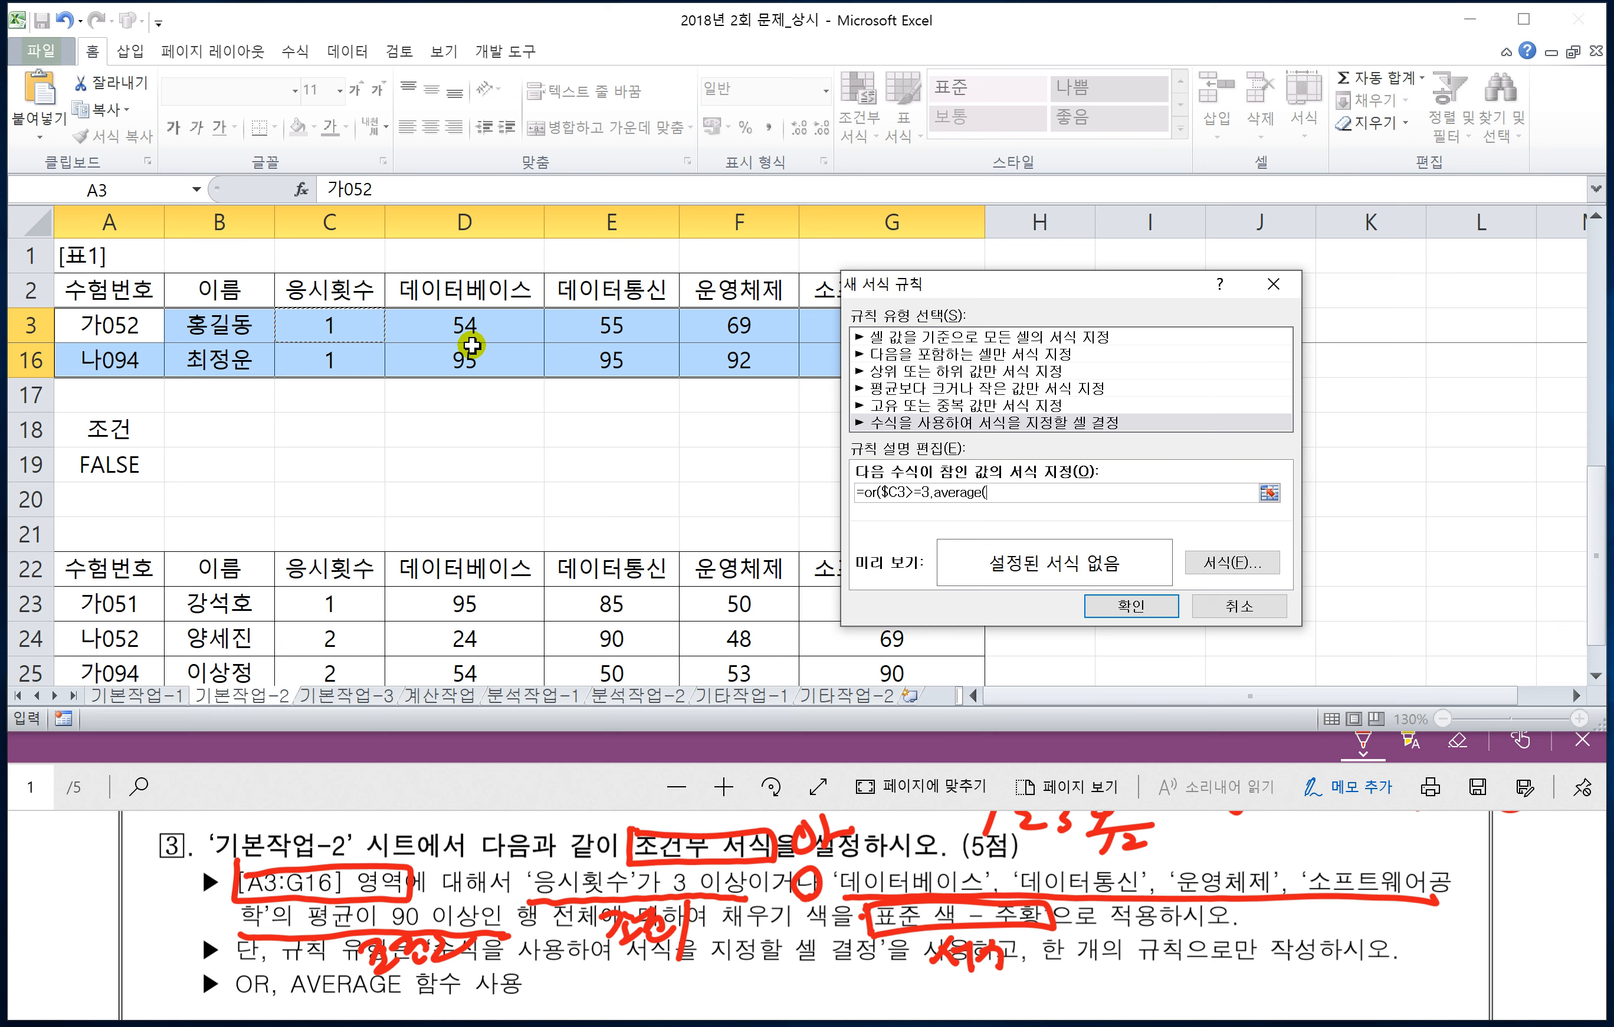
left_click_drag(1032, 299, 1015, 408)
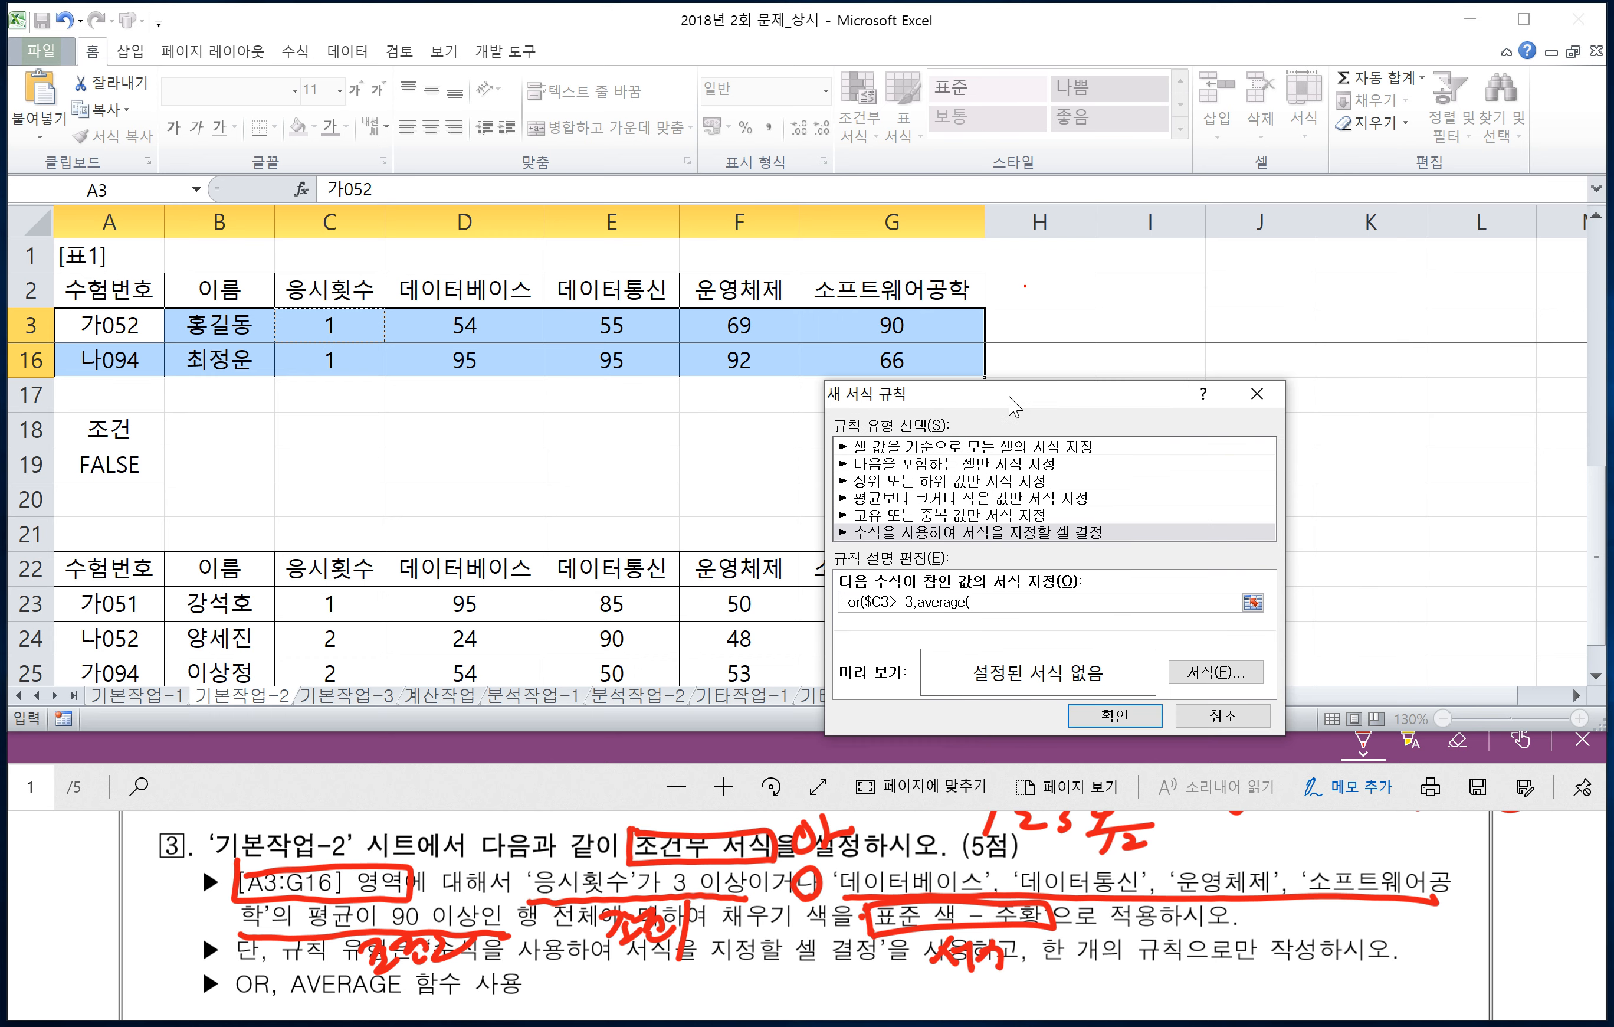
left_click_drag(441, 317, 871, 319)
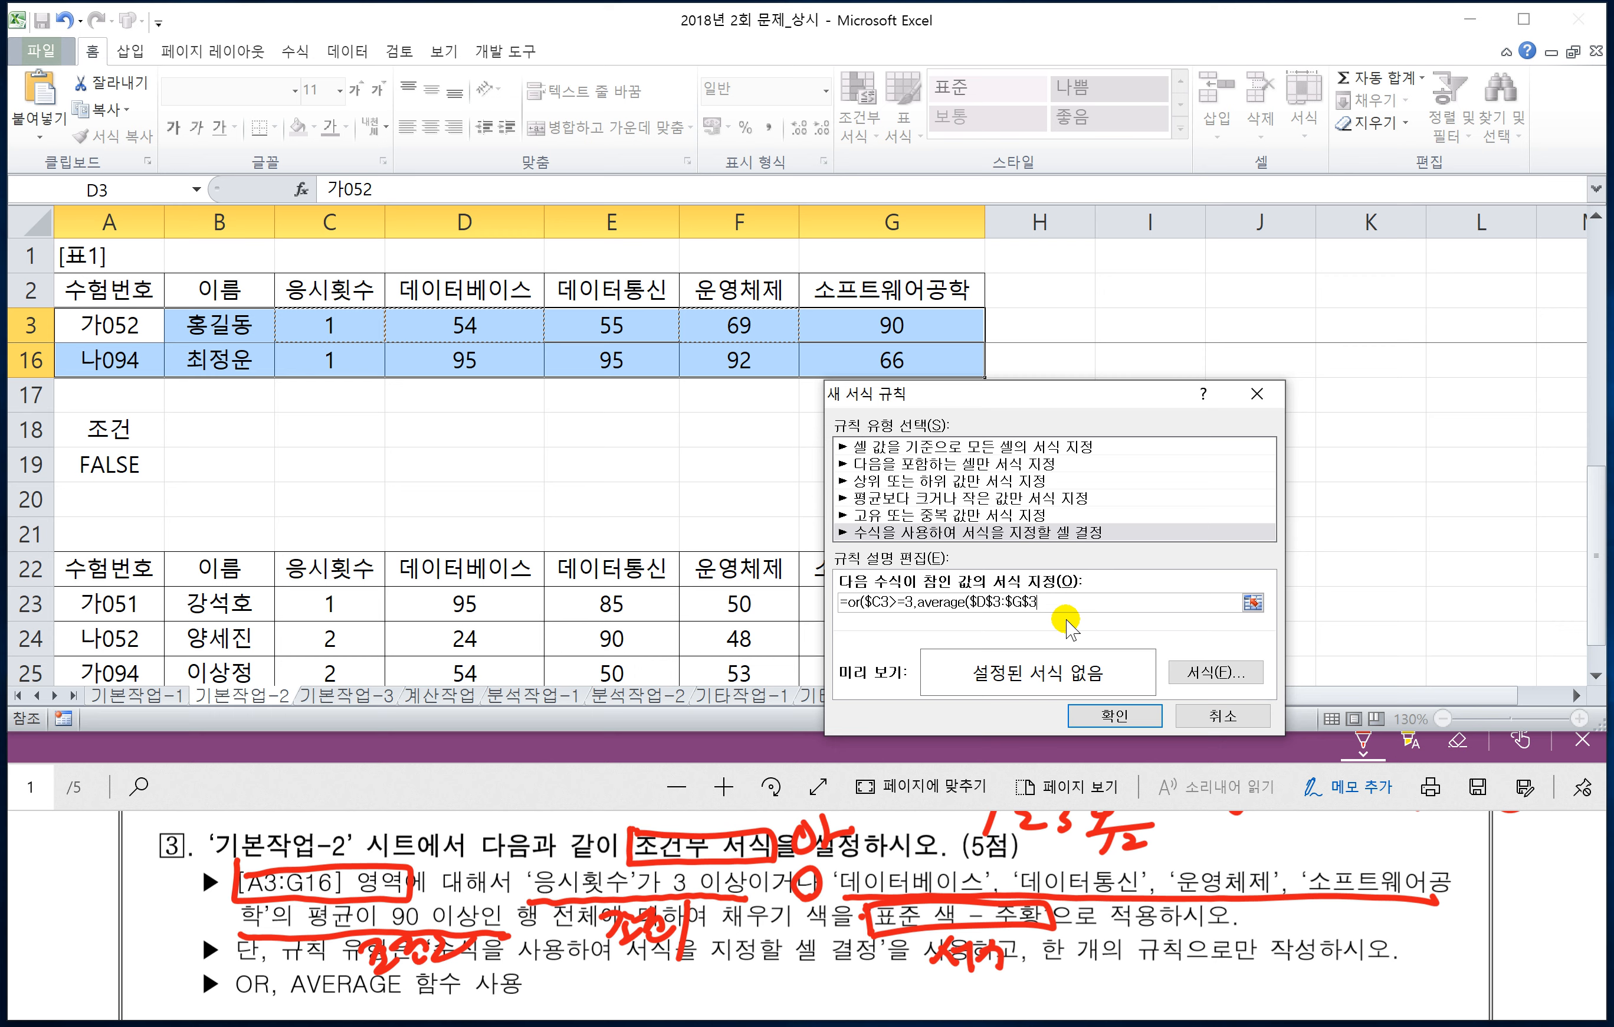
key("F4")
key("F4")
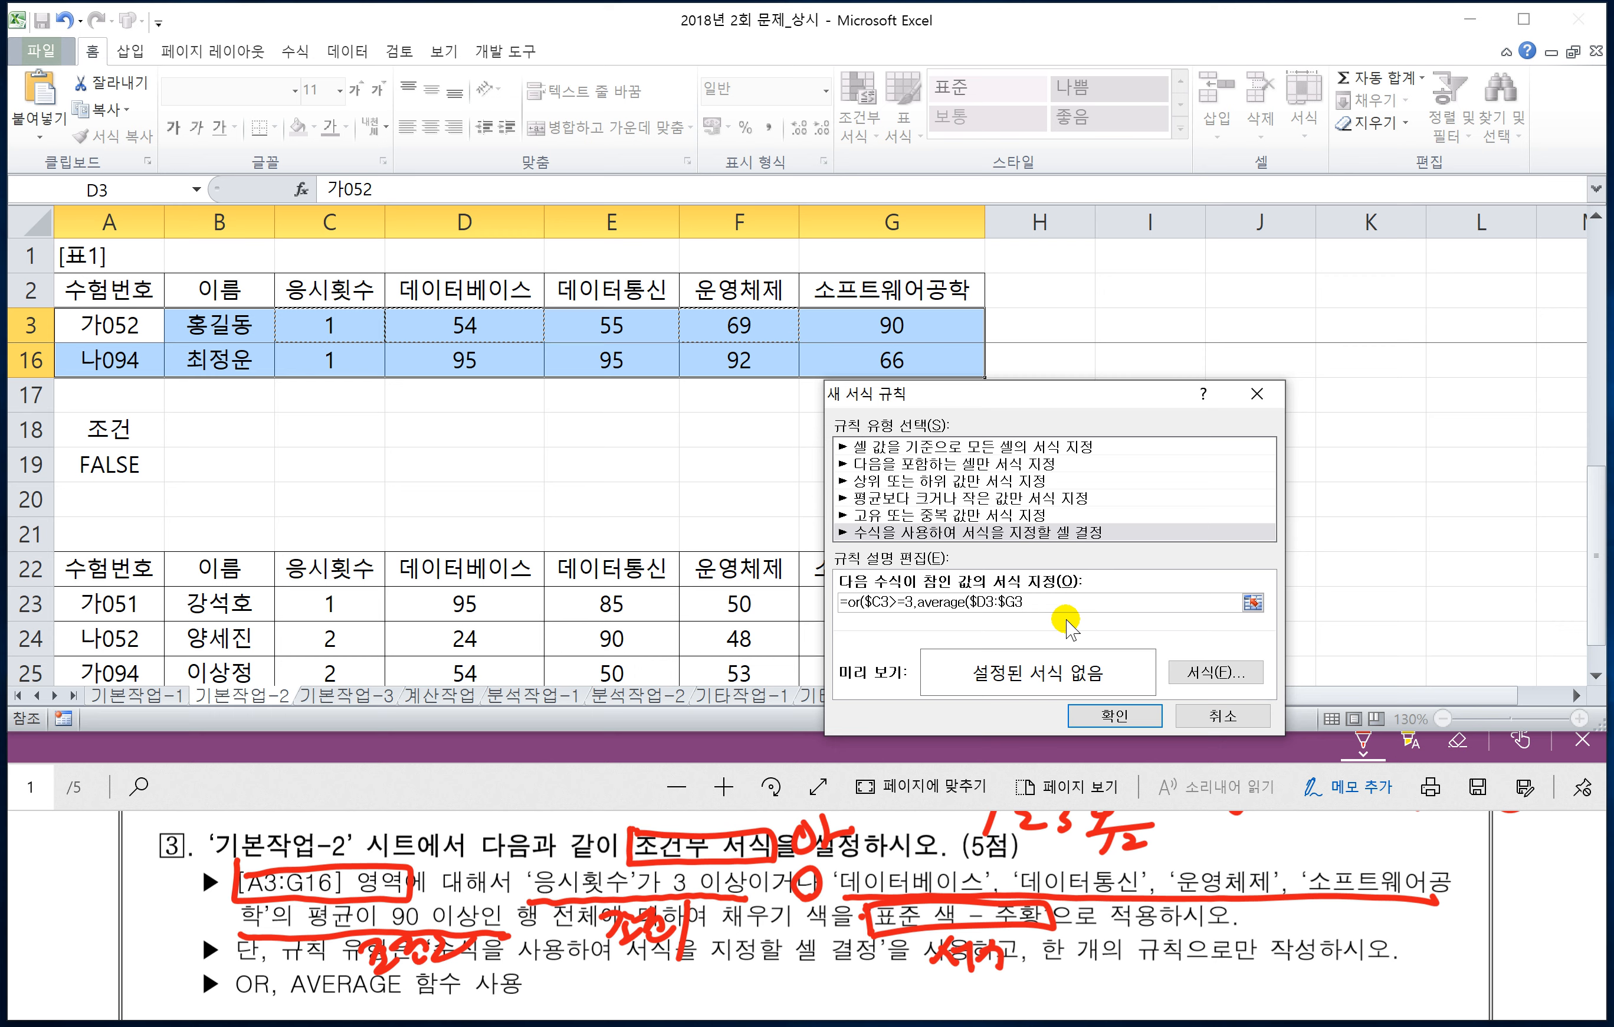
type(")")
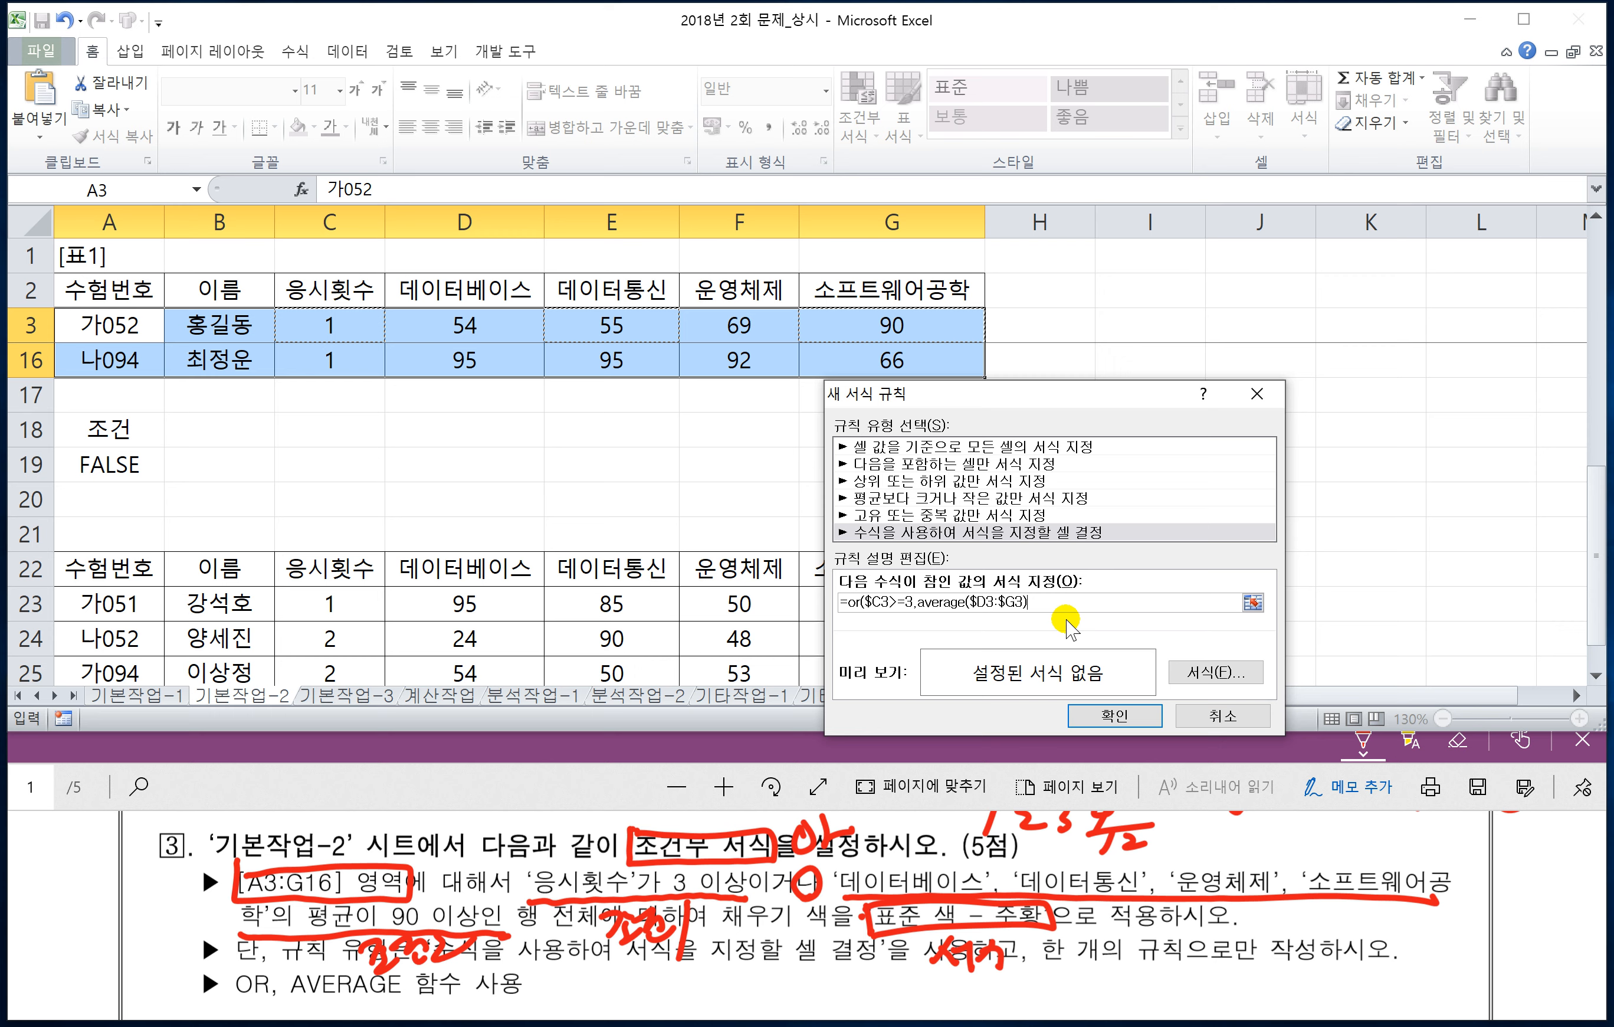
type(">=90")
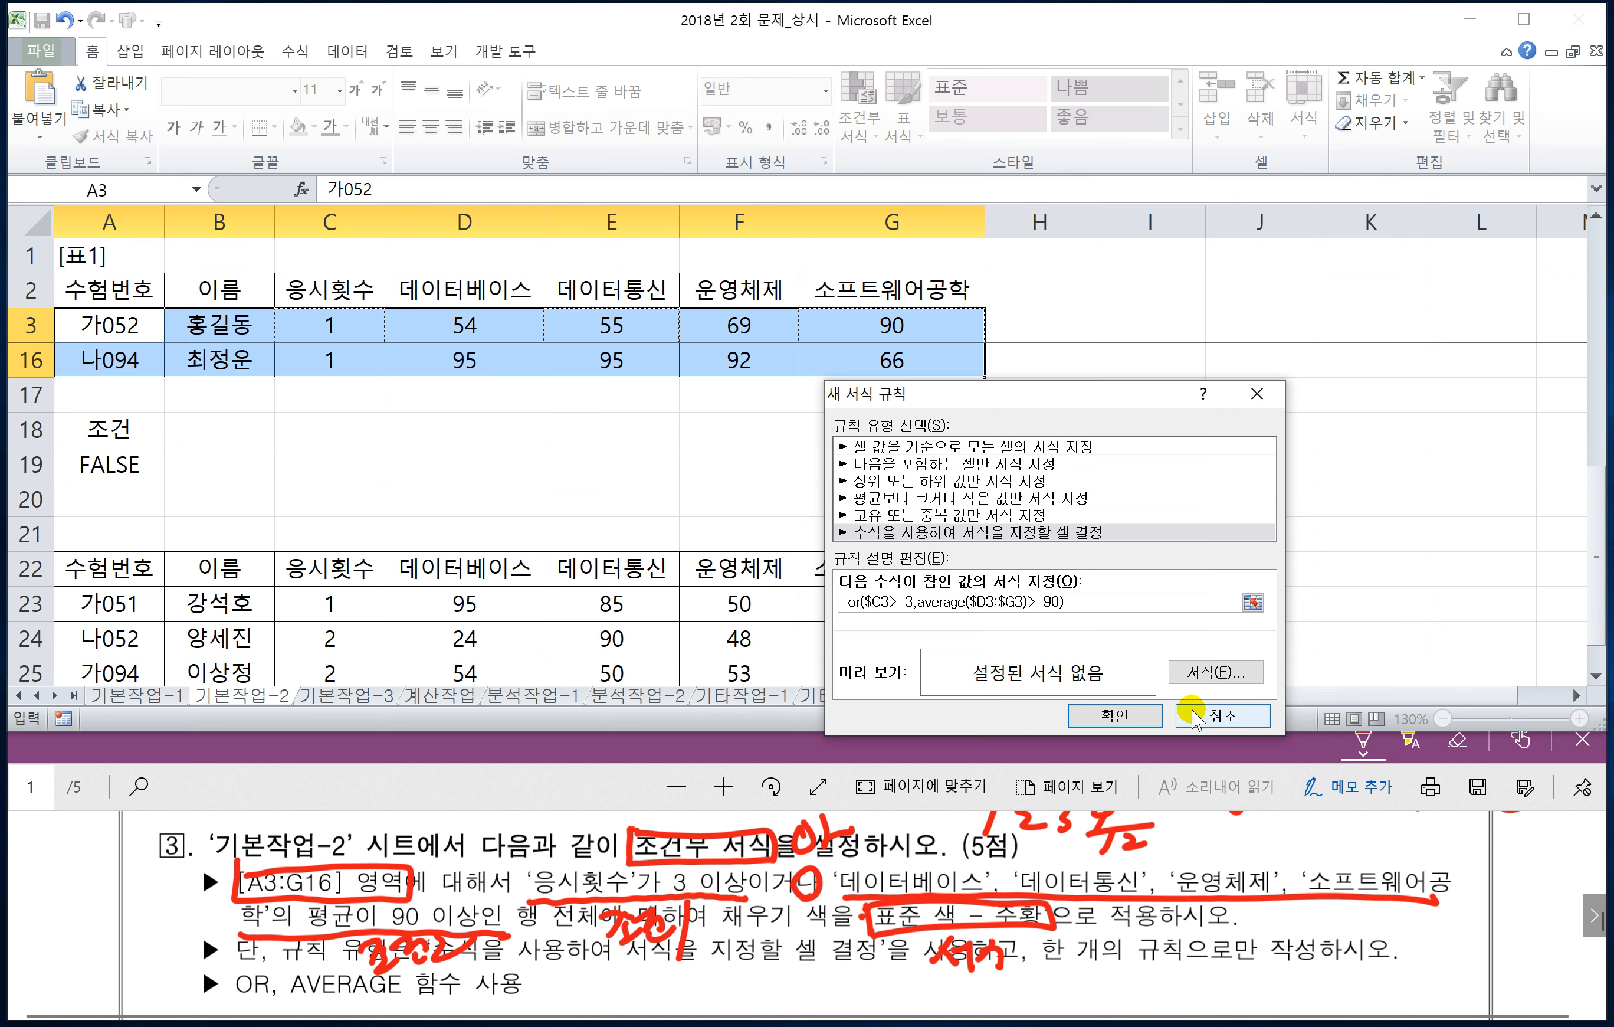
- Set the rule's fill to the standard orange colour and apply the conditional formatting to A3:G16
left_click(1207, 675)
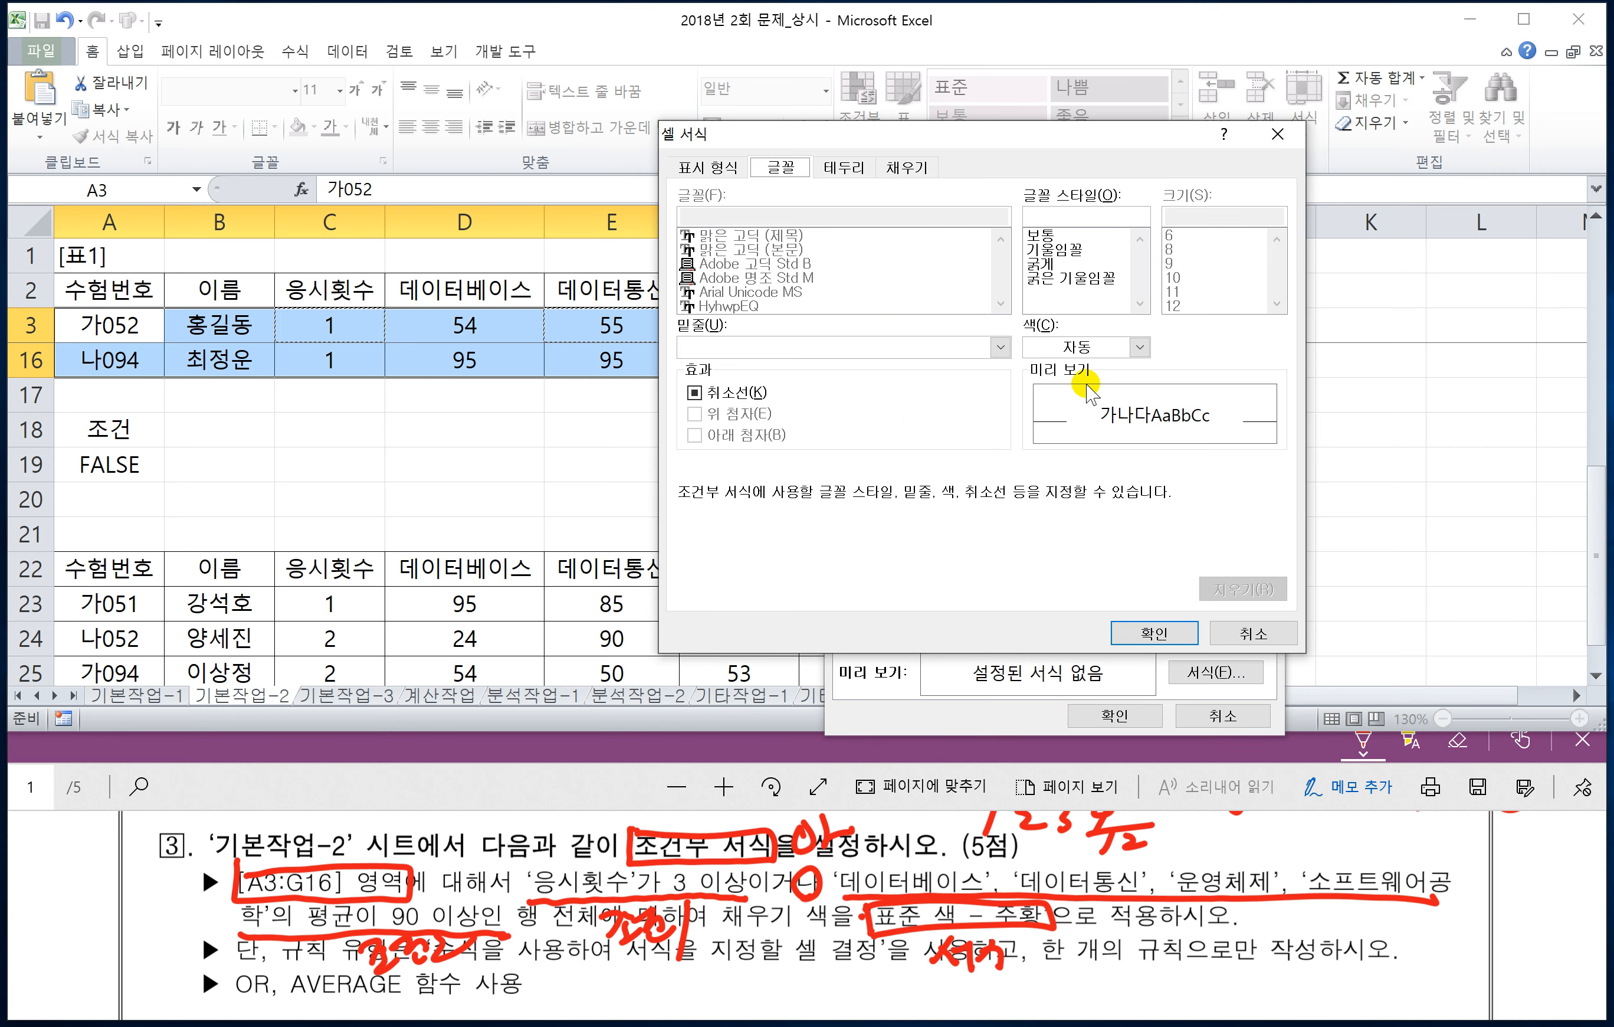
left_click(907, 168)
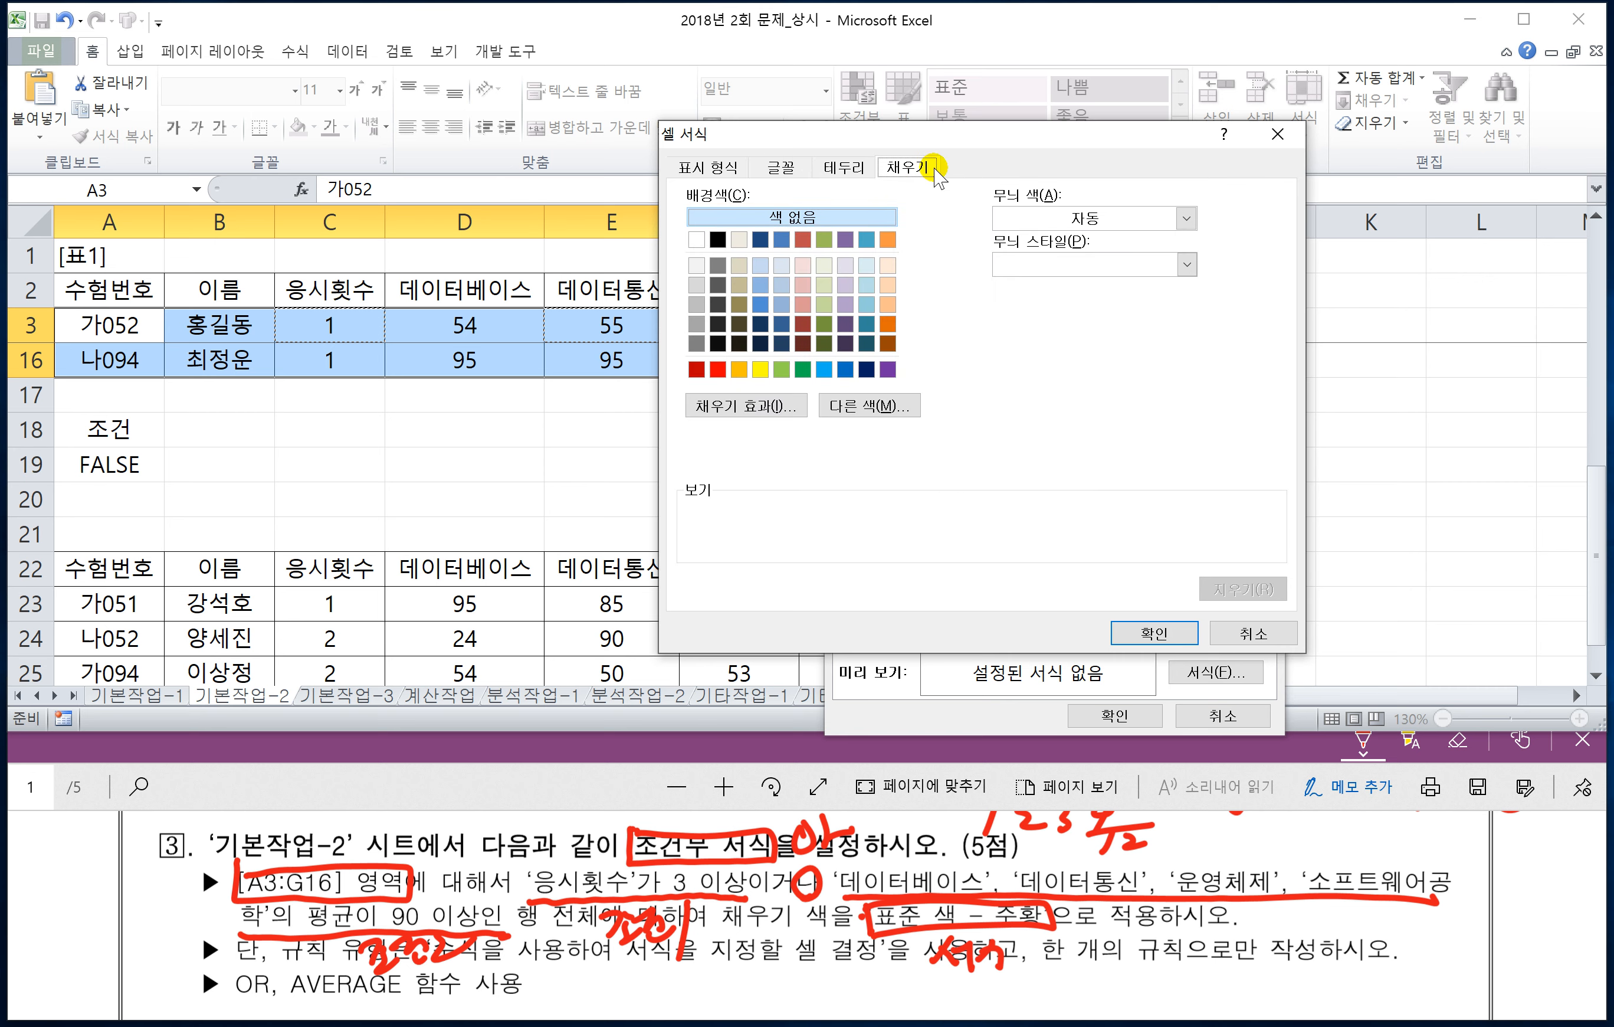
left_click(738, 370)
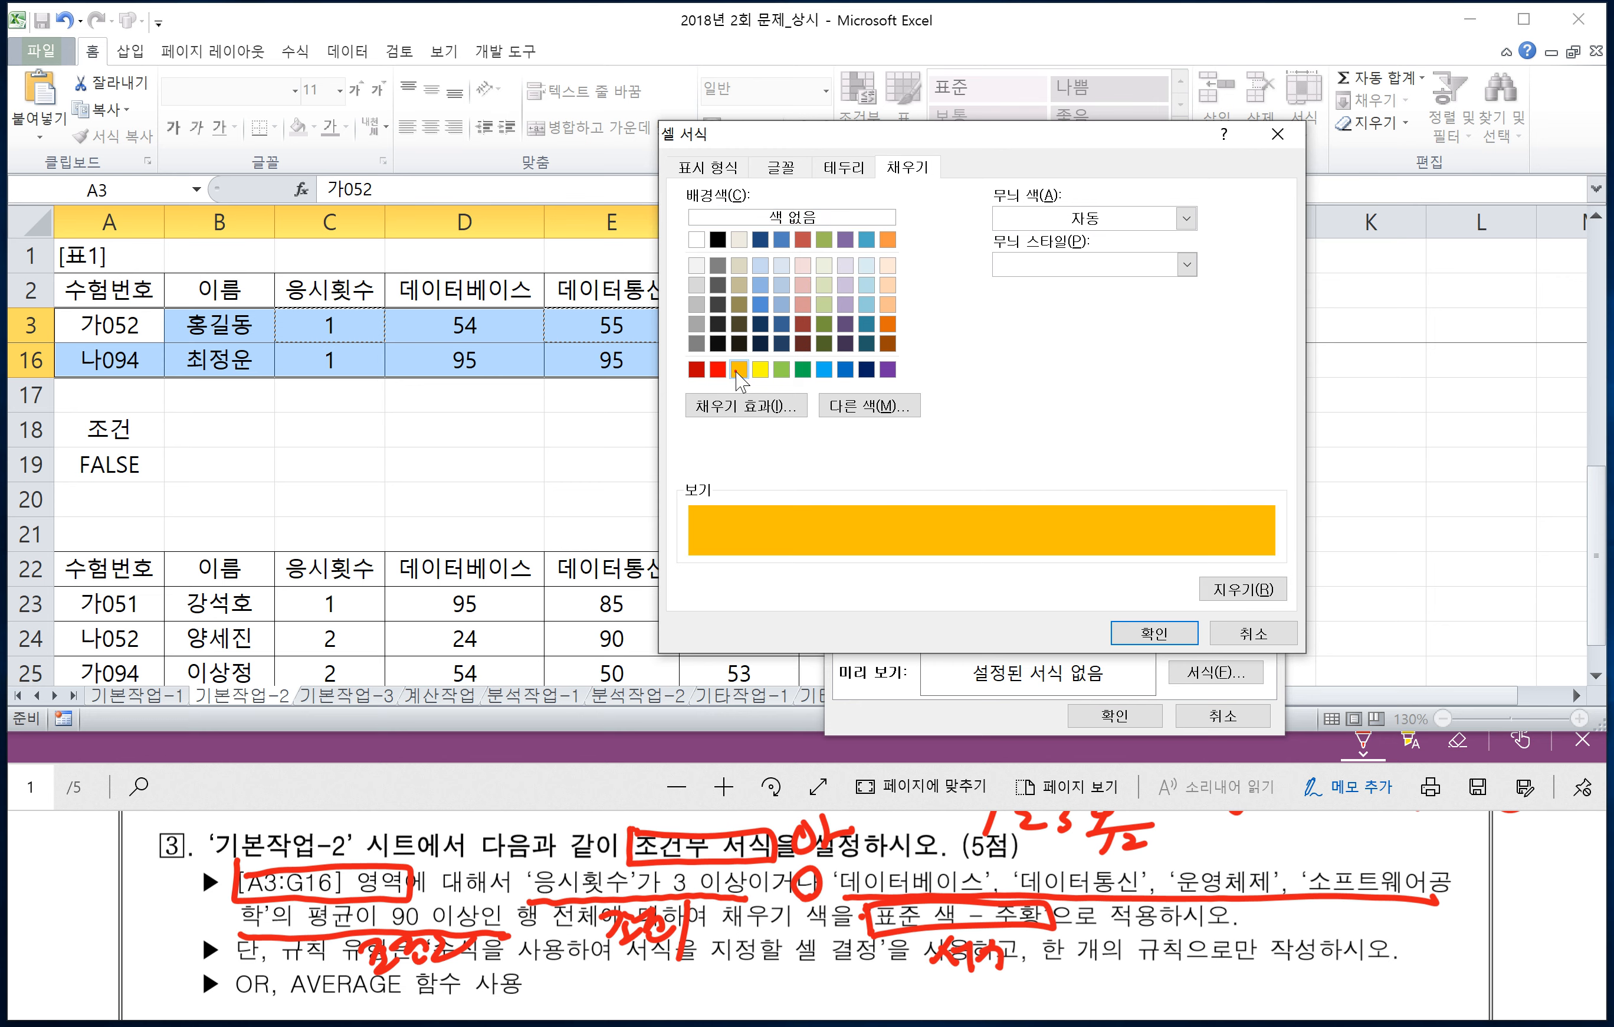
left_click(1137, 634)
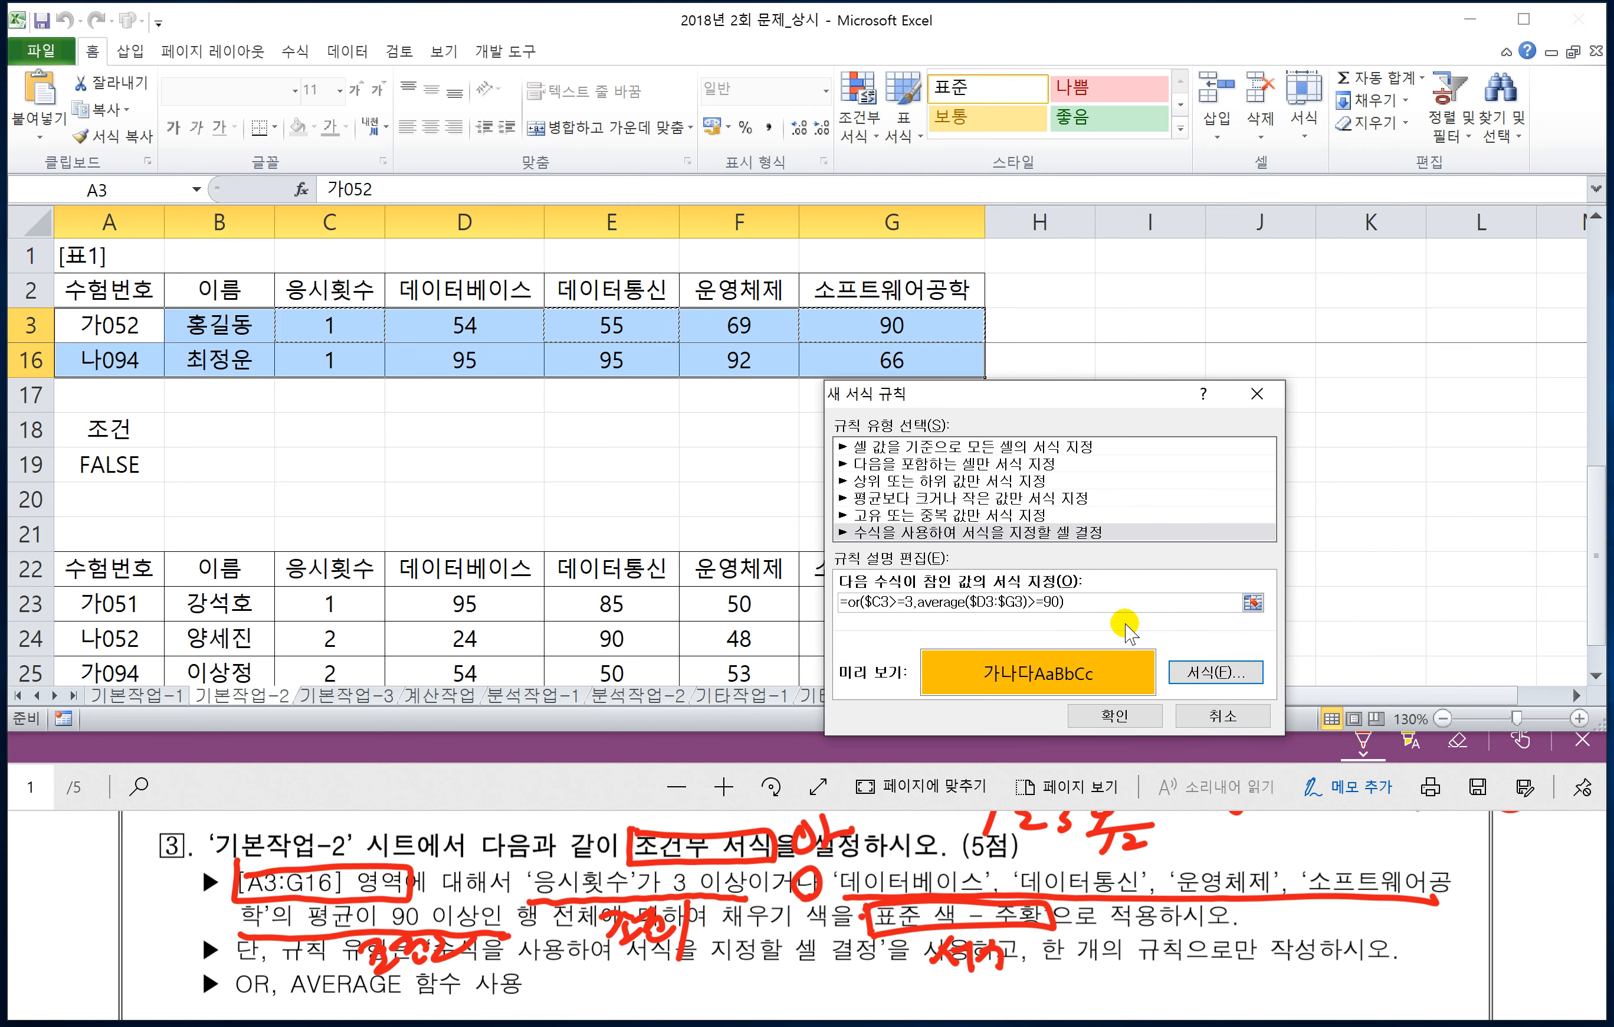
left_click(1104, 716)
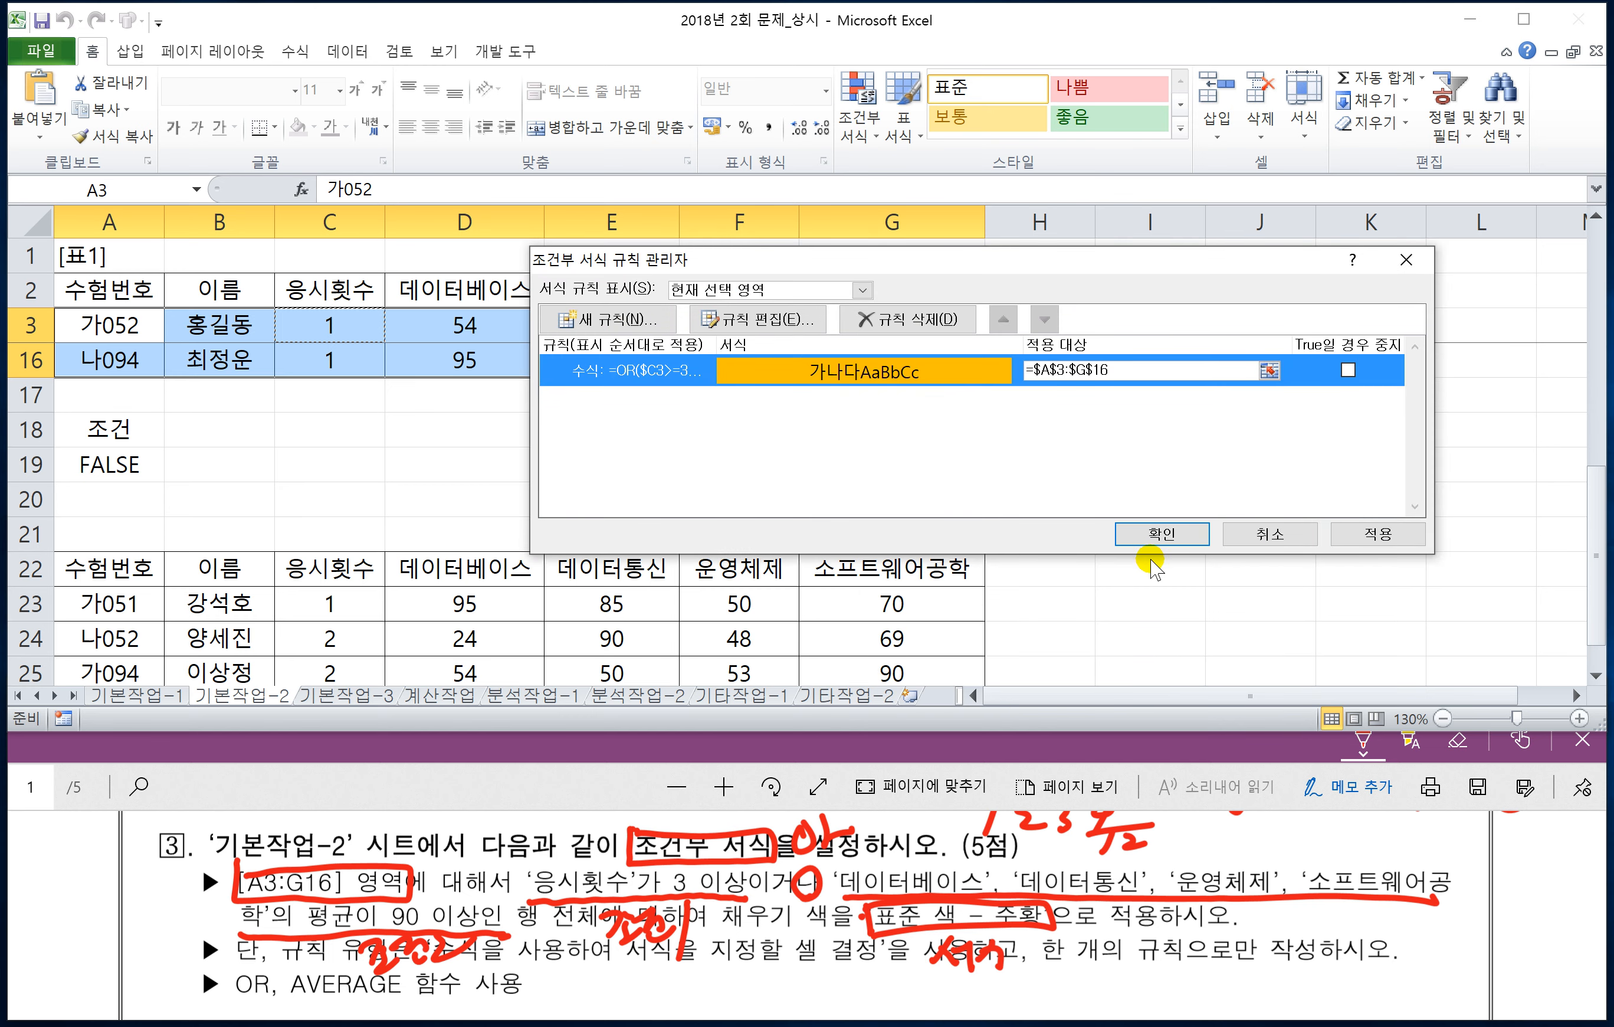
left_click(1151, 536)
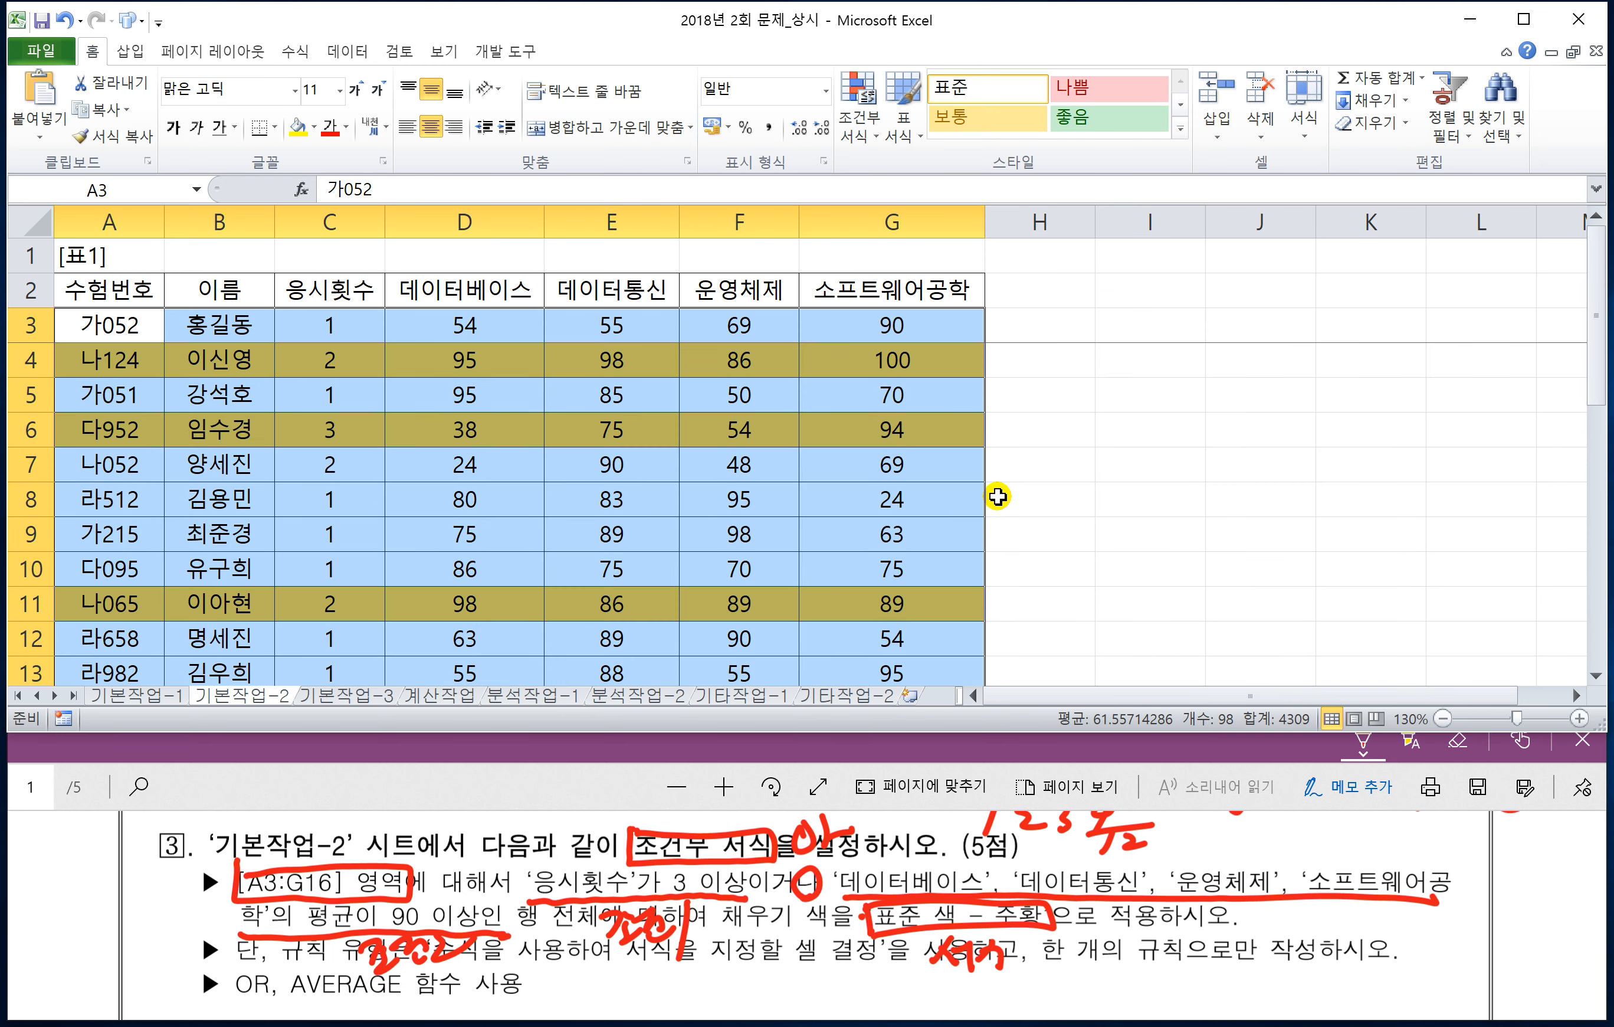
left_click(1068, 533)
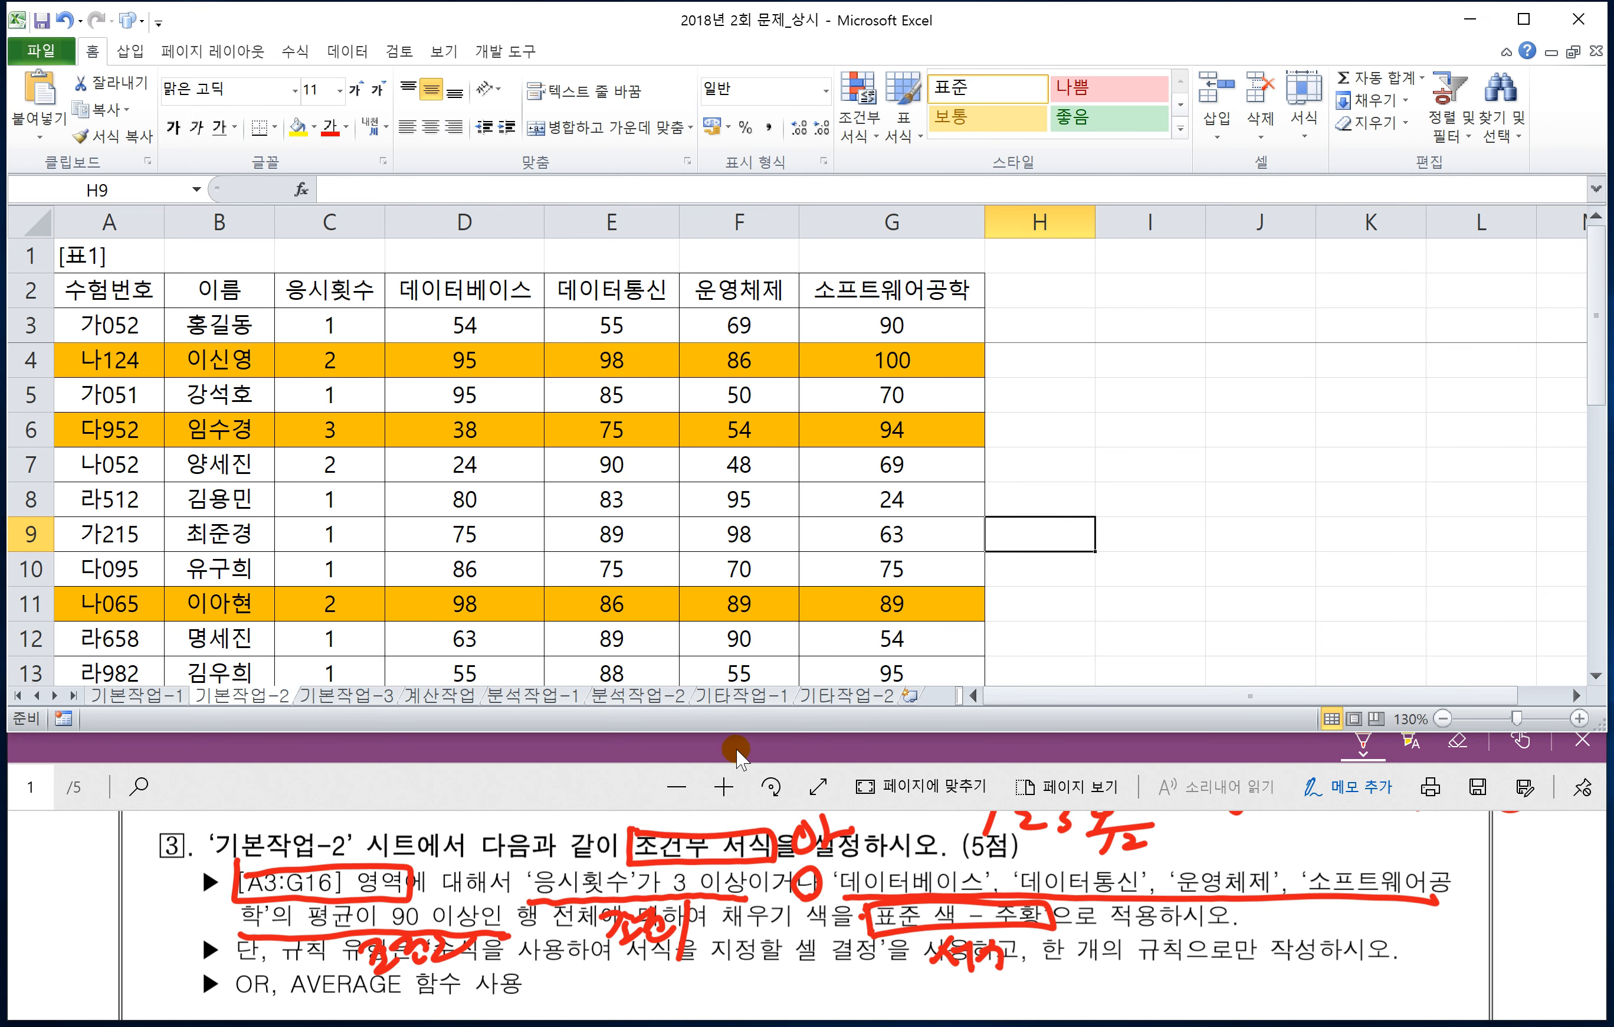
- Move on to task 4 in the exam instructions and preview the printout of the 기본작업-3 sheet
left_click(709, 821)
scroll(668, 881, "down", 5)
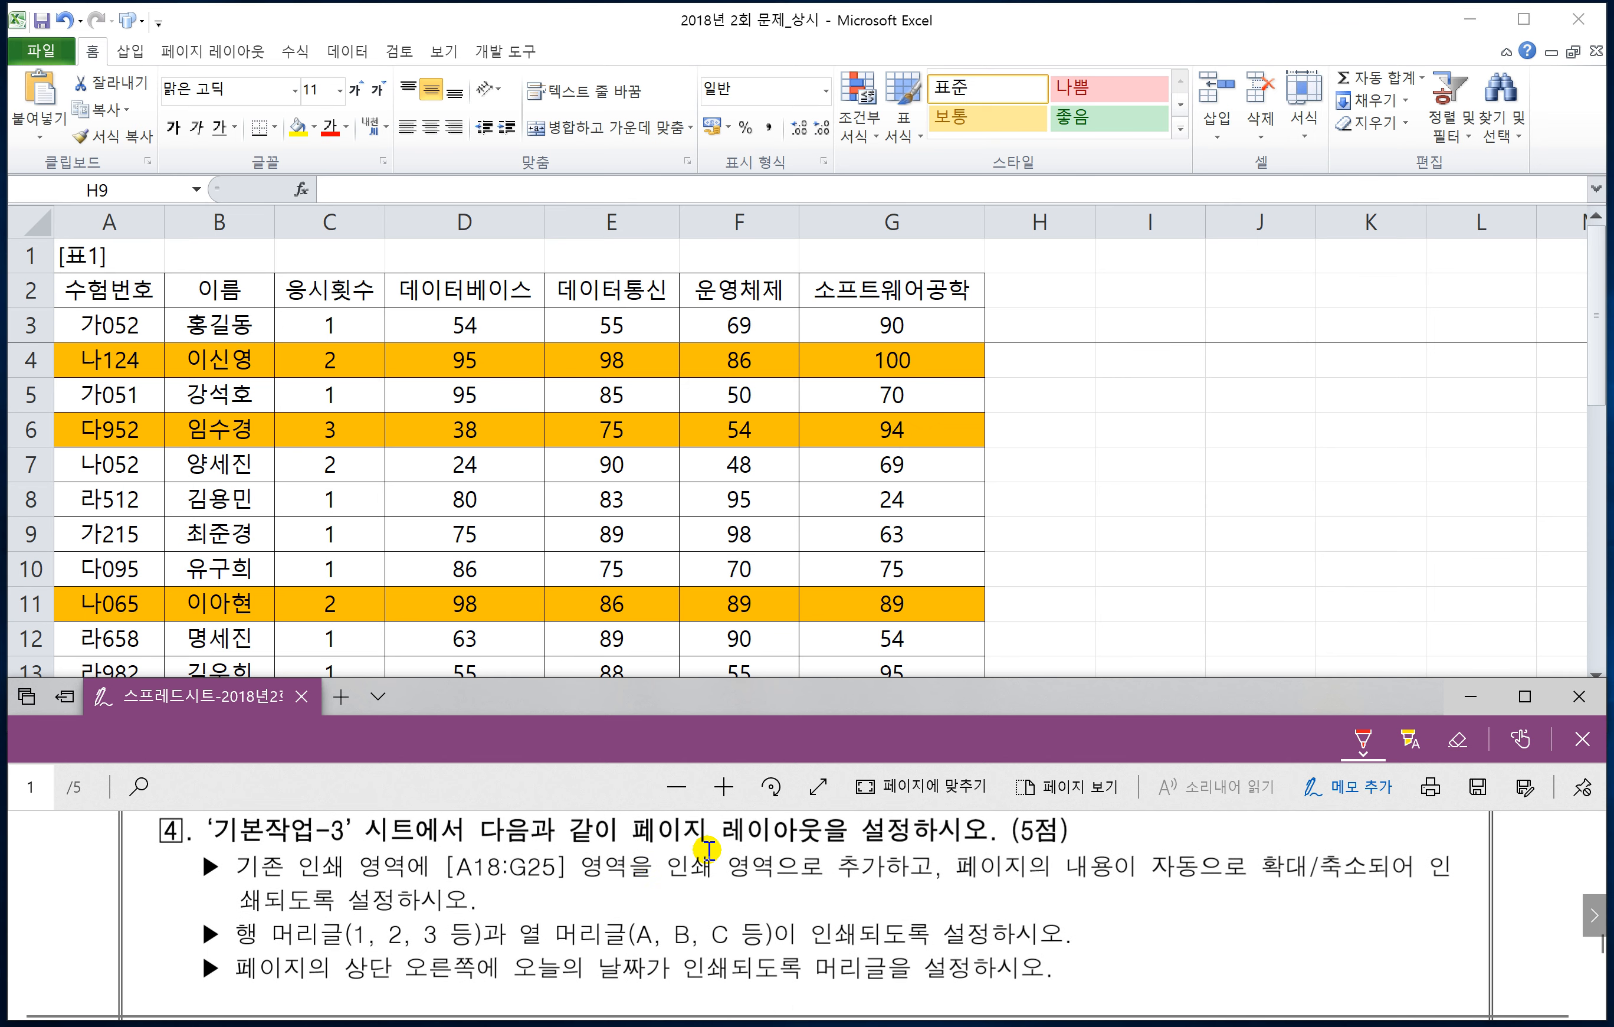
left_click(514, 600)
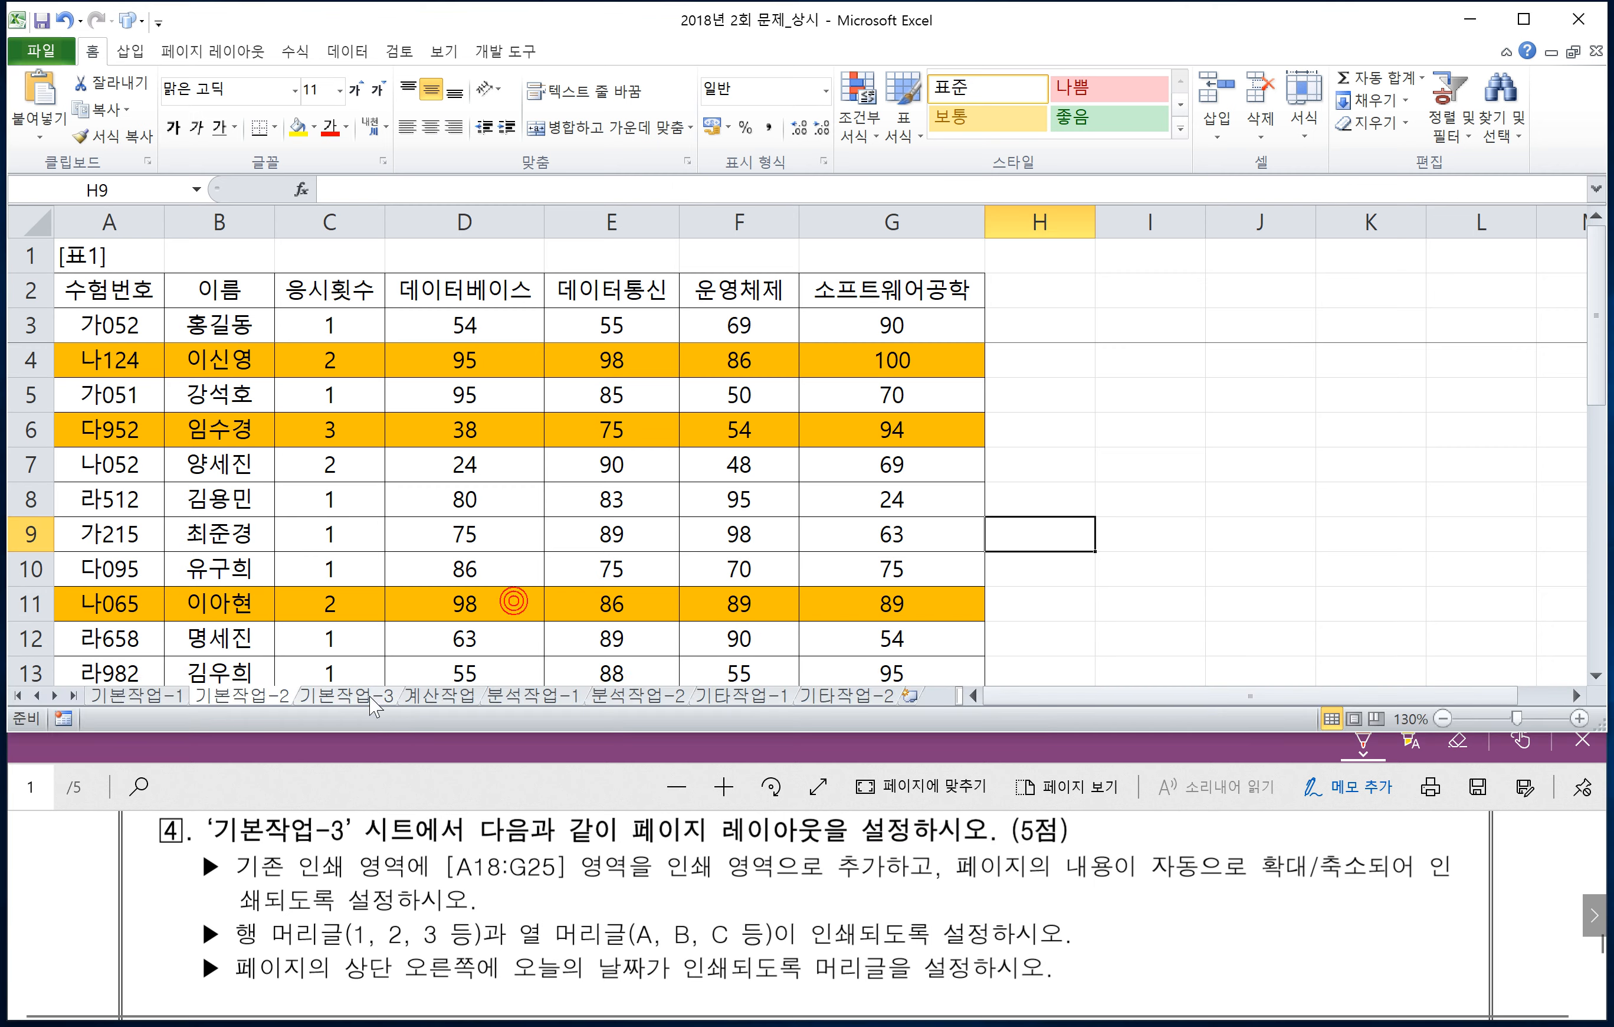
left_click(346, 696)
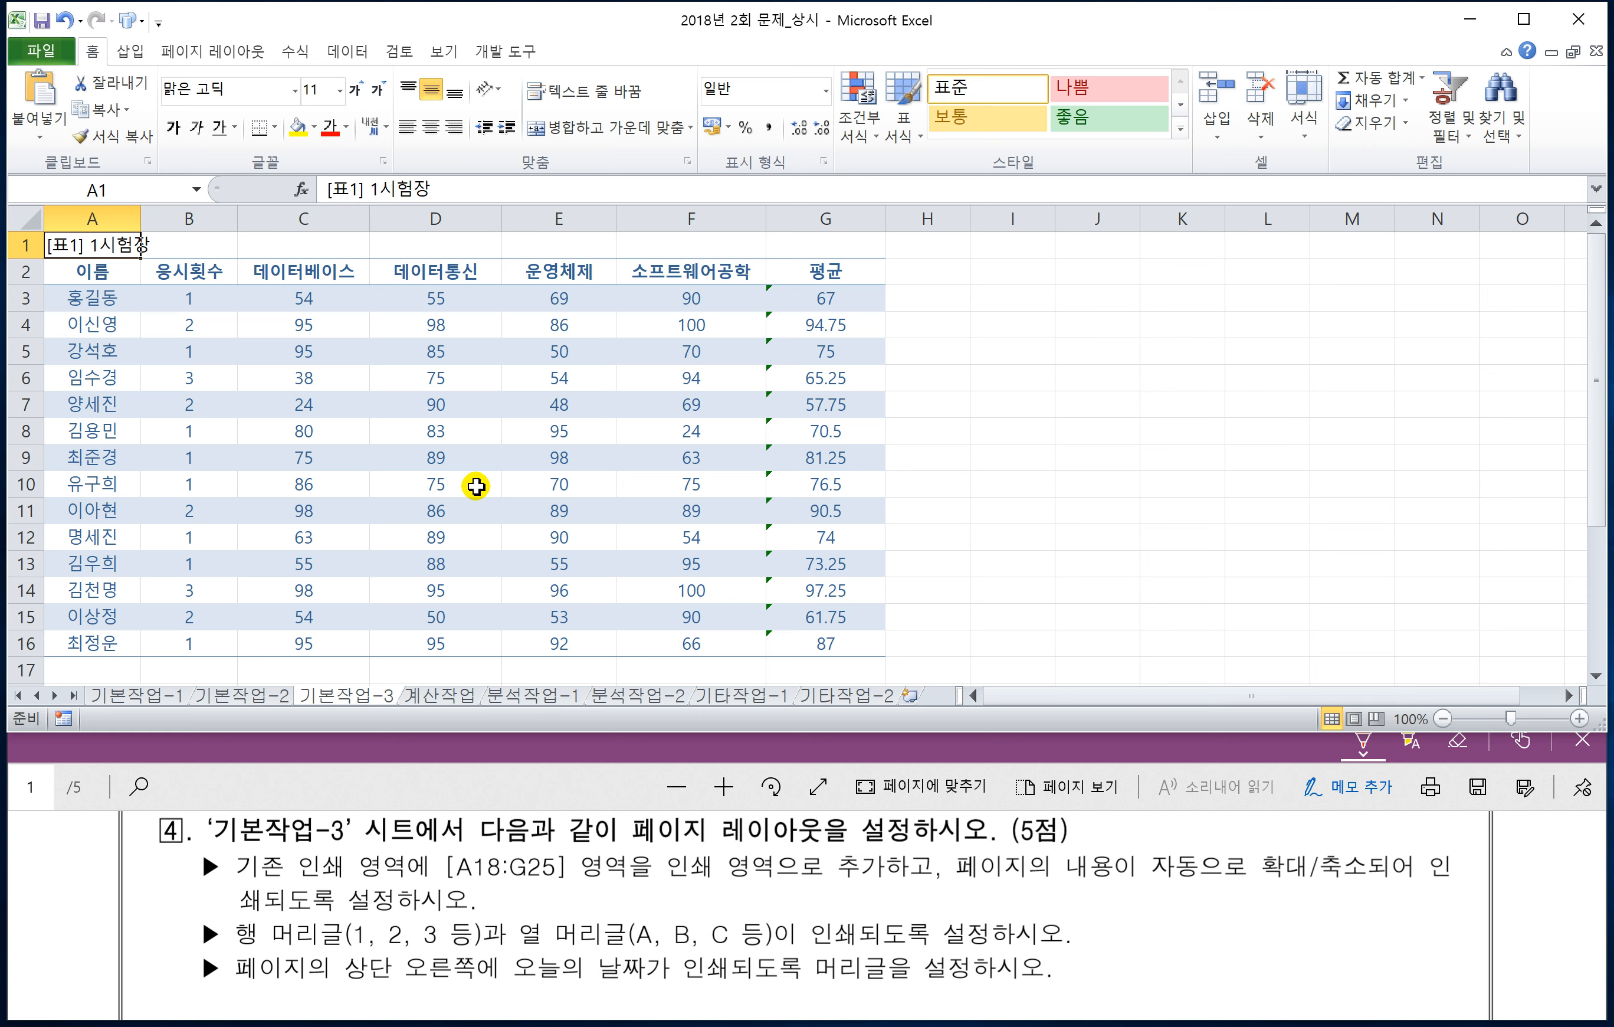
left_click(345, 392)
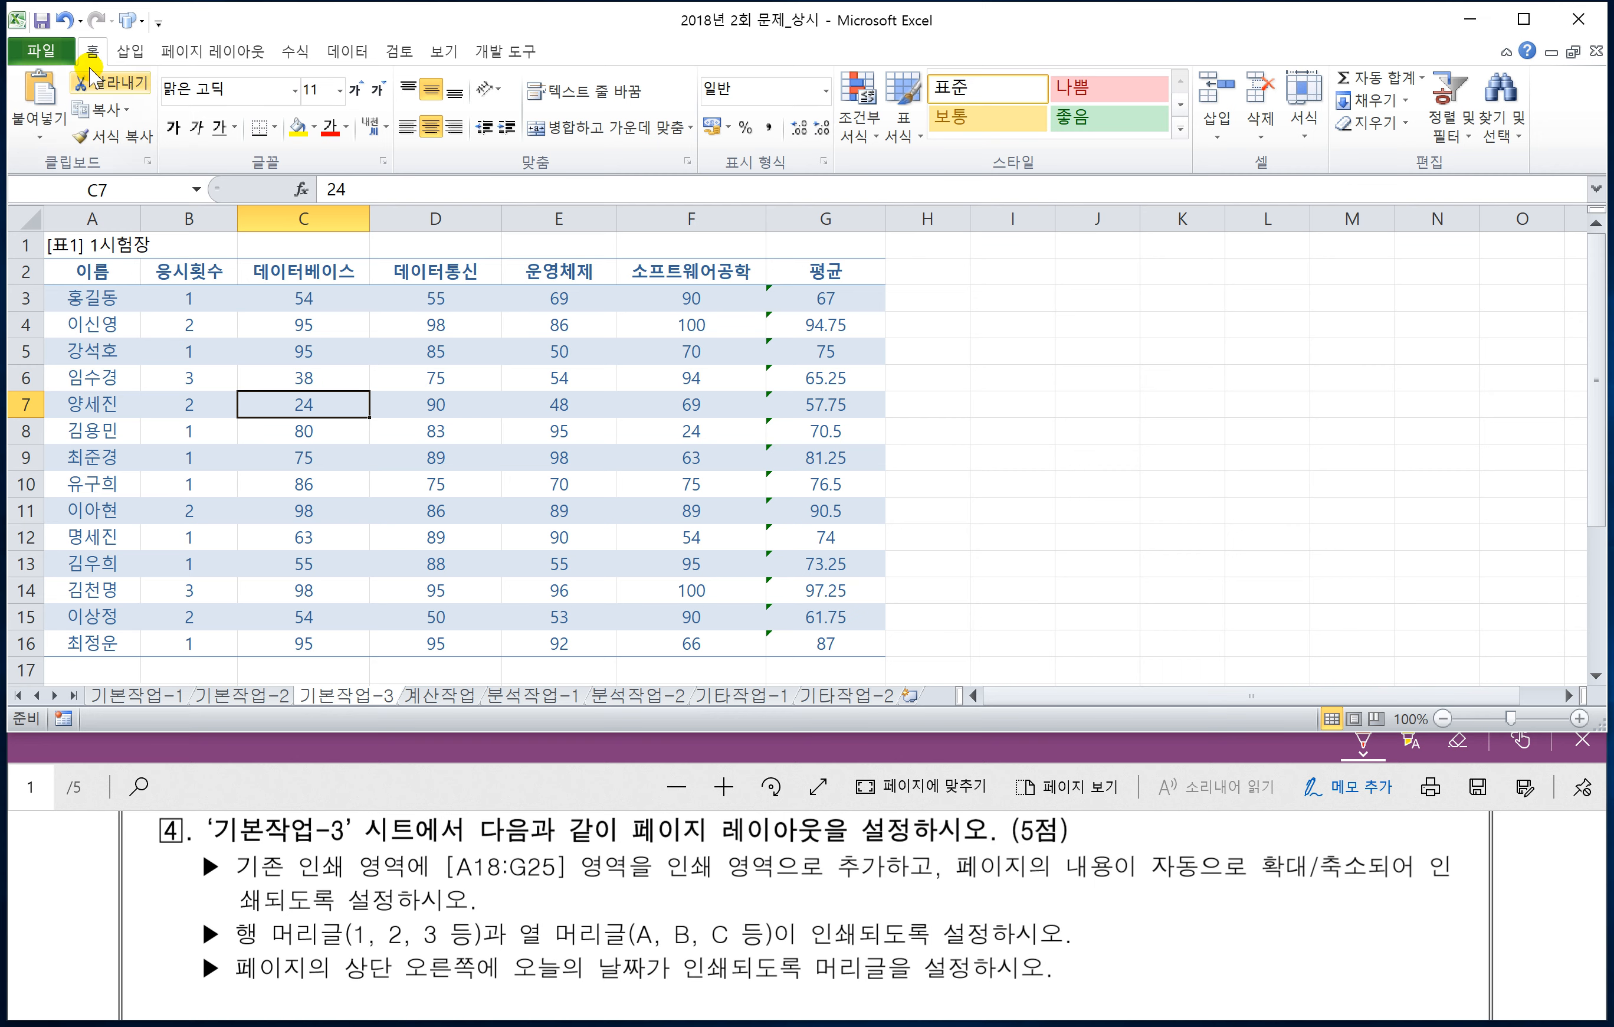
left_click(41, 53)
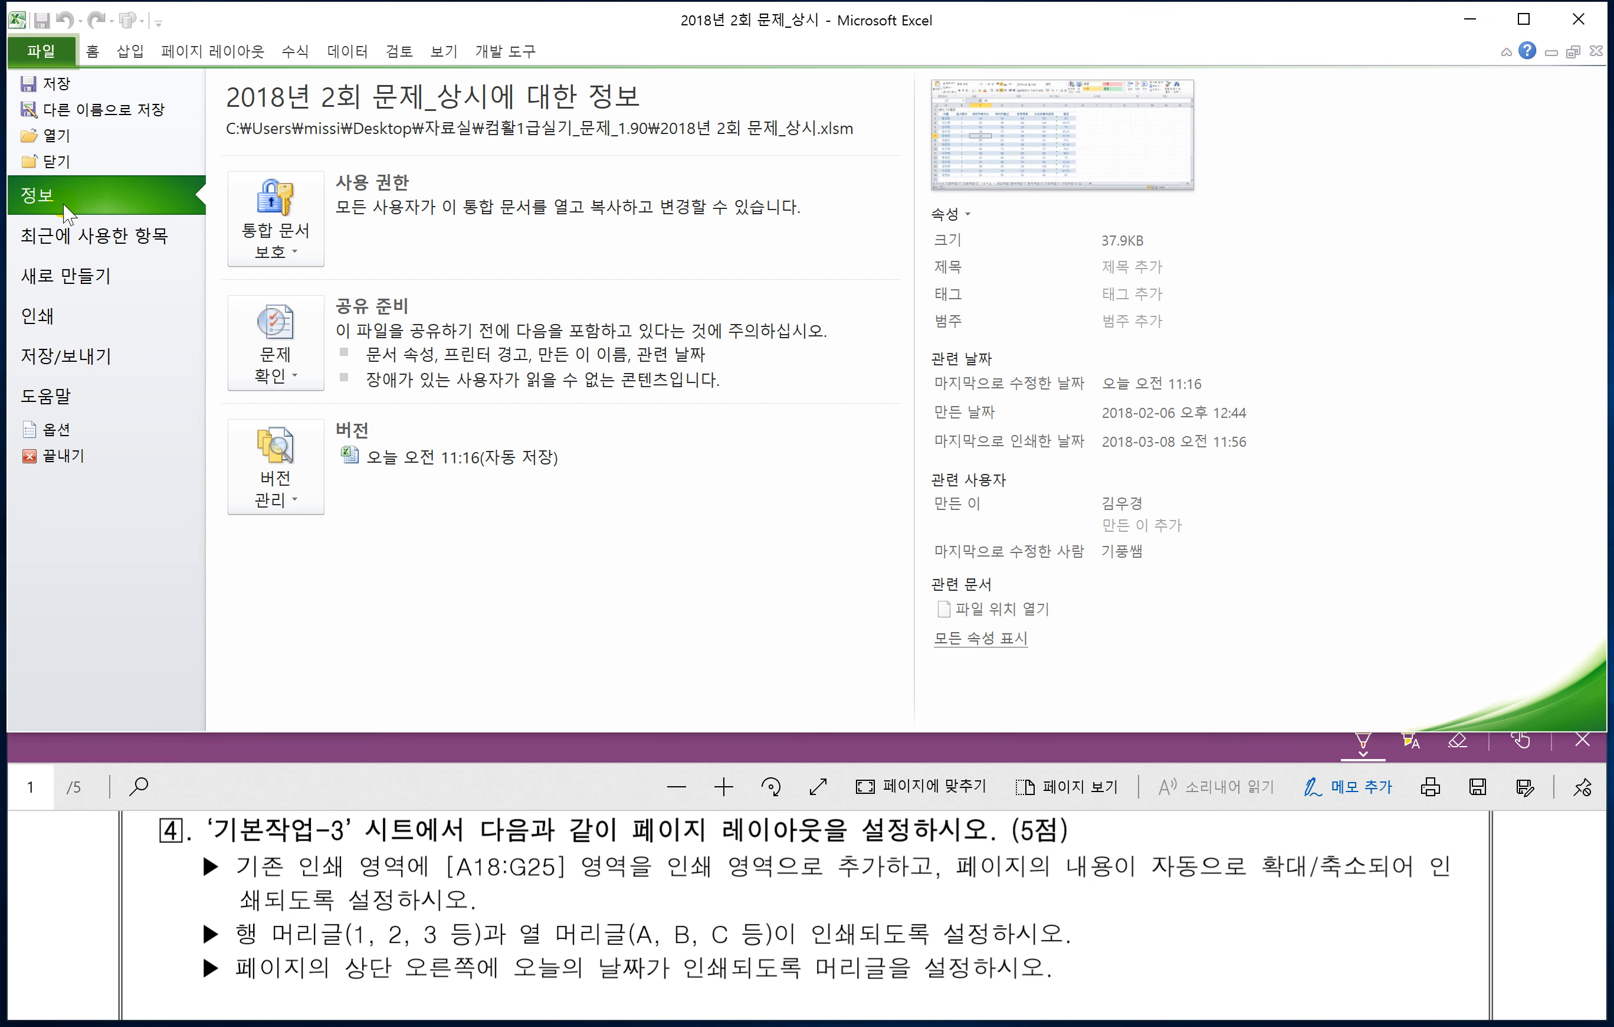
left_click(45, 317)
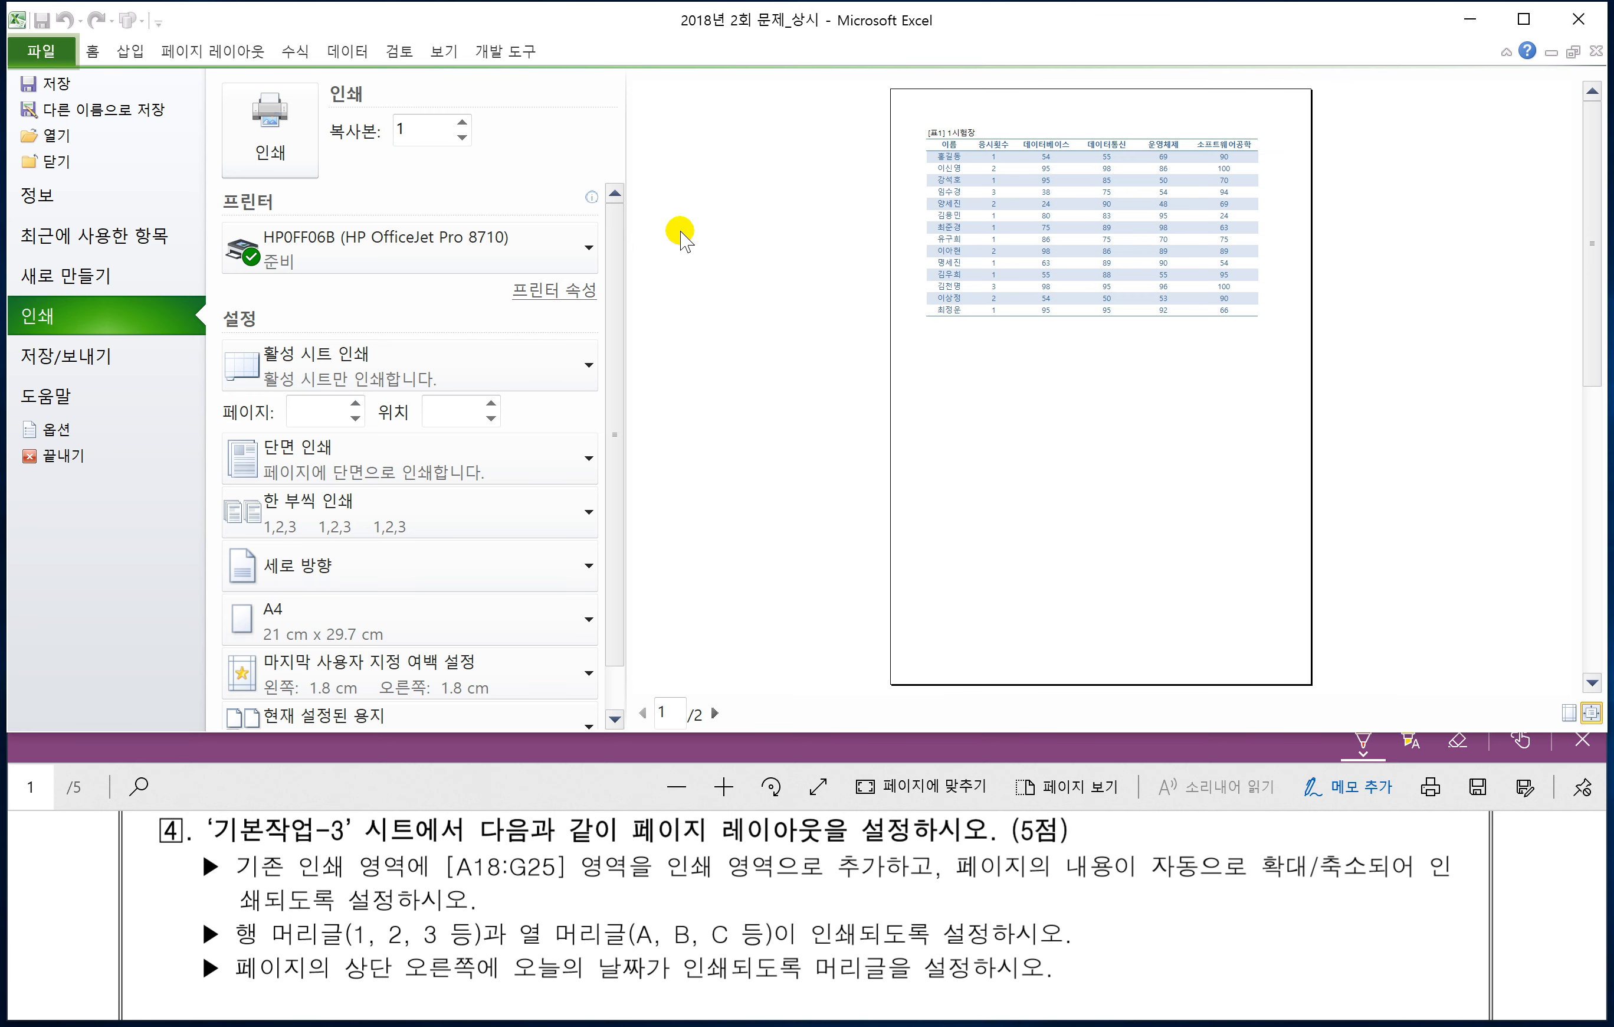
left_click(94, 53)
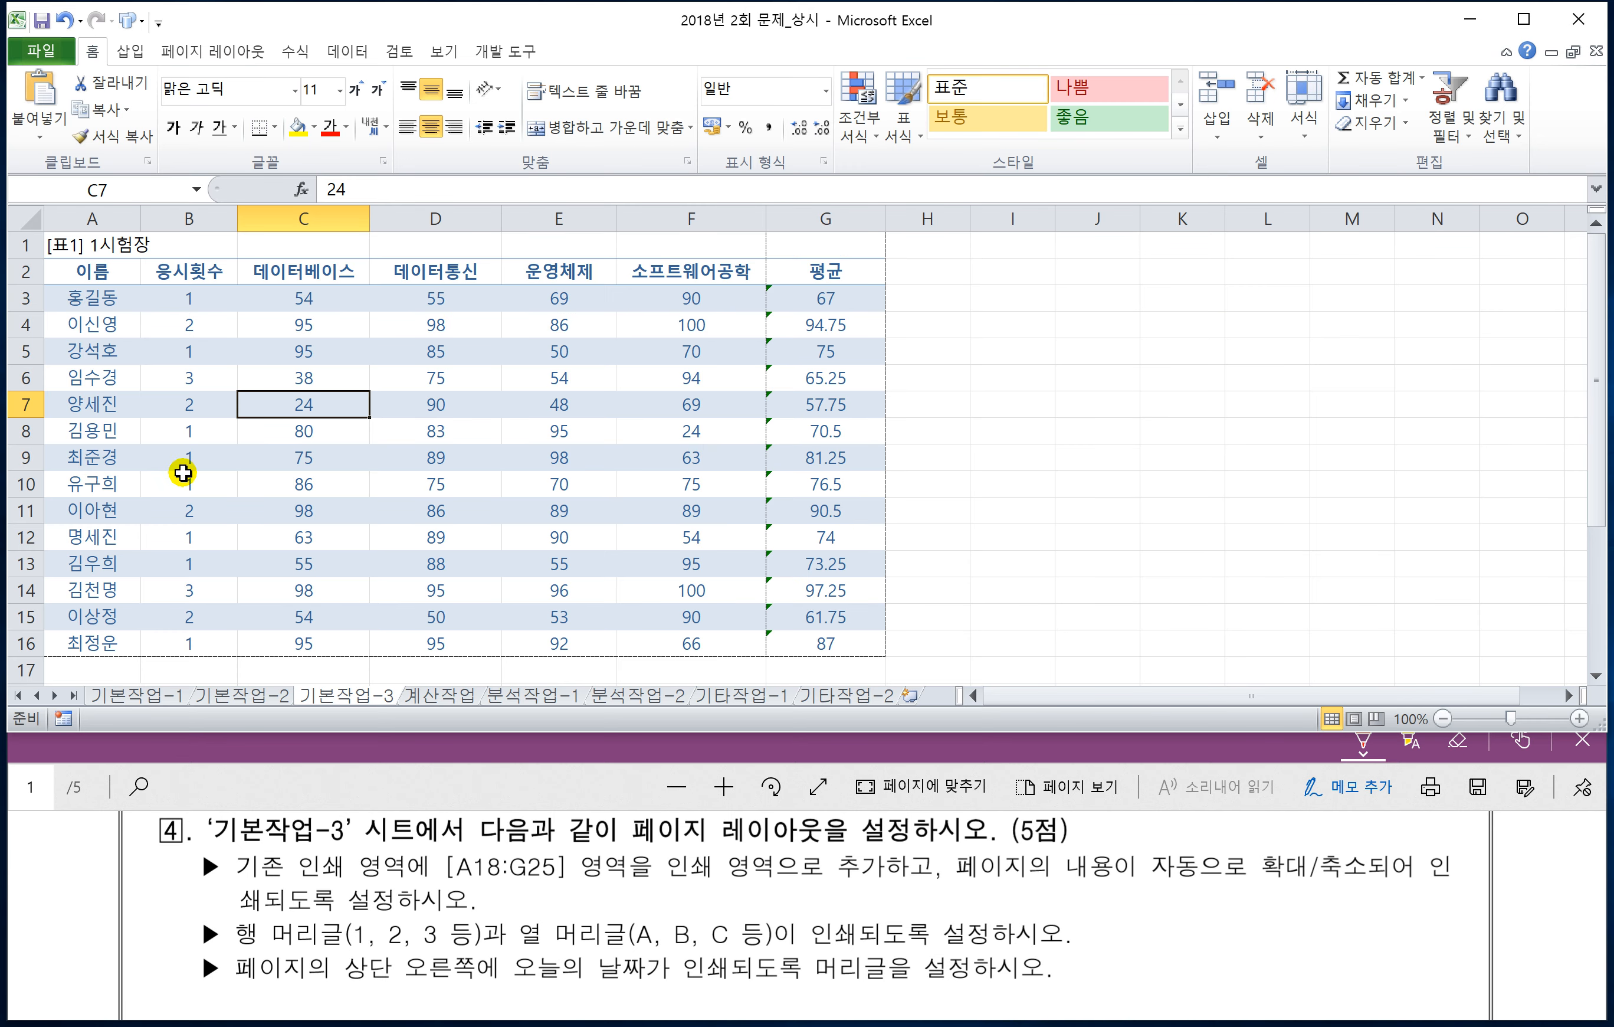
- Add the second table, A18:G25, to the existing print area and check the print preview
scroll(284, 557, "down", 1)
scroll(284, 558, "down", 1)
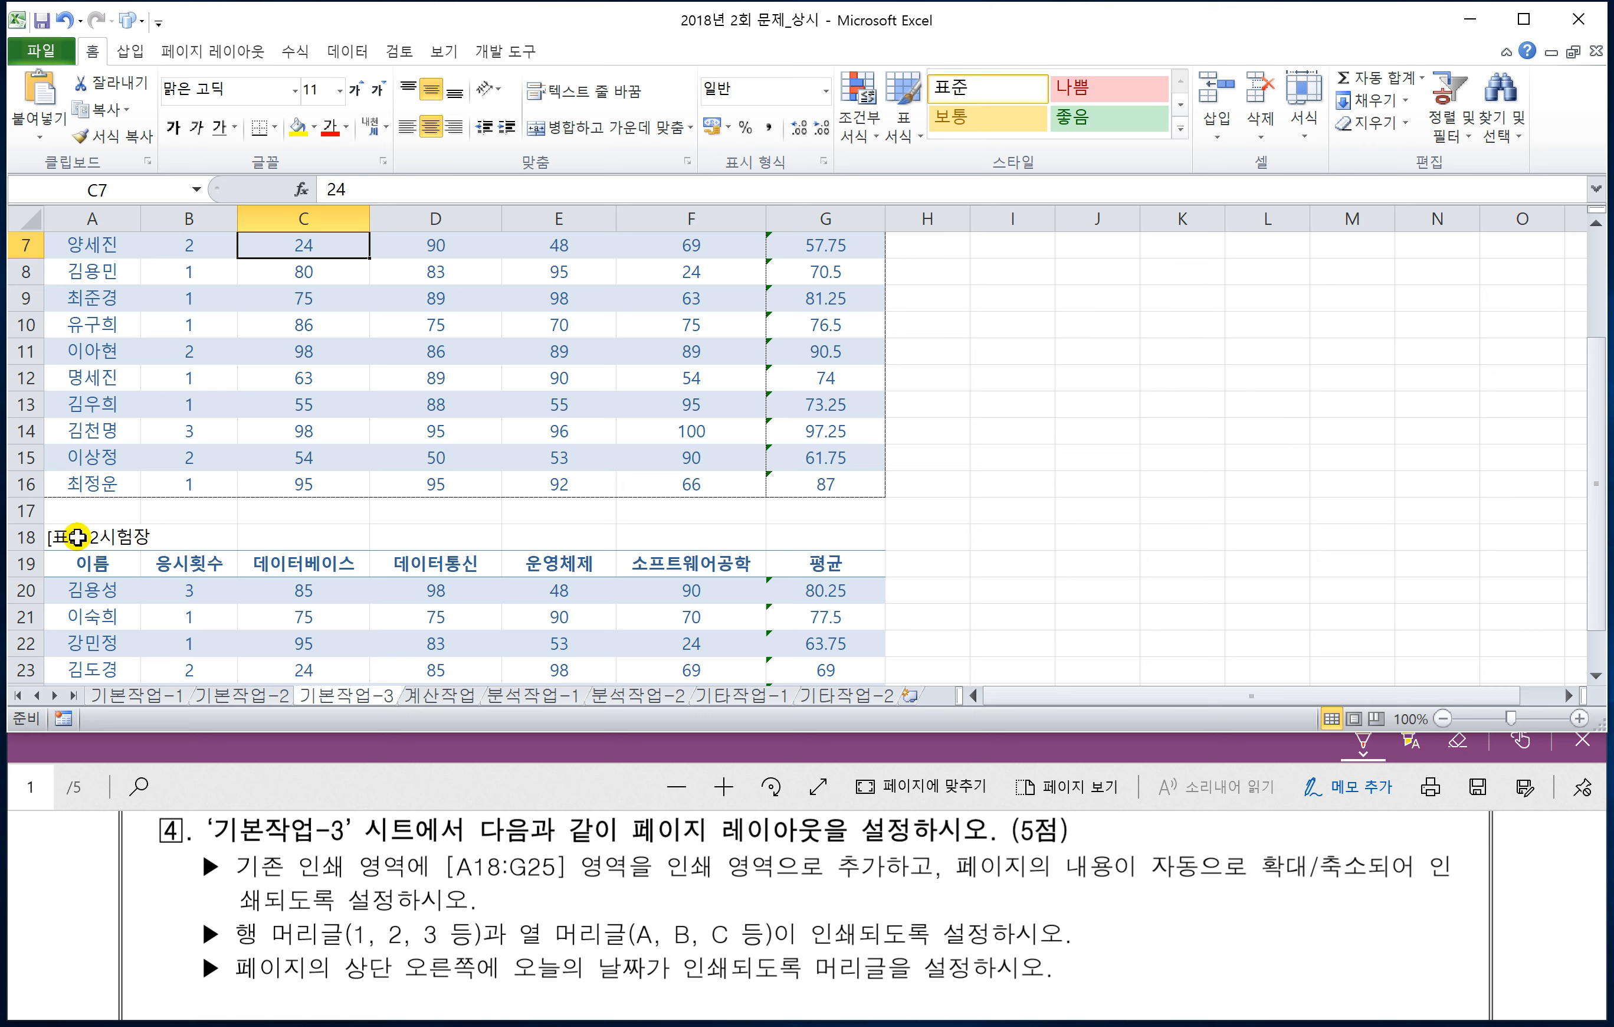
left_click_drag(78, 539, 836, 613)
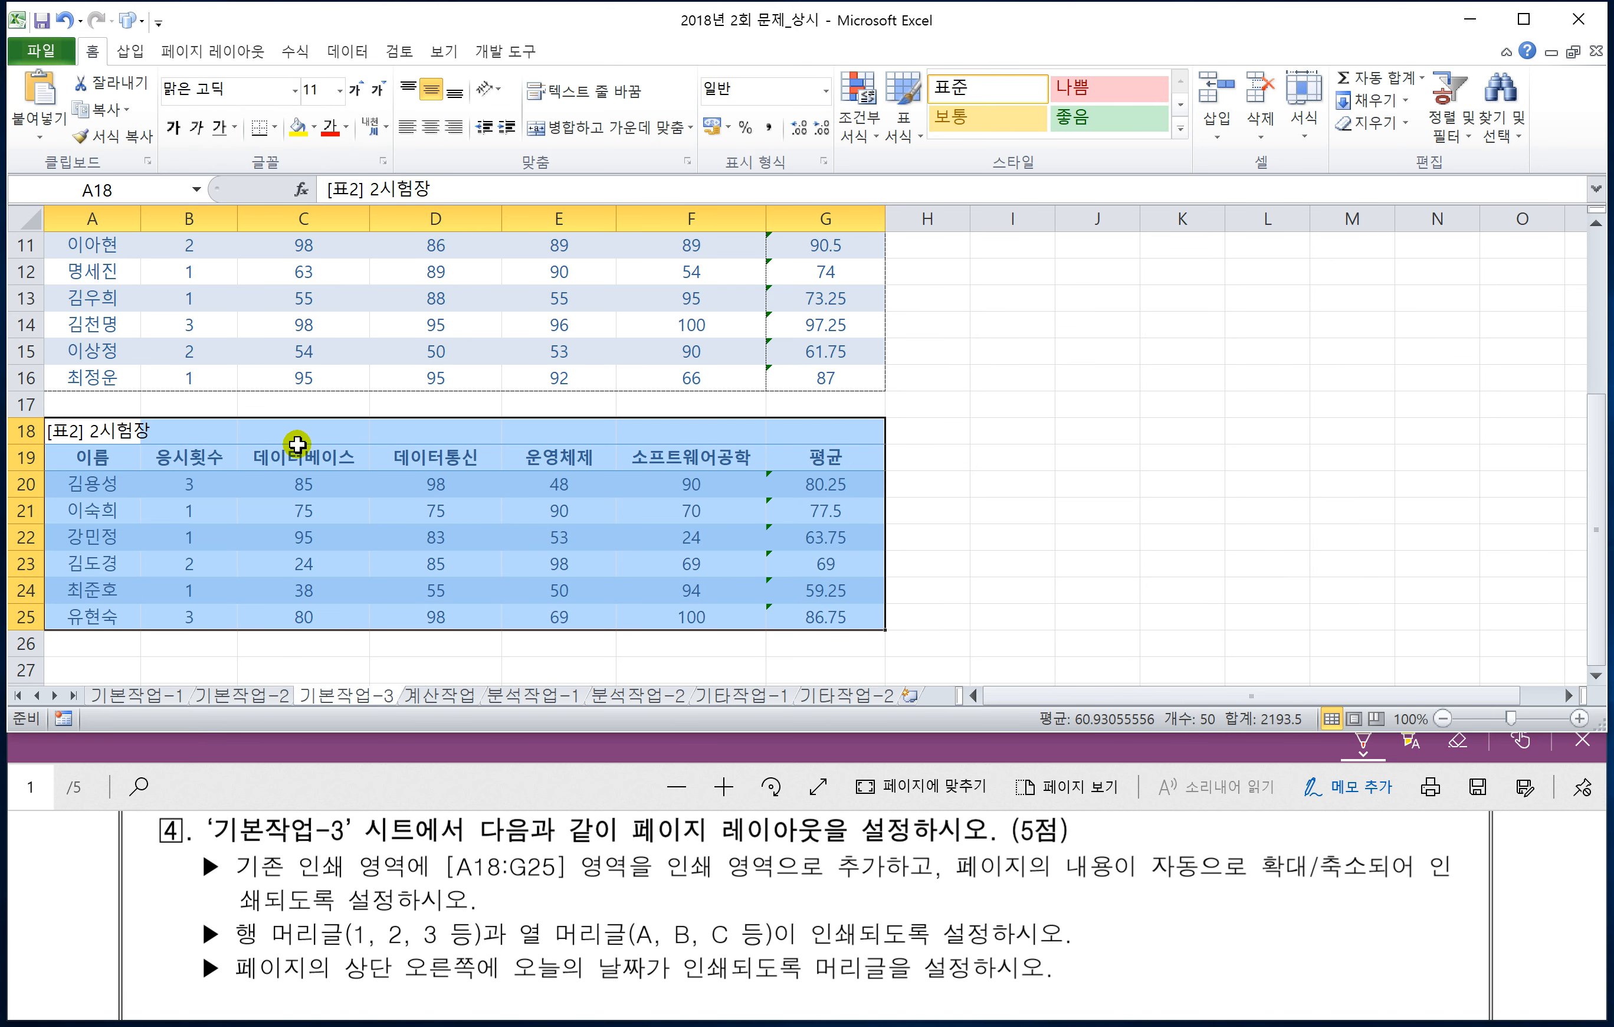
left_click(230, 53)
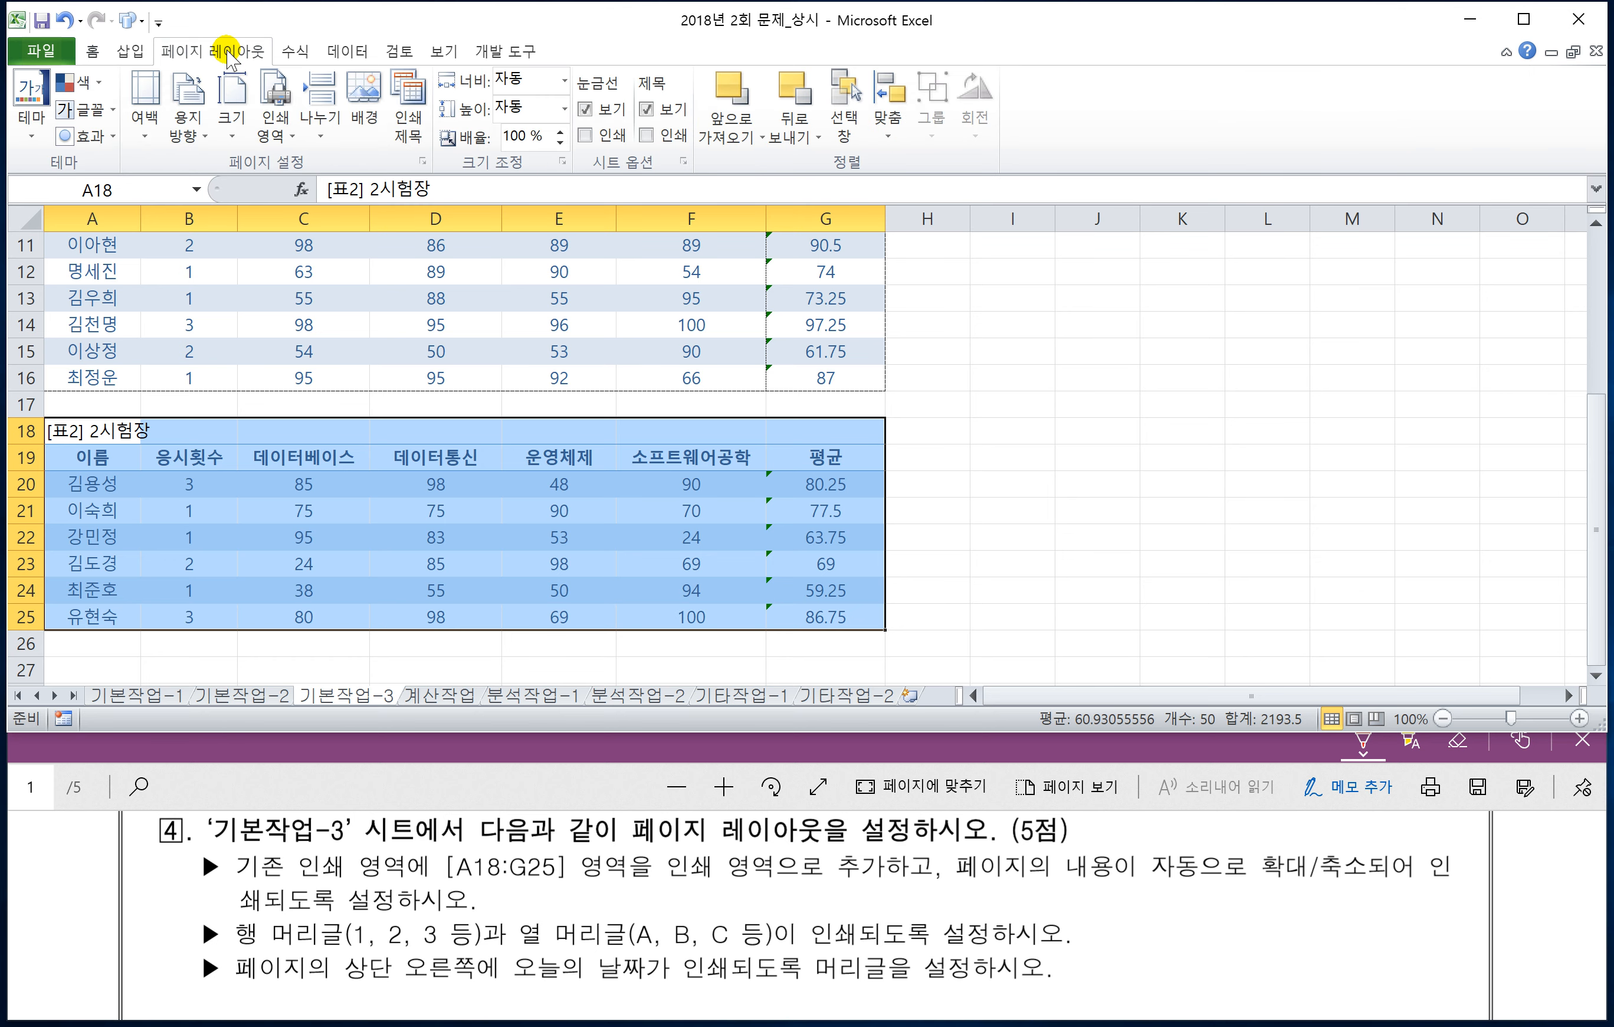
left_click(294, 138)
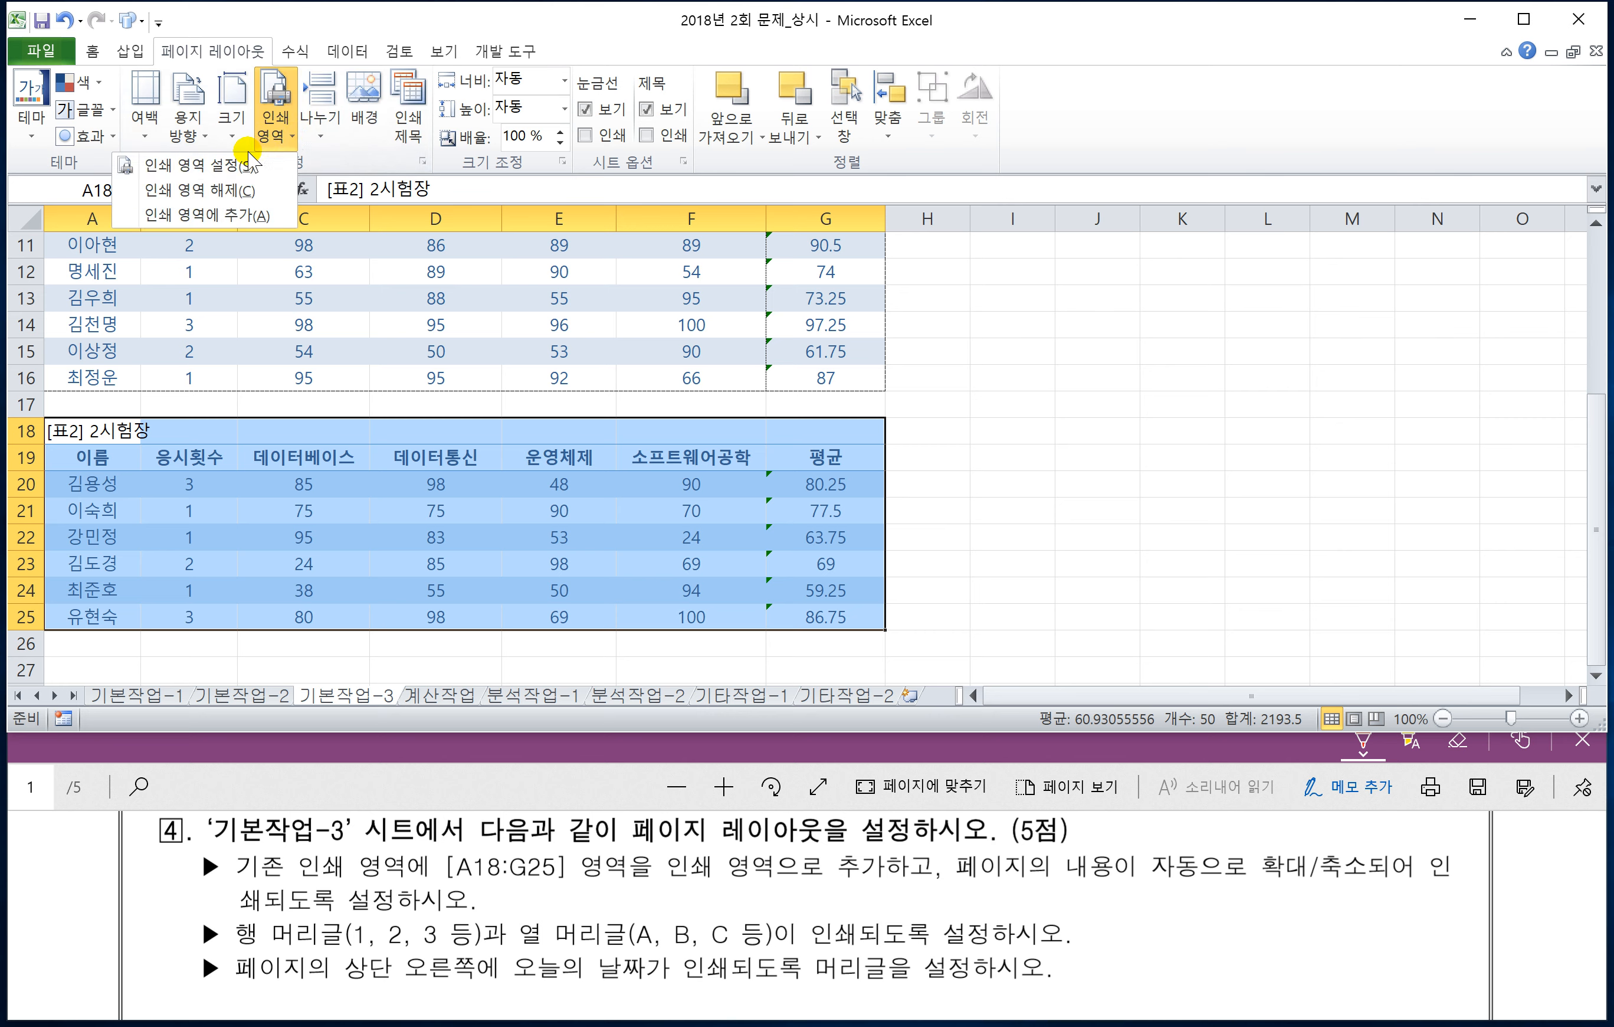
left_click(201, 217)
left_click(260, 304)
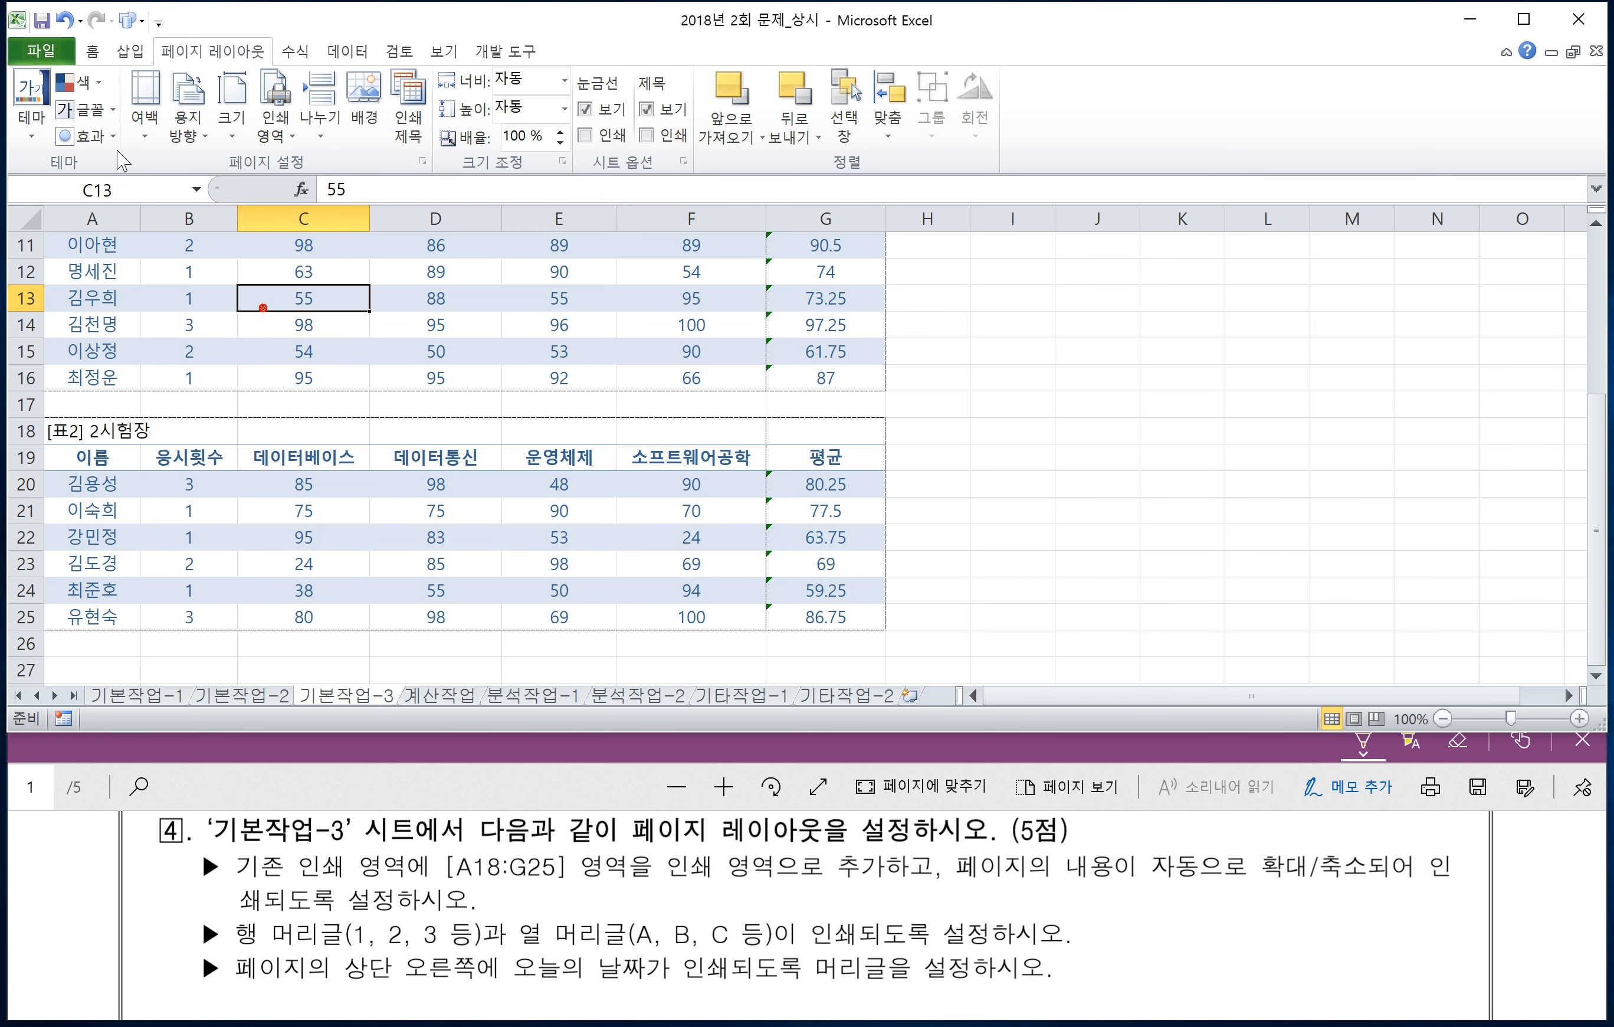
left_click(58, 57)
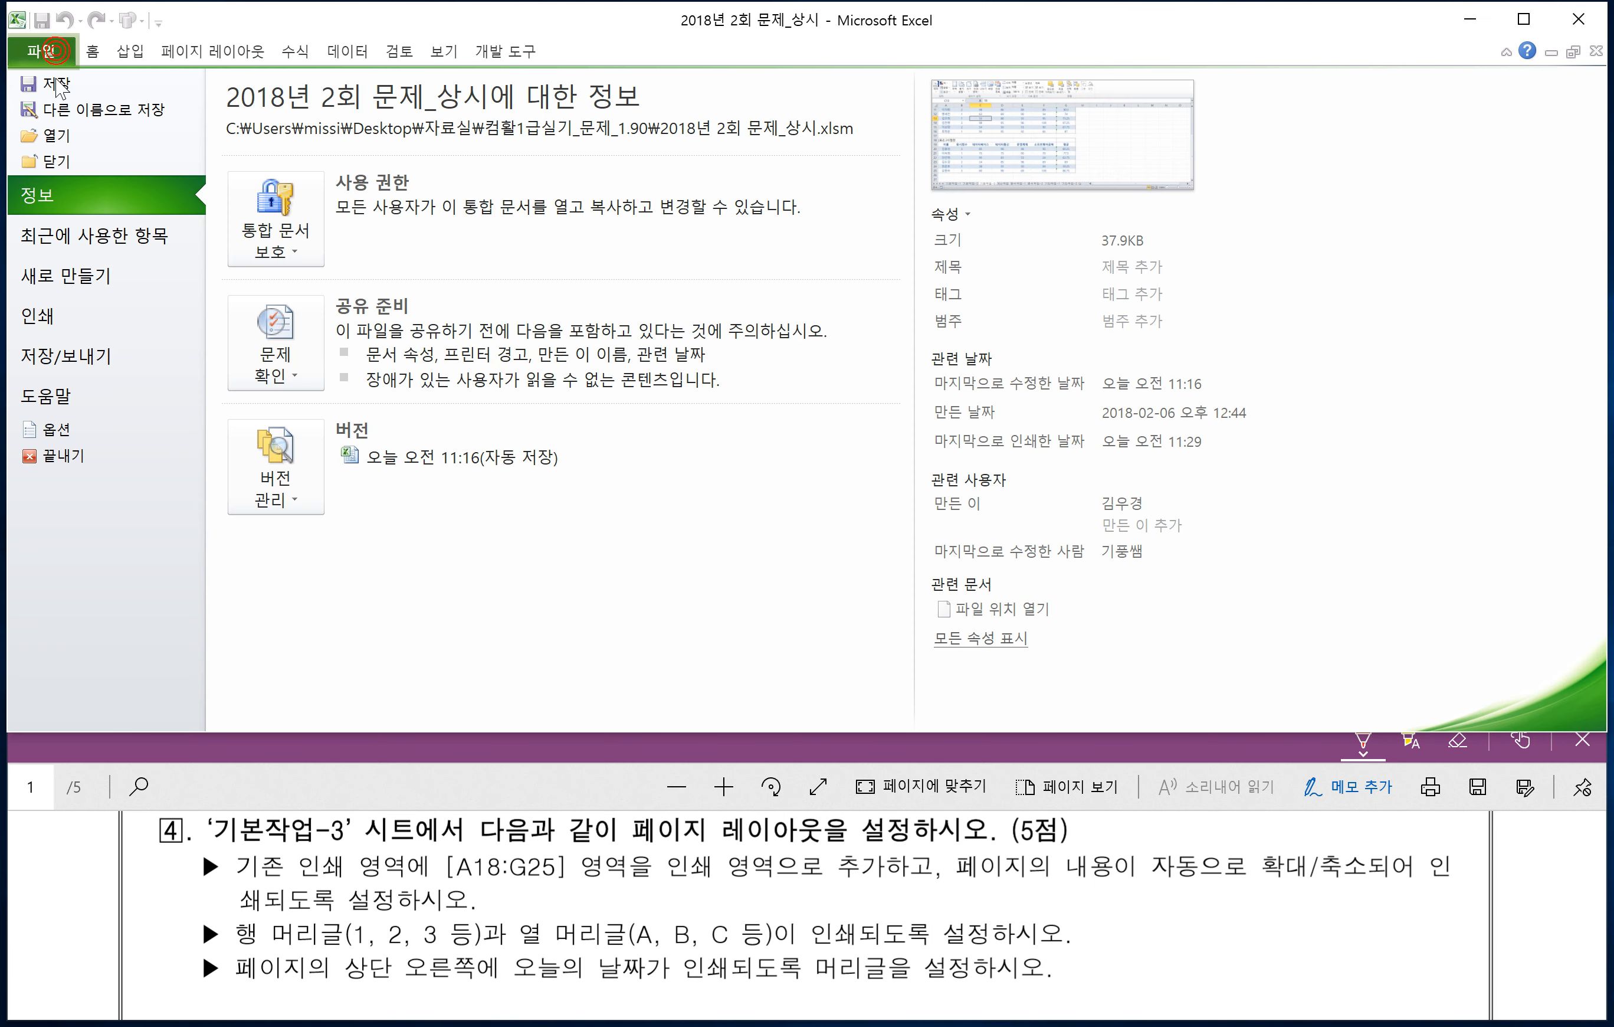
left_click(37, 317)
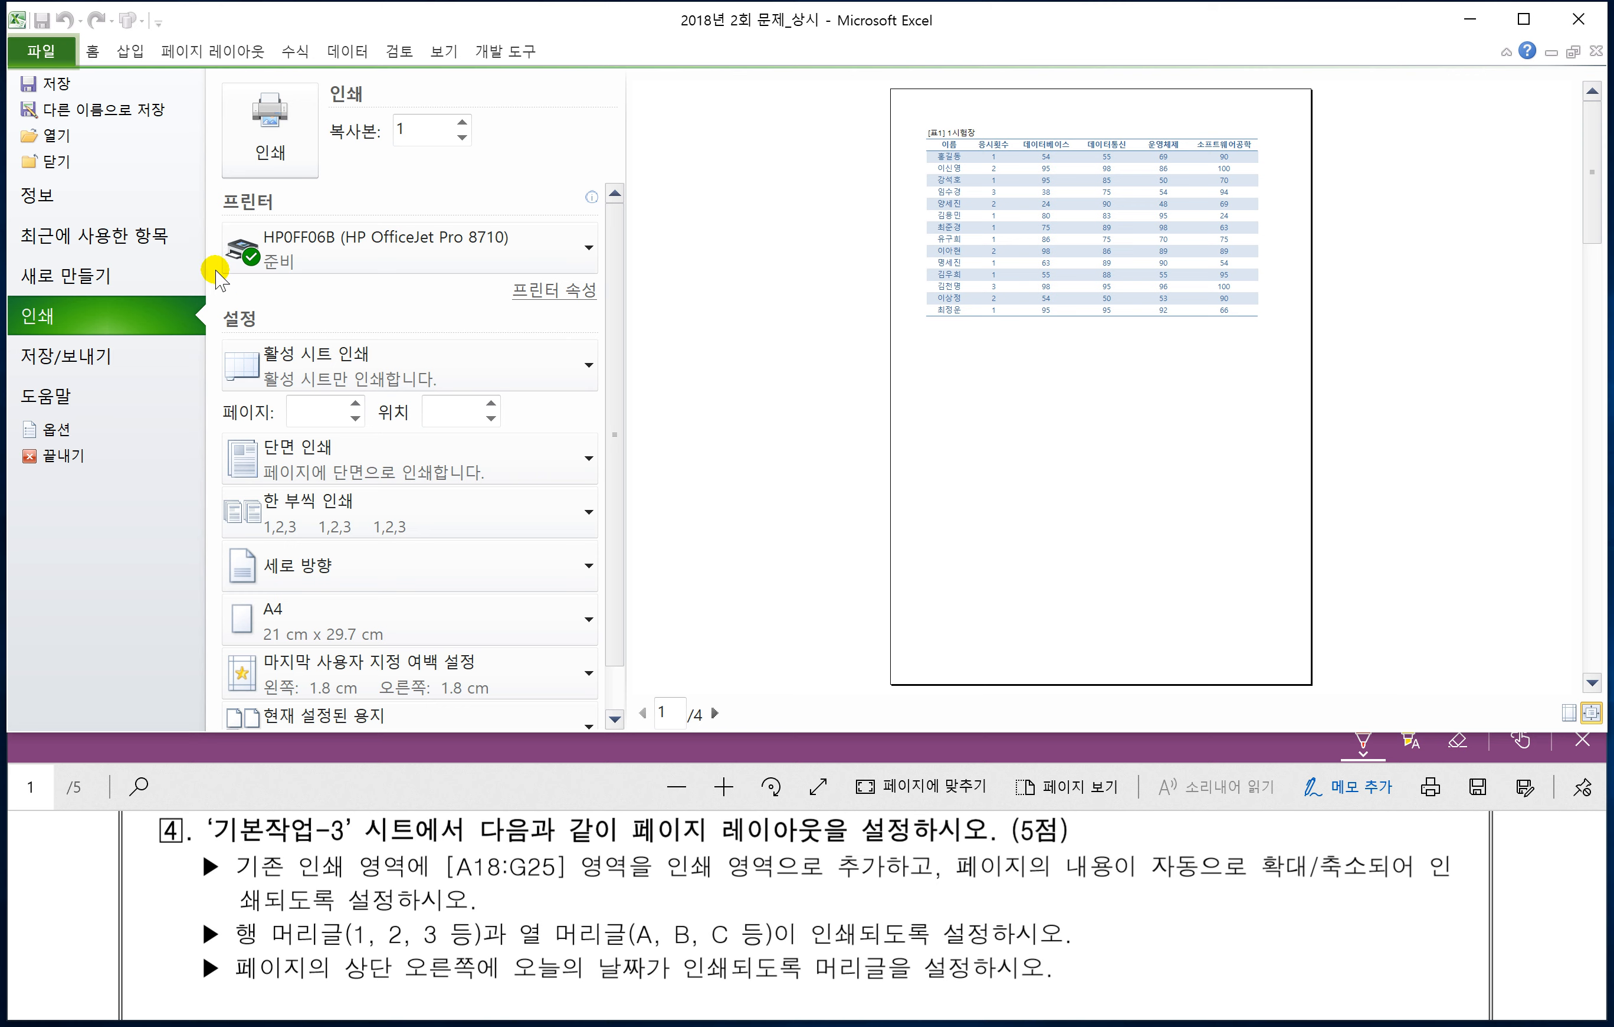
left_click(91, 52)
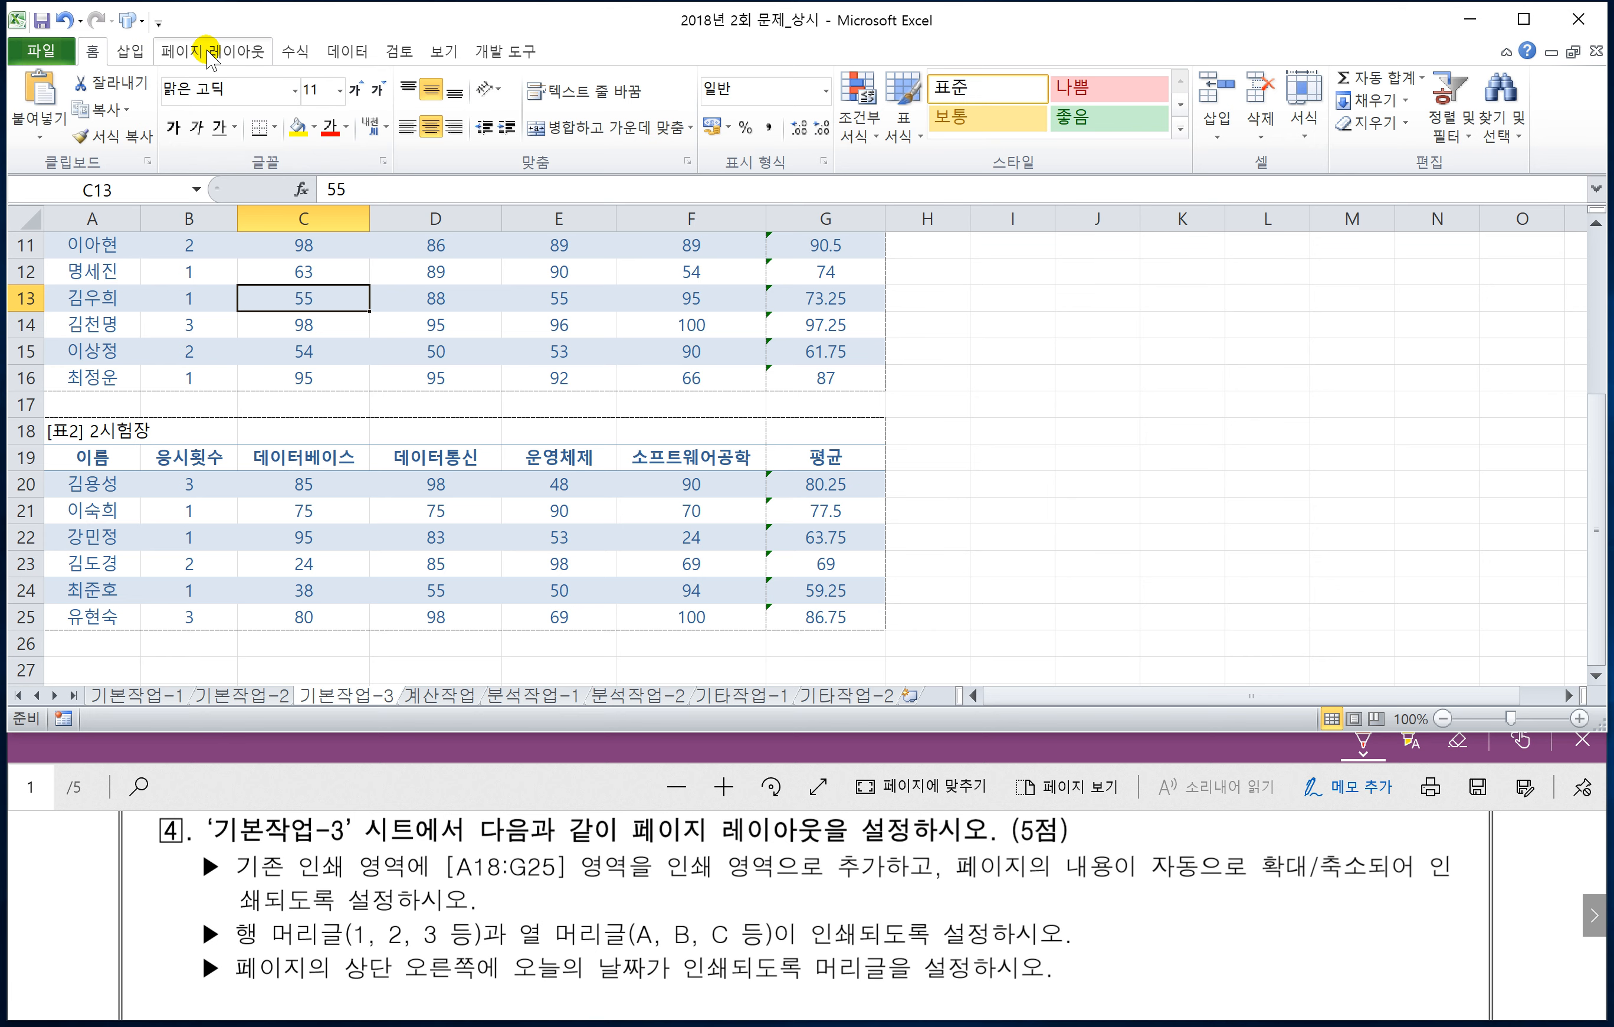
- Set the page scaling to 자동 맞춤 at 1 page wide by 1 page high and preview both printed pages
left_click(235, 58)
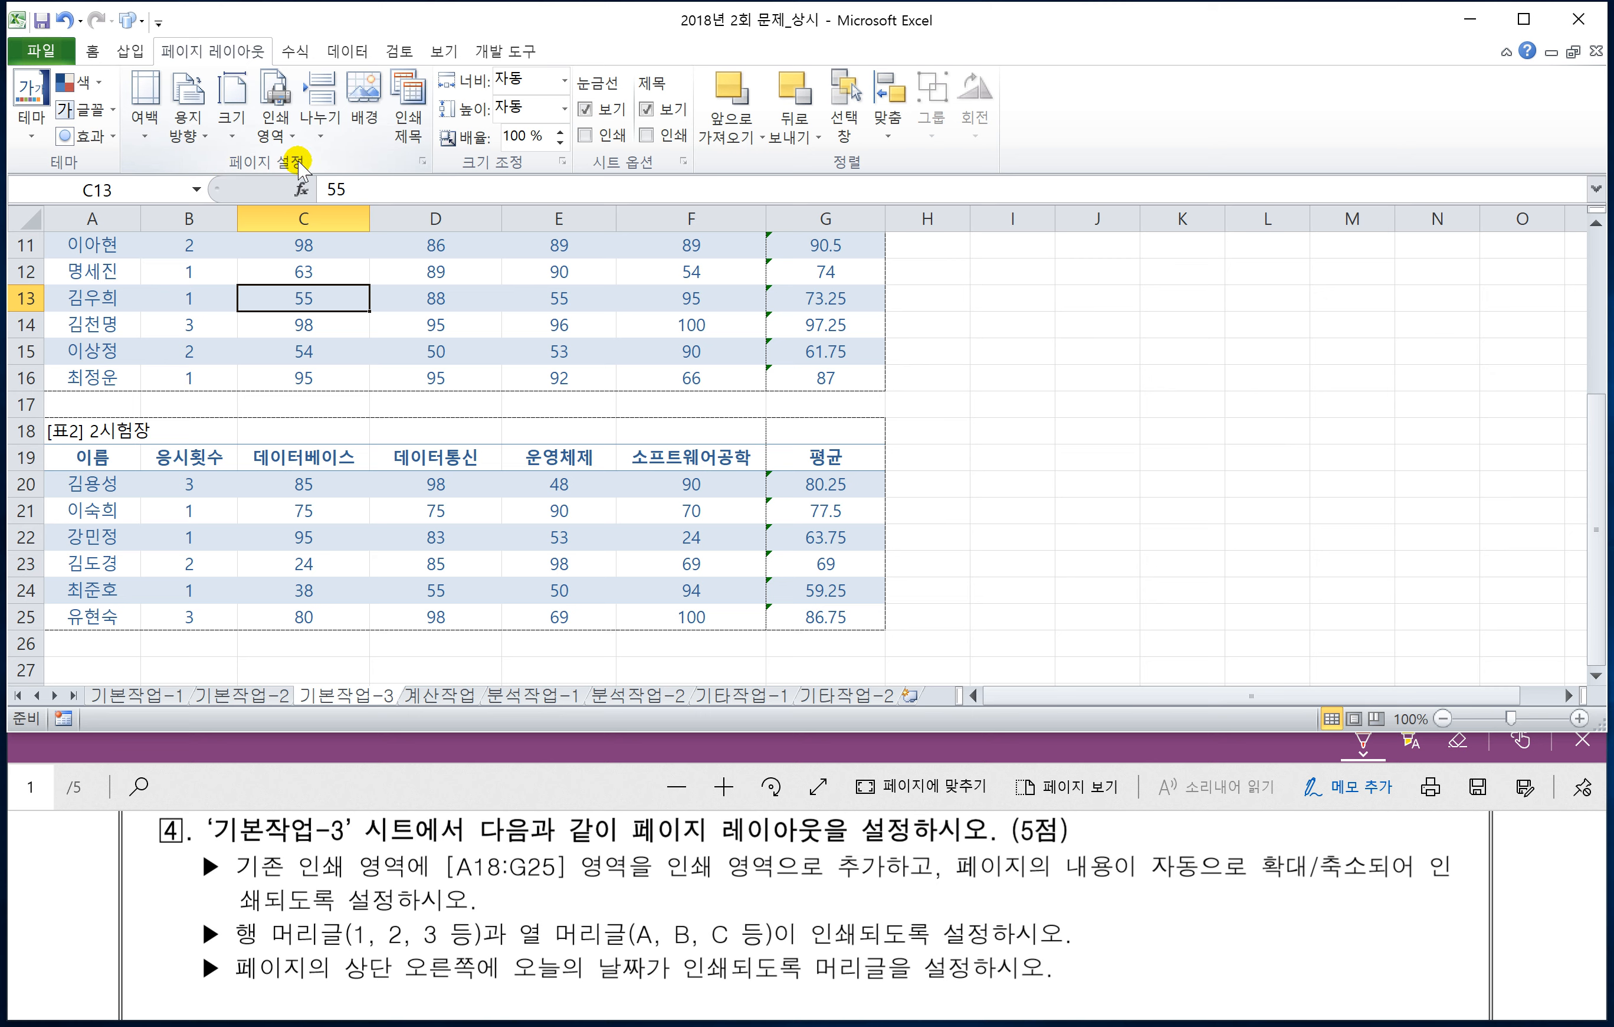
left_click(422, 162)
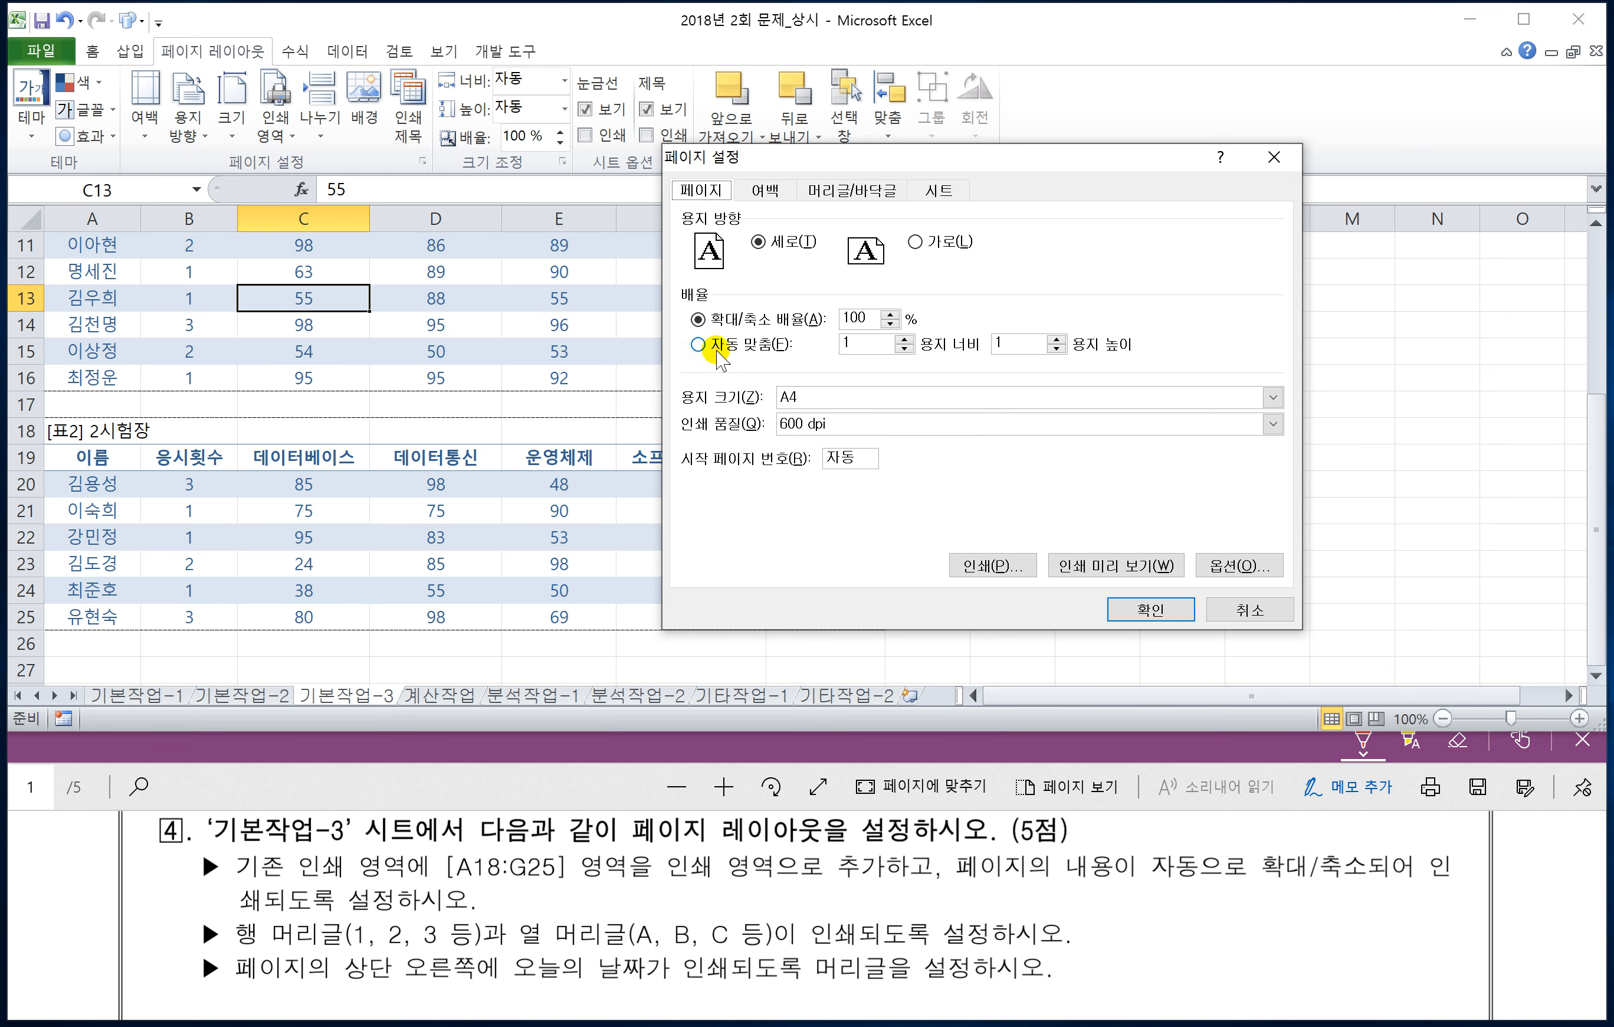
left_click(717, 350)
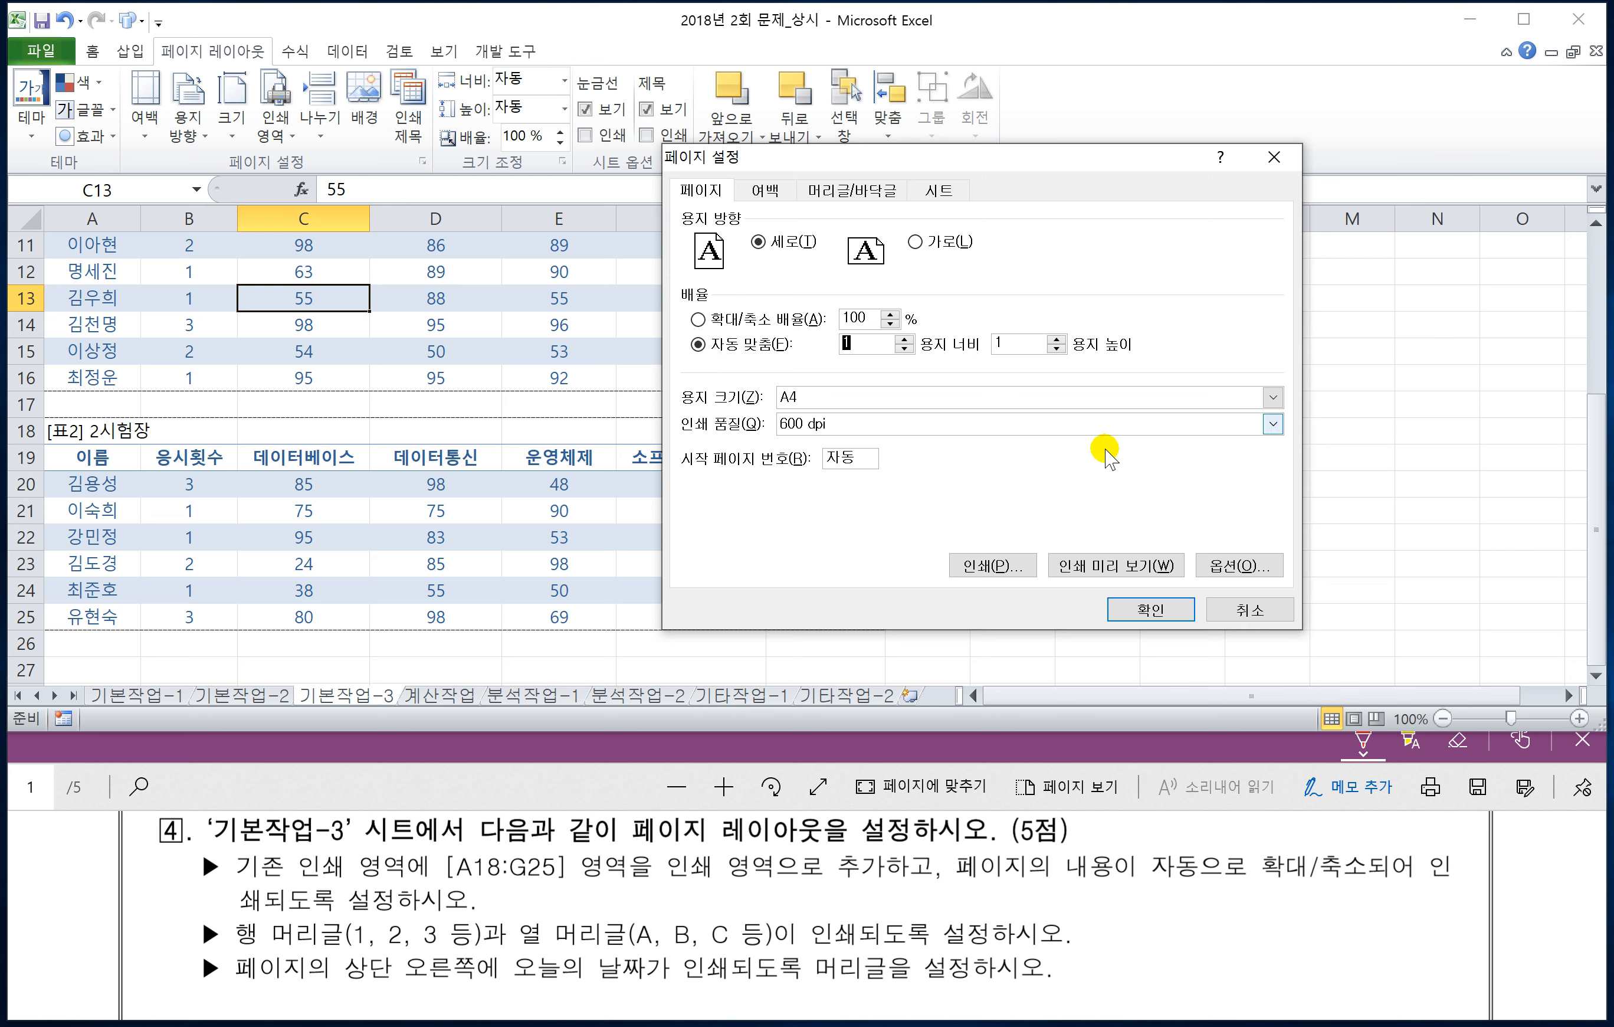
left_click(1130, 567)
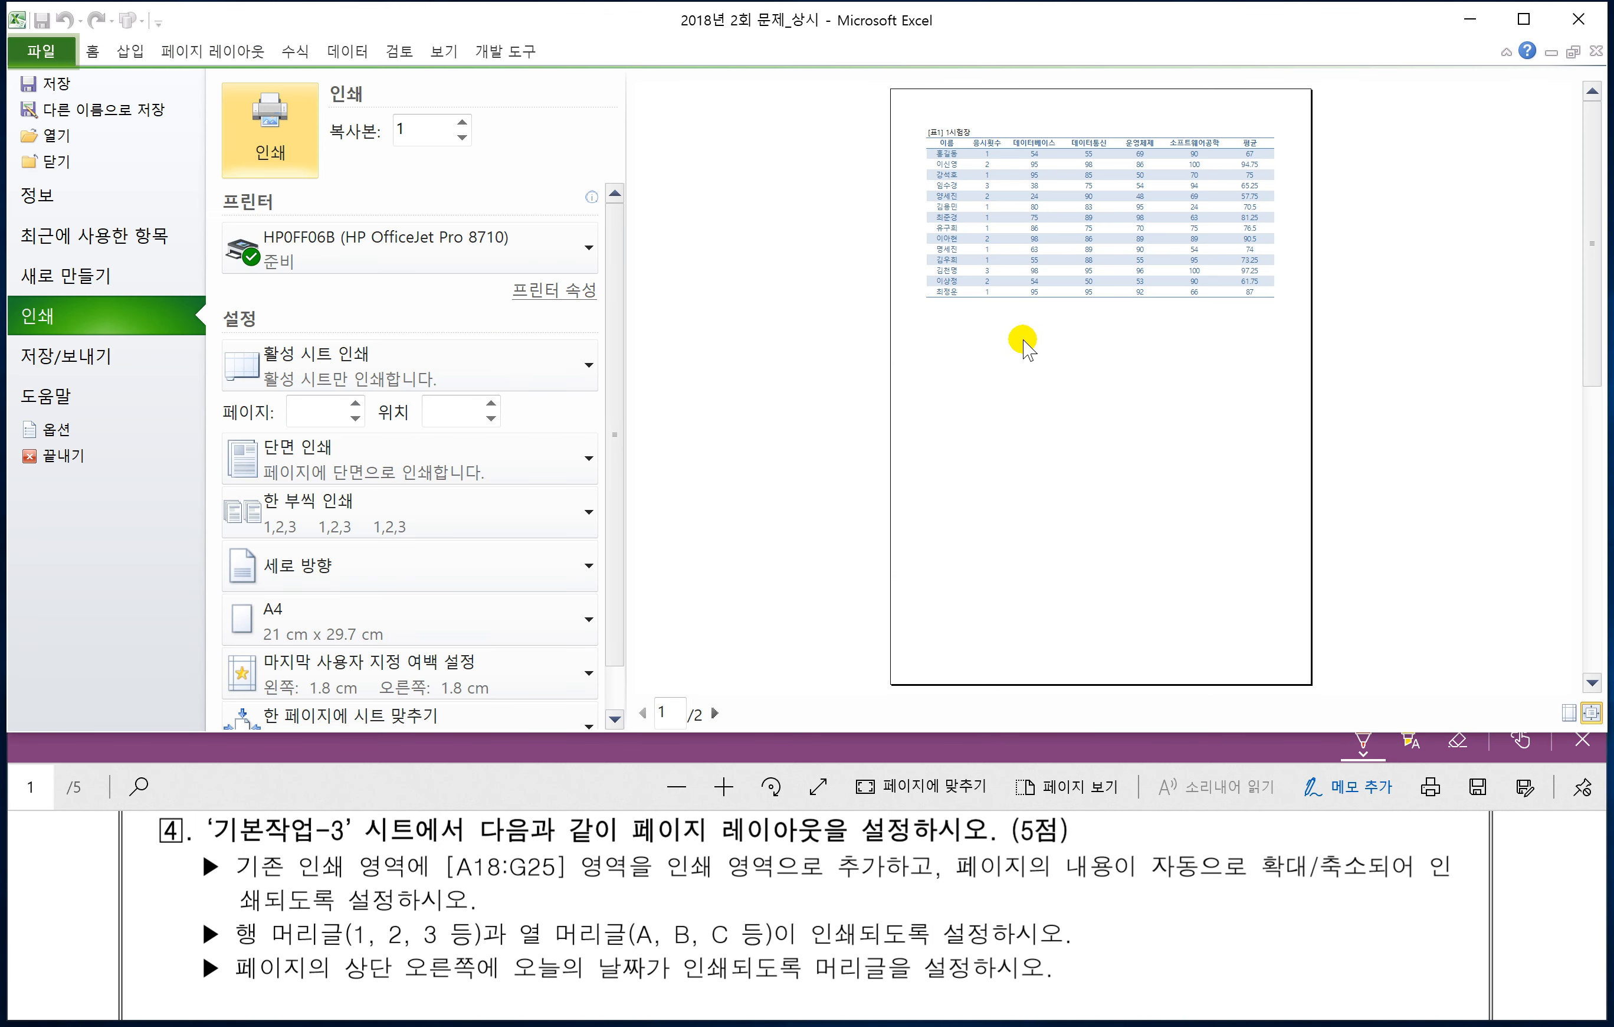
left_click(715, 712)
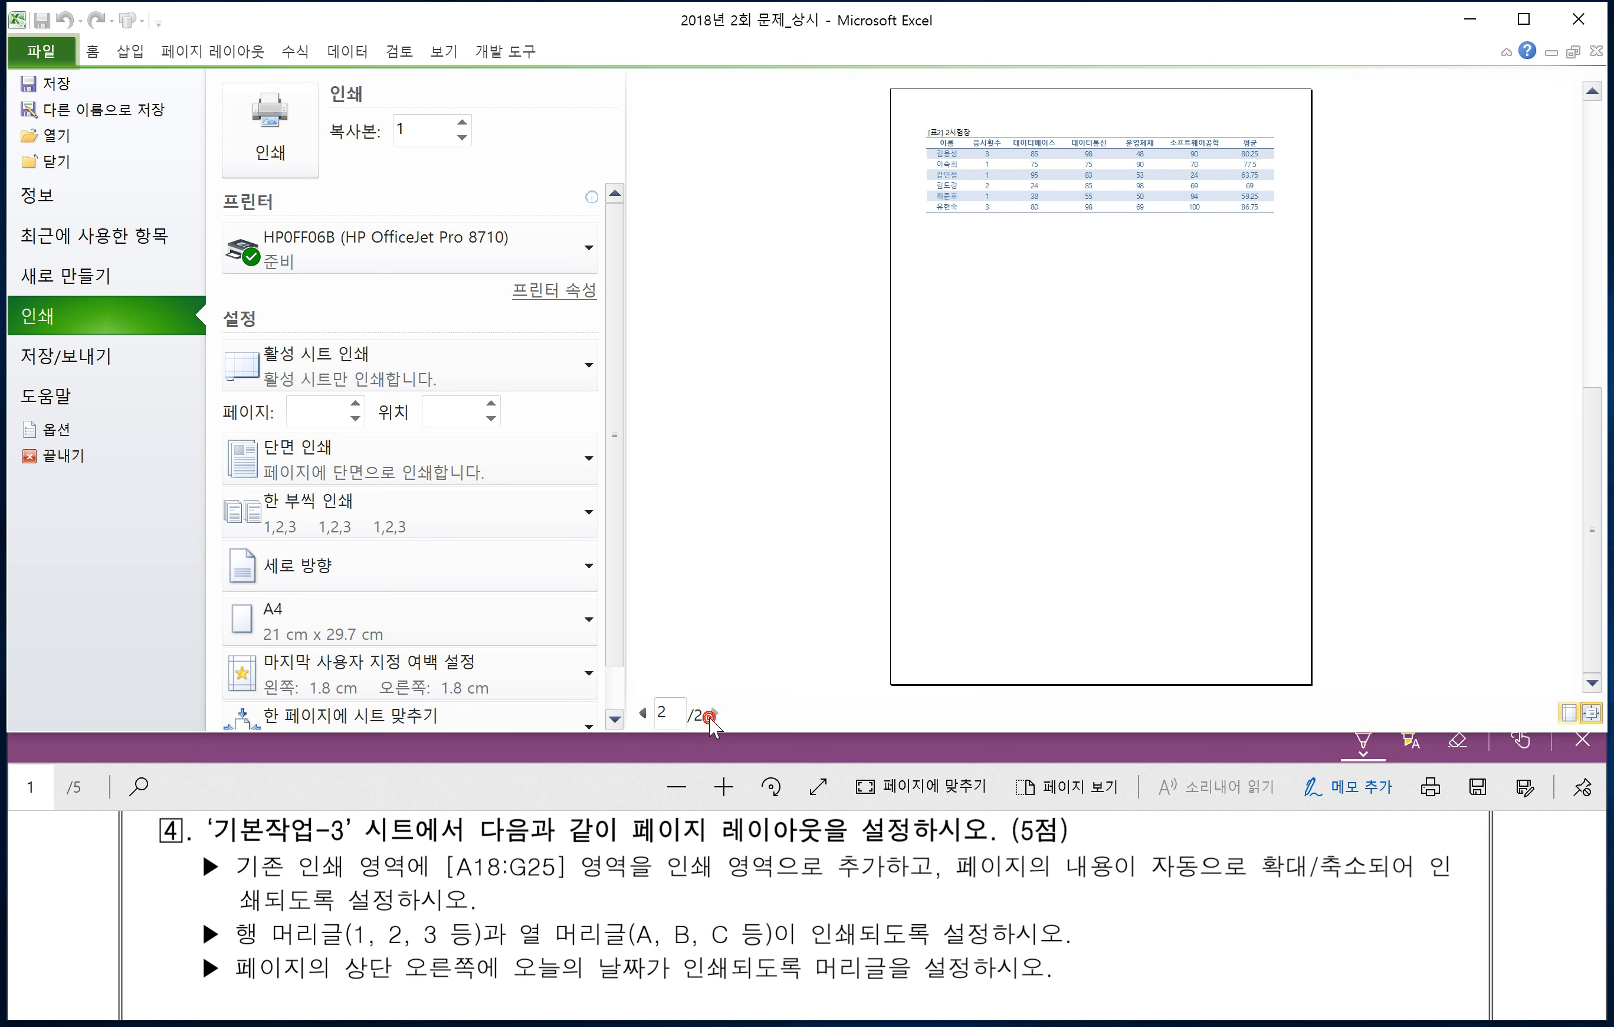
left_click(643, 712)
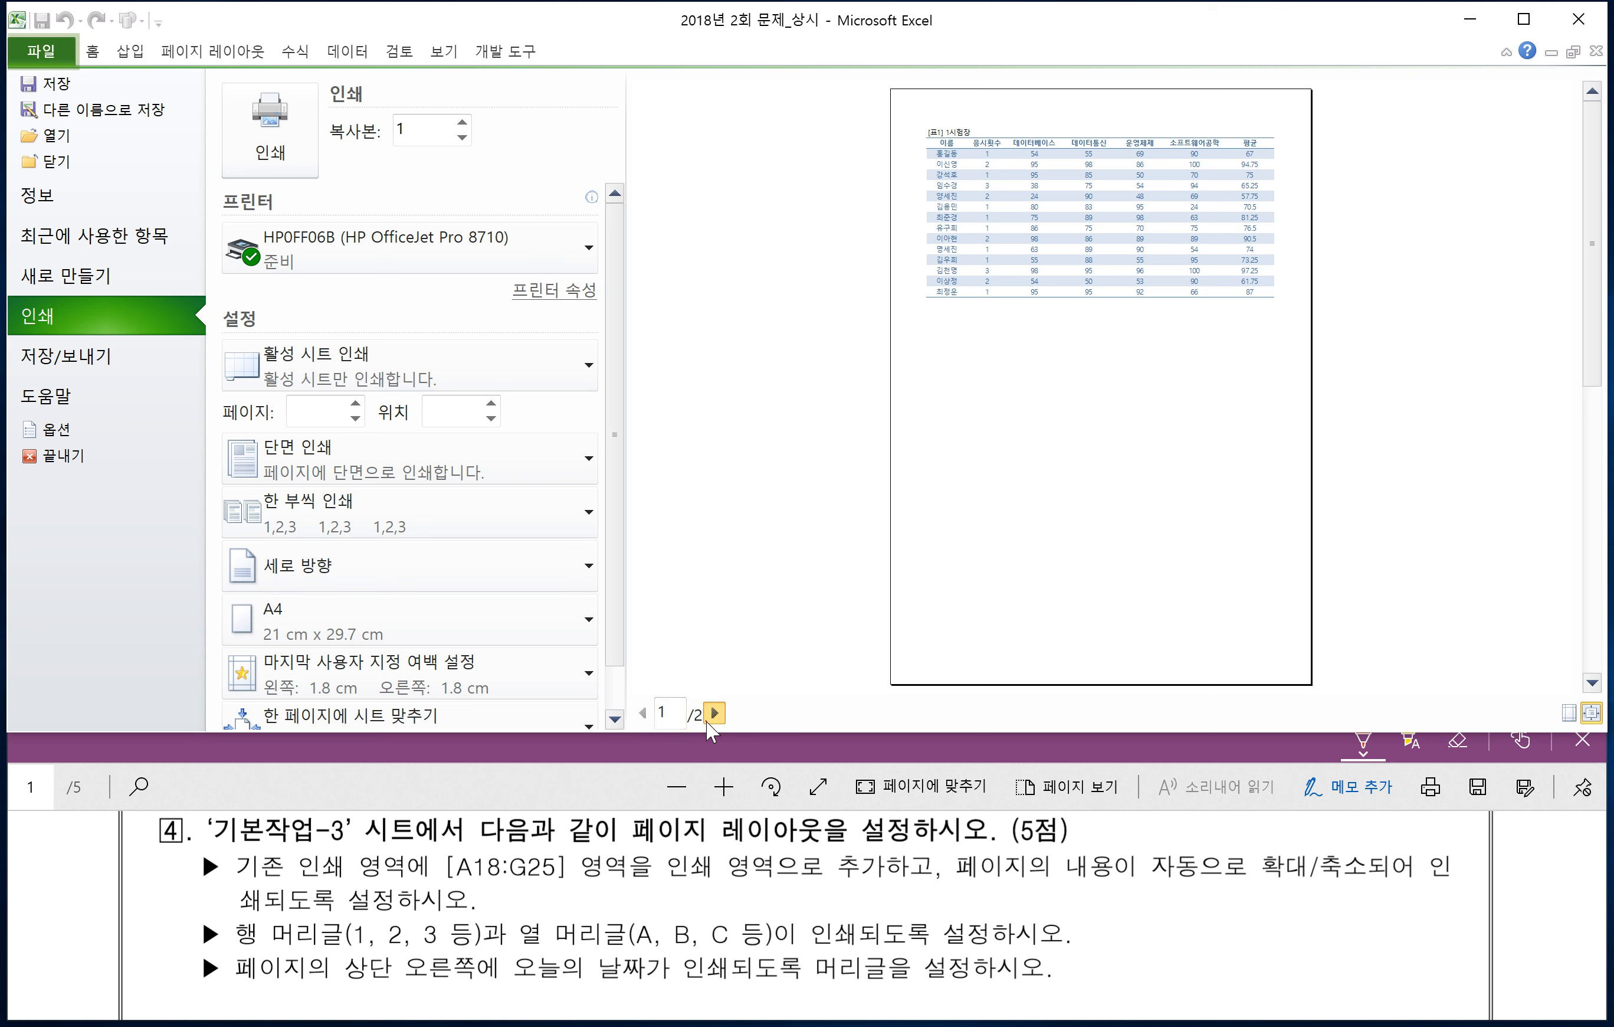
left_click(712, 714)
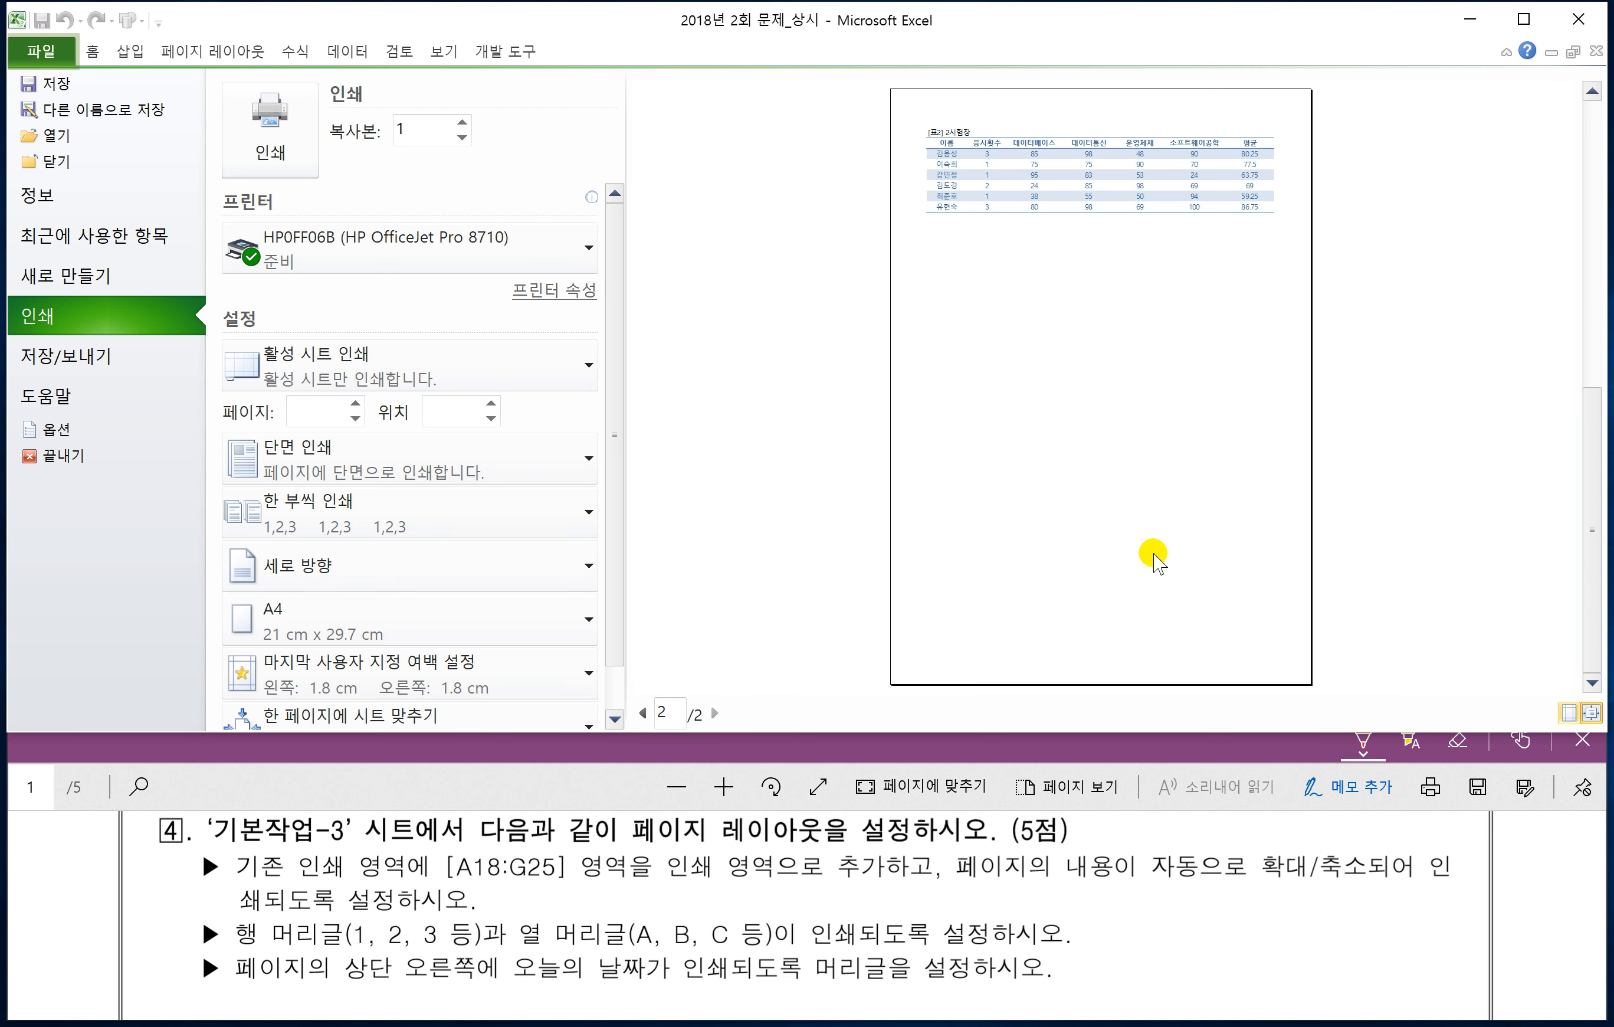
- Compare both pages of the 기본작업-3 sheet in the print preview and return to the worksheet
left_click(643, 713)
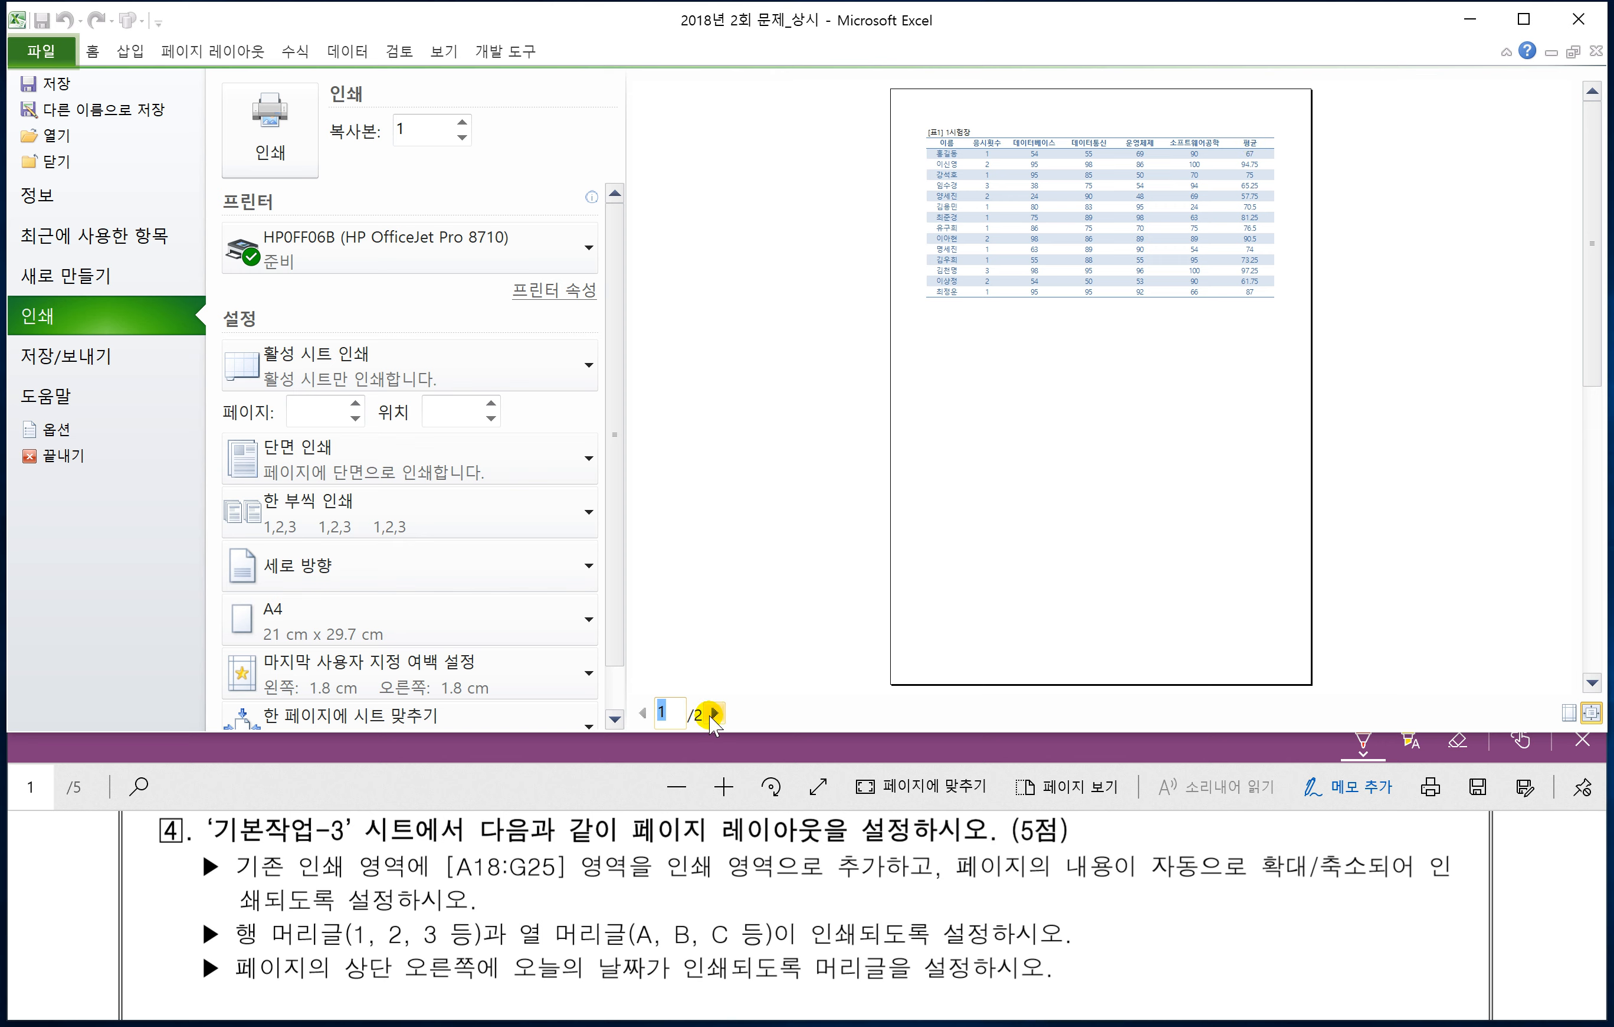
left_click(714, 713)
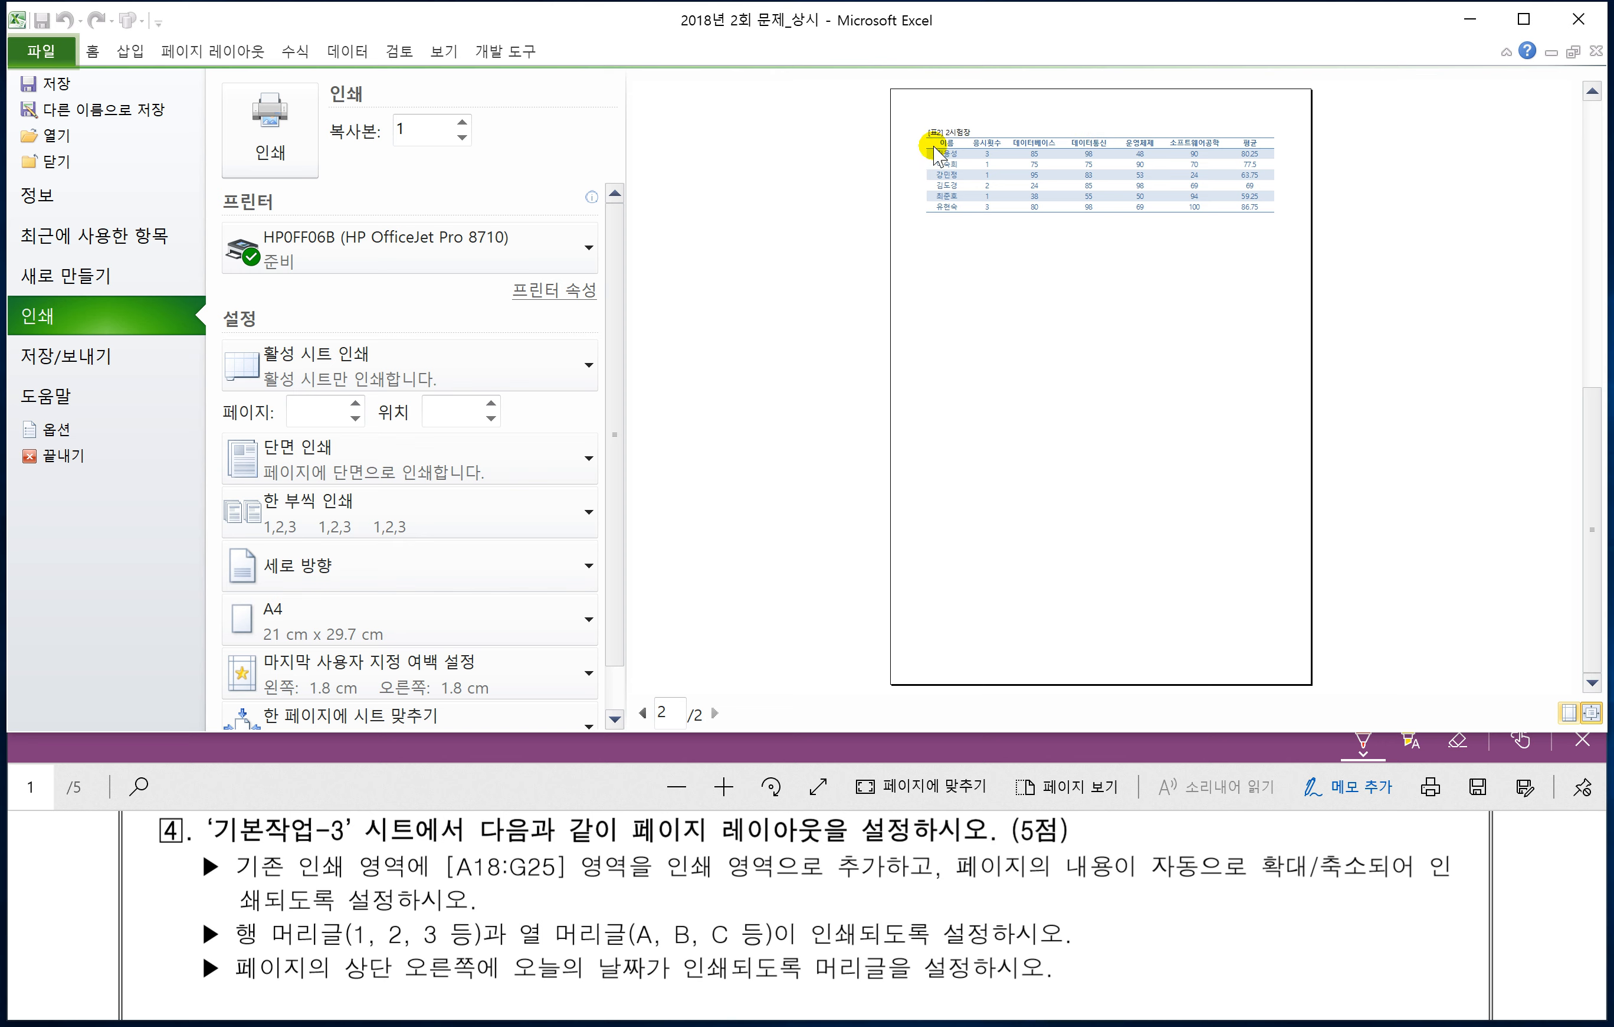
left_click(90, 54)
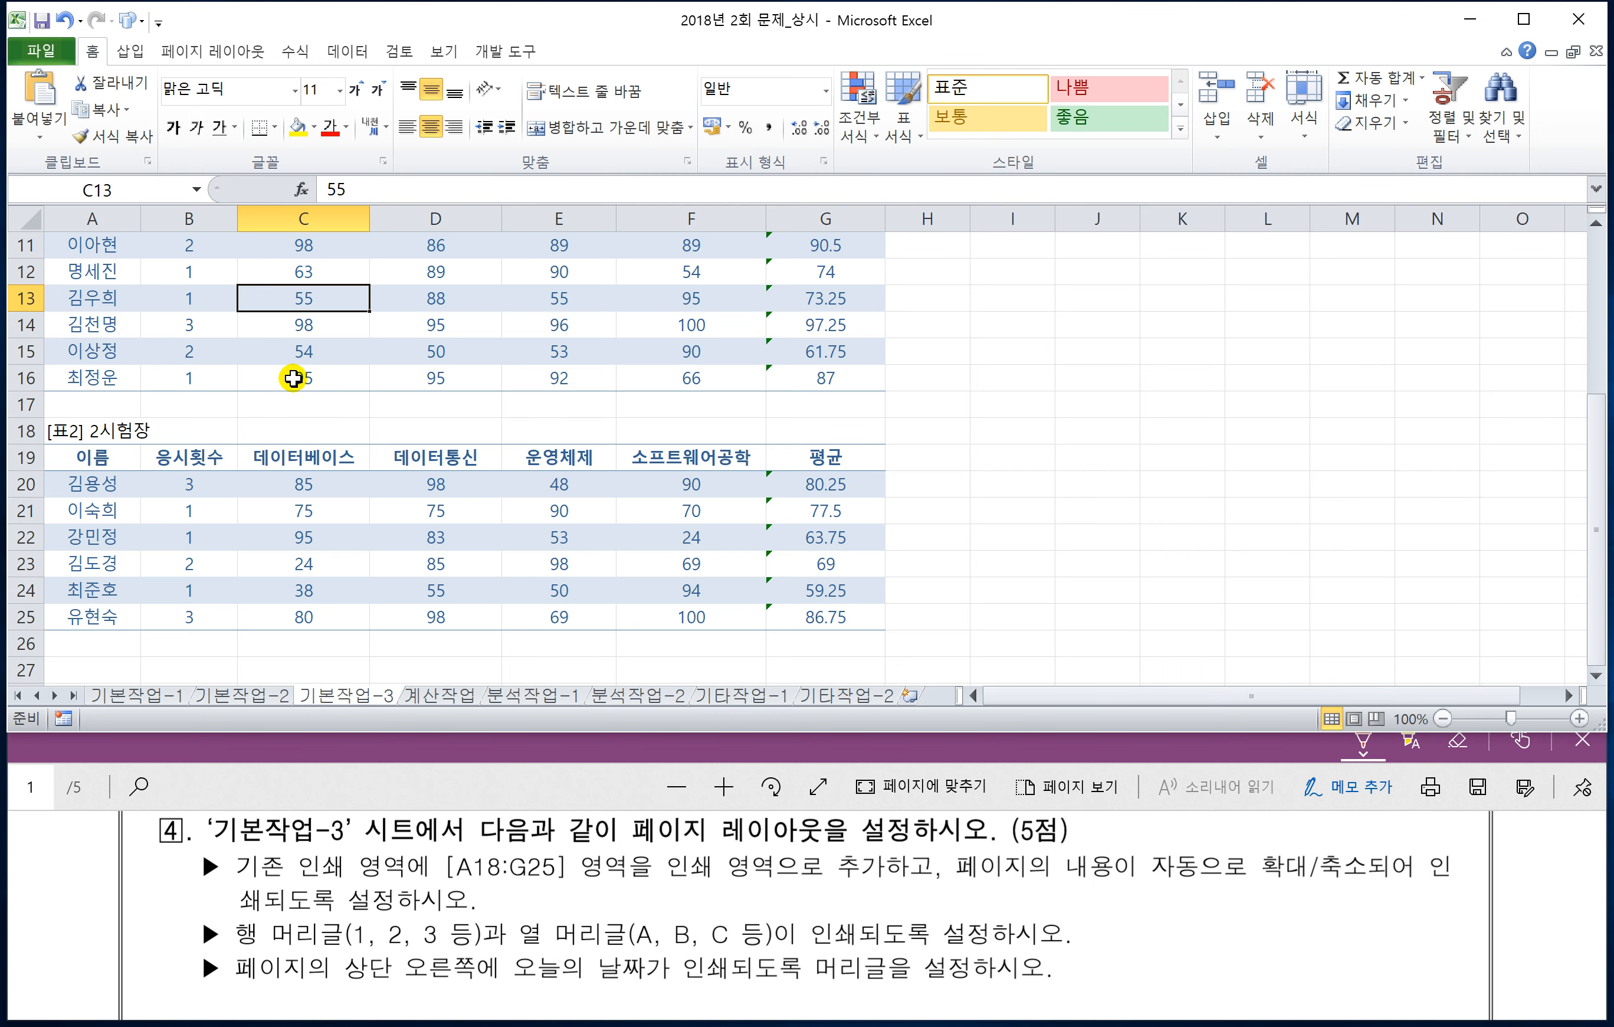
left_click(47, 50)
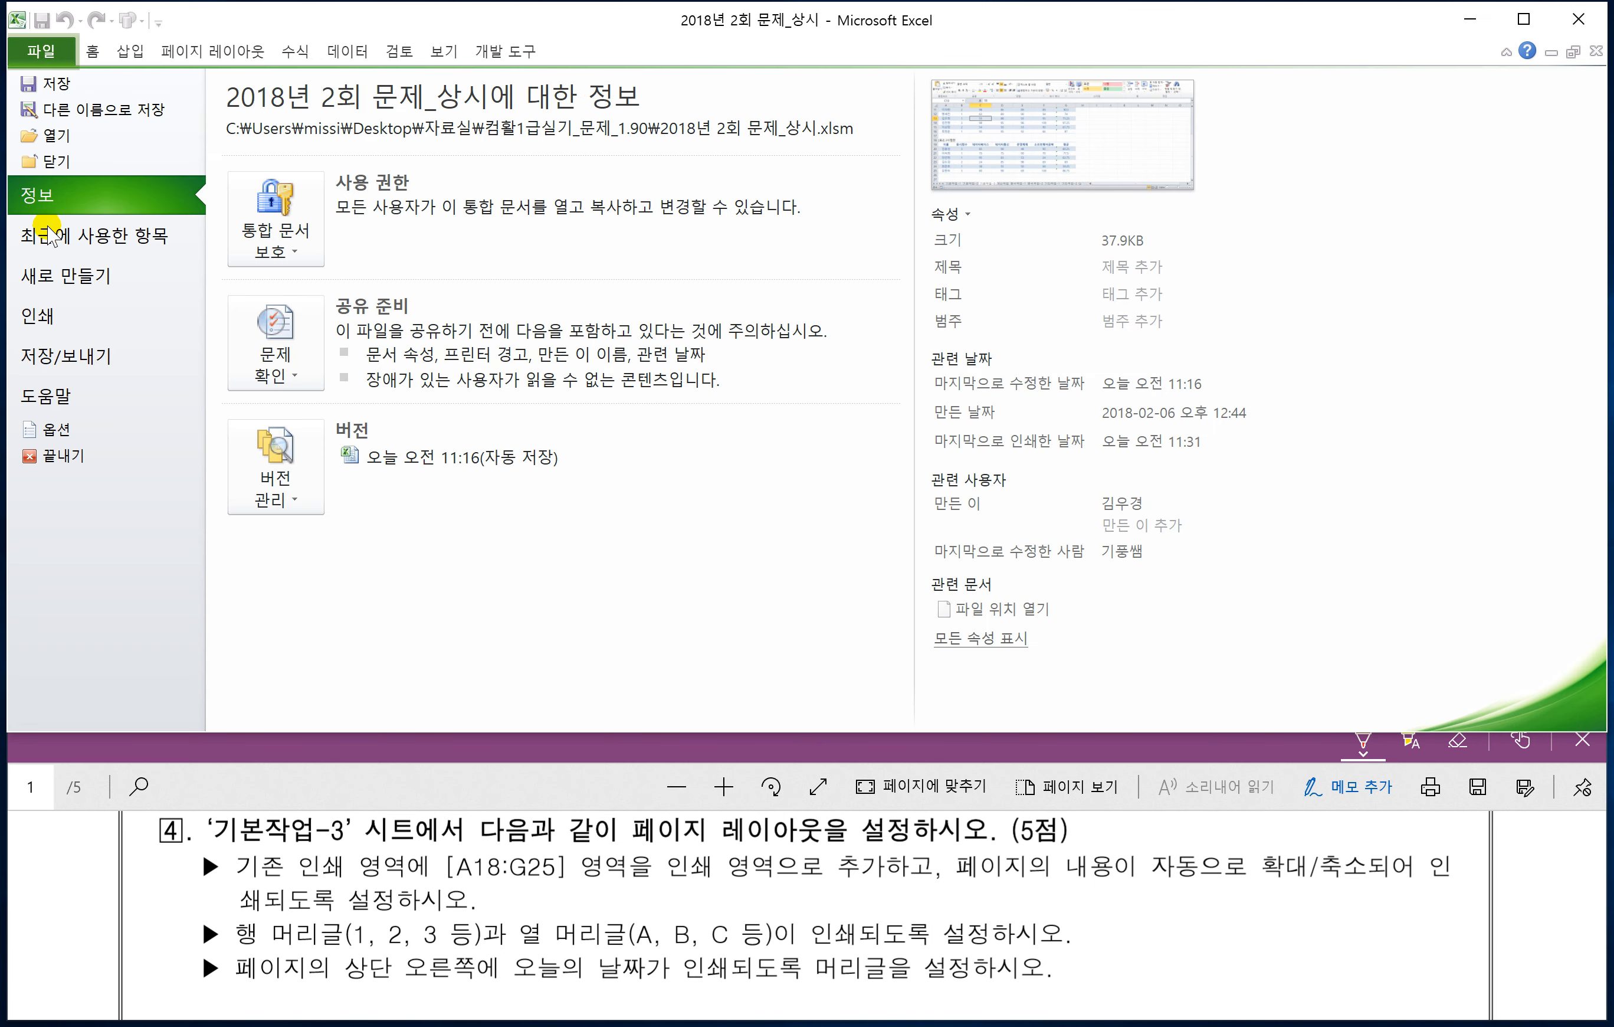
left_click(37, 315)
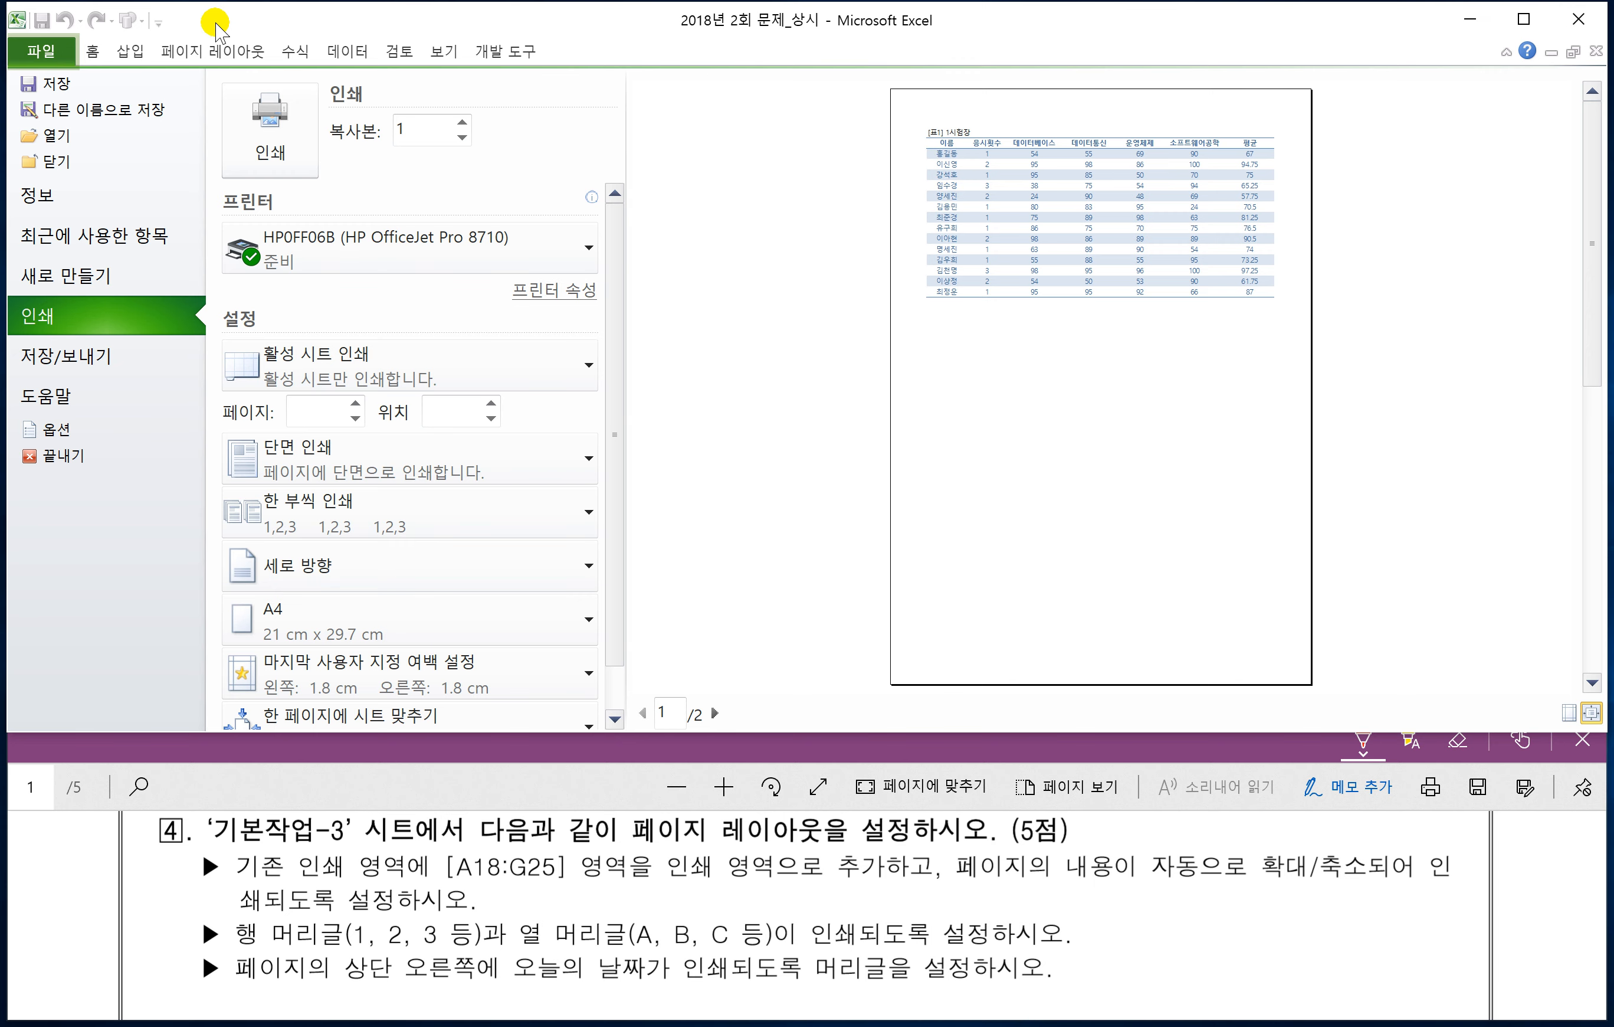
left_click(92, 52)
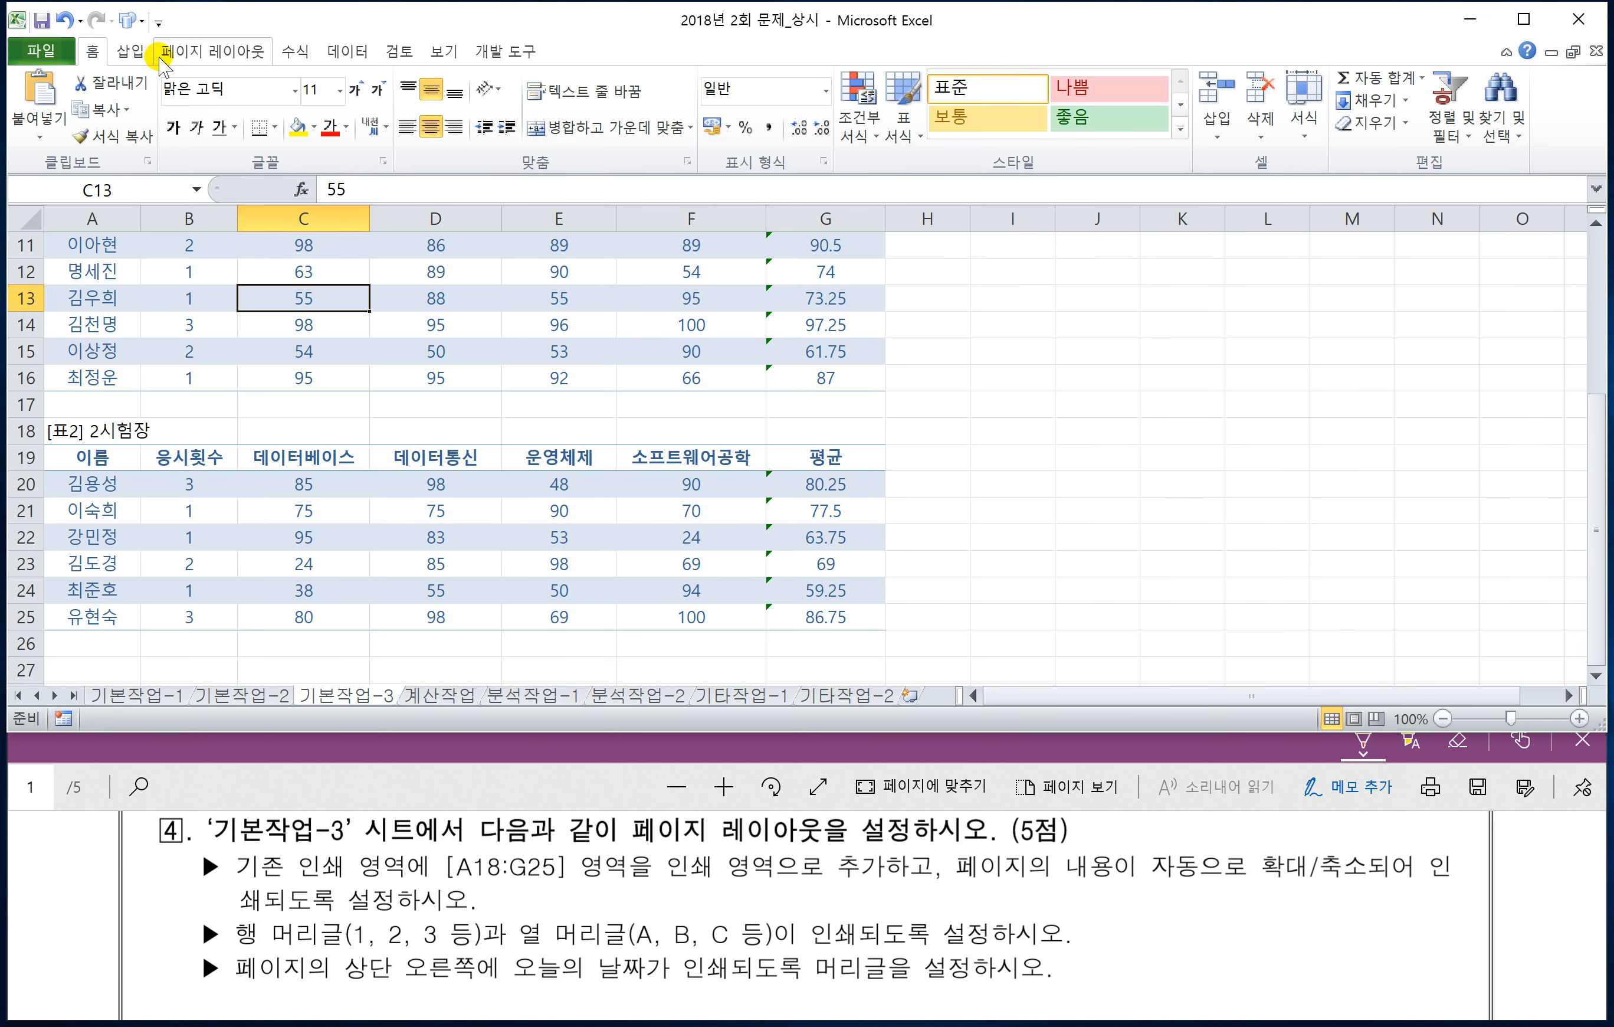
- Turn on printing of 행/열 머리글 in the page setup and check the result in the print preview
left_click(195, 53)
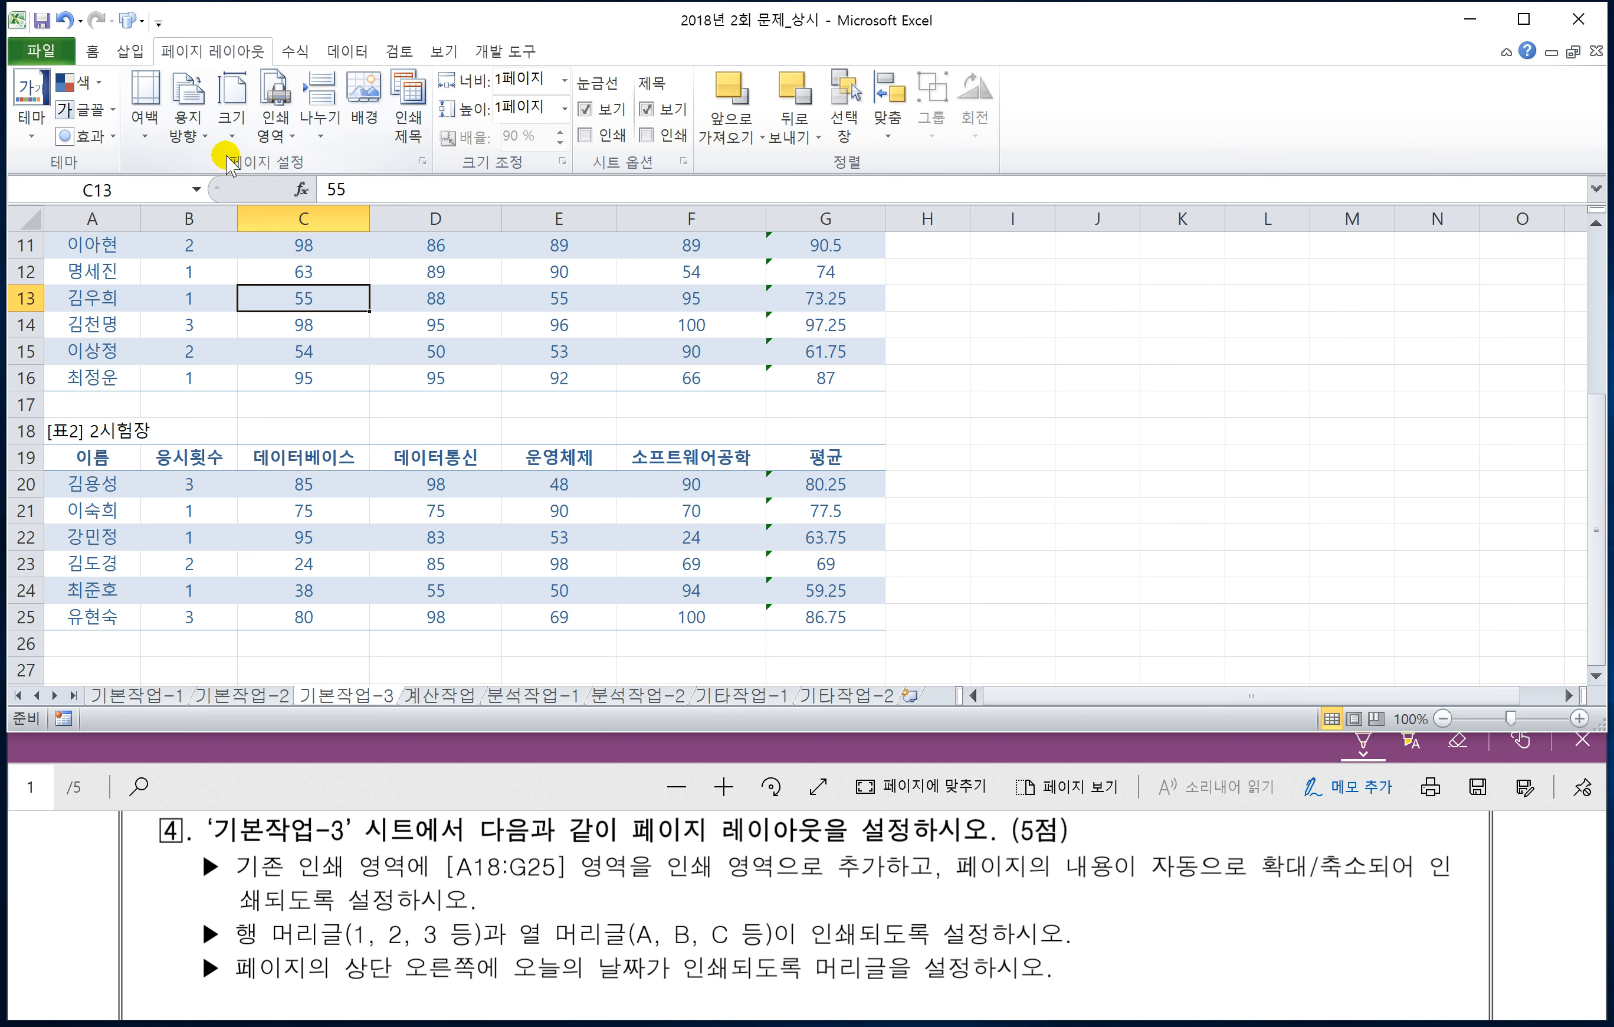
left_click(422, 162)
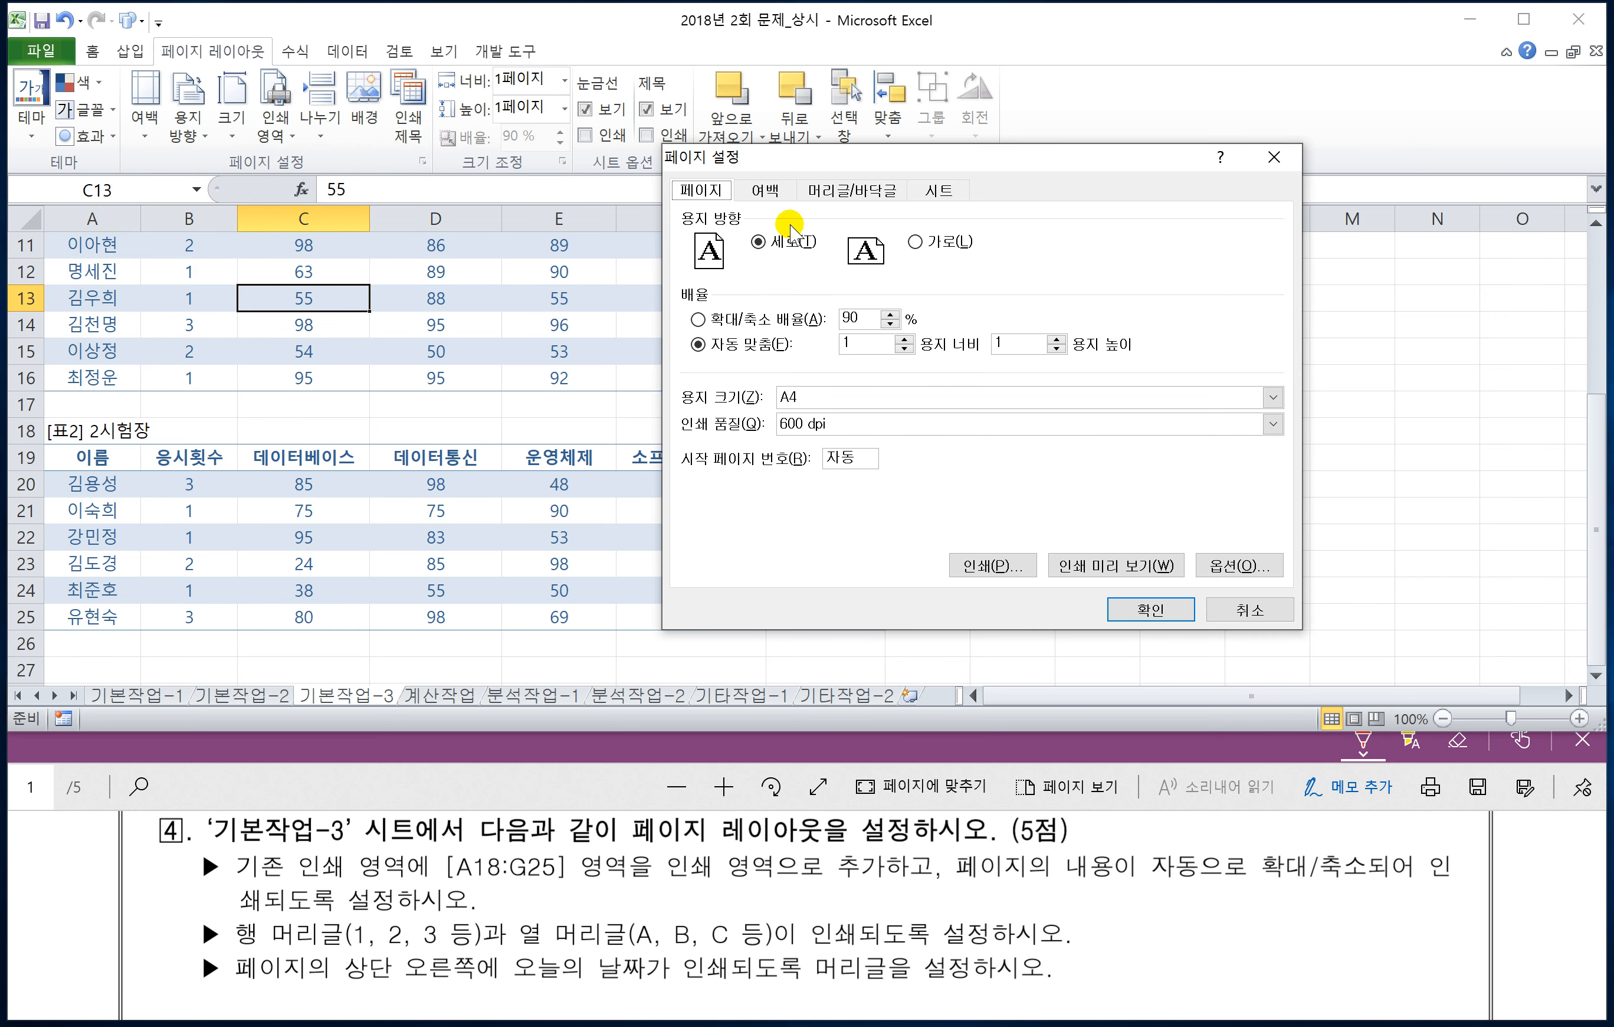
left_click(936, 191)
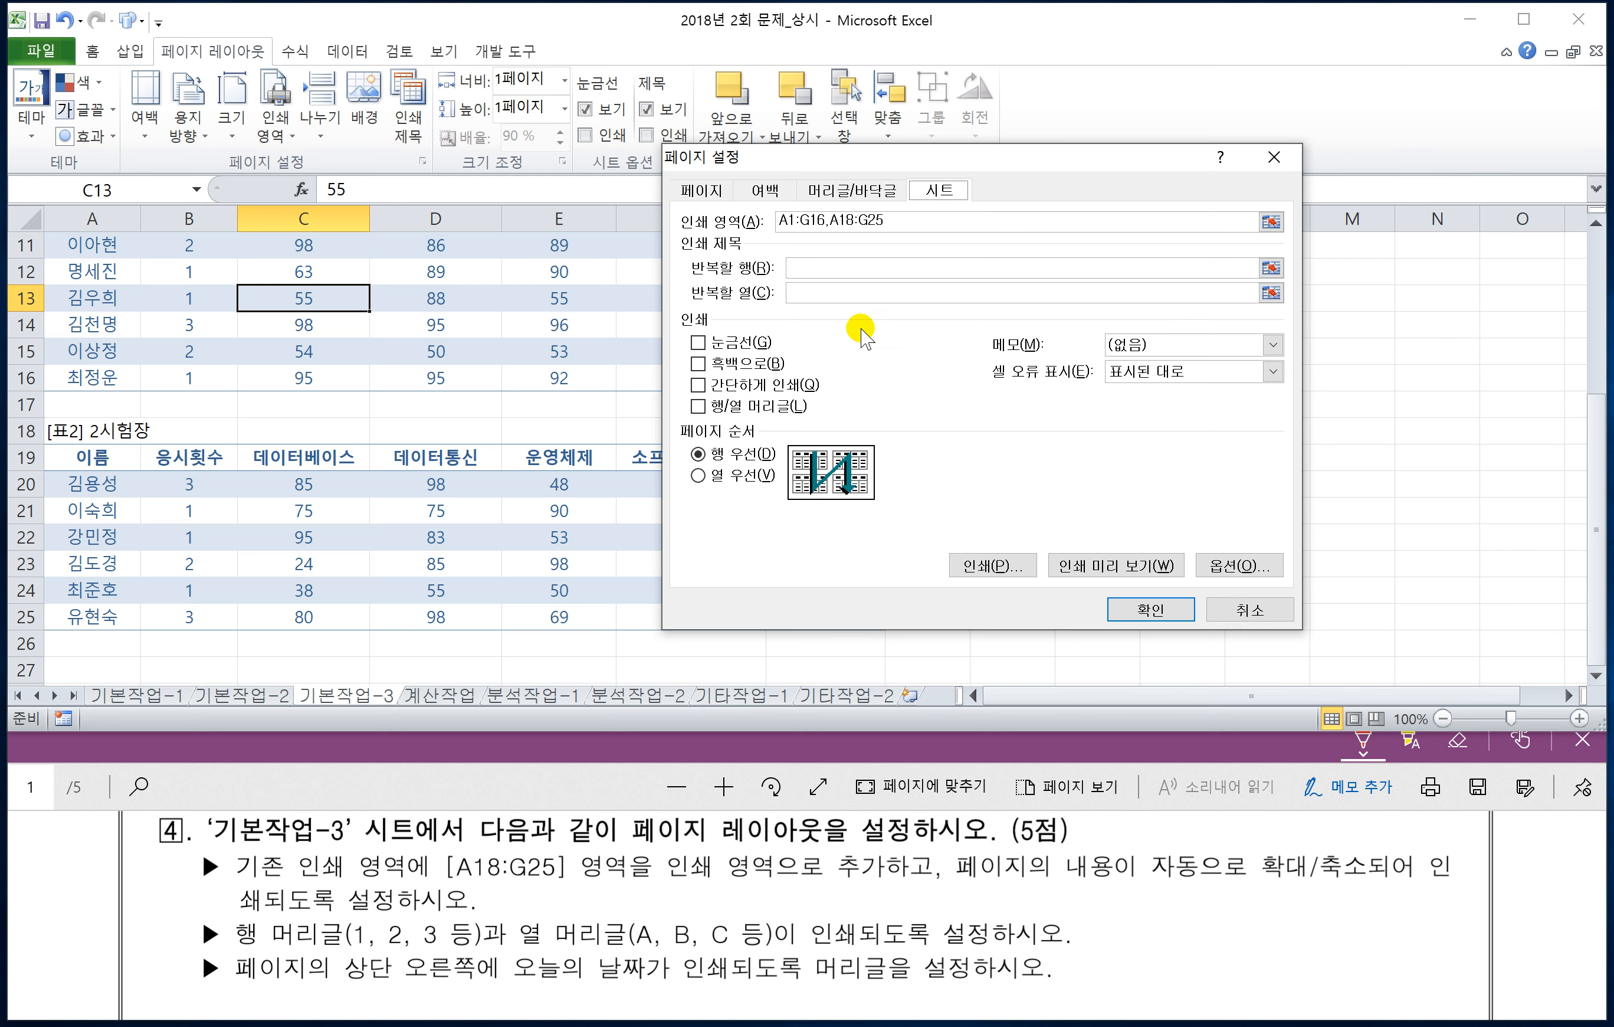
left_click(698, 408)
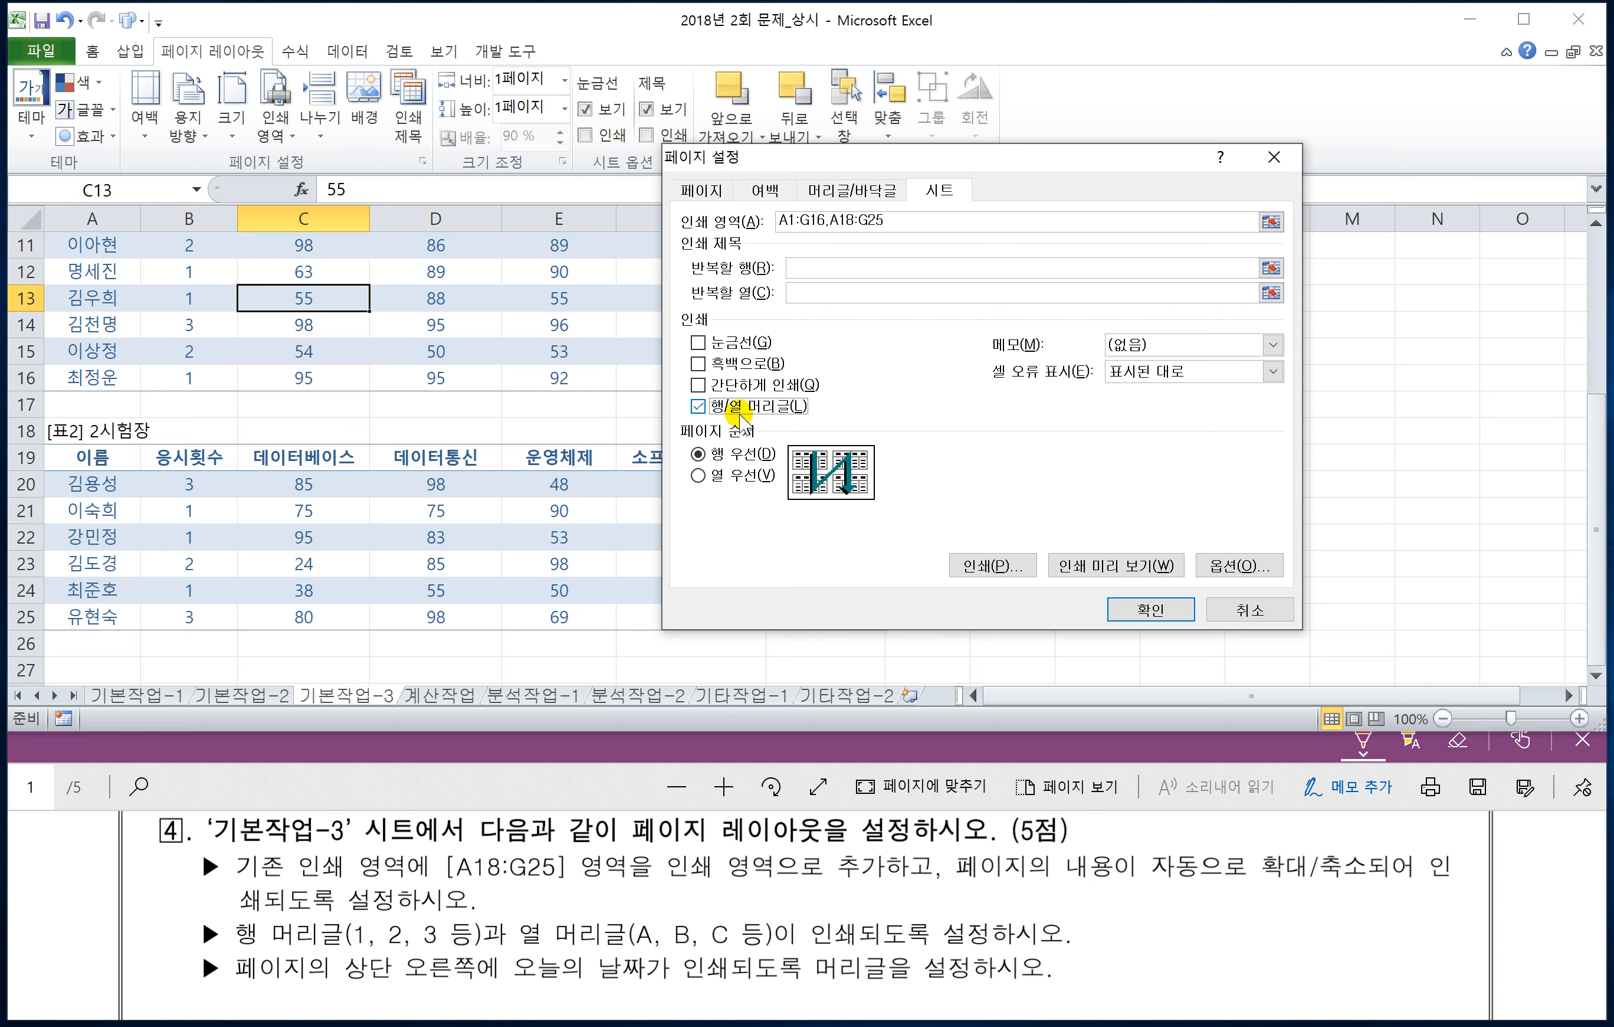
left_click(1151, 612)
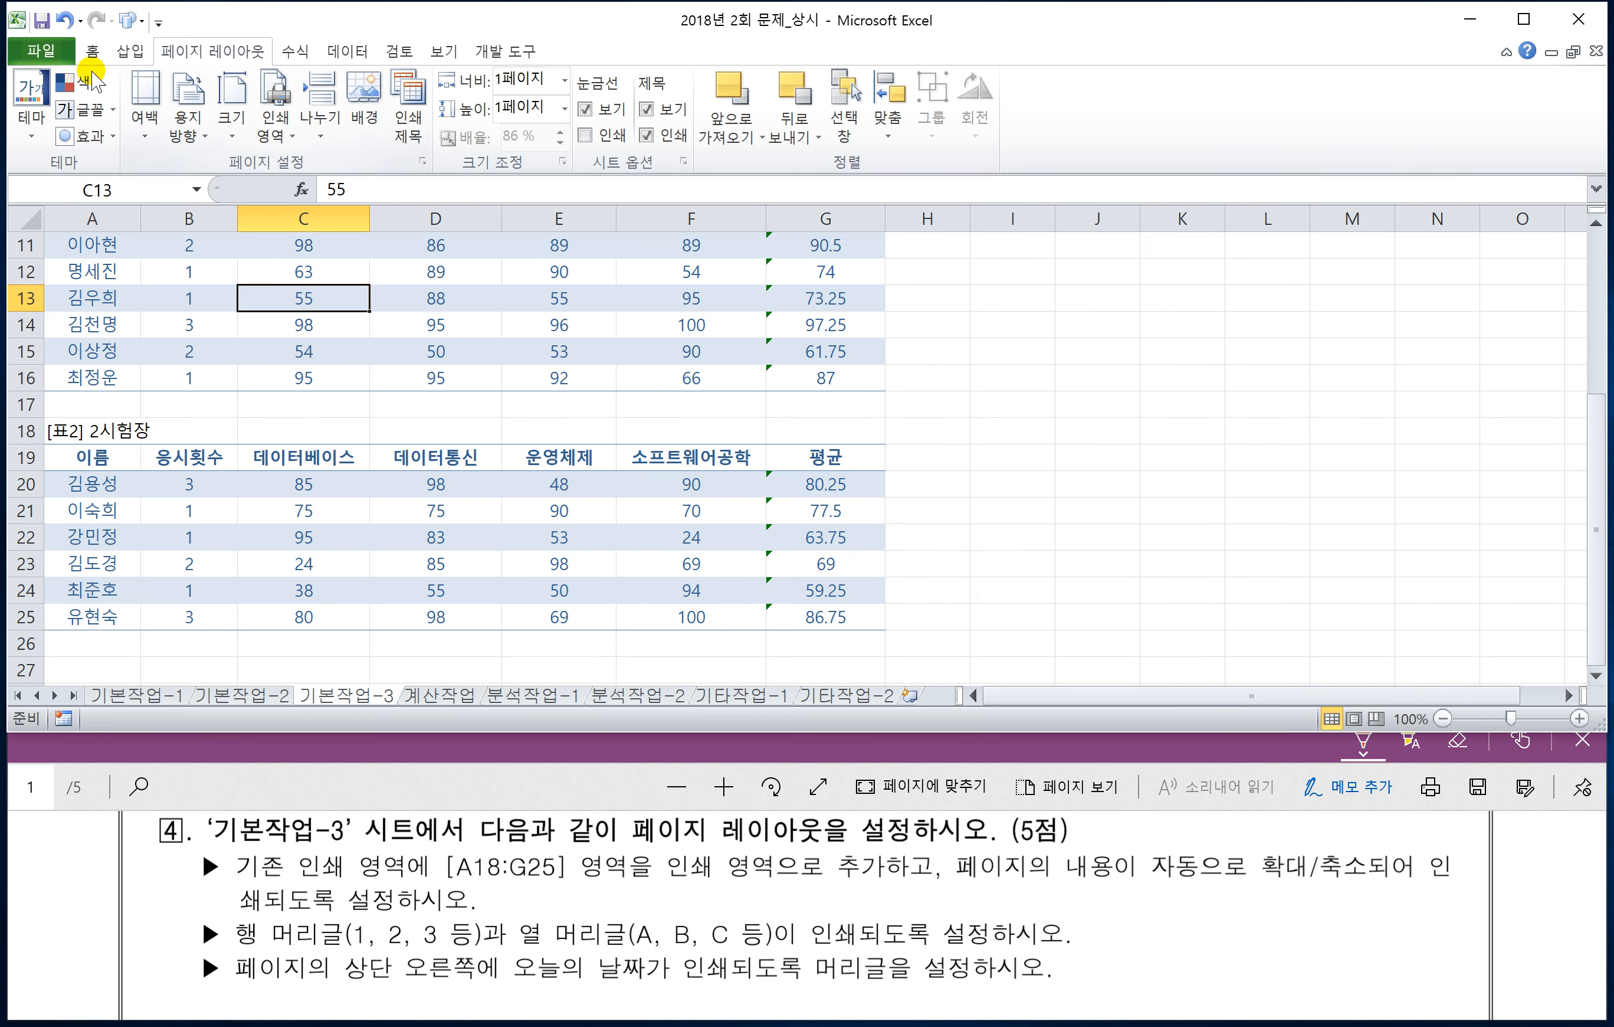
left_click(42, 51)
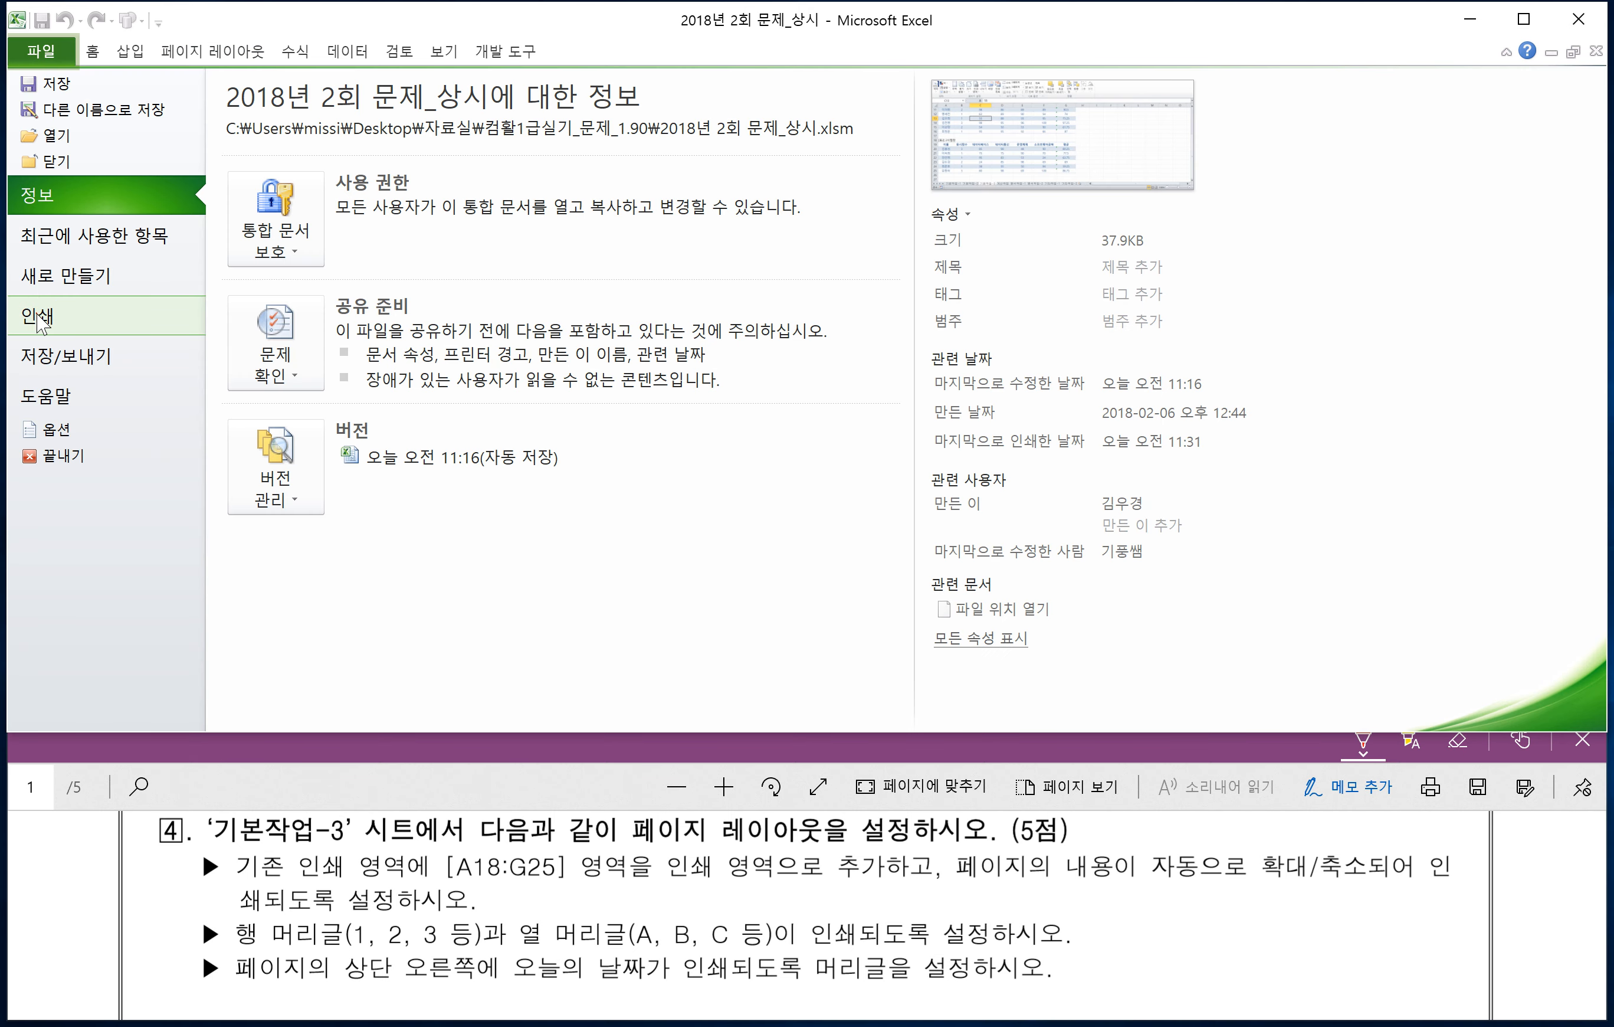
left_click(53, 316)
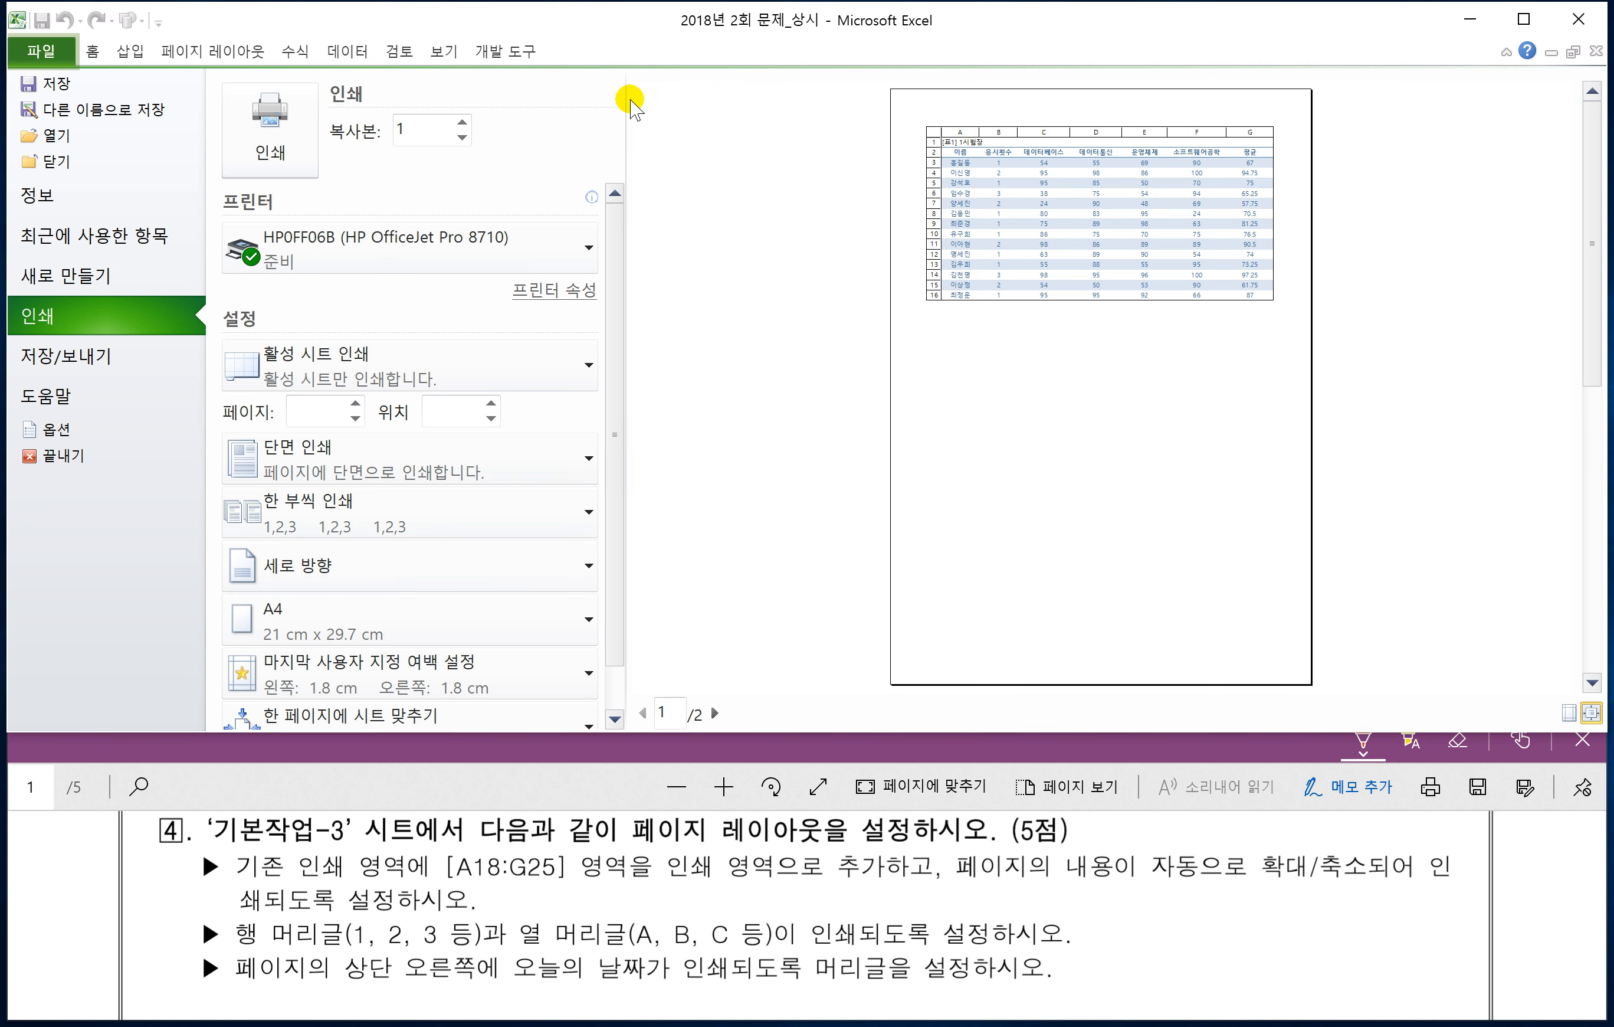
left_click(93, 51)
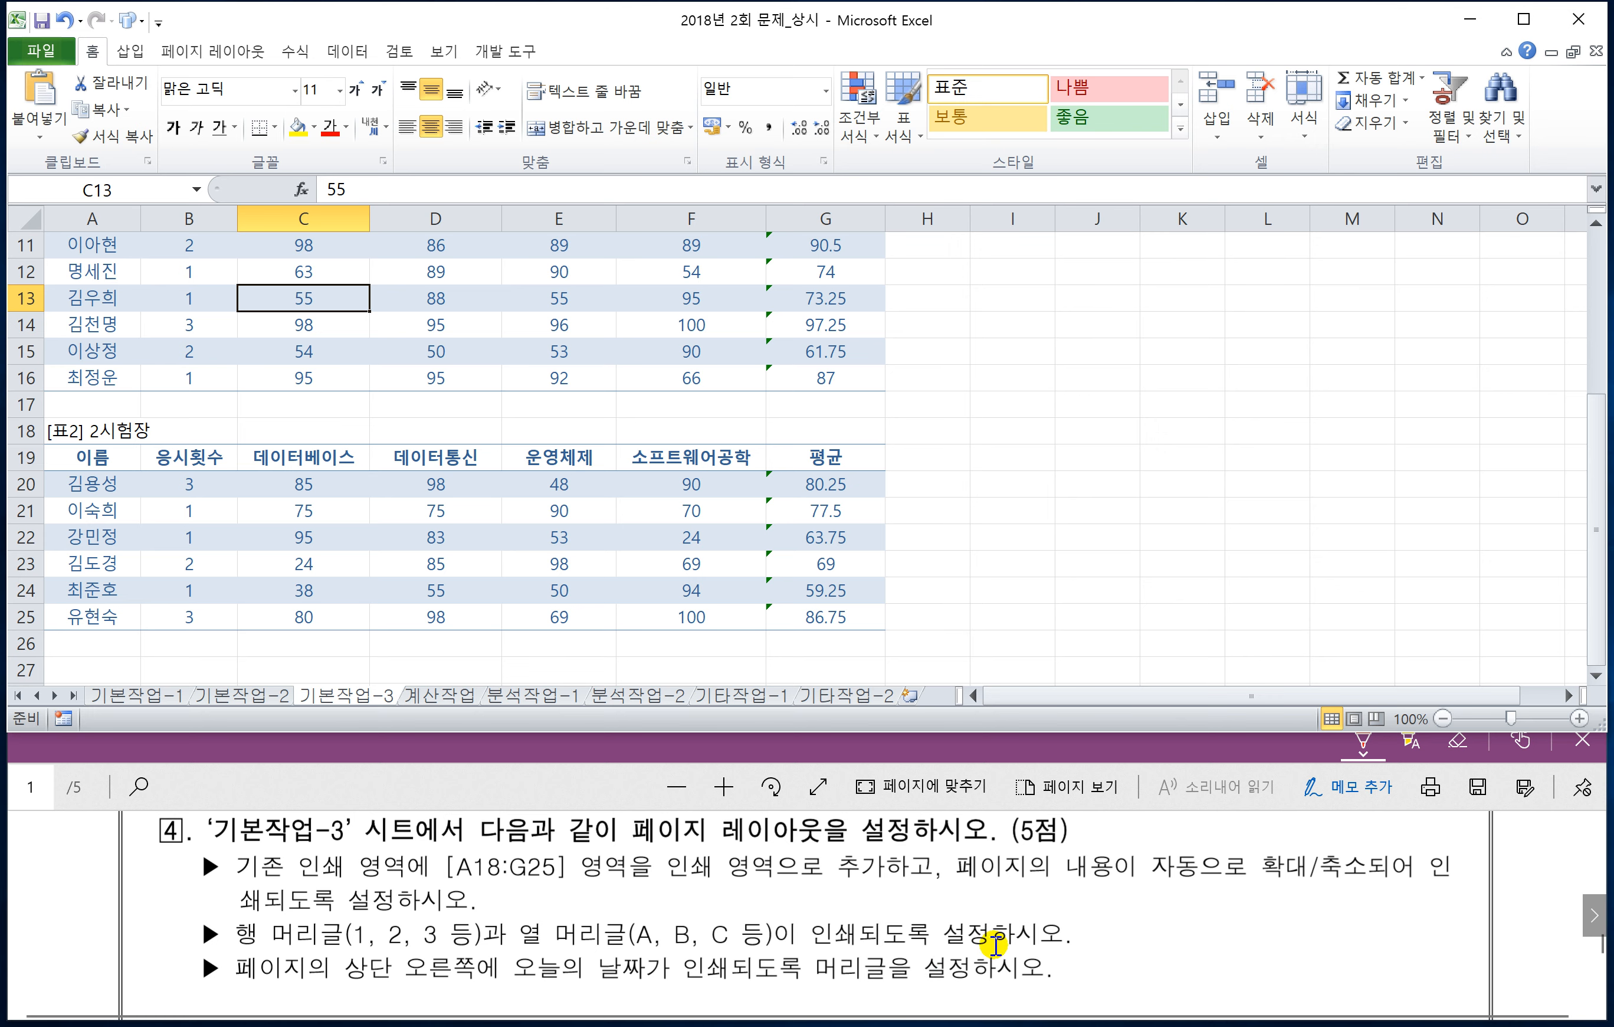
- Insert the date code &[날짜] in the right section of the page header and check it in the print preview
left_click(197, 64)
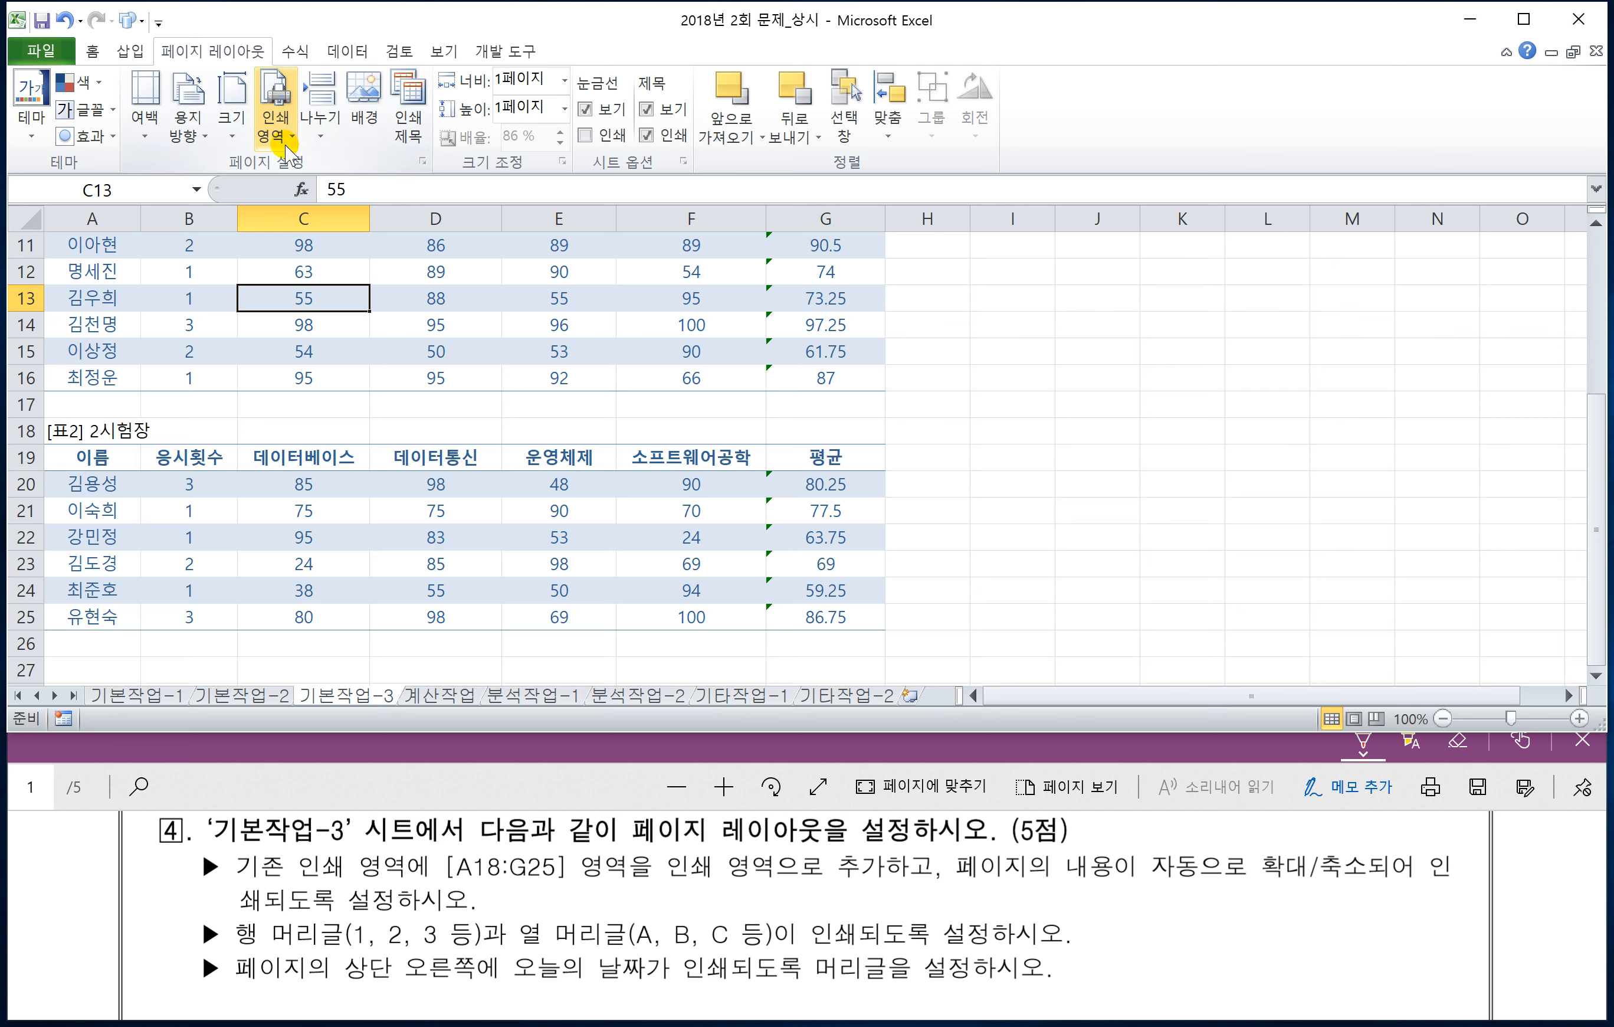
left_click(423, 162)
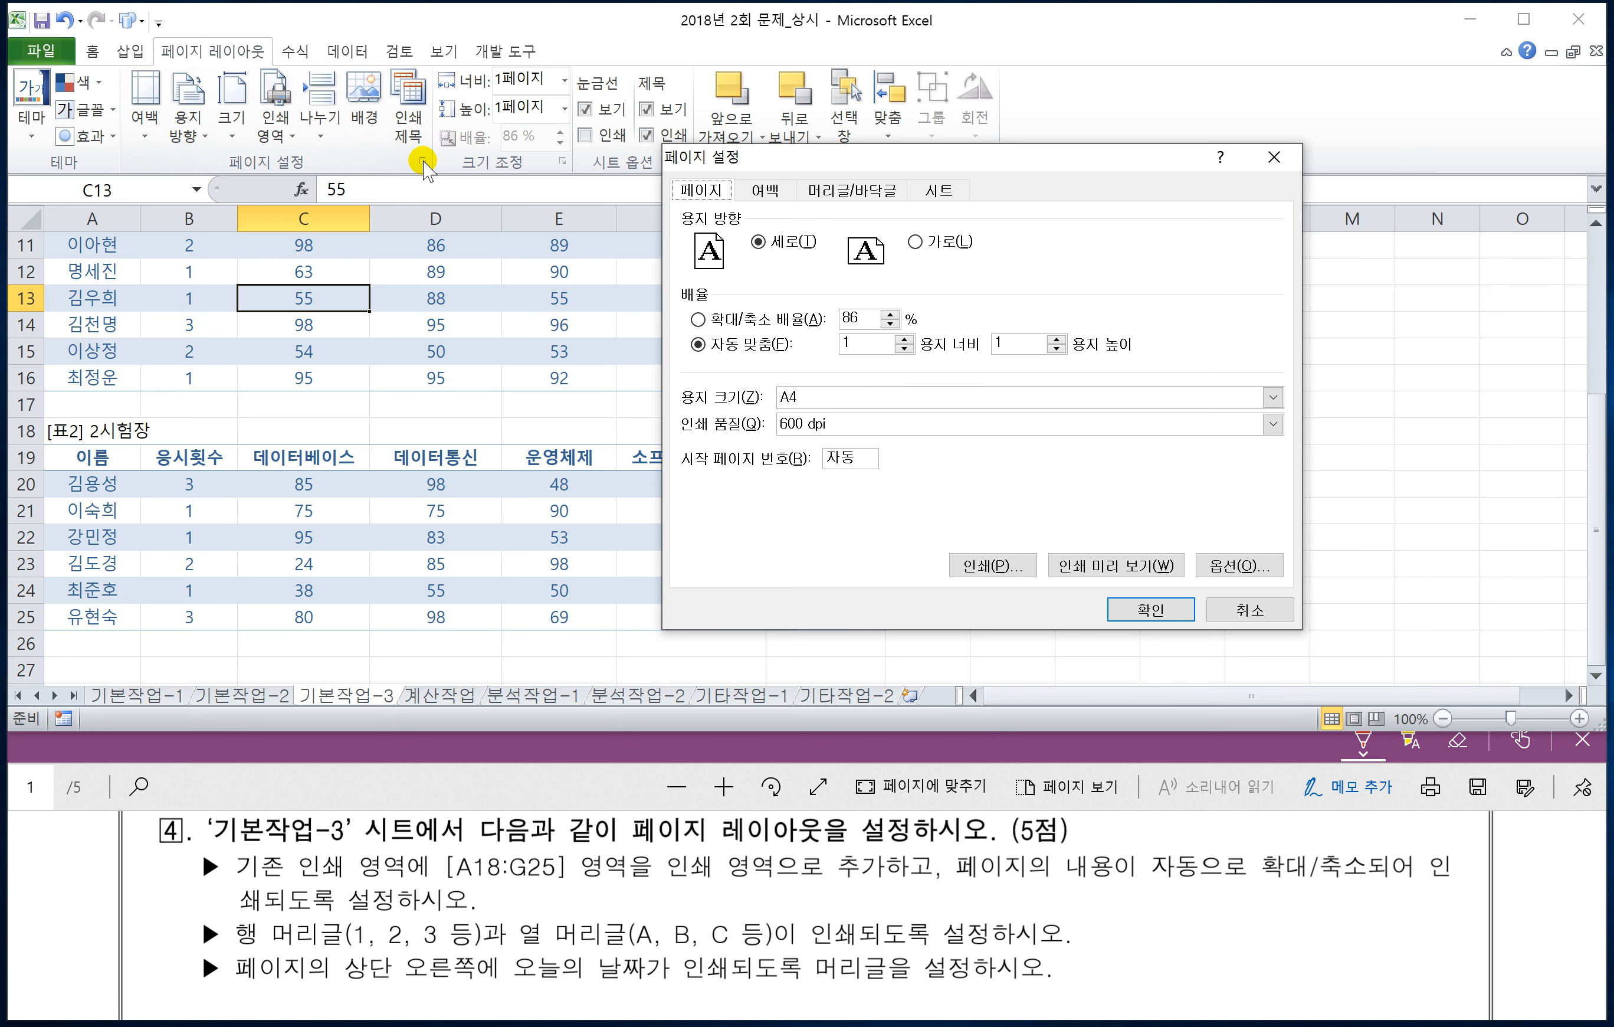
left_click(842, 192)
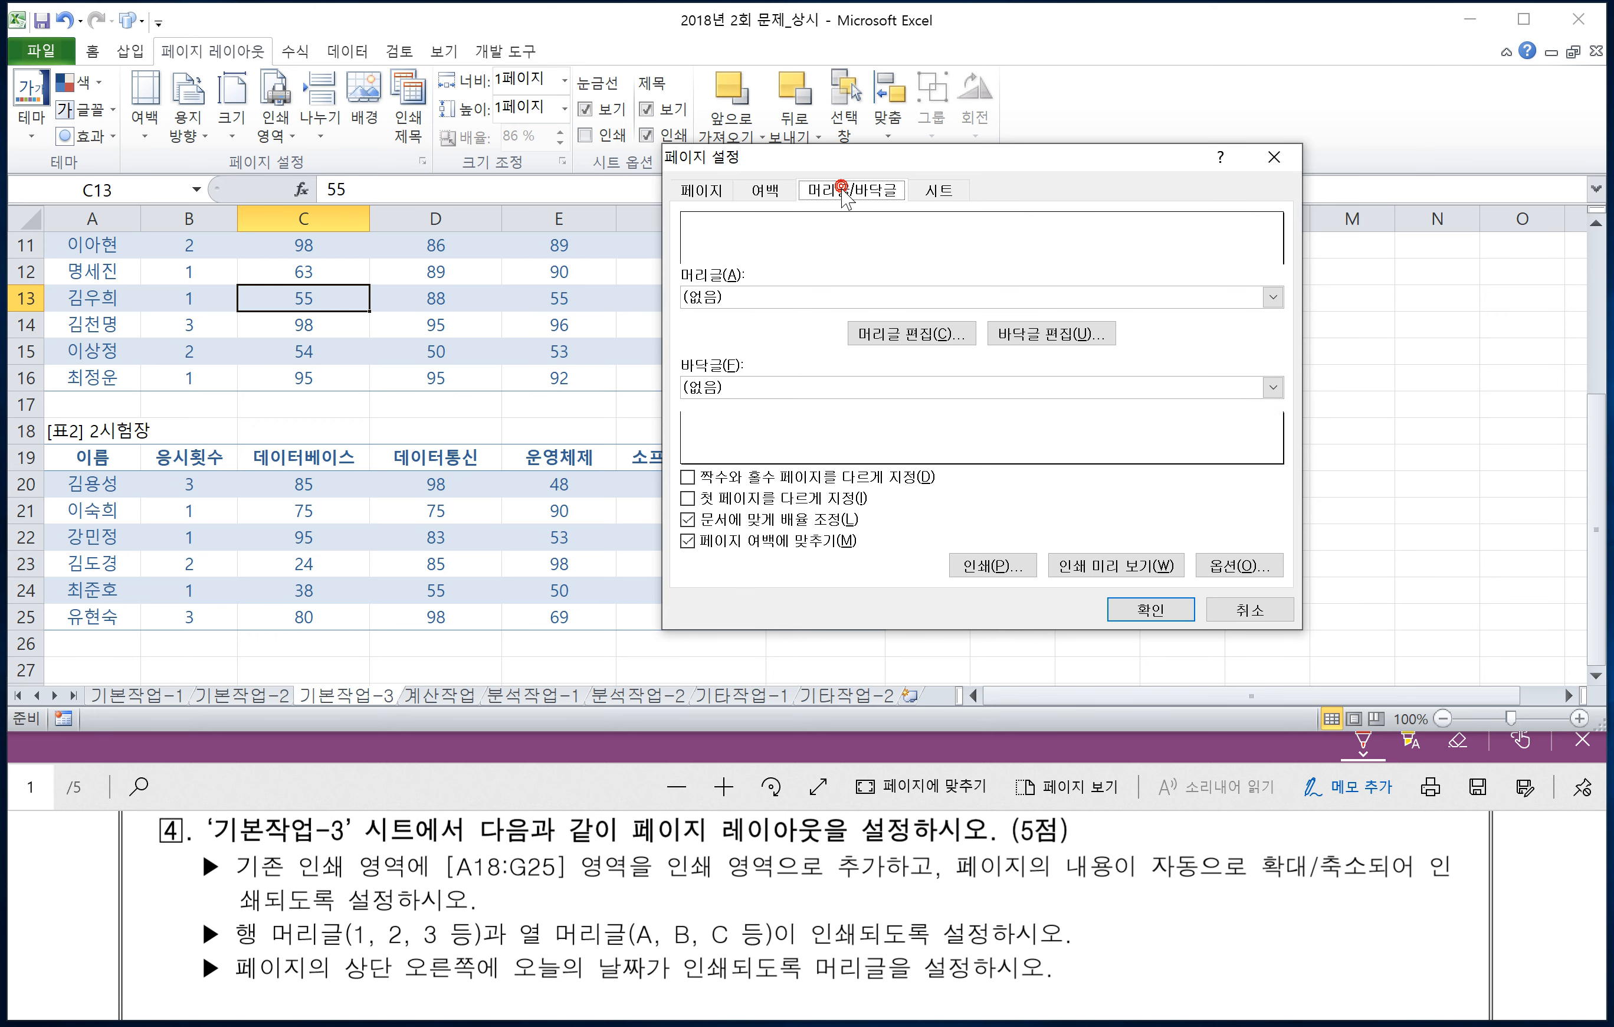
left_click(894, 339)
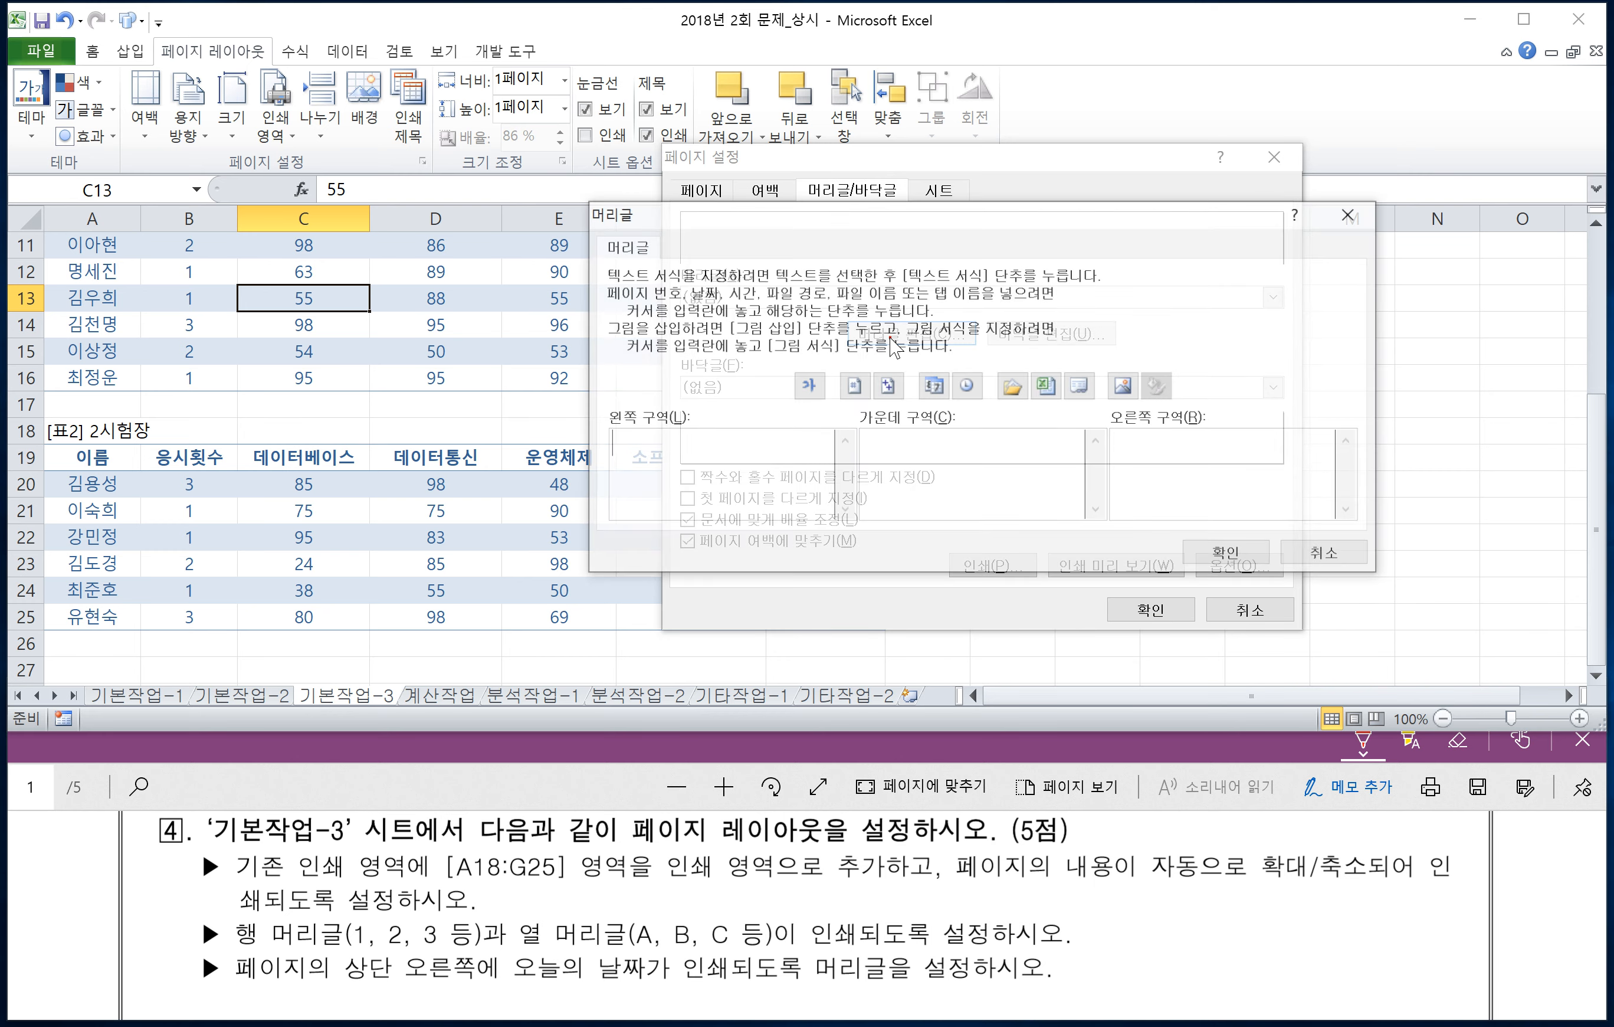
left_click(1260, 464)
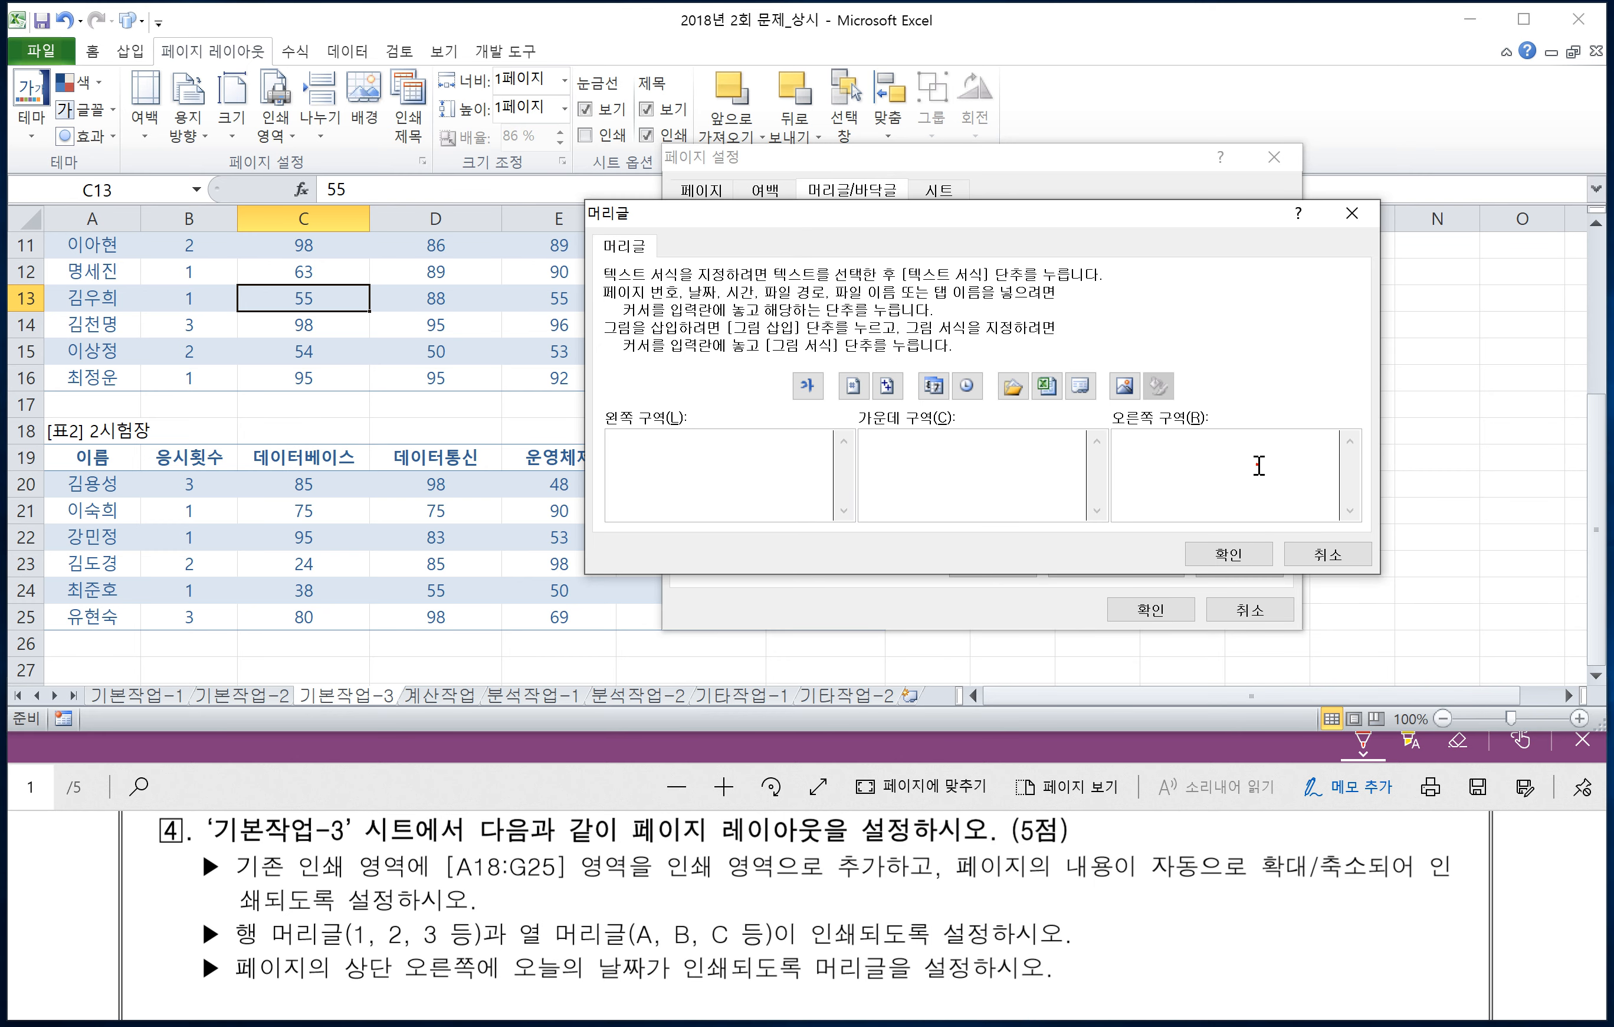
left_click(934, 387)
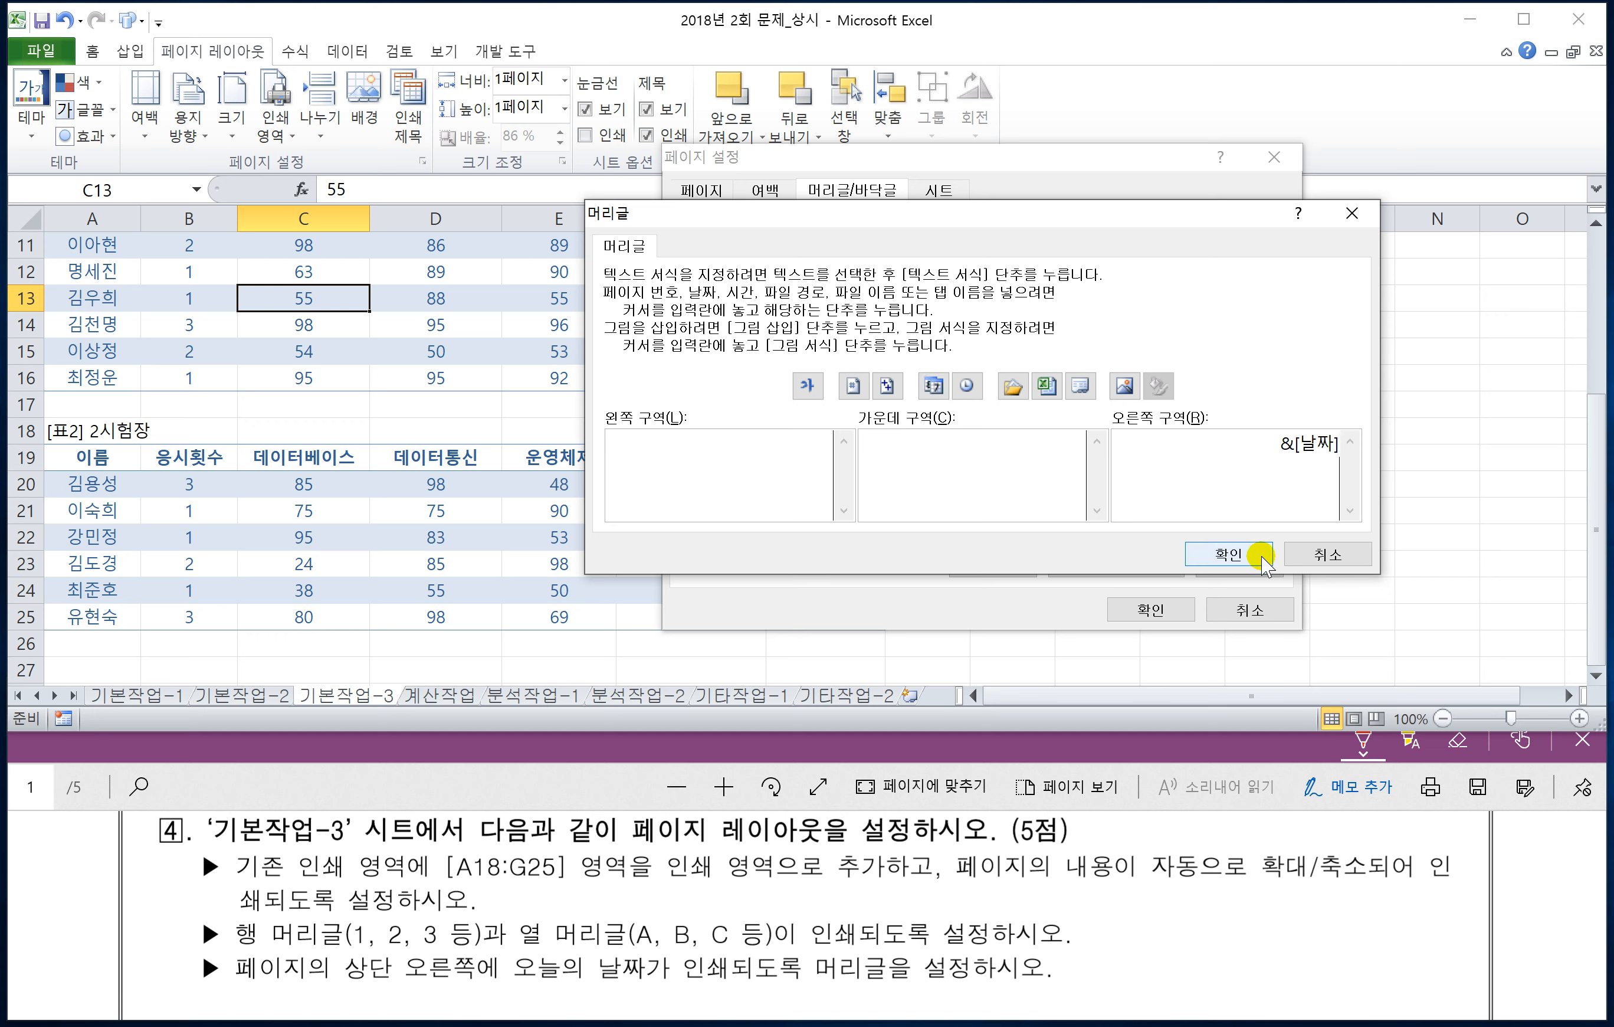
left_click(1246, 555)
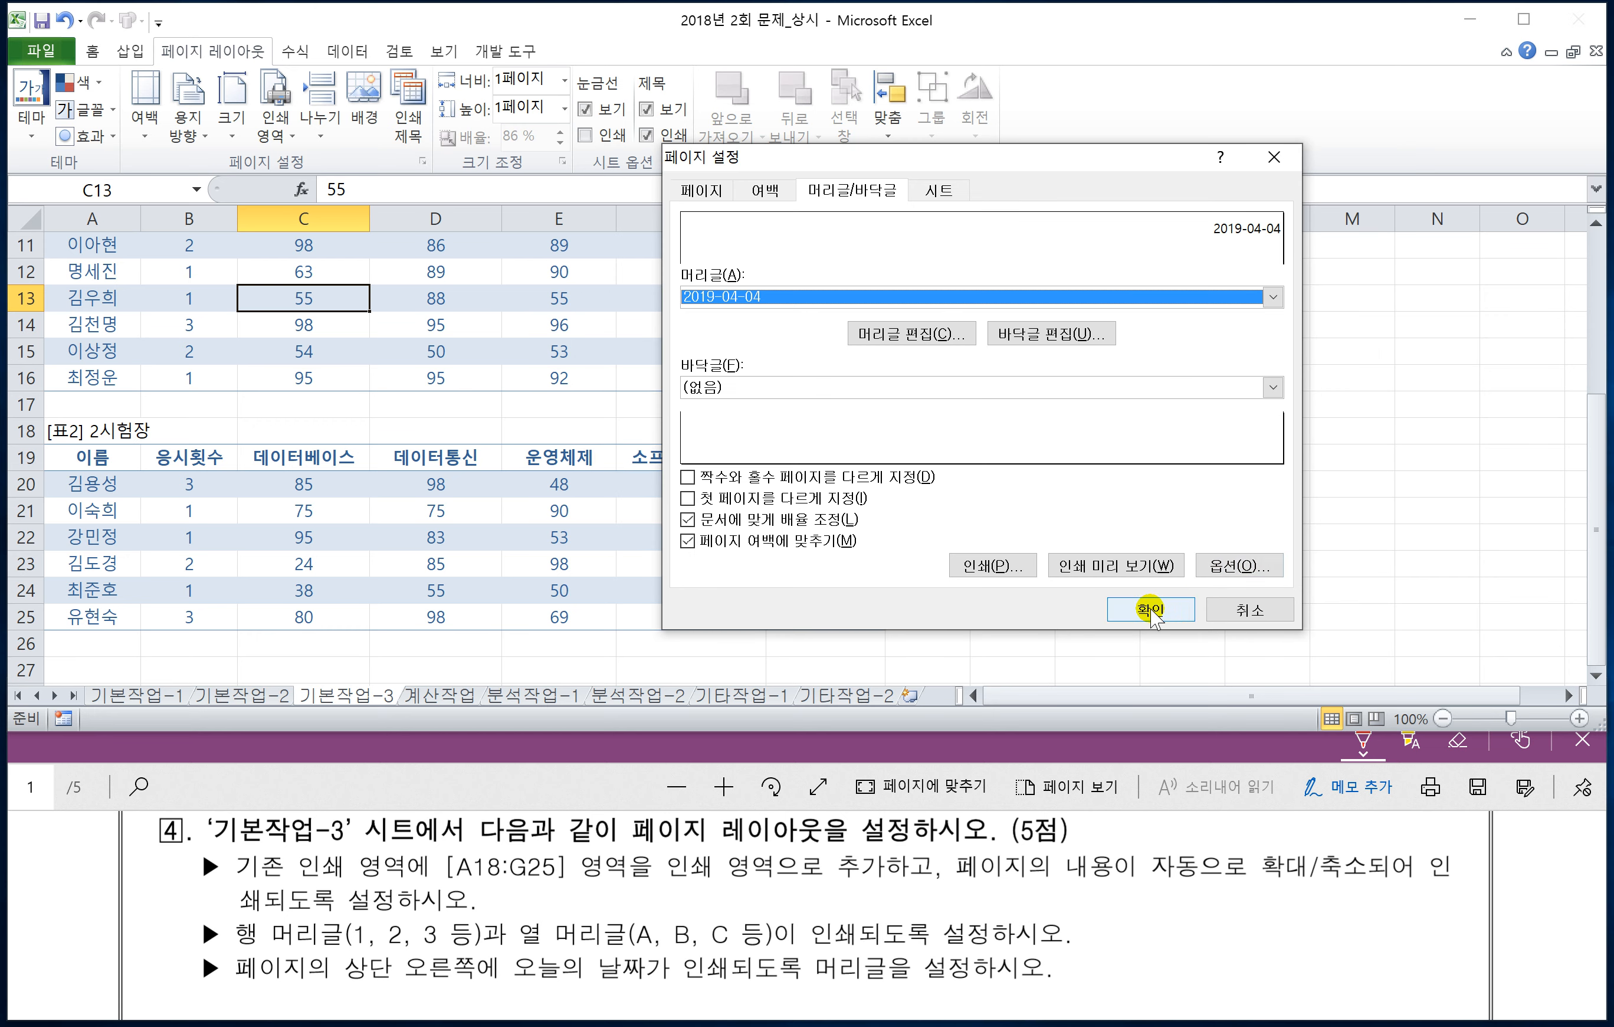
left_click(1151, 610)
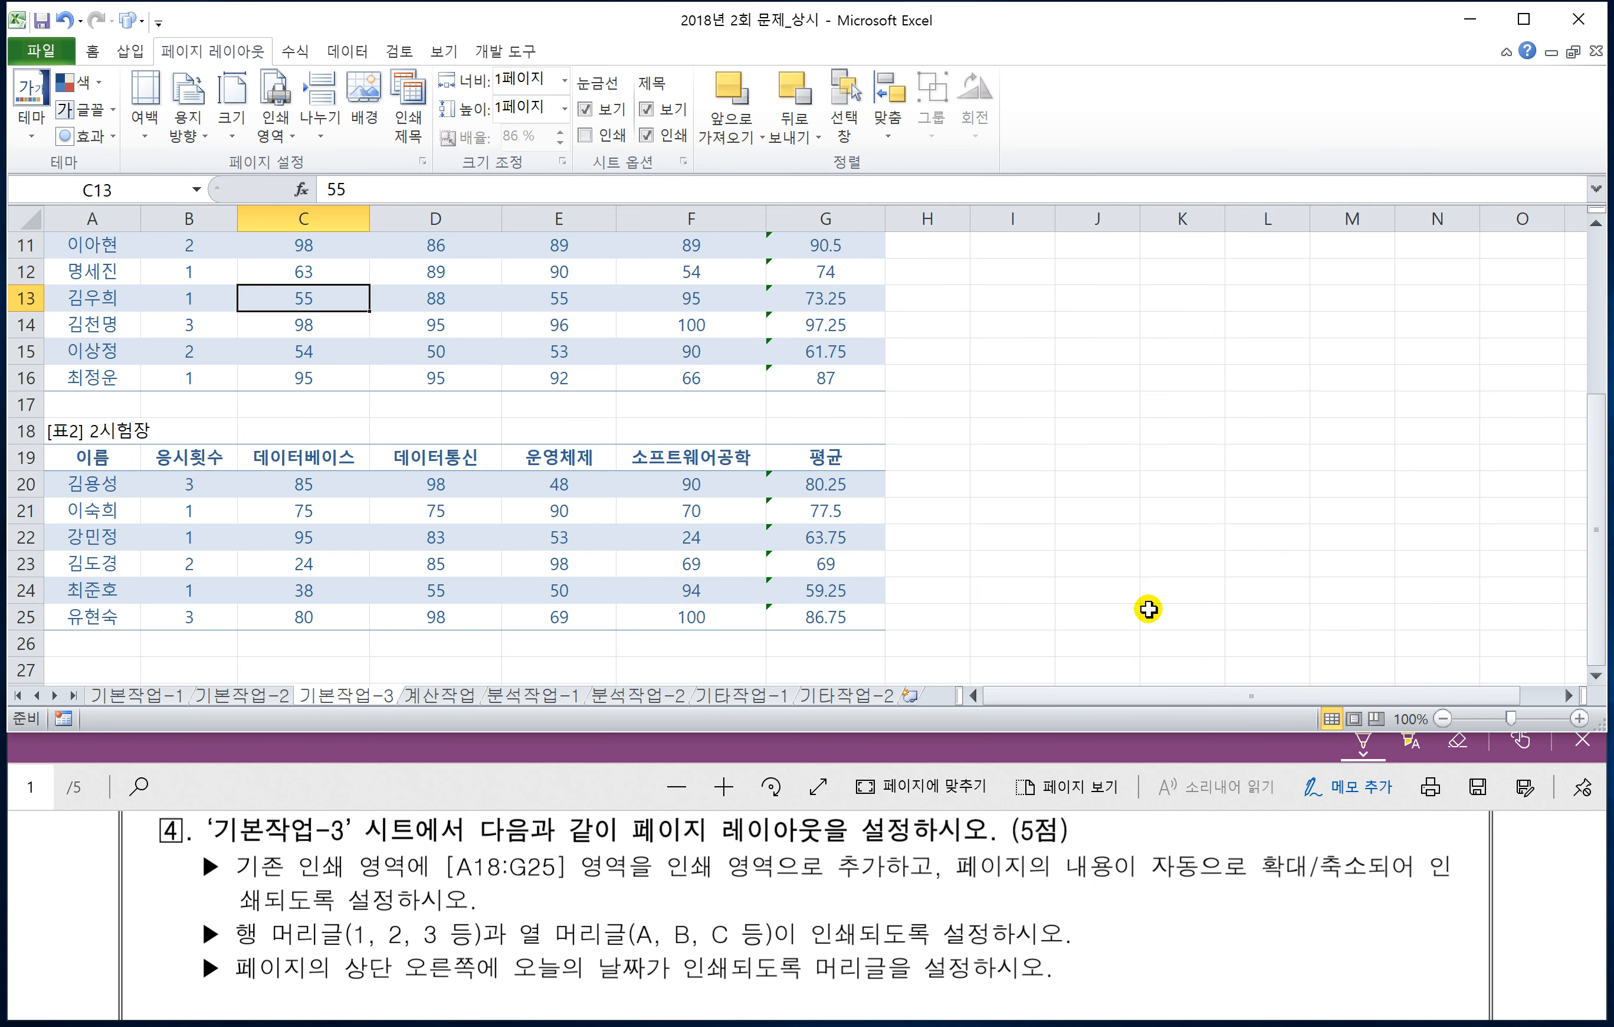
left_click(29, 53)
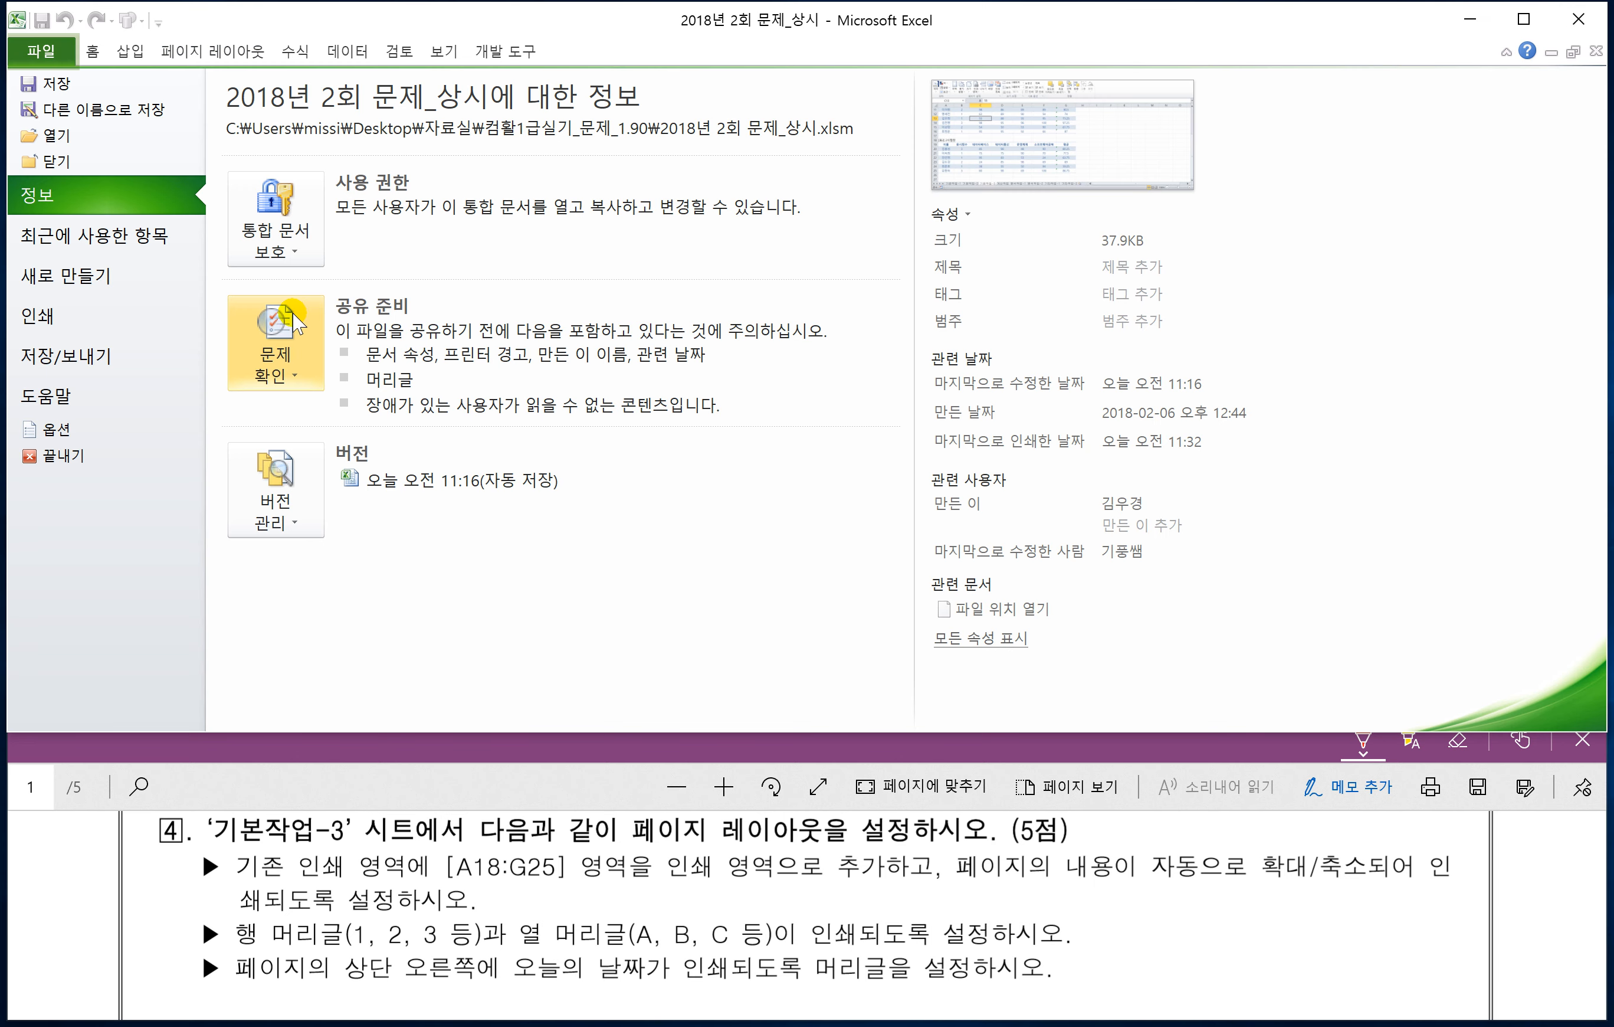
left_click(42, 316)
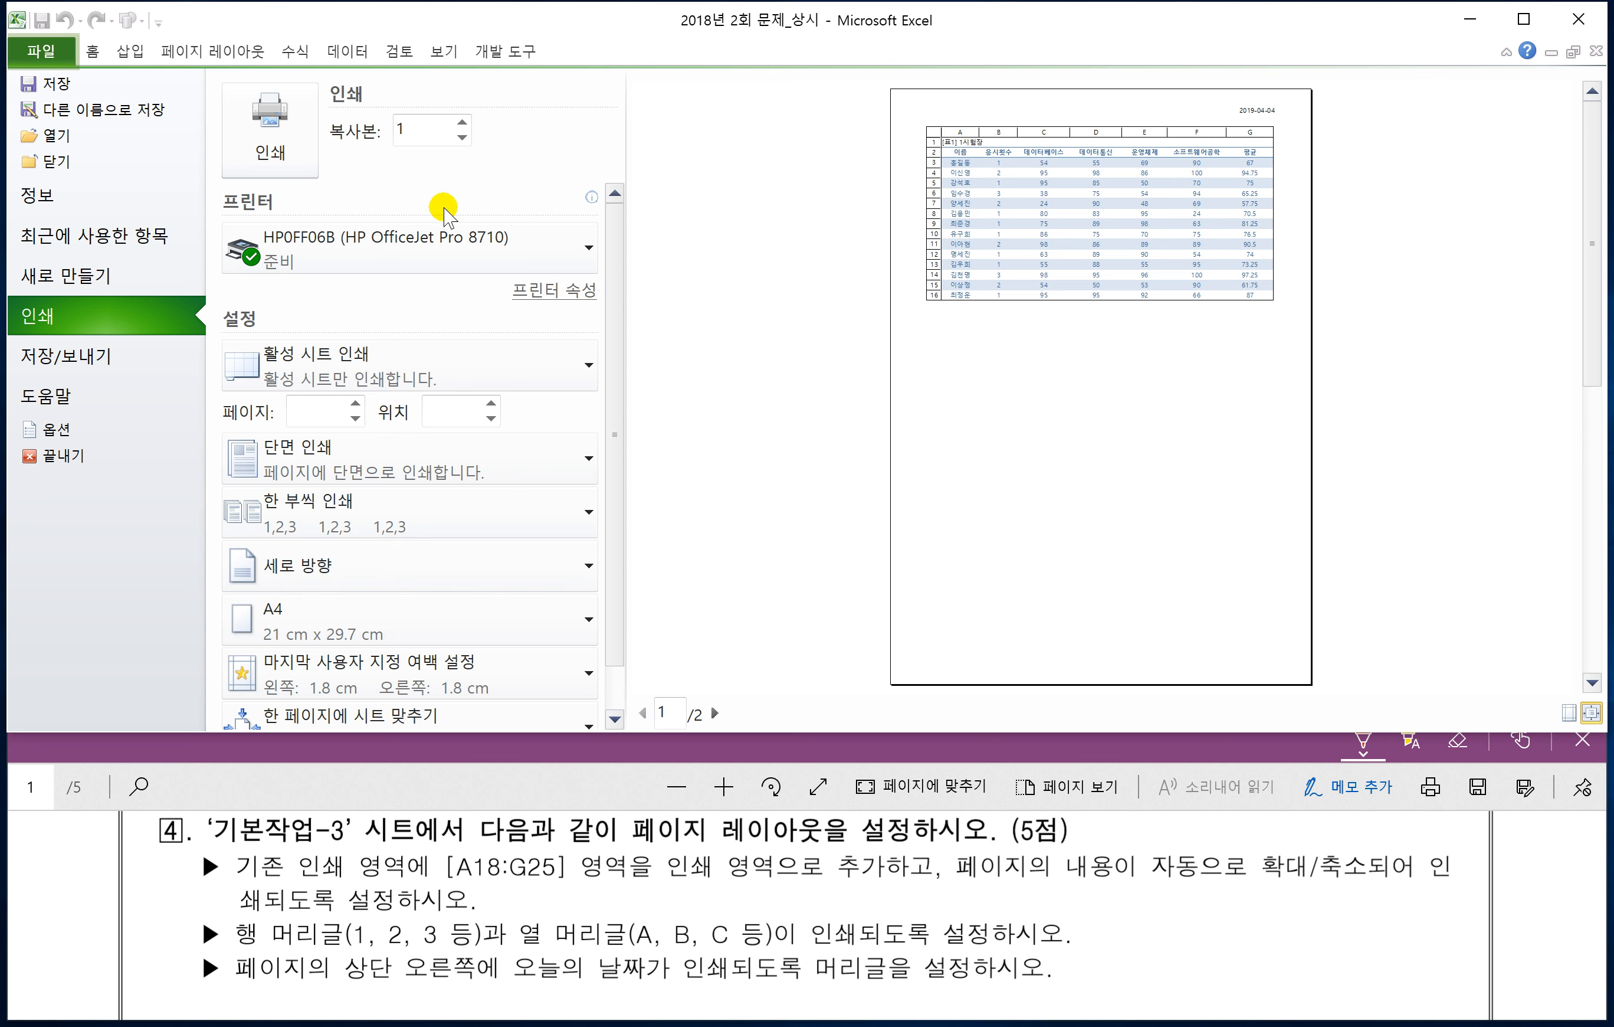
left_click(92, 51)
- Open the 계산작업 sheet and bring up calculation task 1 on page 2 of the exam PDF, fitted to width
left_click(439, 695)
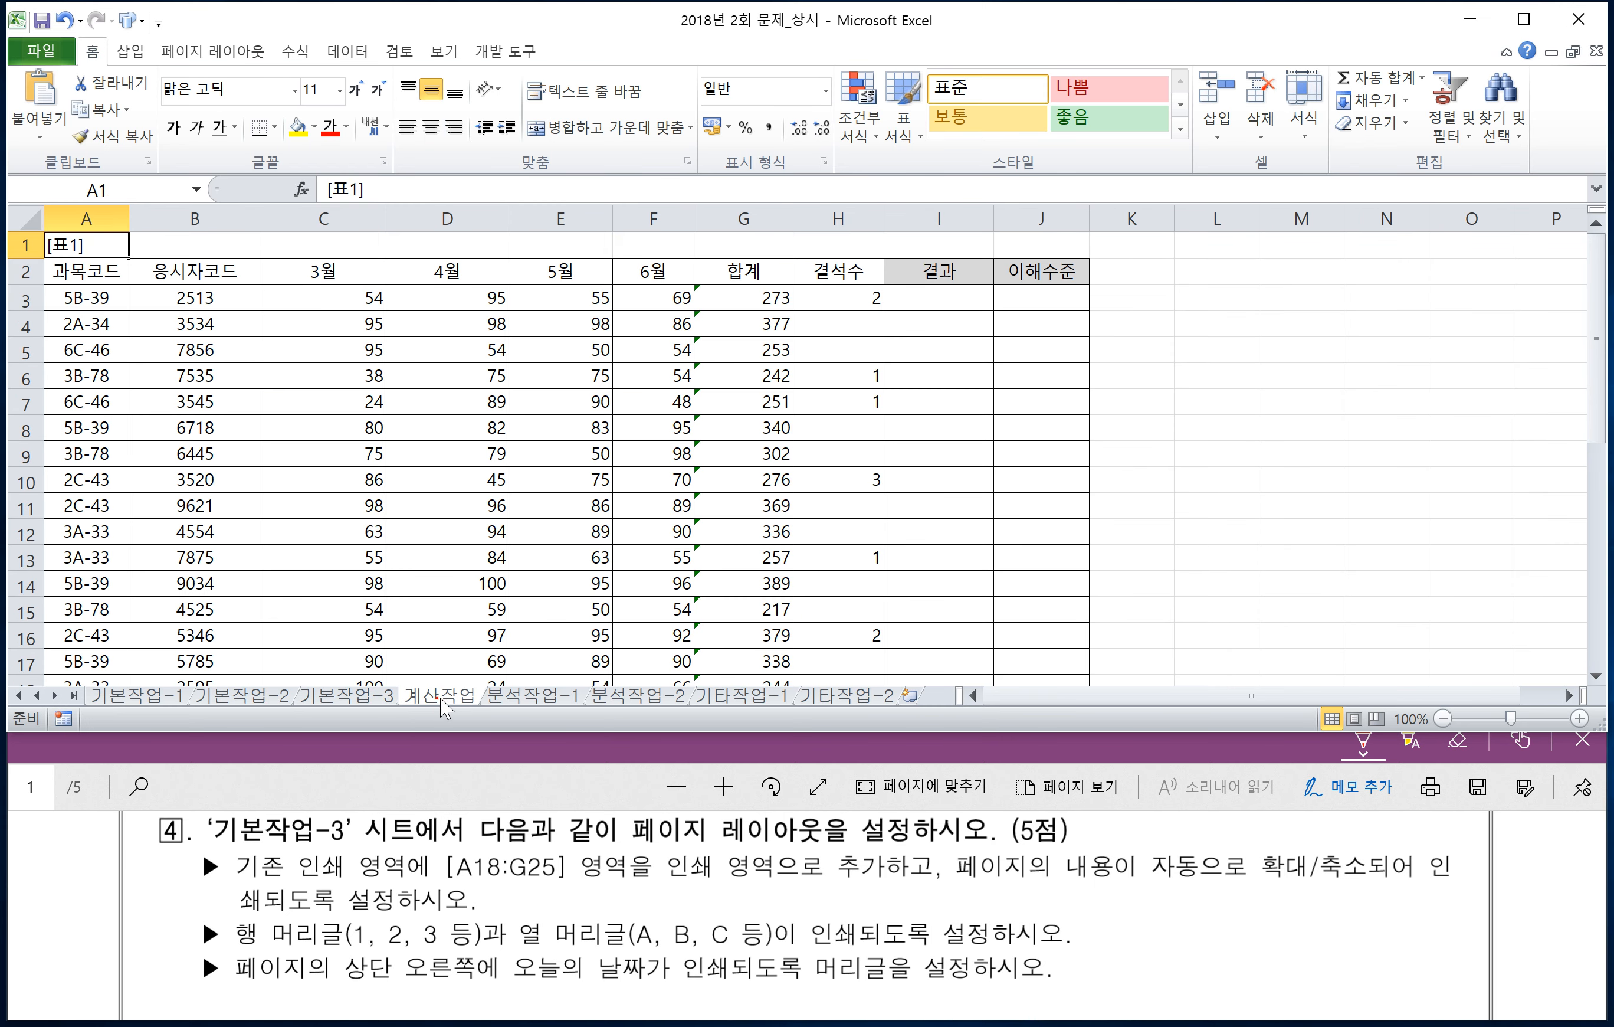
left_click(497, 762)
scroll(525, 913, "down", 2)
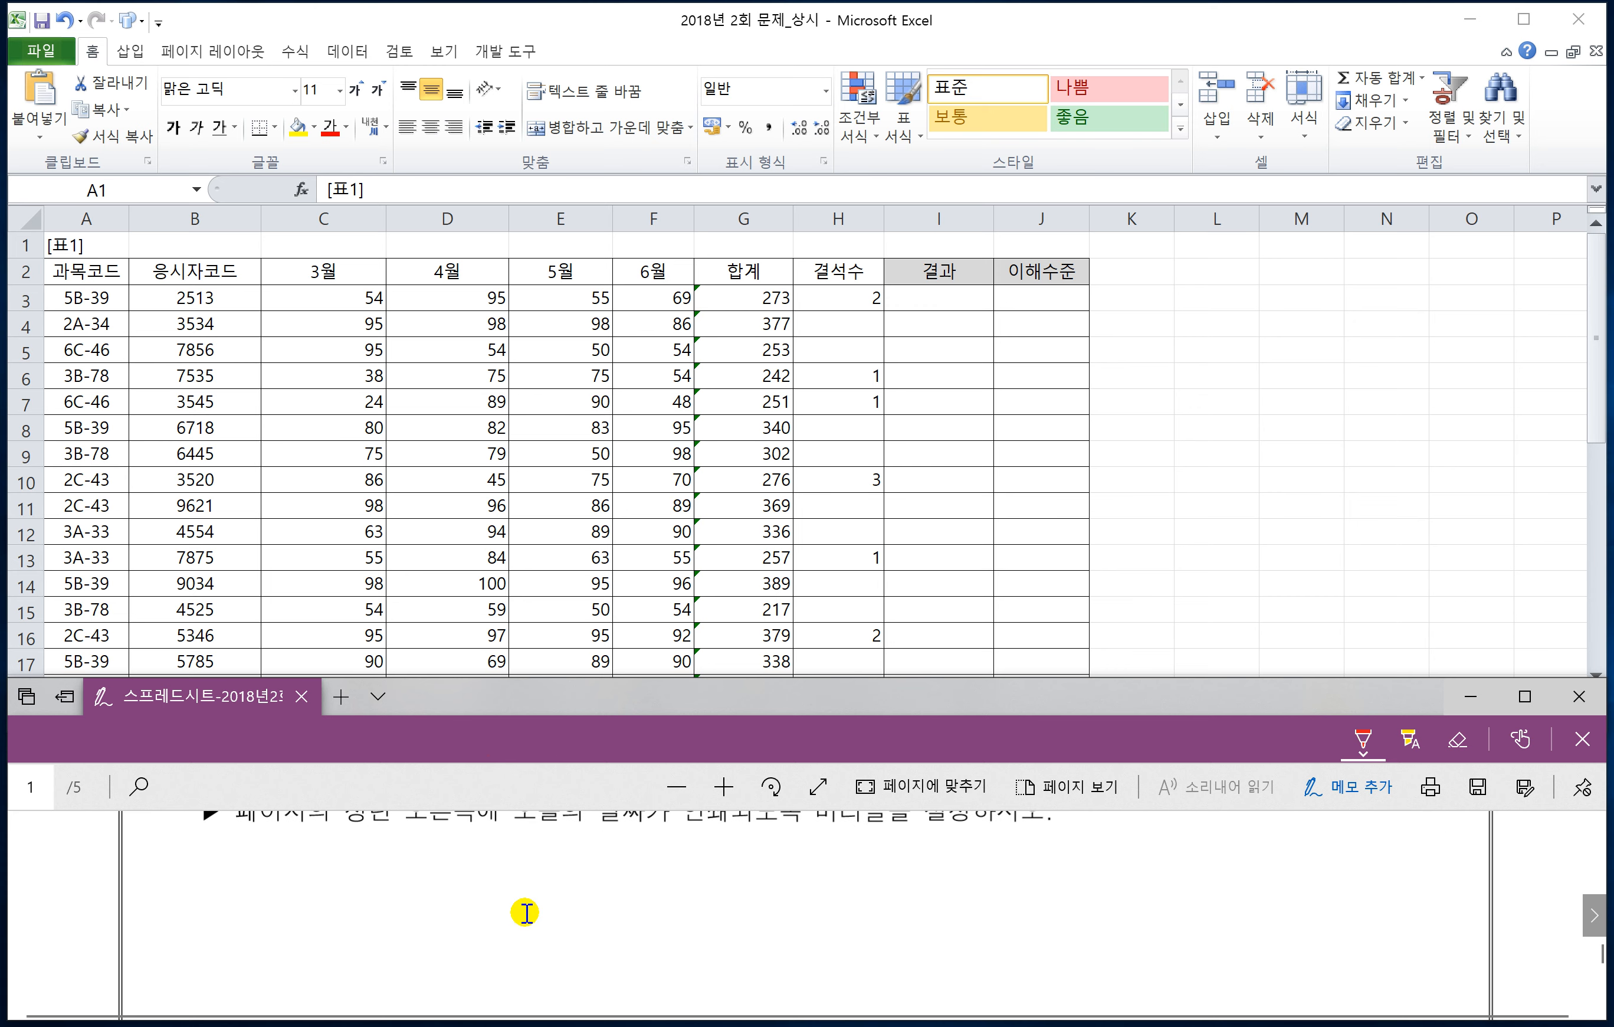
left_click(1595, 920)
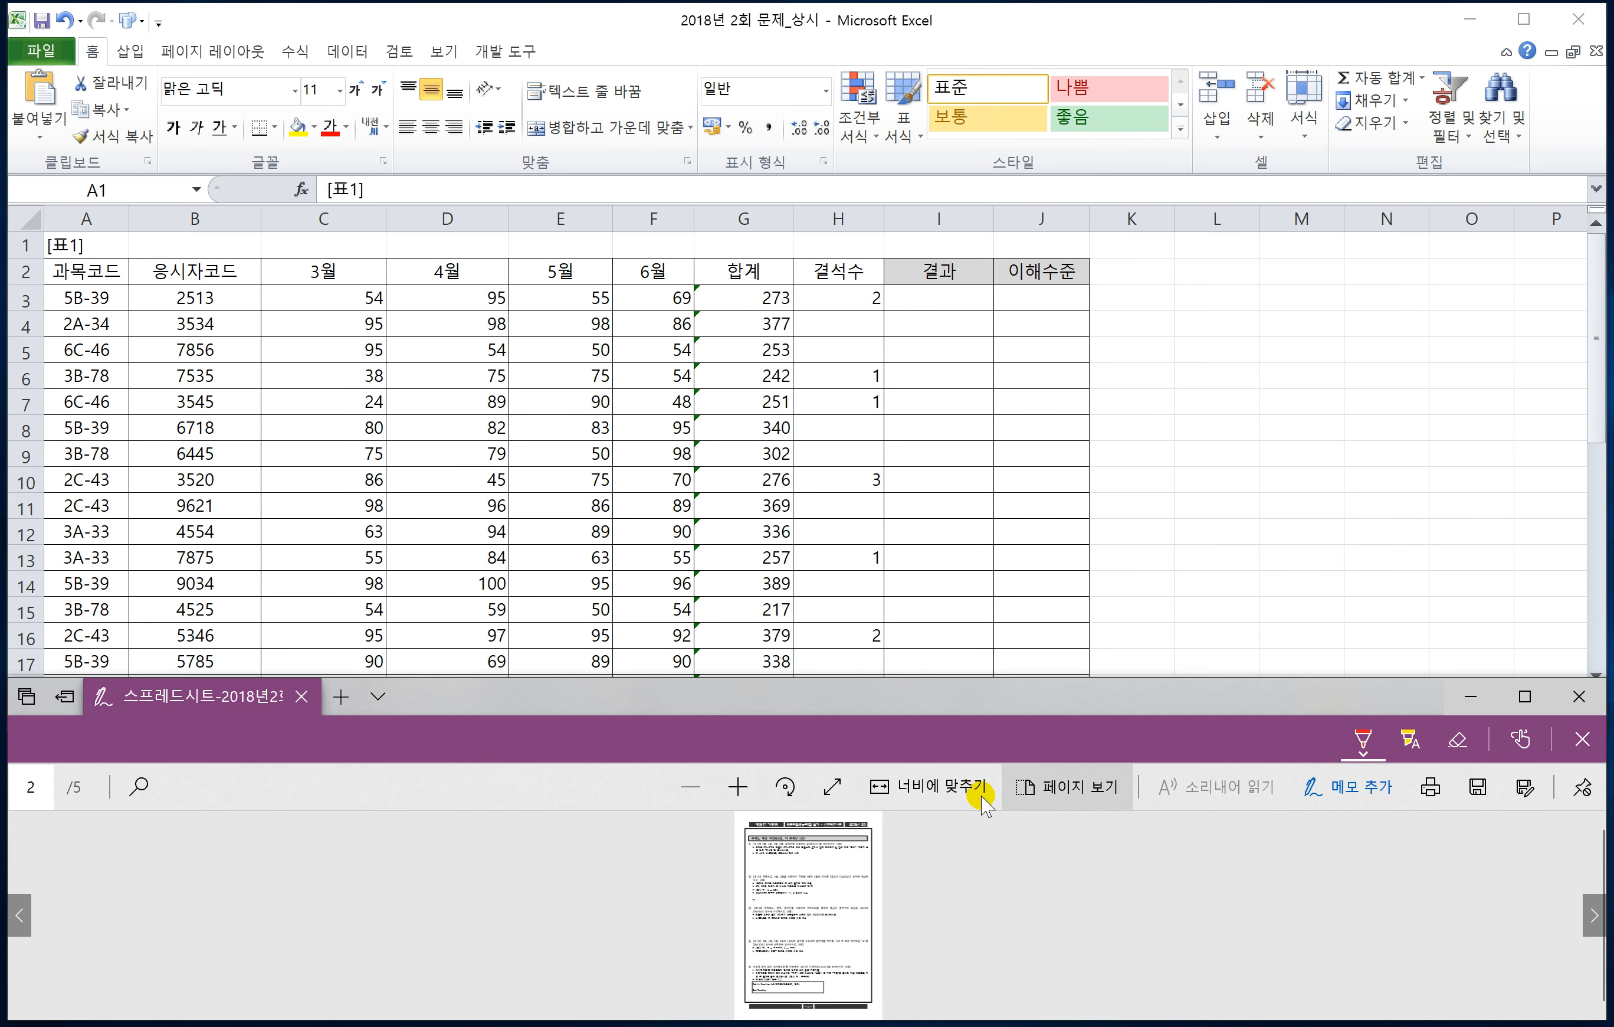
left_click(909, 786)
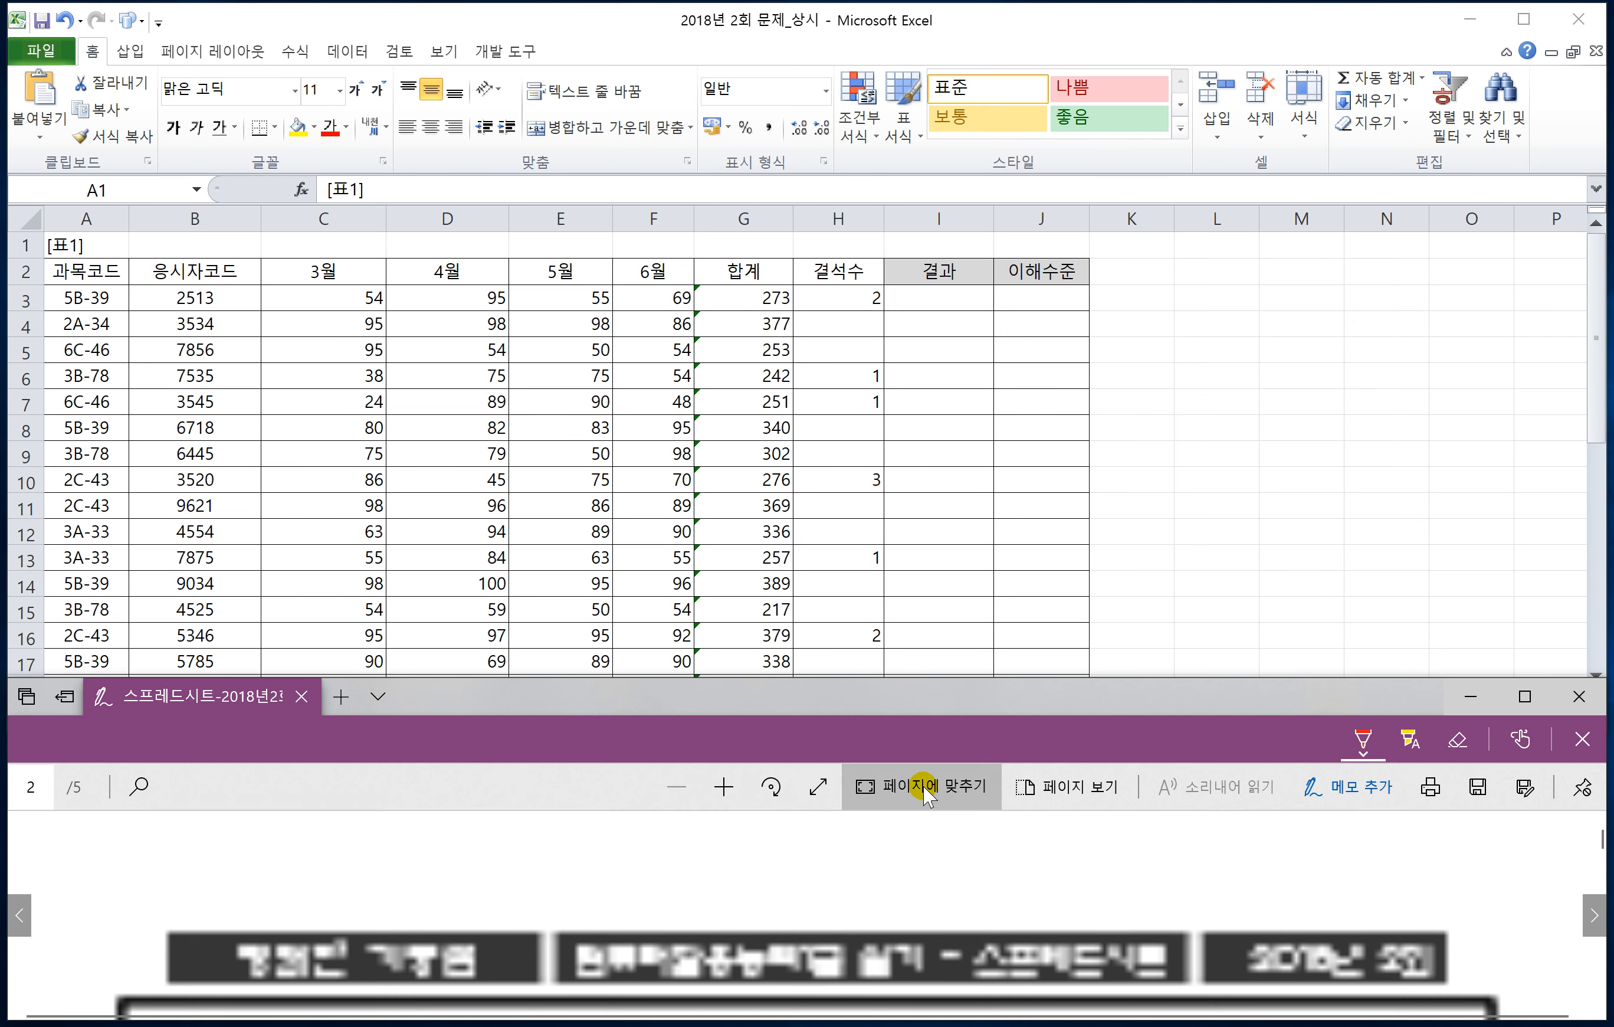
left_click(924, 786)
left_click(924, 786)
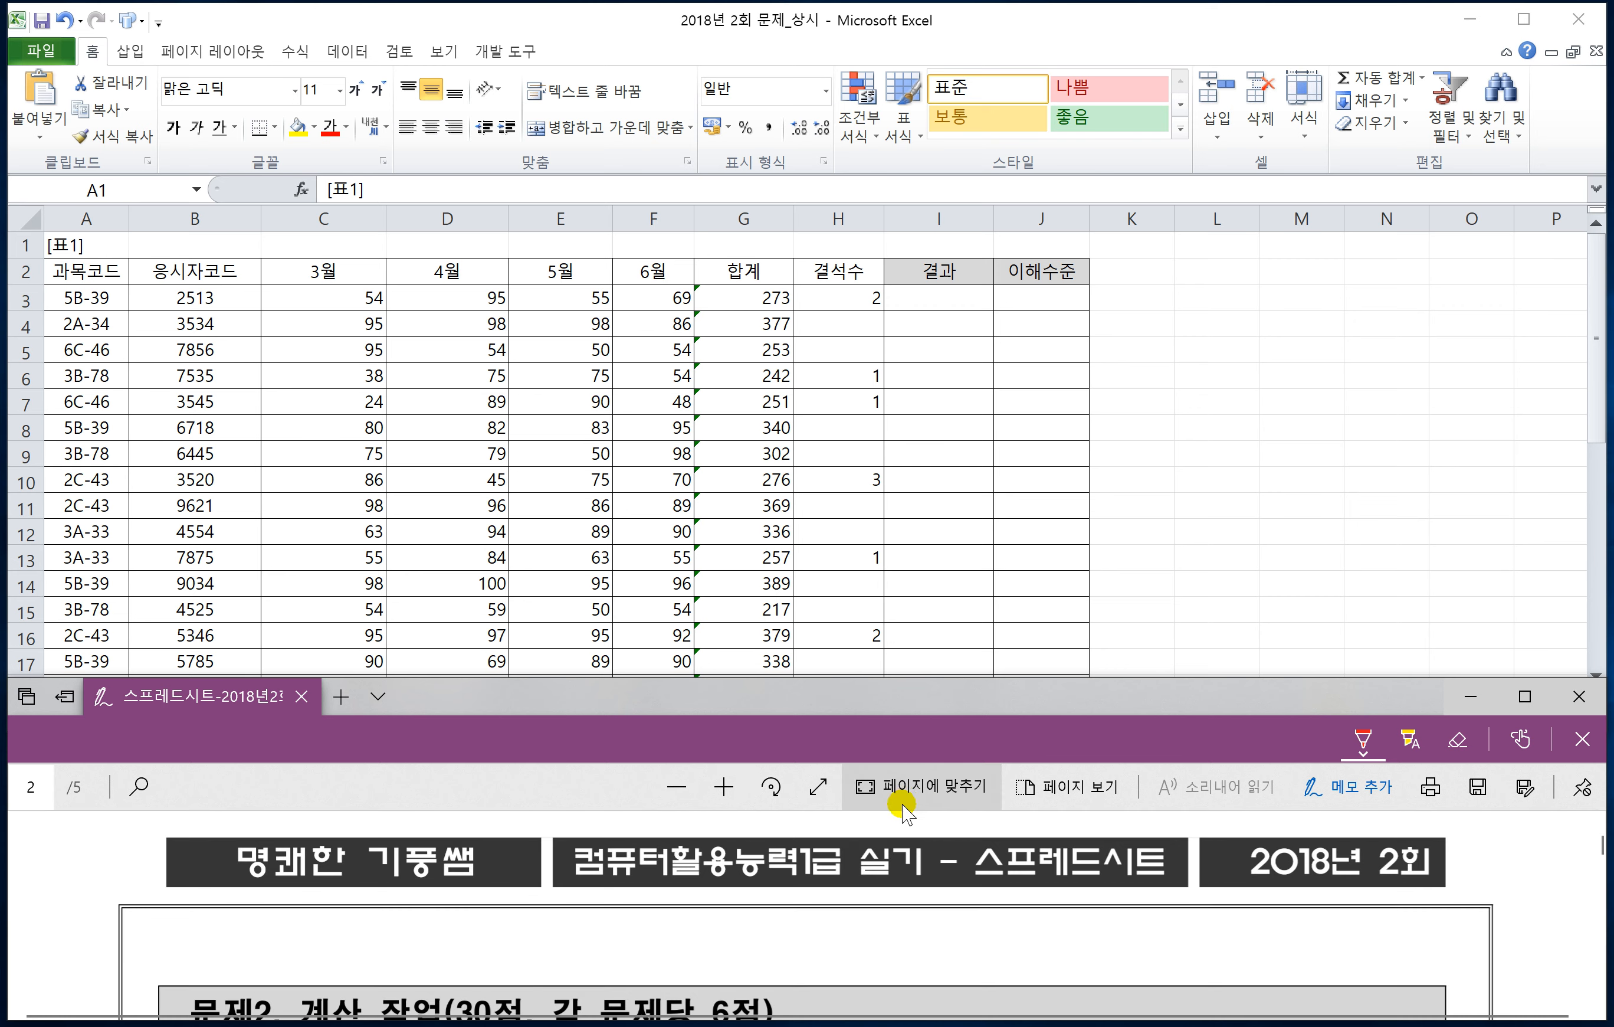
scroll(892, 813, "down", 1)
scroll(890, 812, "down", 3)
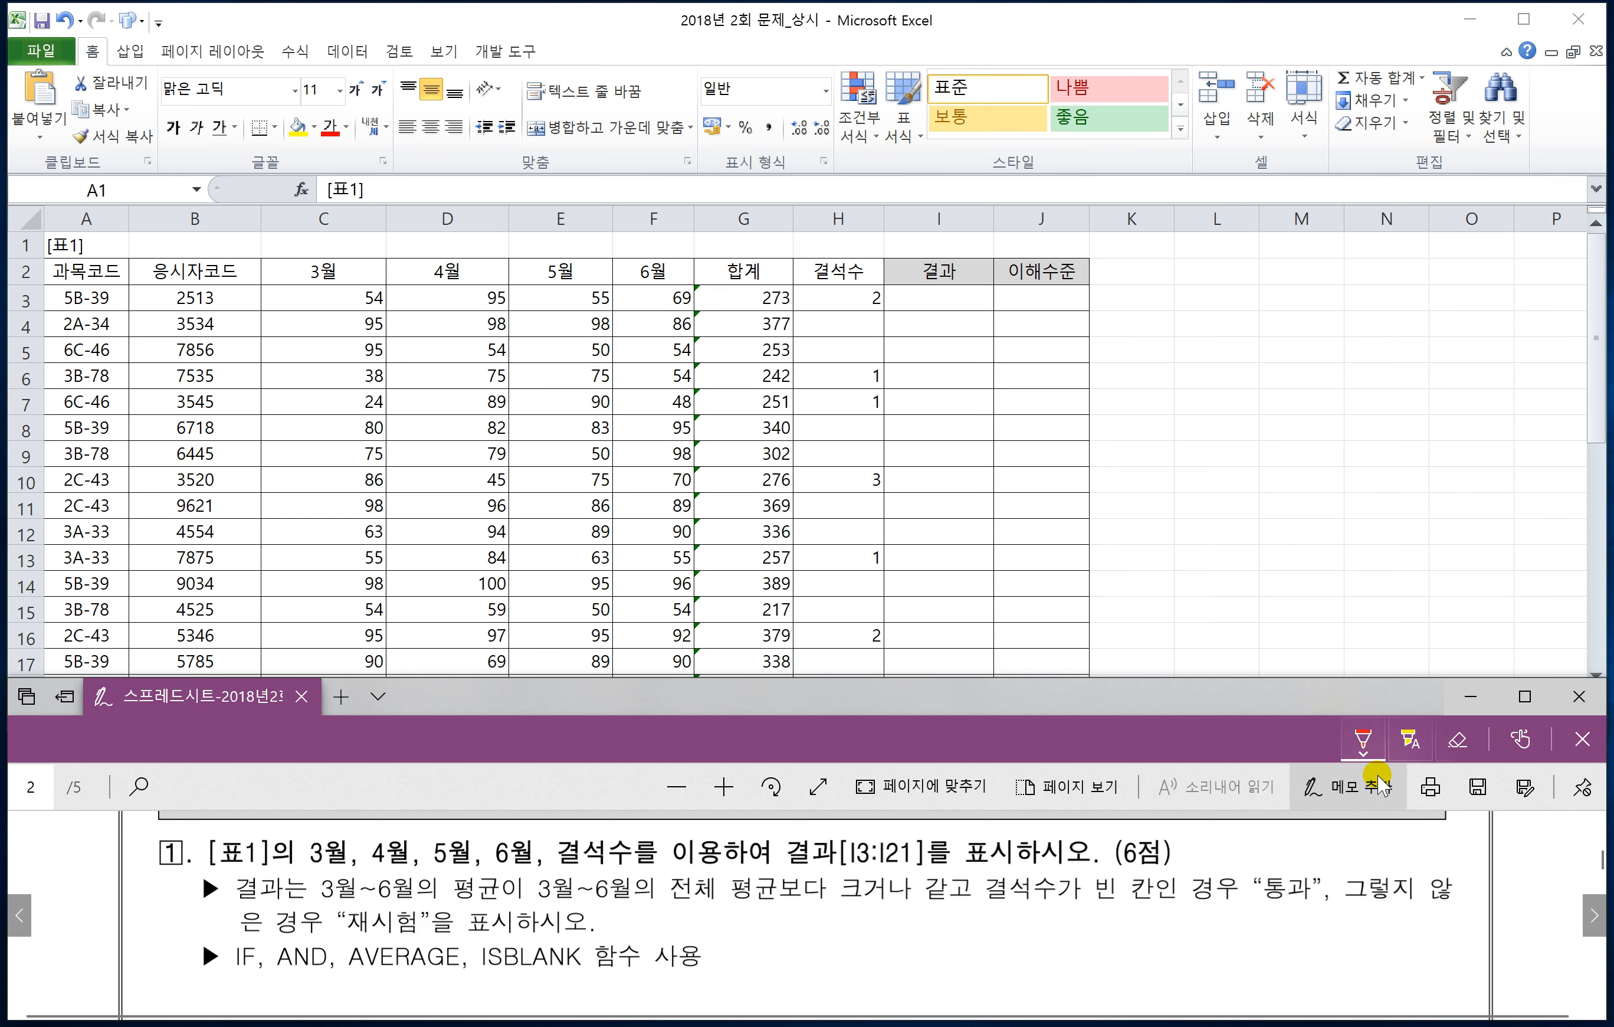
- In red ink, underline task 1's two conditions, label them 조건1 and 조건2, and circle the joining word 같고 with the note "and"
left_click_drag(234, 901, 910, 894)
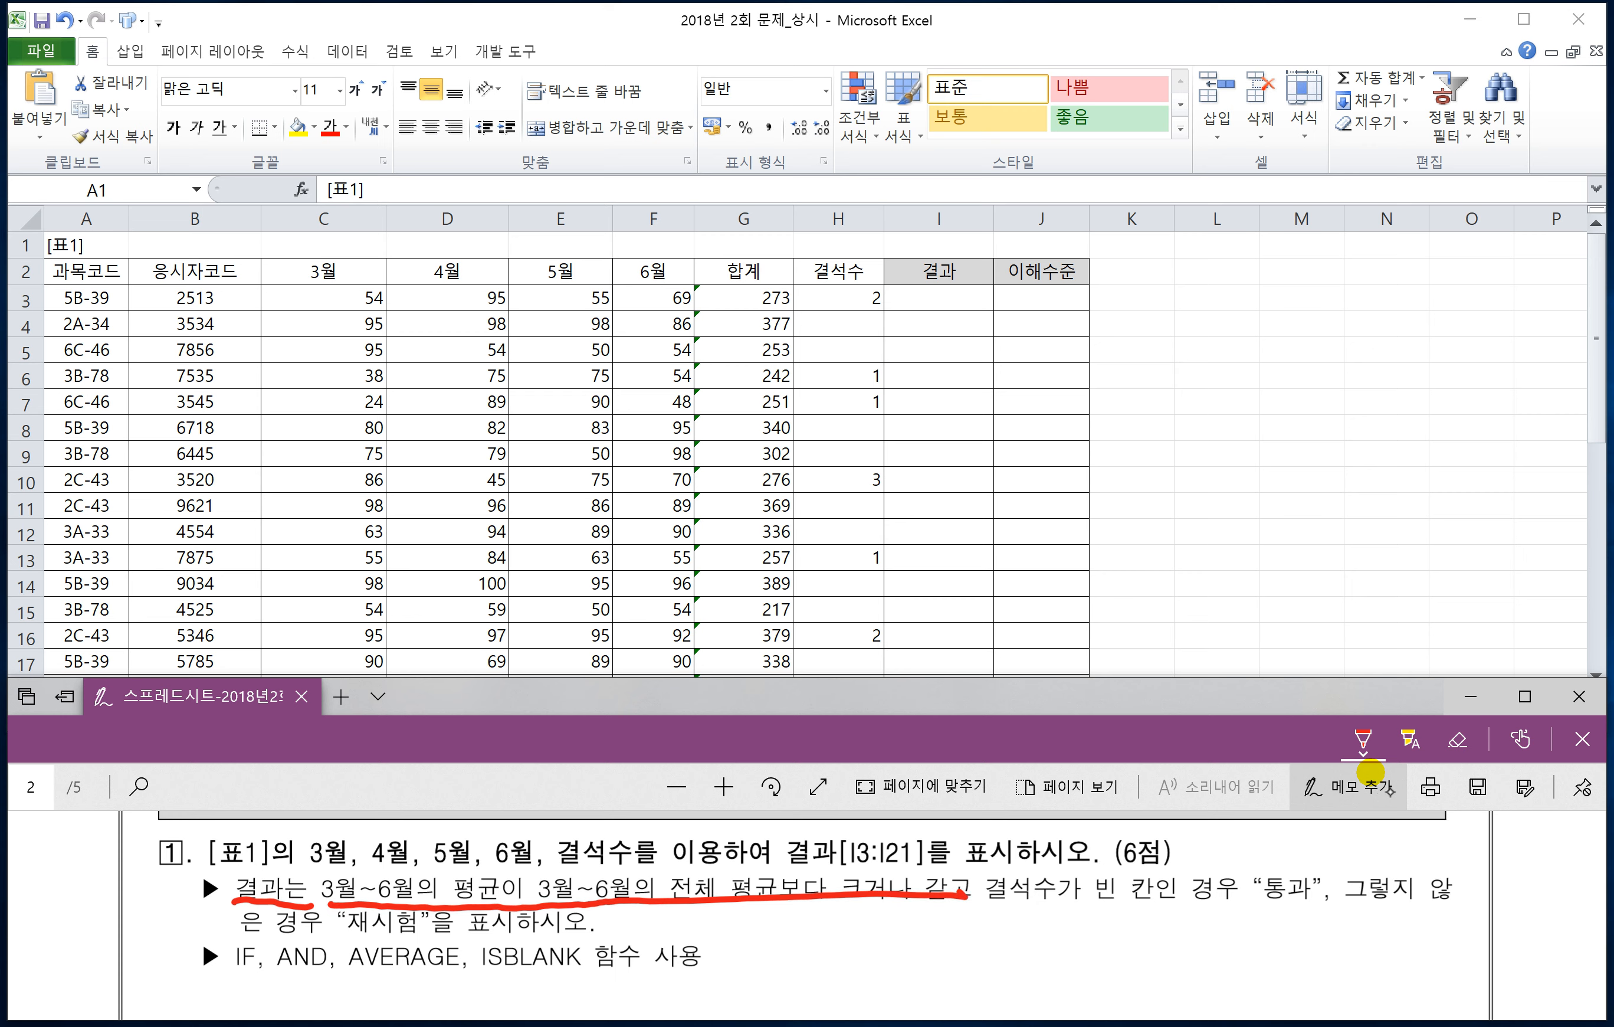
left_click_drag(763, 913, 794, 932)
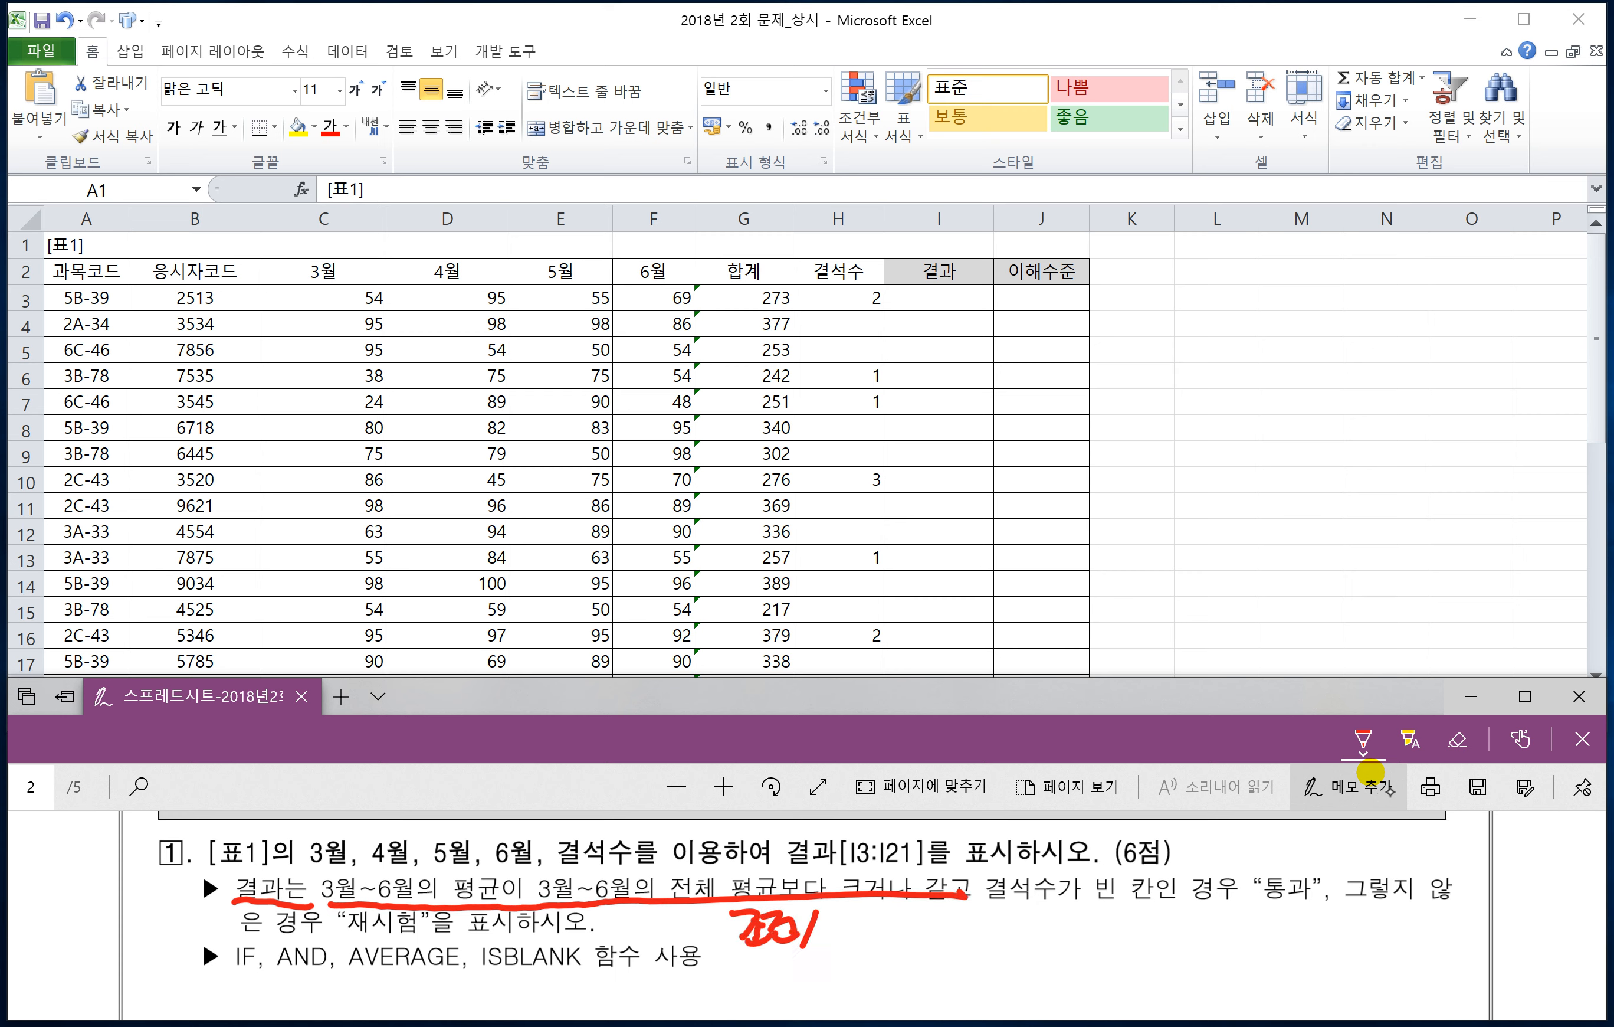
mouse_move(977, 877)
left_mouse_down()
mouse_move(971, 862)
mouse_move(1001, 844)
left_mouse_up()
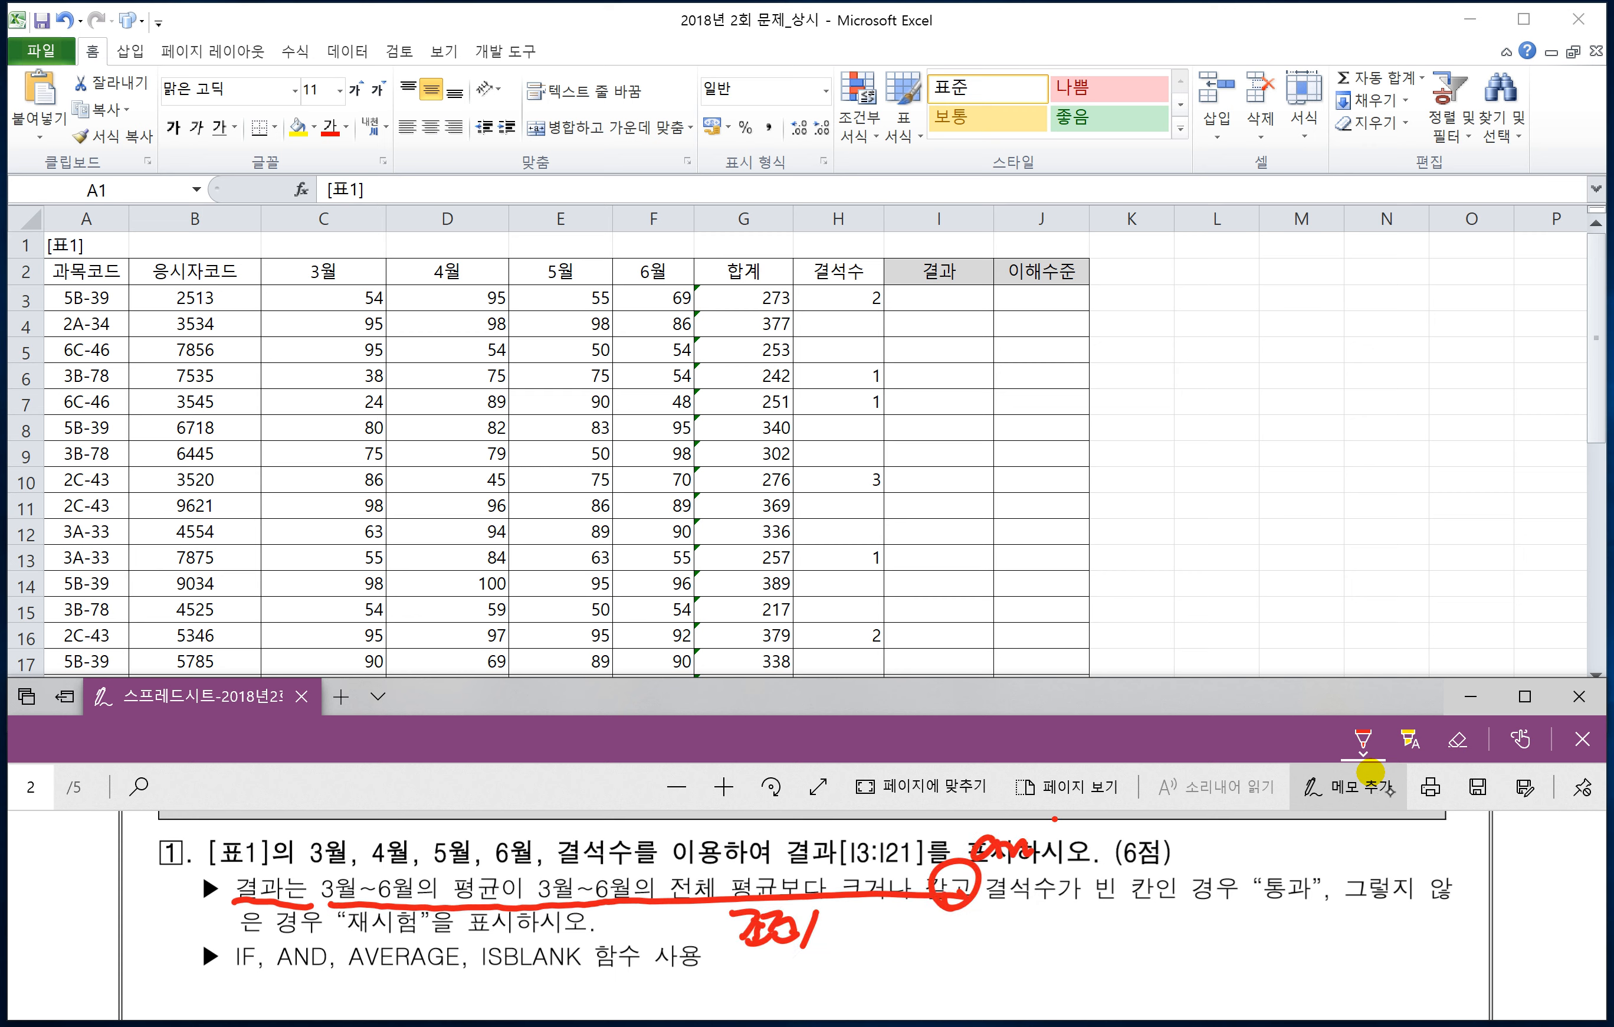
left_click_drag(1011, 907, 1243, 902)
mouse_move(1020, 917)
left_mouse_down()
mouse_move(1050, 942)
mouse_move(1132, 939)
left_mouse_up()
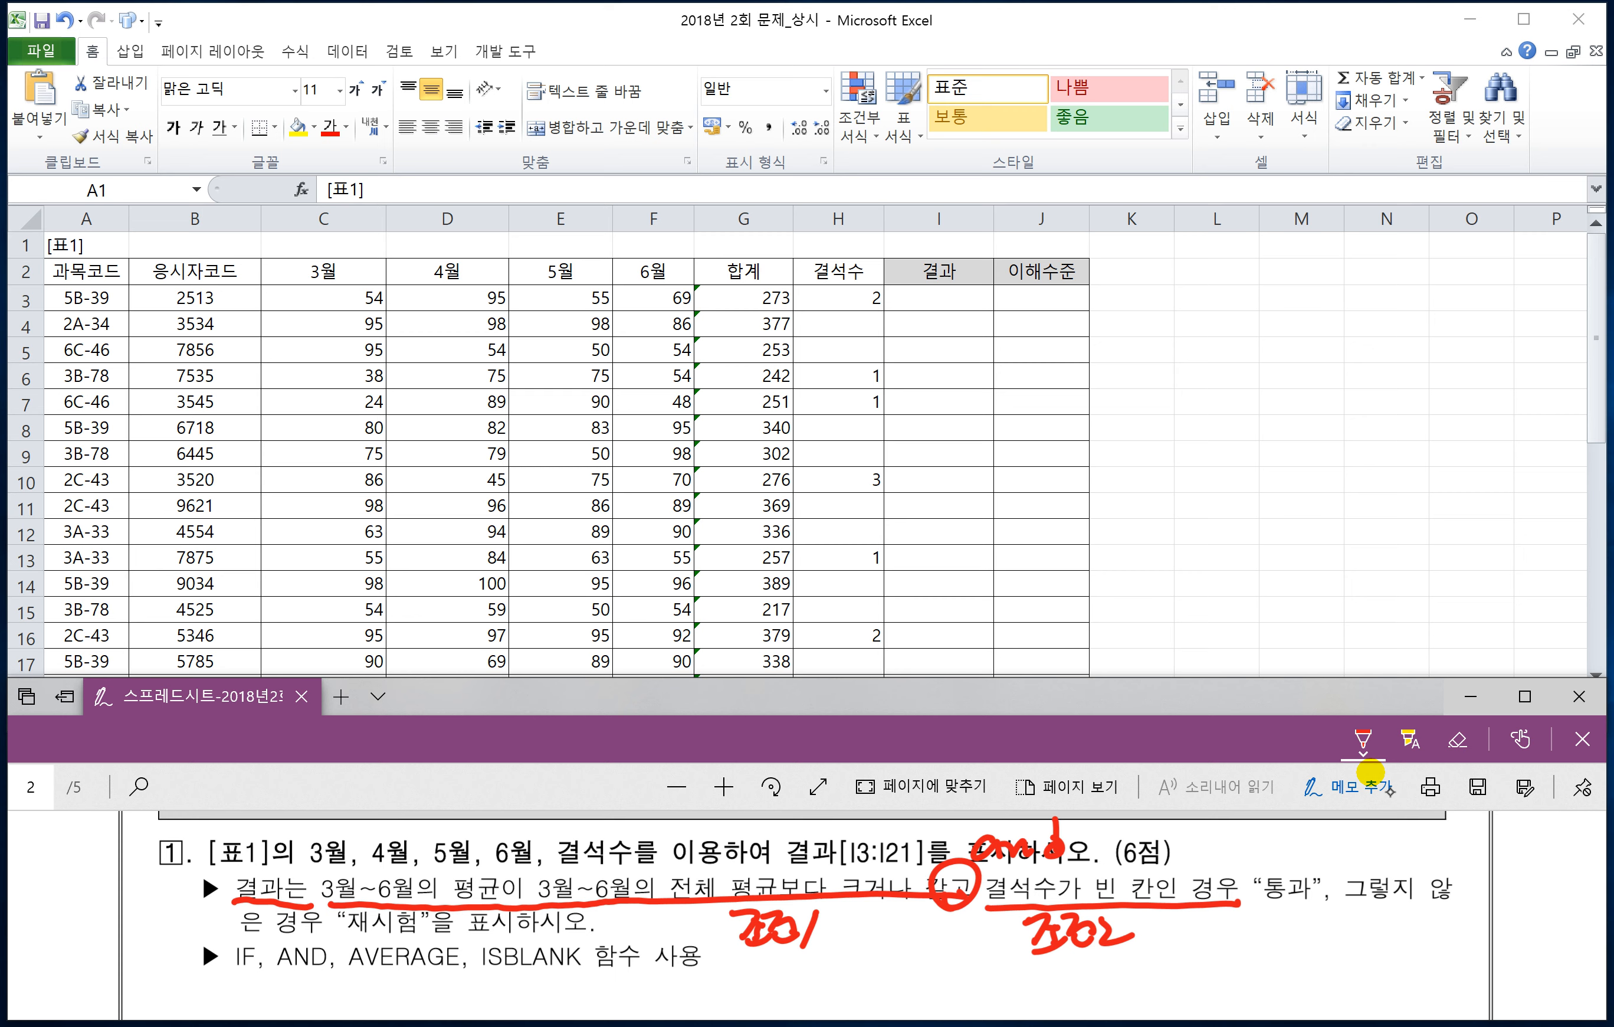
scroll(1128, 881, "down", 1)
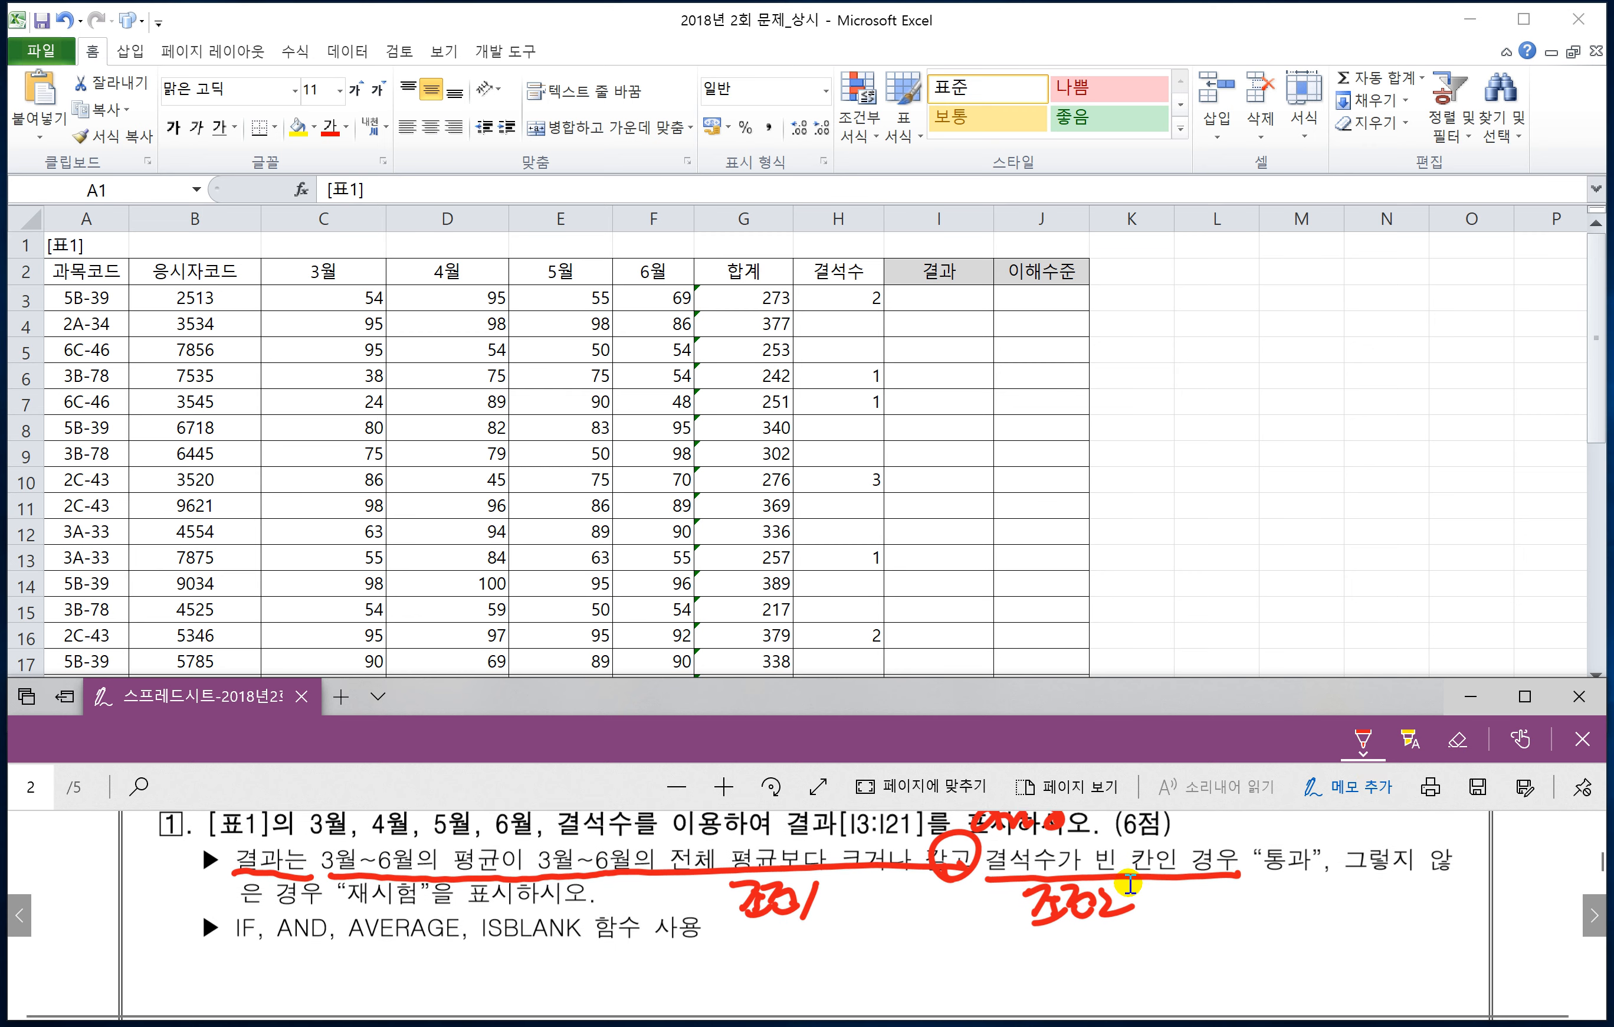
- Handwrite the IF function's syntax "=If(조건, 참, 거짓)" in red ink below task 1's text in the exam PDF
left_click_drag(813, 953, 835, 947)
left_click_drag(812, 968, 833, 962)
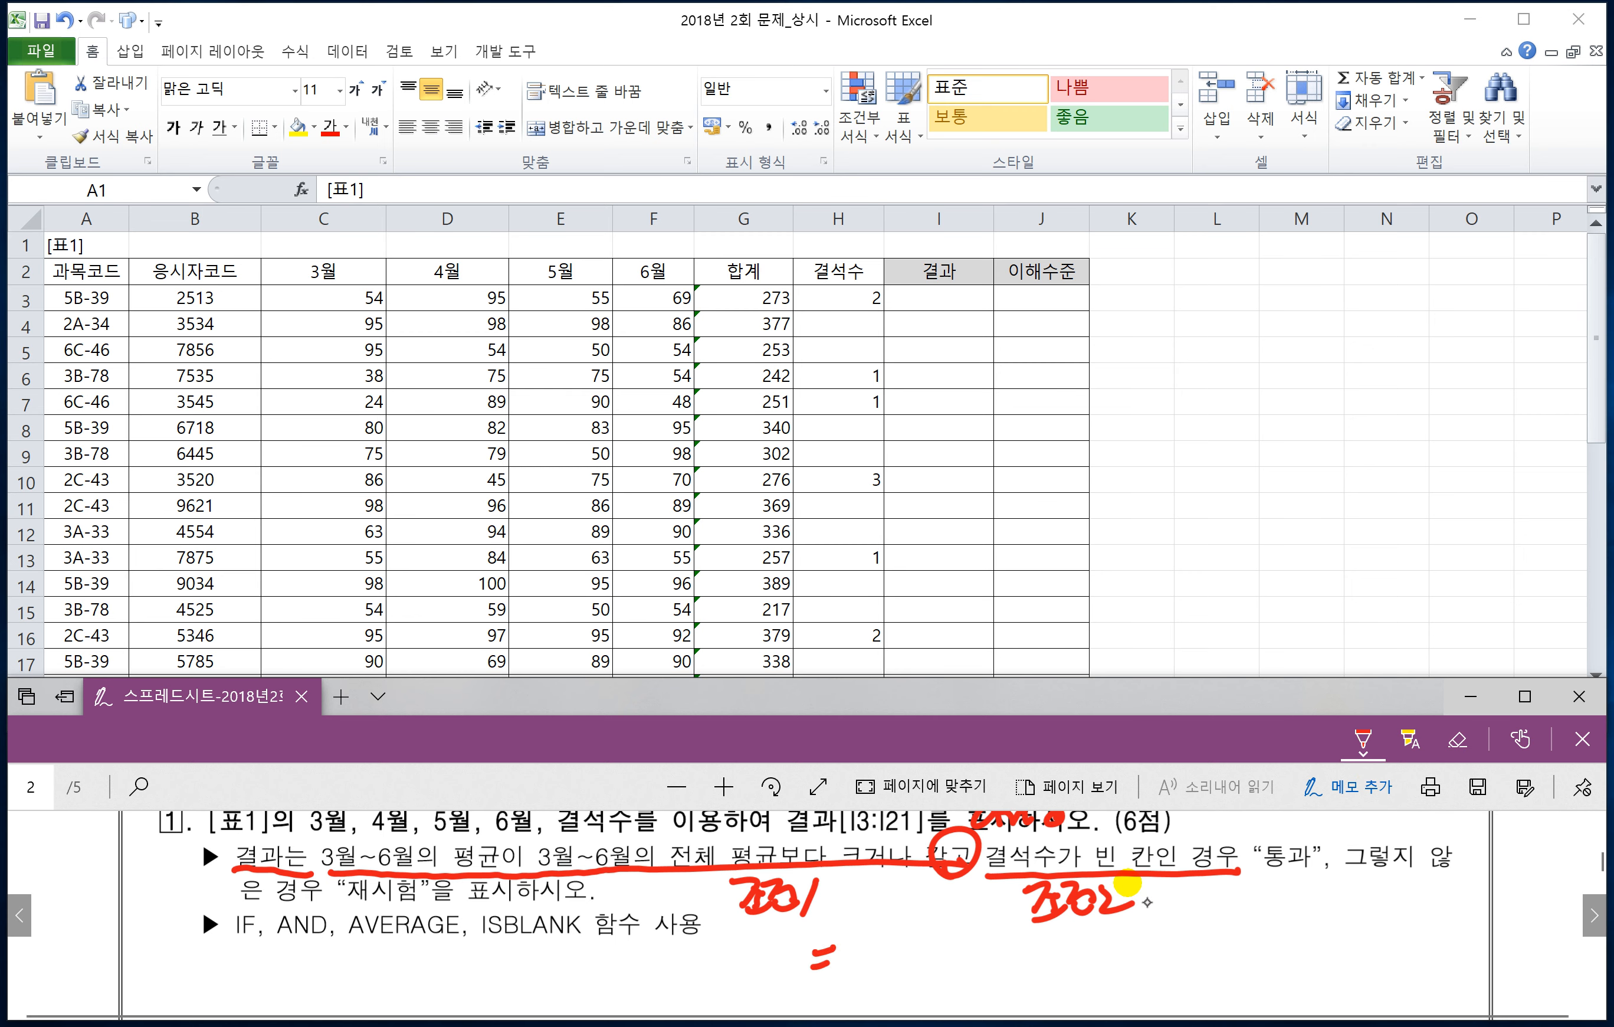
mouse_move(908, 913)
left_mouse_down()
mouse_move(879, 985)
mouse_move(905, 944)
left_mouse_up()
mouse_move(932, 930)
left_mouse_down()
mouse_move(940, 969)
mouse_move(960, 926)
mouse_move(991, 963)
left_mouse_up()
mouse_move(996, 946)
left_mouse_down()
mouse_move(1012, 944)
mouse_move(1011, 963)
left_mouse_up()
mouse_move(988, 948)
left_mouse_down()
mouse_move(1023, 969)
mouse_move(1077, 940)
left_mouse_up()
left_click_drag(1058, 946, 1084, 942)
mouse_move(1074, 943)
left_mouse_down()
mouse_move(1060, 964)
mouse_move(1096, 964)
left_mouse_up()
left_click_drag(1102, 932, 1104, 966)
left_click_drag(1105, 948, 1152, 962)
left_click_drag(1153, 948, 1174, 969)
left_click_drag(1180, 939, 1211, 963)
left_click_drag(1199, 967, 1228, 971)
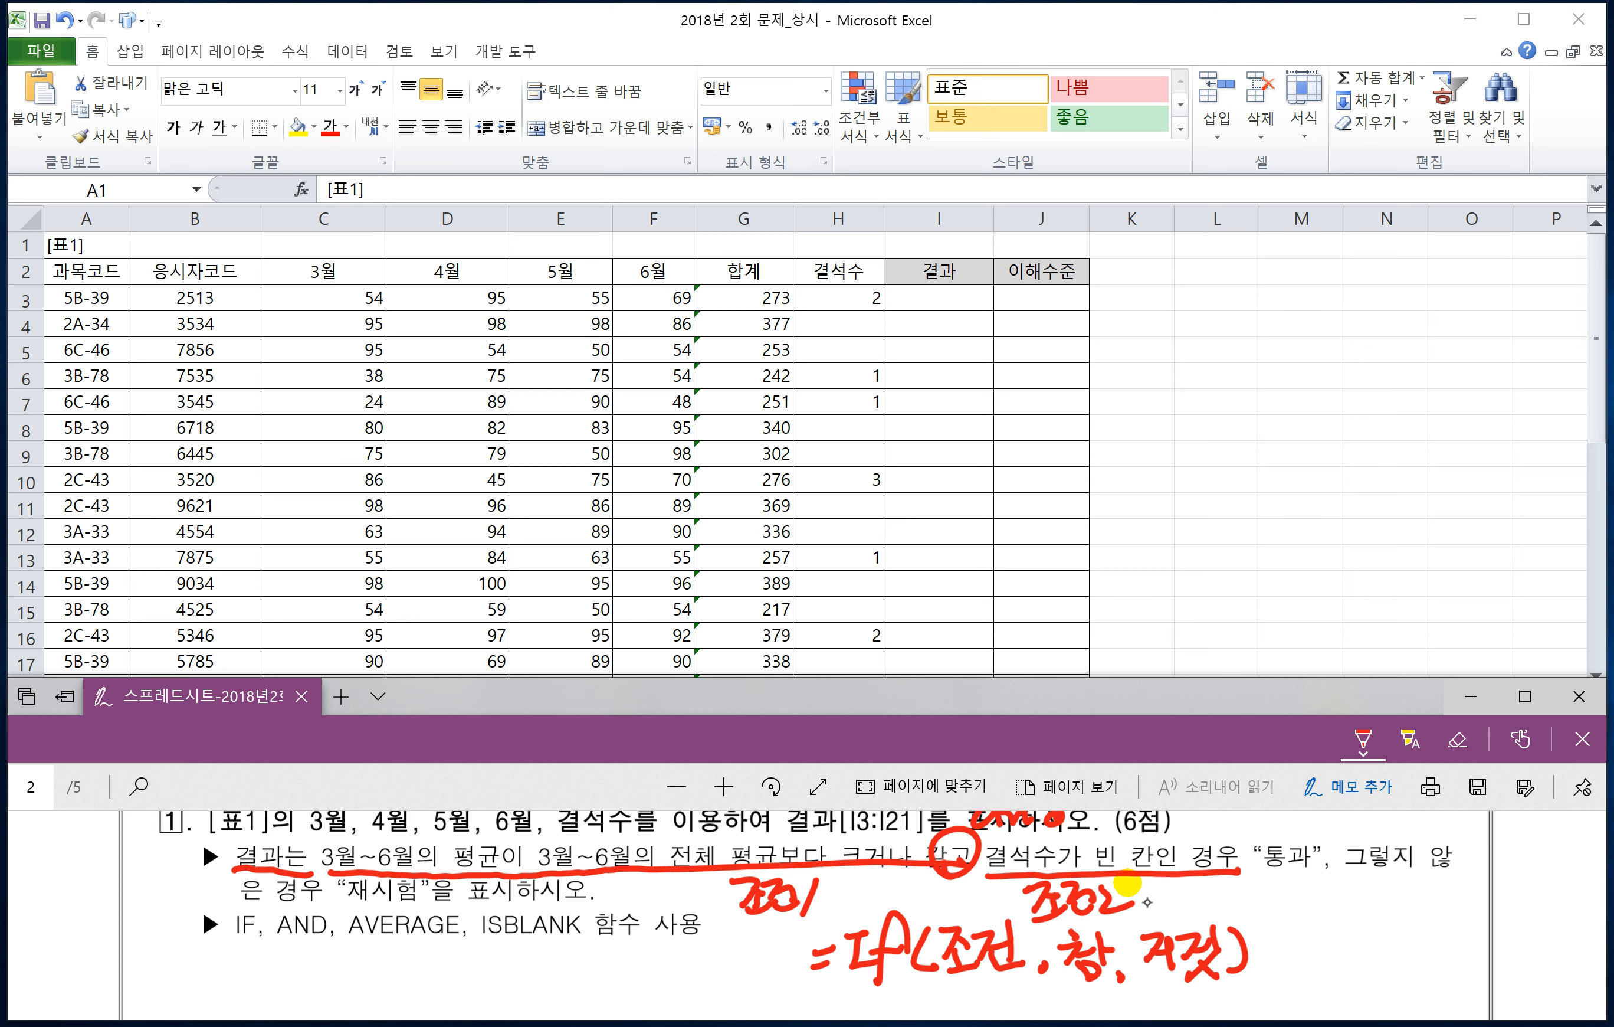
- Circle "통과" and "재시험" in task 1 in red ink and label them 참 and 거짓 respectively
mouse_move(1290, 827)
left_mouse_down()
mouse_move(1271, 879)
mouse_move(1309, 940)
left_mouse_up()
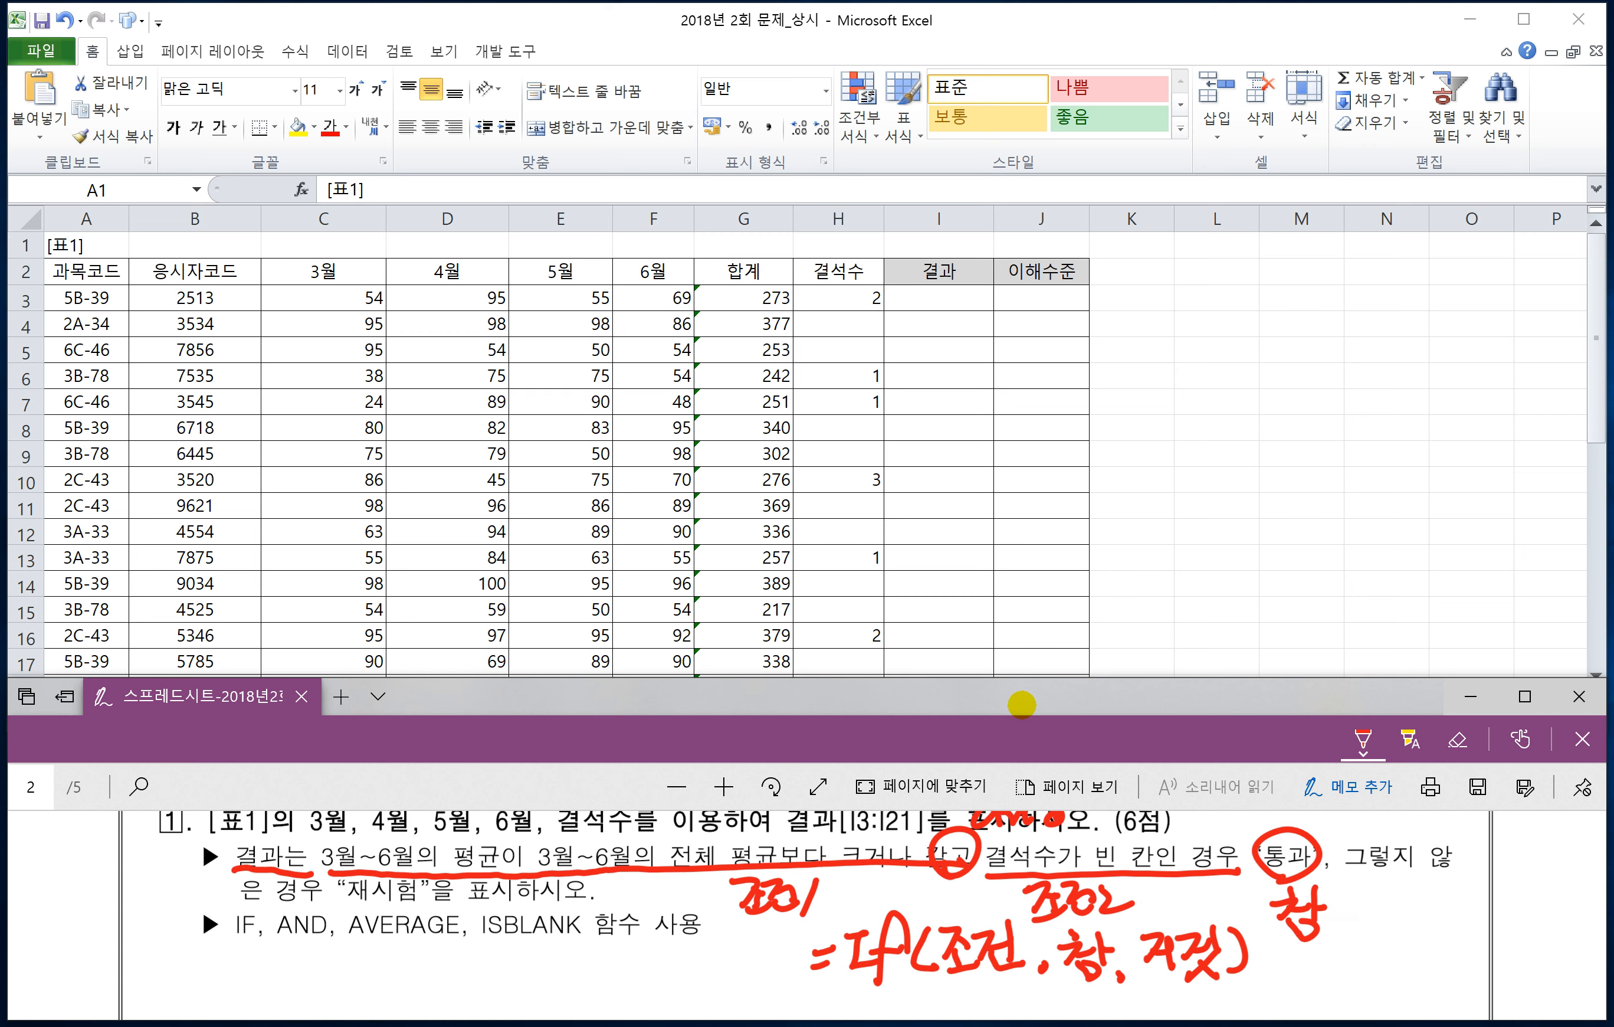
left_click_drag(358, 874, 410, 881)
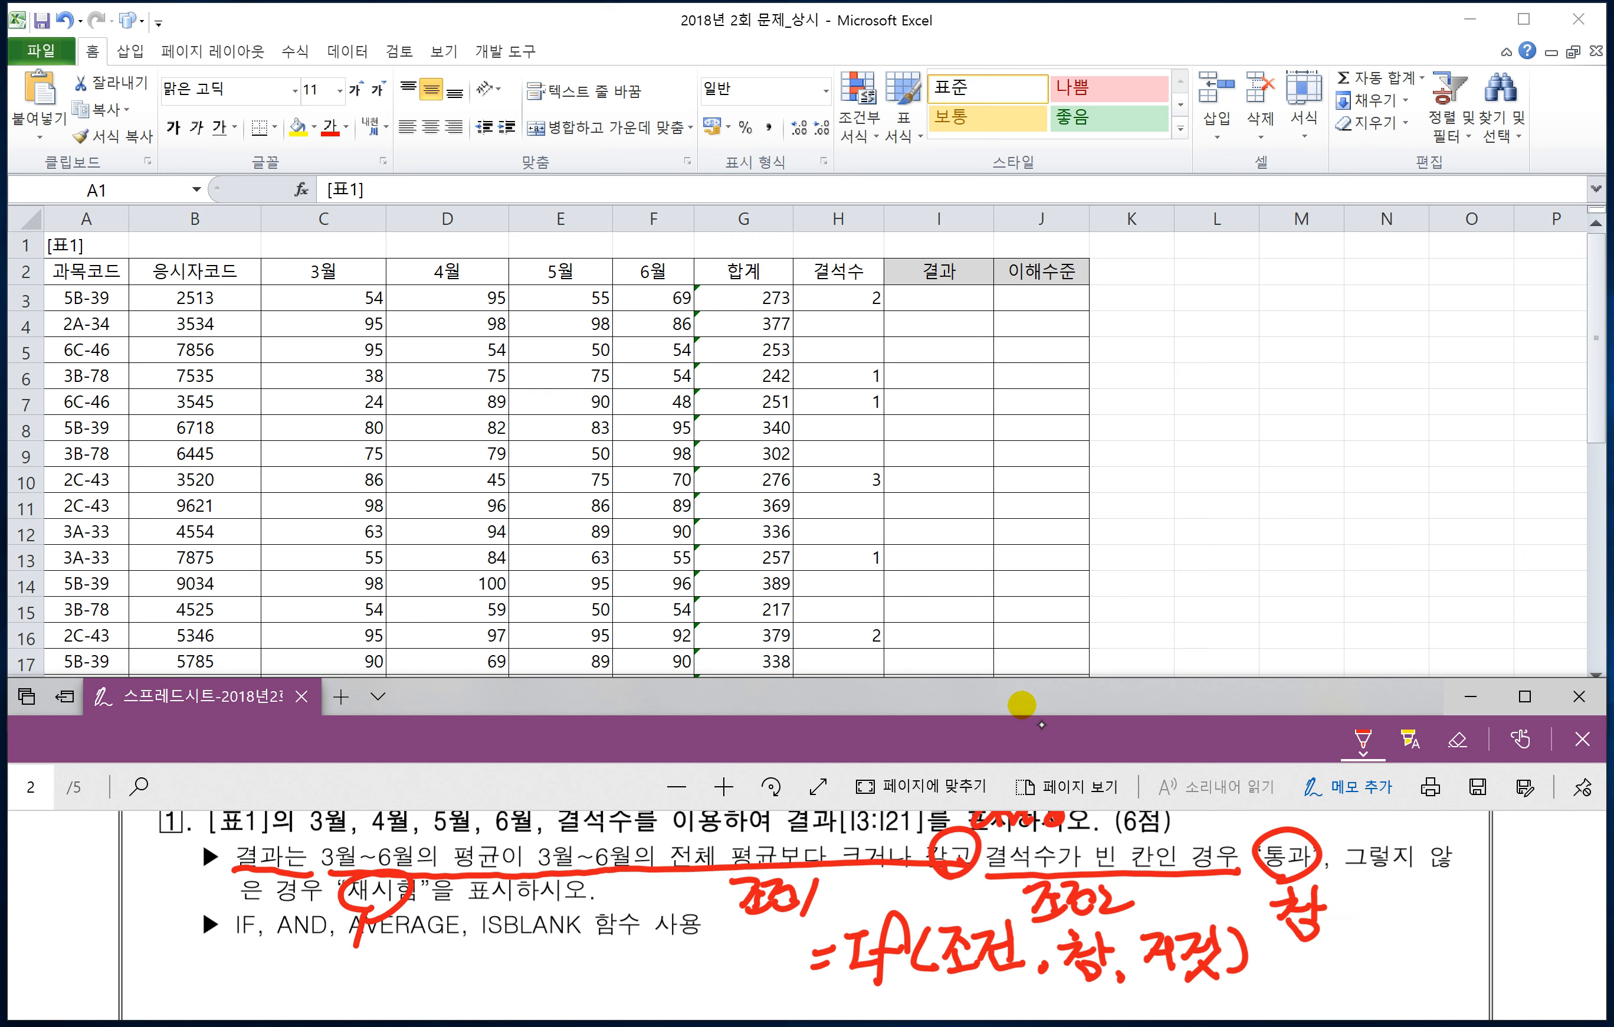
mouse_move(340, 970)
left_mouse_down()
mouse_move(346, 992)
mouse_move(387, 978)
left_mouse_up()
left_click_drag(385, 956, 388, 996)
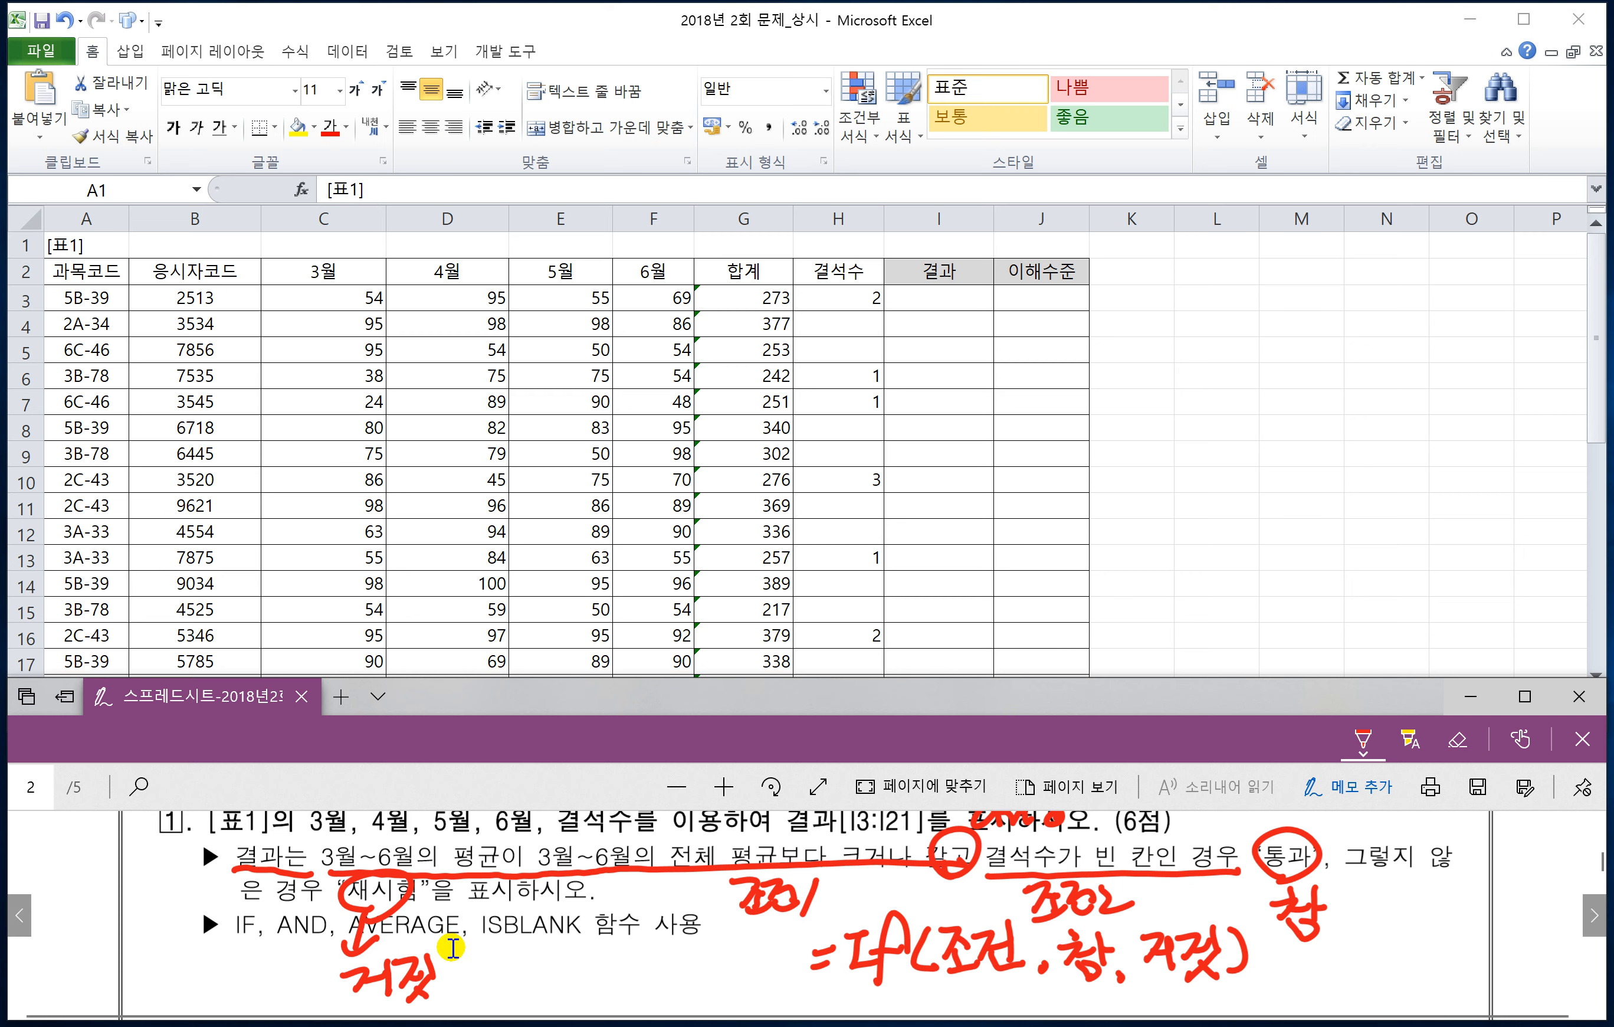
- Handwrite the ISBLANK function's syntax "=Isblank(셀)" in red ink below the IF note
scroll(949, 922, "down", 2)
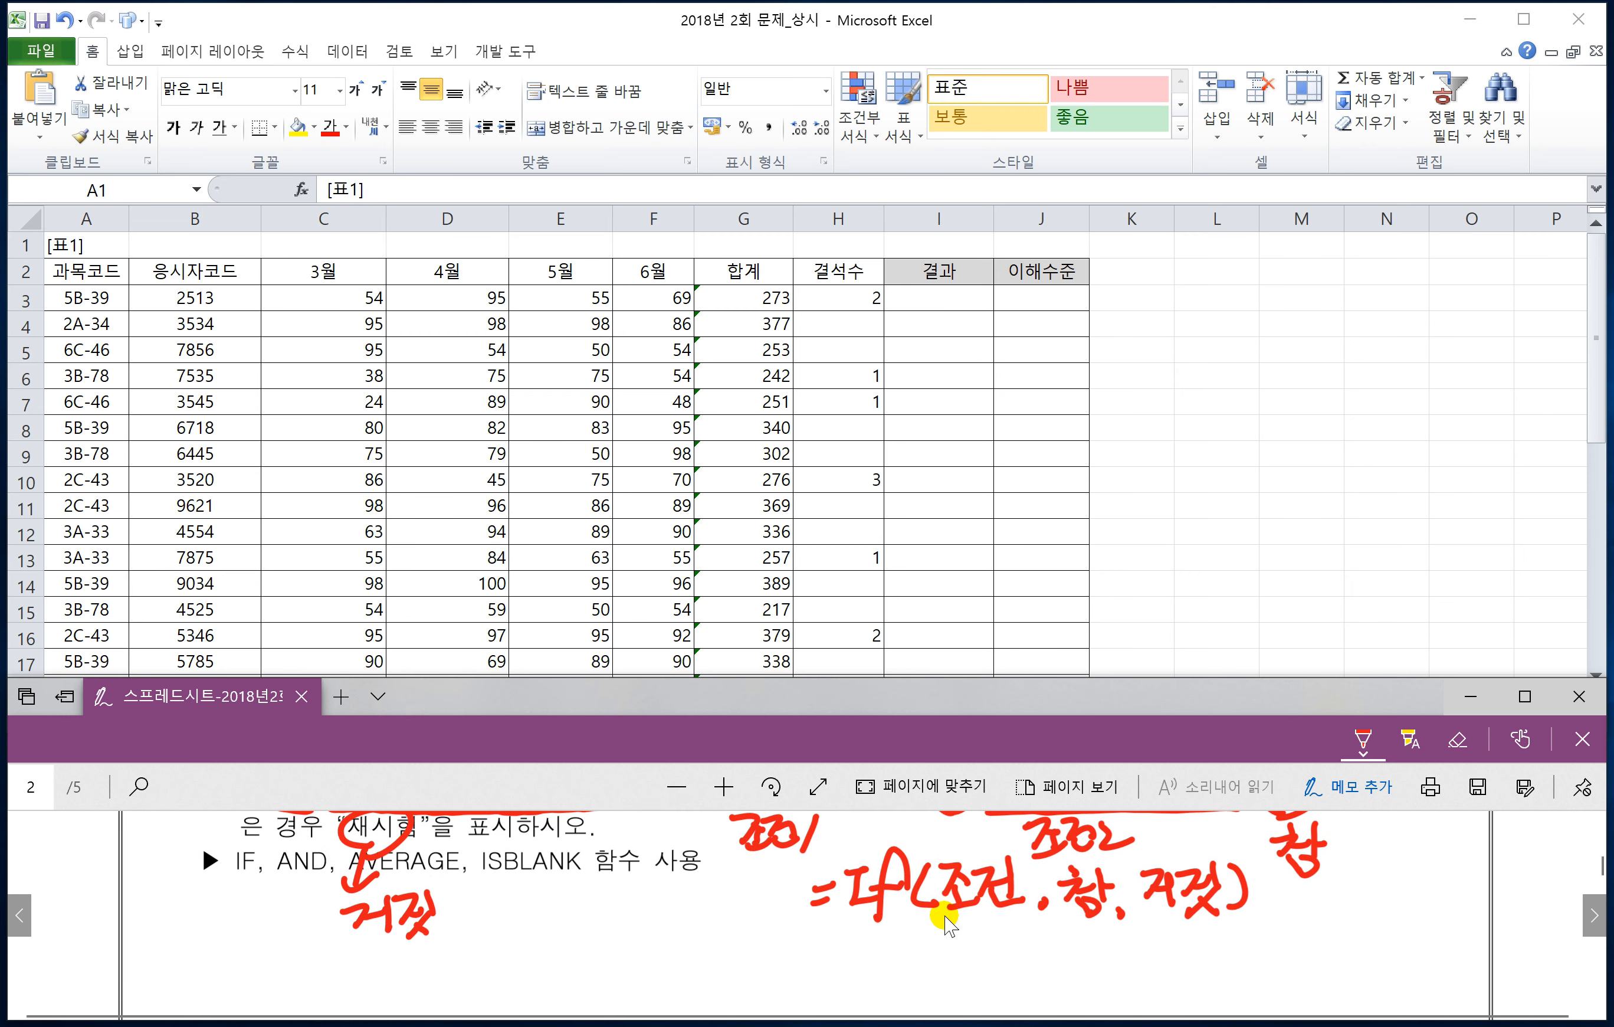
left_click_drag(537, 969, 571, 959)
mouse_move(582, 935)
left_mouse_down()
mouse_move(594, 971)
mouse_move(614, 971)
left_mouse_up()
left_click_drag(644, 897, 673, 971)
mouse_move(692, 936)
left_mouse_down()
mouse_move(679, 969)
mouse_move(724, 969)
mouse_move(746, 936)
mouse_move(757, 968)
left_mouse_up()
left_click_drag(785, 929, 800, 962)
left_click_drag(811, 937, 840, 953)
left_click_drag(834, 931, 835, 953)
left_click_drag(807, 956, 851, 976)
left_click_drag(856, 924, 866, 935)
left_click_drag(861, 932, 852, 977)
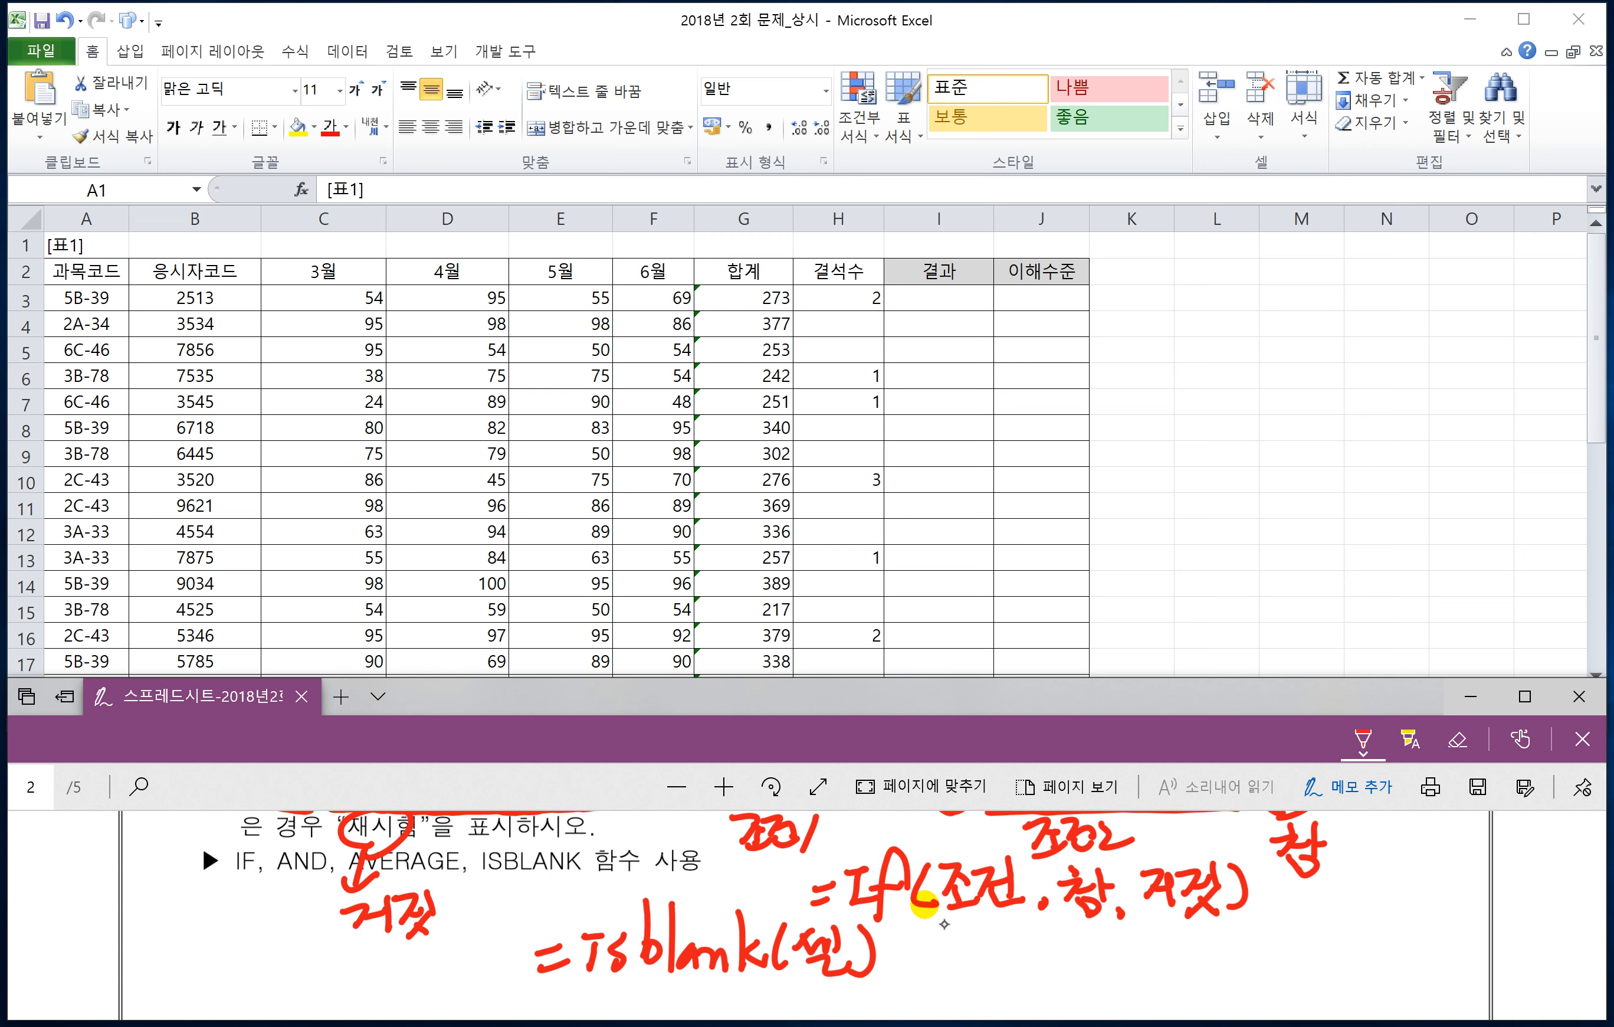
- Add an arrow and the handwritten explanation "셀안에 값이 없으면 참" beside the Isblank note
mouse_move(929, 935)
left_mouse_down()
mouse_move(930, 967)
mouse_move(1015, 949)
left_mouse_up()
left_click_drag(1017, 924, 1026, 980)
mouse_move(1044, 940)
left_mouse_down()
mouse_move(1032, 962)
mouse_move(1060, 971)
left_mouse_up()
left_click_drag(1060, 948, 1110, 975)
left_click_drag(1136, 941, 1180, 958)
left_click_drag(1142, 954, 1184, 984)
mouse_move(1188, 935)
left_mouse_down()
mouse_move(1210, 984)
mouse_move(1243, 959)
mouse_move(1279, 985)
mouse_move(1420, 969)
left_mouse_up()
left_click_drag(1387, 959, 1416, 977)
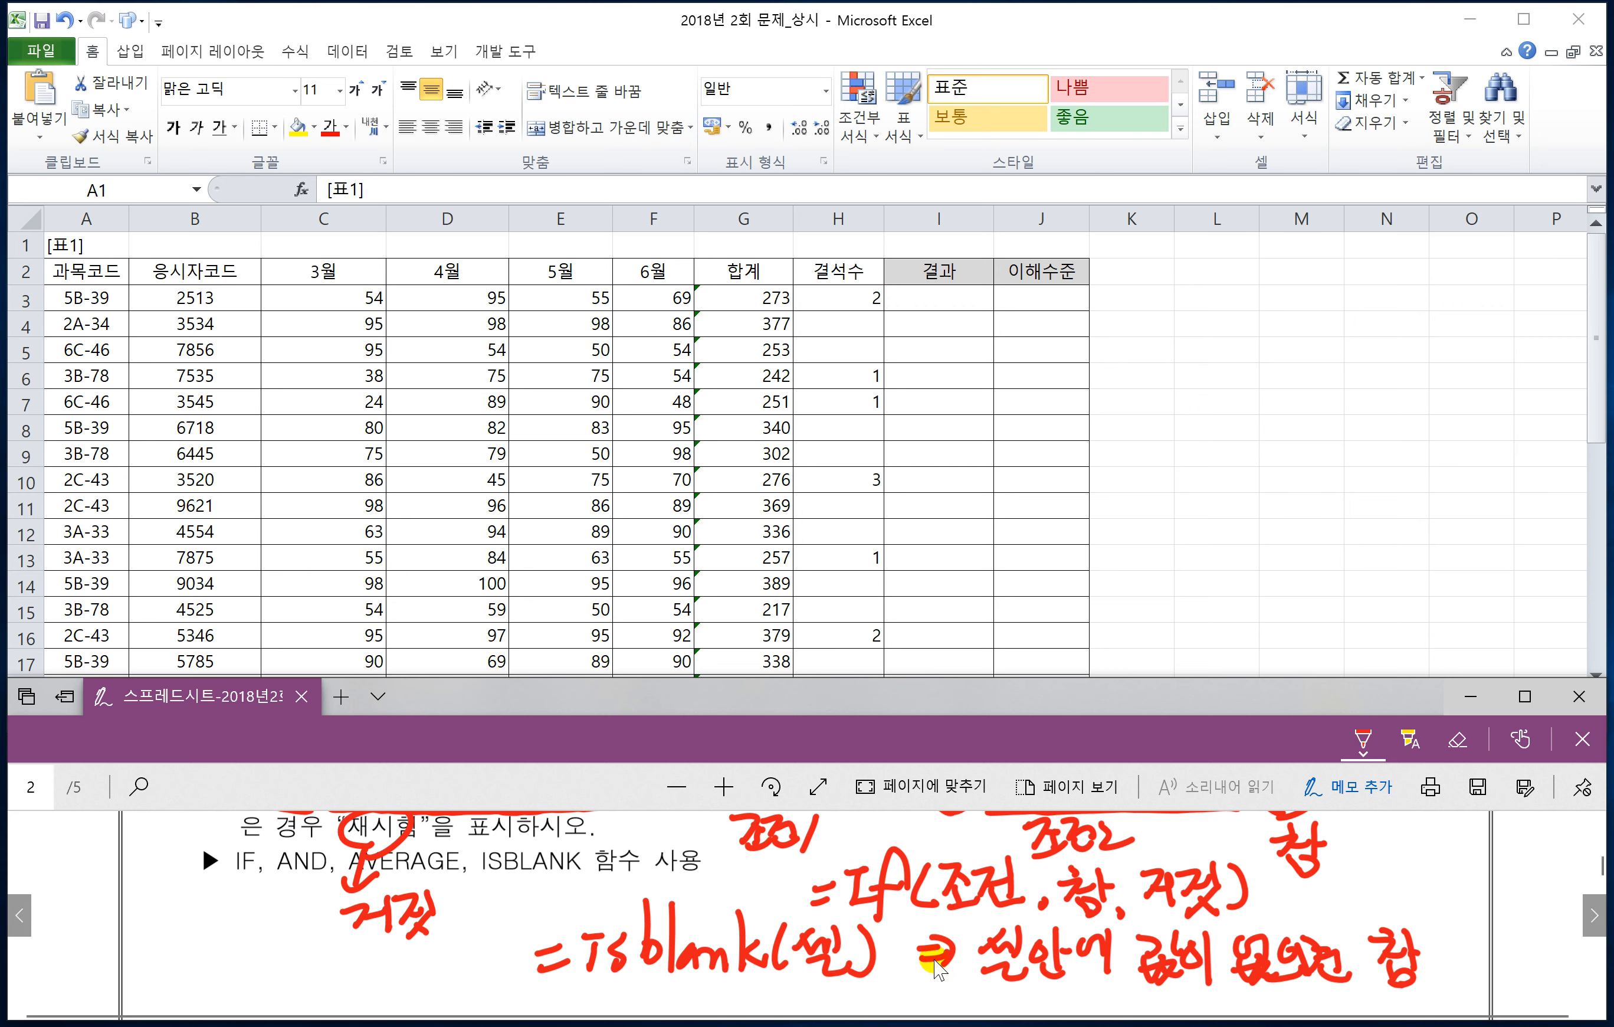
- Select cell I3 in the 계산작업 sheet, enlarge the sheet view to 115% and look over table 표1
scroll(827, 895, "up", 1)
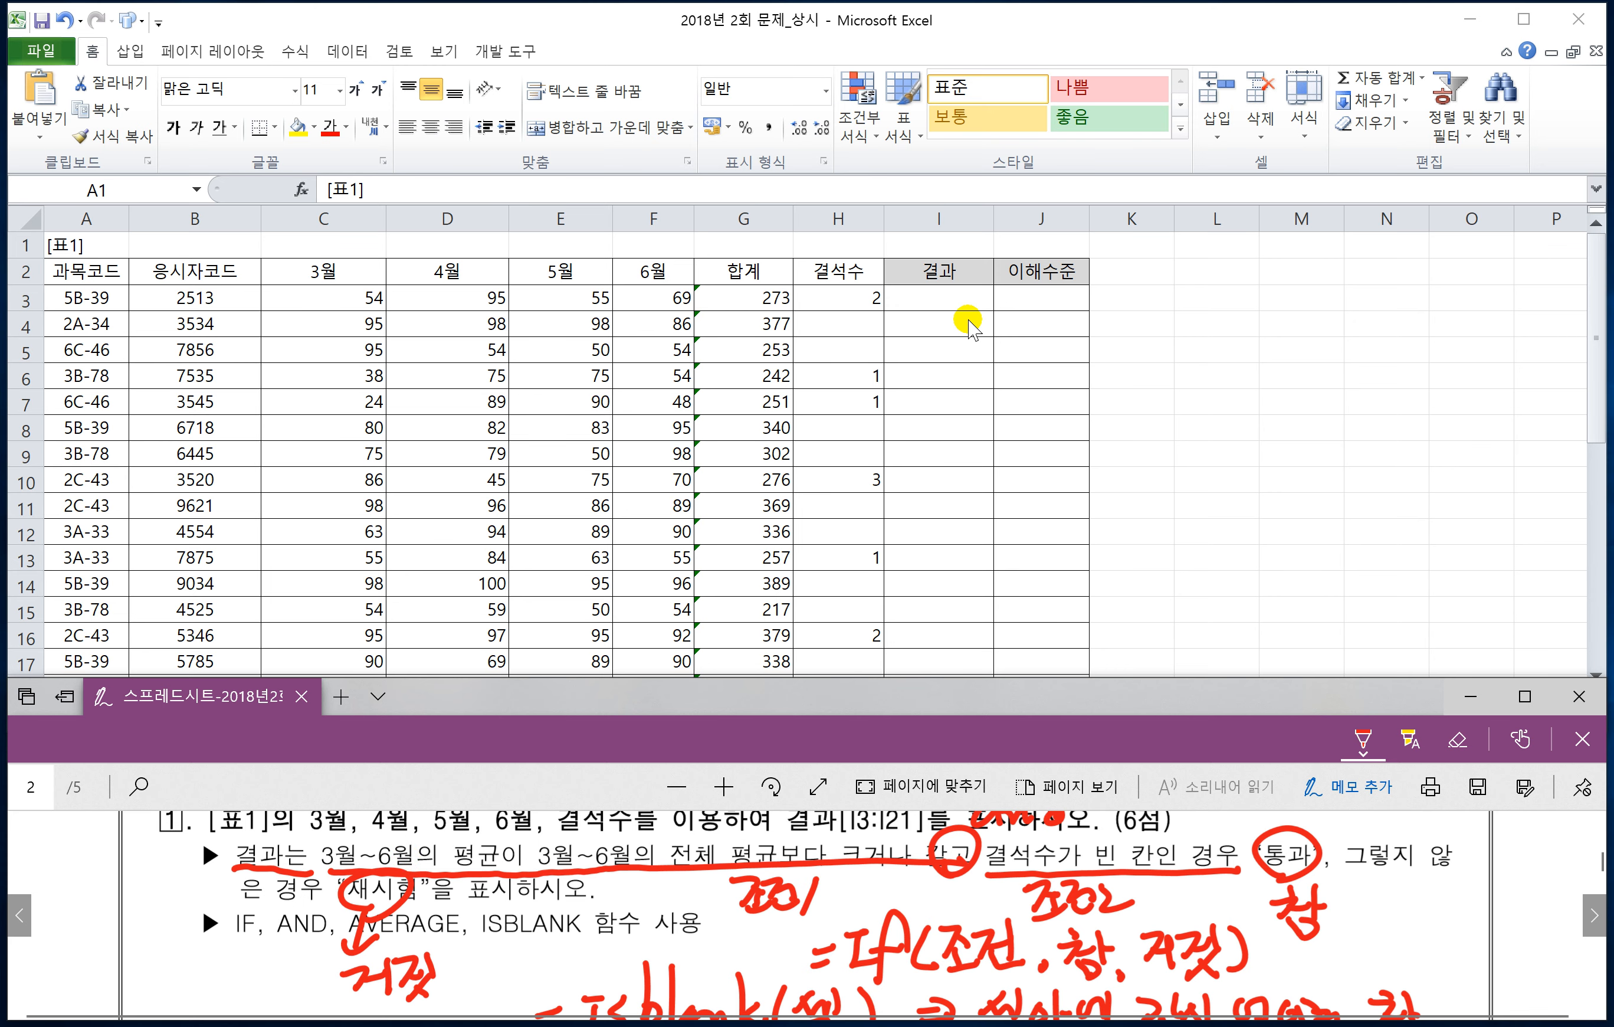
left_click(922, 298)
left_click(948, 310)
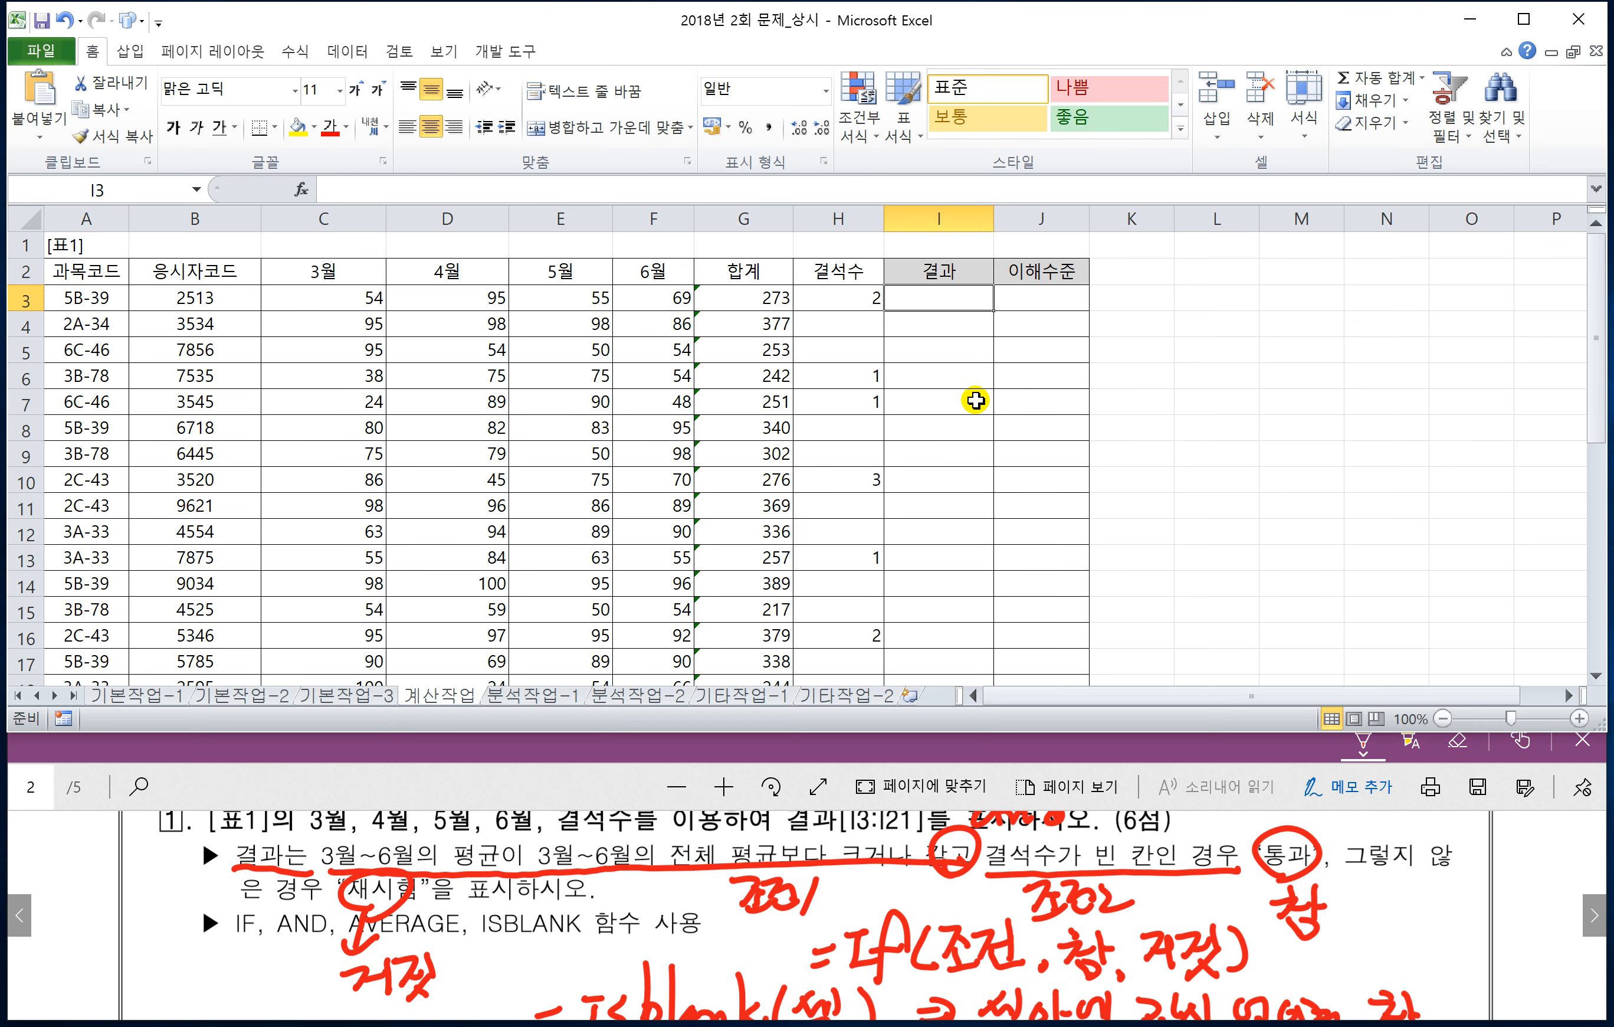
scroll(976, 398, "up", 1, "ctrl")
scroll(1061, 399, "up", 1)
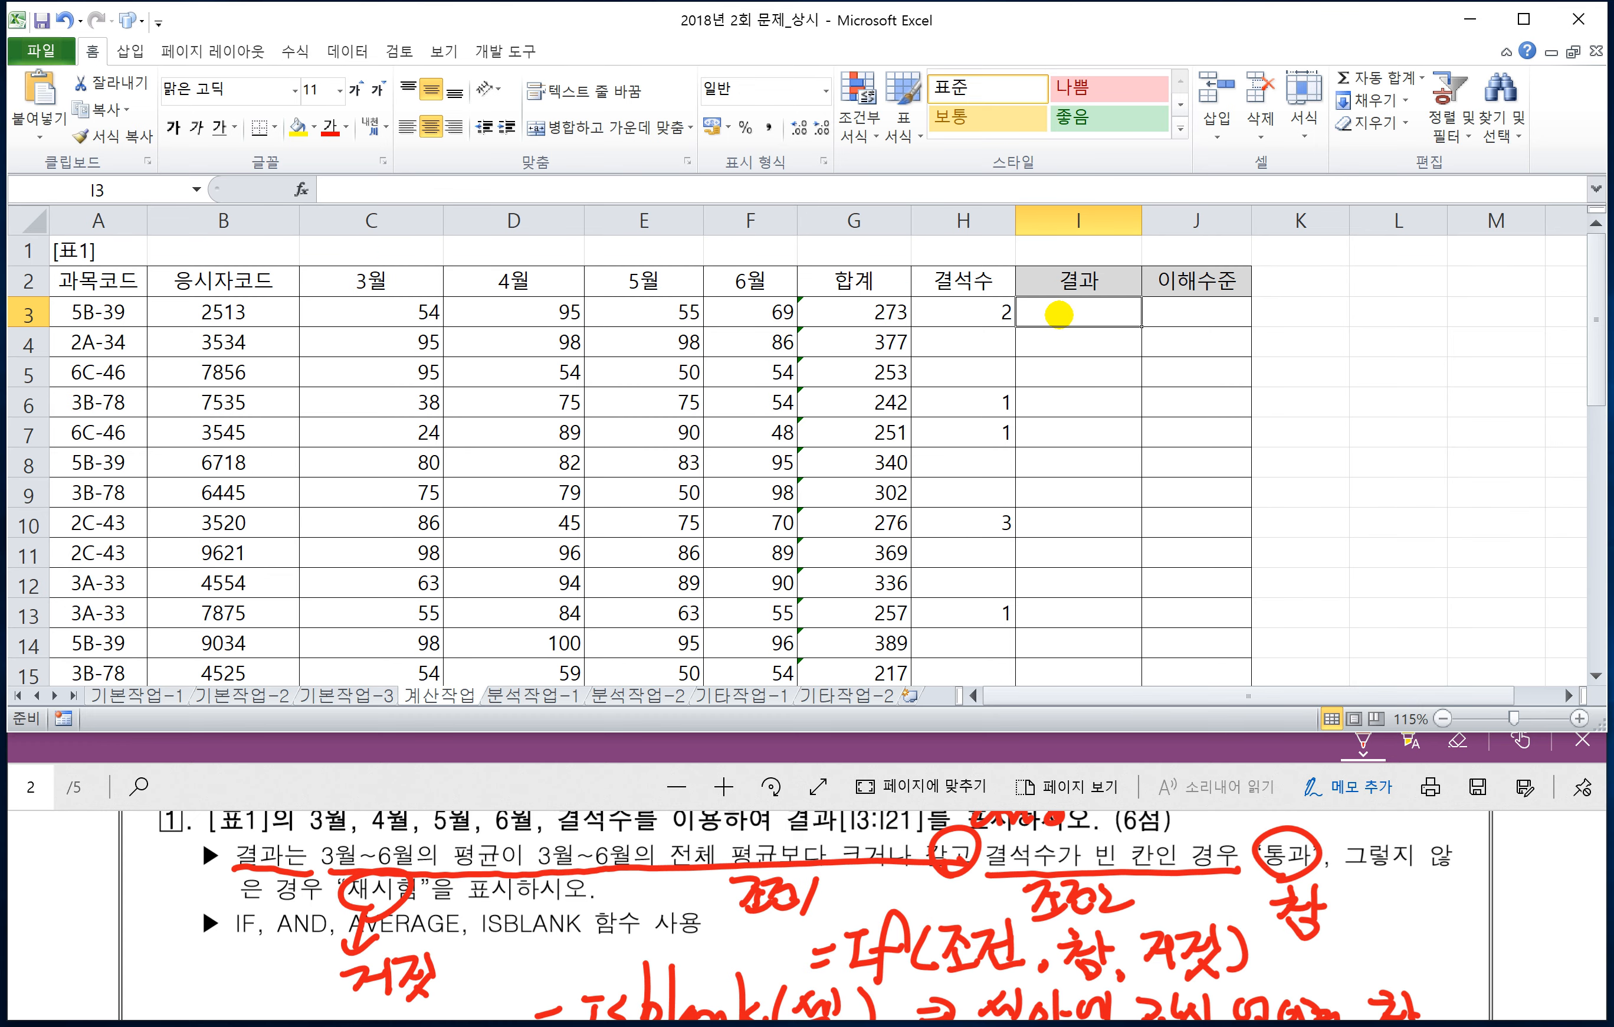
scroll(1049, 440, "down", 3)
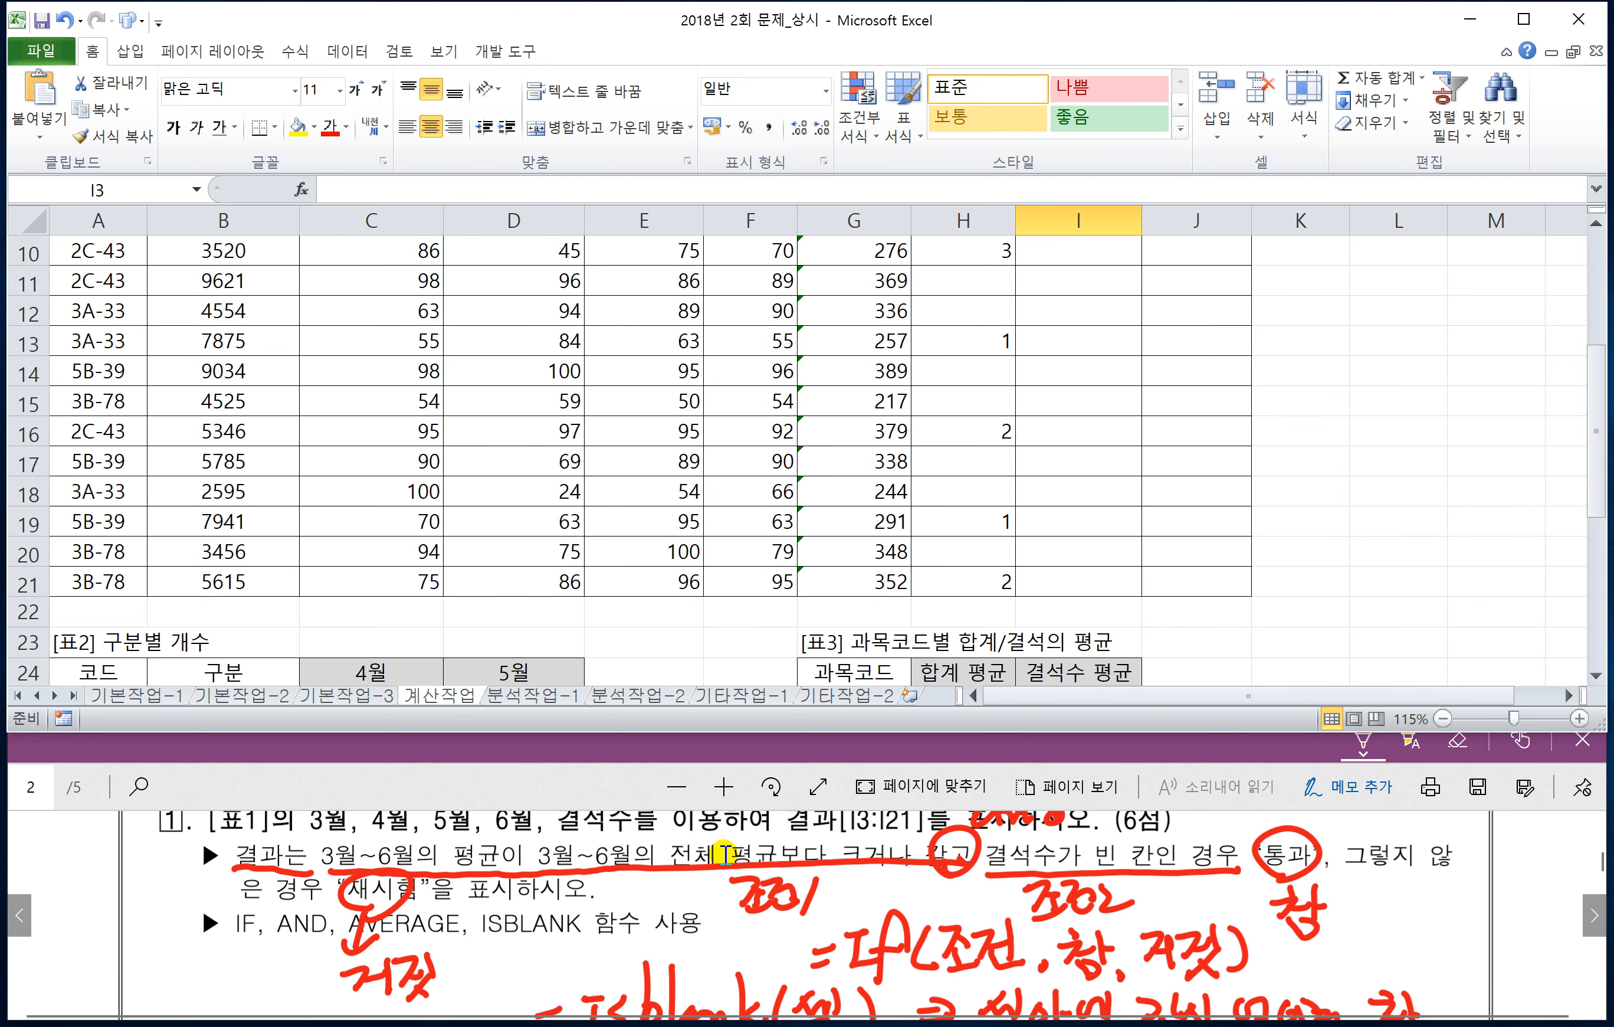
scroll(722, 845, "up", 3)
- Handwrite the start of the nested formula, "=If(and(조건1,조건2),", in red ink below the Isblank note
scroll(759, 918, "down", 3)
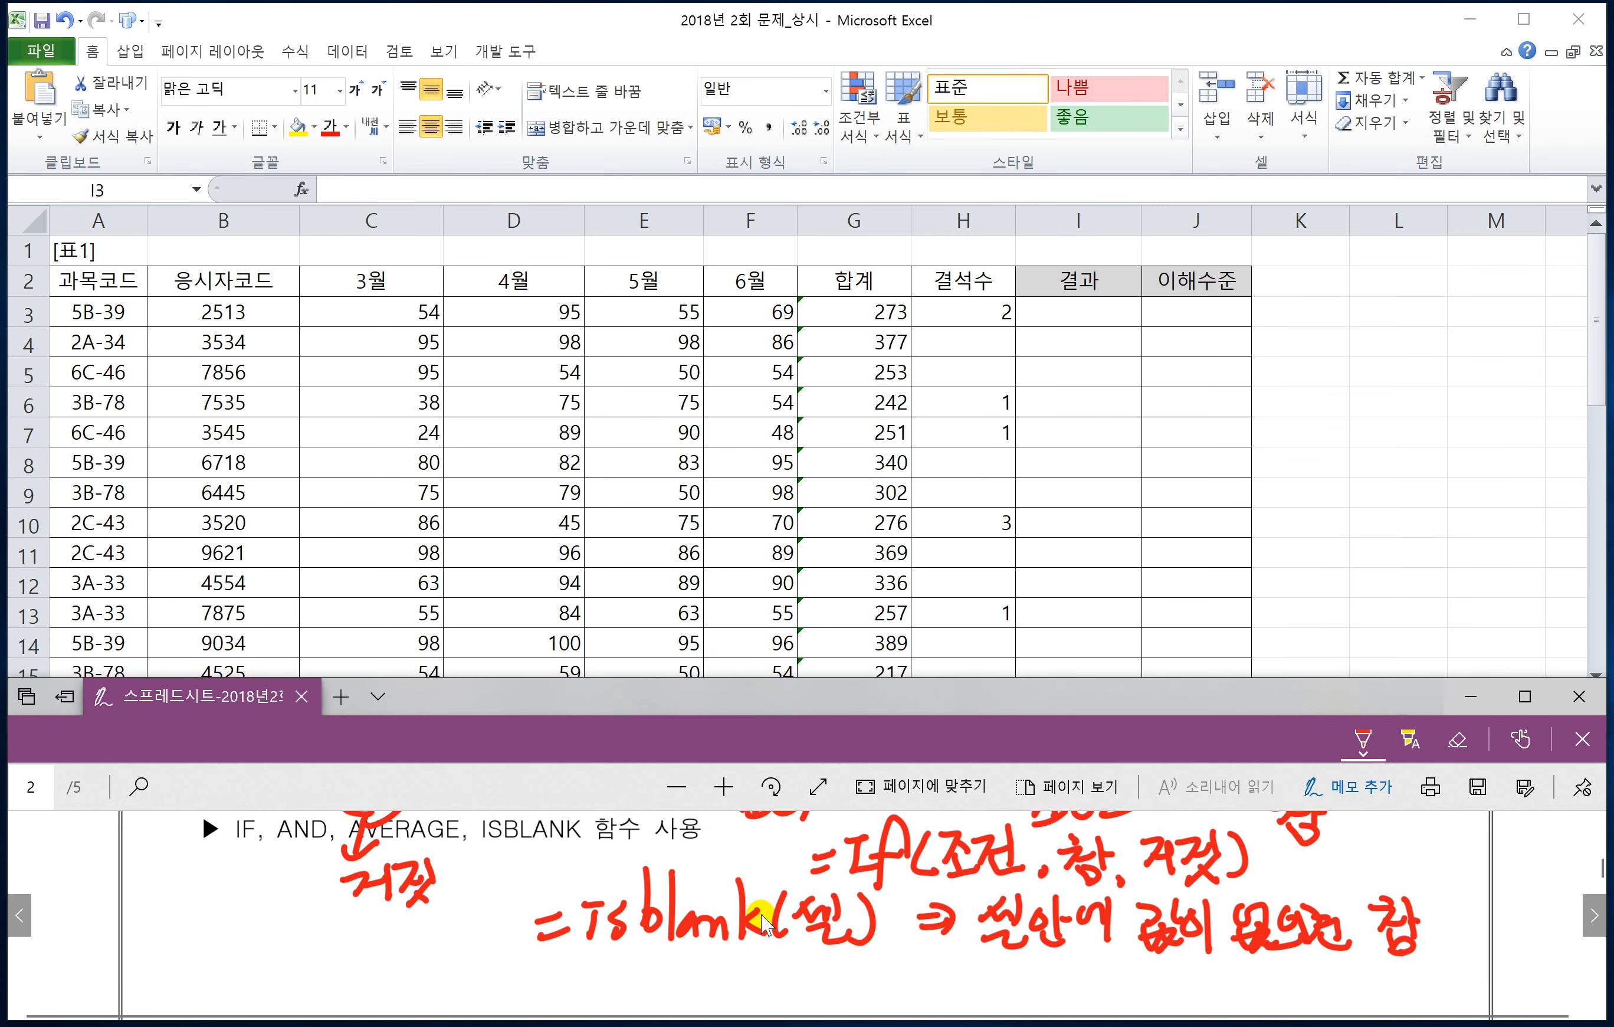
left_click_drag(340, 935, 341, 944)
left_click_drag(330, 954, 400, 925)
mouse_move(389, 929)
left_mouse_down()
mouse_move(368, 967)
mouse_move(405, 961)
left_mouse_up()
mouse_move(444, 939)
left_mouse_down()
mouse_move(410, 999)
mouse_move(443, 951)
left_mouse_up()
mouse_move(475, 928)
left_mouse_down()
mouse_move(466, 977)
mouse_move(550, 973)
left_mouse_up()
mouse_move(576, 909)
left_mouse_down()
mouse_move(573, 973)
mouse_move(611, 981)
mouse_move(648, 949)
left_mouse_up()
mouse_move(631, 971)
left_mouse_down()
mouse_move(686, 949)
mouse_move(694, 966)
left_mouse_up()
mouse_move(711, 924)
left_mouse_down()
mouse_move(702, 970)
mouse_move(724, 973)
mouse_move(767, 929)
left_mouse_up()
left_click_drag(763, 931, 765, 967)
mouse_move(751, 976)
left_mouse_down()
mouse_move(804, 928)
mouse_move(789, 956)
left_mouse_up()
left_click_drag(794, 946, 808, 946)
left_click_drag(817, 929, 823, 971)
left_click_drag(829, 936, 868, 979)
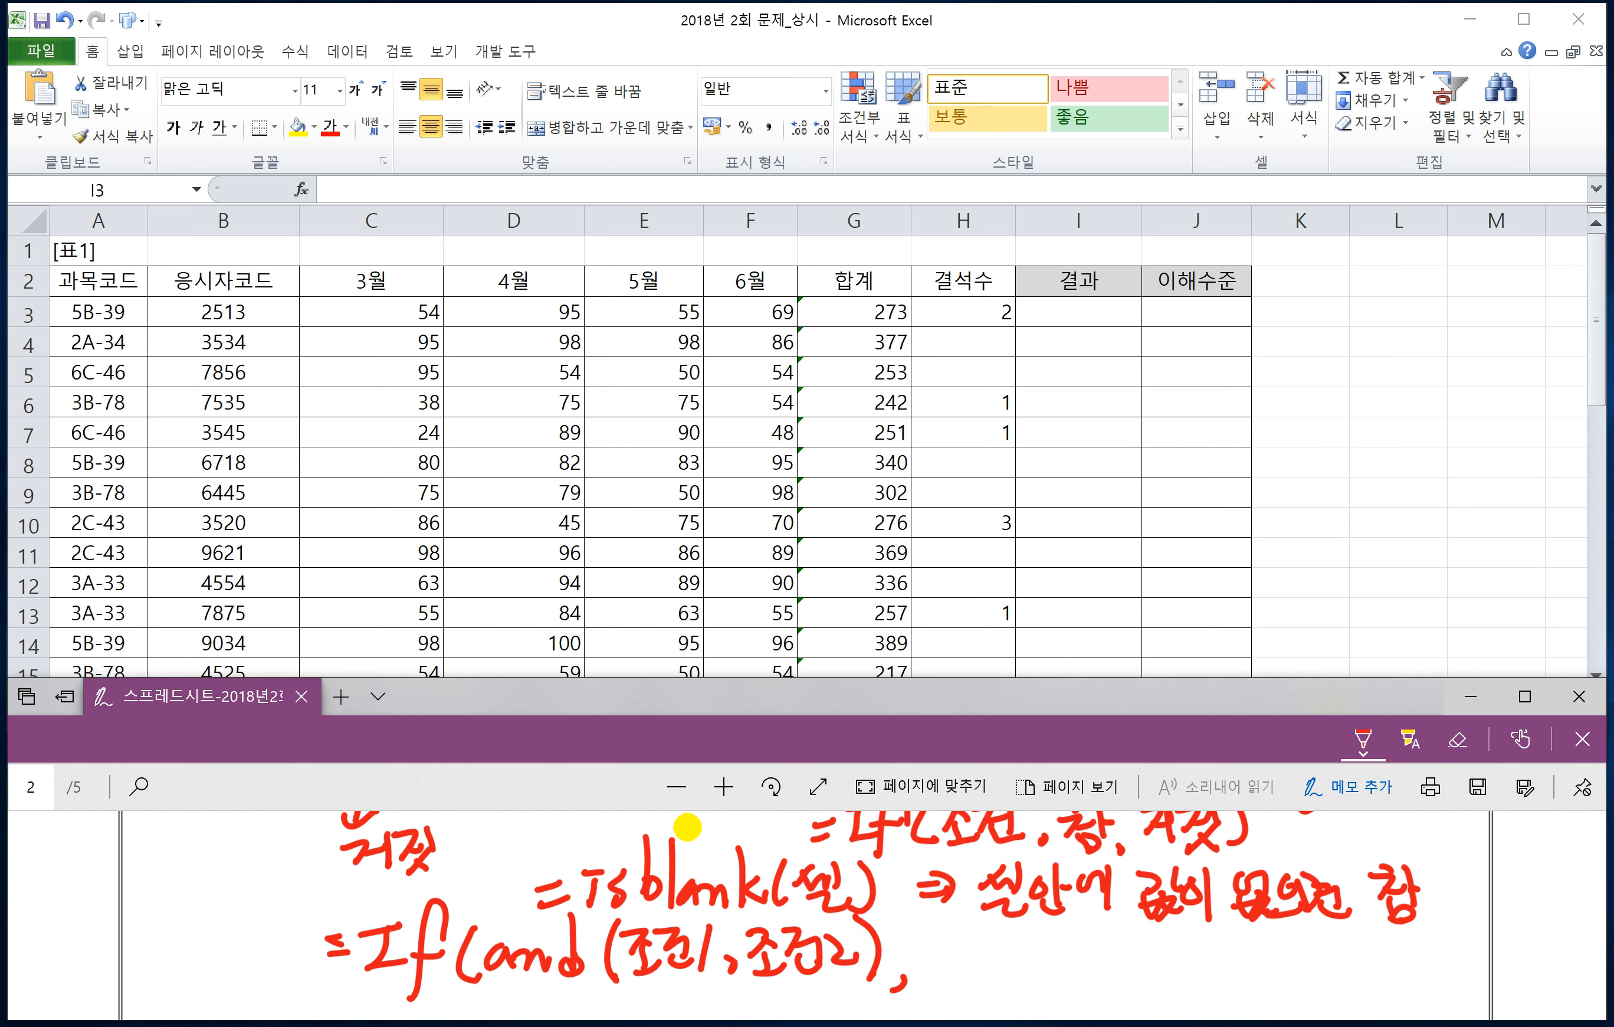
- Extend the handwritten nested formula with the true value "통과" and the false value "재시험"
scroll(985, 923, "up", 3)
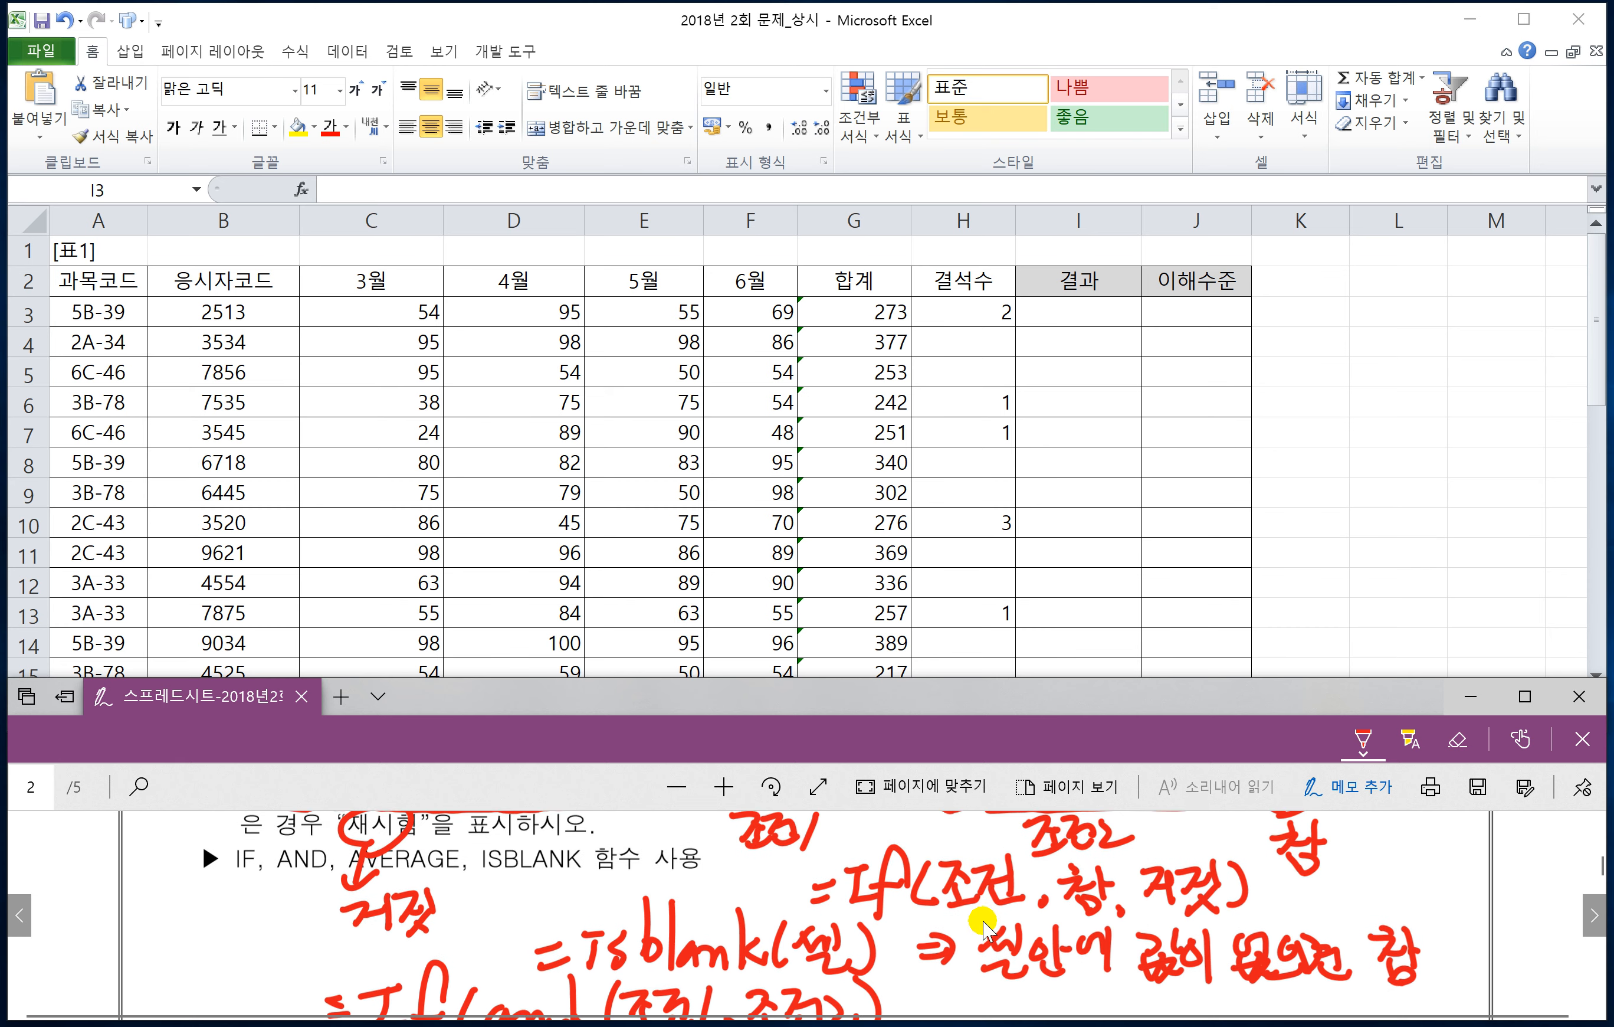
scroll(985, 923, "down", 3)
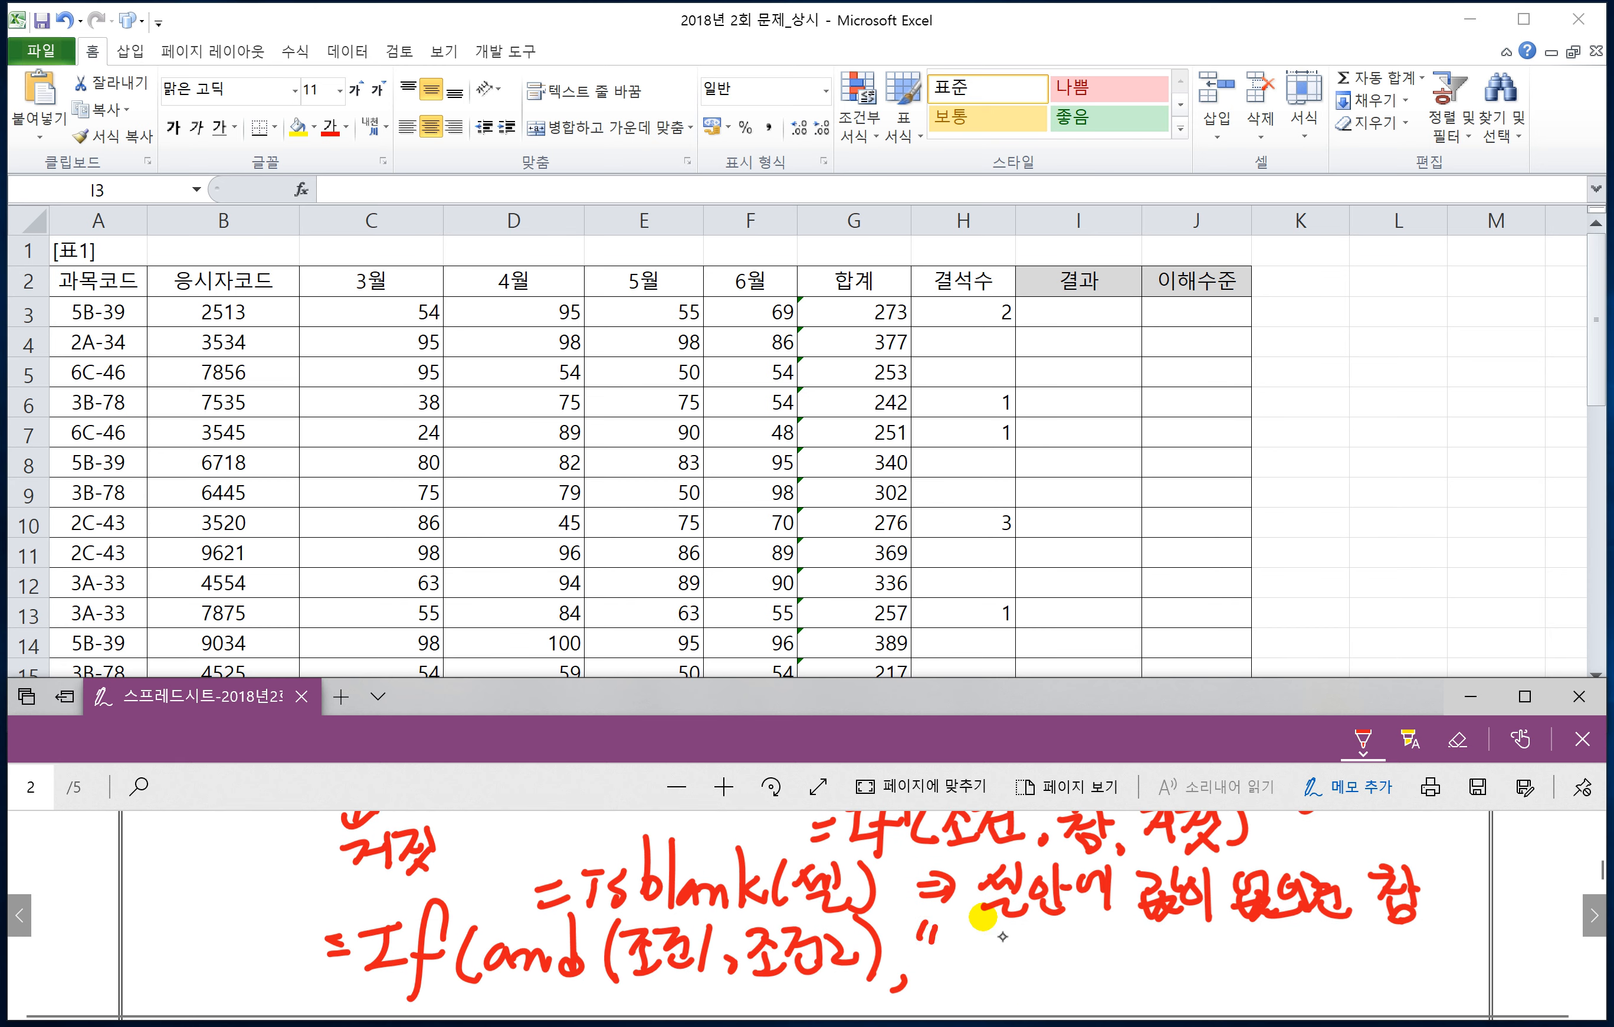
mouse_move(957, 962)
left_mouse_down()
mouse_move(971, 989)
mouse_move(1035, 990)
mouse_move(1037, 942)
left_mouse_up()
left_click(1069, 977)
mouse_move(1055, 929)
left_mouse_down()
mouse_move(1049, 949)
mouse_move(1164, 980)
mouse_move(1220, 984)
mouse_move(1242, 950)
left_mouse_up()
left_click_drag(1225, 942, 1261, 978)
left_click_drag(1239, 970, 1263, 991)
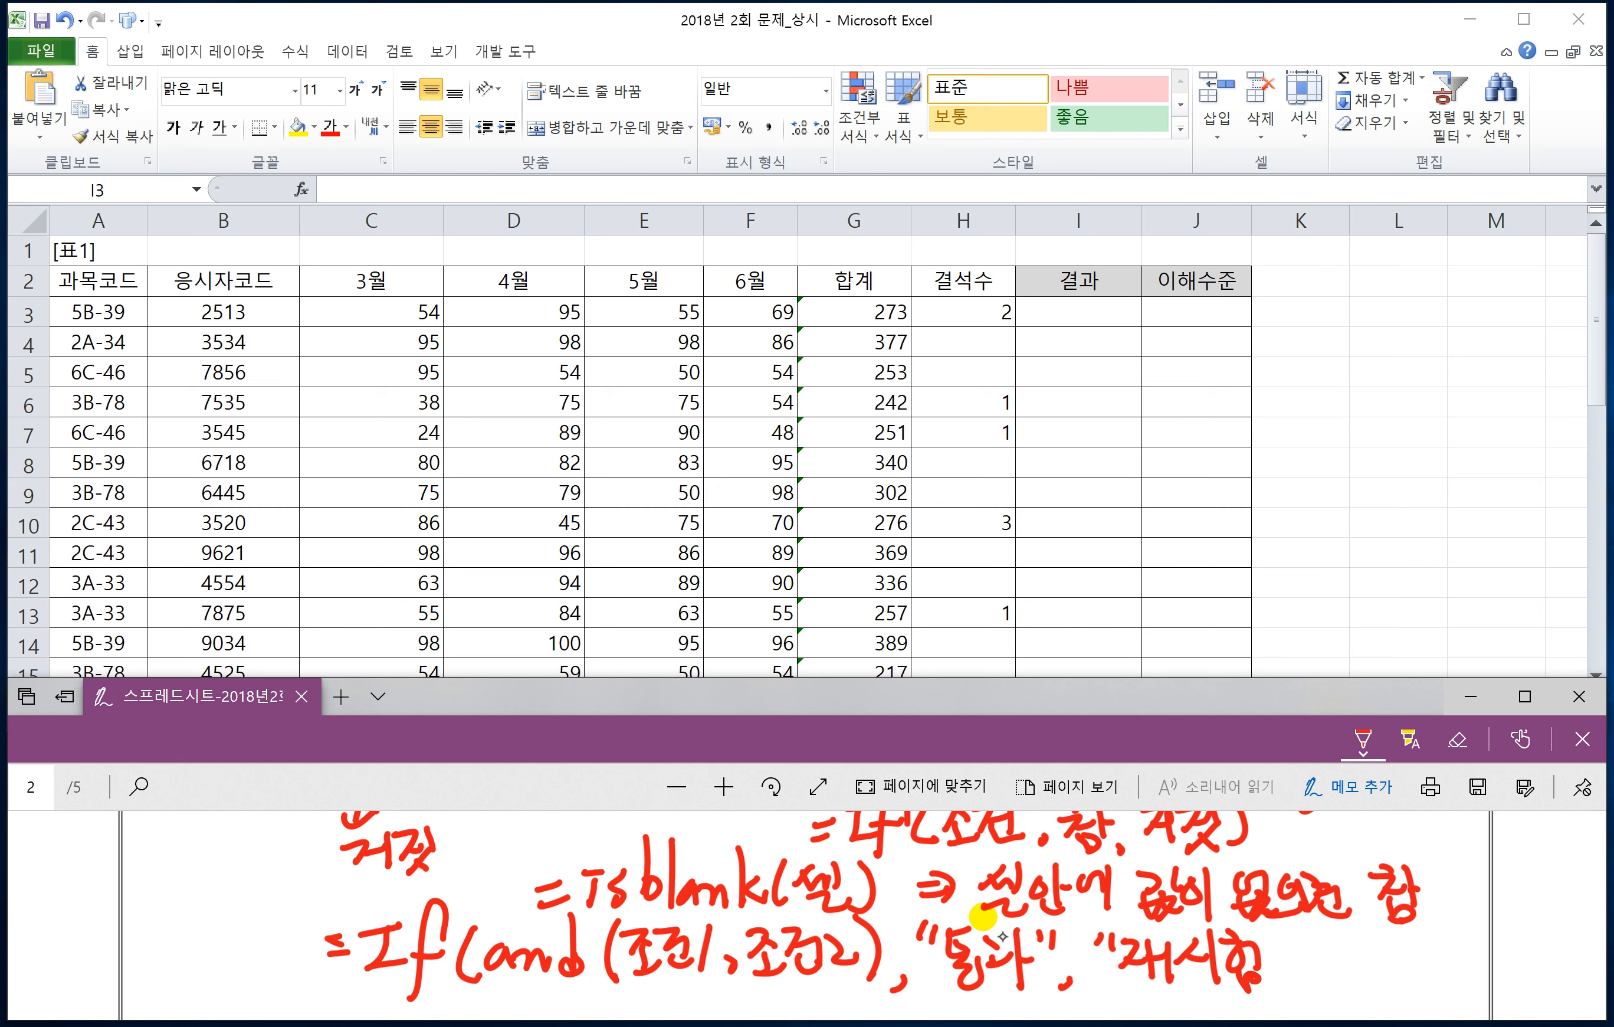
- Start the 결과 formula in cell I3 with =if(and(average
scroll(735, 896, "up", 2)
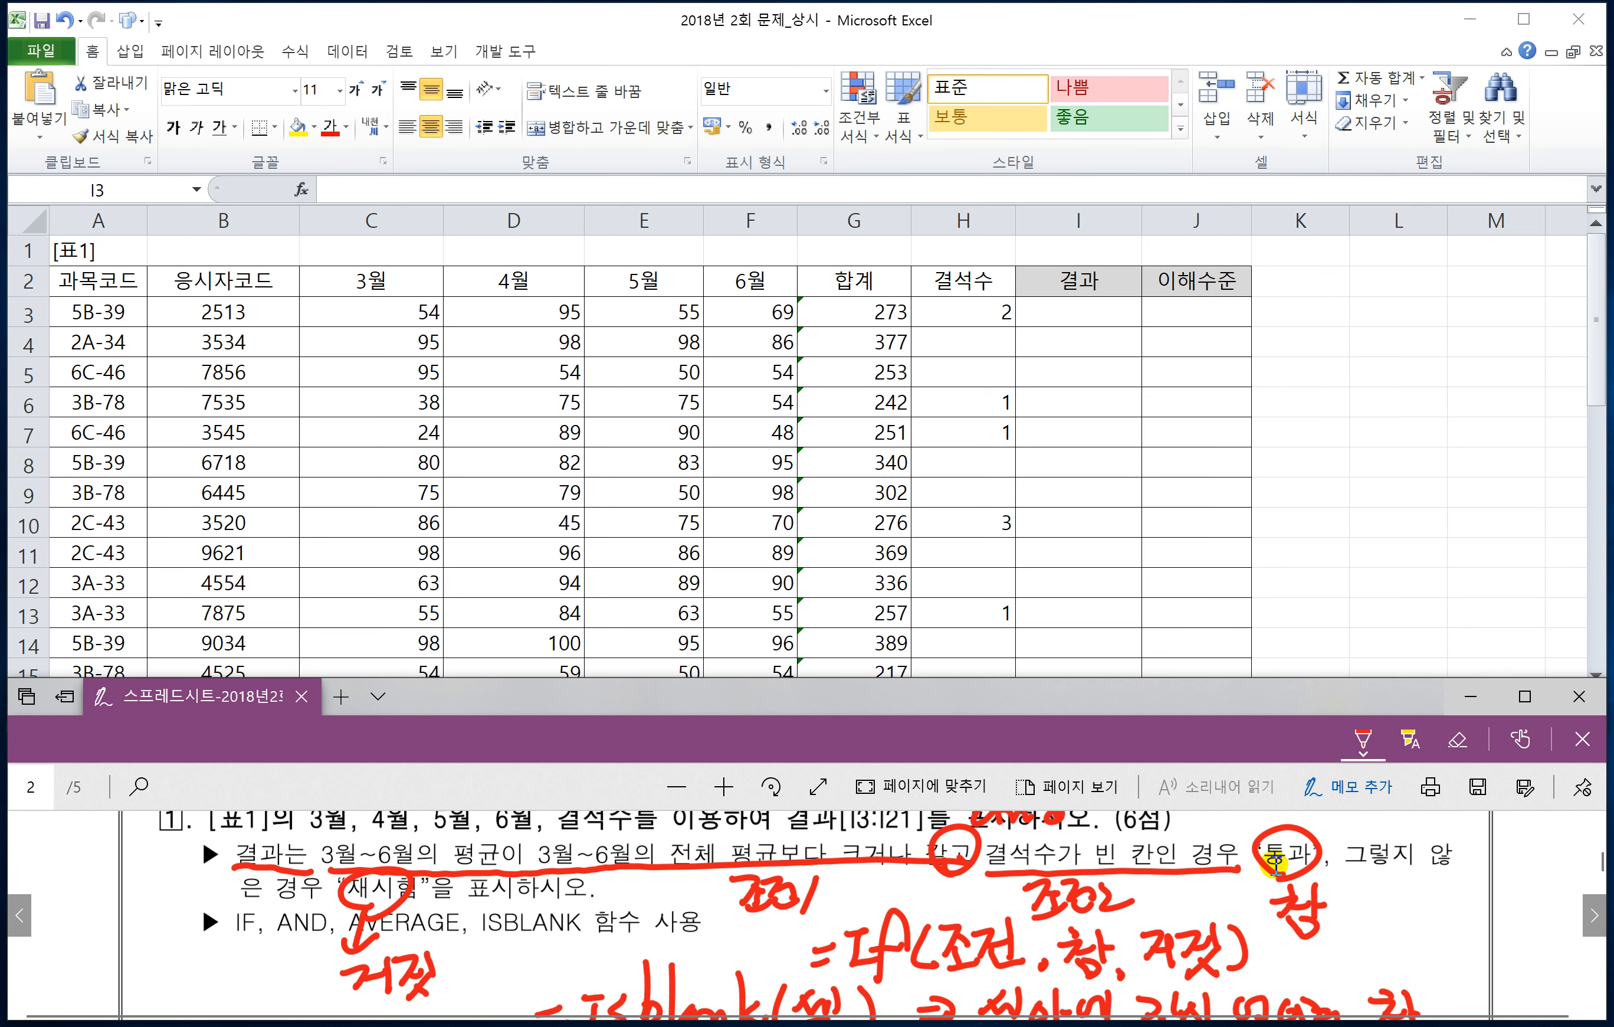
left_click(1048, 310)
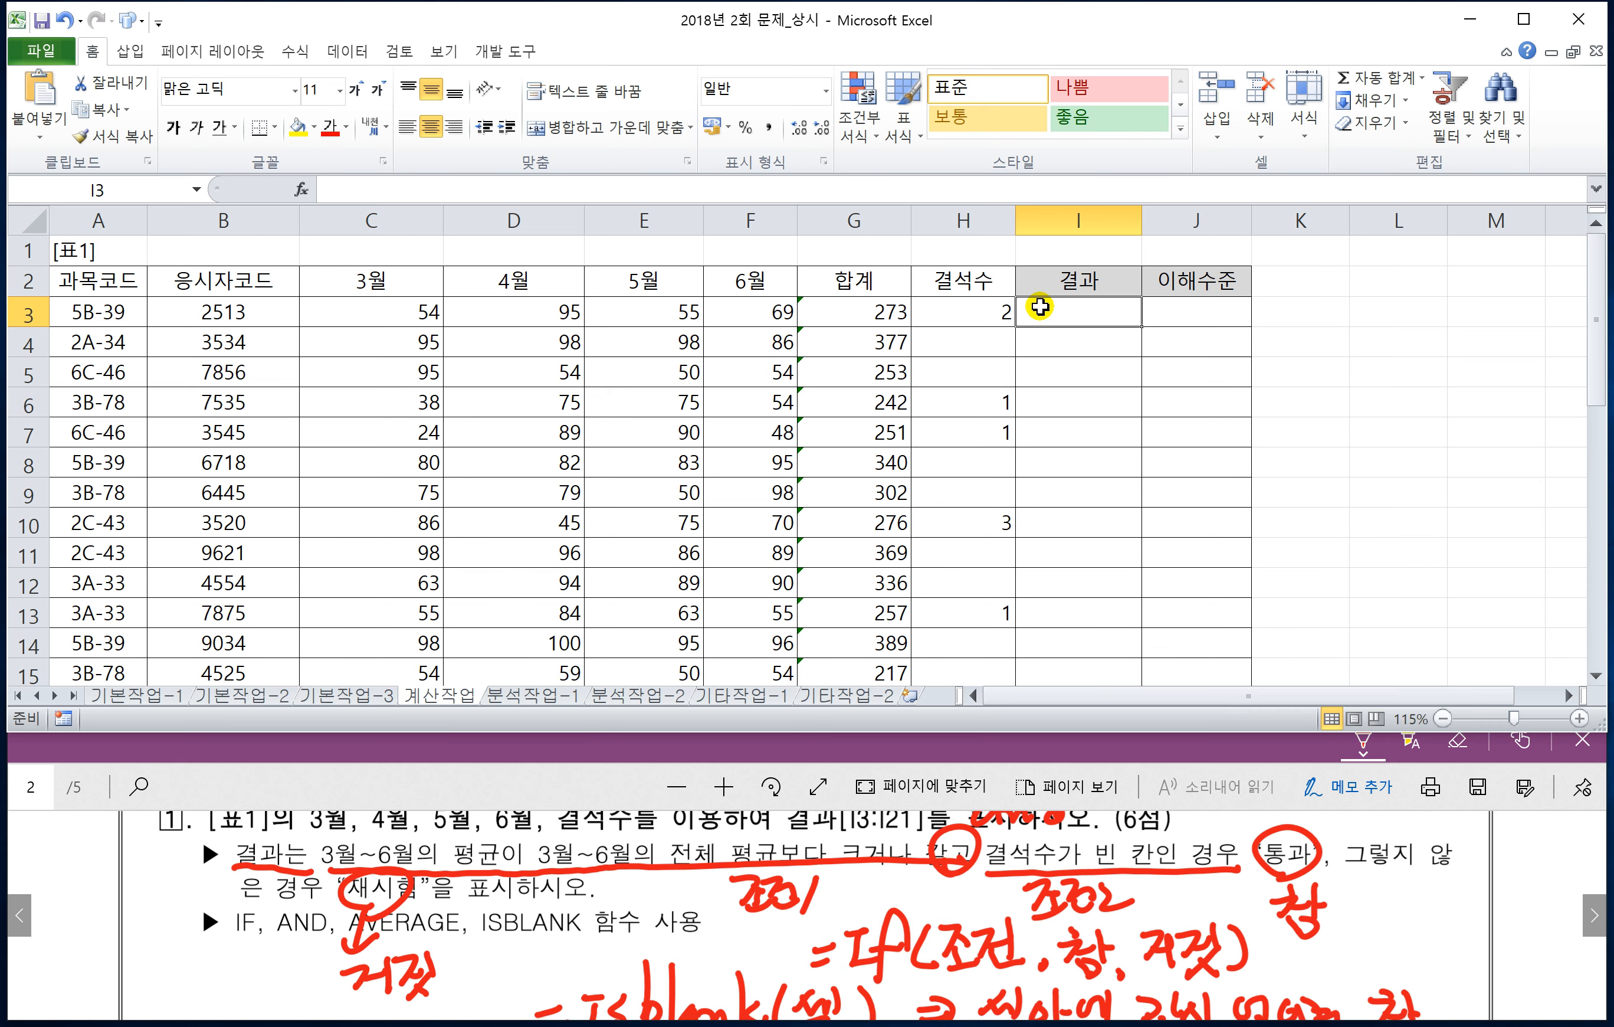
type("=")
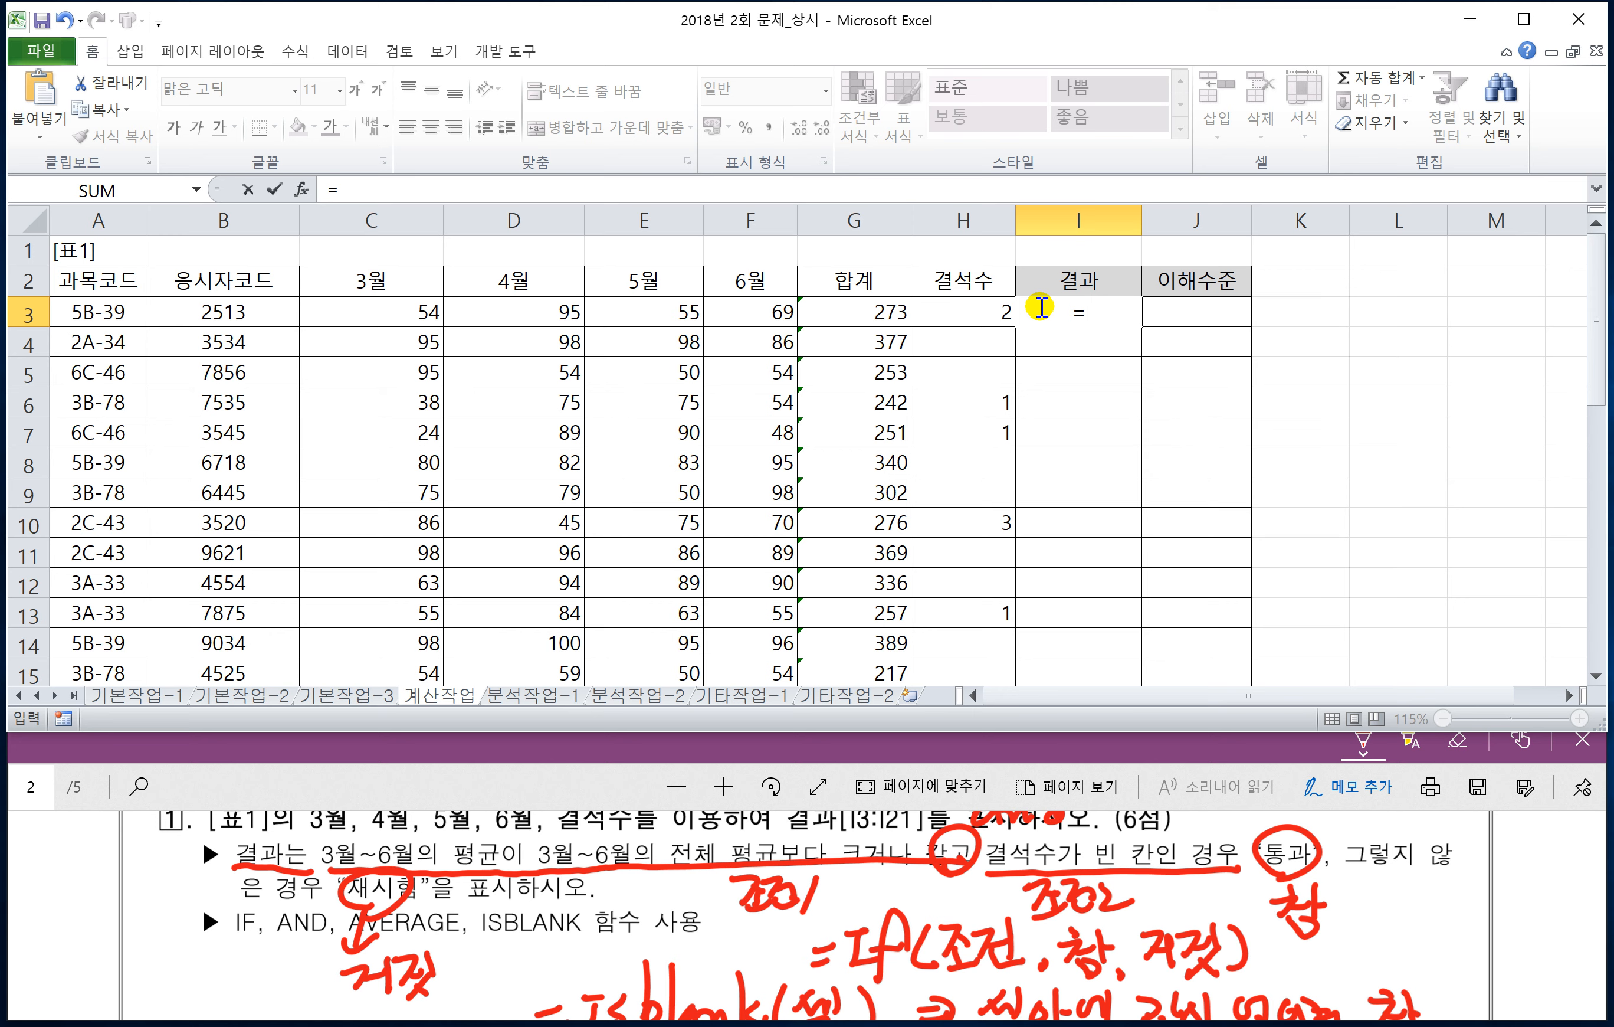
type("if")
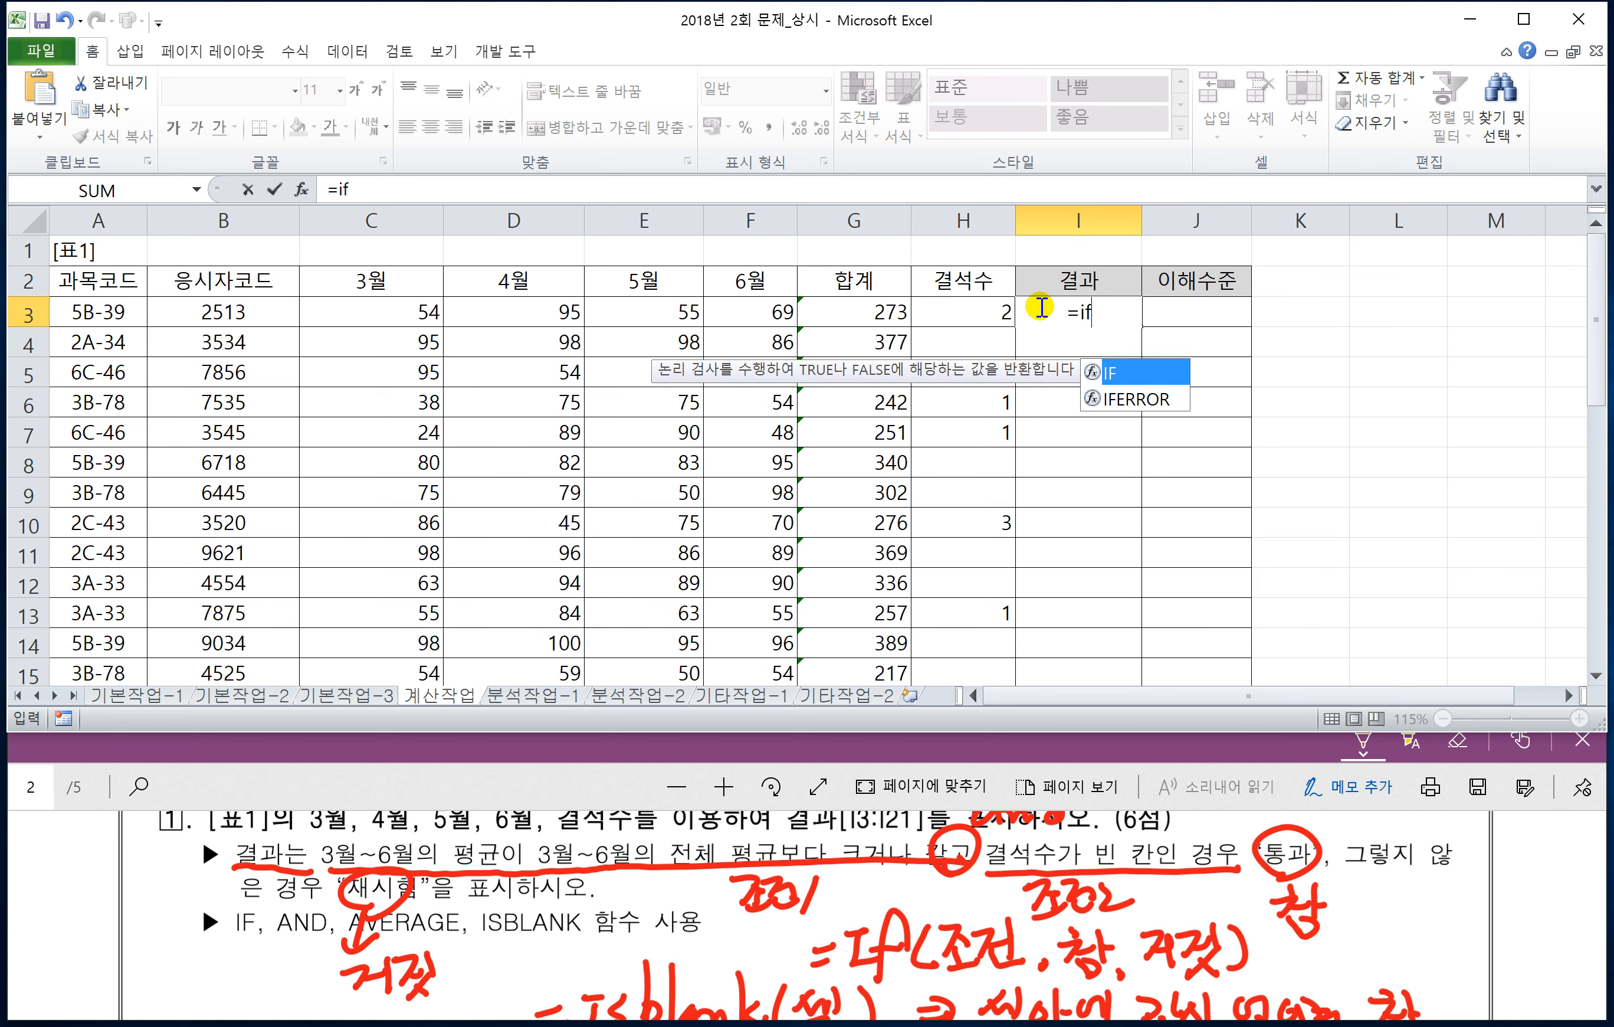
type("(and(")
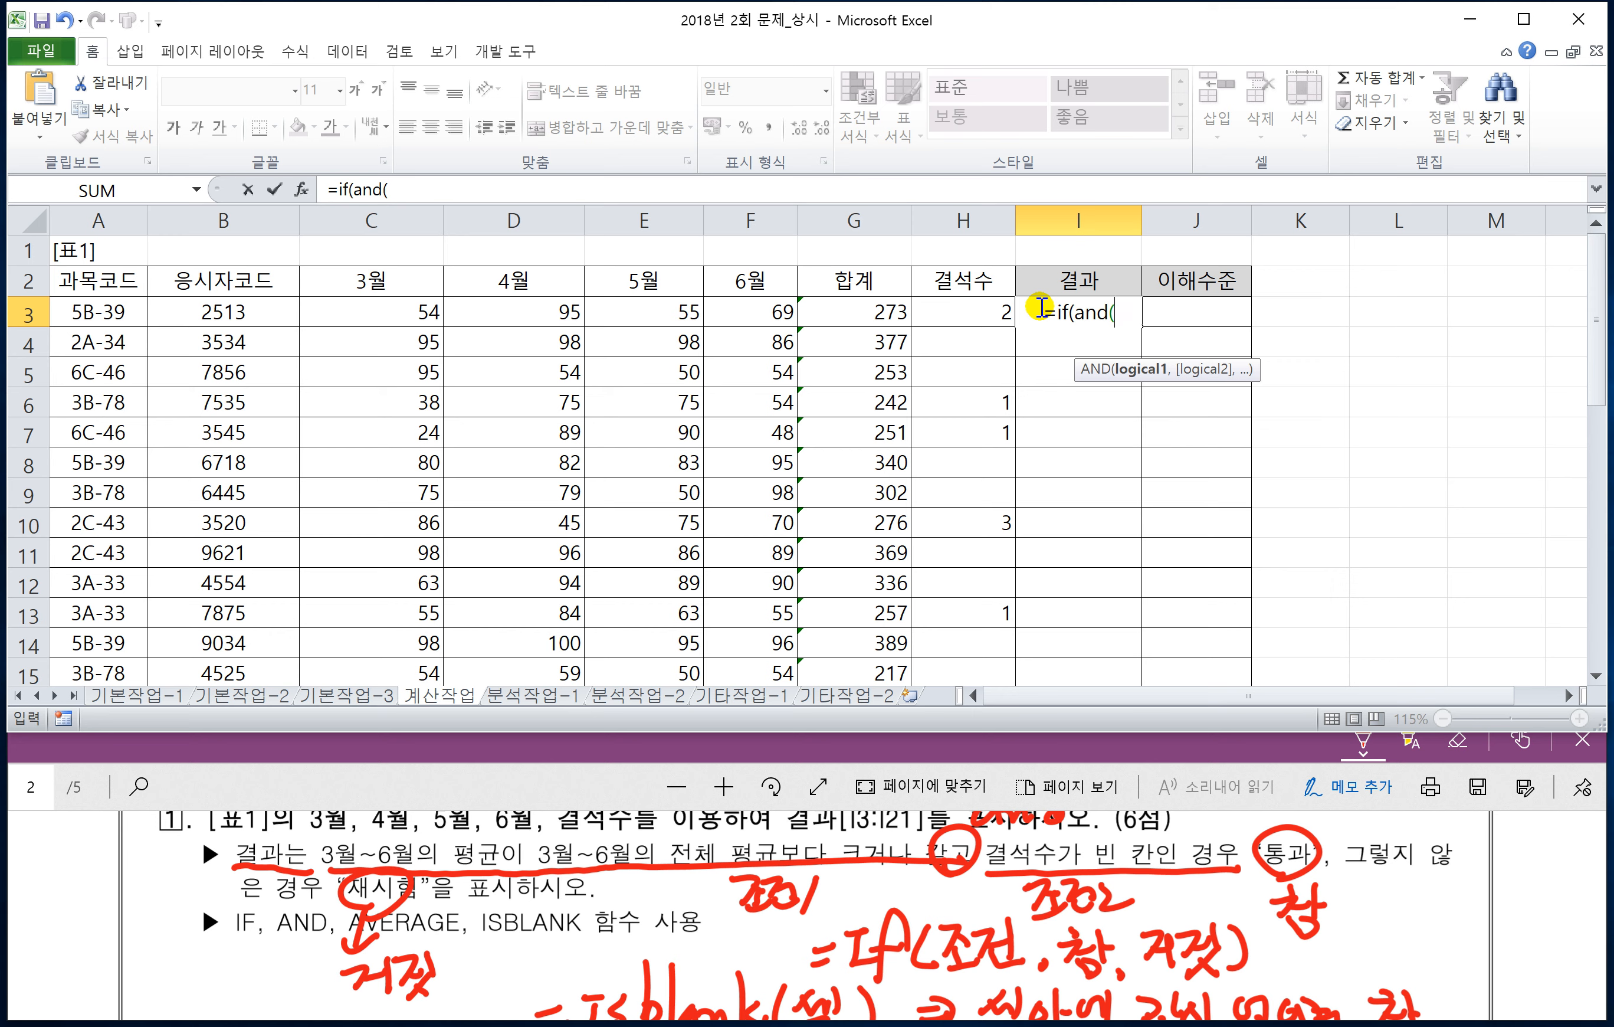
type("anve")
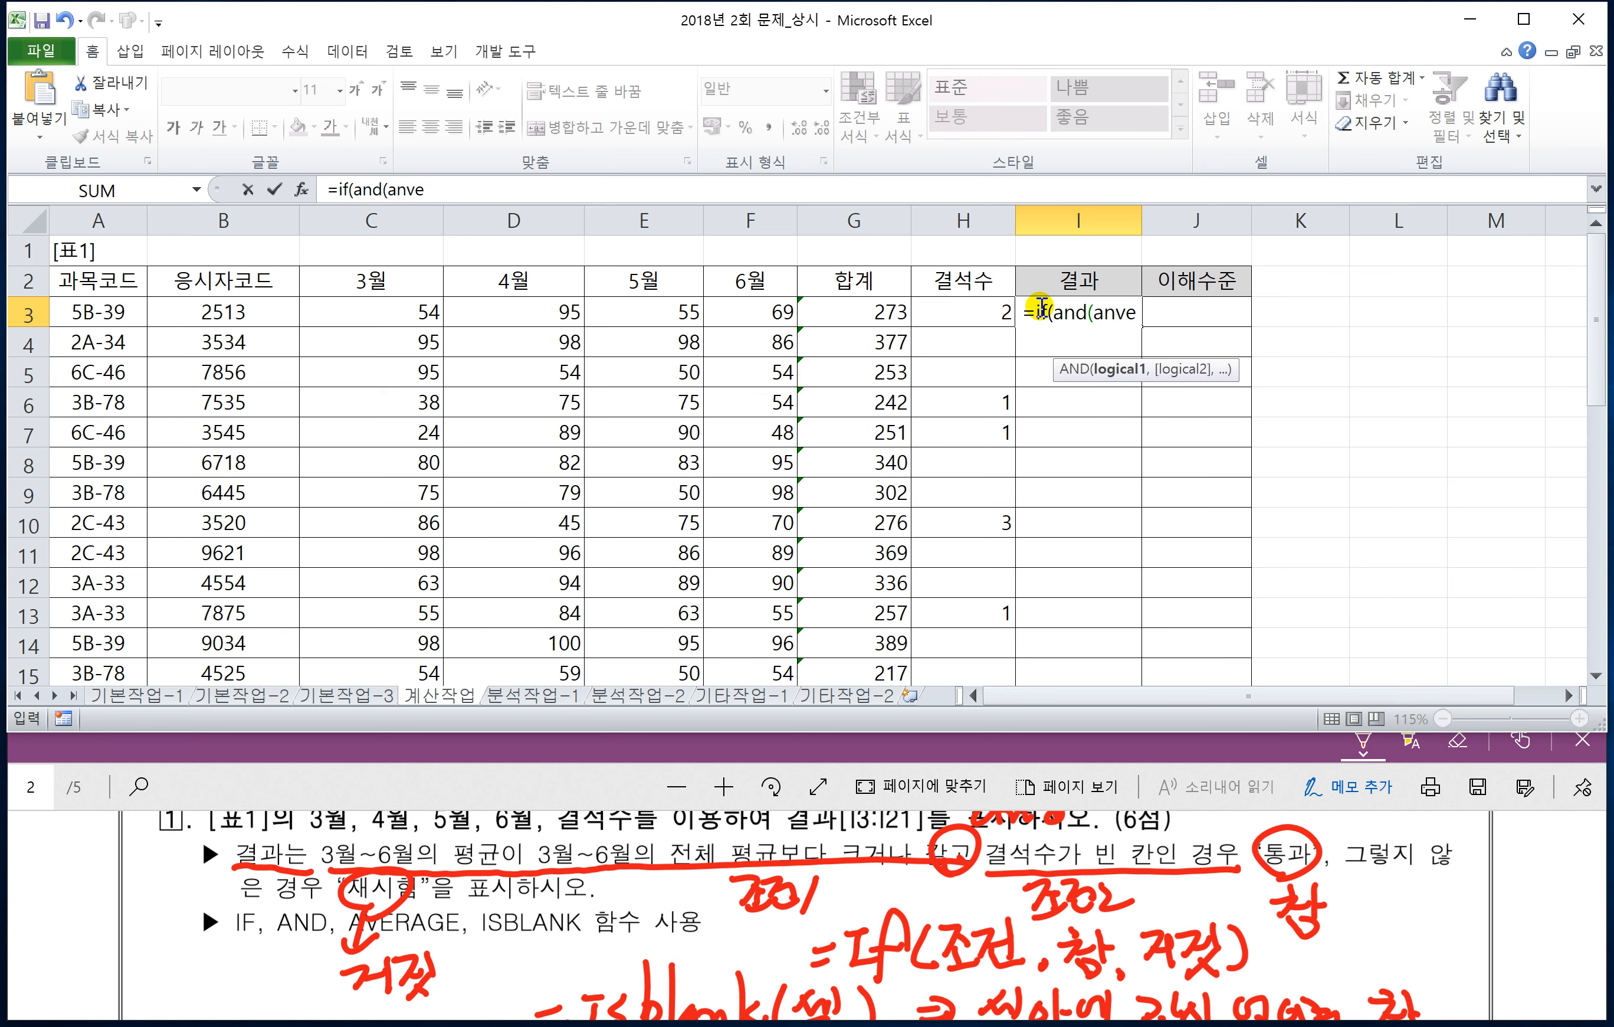
key("BackSpace")
key("BackSpace")
key("BackSpace")
type("verage")
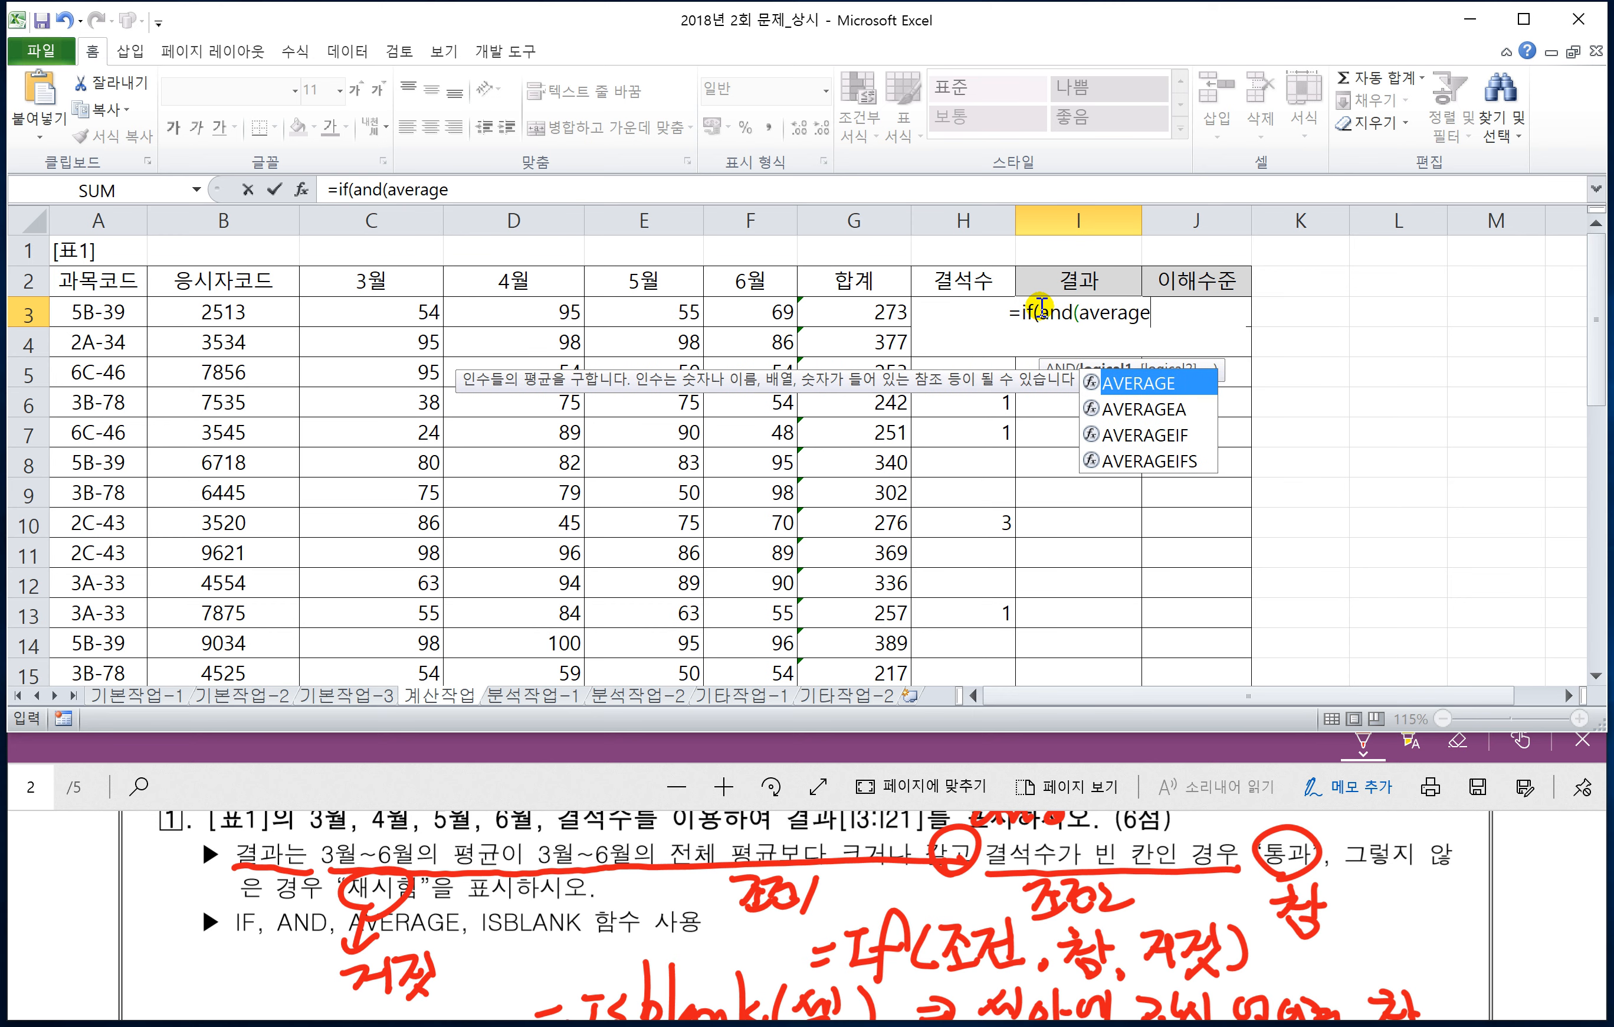
- Add AVERAGE of C3:F3 followed by >= as the first AND condition in the I3 formula
type("(")
left_click(417, 313)
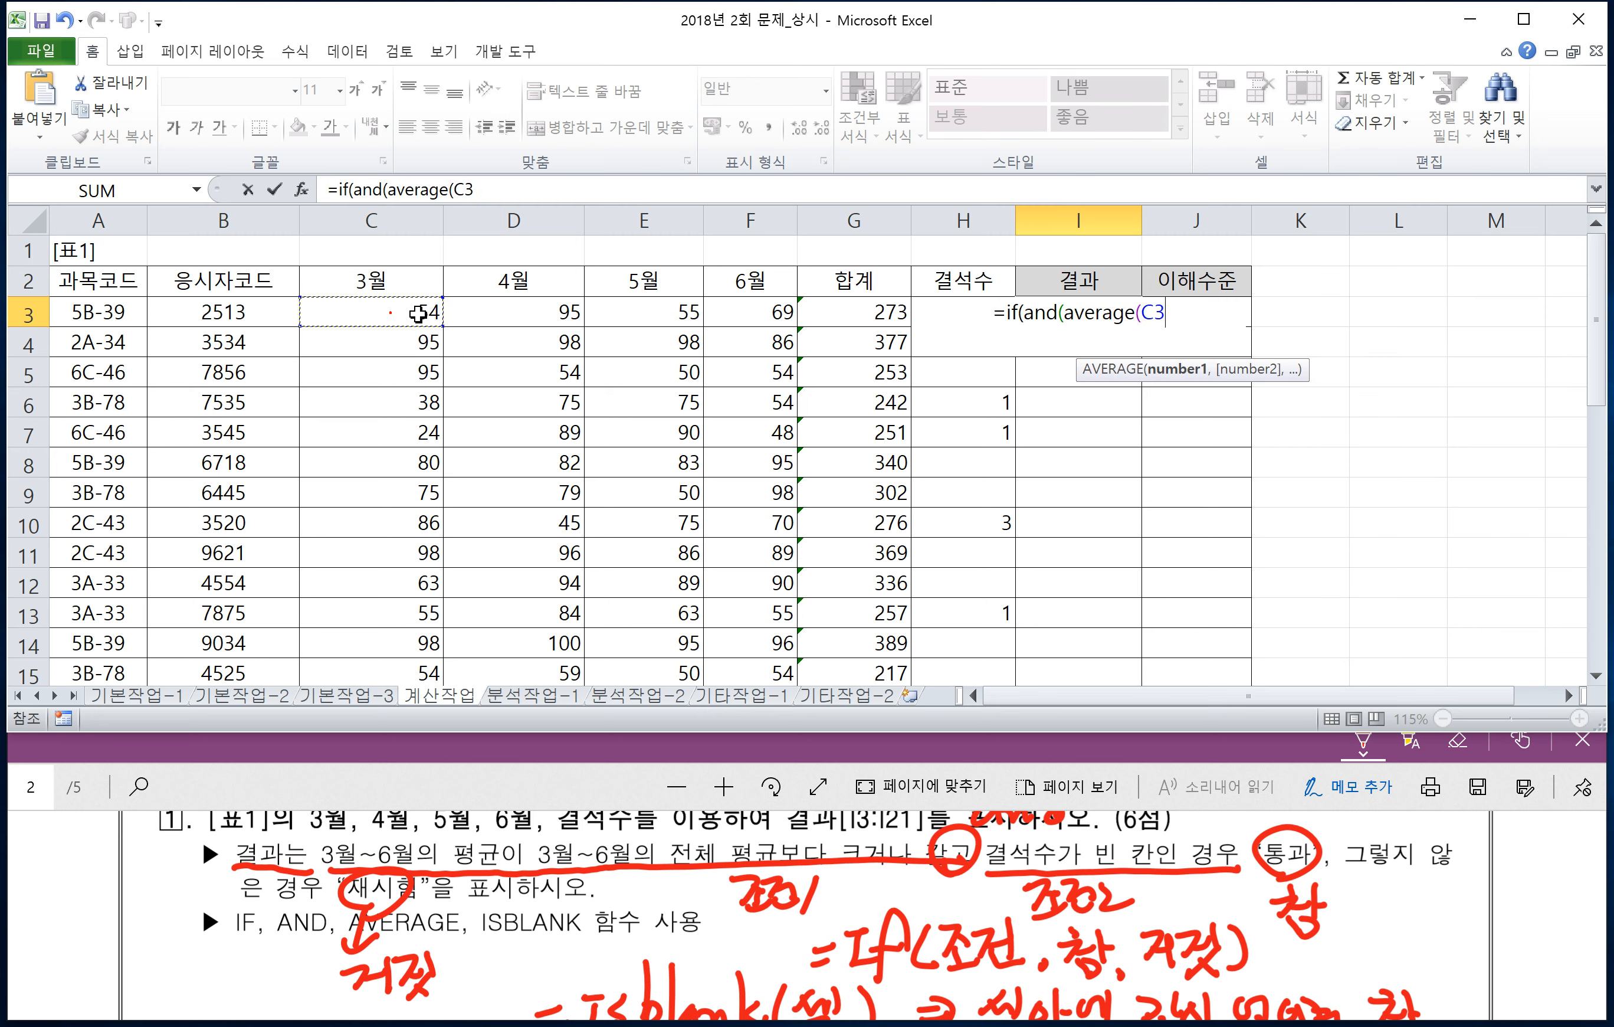
left_click_drag(418, 313, 747, 305)
type(")")
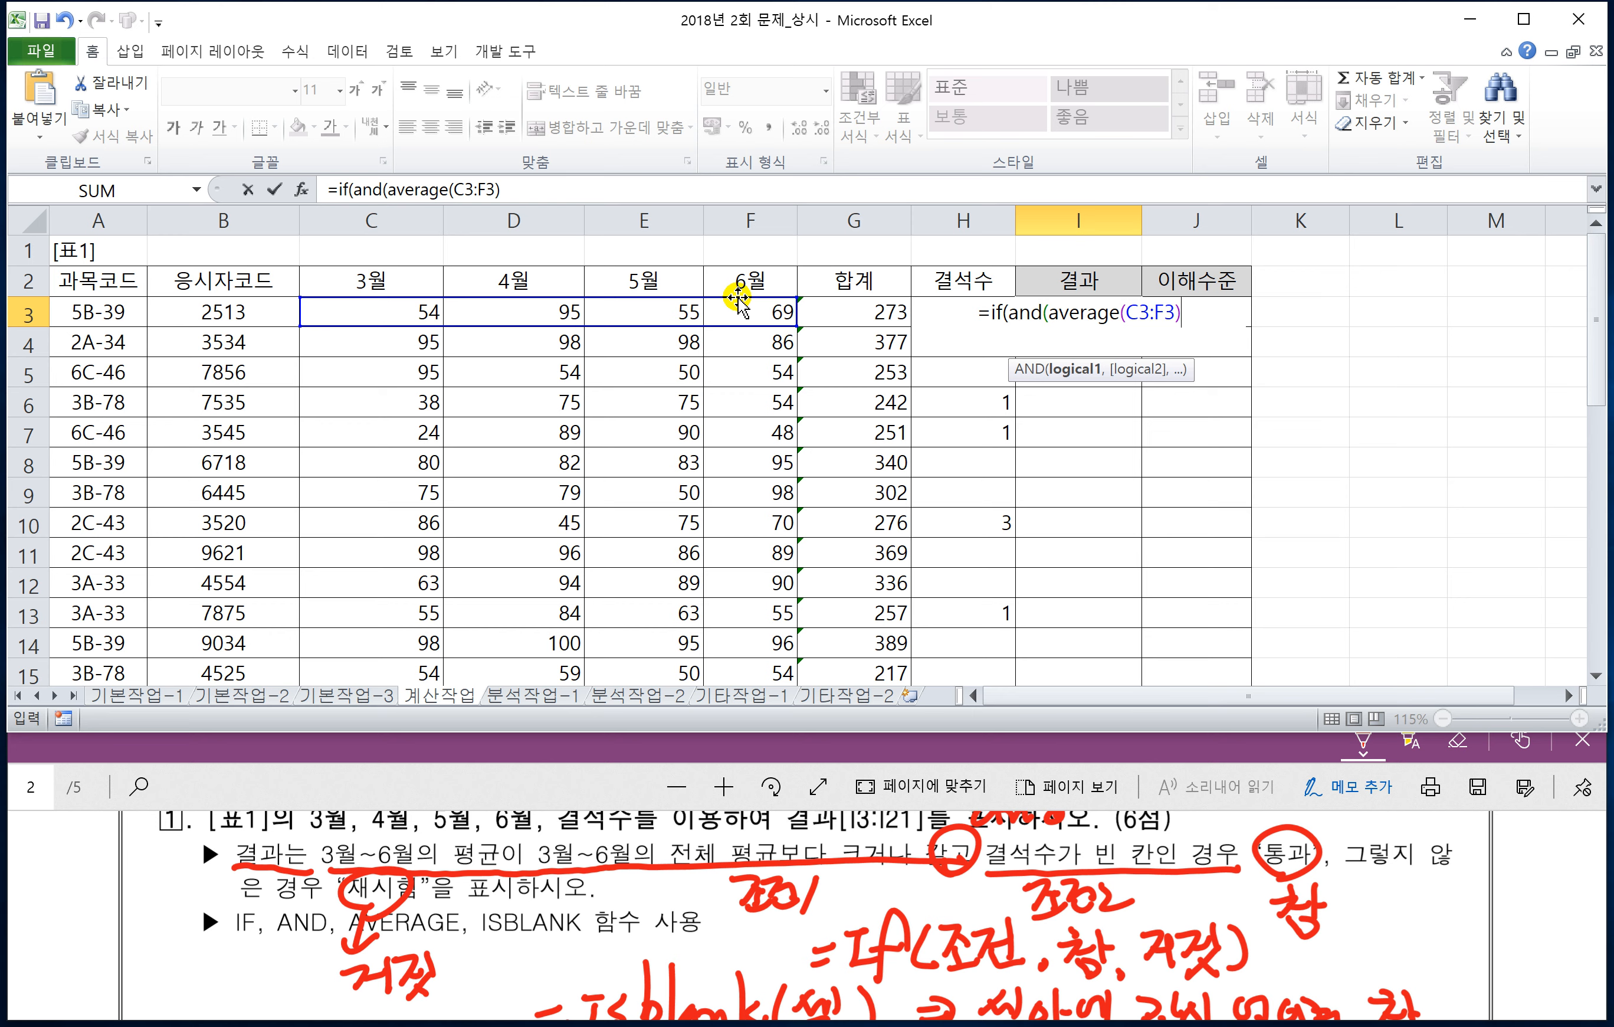
type(">=")
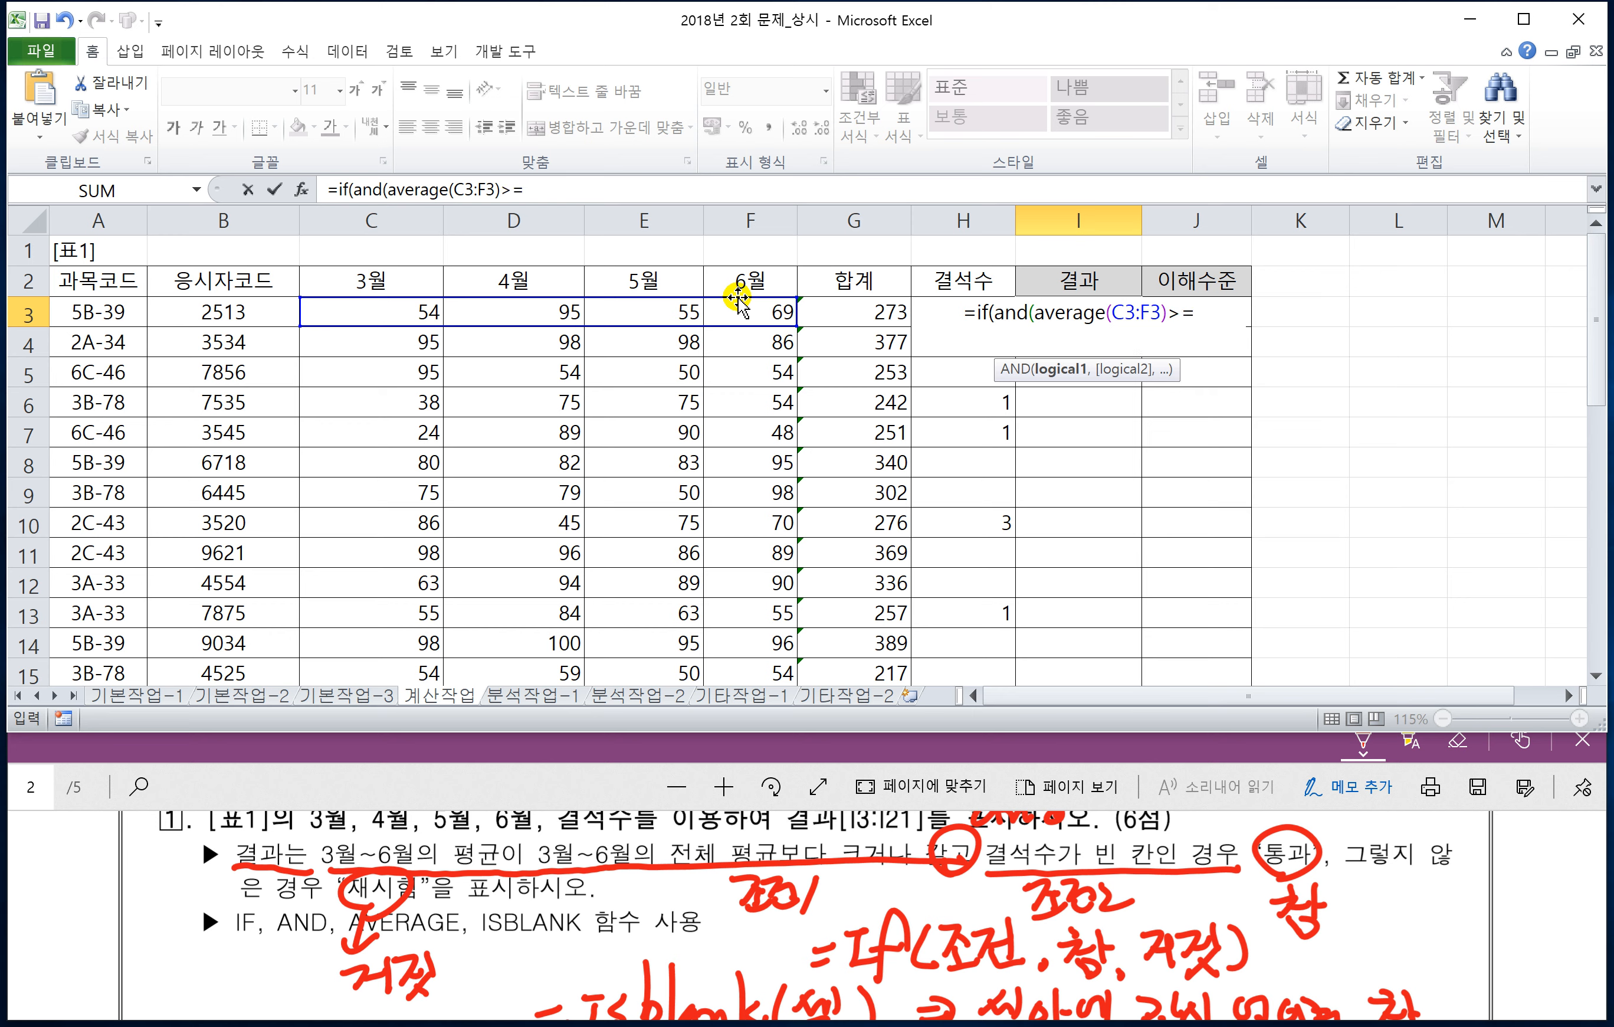
- Complete the comparison with the overall March–June average, AVERAGE($C$3:$F$21), using absolute references
type("average")
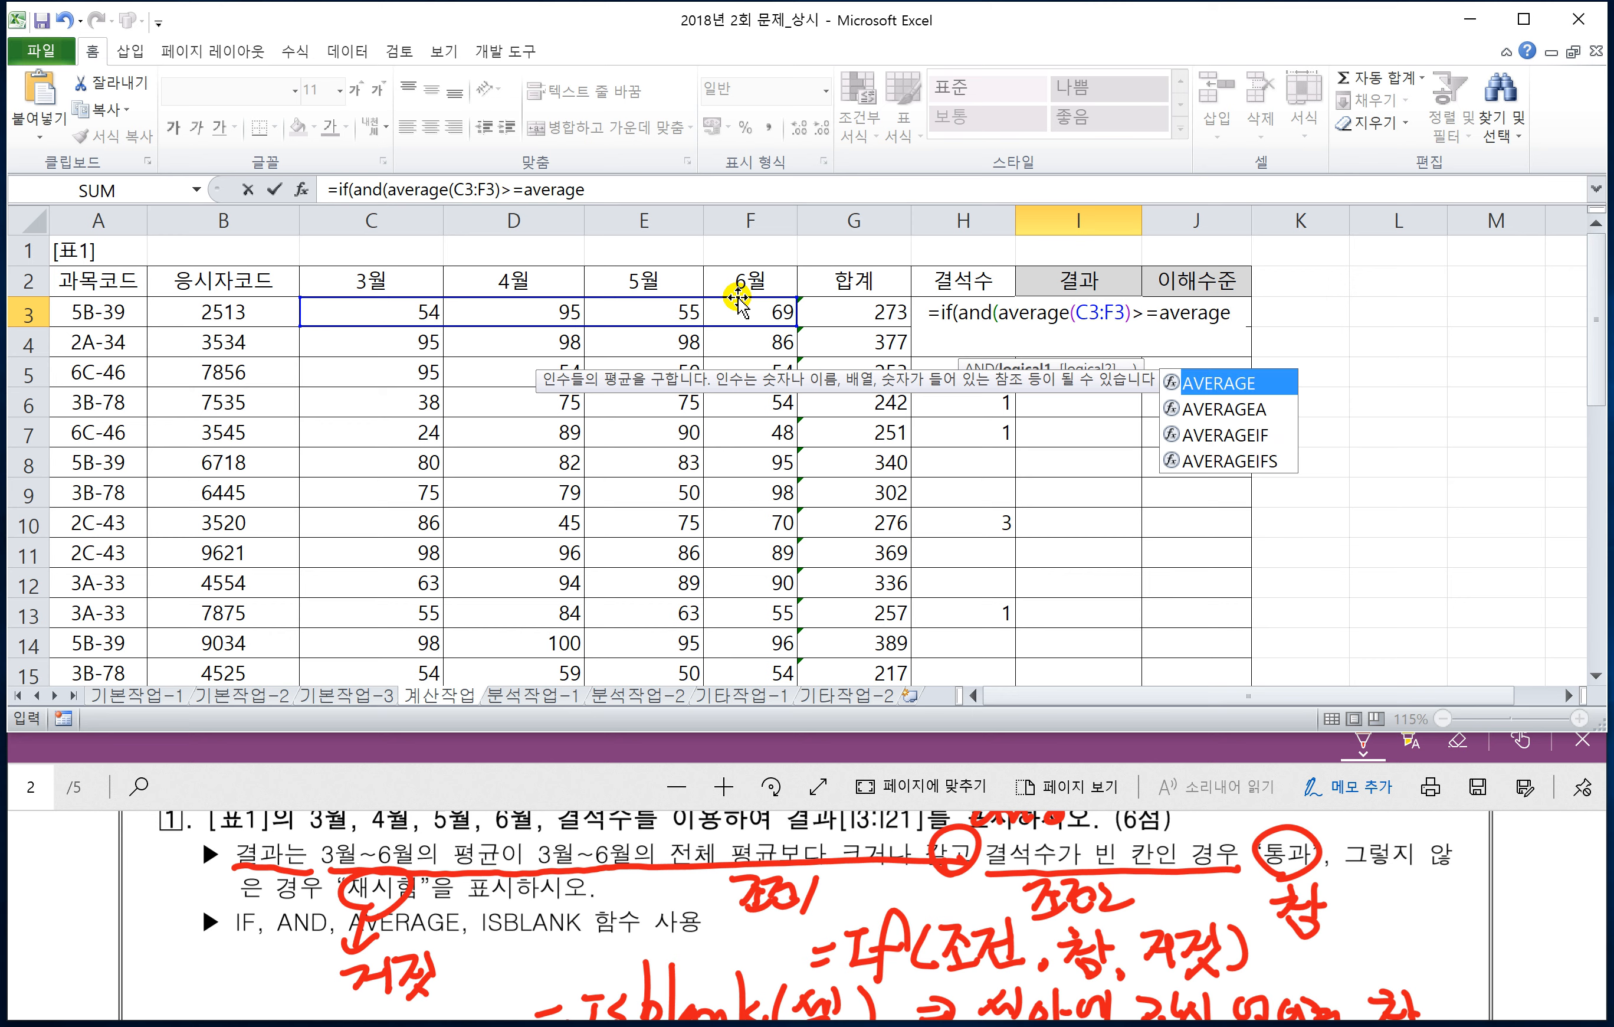
type("(")
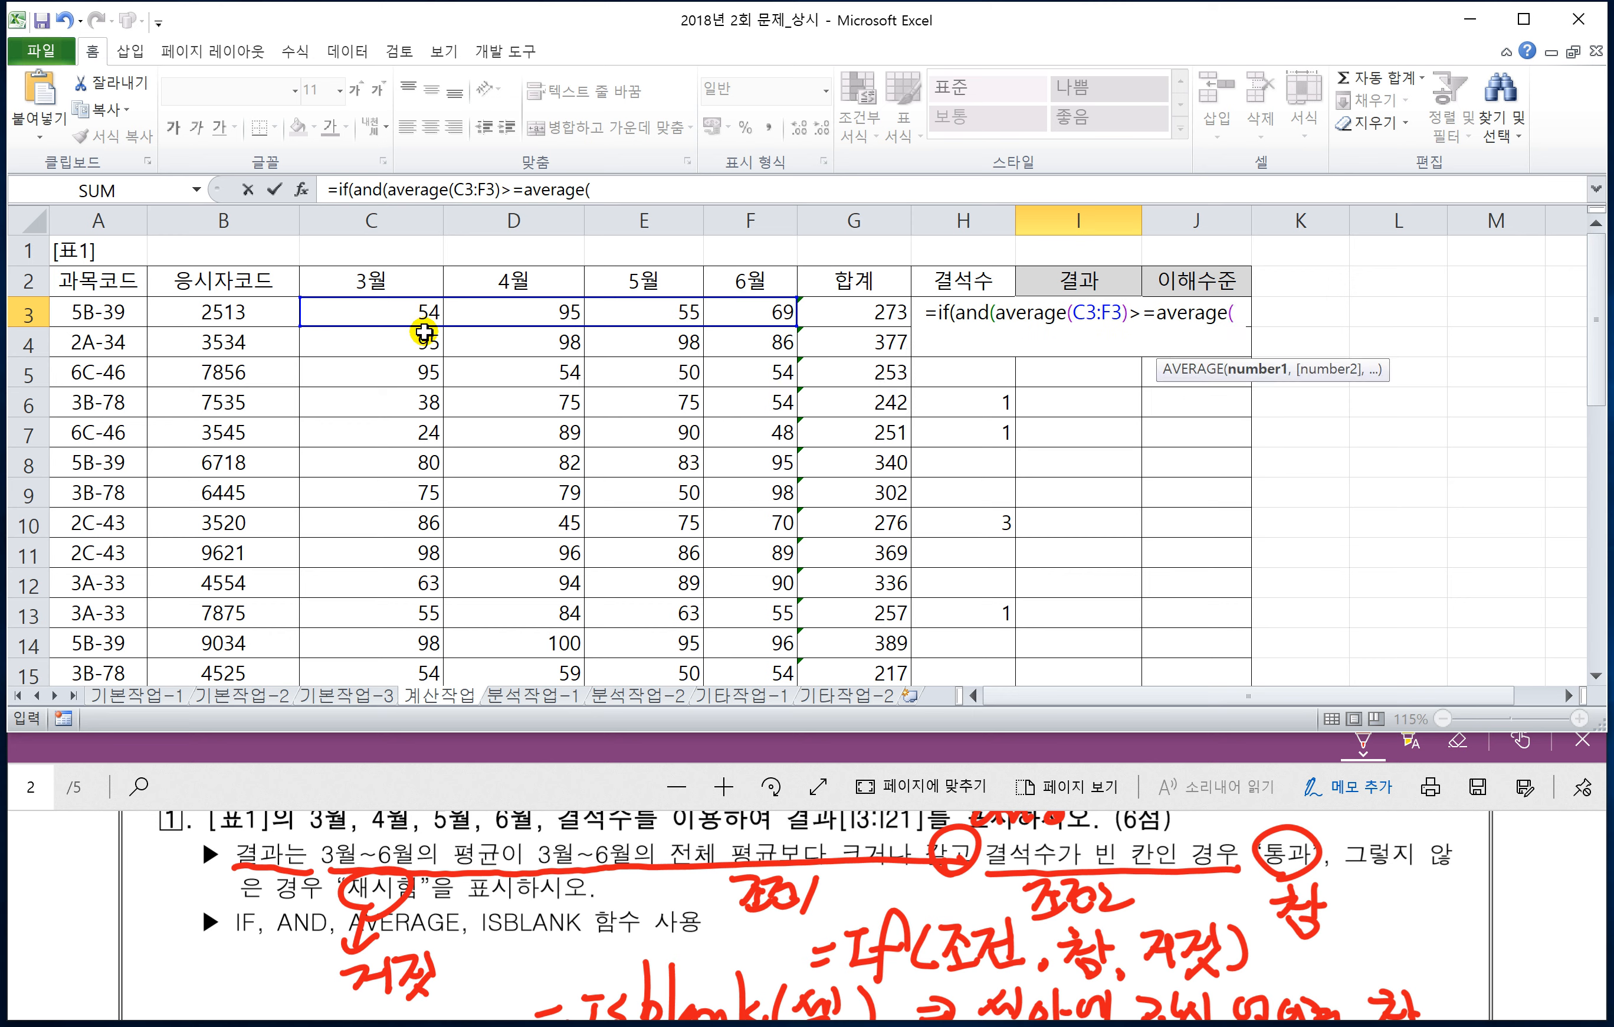
left_click(384, 310)
left_click_drag(382, 309, 382, 308)
key("ctrl+shift+Down")
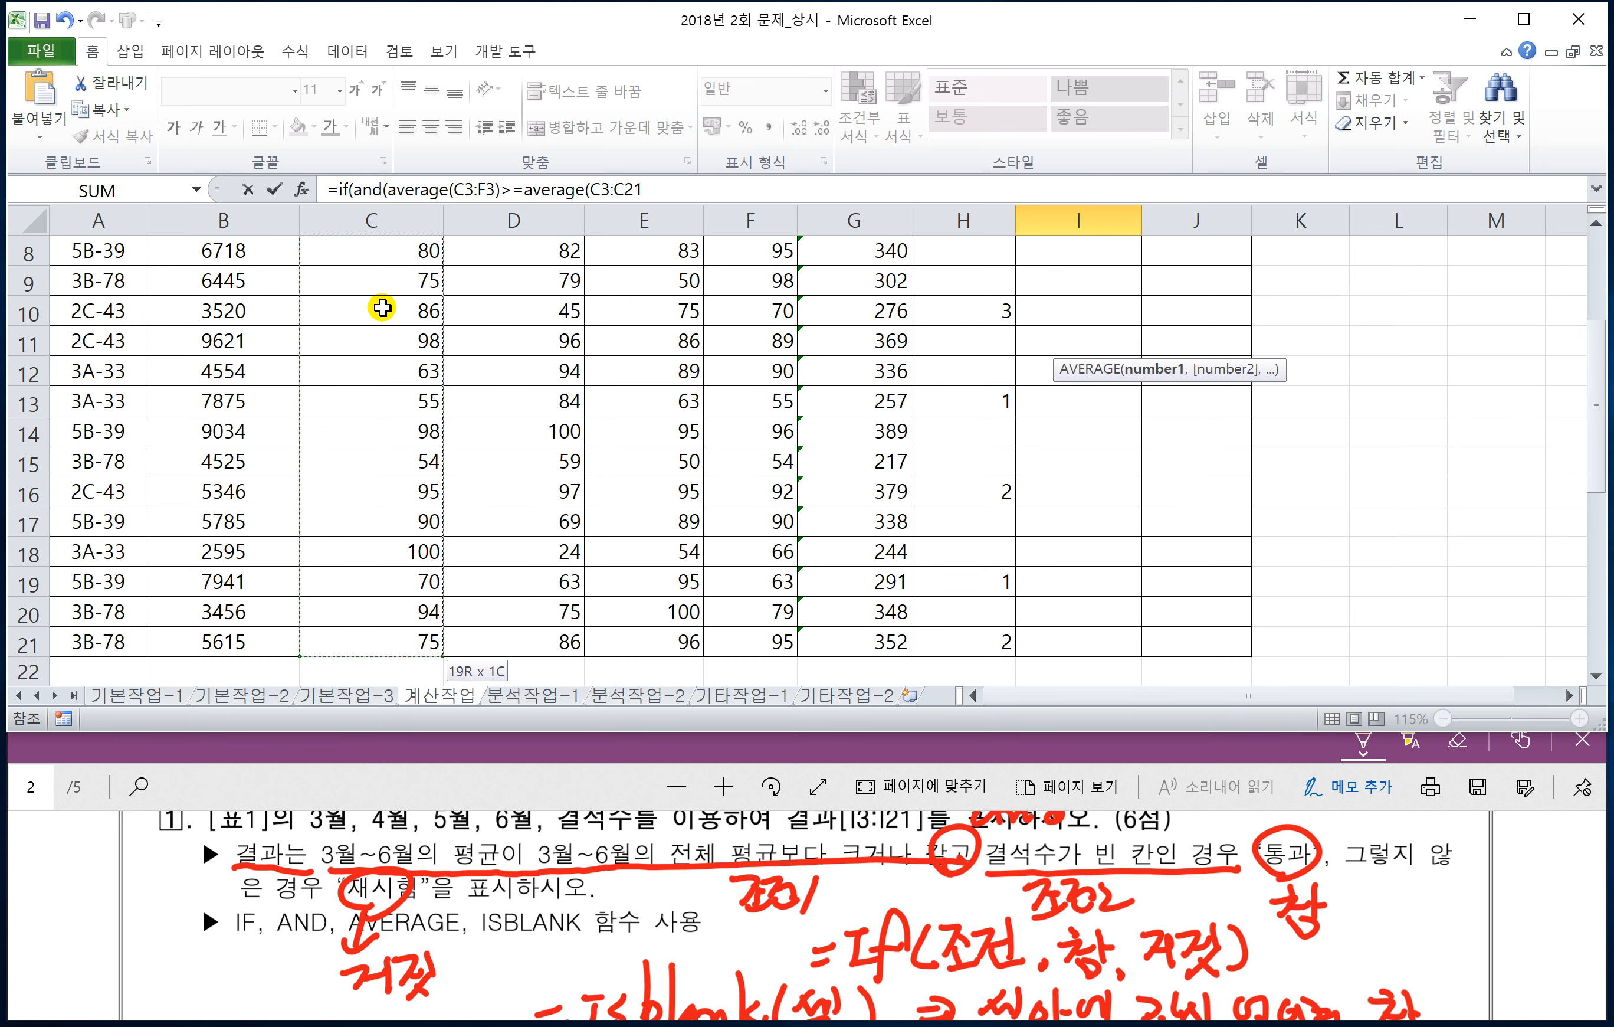
key("shift+Right")
key("shift+Right")
key("shift+Right")
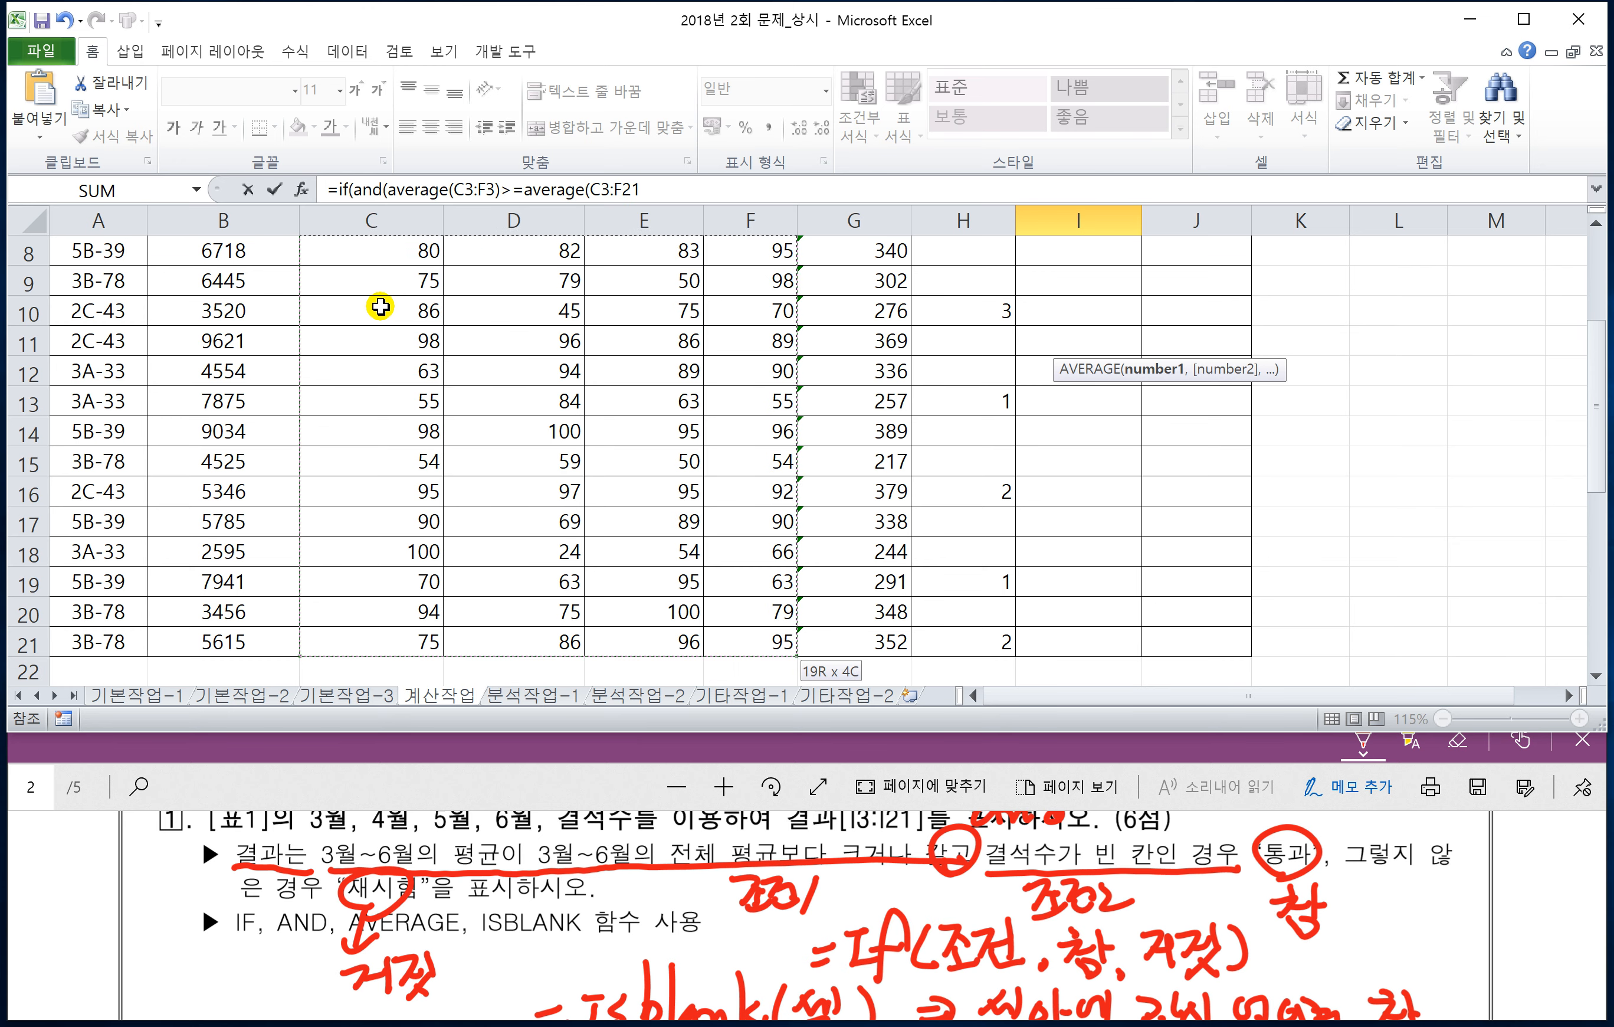
scroll(380, 308, "up", 3)
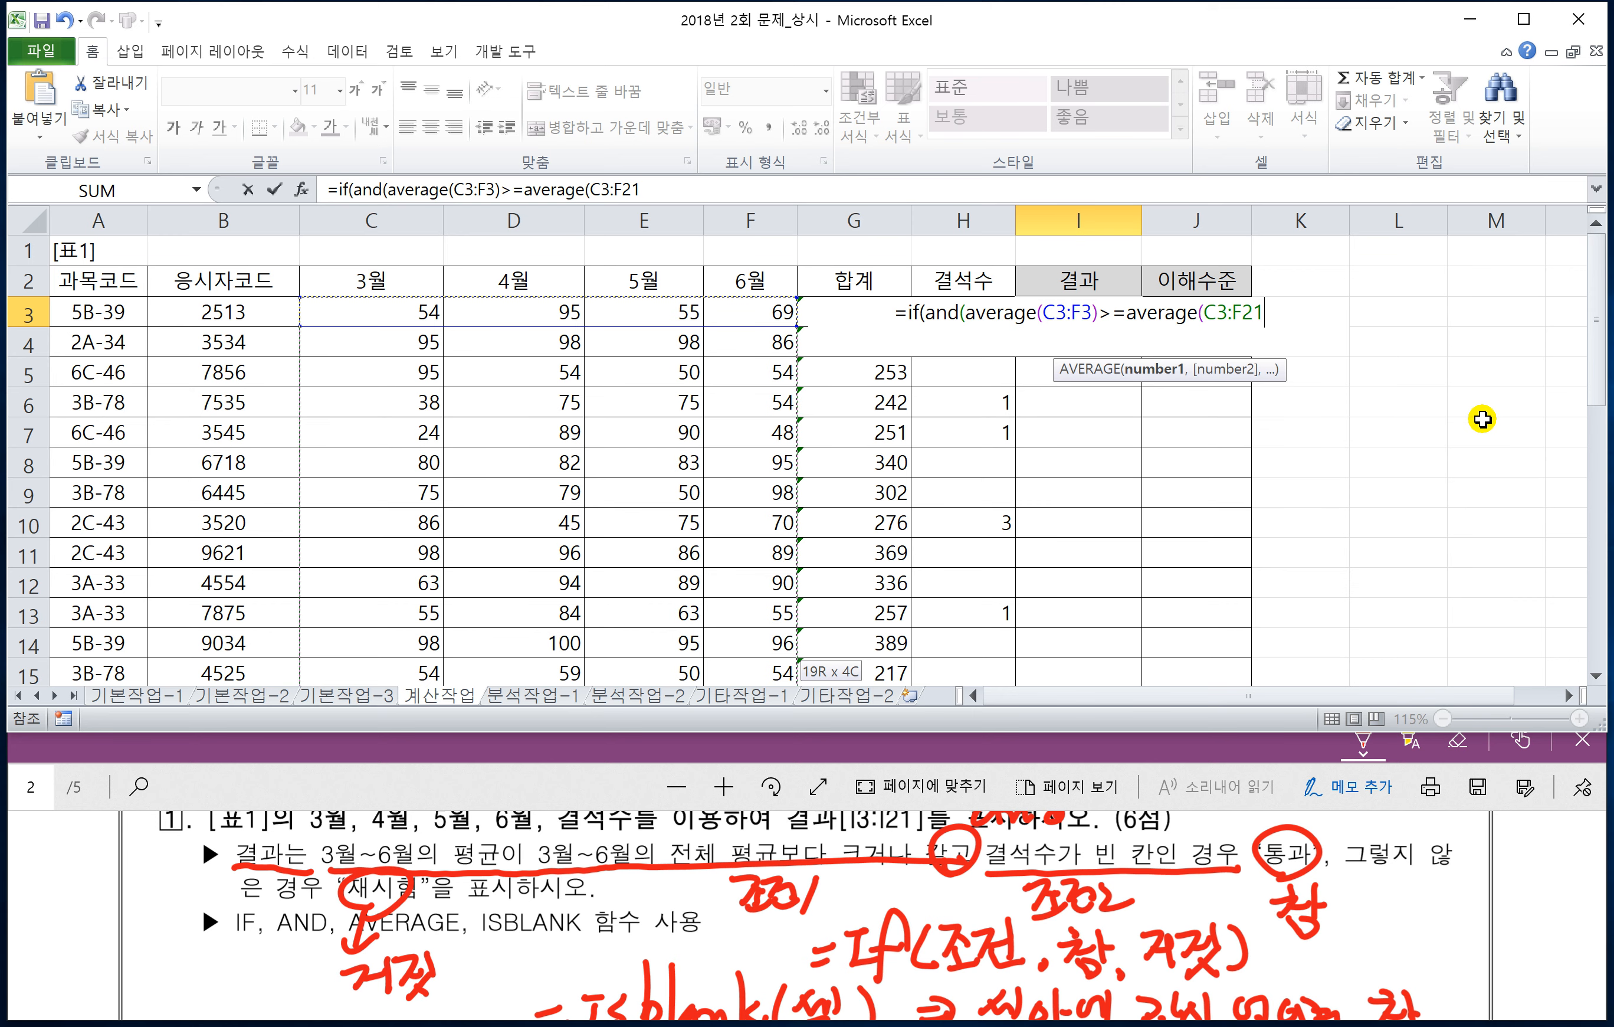
key("F4")
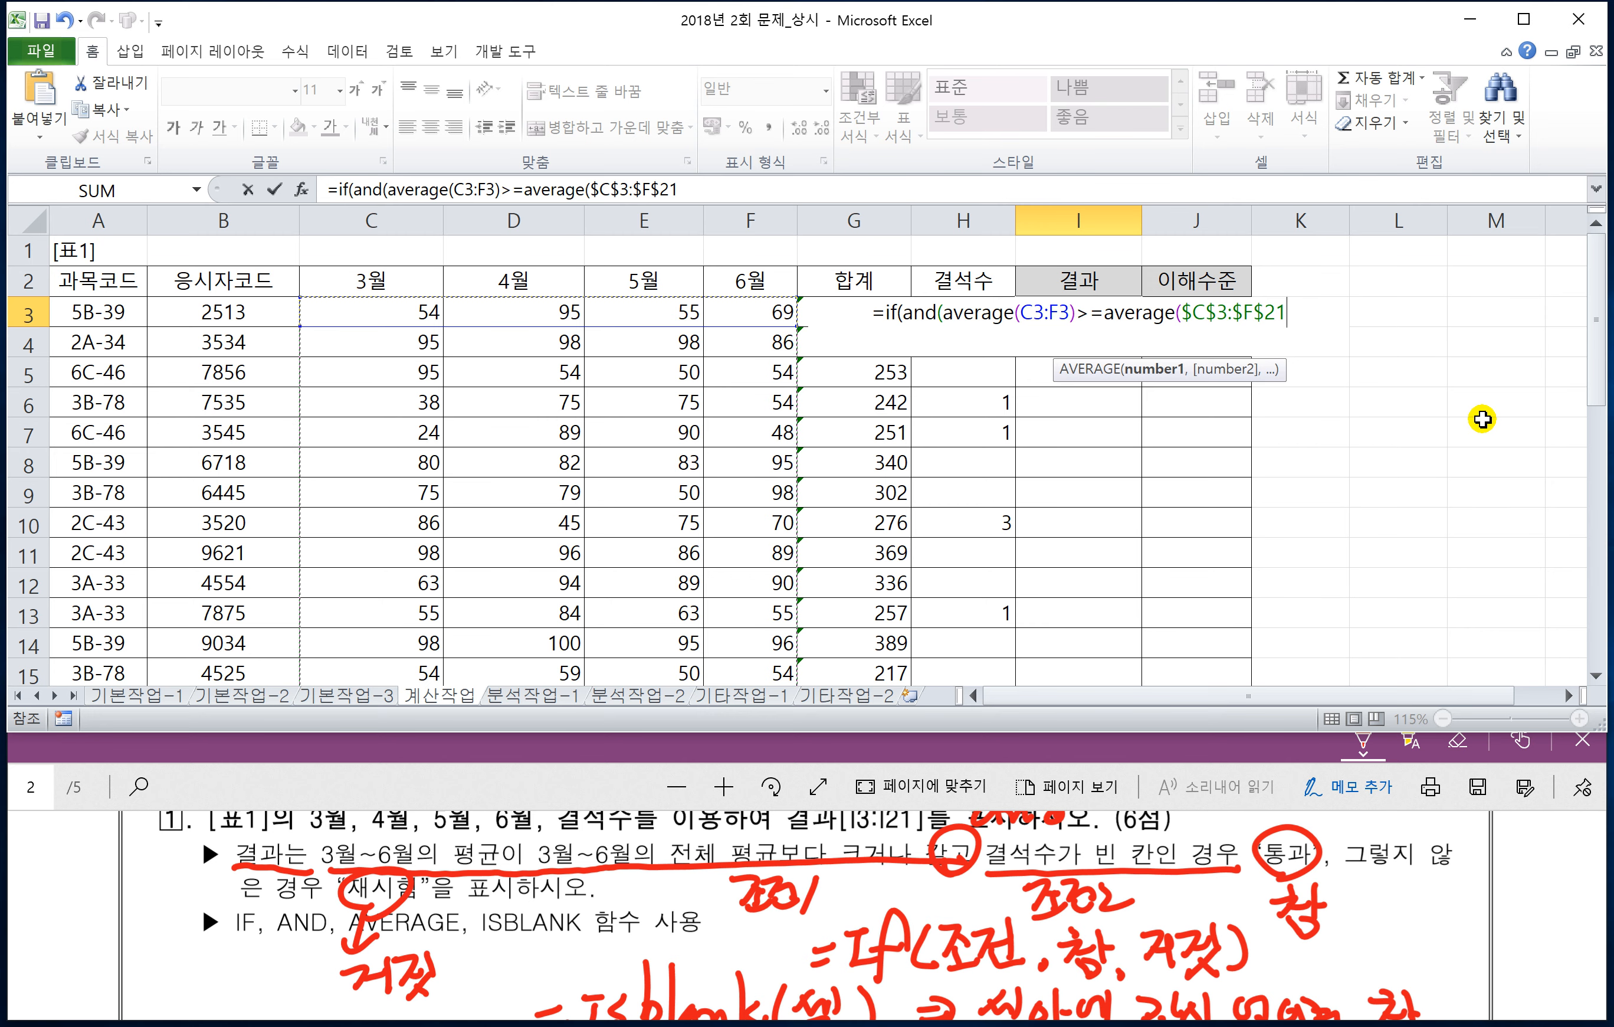
type(")")
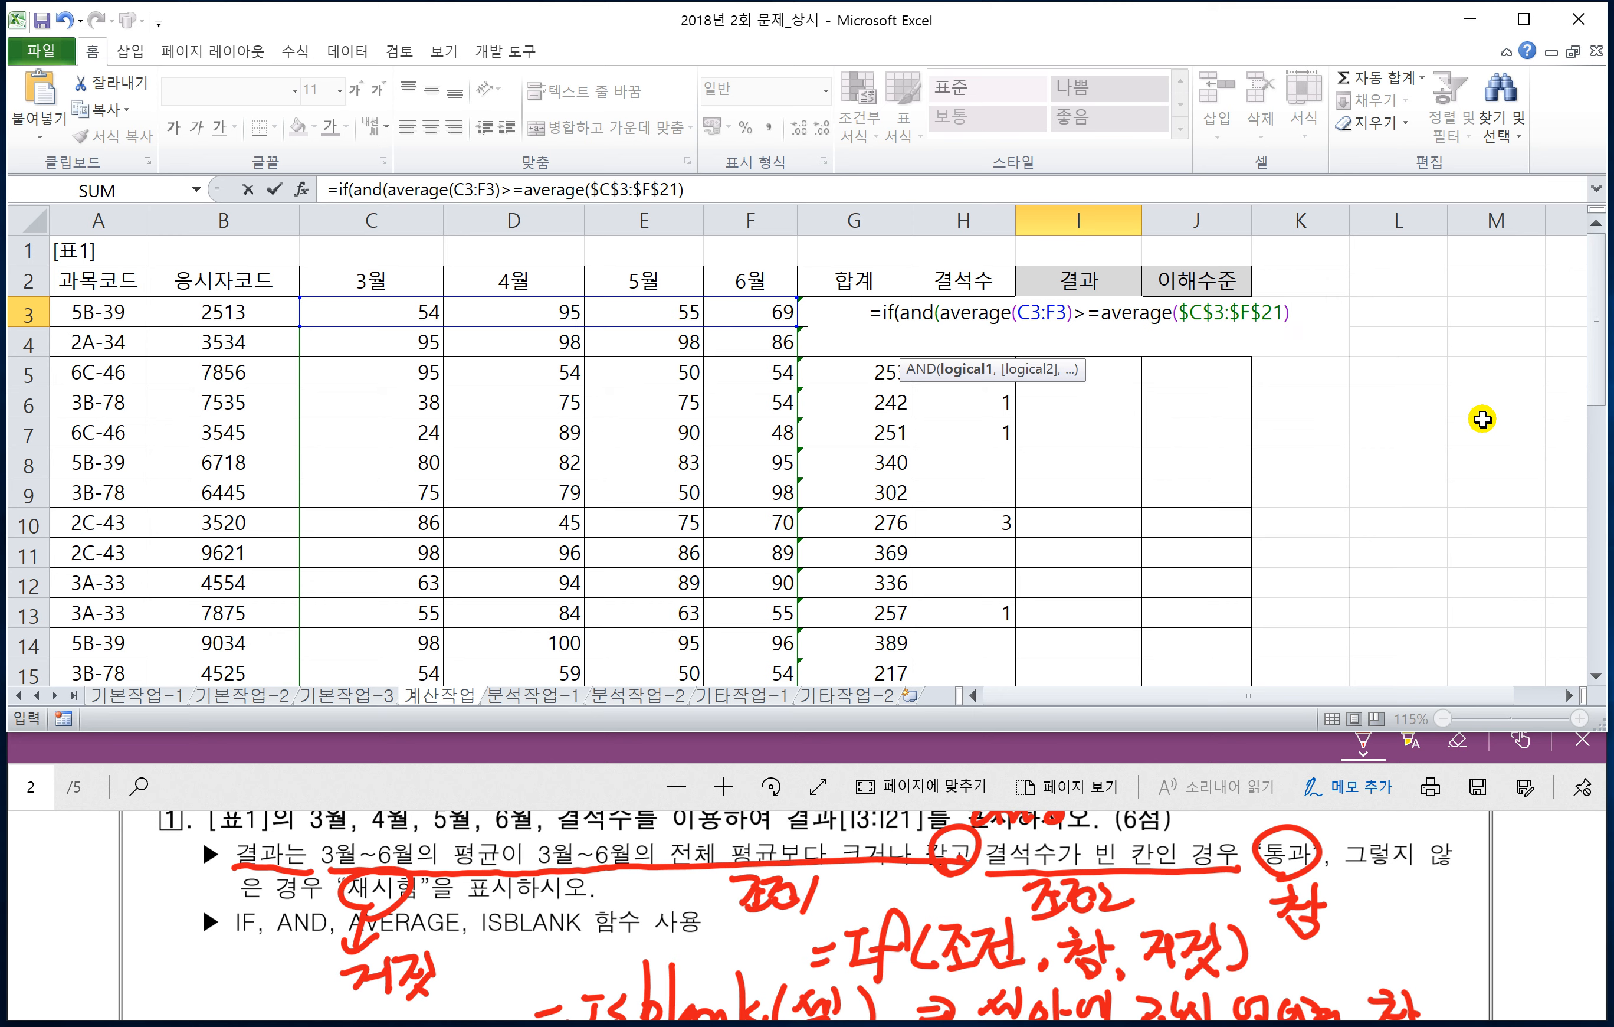
- Add ISBLANK(H3) as the second AND condition and close the AND function
type(",")
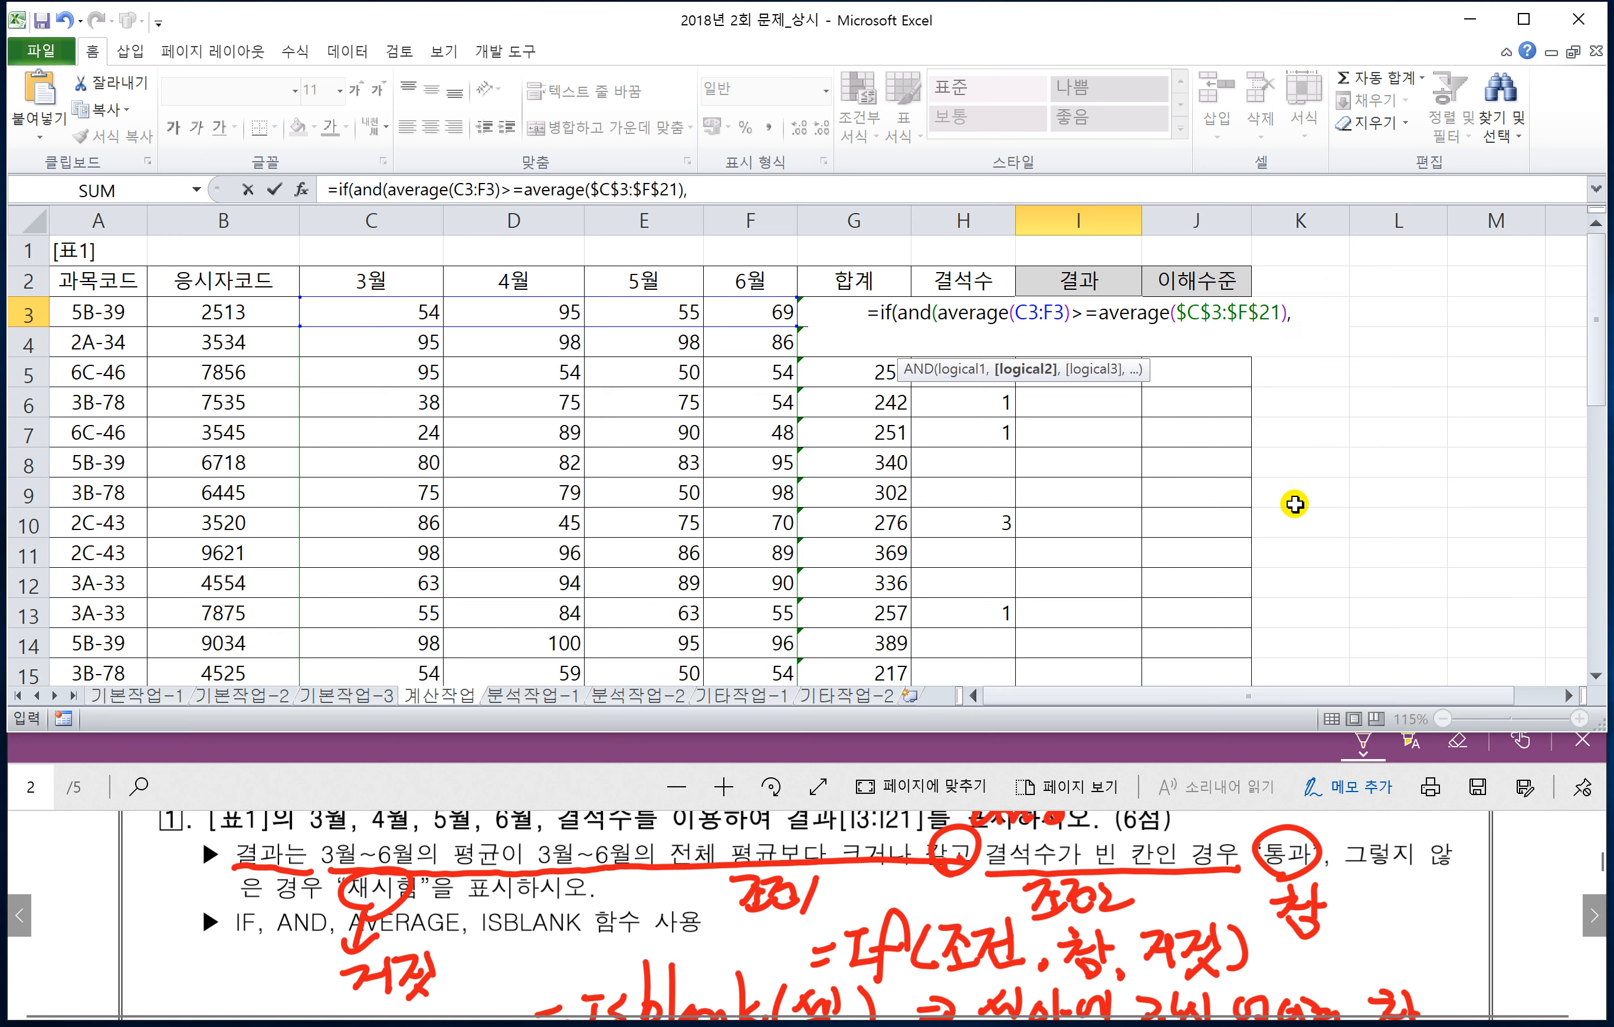
type("i")
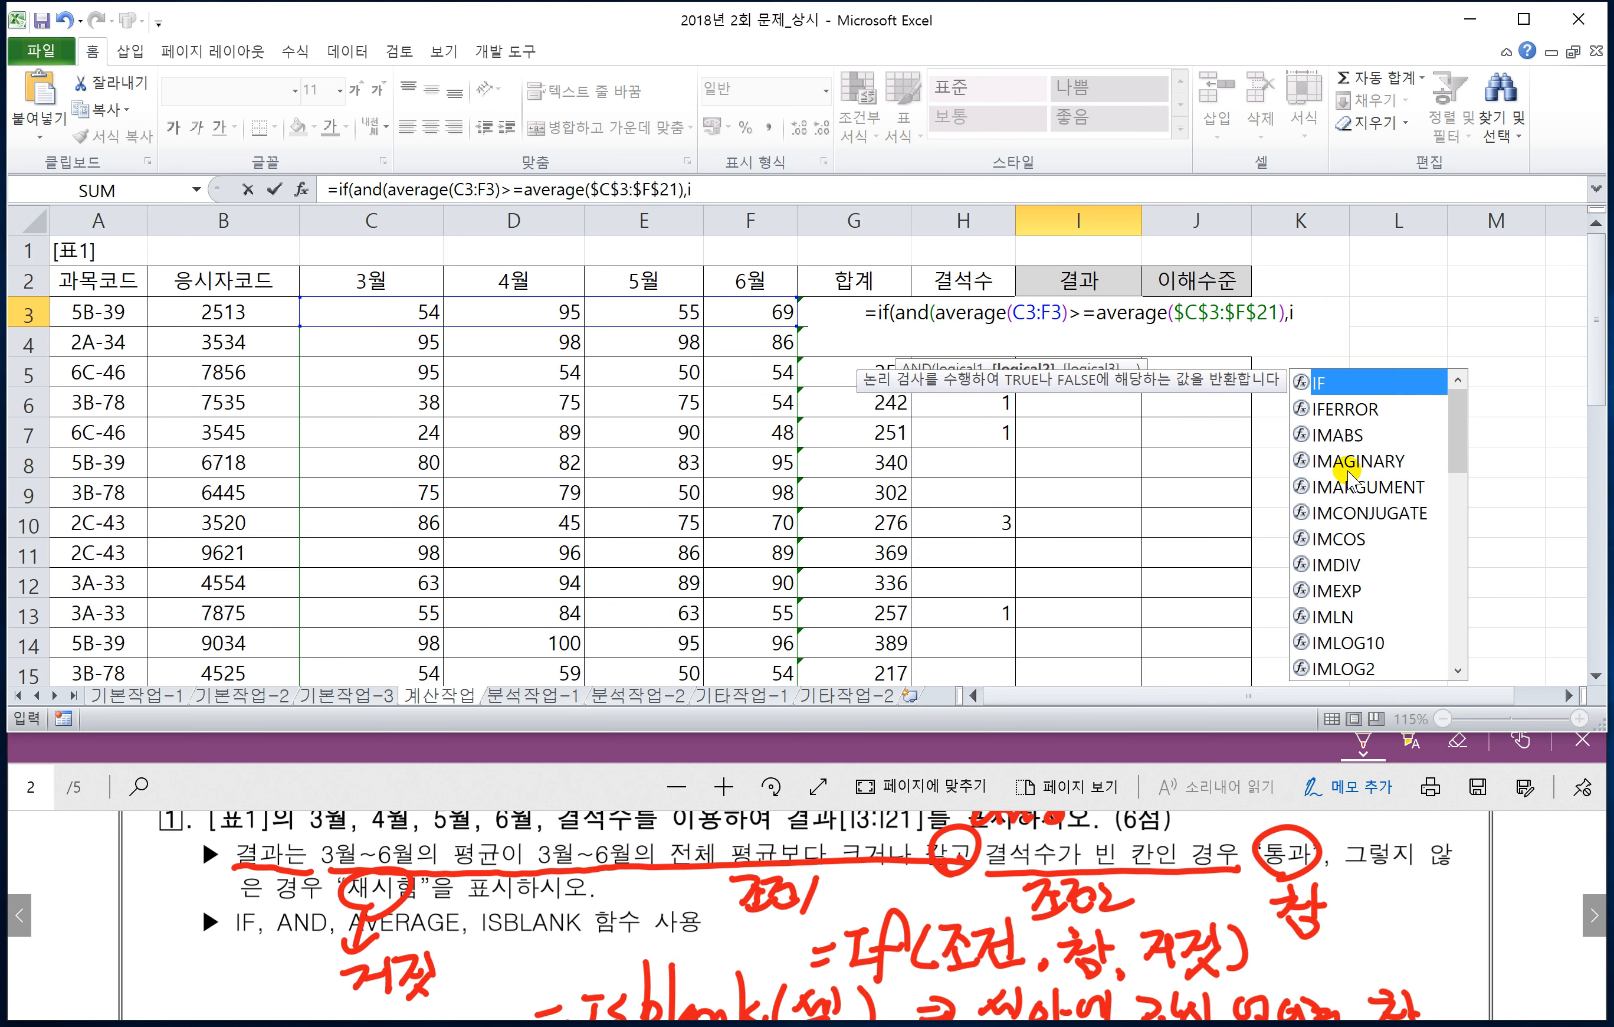
type("sblank(")
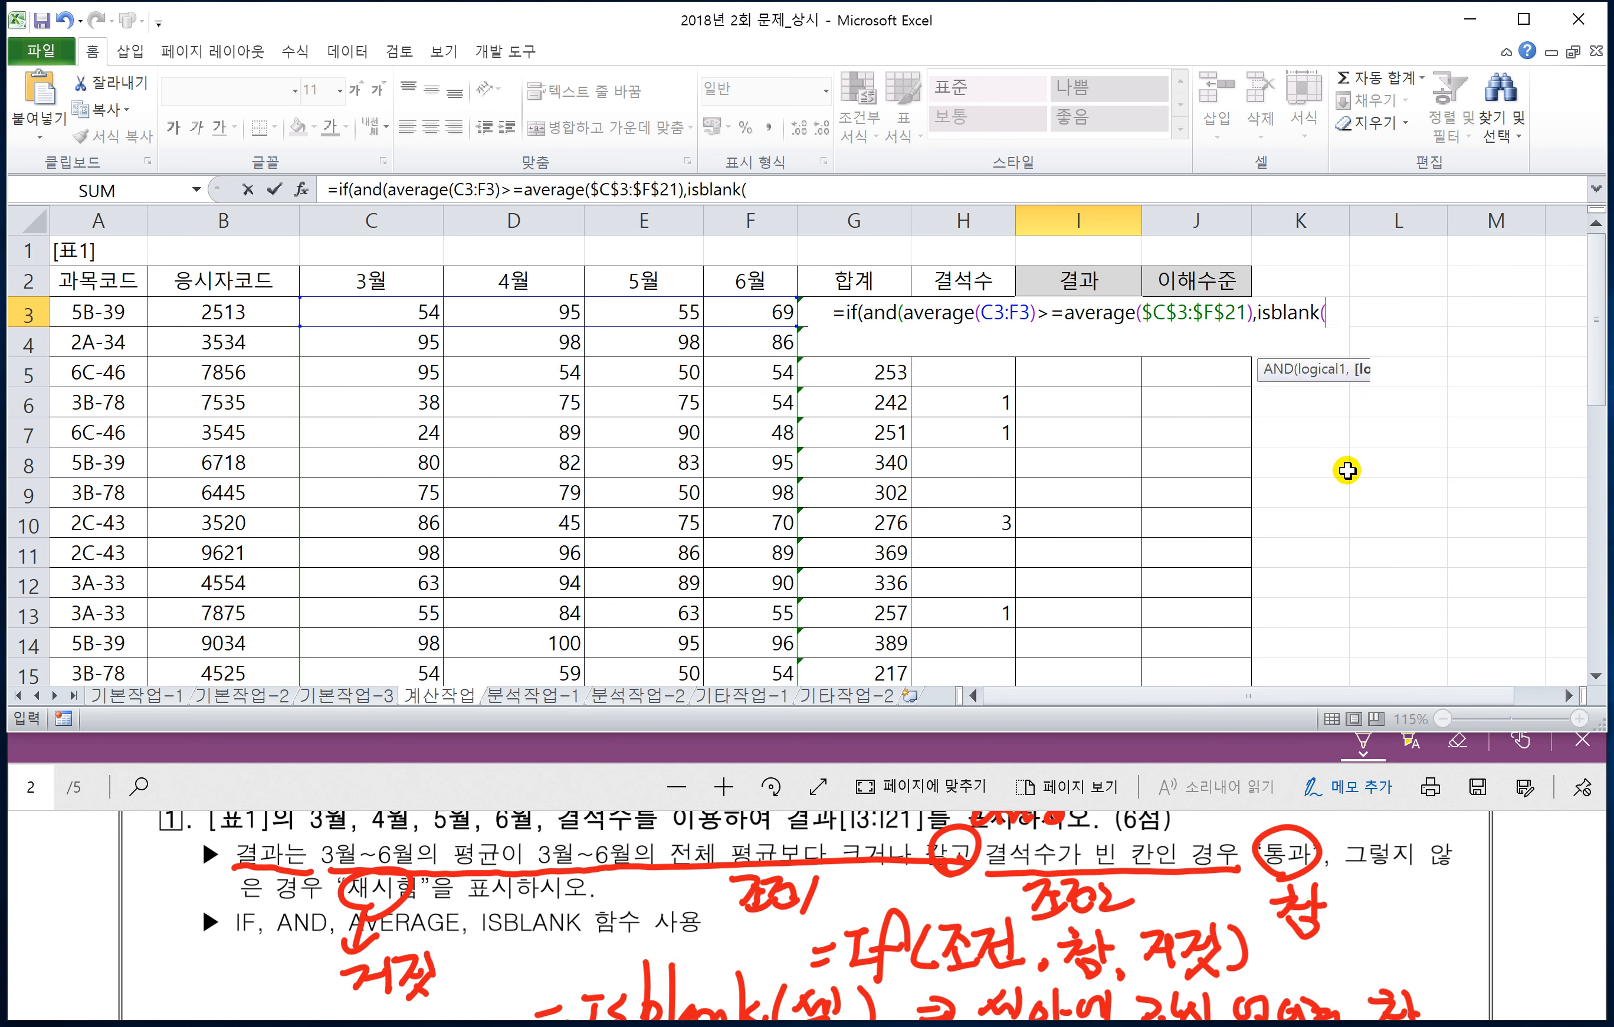
left_click(969, 290)
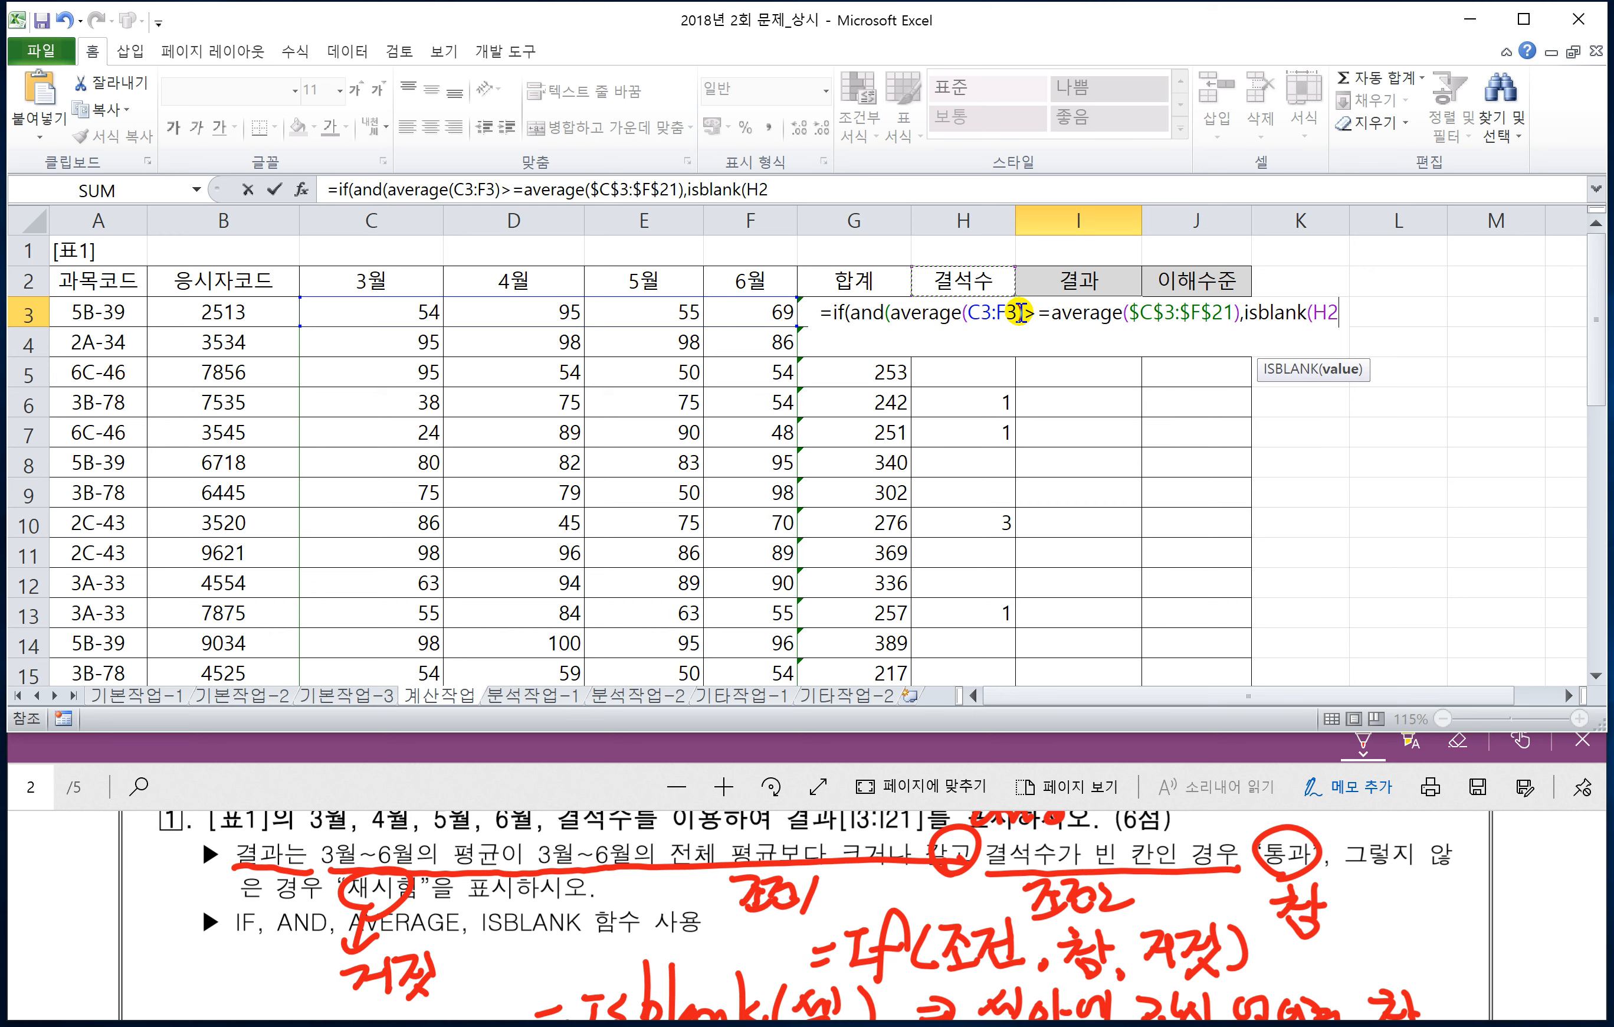
left_click(964, 280)
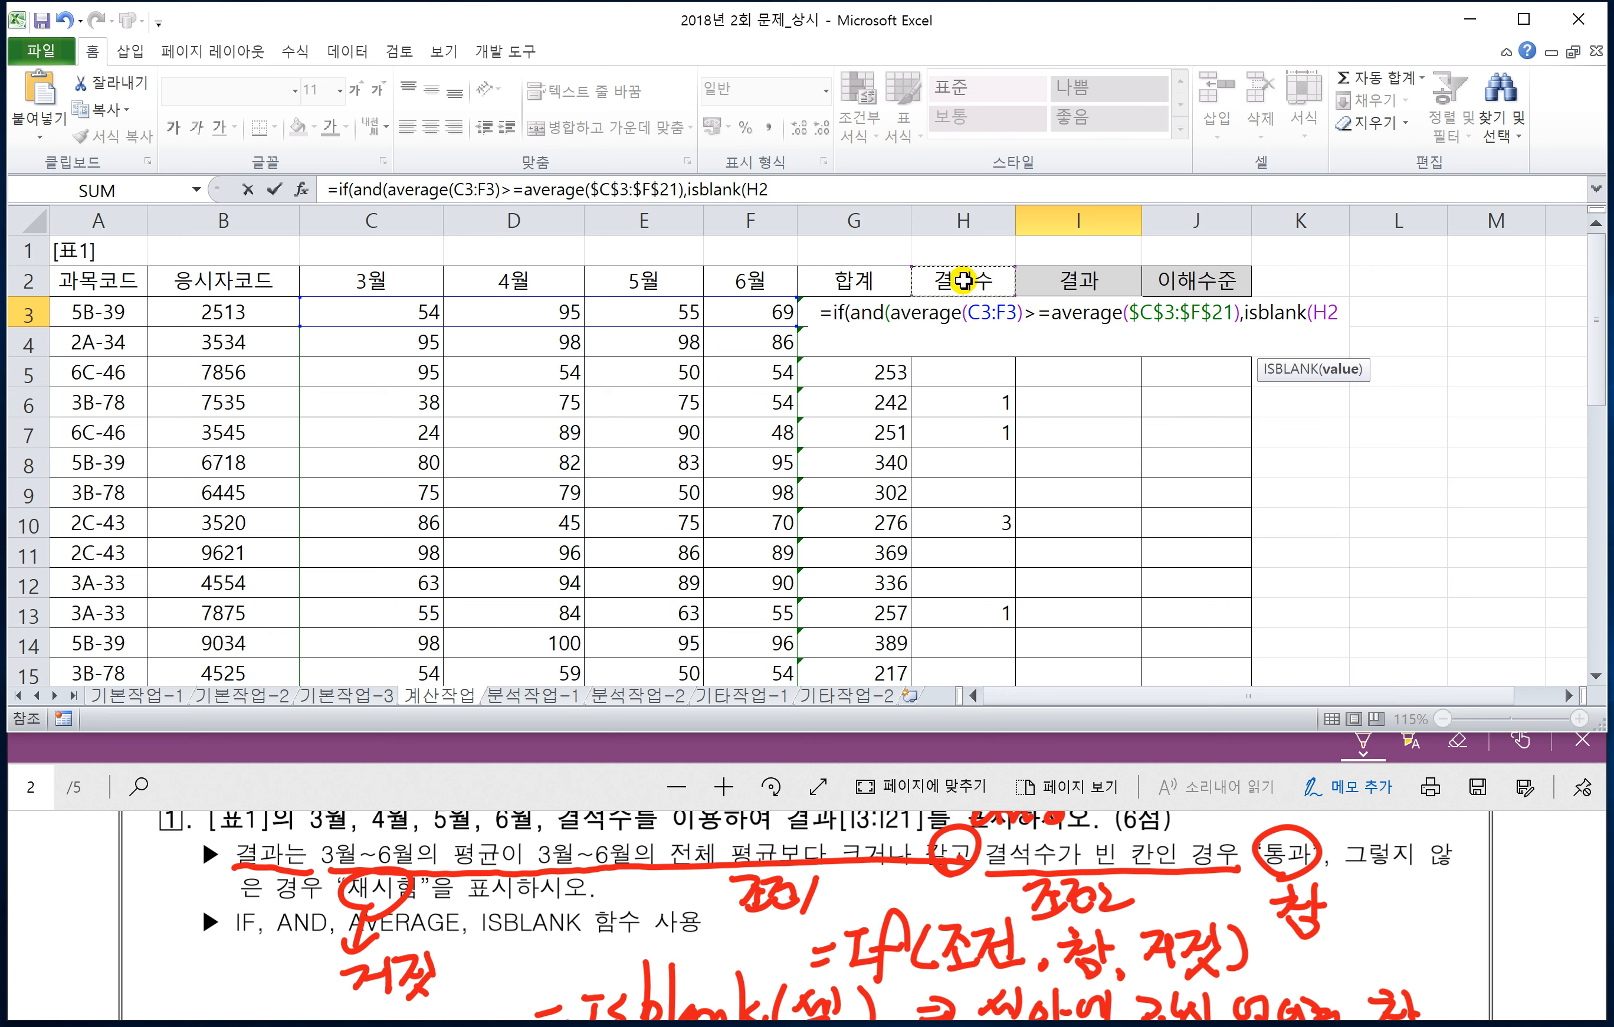
key("Down")
type(")")
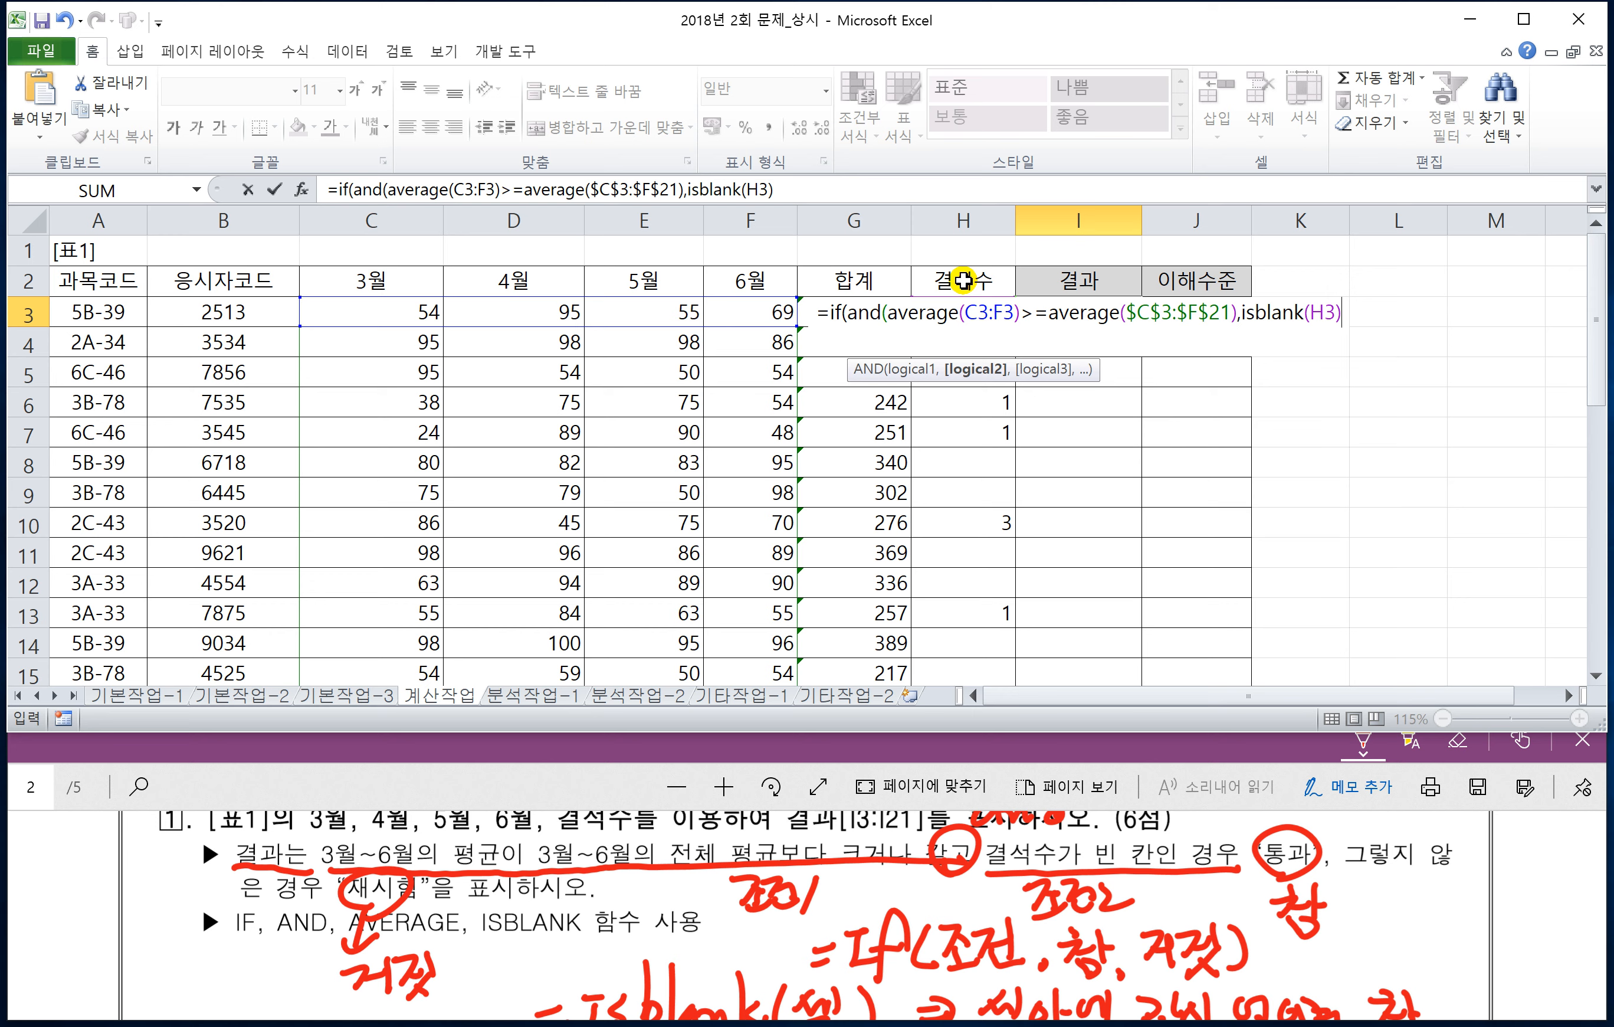
type(")")
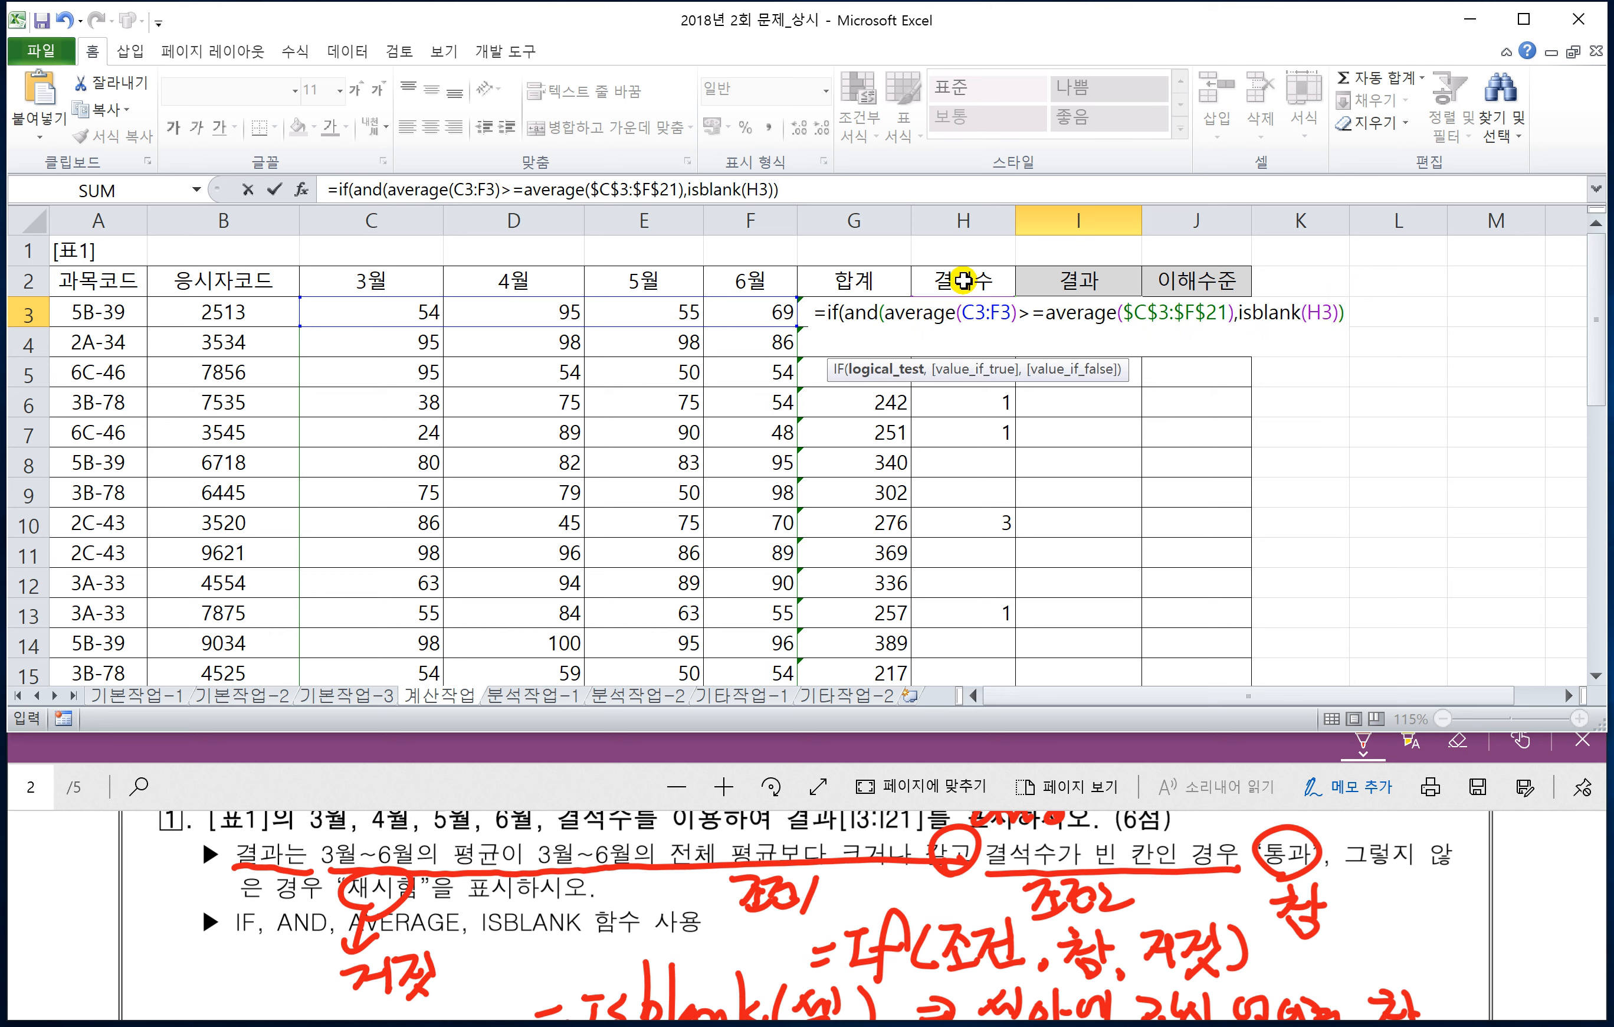
- Finish the IF formula with "통과" as the true value and "재시험" as the false value, and enter it in I3
type(",\"")
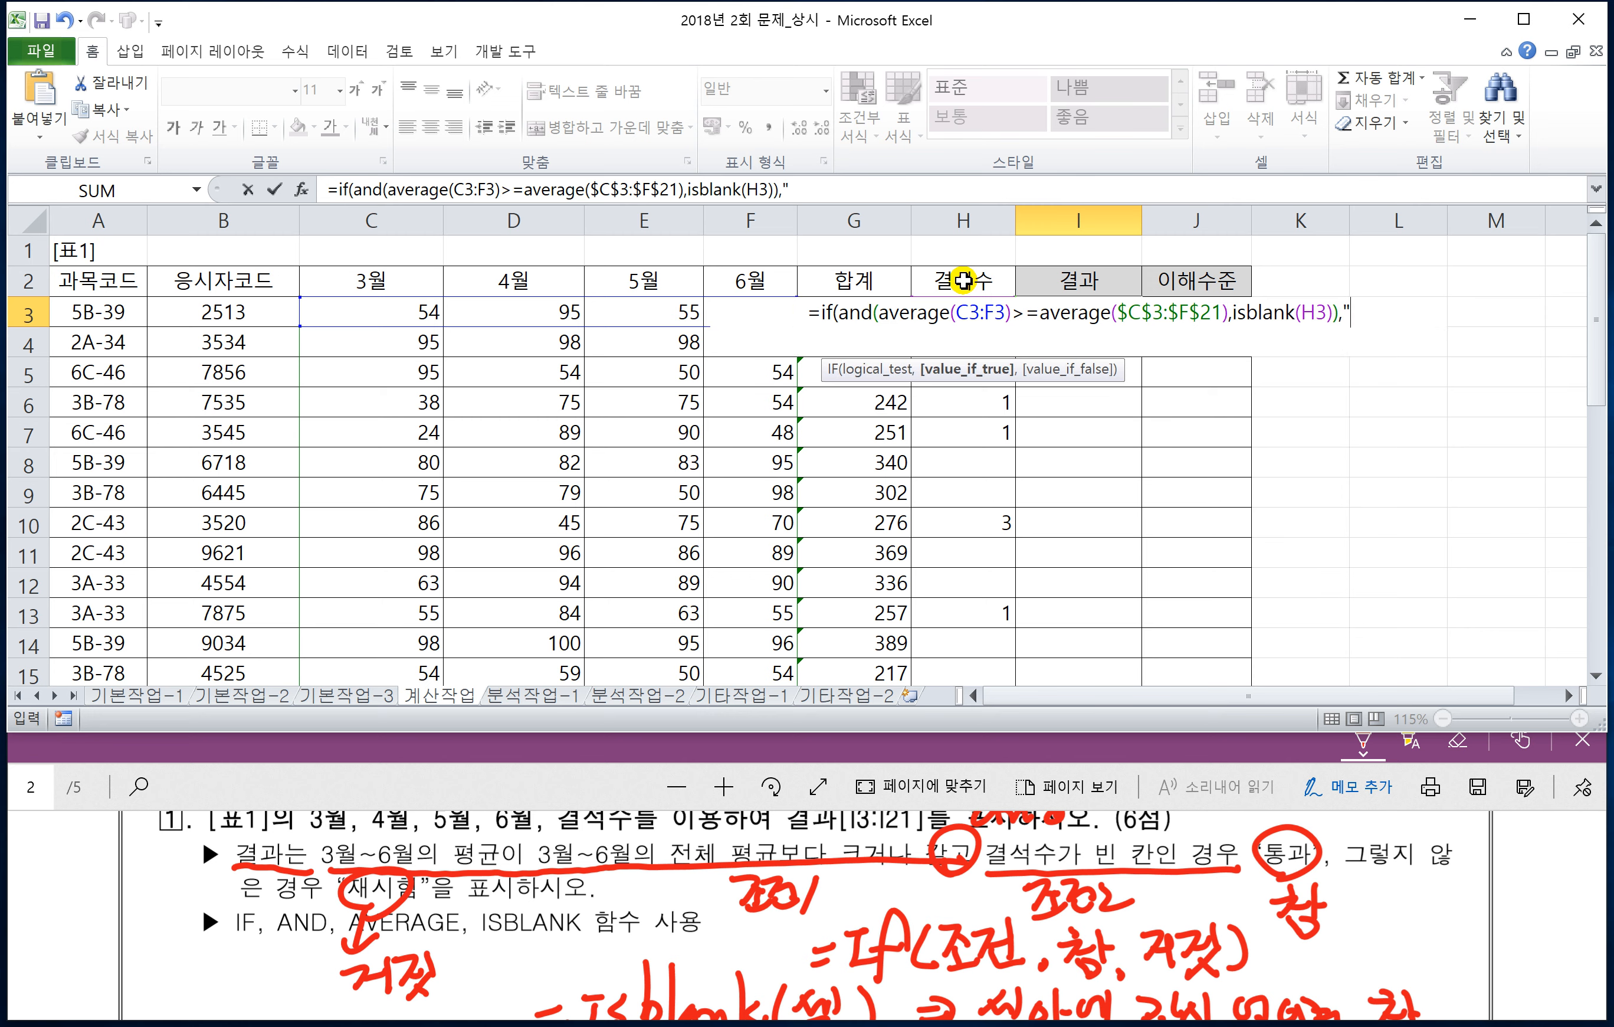
type("통")
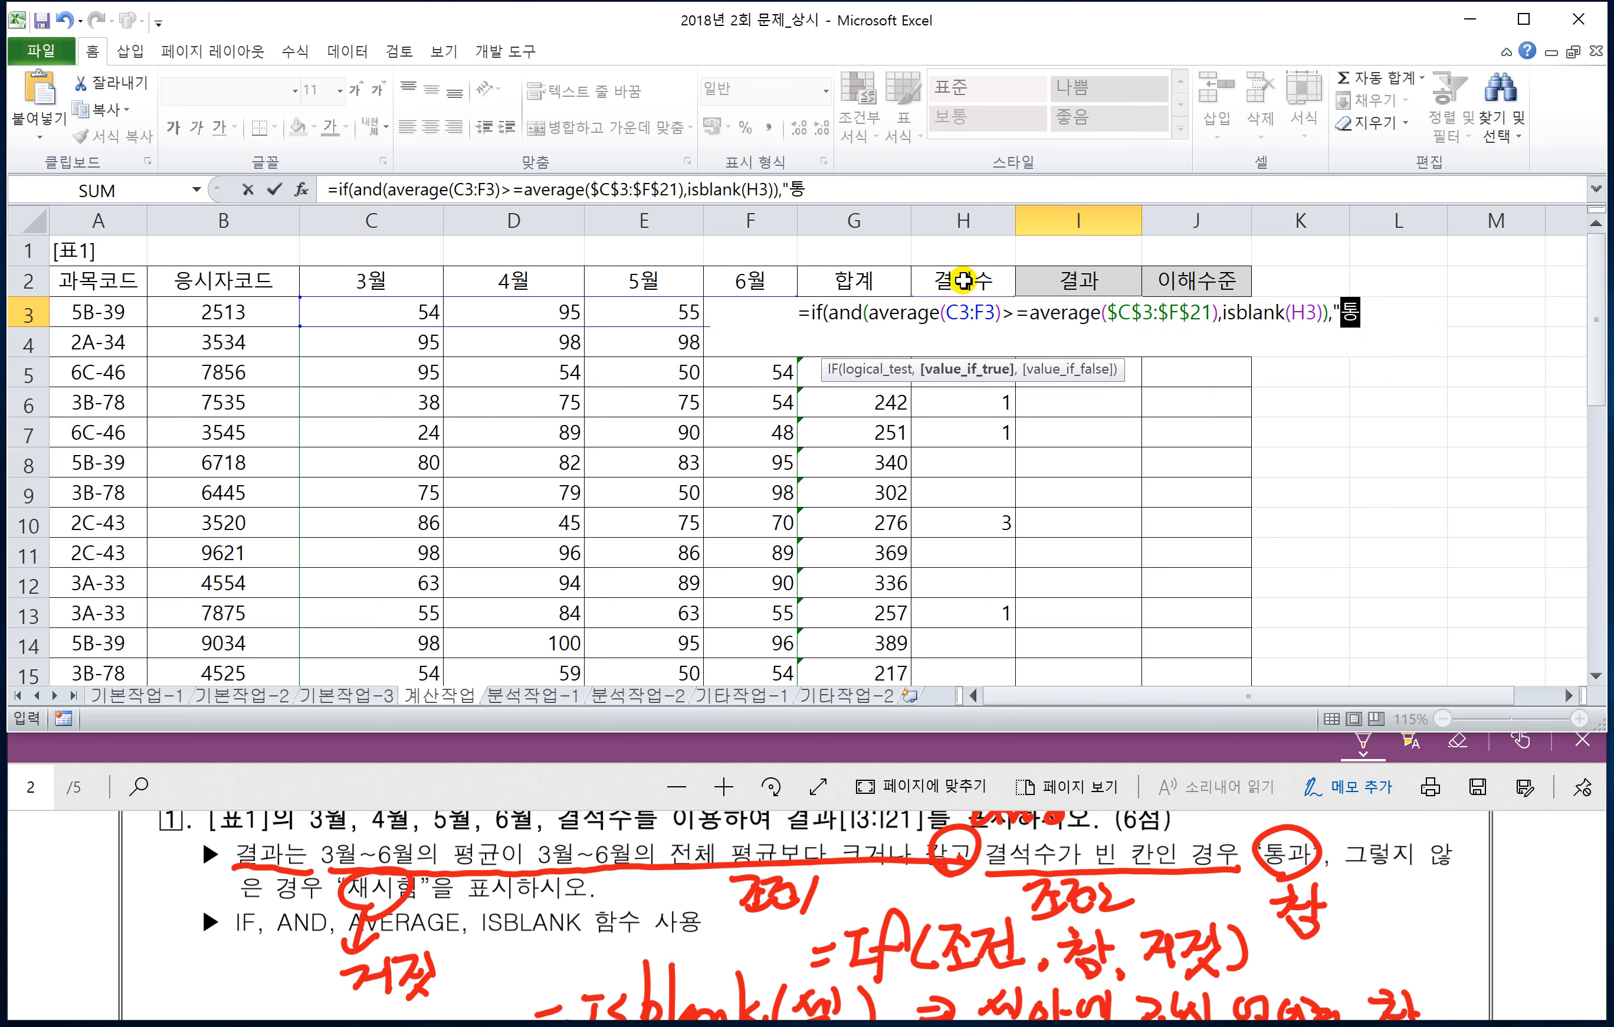
type("과\",\"")
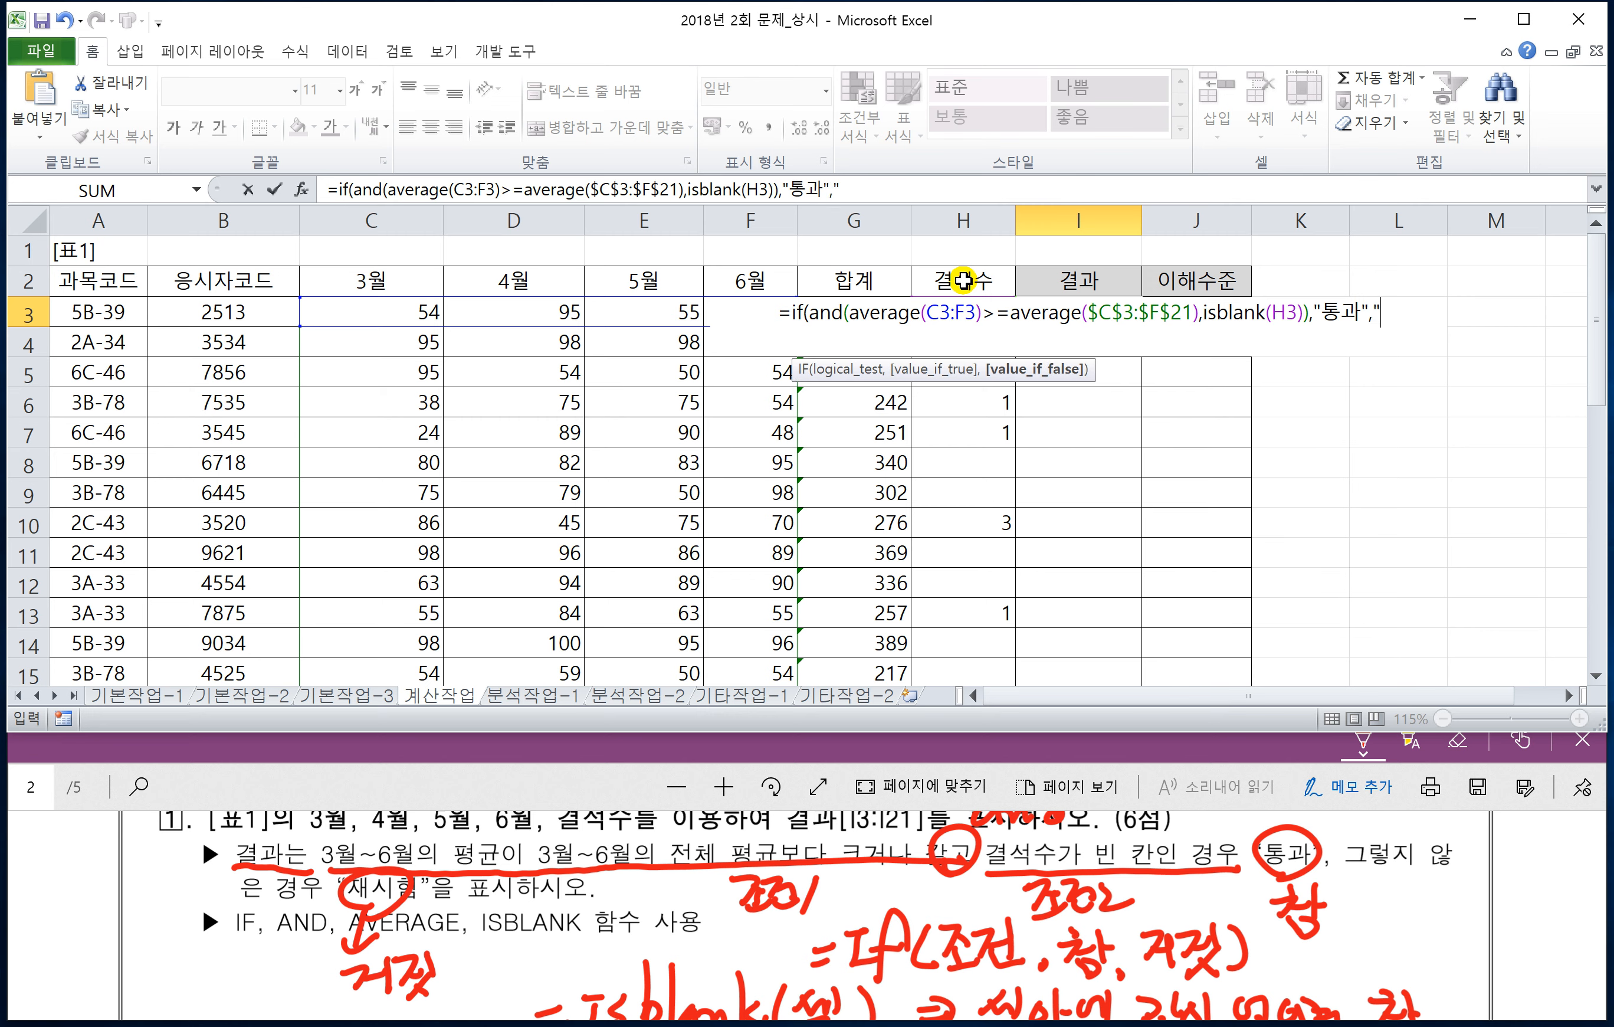
type("재시험\"")
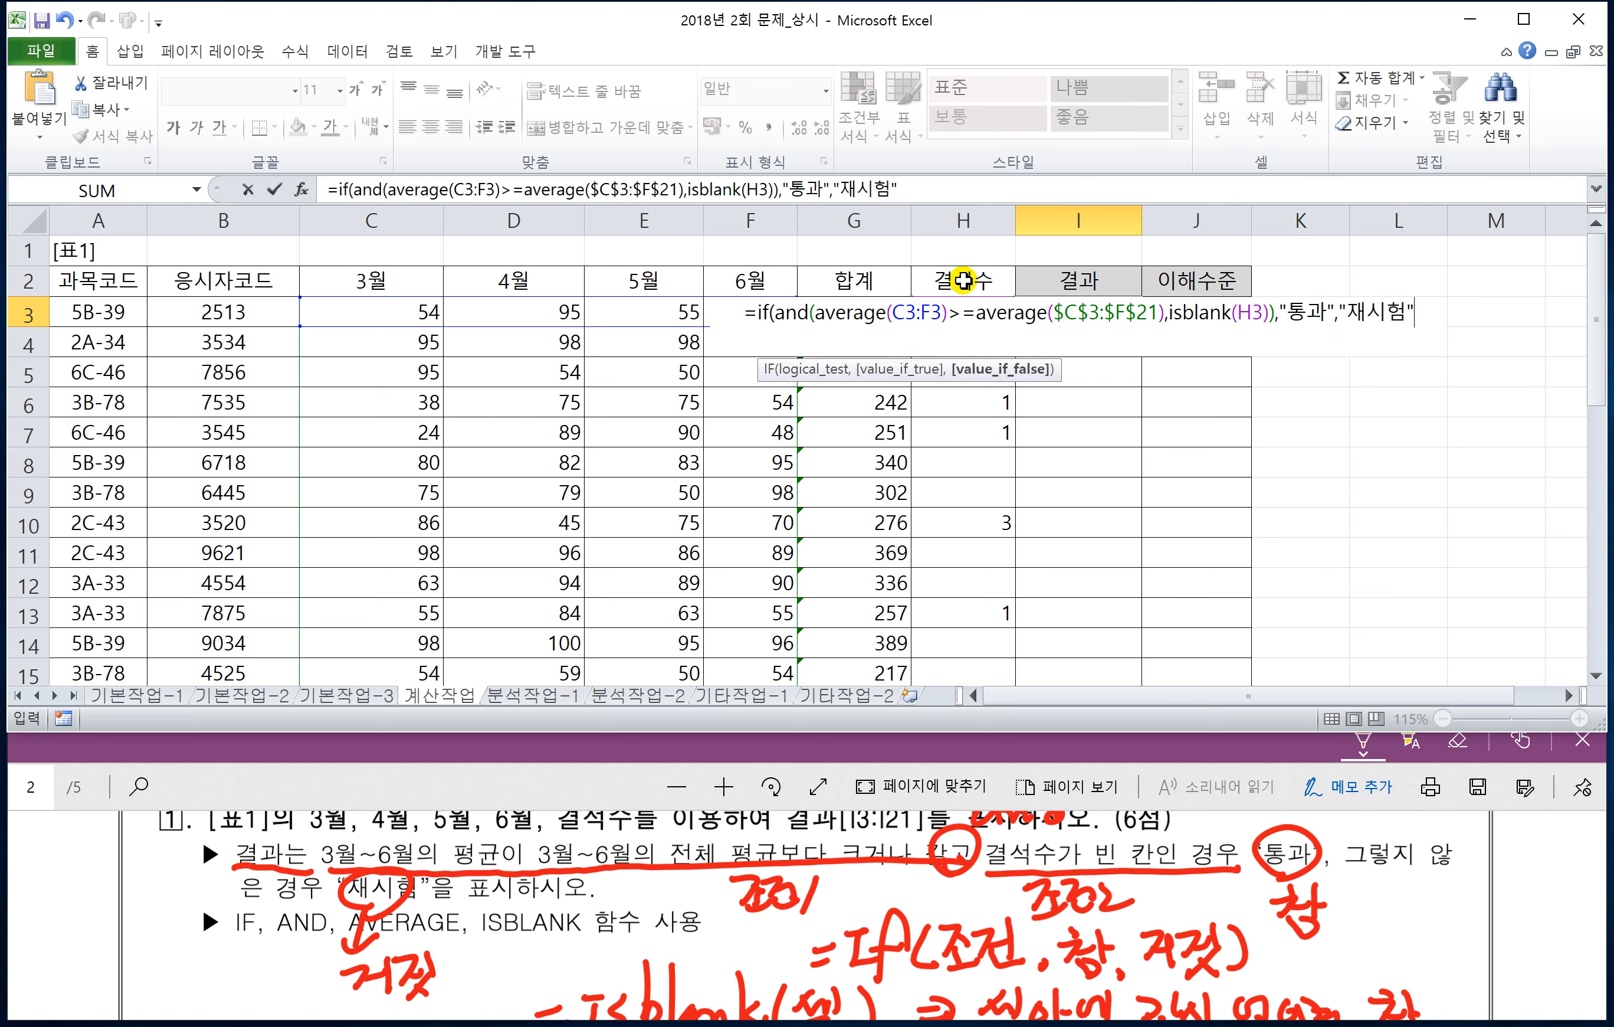
type(")")
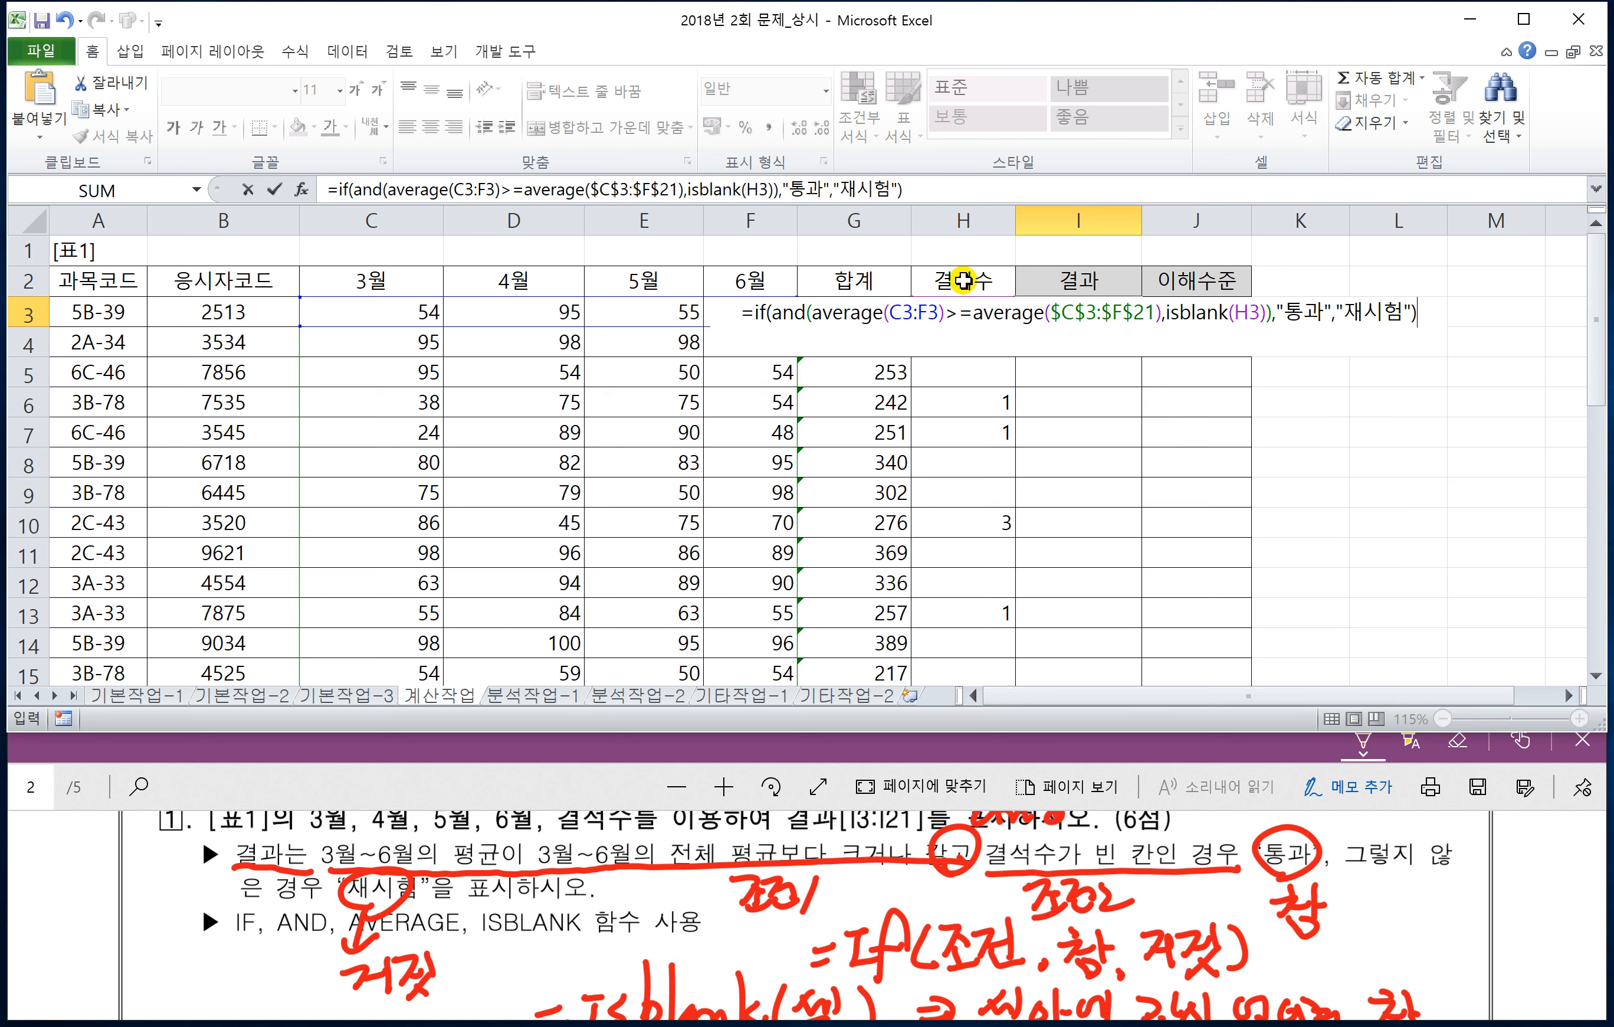
key("Return")
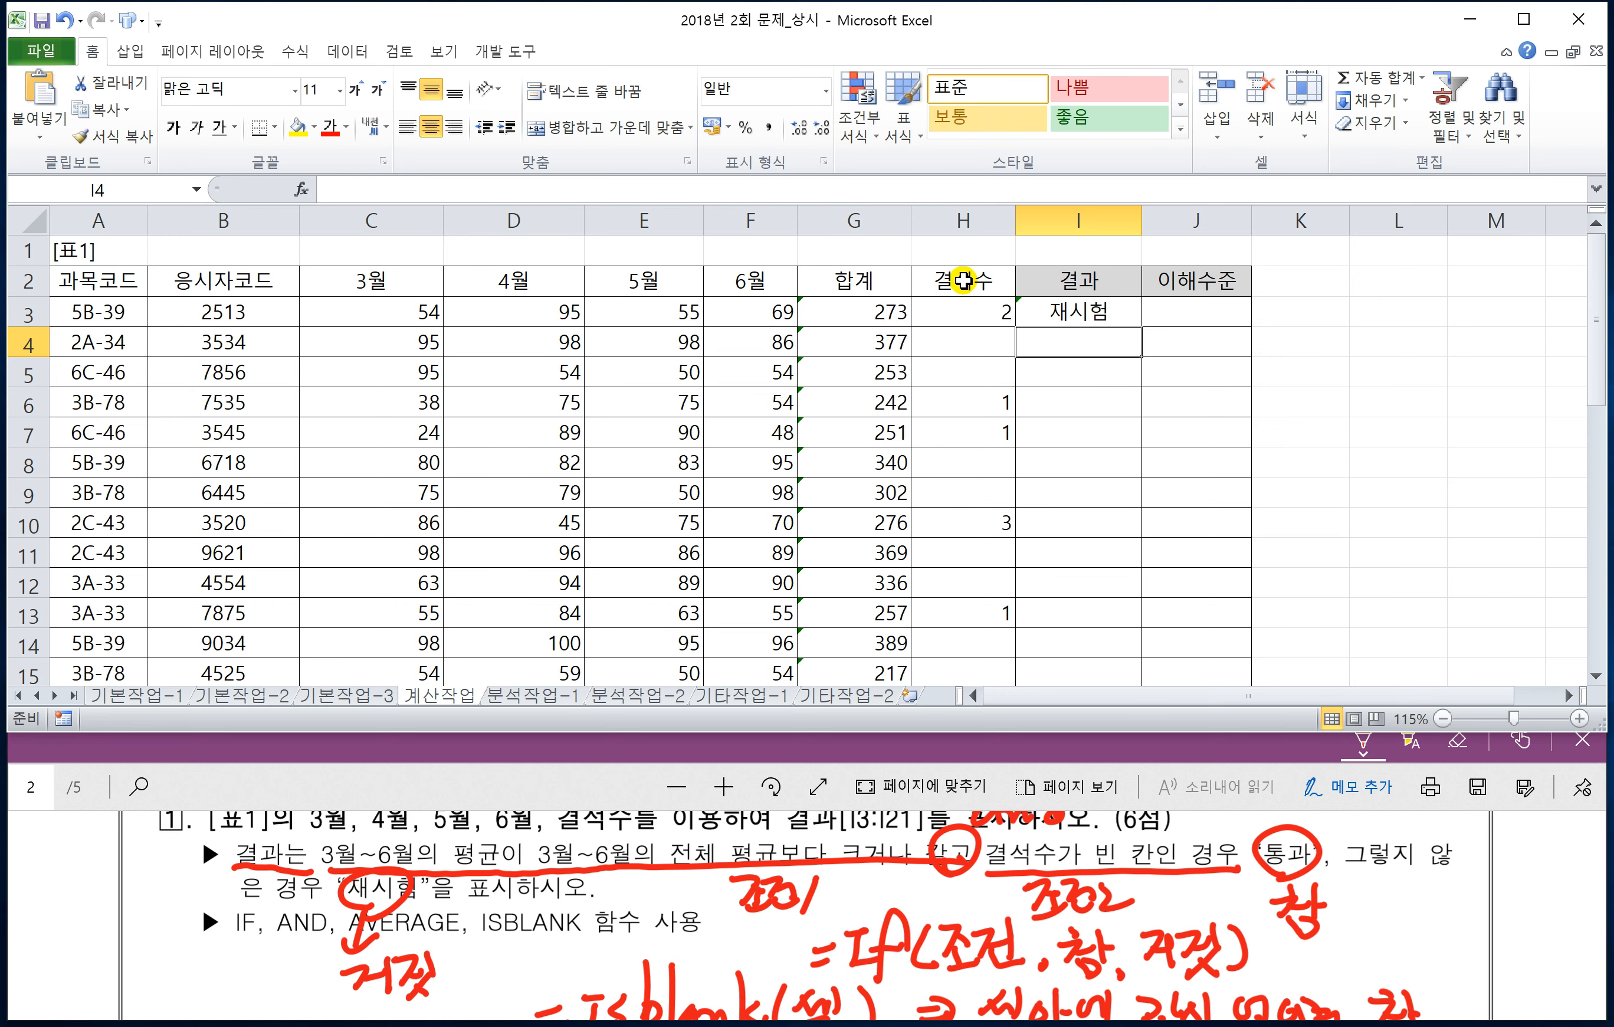
- Fill the I3 formula down the 결과 column through I21
left_click(1076, 309)
left_click(1122, 319)
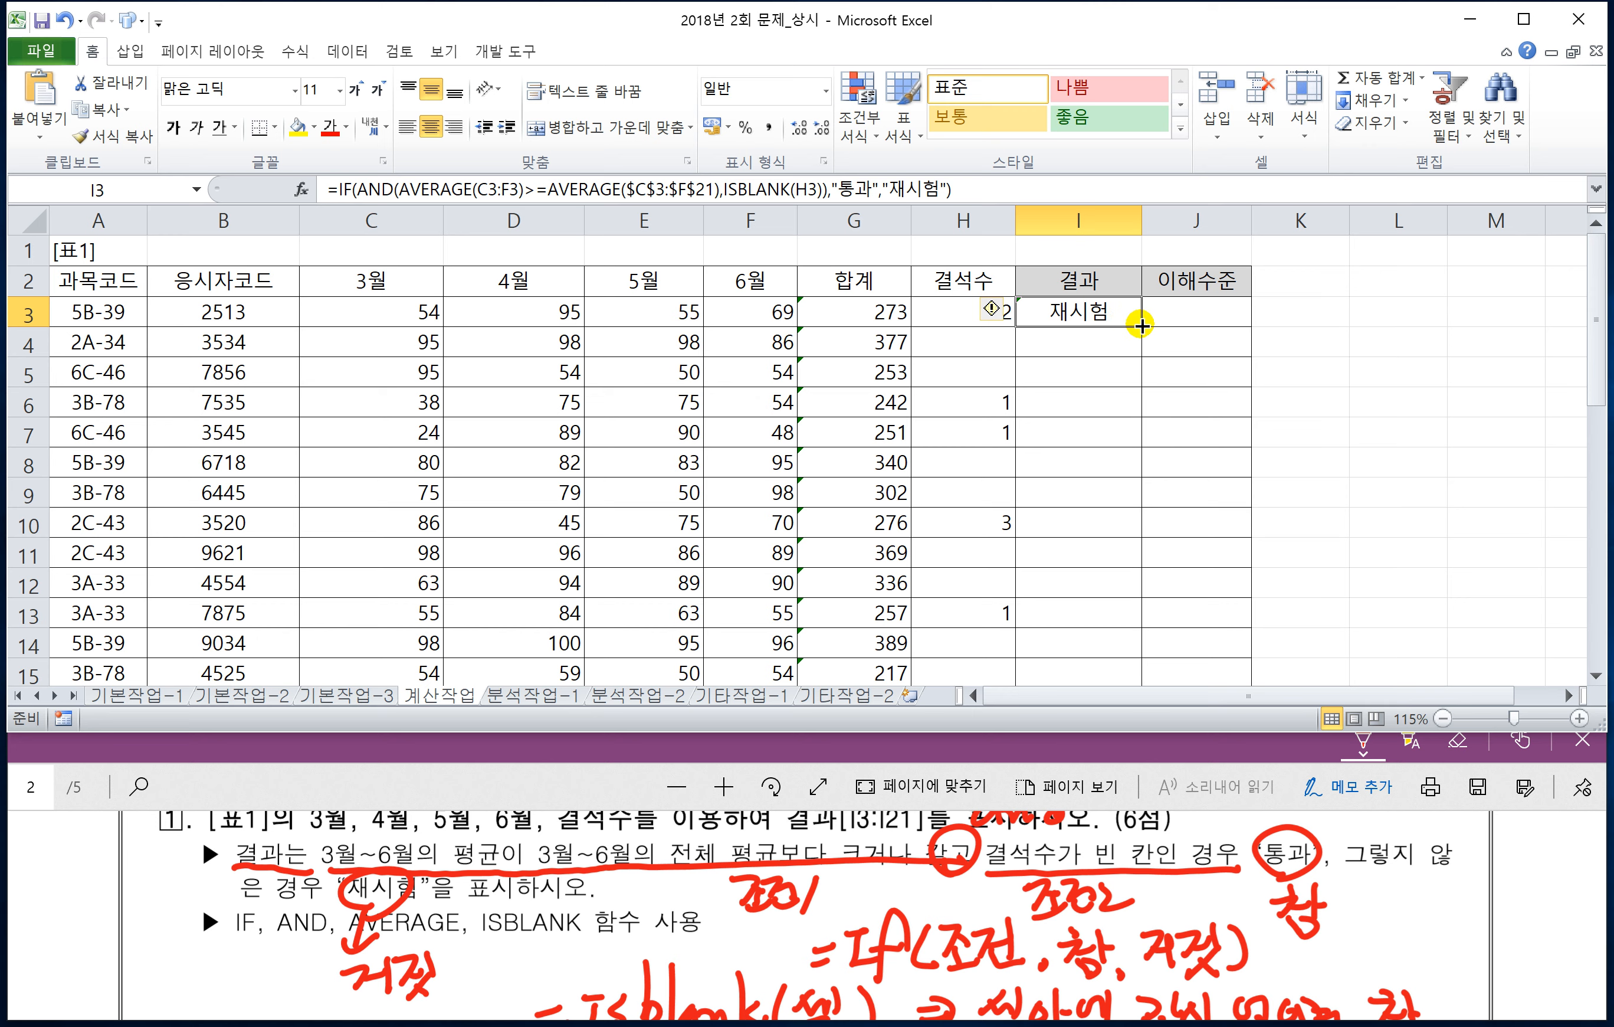
double_click(1141, 326)
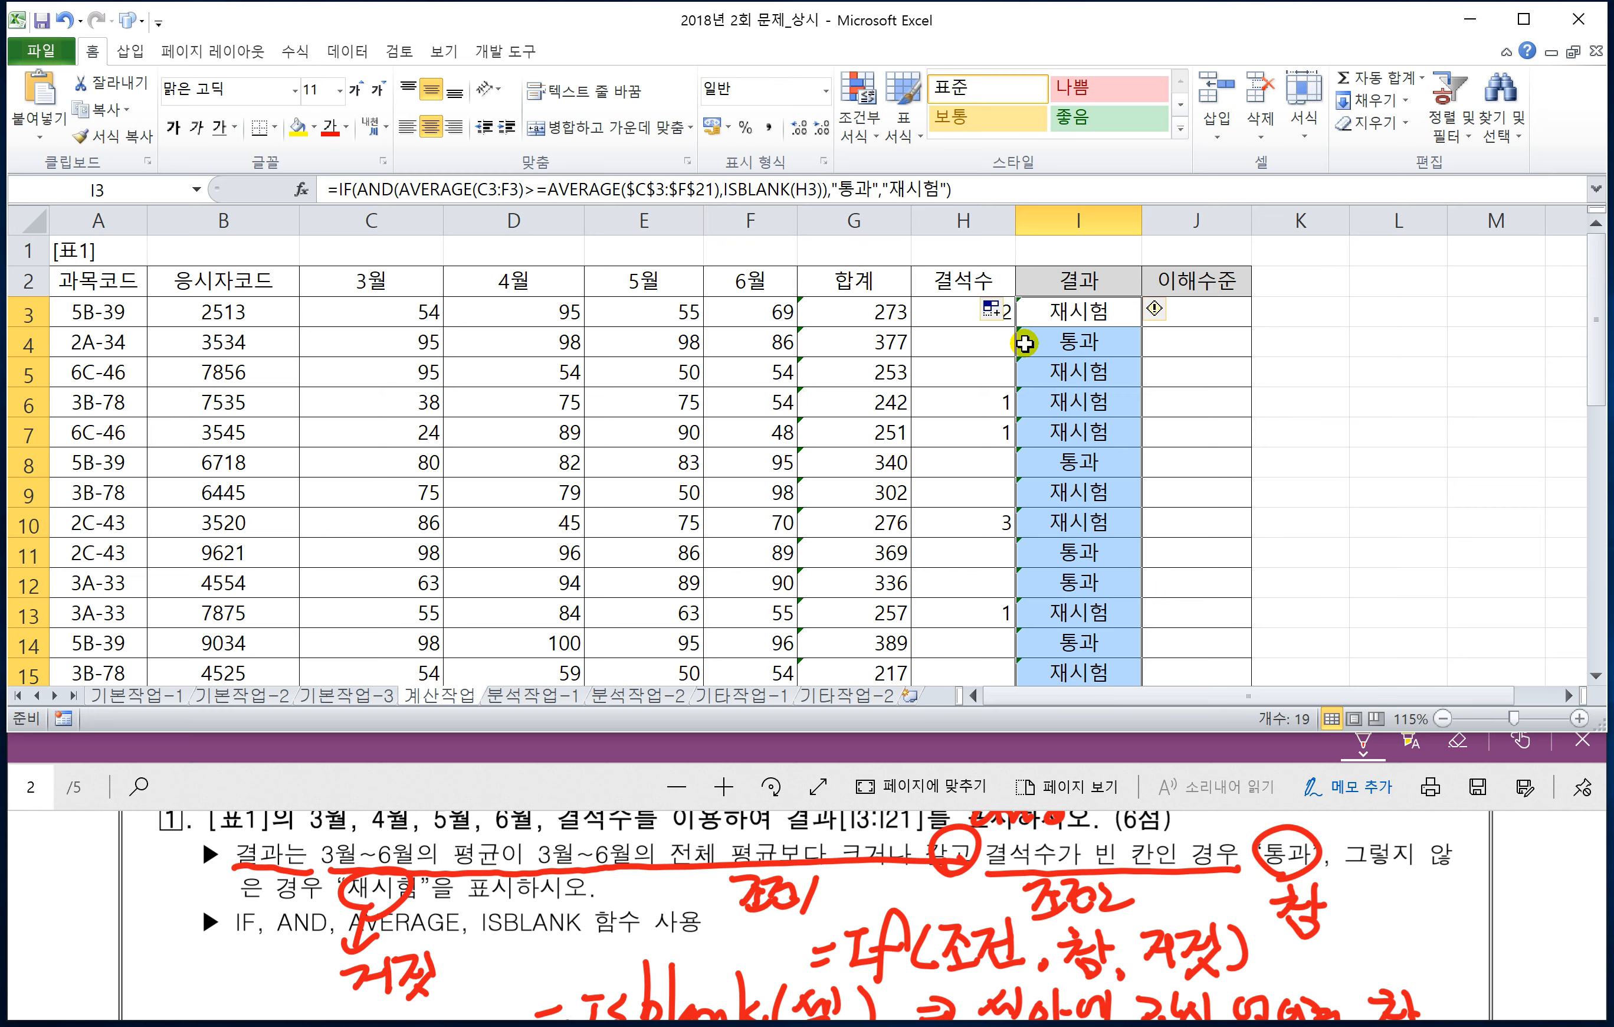
left_click(1062, 314)
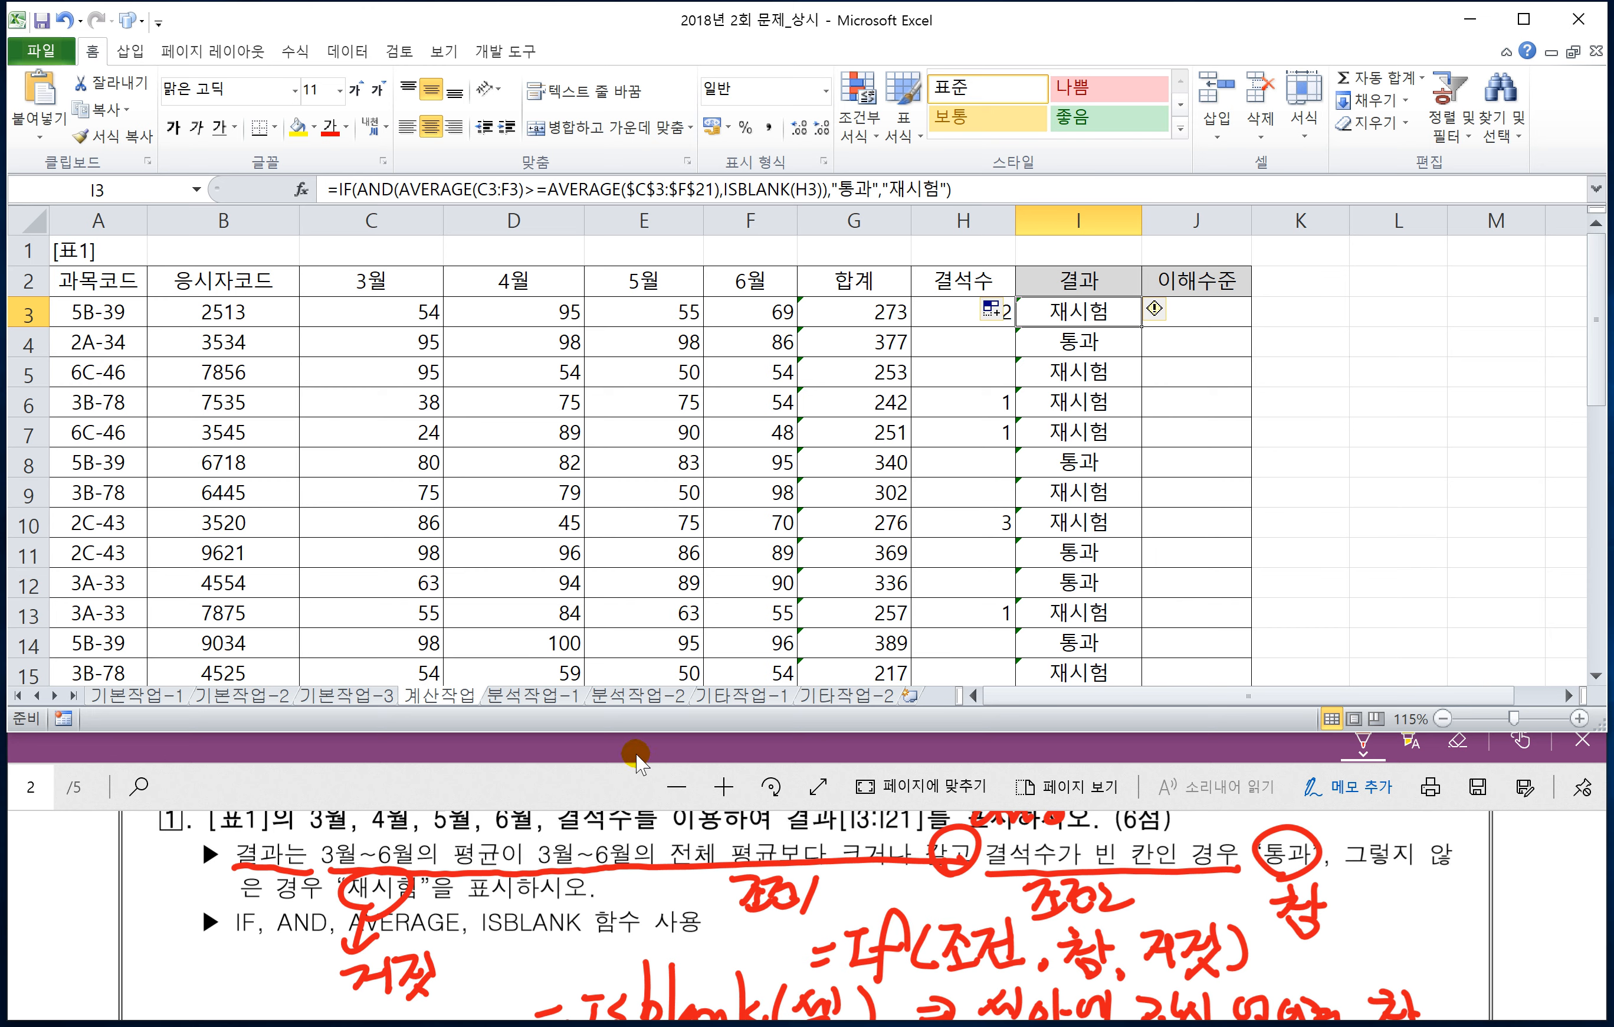
- Switch to the PDF exam sheet and read question 2 about the per-category counts in [표2]
left_click(611, 848)
scroll(607, 850, "down", 1)
scroll(607, 851, "down", 5)
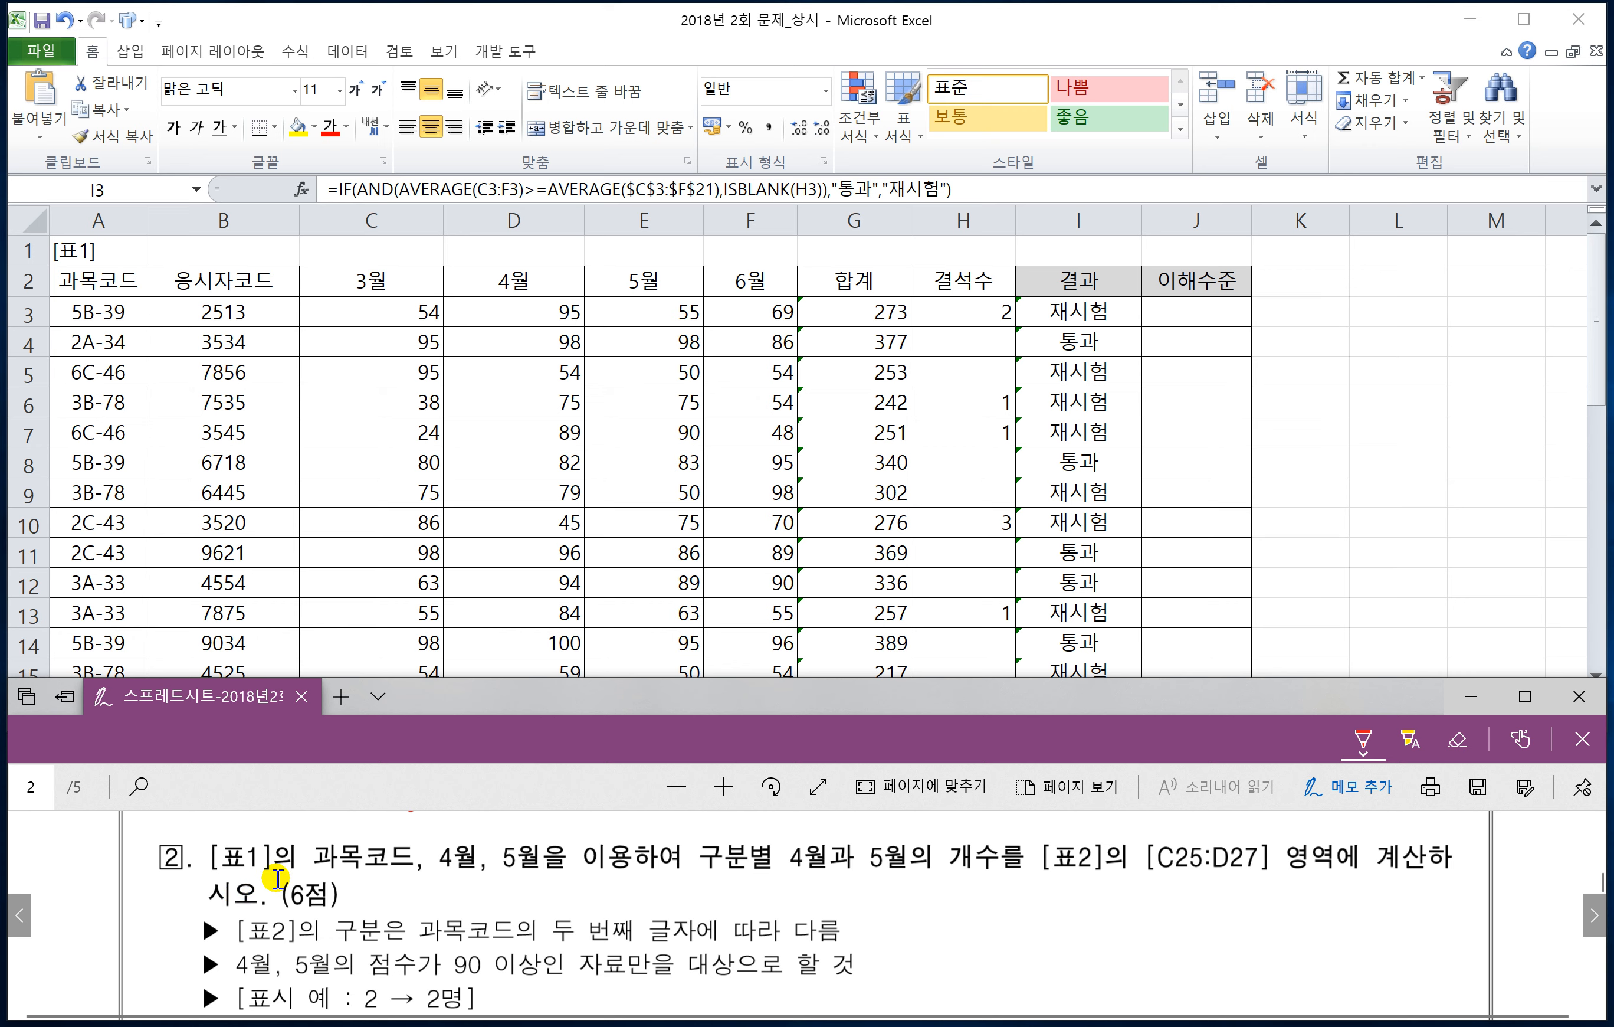
scroll(472, 875, "down", 1)
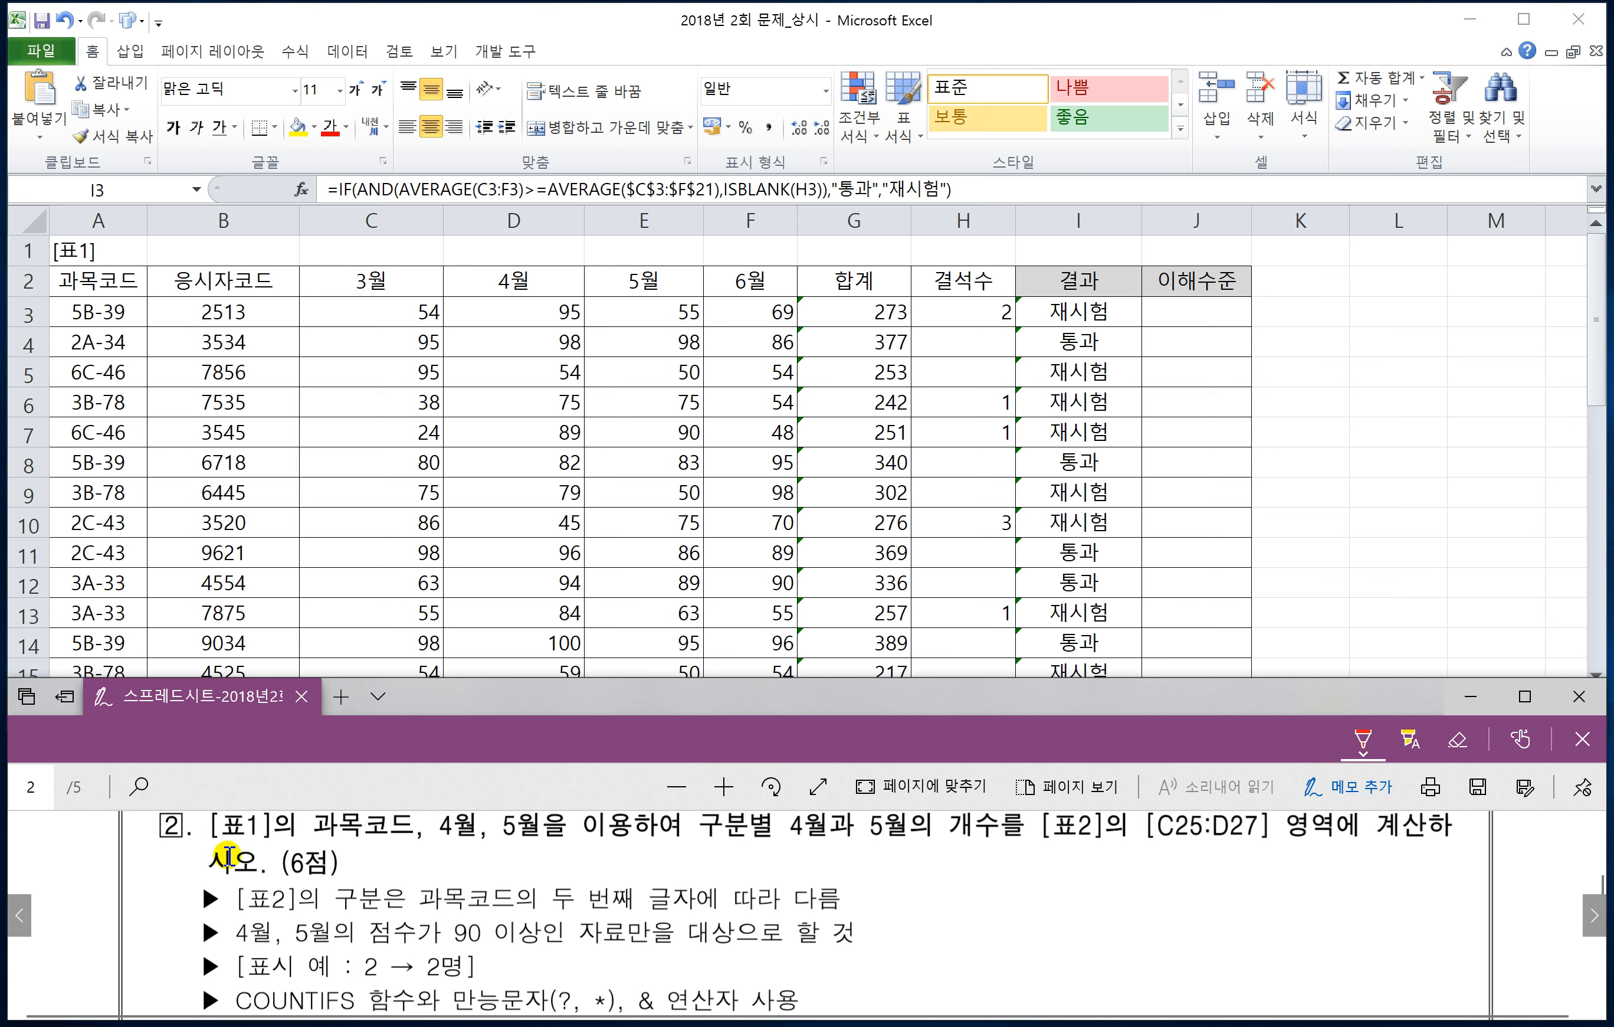
- Switch back to the worksheet and freeze the rows above row 4
left_click(24, 335)
left_click(24, 336)
left_click(444, 54)
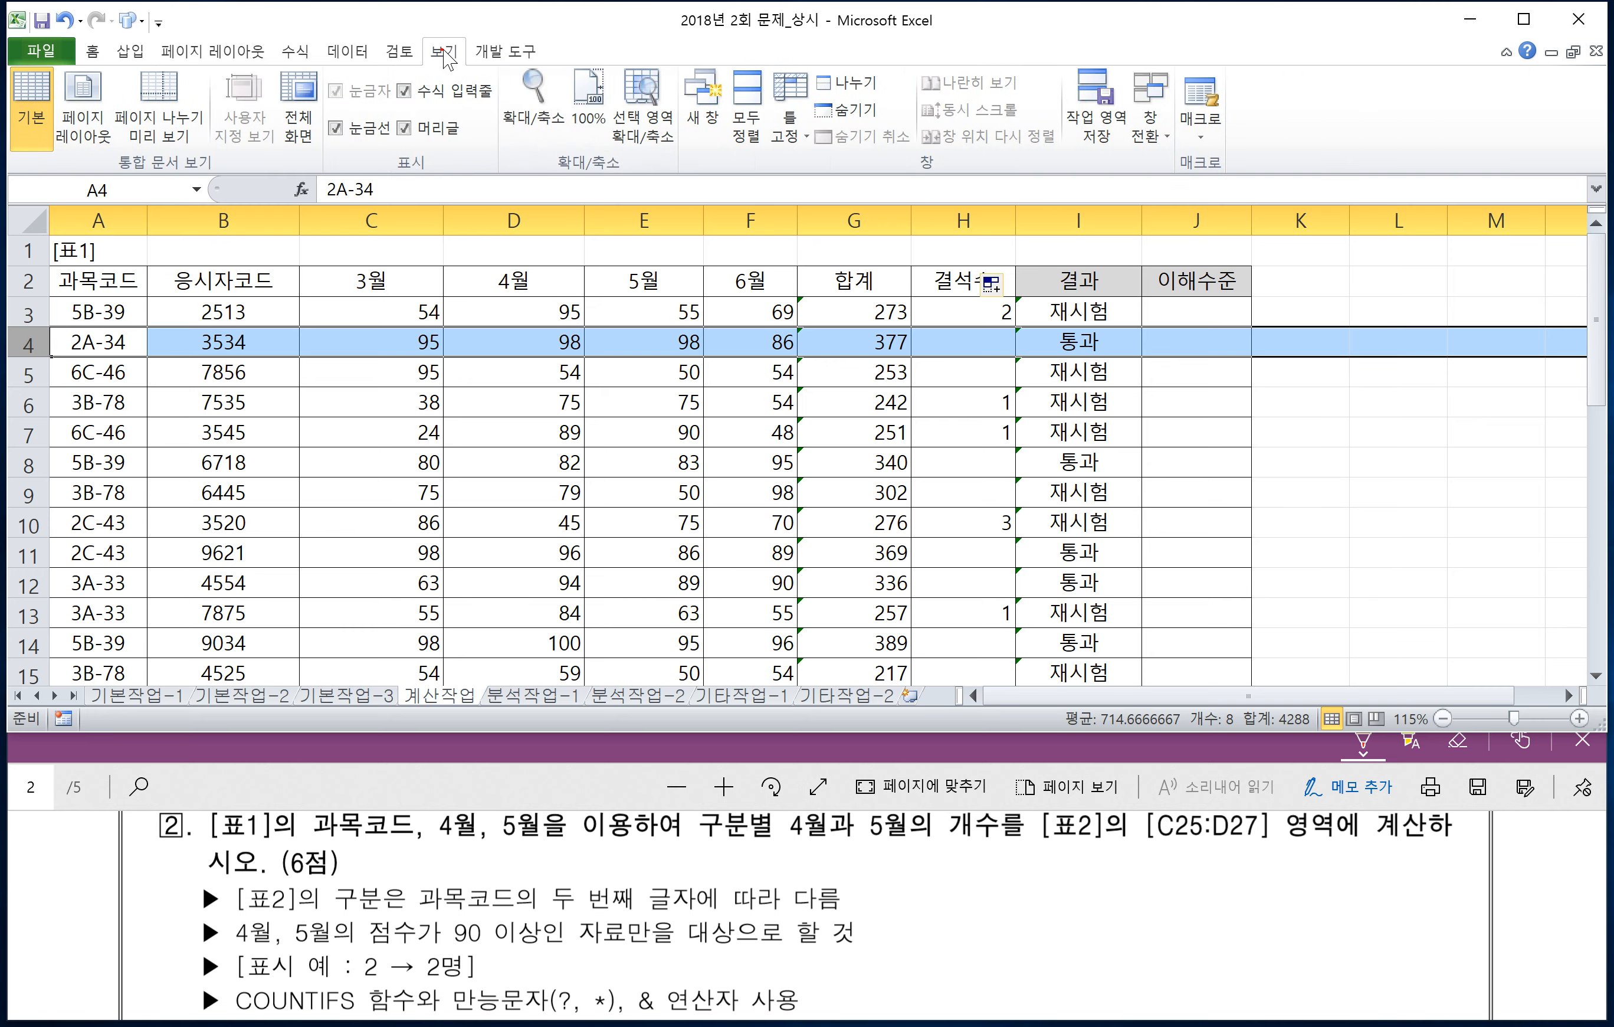
left_click(787, 136)
left_click(729, 177)
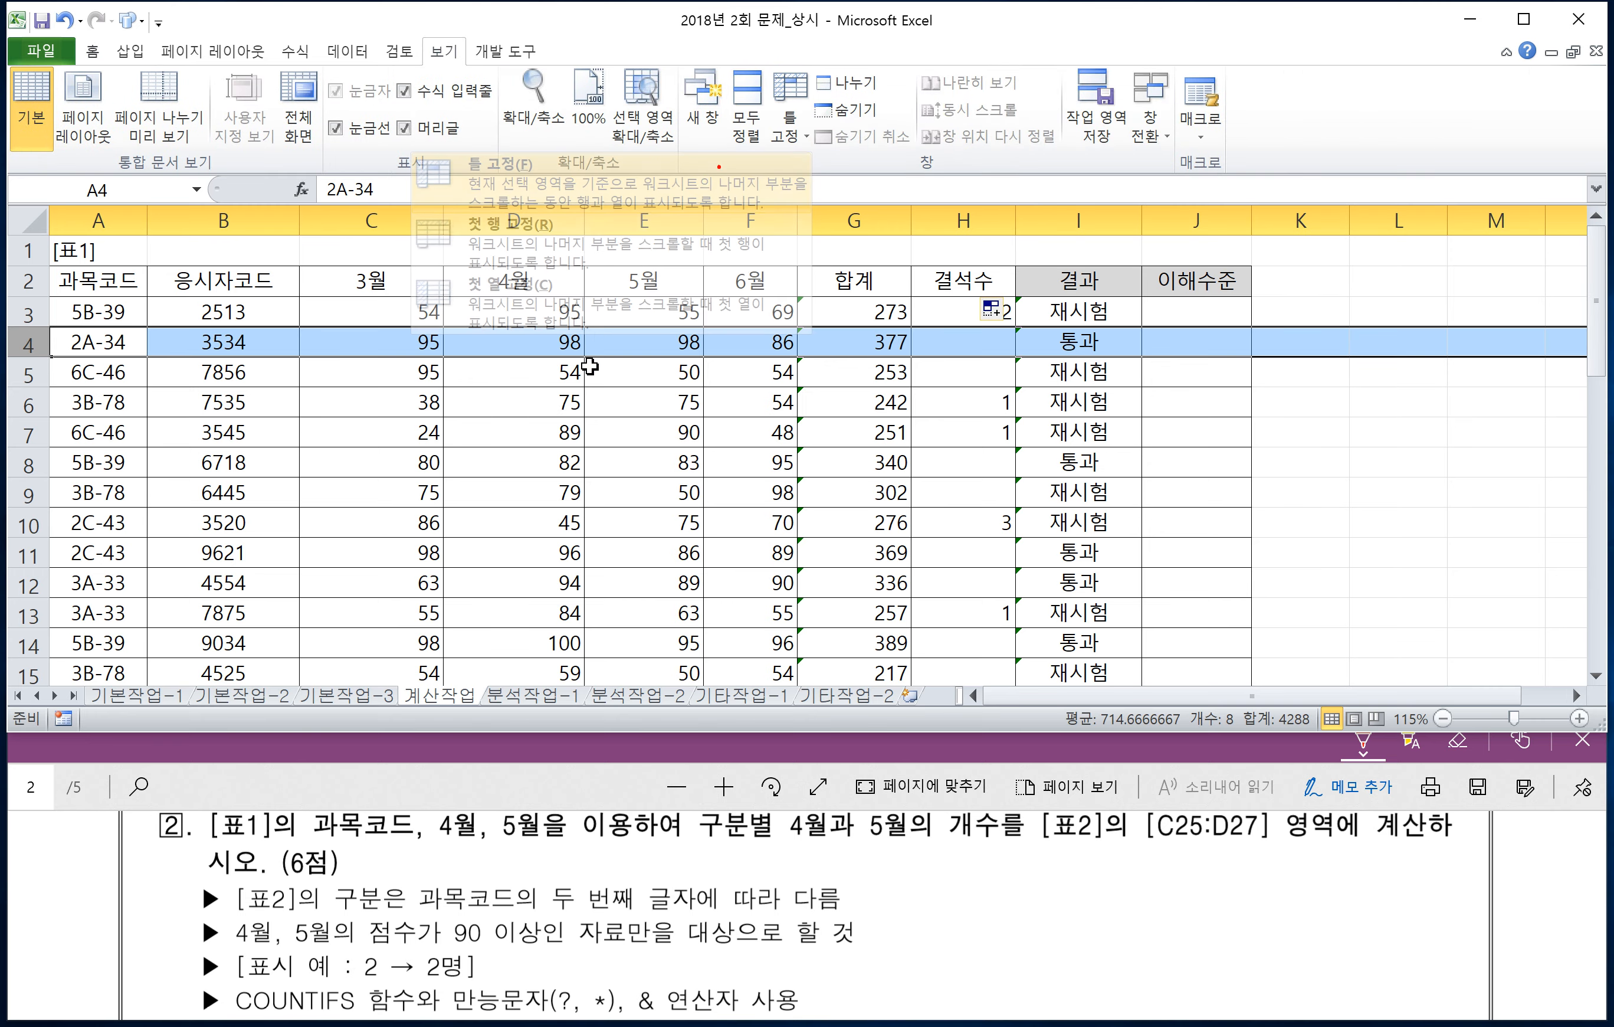
- Go to [표2] 구분별 개수 and select cell C25, the 4월 cell for code C
left_click(533, 432)
scroll(515, 467, "down", 4)
scroll(462, 536, "down", 1)
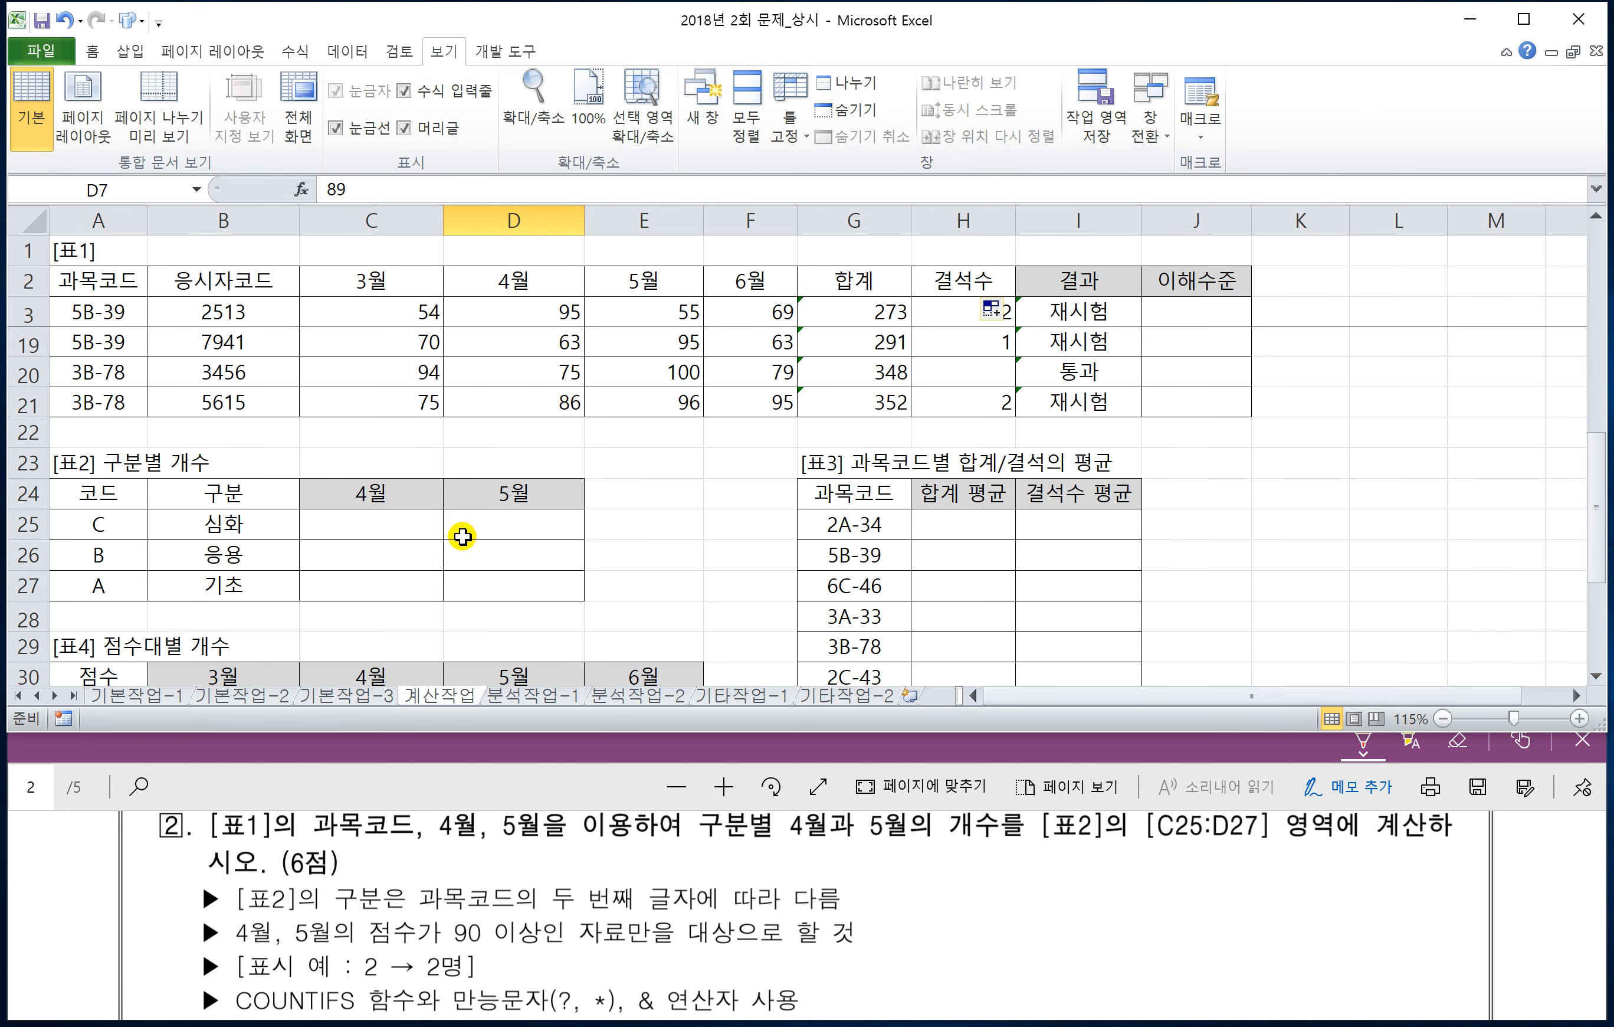
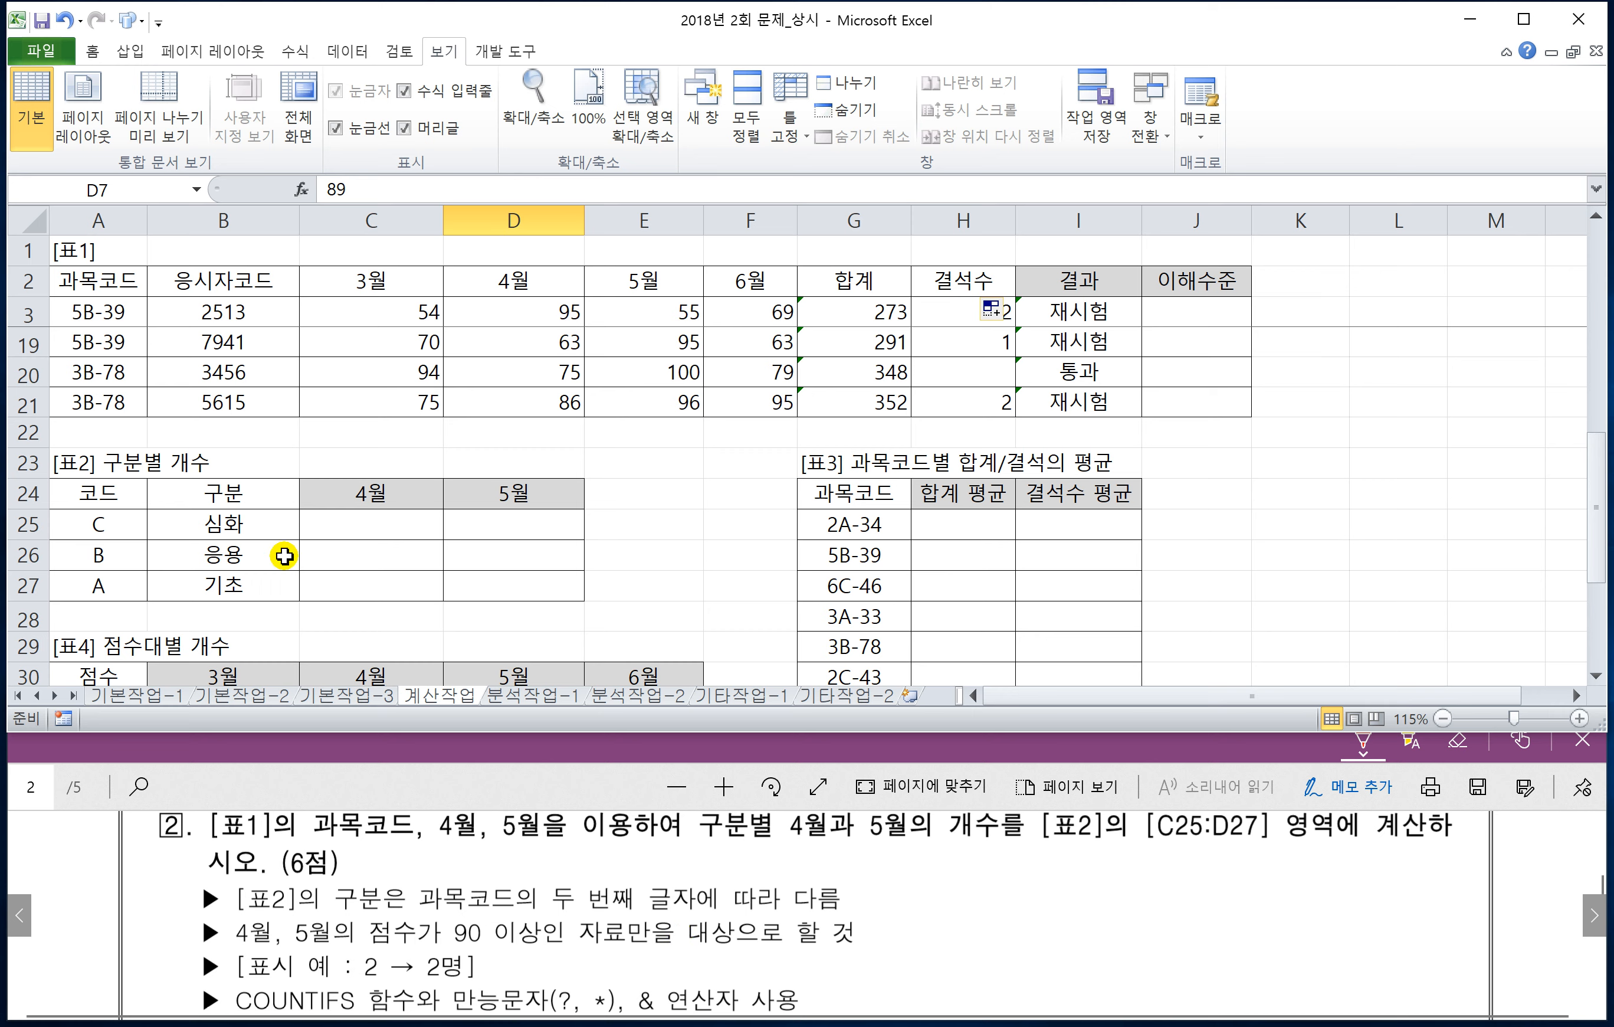
left_click(336, 527)
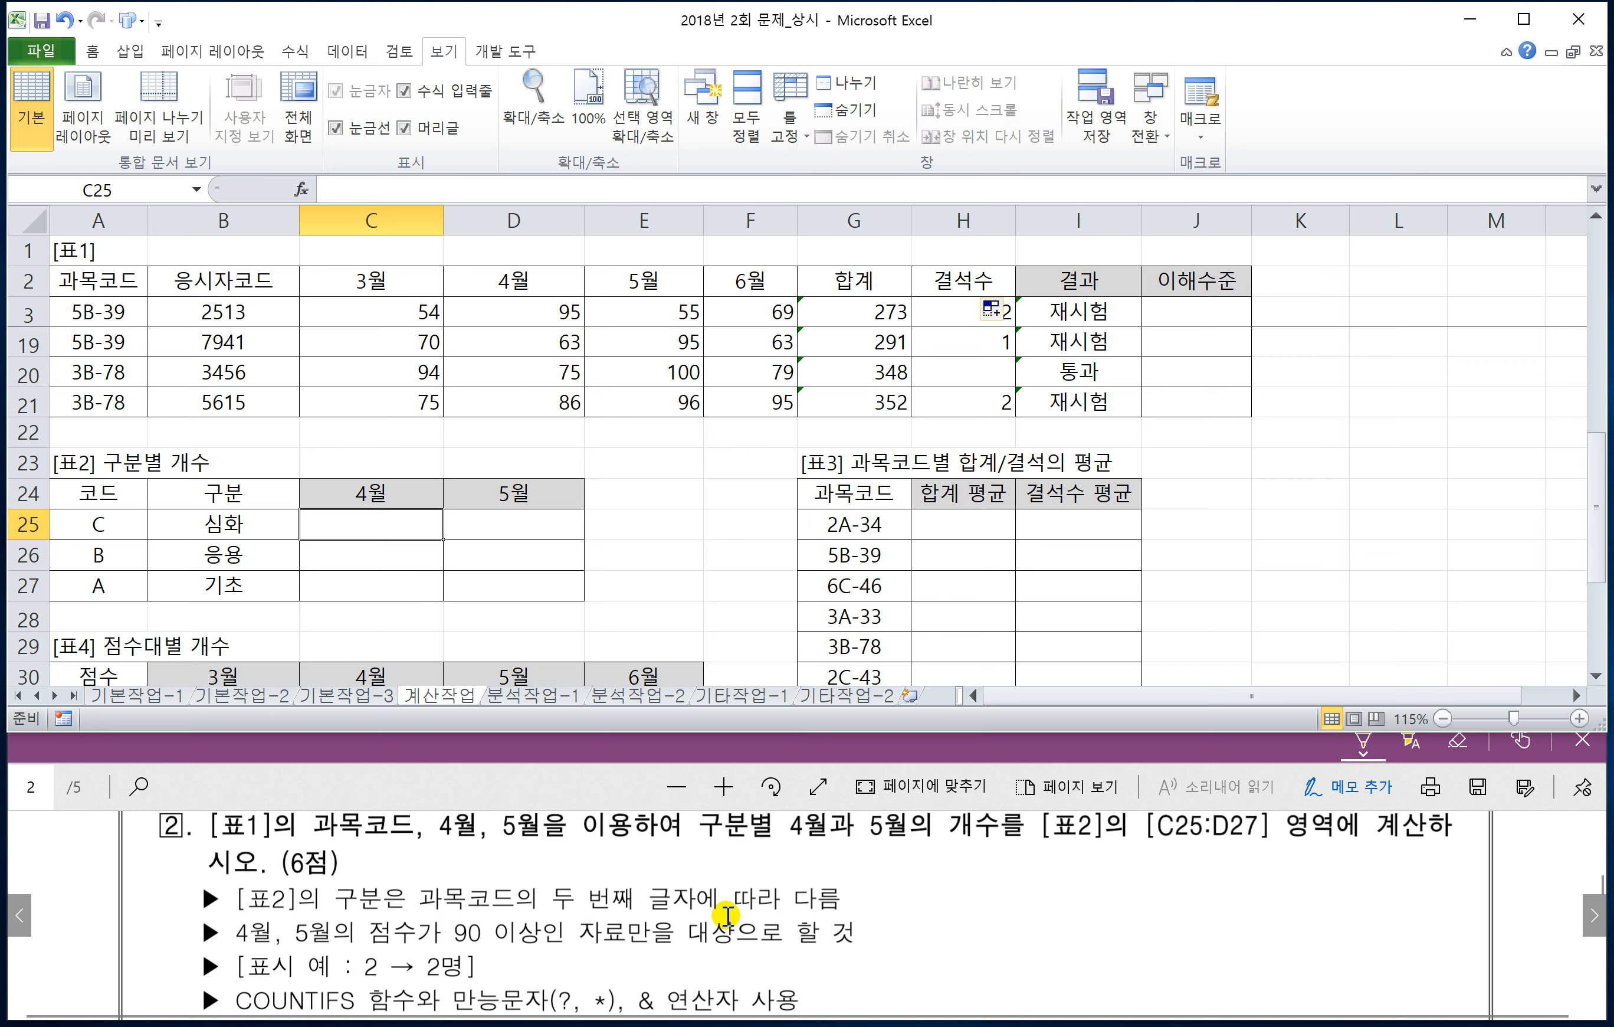
- Handwrite the syntax "=countif(범위,조건)" in red pen below the heading of question 2 in the PDF exam sheet
left_click_drag(885, 867, 917, 878)
mouse_move(934, 857)
left_mouse_down()
mouse_move(929, 886)
mouse_move(948, 858)
left_mouse_up()
mouse_move(965, 860)
left_mouse_down()
mouse_move(976, 882)
mouse_move(1024, 882)
mouse_move(1037, 856)
left_mouse_up()
mouse_move(1044, 861)
left_mouse_down()
mouse_move(1057, 906)
mouse_move(1085, 870)
left_mouse_up()
left_click(1099, 885)
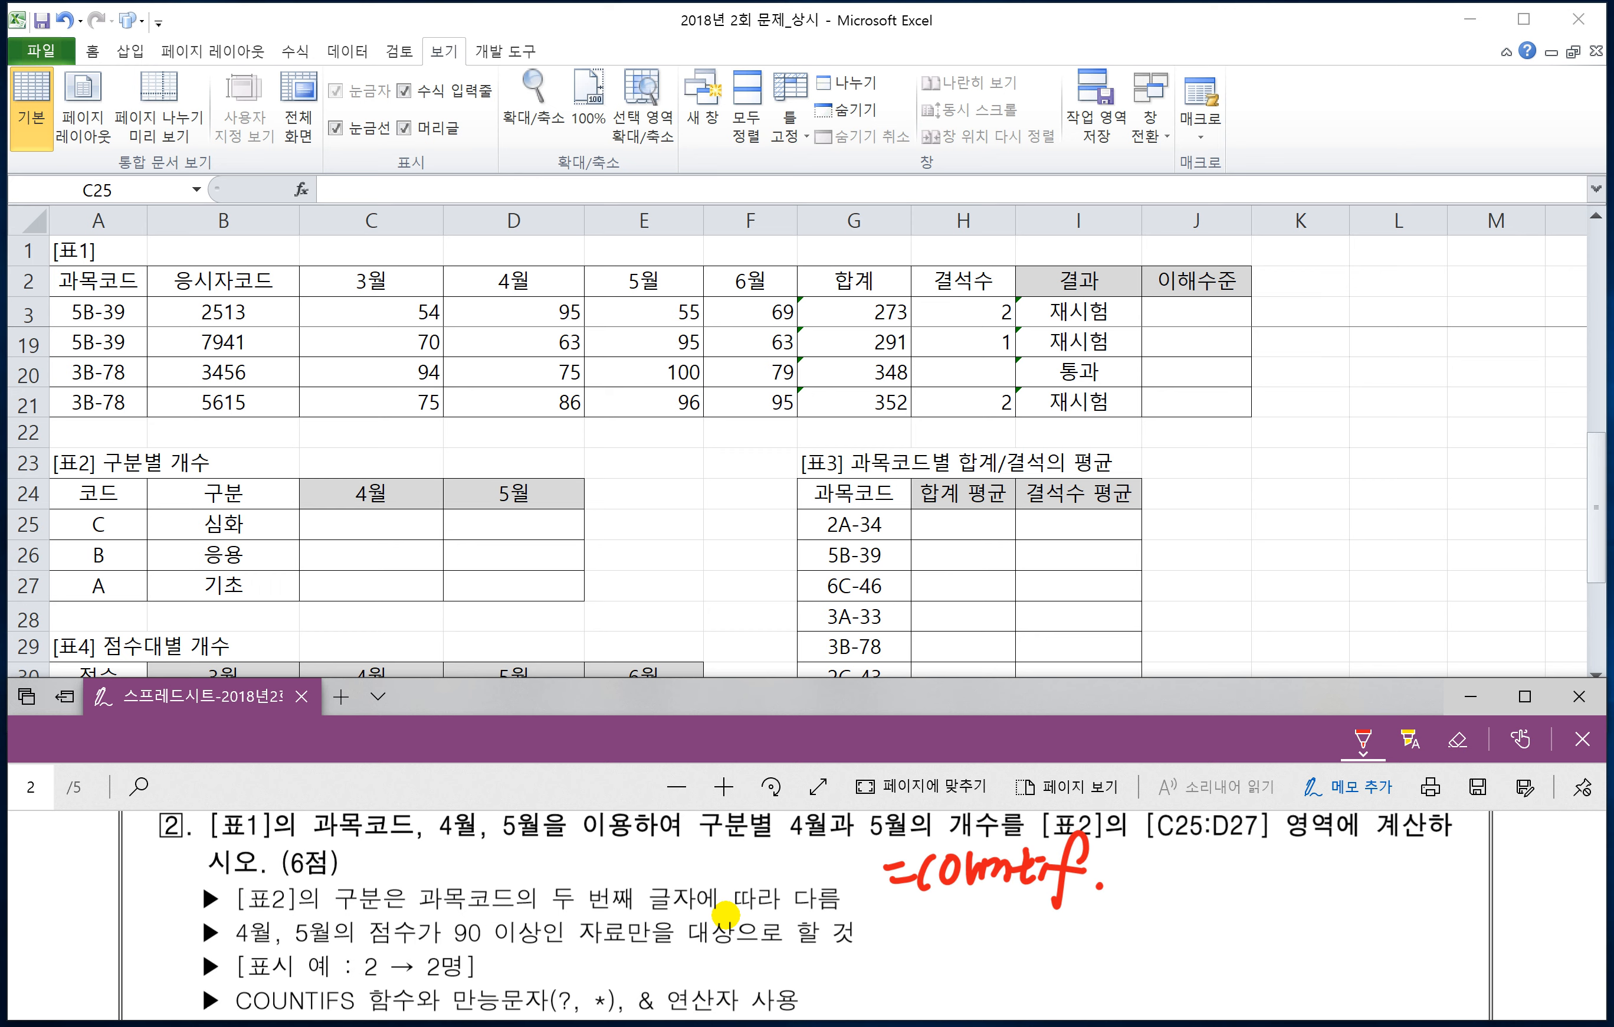
mouse_move(1099, 854)
left_mouse_down()
mouse_move(1098, 889)
mouse_move(1142, 881)
left_mouse_up()
left_click_drag(1126, 865, 1147, 890)
mouse_move(1165, 844)
left_mouse_down()
mouse_move(1161, 868)
mouse_move(1185, 890)
left_mouse_up()
mouse_move(1209, 877)
left_mouse_down()
mouse_move(1203, 890)
mouse_move(1233, 885)
left_mouse_up()
left_click_drag(1221, 881, 1256, 880)
mouse_move(1251, 848)
left_mouse_down()
mouse_move(1266, 850)
mouse_move(1254, 872)
left_mouse_up()
mouse_move(1282, 848)
left_mouse_down()
mouse_move(1278, 887)
mouse_move(1299, 858)
mouse_move(1311, 880)
mouse_move(1287, 889)
mouse_move(1300, 874)
left_mouse_up()
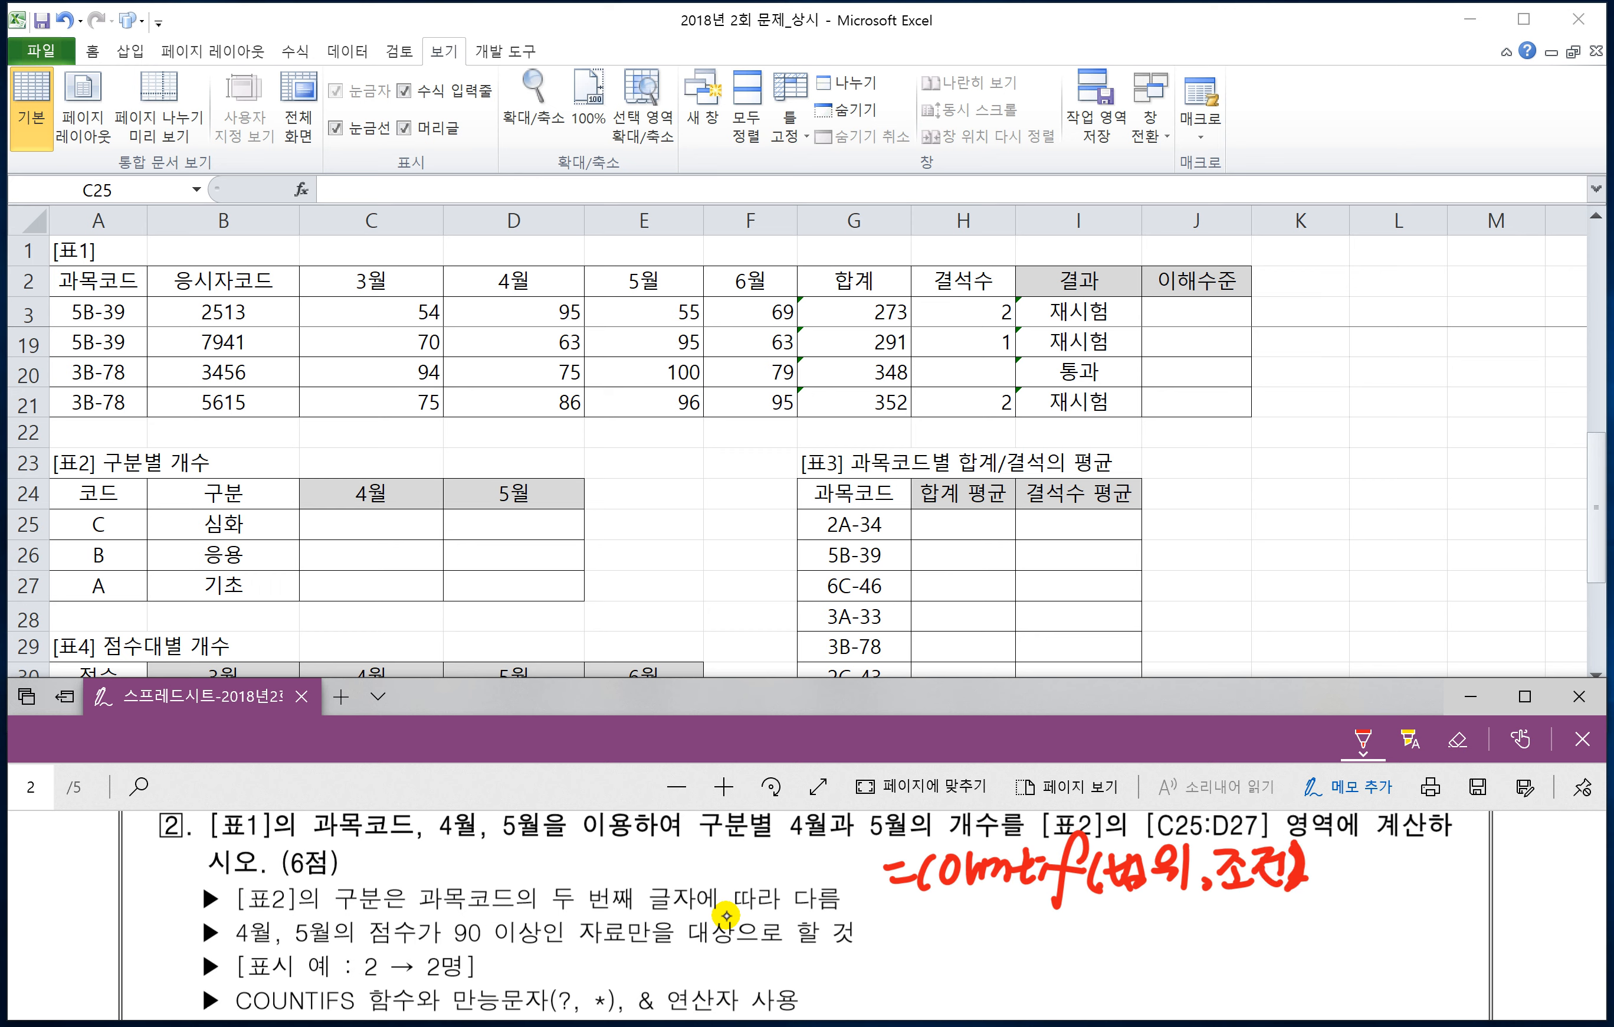
- Handwrite the syntax "=countifs(범위1,조건1,범위2,조건2)" in red pen beneath the COUNTIF syntax in the PDF exam sheet
left_click_drag(897, 916, 921, 914)
mouse_move(904, 935)
left_mouse_down()
mouse_move(934, 929)
mouse_move(924, 939)
left_mouse_up()
mouse_move(962, 917)
left_mouse_down()
mouse_move(952, 935)
mouse_move(1034, 929)
mouse_move(1055, 959)
mouse_move(1152, 946)
left_mouse_up()
mouse_move(1156, 905)
left_mouse_down()
mouse_move(1168, 948)
mouse_move(1204, 929)
mouse_move(1242, 954)
left_mouse_up()
mouse_move(1255, 912)
left_mouse_down()
mouse_move(1297, 948)
mouse_move(1312, 919)
left_mouse_up()
mouse_move(1295, 930)
left_mouse_down()
mouse_move(1323, 922)
mouse_move(1322, 945)
left_mouse_up()
left_click_drag(1299, 932, 1328, 949)
mouse_move(1355, 936)
left_mouse_down()
mouse_move(1350, 952)
mouse_move(1369, 945)
left_mouse_up()
mouse_move(1380, 905)
left_mouse_down()
mouse_move(1383, 945)
mouse_move(1401, 913)
left_mouse_up()
left_click_drag(1384, 939, 1401, 953)
left_click_drag(1407, 908, 1424, 950)
mouse_move(1434, 907)
left_mouse_down()
mouse_move(1437, 946)
mouse_move(1462, 954)
left_mouse_up()
mouse_move(1470, 909)
left_mouse_down()
mouse_move(1482, 939)
mouse_move(1496, 928)
left_mouse_up()
left_click_drag(1487, 926, 1487, 939)
left_click_drag(1469, 942, 1528, 937)
left_click_drag(1509, 934, 1565, 953)
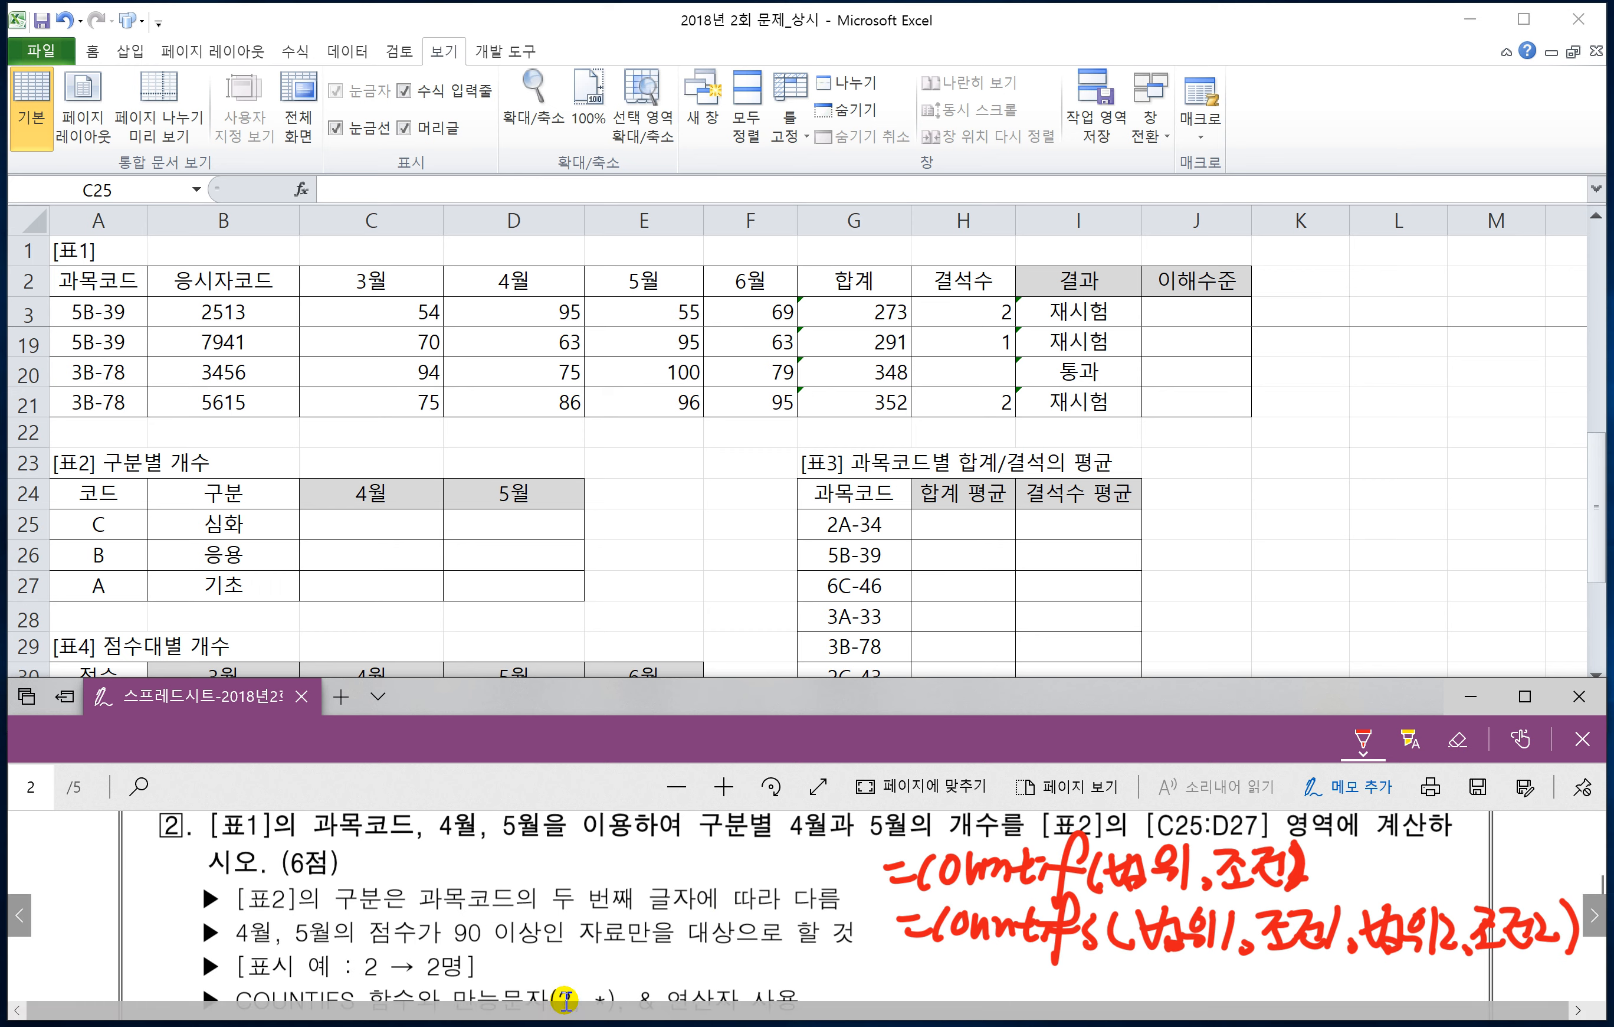
- Handwrite the asterisk wildcard examples "김*", "*김" and "*김*" beneath the COUNTIFS syntax in the PDF exam sheet
scroll(705, 950, "up", 1)
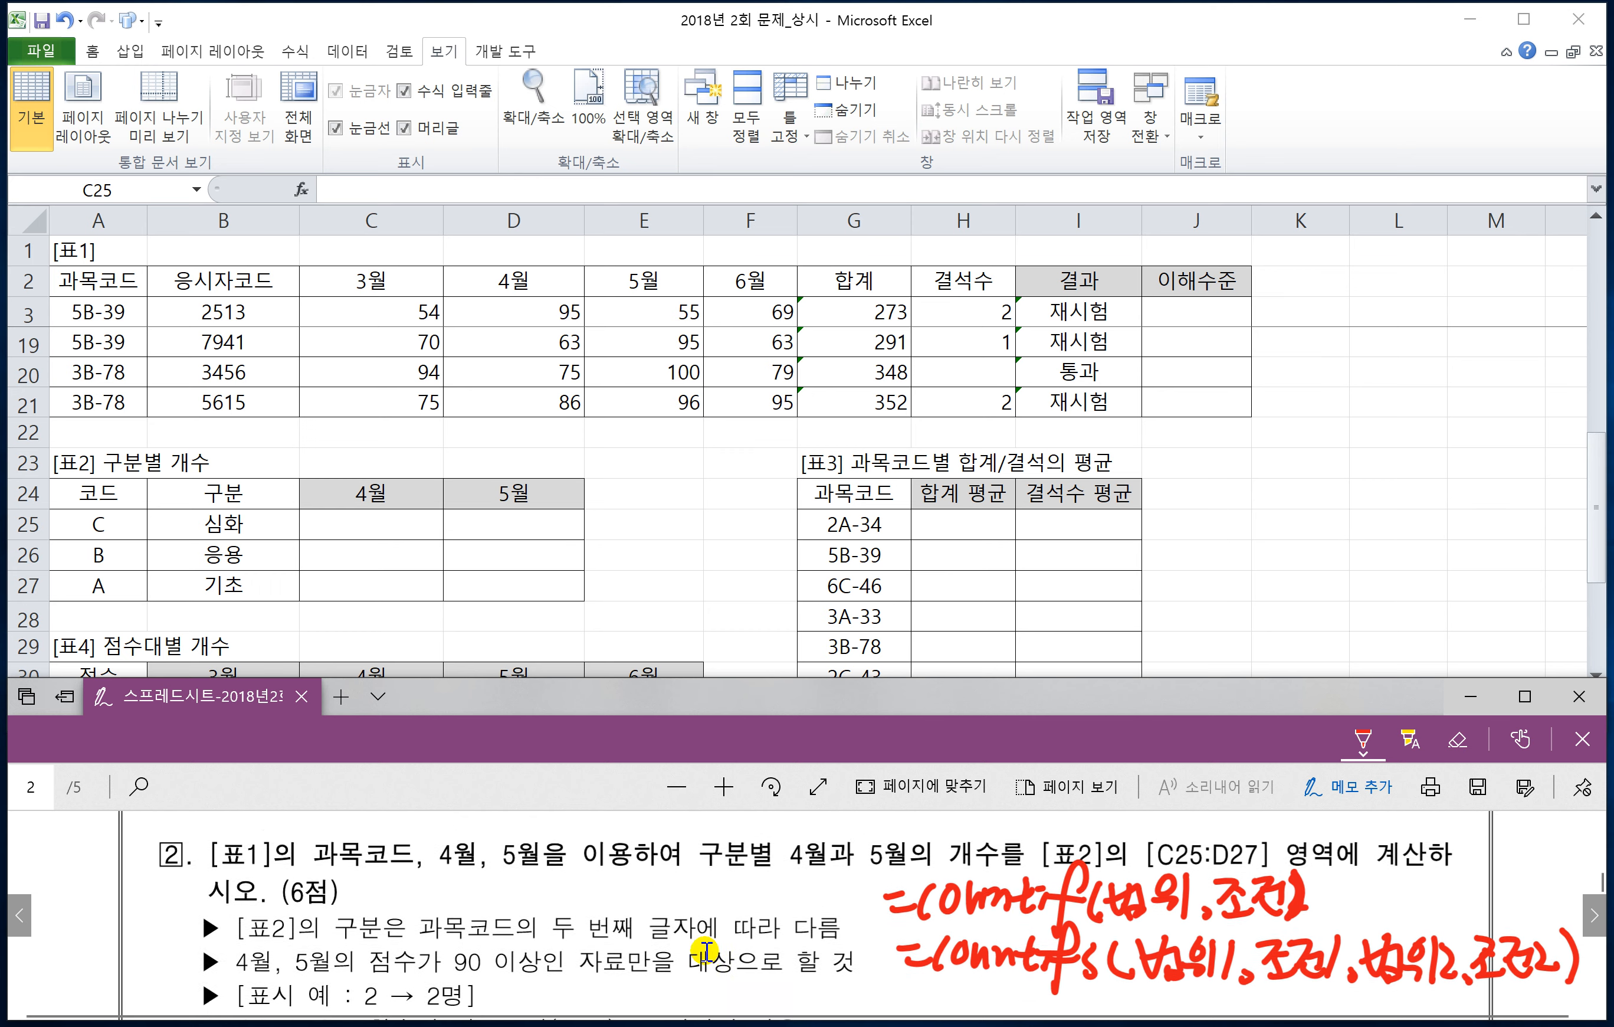
scroll(706, 950, "down", 2)
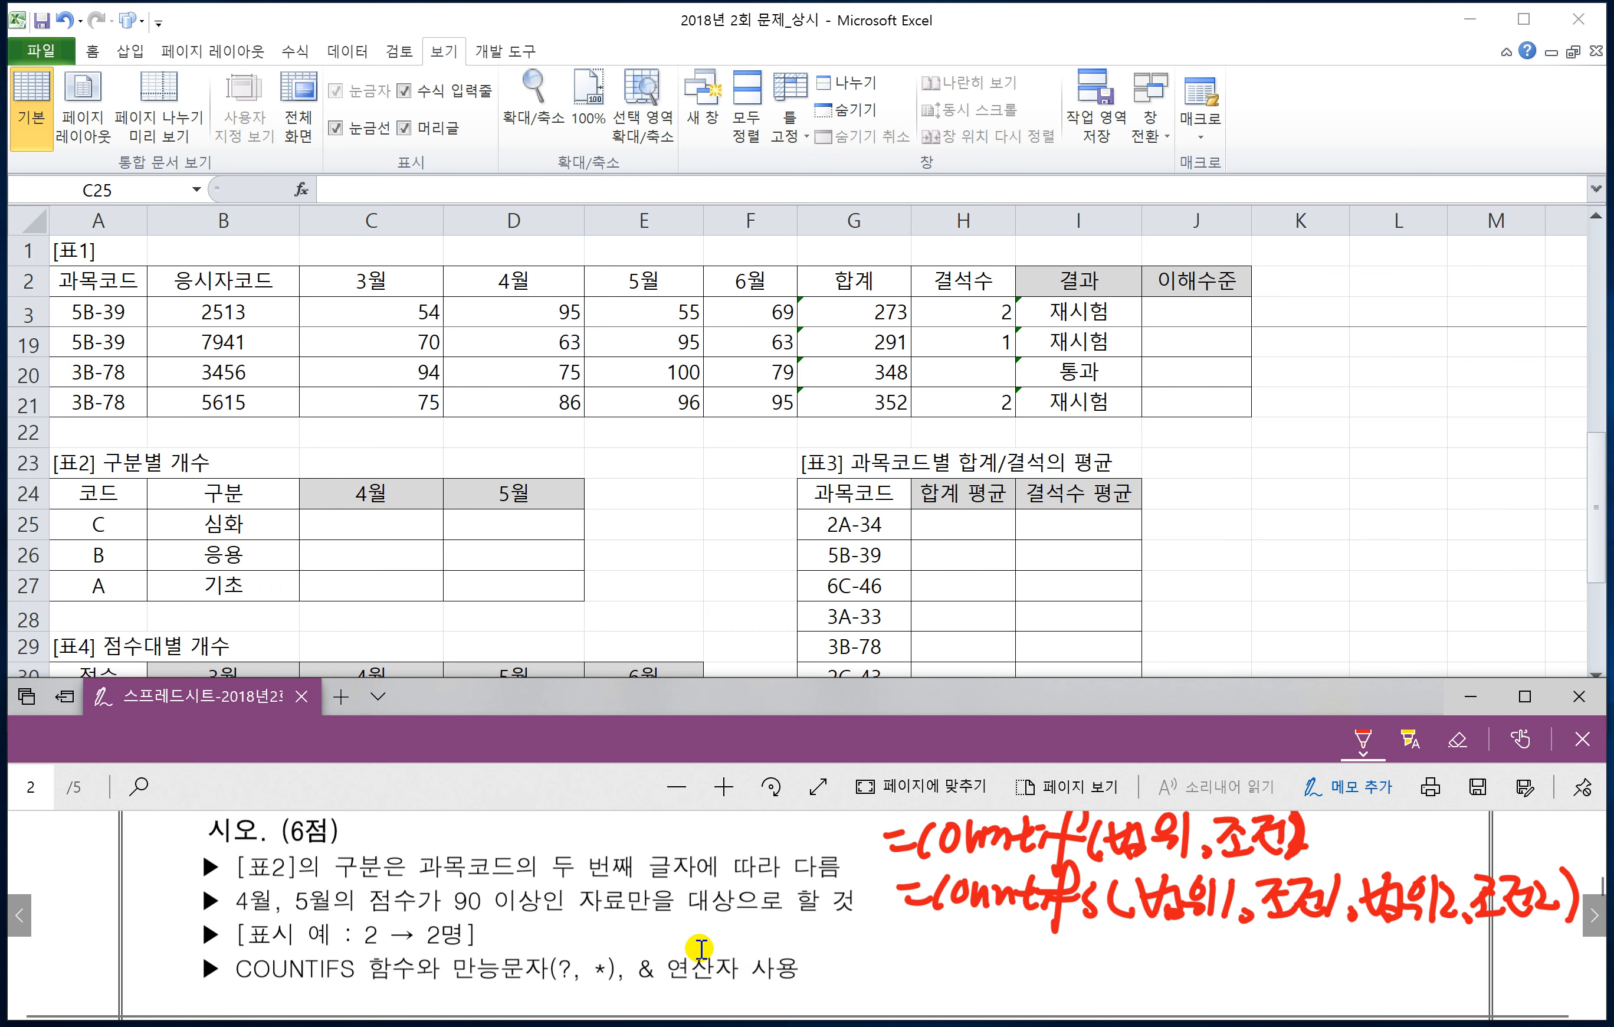
mouse_move(901, 932)
left_mouse_down()
mouse_move(910, 953)
mouse_move(938, 952)
mouse_move(923, 967)
left_mouse_up()
mouse_move(970, 930)
left_mouse_down()
mouse_move(954, 961)
mouse_move(974, 960)
left_mouse_up()
left_click_drag(943, 950, 984, 946)
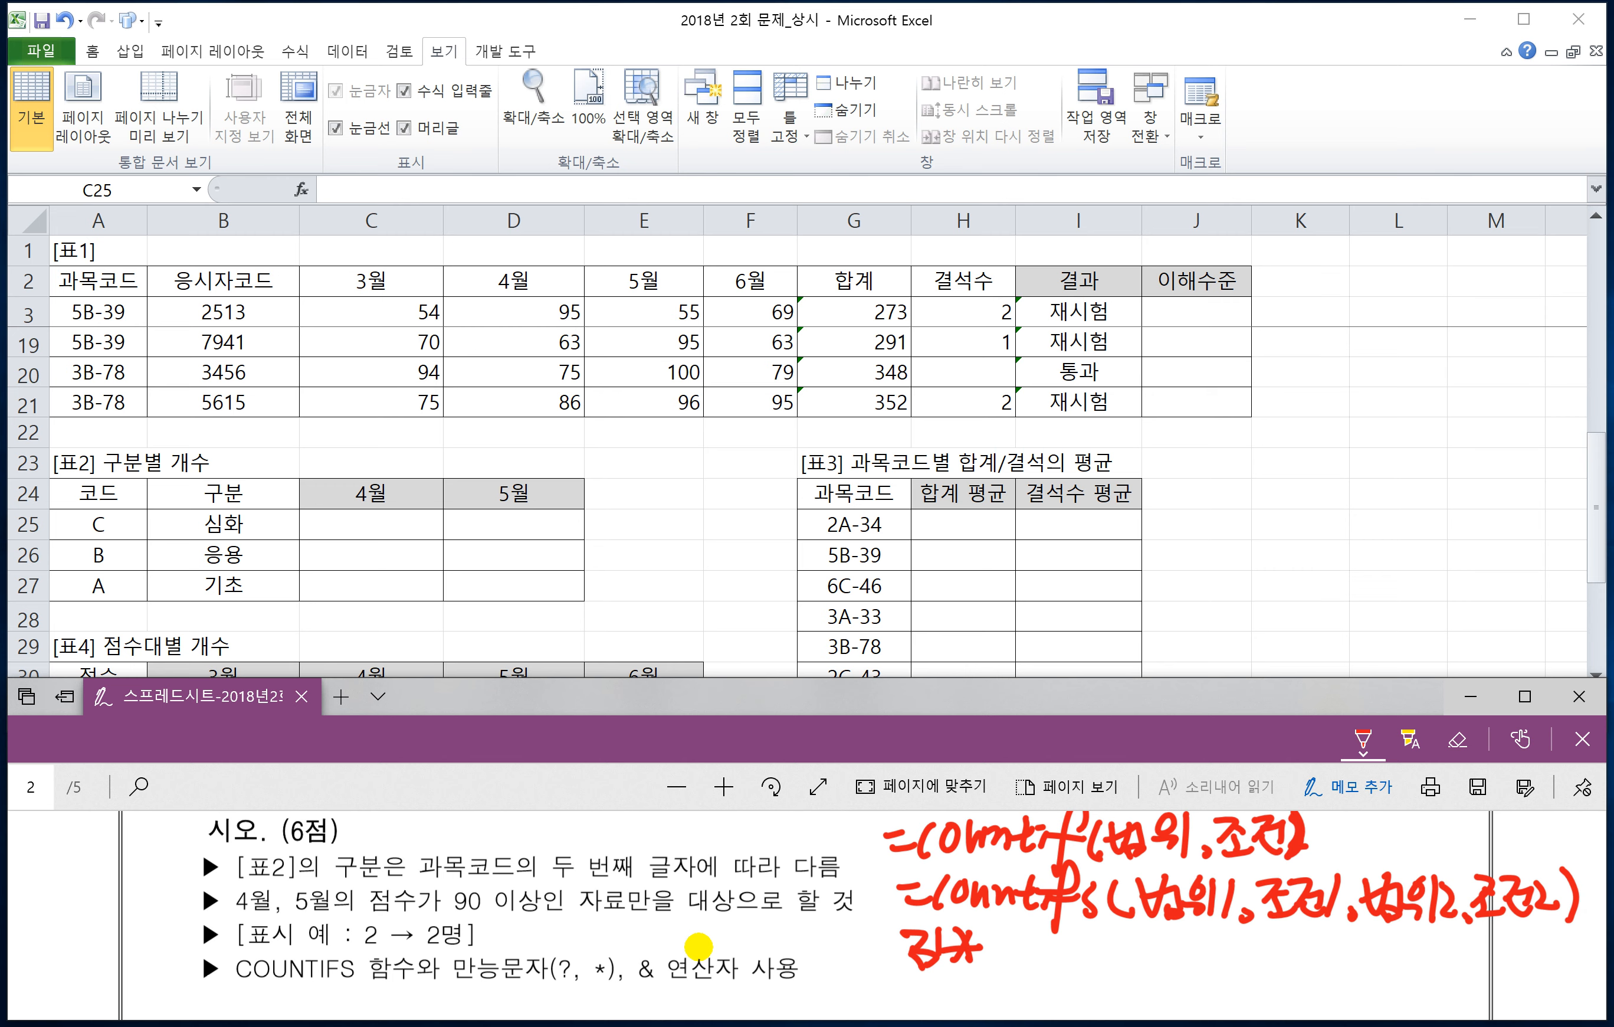
mouse_move(1026, 936)
left_mouse_down()
mouse_move(1052, 959)
mouse_move(1037, 963)
mouse_move(1080, 959)
mouse_move(1097, 982)
left_mouse_up()
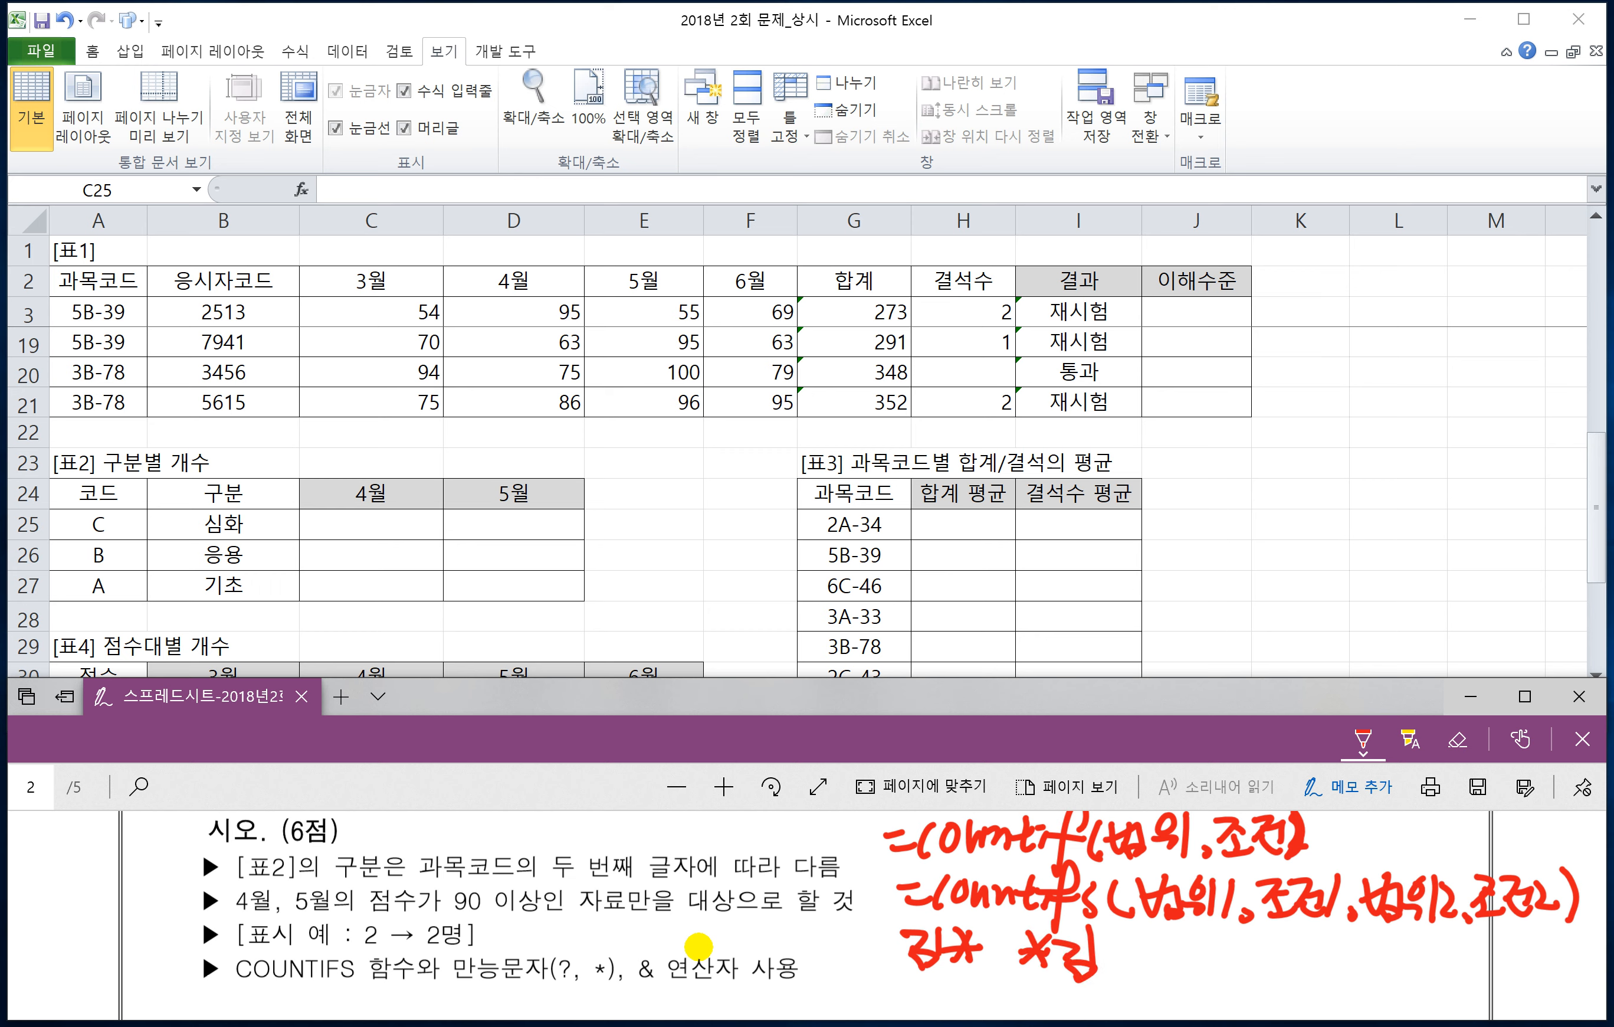
mouse_move(1153, 936)
left_mouse_down()
mouse_move(1177, 970)
mouse_move(1166, 958)
left_mouse_up()
mouse_move(1182, 932)
left_mouse_down()
mouse_move(1219, 930)
mouse_move(1217, 970)
left_mouse_up()
left_click_drag(1187, 957, 1224, 976)
mouse_move(1241, 939)
left_mouse_down()
mouse_move(1233, 966)
mouse_move(1248, 971)
left_mouse_up()
mouse_move(1221, 956)
left_mouse_down()
mouse_move(1260, 944)
mouse_move(1244, 948)
left_mouse_up()
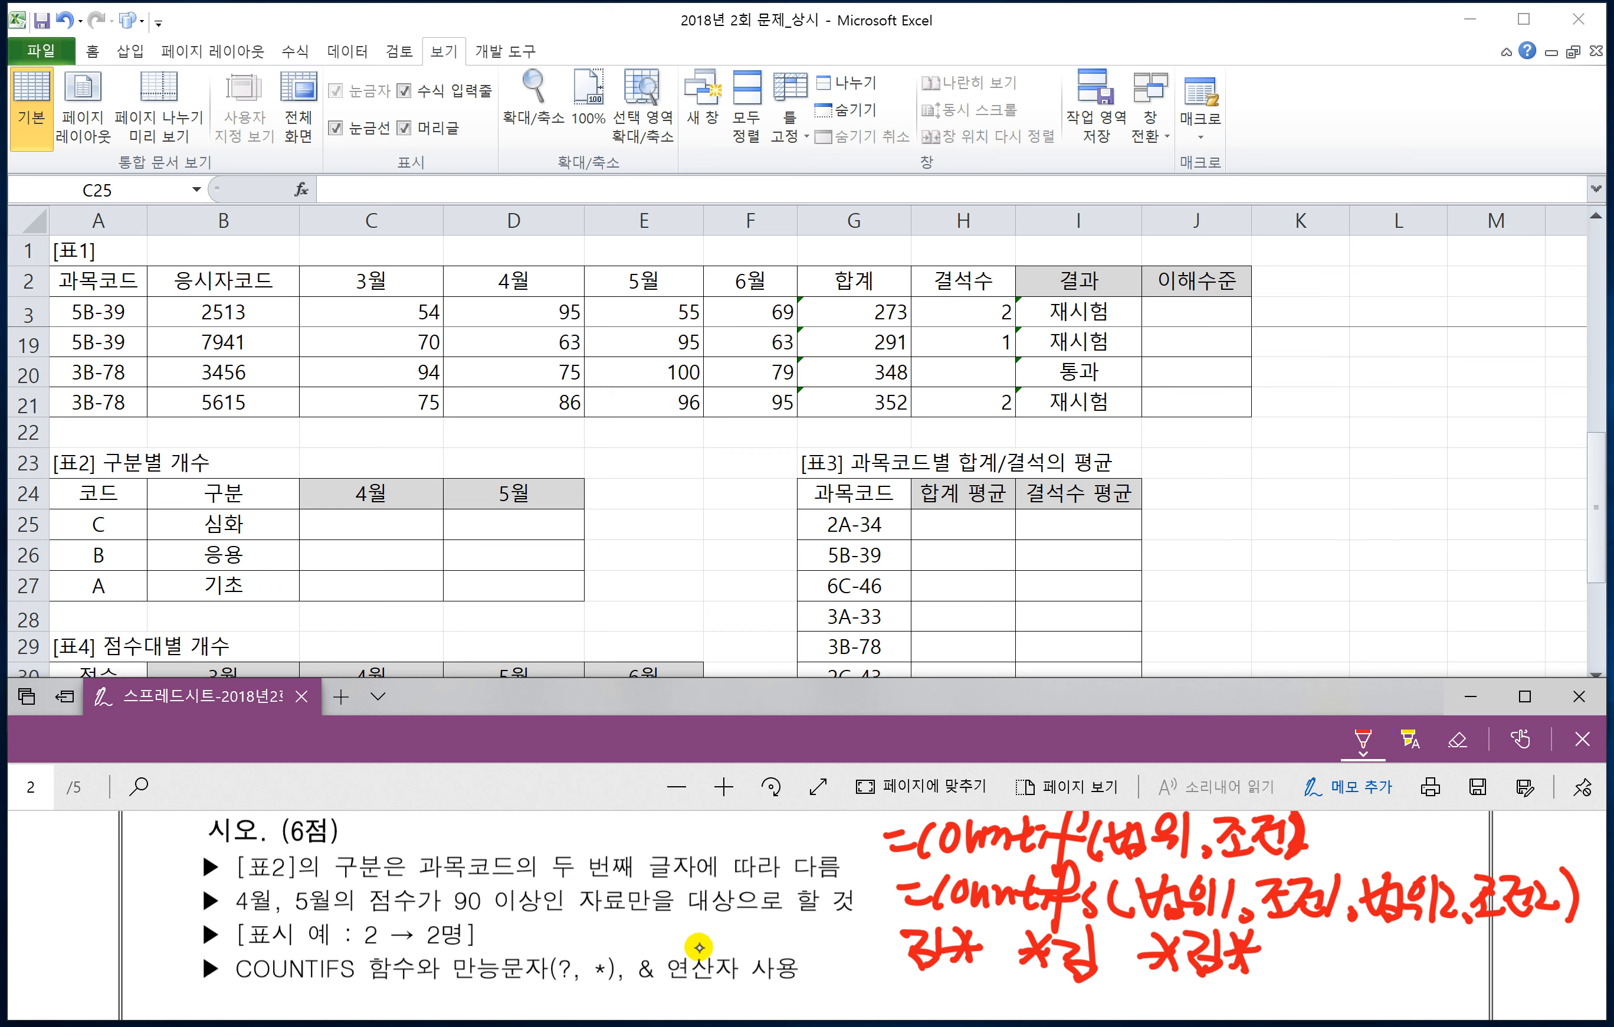
- Handwrite the question-mark wildcard example "김??" beside the asterisk examples in the PDF exam sheet
left_click_drag(1306, 948, 1317, 972)
left_click_drag(1346, 941, 1347, 975)
mouse_move(1320, 975)
left_mouse_down()
mouse_move(1326, 994)
mouse_move(1346, 984)
left_mouse_up()
mouse_move(1360, 950)
left_mouse_down()
mouse_move(1369, 976)
mouse_move(1403, 950)
mouse_move(1392, 978)
left_mouse_up()
left_click(1368, 990)
left_click(1392, 995)
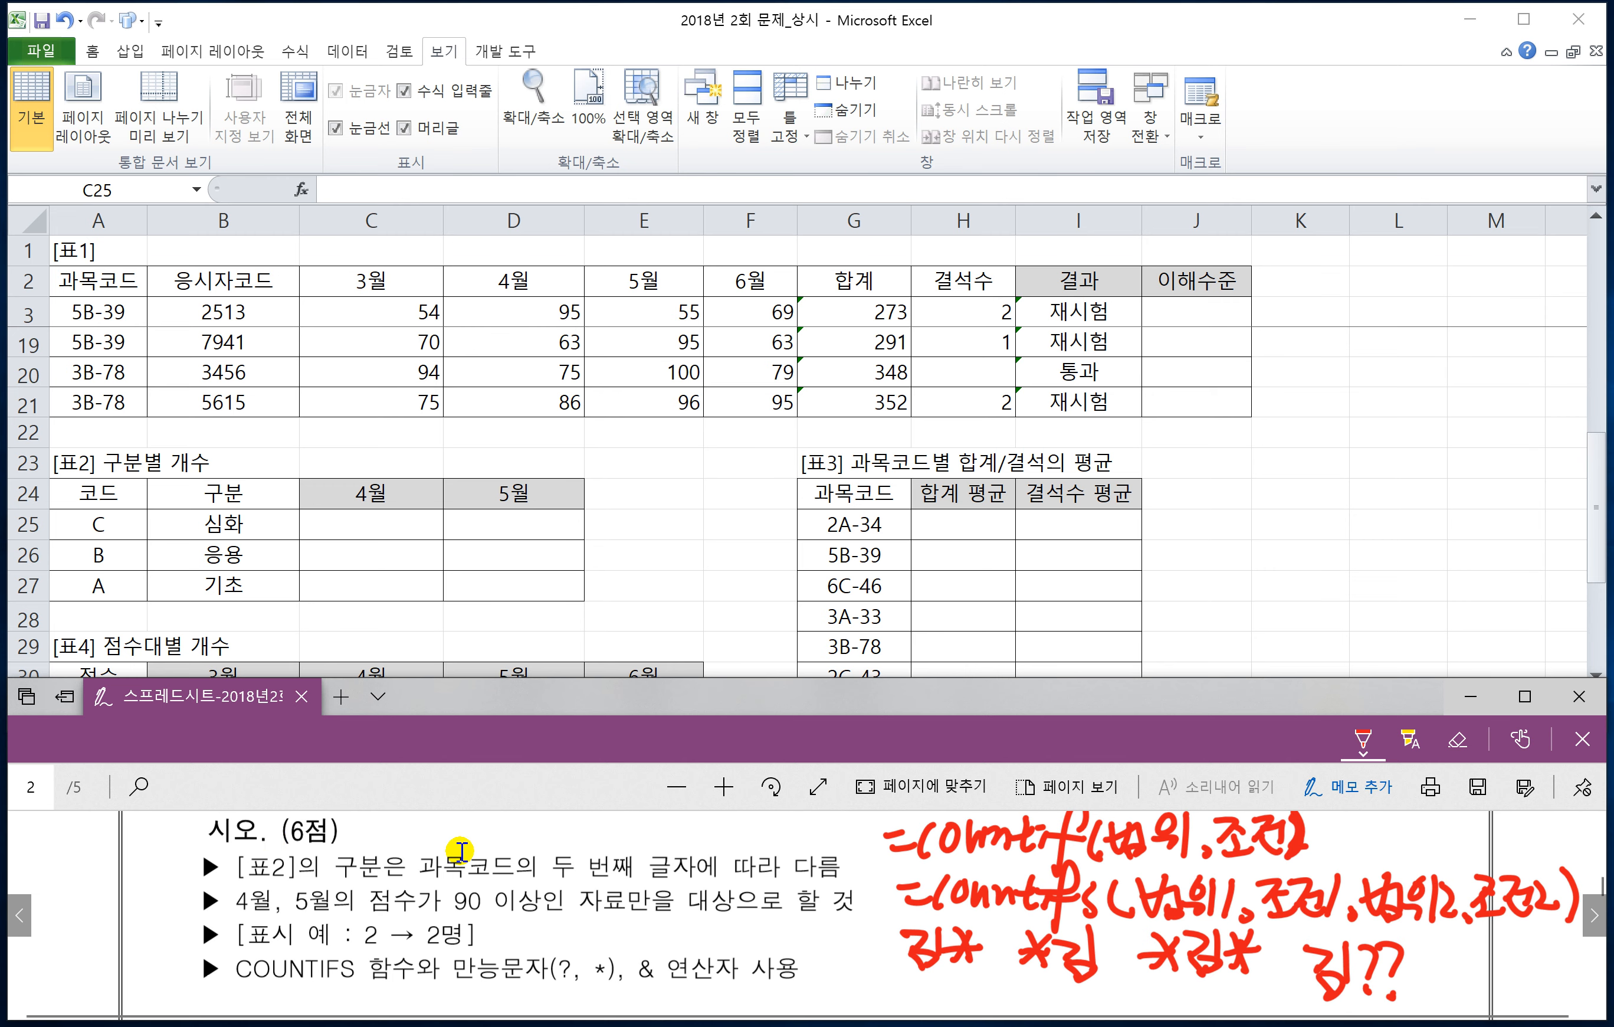
- Handwrite the second-character pattern "?B*" beneath the wildcard examples in the PDF exam sheet
scroll(461, 849, "down", 1)
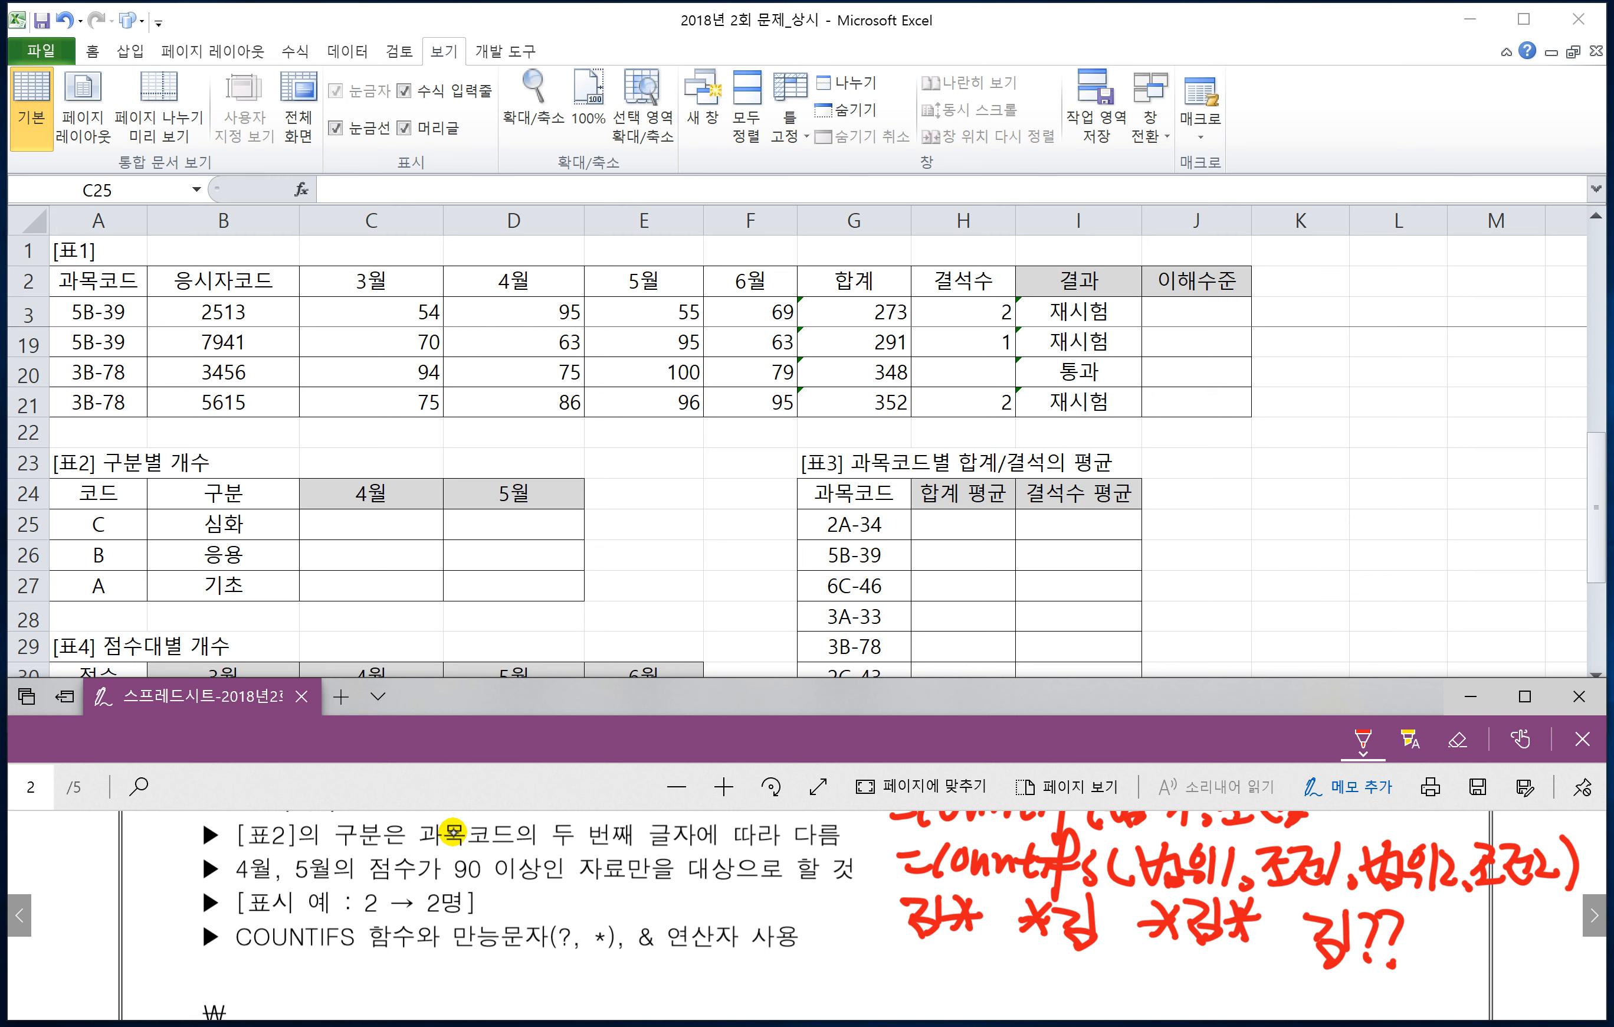
left_click_drag(816, 968, 833, 966)
left_click(831, 996)
left_click_drag(850, 956, 850, 997)
left_click_drag(849, 958, 852, 996)
mouse_move(899, 960)
left_mouse_down()
mouse_move(881, 997)
mouse_move(901, 996)
left_mouse_up()
left_click_drag(873, 981, 914, 975)
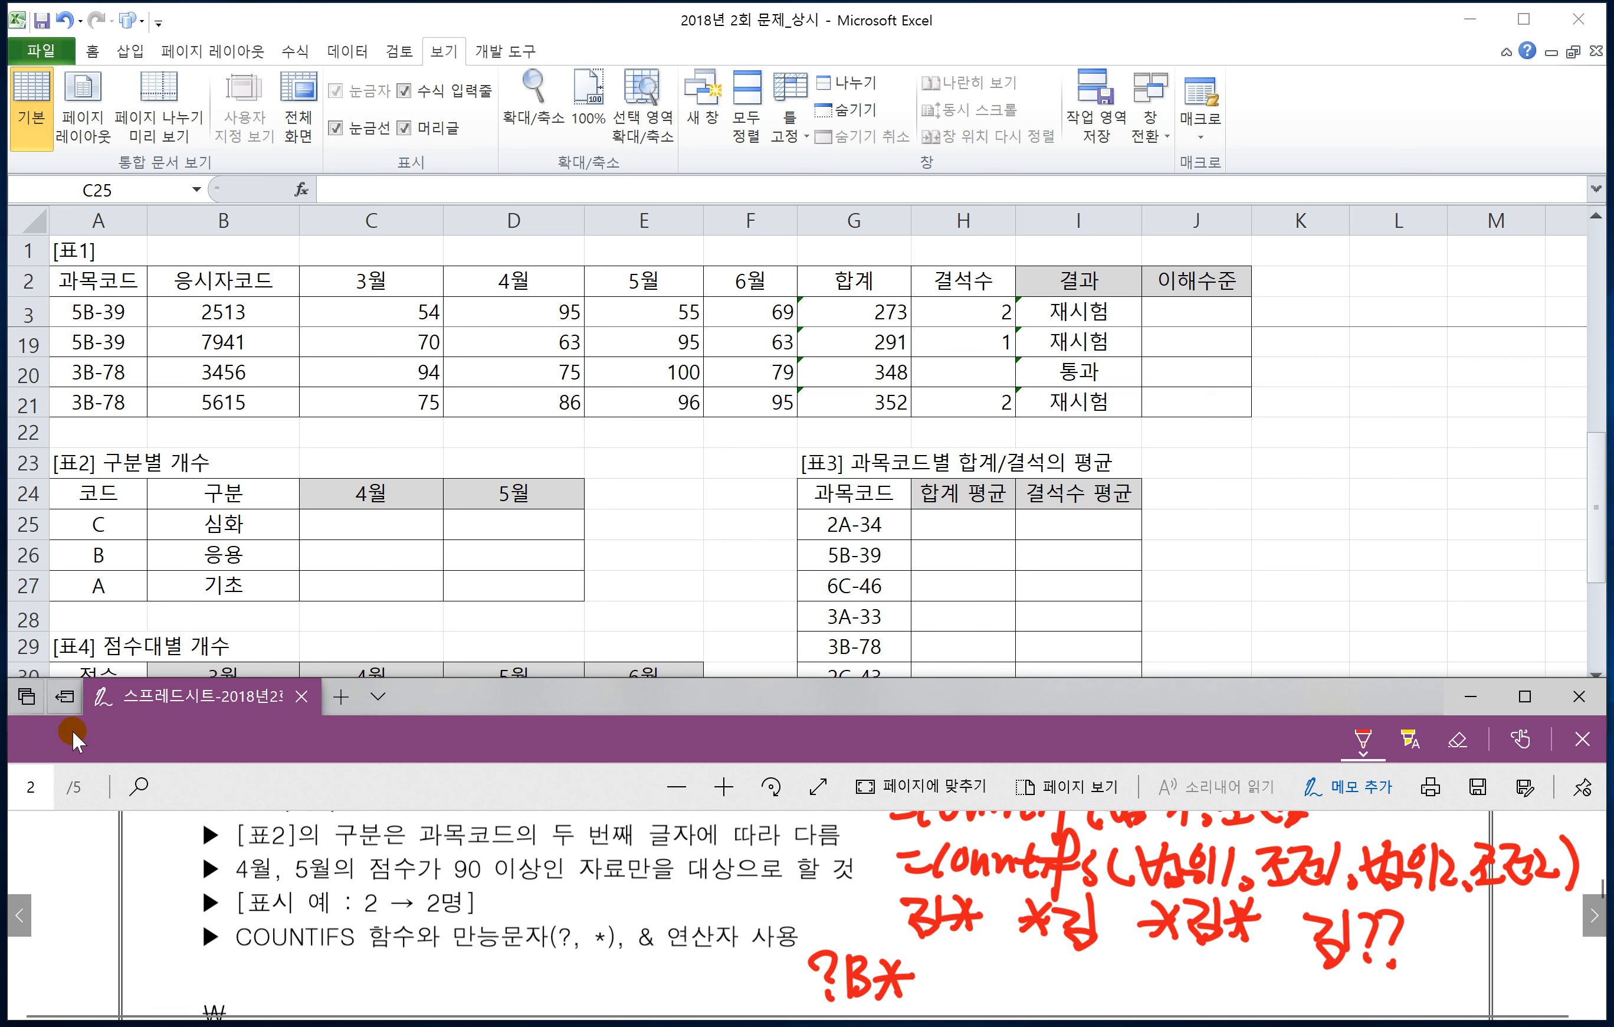
left_click(353, 523)
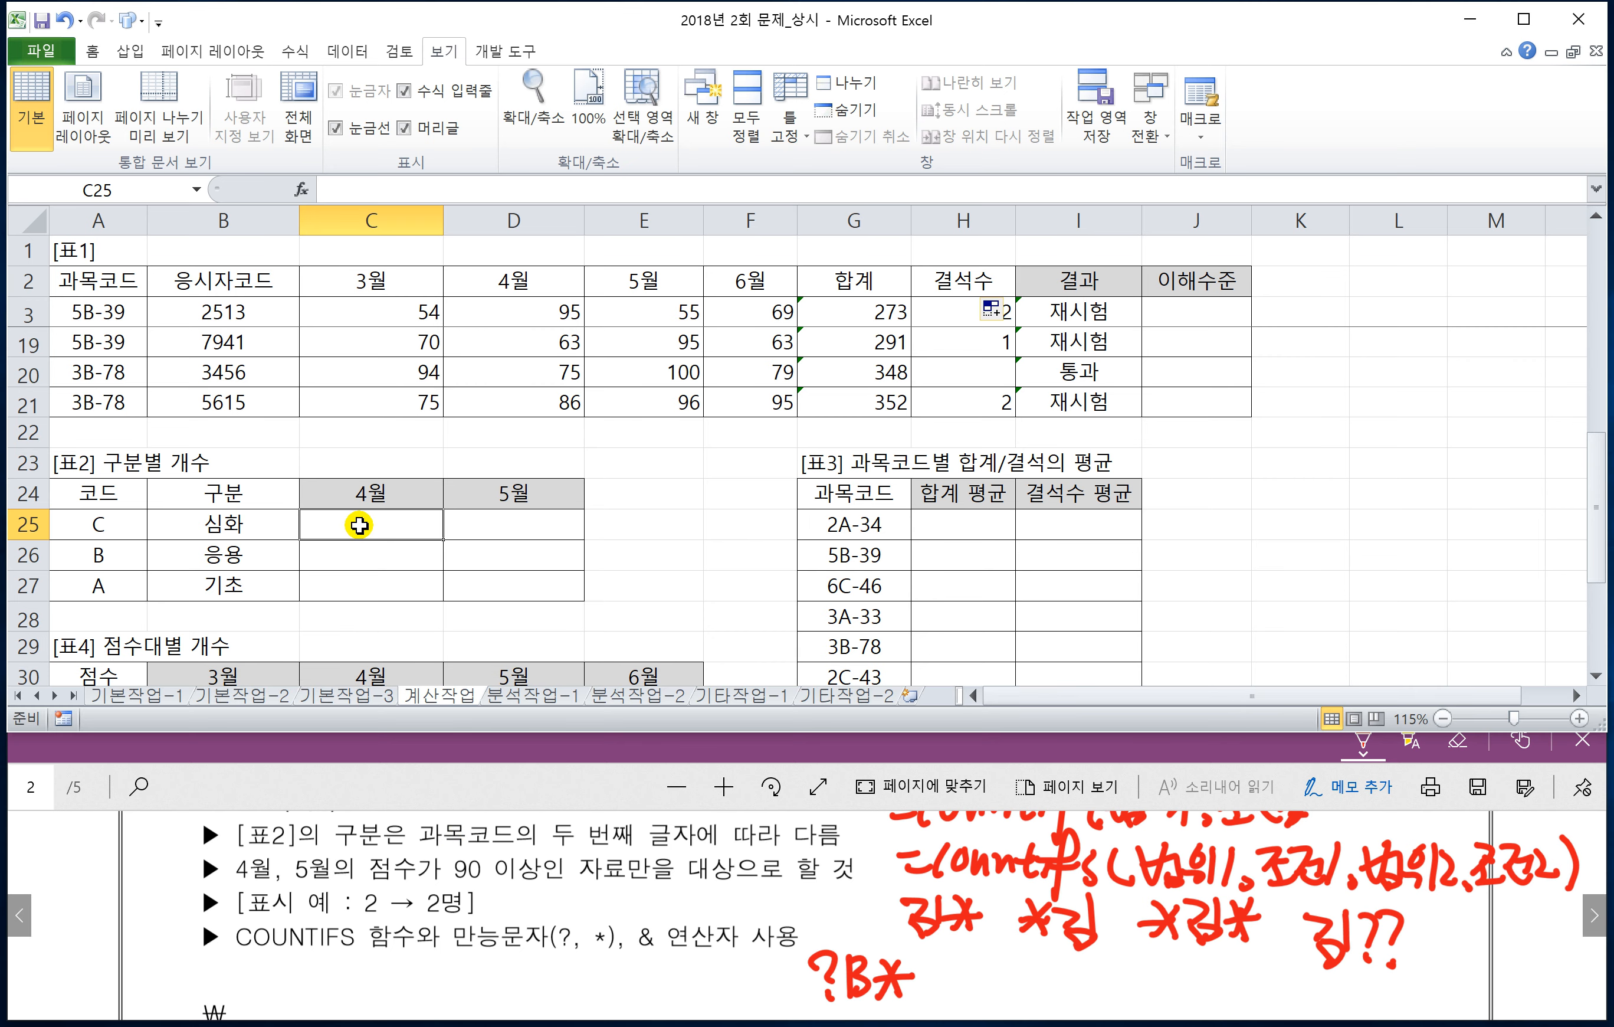
type("=")
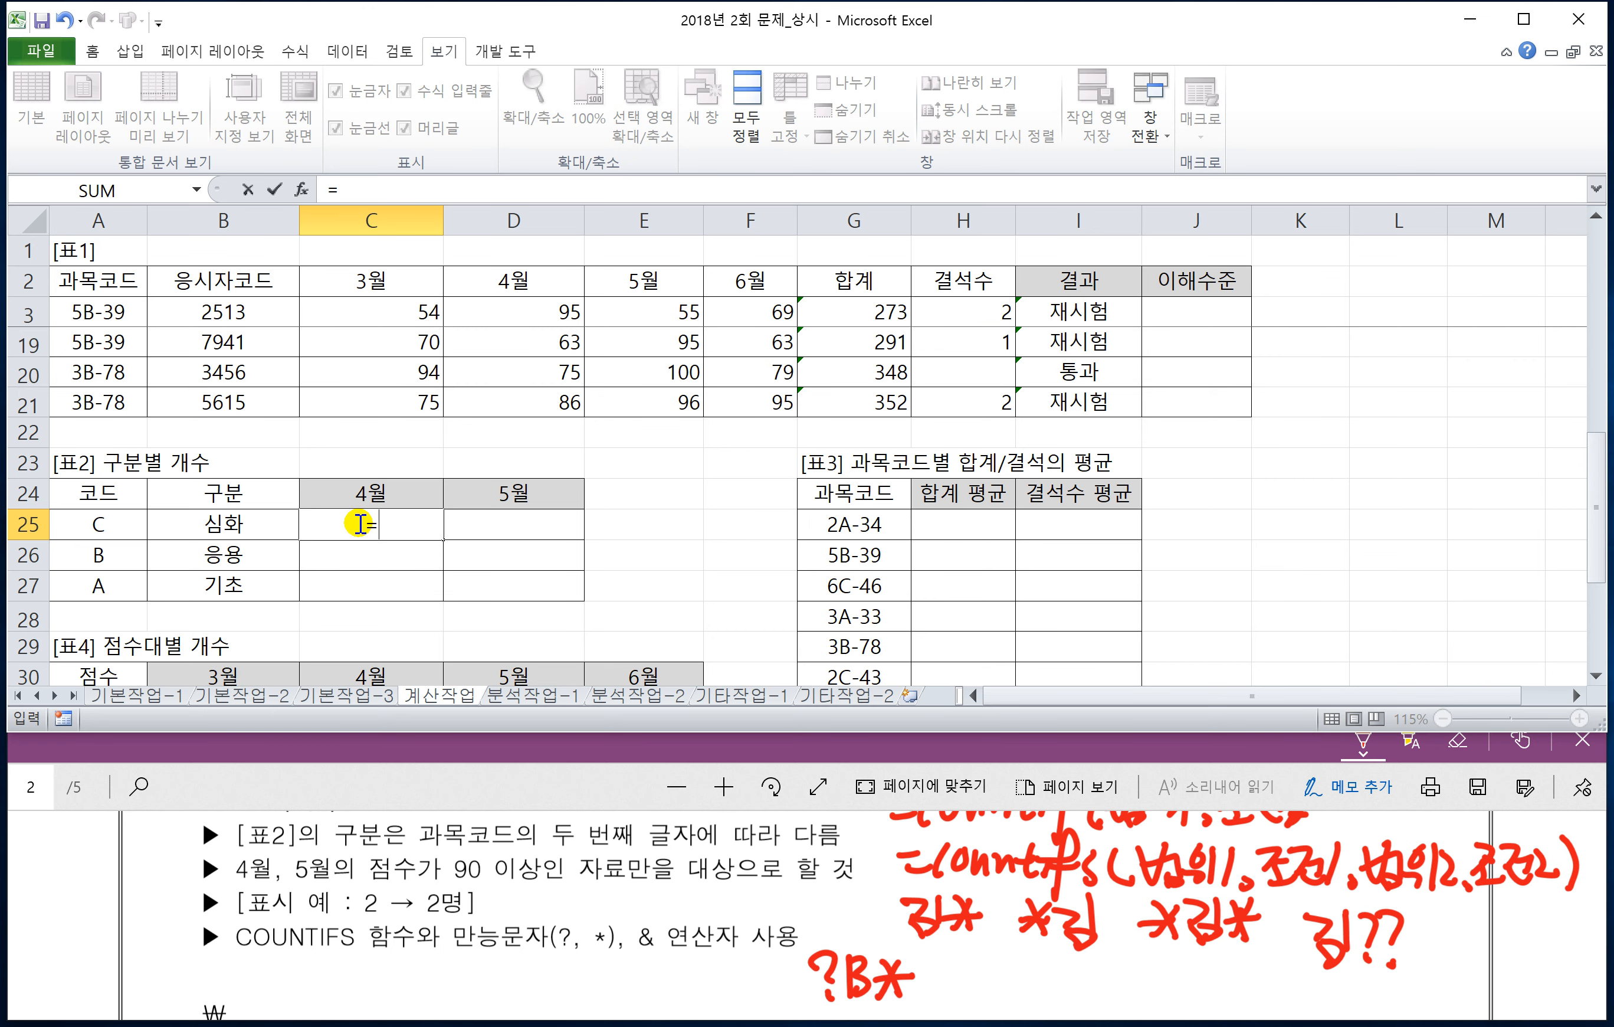
type("ㅊ")
key("BackSpace")
type("countifs")
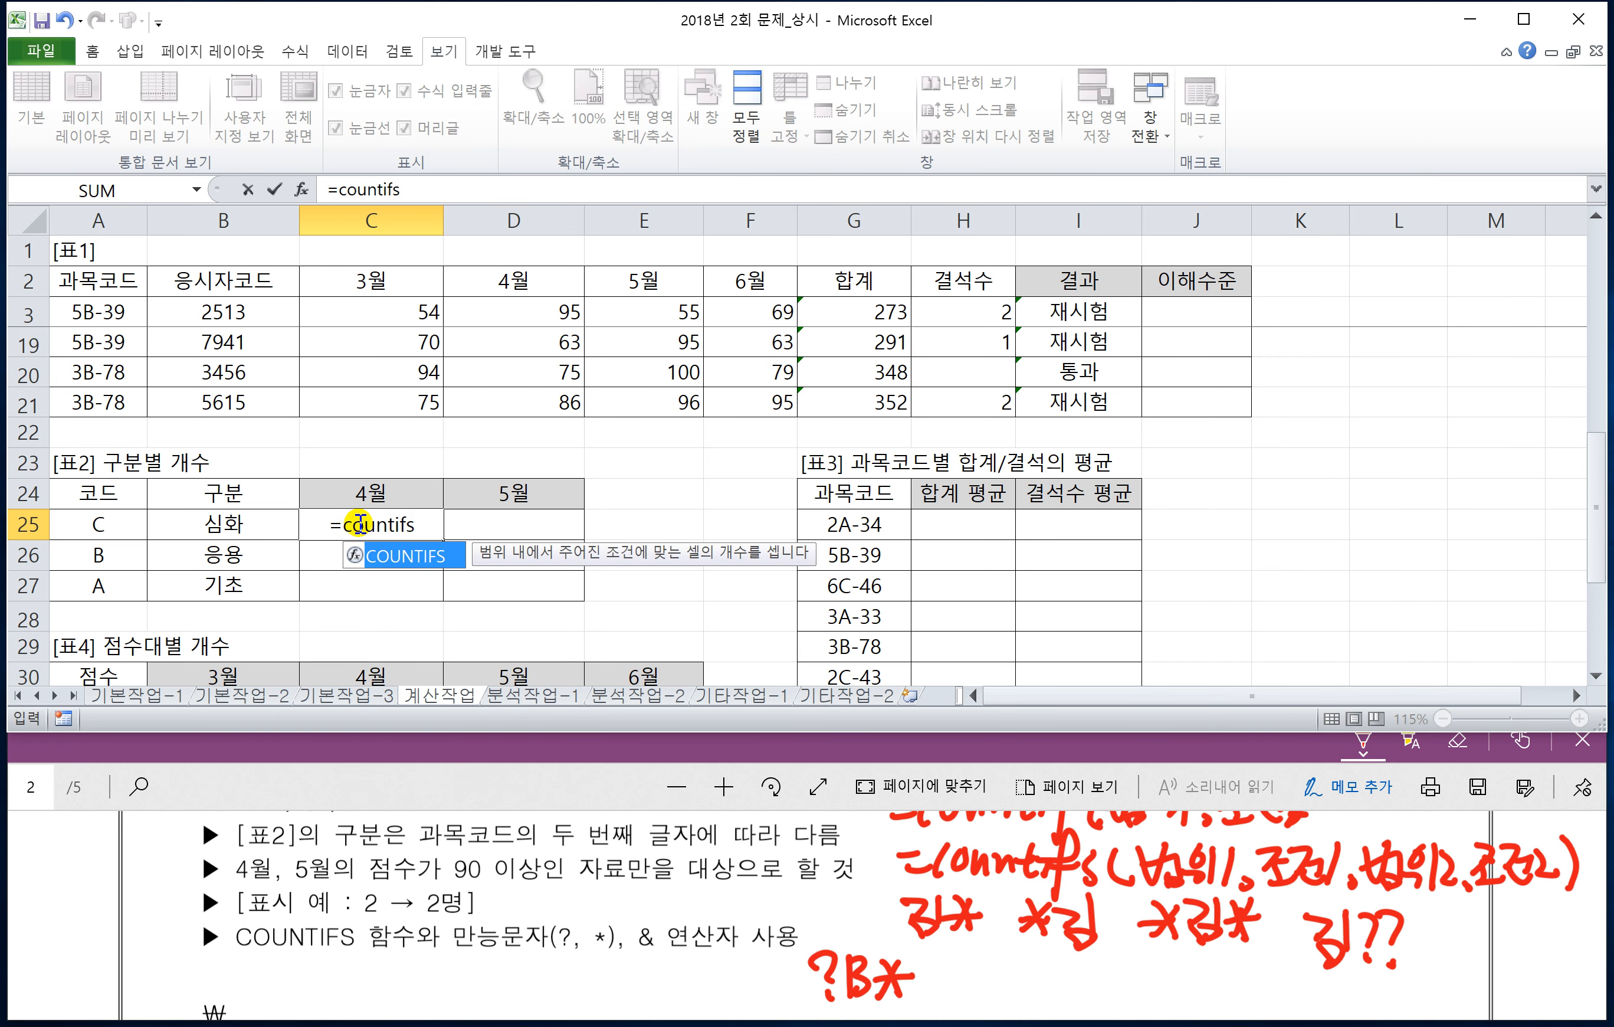
type("(")
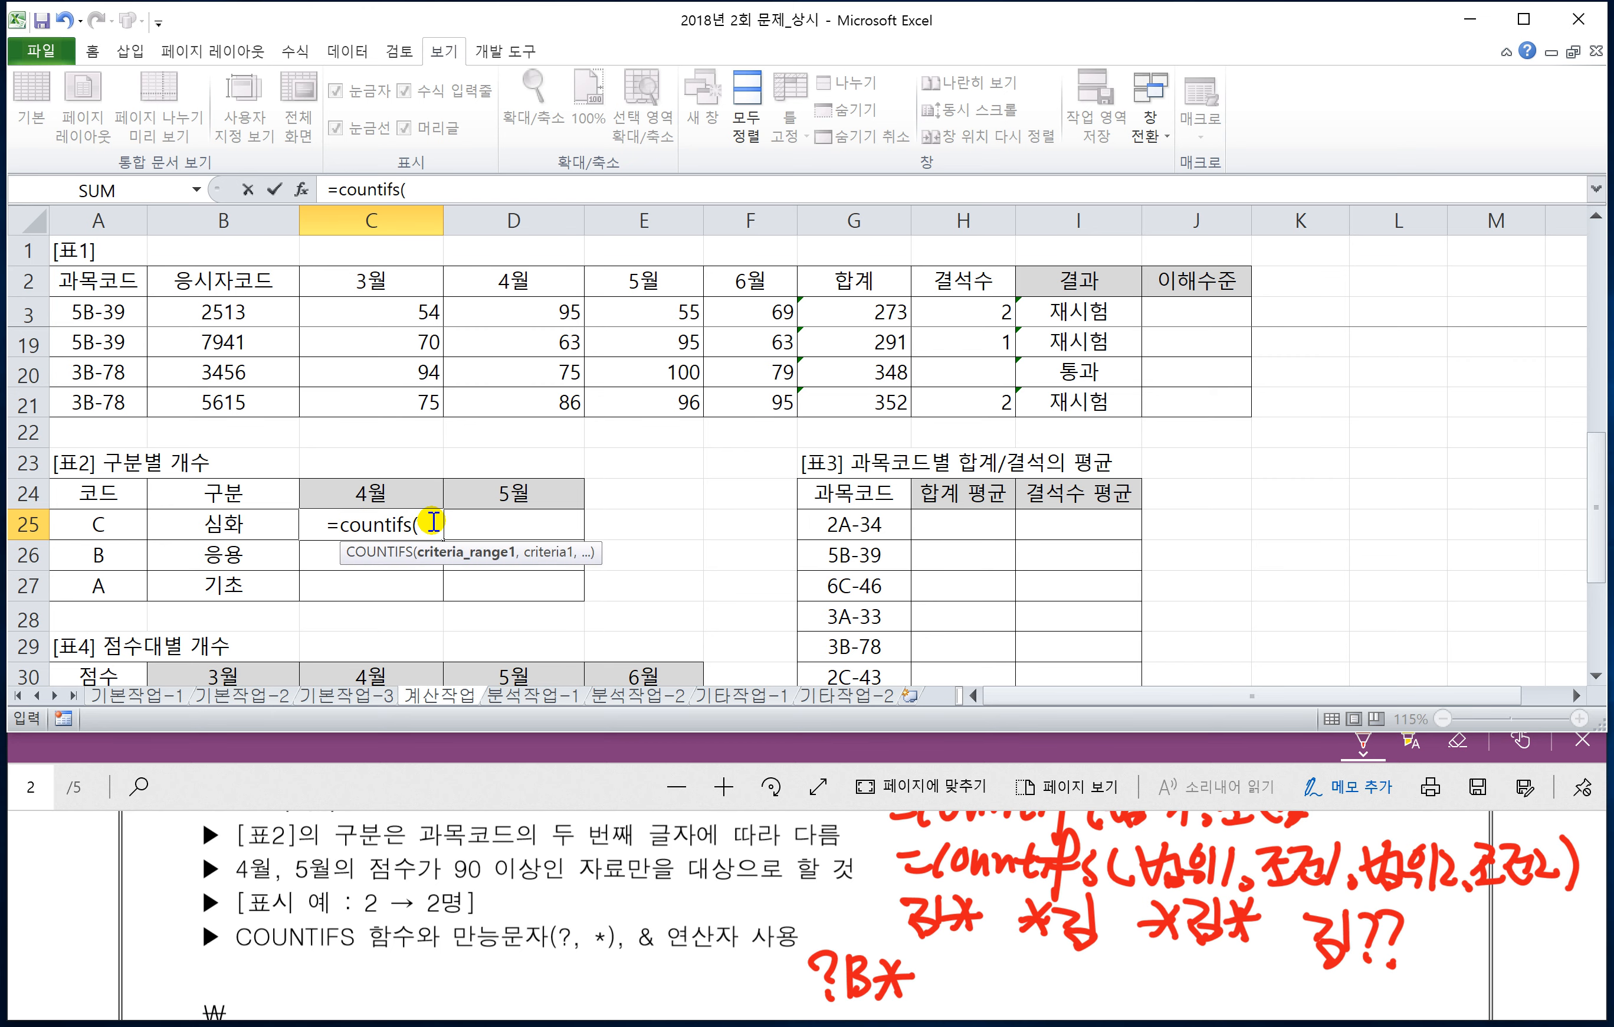
key("Escape")
- Switch to the worksheet and start a COUNTIFS formula in cell C25 with the absolute 과목코드 range $A$3:$A$21 as first criteria range
scroll(439, 547, "up", 1)
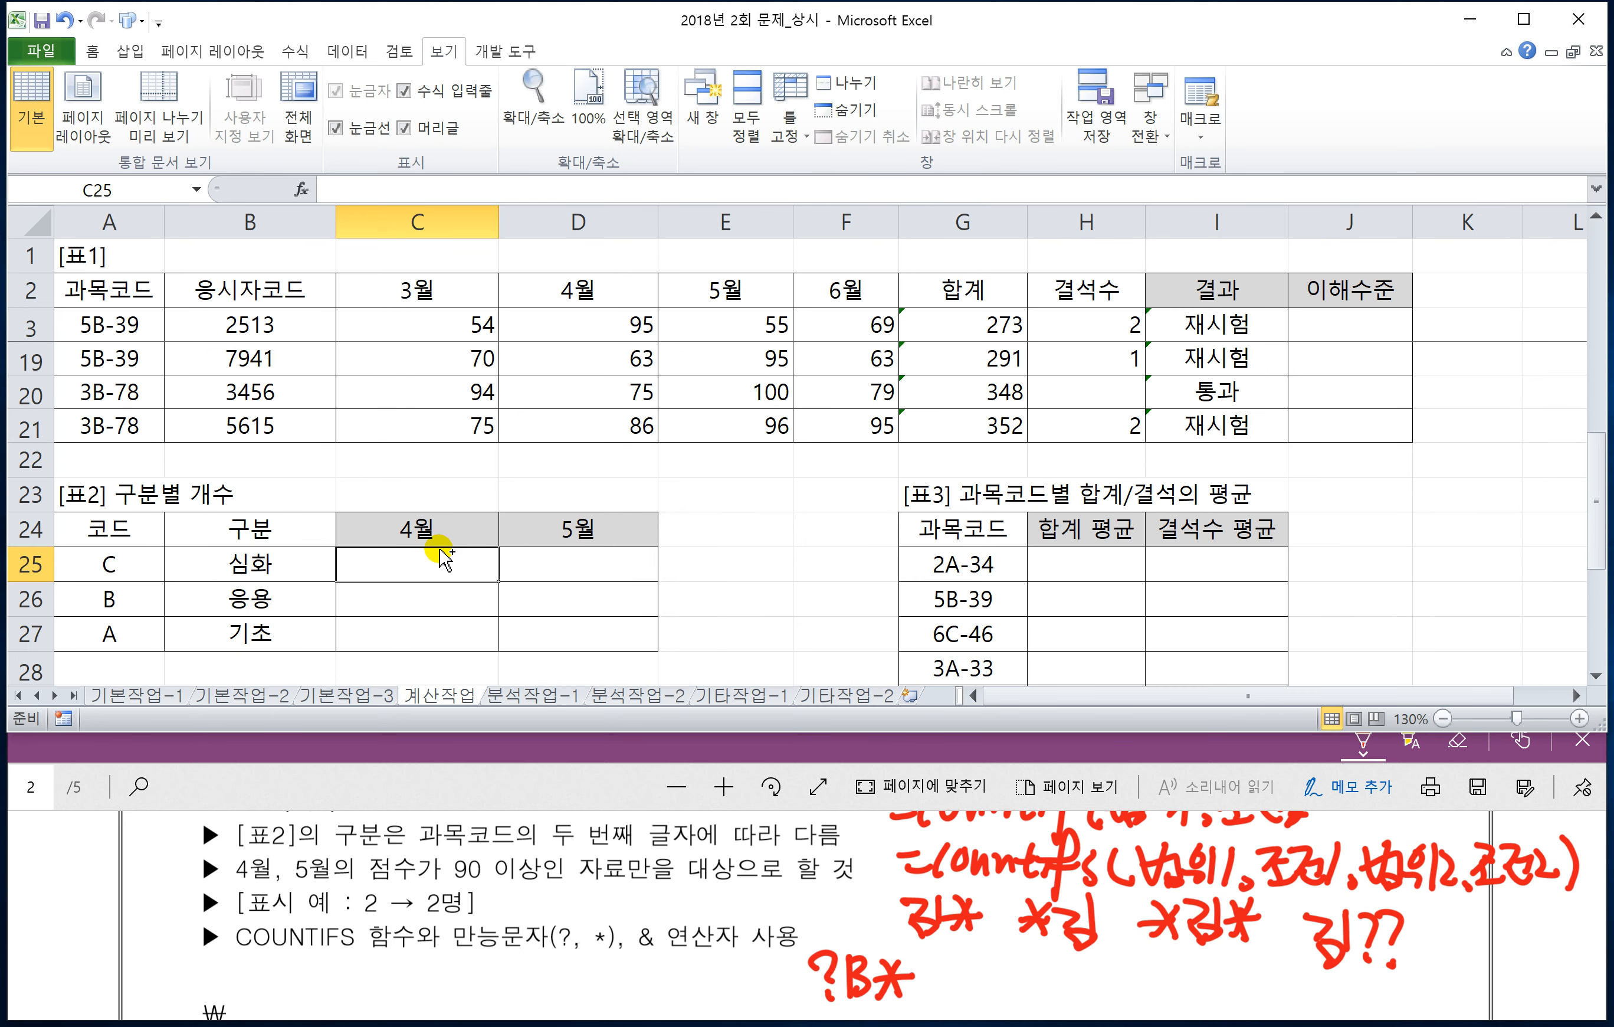
left_click(423, 569)
type("=COUNT")
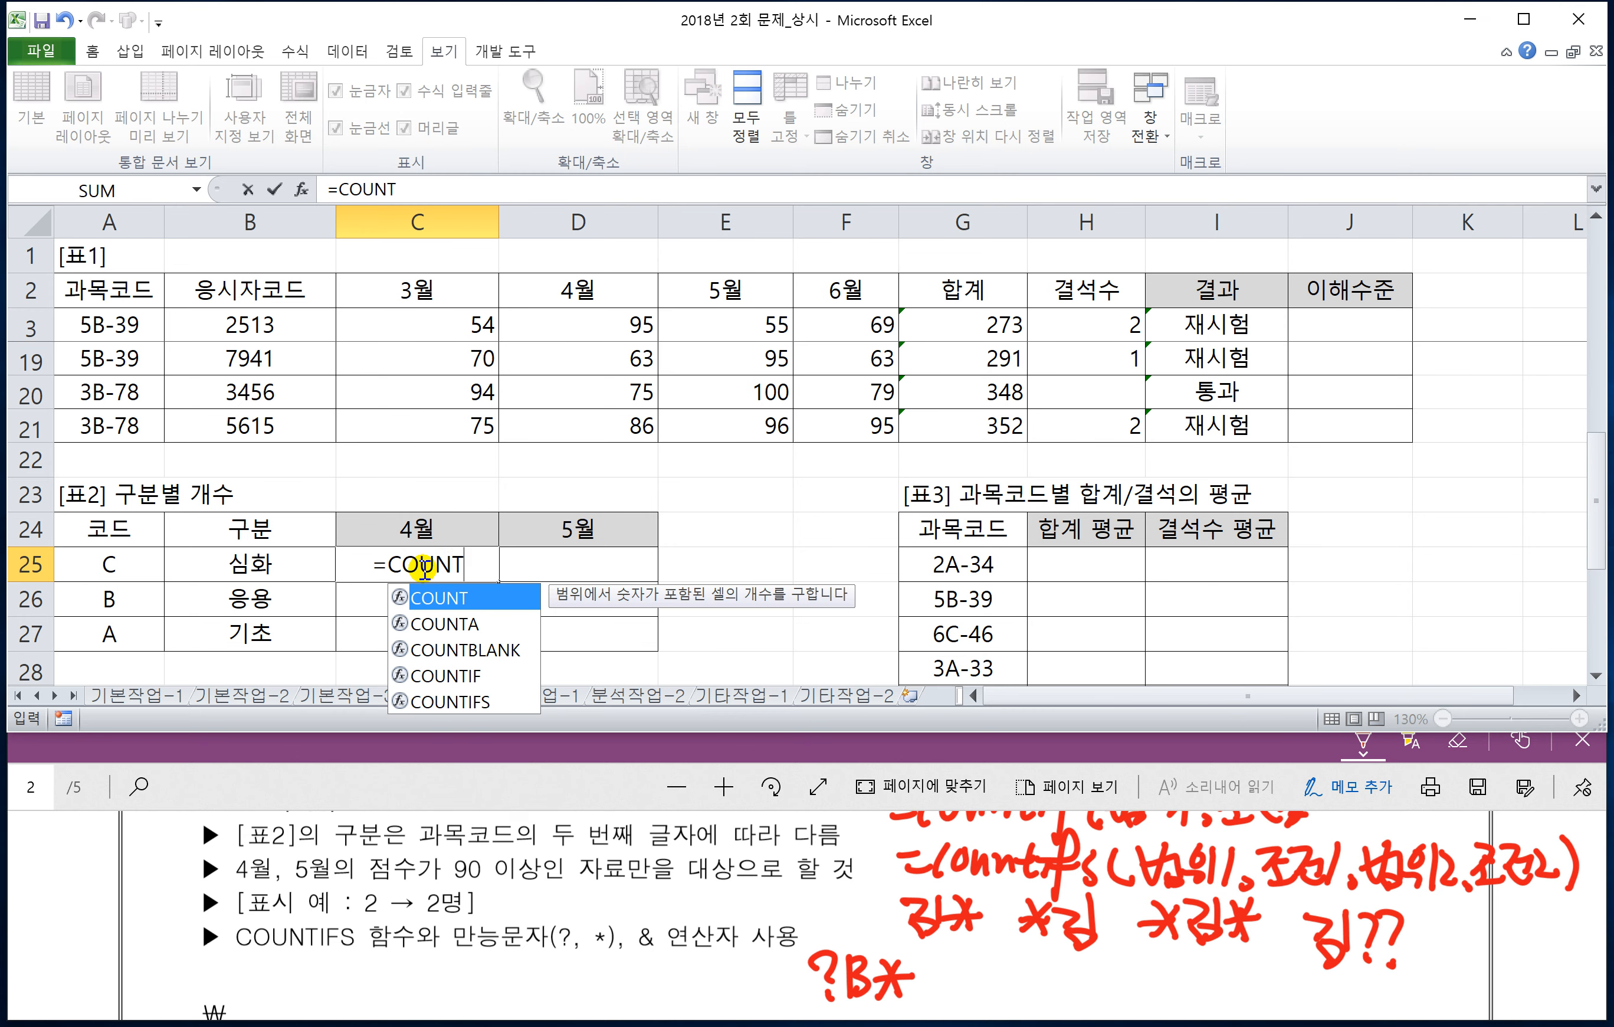
type("IFS(")
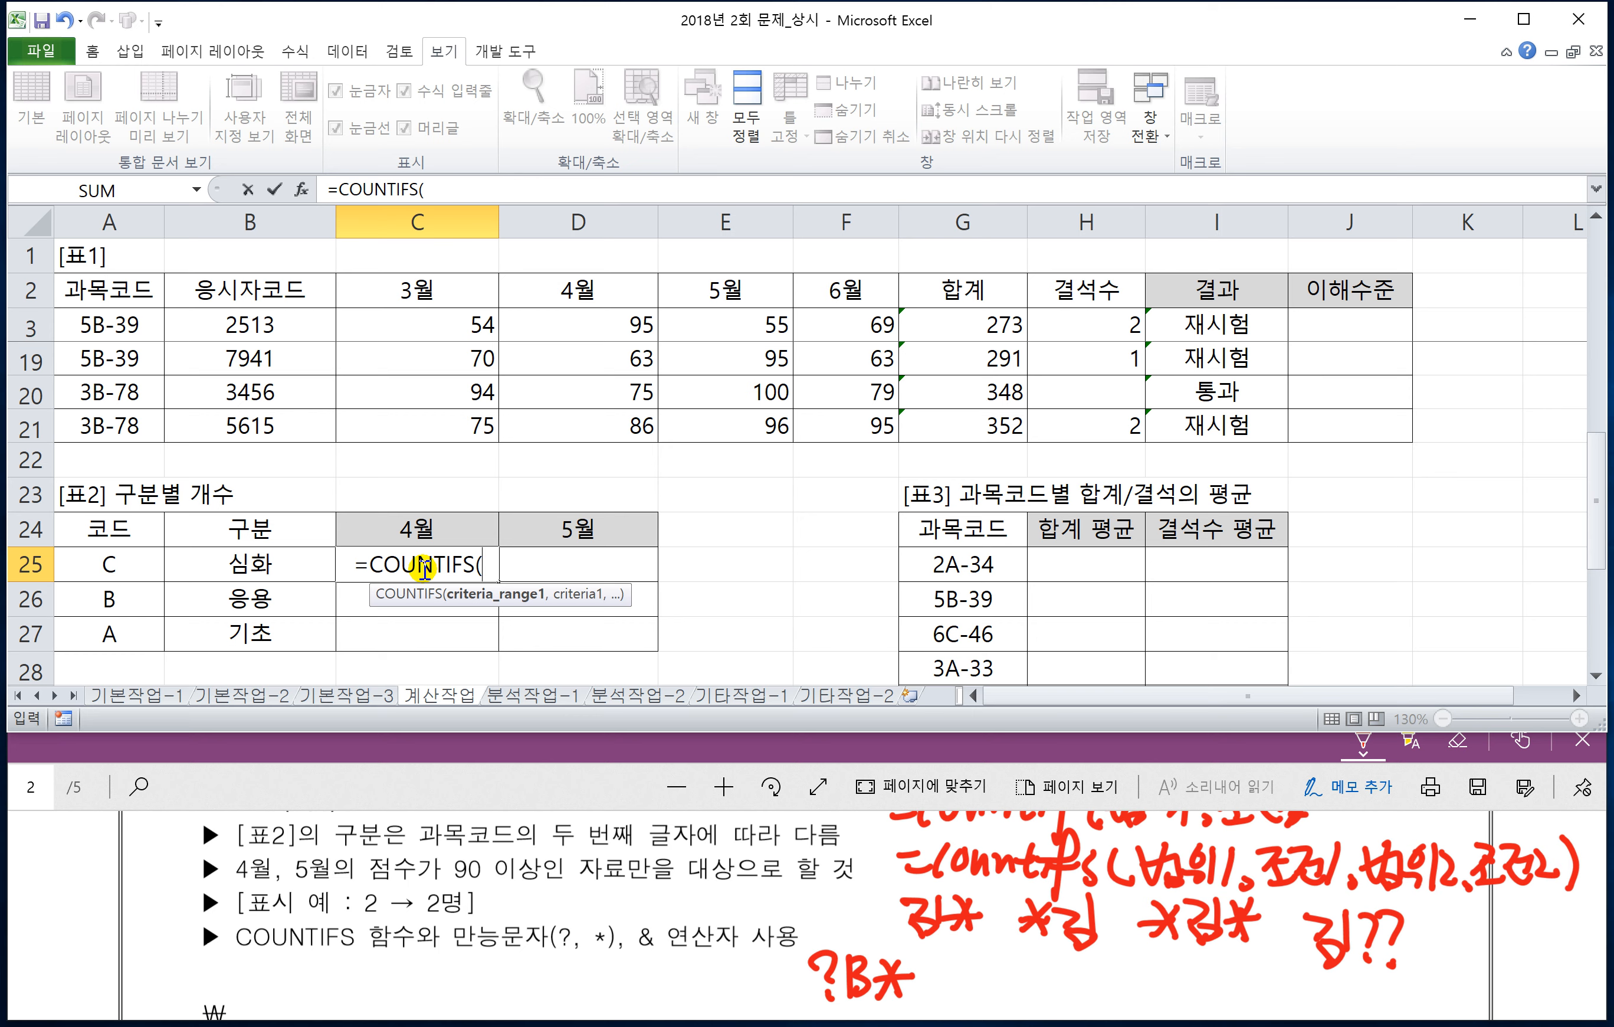
left_click(126, 326)
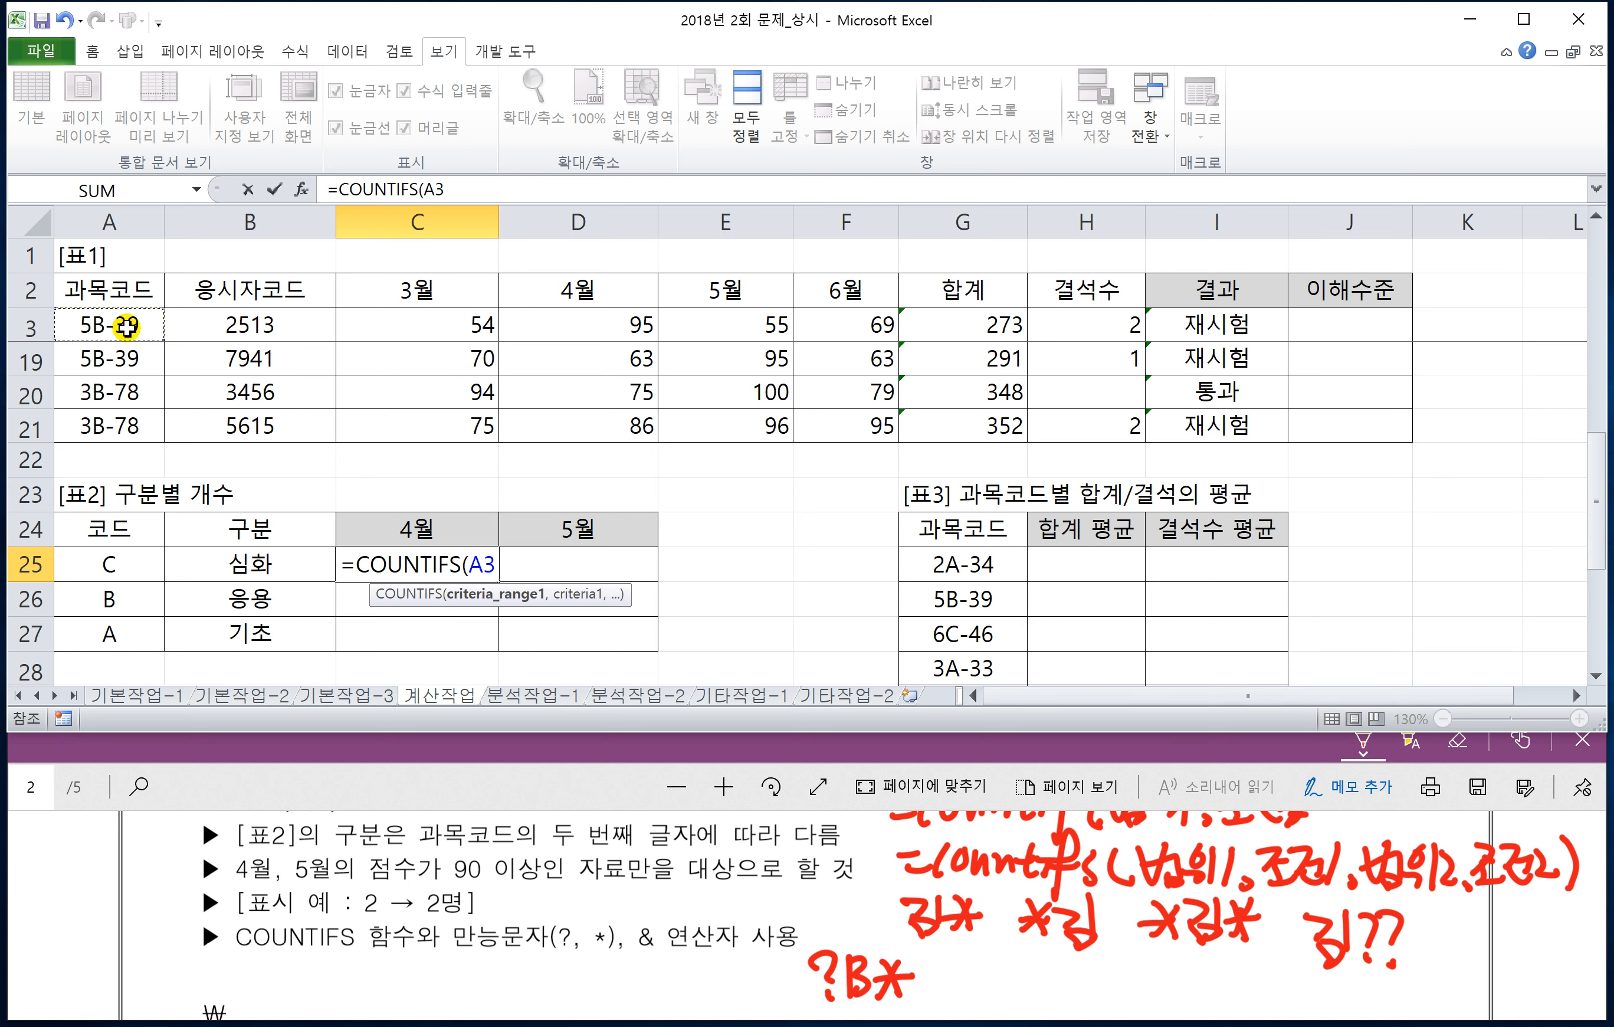
key("ctrl+shift+Down")
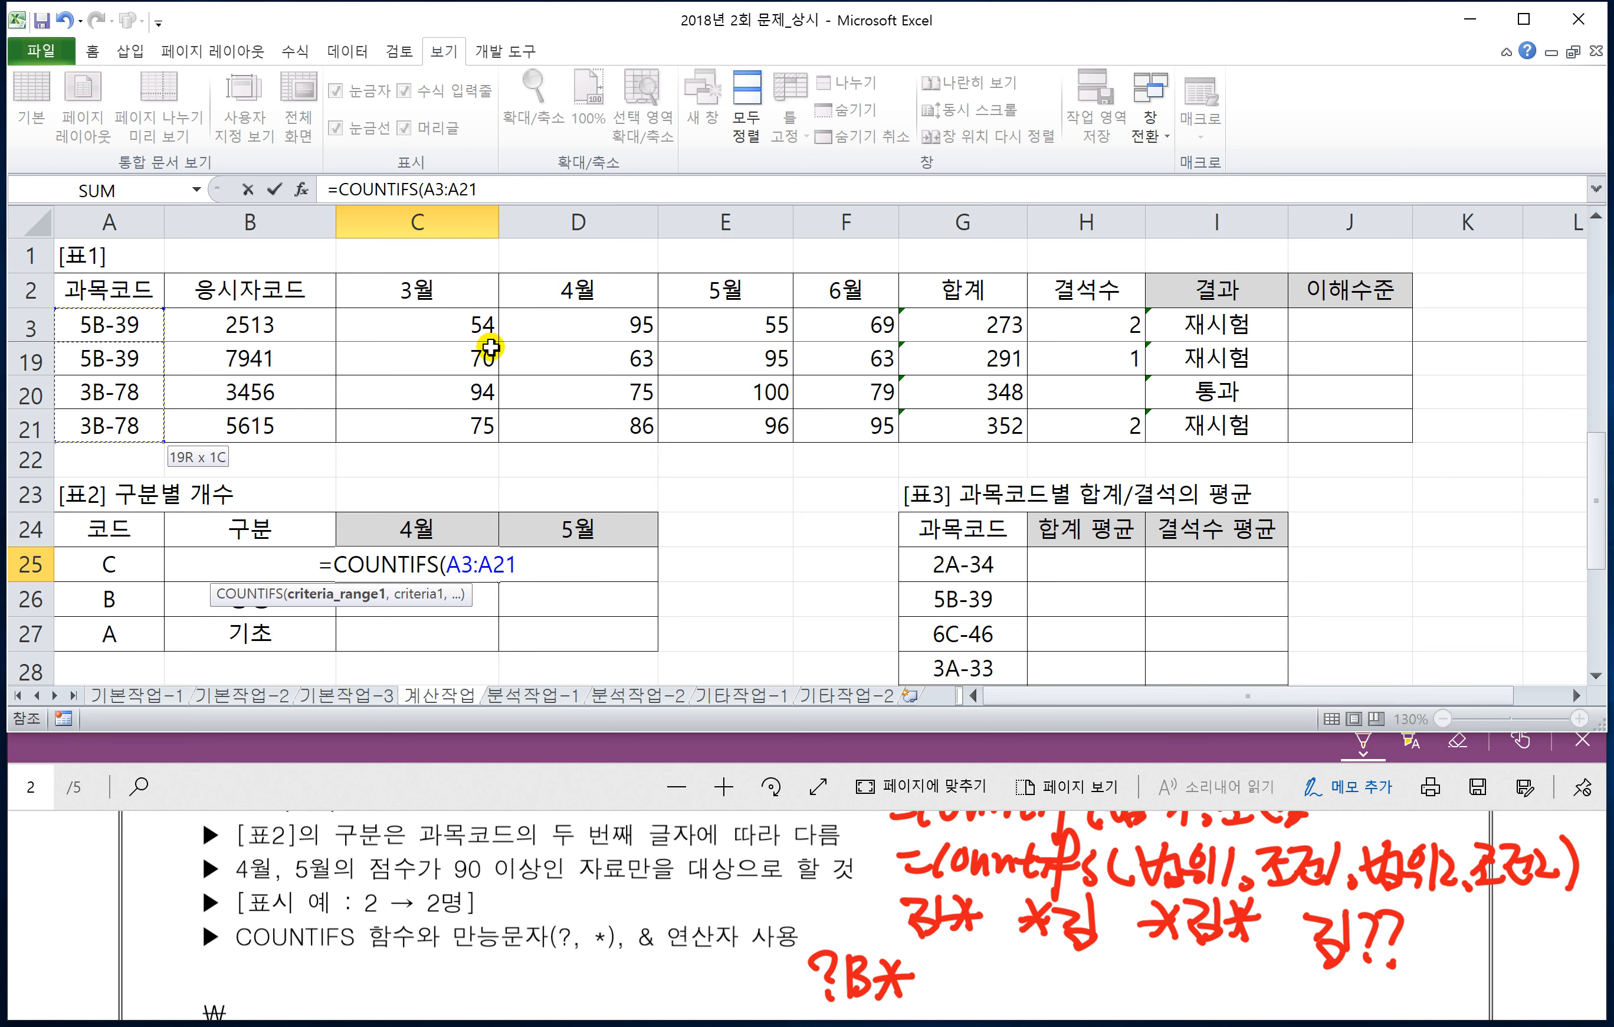
key("F4")
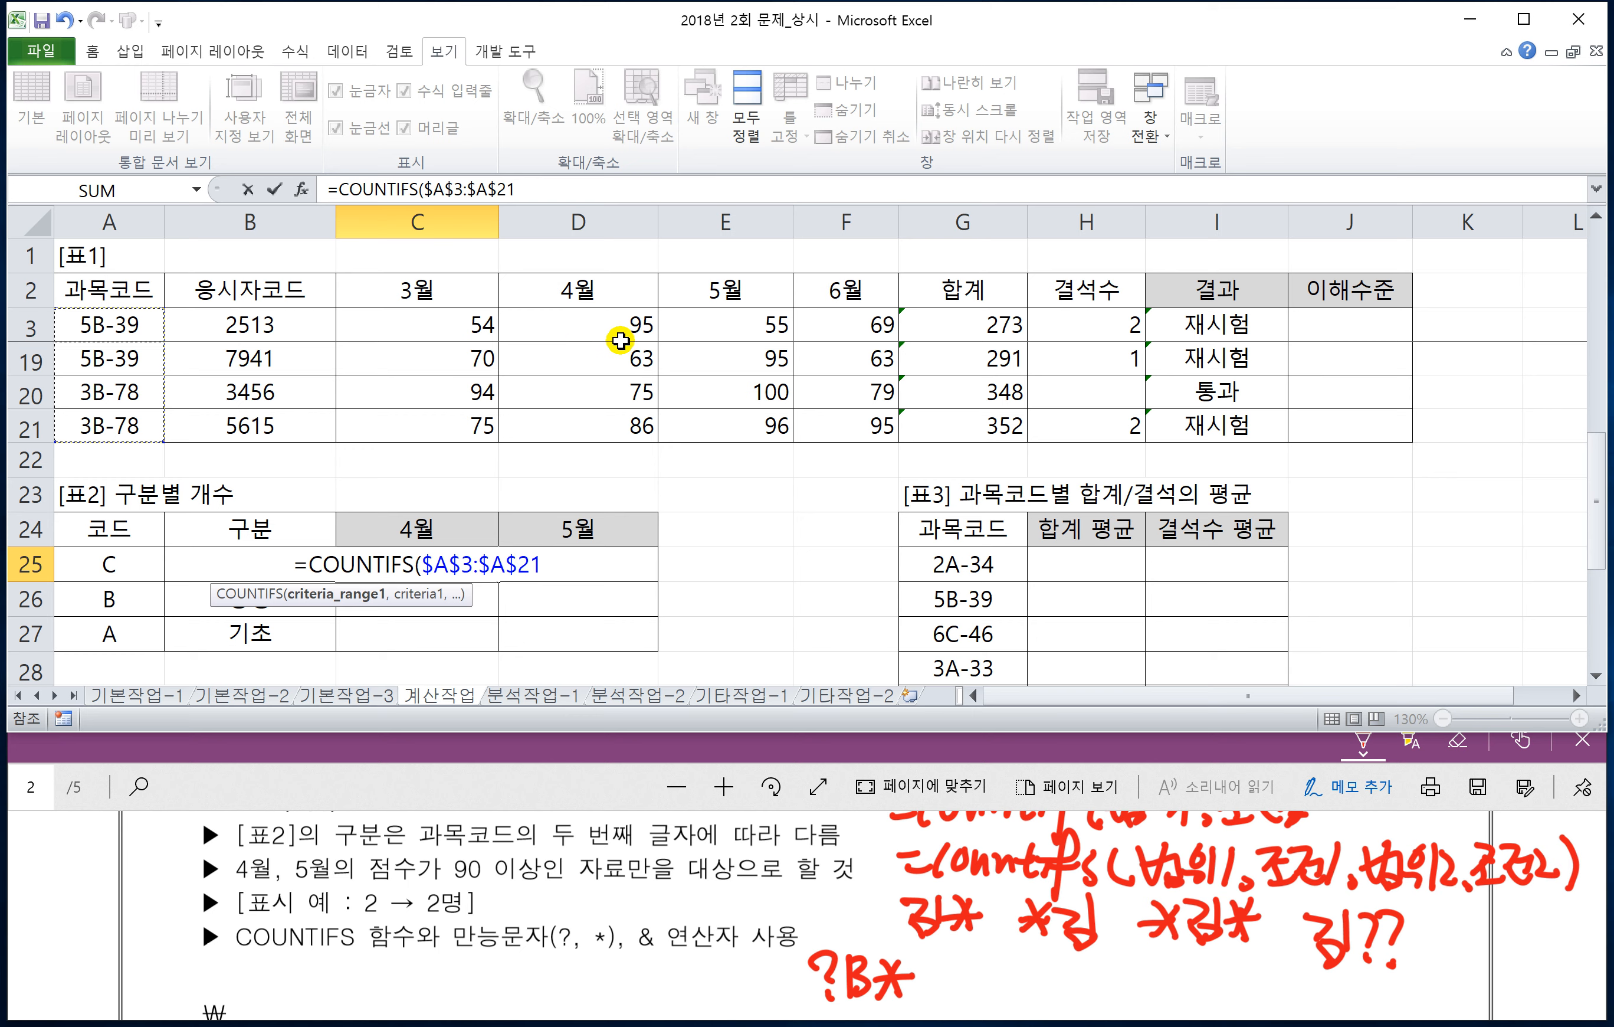
- Add "?"&$A25&"*" as the first criterion of the COUNTIFS formula, with the column of the code cell locked
type(",")
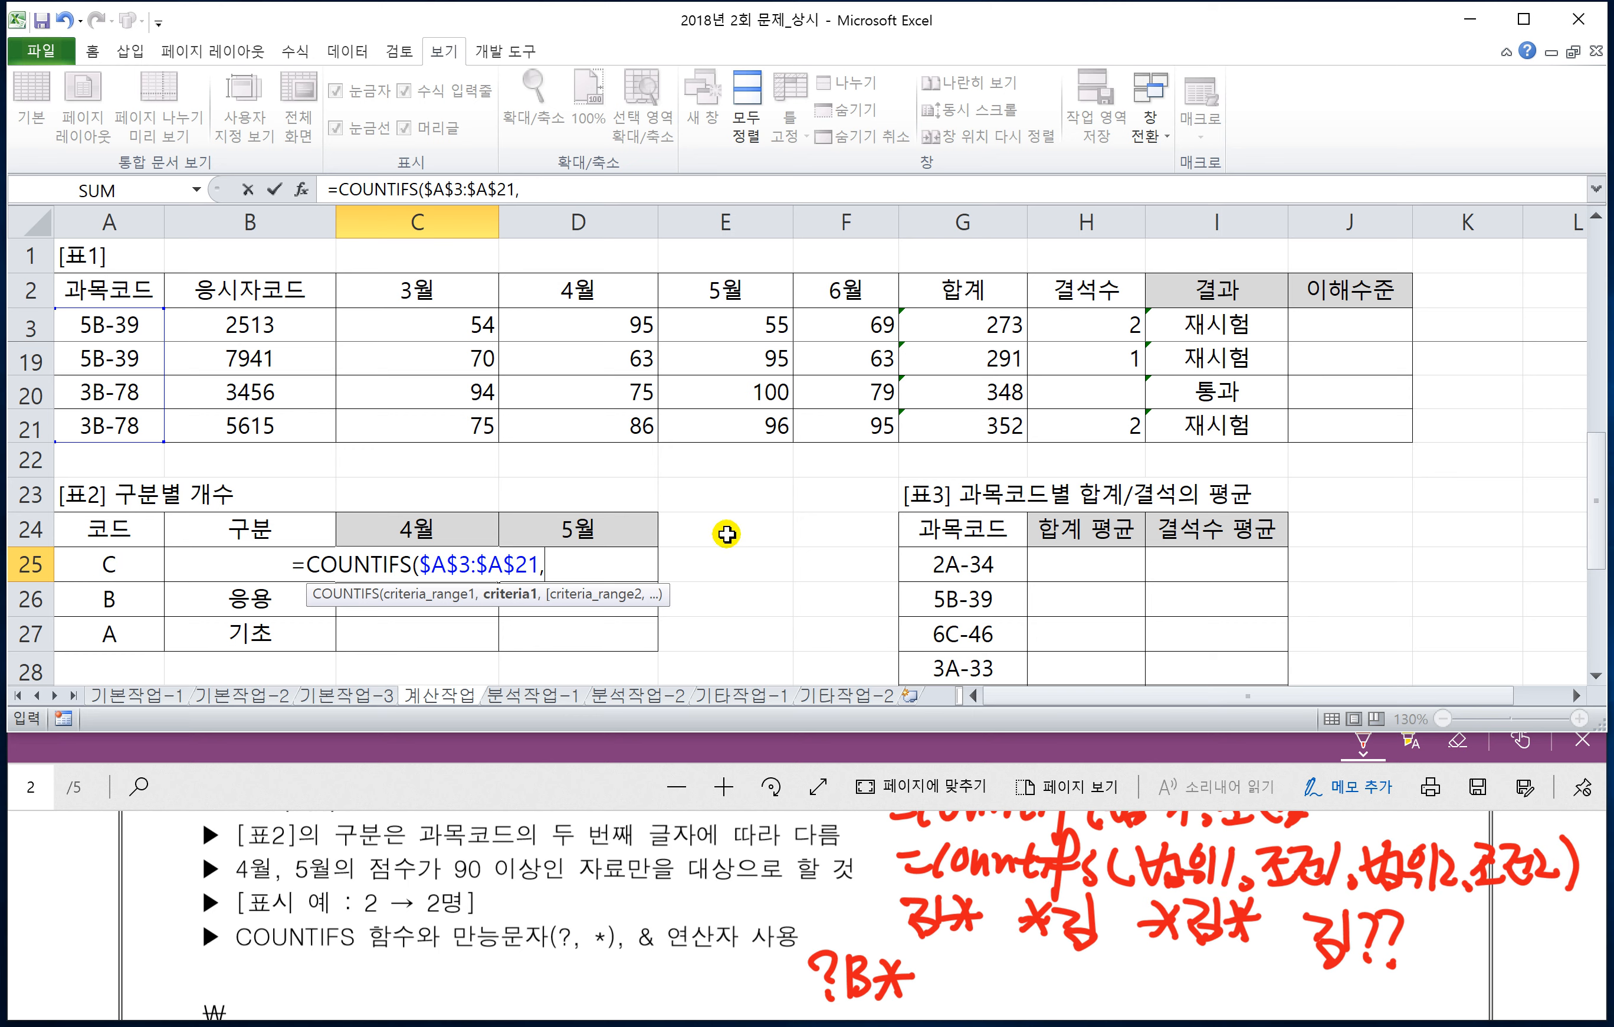
type("\"")
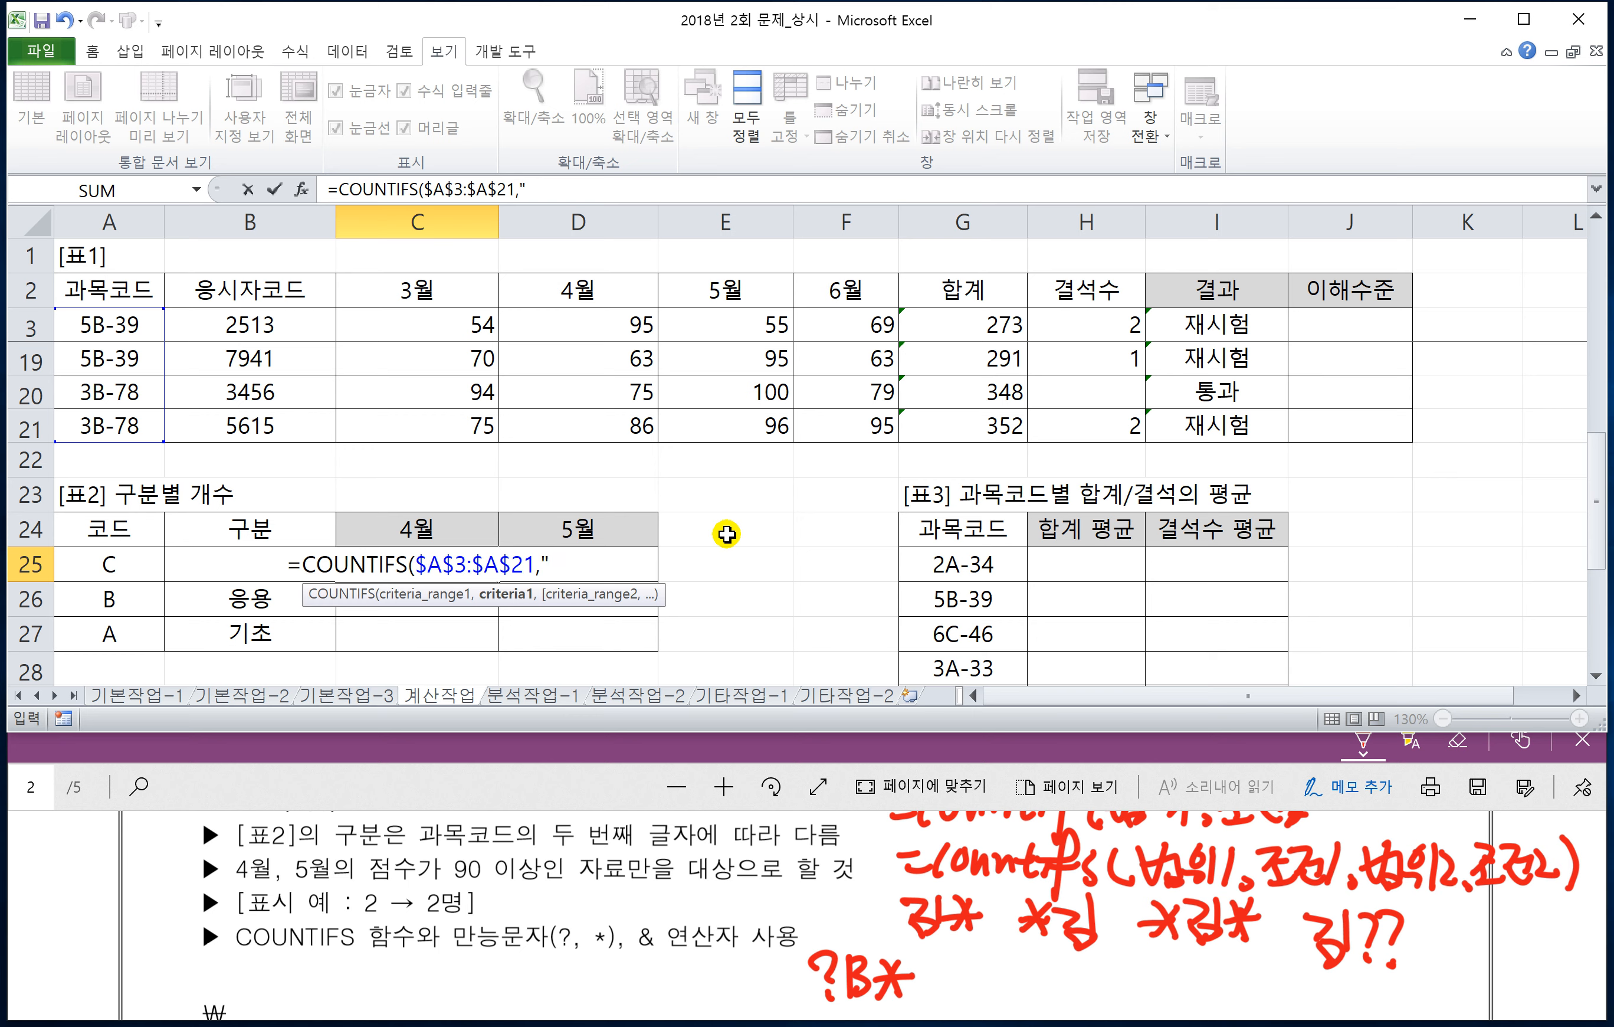
type("?")
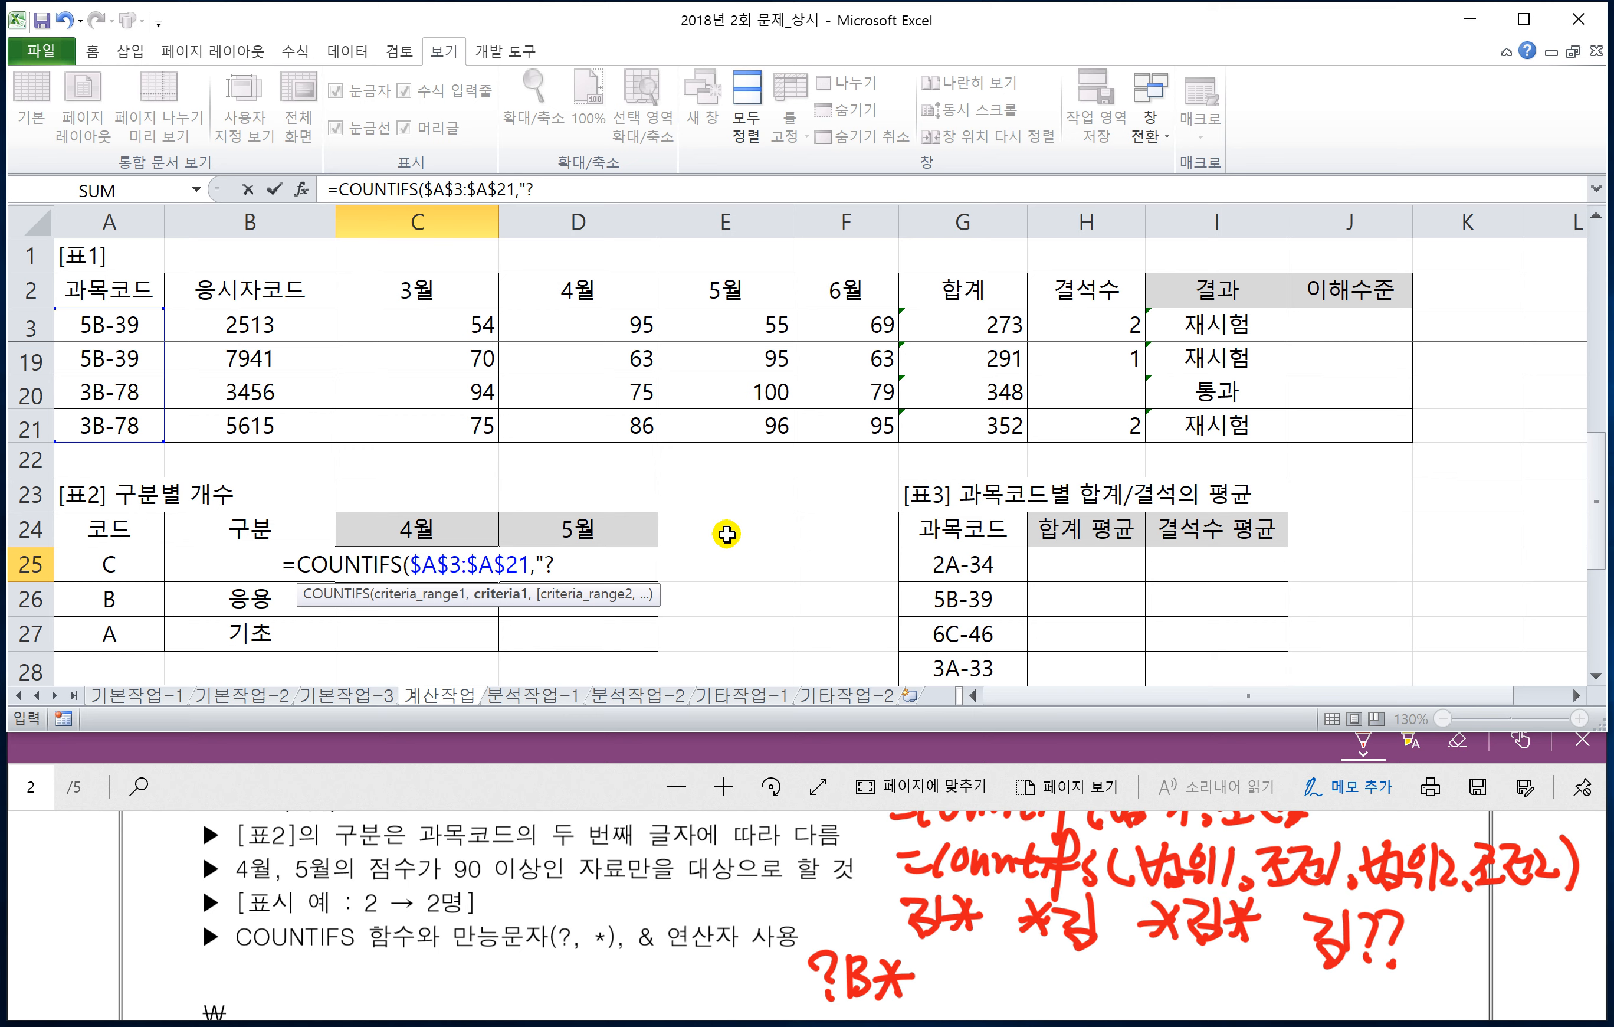
type("\"&")
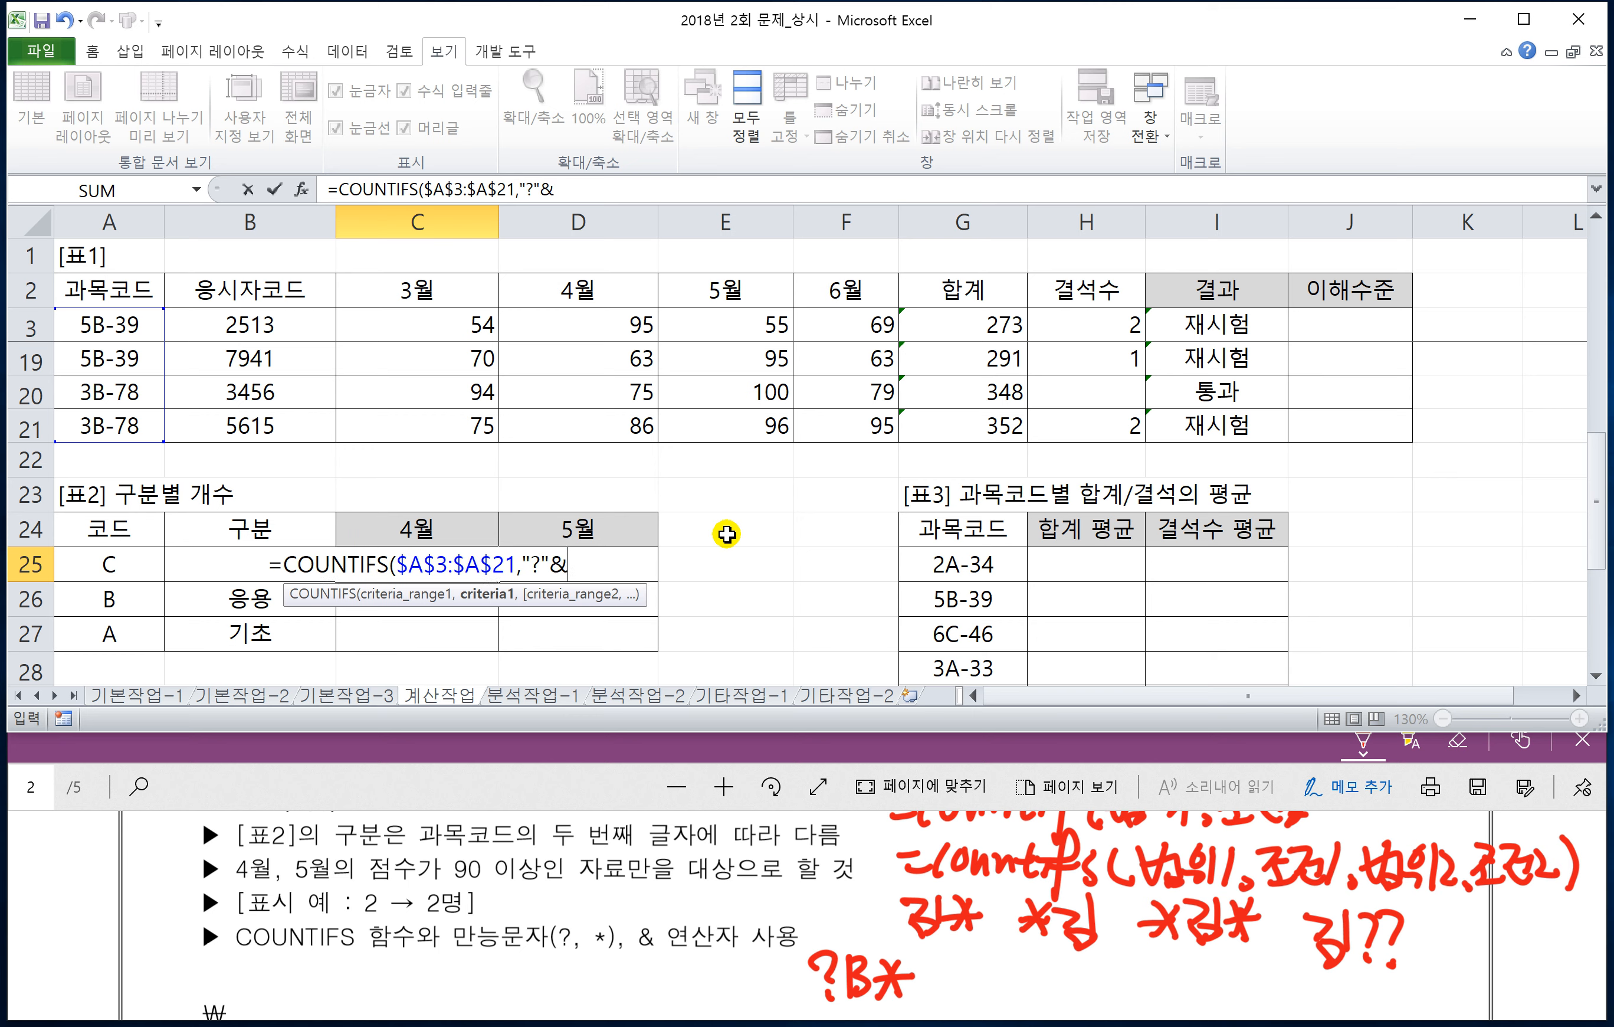
left_click(123, 564)
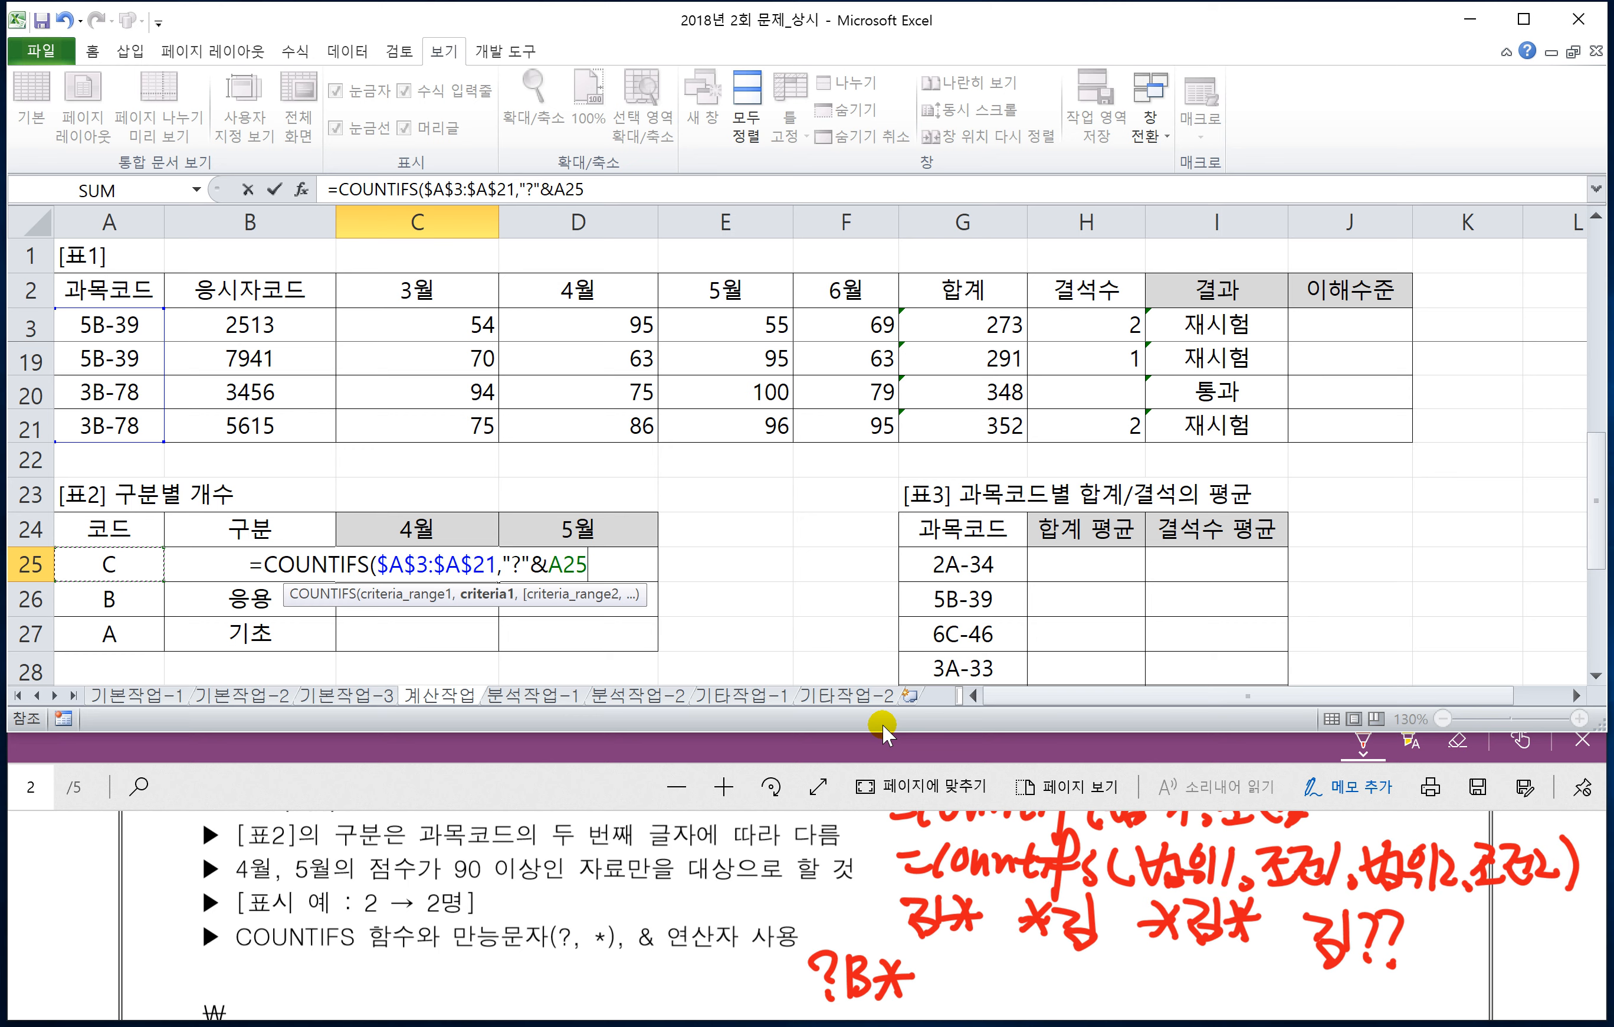
key("F4")
key("F4")
key("F4")
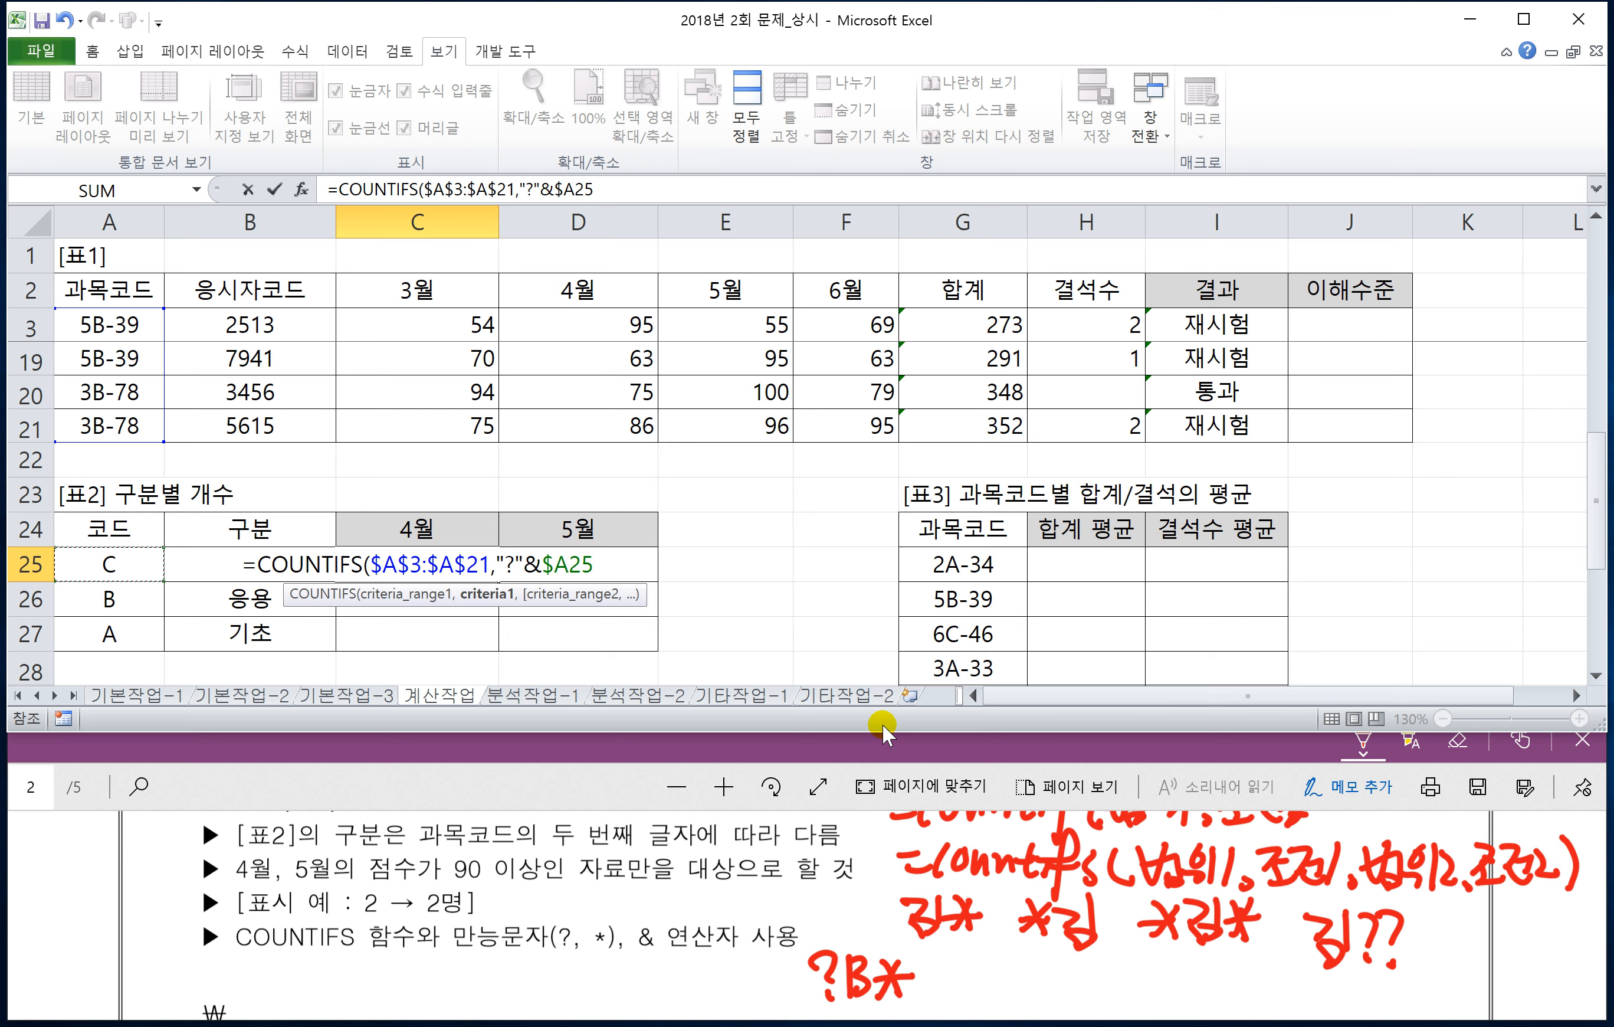
type("&\"")
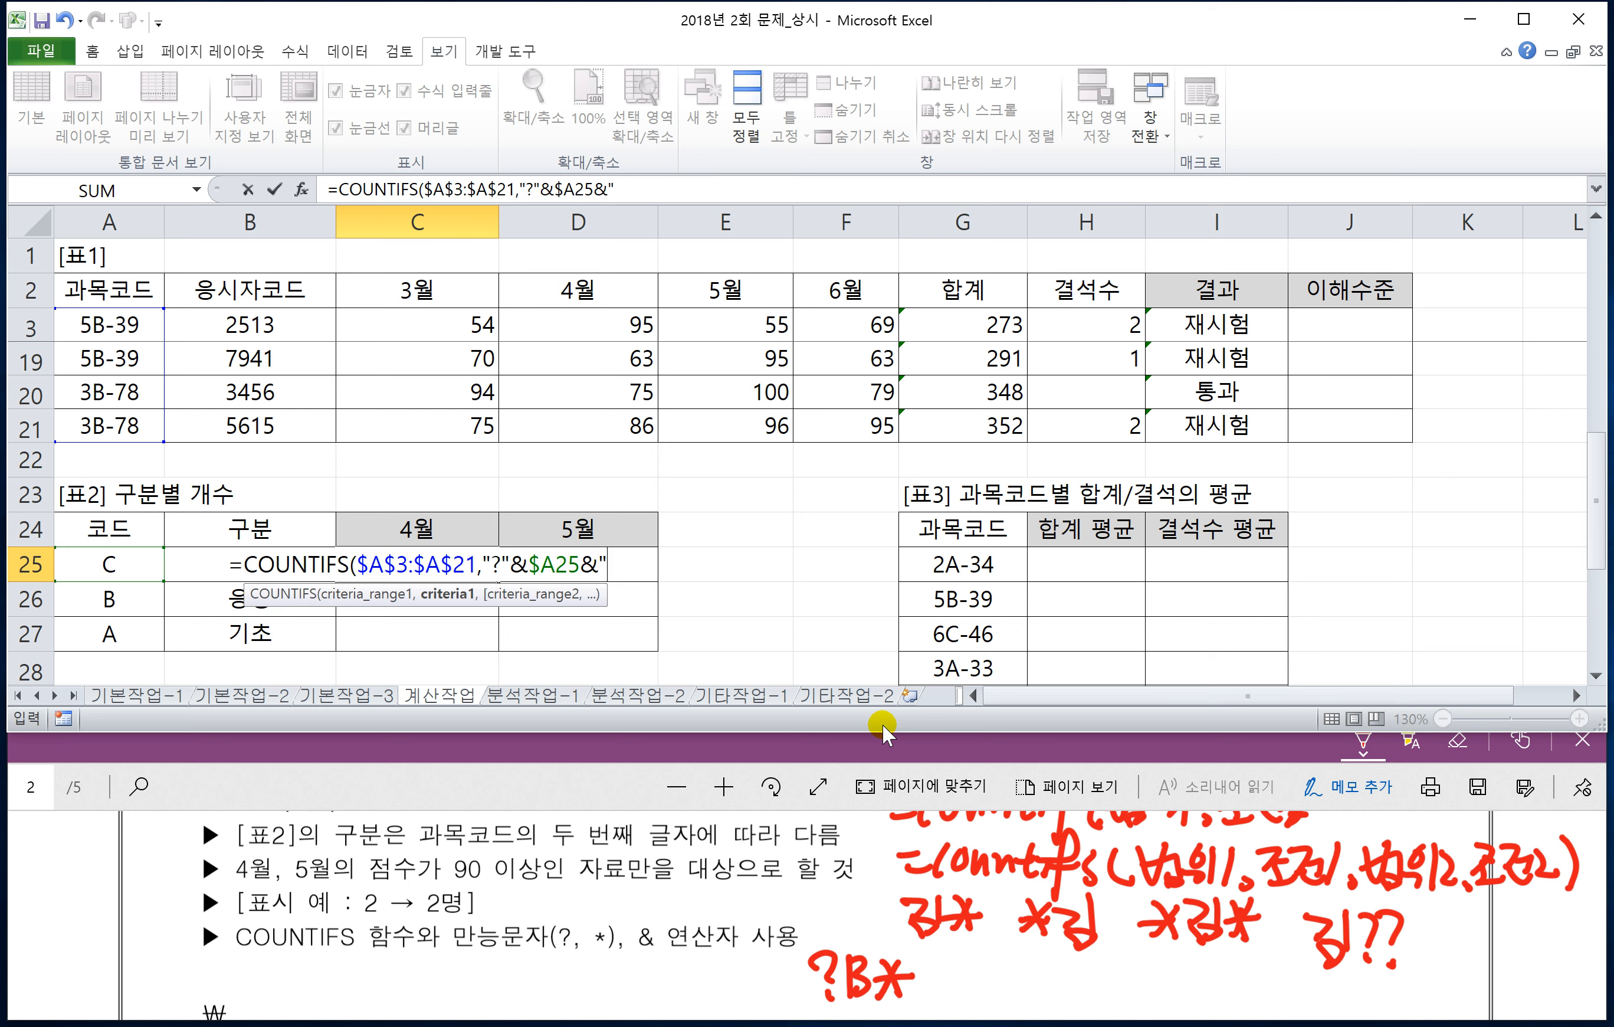
type("*\"")
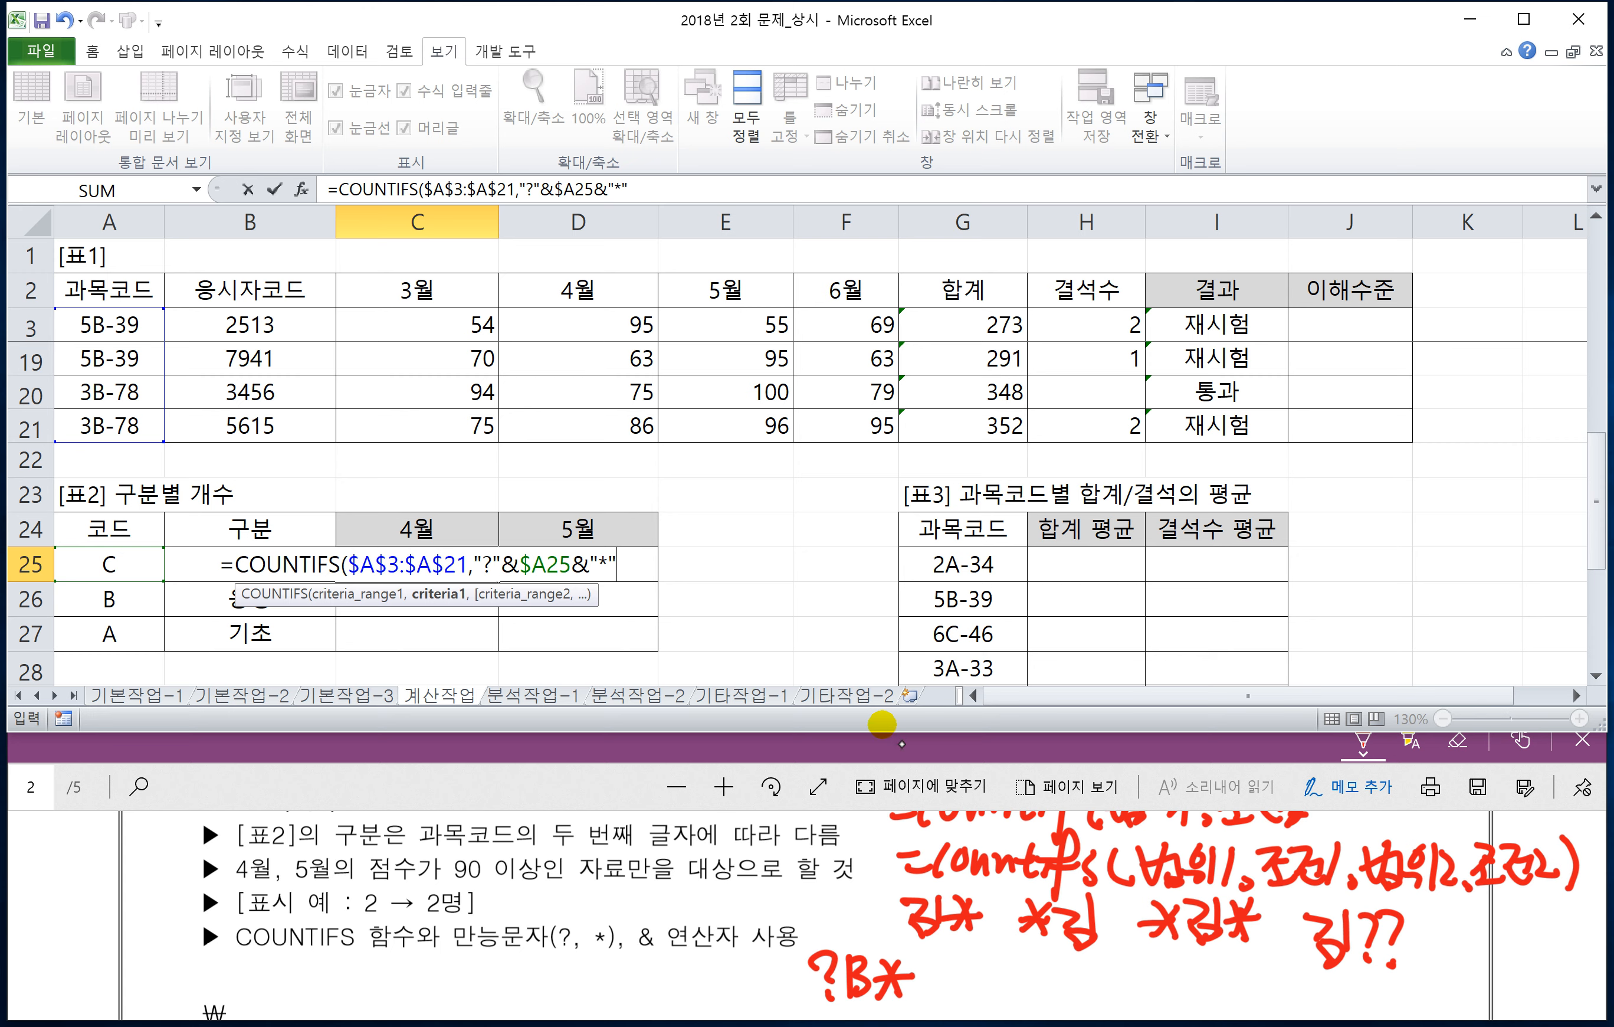
- Handwrite the & operator examples 식&식 and 식&"문자" beneath the COUNTIFS hint in the PDF exam sheet
mouse_move(406, 985)
left_mouse_down()
mouse_move(383, 959)
mouse_move(372, 995)
mouse_move(405, 975)
mouse_move(321, 985)
left_mouse_up()
left_click_drag(328, 970, 353, 982)
left_click_drag(323, 991, 354, 1010)
left_click_drag(424, 949, 403, 986)
left_click_drag(417, 966, 448, 988)
mouse_move(426, 994)
left_mouse_down()
mouse_move(455, 992)
mouse_move(451, 1014)
left_mouse_up()
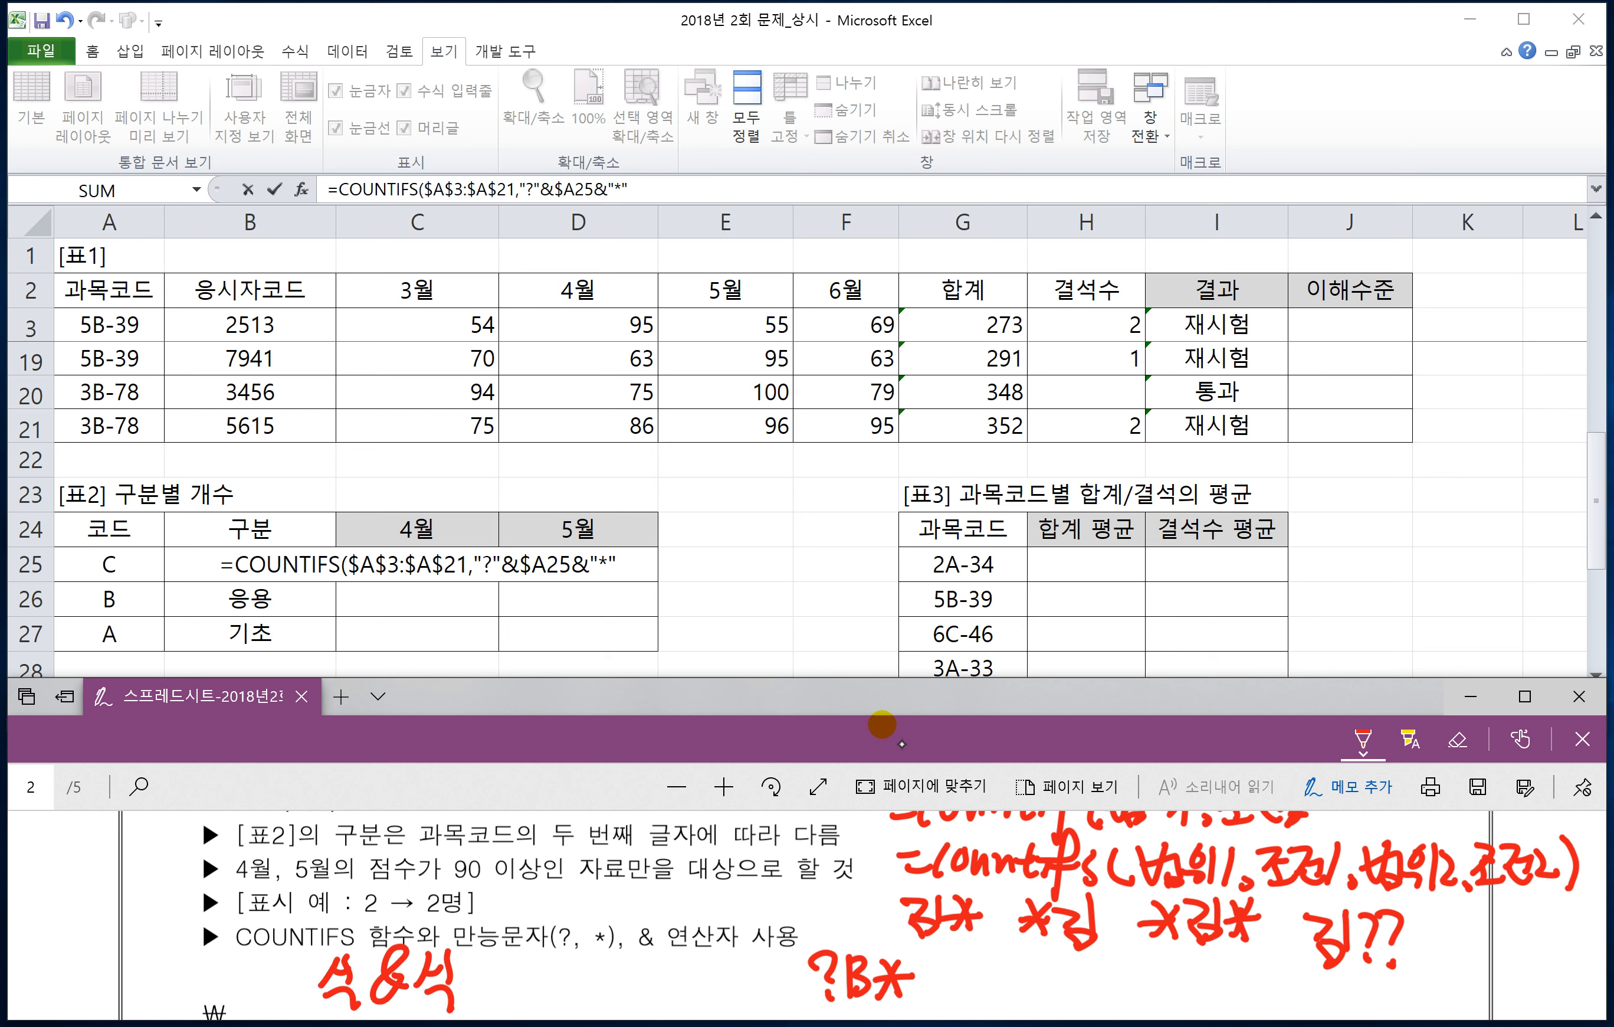
left_click_drag(543, 959, 523, 994)
left_click_drag(536, 976, 565, 996)
left_click_drag(535, 989, 562, 1017)
mouse_move(597, 955)
left_mouse_down()
mouse_move(571, 997)
mouse_move(610, 1003)
mouse_move(599, 982)
left_mouse_up()
mouse_move(620, 954)
left_mouse_down()
mouse_move(663, 977)
mouse_move(664, 998)
mouse_move(699, 987)
left_mouse_up()
left_click_drag(698, 953, 695, 1009)
left_click_drag(709, 949, 708, 978)
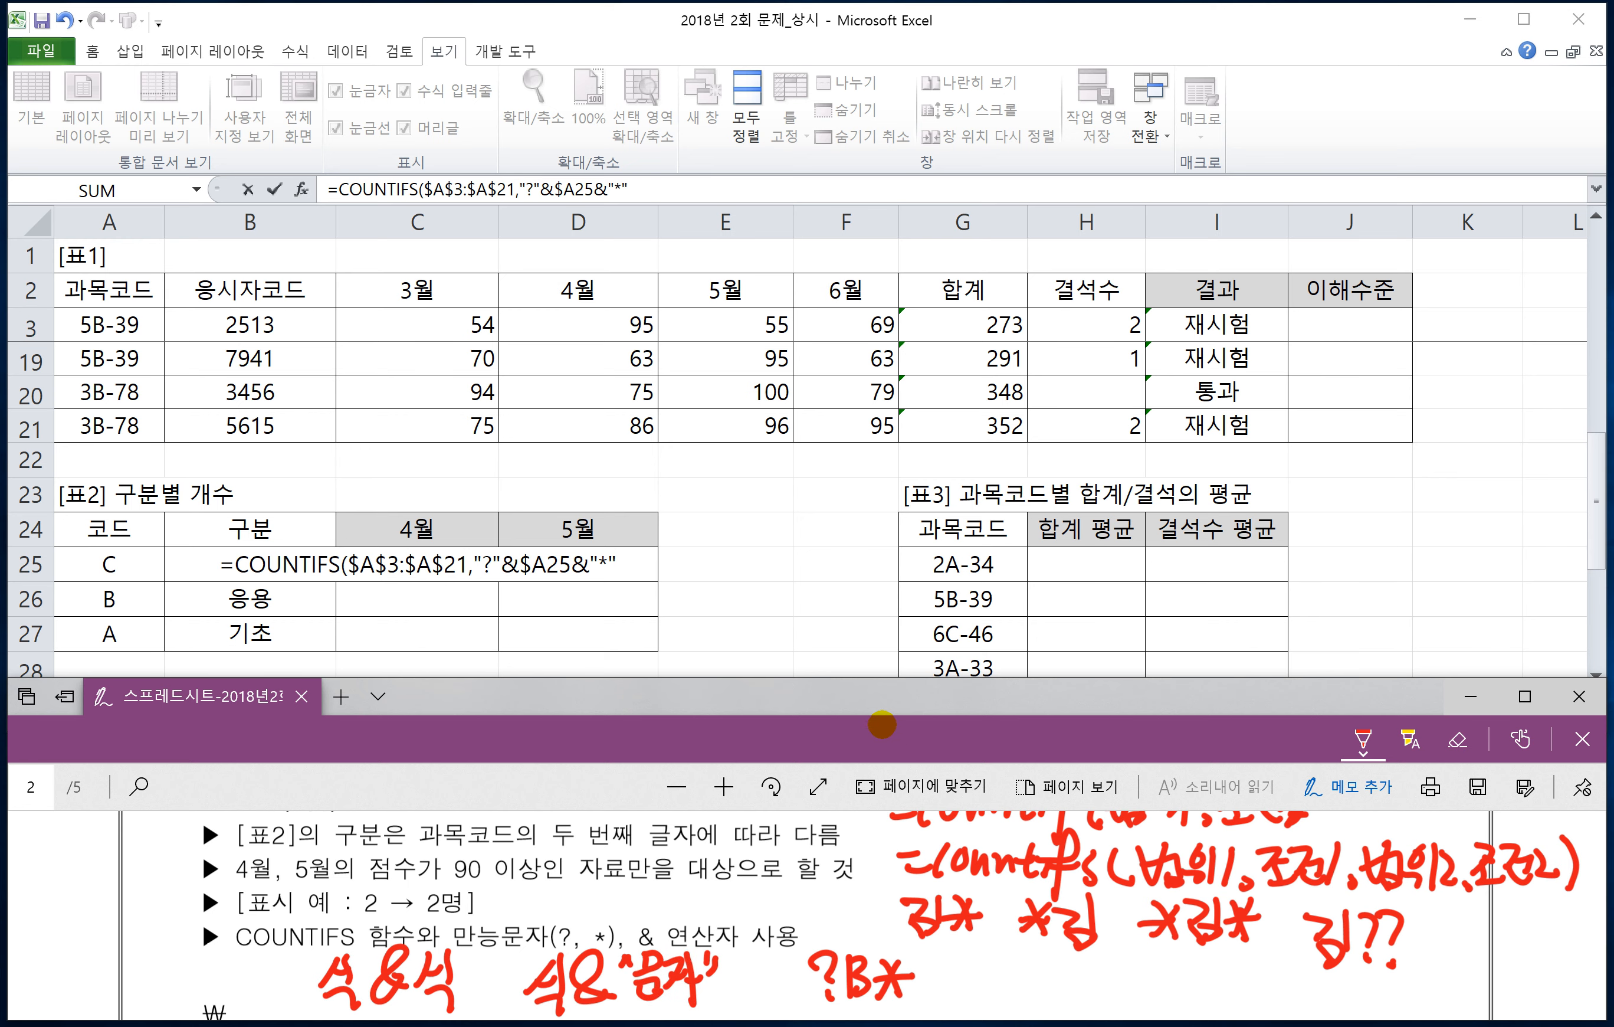
- Undo the handwritten "?B*" pattern in the PDF exam sheet
key("ctrl+z")
key("ctrl+z")
key("ctrl+z")
key("ctrl+z")
key("ctrl+z")
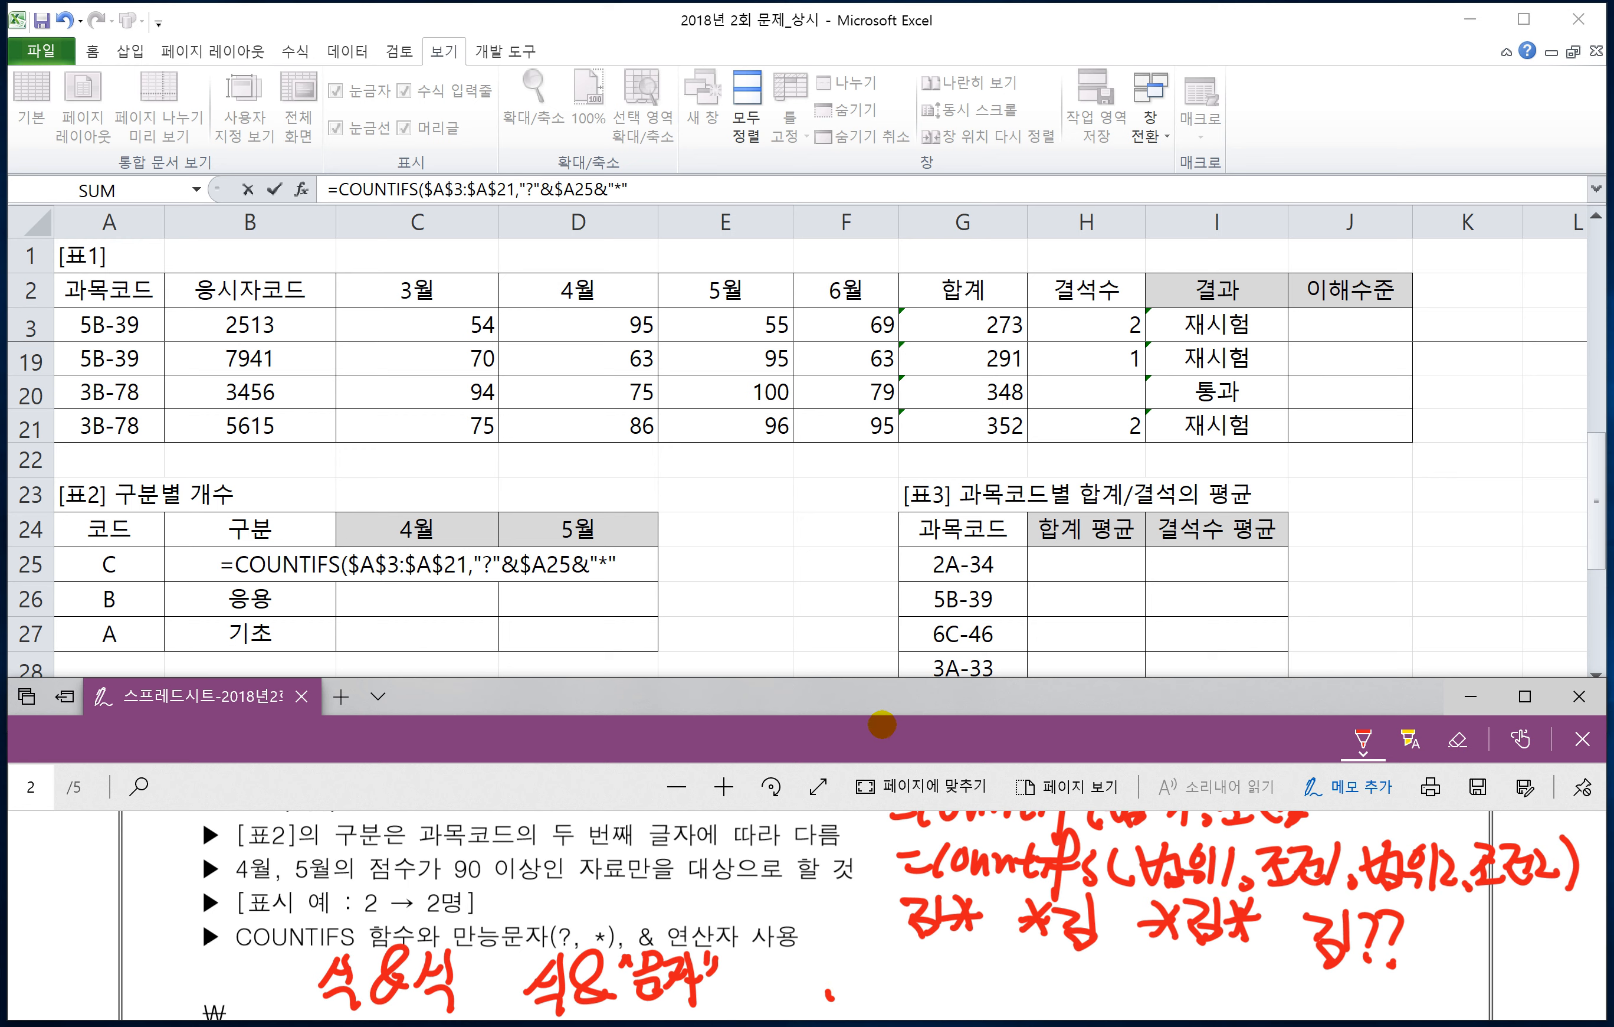
- Handwrite the & operator example "문자"&"문자" beside the other two operator examples in the PDF exam sheet
left_click_drag(813, 946, 830, 967)
mouse_move(839, 952)
left_mouse_down()
mouse_move(841, 978)
mouse_move(862, 958)
left_mouse_up()
mouse_move(835, 976)
left_mouse_down()
mouse_move(858, 963)
mouse_move(863, 994)
left_mouse_up()
mouse_move(827, 983)
left_mouse_down()
mouse_move(871, 1000)
mouse_move(899, 962)
left_mouse_up()
mouse_move(893, 963)
left_mouse_down()
mouse_move(881, 1007)
mouse_move(902, 1008)
left_mouse_up()
mouse_move(920, 952)
left_mouse_down()
mouse_move(922, 971)
mouse_move(971, 991)
mouse_move(930, 1002)
left_mouse_up()
left_click_drag(978, 954, 989, 967)
mouse_move(992, 958)
left_mouse_down()
mouse_move(1013, 951)
mouse_move(1017, 969)
left_mouse_up()
left_click_drag(992, 960, 1017, 996)
mouse_move(990, 983)
left_mouse_down()
mouse_move(1023, 1004)
mouse_move(1020, 990)
left_mouse_up()
left_click_drag(1029, 974, 1044, 1005)
left_click_drag(1046, 979, 1060, 971)
left_click_drag(1070, 953, 1066, 976)
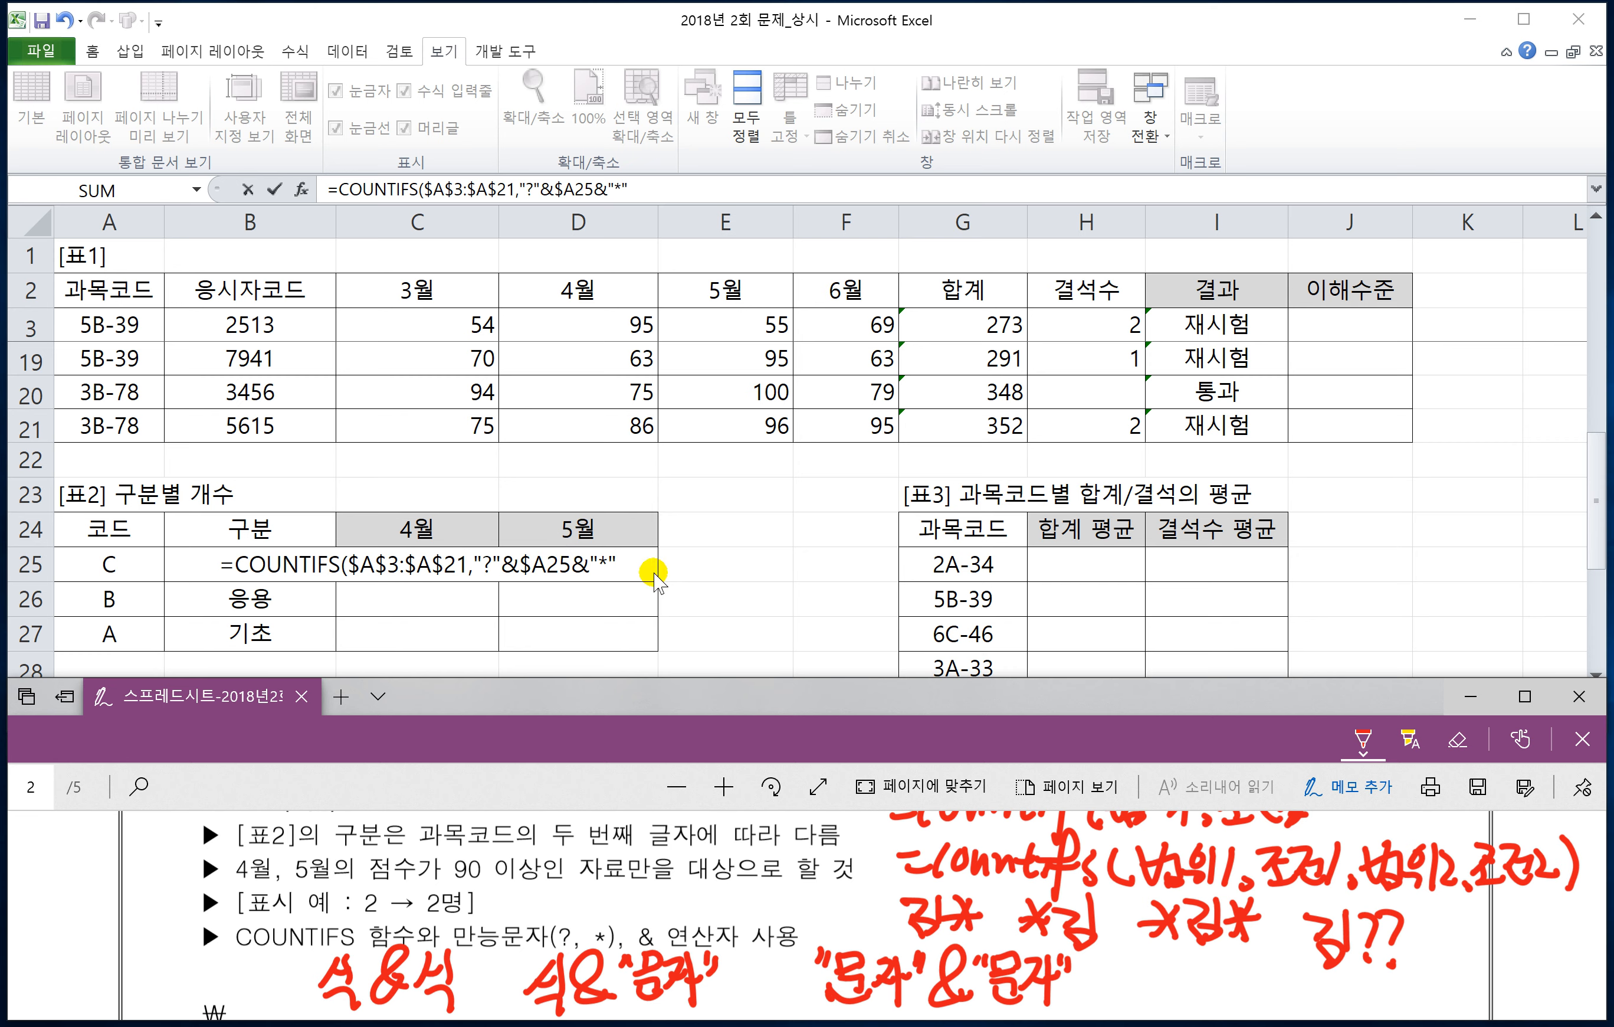
- Add the fully absolute 4월 range $D$3:$D$21 with criterion ">=90" to the COUNTIFS formula and close its parenthesis
left_click(627, 562)
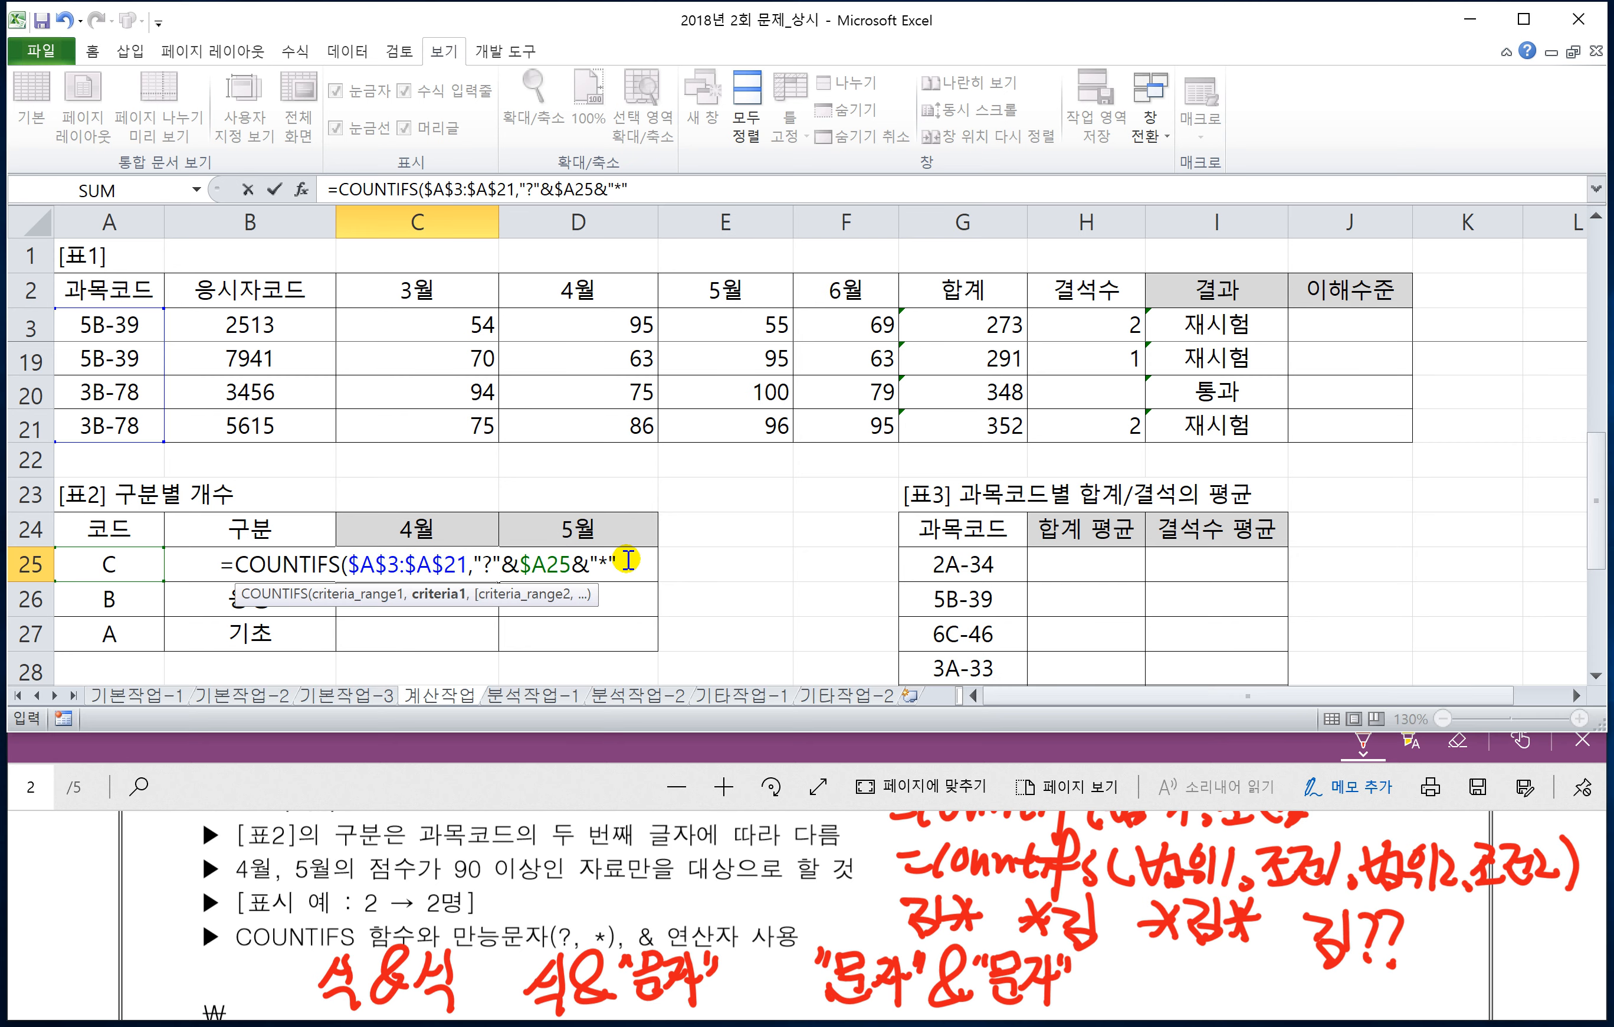
type(",")
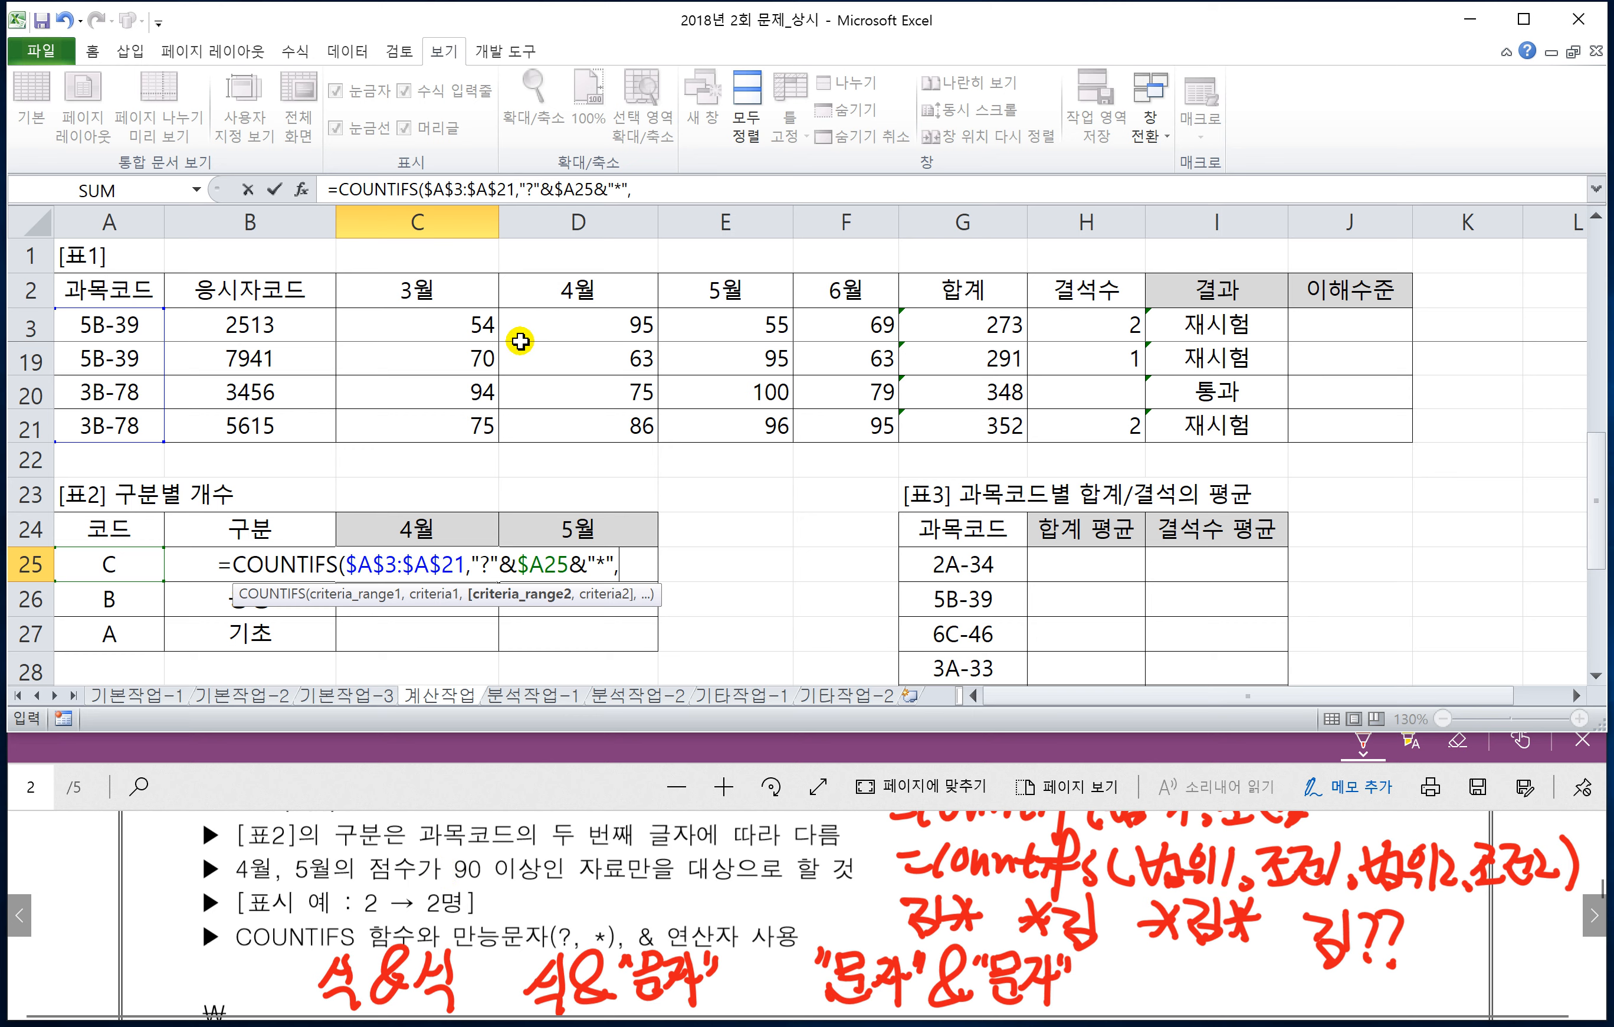
left_click(565, 325)
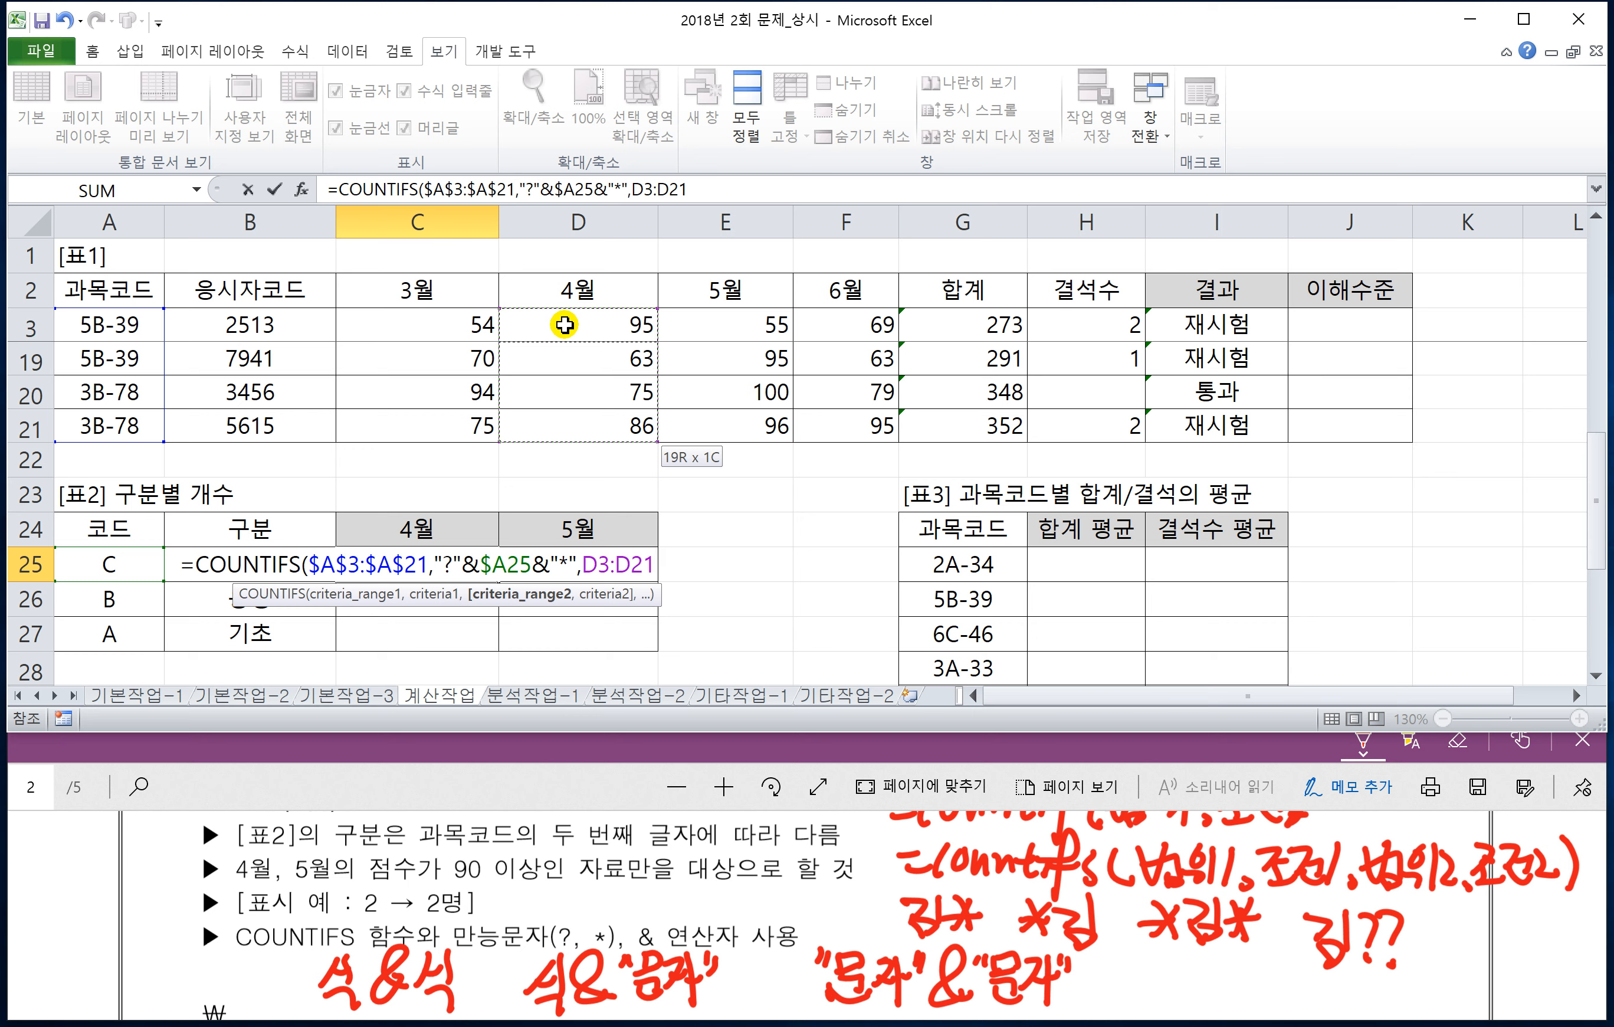
key("F4")
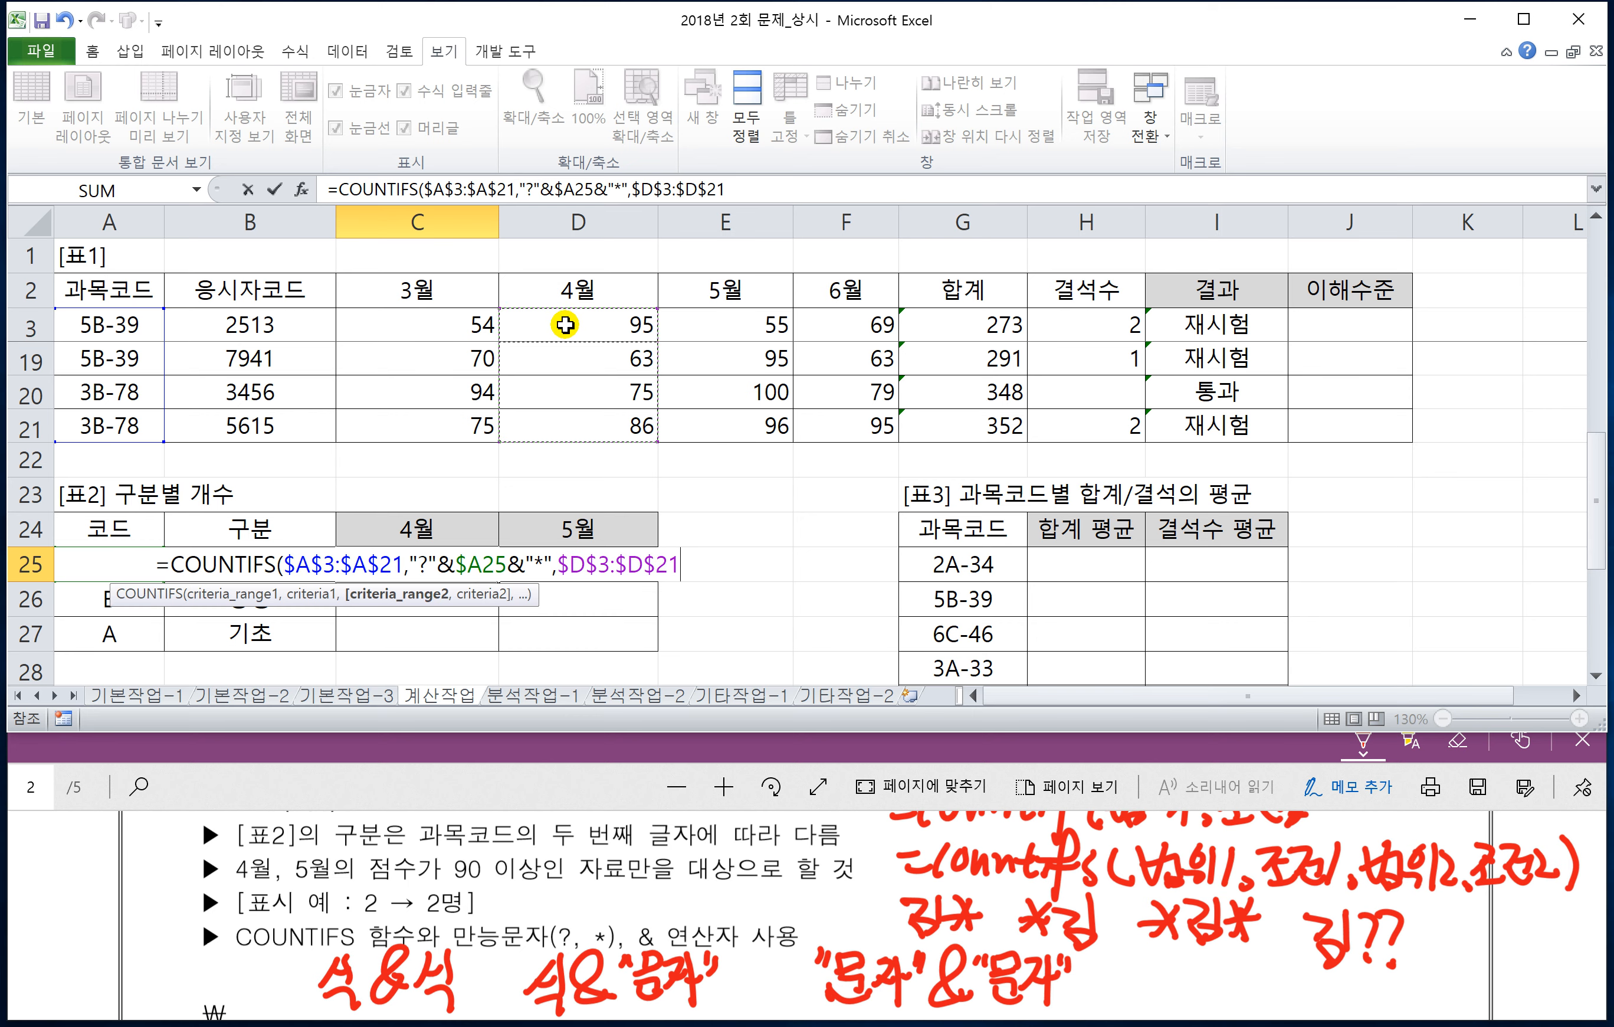
type(",\"")
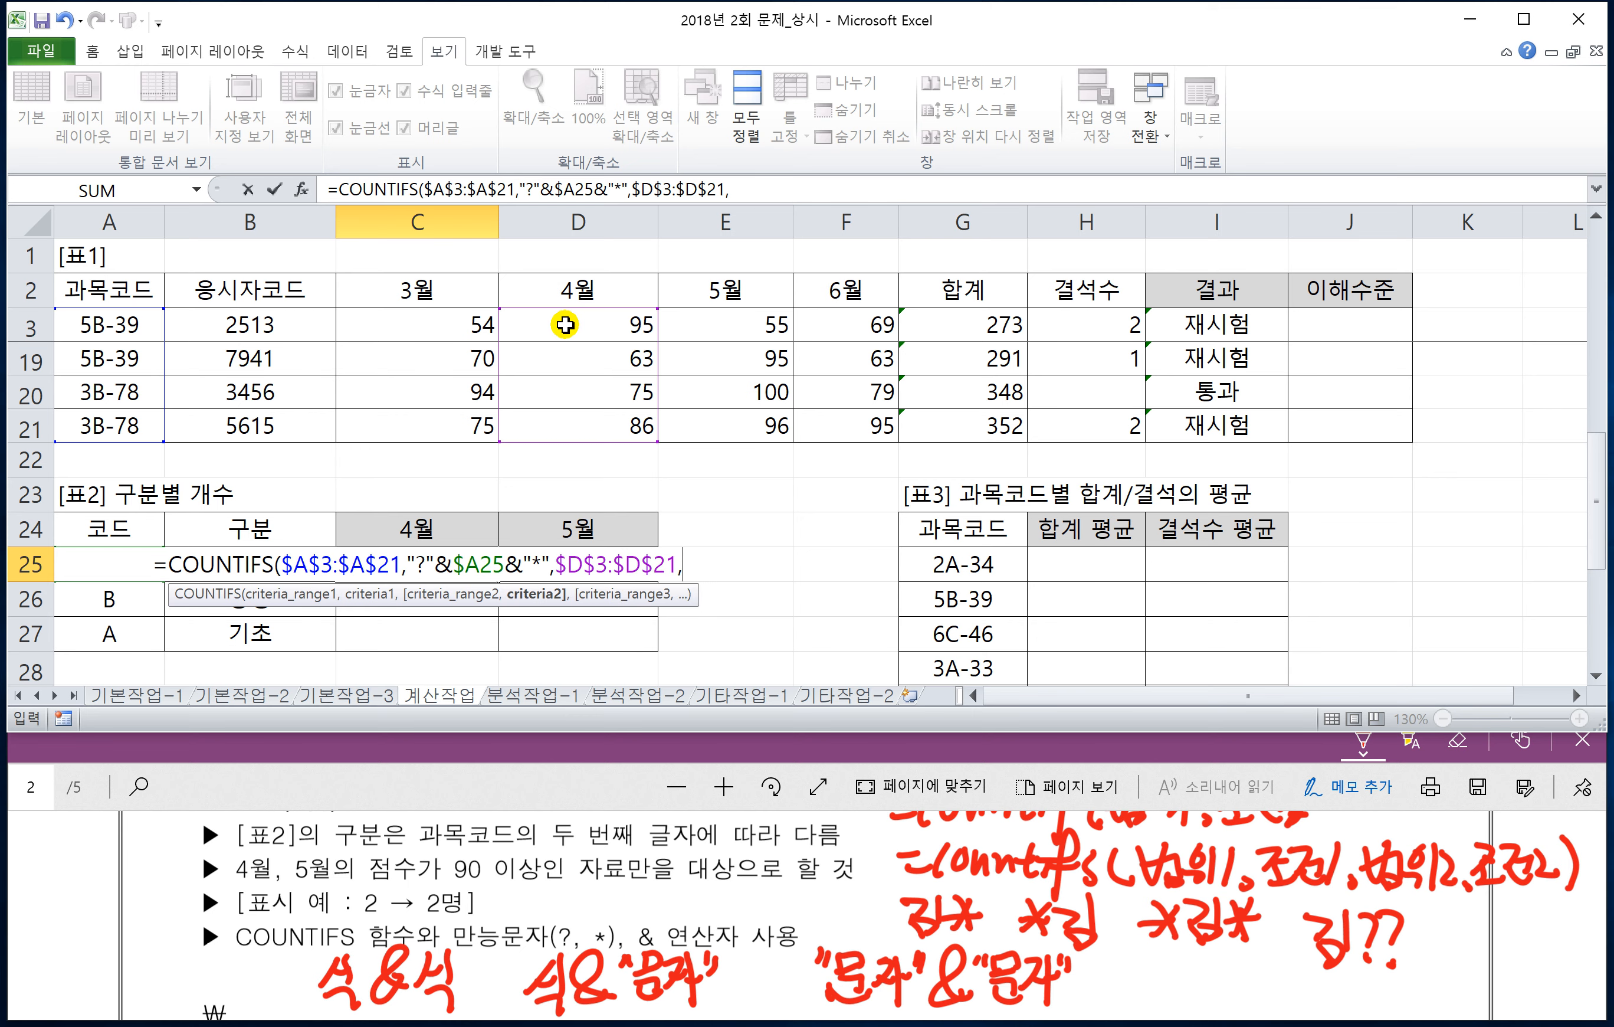
type(">=90")
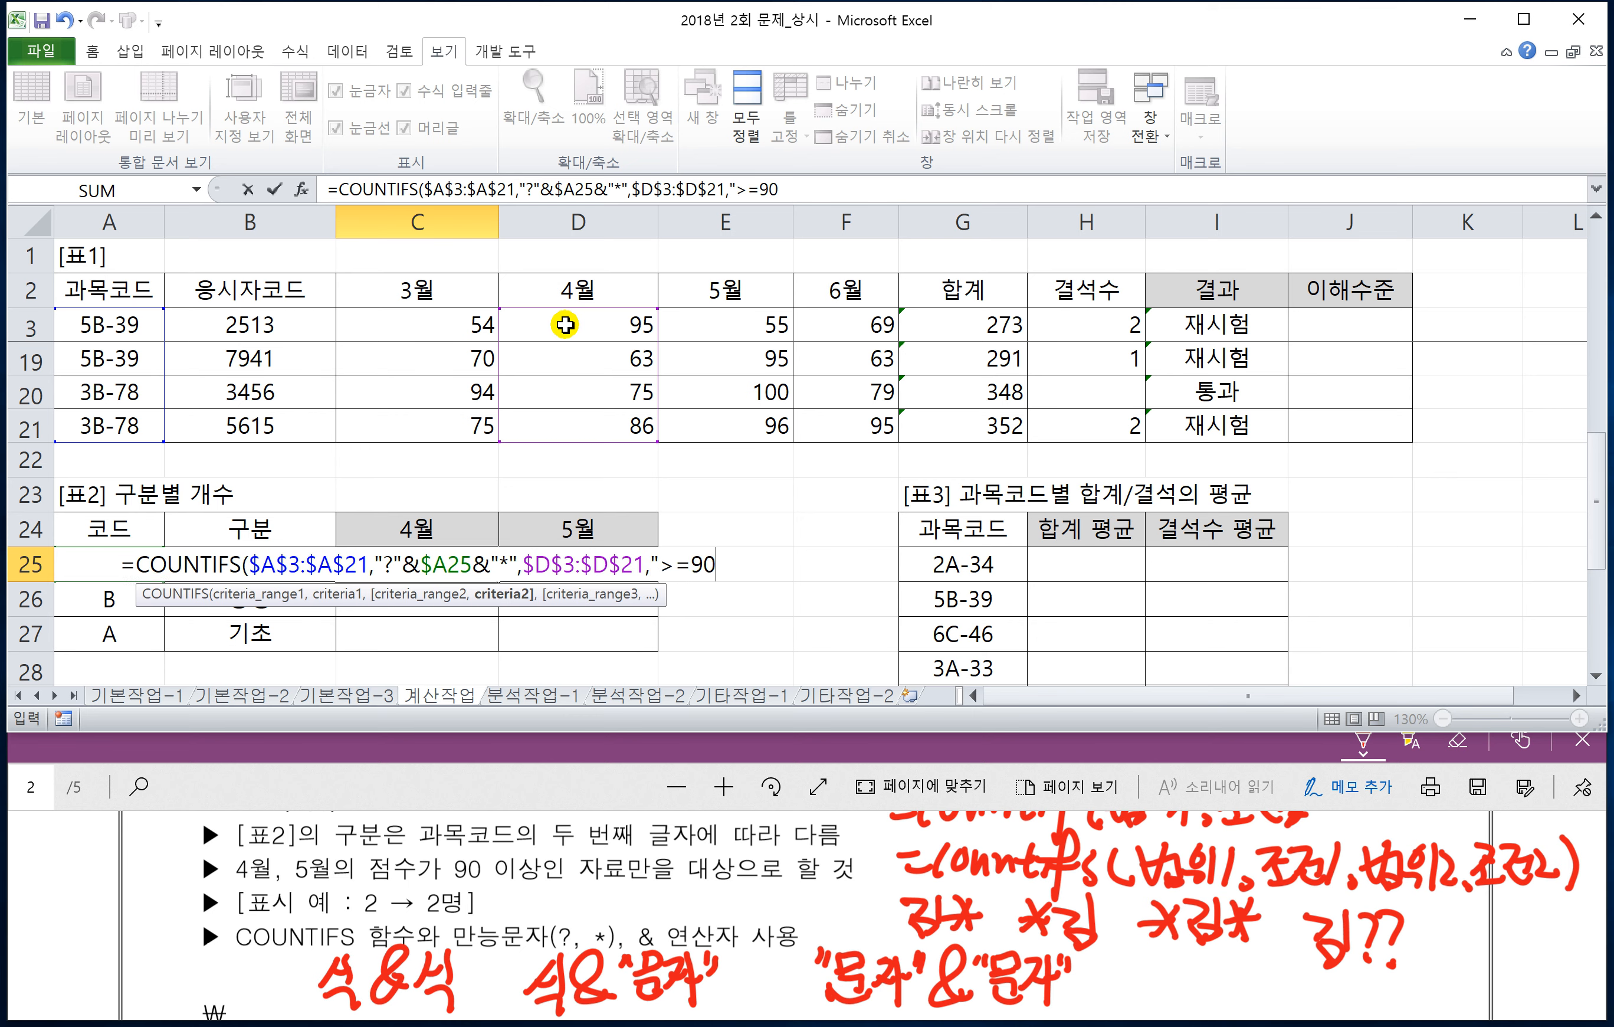
type("\"")
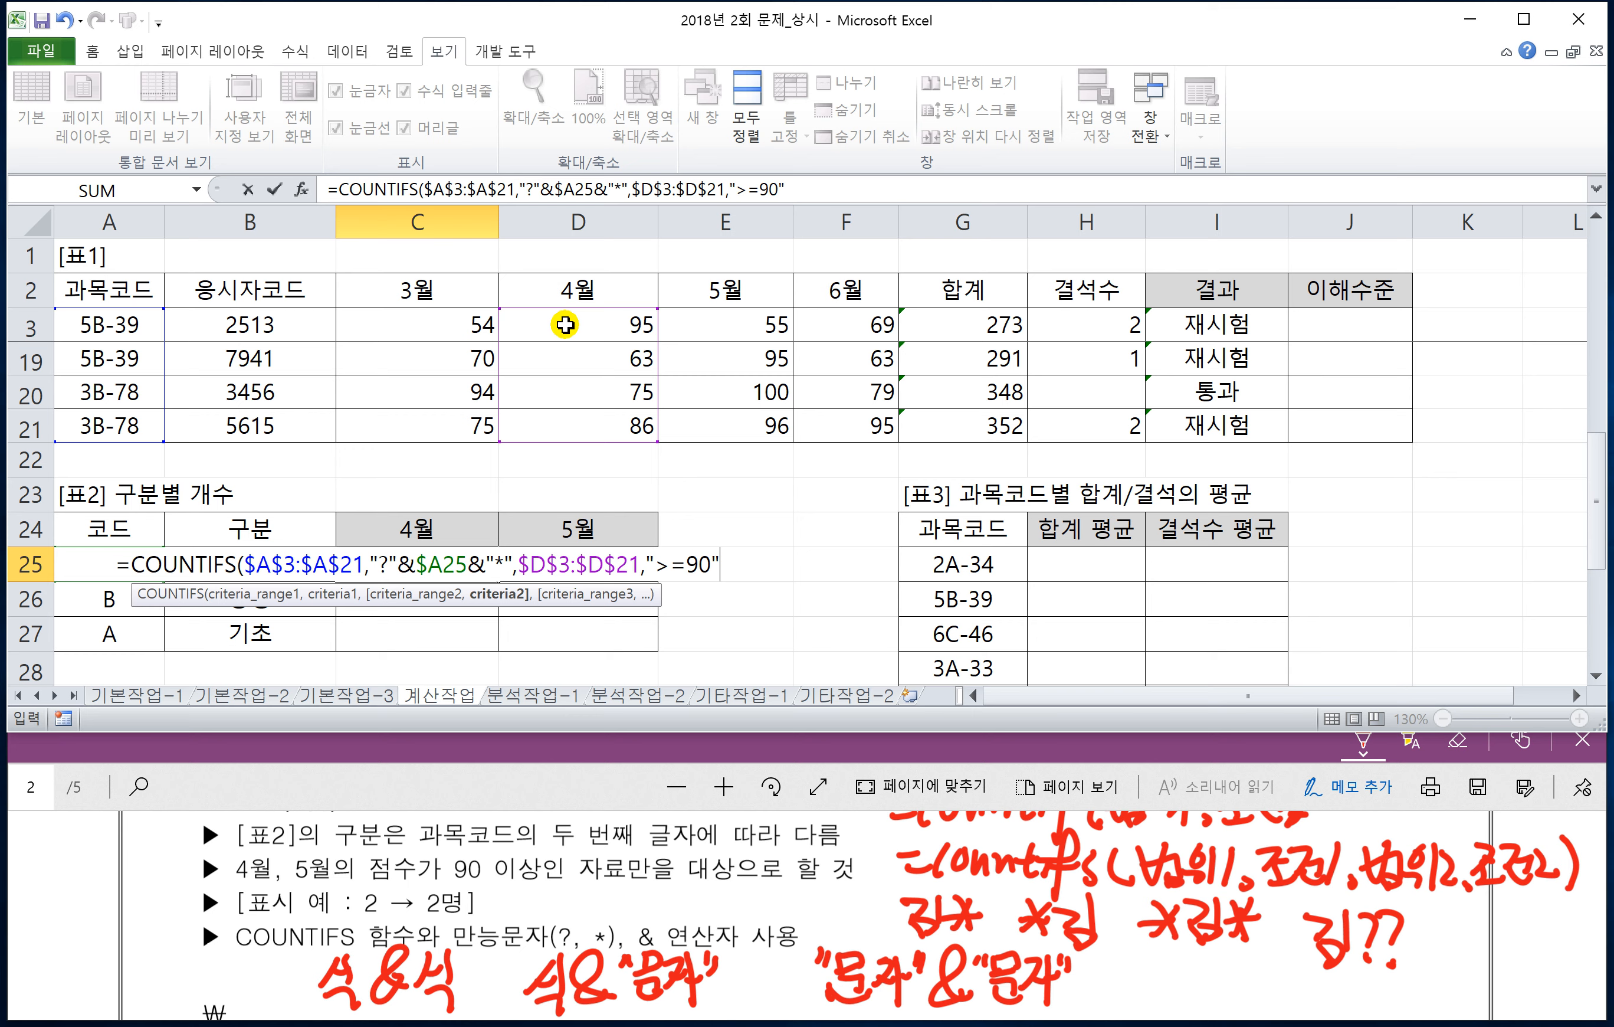
type(")")
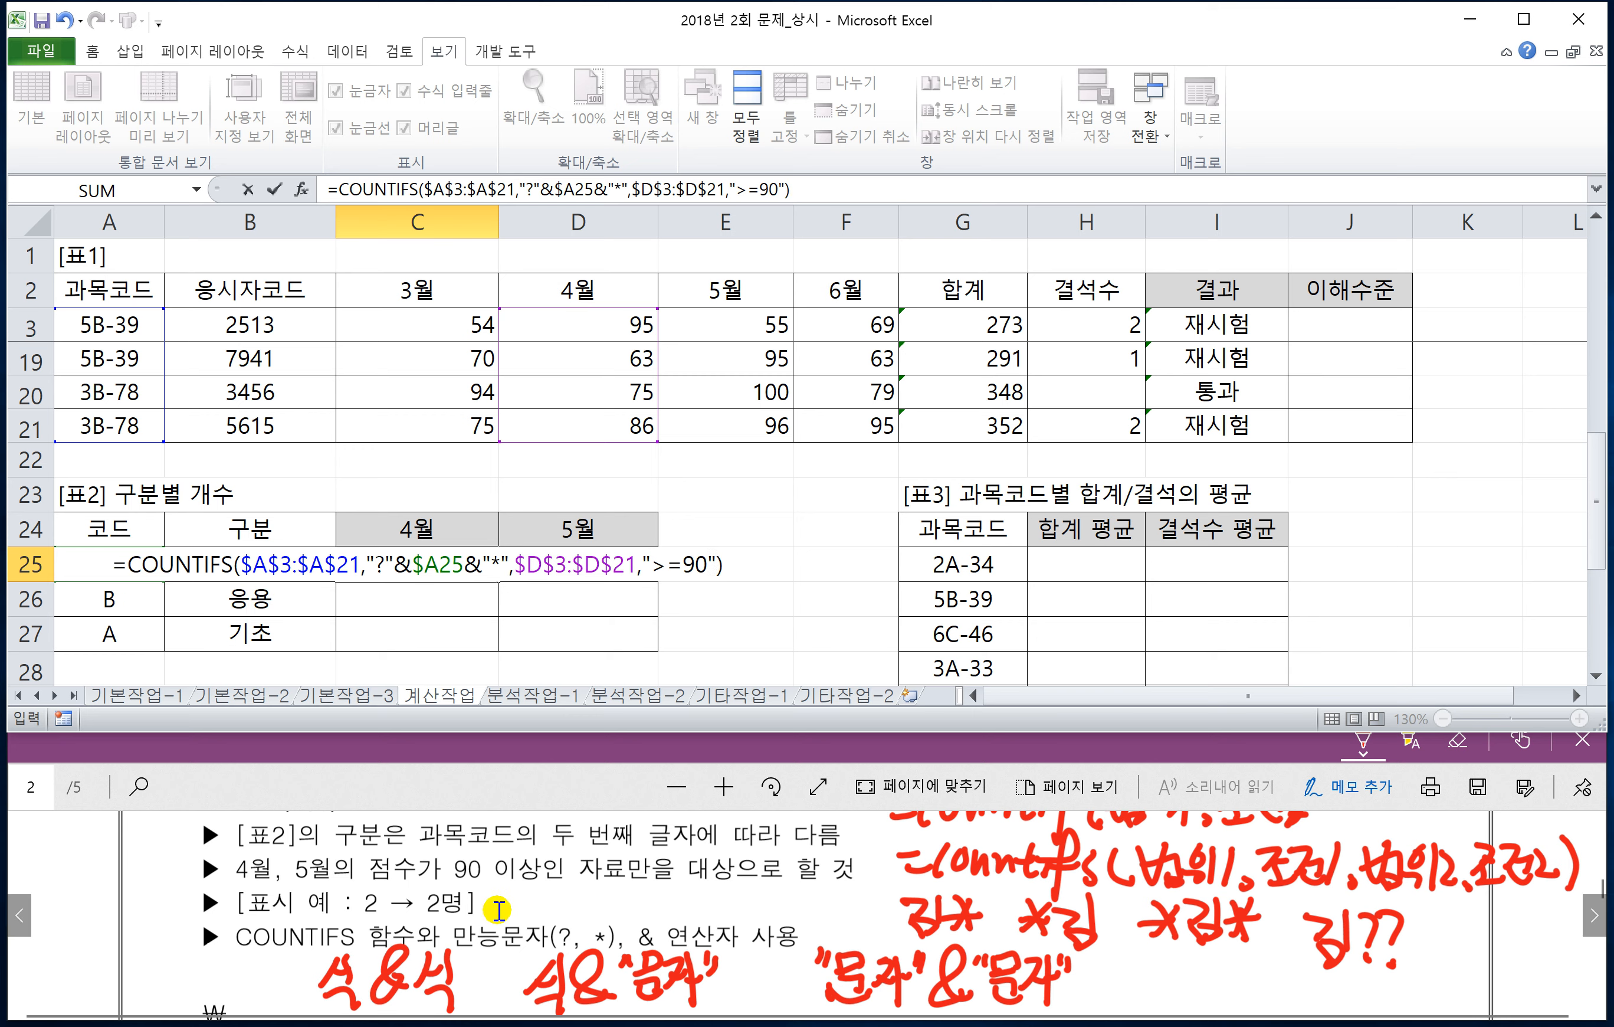
- Append &"명" to the COUNTIFS formula and enter it in C25
type("&")
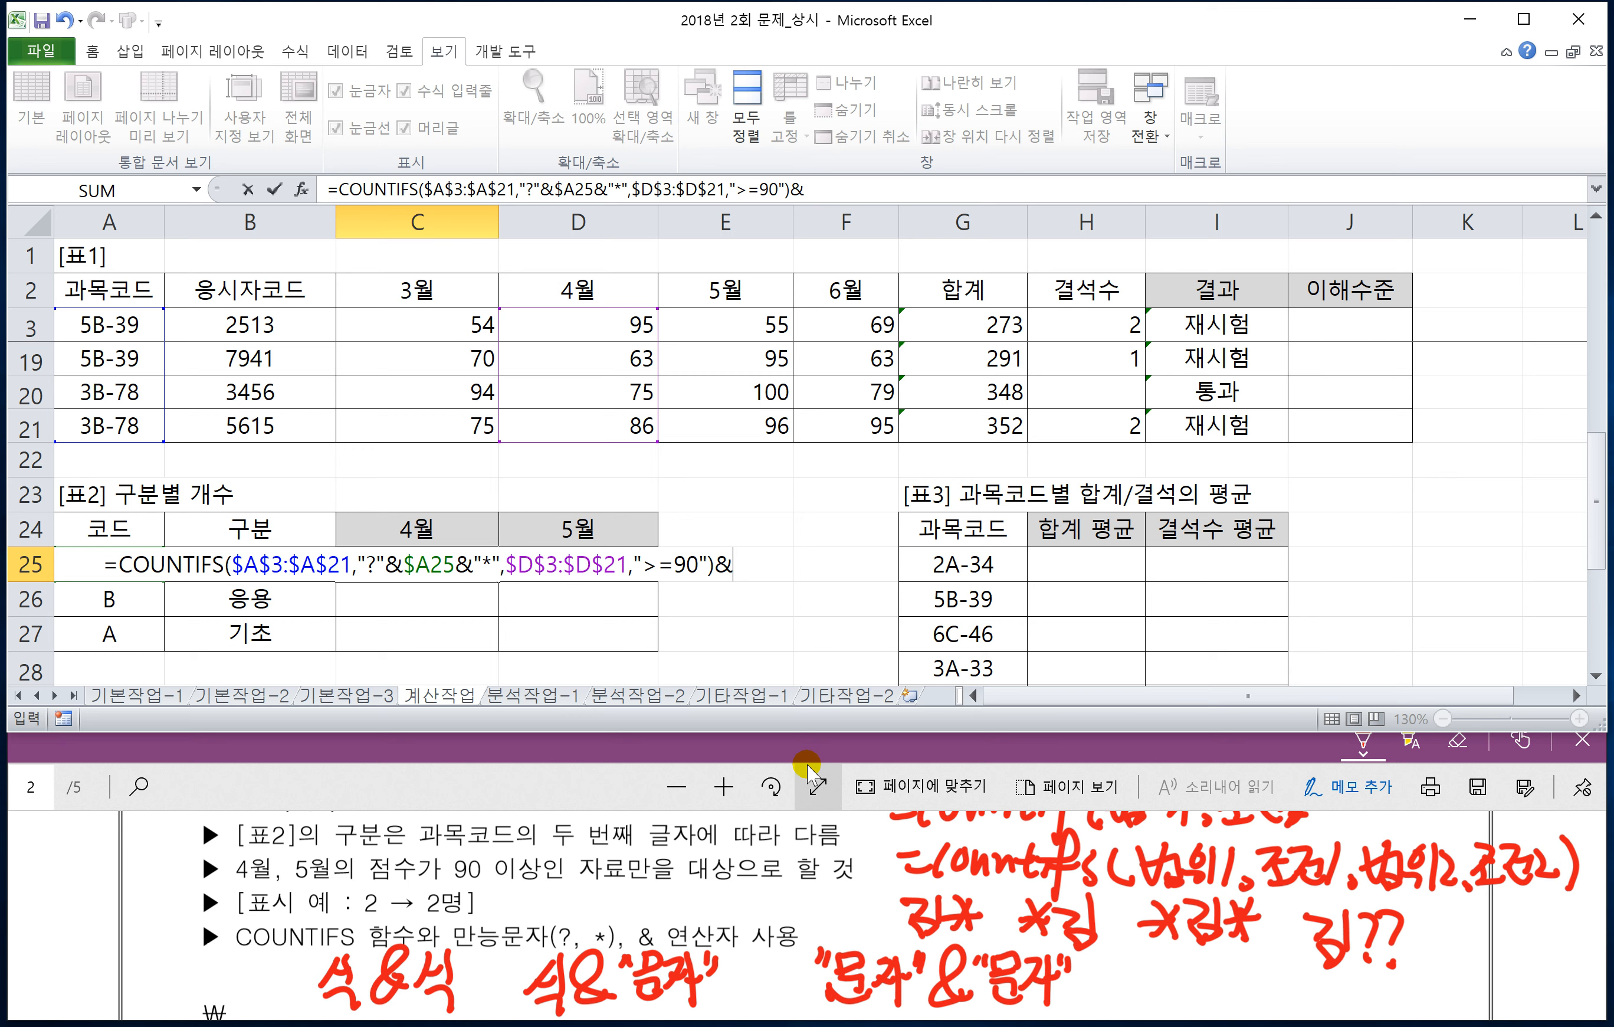
type("\"")
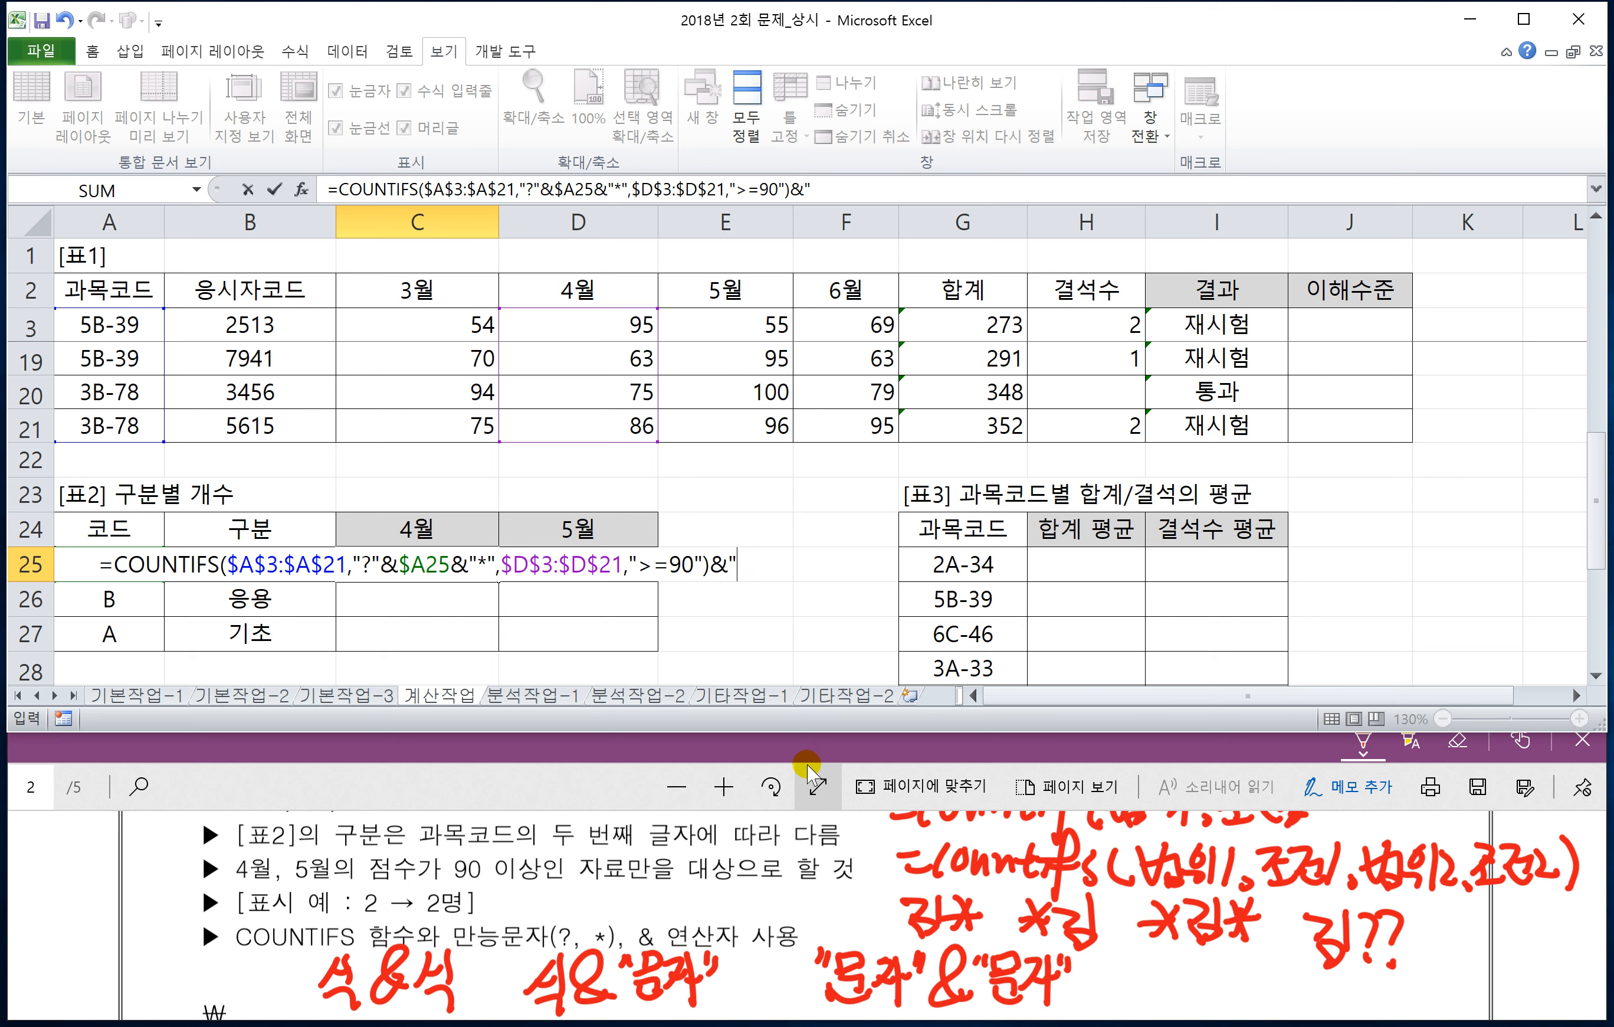
type("명\"")
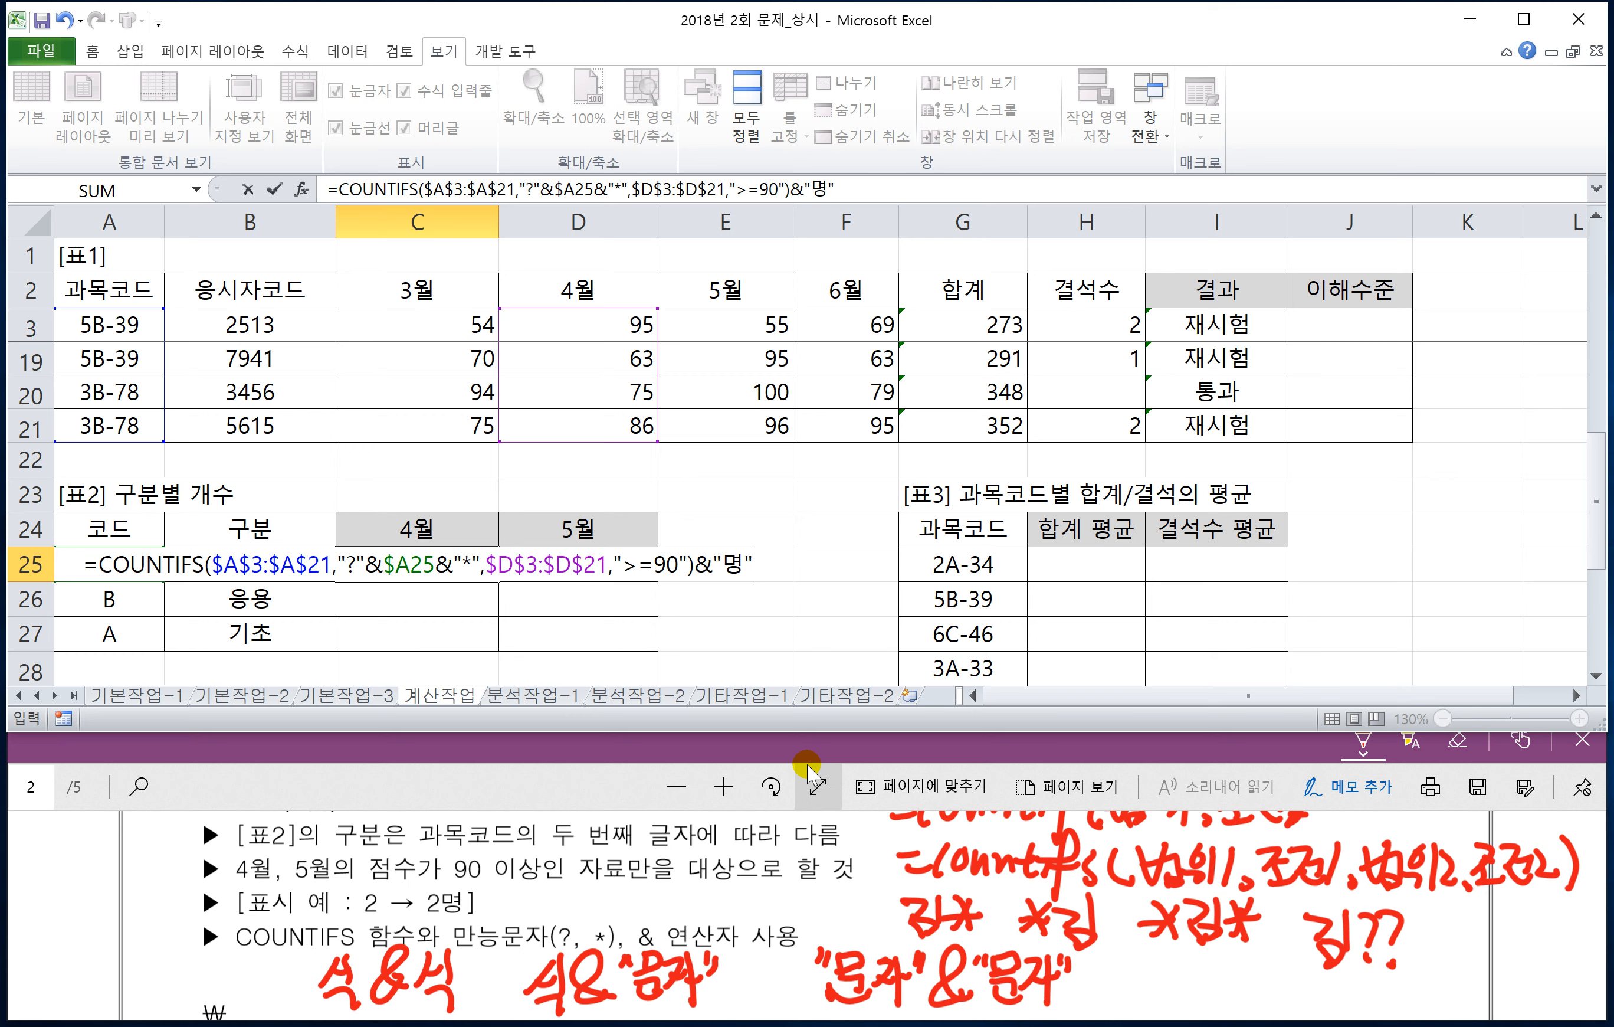
key("Return")
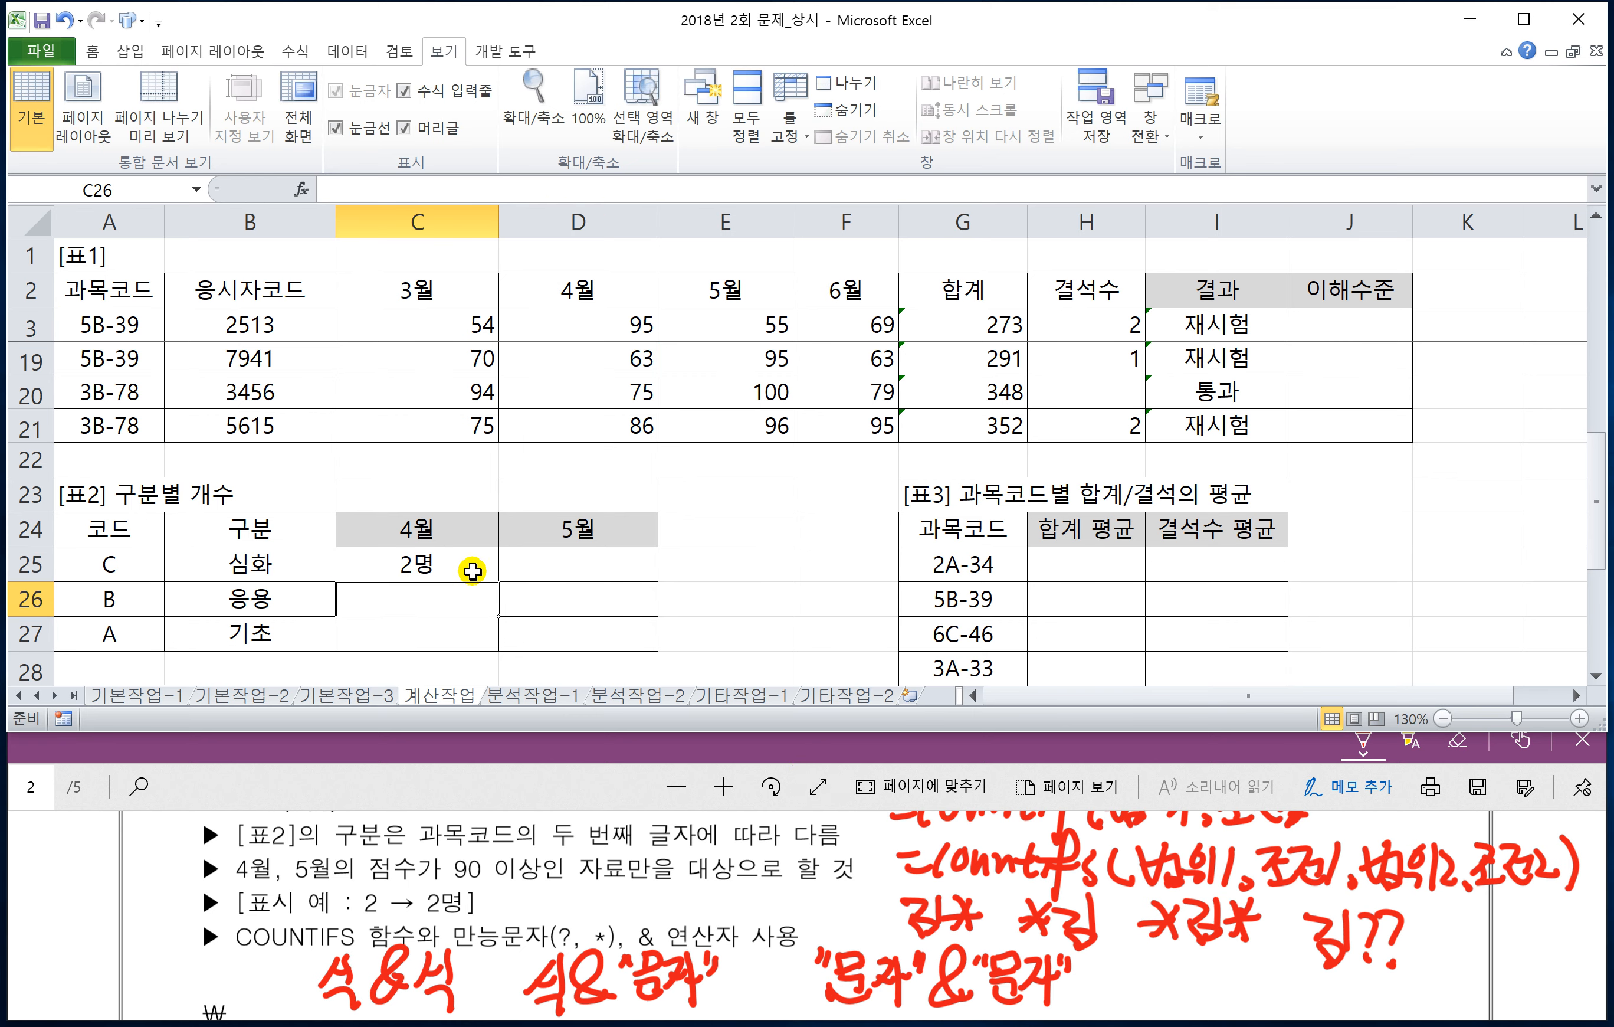
- Fill the C25 formula over the 4월 and 5월 columns of [표2] through D27
left_click(489, 575)
left_click_drag(488, 575, 658, 653)
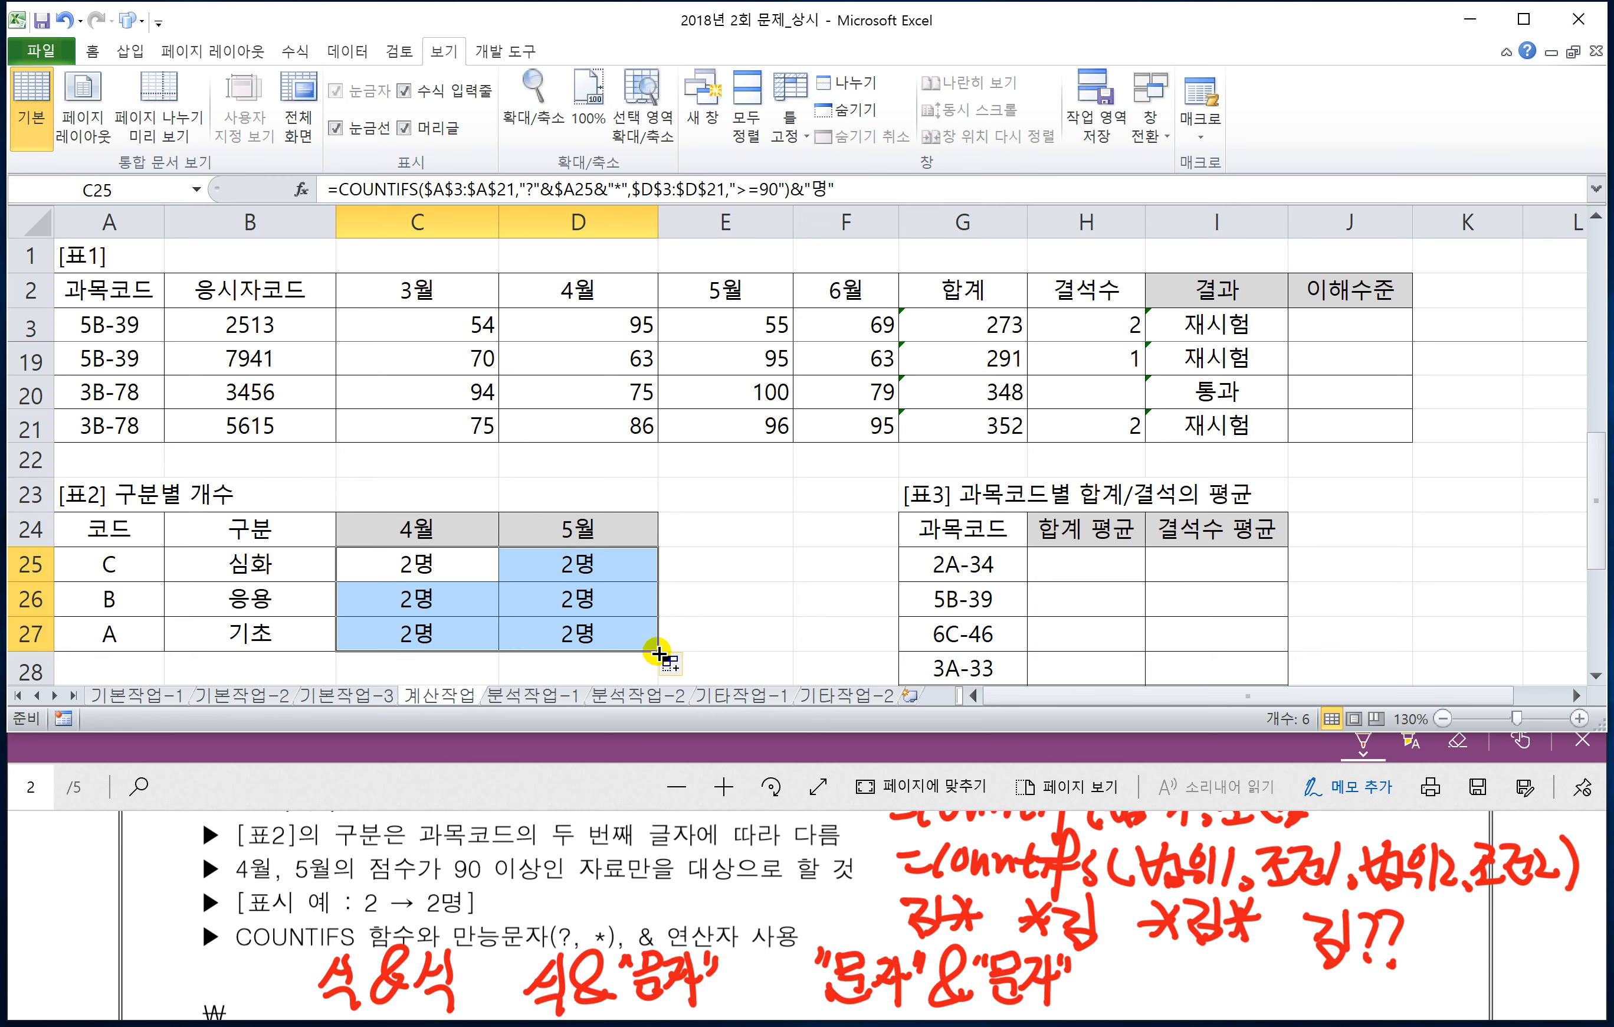
left_click(609, 639)
- Change the second criteria range in the C25 formula to D$3:D$21 so that only its rows are locked
left_click(470, 566)
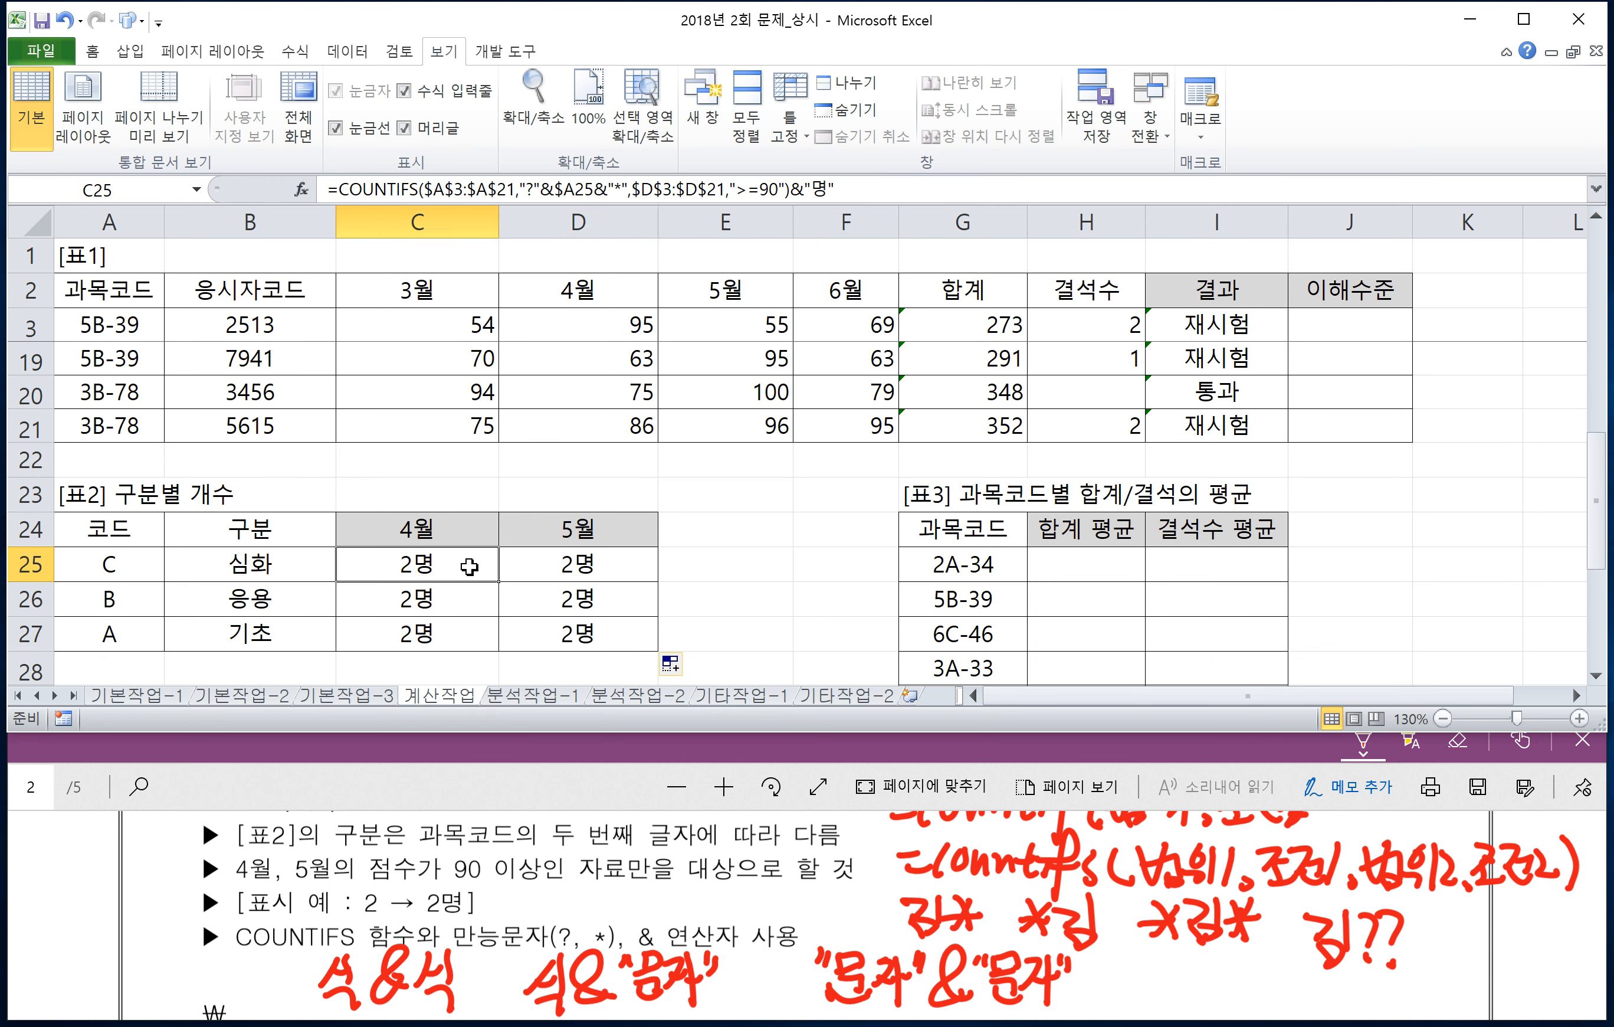
left_click(469, 566)
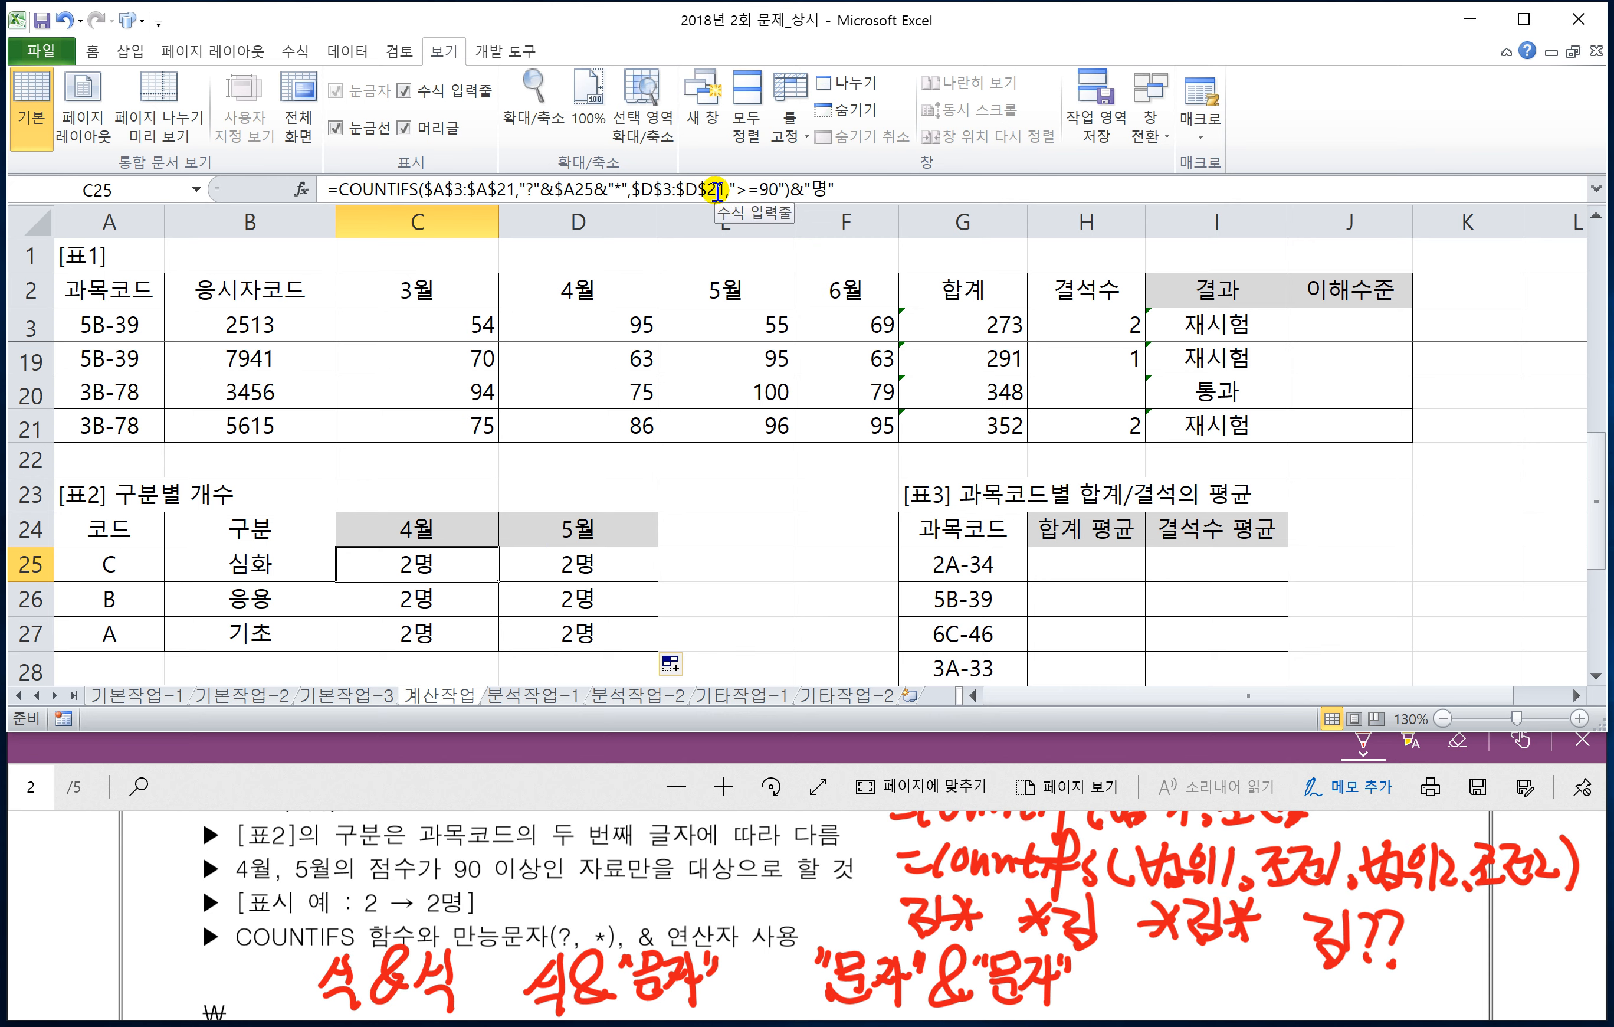
left_click(719, 190)
left_click_drag(716, 190, 638, 197)
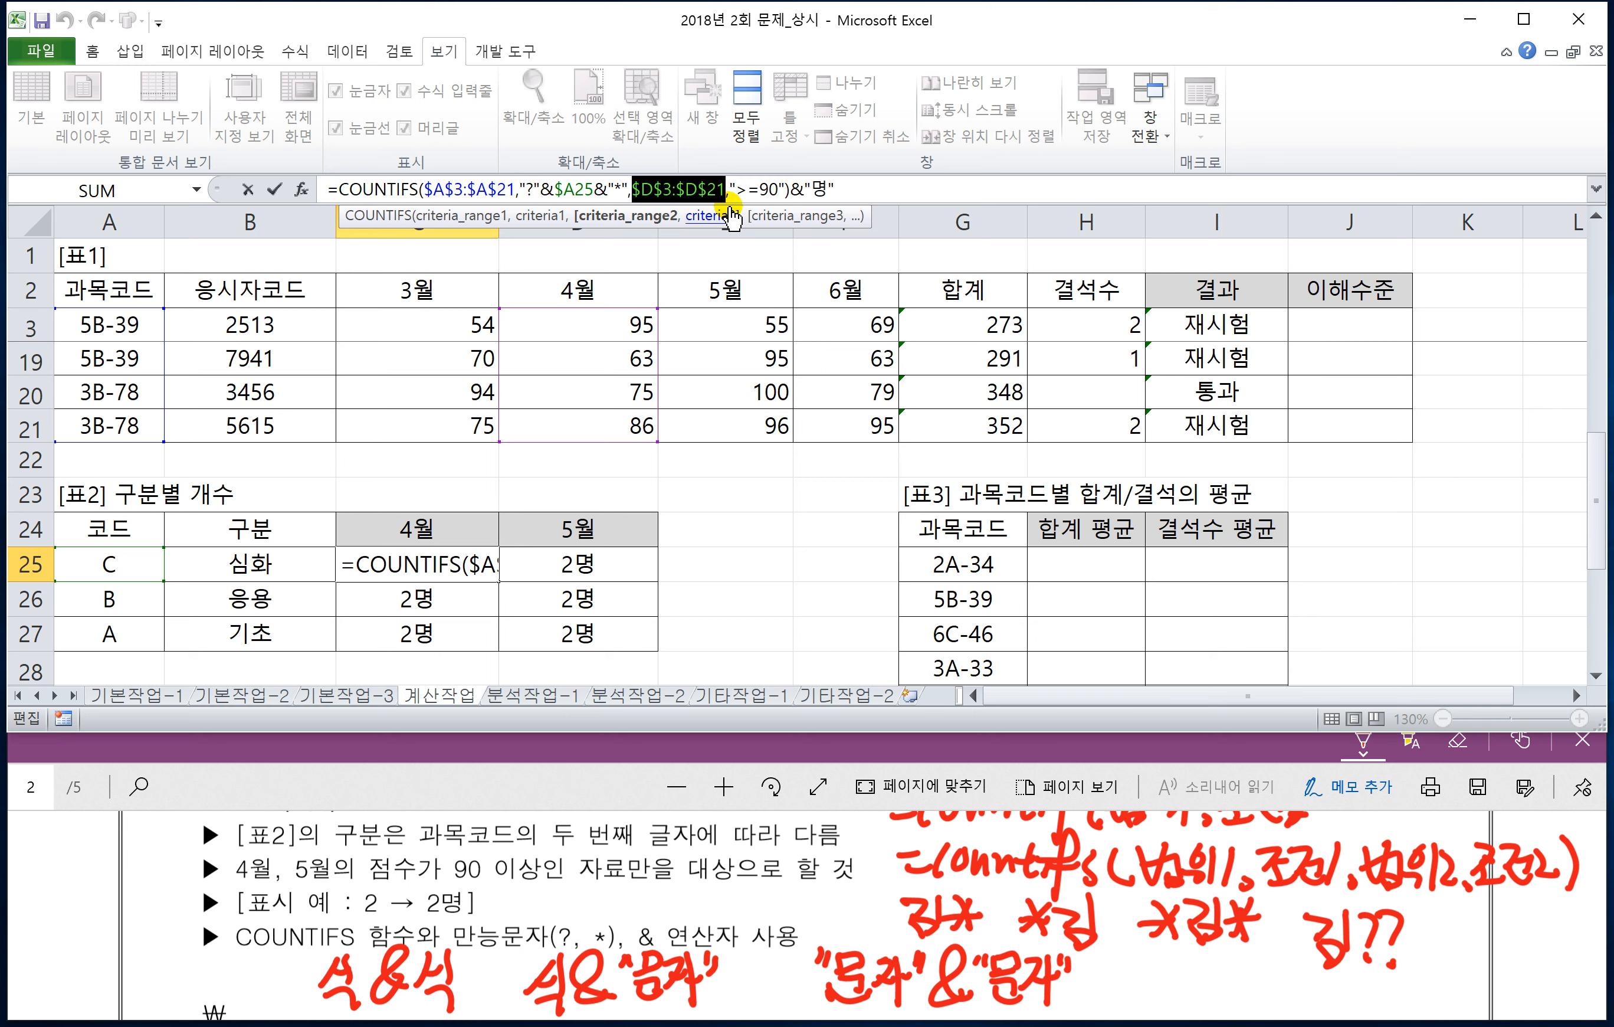
key("F4")
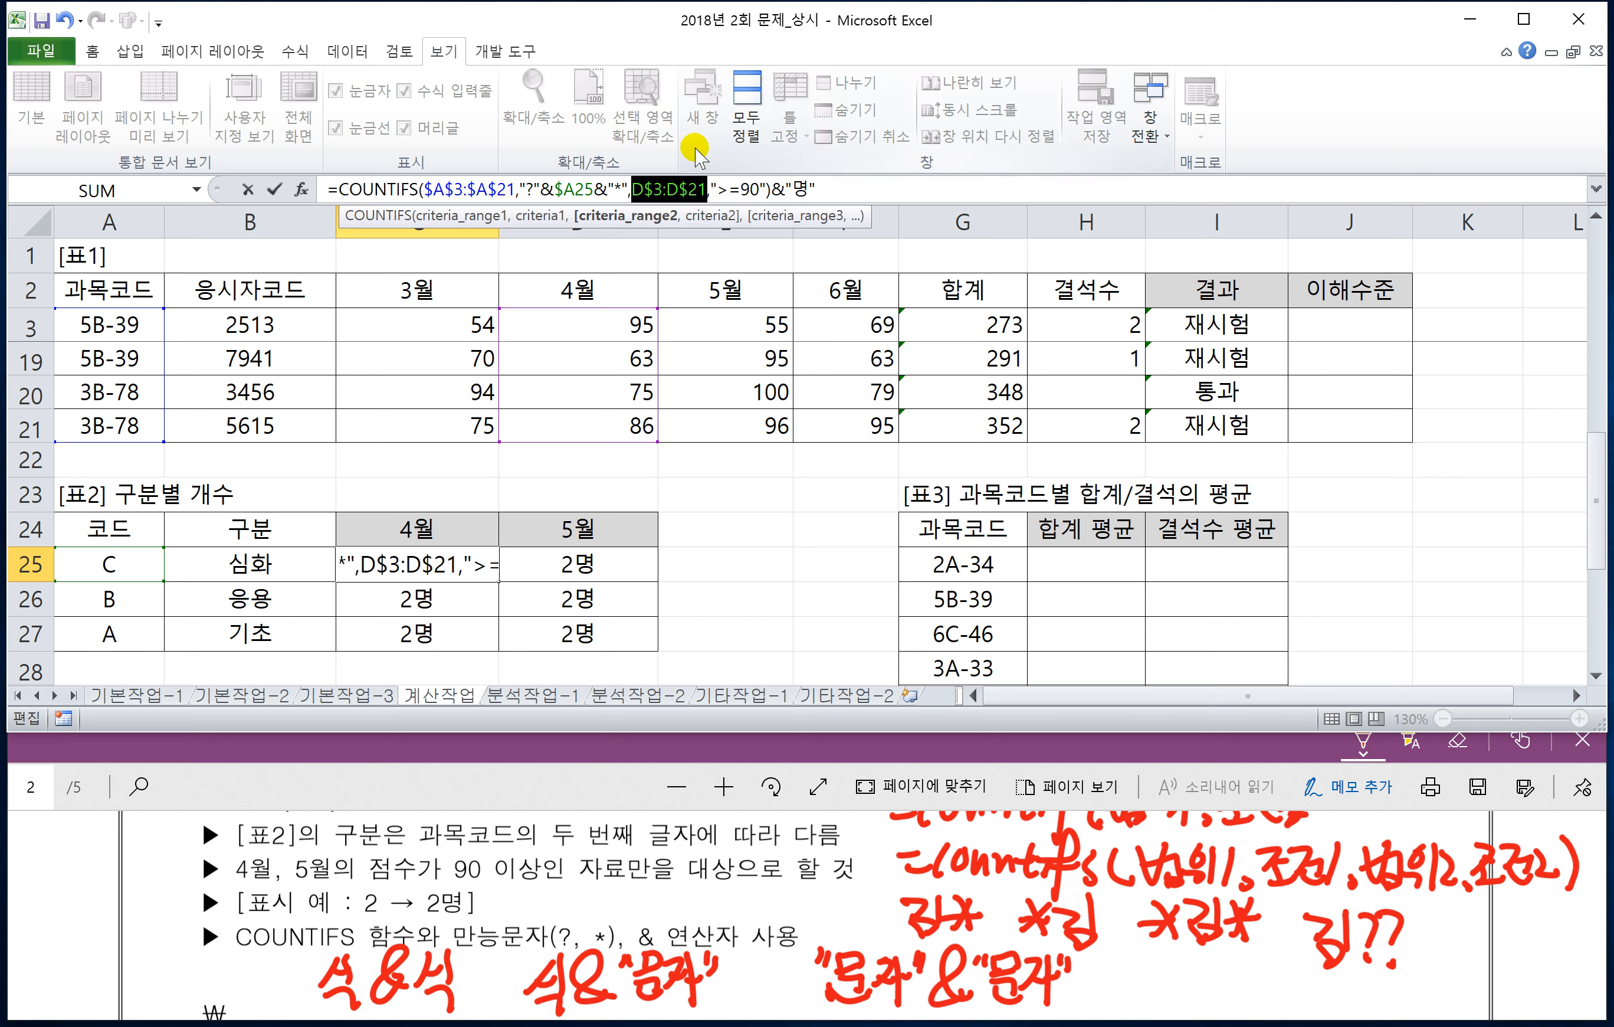
key("Return")
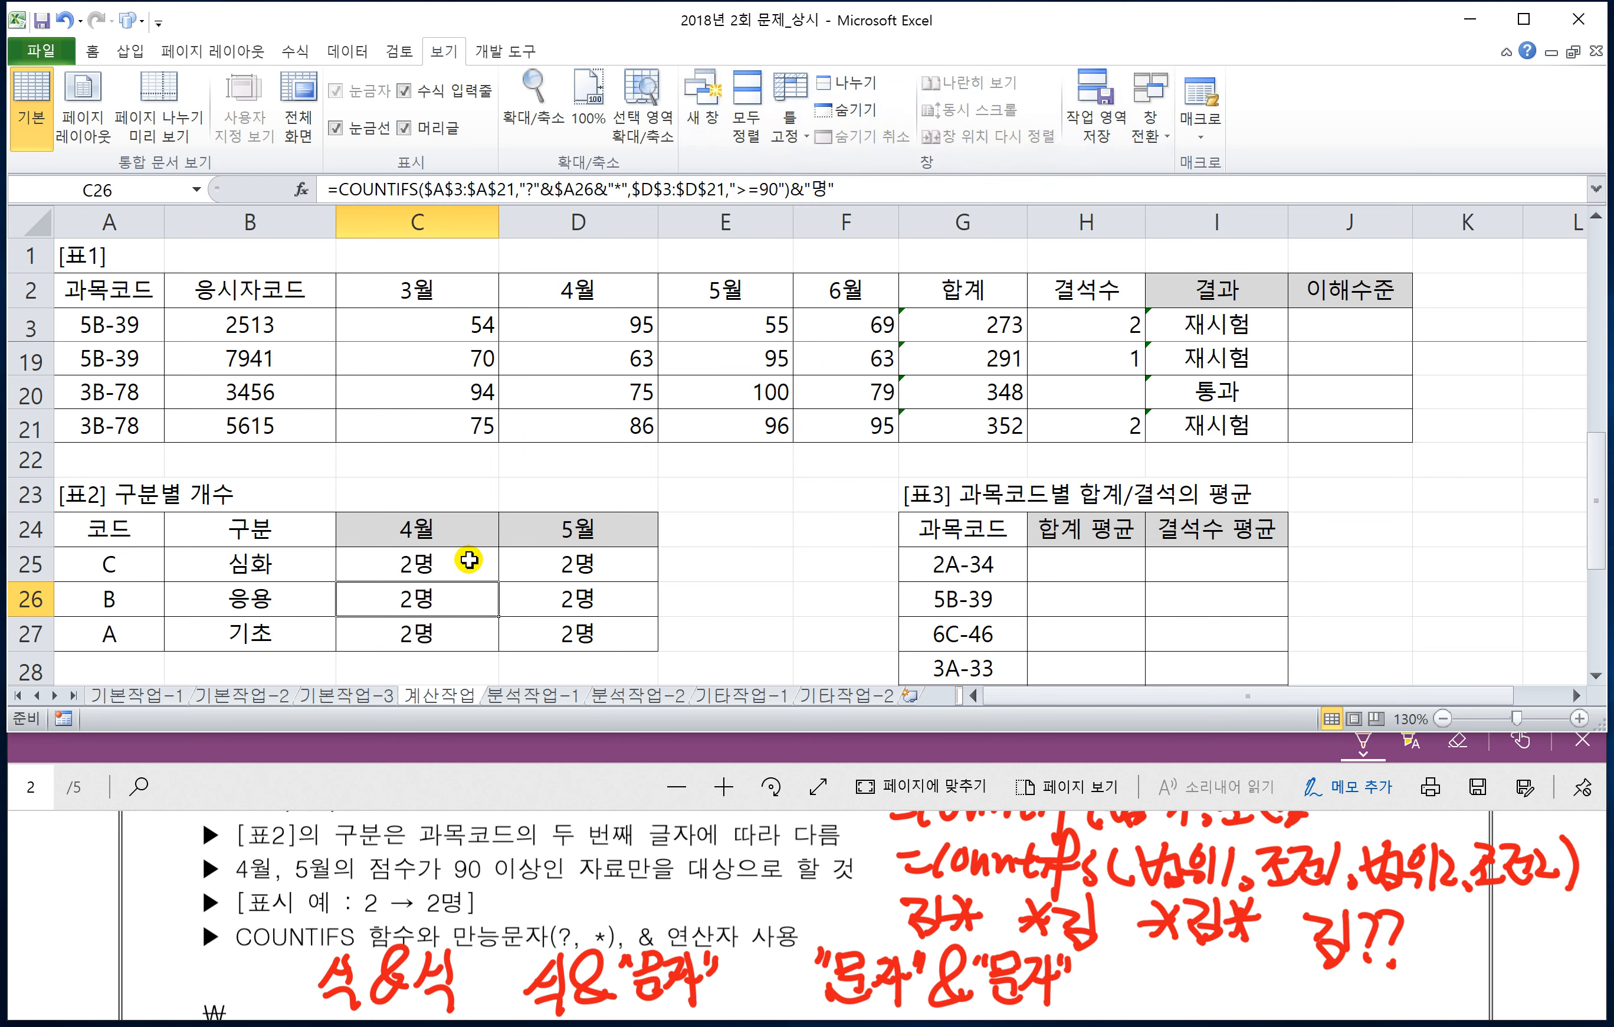
- Refill C25:D27 with the corrected COUNTIFS formula from C25
left_click(468, 559)
left_click_drag(499, 582, 640, 645)
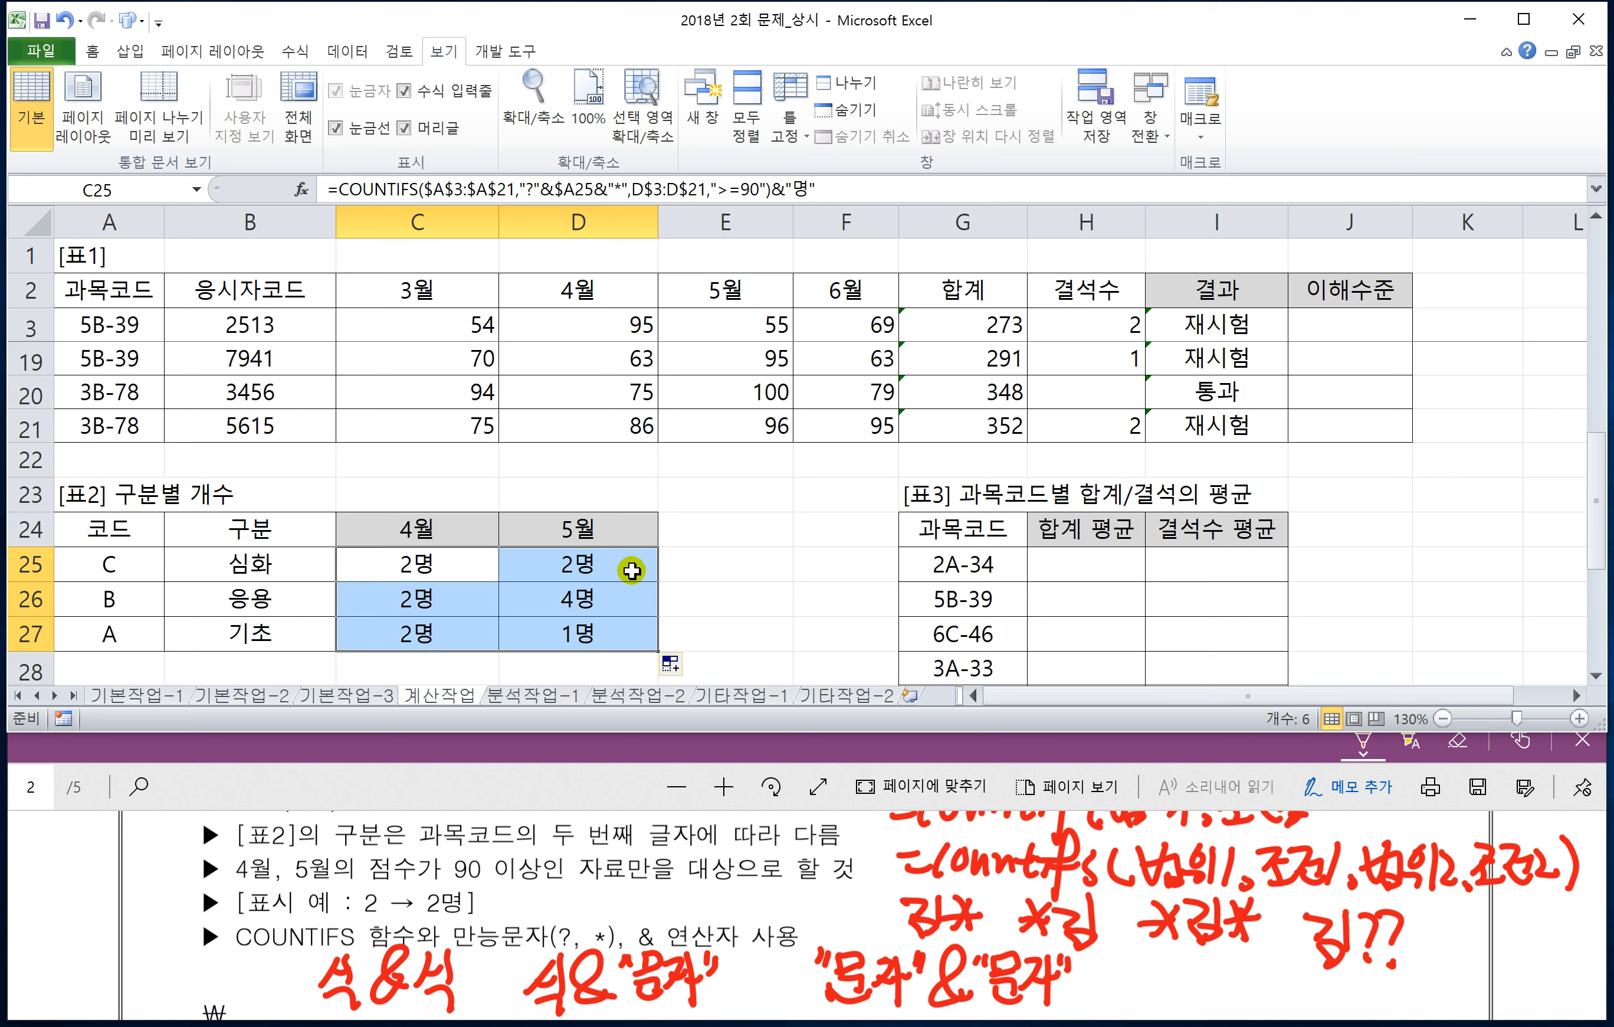
left_click(752, 634)
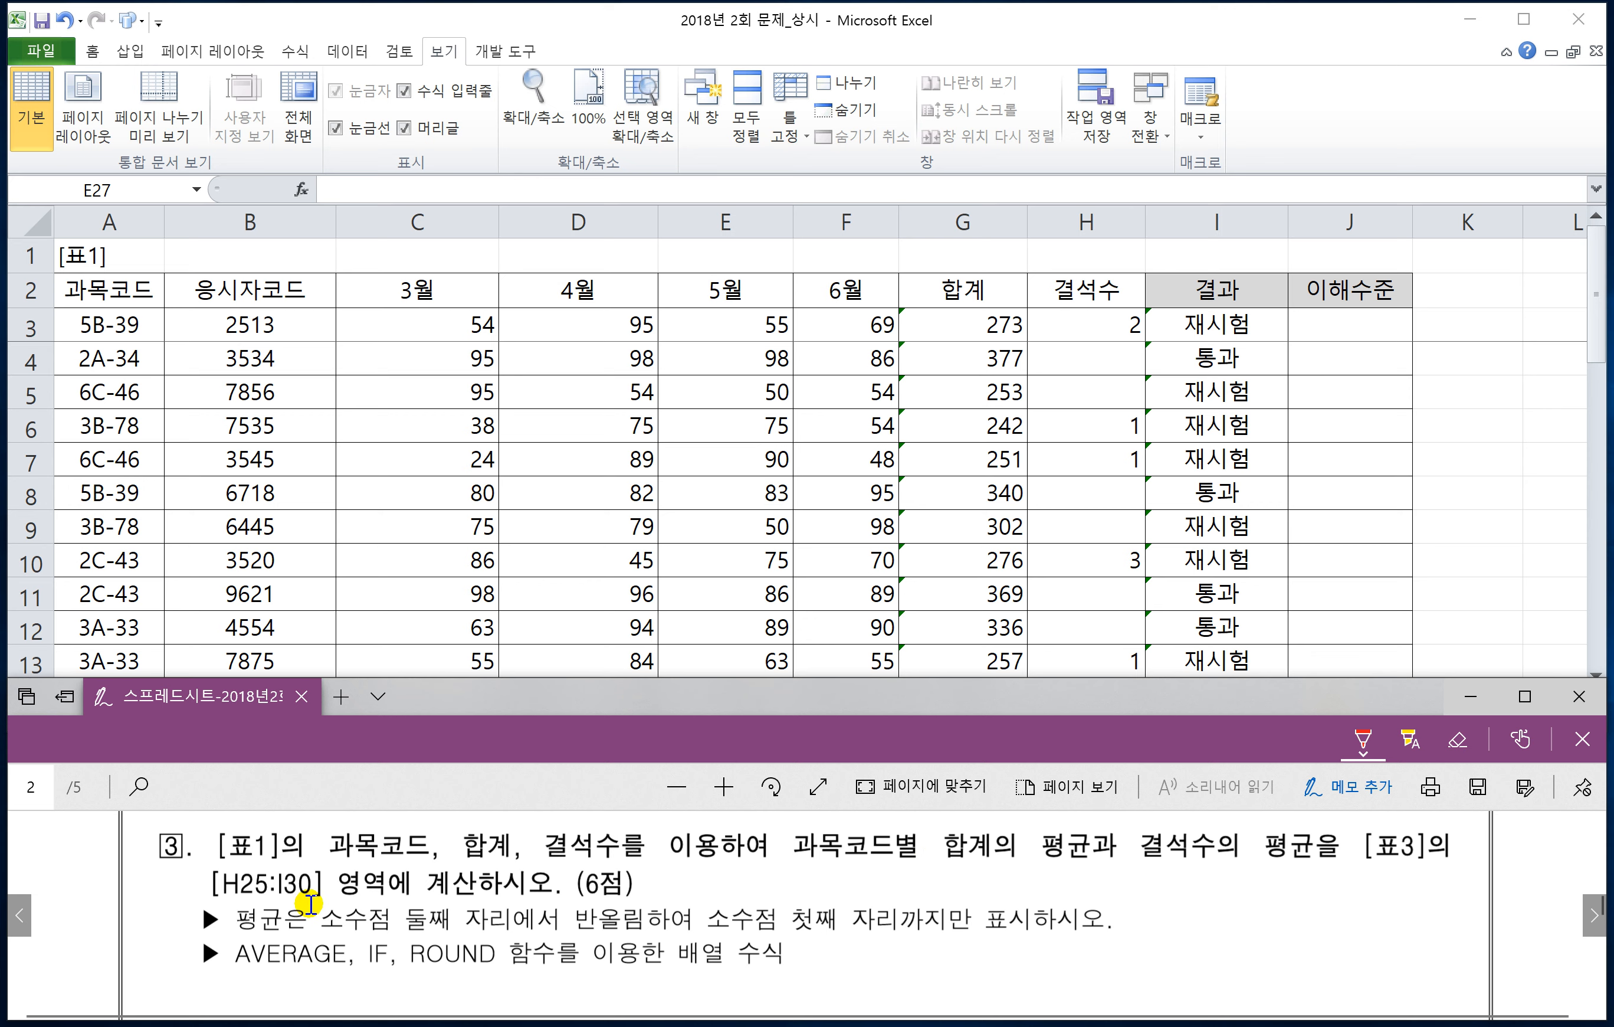
- Handwrite =average(if(조건,범위)) beside task 3's function hint in the PDF sheet, with an arrow from 범위 to average
left_click(325, 662)
scroll(335, 624, "down", 5)
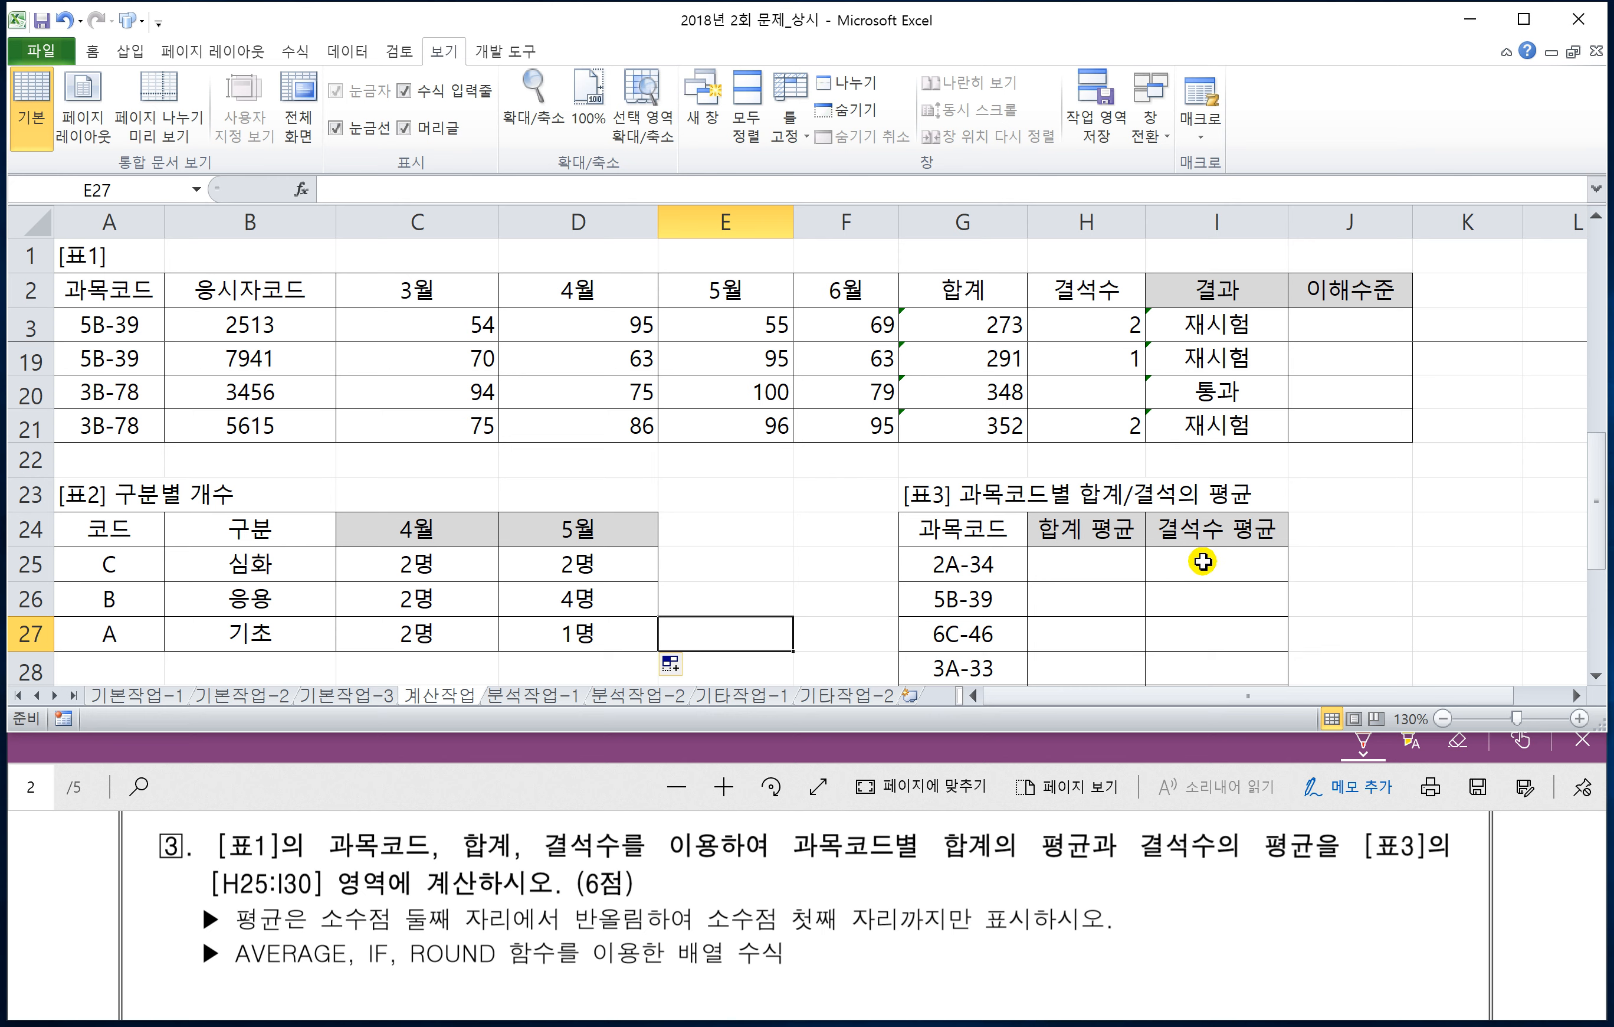
left_click_drag(843, 948, 866, 945)
mouse_move(842, 966)
left_mouse_down()
mouse_move(903, 967)
mouse_move(926, 942)
left_mouse_up()
left_click_drag(927, 956, 951, 962)
left_click_drag(951, 949, 971, 949)
left_click_drag(989, 940, 993, 961)
mouse_move(1014, 939)
left_mouse_down()
mouse_move(1003, 957)
mouse_move(1100, 966)
left_mouse_up()
left_click_drag(1152, 907, 1123, 987)
mouse_move(1114, 944)
left_mouse_down()
mouse_move(1157, 939)
mouse_move(1177, 966)
mouse_move(1209, 939)
mouse_move(1201, 953)
mouse_move(1222, 949)
left_mouse_up()
mouse_move(1215, 919)
left_mouse_down()
mouse_move(1237, 917)
mouse_move(1256, 955)
left_mouse_up()
mouse_move(1277, 942)
left_mouse_down()
mouse_move(1283, 959)
mouse_move(1359, 936)
mouse_move(1360, 959)
left_mouse_up()
mouse_move(1370, 919)
left_mouse_down()
mouse_move(1371, 959)
mouse_move(1430, 949)
left_mouse_up()
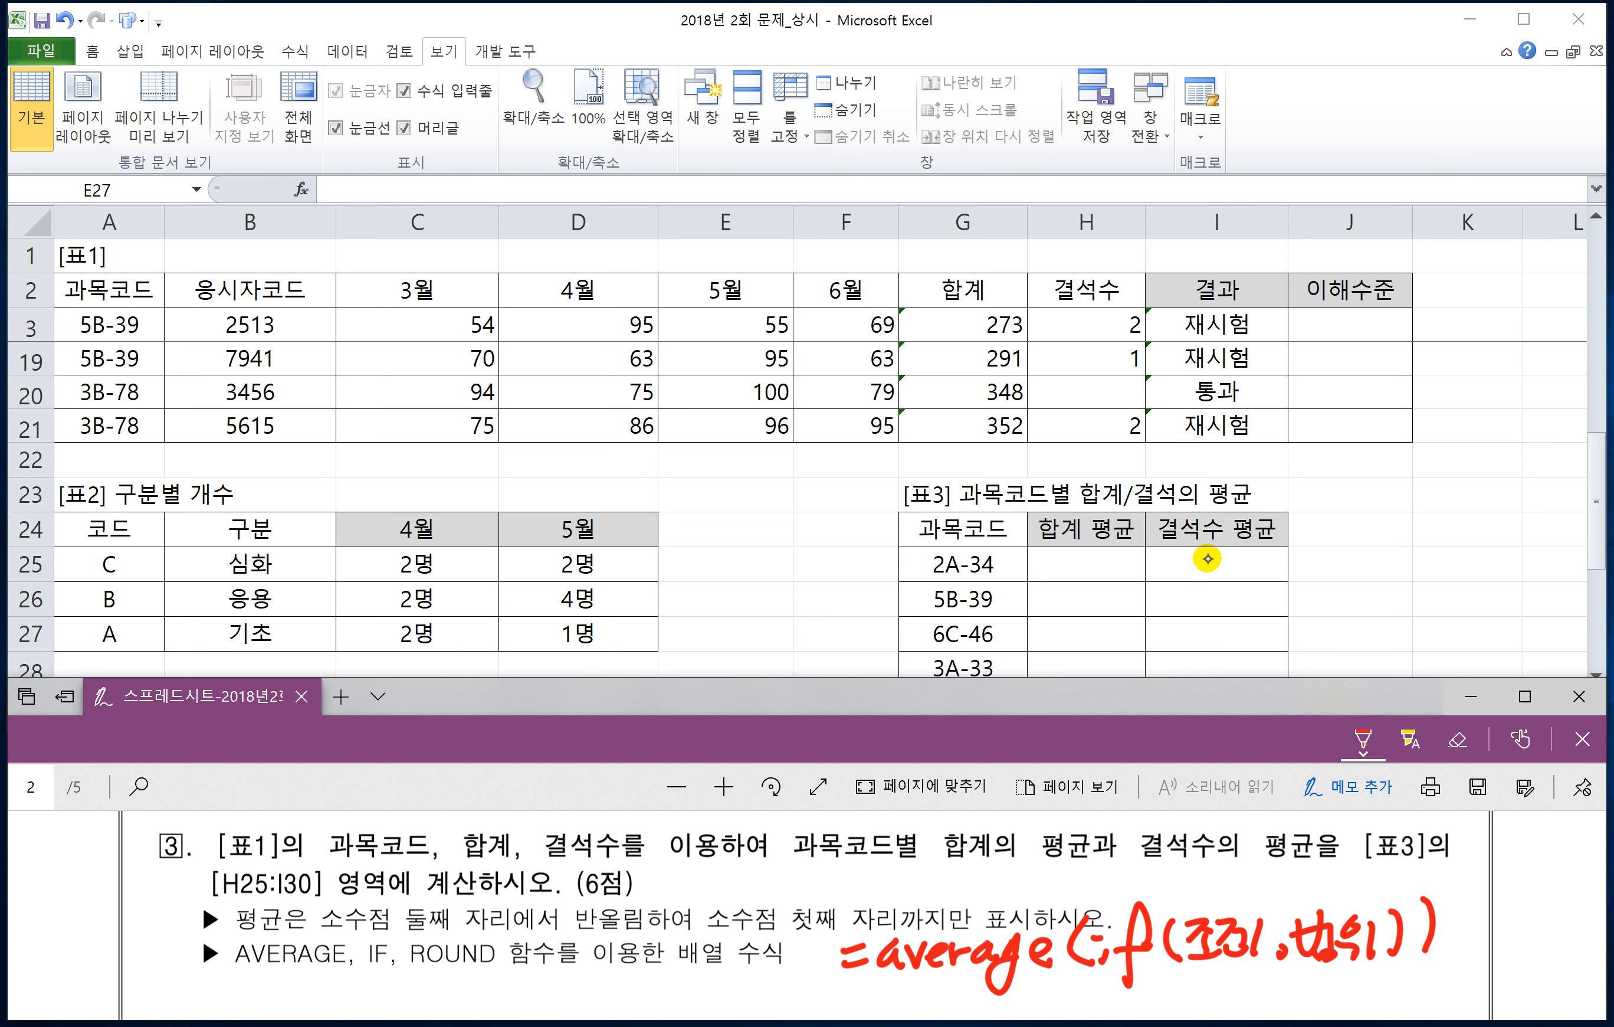
mouse_move(1318, 903)
left_mouse_down()
mouse_move(1318, 872)
mouse_move(964, 880)
mouse_move(975, 903)
mouse_move(955, 929)
left_mouse_up()
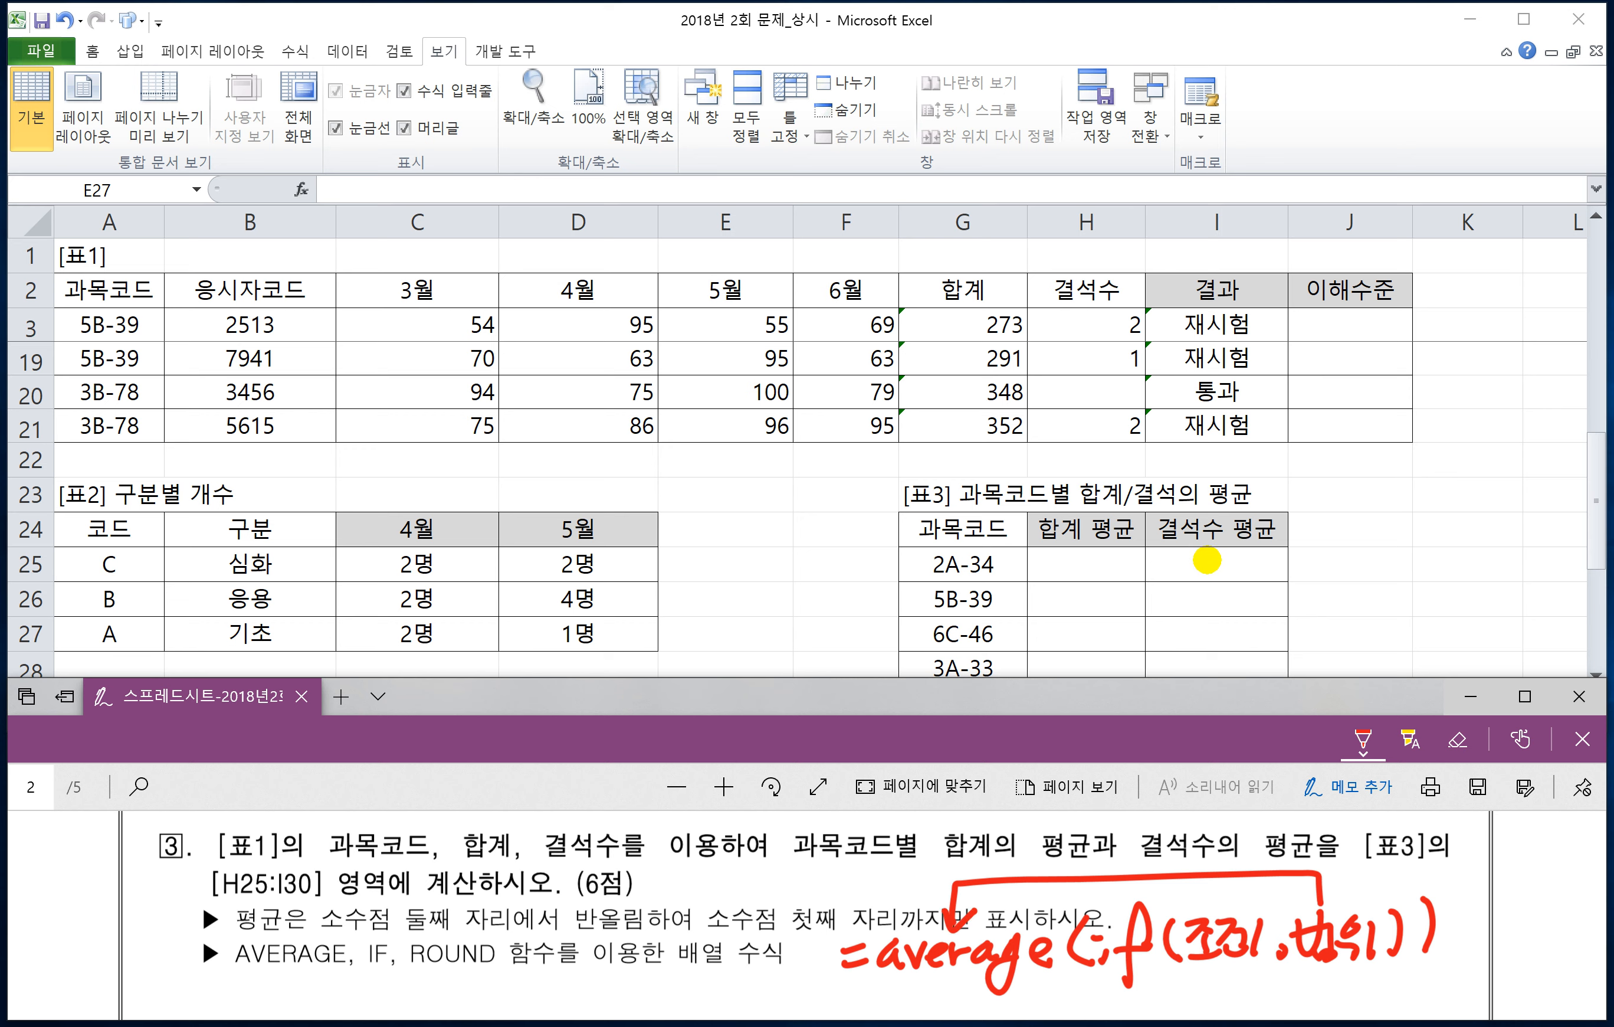
- Handwrite =Round(범위,k) beneath the average(if()) pattern in the PDF exam sheet
scroll(1078, 912, "down", 2)
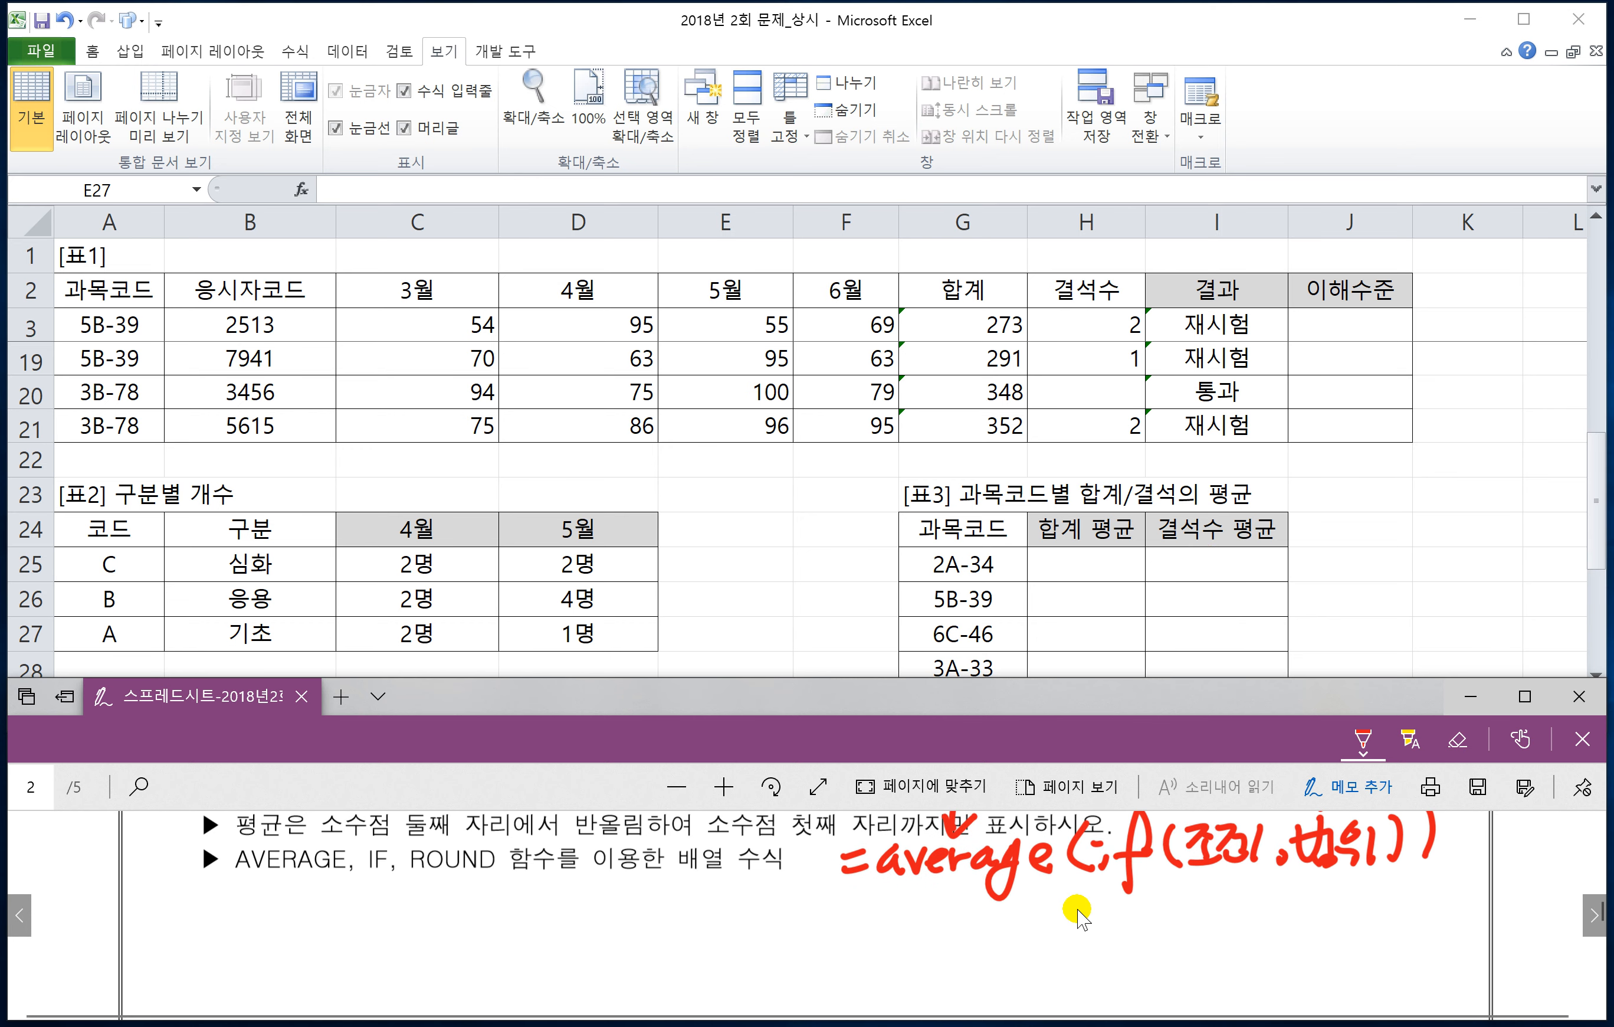
left_click_drag(873, 928, 898, 926)
left_click_drag(875, 941, 908, 939)
mouse_move(943, 898)
left_mouse_down()
mouse_move(924, 964)
mouse_move(948, 935)
mouse_move(964, 952)
left_mouse_up()
mouse_move(977, 930)
left_mouse_down()
mouse_move(974, 952)
mouse_move(1104, 953)
left_mouse_up()
mouse_move(1147, 903)
left_mouse_down()
mouse_move(1141, 945)
mouse_move(1161, 946)
left_mouse_up()
mouse_move(1182, 905)
left_mouse_down()
mouse_move(1173, 956)
mouse_move(1213, 940)
left_mouse_up()
mouse_move(1225, 899)
left_mouse_down()
mouse_move(1226, 950)
mouse_move(1246, 949)
left_mouse_up()
mouse_move(1276, 886)
left_mouse_down()
mouse_move(1274, 948)
mouse_move(1306, 940)
left_mouse_up()
left_click_drag(1321, 896, 1313, 952)
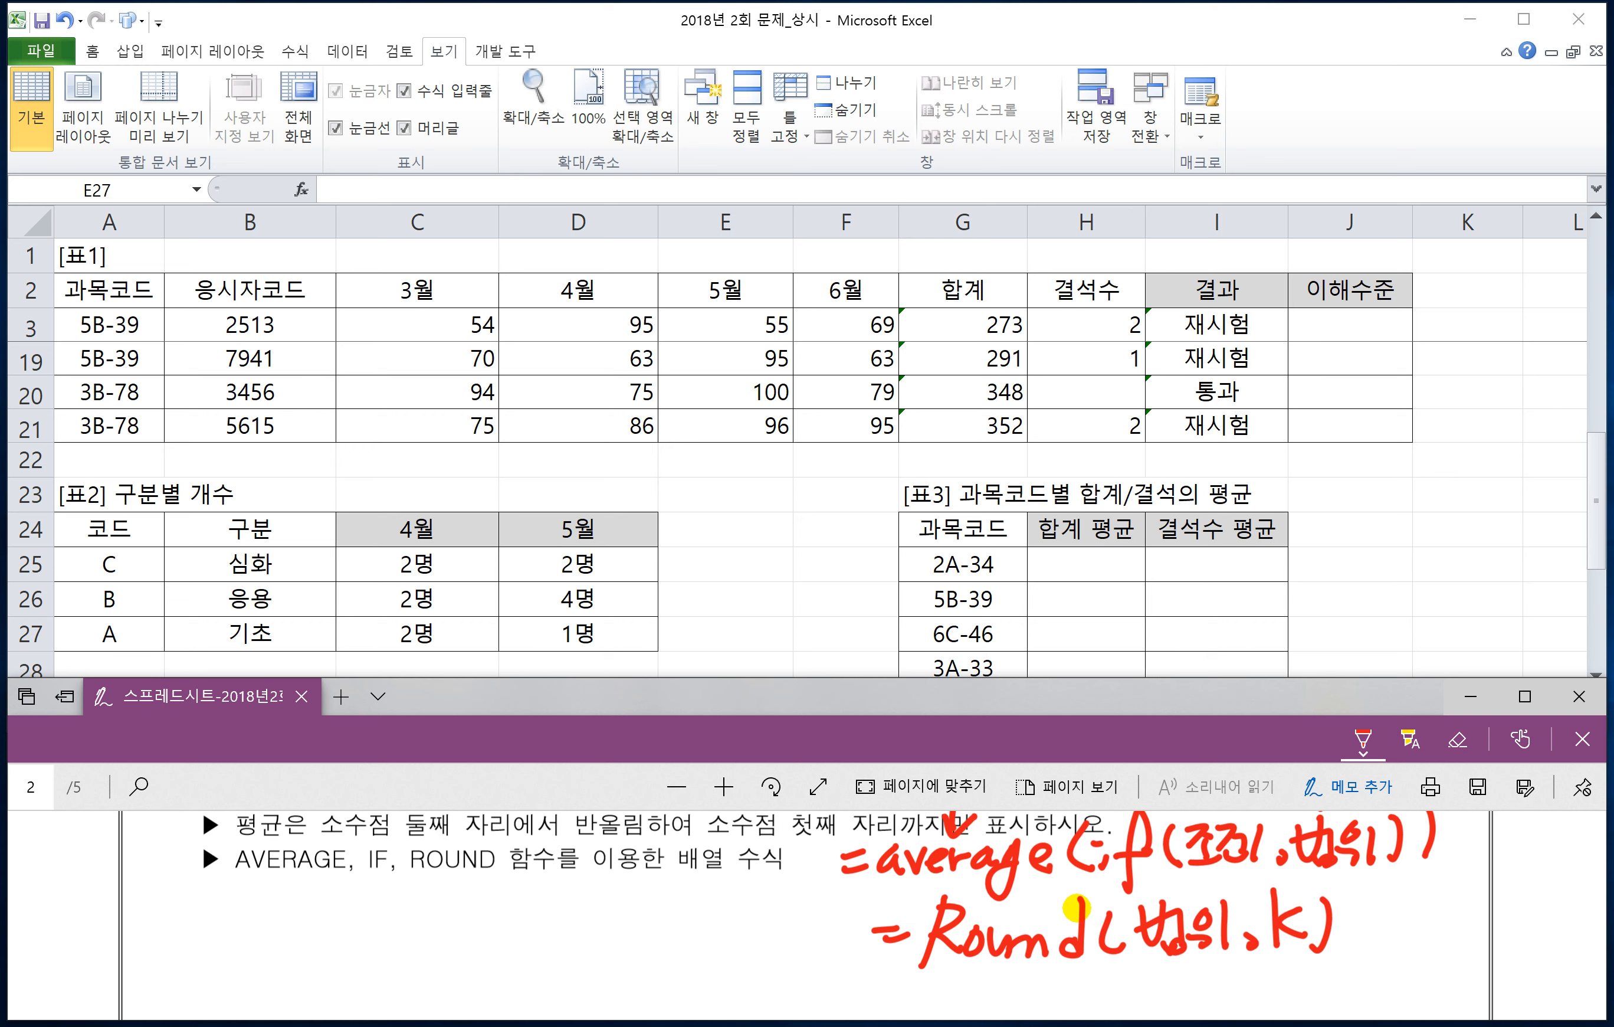
- Undo the handwritten ROUND arguments and rewrite them as 숫자,k
key("ctrl+z")
key("ctrl+z")
key("ctrl+z")
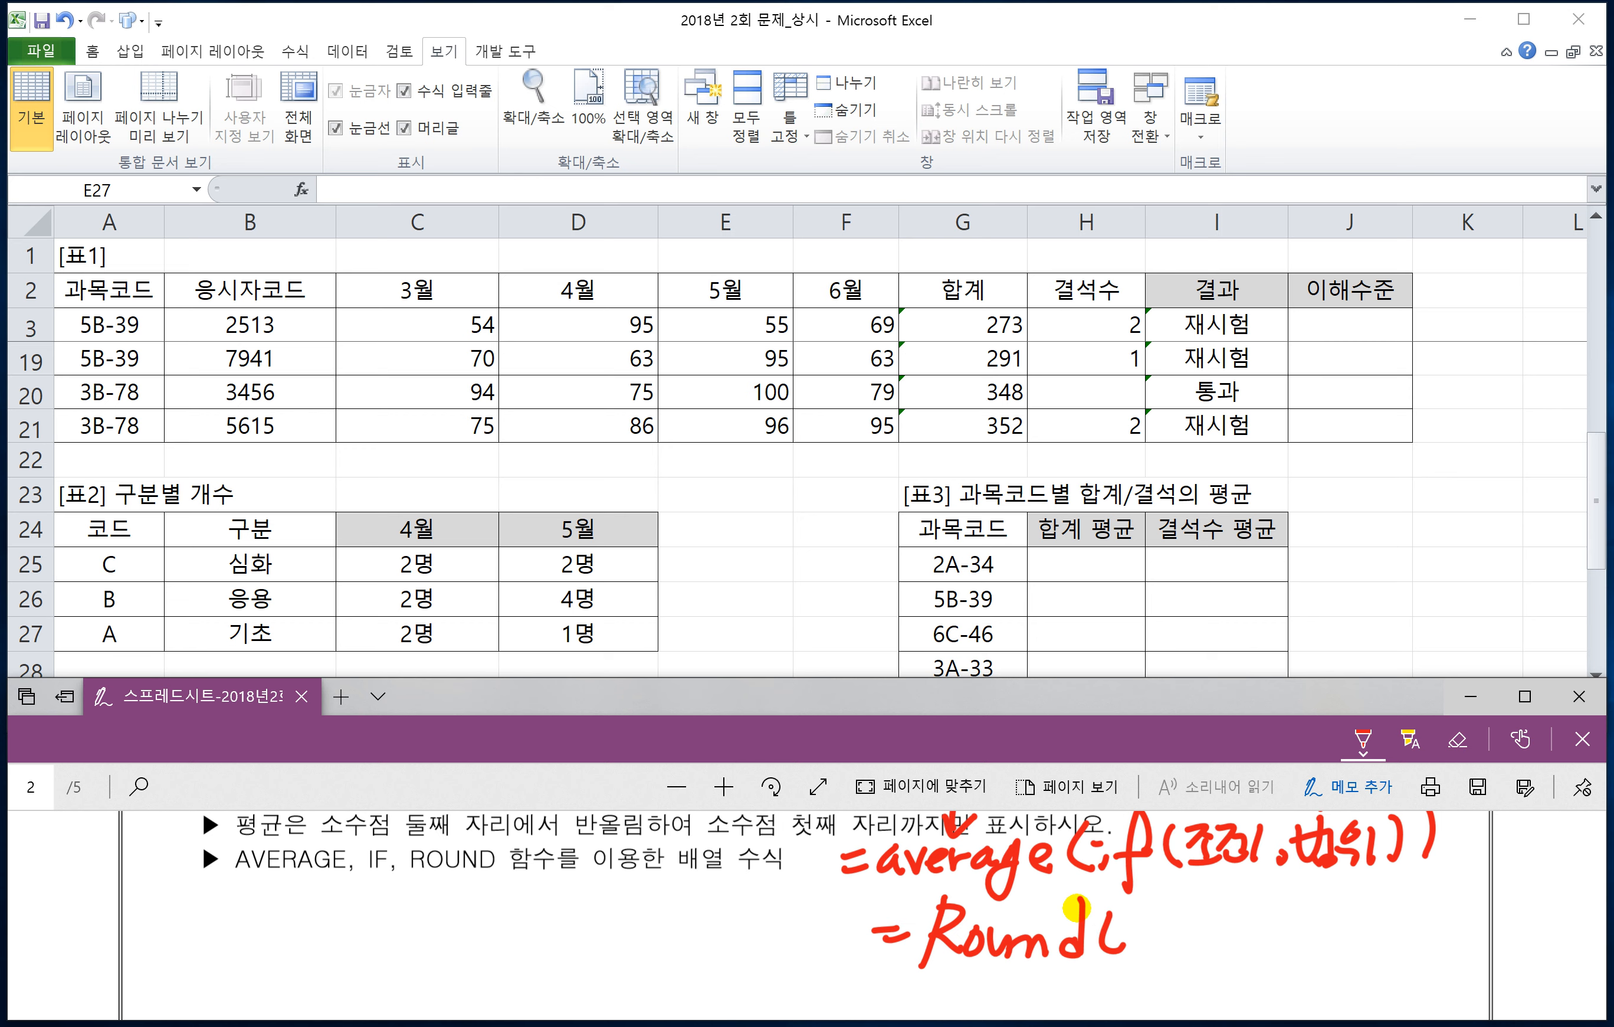
left_click_drag(1166, 904, 1177, 933)
mouse_move(1144, 938)
left_mouse_down()
mouse_move(1172, 932)
mouse_move(1174, 955)
left_mouse_up()
mouse_move(1181, 921)
left_mouse_down()
mouse_move(1179, 944)
mouse_move(1201, 941)
left_mouse_up()
mouse_move(1213, 902)
left_mouse_down()
mouse_move(1214, 960)
mouse_move(1224, 930)
left_mouse_up()
left_click_drag(1238, 943, 1293, 947)
left_click_drag(1303, 903, 1294, 958)
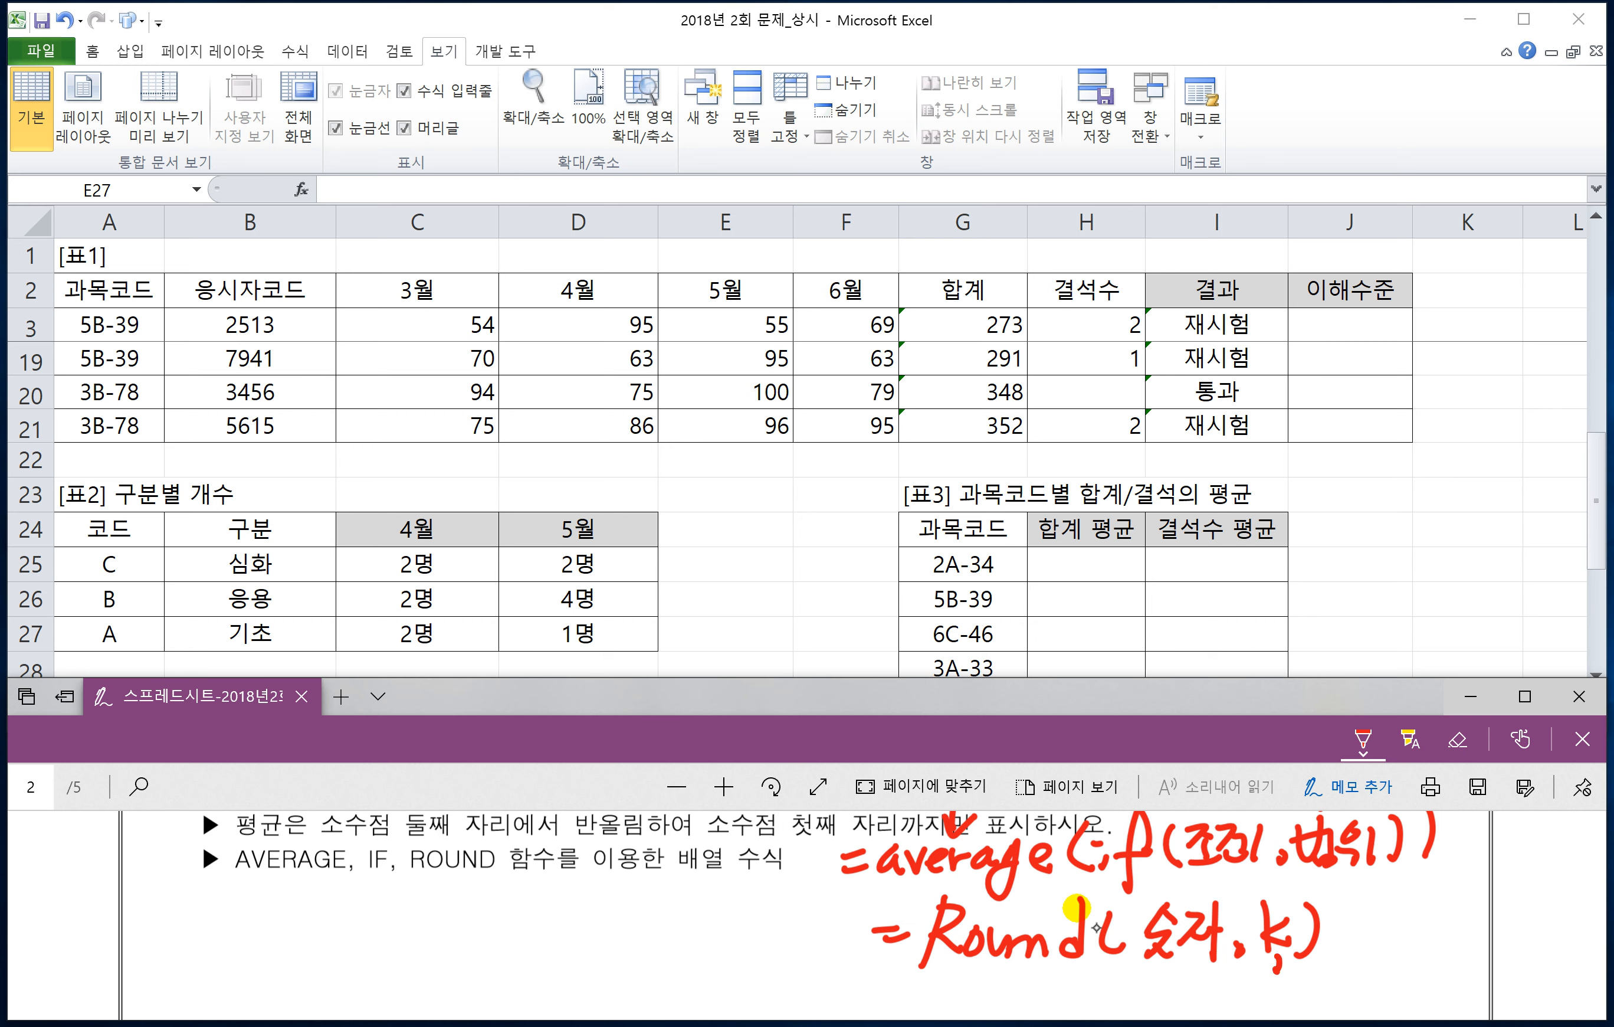
- Handwrite the possible k values -3, -2, -1, 0, 1, 2, 3 beneath the ROUND pattern and circle the 1
scroll(1180, 949, "down", 1)
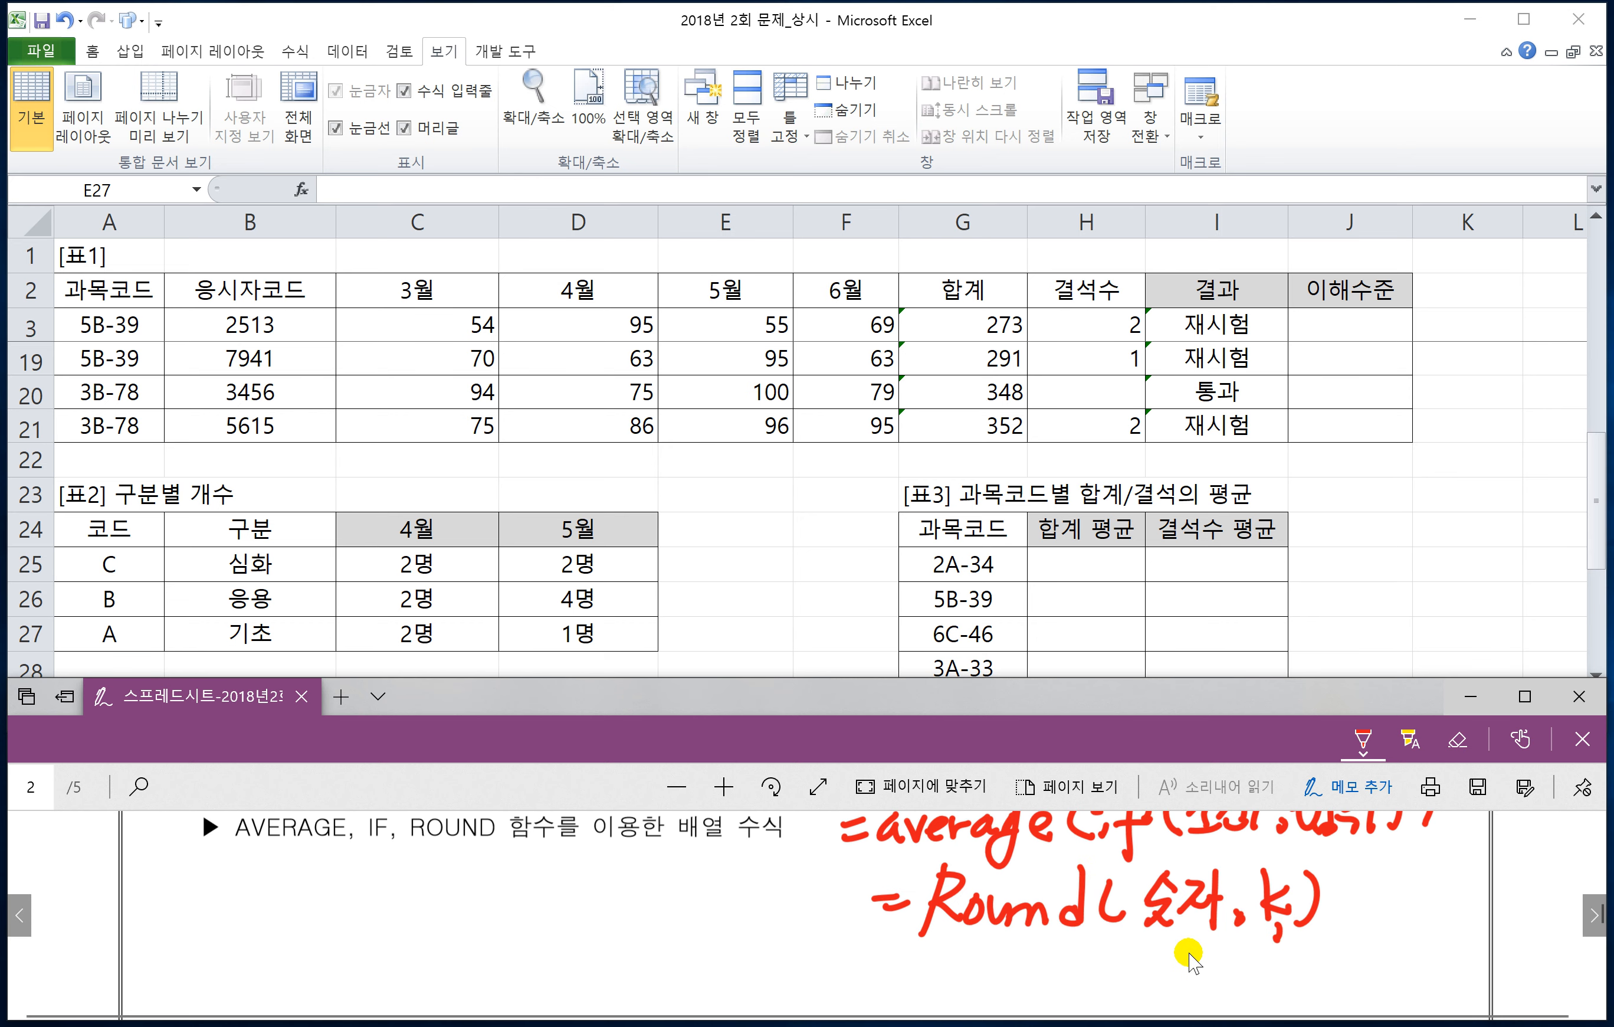
left_click_drag(1294, 955, 1274, 981)
left_click(1295, 979)
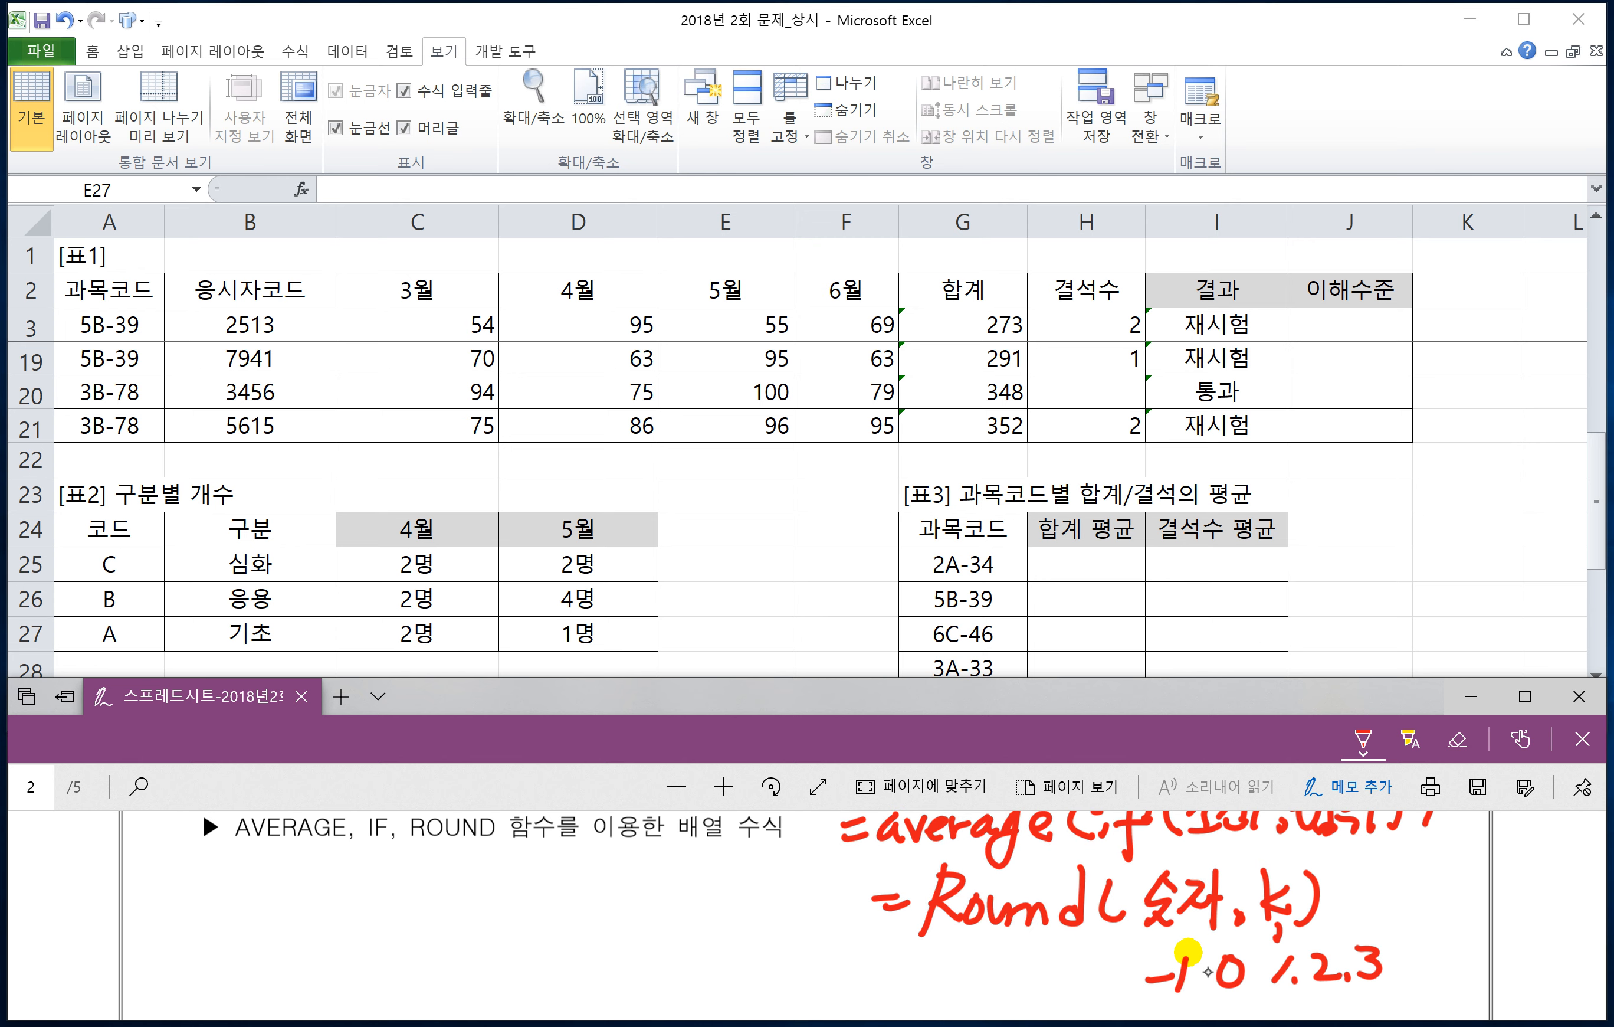
left_click_drag(1103, 973, 1131, 994)
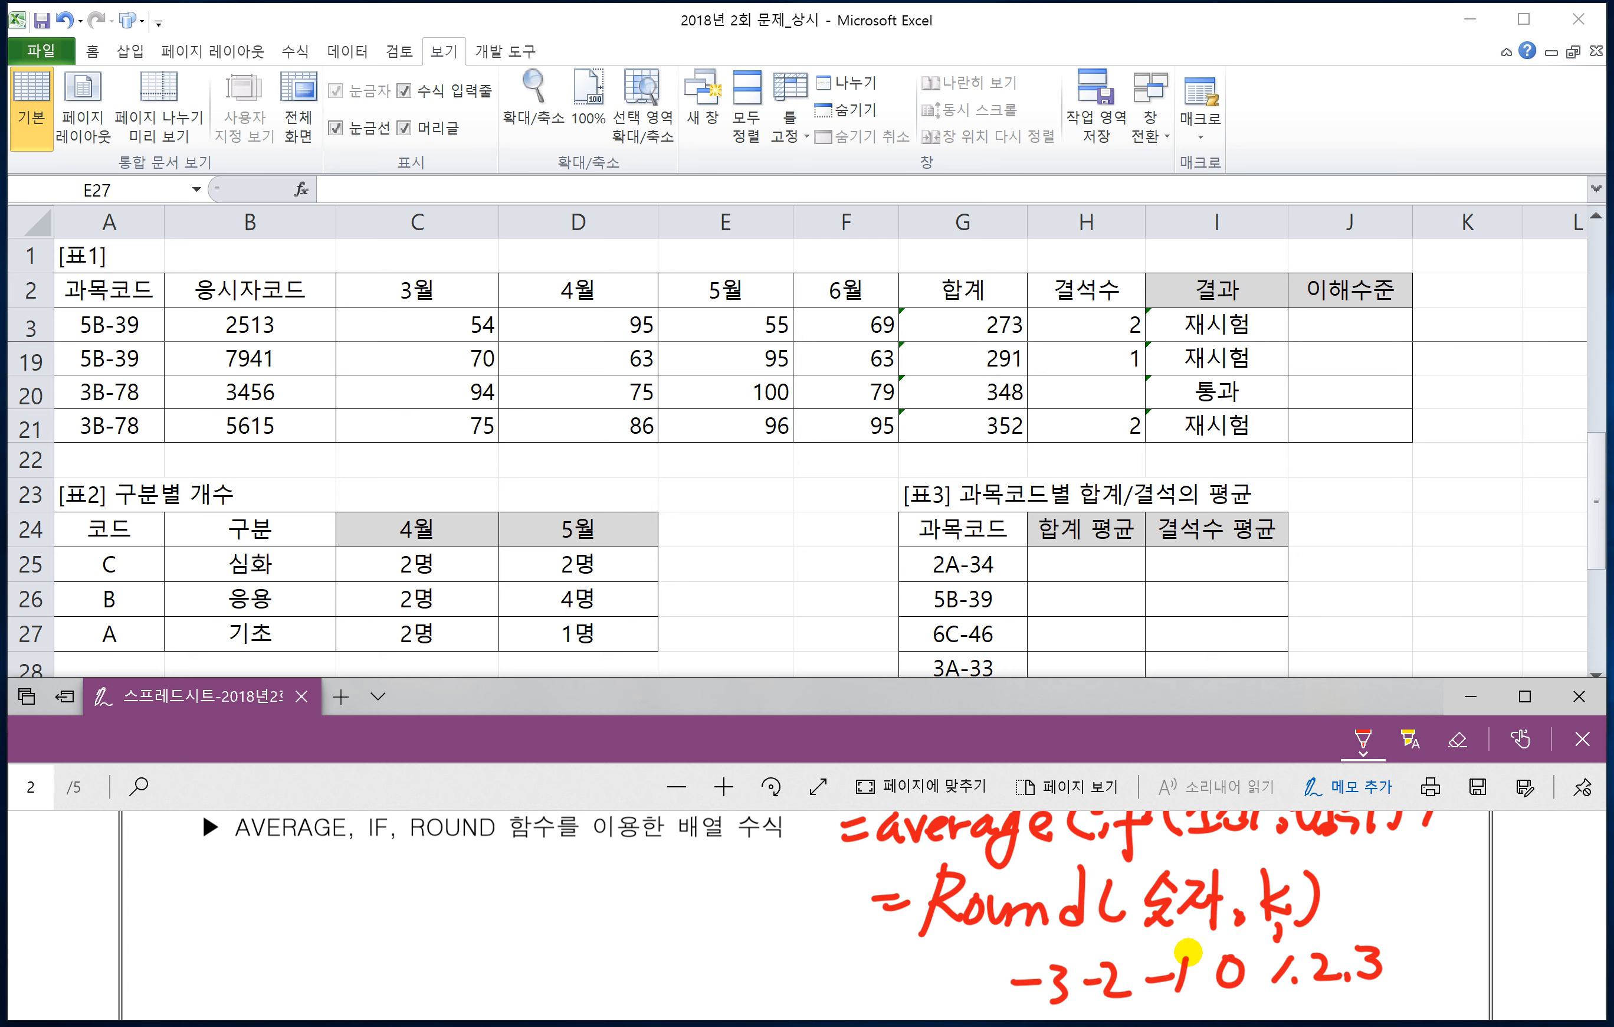
scroll(1188, 953, "up", 1)
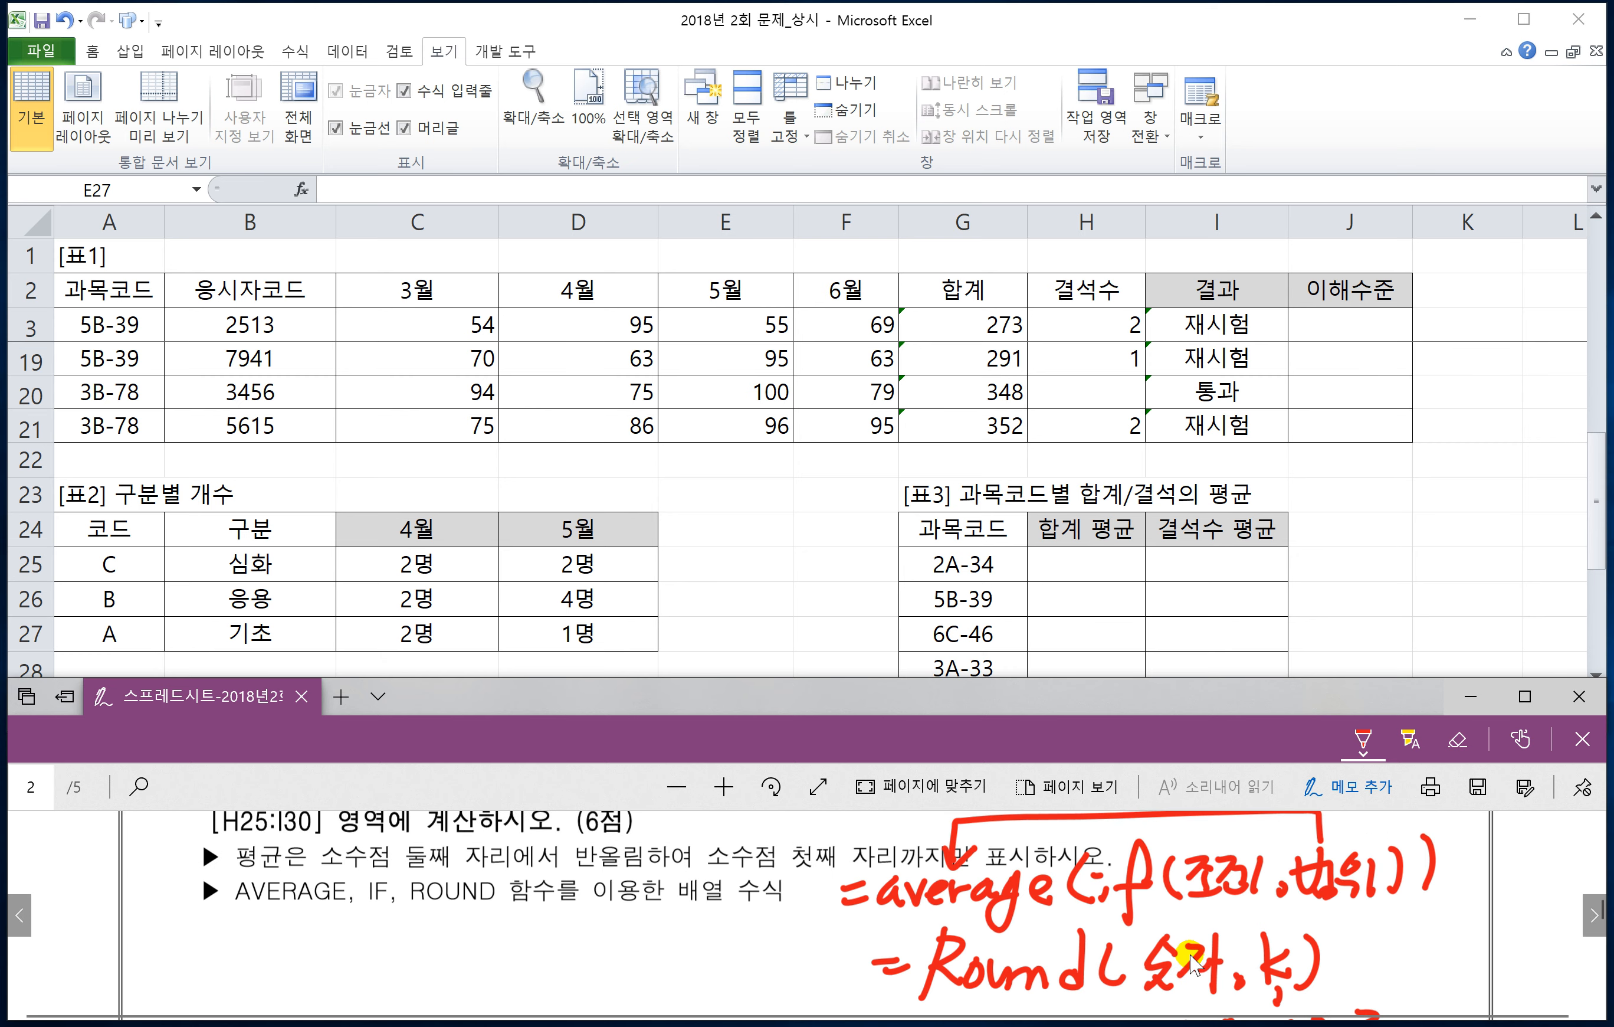
scroll(1191, 962, "down", 1)
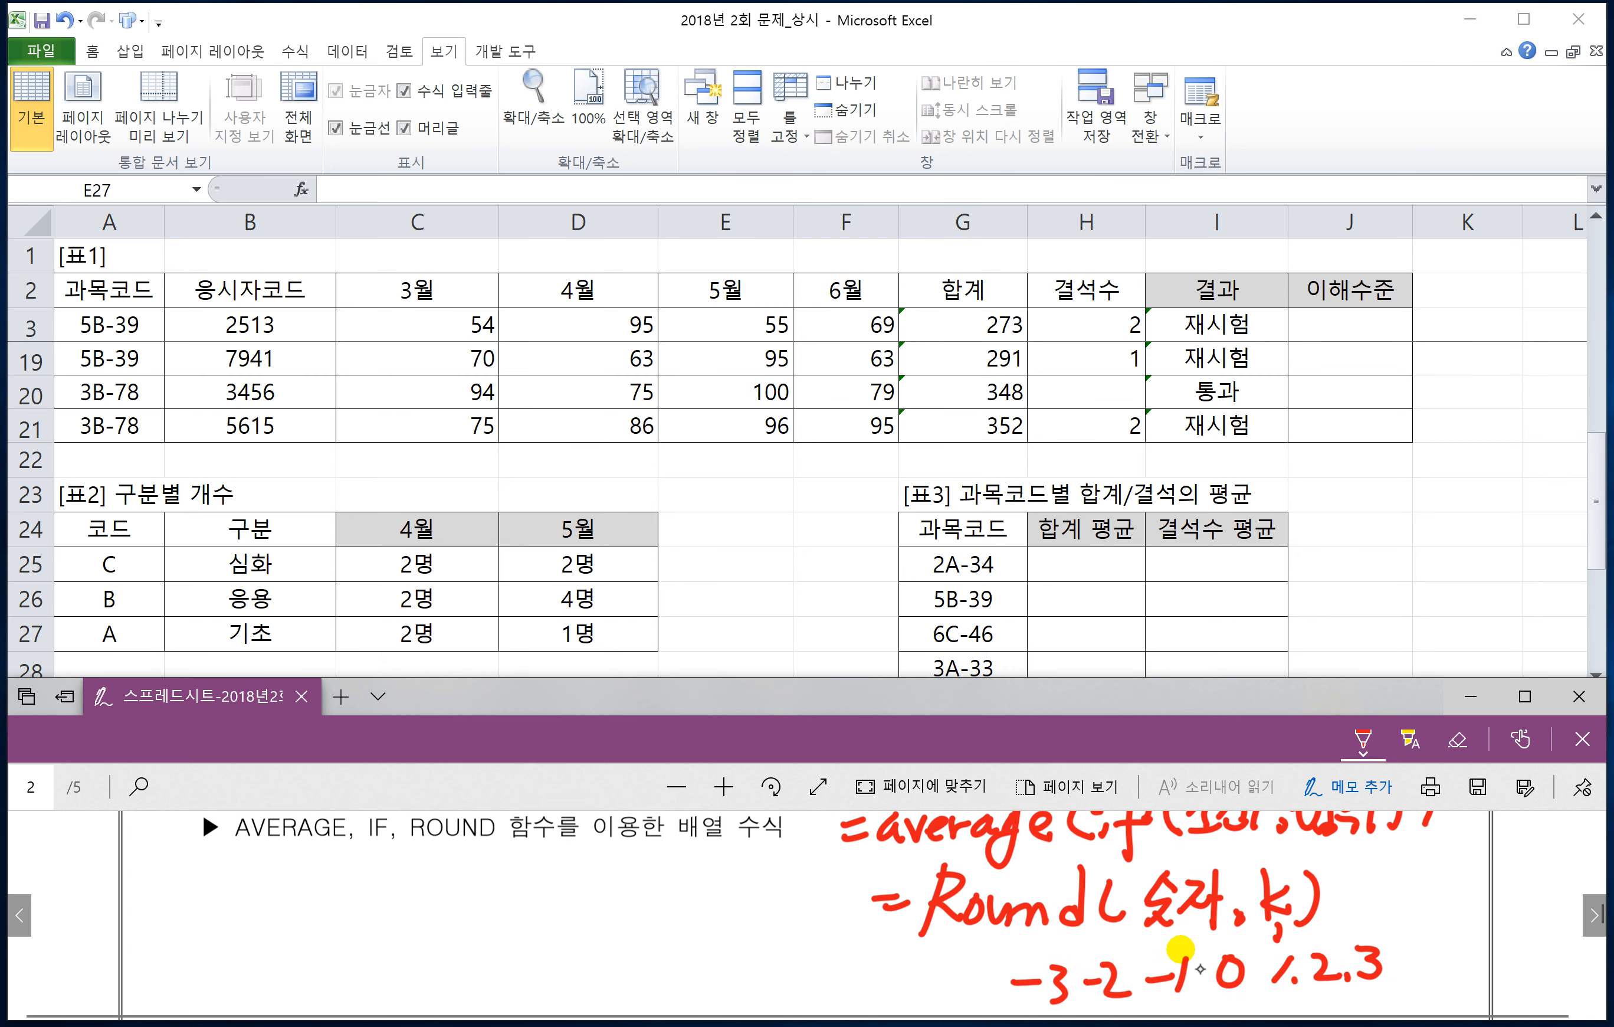
left_click_drag(1282, 994, 1270, 996)
- Handwrite =Round(Average(if()),1) beneath the function hint in the PDF, underlining the average part and the 1
left_click_drag(256, 892, 267, 889)
mouse_move(241, 906)
left_mouse_down()
mouse_move(269, 896)
mouse_move(269, 935)
left_mouse_up()
left_click_drag(294, 873, 309, 924)
mouse_move(319, 903)
left_mouse_down()
mouse_move(318, 926)
mouse_move(328, 905)
left_mouse_up()
left_click_drag(328, 906, 375, 929)
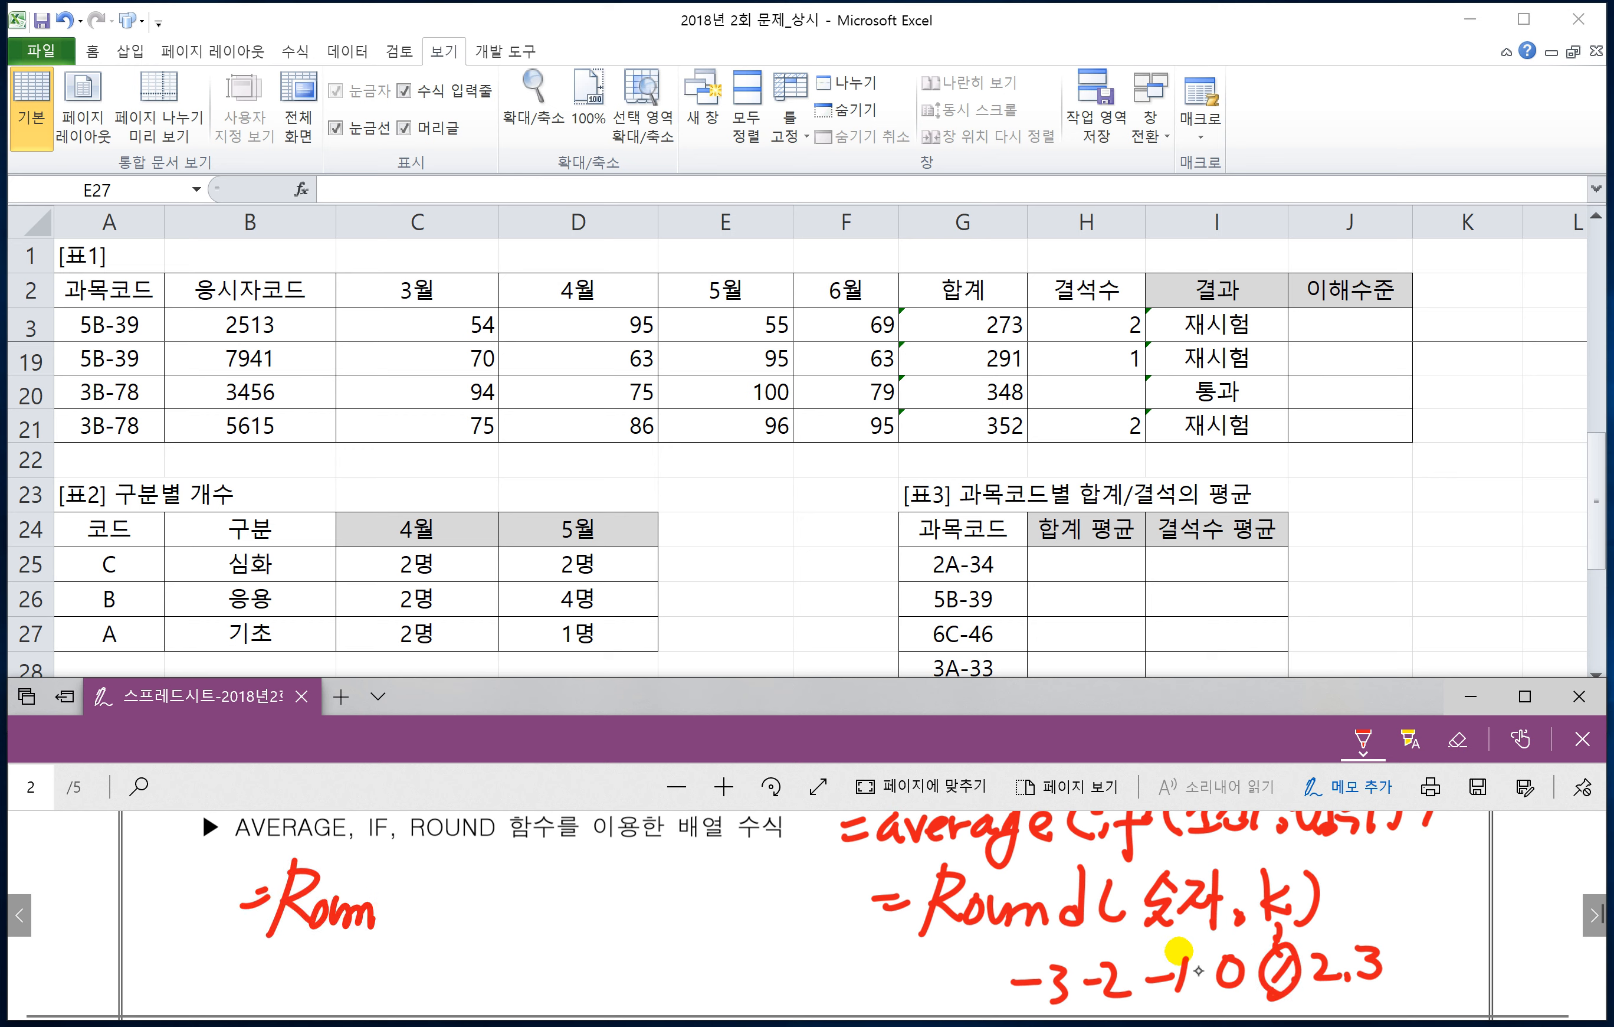
mouse_move(410, 853)
left_mouse_down()
mouse_move(384, 915)
mouse_move(403, 905)
left_mouse_up()
mouse_move(448, 863)
left_mouse_down()
mouse_move(429, 922)
mouse_move(443, 922)
left_mouse_up()
left_click_drag(481, 868, 478, 913)
mouse_move(453, 899)
left_mouse_down()
mouse_move(475, 883)
mouse_move(542, 889)
mouse_move(542, 909)
left_mouse_up()
mouse_move(563, 890)
left_mouse_down()
mouse_move(529, 948)
mouse_move(586, 909)
left_mouse_up()
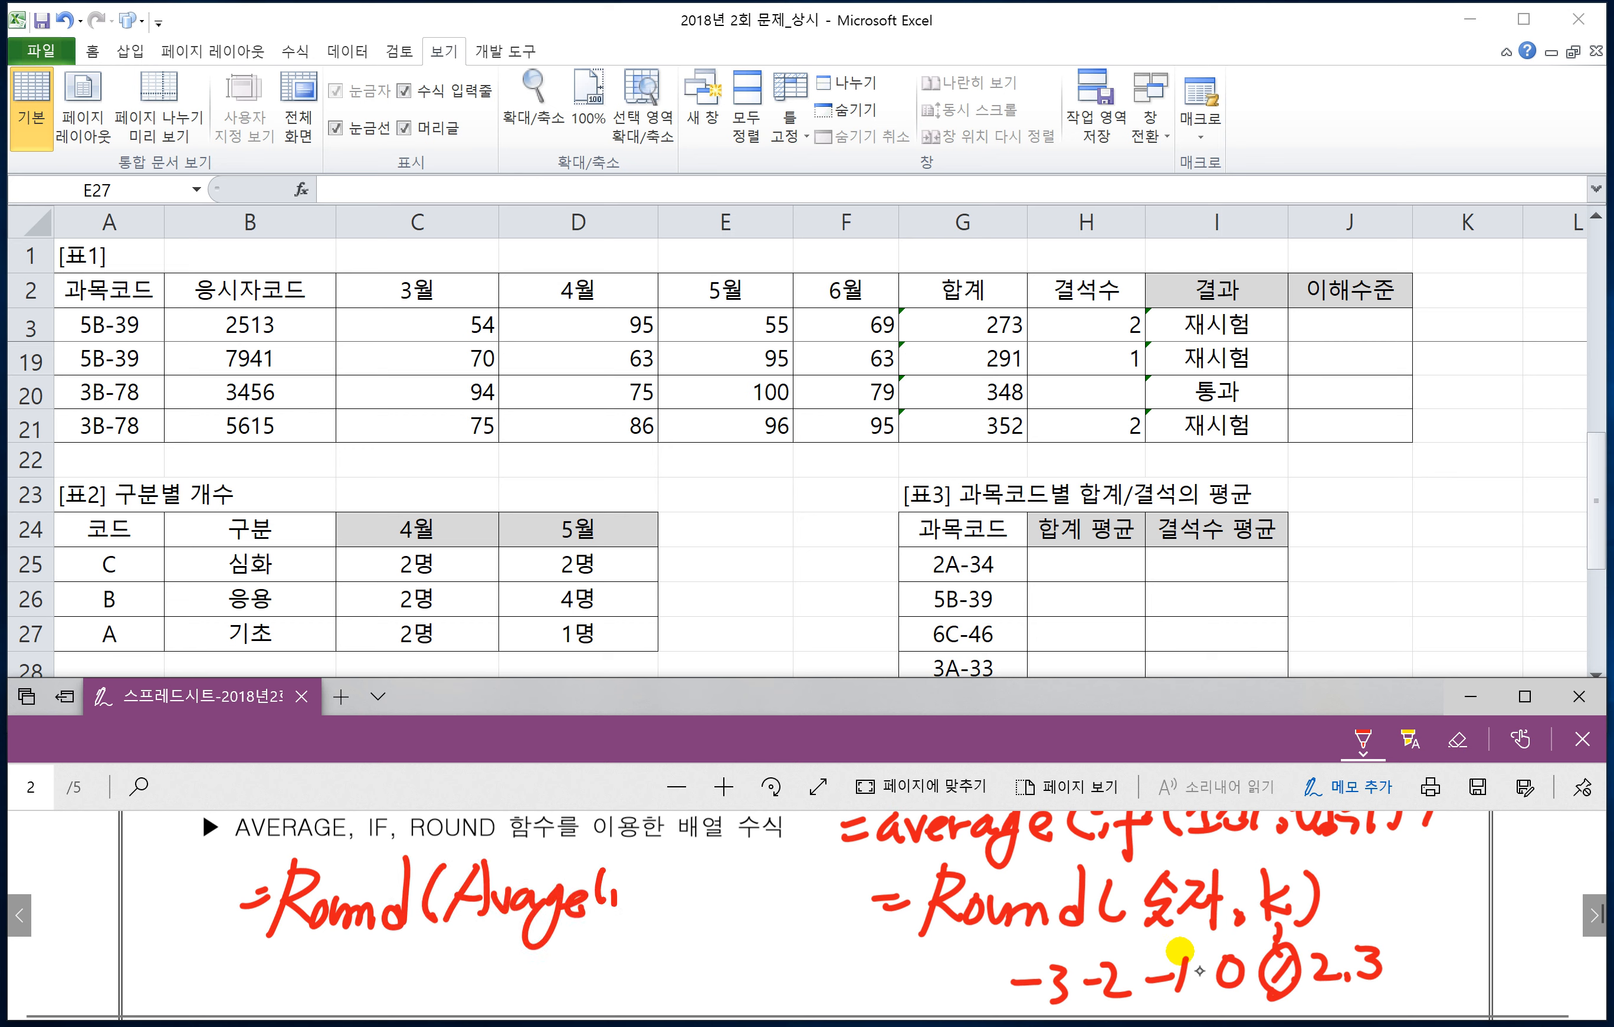
left_click(615, 876)
left_click_drag(659, 849, 634, 921)
mouse_move(629, 889)
left_mouse_down()
mouse_move(653, 882)
mouse_move(680, 926)
left_mouse_up()
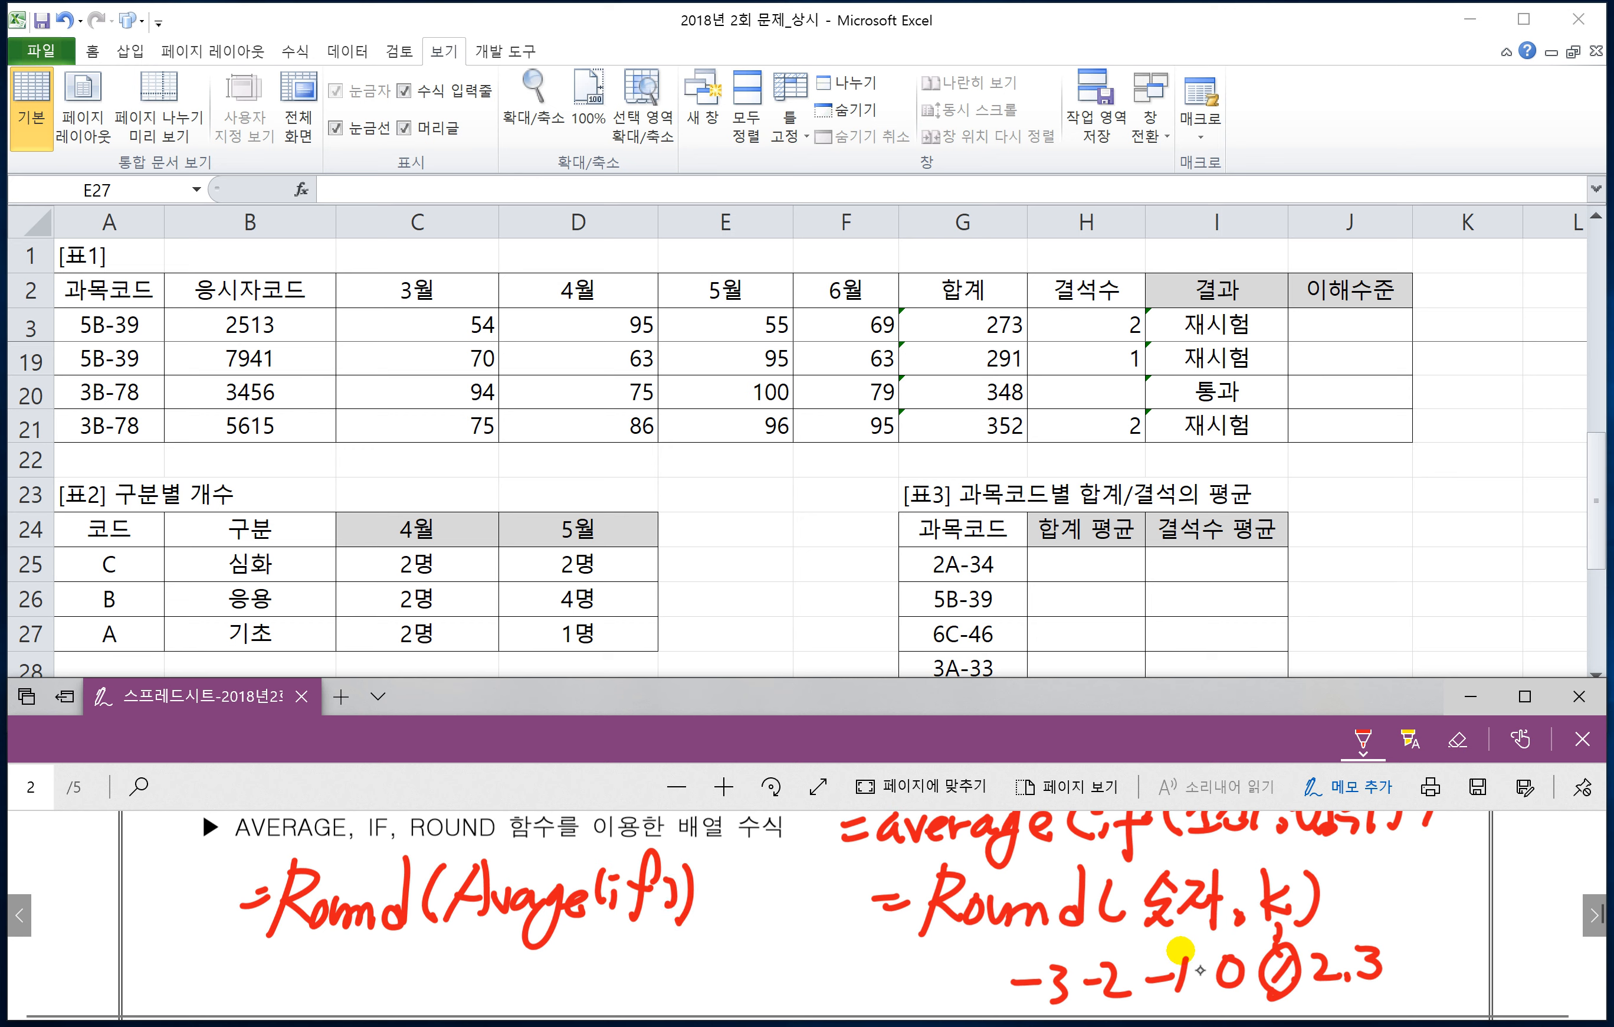
mouse_move(752, 875)
left_mouse_down()
mouse_move(739, 917)
mouse_move(774, 926)
left_mouse_up()
left_click_drag(456, 942, 645, 939)
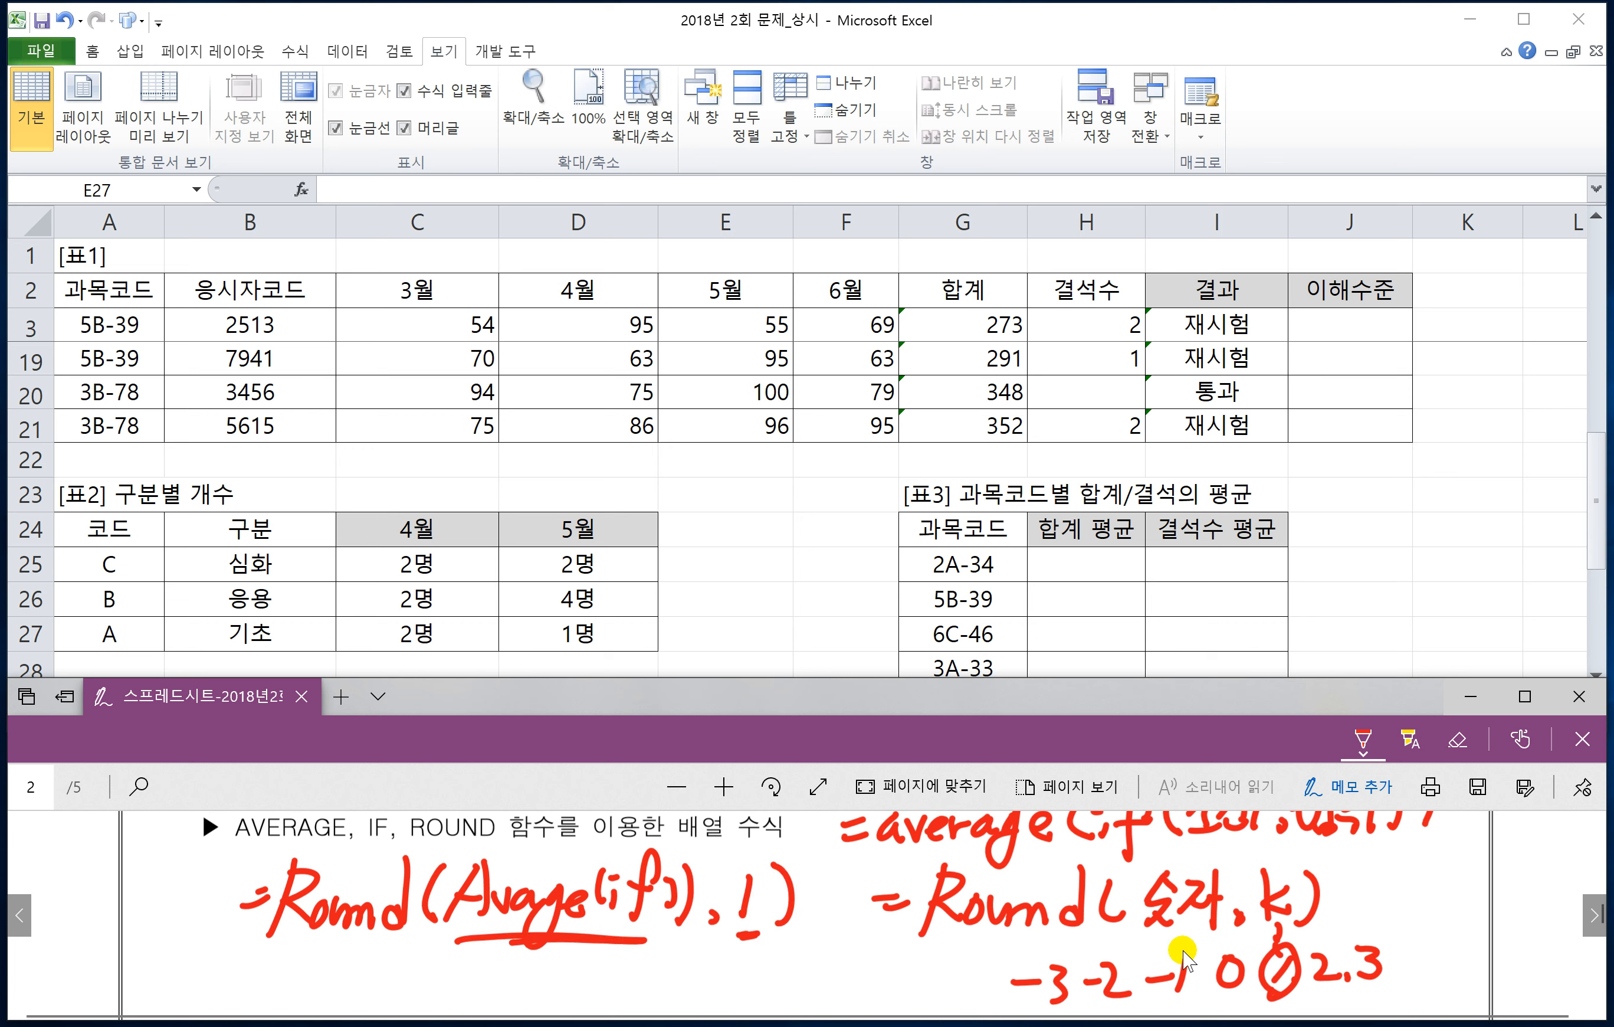
- Start H25's formula as =AAVERAGE(IF( with the condition $A$3:$A$21=$G25, fixing only the column of G25
left_click(1051, 564)
left_click(1051, 559)
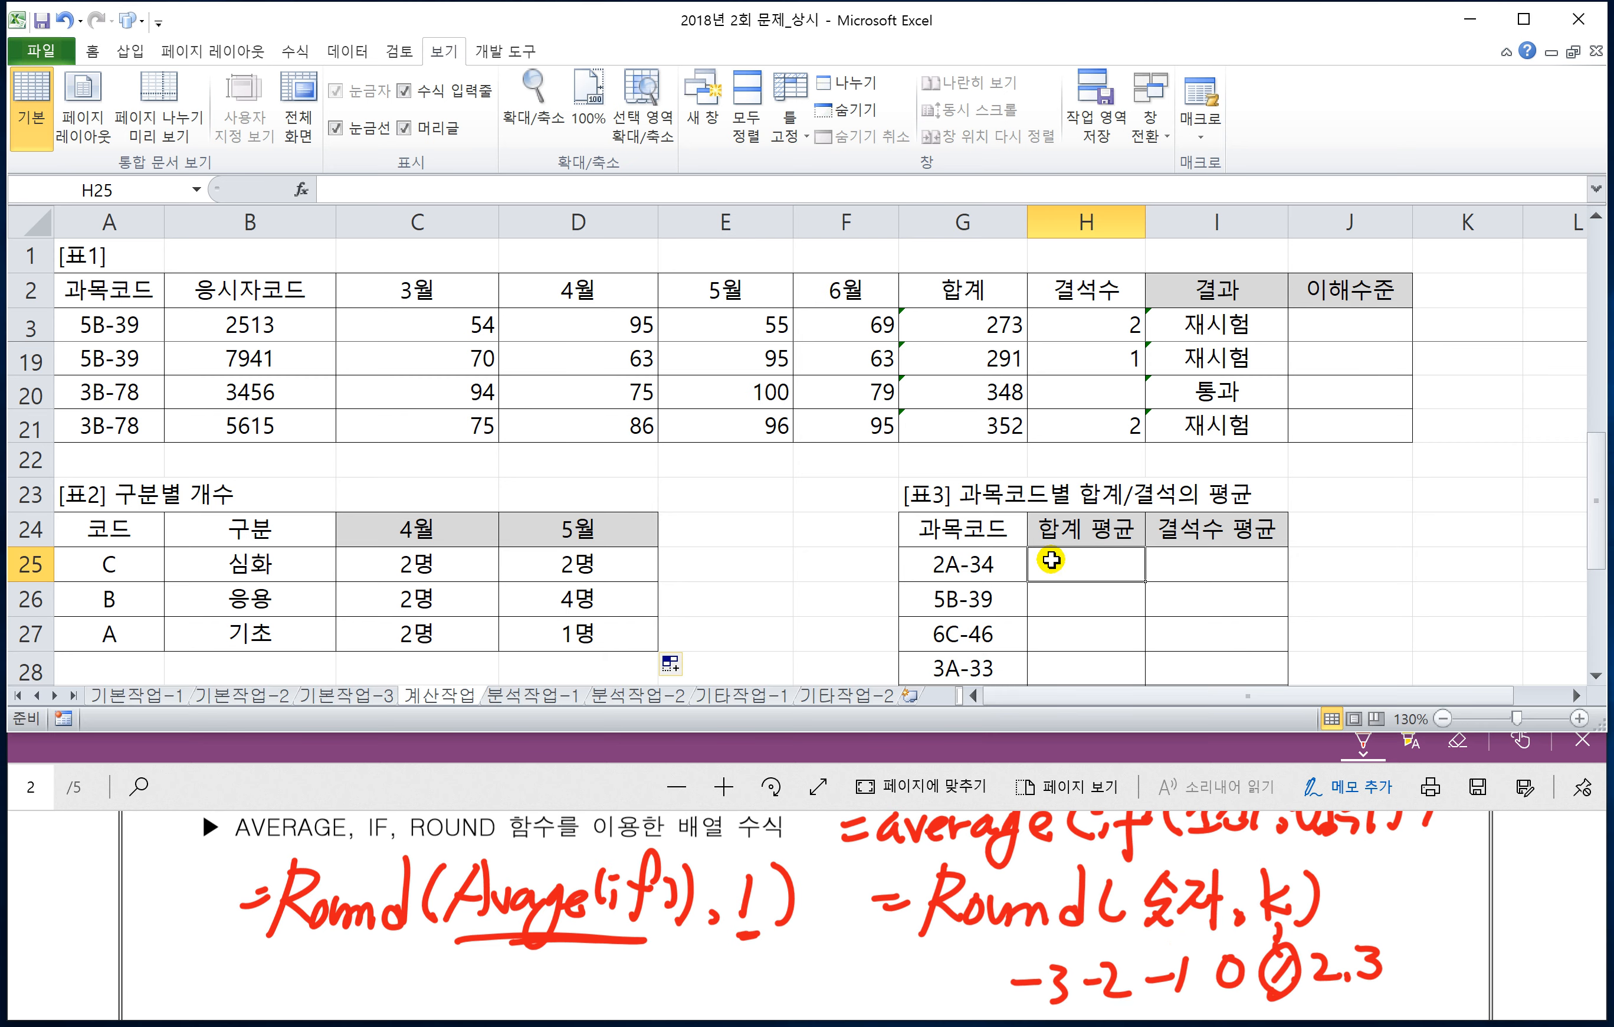
type("=")
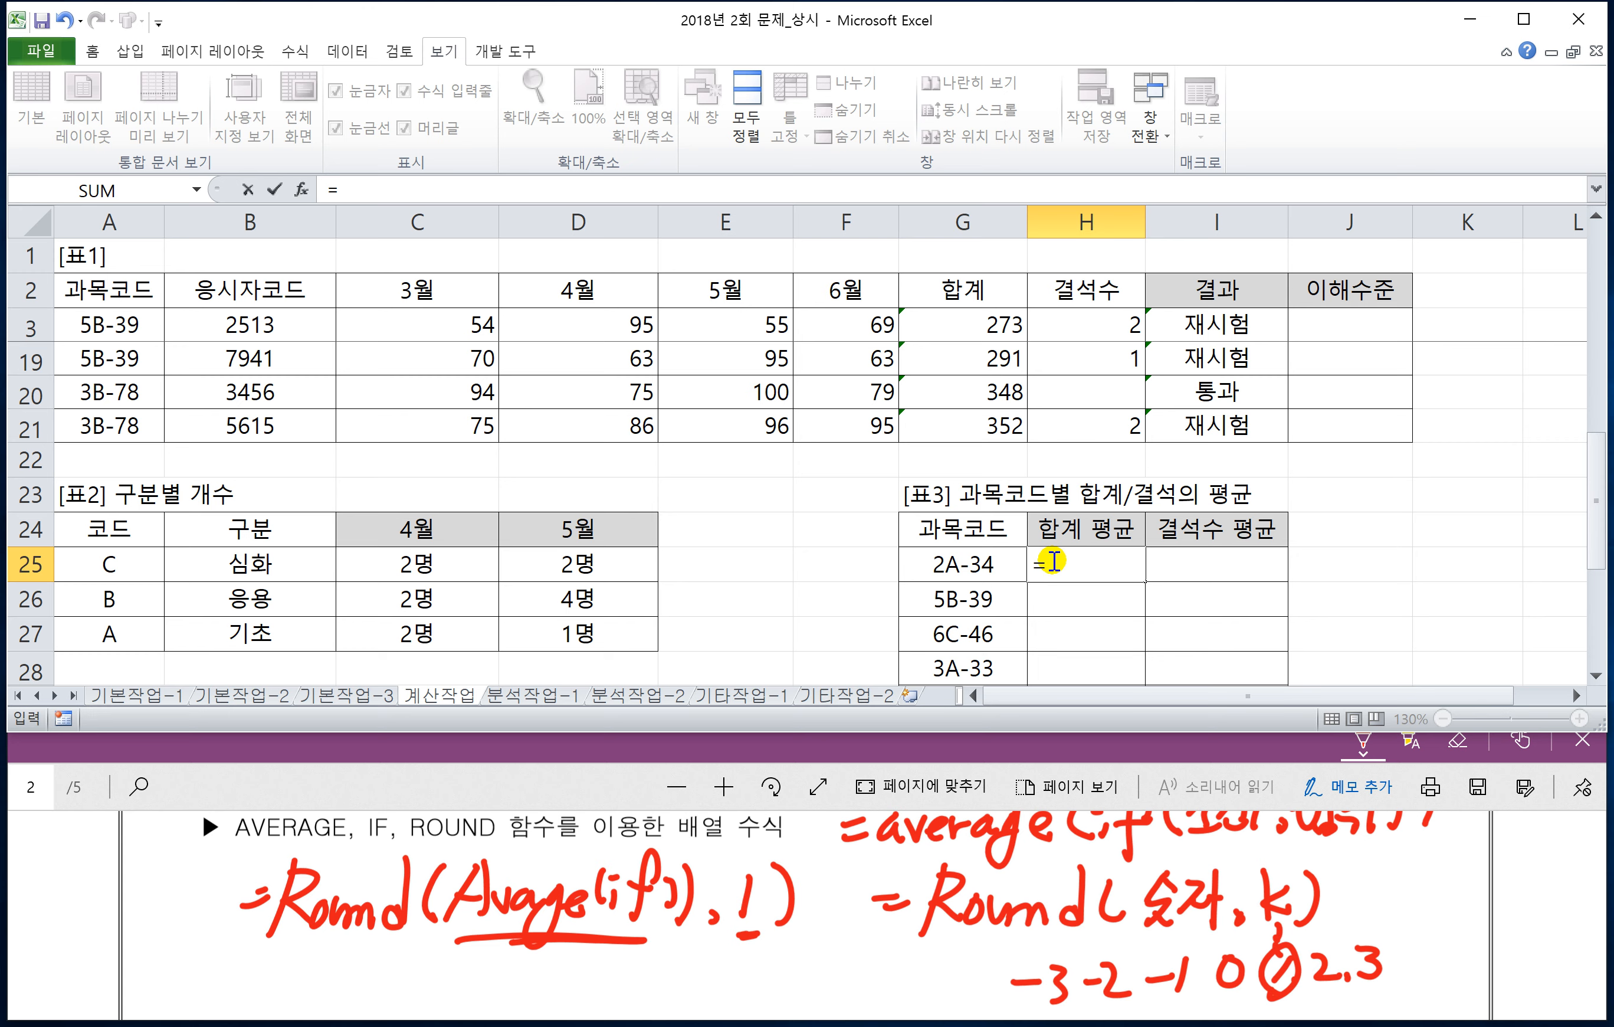
type("AAVERA")
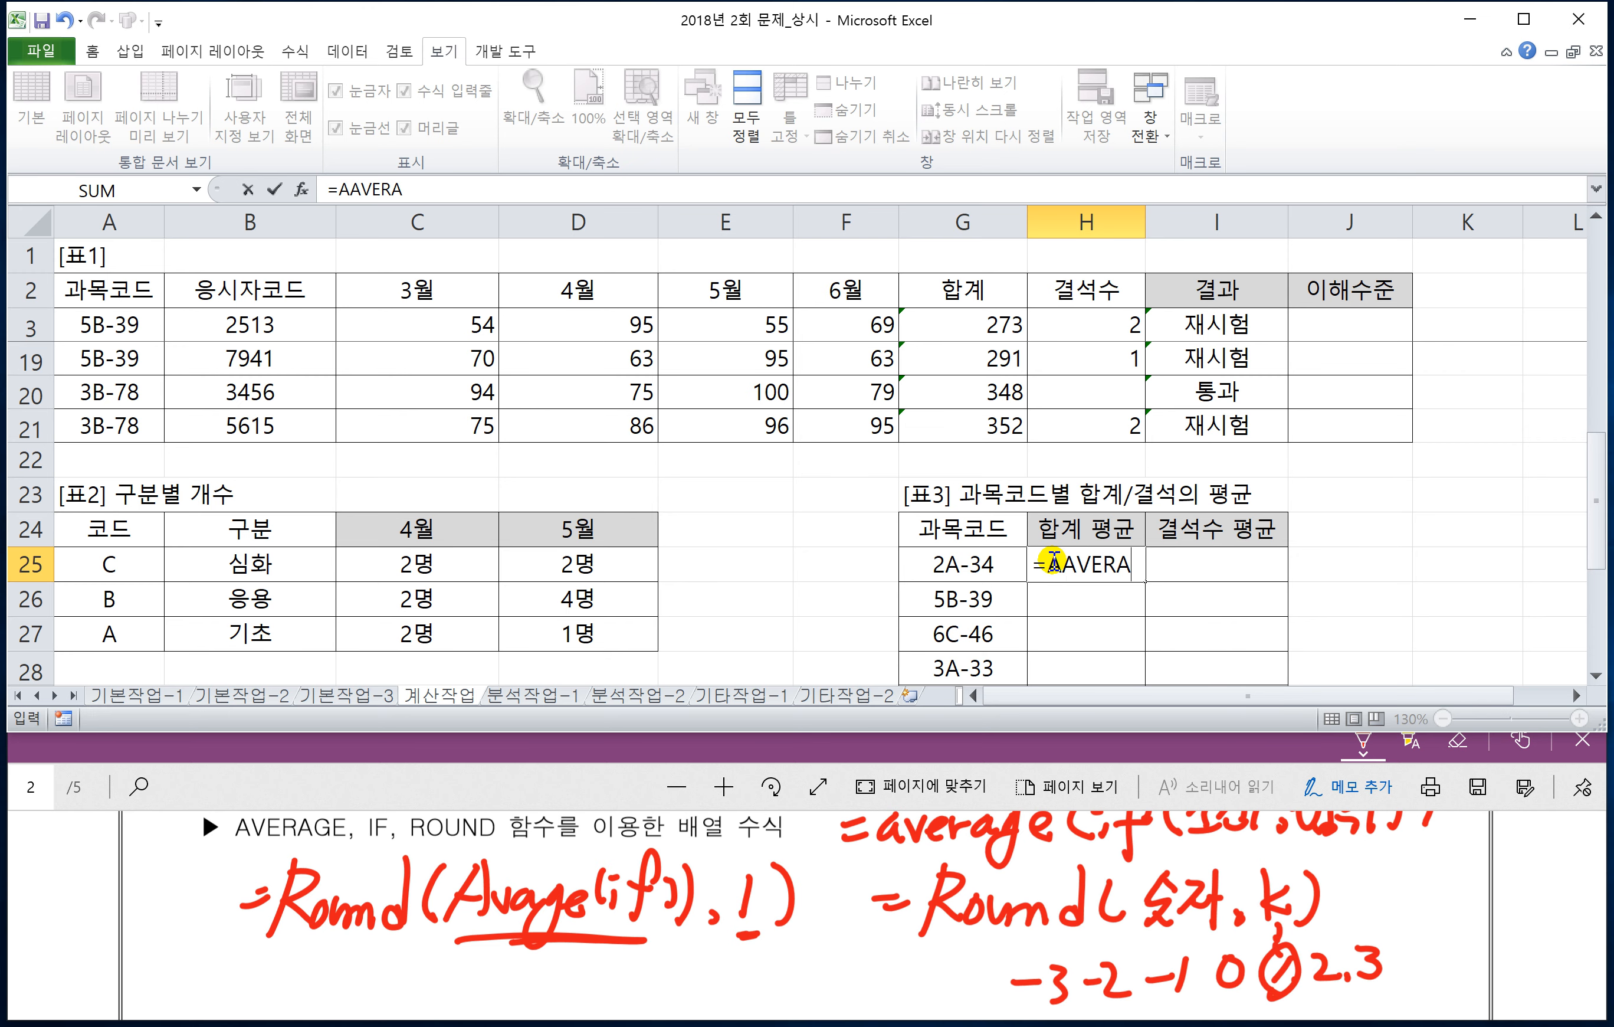
type("GE(IF(")
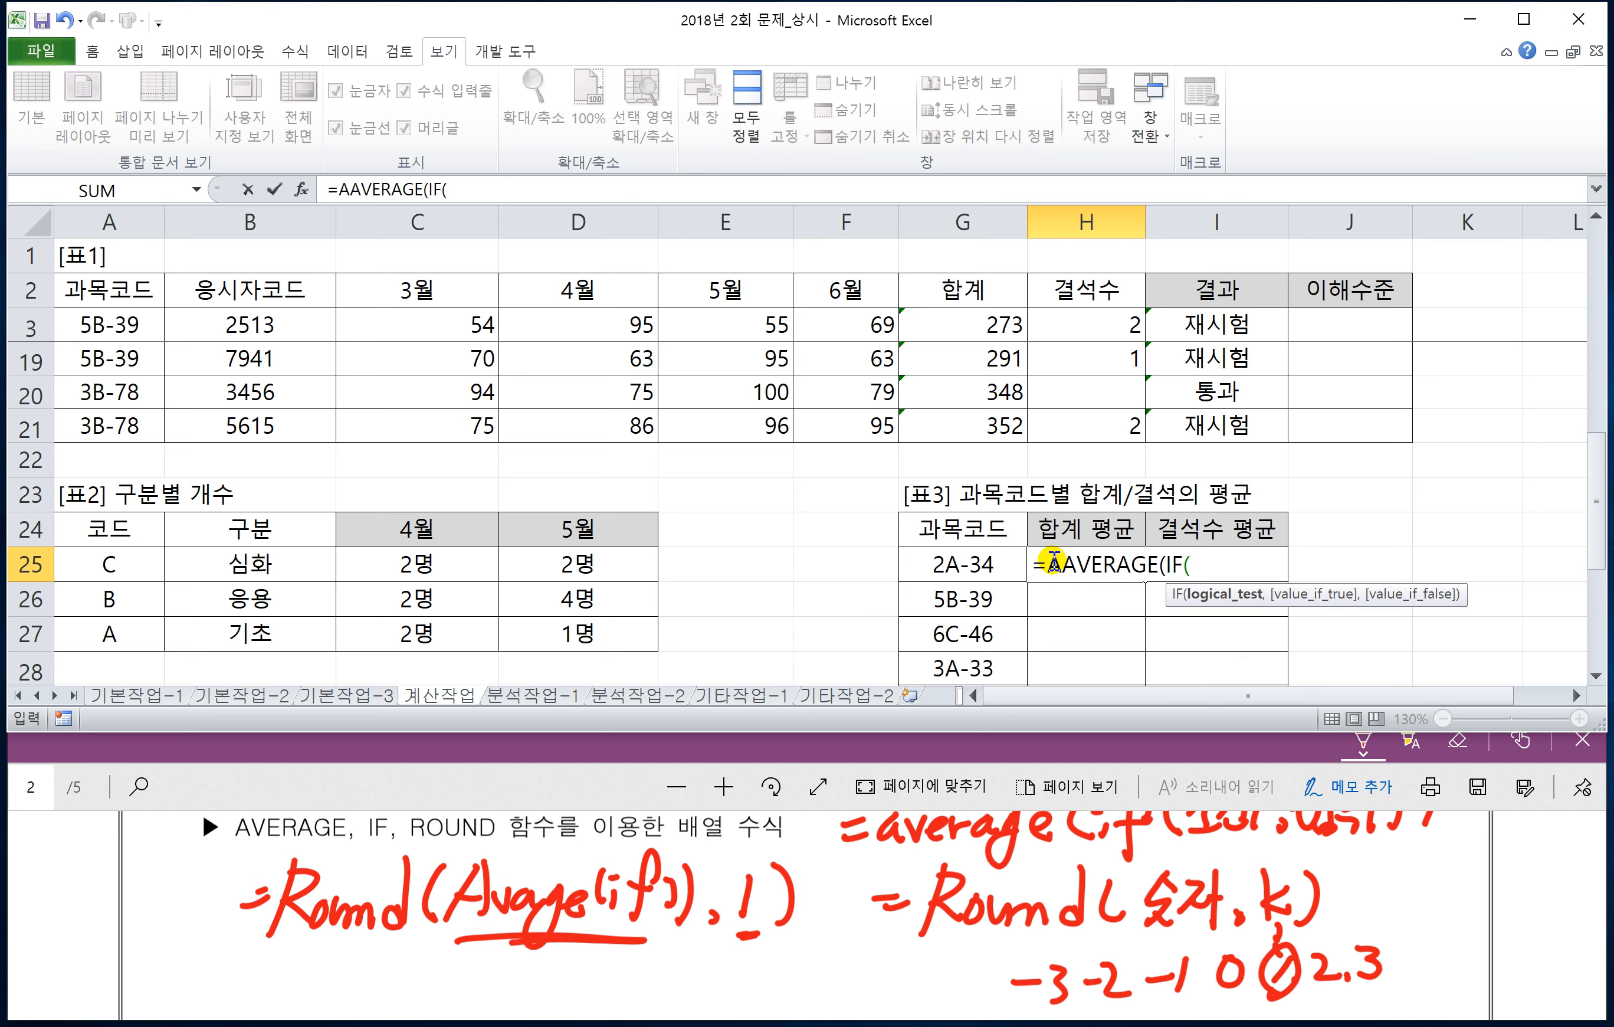
left_click(133, 324)
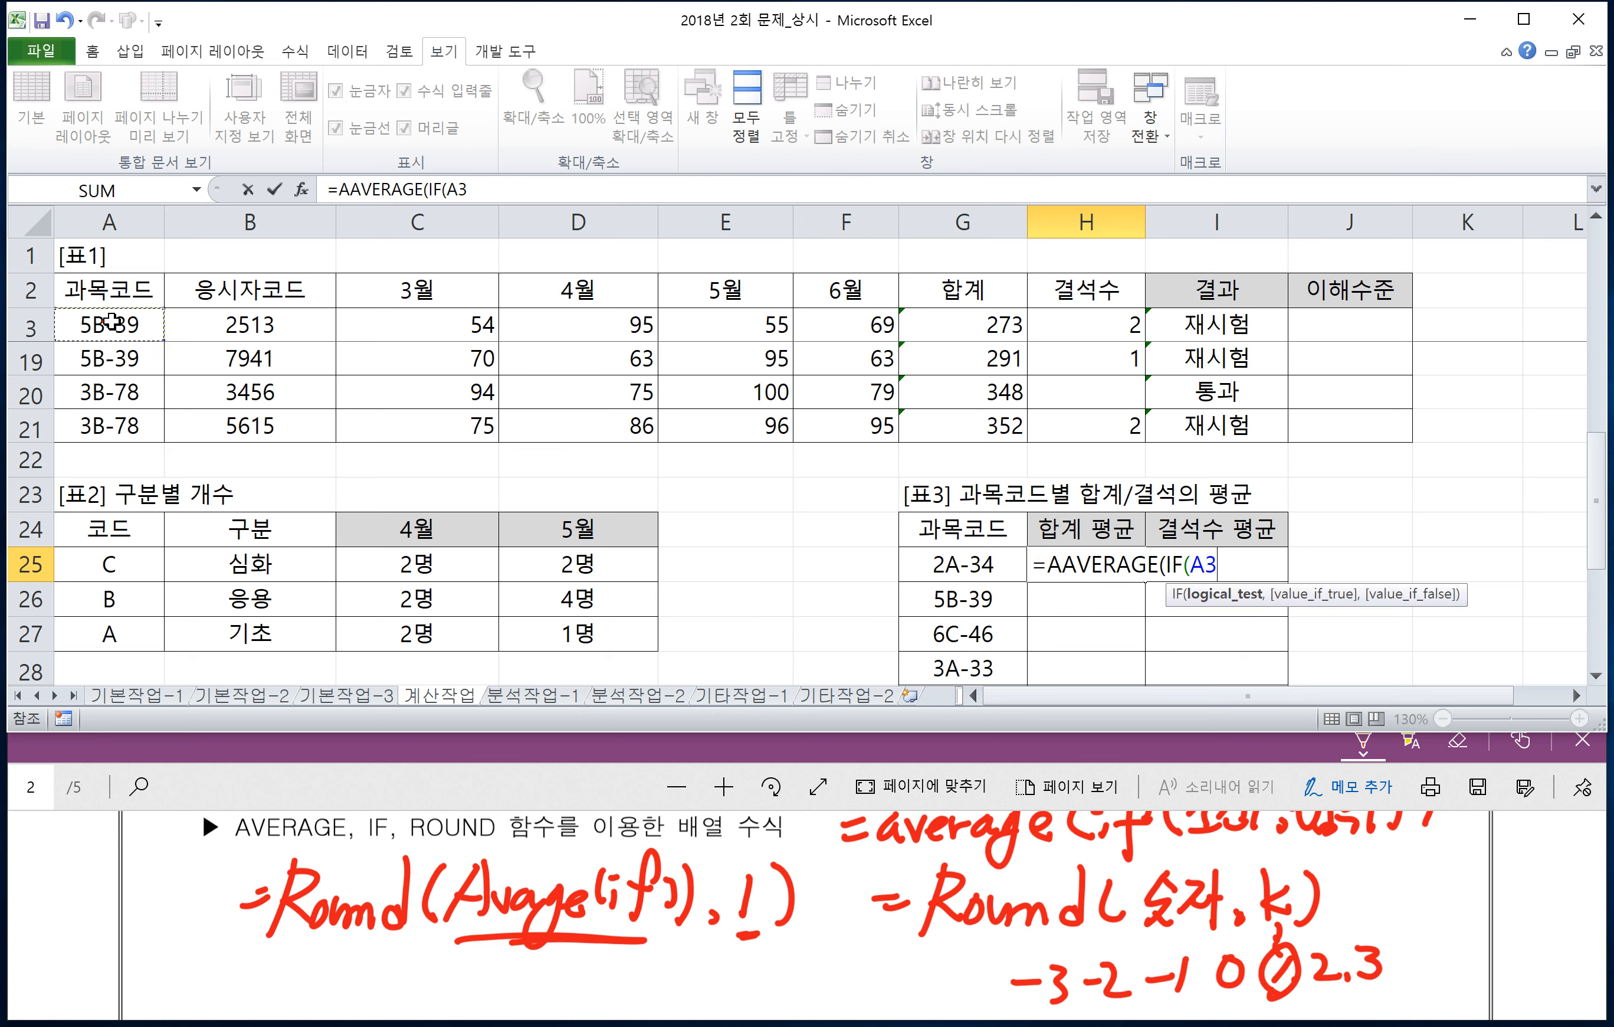
key("ctrl+shift+Down")
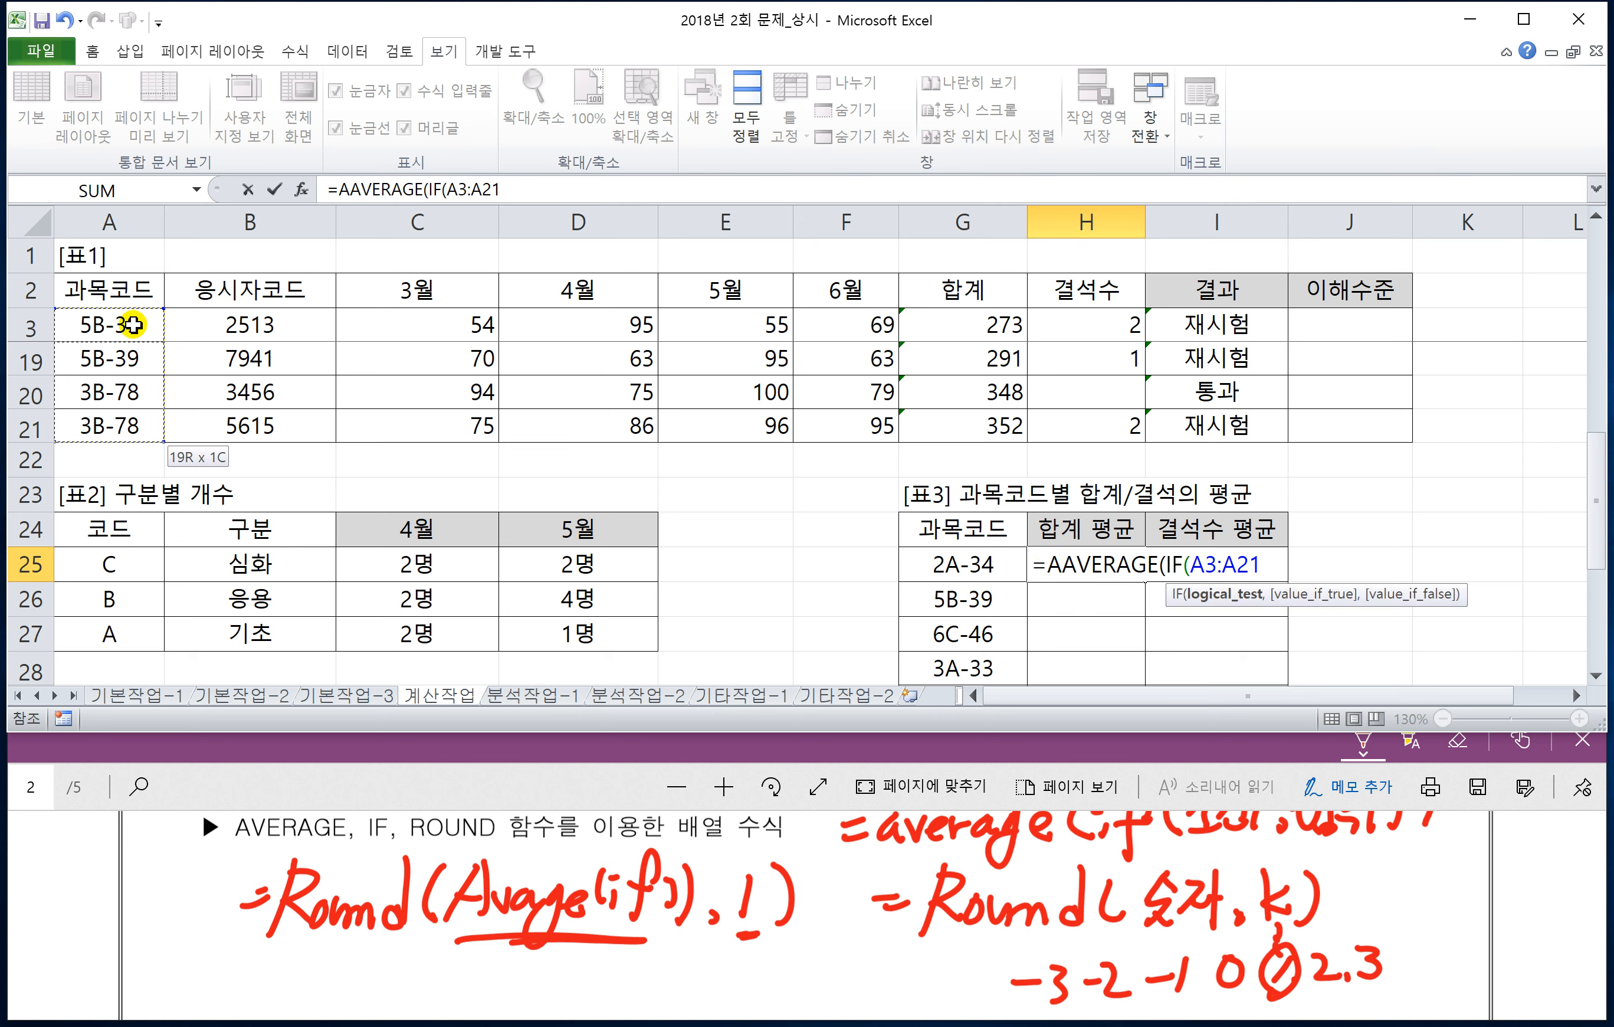
key("F4")
type("=")
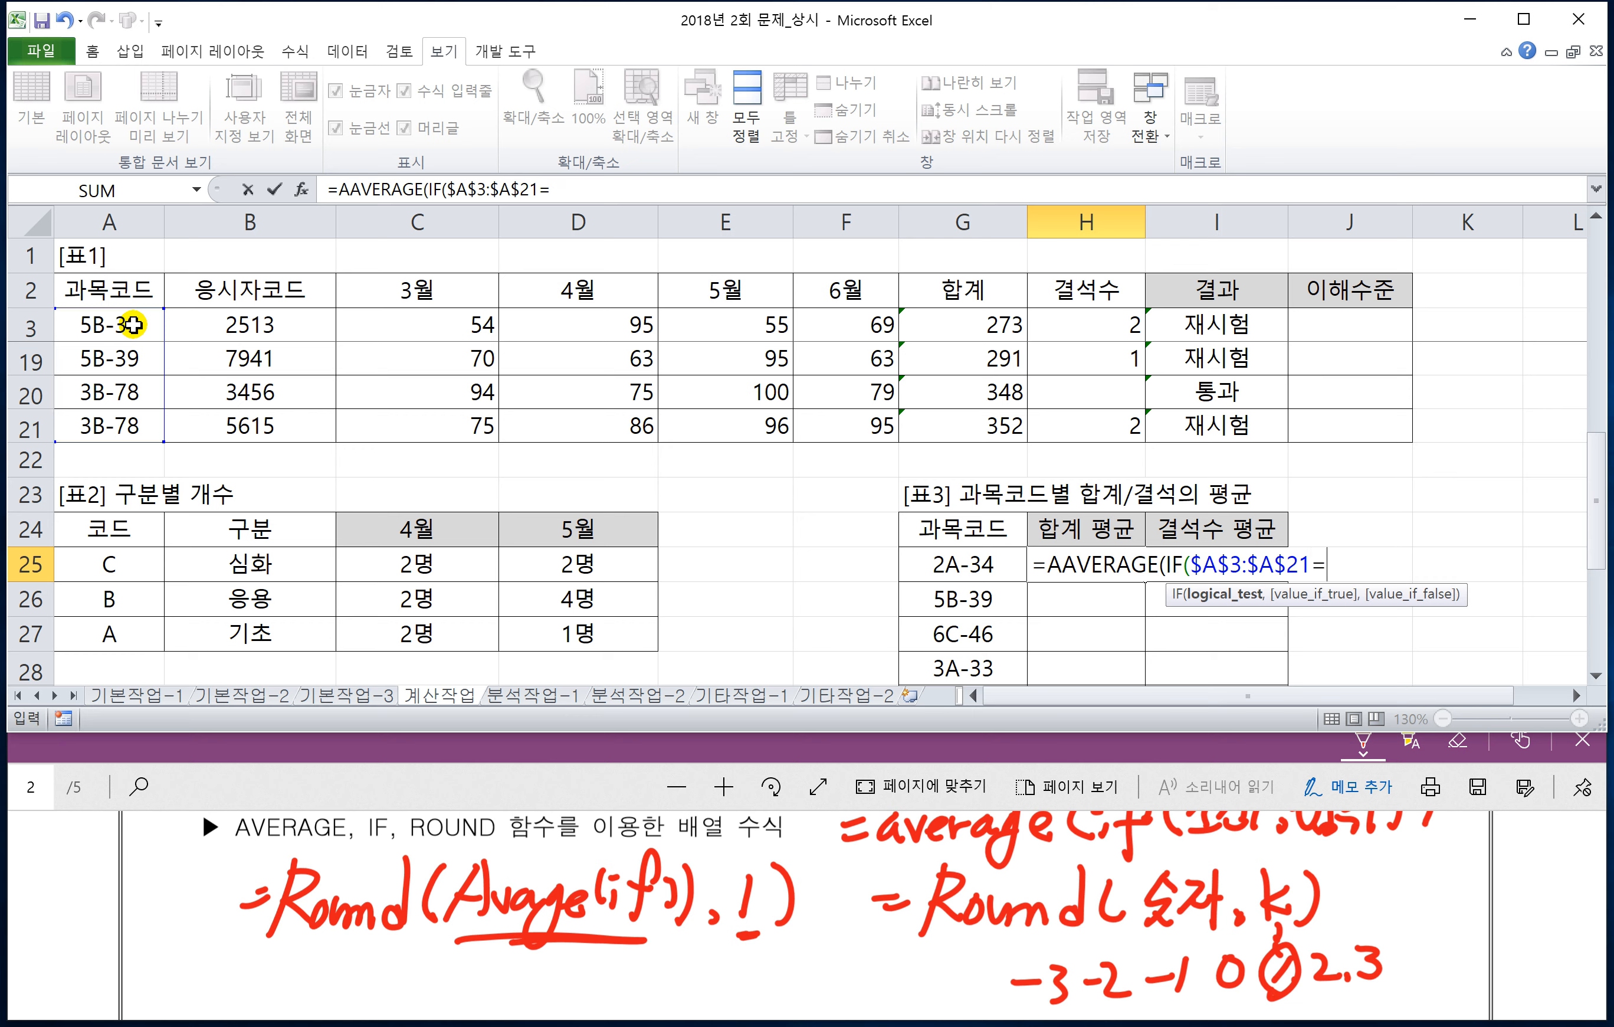
left_click(976, 565)
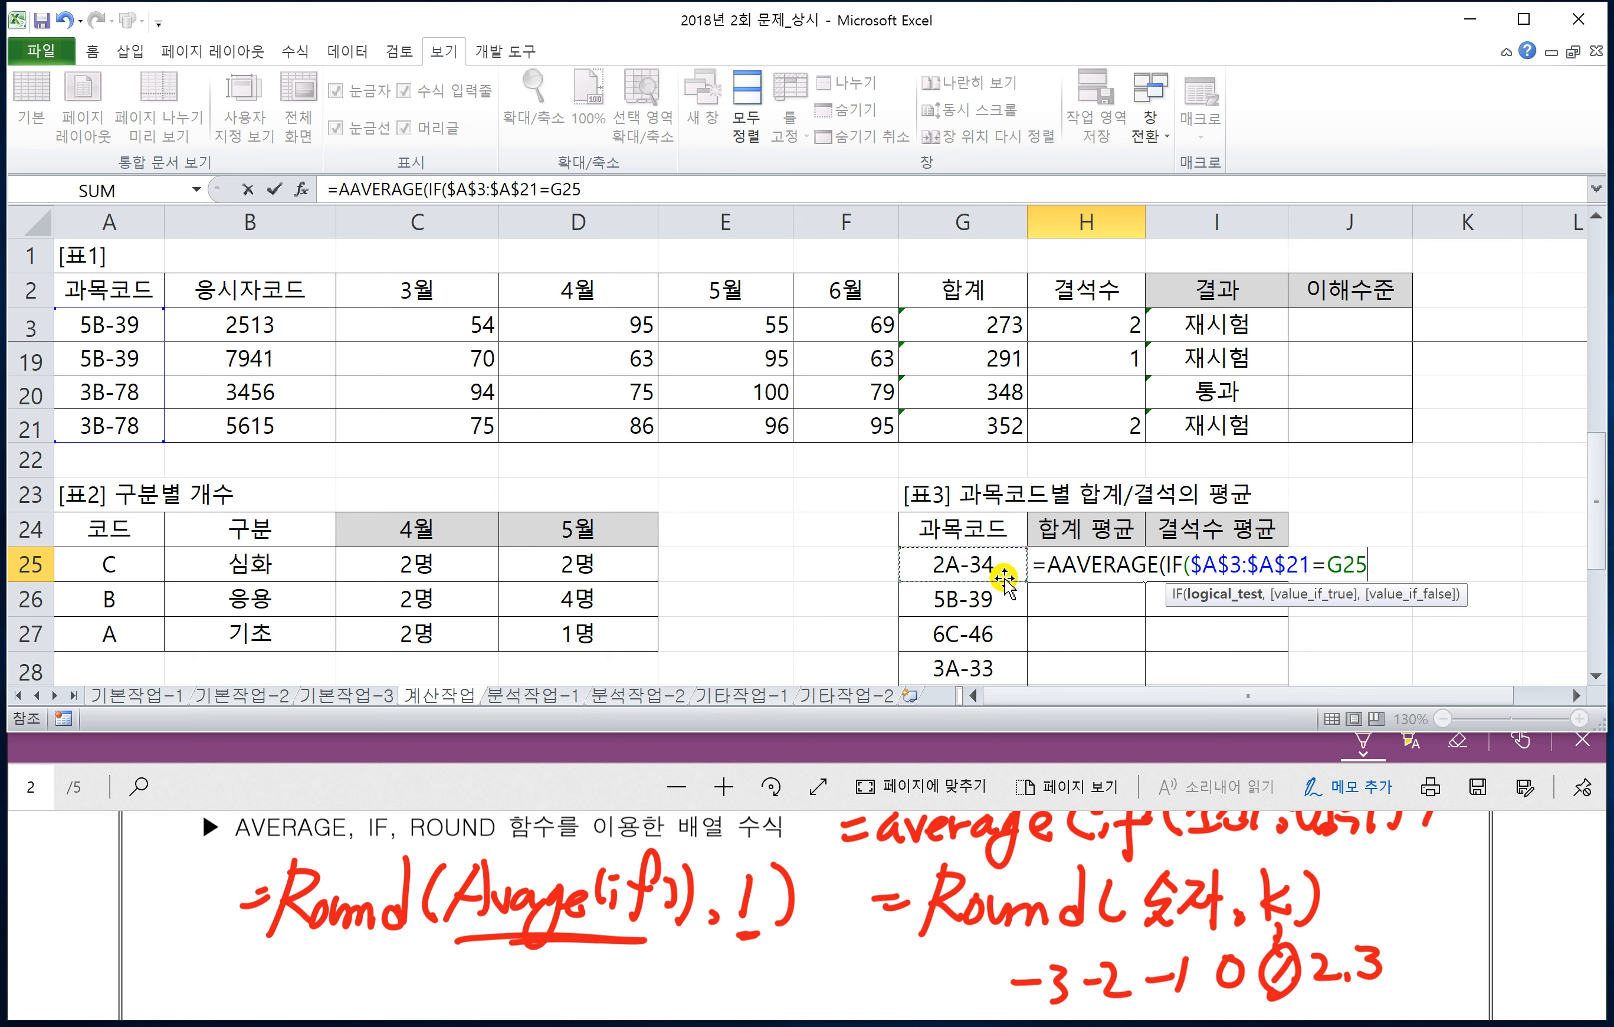
key("F4")
key("F4")
key("F4")
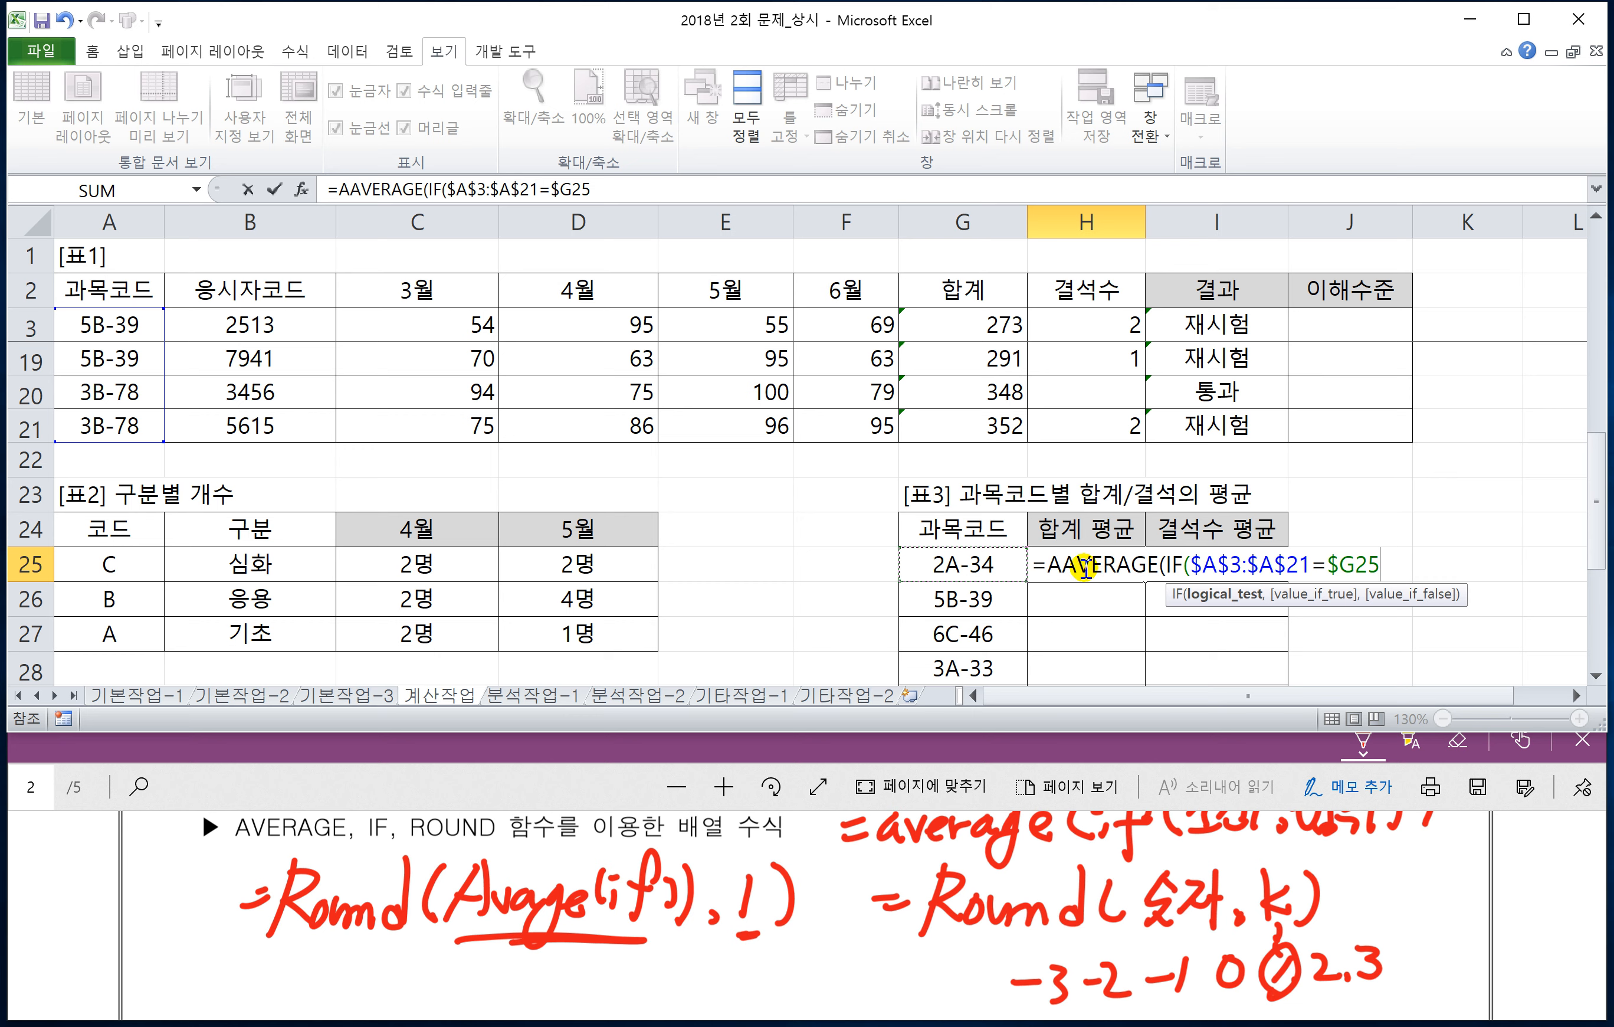
- Add the 합계 range G$3:G$21 with fixed rows as IF's true value and close both functions in H25
type(",")
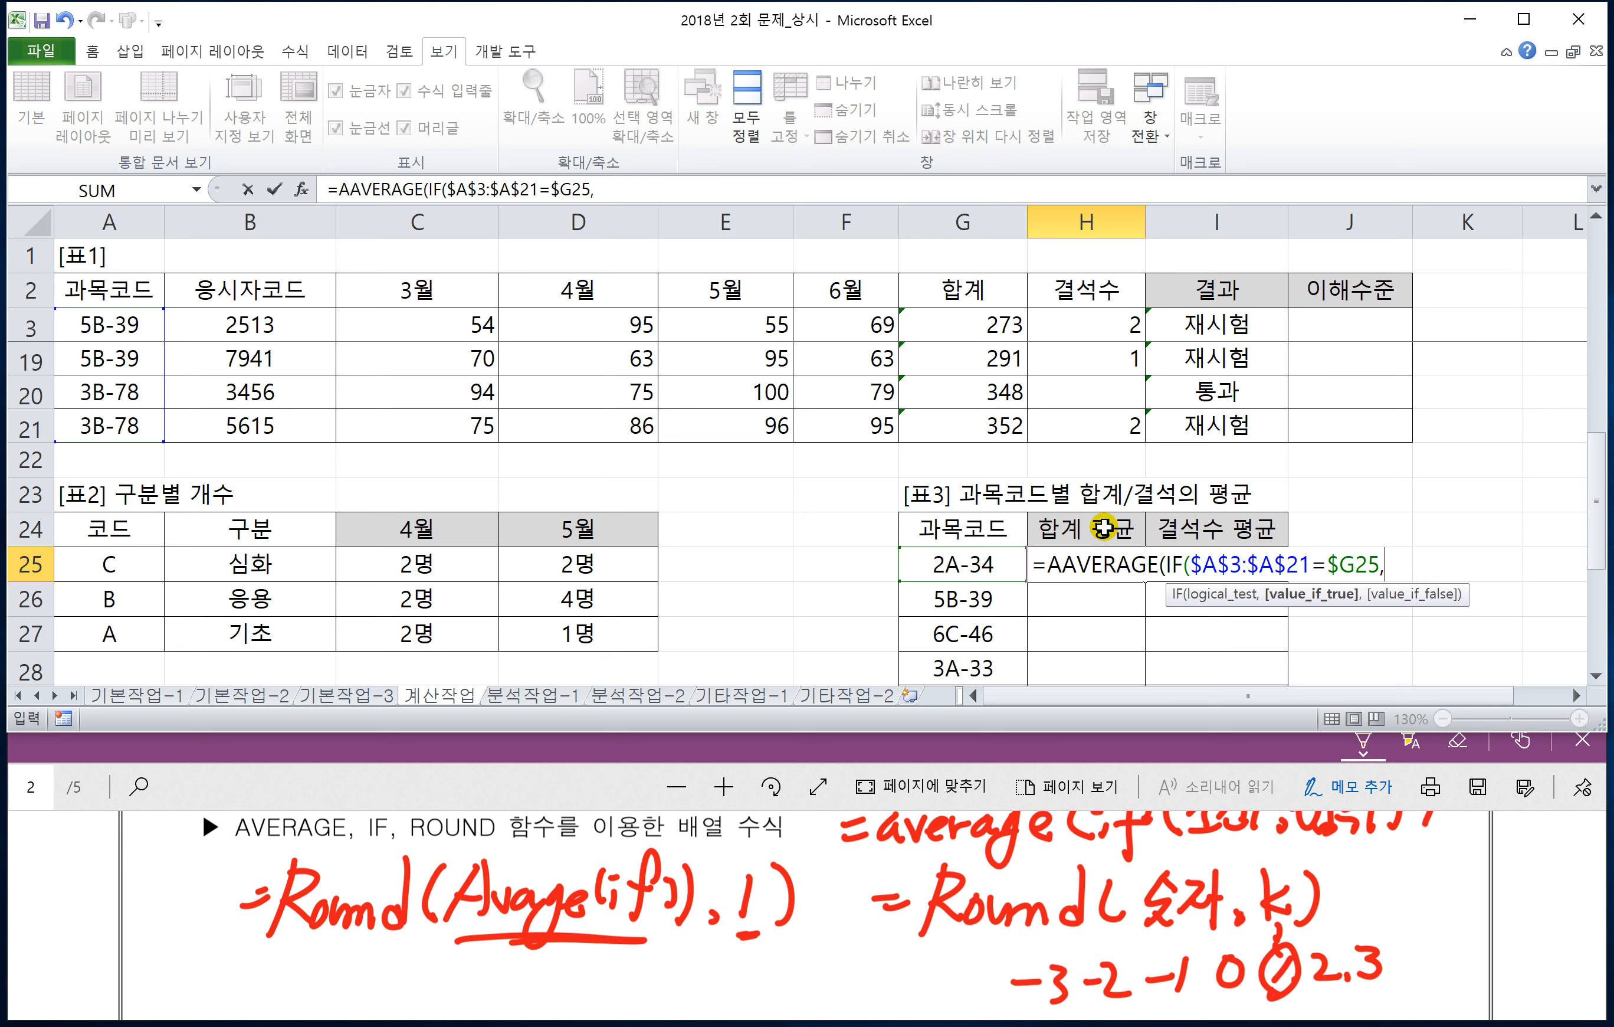
left_click(950, 325)
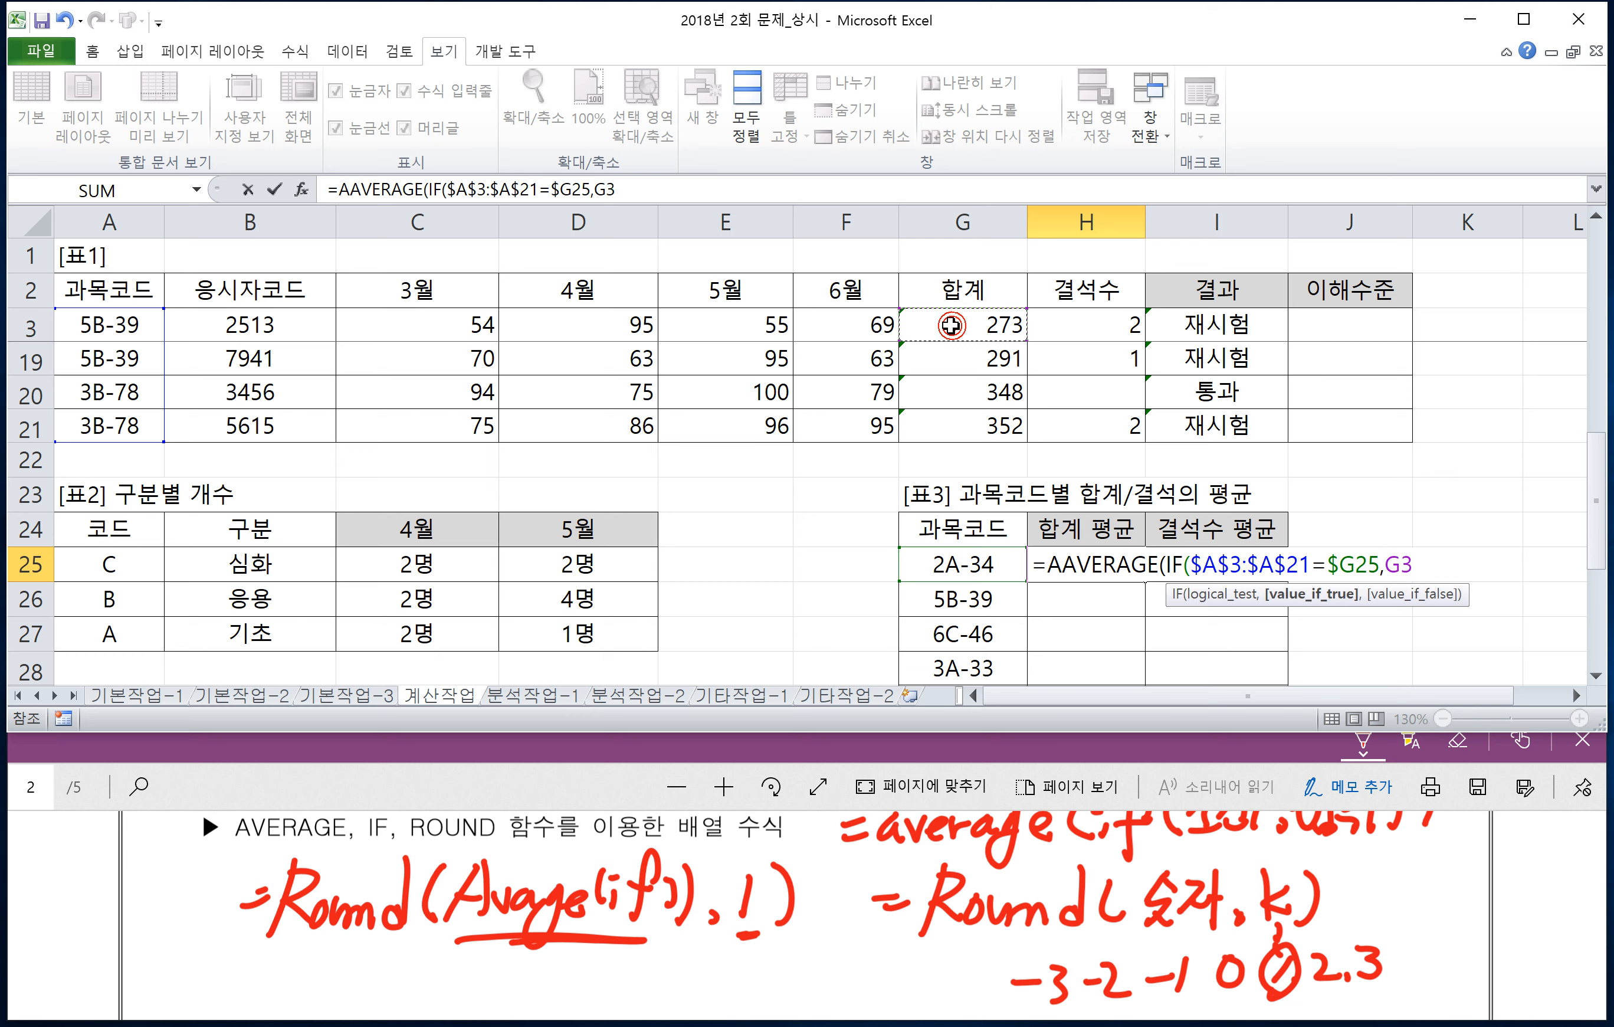
key("ctrl+shift+Down")
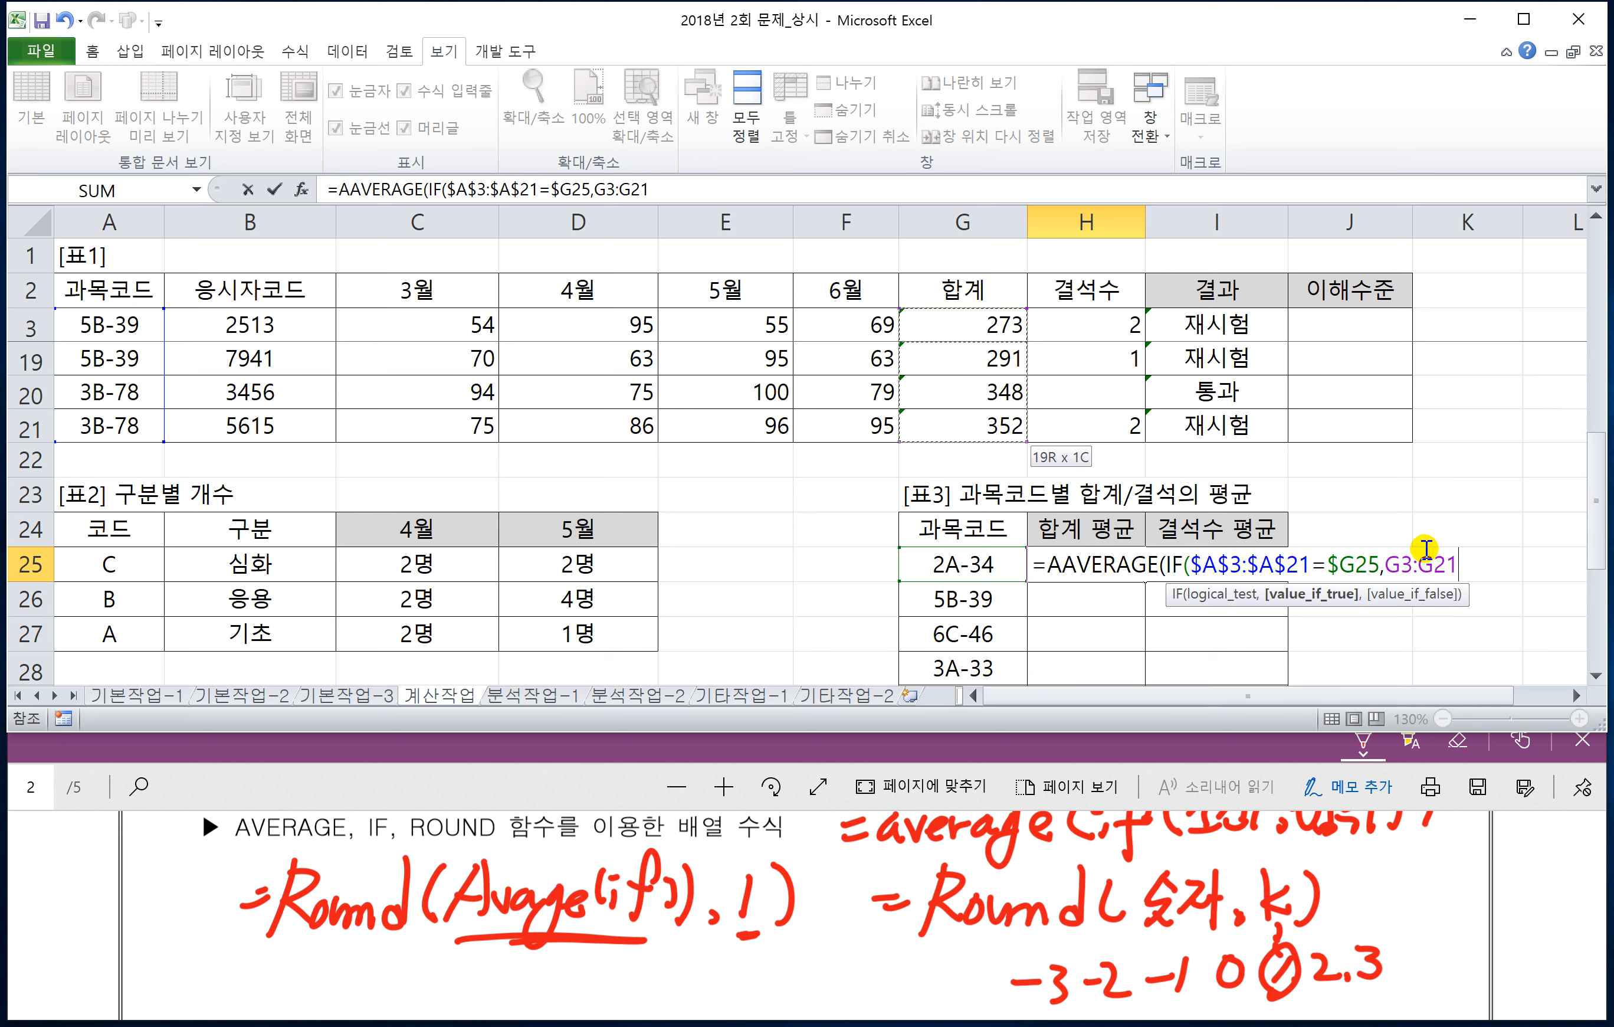
key("F4")
key("F4")
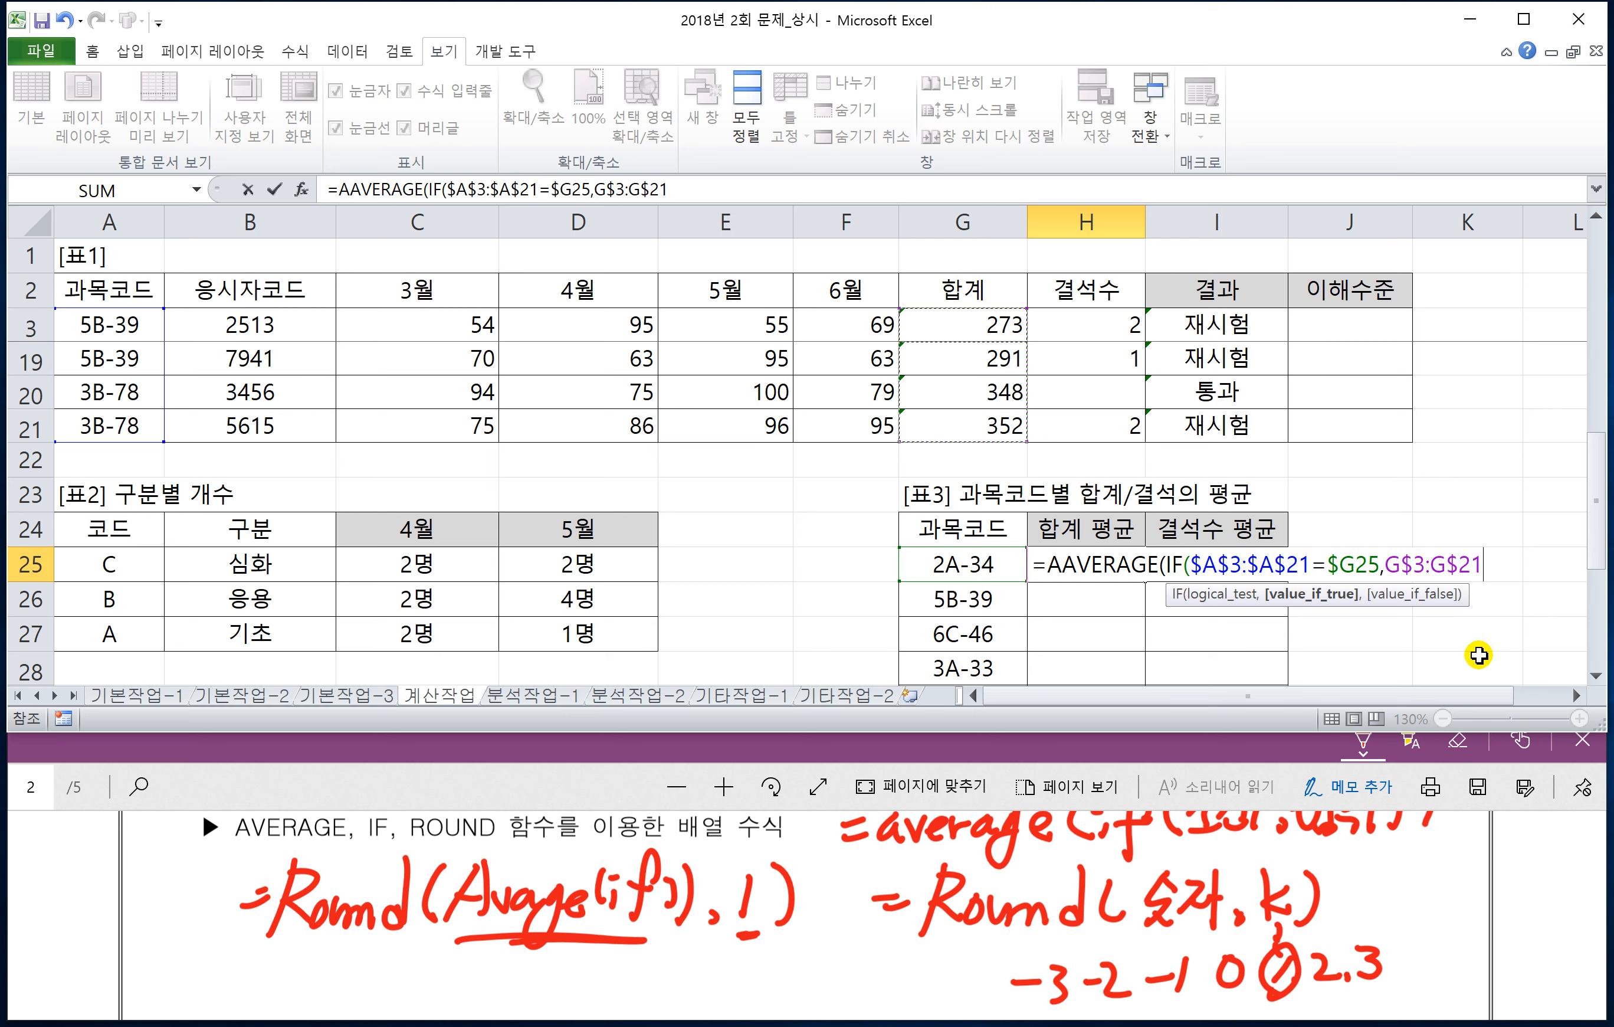
type(")")
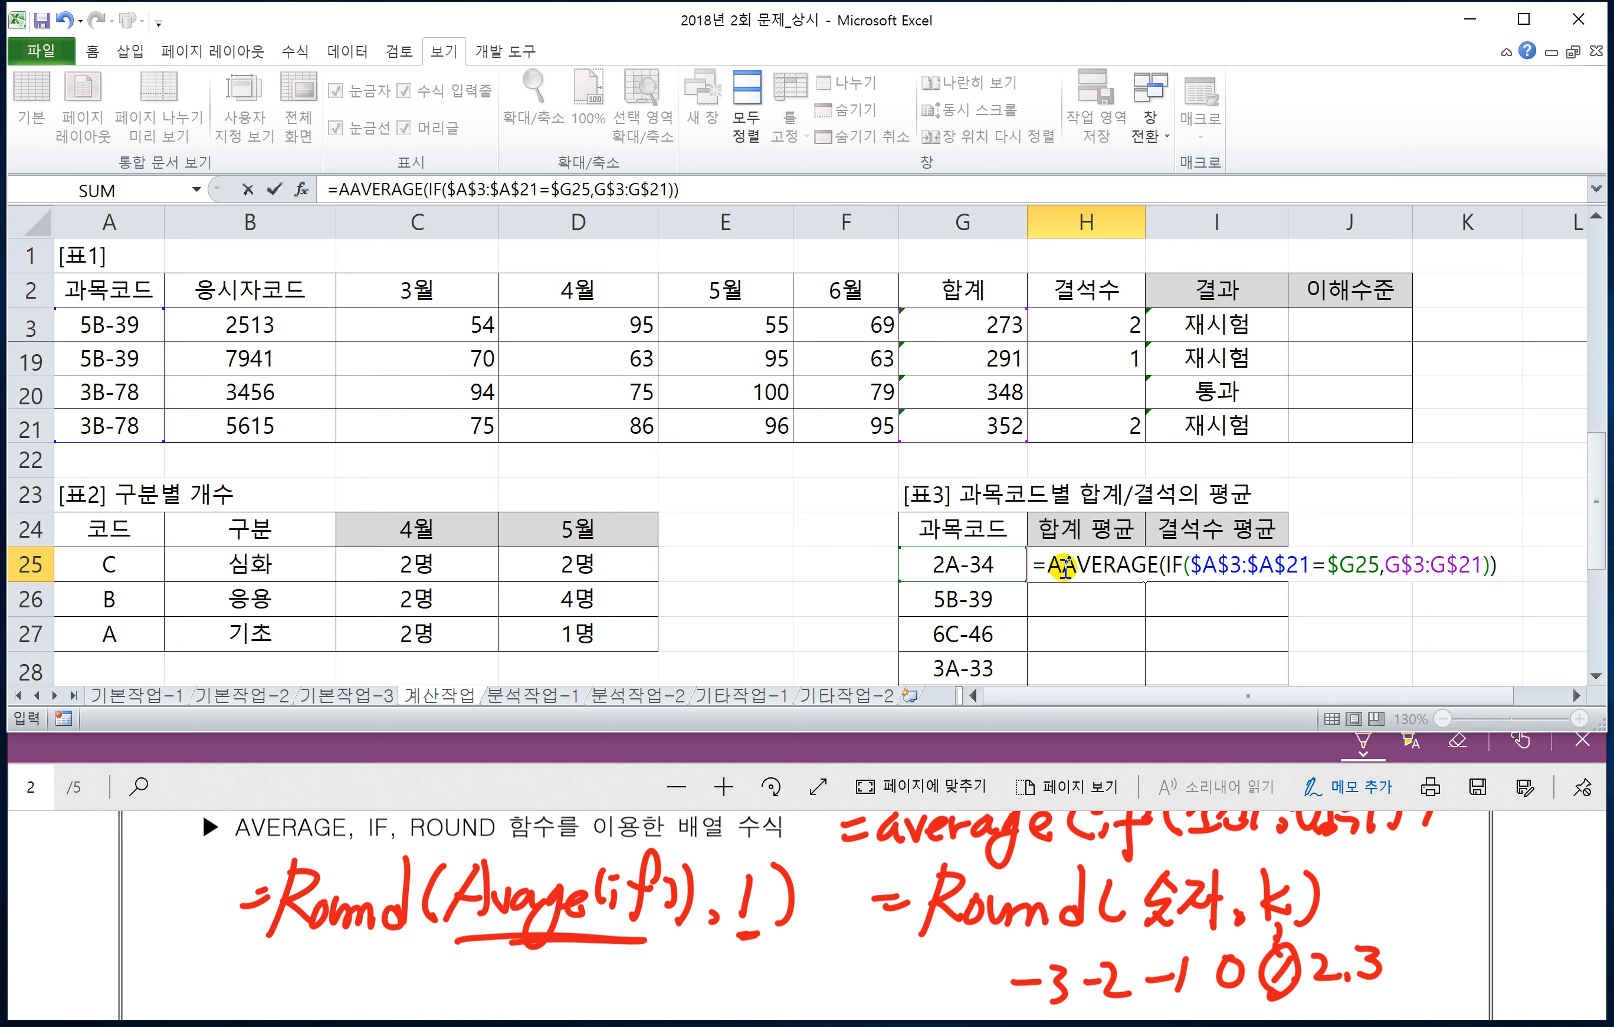
- Remove the extra A so the function reads AVERAGE and enter H25 as an array formula
left_click(1193, 577)
key("BackSpace")
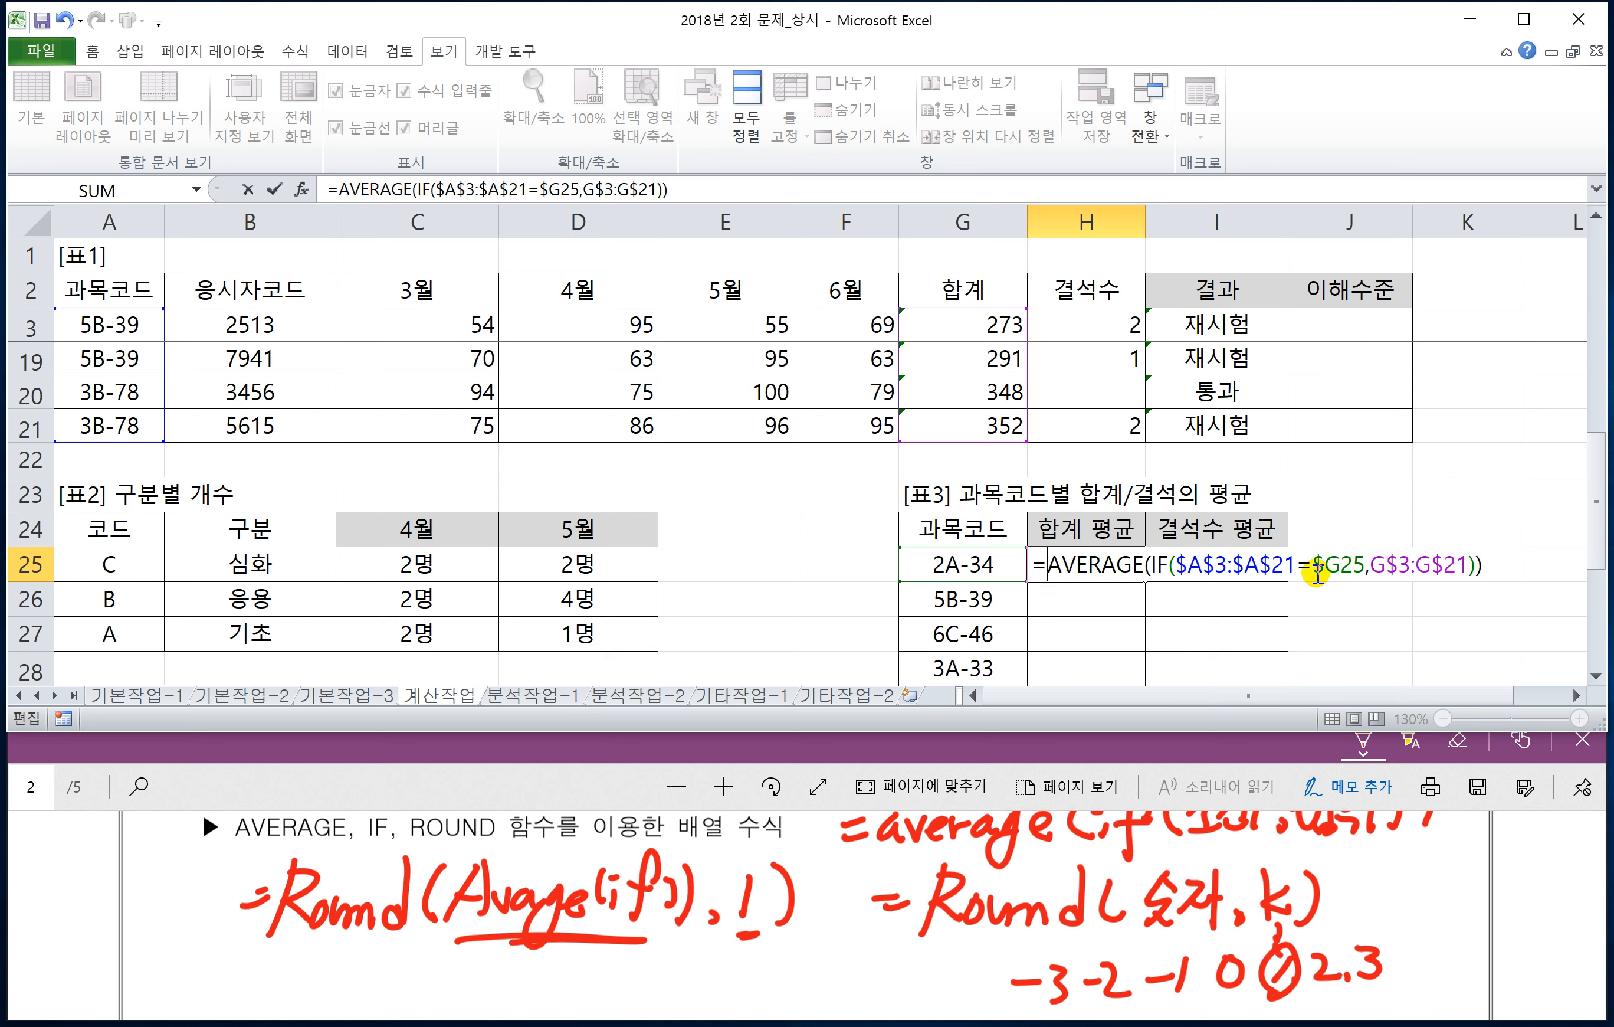
key("ctrl+shift+Return")
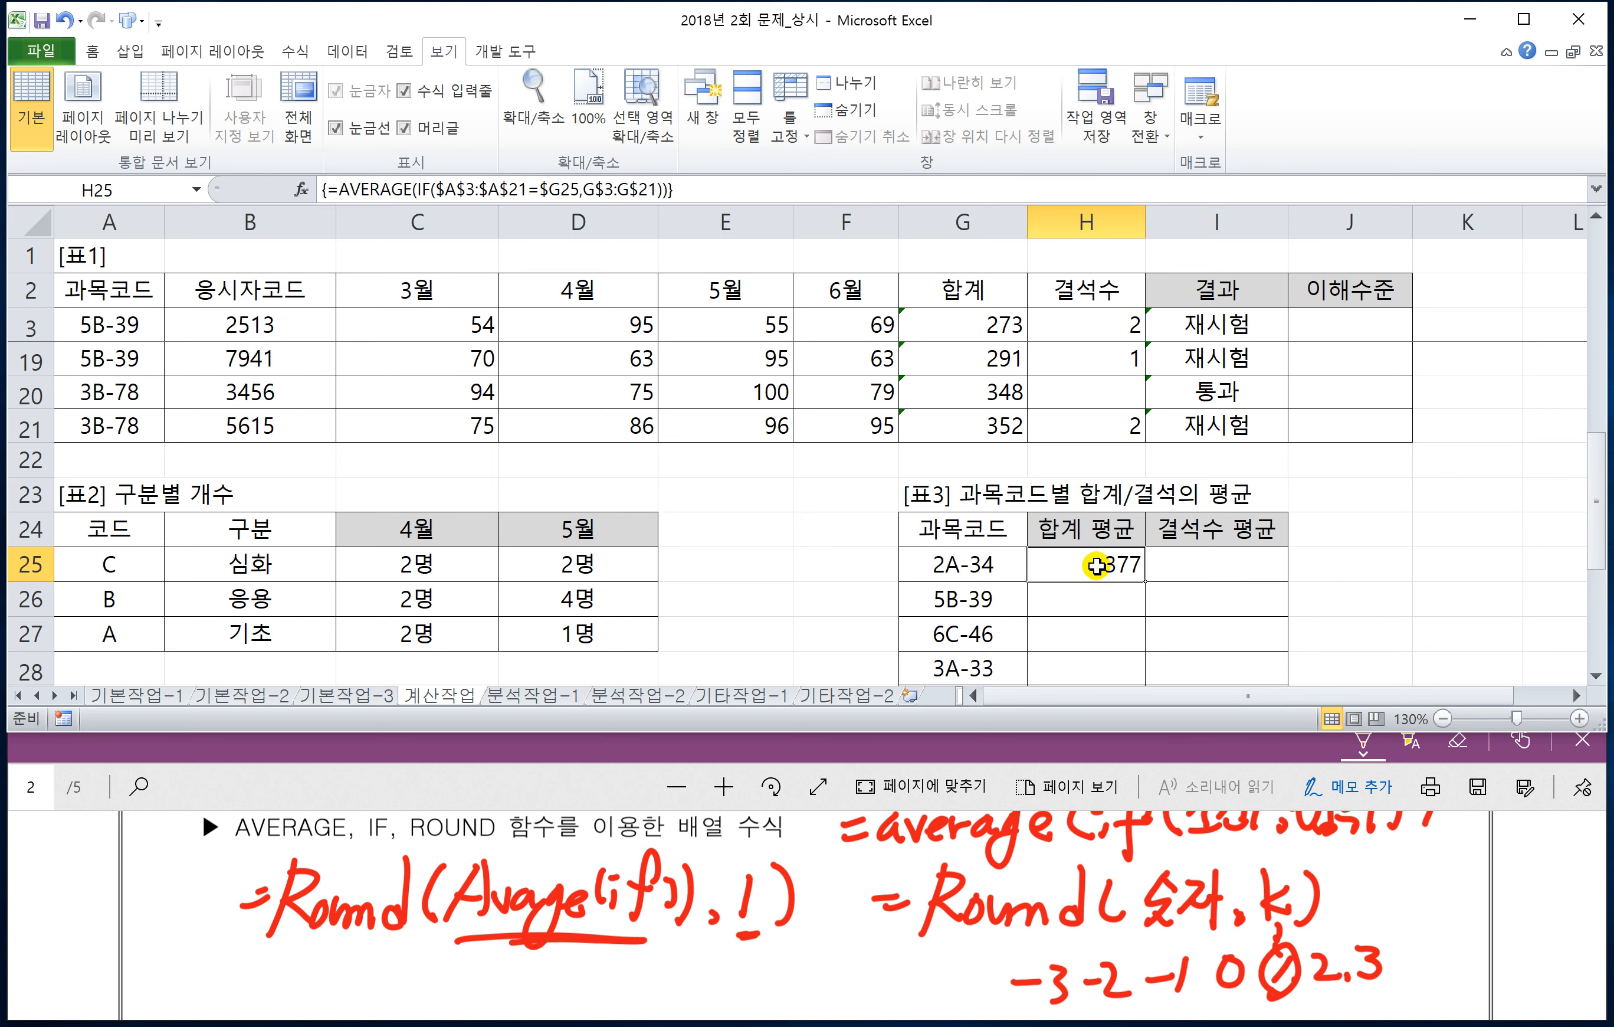
- Wrap H25's AVERAGE(IF()) formula in ROUND with 1 as the number of digits
double_click(1099, 567)
left_click(1049, 564)
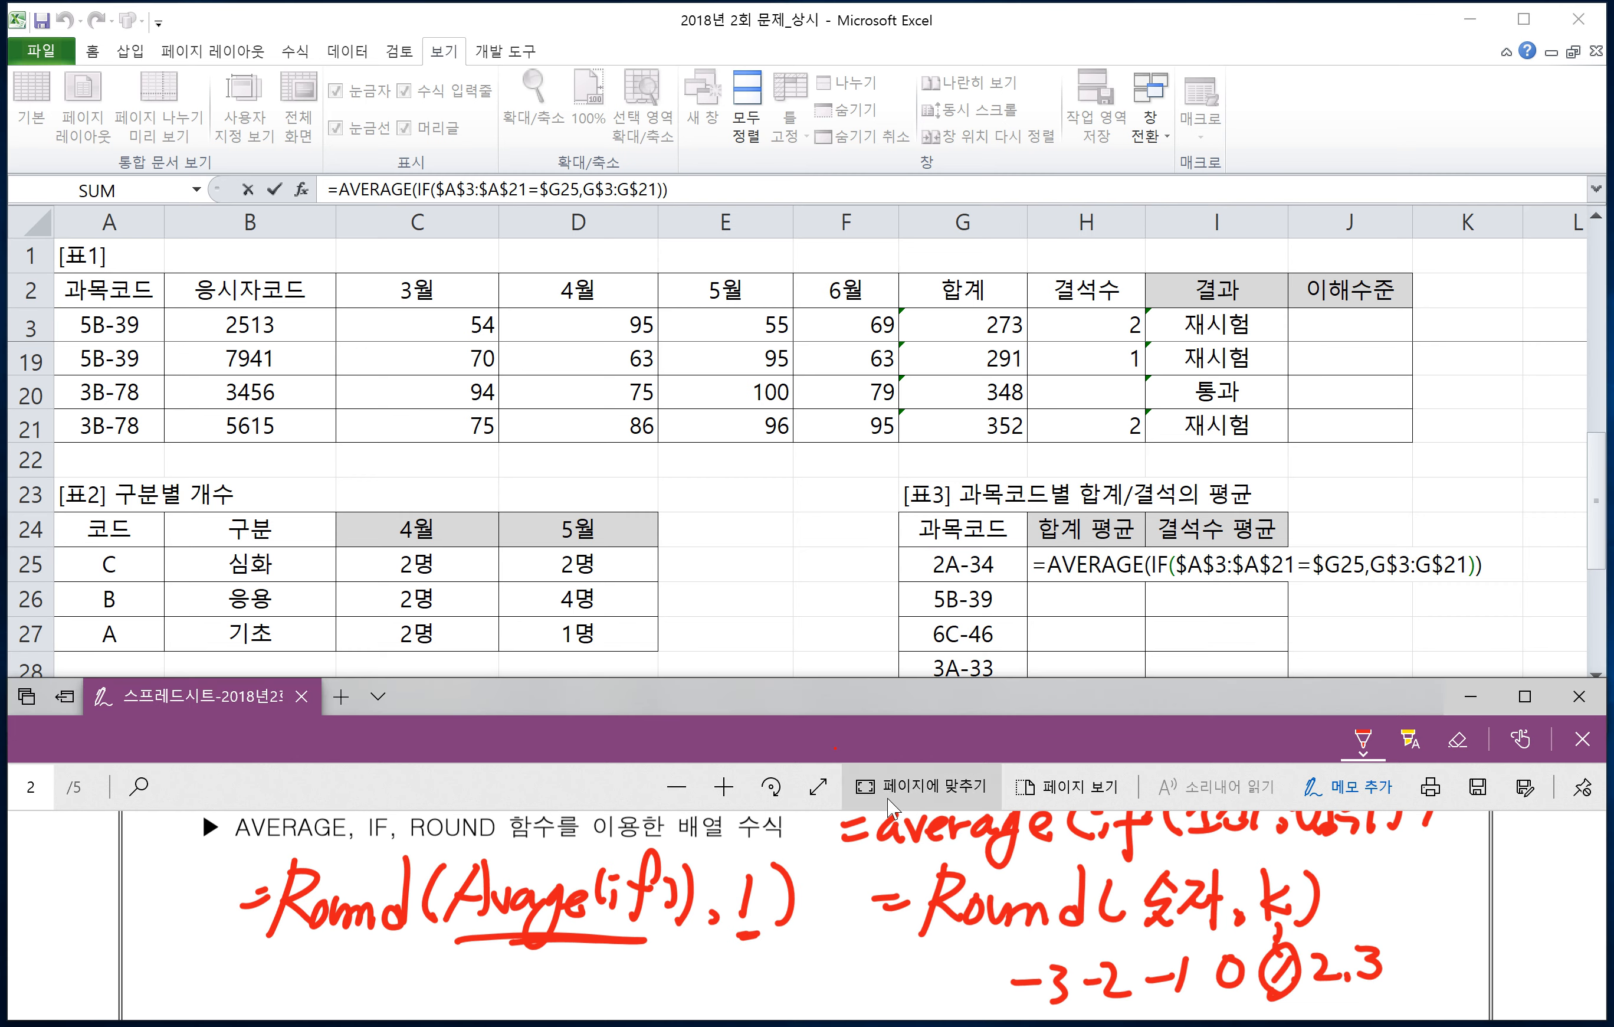
left_click(842, 746)
scroll(866, 843, "up", 1)
scroll(866, 844, "up", 1)
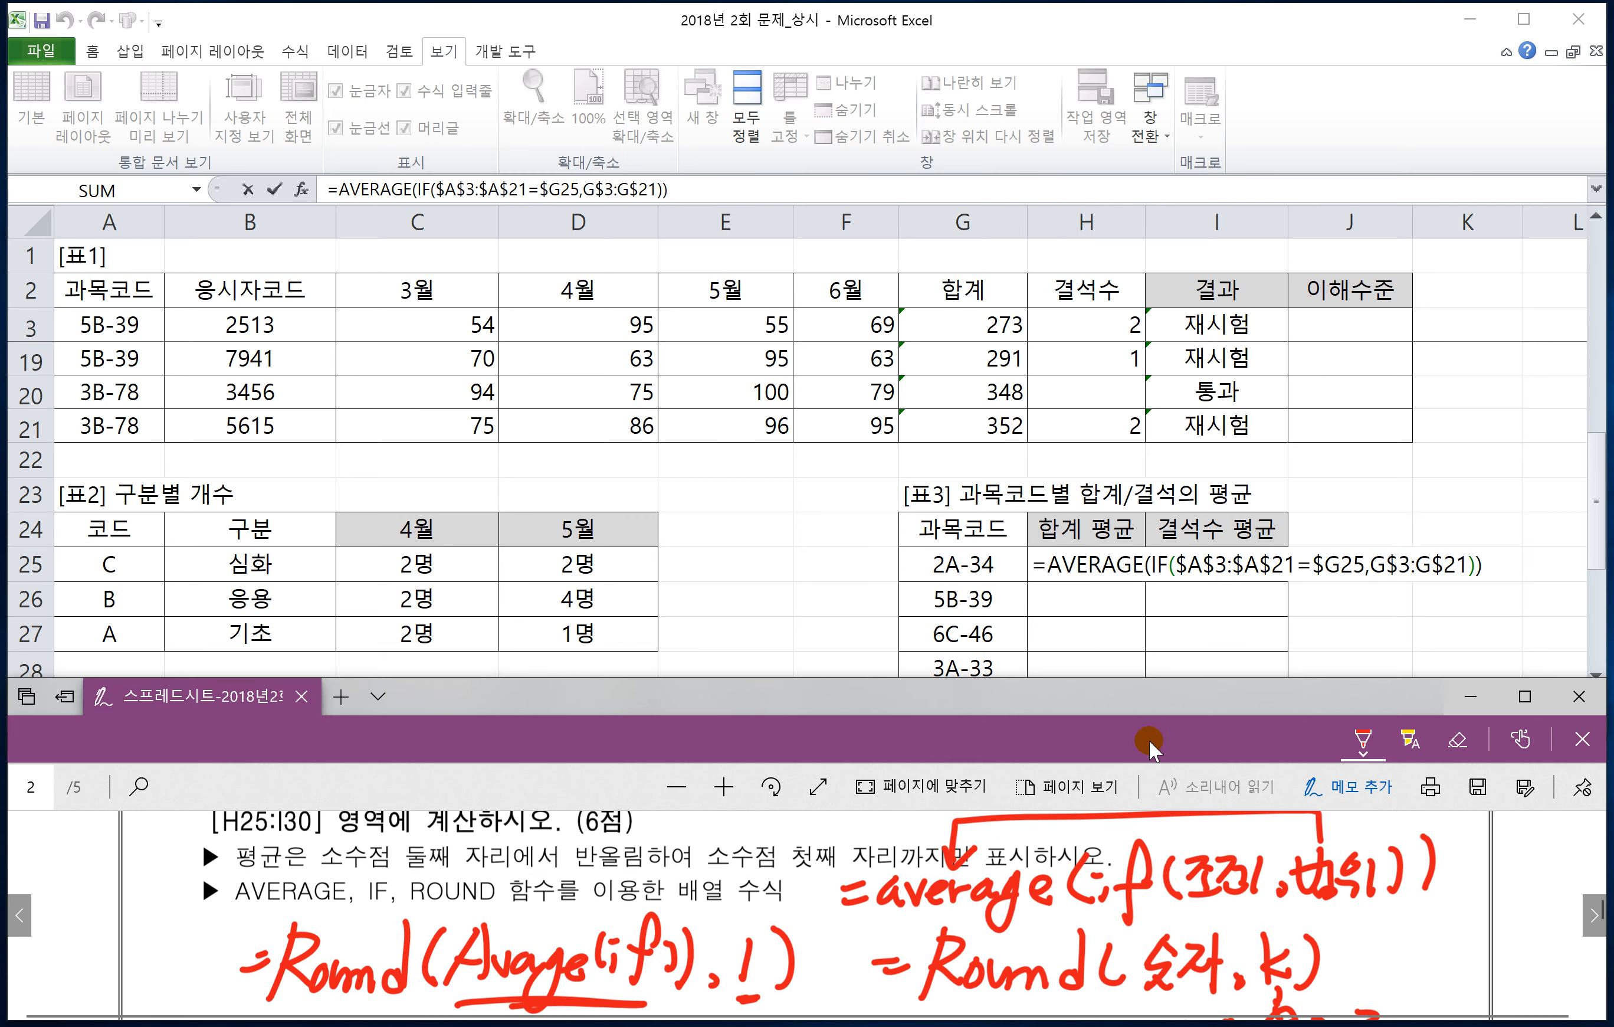
left_click(1049, 569)
type("ROUN")
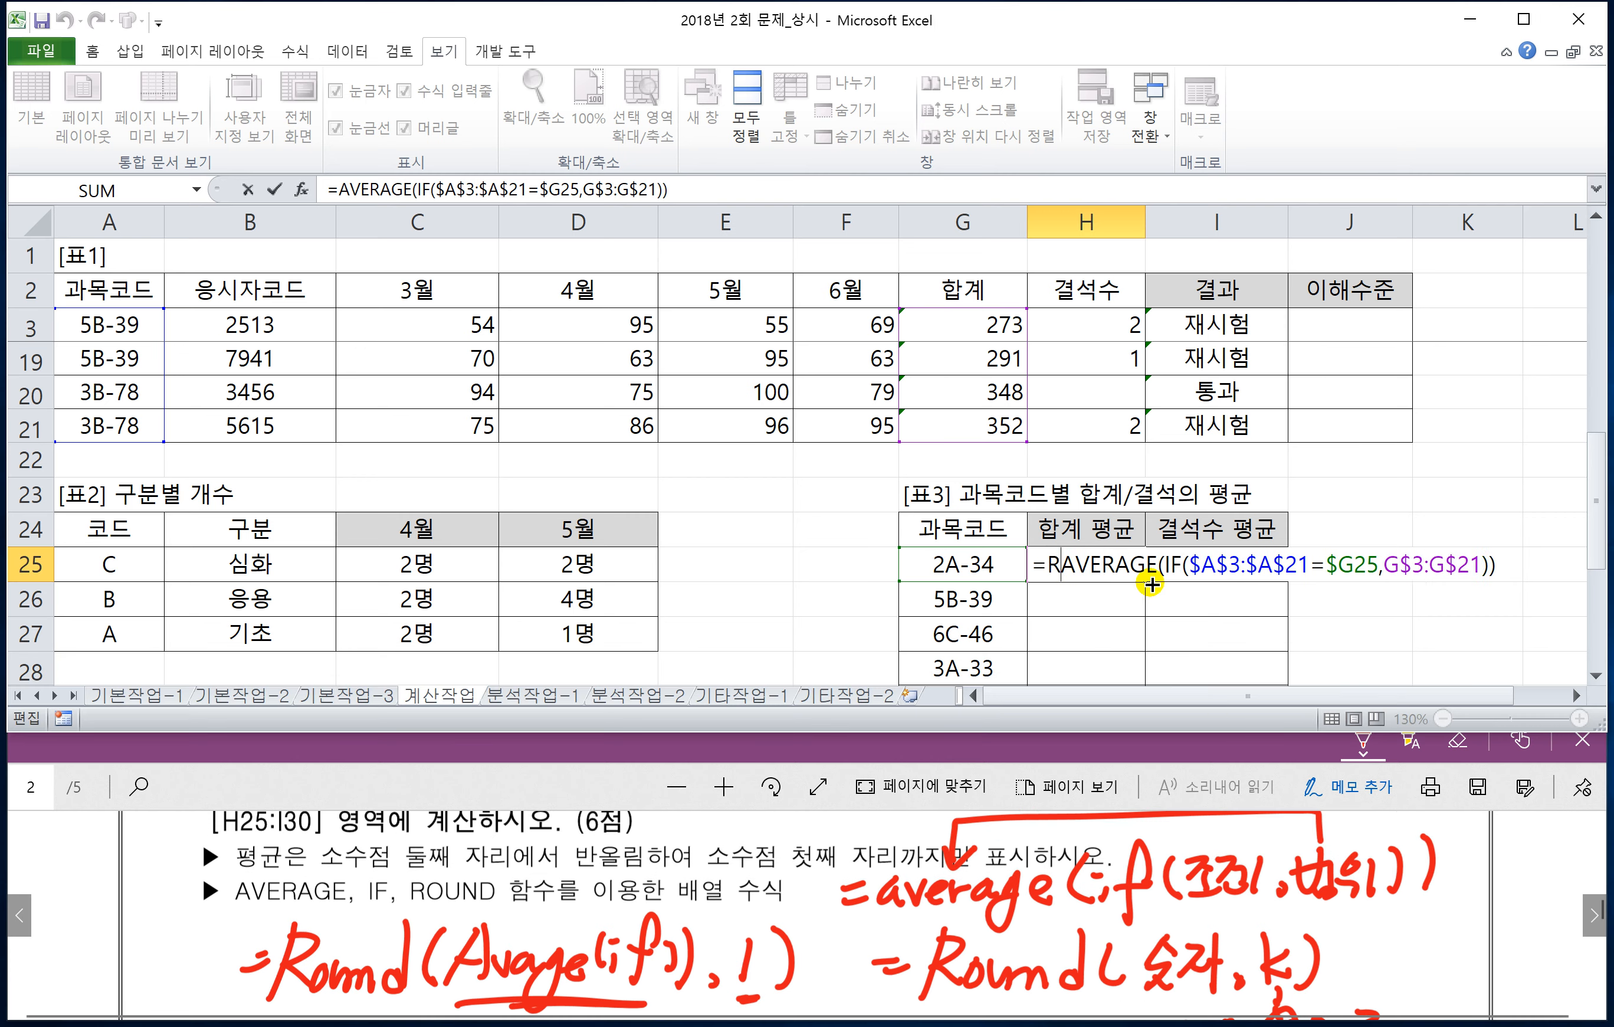
type("D(")
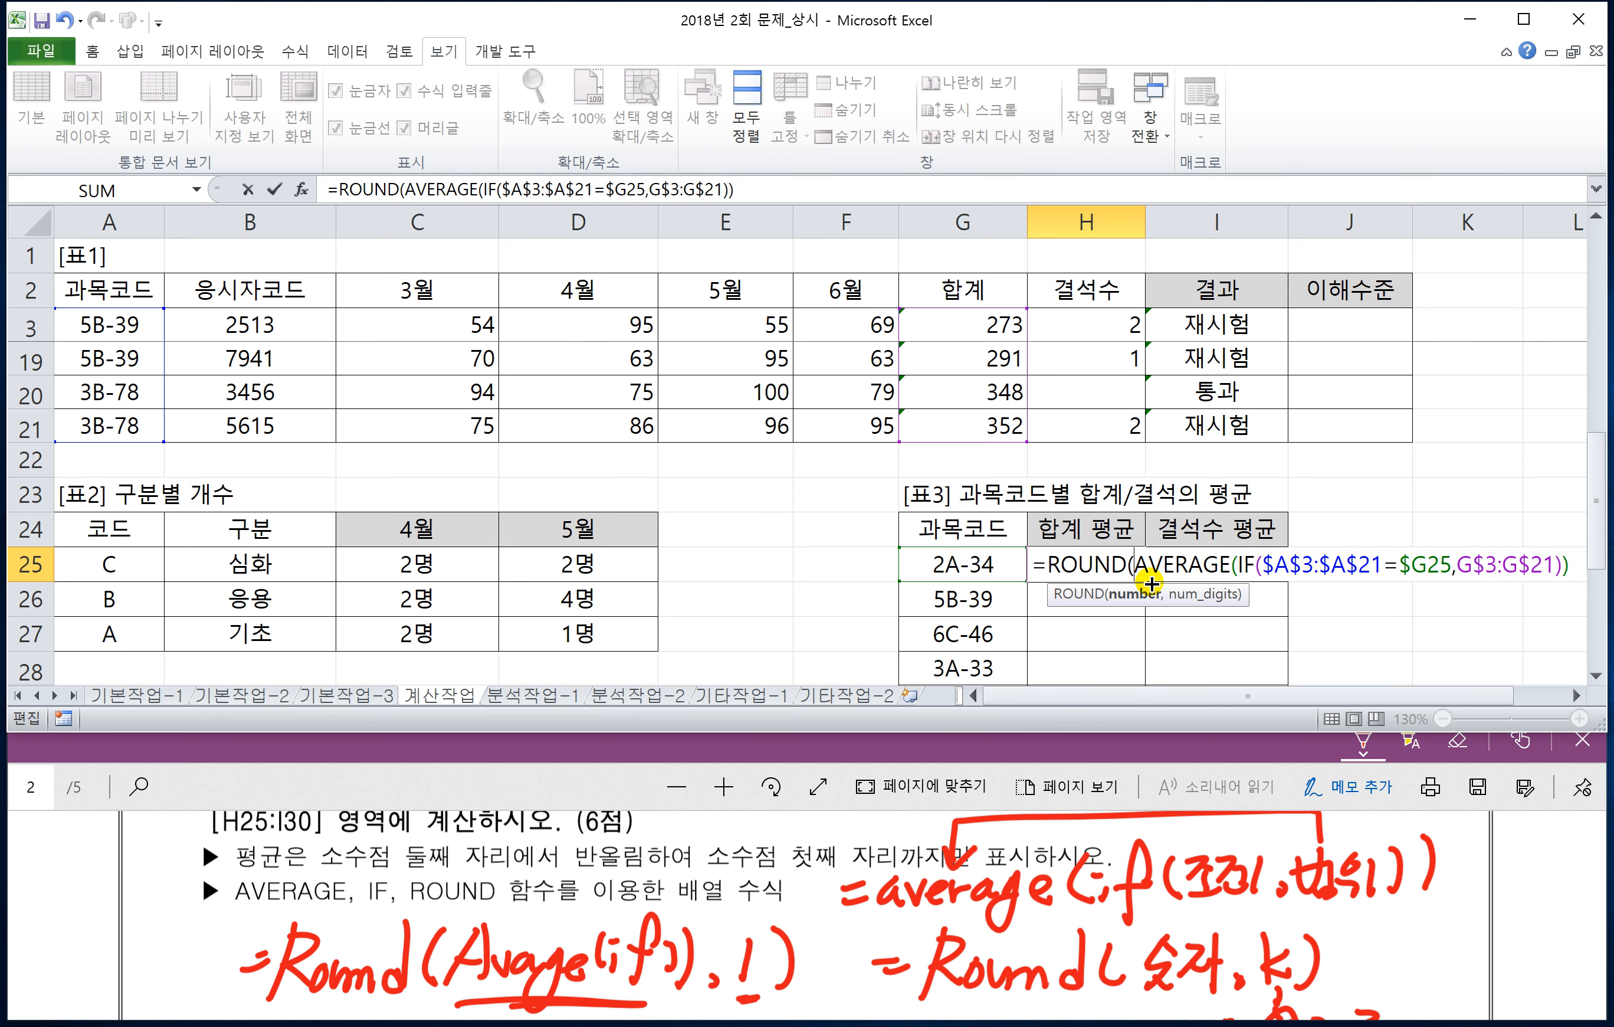
left_click(1577, 695)
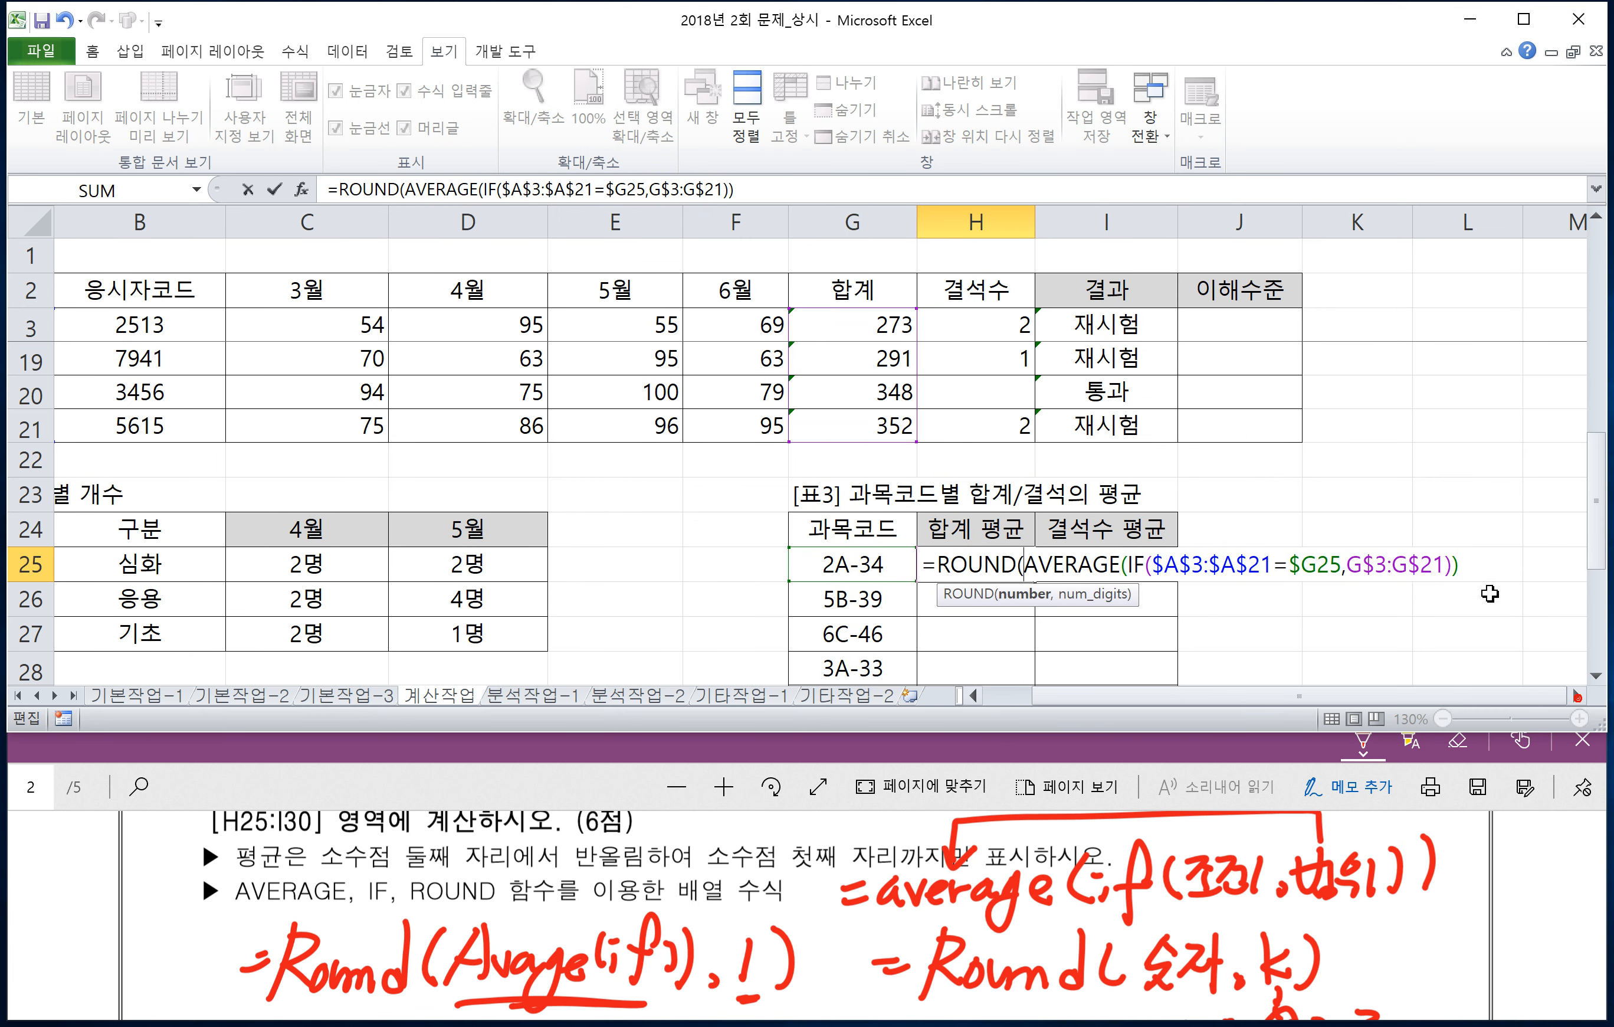
left_click(1507, 563)
type(",1")
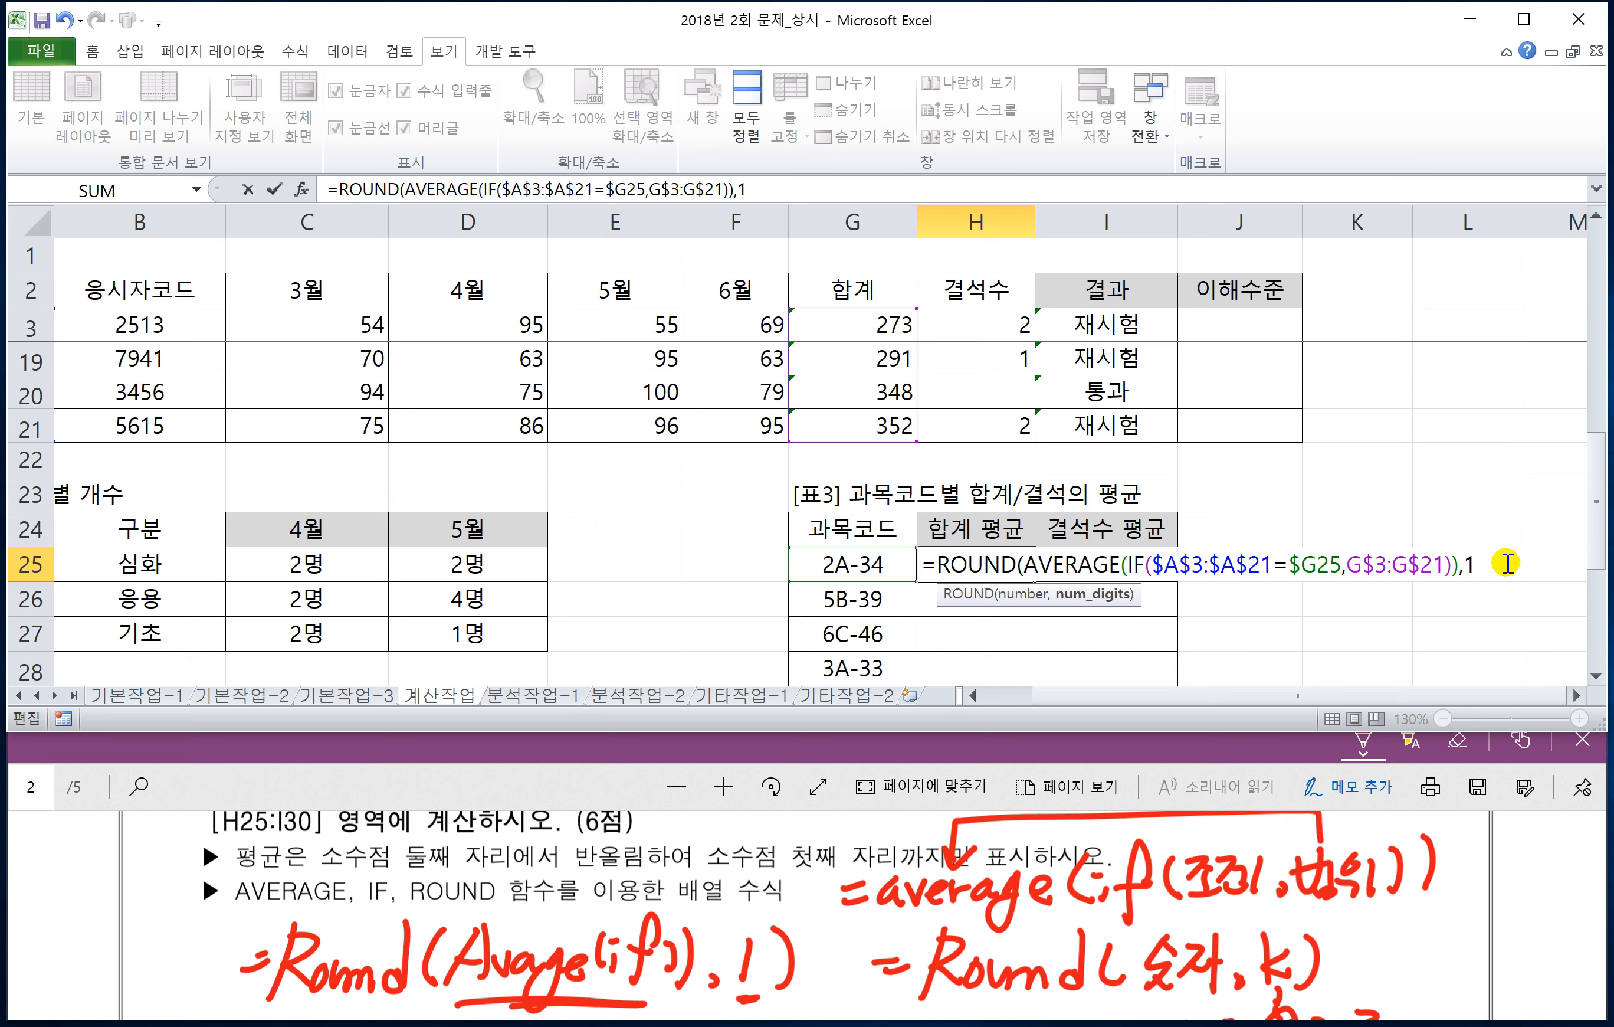
key("Return")
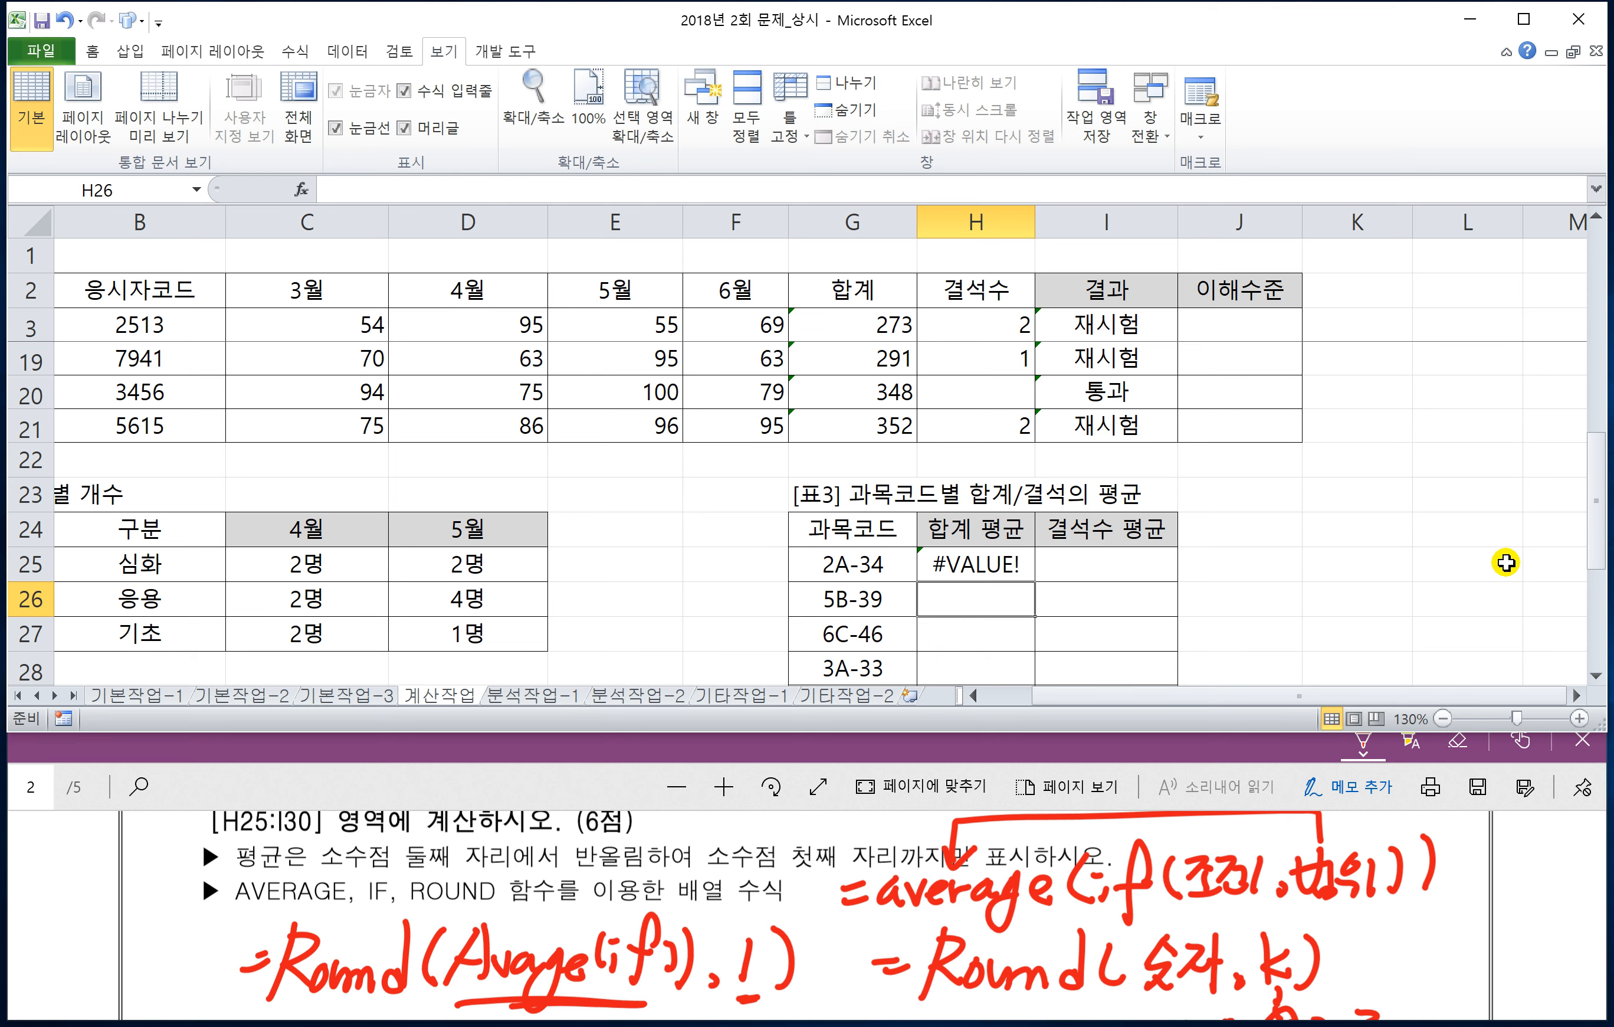
- Re-enter H25's ROUND formula as an array formula and fill it through H25:I30
left_click(970, 564)
double_click(970, 564)
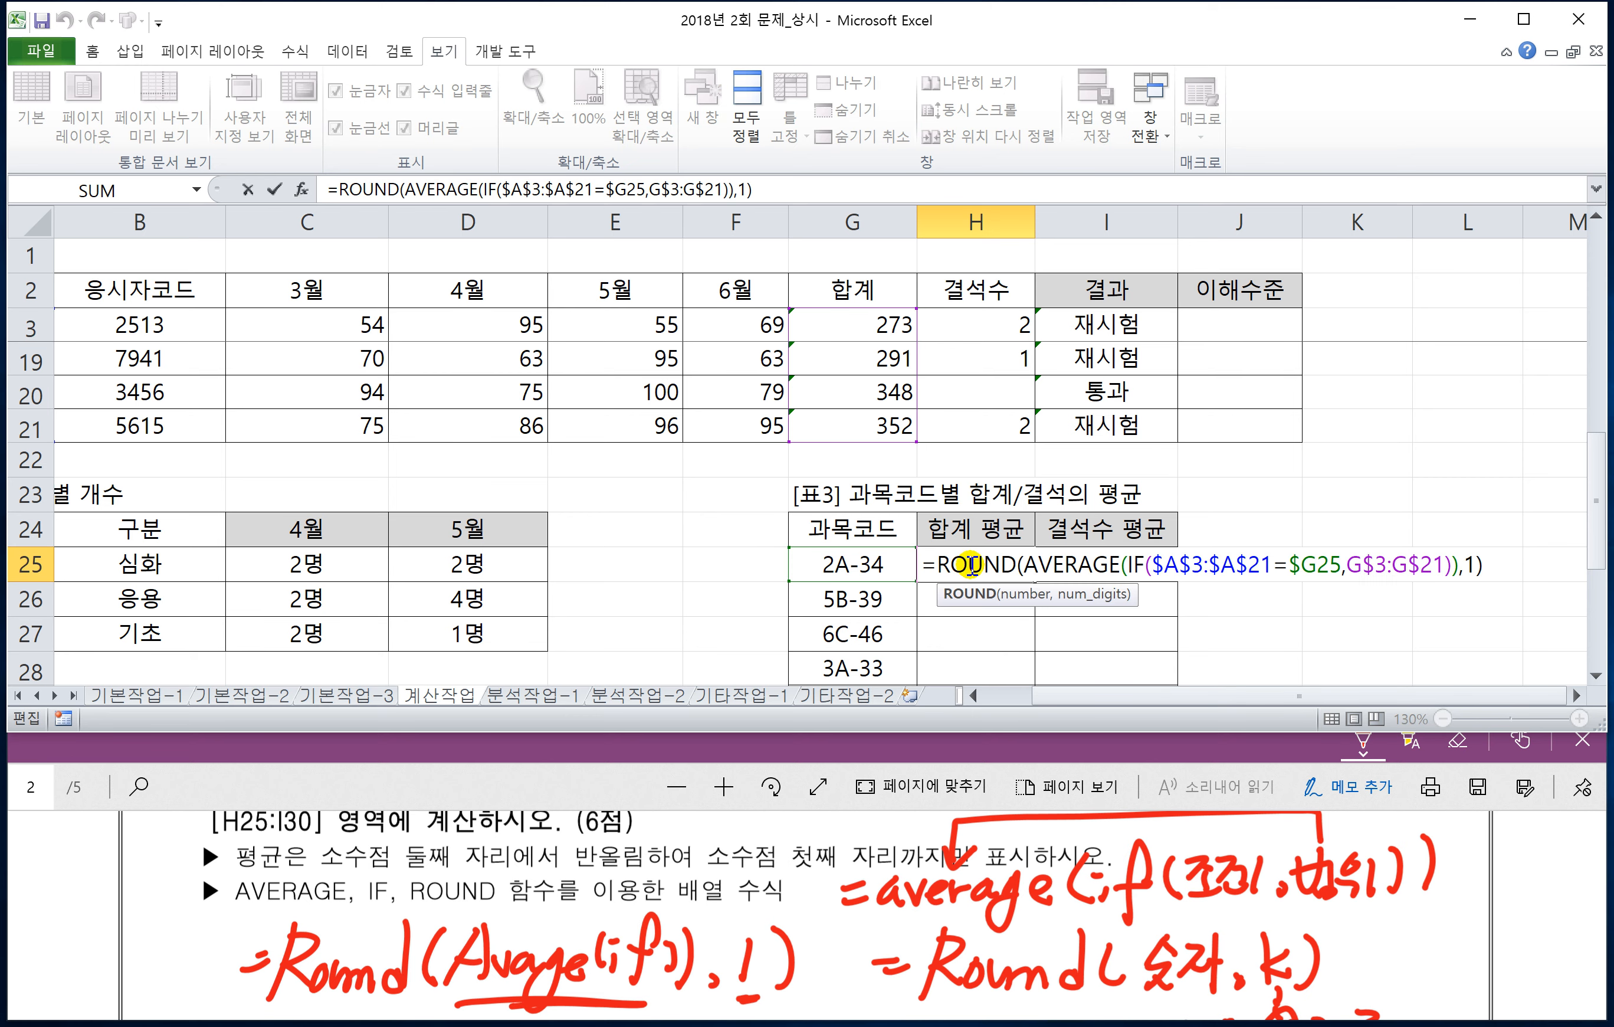
key("ctrl+shift+Return")
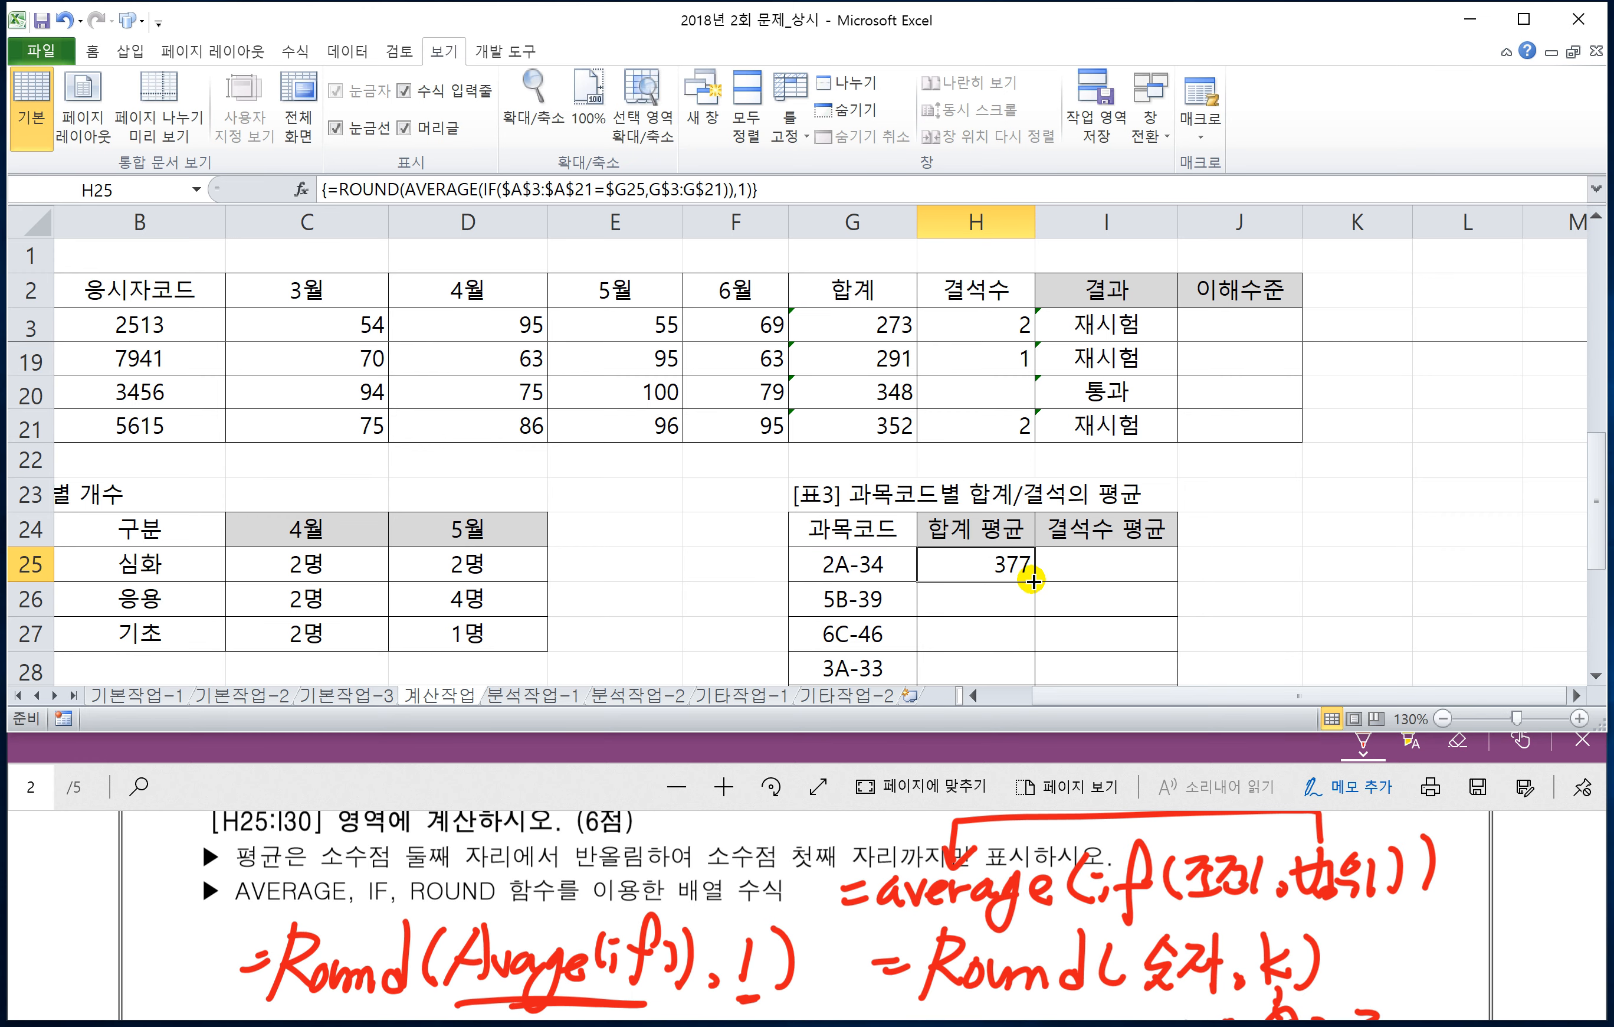
left_click_drag(1033, 580, 1170, 645)
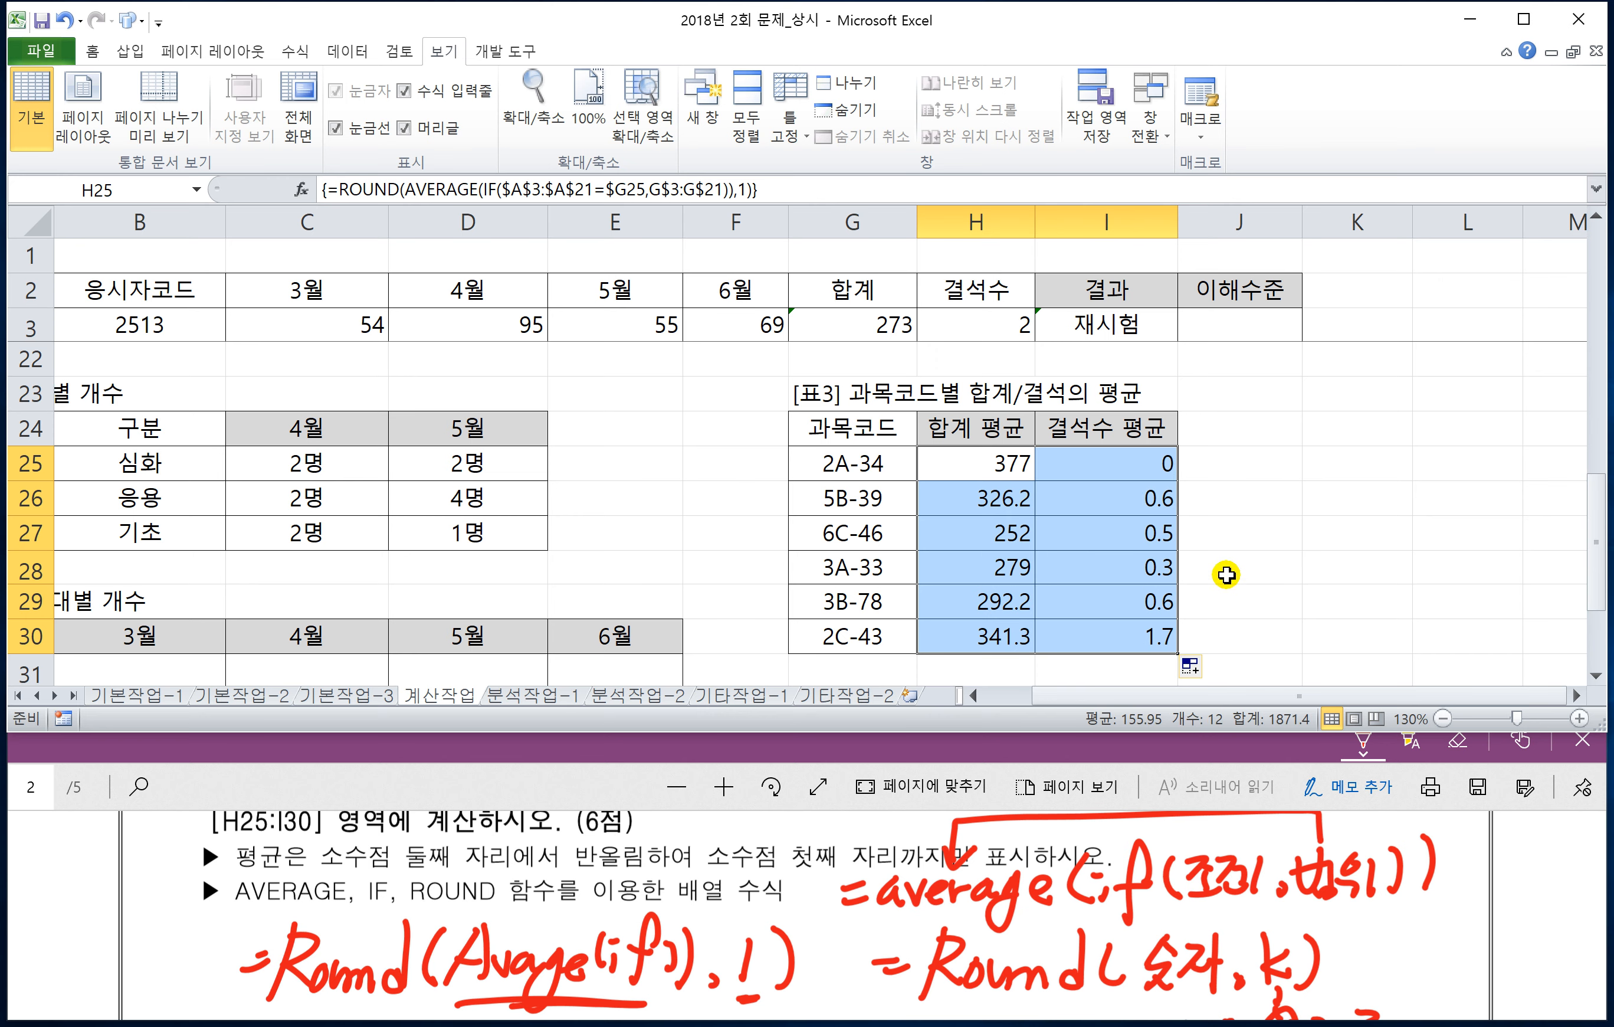
left_click(1225, 539)
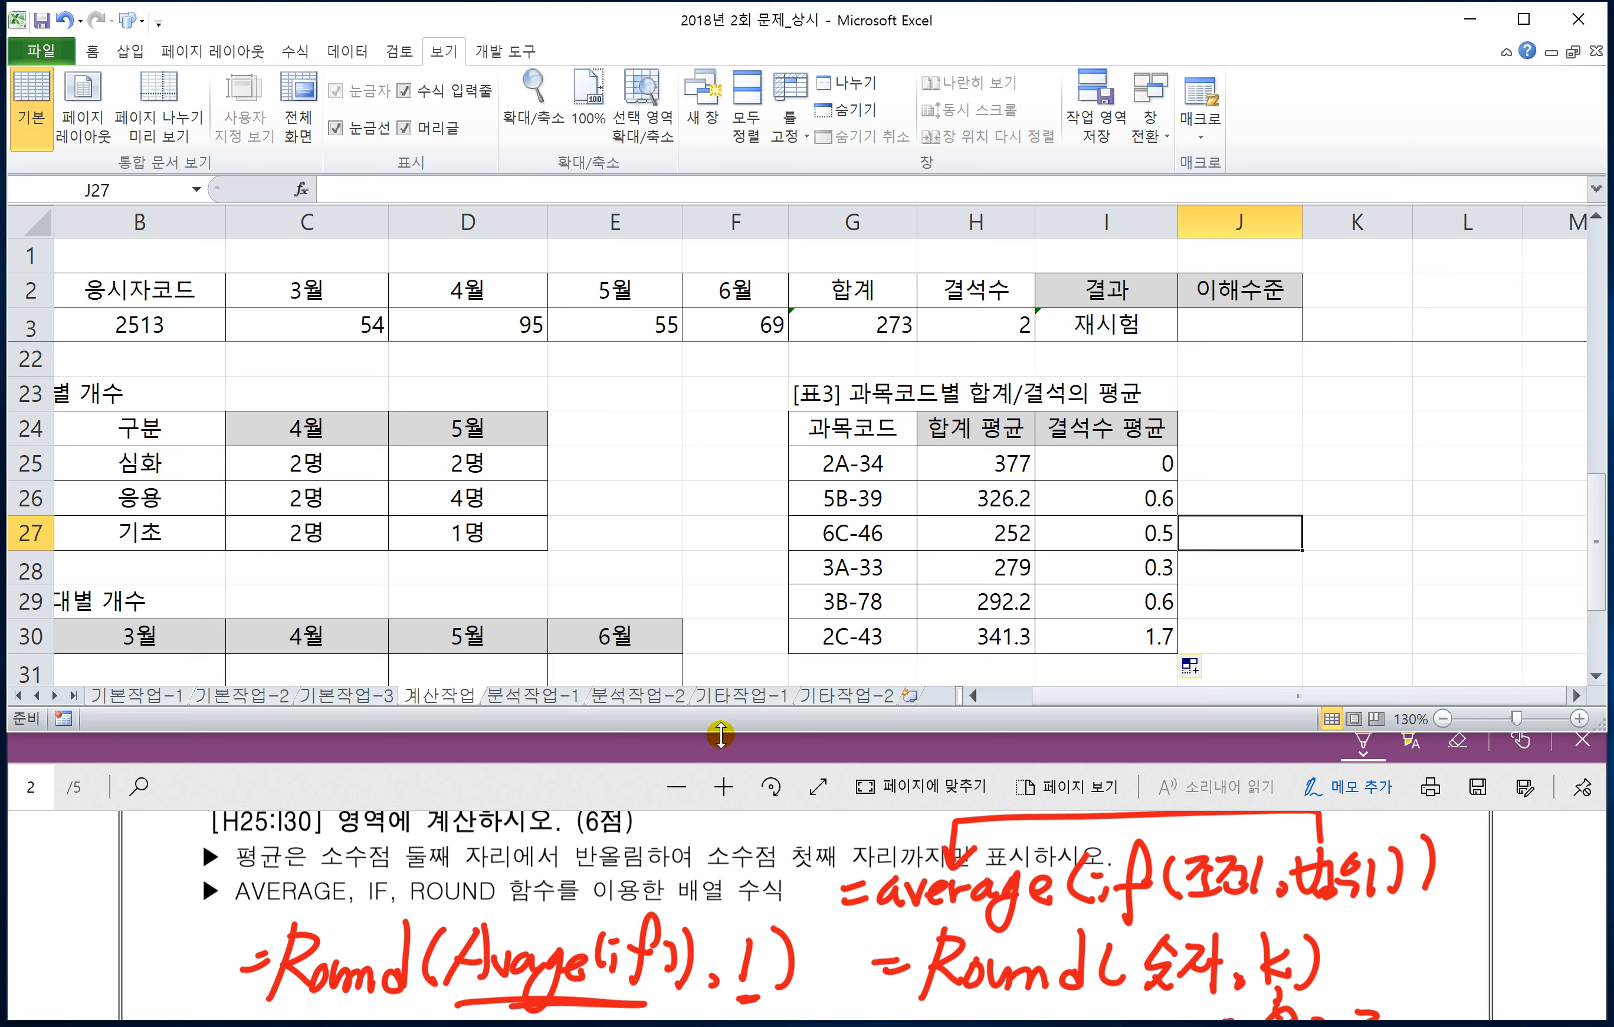
- Read task 4 on FREQUENCY and REPT in the PDF and select cell B31 in the [표4] answer area
left_click(702, 754)
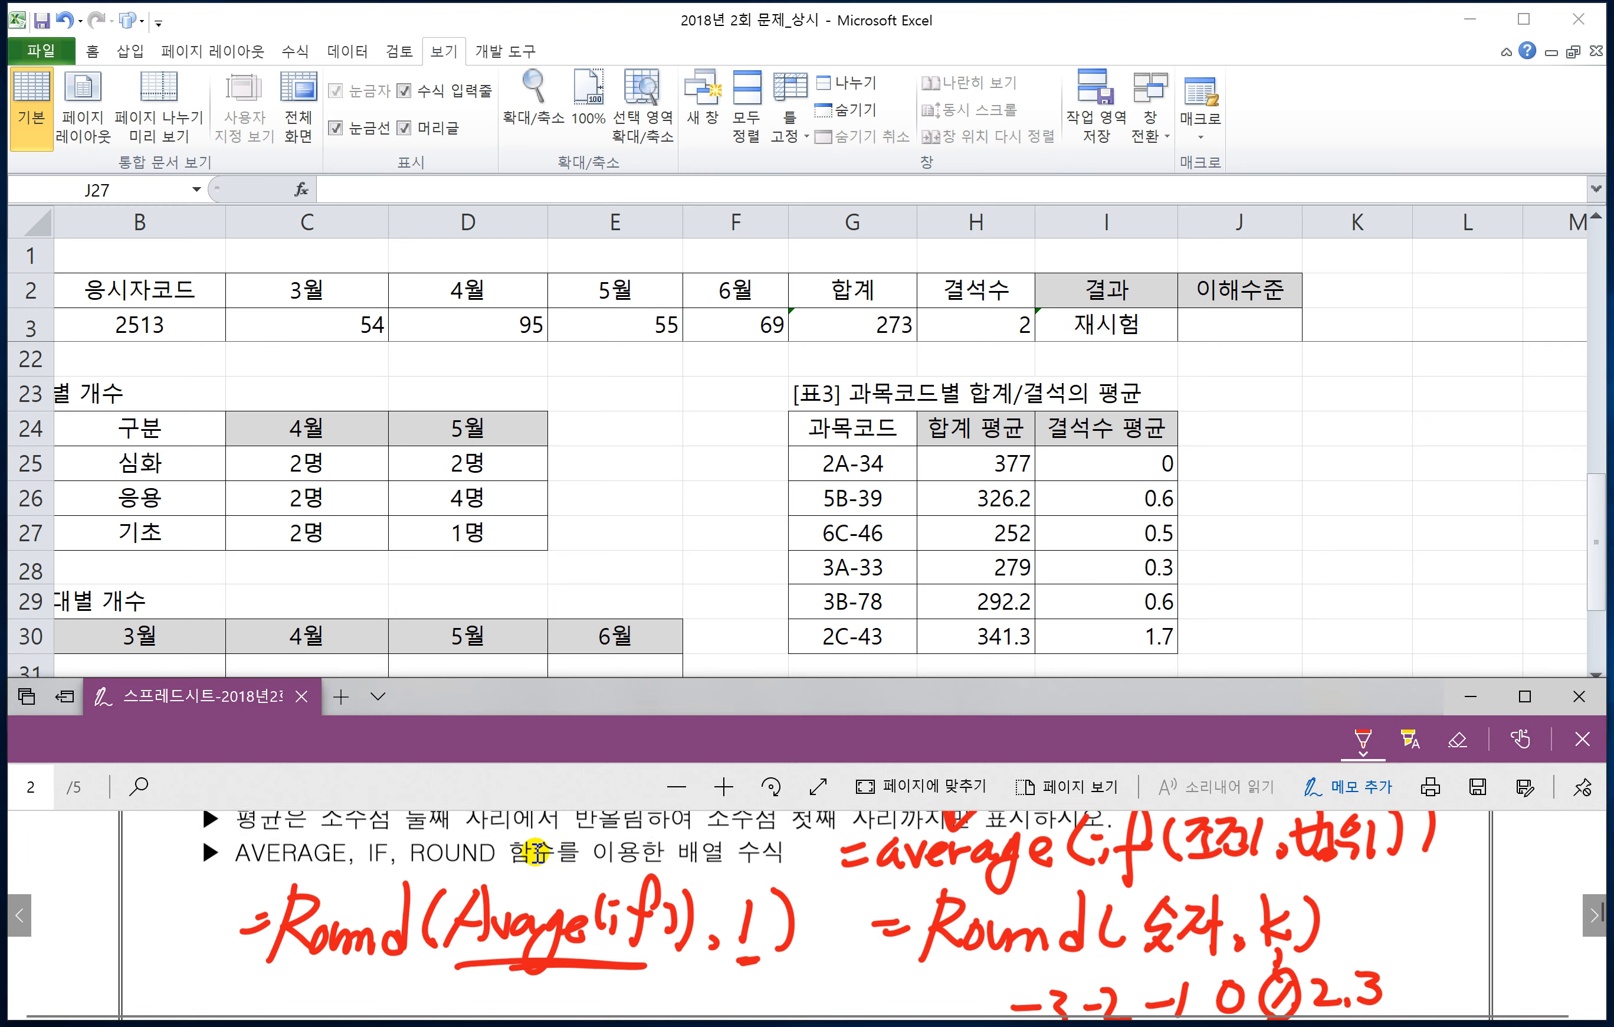
scroll(535, 837, "down", 3)
scroll(535, 882, "down", 5)
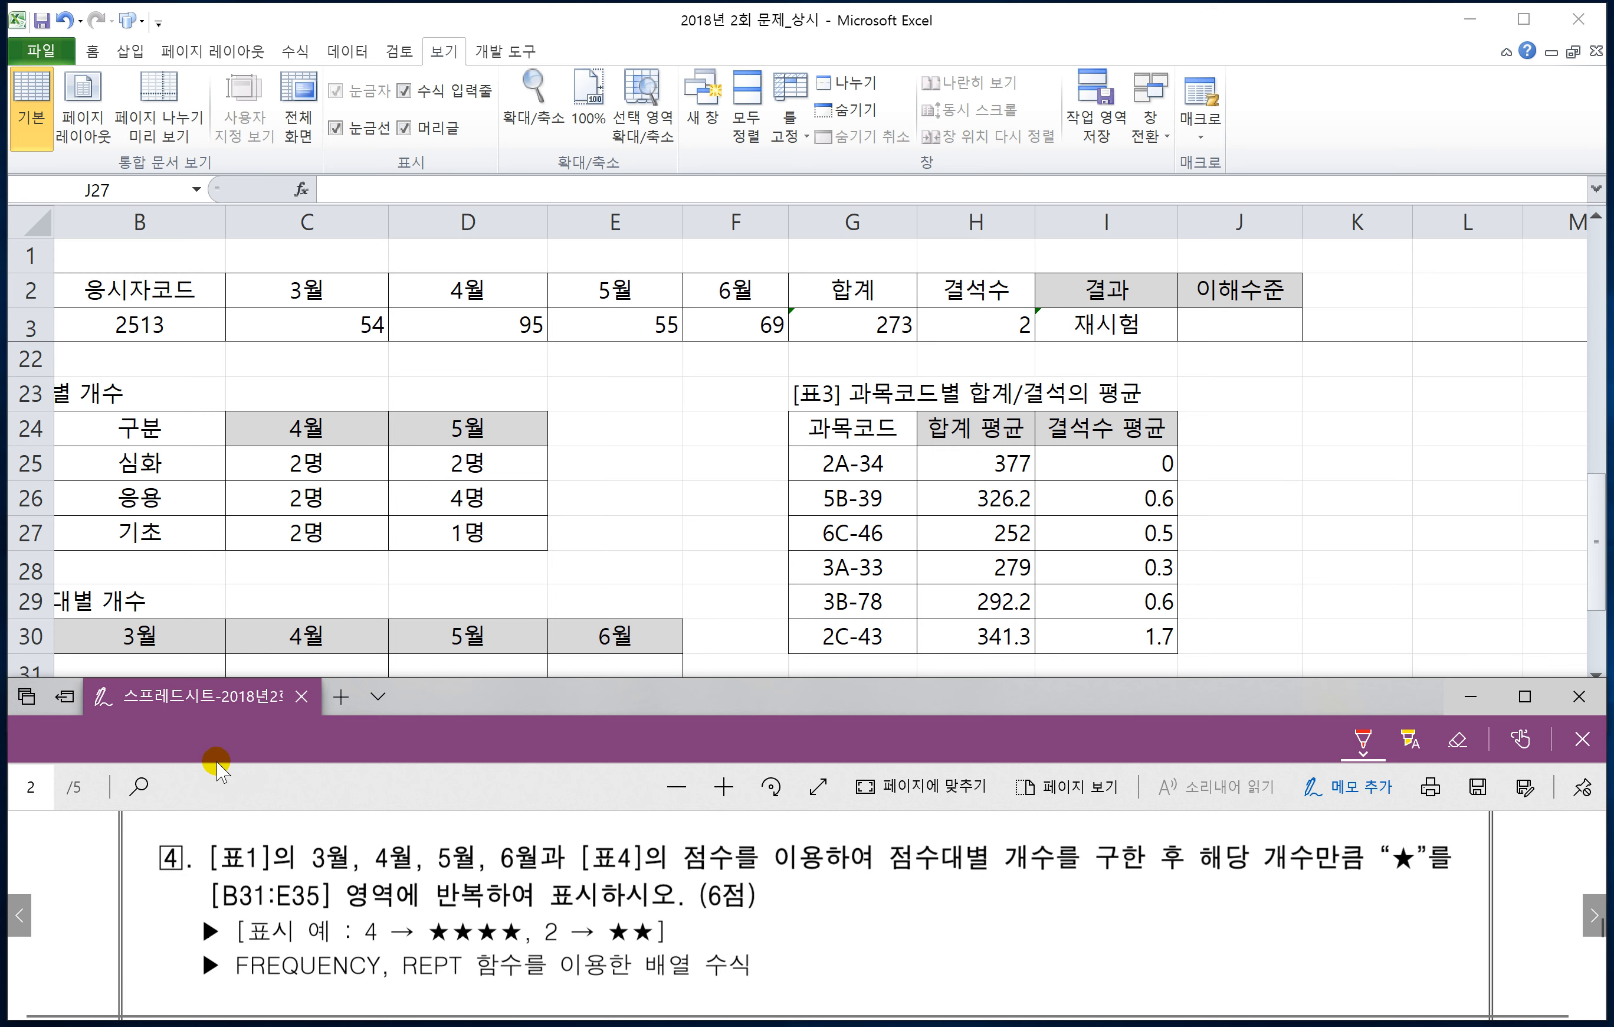
left_click(142, 658)
scroll(163, 648, "down", 1)
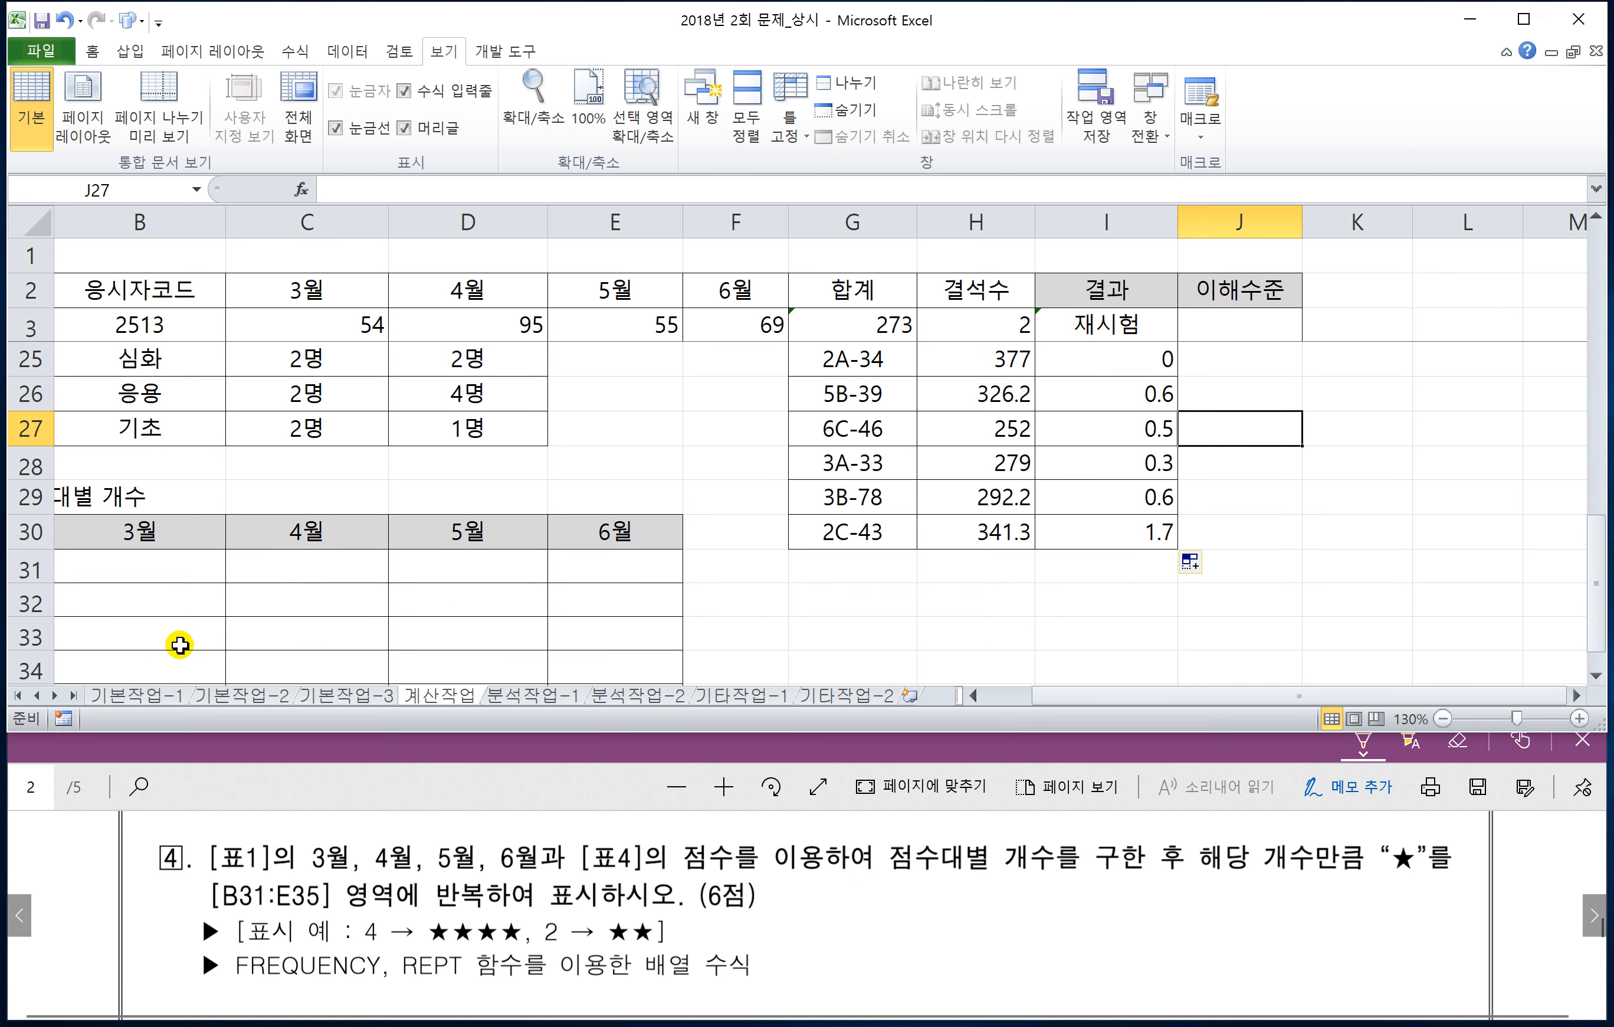
left_click(132, 564)
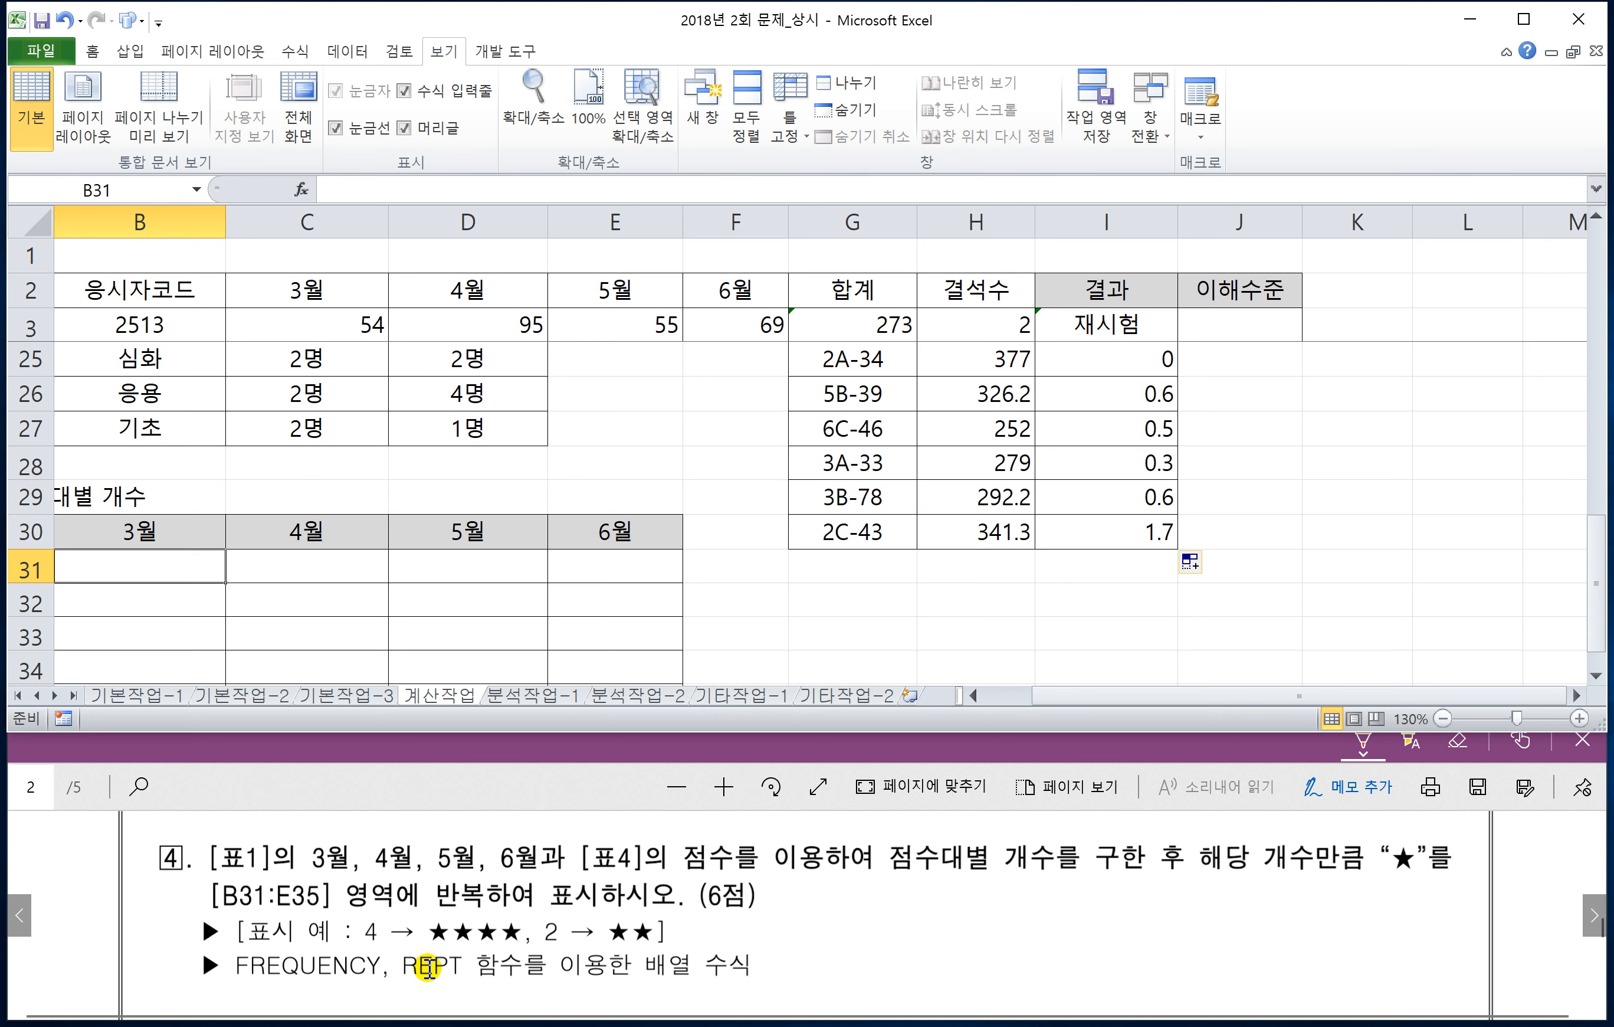
- Handwrite the syntax =frequency(범위1,범위2) in red ink beside task 4 in the PDF
left_click(676, 918)
mouse_move(894, 902)
left_mouse_down()
mouse_move(1068, 949)
mouse_move(1094, 899)
mouse_move(1138, 895)
mouse_move(1175, 930)
mouse_move(1211, 892)
mouse_move(1282, 929)
mouse_move(1326, 902)
left_mouse_up()
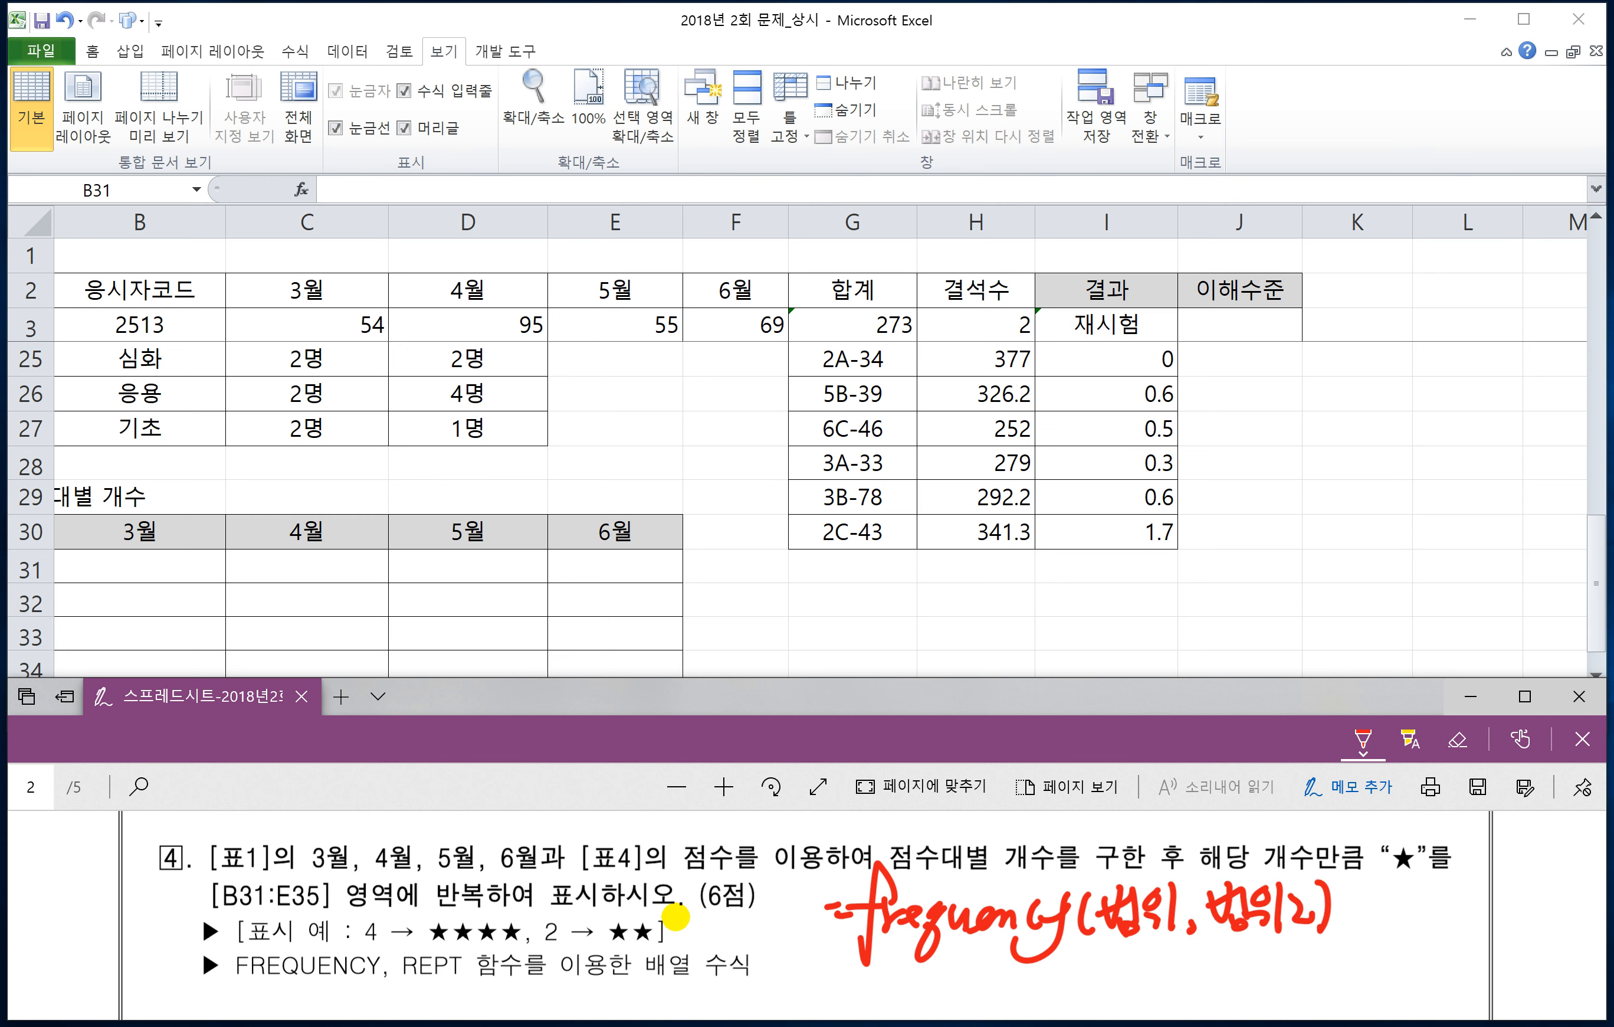
left_click_drag(1192, 884, 1187, 913)
- Handwrite the syntax =Rept("문자",k) below the frequency note in the PDF
left_click_drag(1066, 973, 1092, 976)
mouse_move(1066, 992)
left_mouse_down()
mouse_move(1146, 1004)
mouse_move(1187, 992)
mouse_move(1201, 1007)
left_mouse_up()
mouse_move(1197, 994)
left_mouse_down()
mouse_move(1233, 991)
mouse_move(1242, 1007)
left_mouse_up()
mouse_move(1266, 955)
left_mouse_down()
mouse_move(1259, 969)
mouse_move(1310, 973)
mouse_move(1351, 1012)
mouse_move(1361, 966)
left_mouse_up()
left_click_drag(1373, 949, 1383, 1004)
mouse_move(1404, 947)
left_mouse_down()
mouse_move(1401, 1002)
mouse_move(1428, 1003)
left_mouse_up()
left_click_drag(1433, 942, 1437, 994)
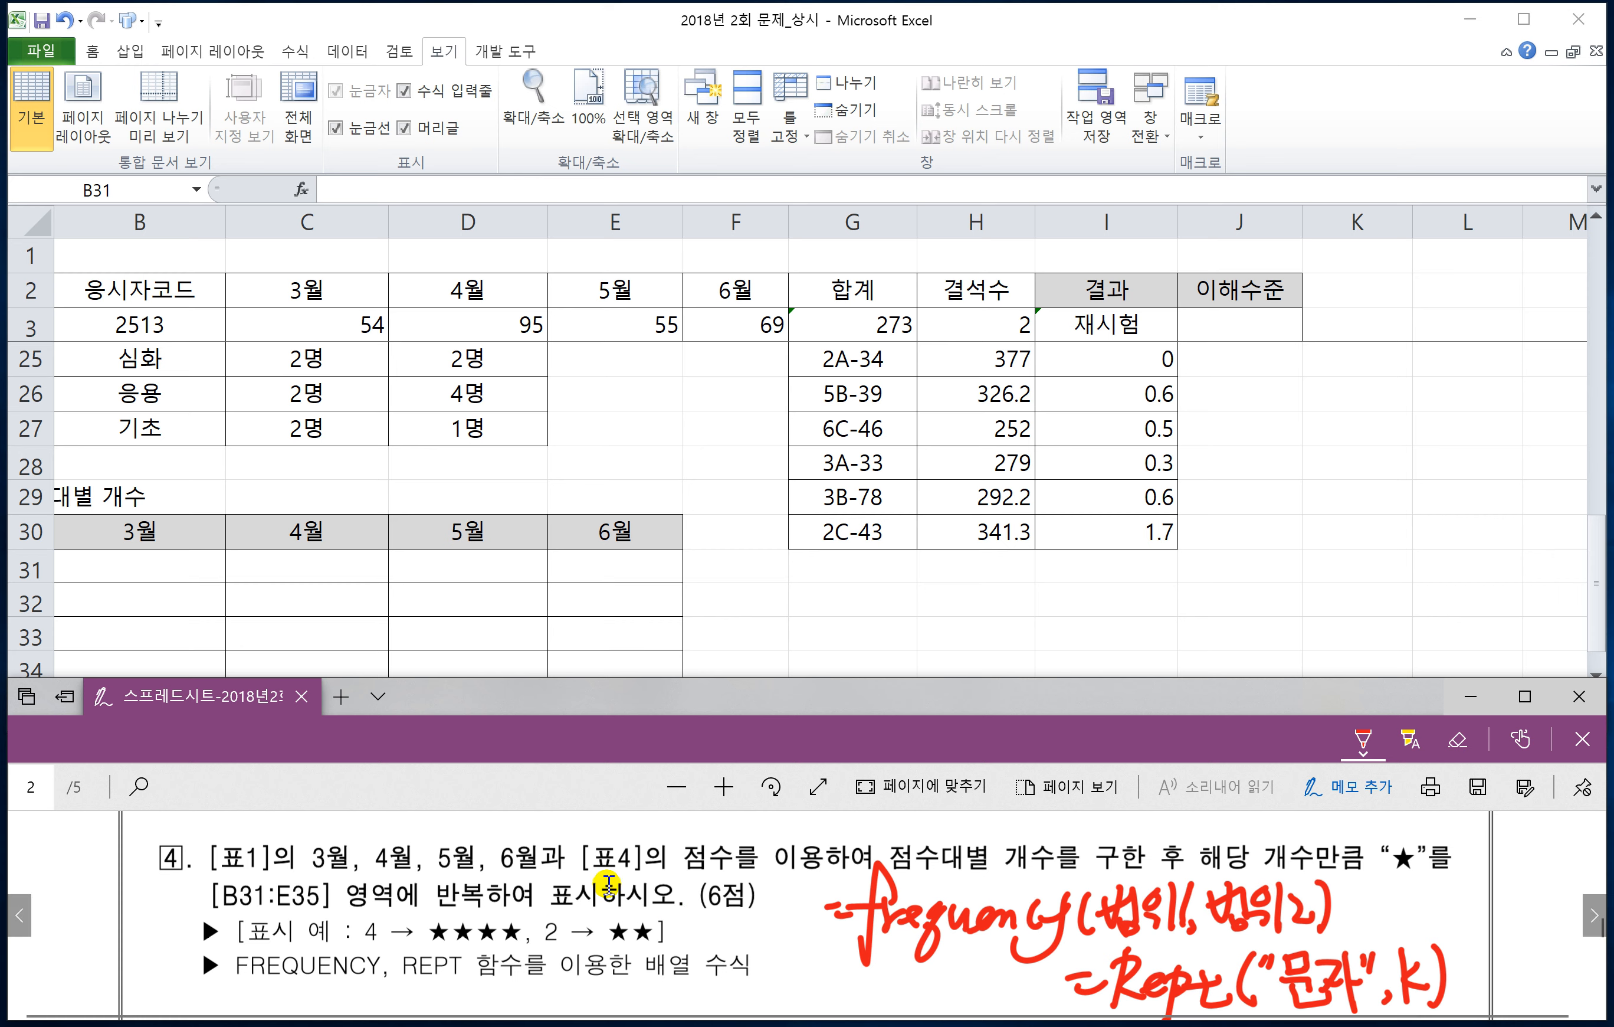
- Handwrite an example under the REPT syntax, repeating a star 3 times and showing the three stars after an equals sign
scroll(926, 832, "down", 1)
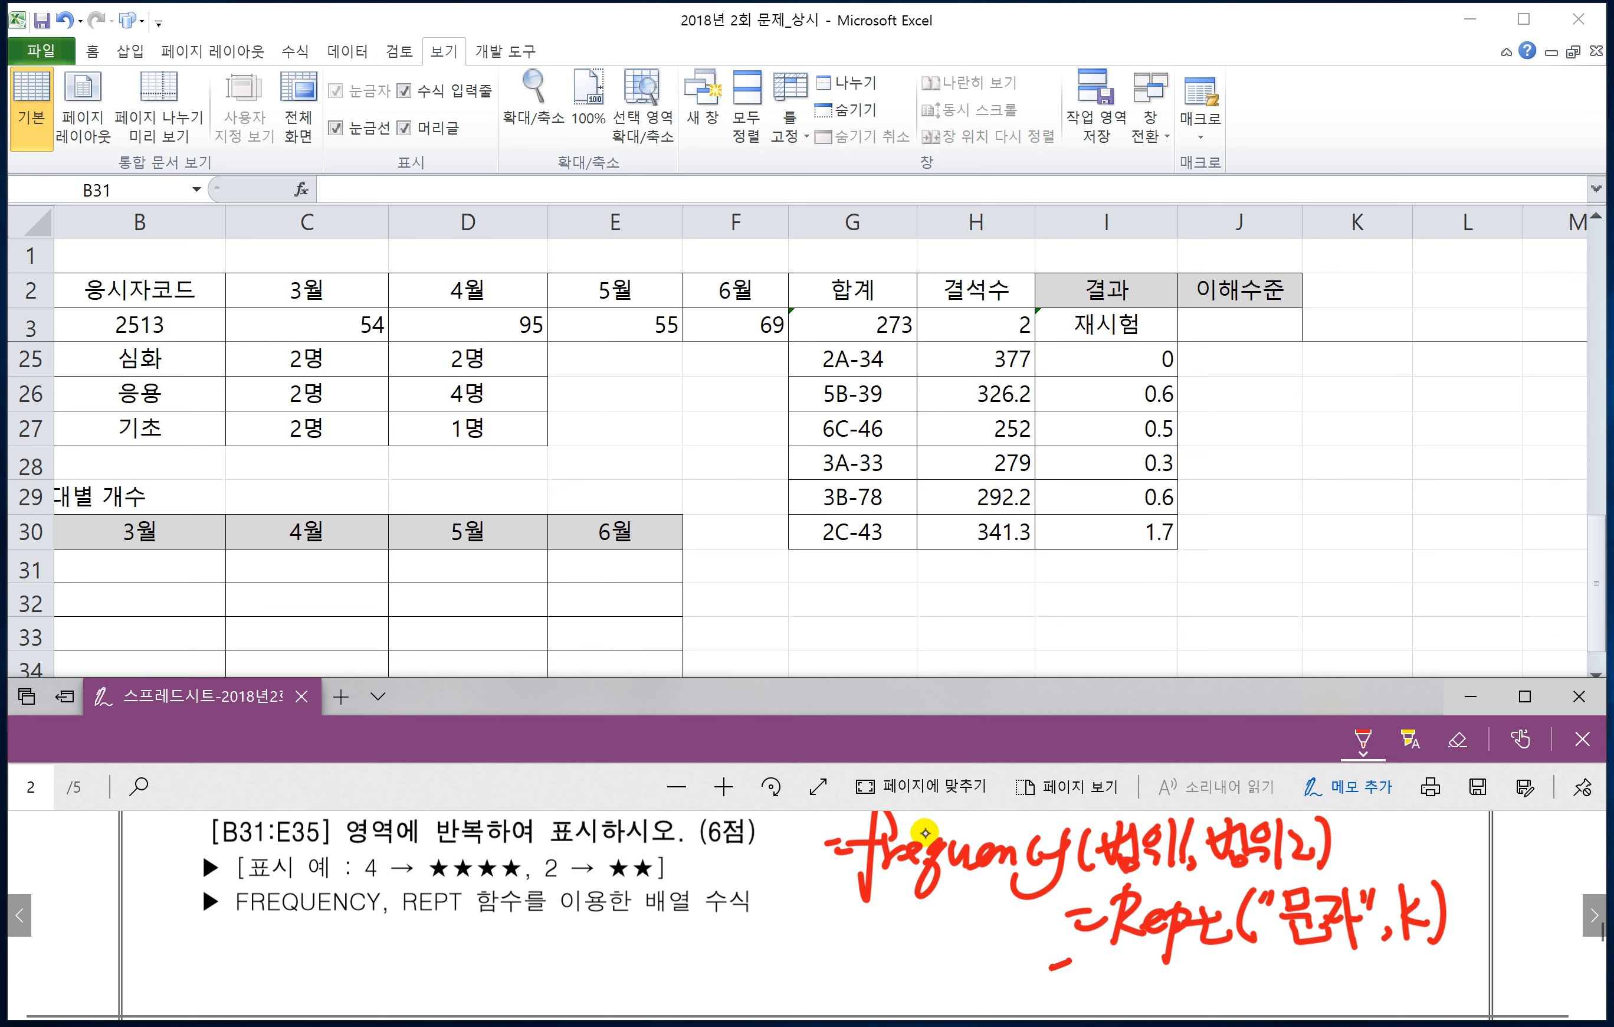
left_click_drag(1056, 980, 1086, 975)
mouse_move(1101, 941)
left_mouse_down()
mouse_move(1084, 1008)
mouse_move(1134, 987)
left_mouse_up()
mouse_move(1146, 963)
left_mouse_down()
mouse_move(1129, 1017)
mouse_move(1147, 984)
left_mouse_up()
mouse_move(1166, 962)
left_mouse_down()
mouse_move(1179, 975)
mouse_move(1158, 1005)
left_mouse_up()
mouse_move(1164, 989)
left_mouse_down()
mouse_move(1202, 958)
mouse_move(1215, 998)
left_mouse_up()
left_click_drag(1229, 956, 1241, 1010)
left_click_drag(1263, 956, 1256, 972)
left_click_drag(1272, 955, 1268, 973)
mouse_move(1290, 989)
left_mouse_down()
mouse_move(1279, 1013)
mouse_move(1310, 995)
mouse_move(1336, 1005)
left_mouse_up()
left_click_drag(1351, 973, 1377, 971)
mouse_move(1352, 988)
left_mouse_down()
mouse_move(1395, 1003)
mouse_move(1438, 976)
mouse_move(1426, 1007)
mouse_move(1460, 1005)
mouse_move(1478, 961)
left_mouse_up()
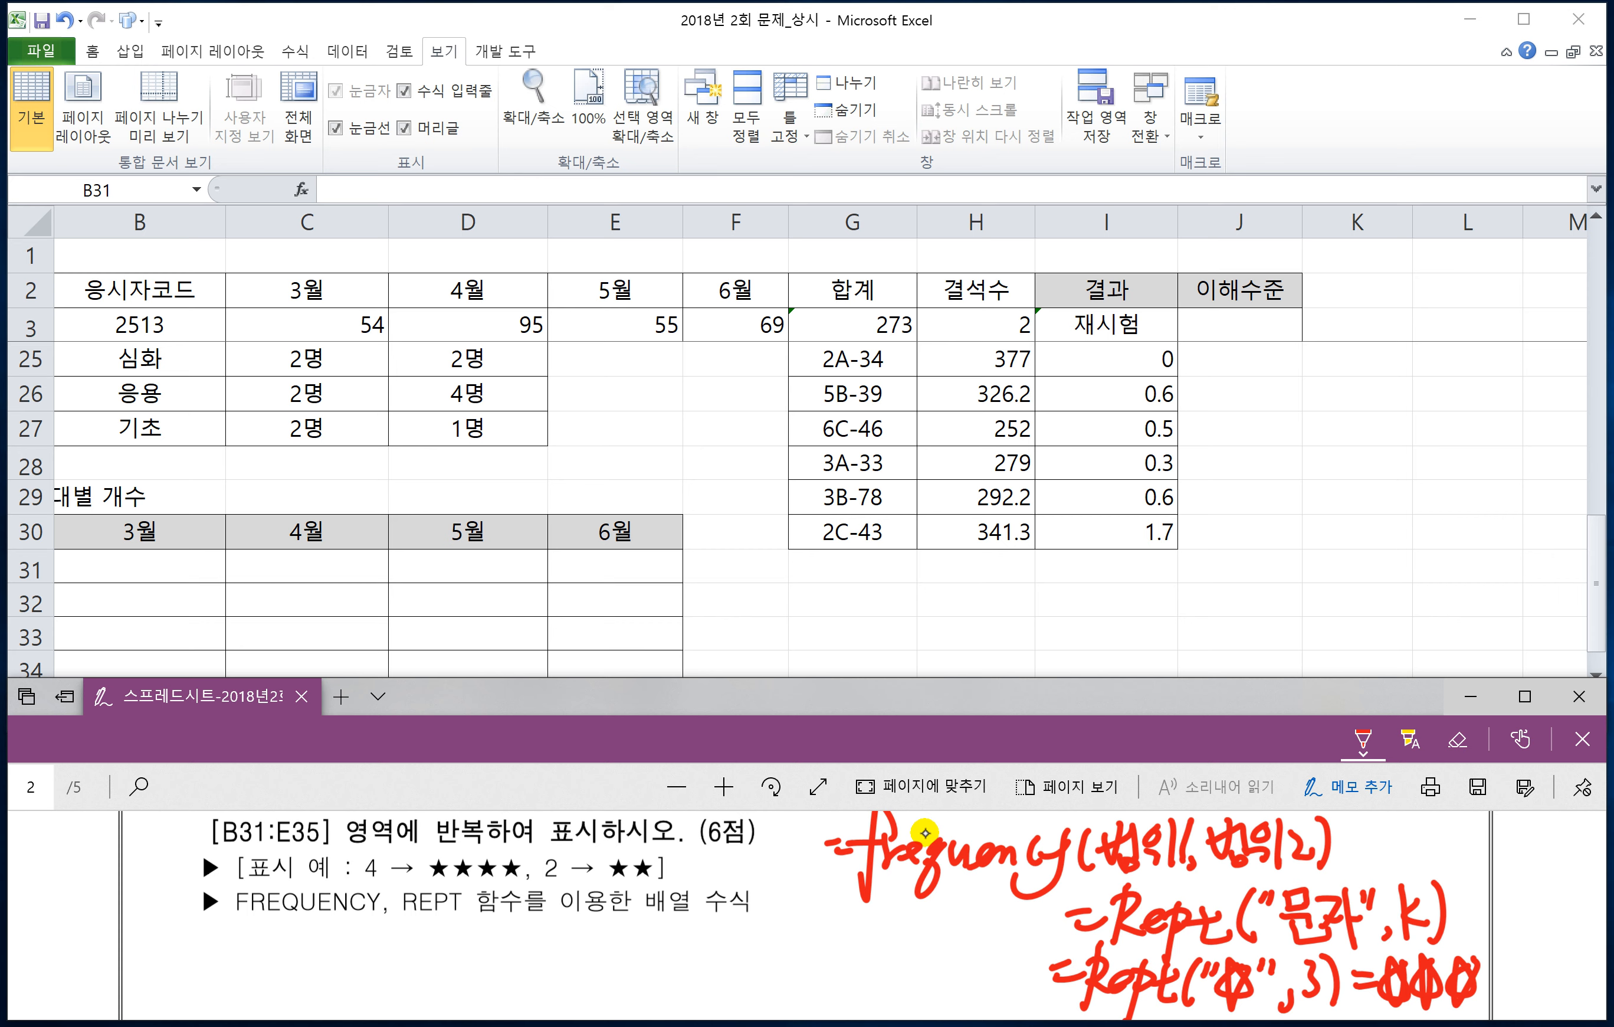
- Handwrite the combined formula =Rept("★",frequency) below the last line of task 4 in the PDF
left_click_drag(194, 955, 221, 959)
mouse_move(200, 972)
left_mouse_down()
mouse_move(263, 956)
mouse_move(248, 1001)
left_mouse_up()
left_click_drag(268, 957, 285, 983)
mouse_move(299, 963)
left_mouse_down()
mouse_move(284, 980)
mouse_move(297, 1018)
mouse_move(450, 959)
mouse_move(438, 963)
left_mouse_up()
mouse_move(426, 992)
left_mouse_down()
mouse_move(473, 963)
mouse_move(455, 1015)
left_mouse_up()
mouse_move(473, 976)
left_mouse_down()
mouse_move(506, 956)
mouse_move(564, 963)
left_mouse_up()
mouse_move(567, 976)
left_mouse_down()
mouse_move(590, 951)
mouse_move(561, 1018)
left_mouse_up()
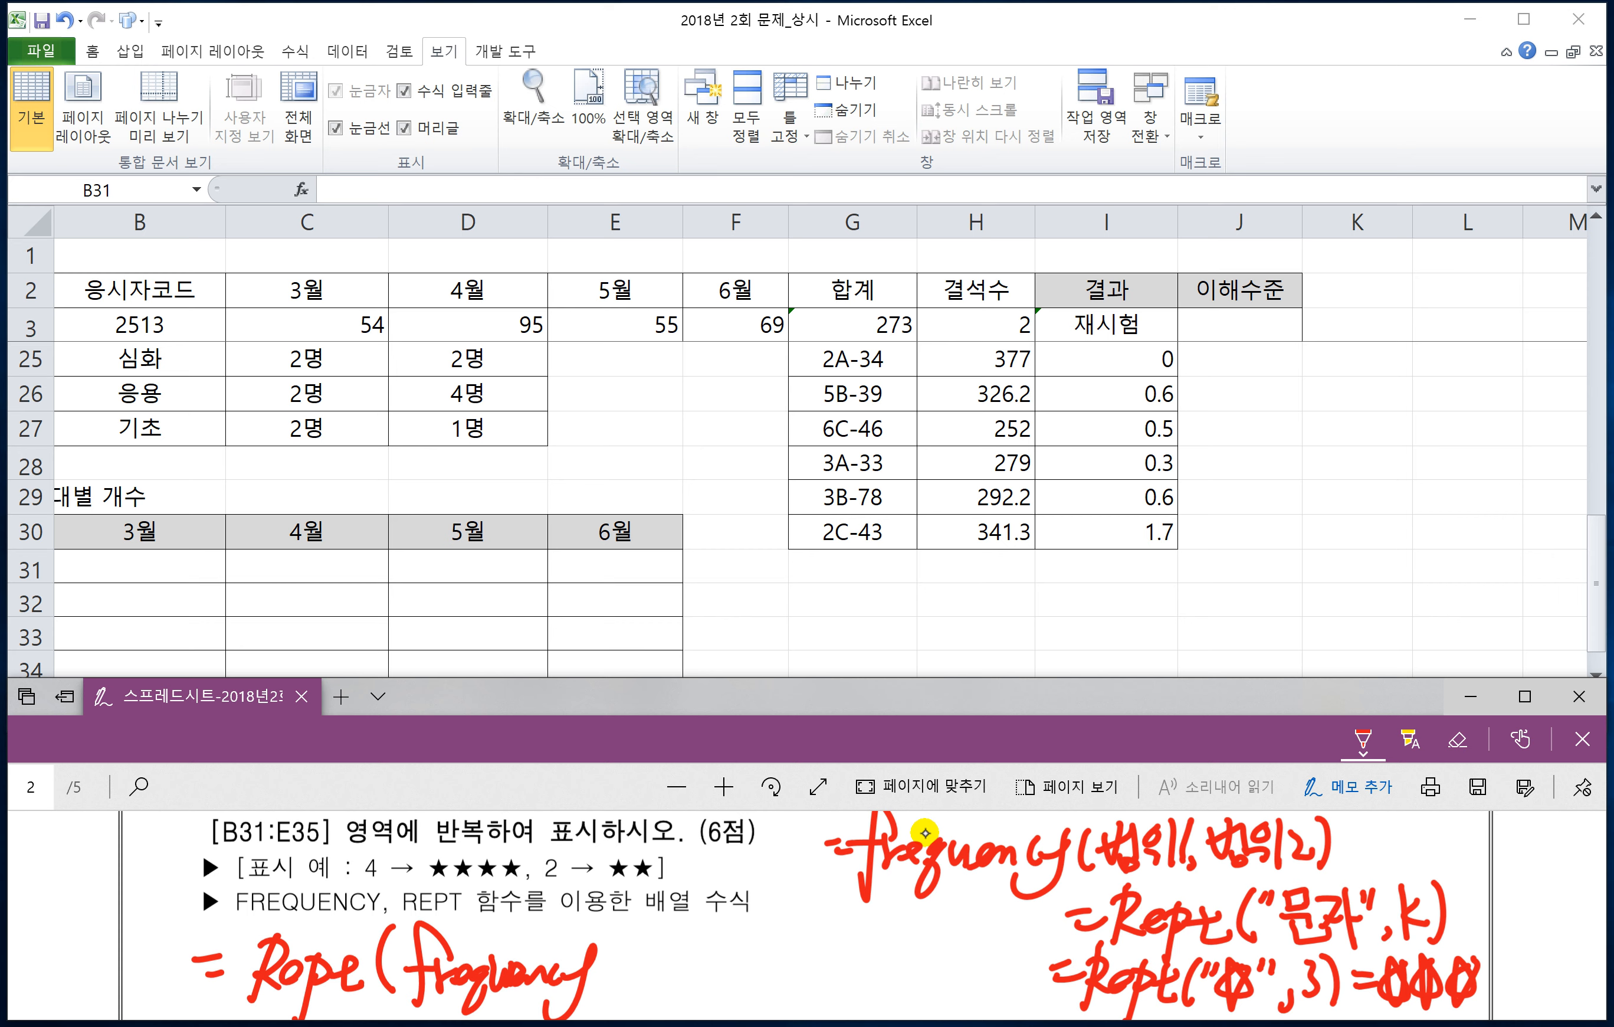
left_click_drag(580, 974, 415, 982)
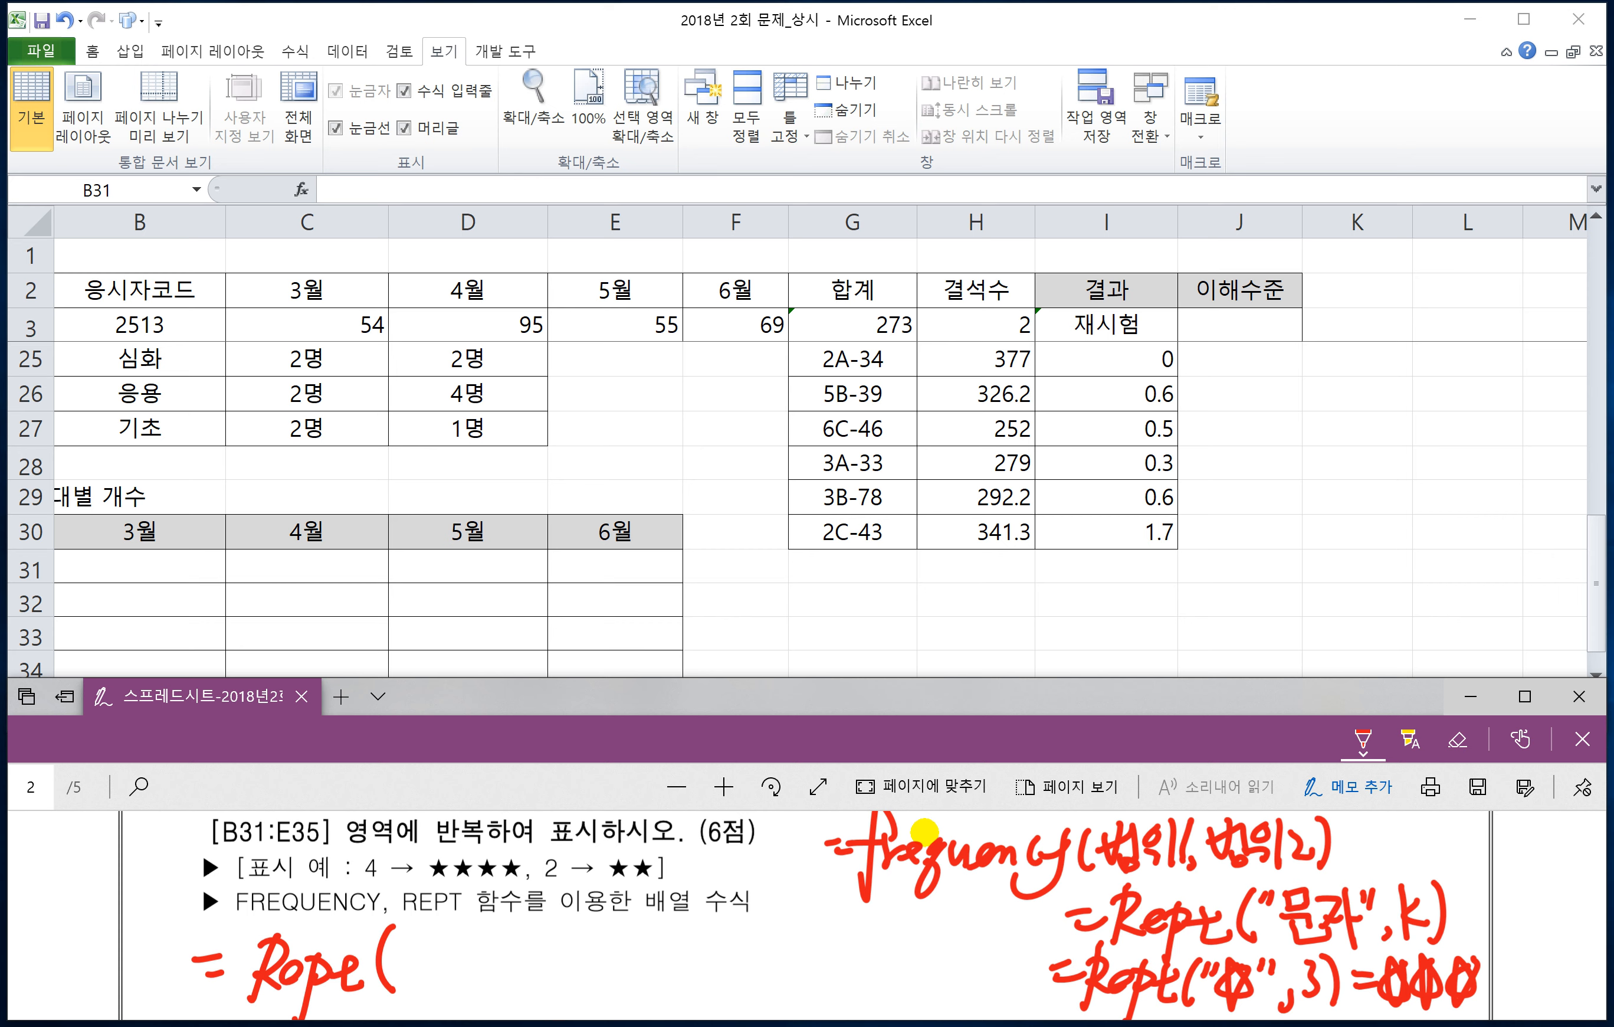
left_click_drag(416, 937, 439, 991)
left_click_drag(483, 935, 479, 950)
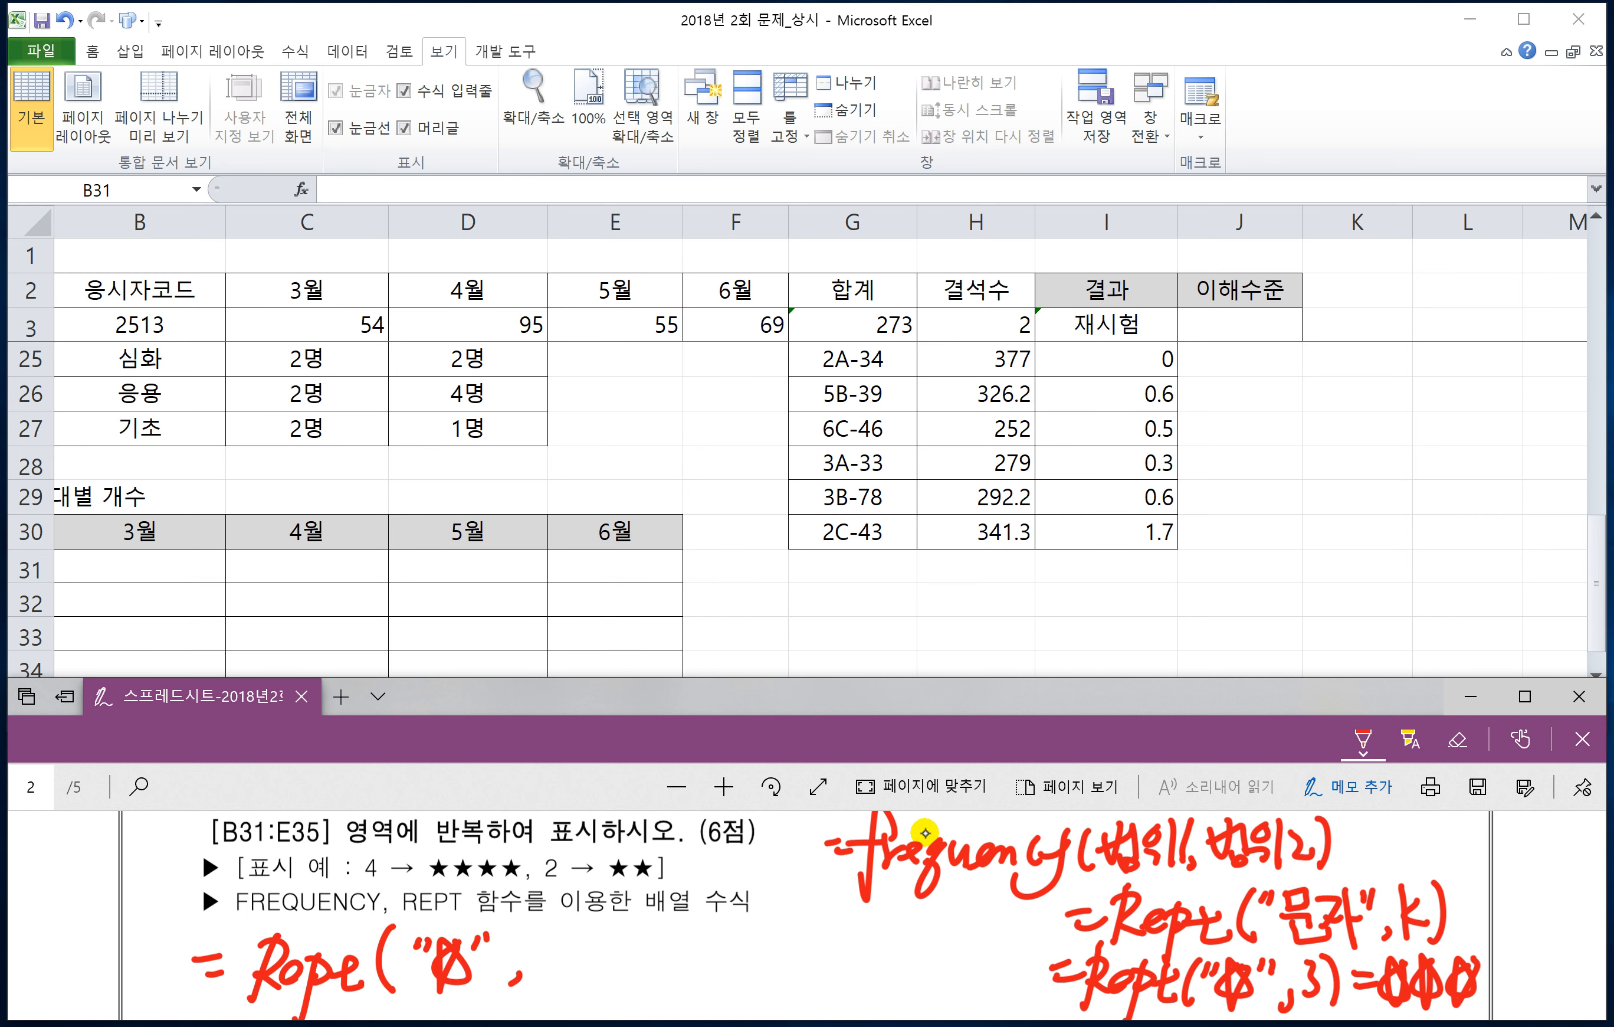
mouse_move(556, 969)
left_mouse_down()
mouse_move(541, 1005)
mouse_move(600, 950)
mouse_move(686, 971)
mouse_move(766, 949)
mouse_move(705, 1017)
left_mouse_up()
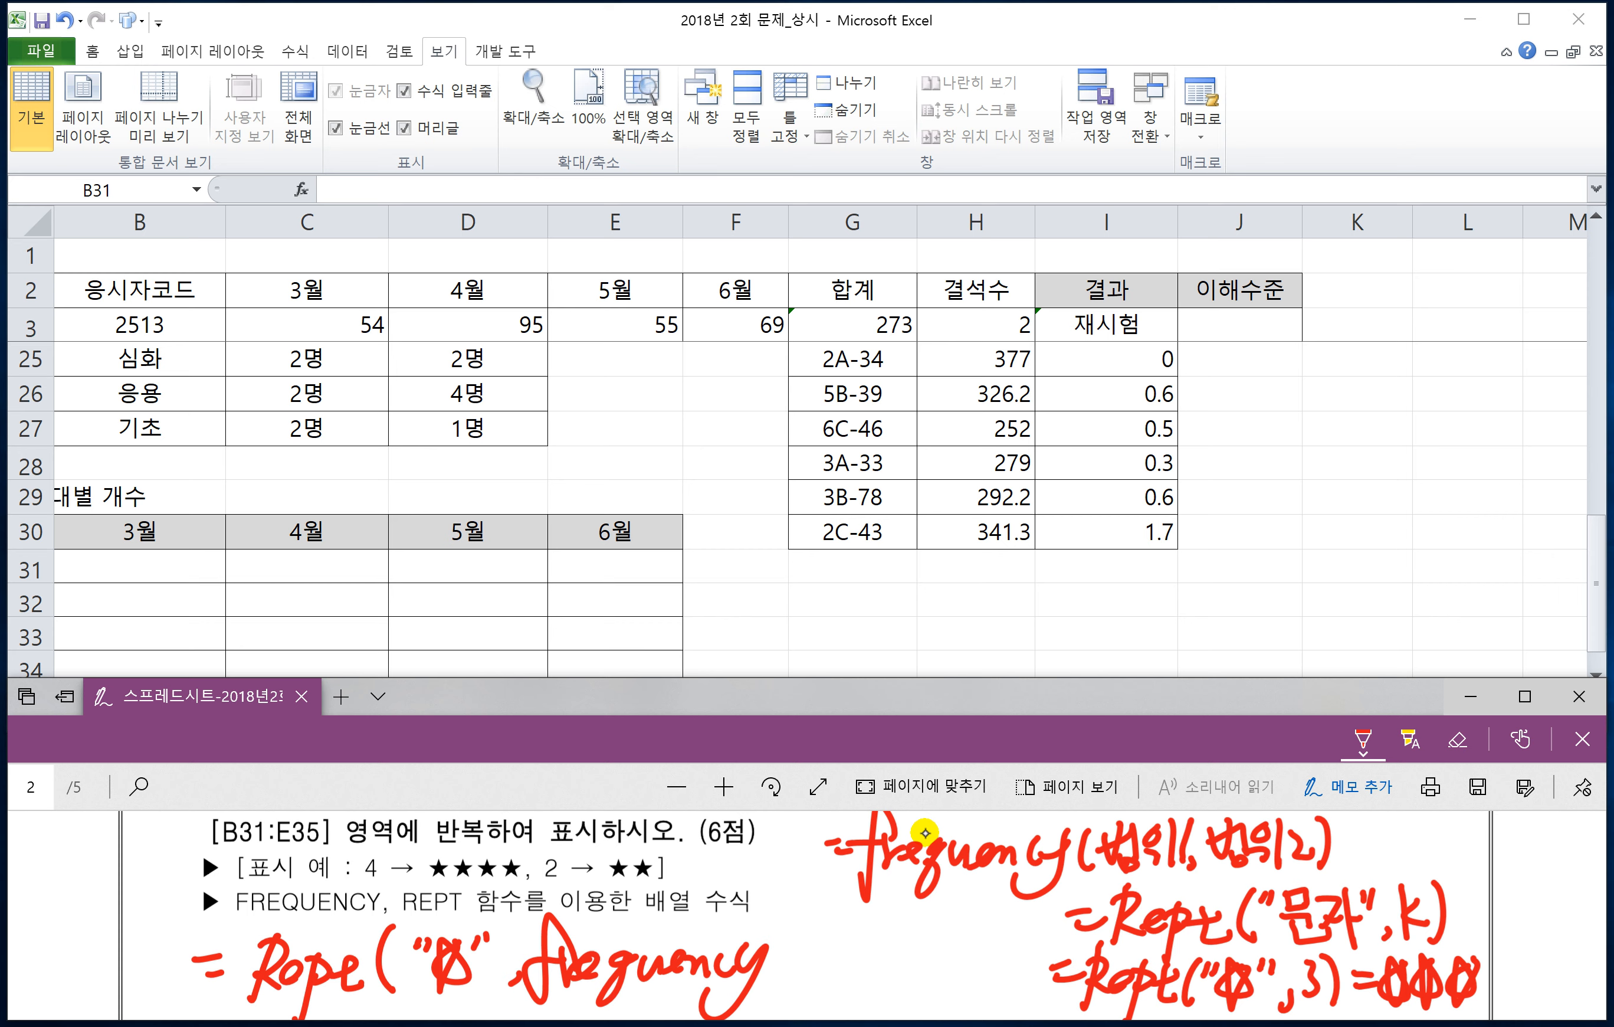
left_click_drag(779, 925, 777, 986)
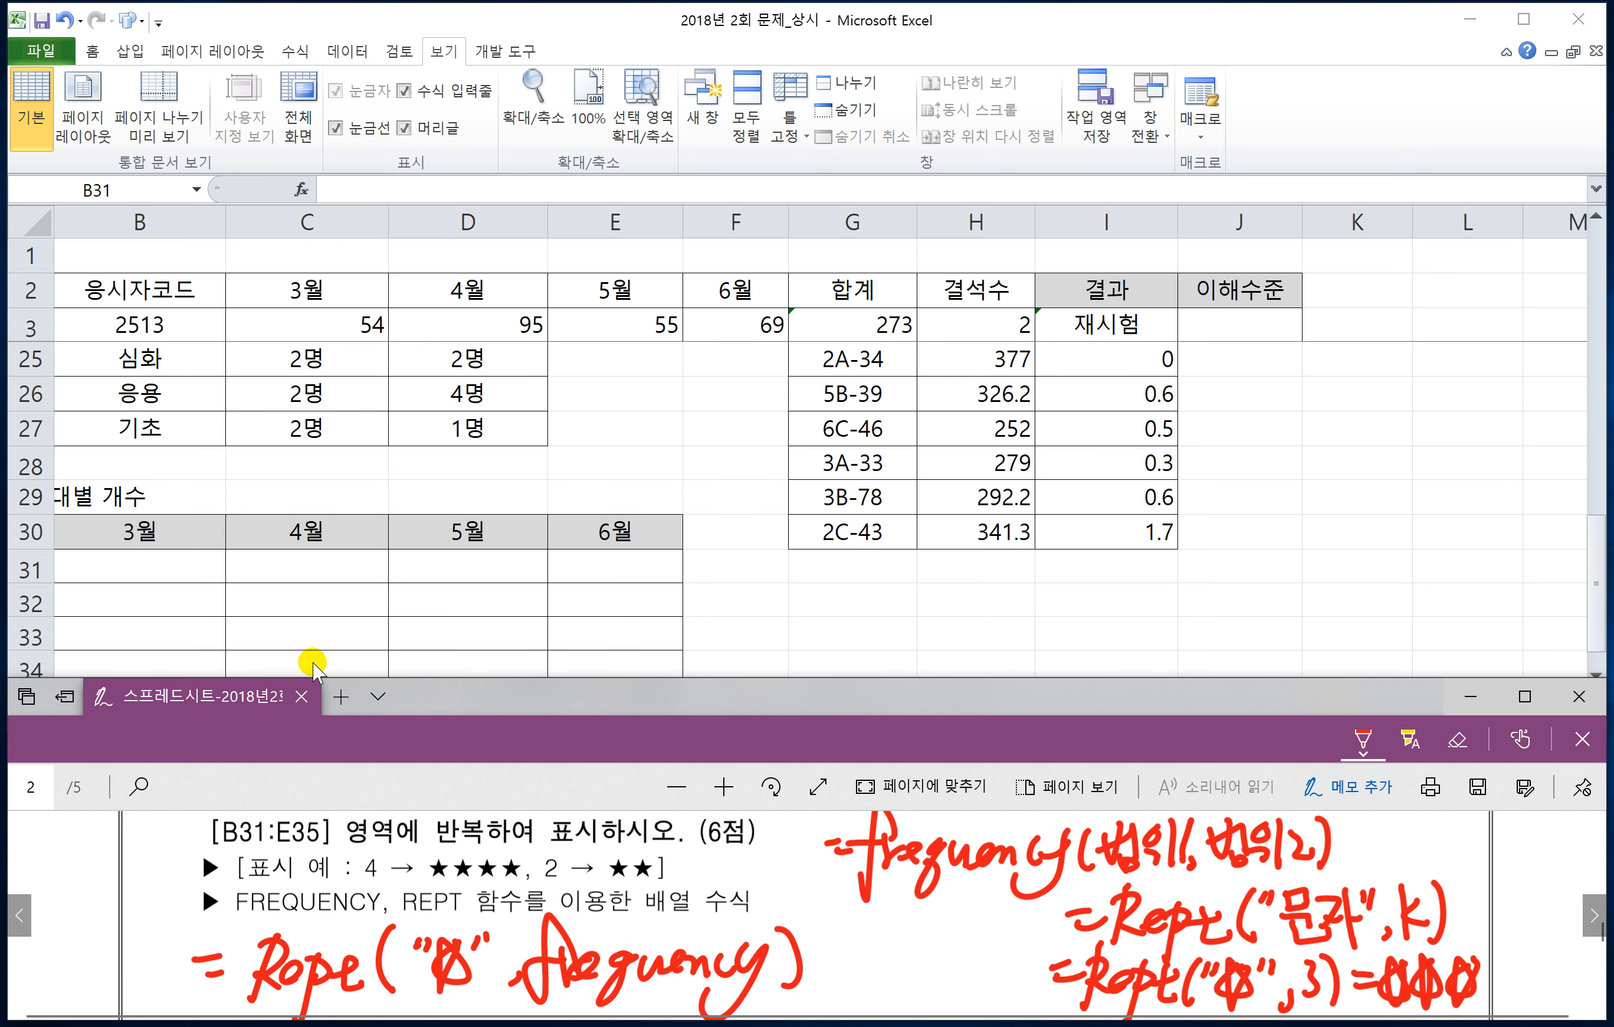
- Select B31:B35 under 3월 in [표4] and start a formula with the REPT function
left_click(207, 580)
mouse_move(155, 565)
left_mouse_down()
mouse_move(152, 675)
mouse_move(151, 598)
left_mouse_up()
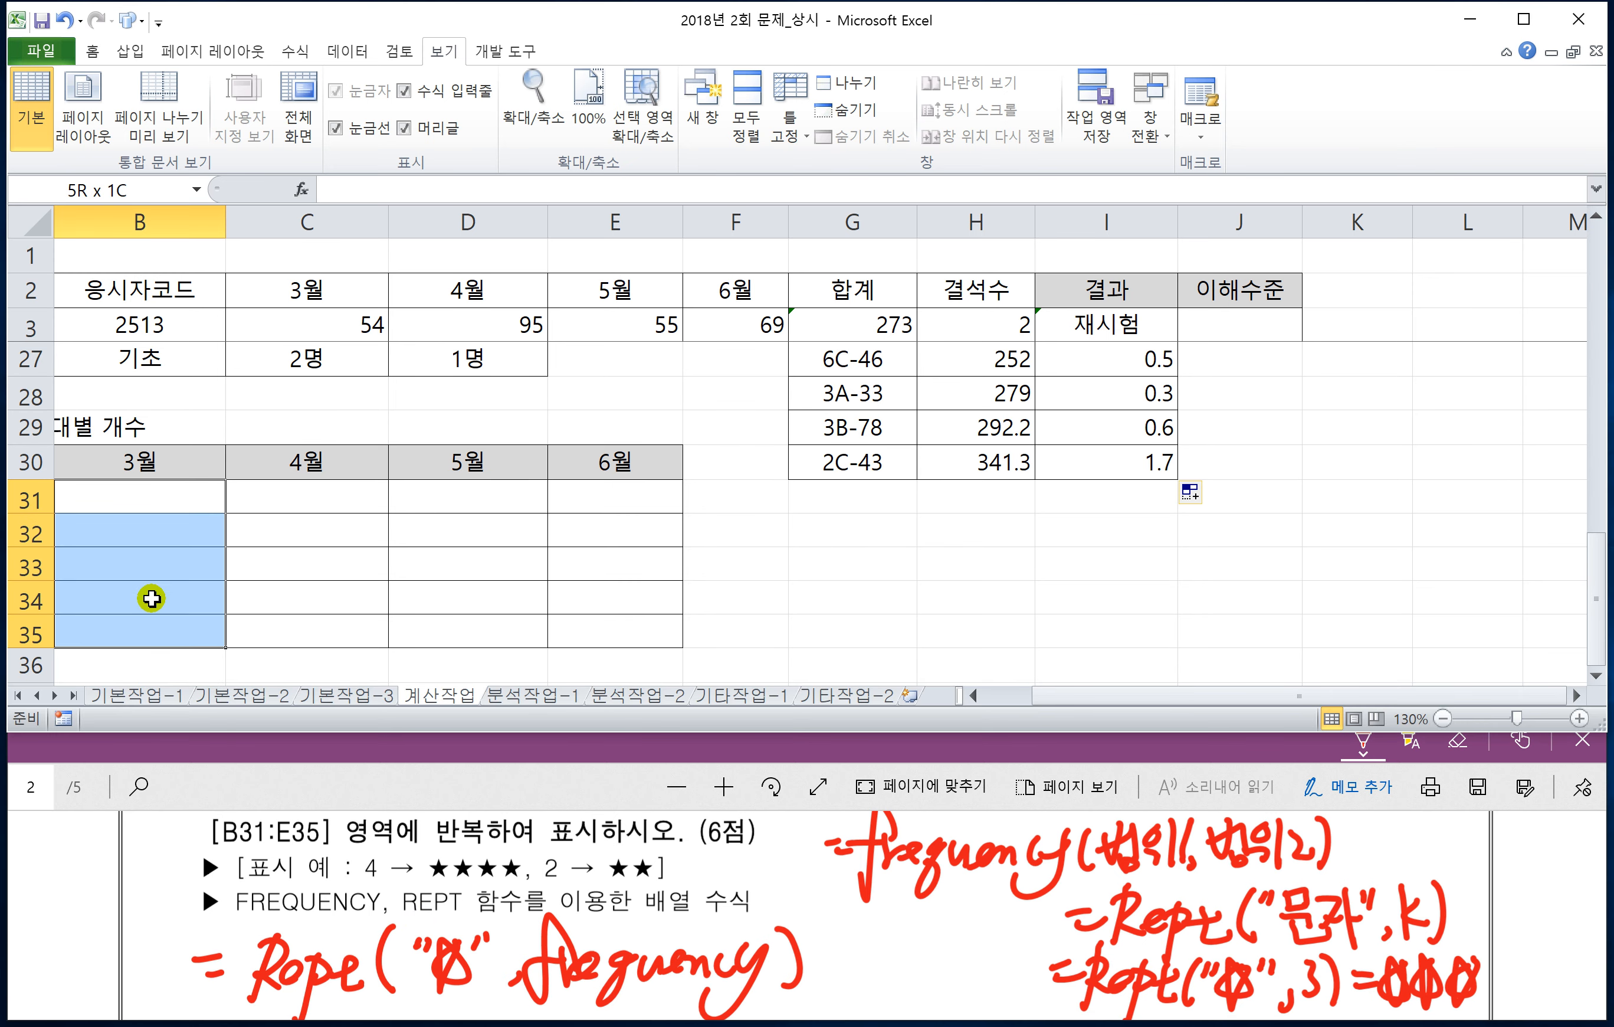
left_click_drag(136, 501, 133, 637)
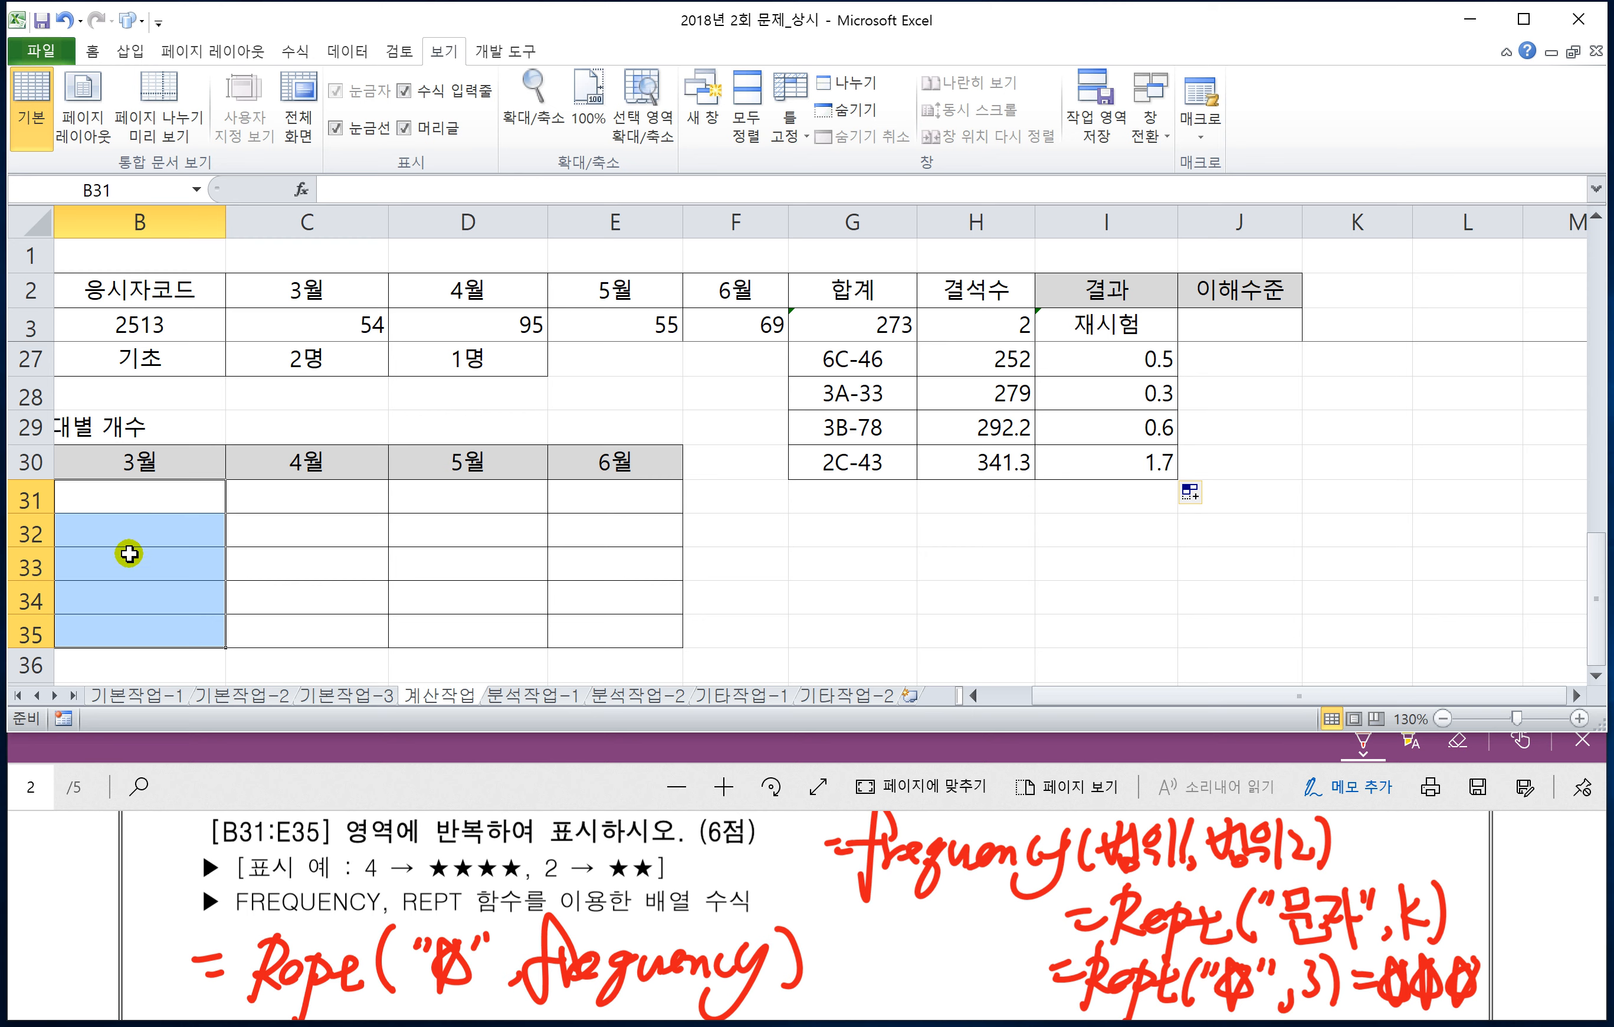
left_click_drag(130, 501, 123, 619)
type("=")
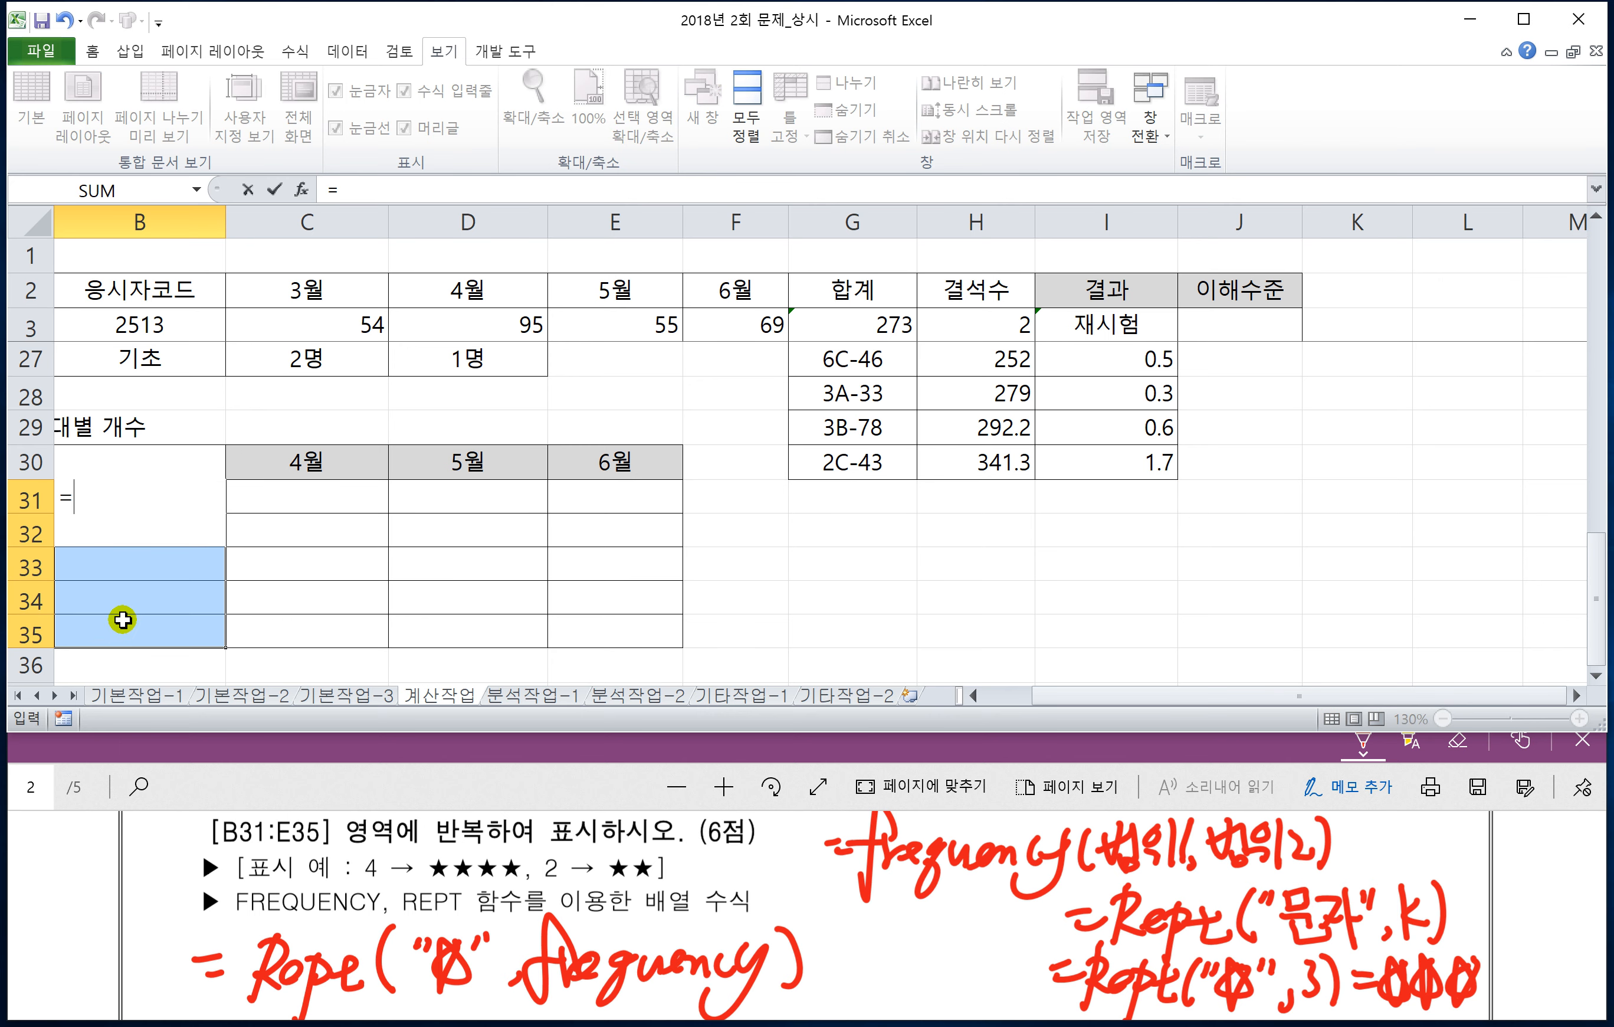
type("FRE")
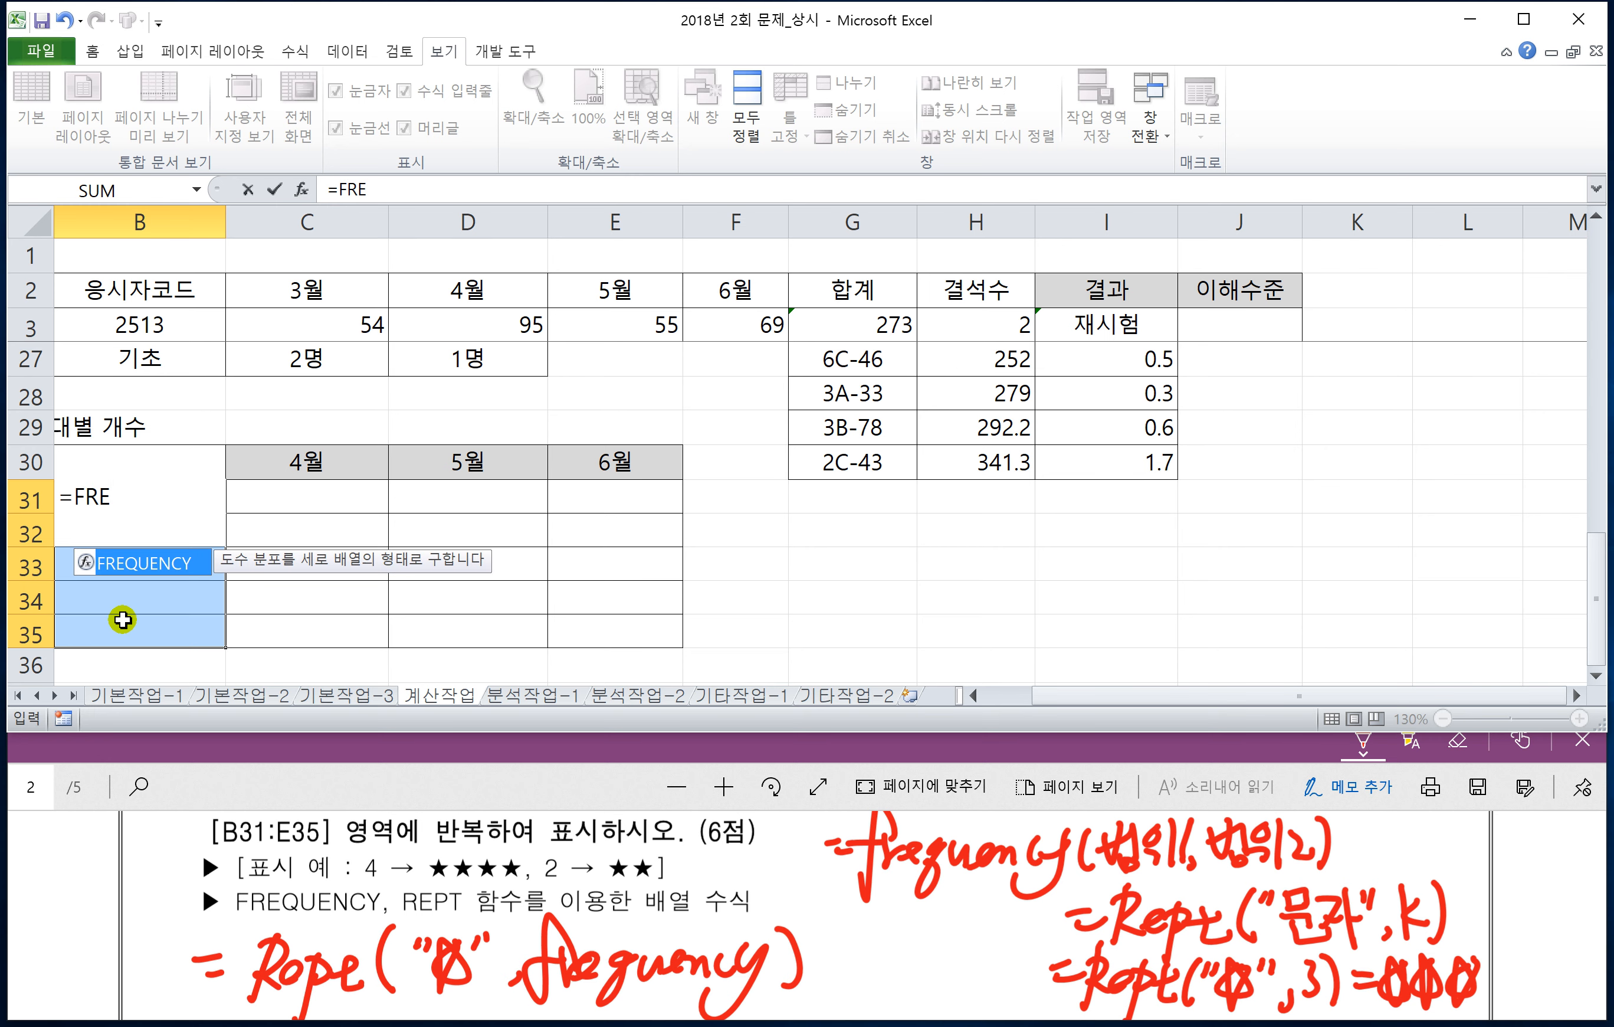
key("BackSpace")
key("BackSpace")
key("BackSpace")
type("REP")
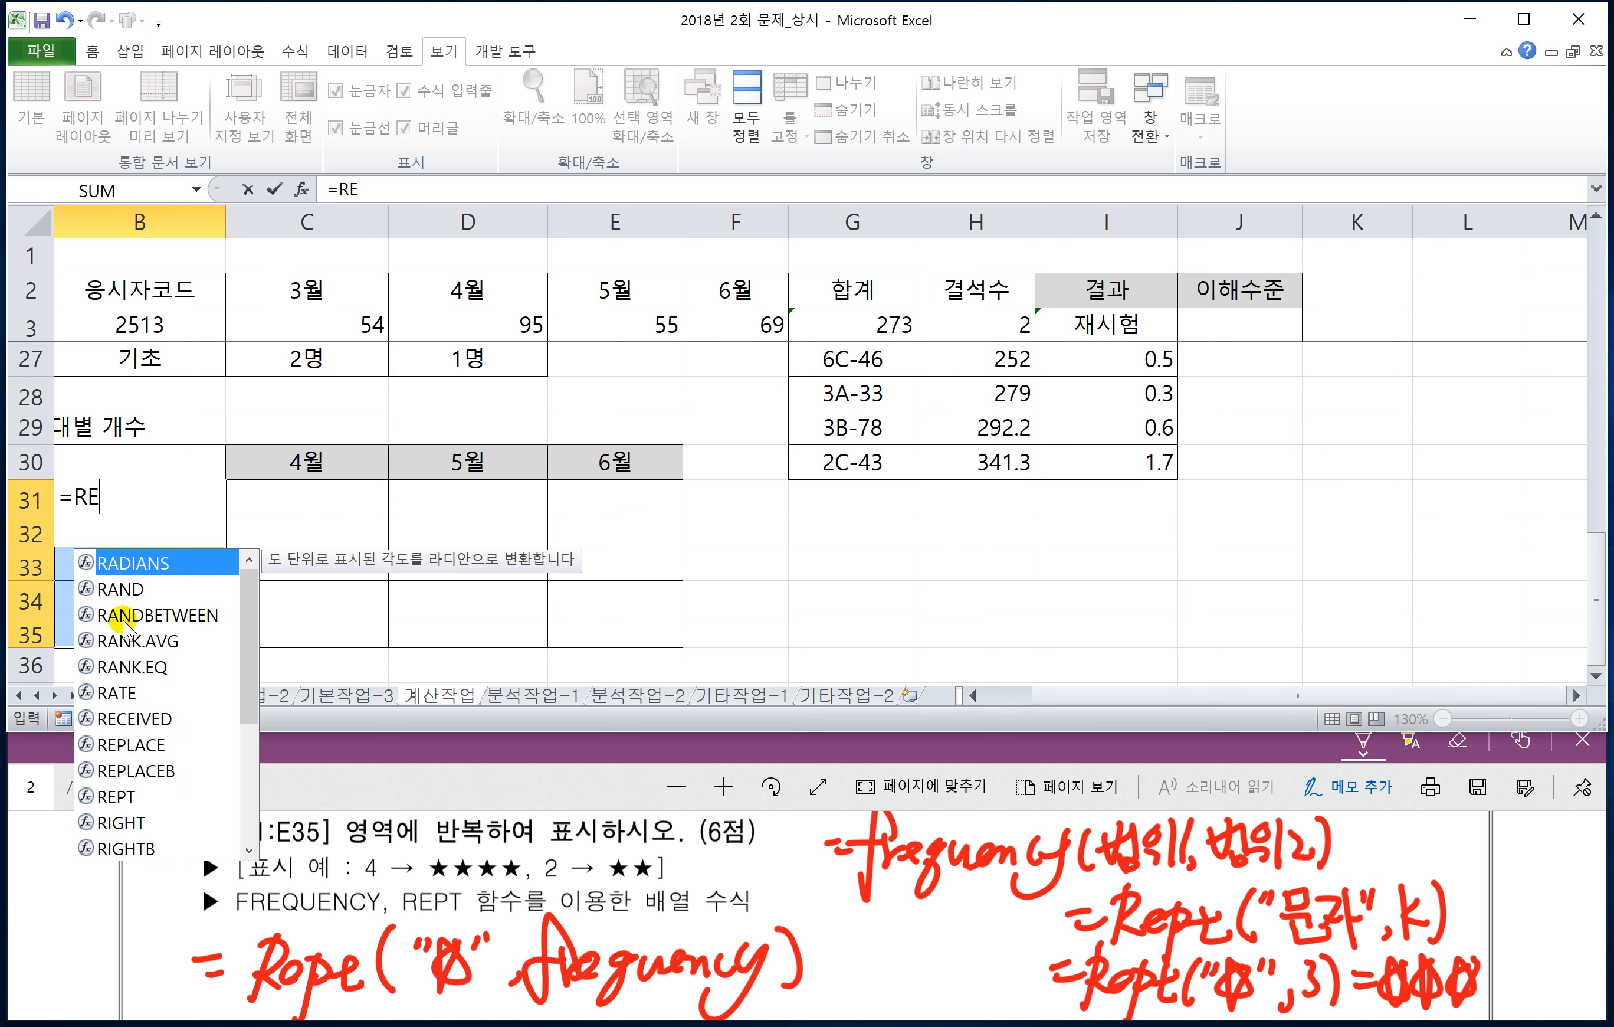
type("T(")
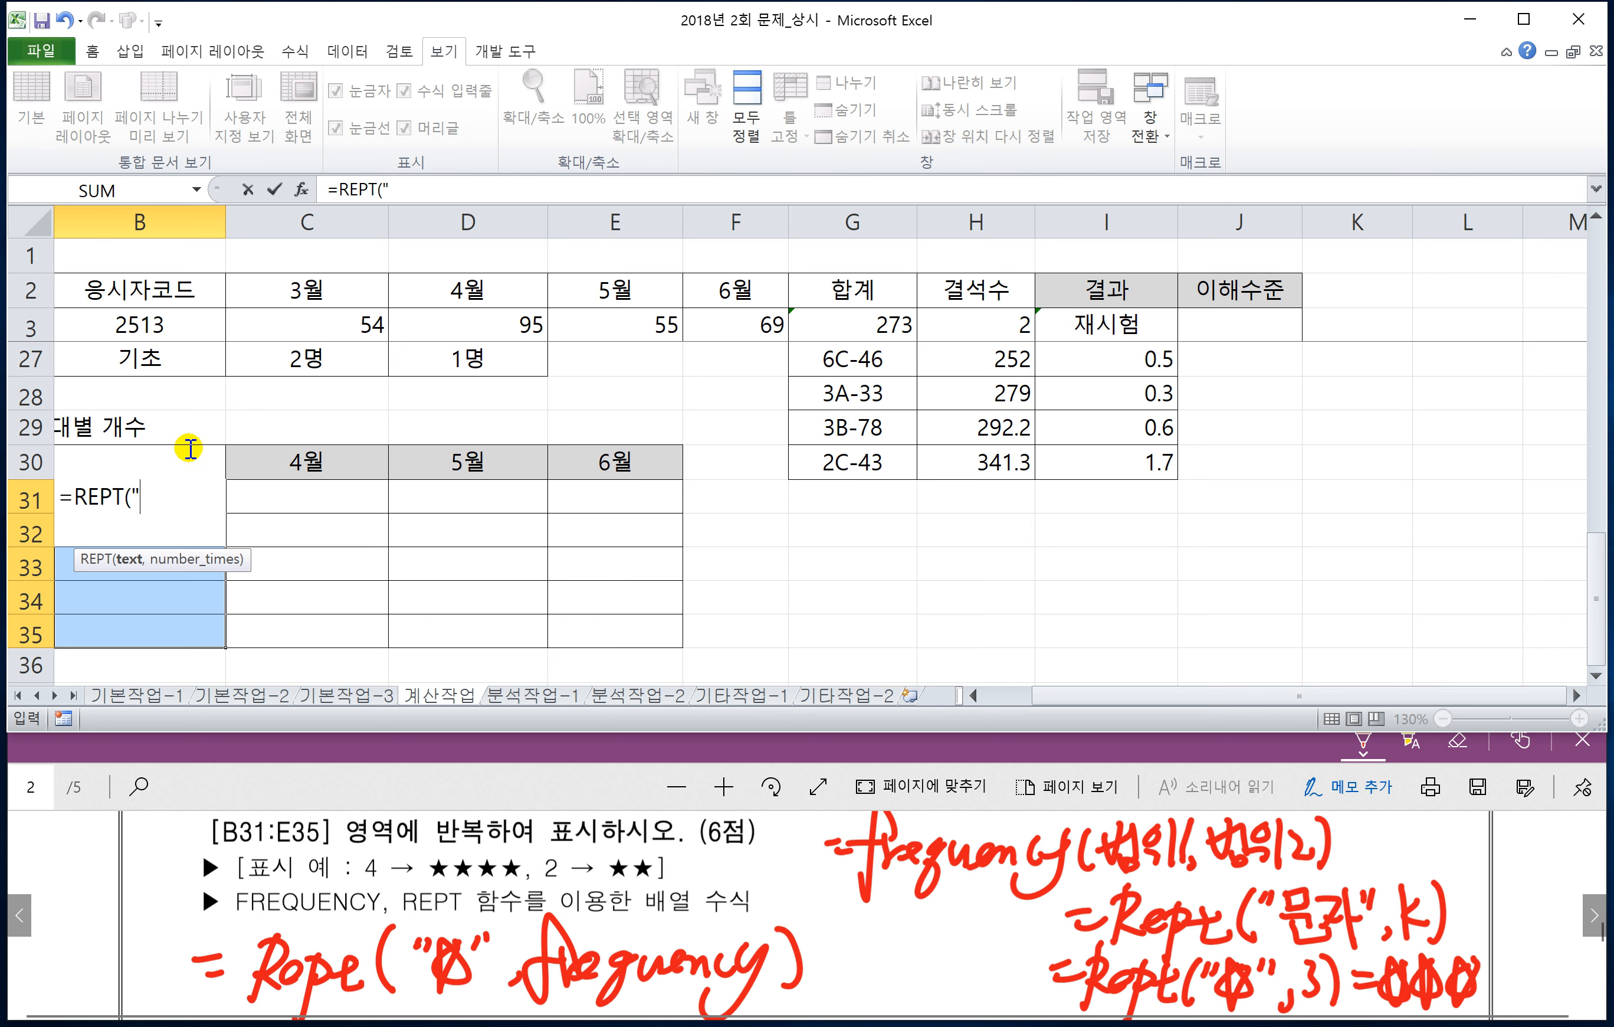
- Enter the special character "★" in quotes as REPT's text argument
type("ㅁ")
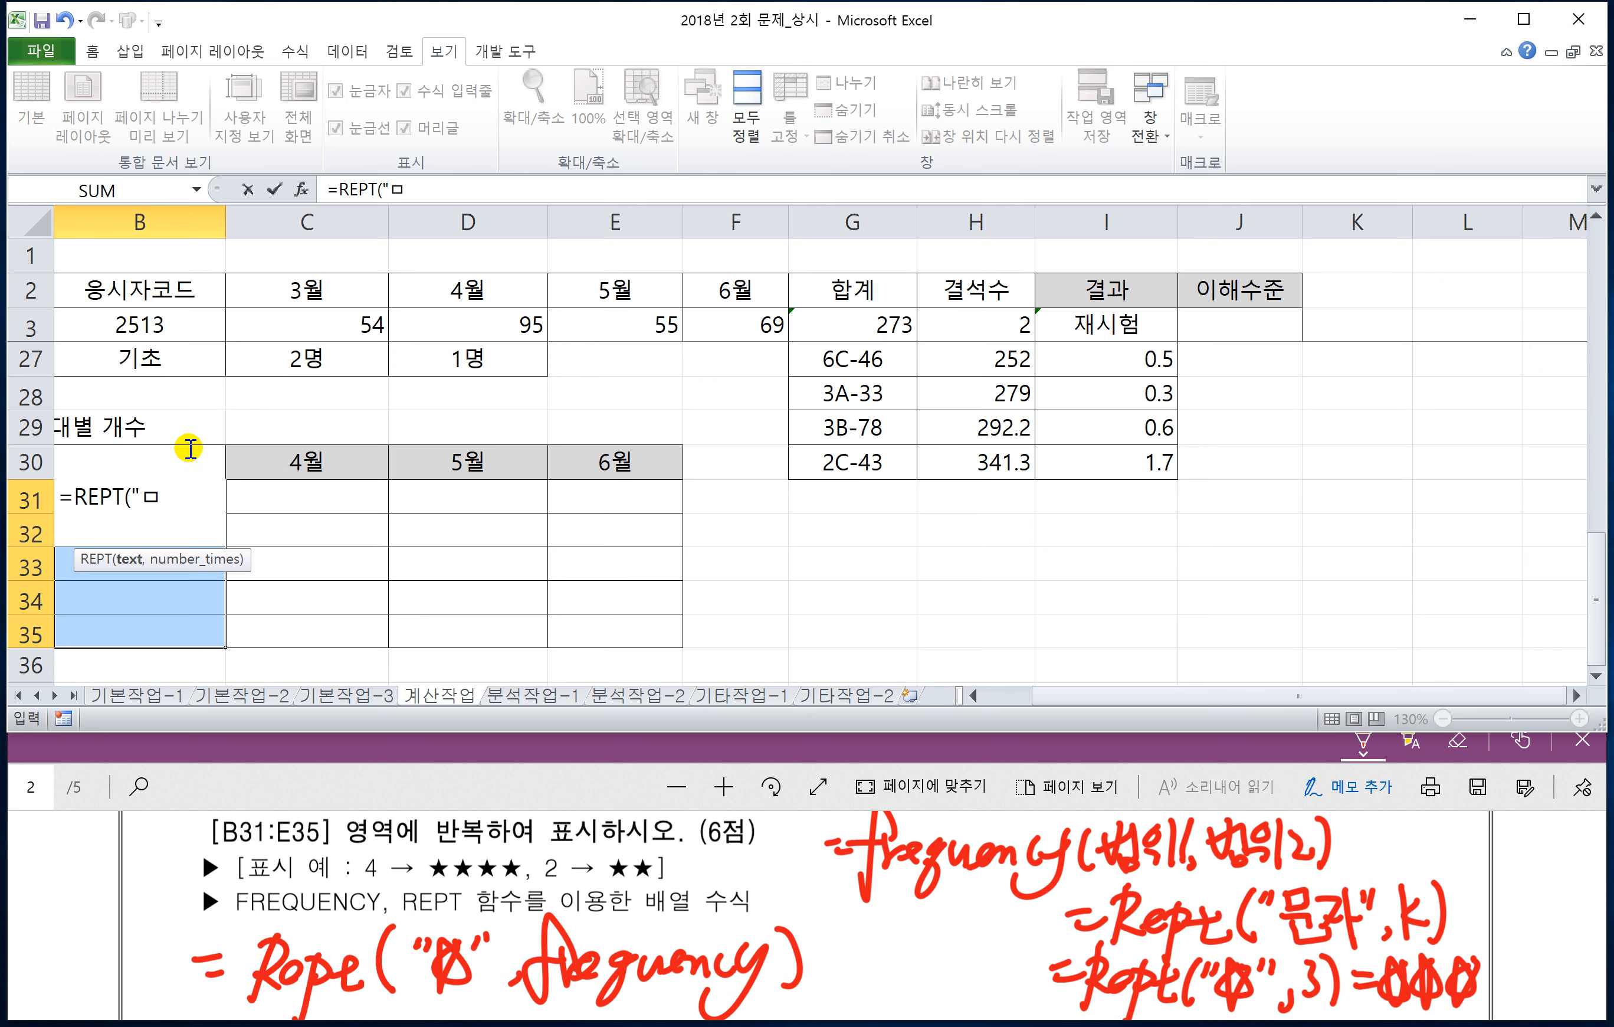
key("alt")
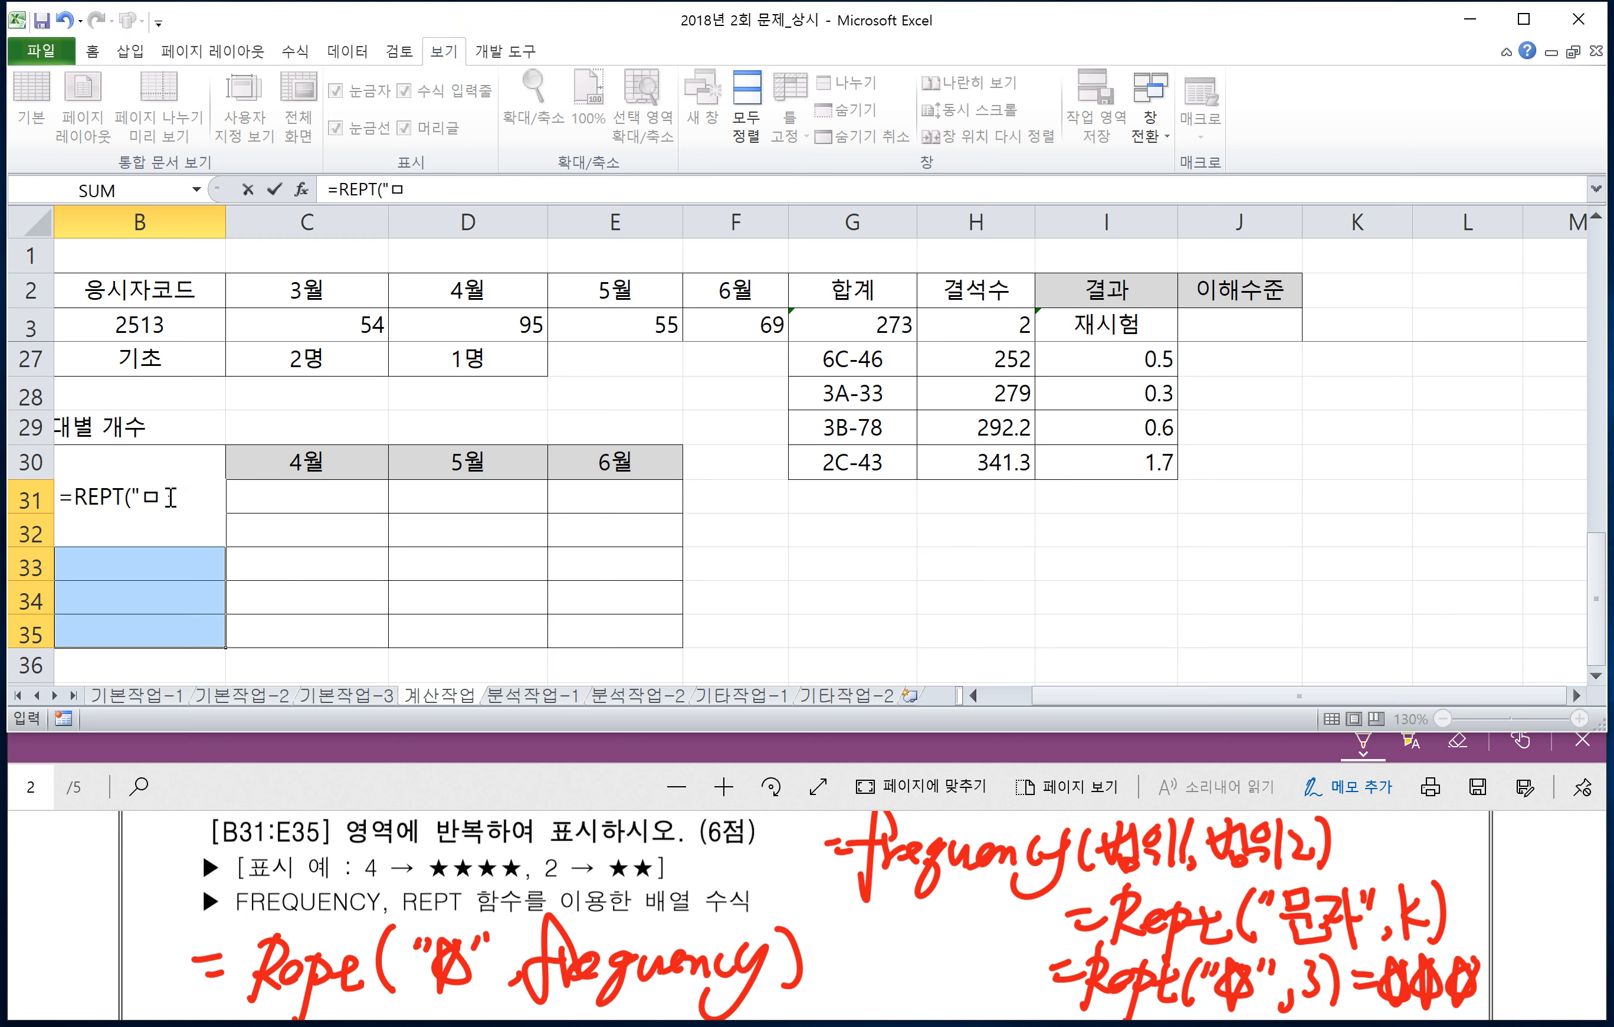
left_click(174, 497)
key("BackSpace")
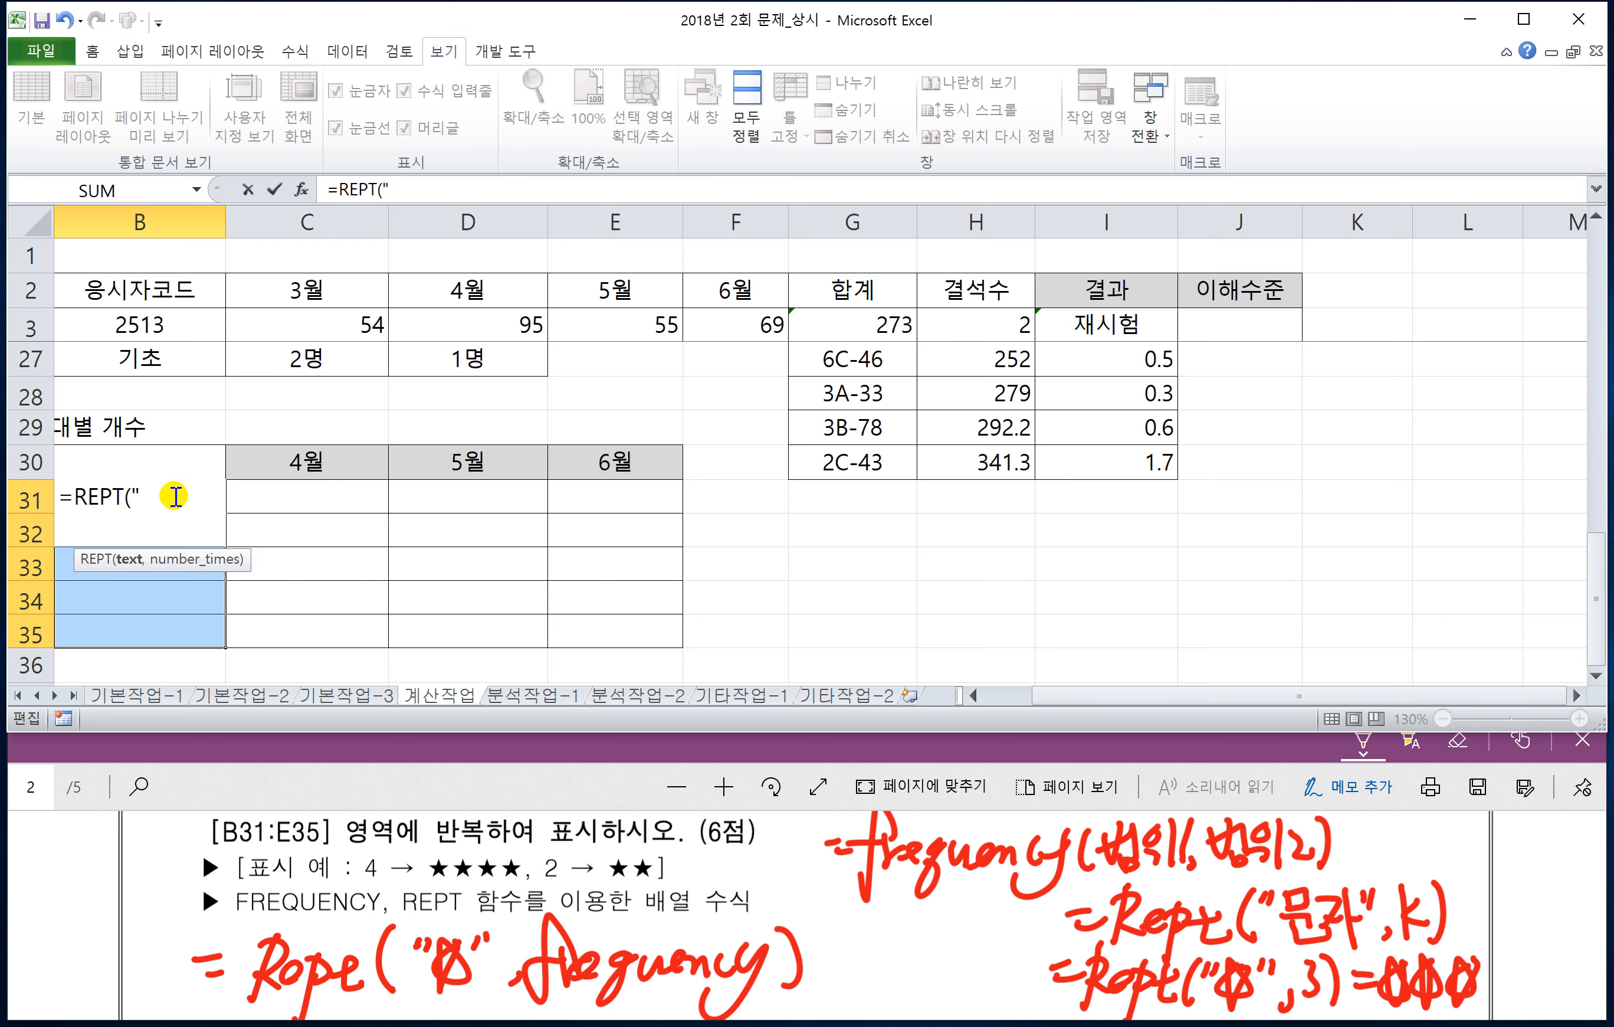
type("ㅁ")
key("Hangul_Hanja")
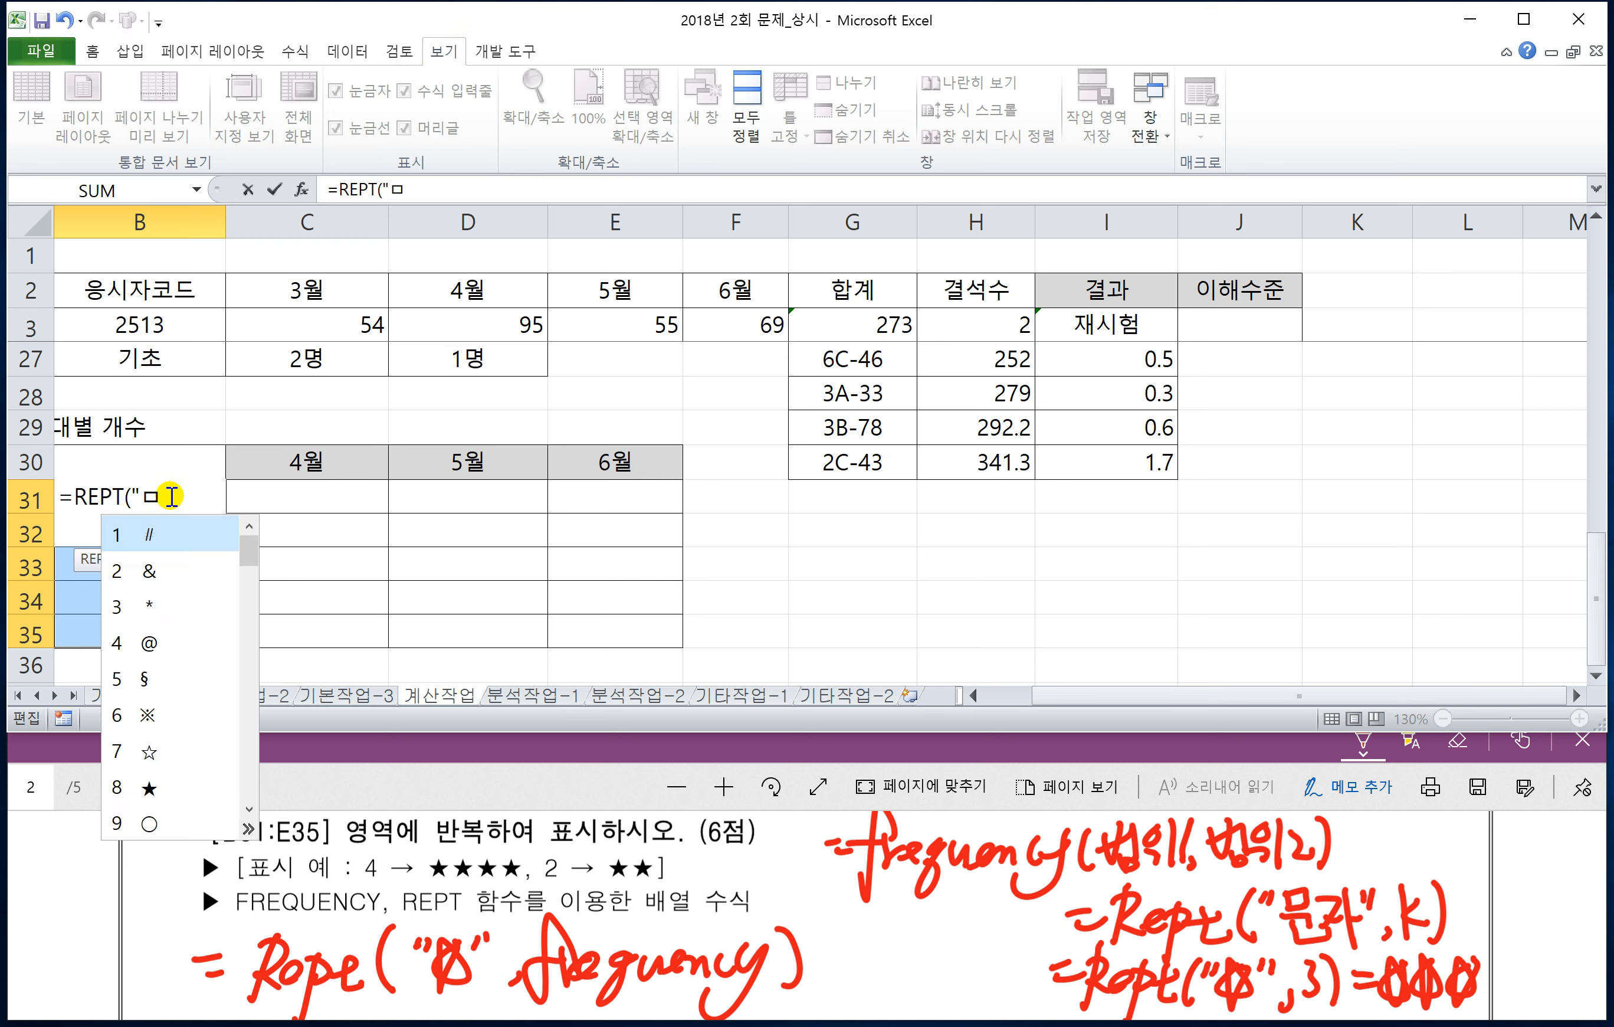
left_click(150, 787)
type("\"")
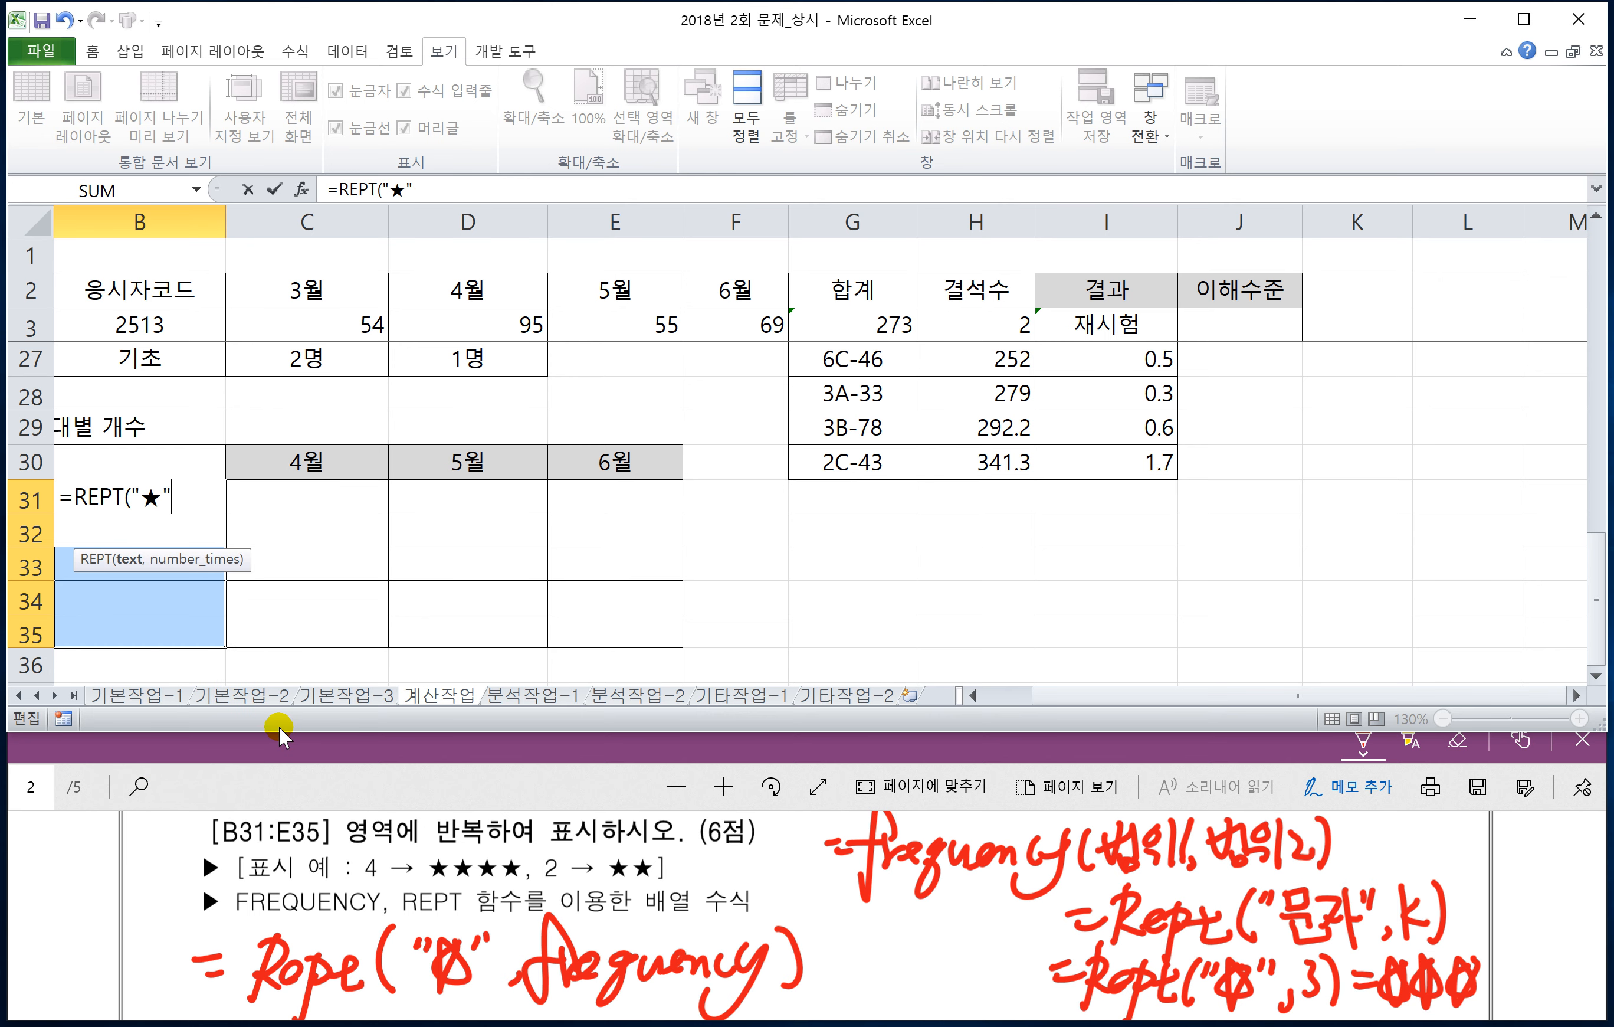
- Nest the FREQUENCY function as REPT's repeat count after the "★" argument
type(",")
type("ㄺㄷ")
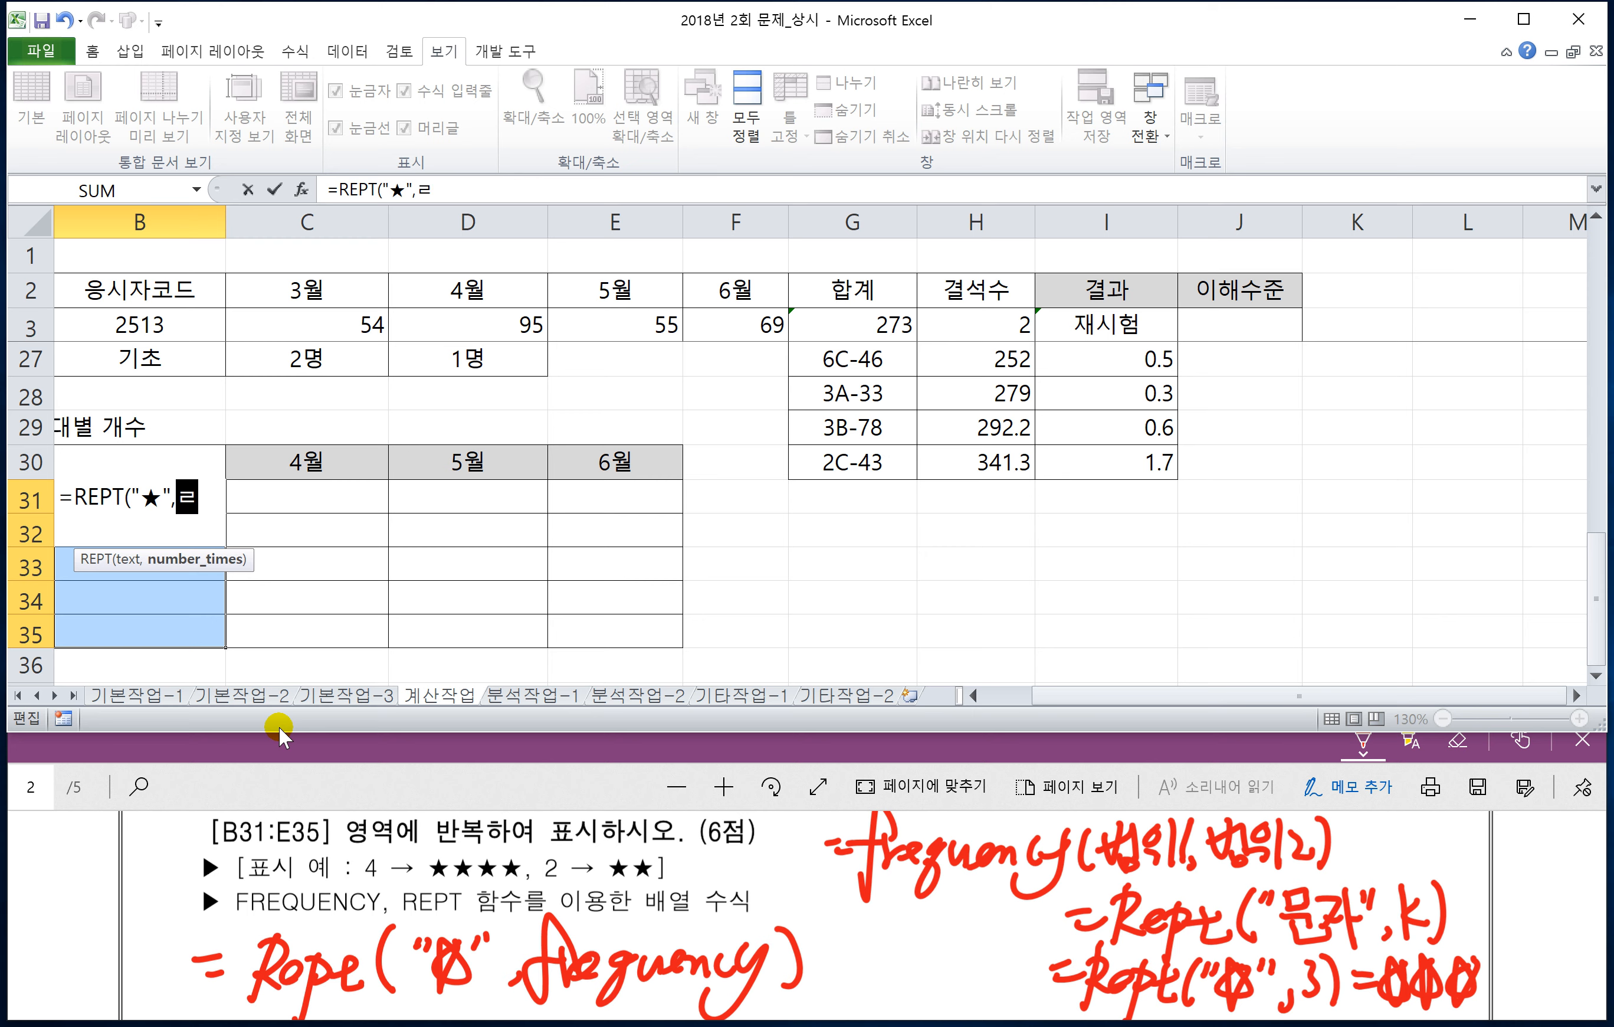
key("BackSpace")
key("BackSpace")
type("FR")
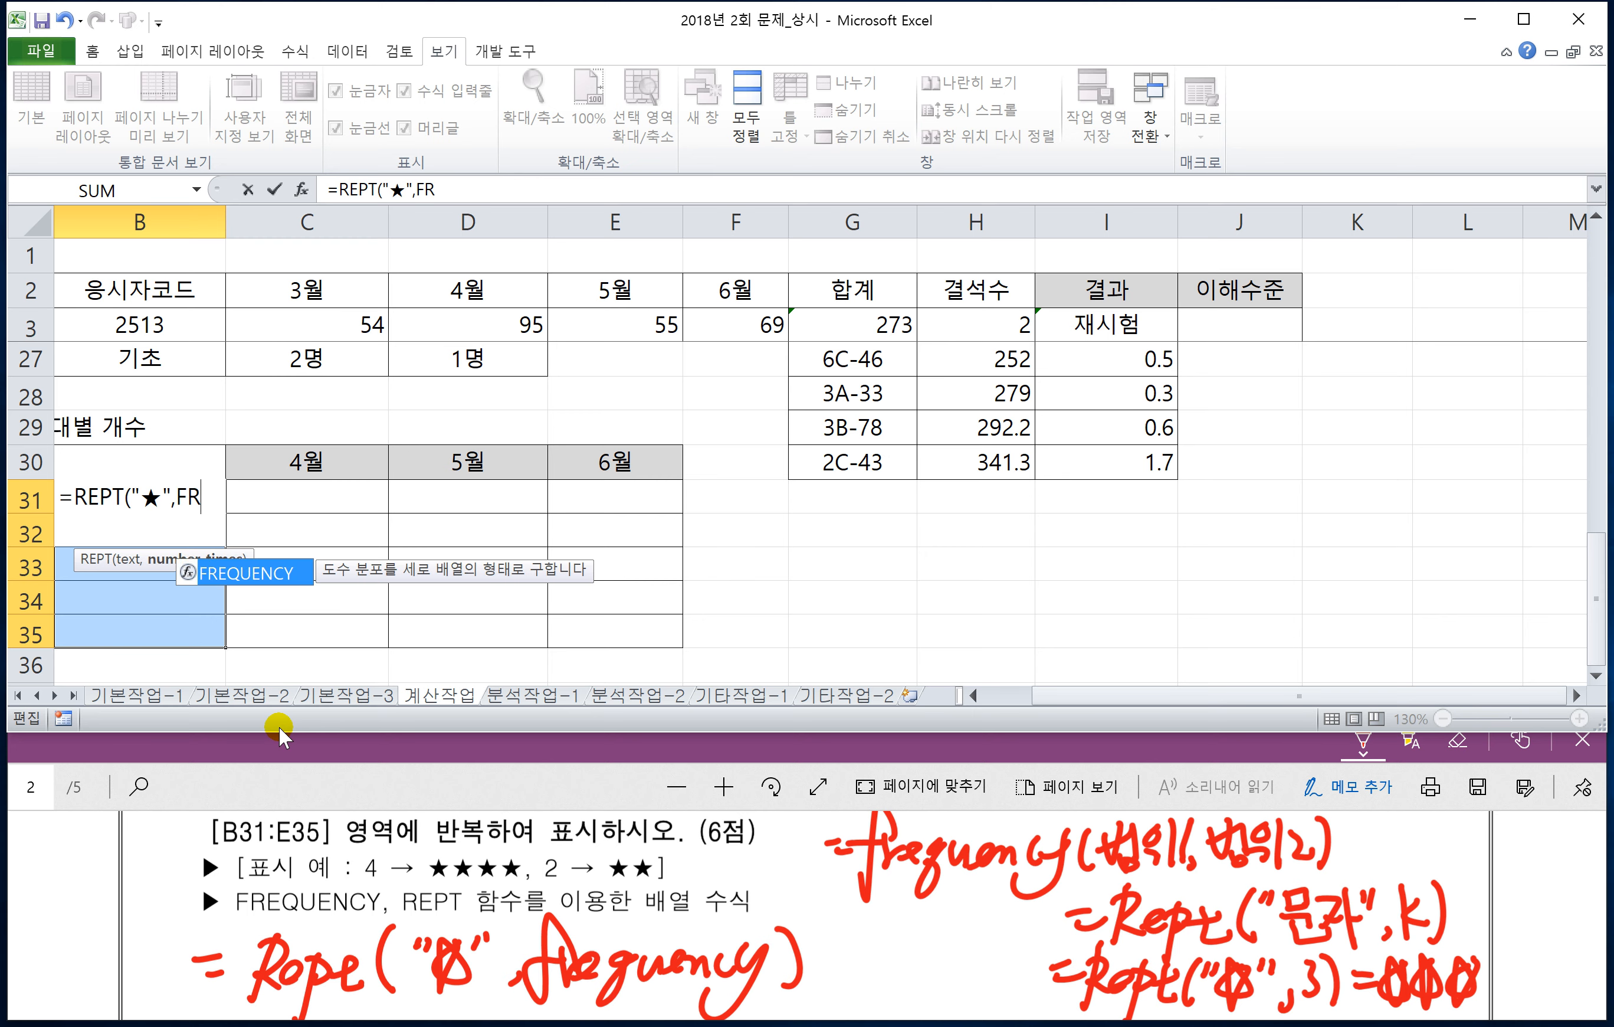
type("EQ")
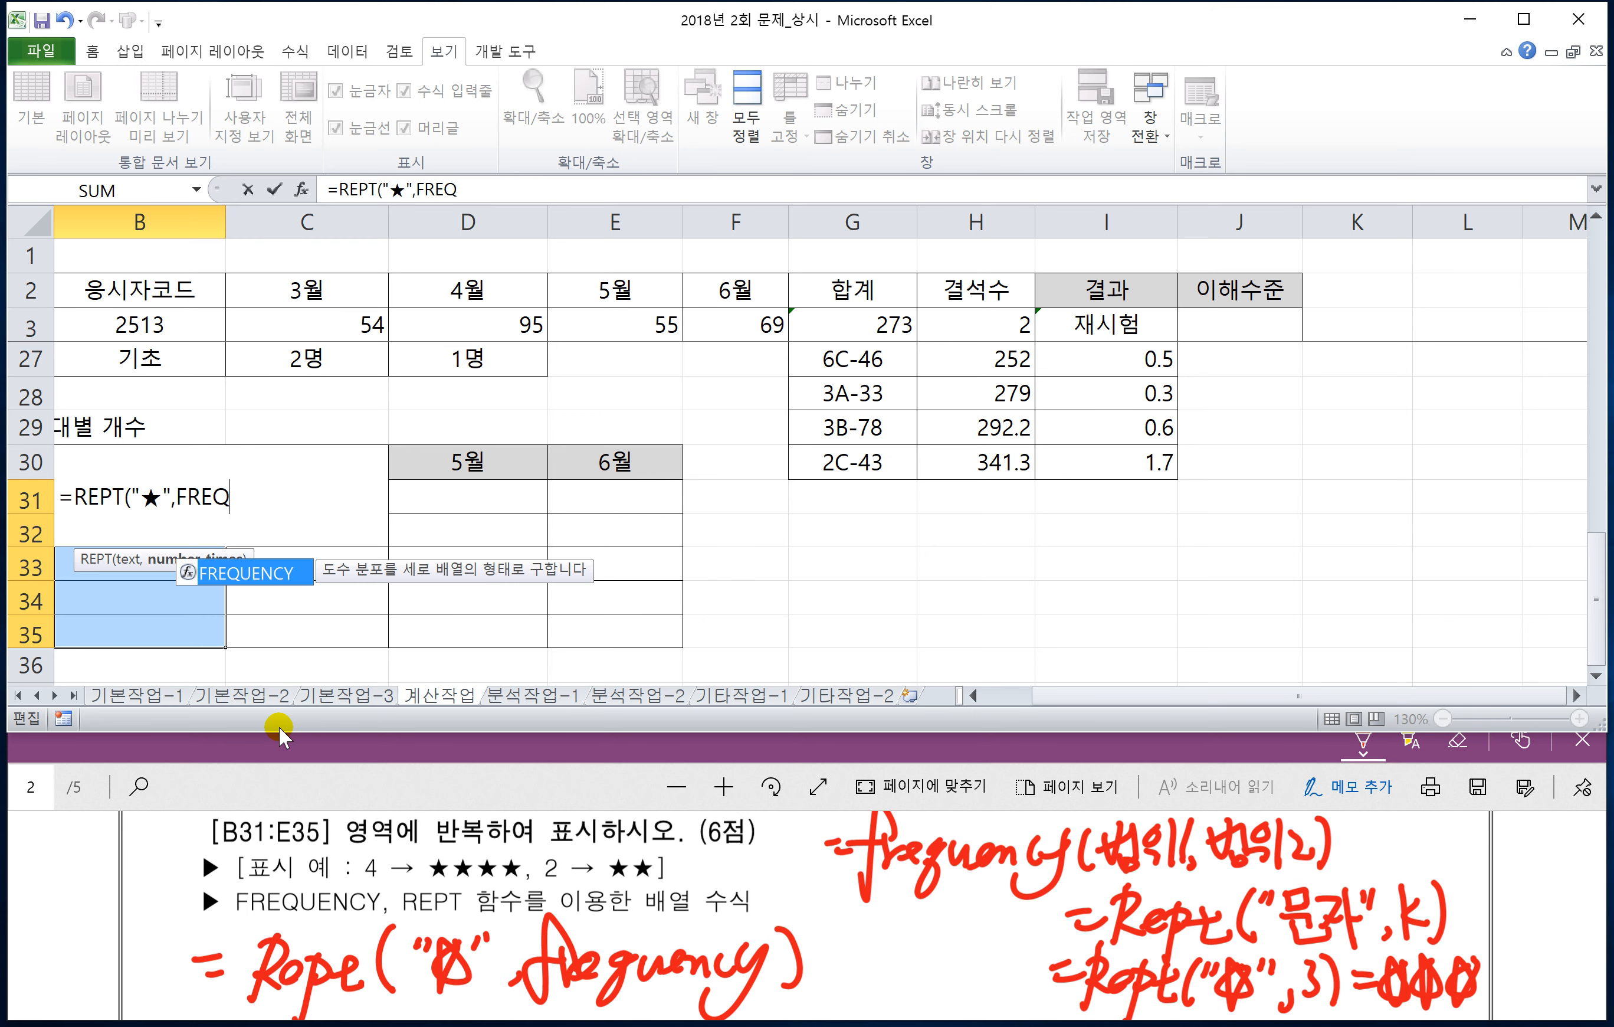
type("UENCH")
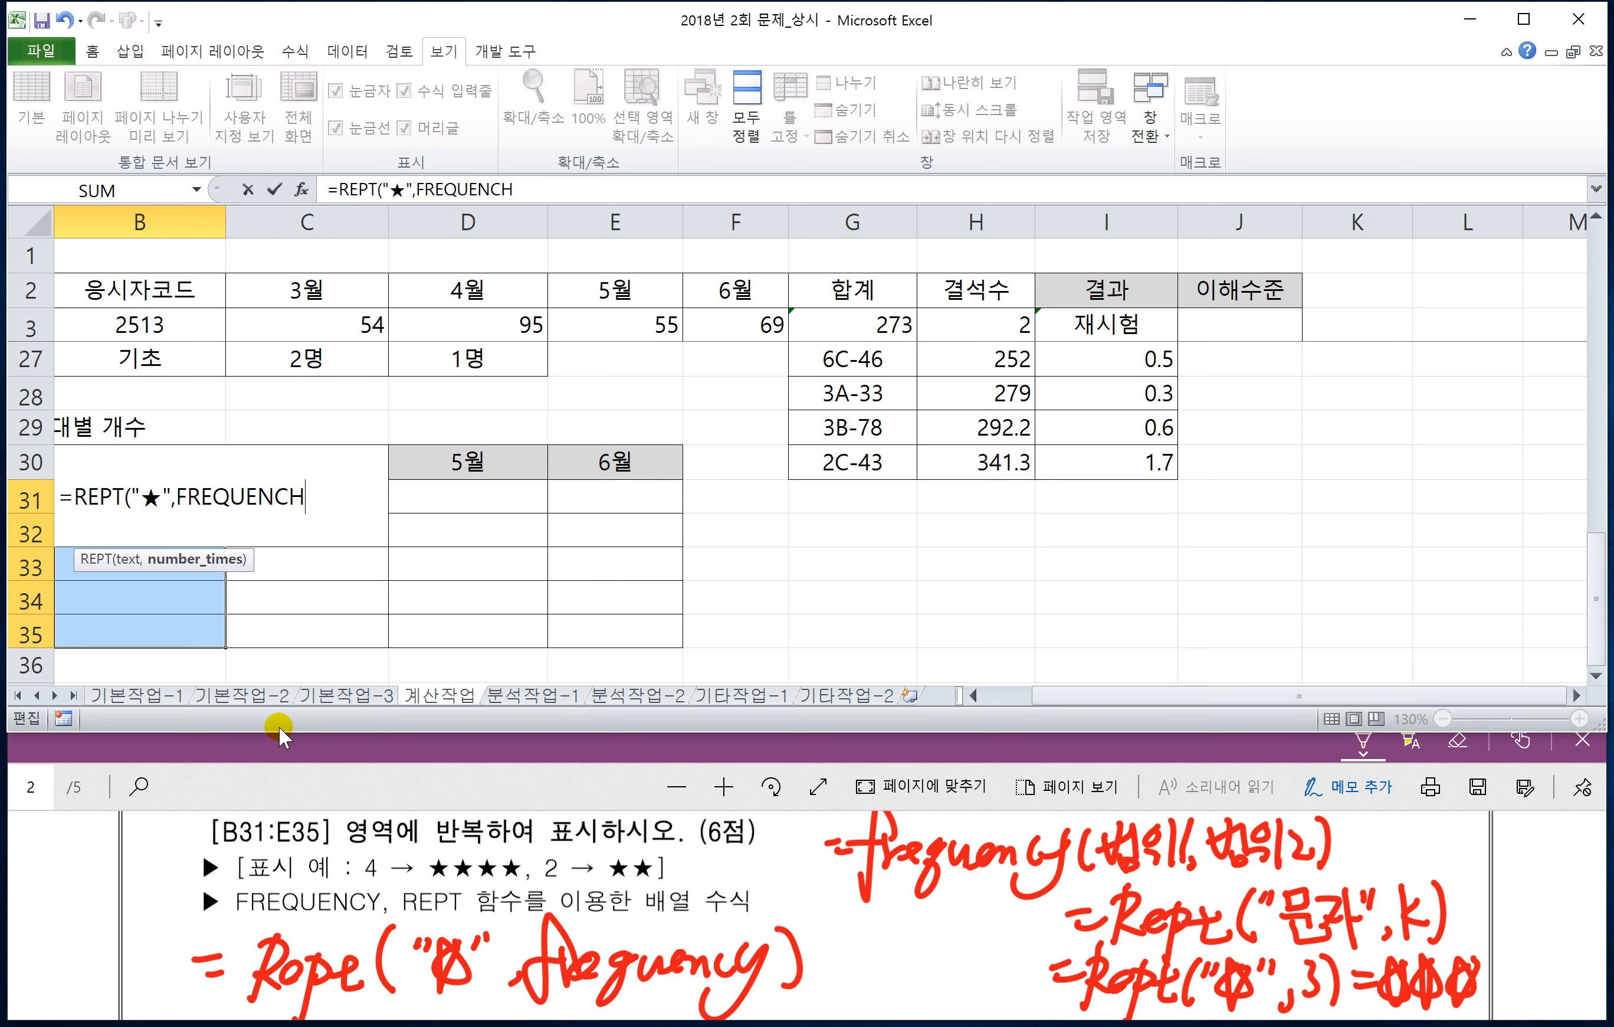
key("BackSpace")
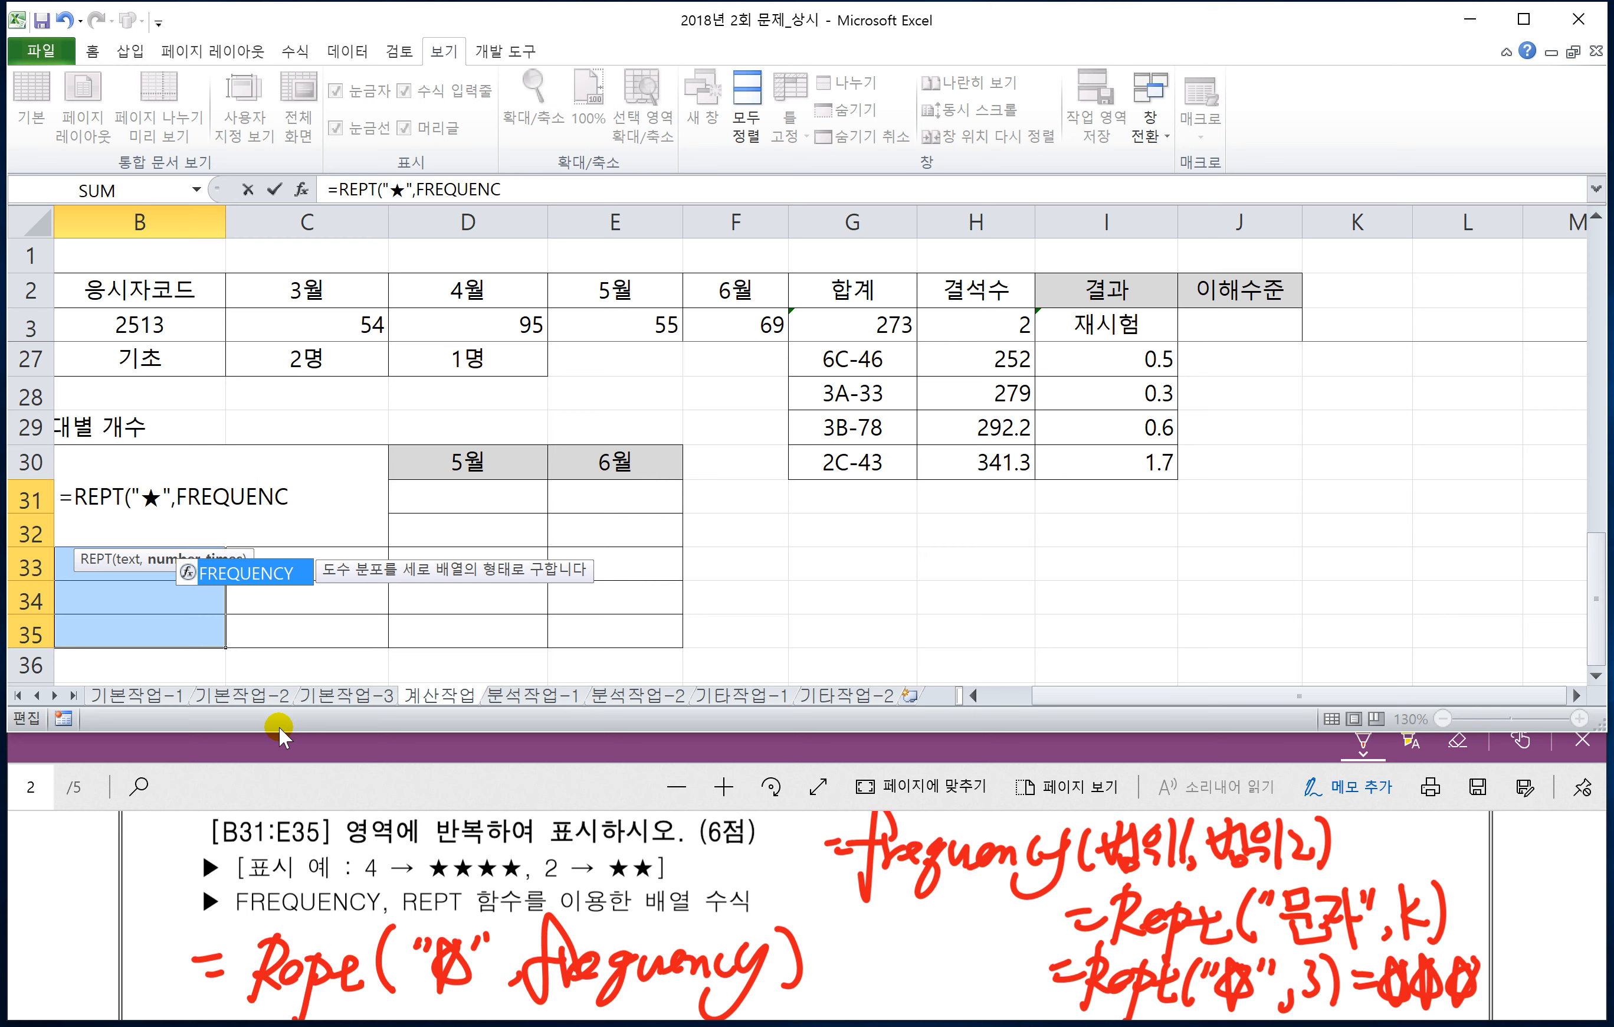
type("Q")
key("BackSpace")
key("Tab")
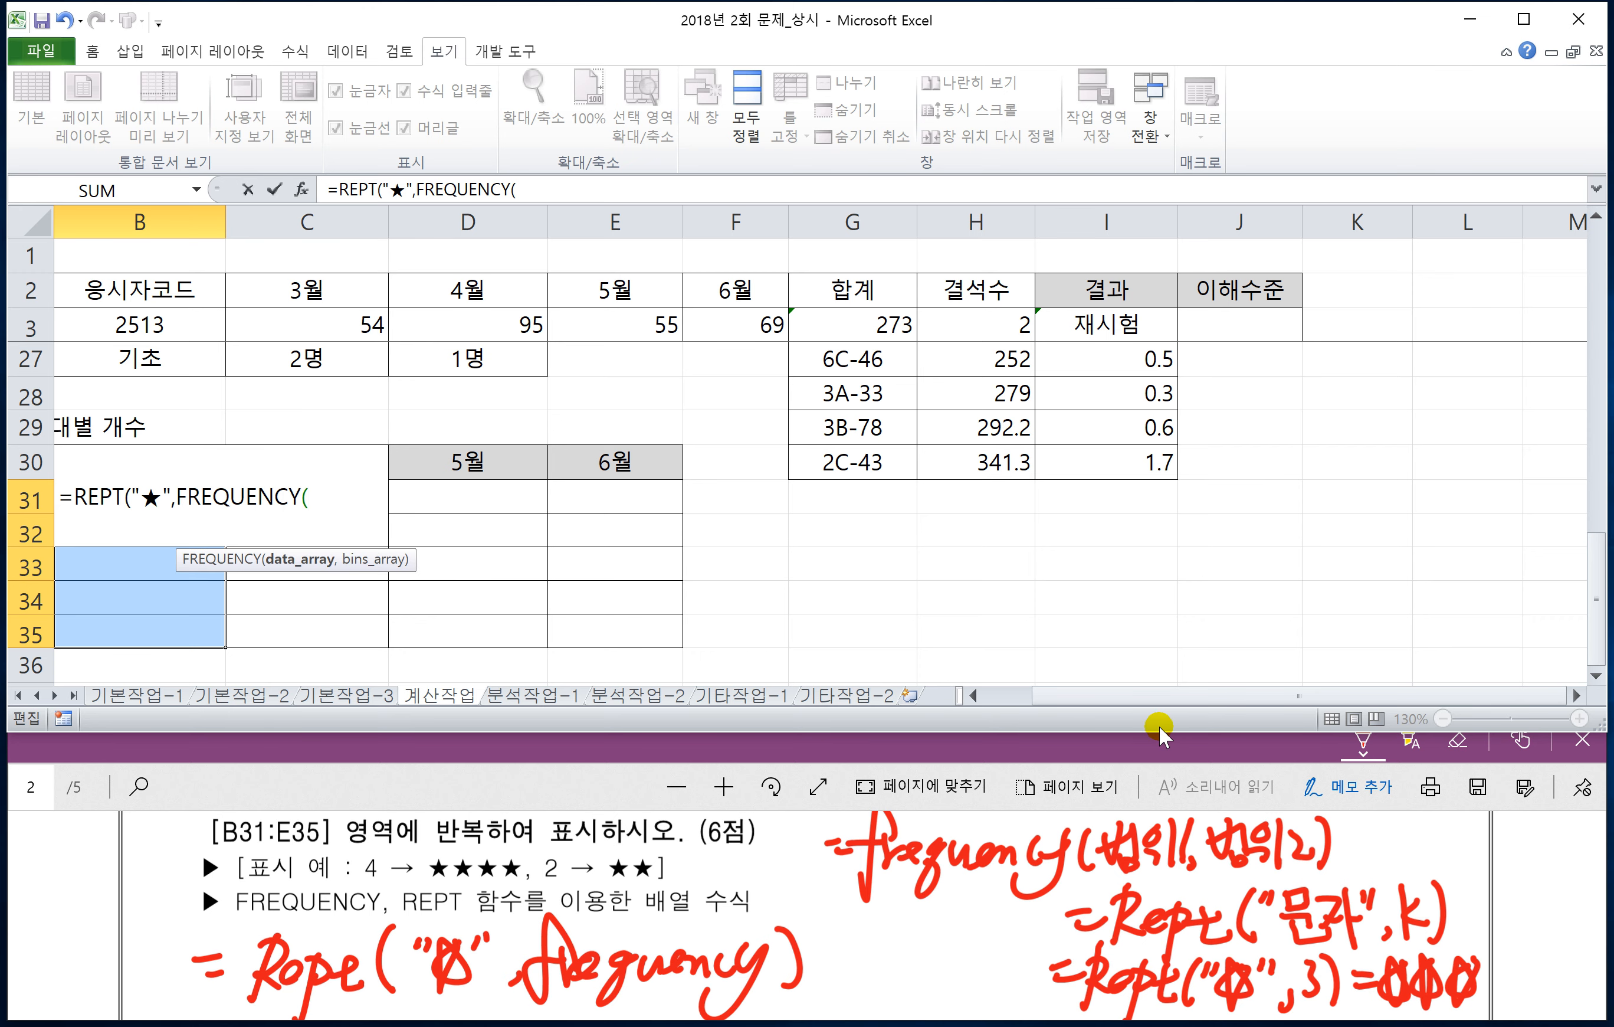
- Set FREQUENCY's data array to the 3월 scores in [표1] as the absolute range $C$3:$C$21
left_click_drag(1112, 699, 1051, 705)
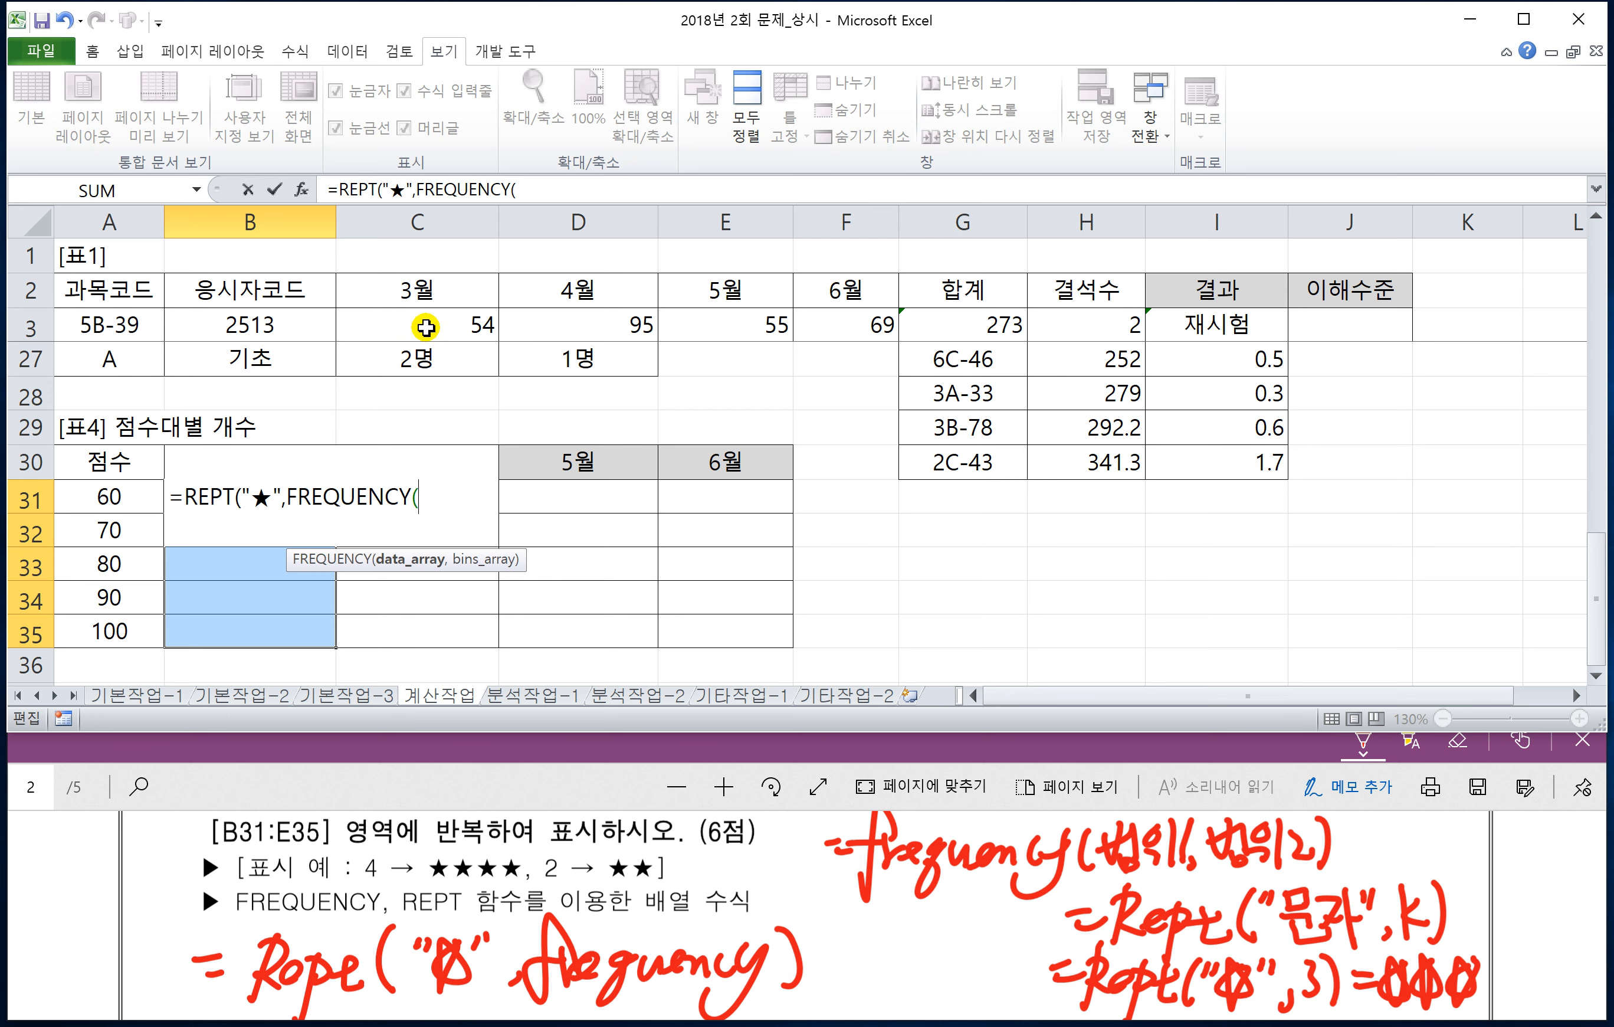
left_click(427, 323)
left_click_drag(445, 321, 549, 336)
key("F4")
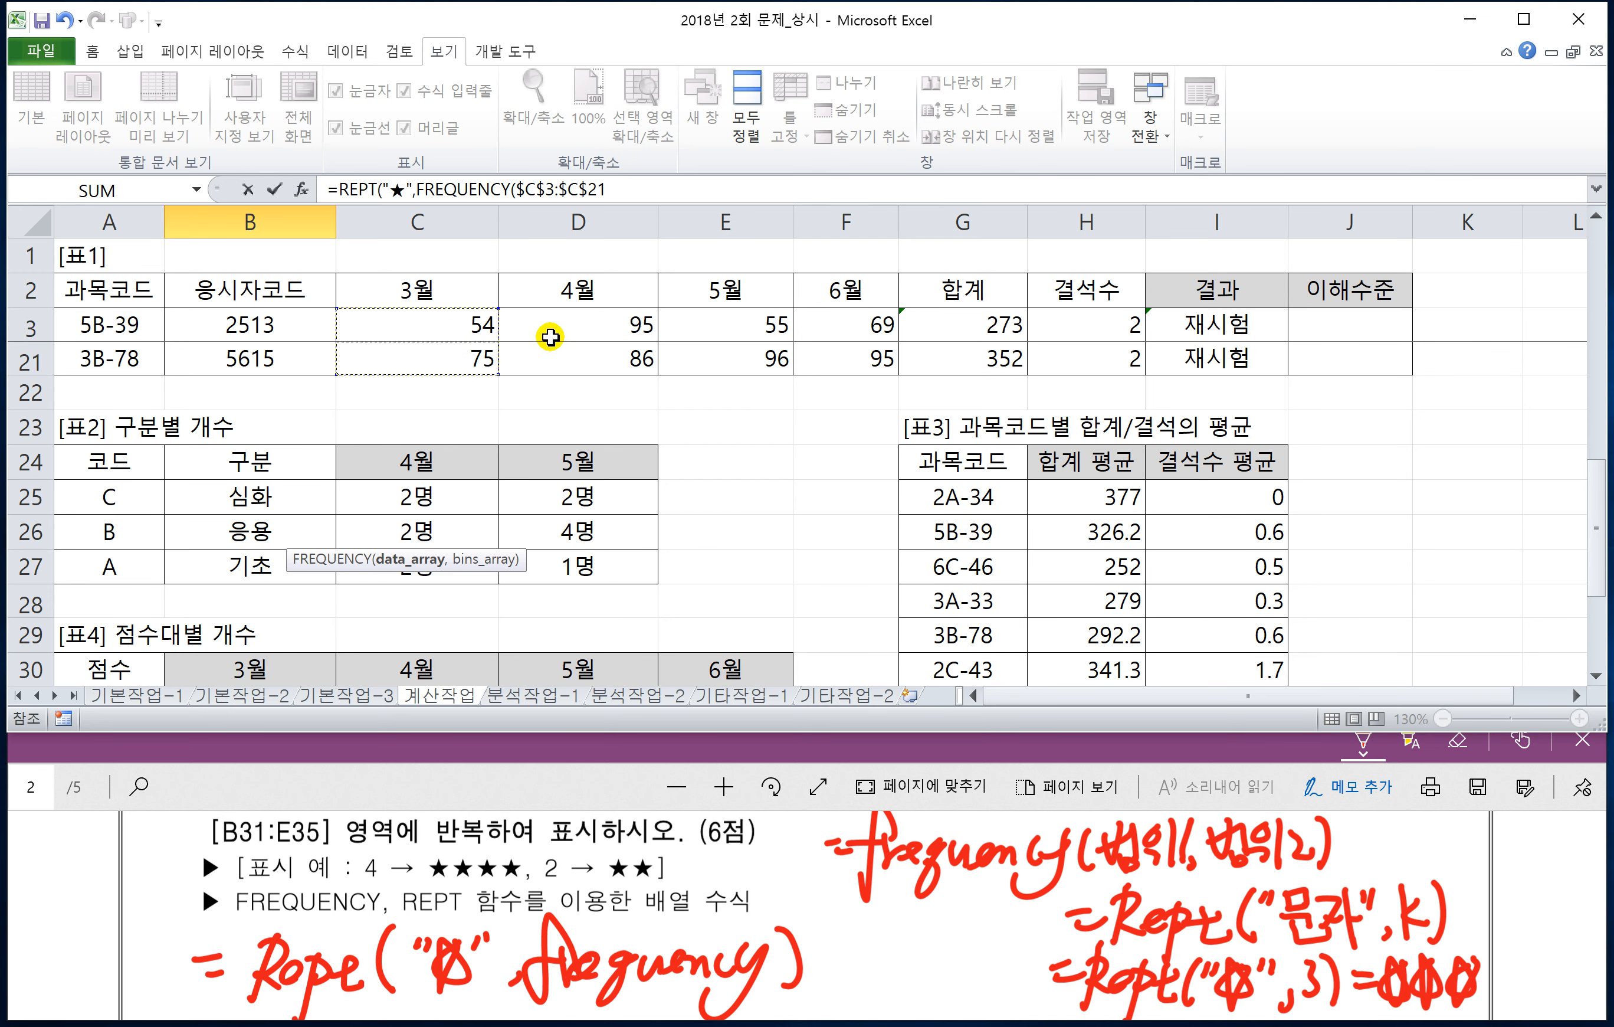
- Use the [표4] scores A31:A35 as FREQUENCY's bins, close both functions and enter the formula as an array in B31:B35
scroll(605, 357, "down", 1)
scroll(605, 358, "down", 1)
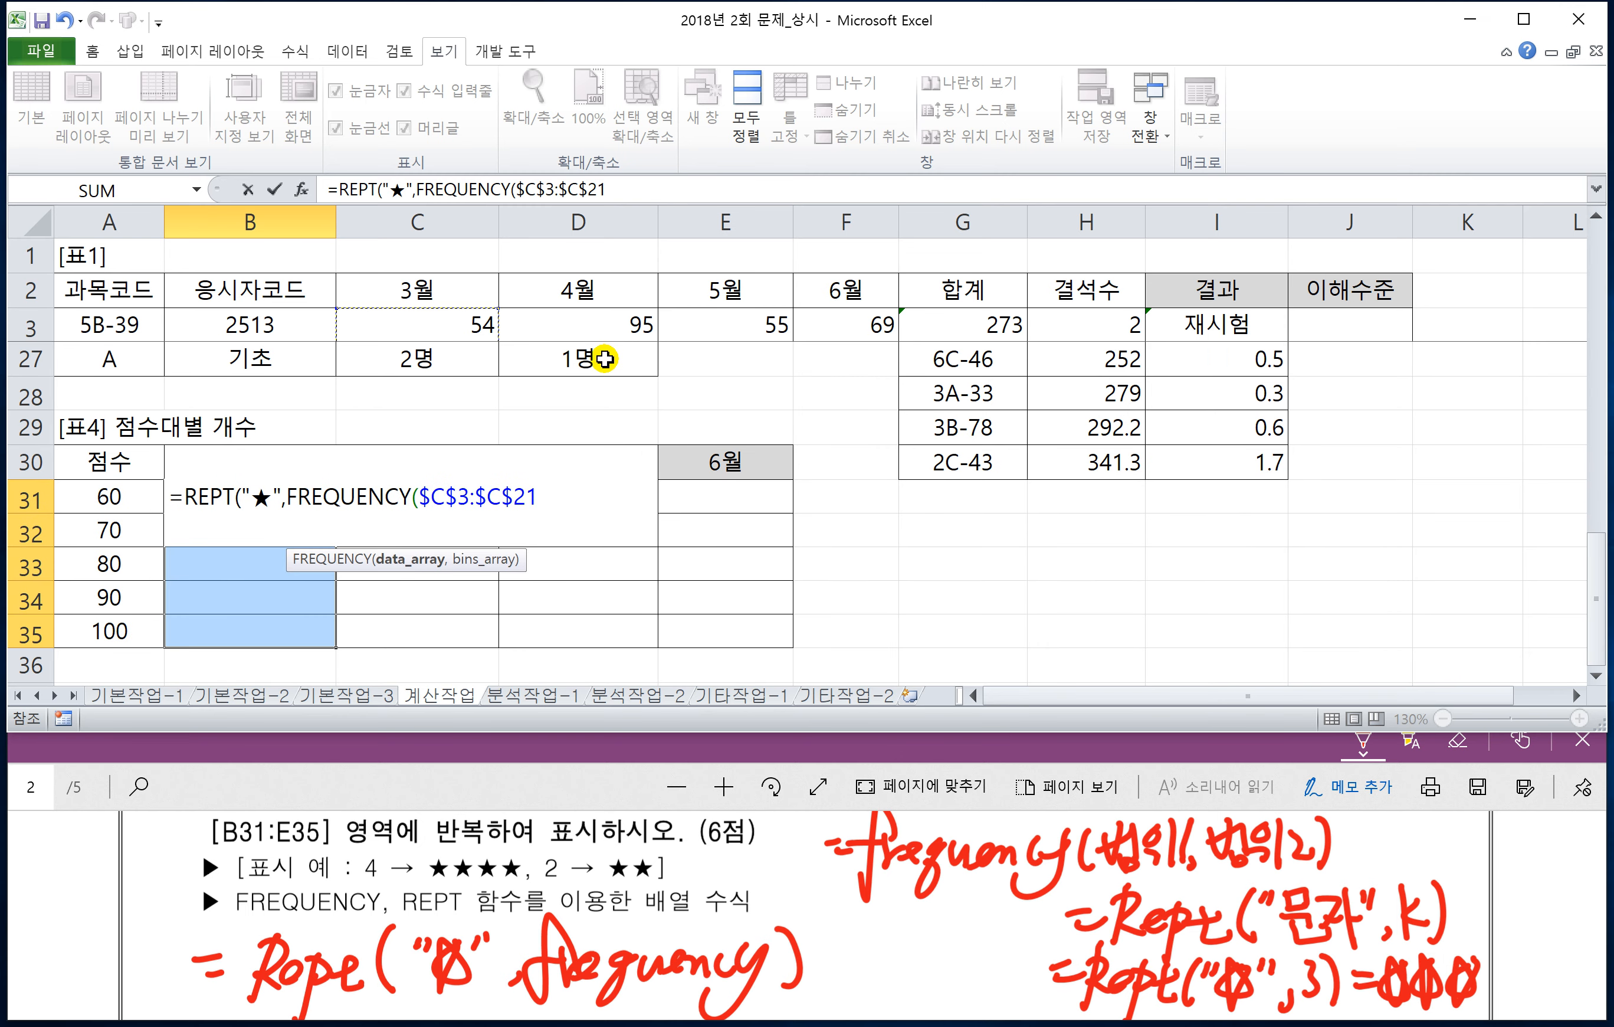
type(",")
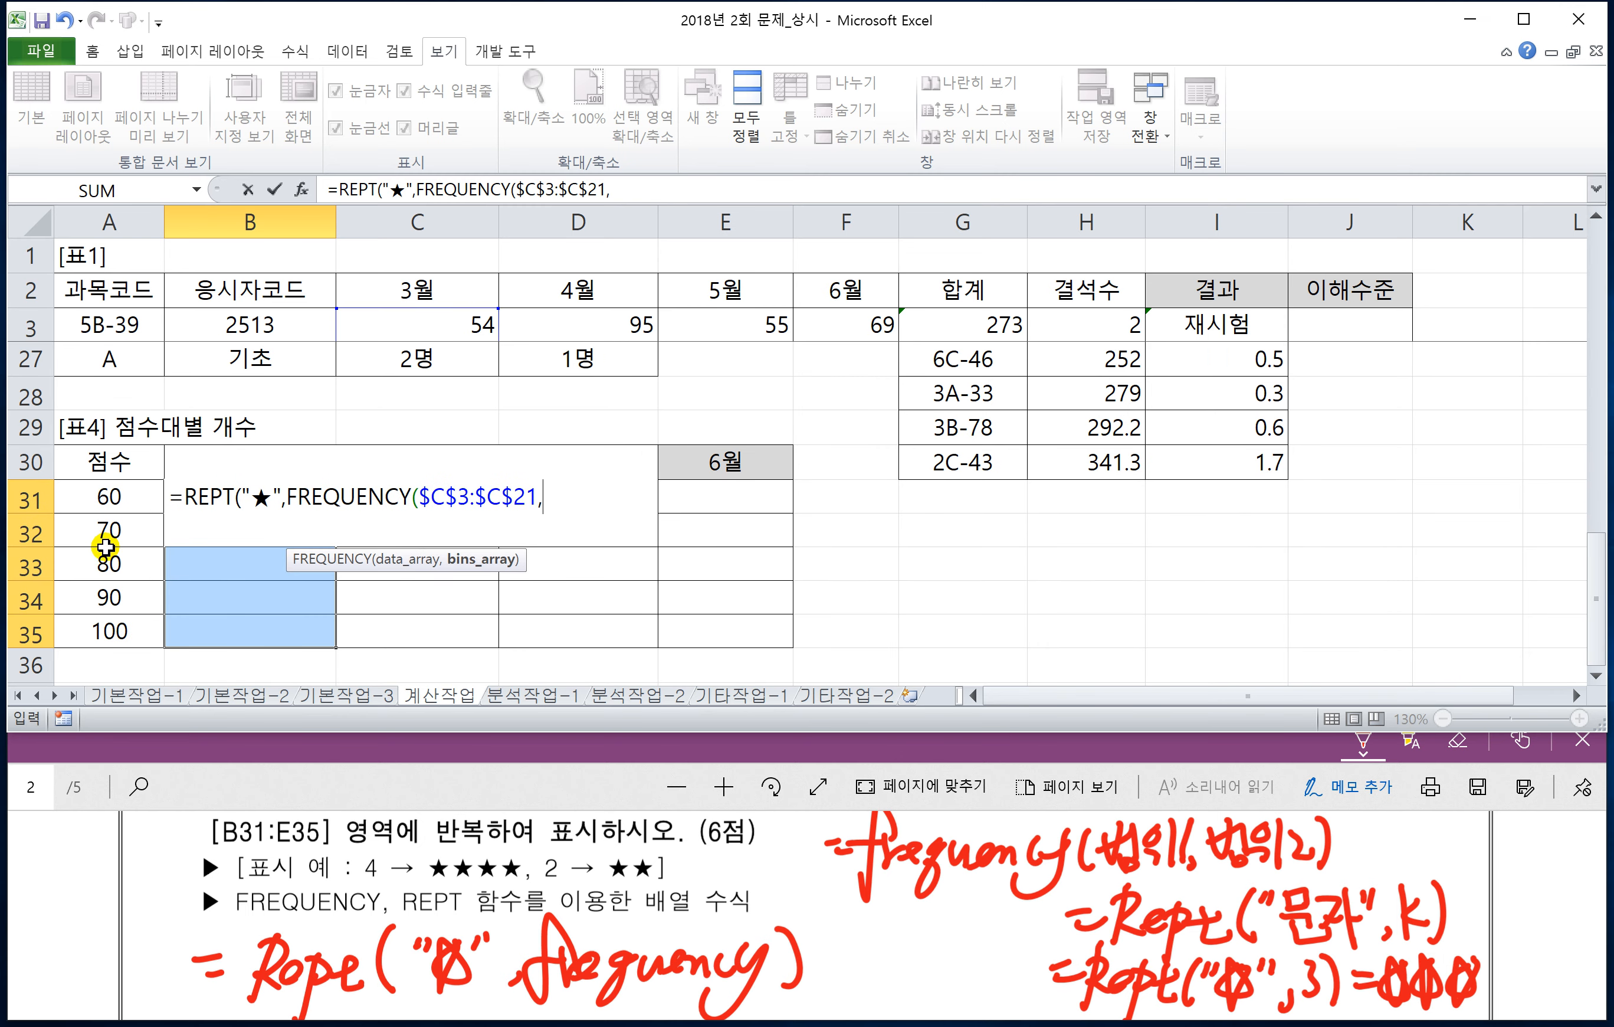
left_click_drag(109, 496, 102, 631)
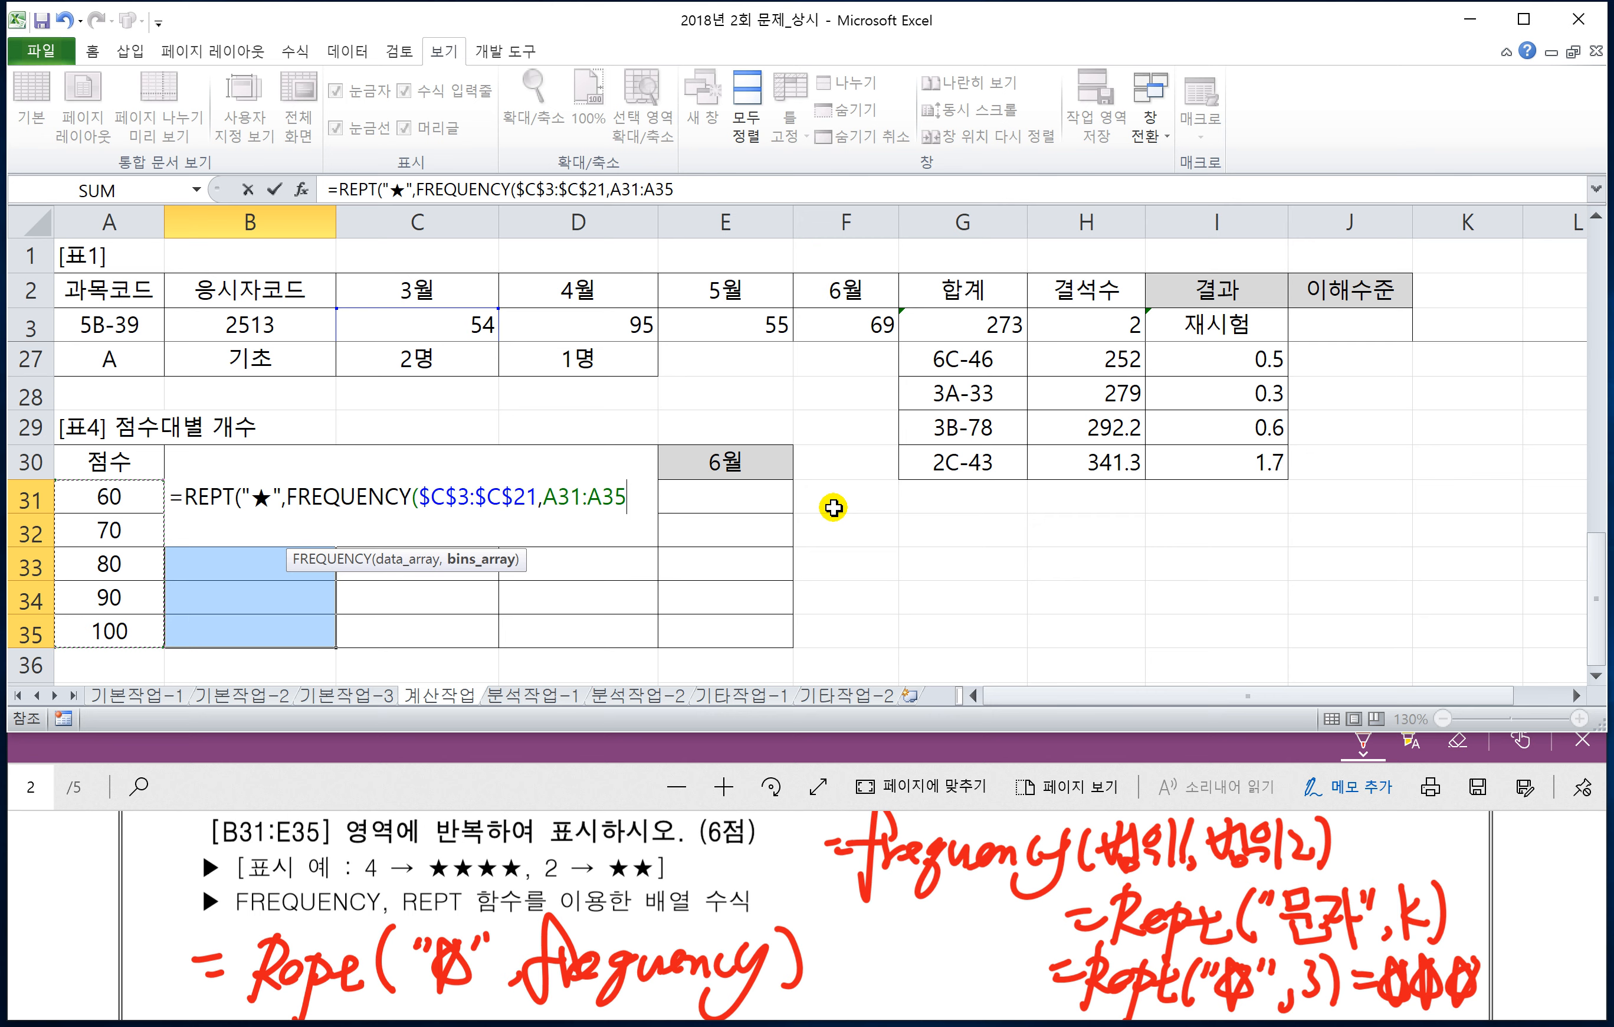
type(")")
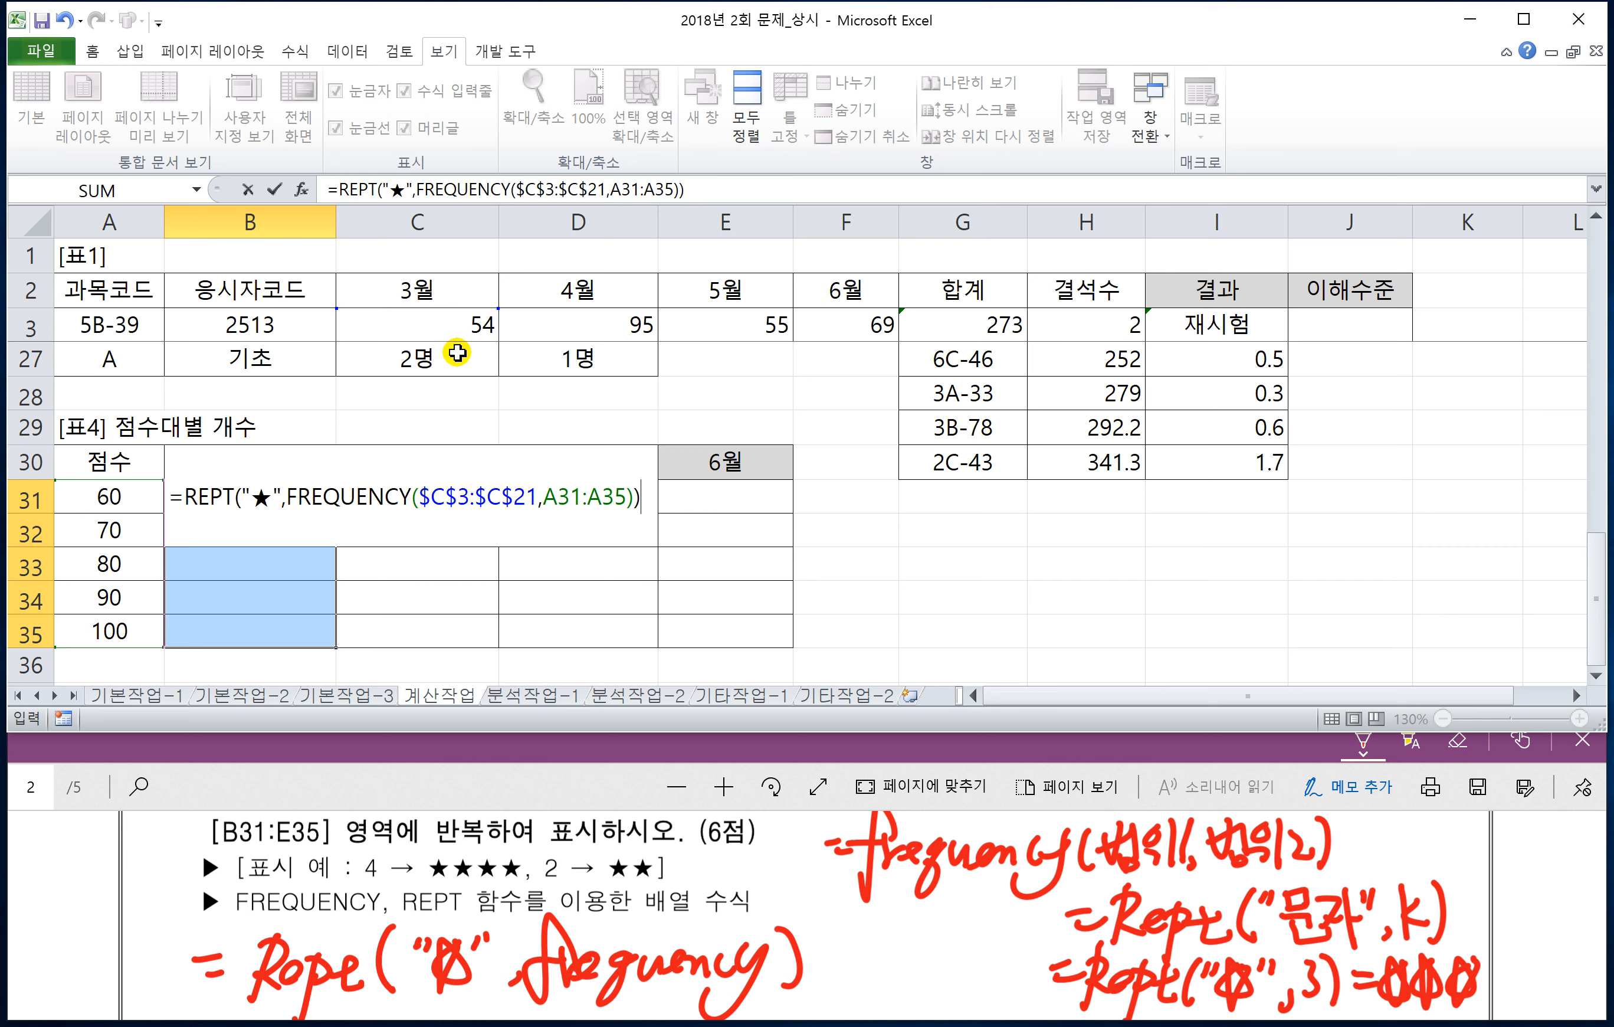
scroll(462, 381, "up", 2)
scroll(462, 381, "down", 2)
key("ctrl+shift+Return")
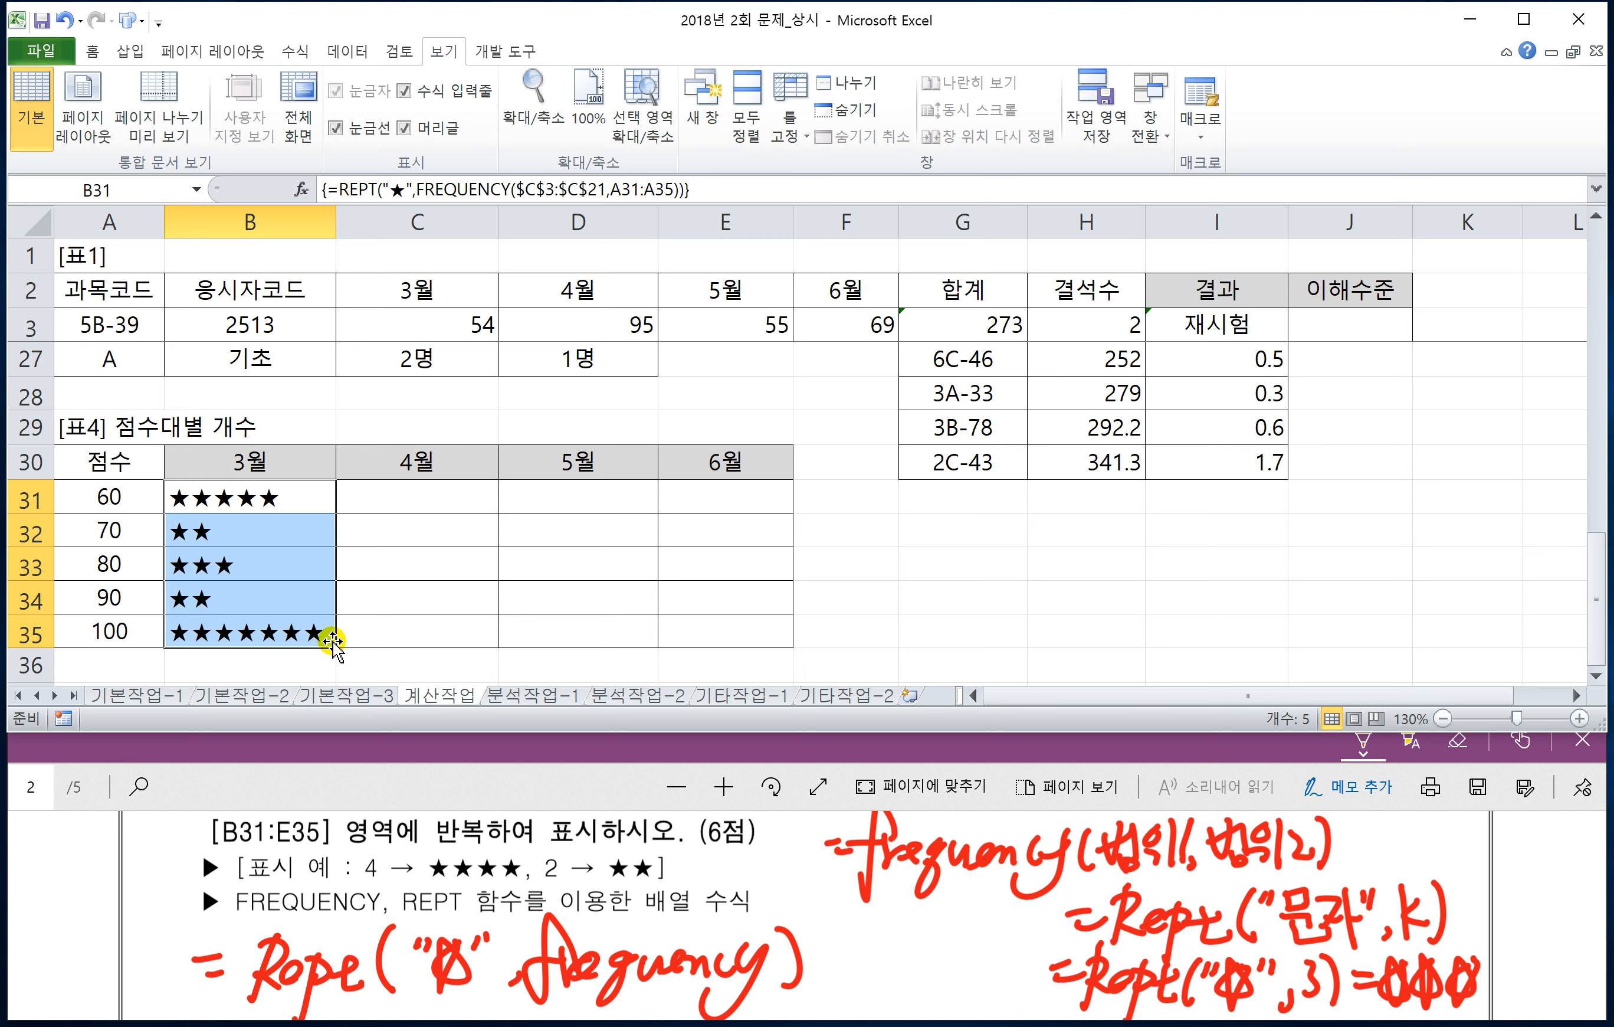
- Try to fill the B31:B35 array formula across to column E, and undo the fill
left_click_drag(332, 641, 388, 647)
left_click_drag(469, 648, 775, 648)
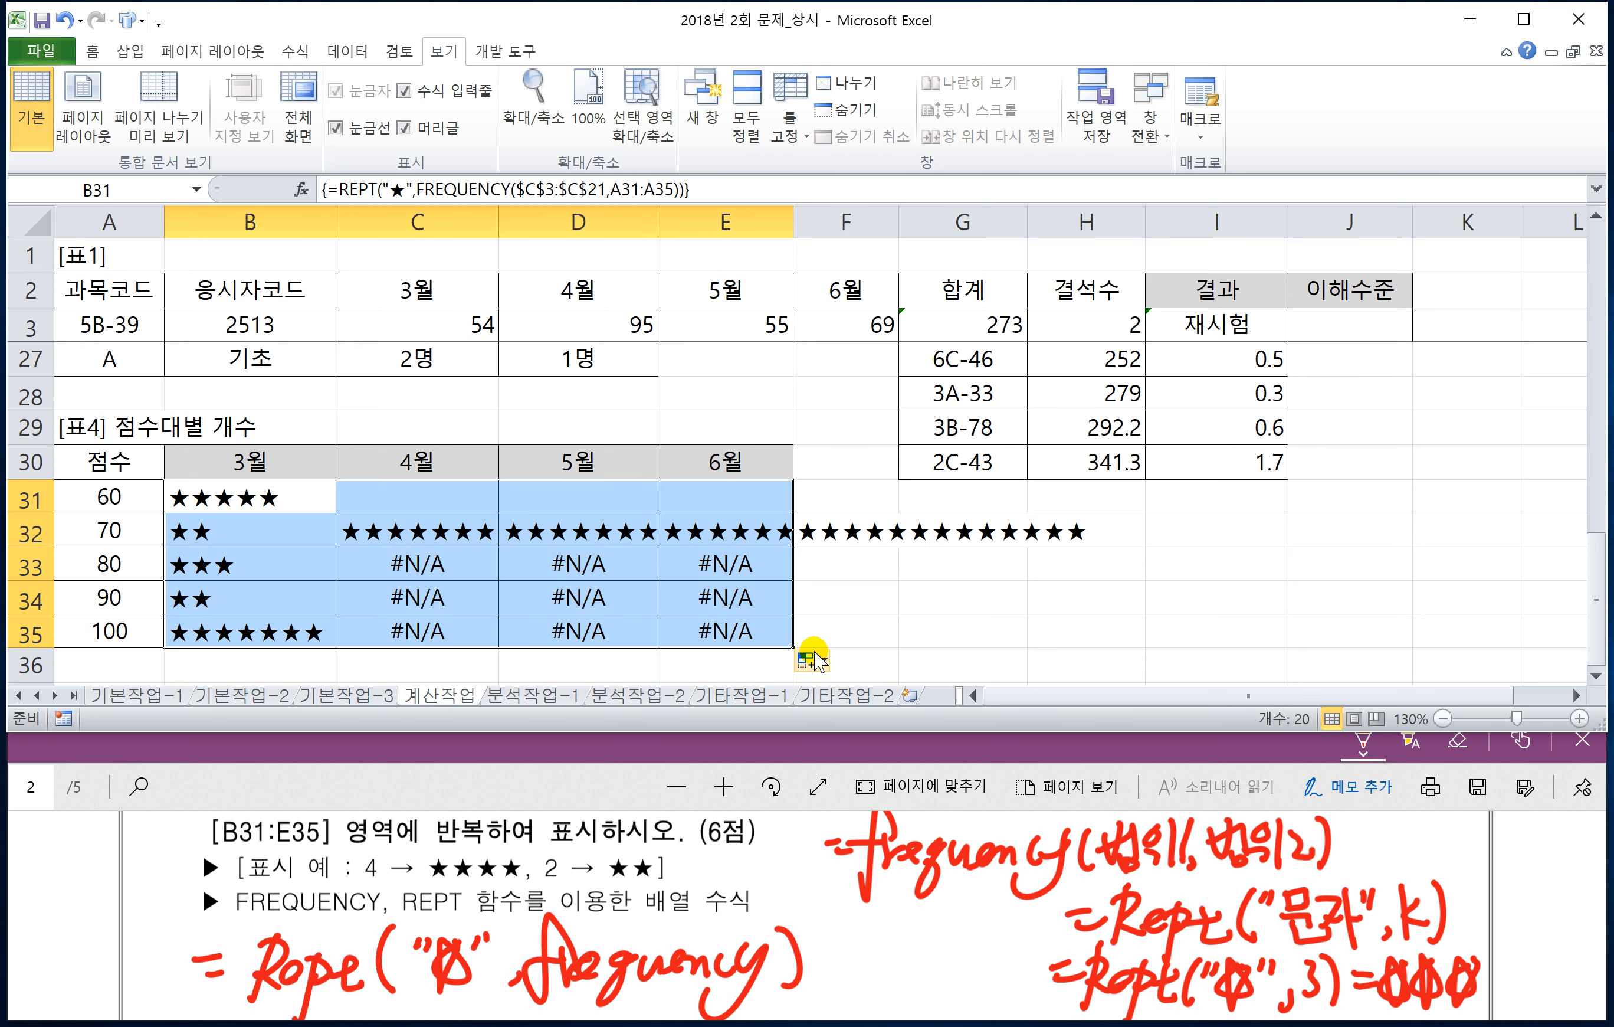
key("ctrl+z")
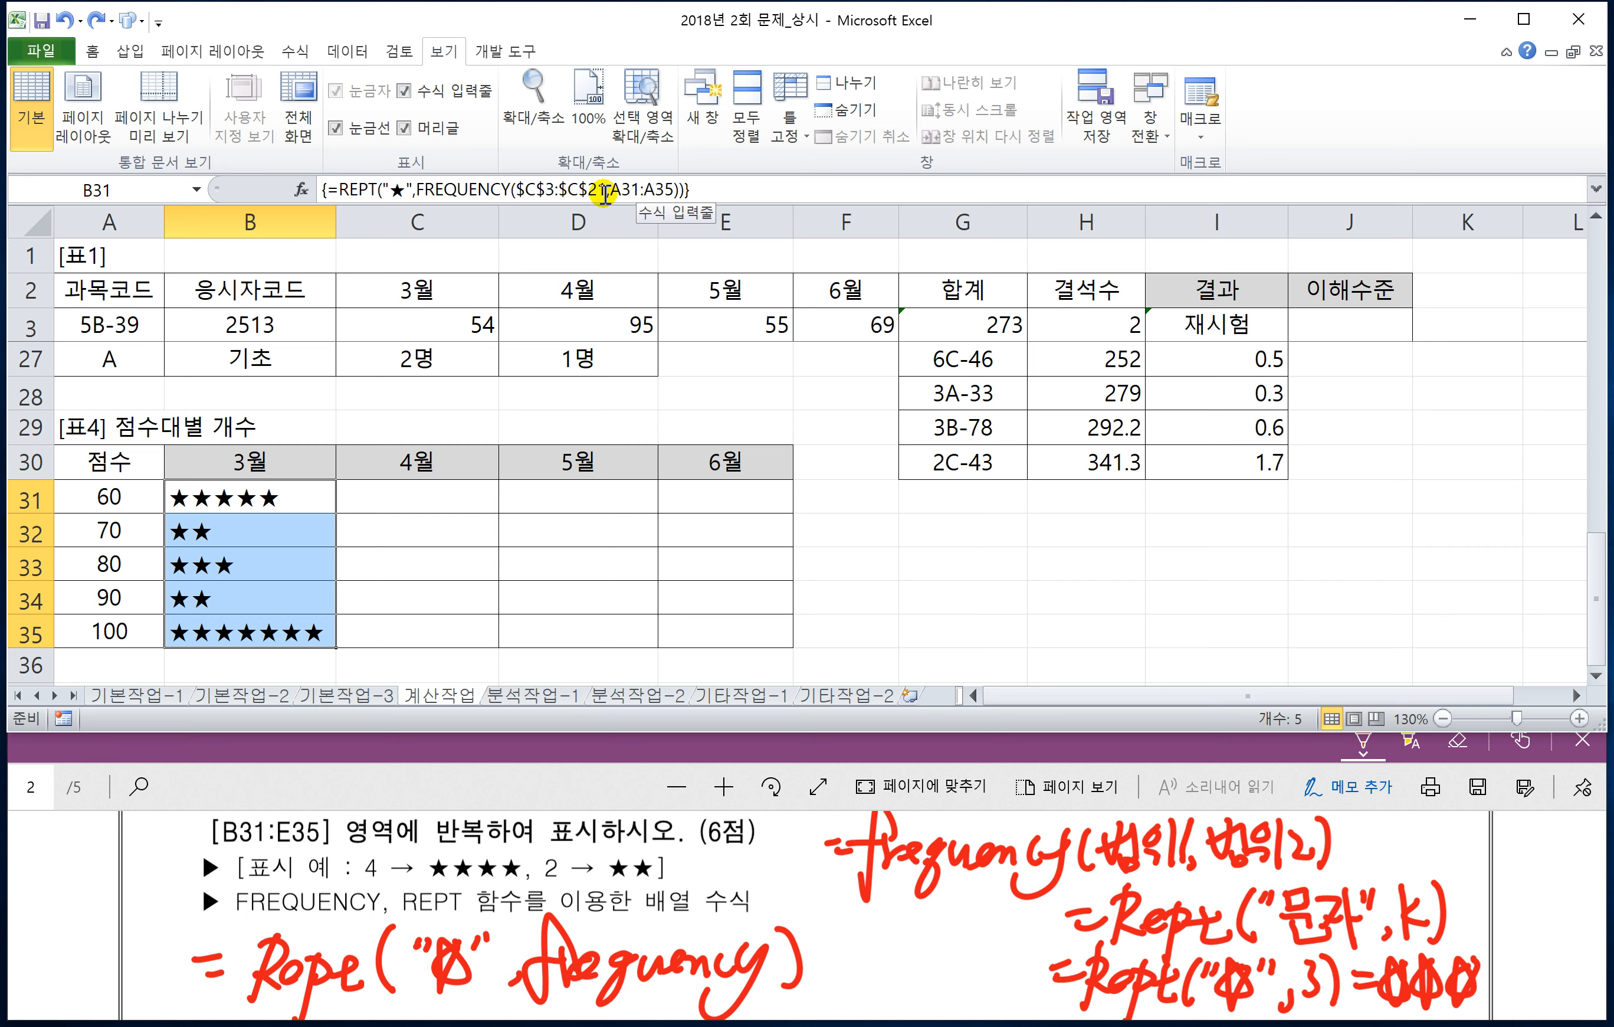
- Clear the array formula from the 3월 cells B31:B35 in [표4]
key("Delete")
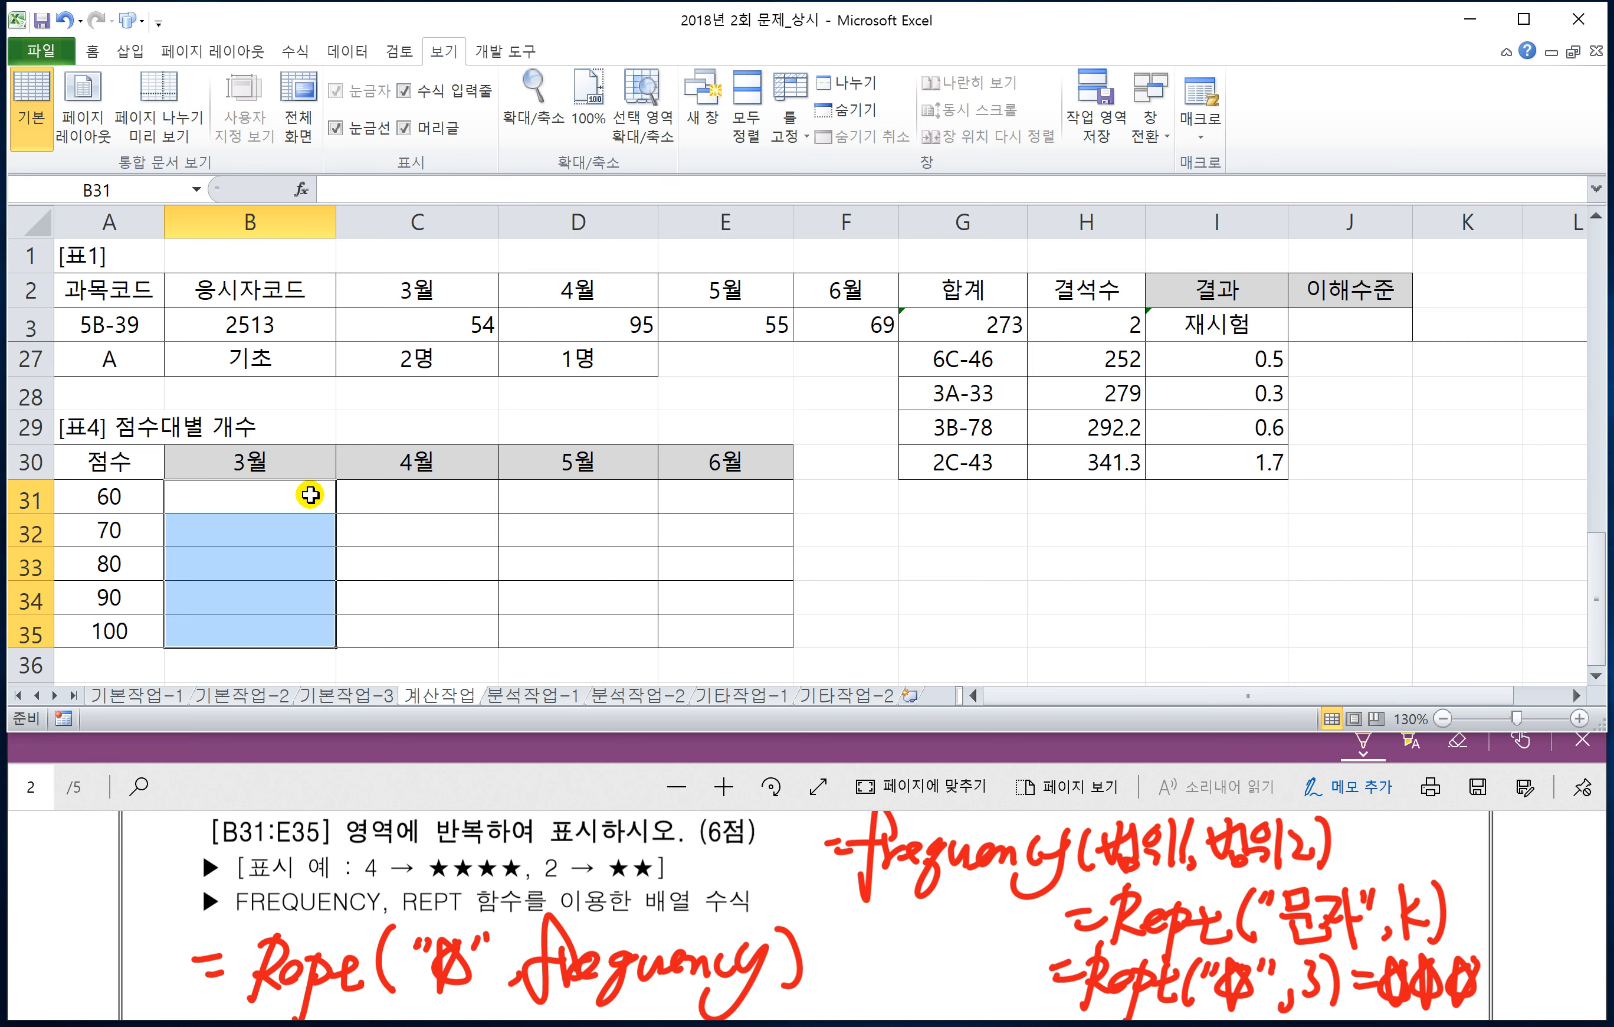
left_click(310, 495)
type("=")
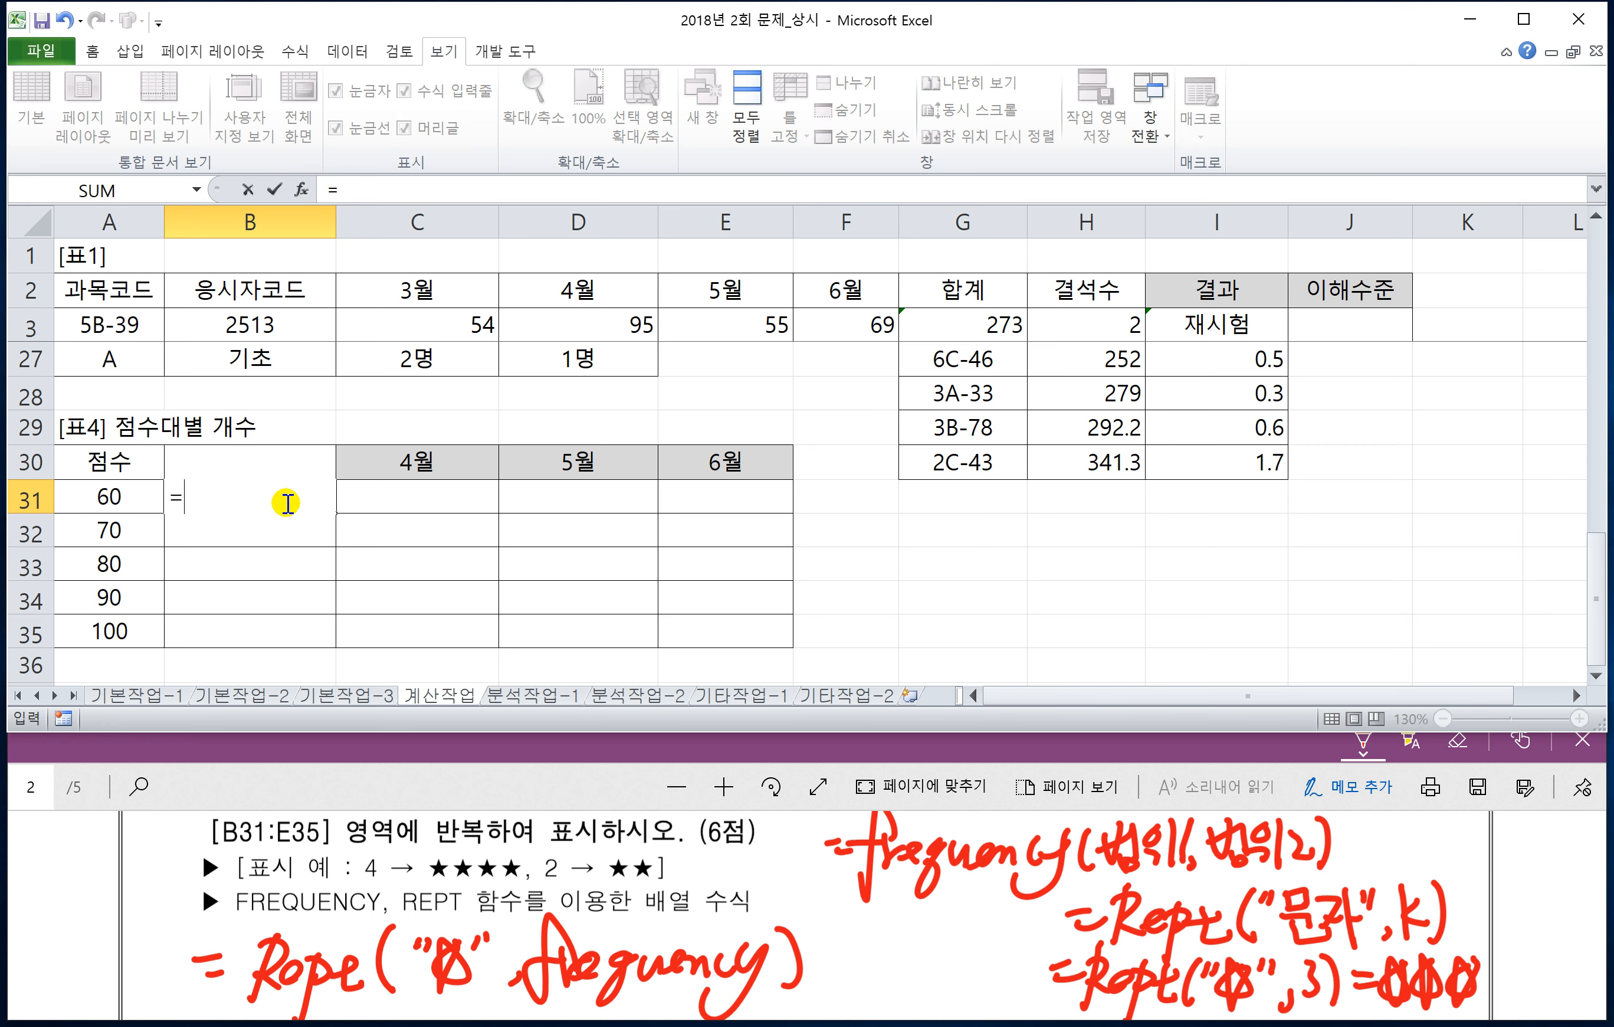
type("REPT(")
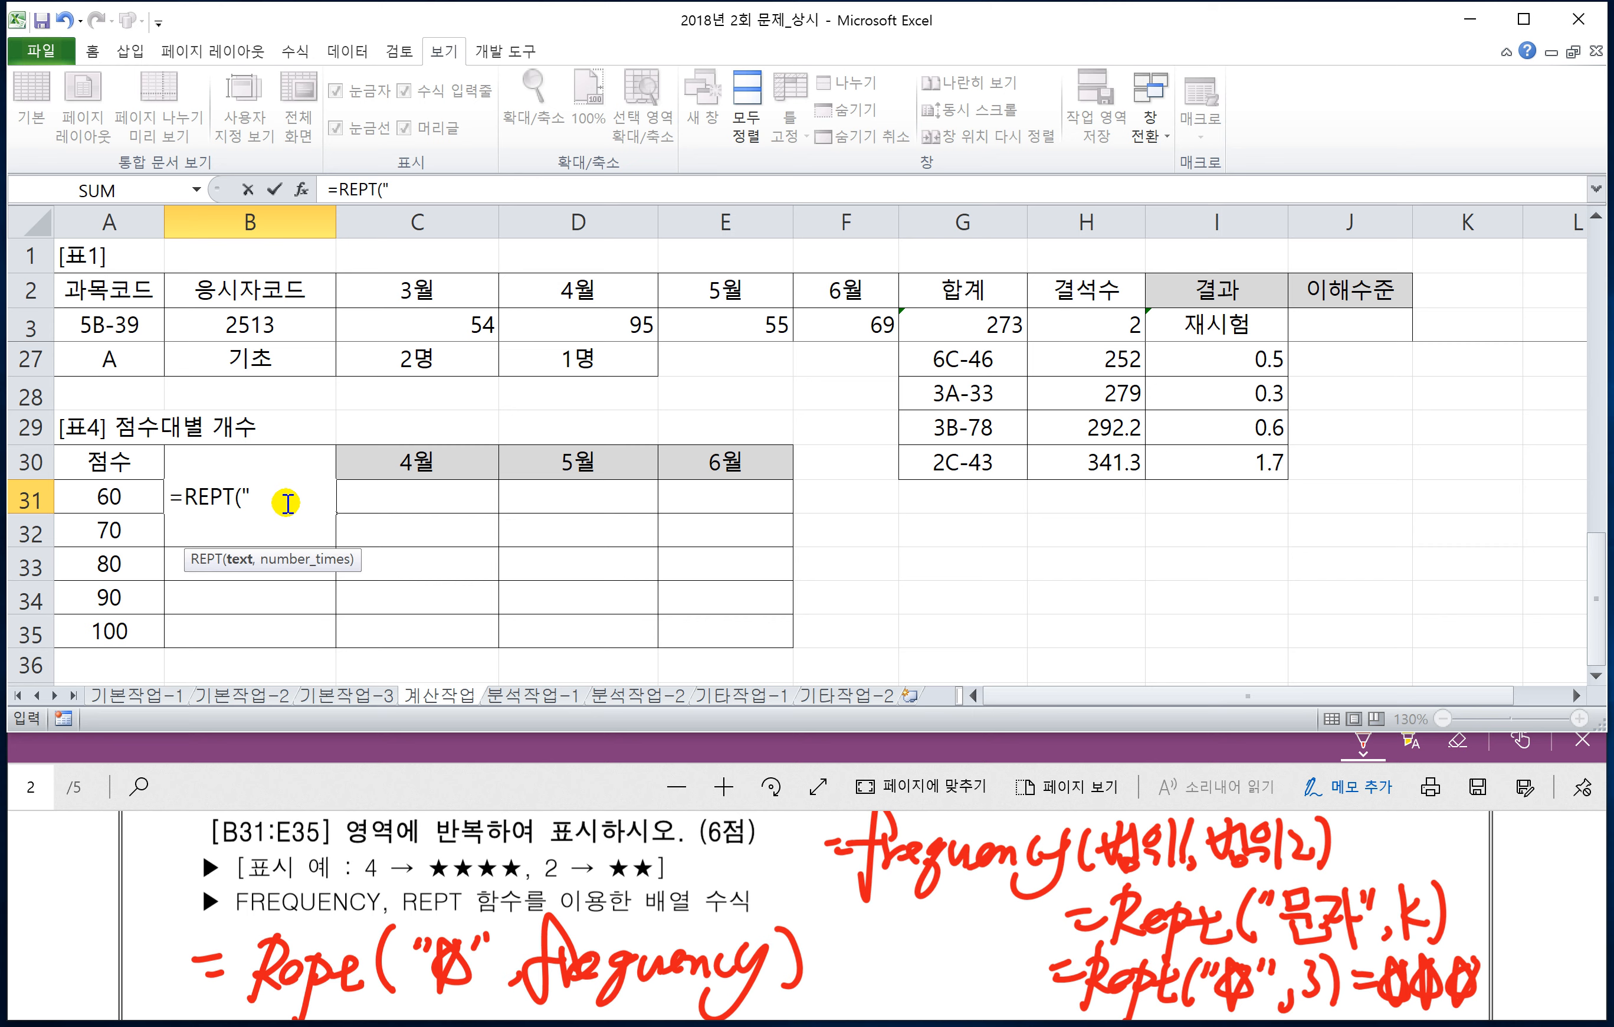
type("\"ㅁ")
key("Hangul_Hanja")
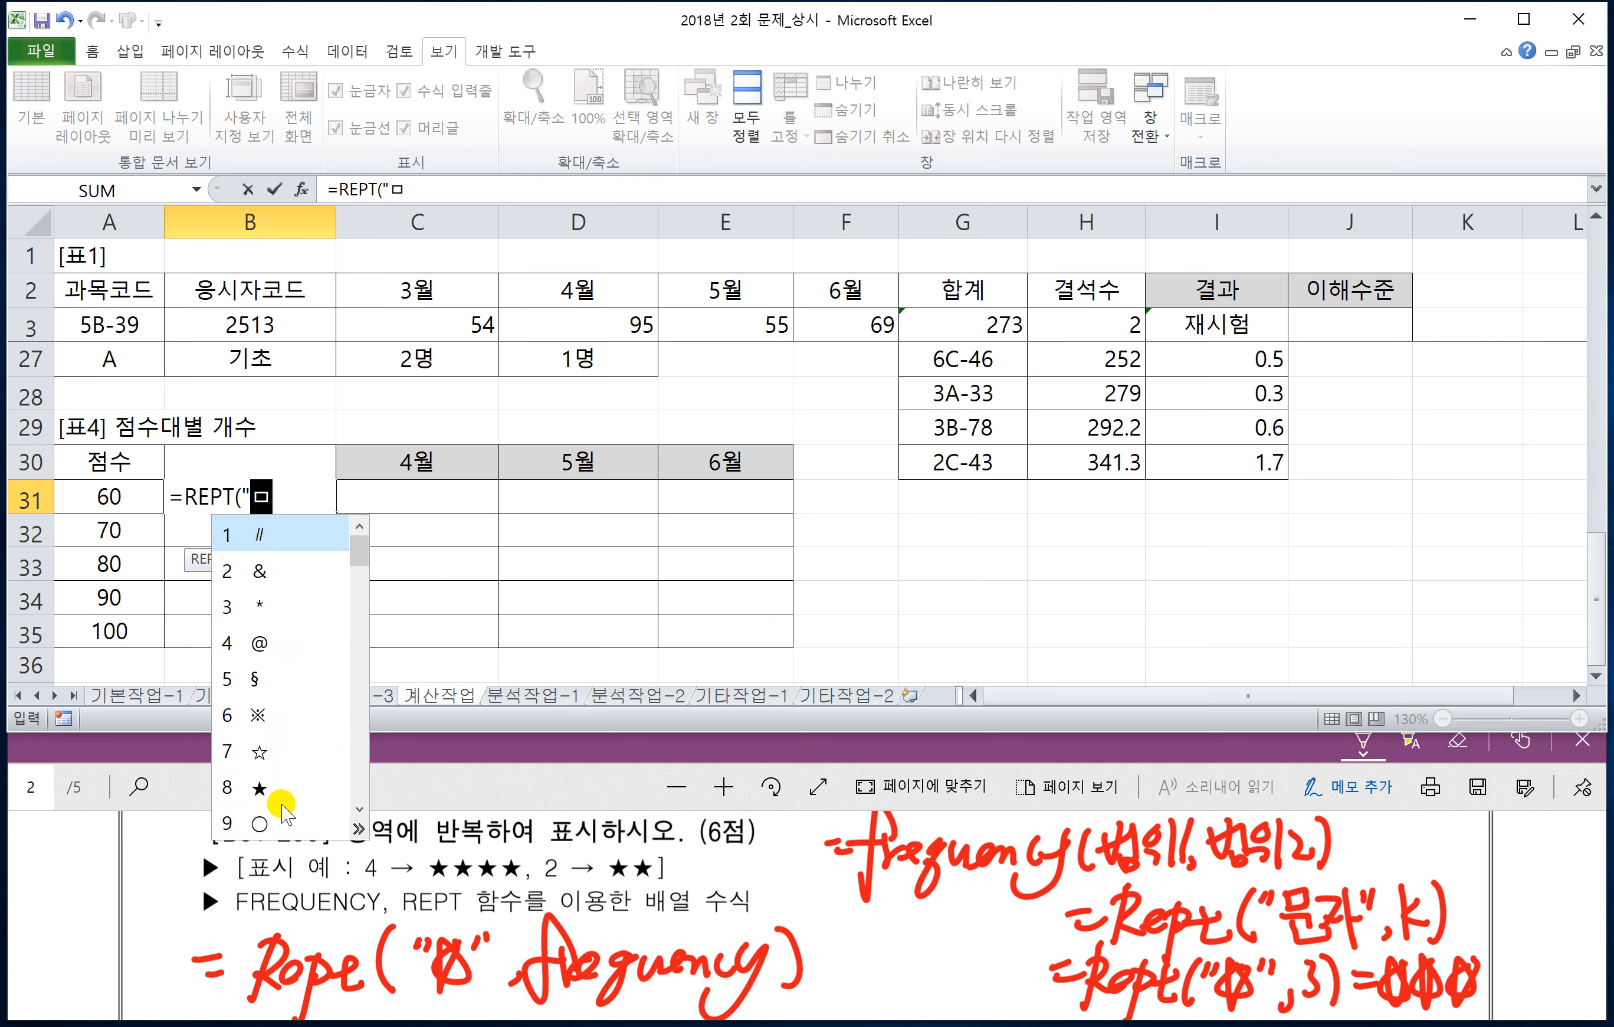
left_click(271, 786)
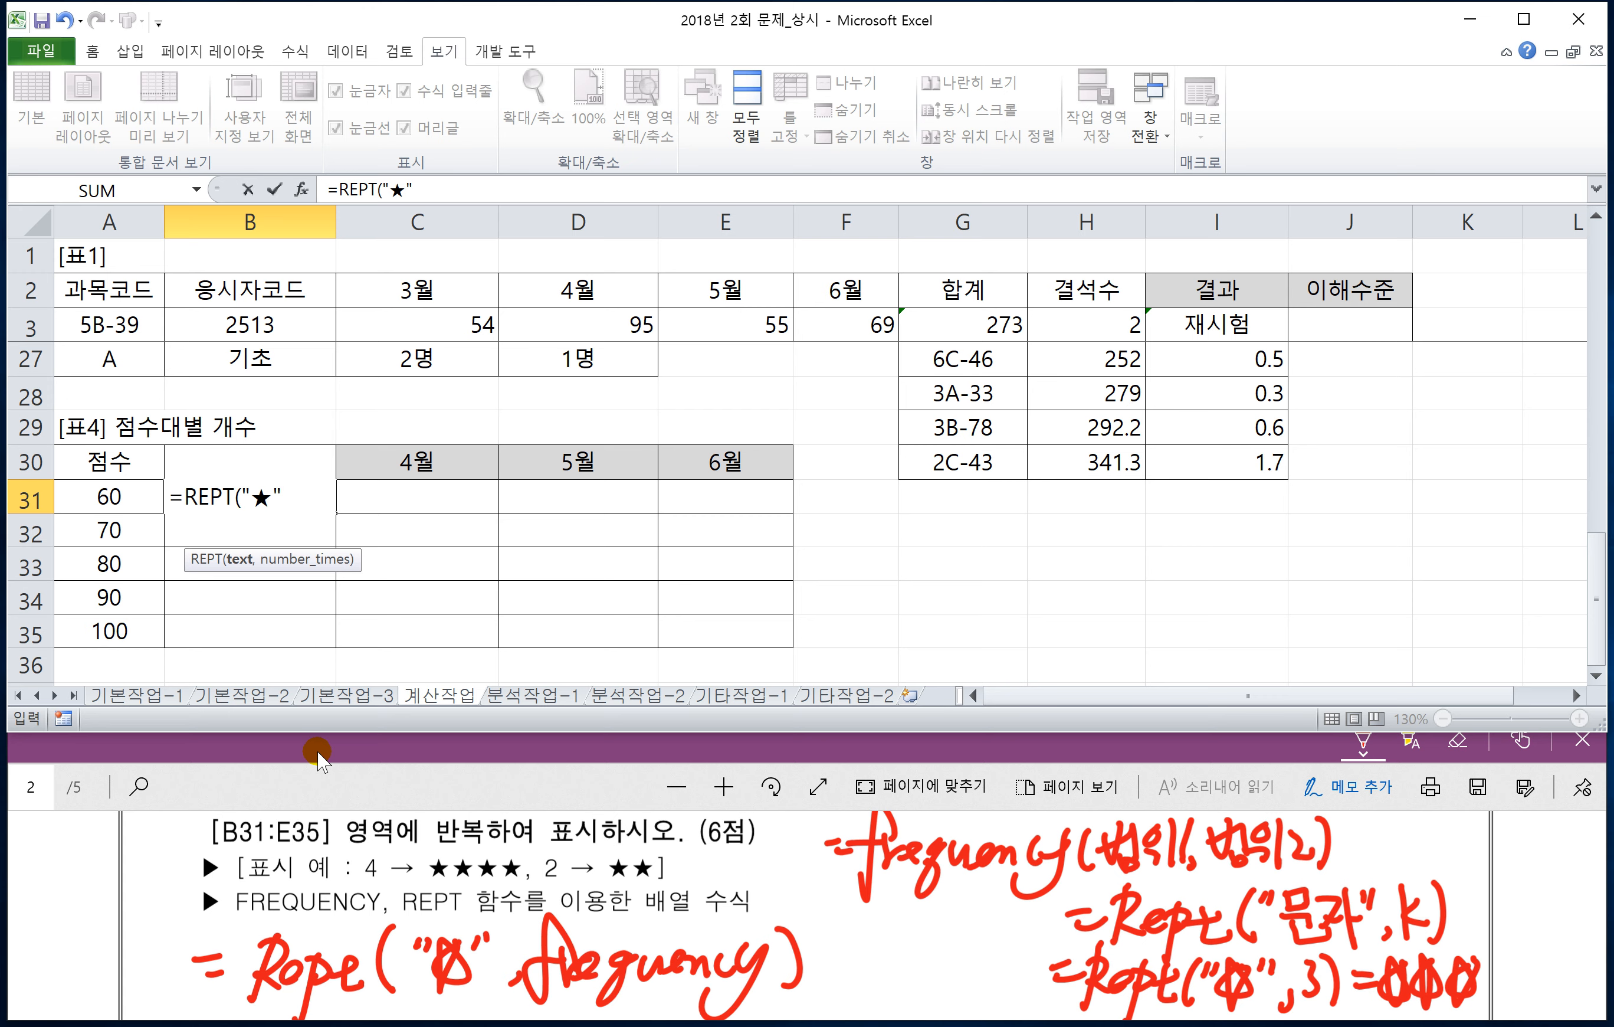
type("\",ㄹ")
key("BackSpace")
type("FRE")
key("Tab")
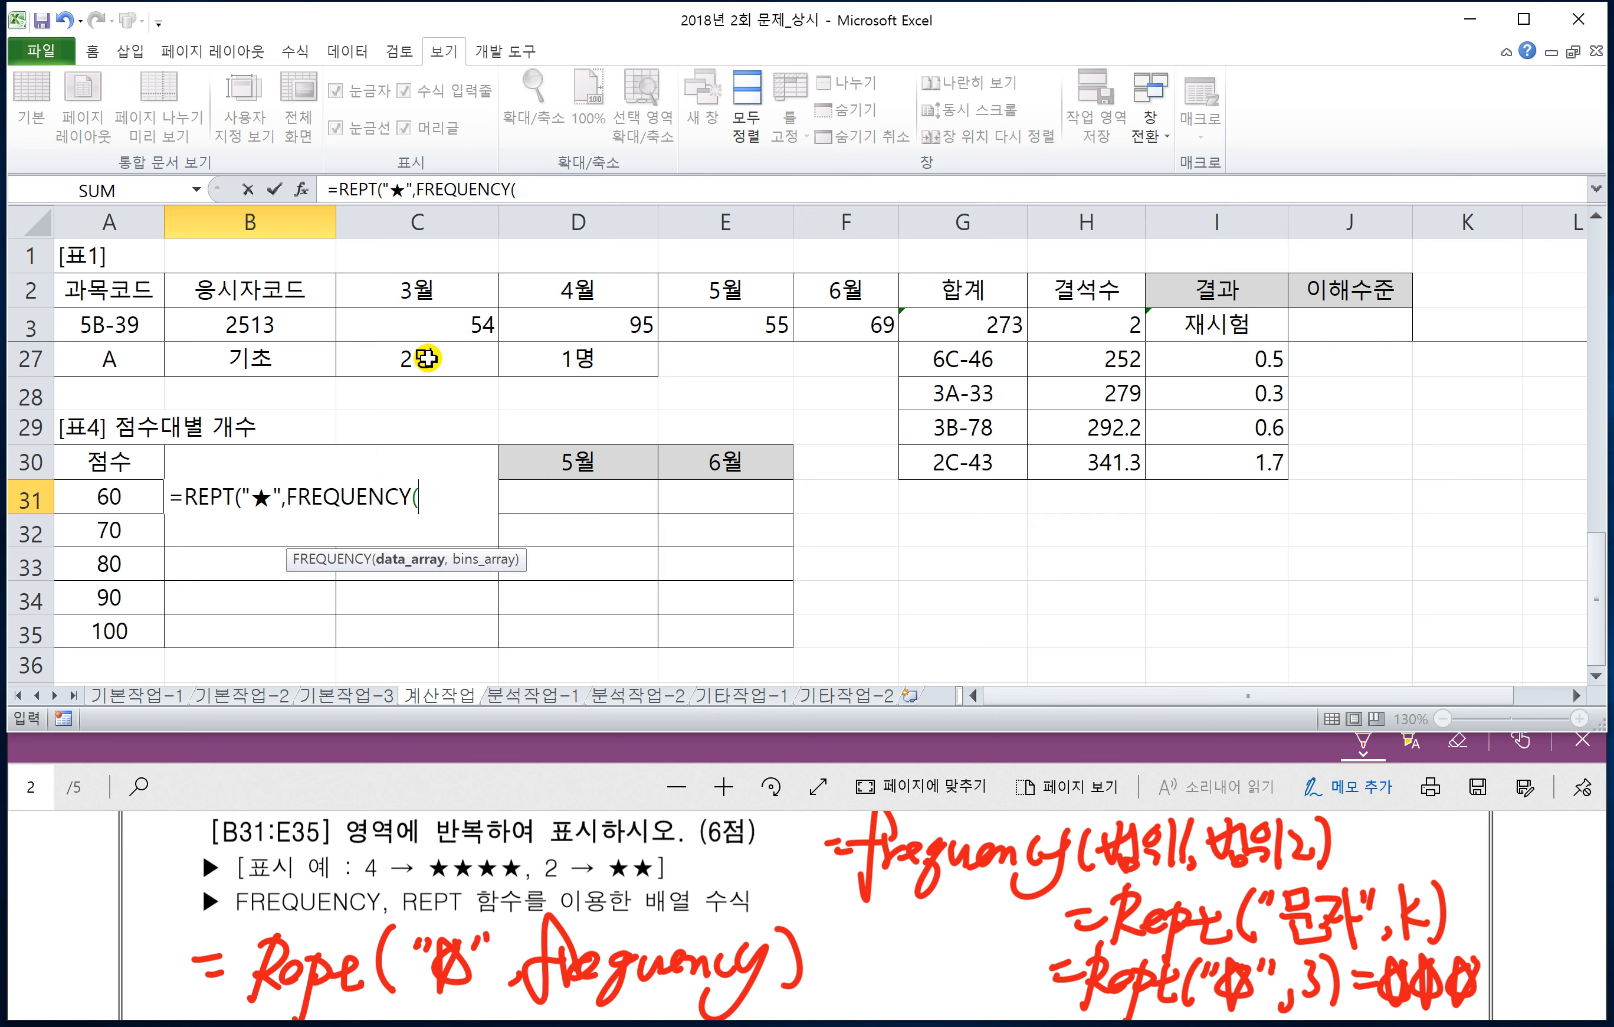
scroll(434, 357, "up", 1)
left_click(429, 321)
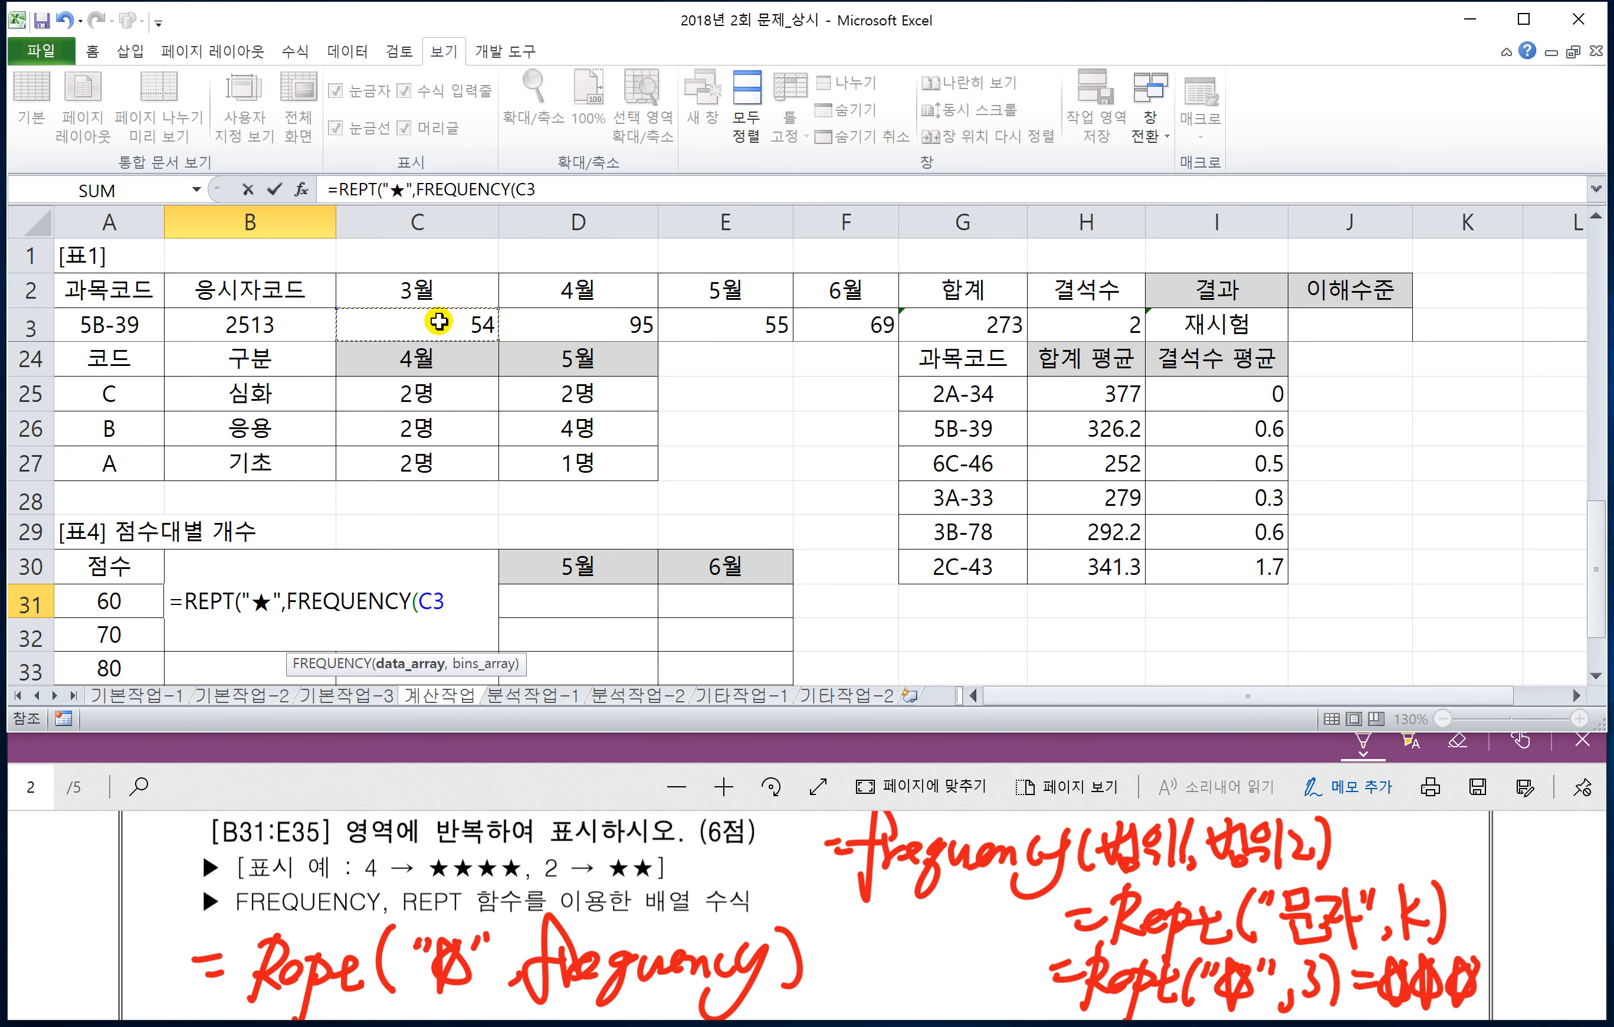
key("ctrl+shift+Down")
scroll(442, 440, "down", 2)
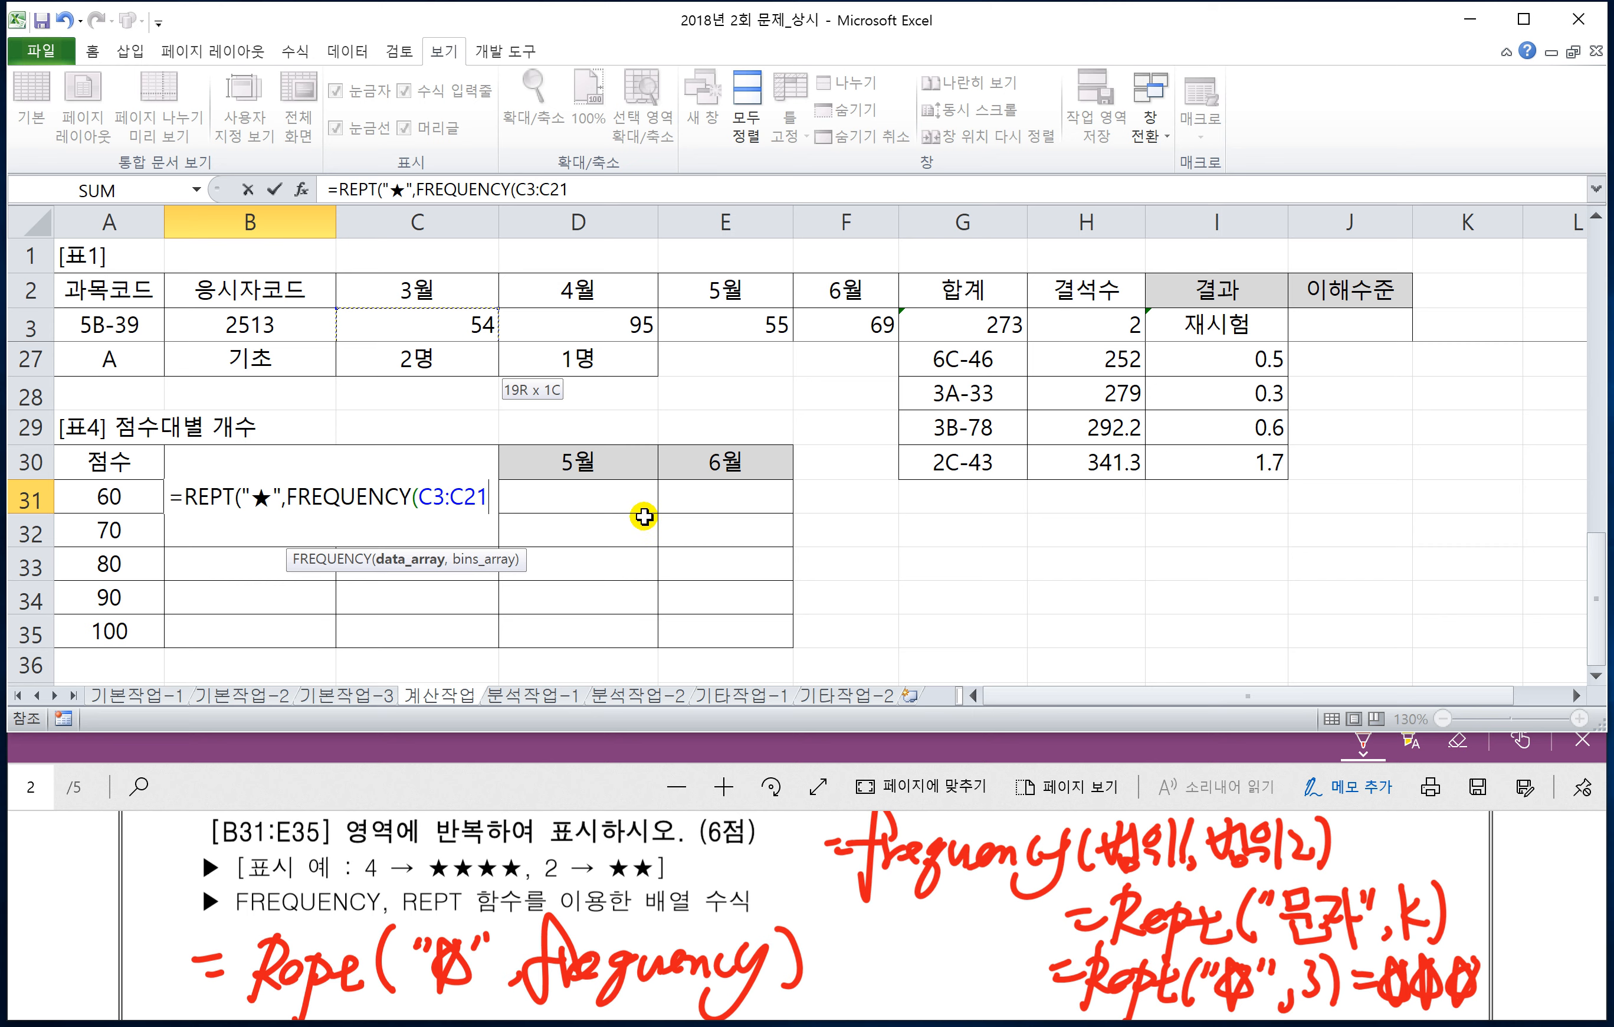
key("Escape")
- Start a REPT formula for the whole range B31:B35 with "★" as the text to repeat
left_click_drag(248, 495, 212, 635)
type("=")
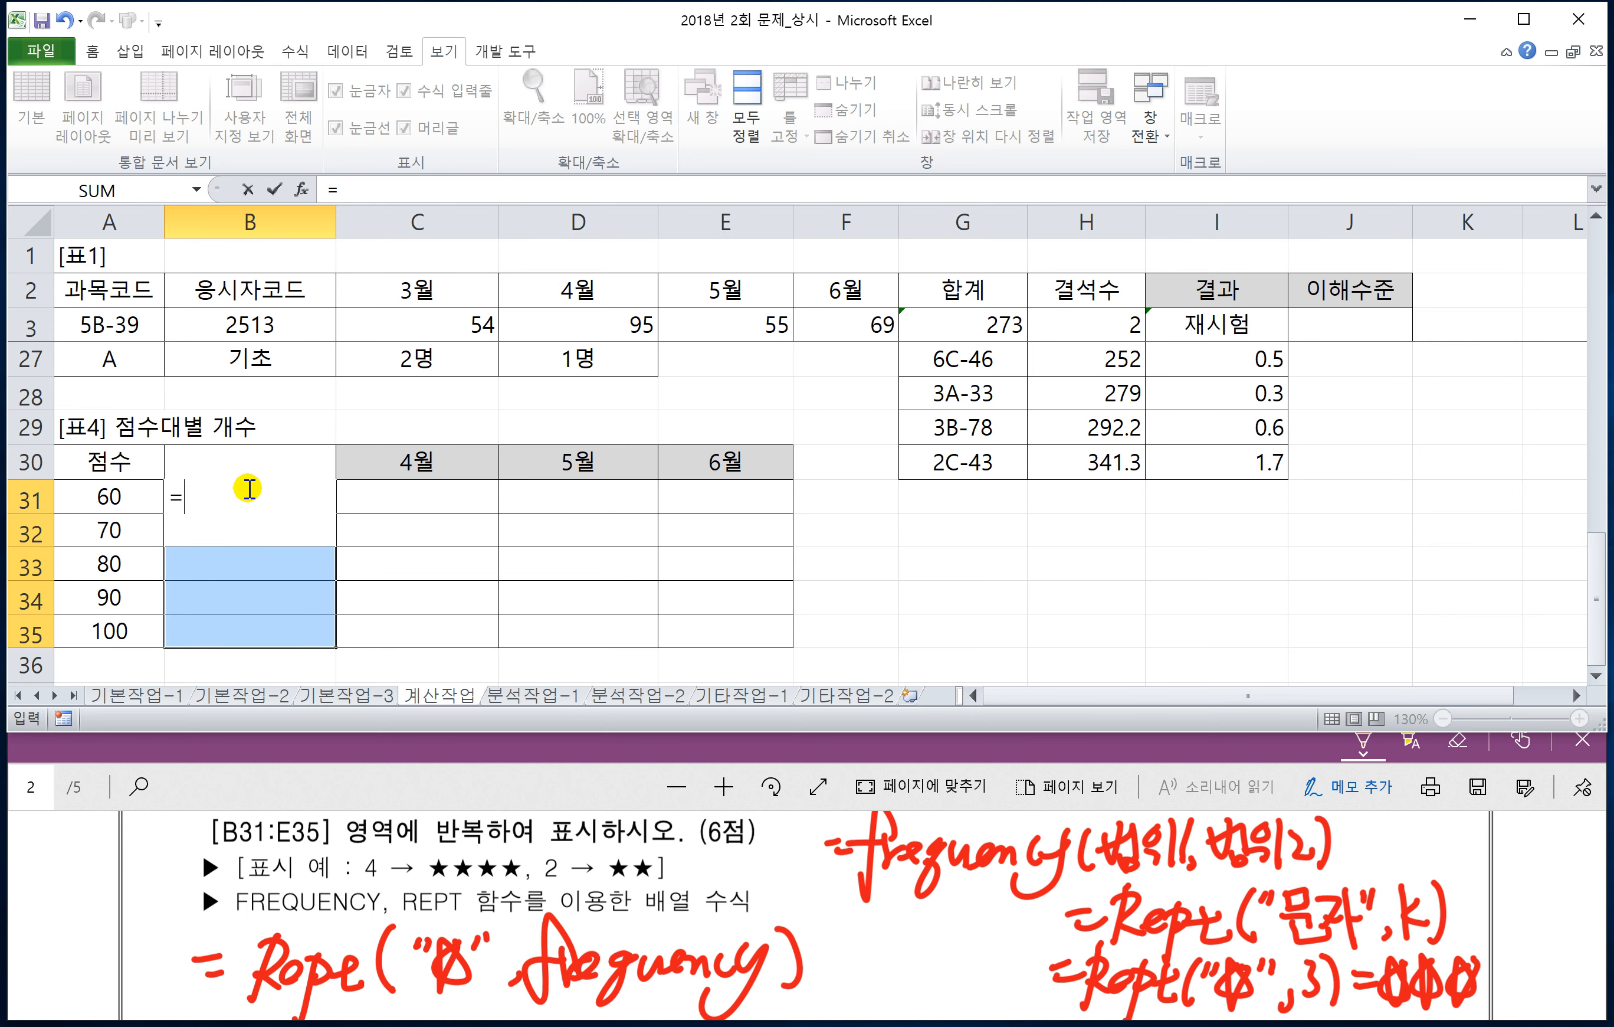
type("REPT(")
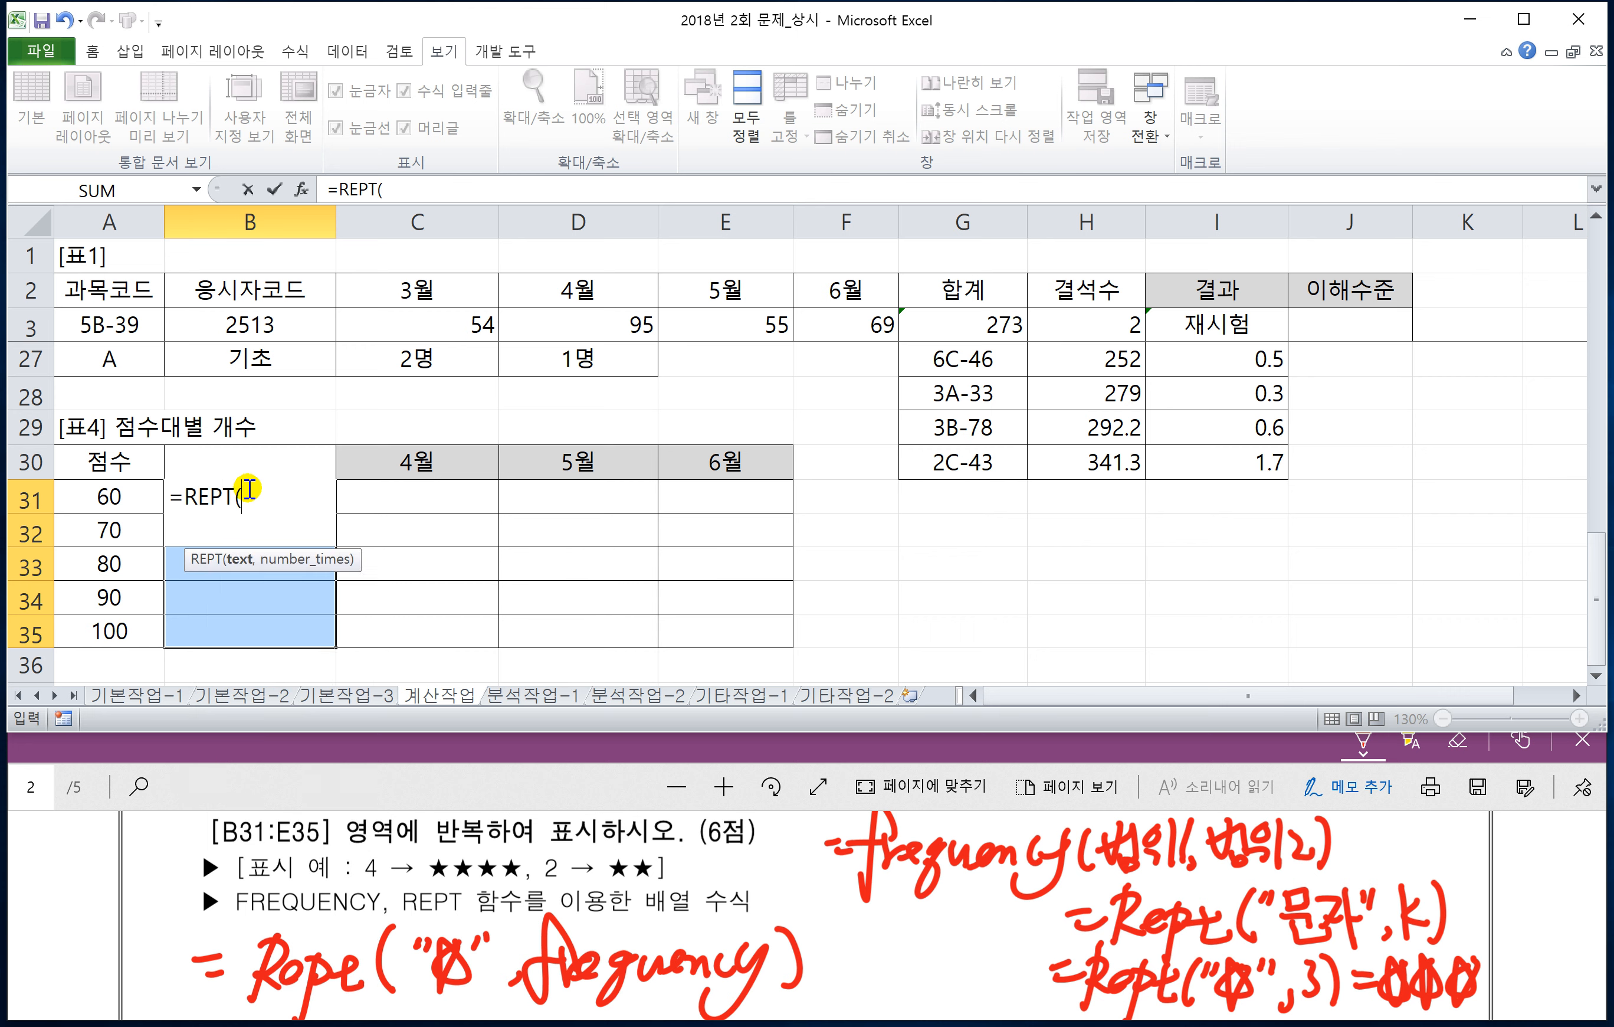
type("\"ㅁ")
key("Hangul_Hanja")
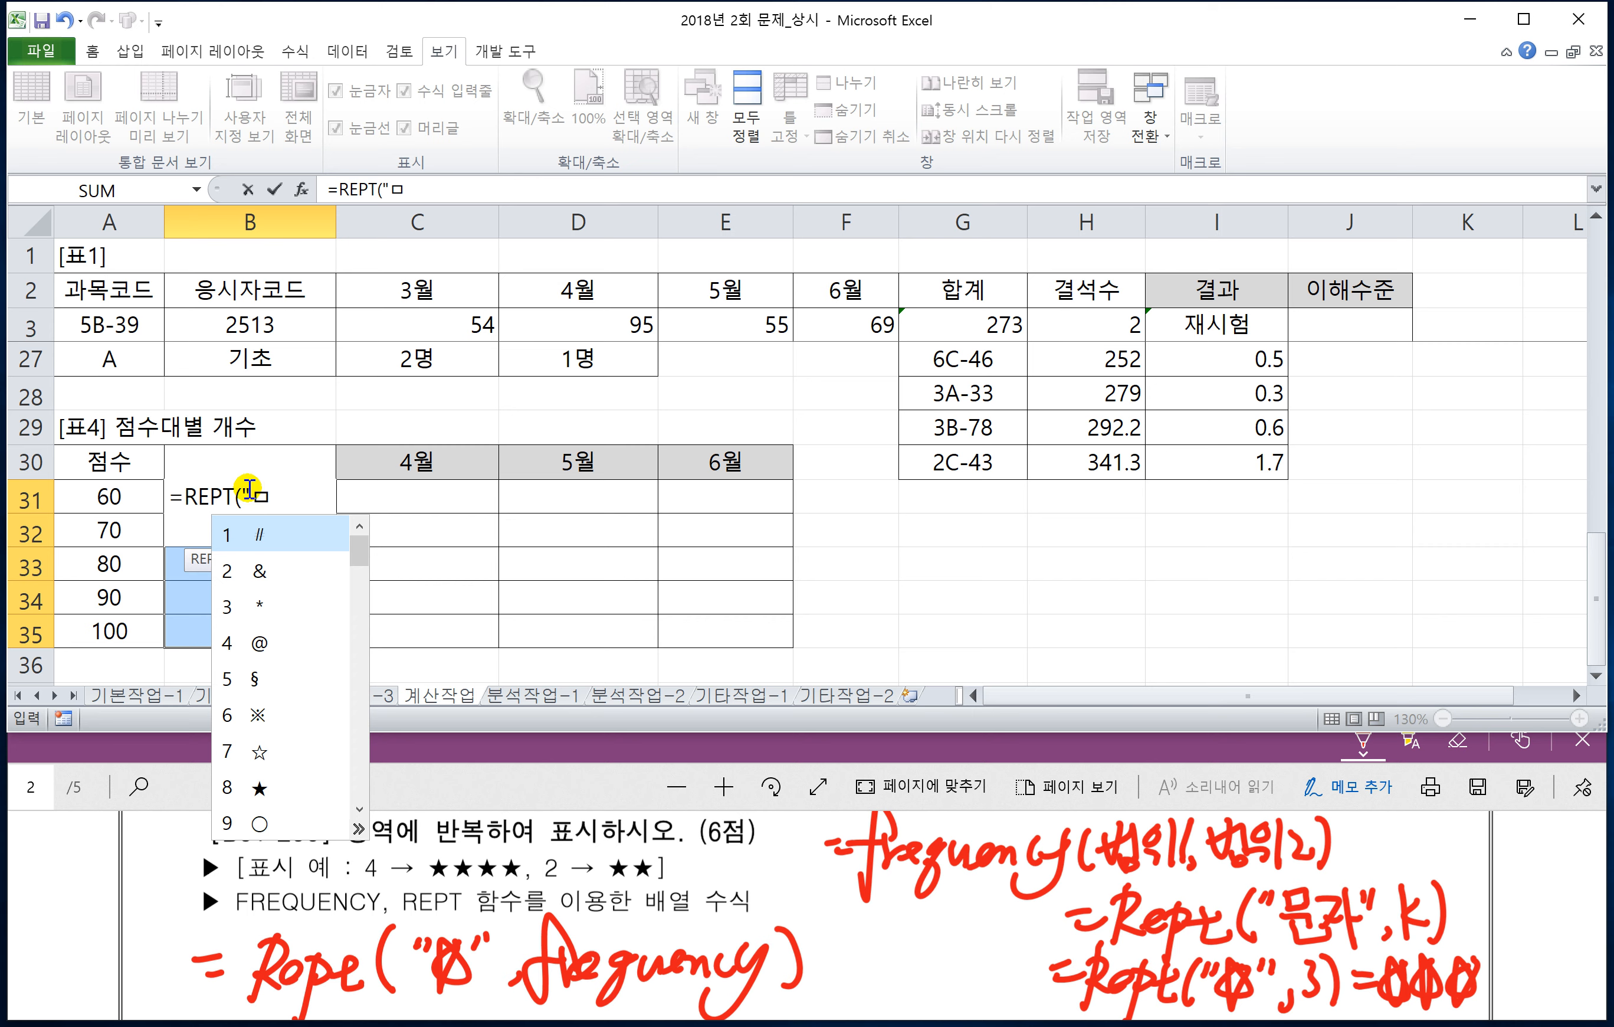
key("8")
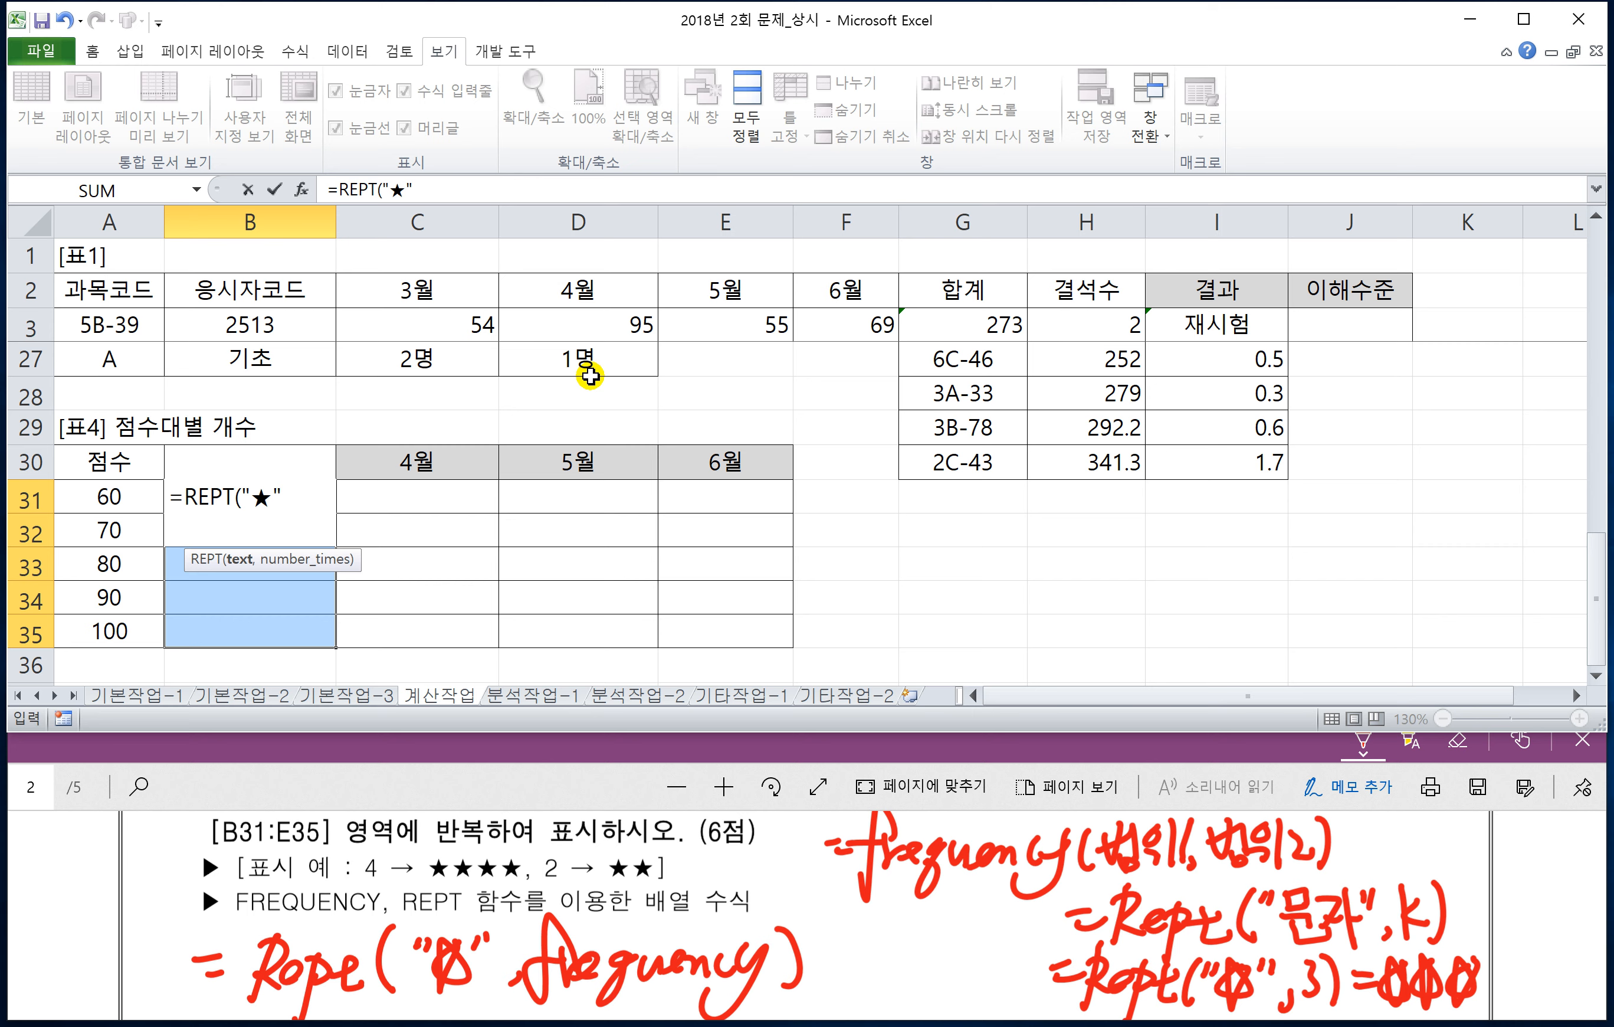
- Nest FREQUENCY as the repeat count, with the 3월 scores in [표1] as the relative data array C3:C21
type(",FRE")
key("Tab")
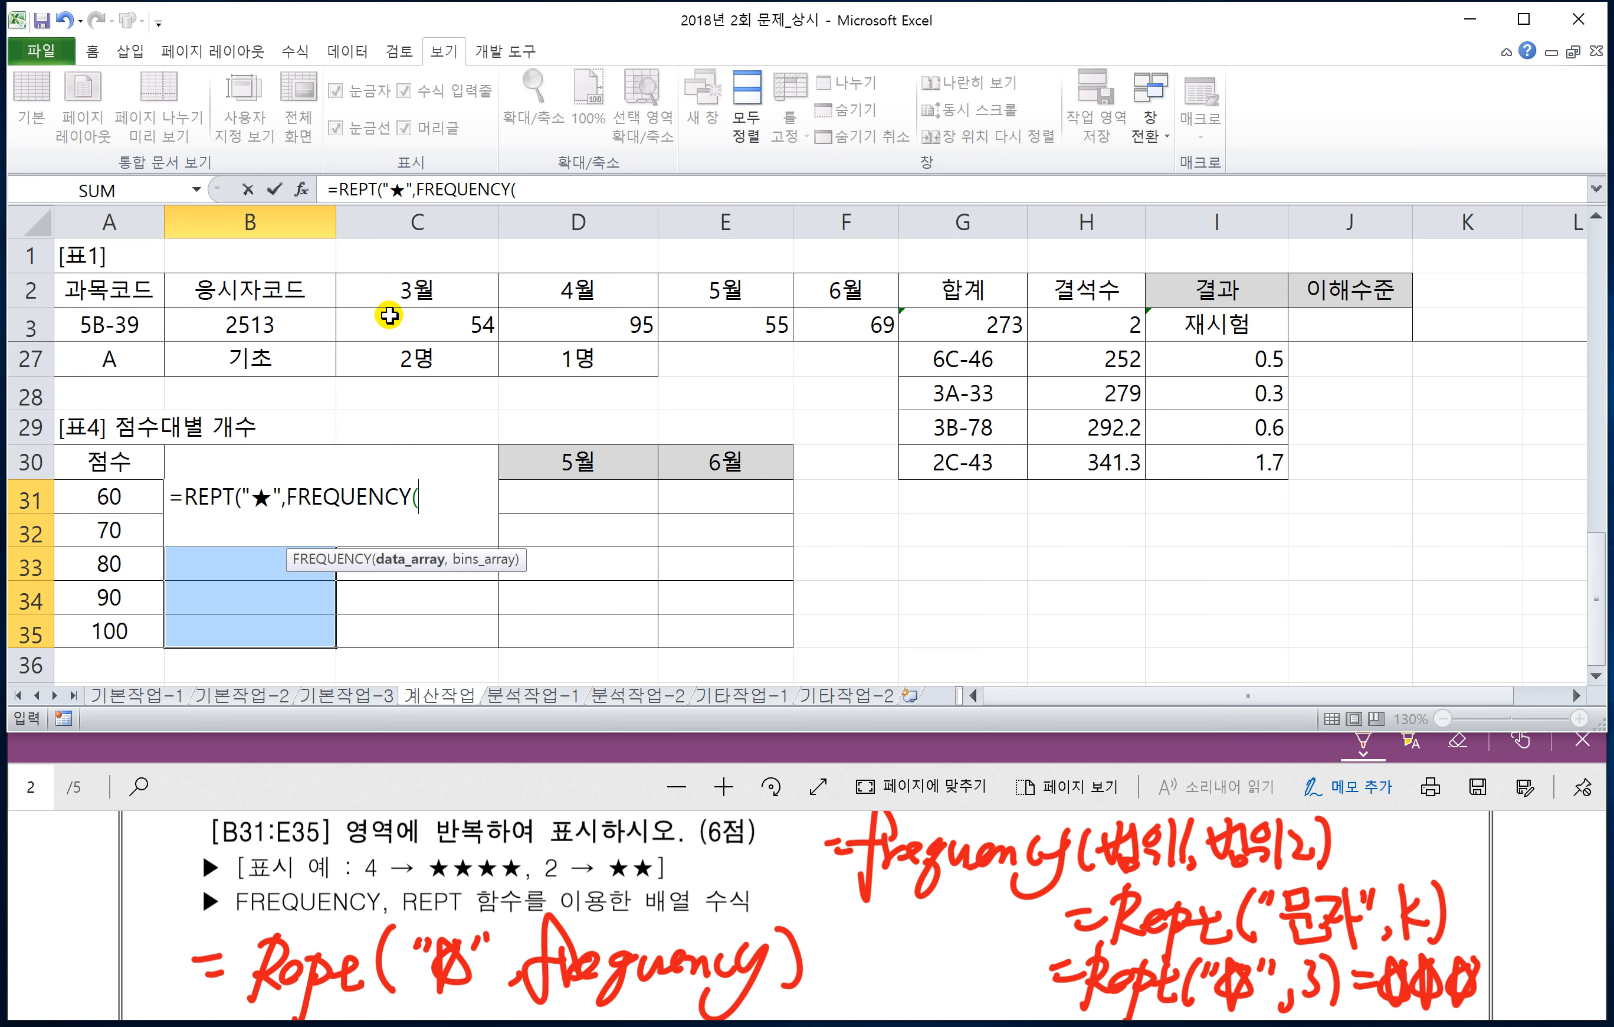
left_click(390, 317)
key("ctrl+shift+Down")
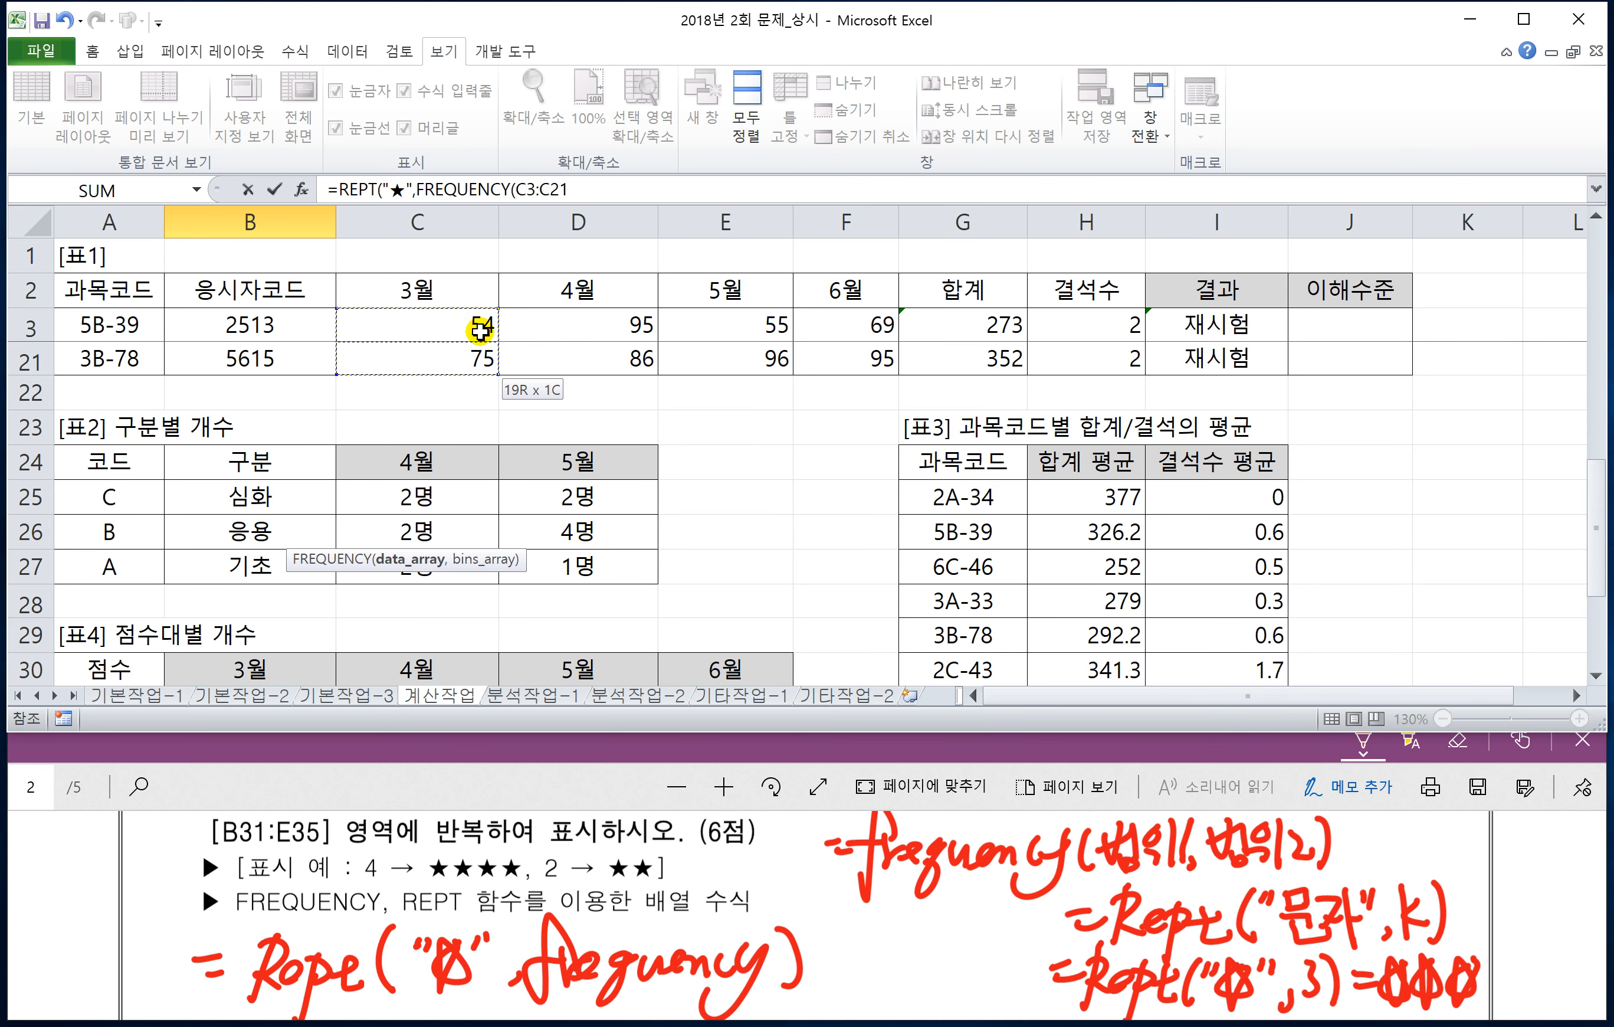
scroll(536, 358, "down", 2)
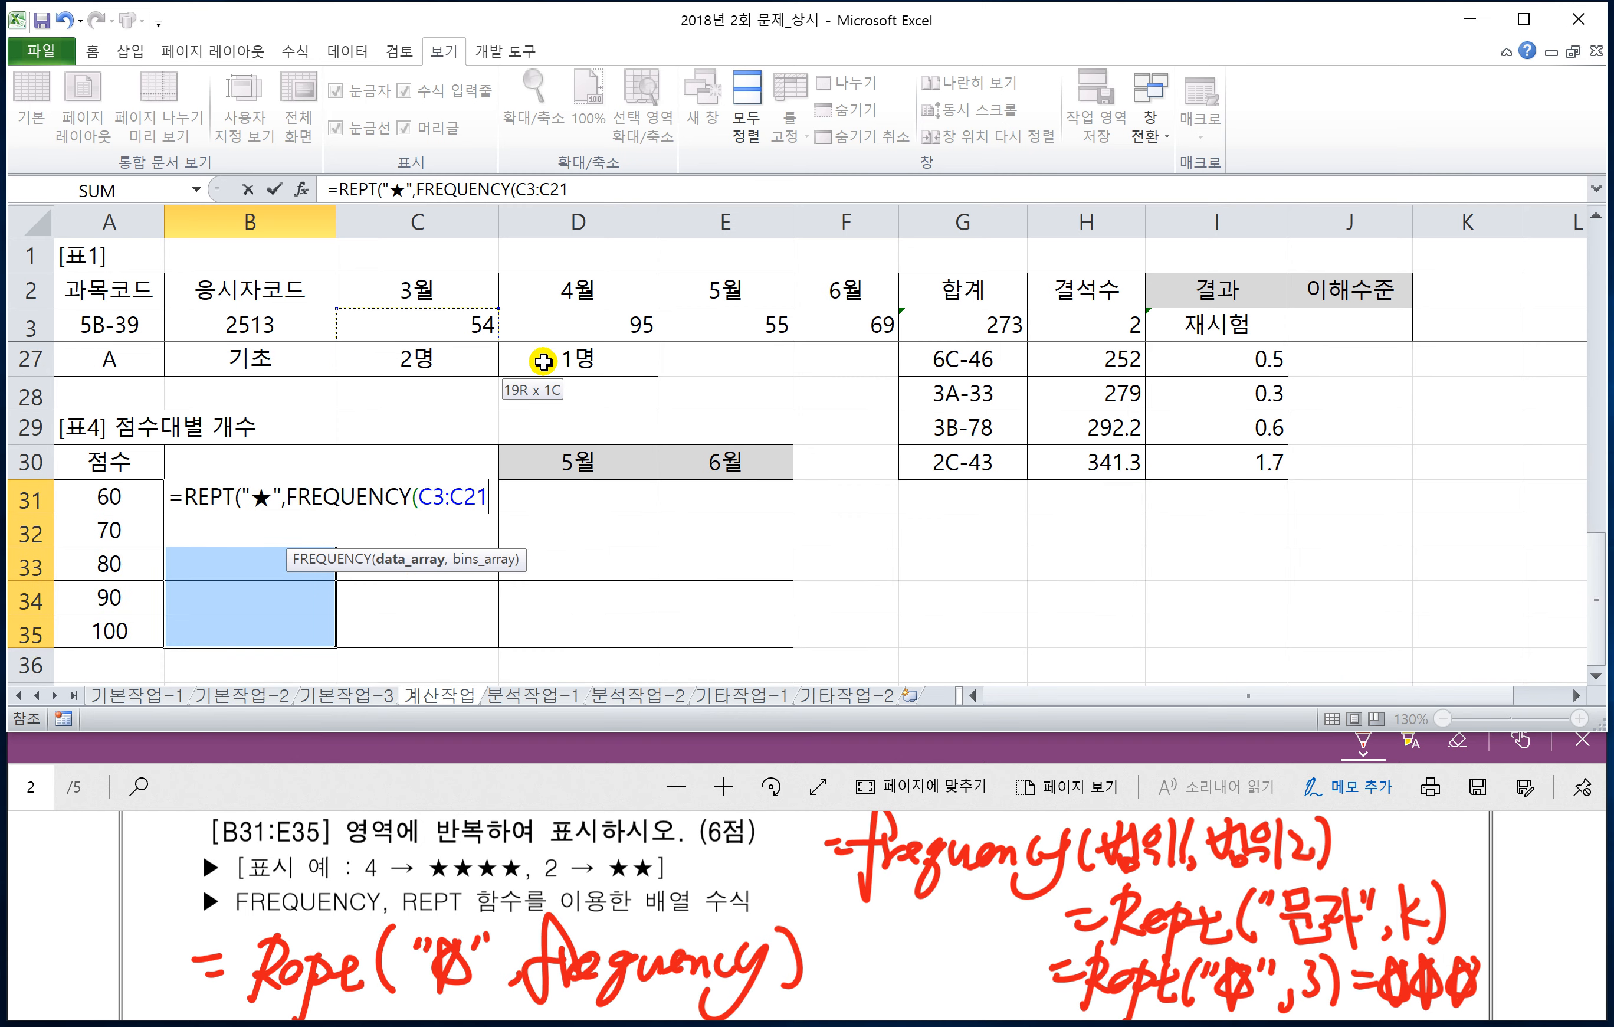
type(",")
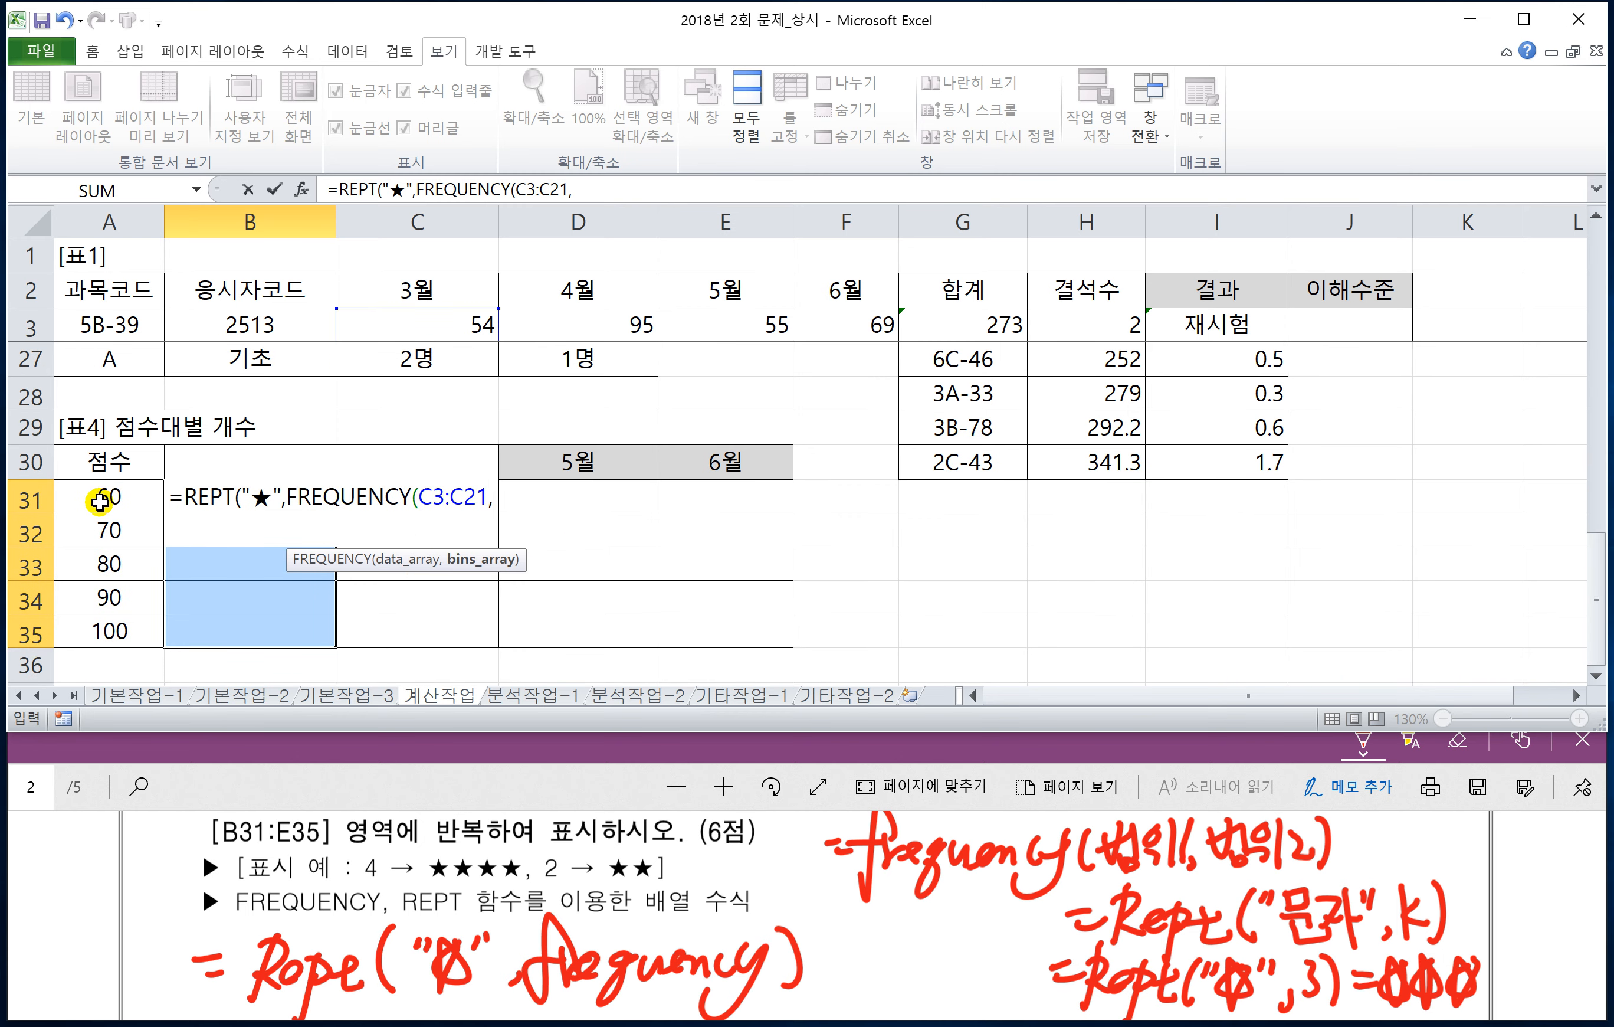
- Complete the array formula with the absolute bins $A$31:$A$35 and fill it across to column E
left_click_drag(102, 490, 103, 630)
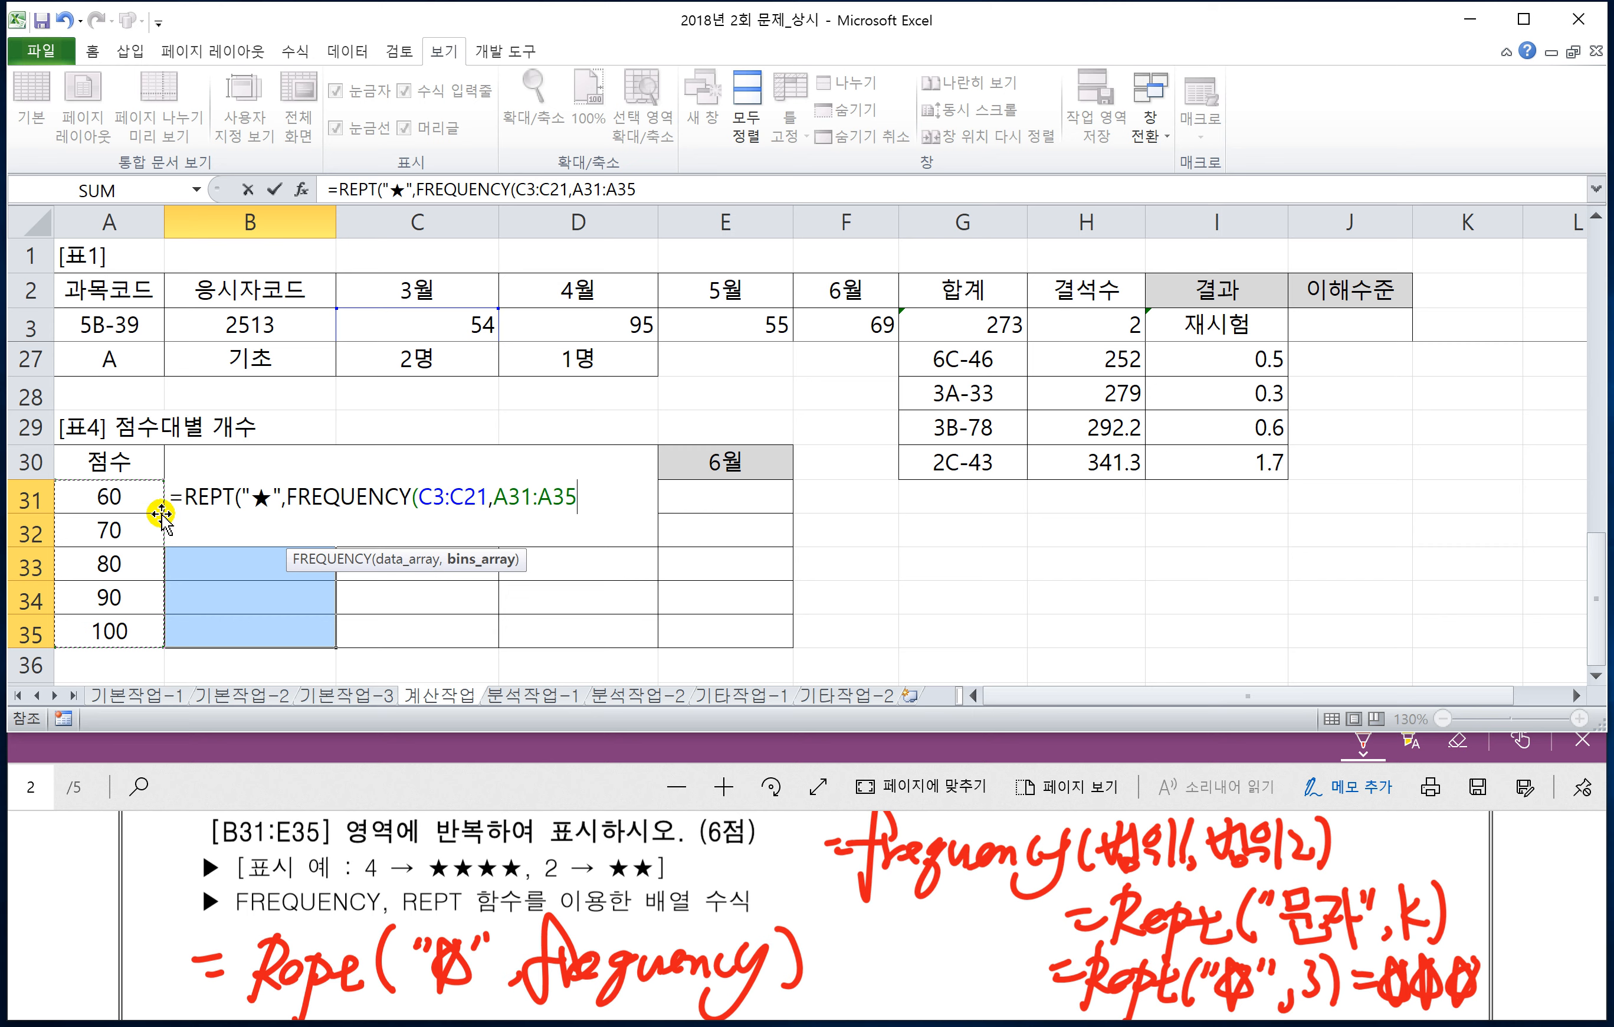
key("F4")
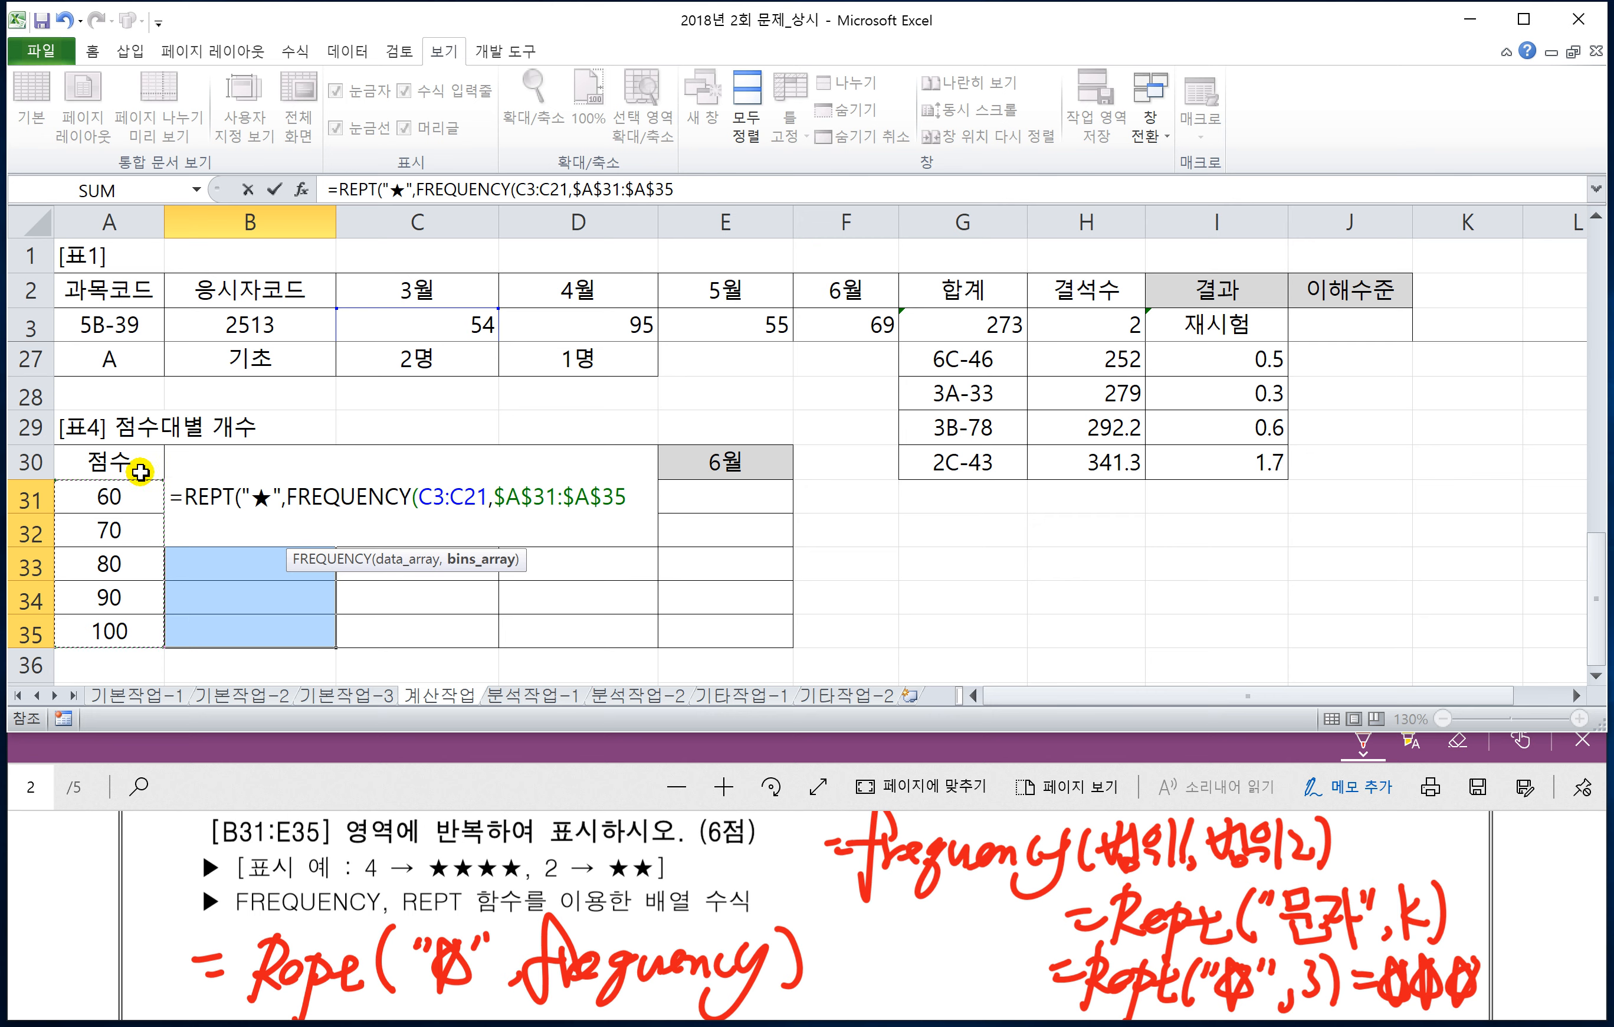
type(")")
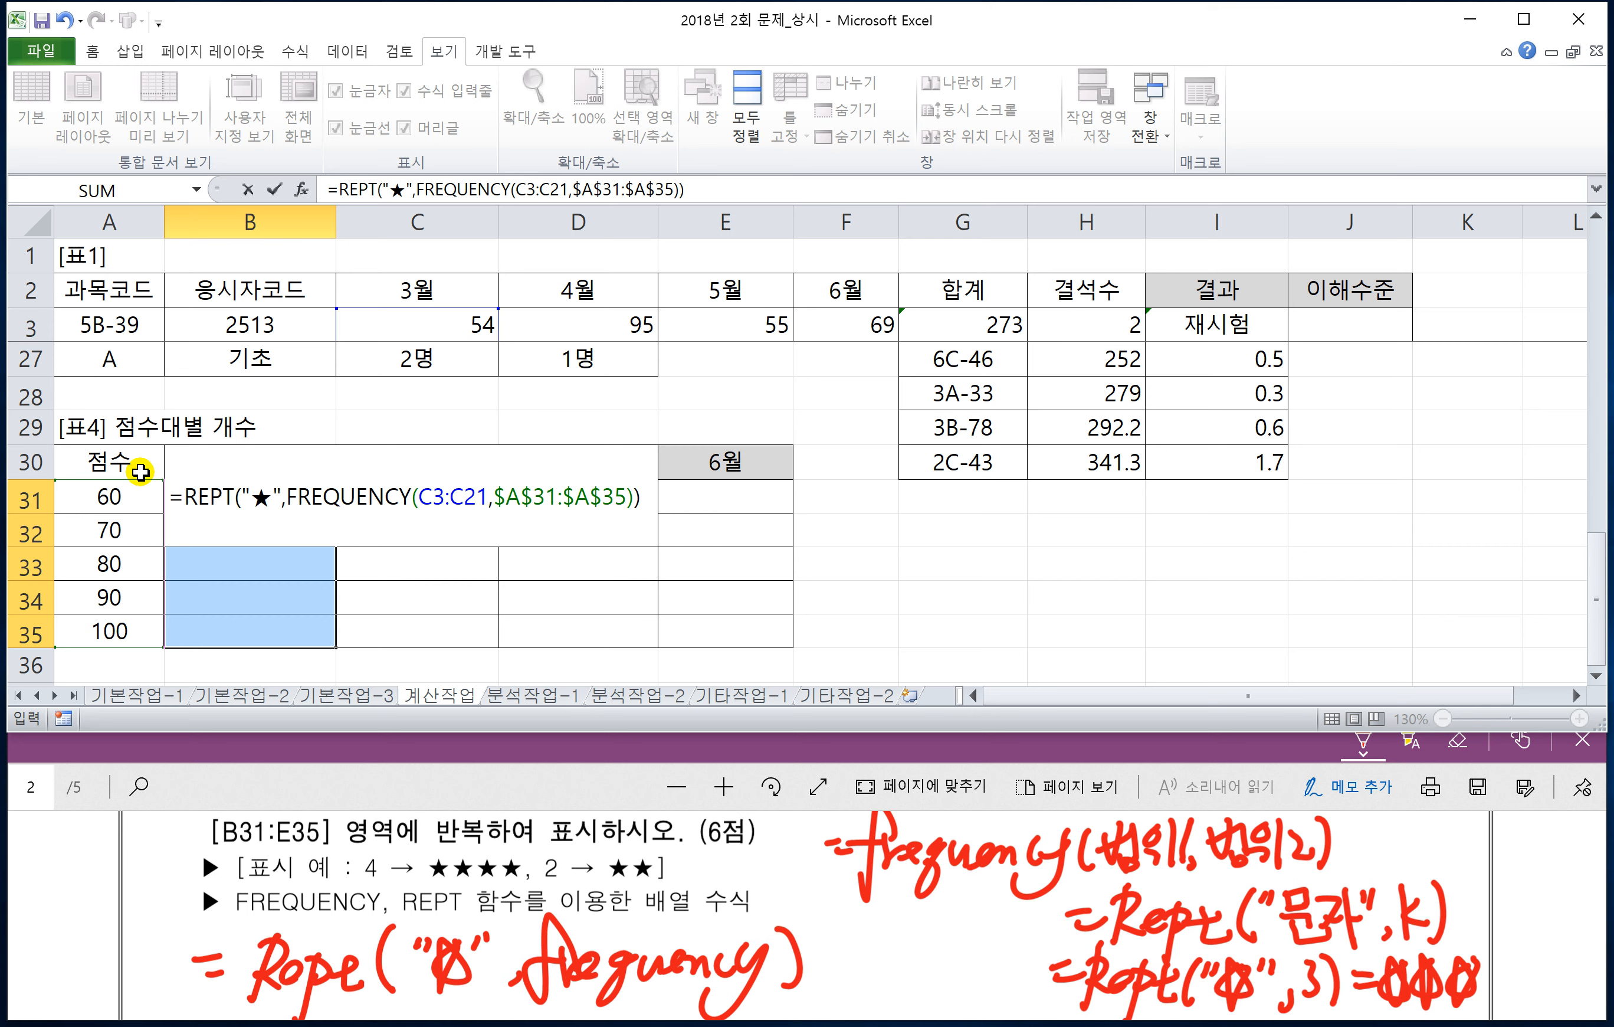
key("ctrl+shift+Return")
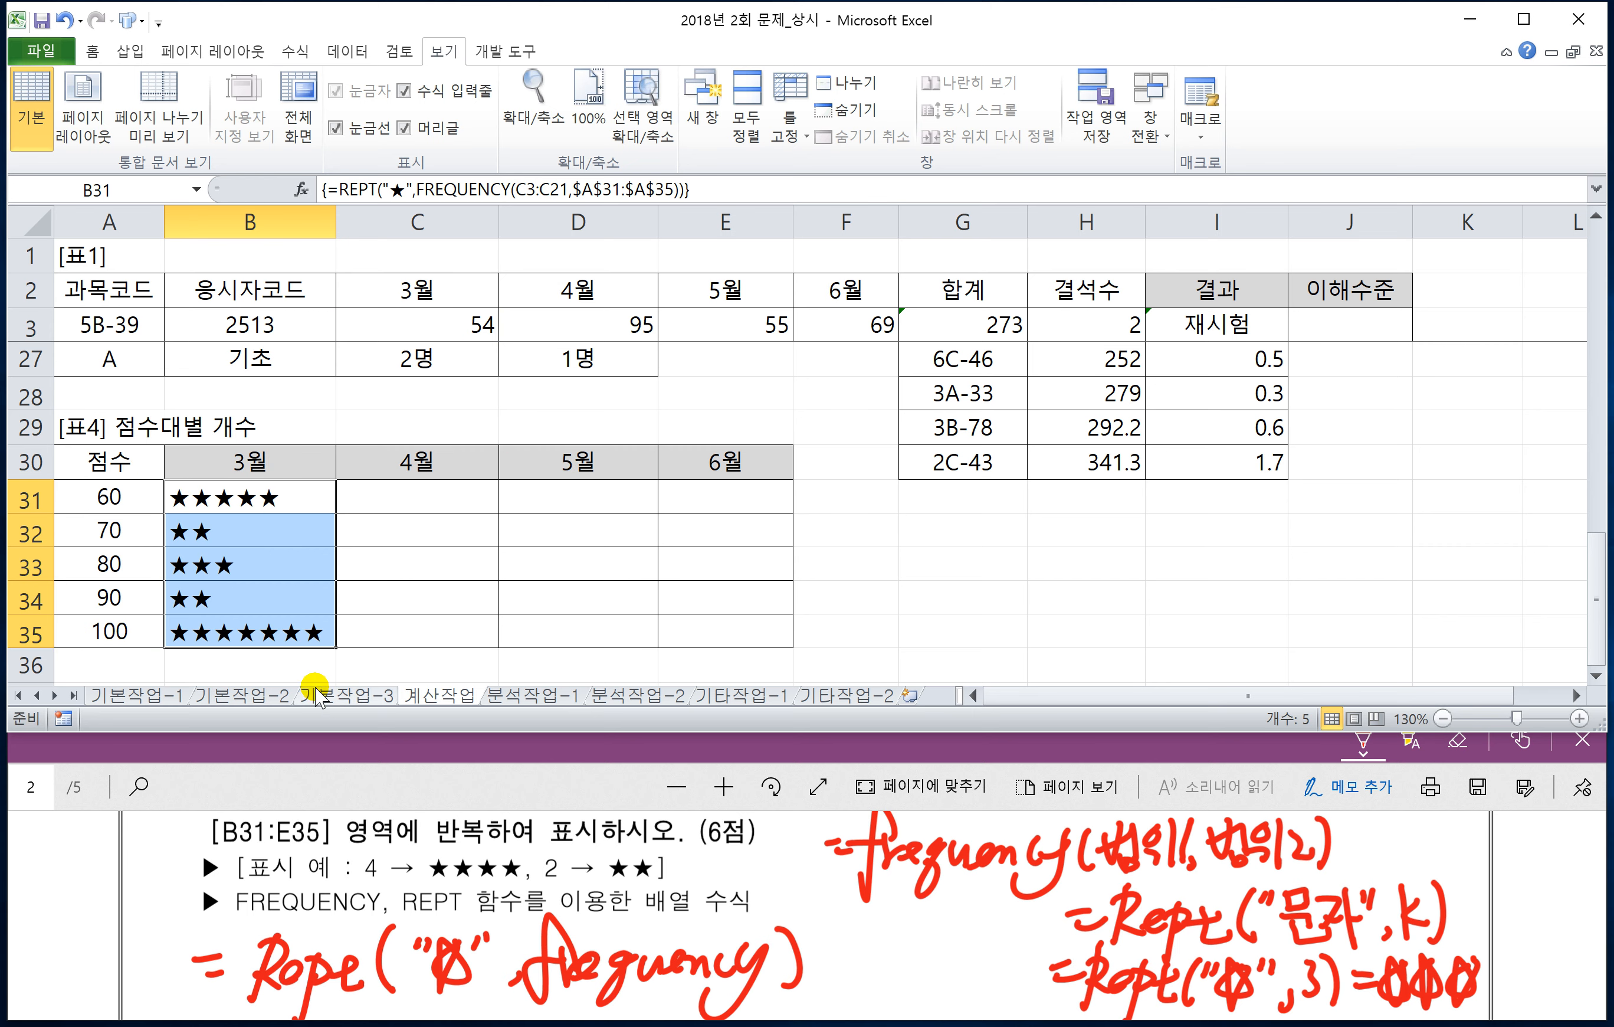
left_click_drag(334, 653, 797, 643)
left_click(831, 624)
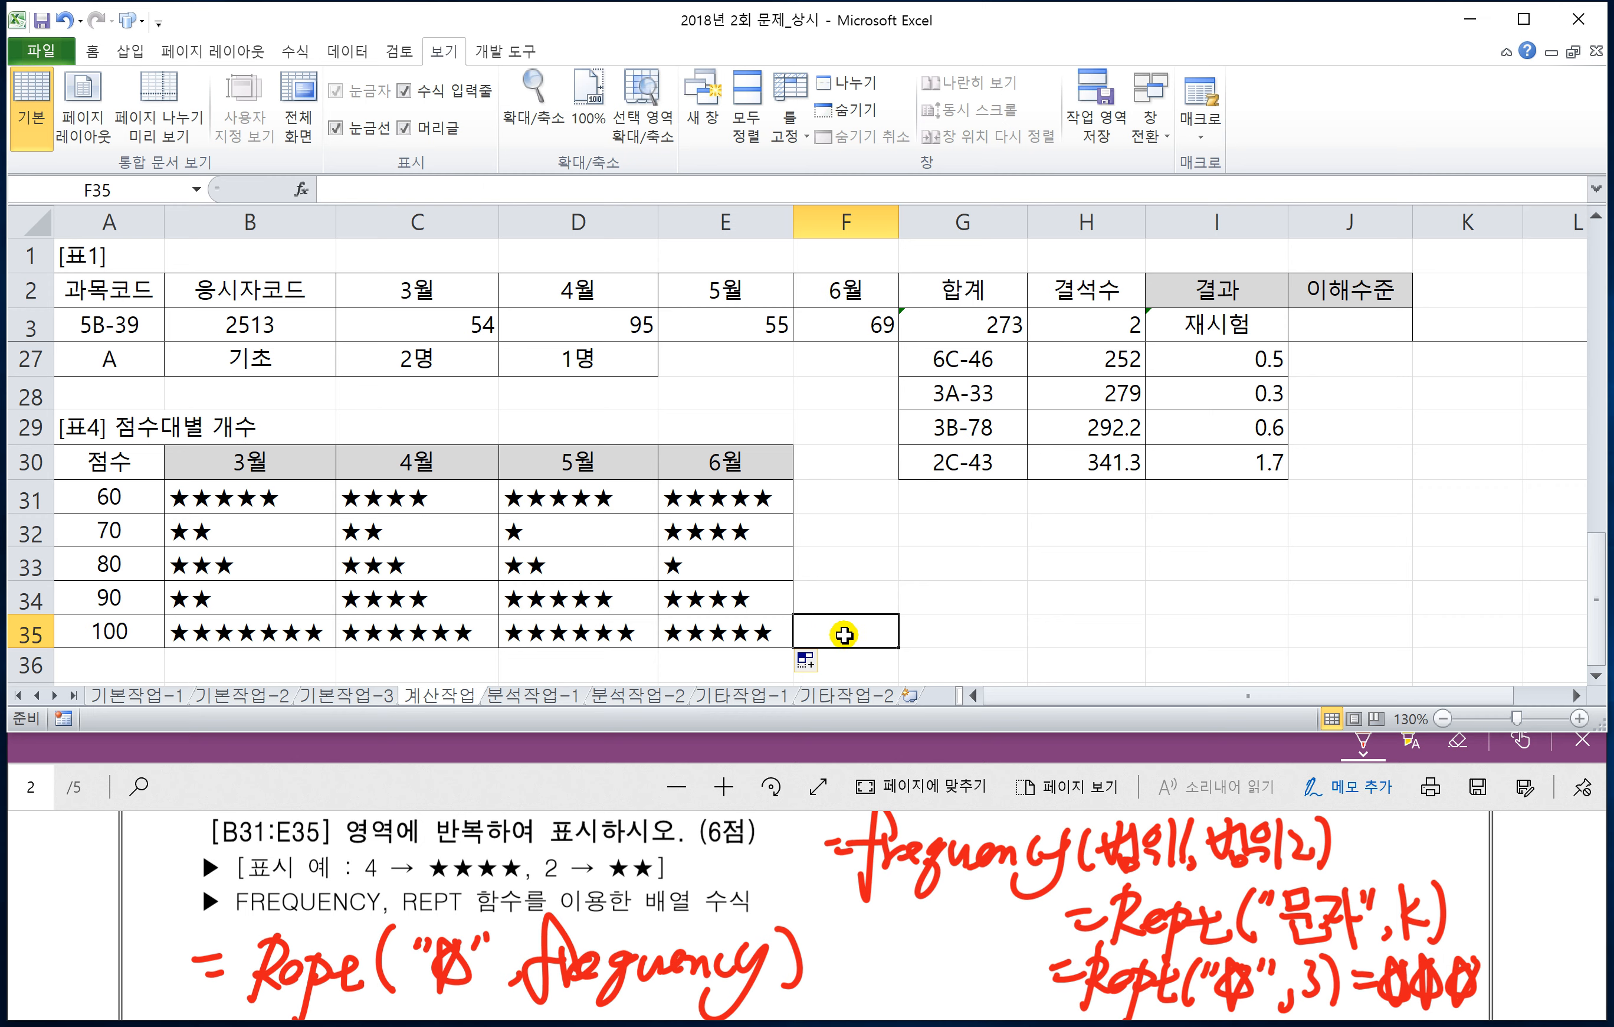
- Read task 5 in the exam document, covering the requirements of the user-defined function fn이해수준
left_click(598, 758)
scroll(613, 892, "down", 3)
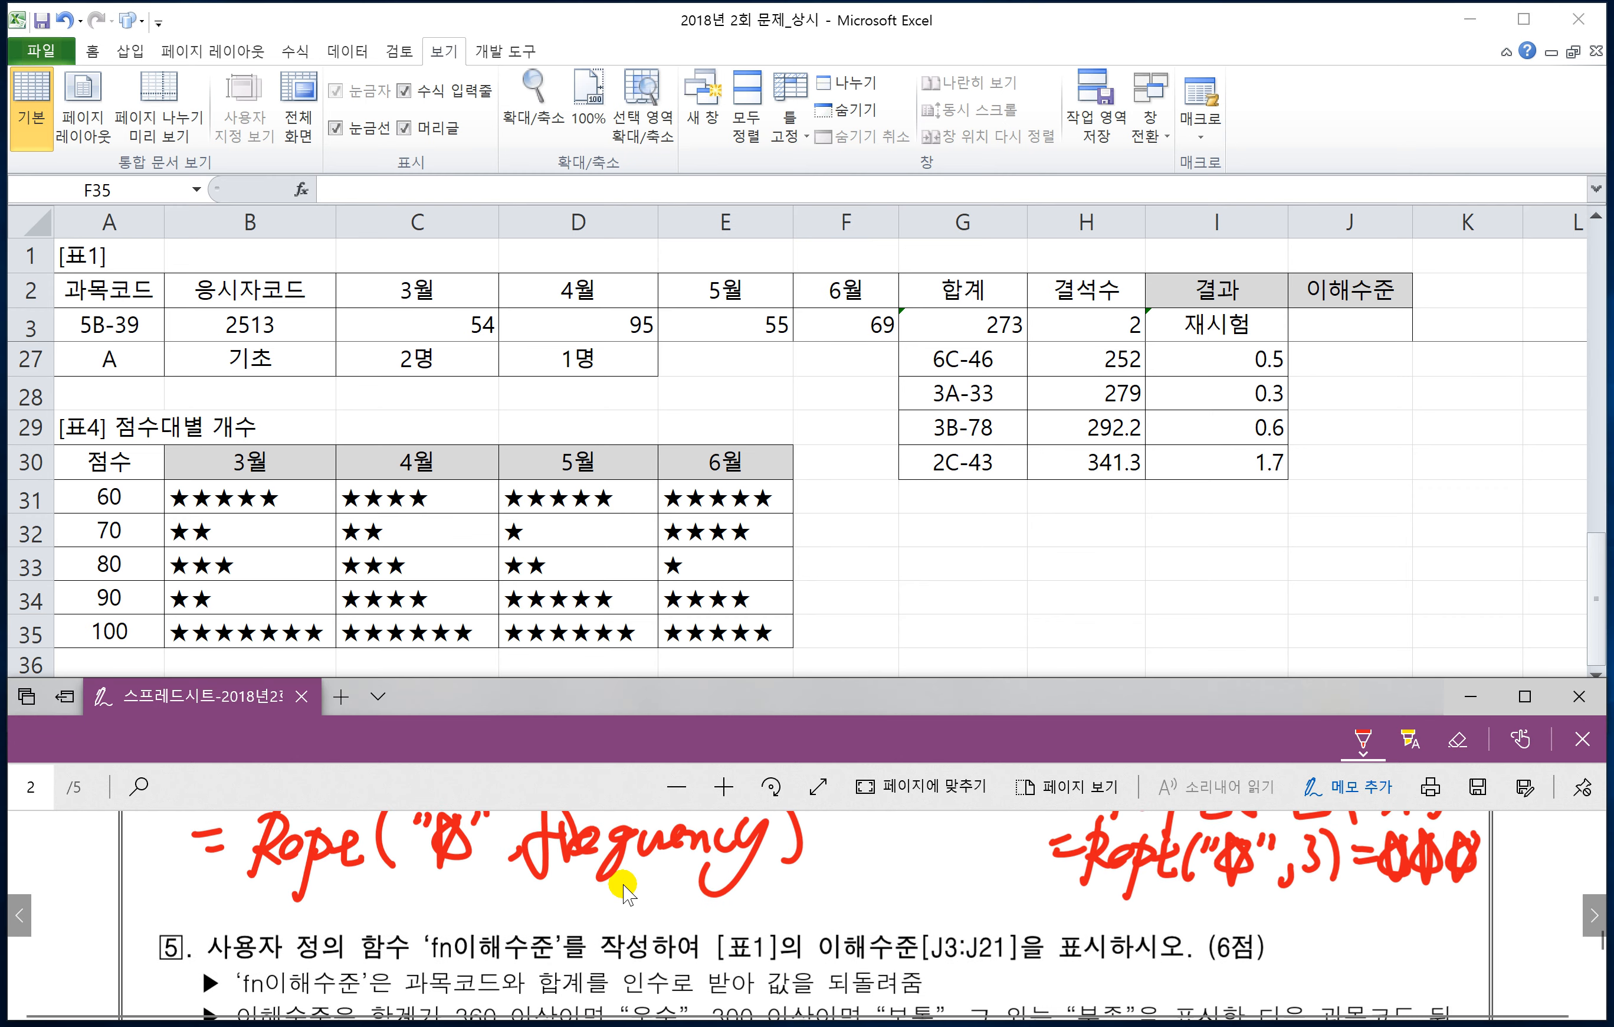
scroll(629, 893, "down", 3)
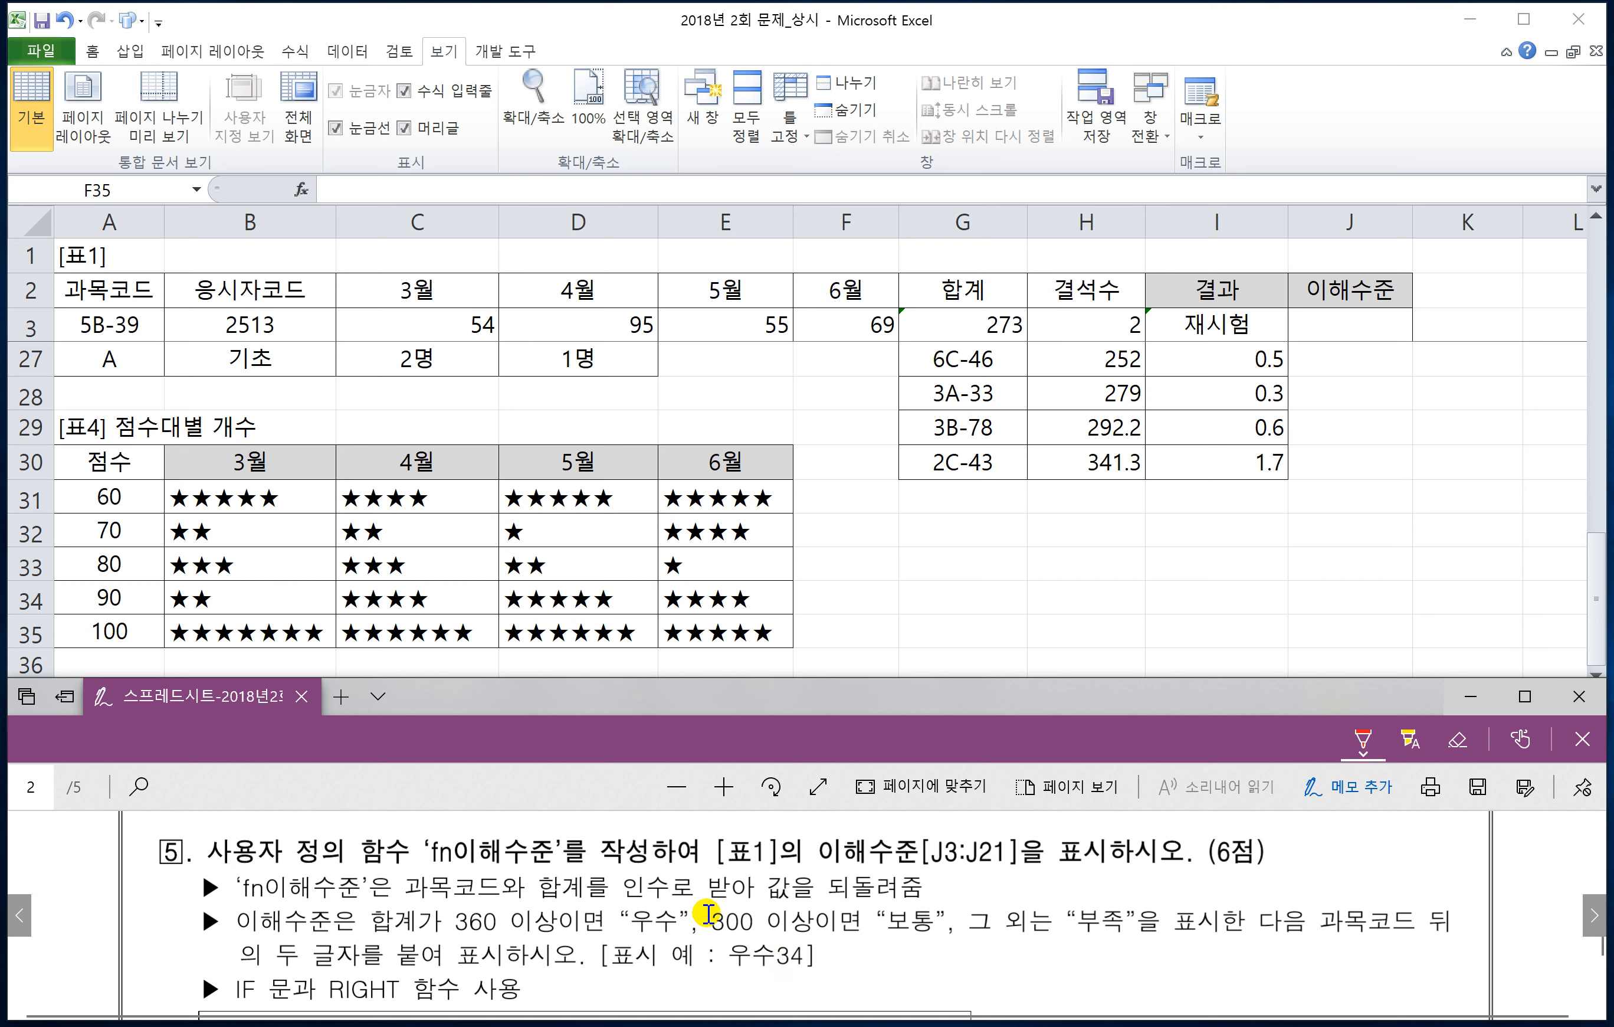
scroll(582, 951, "down", 1)
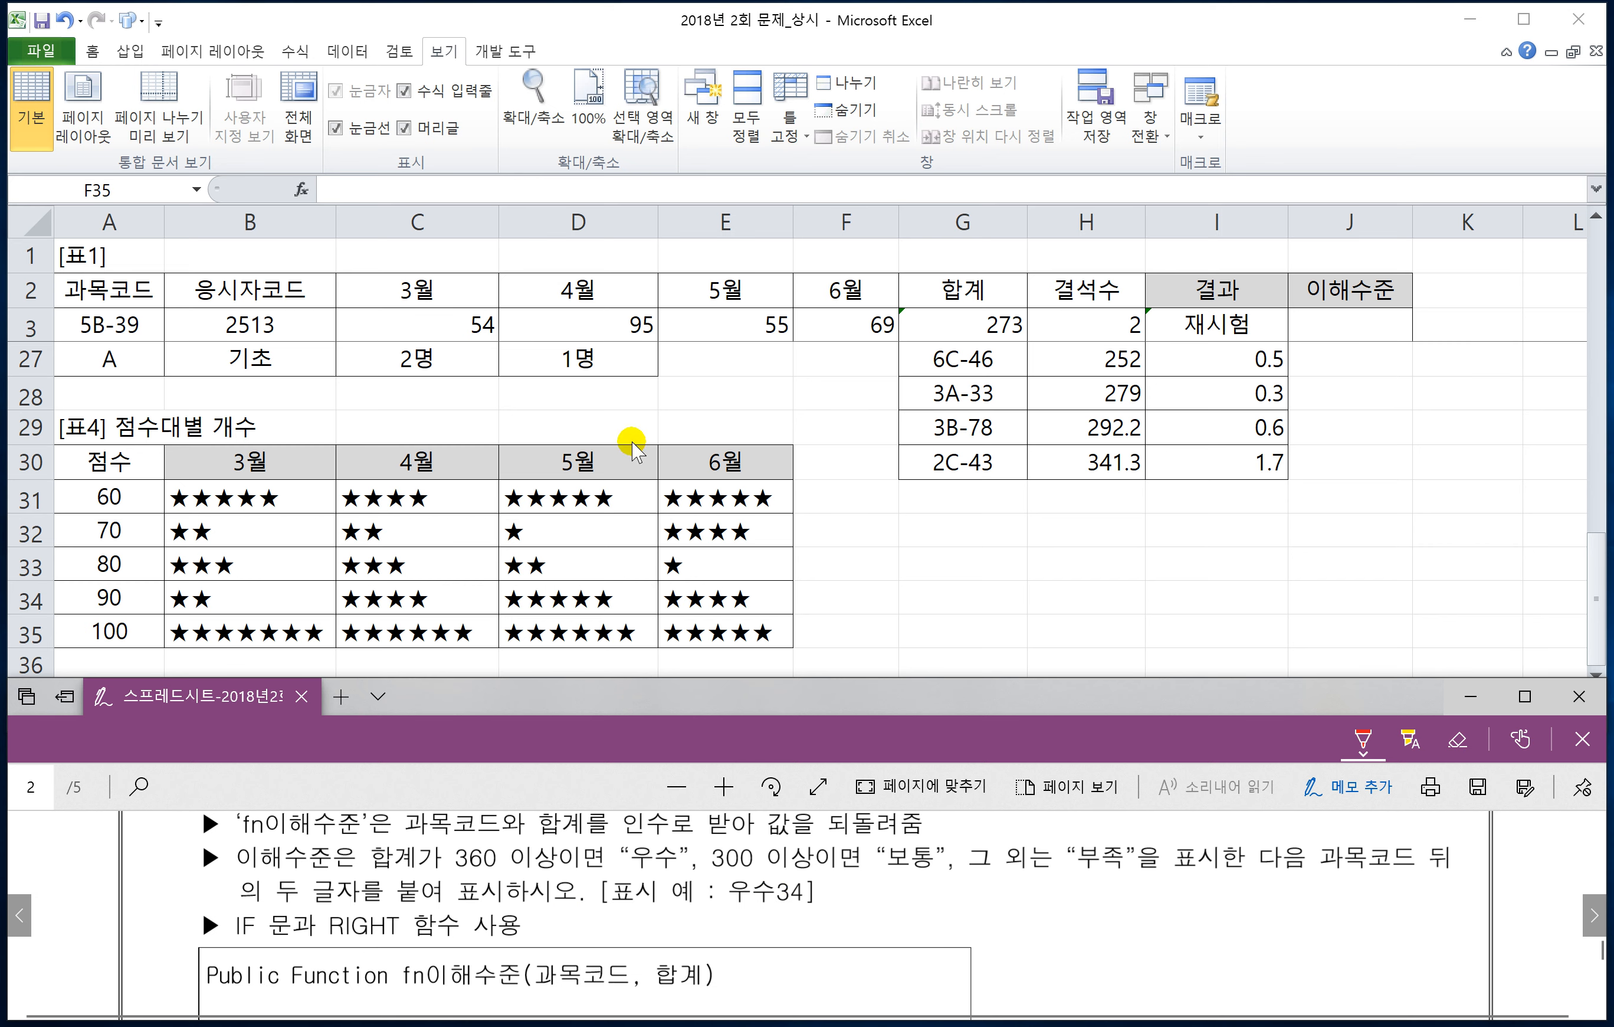
left_click(621, 391)
left_click(612, 385)
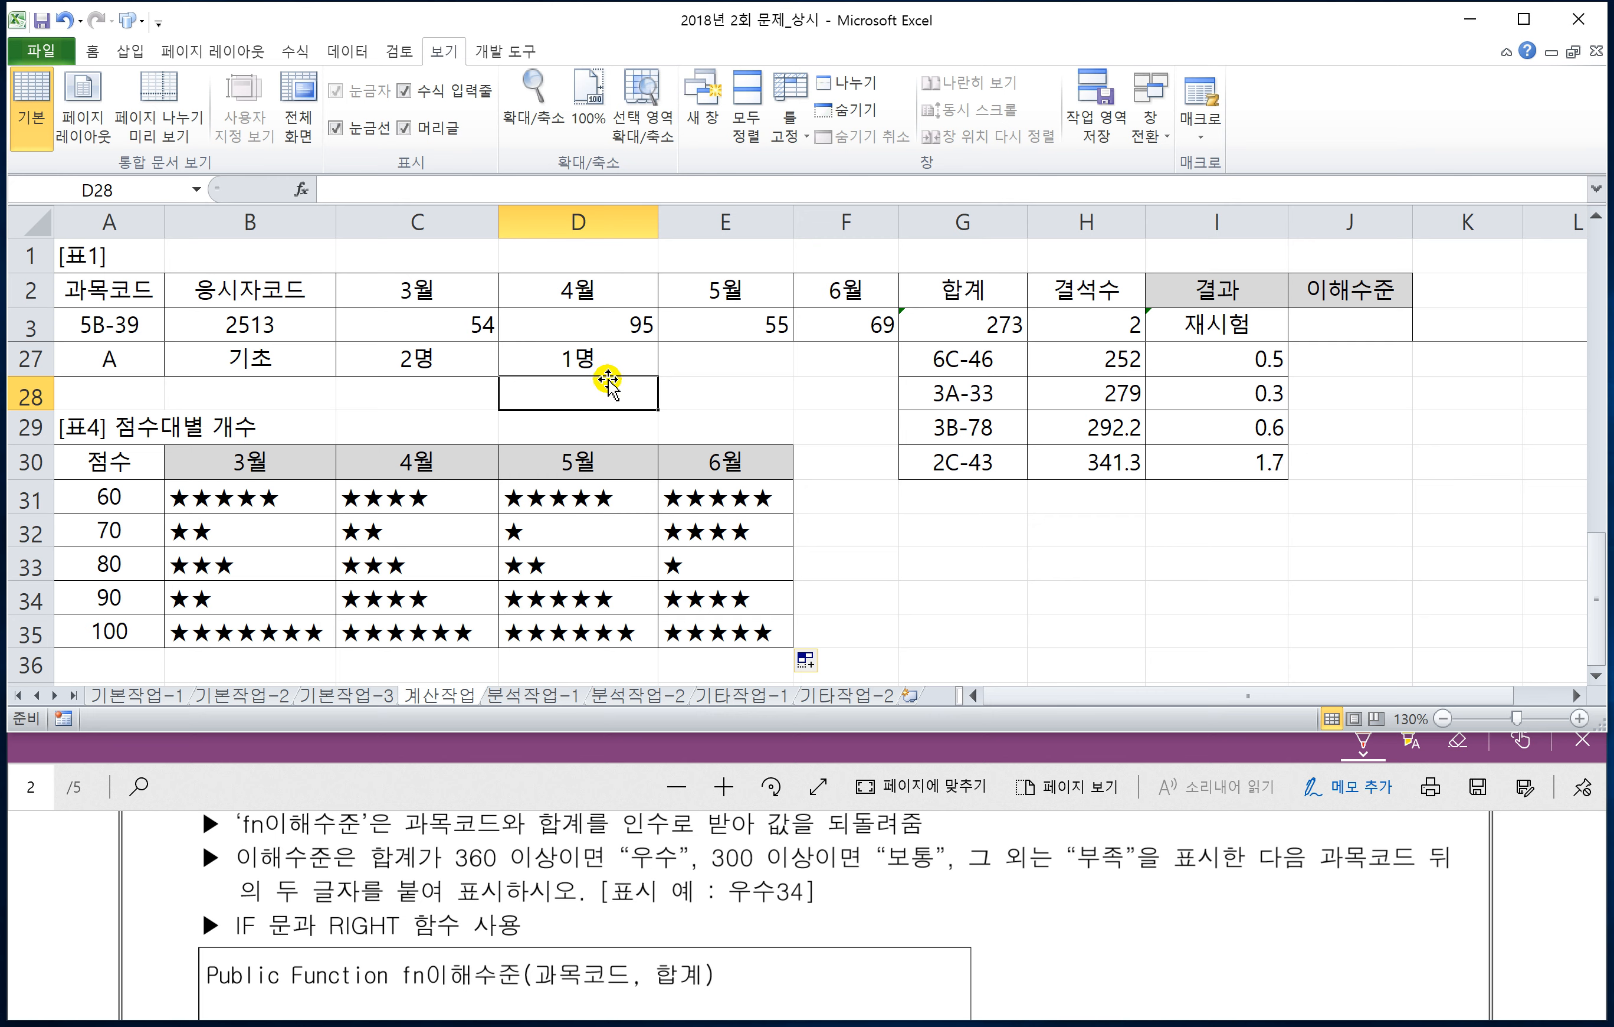
left_click(668, 415)
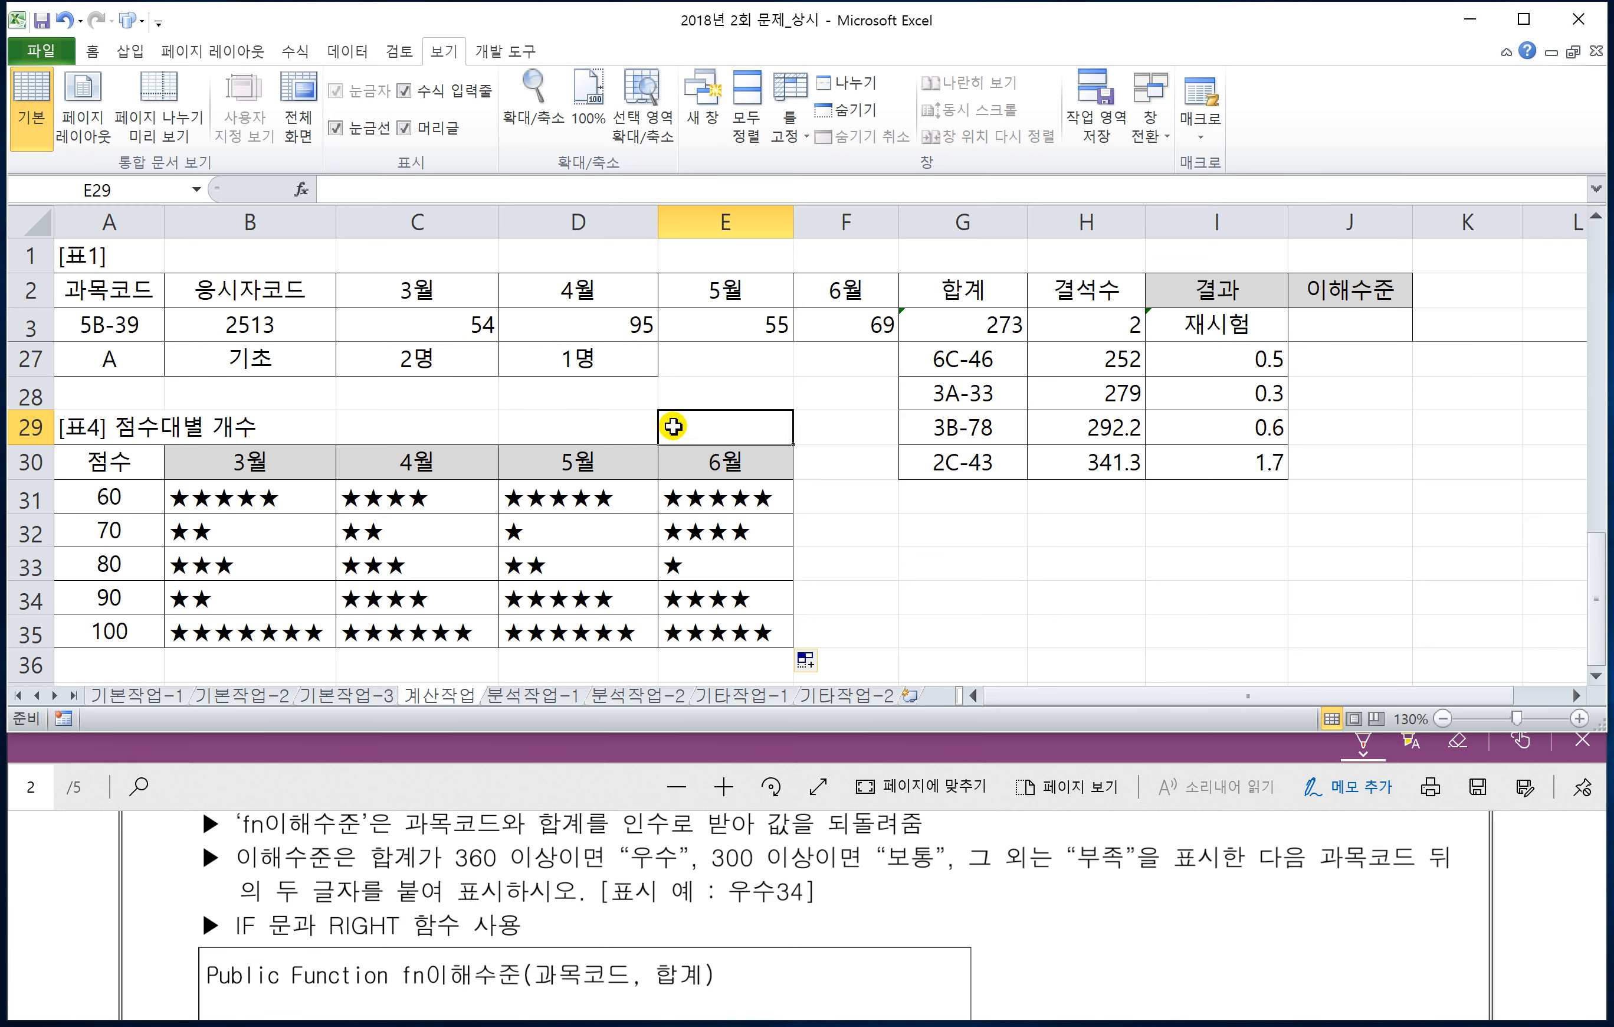
- Open the Visual Basic editor and insert a new standard module in the workbook
left_click(507, 53)
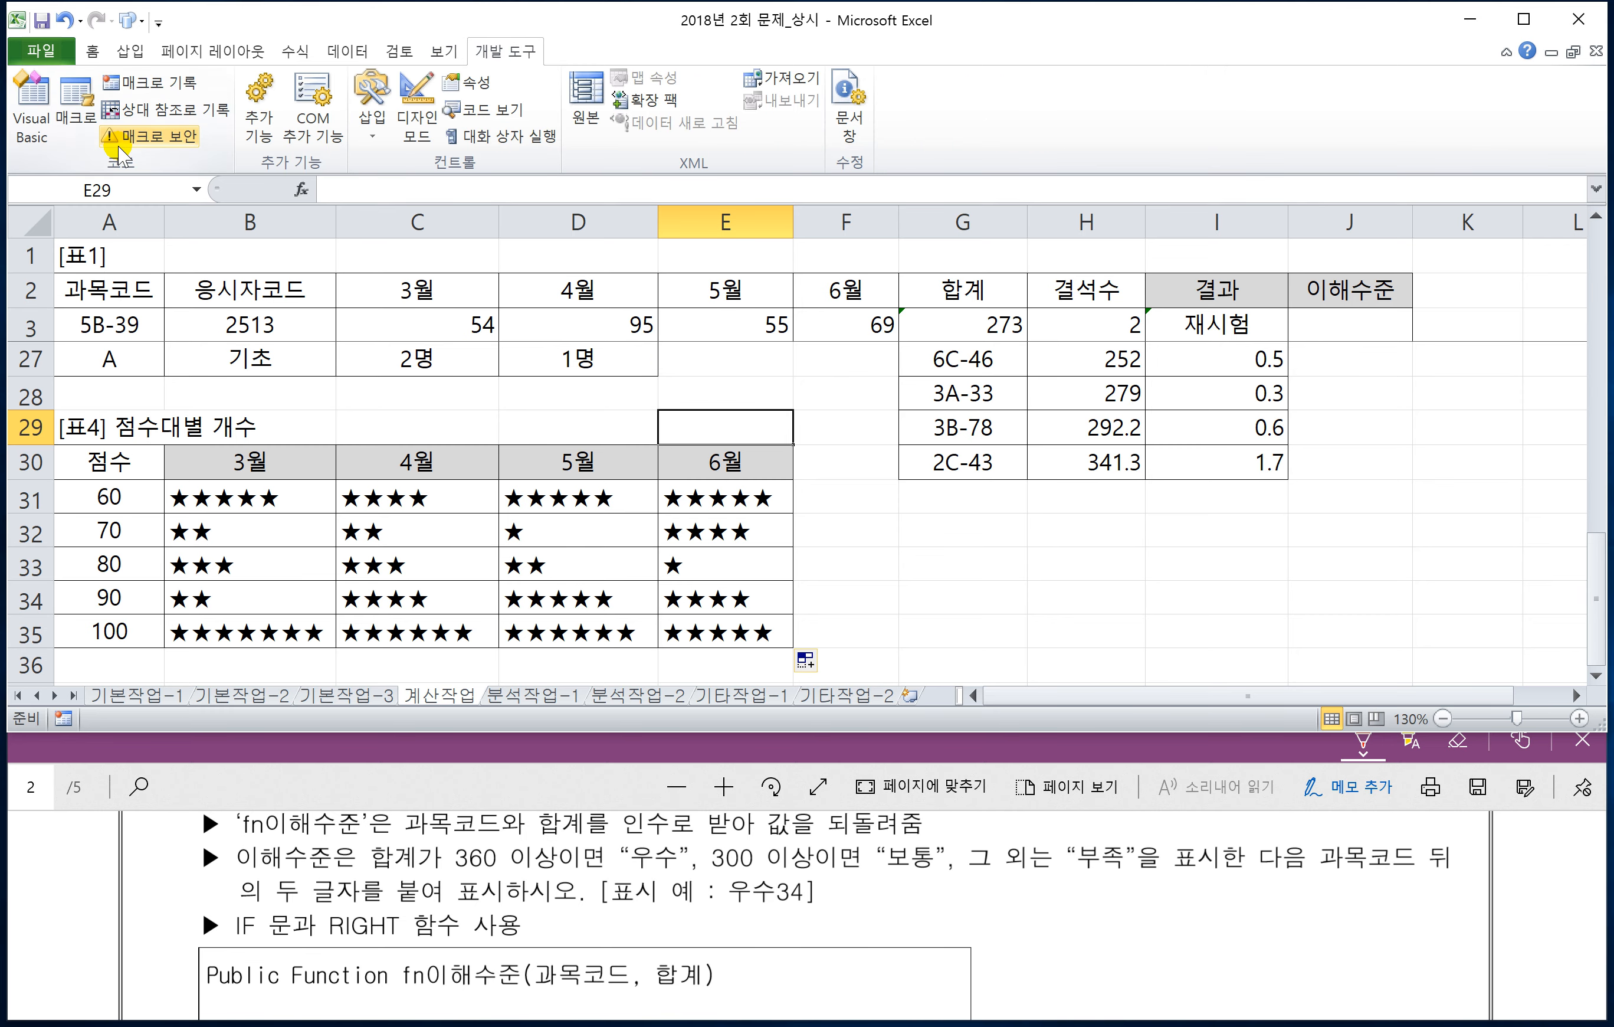
left_click(20, 126)
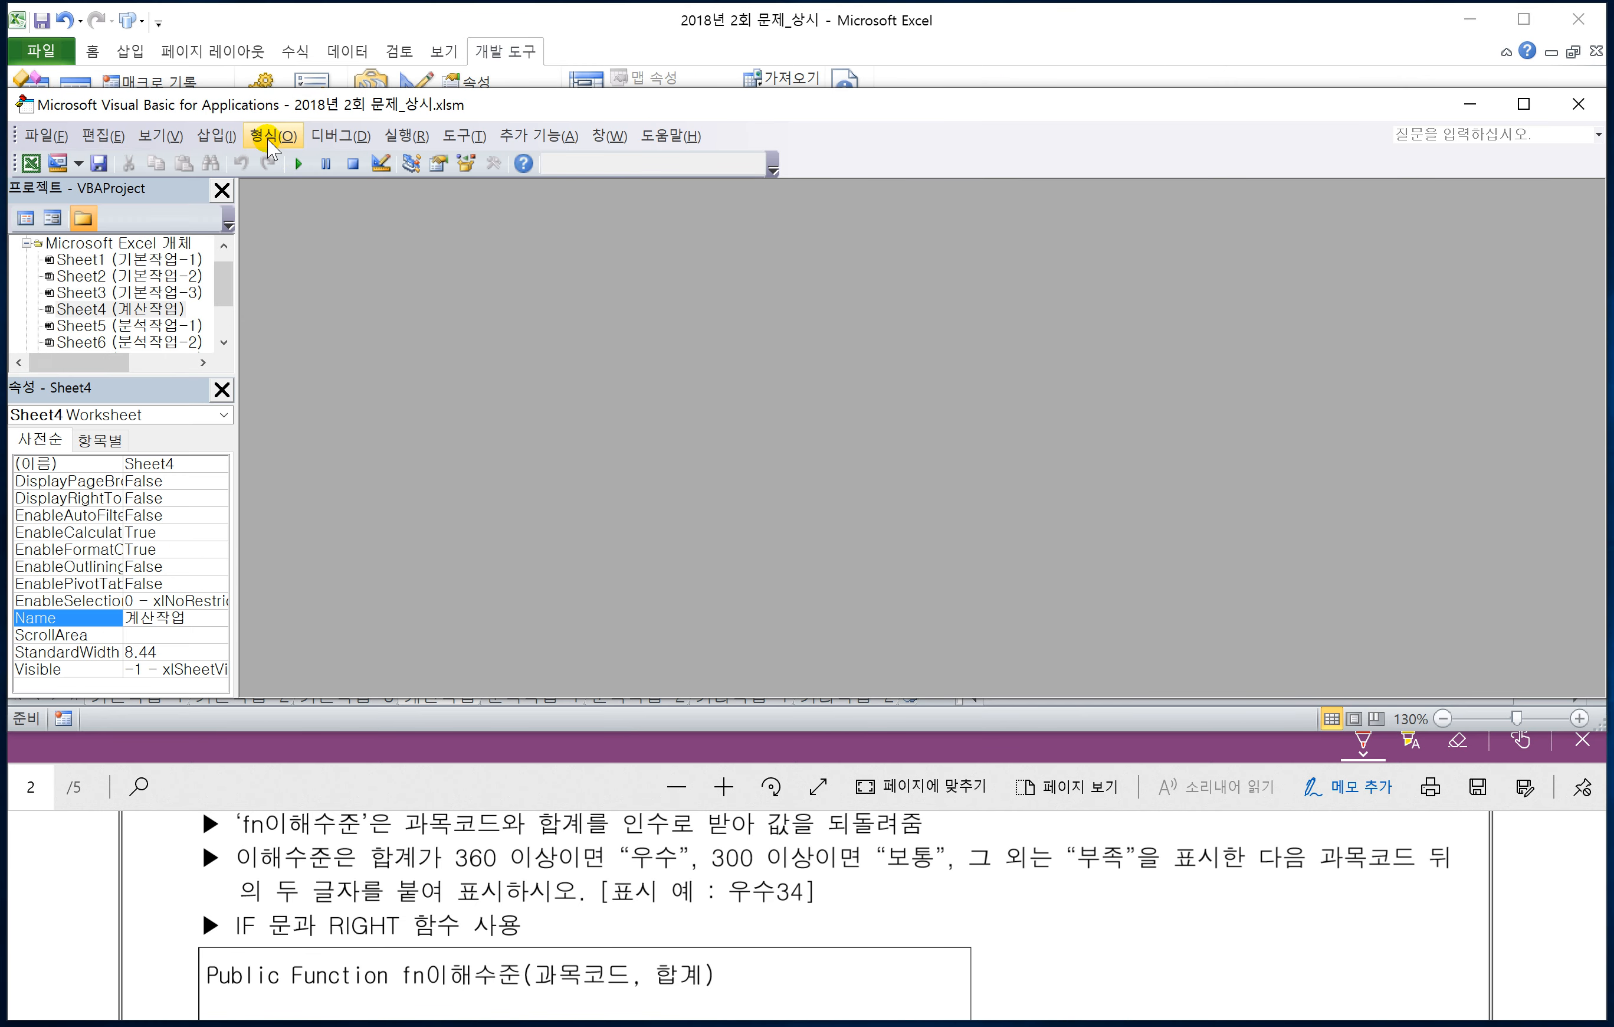
left_click(160, 136)
left_click(217, 135)
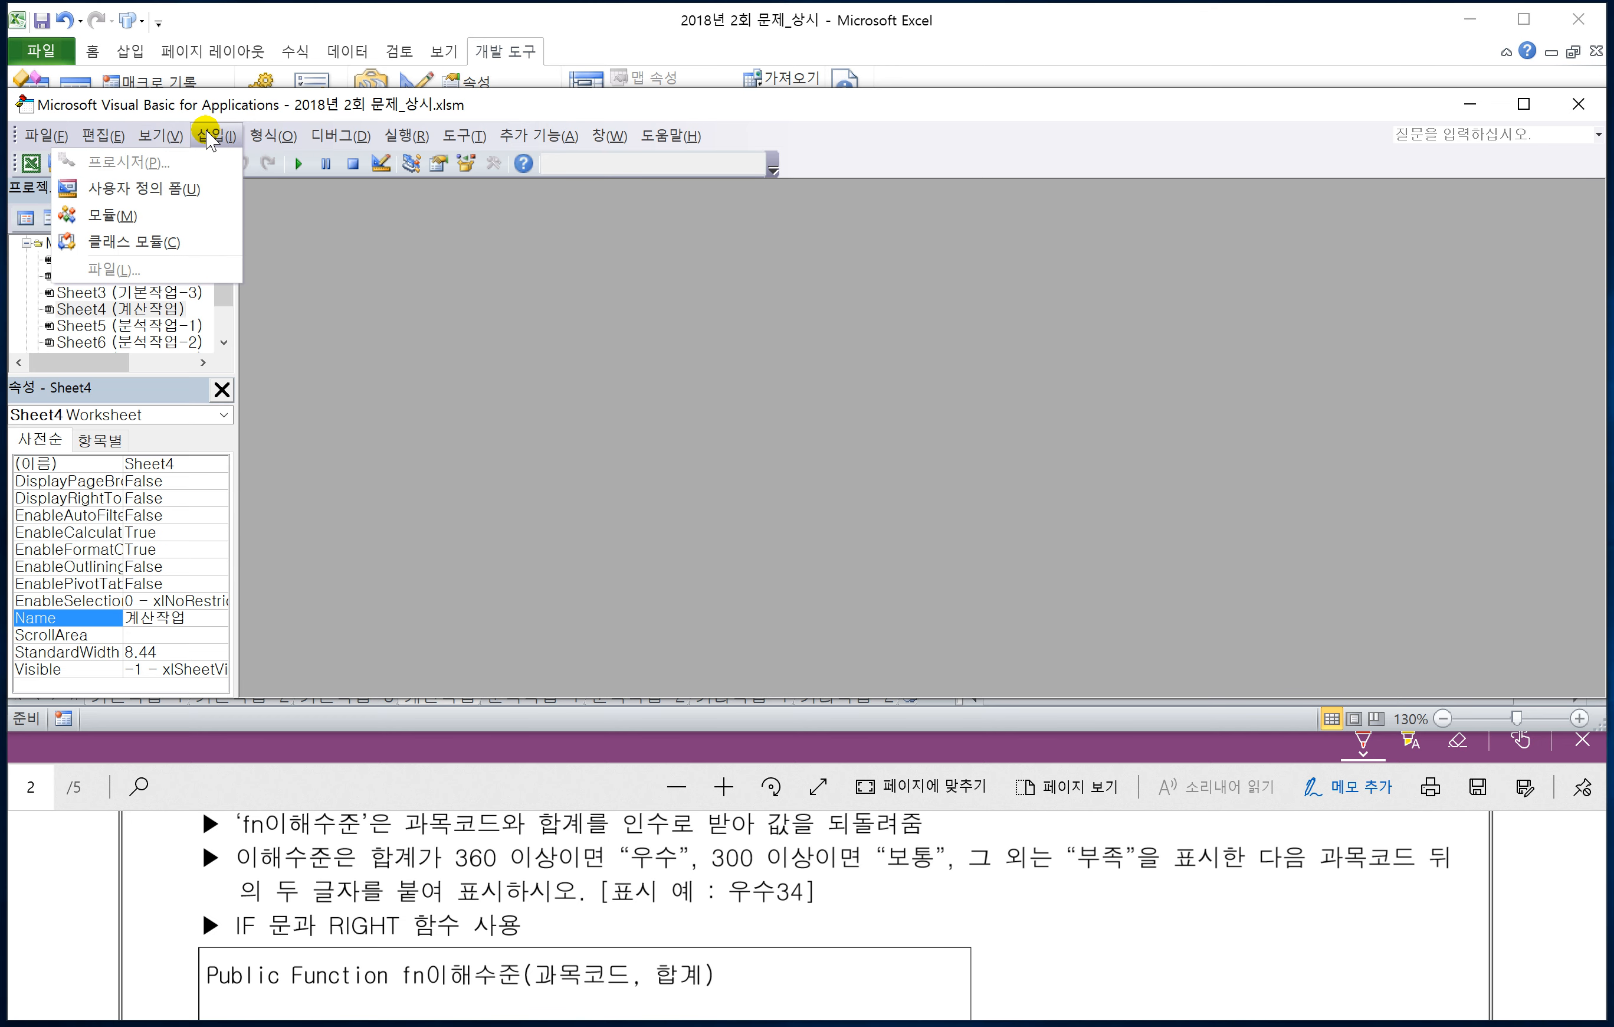
left_click(130, 218)
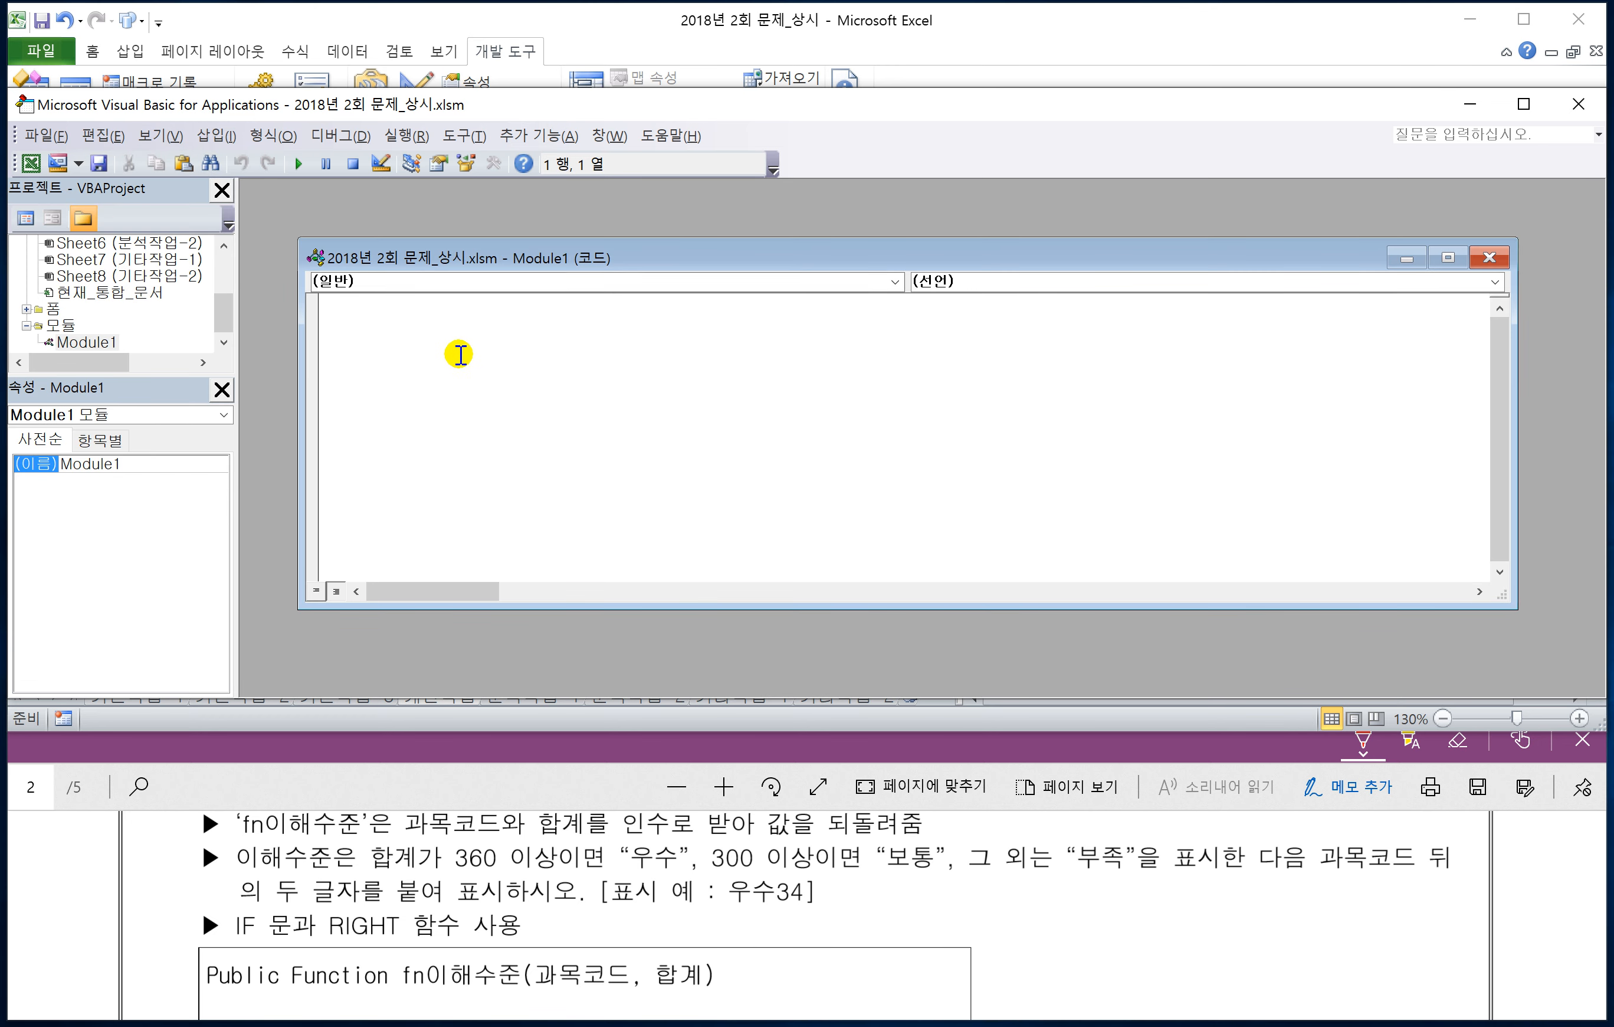
- Declare the public function fn이해수준 with the parameters 과목코드 and 합계 in the module
left_click(522, 390)
type("p")
key("BackSpace")
type("Public Func")
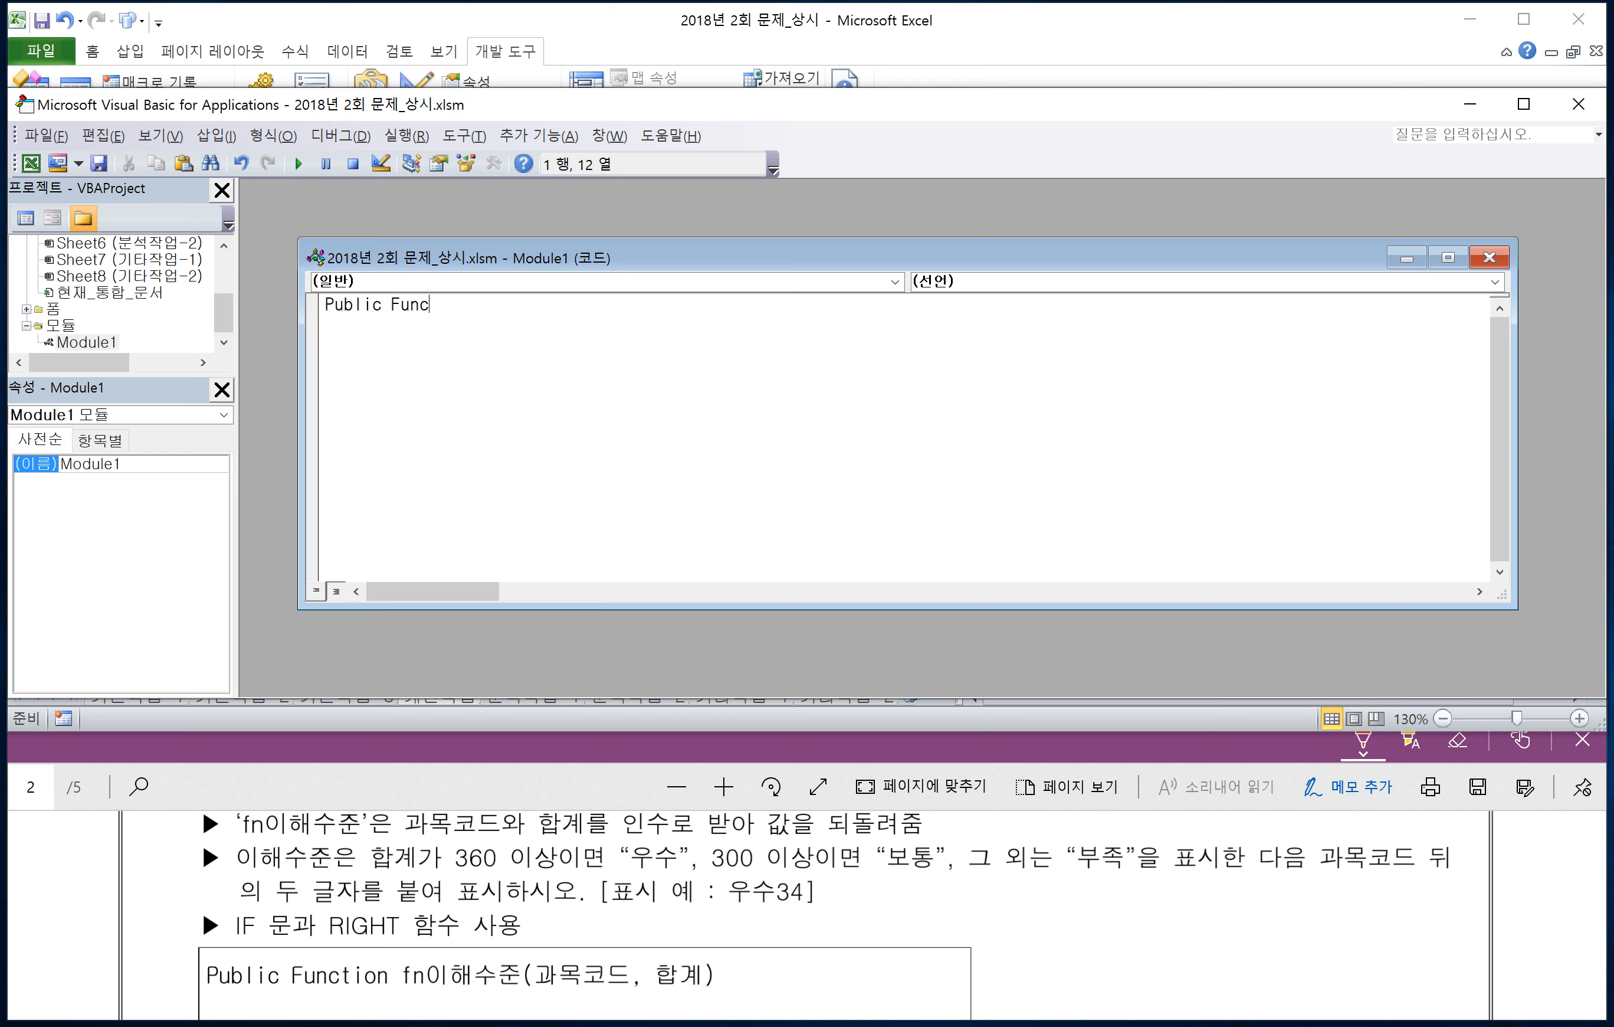
type("tion fn")
key("BackSpace")
type("이해수준")
type("(가")
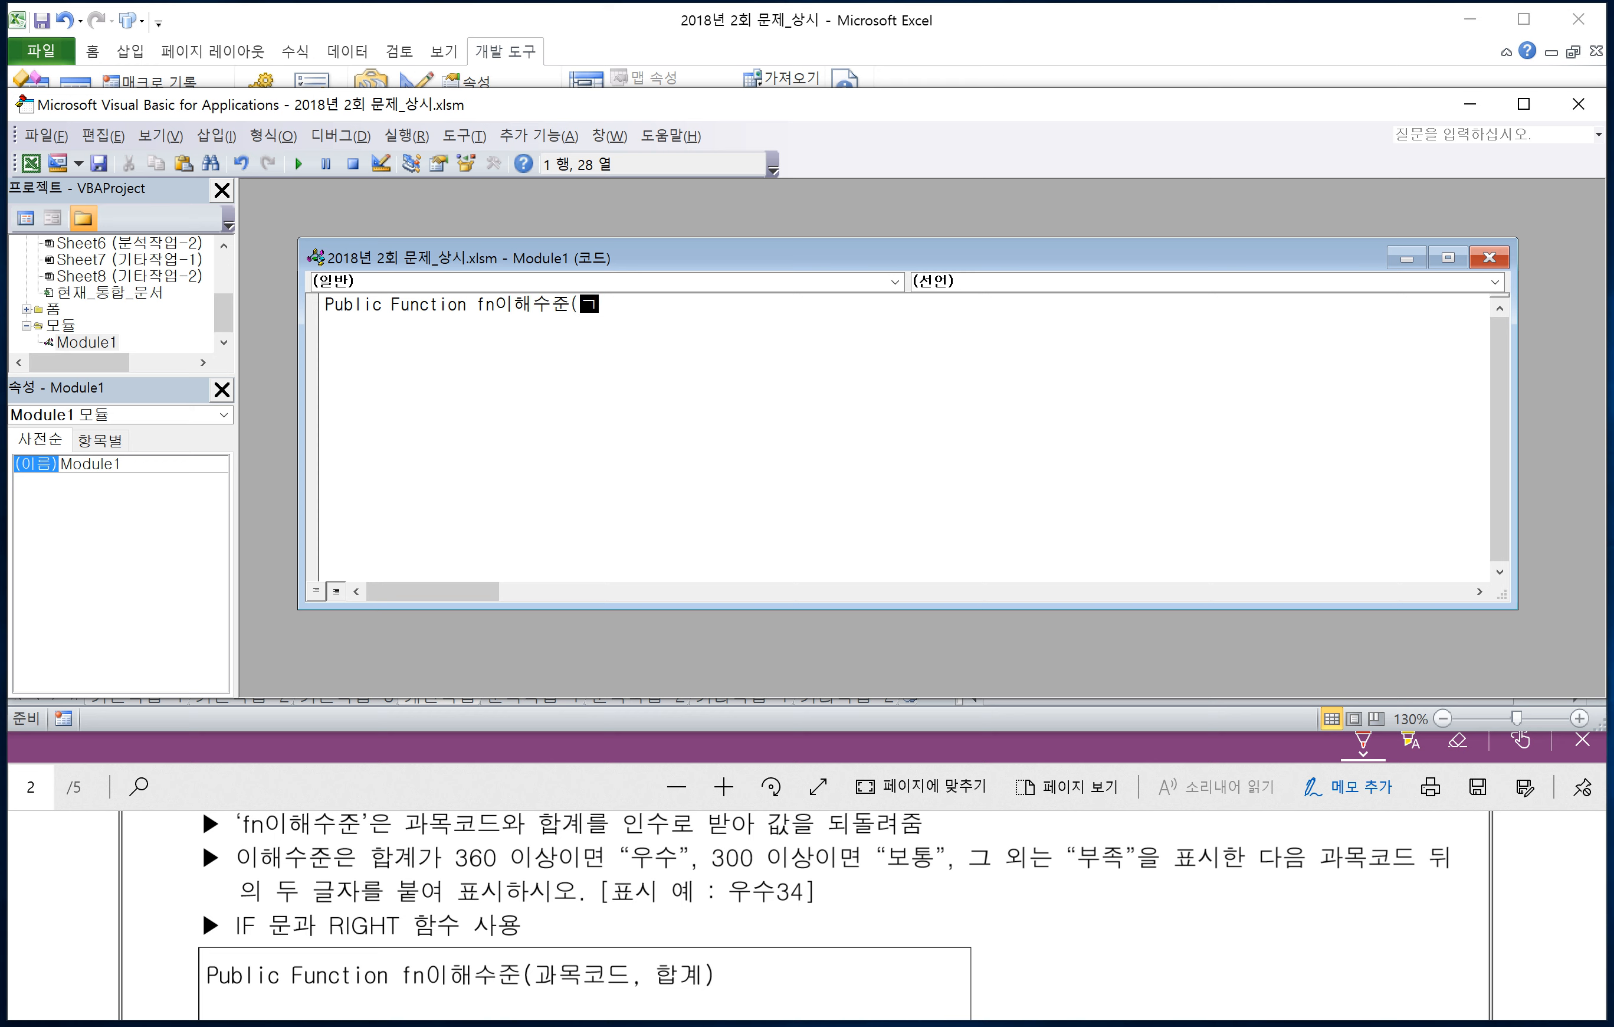
key("BackSpace")
type("괌")
type("목코드, 합ㄱ")
type("ㅖ)")
key("Return")
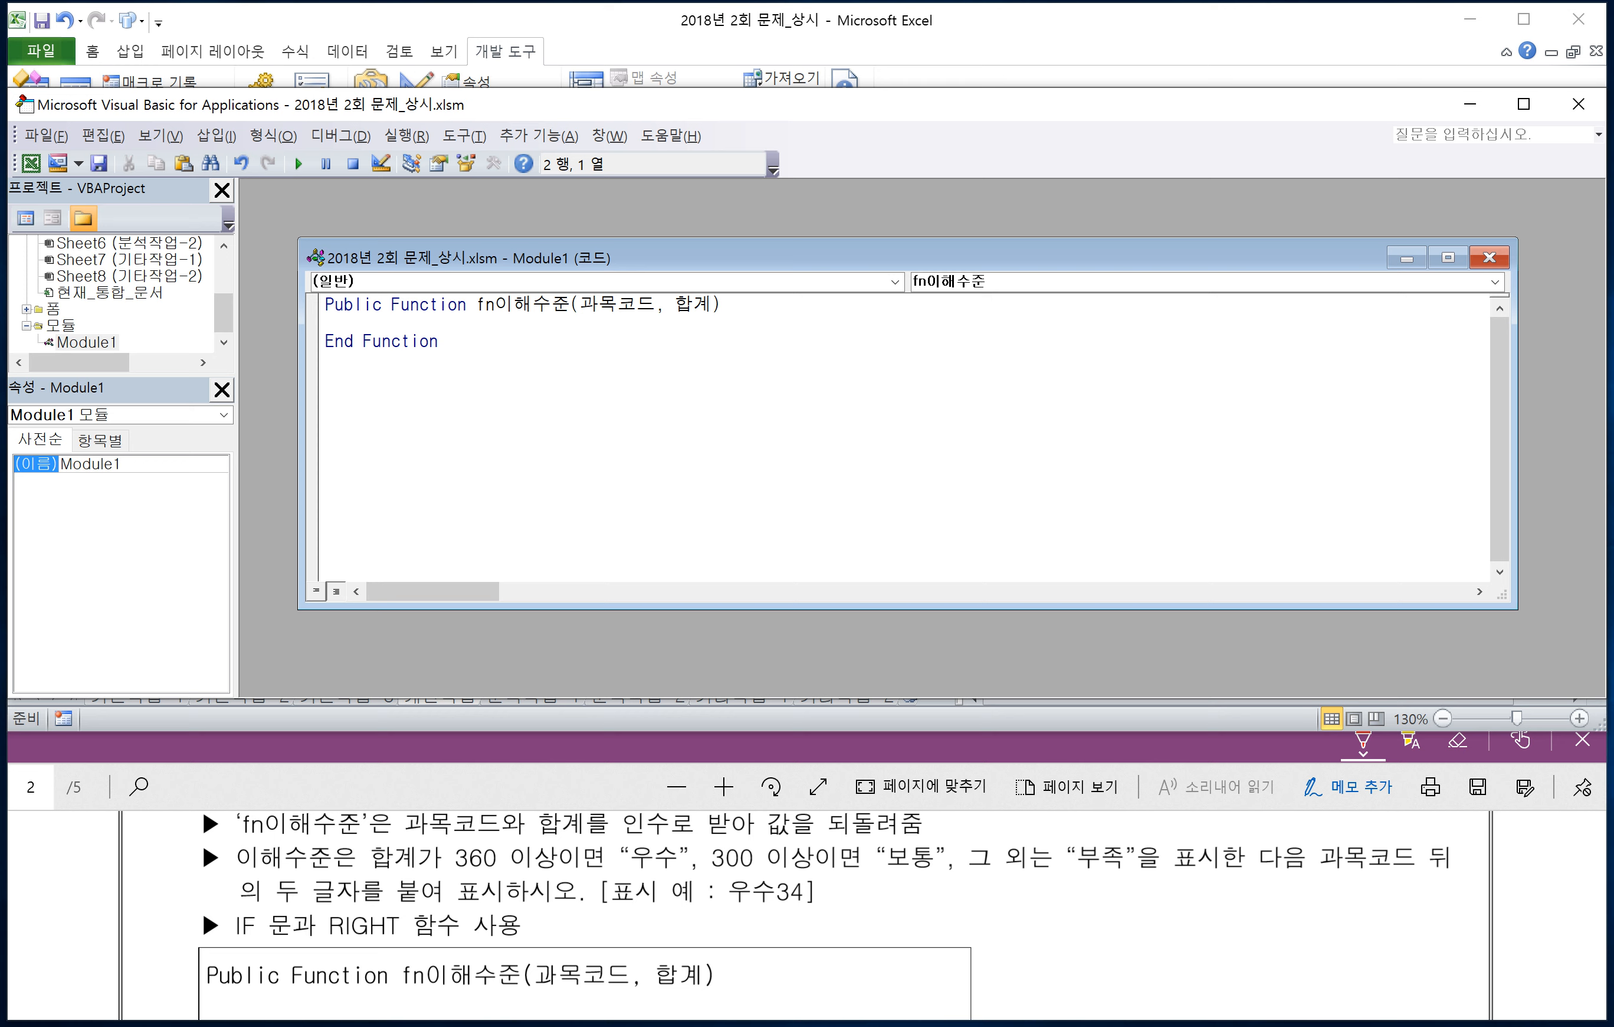
- Write the first If branch so that 합계 >= 360 returns "우수" & Right(과목코드, 2) from fn이해수준
type("ㅑ")
key("Hangul")
key("BackSpace")
type("합계 >= 360 Then")
key("Return")
key("Tab")
type("fn")
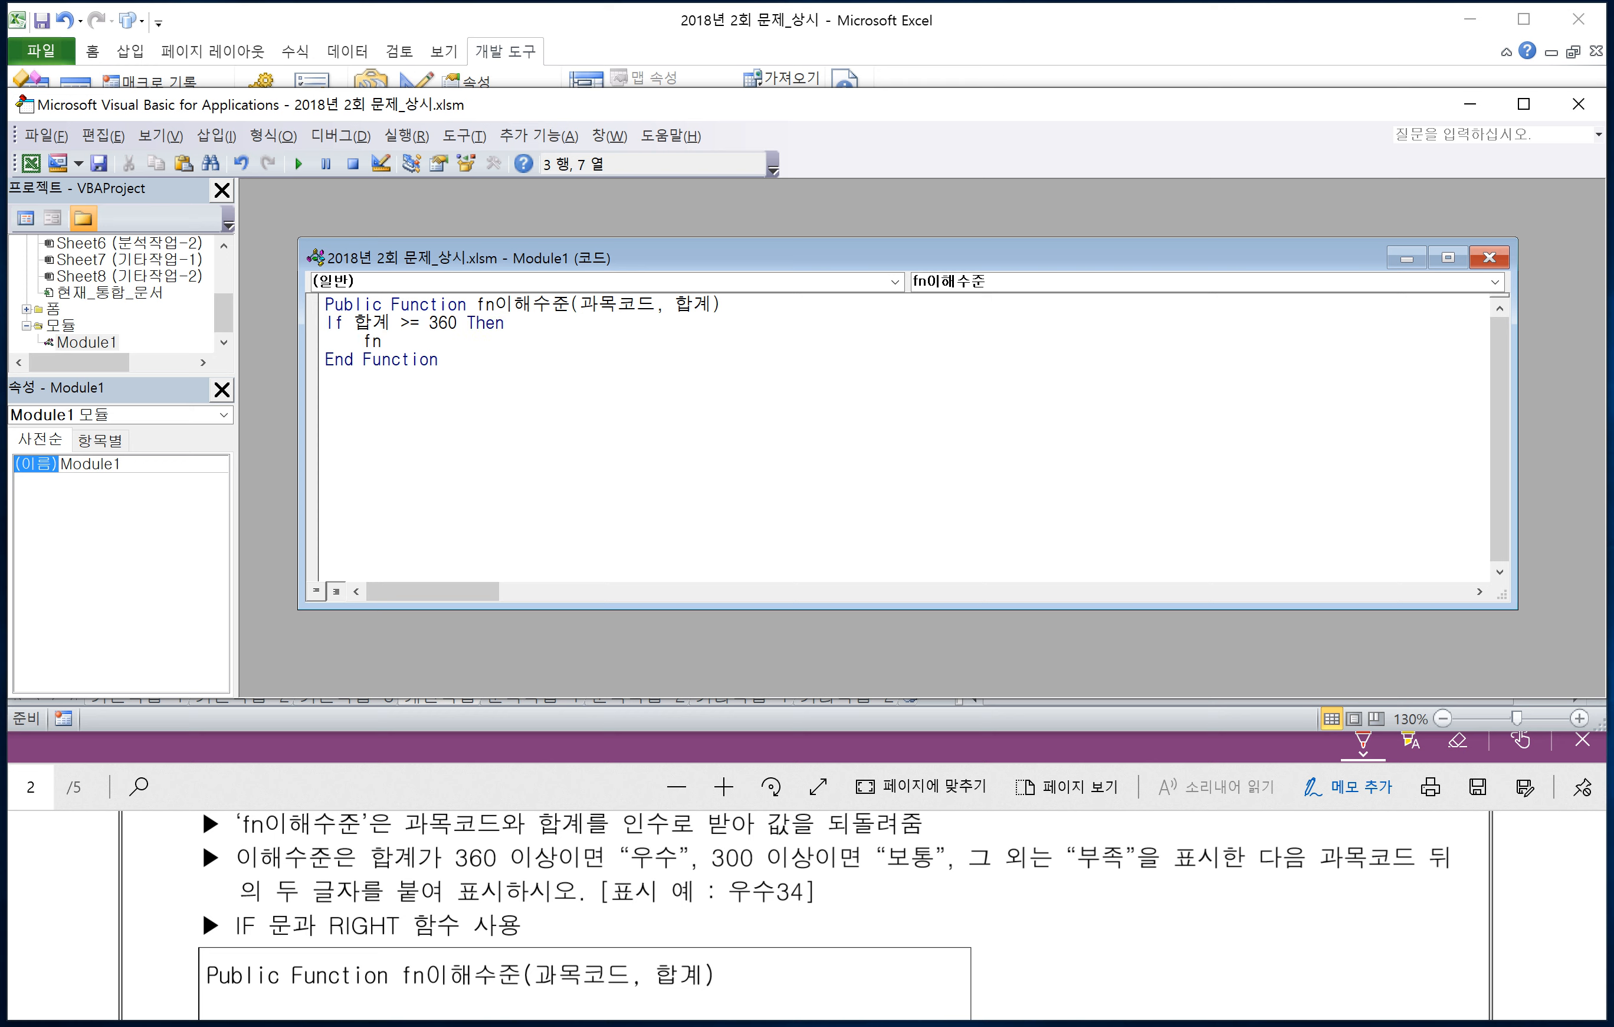
type("이해수준 = \"우수\" &")
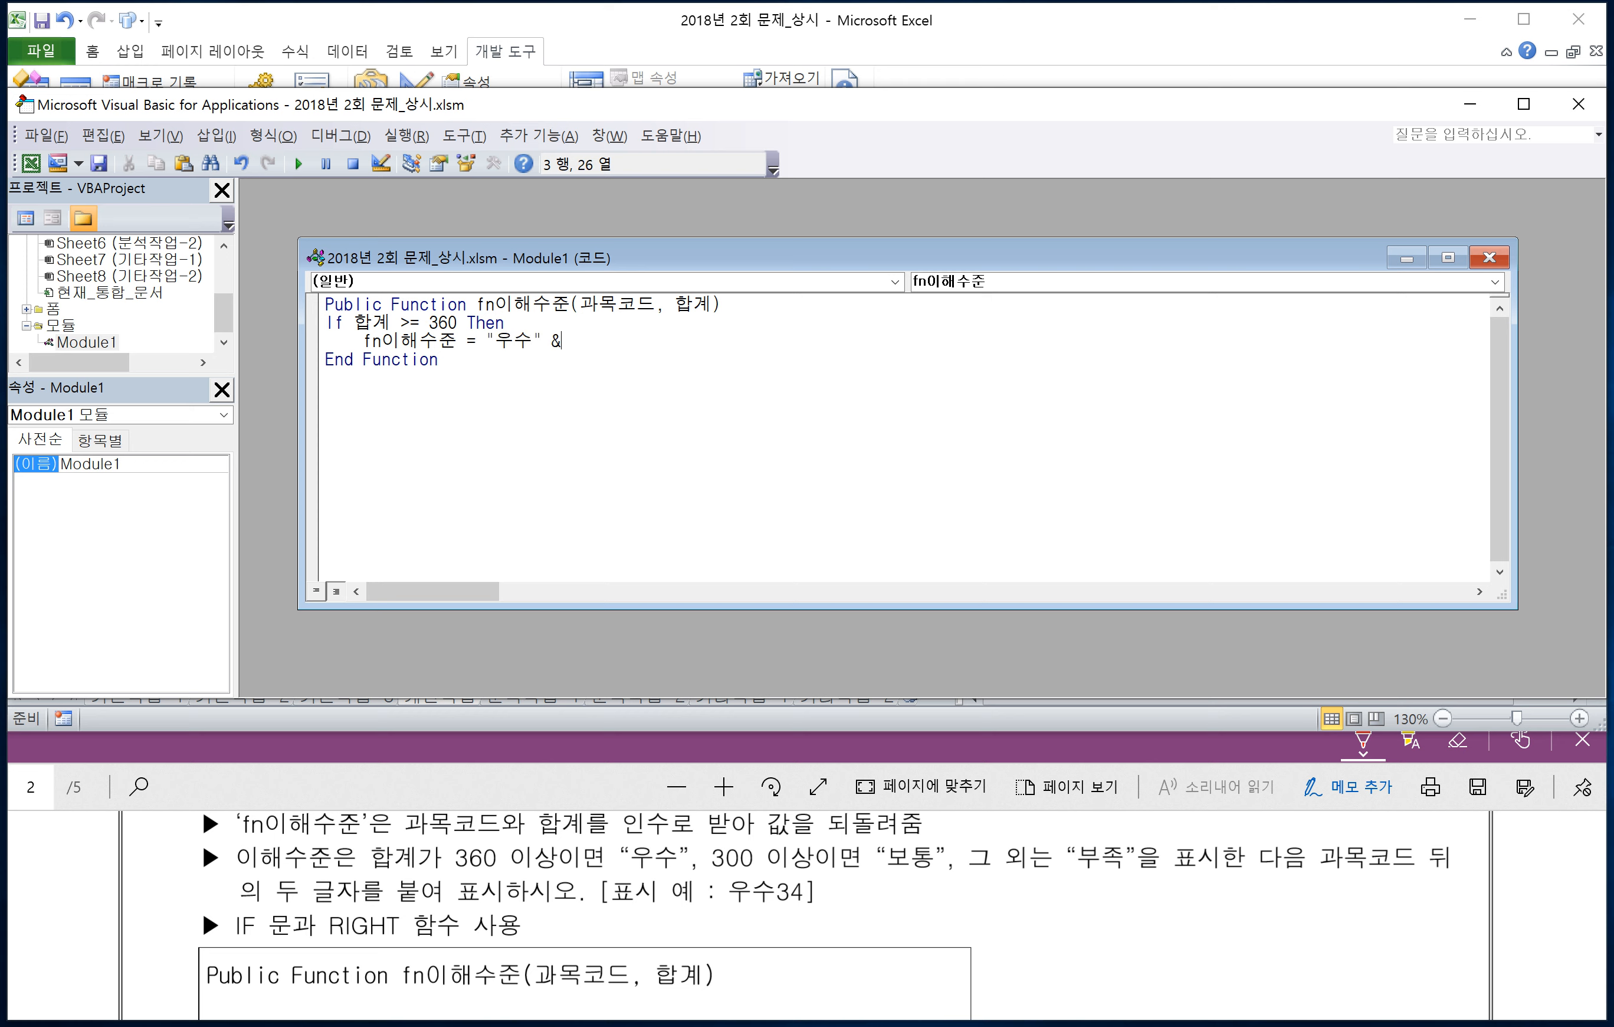
type(" right(과목코드")
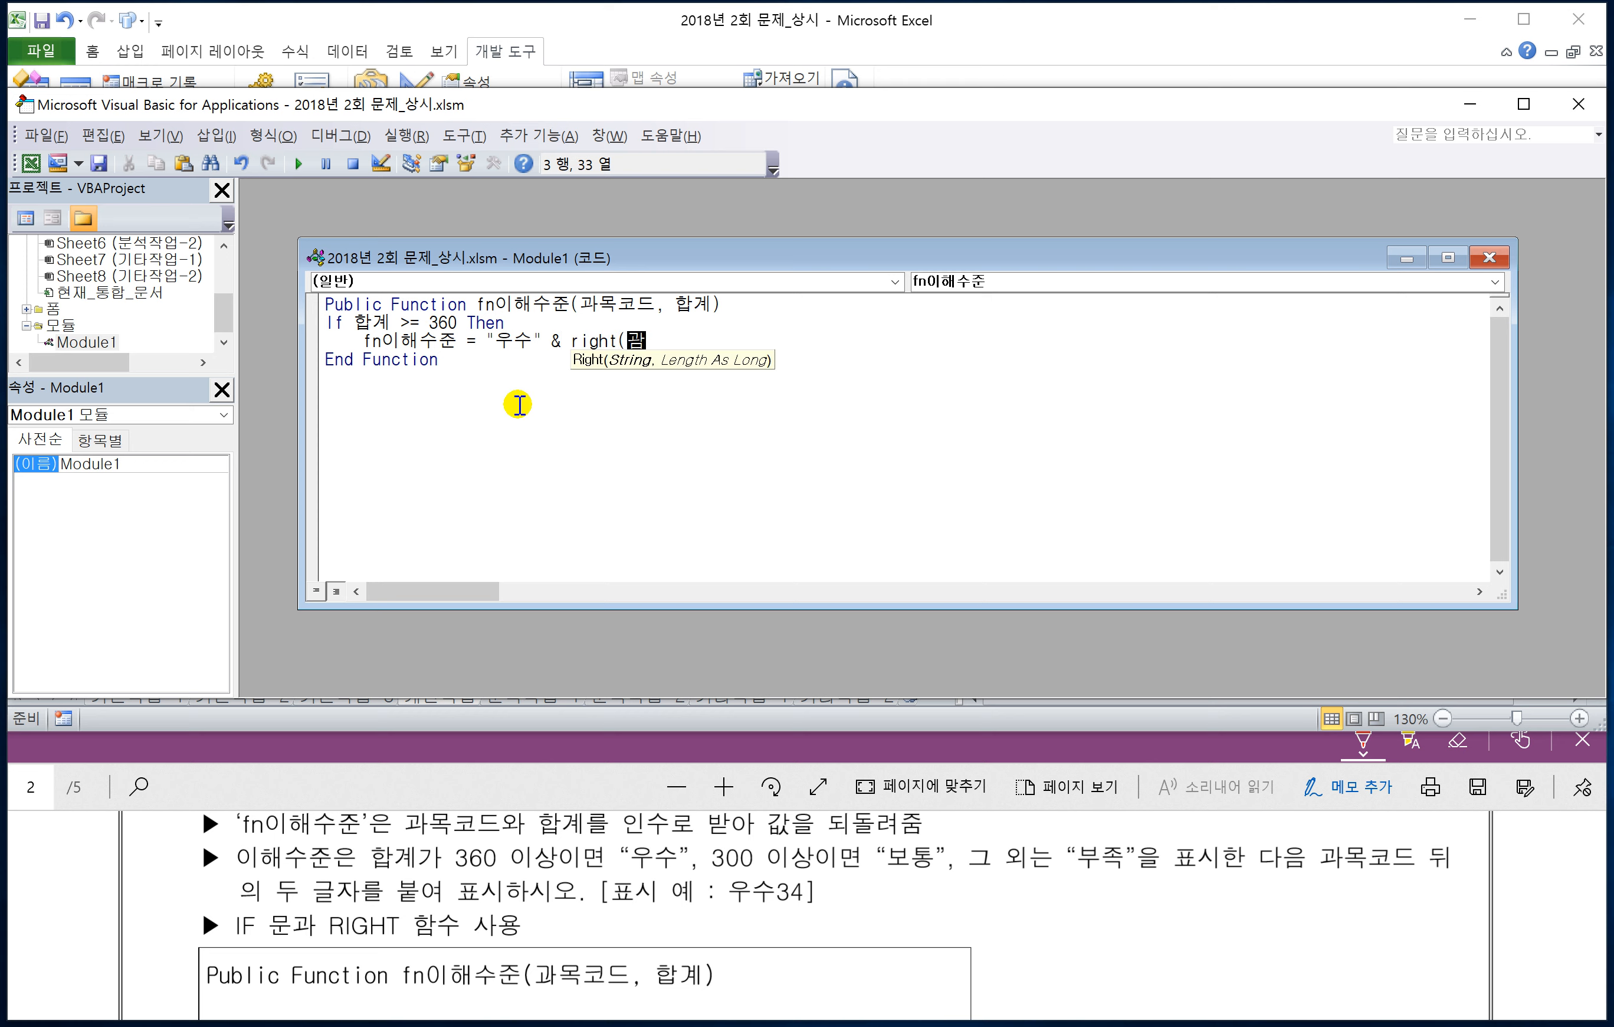
type(", 2)")
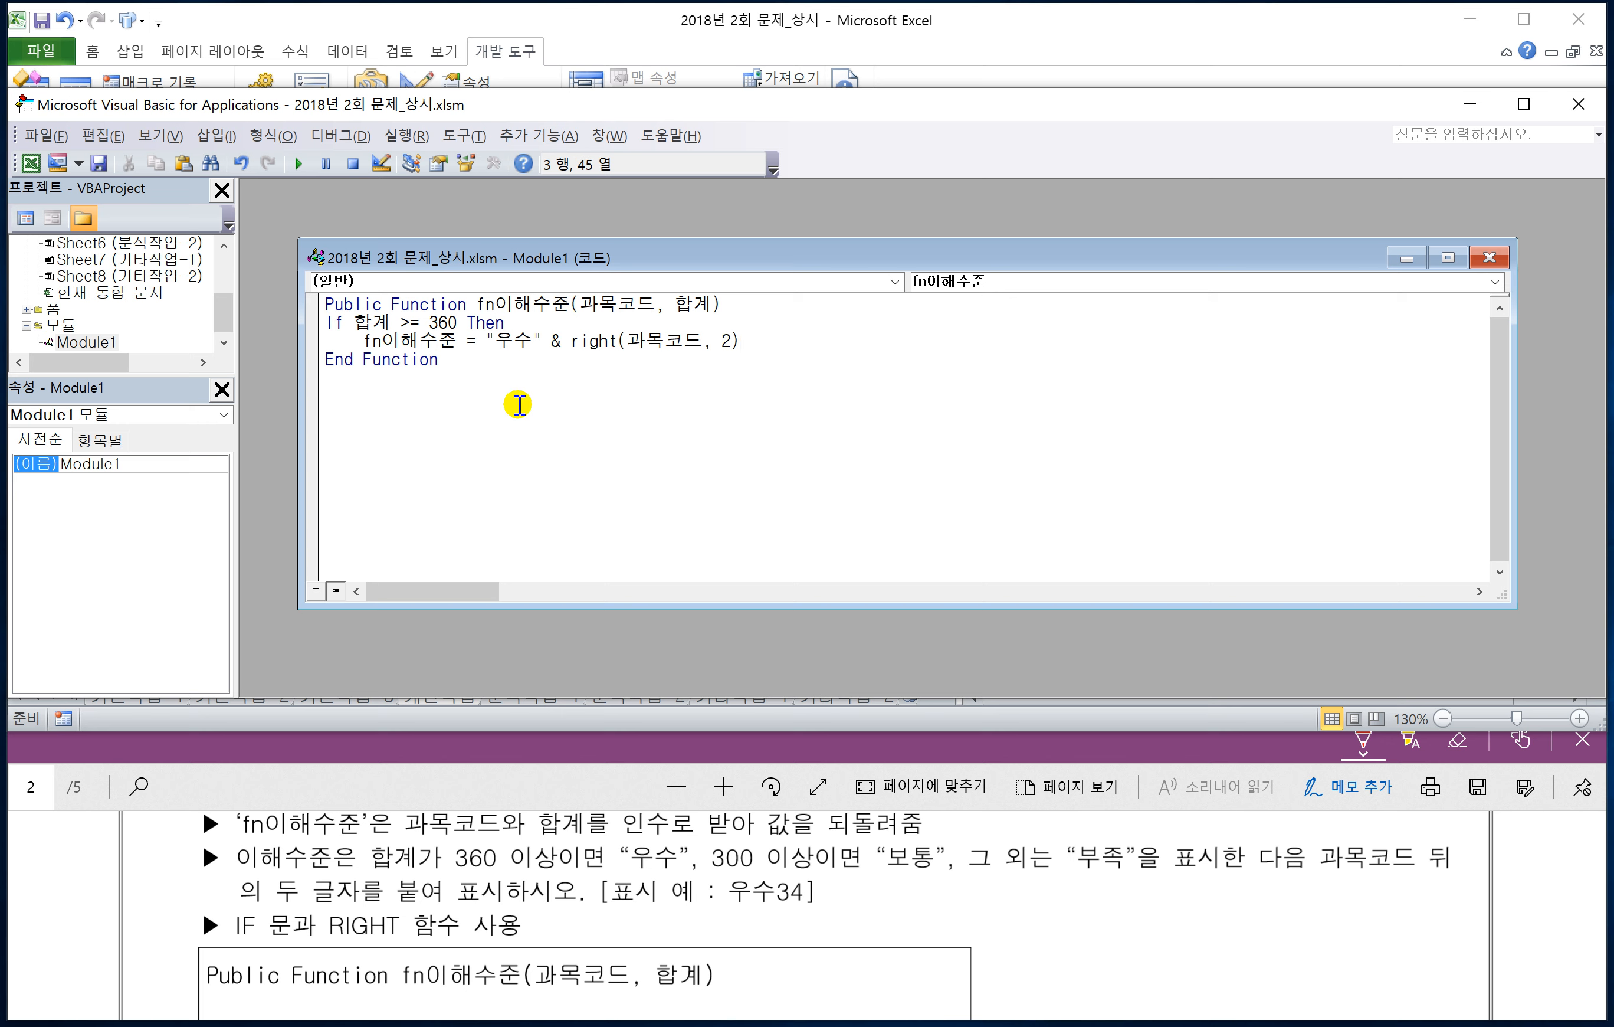
- Add an ElseIf condition for 합계 >= 300 below the "우수" line
key("Return")
key("BackSpace")
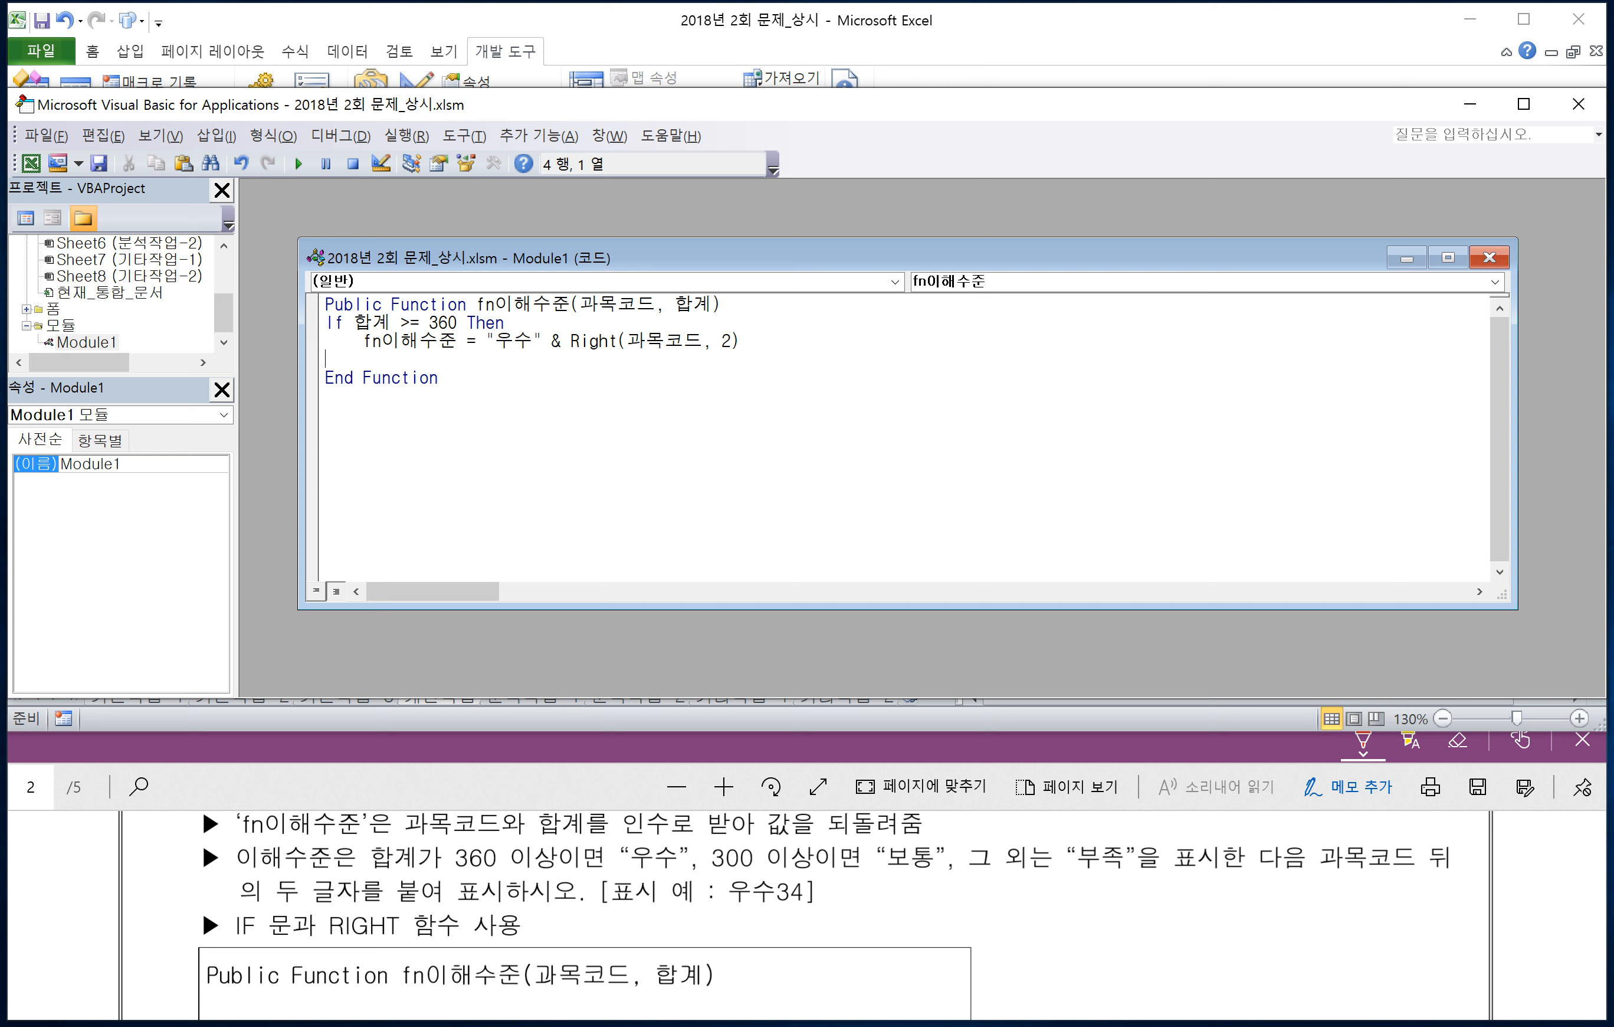
type("ㄸ")
key("BackSpace")
type("Elseif")
type(" 합ㄱ")
type("ㅖ ")
type(">=300 ")
type("Then")
key("Return")
- Assign "보통" & Right(과목코드, 2) to fn이해수준 in the ElseIf branch
key("Tab")
type("fn")
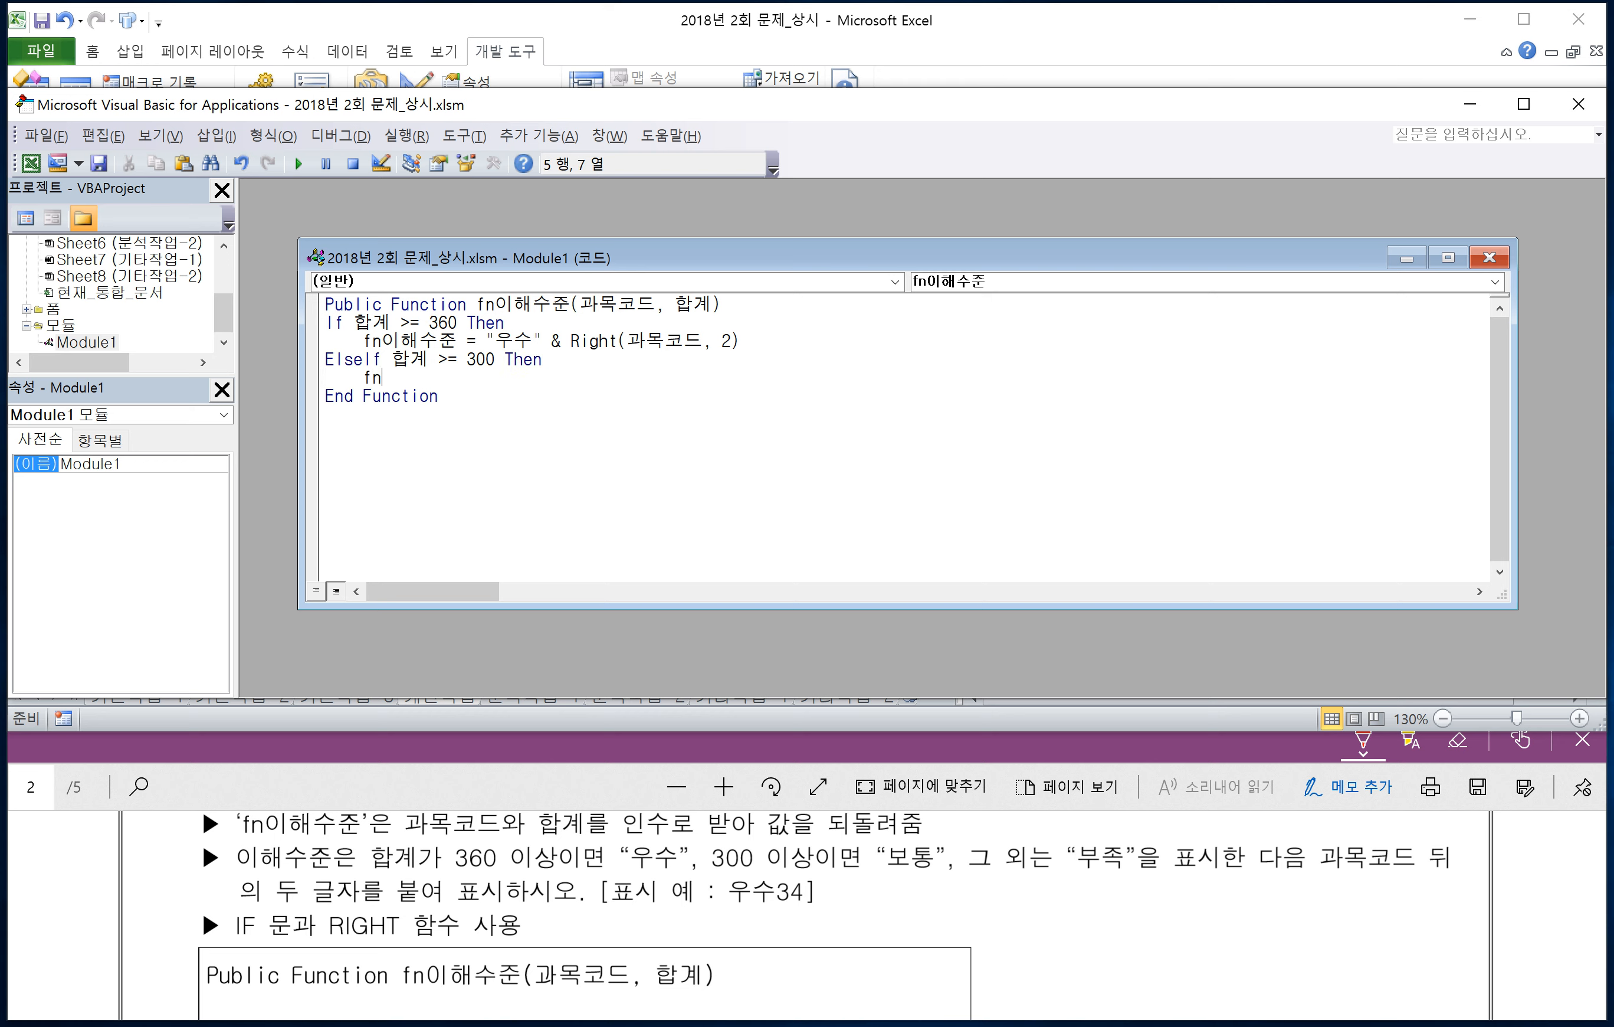
type("이해수준 = ")
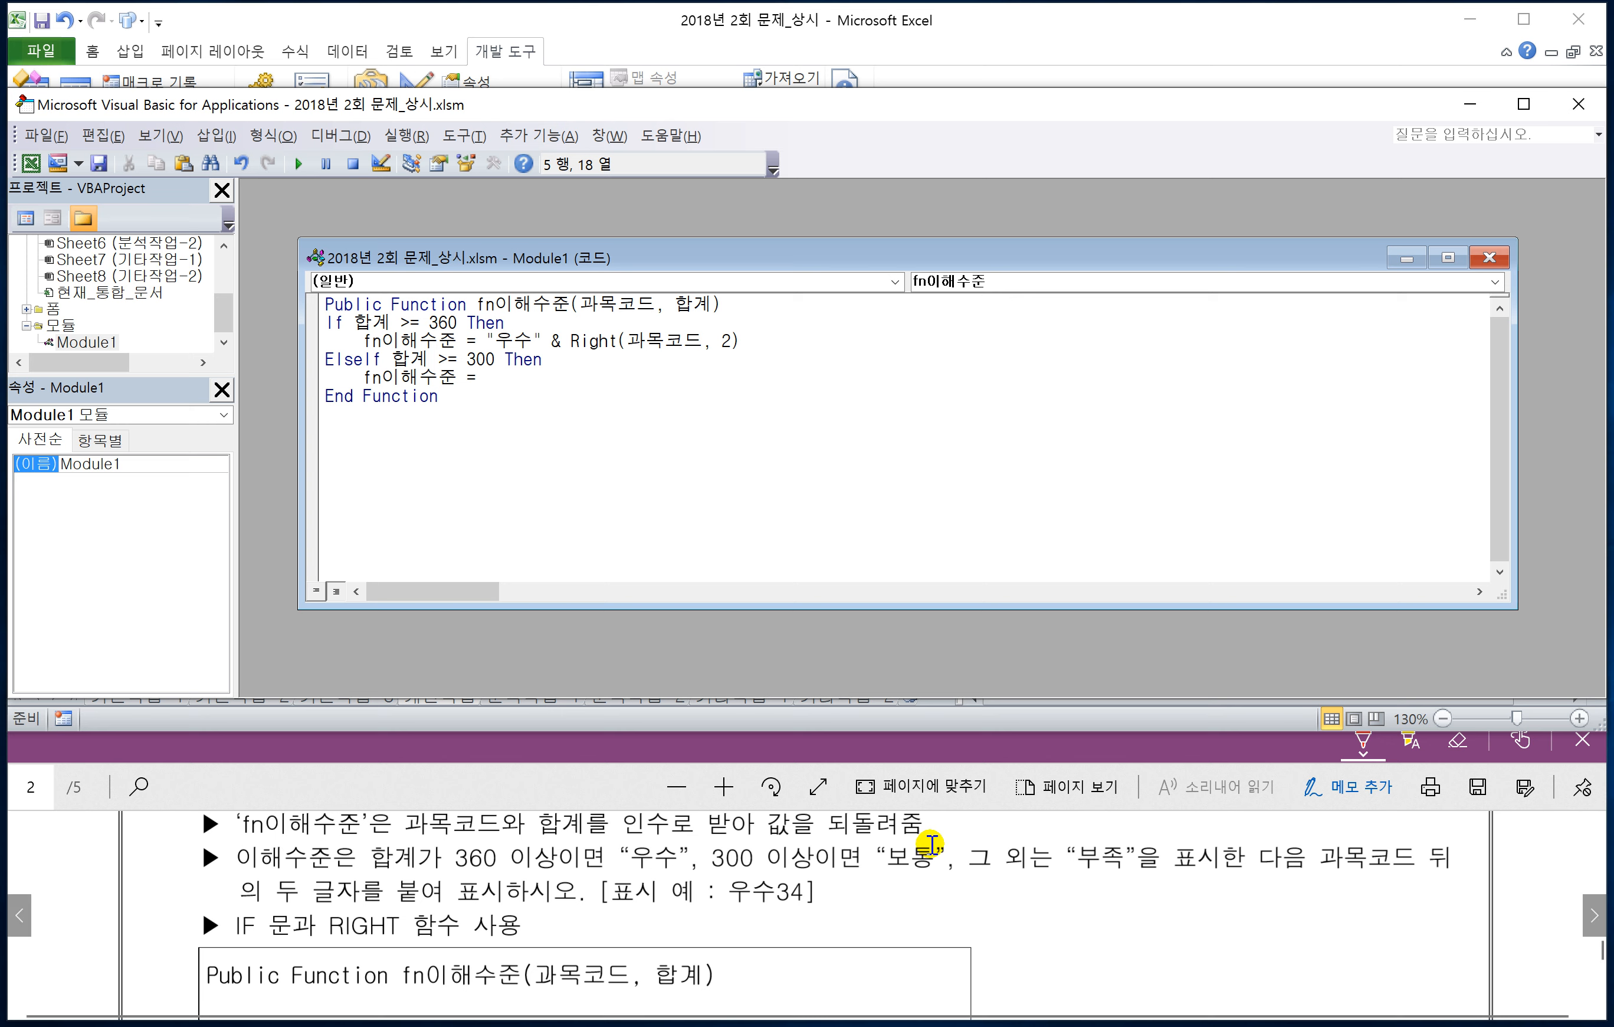
type("\"보")
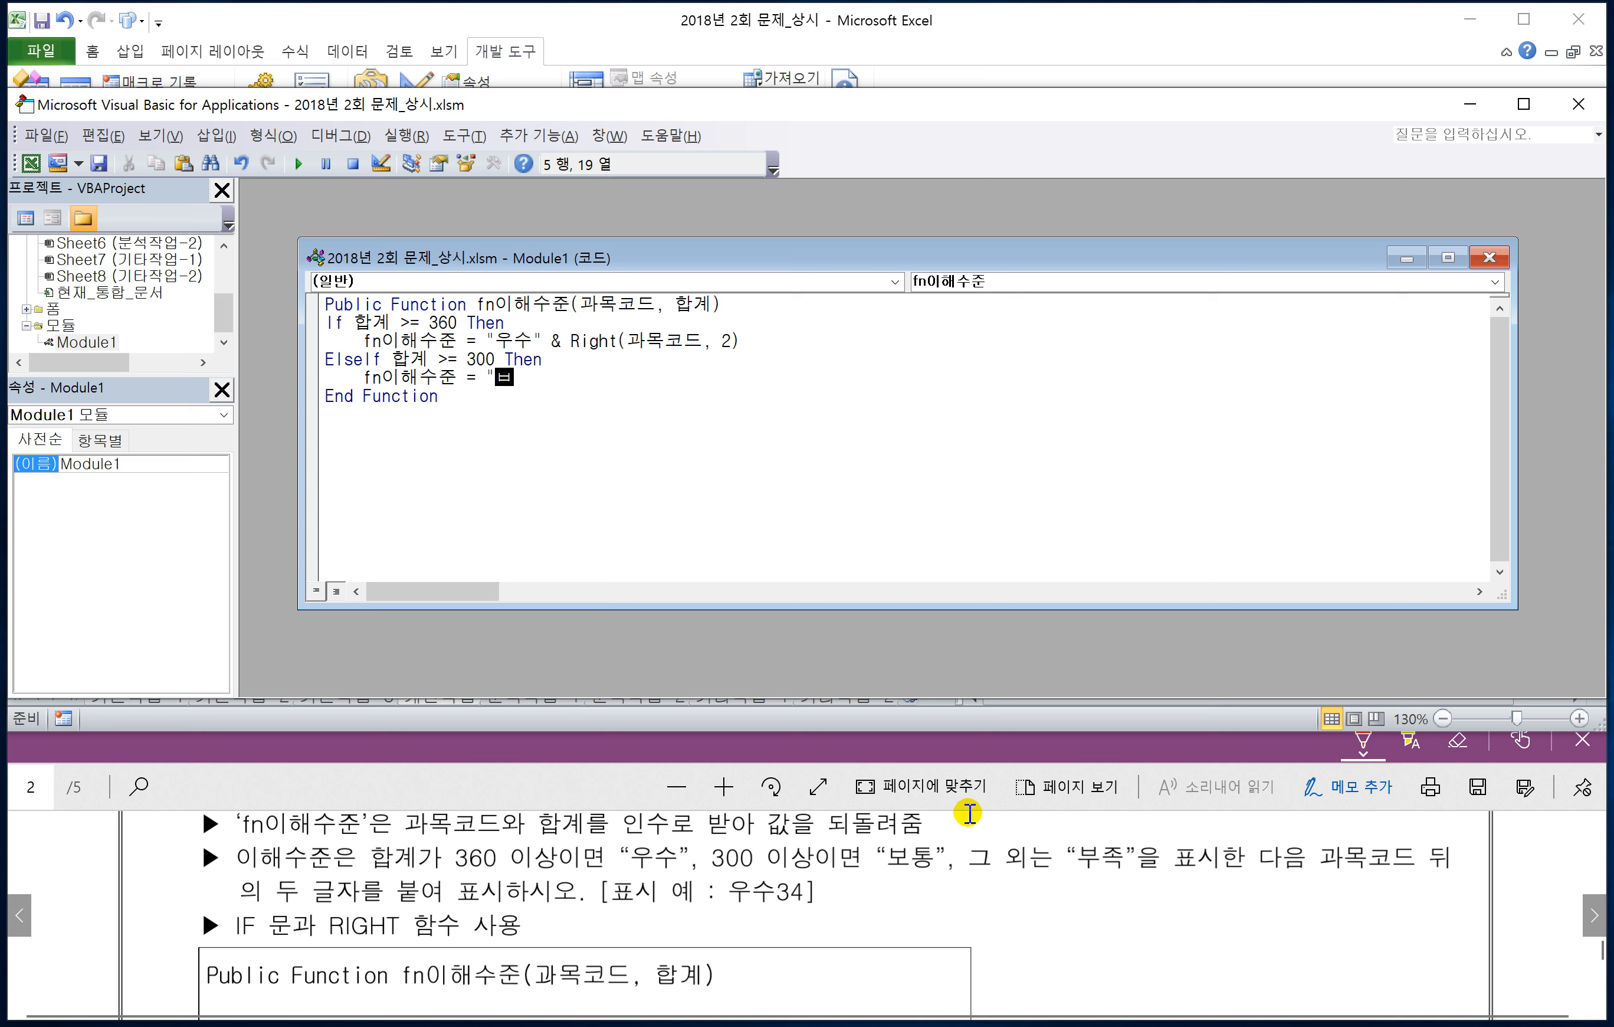
type("통\"")
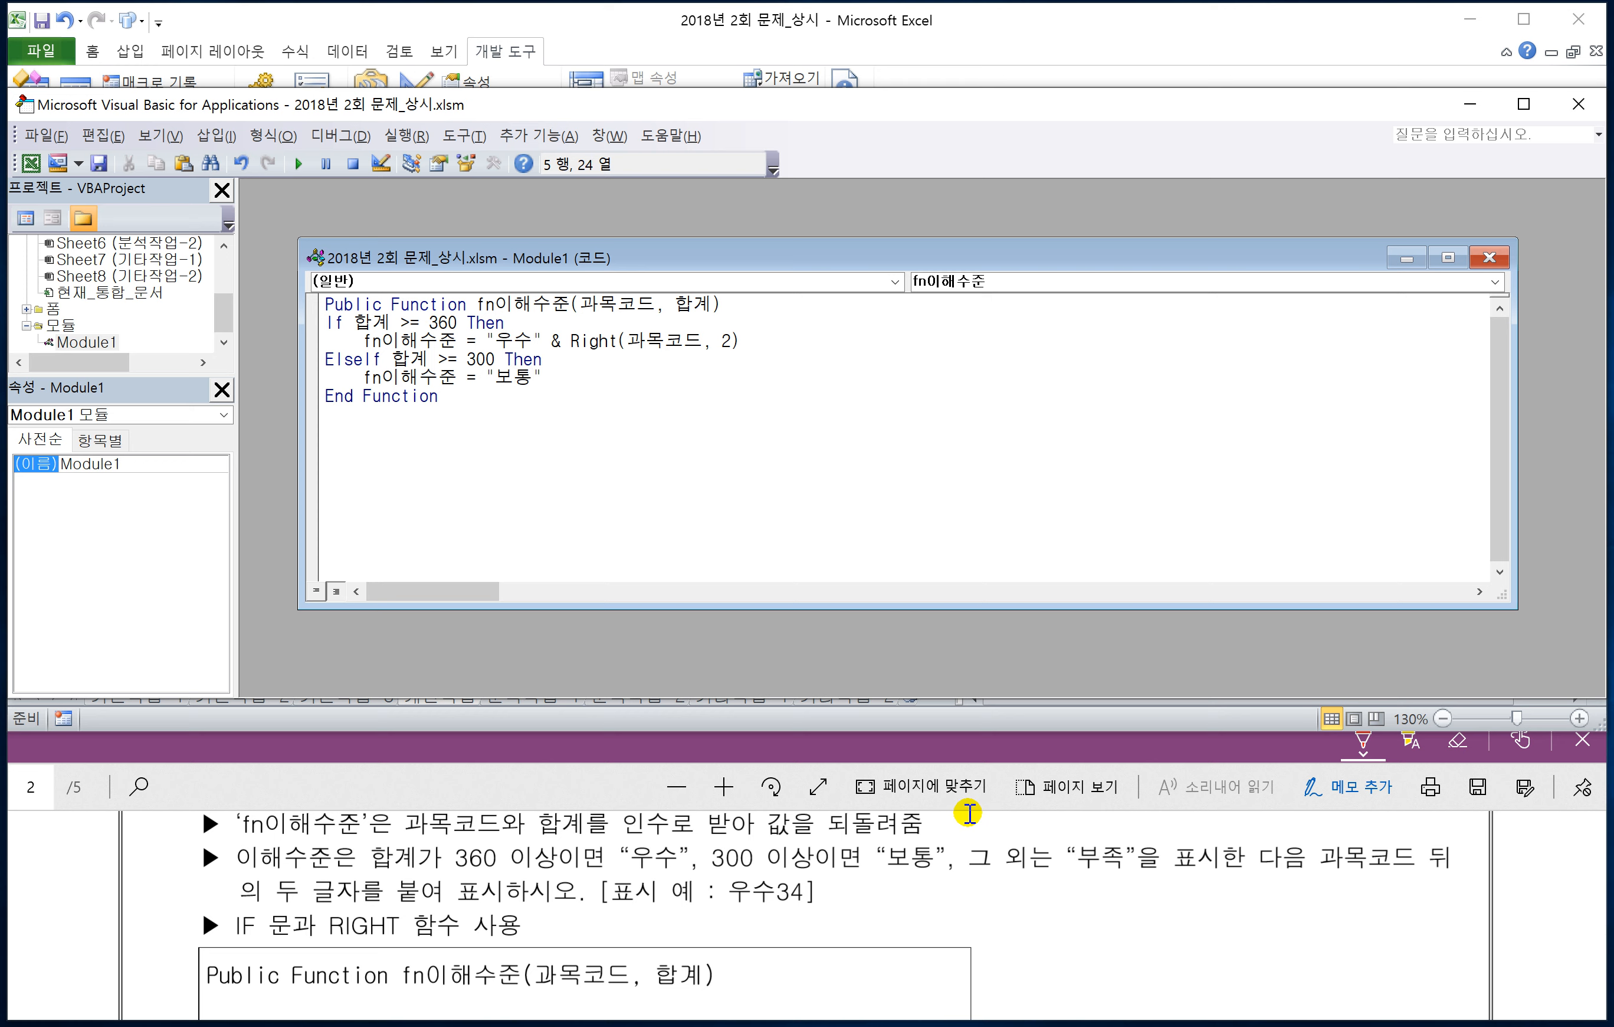
type(" &")
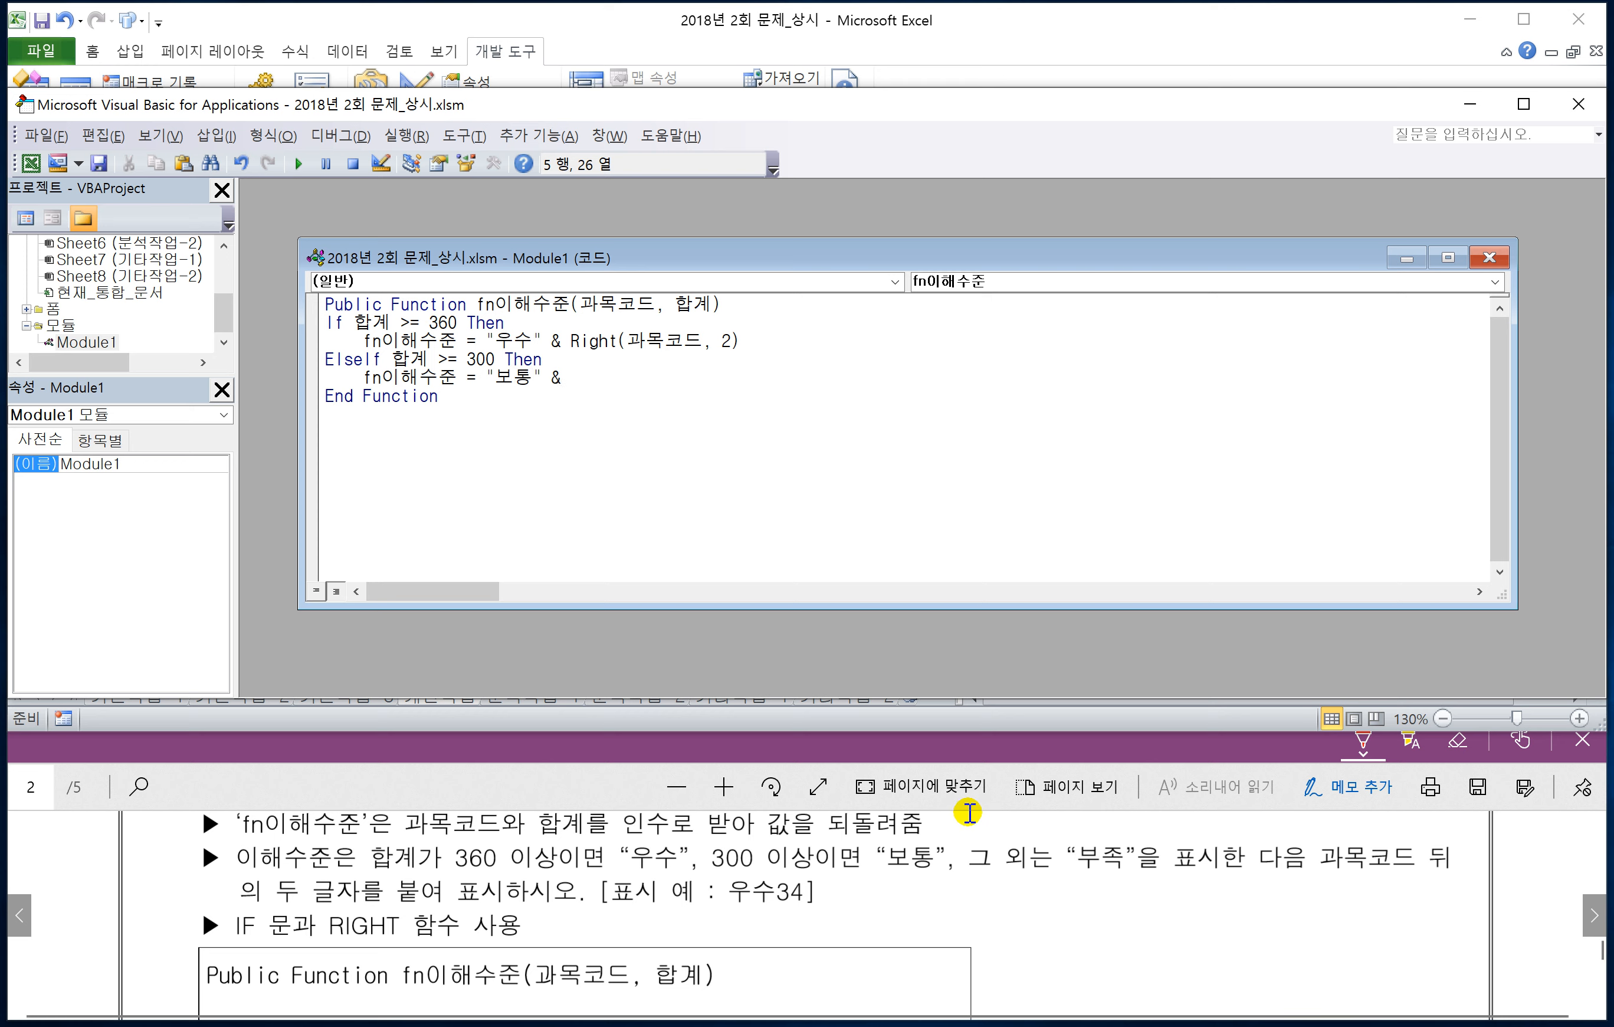
type(" Ri")
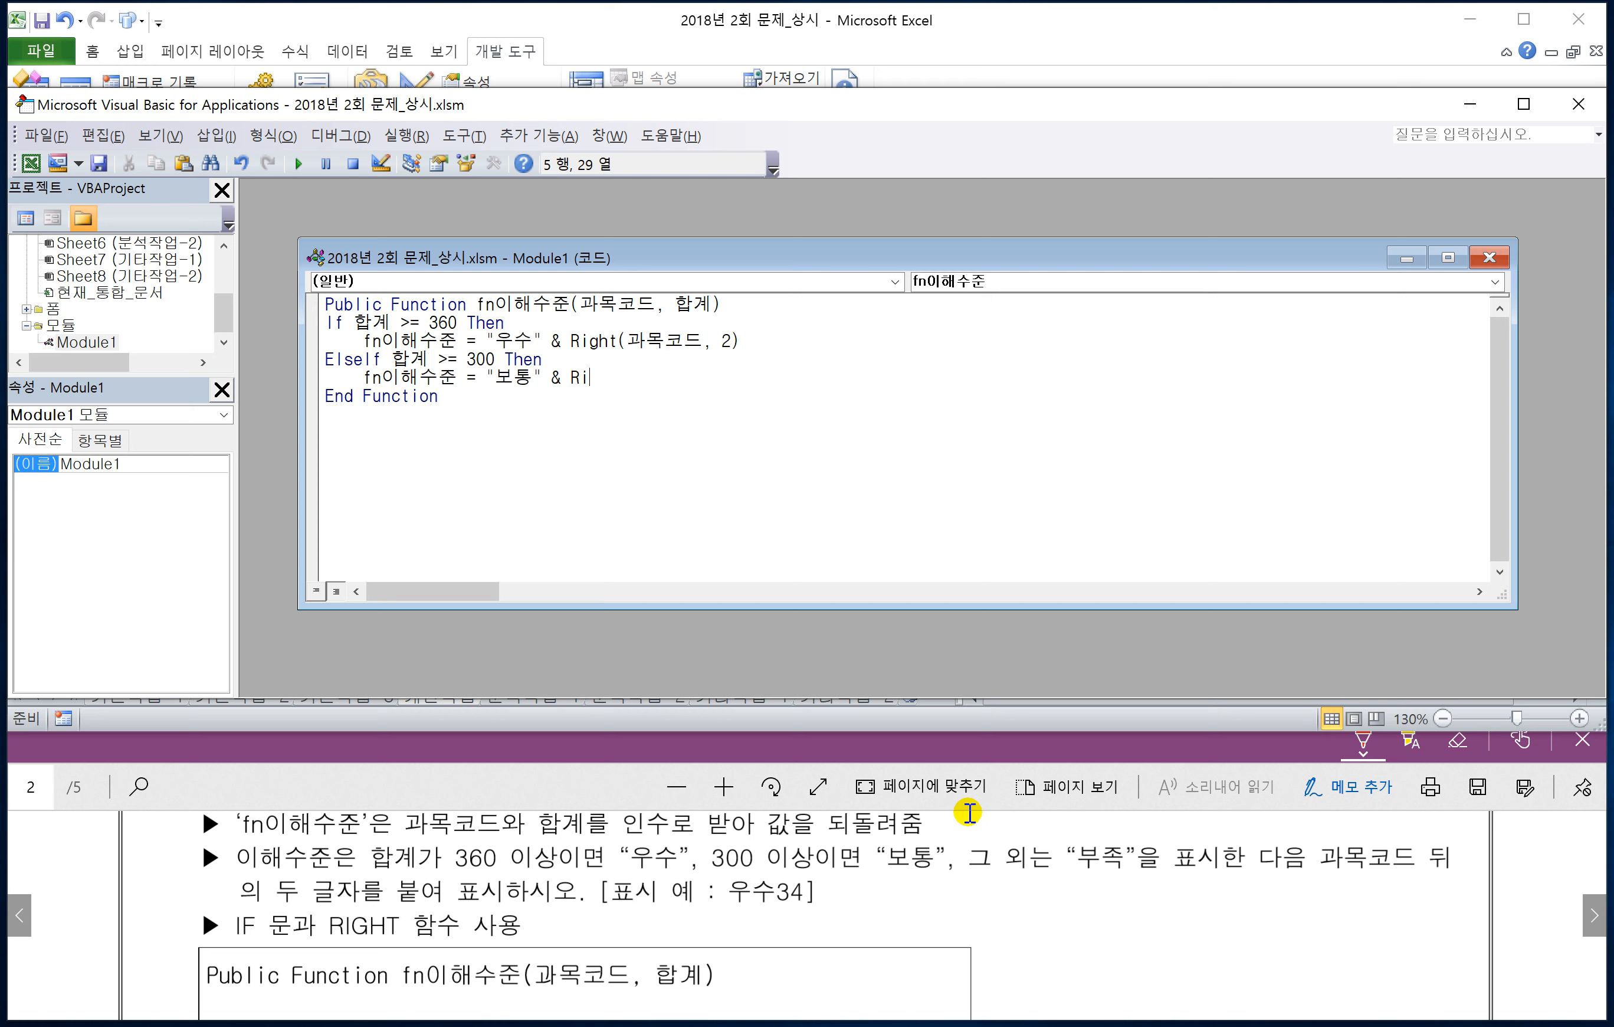
type("ght(과")
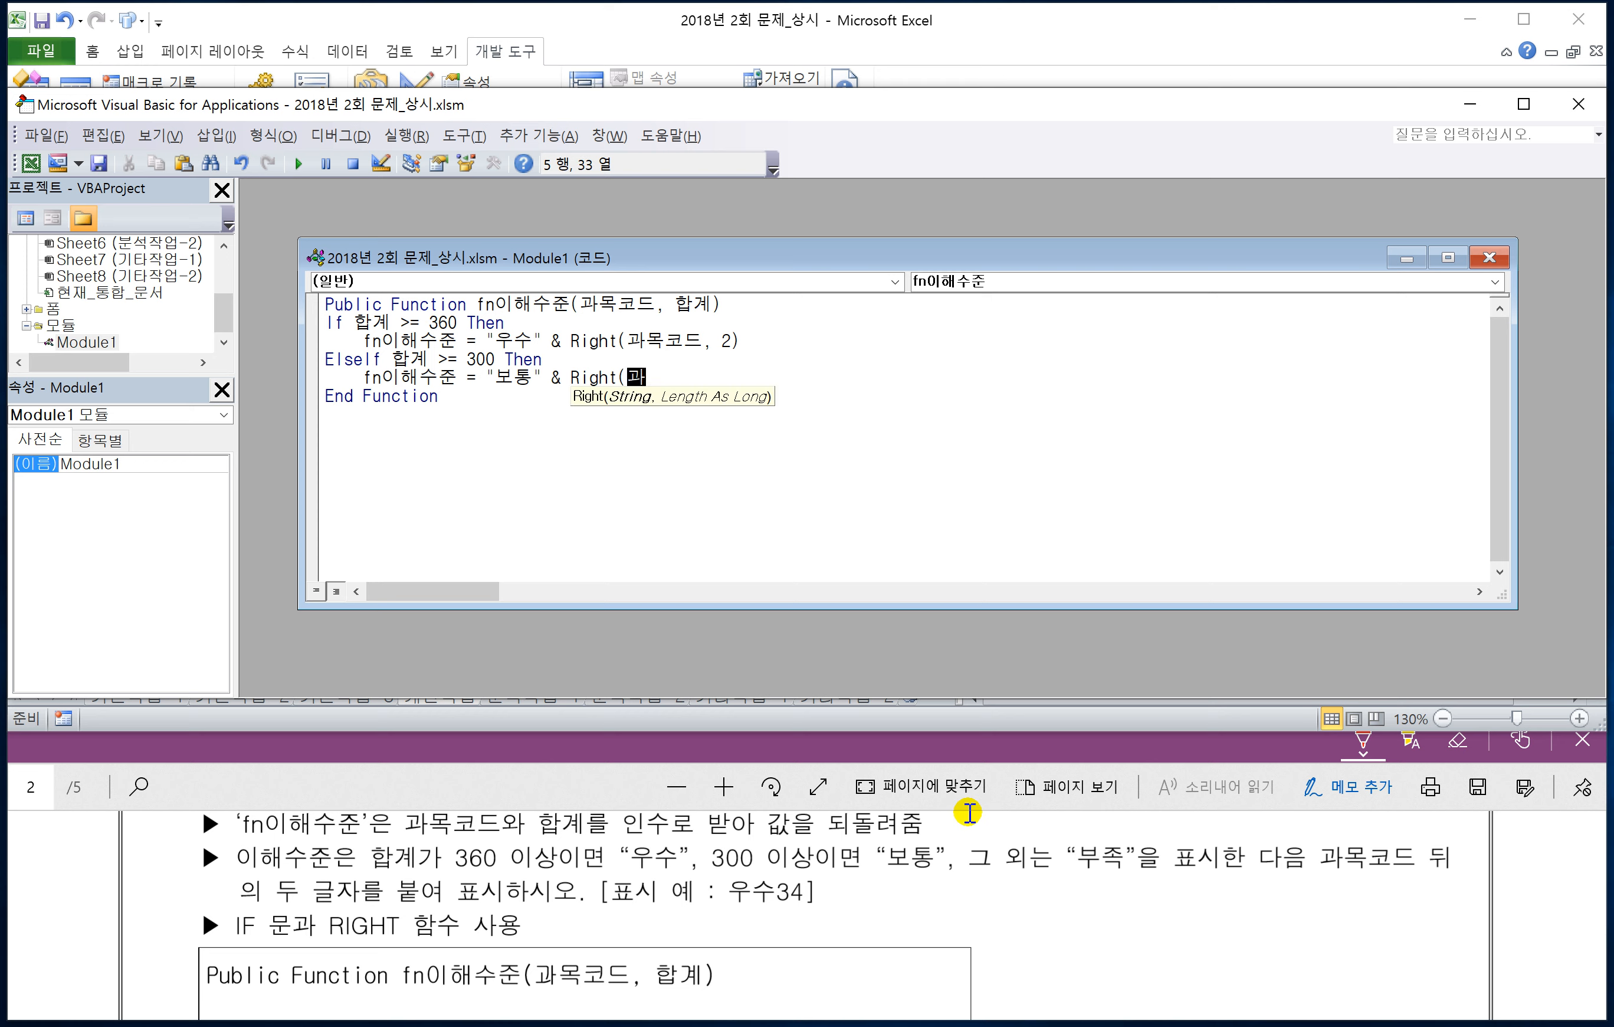
type("목코드, 2)")
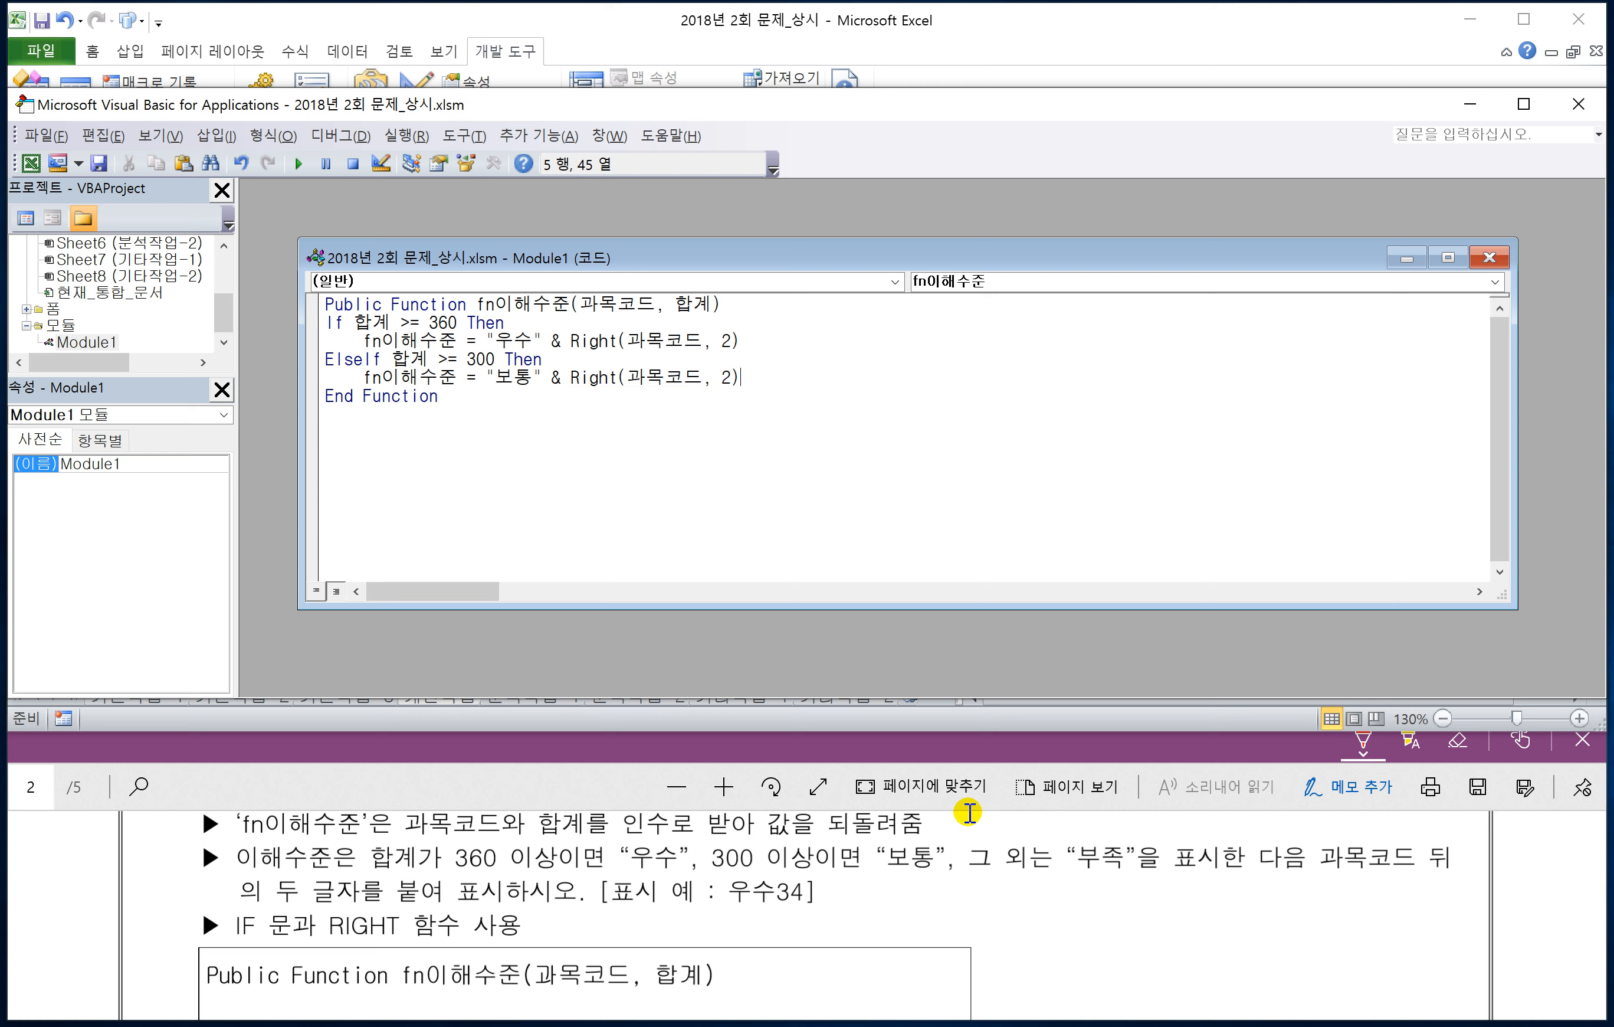
- Add an Else branch that assigns "부족" & Right(과목코드, 2) to fn이해수준
key("Return")
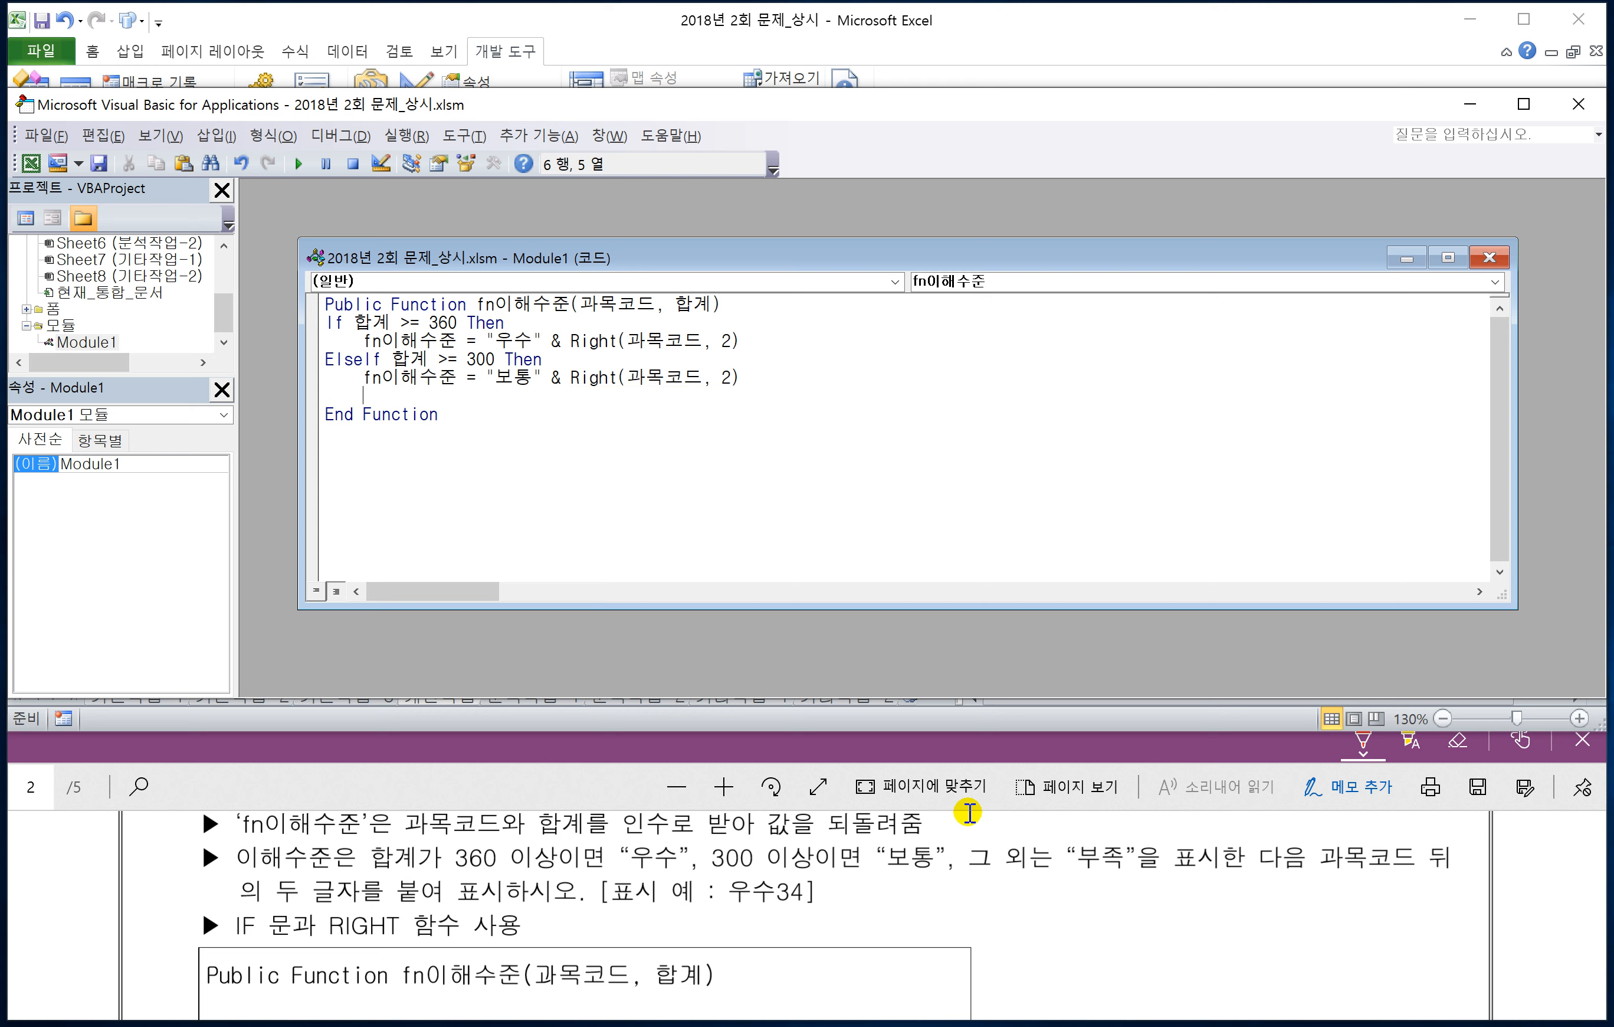
key("BackSpace")
type("Else")
key("Return")
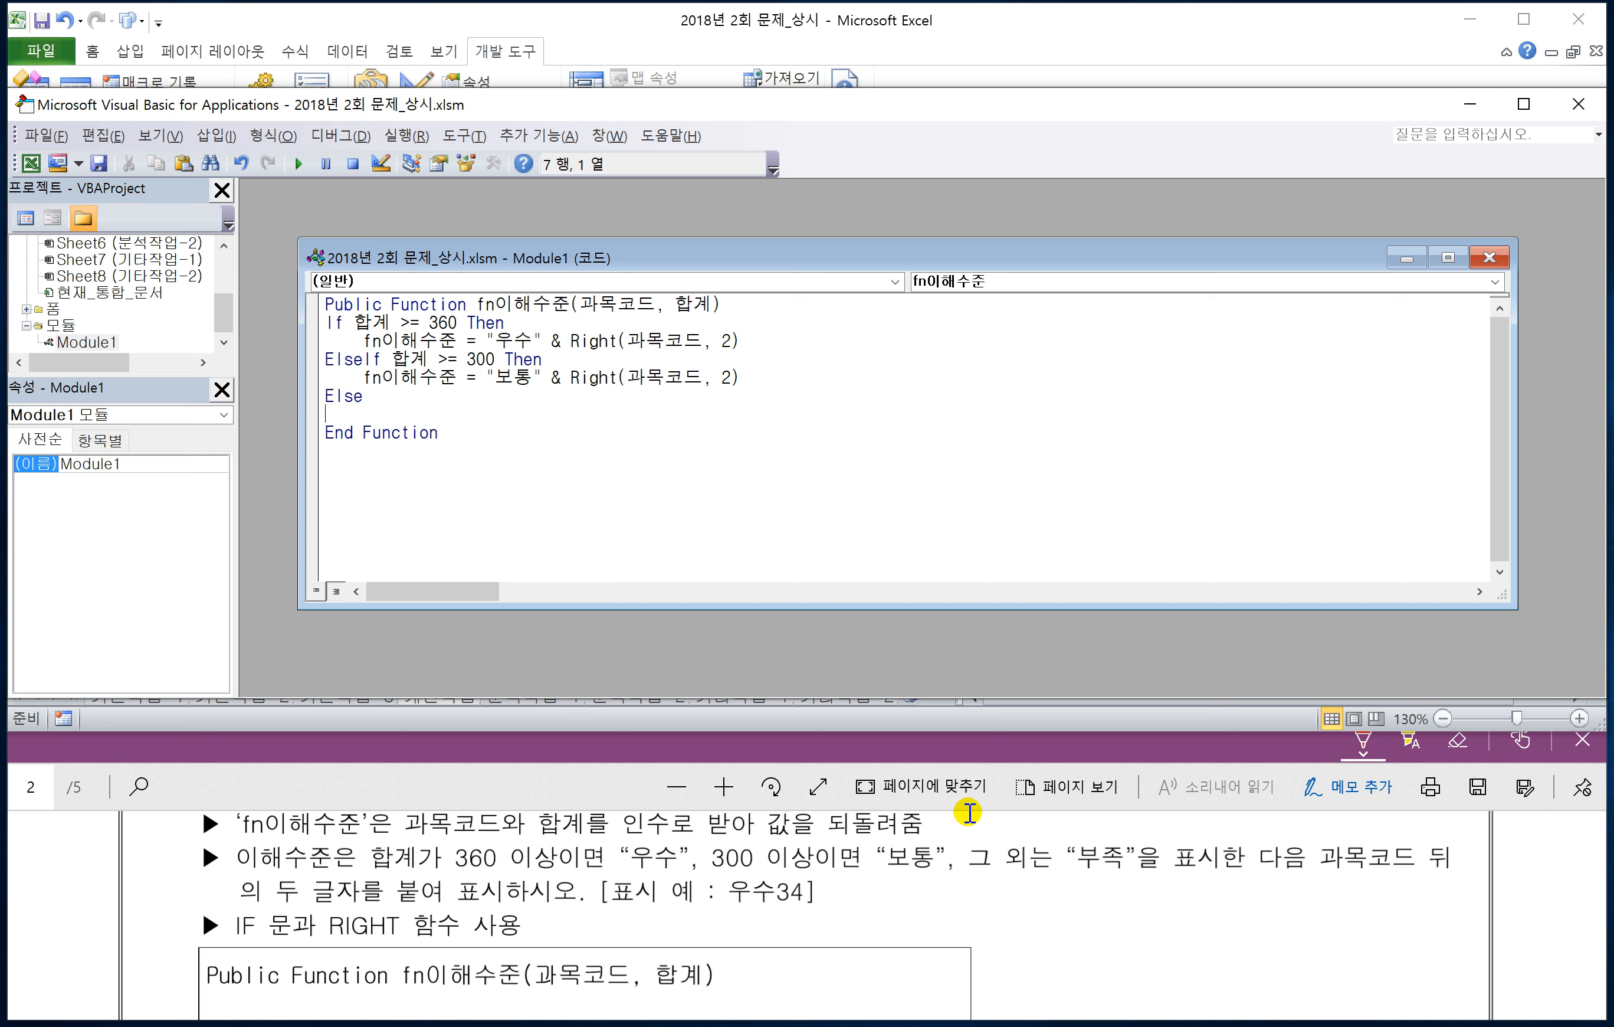
key("Tab")
type("fn이해수준 = \"부족")
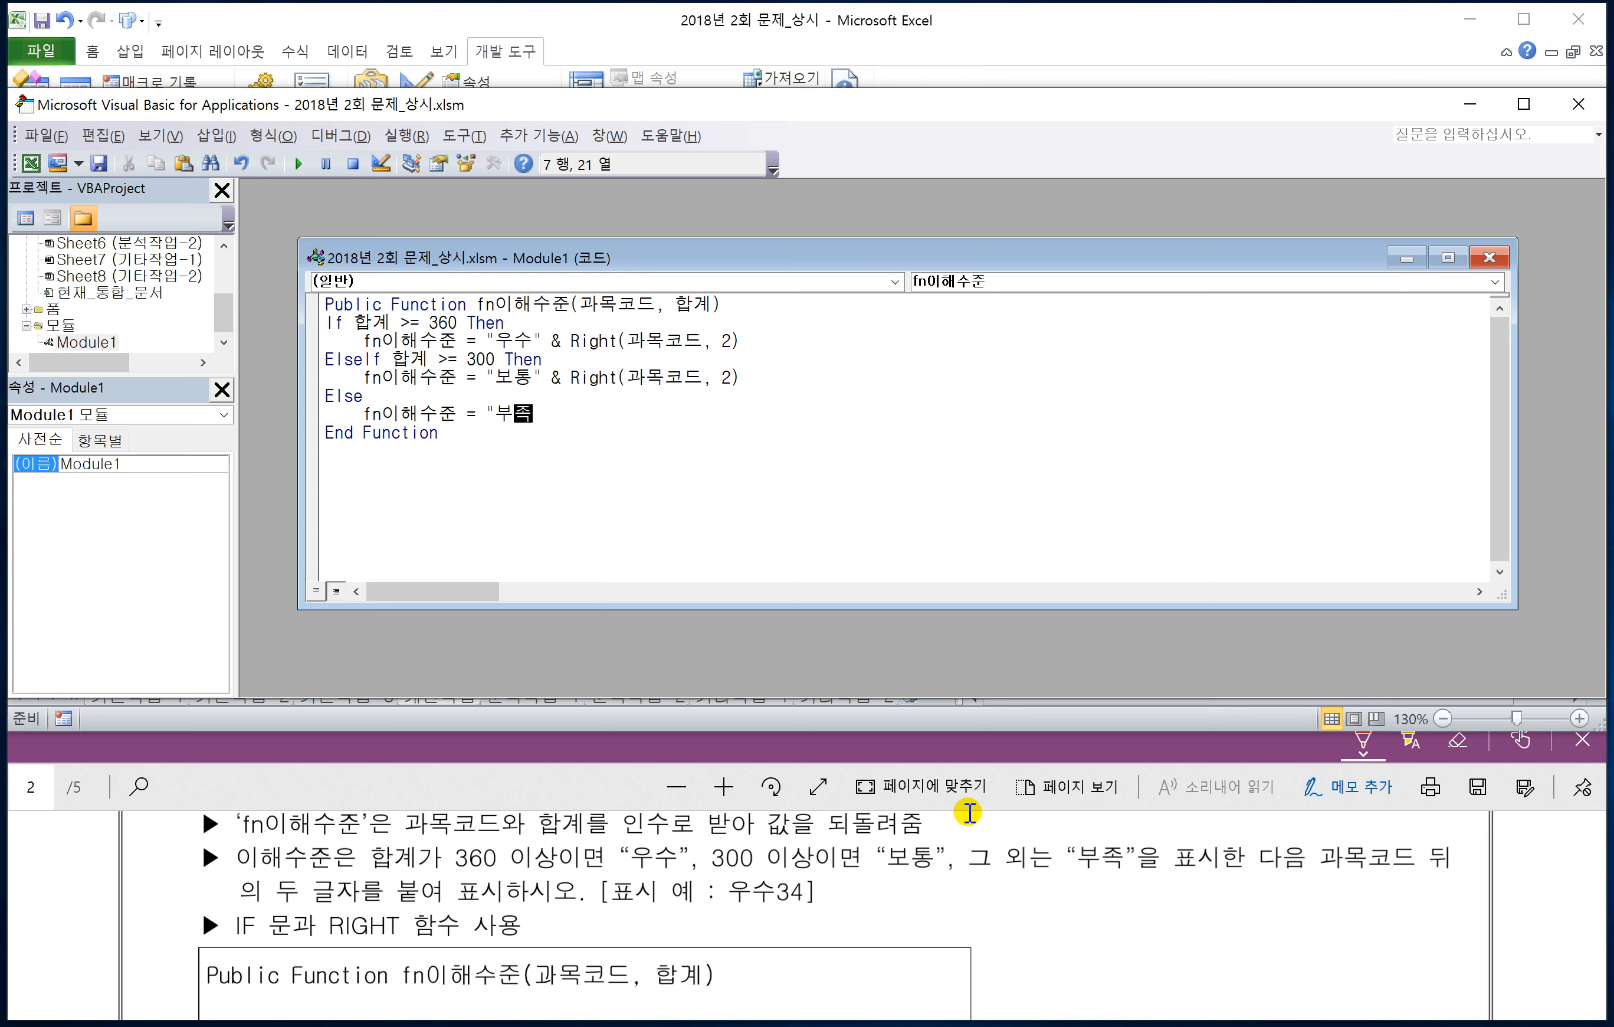
type("\" & Right(과목콛")
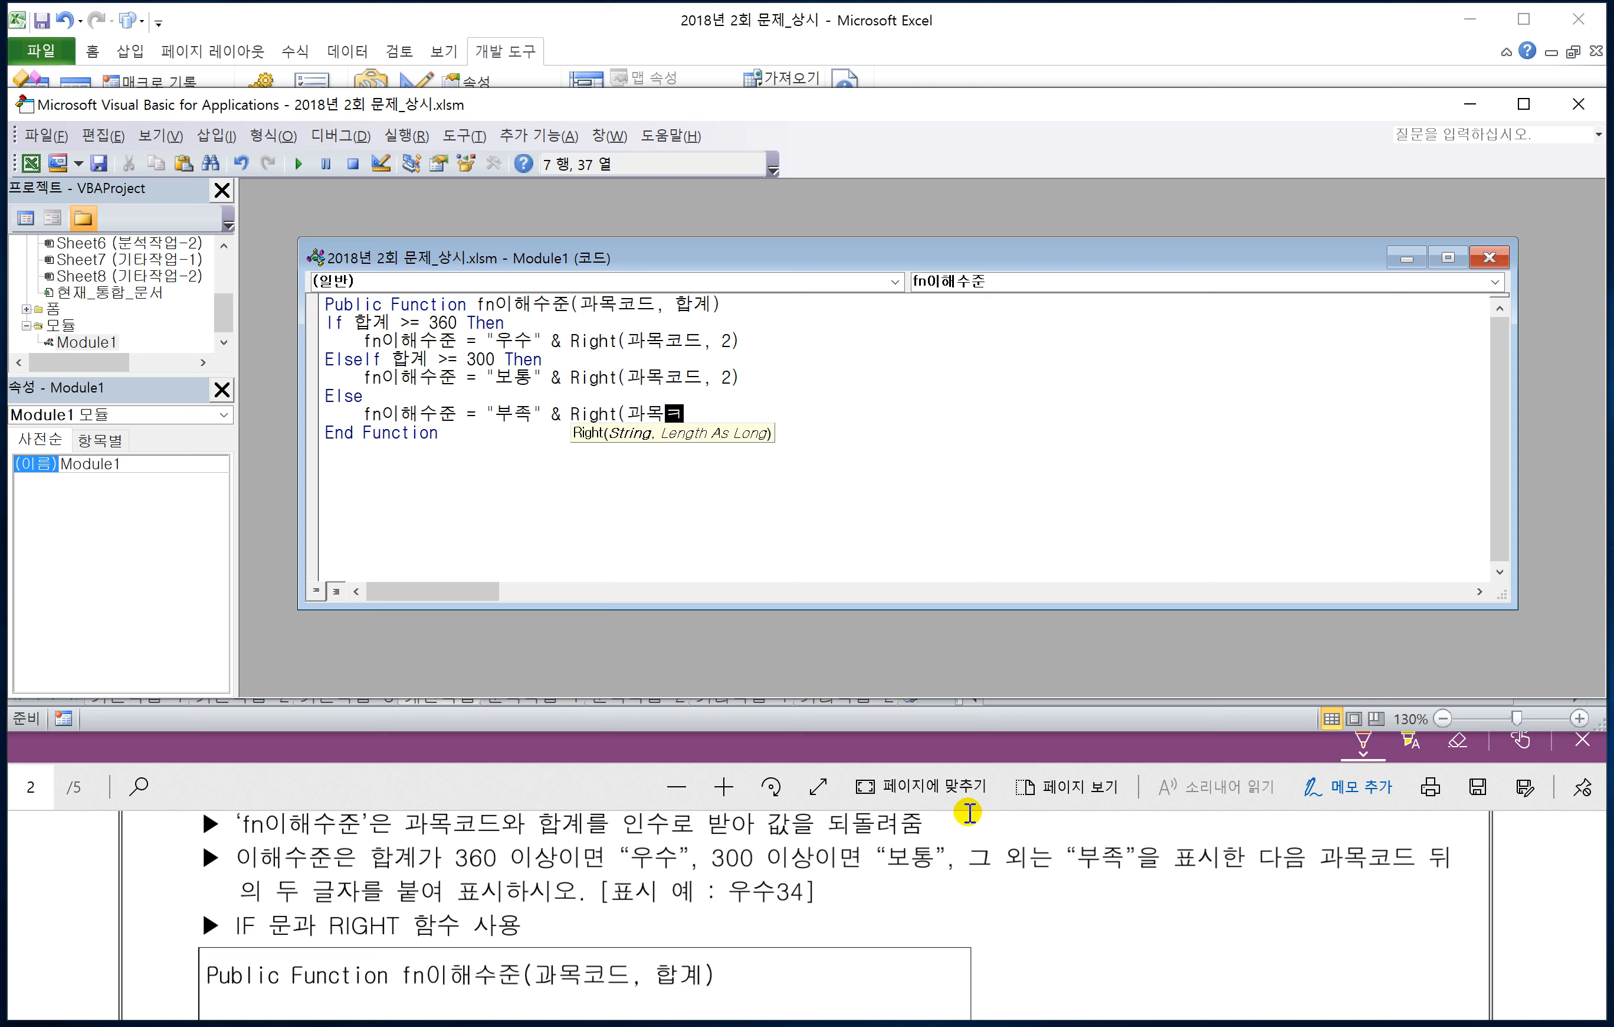
type("드, 2")
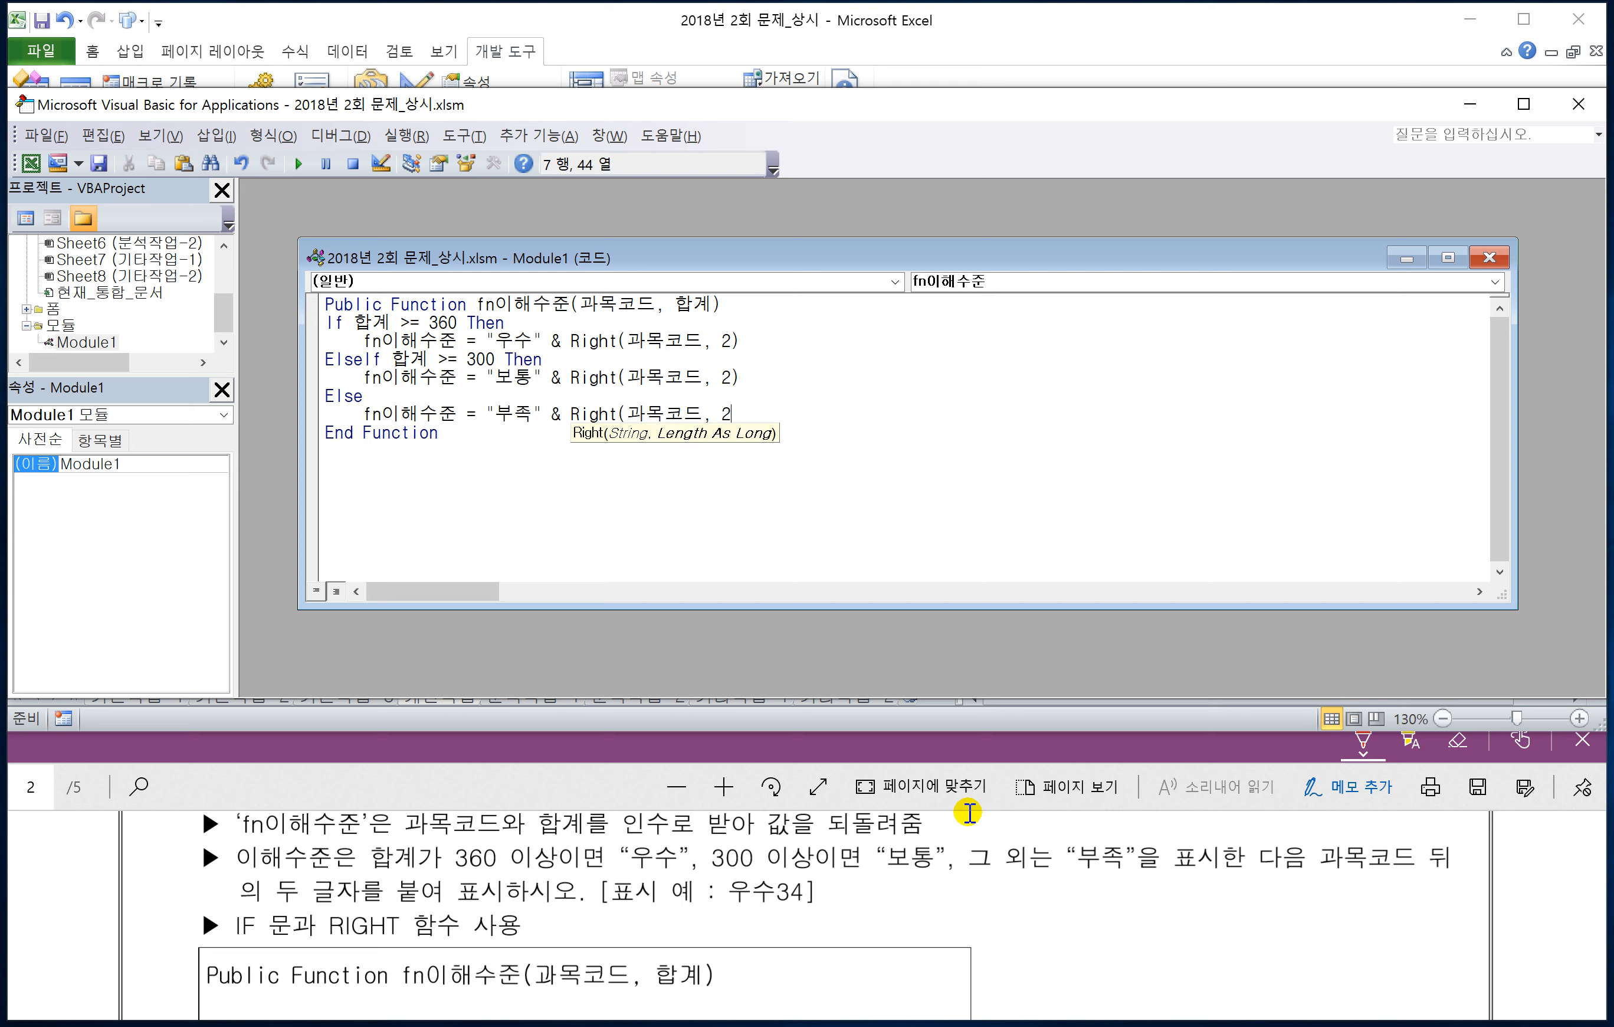
type(")")
- Finish the conditional block with End If, close the Visual Basic editor and return to the worksheet
key("Return")
key("BackSpace")
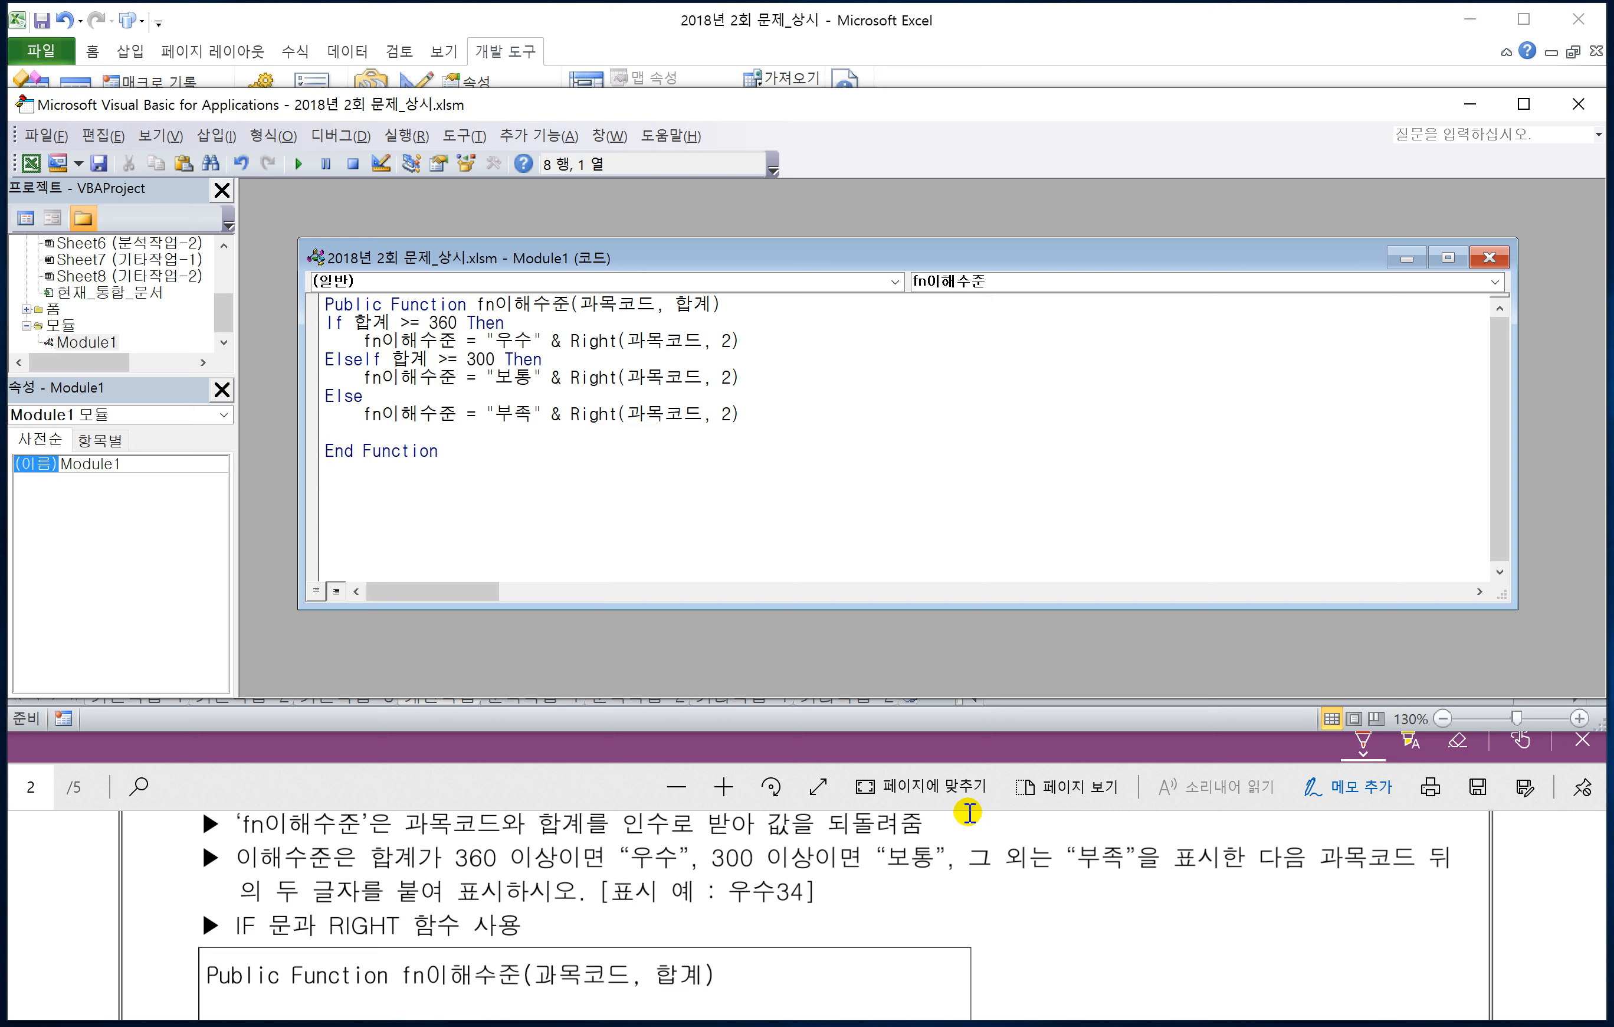
type("End If")
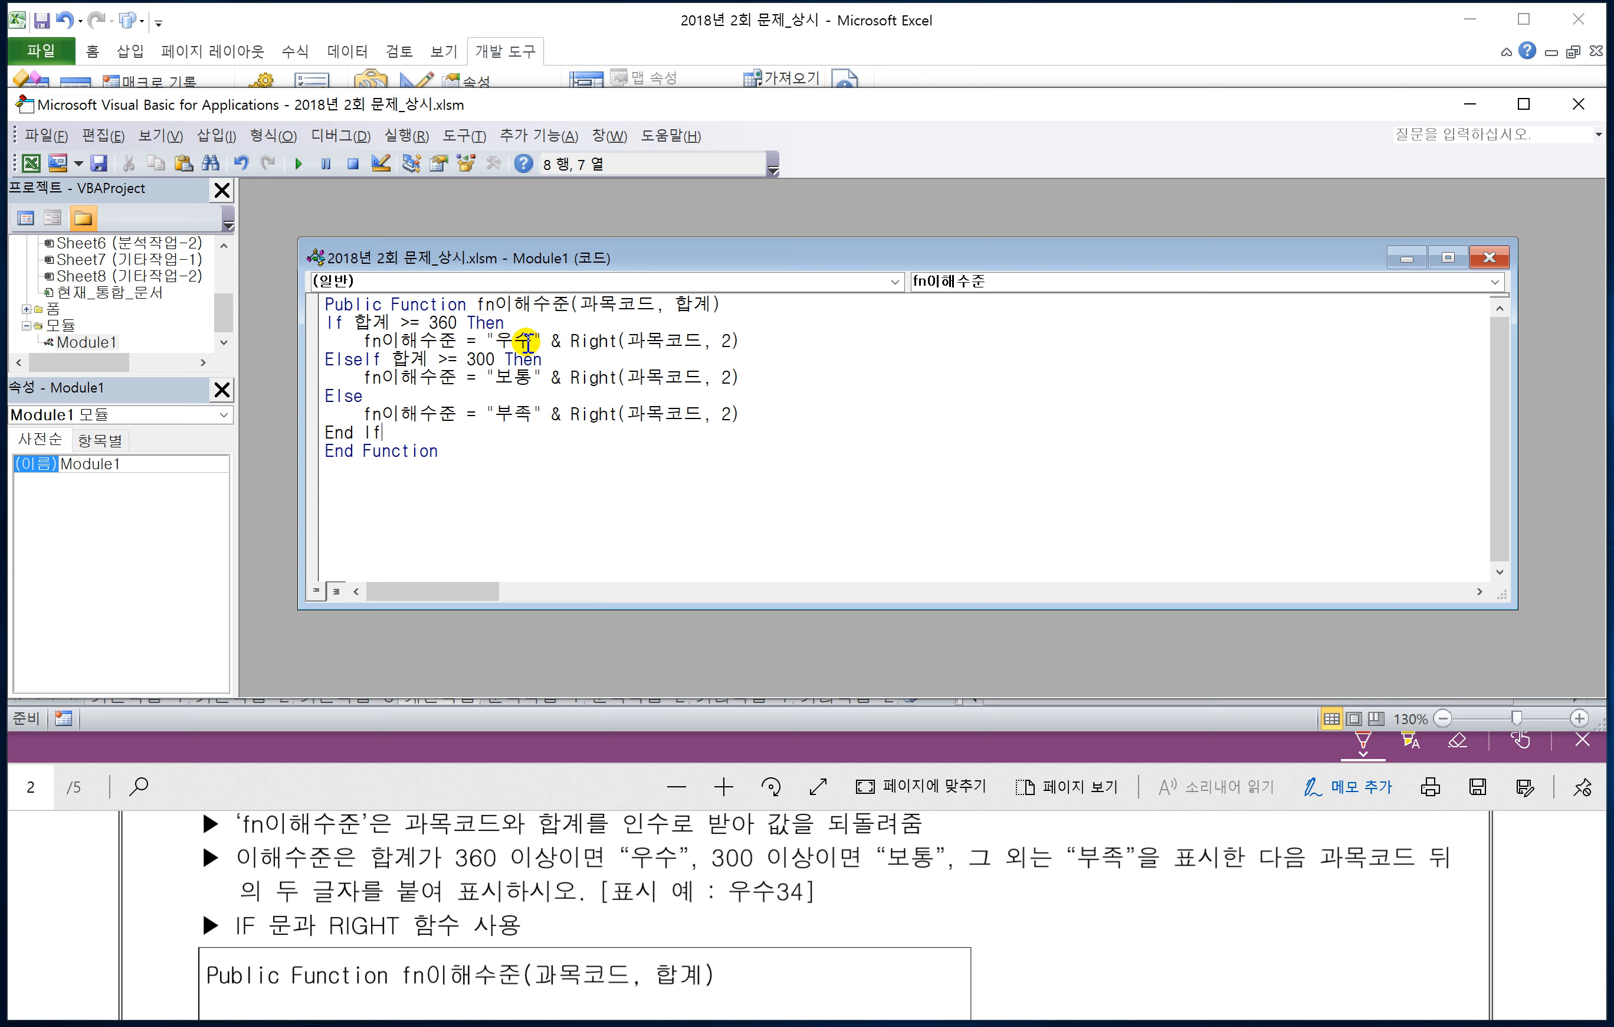
left_click(41, 134)
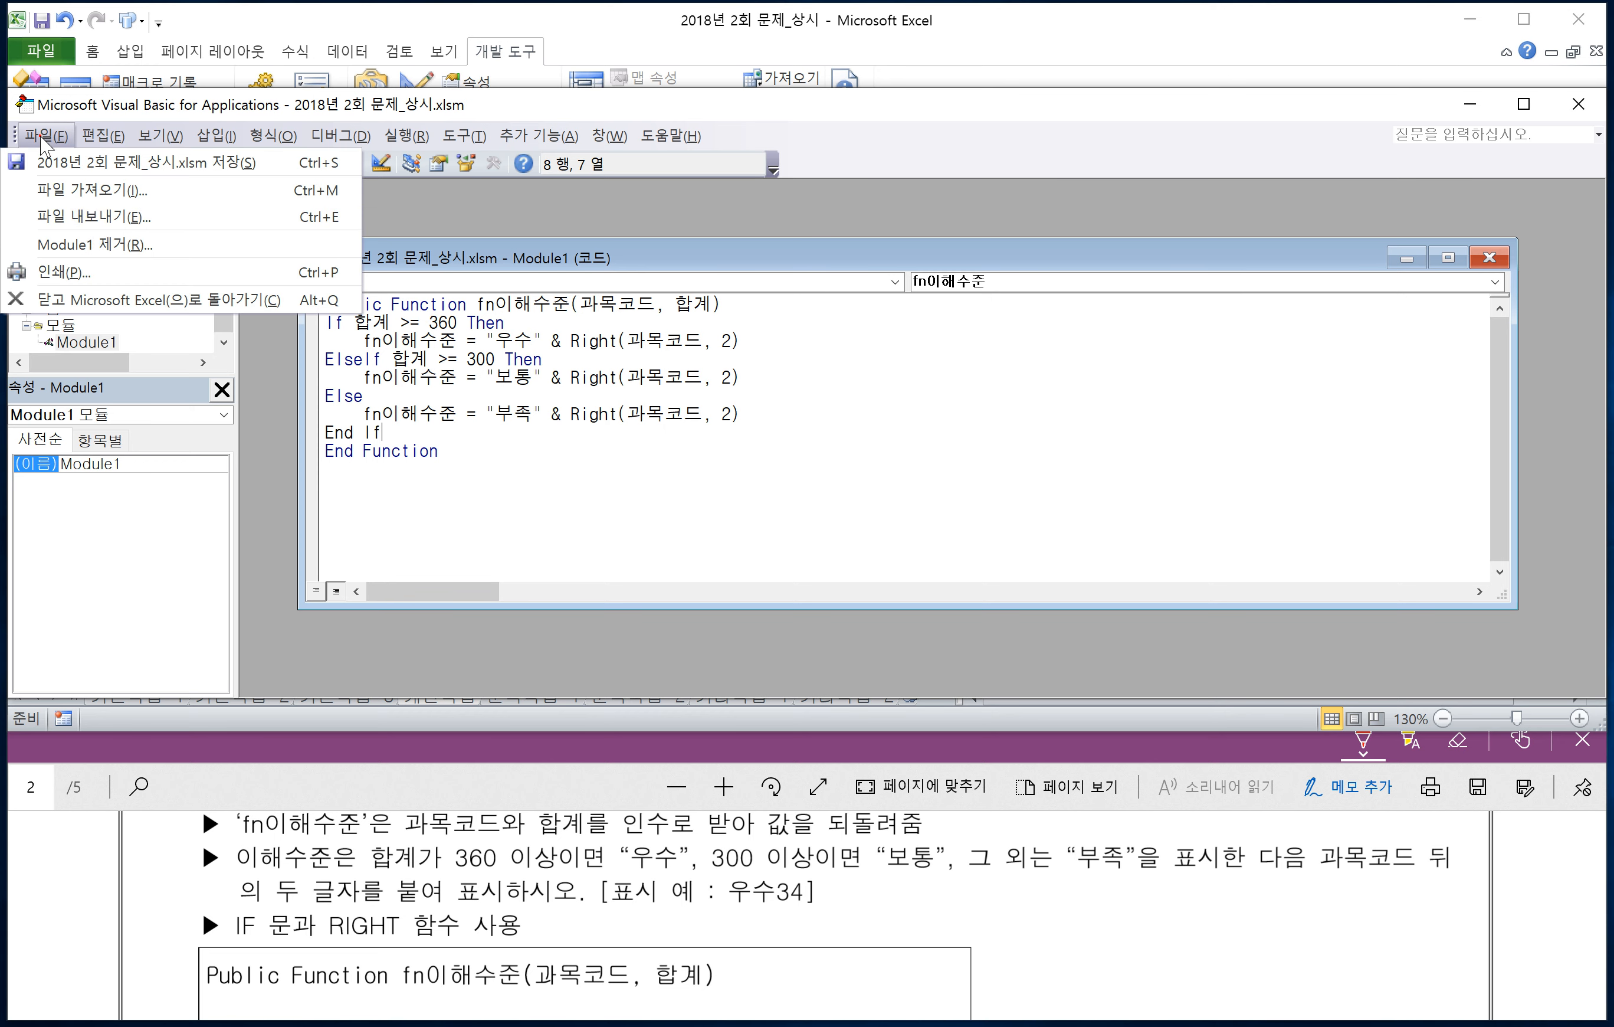
left_click(99, 302)
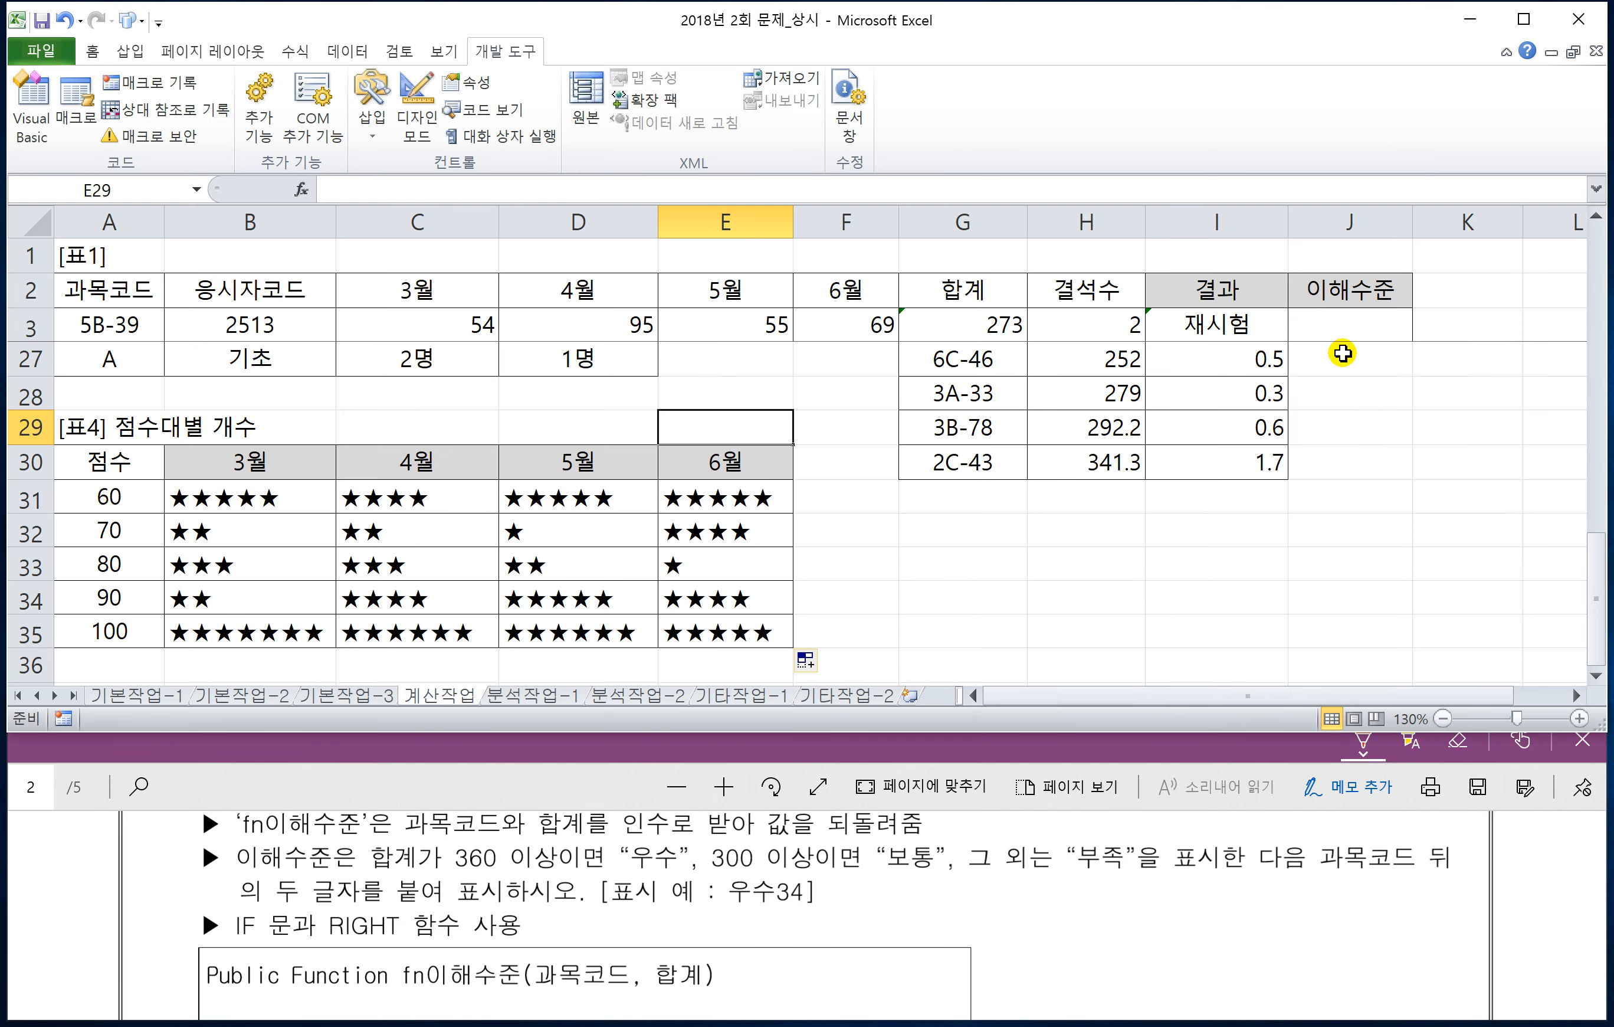
- Enter the formula =fn이해수준(A3,G3) in cell J3 of [표1]
left_click(1328, 324)
scroll(1333, 353, "up", 2)
left_click(1325, 322)
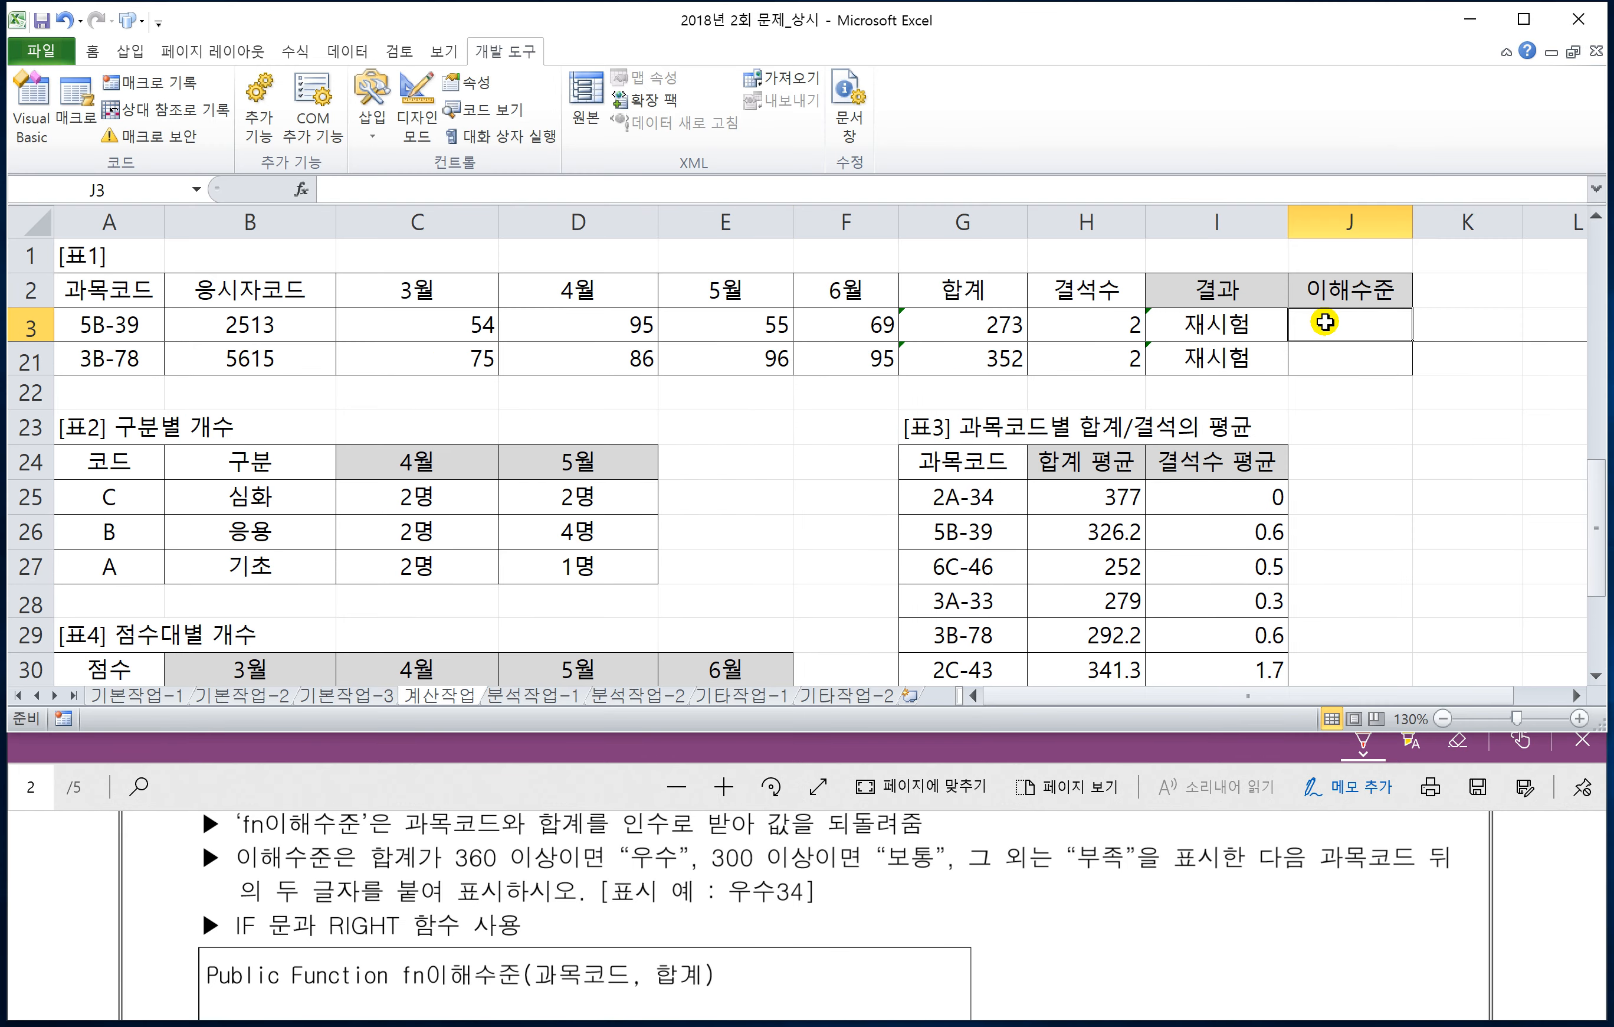
type("=fn")
key("Tab")
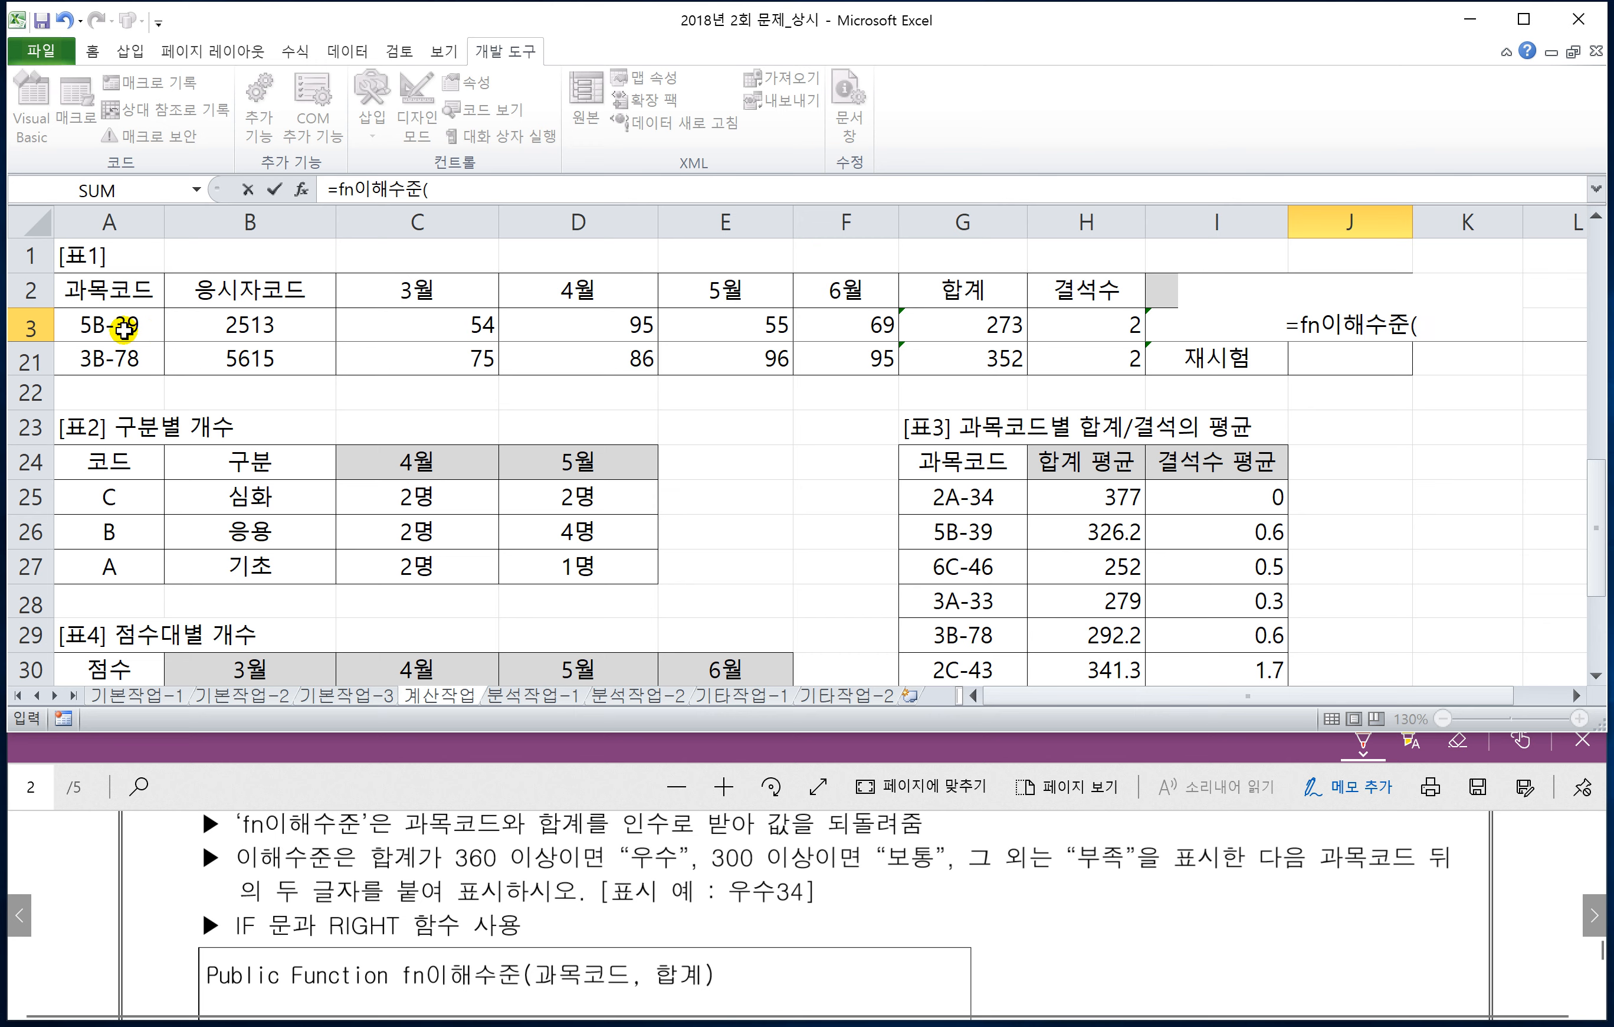
left_click(135, 318)
type(",")
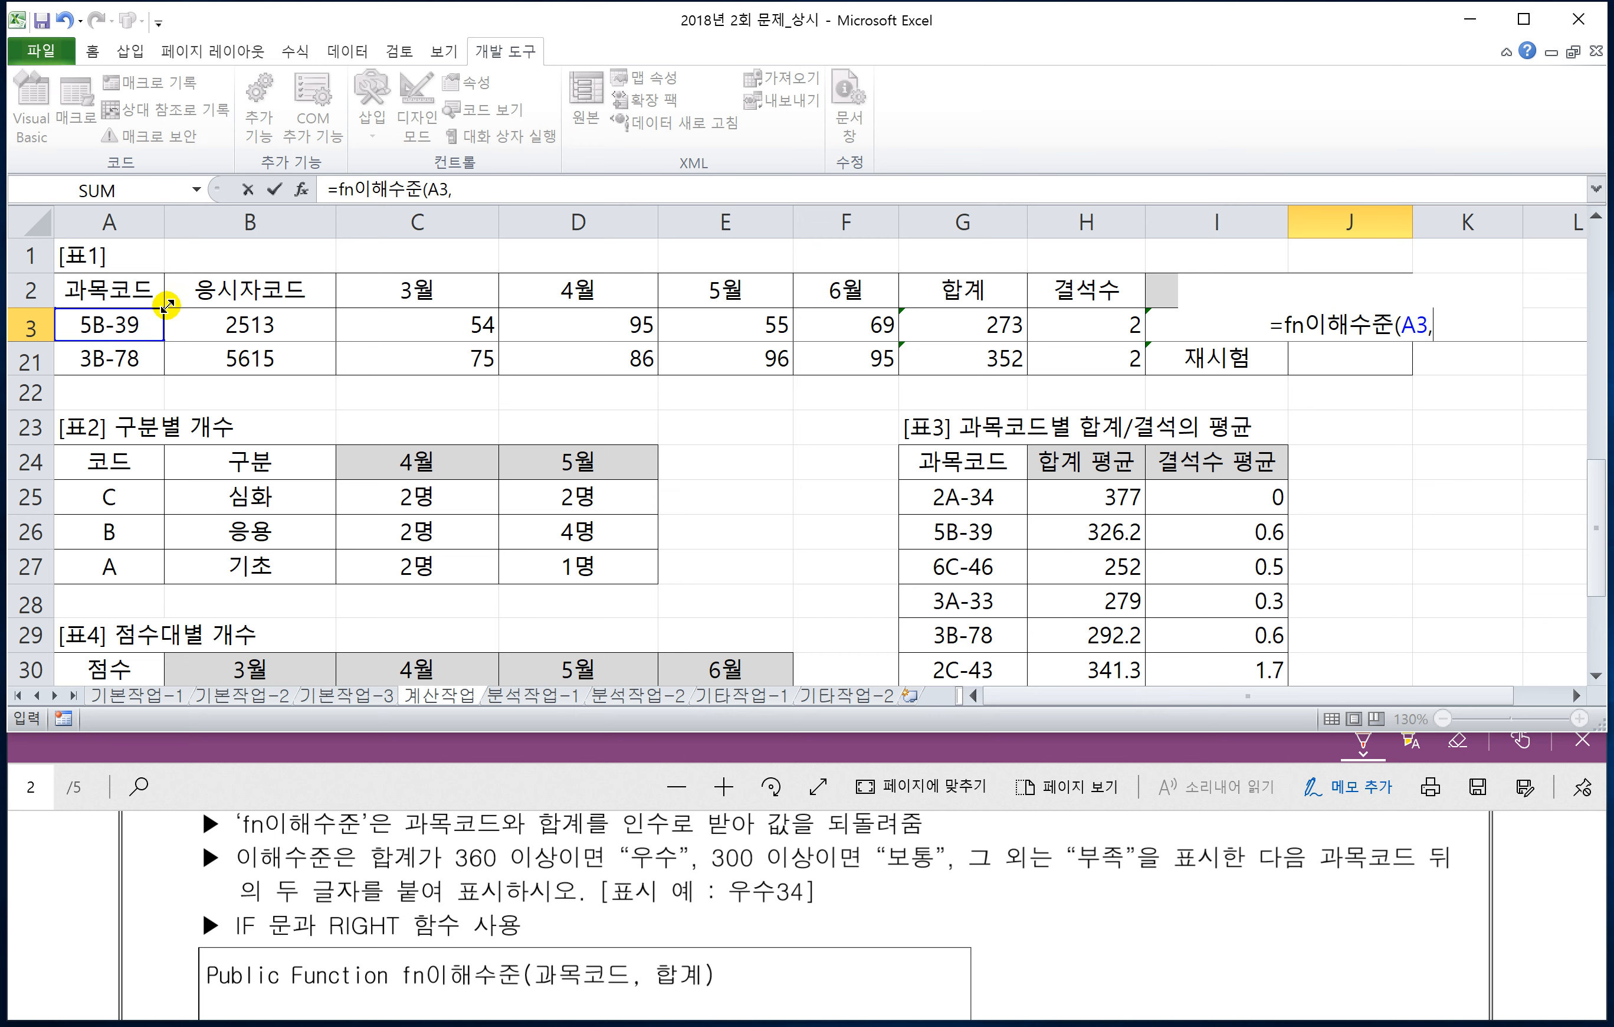
left_click(941, 322)
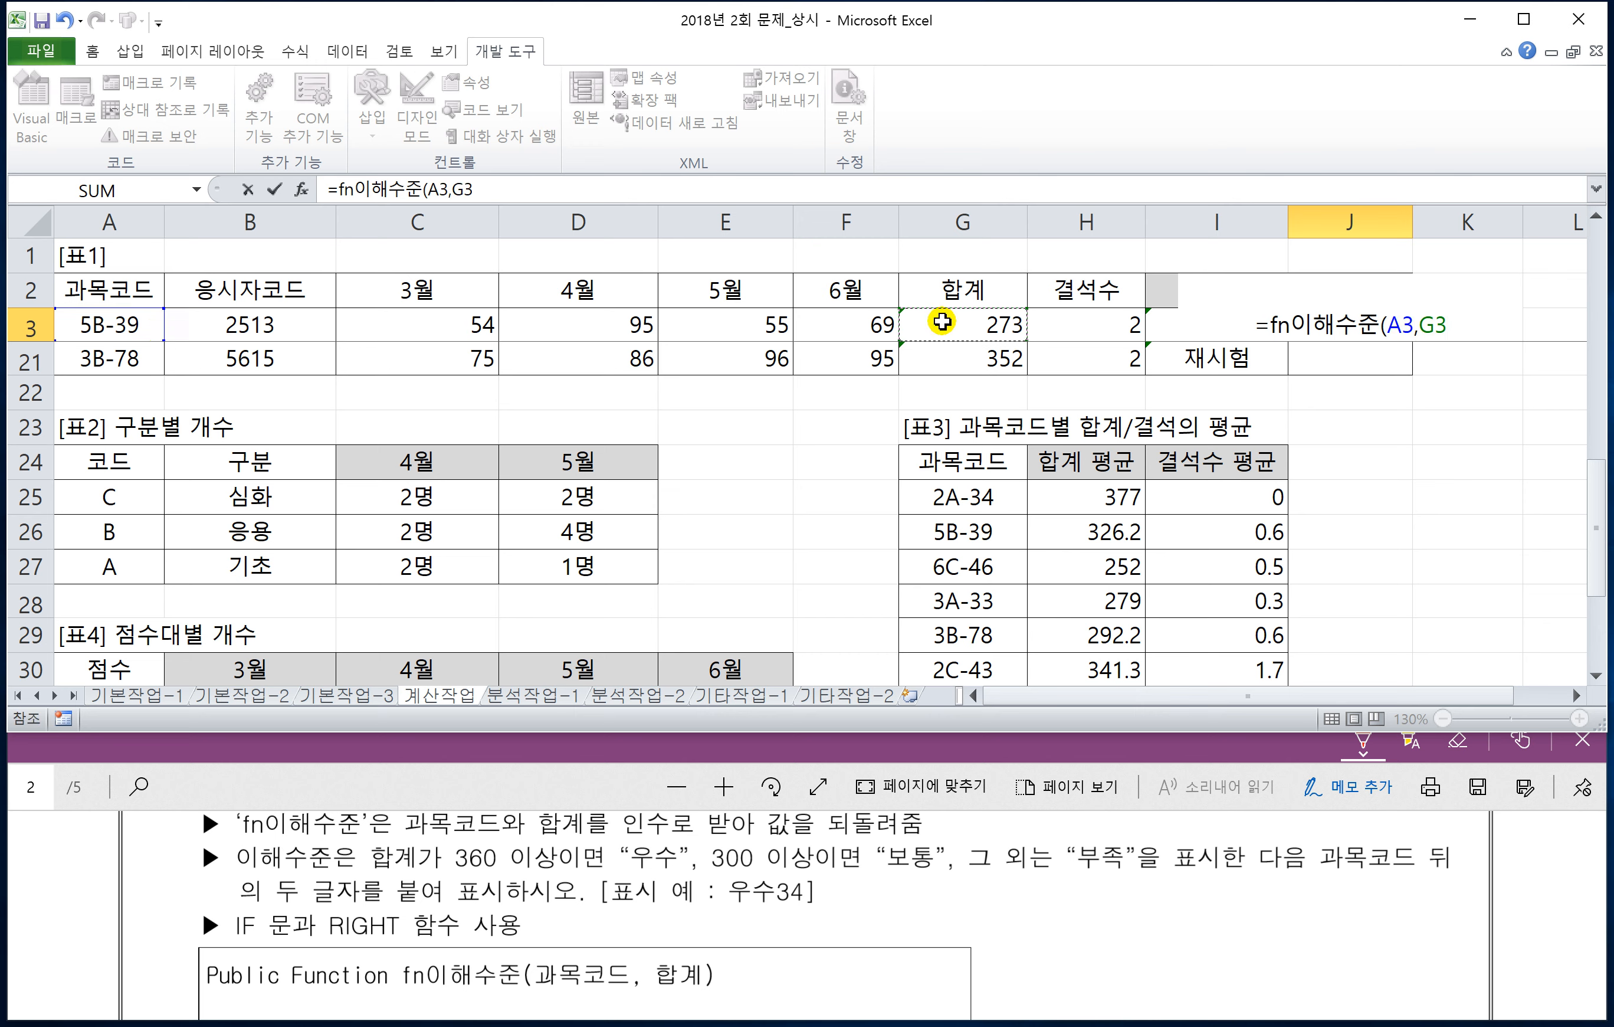
type(")")
key("Return")
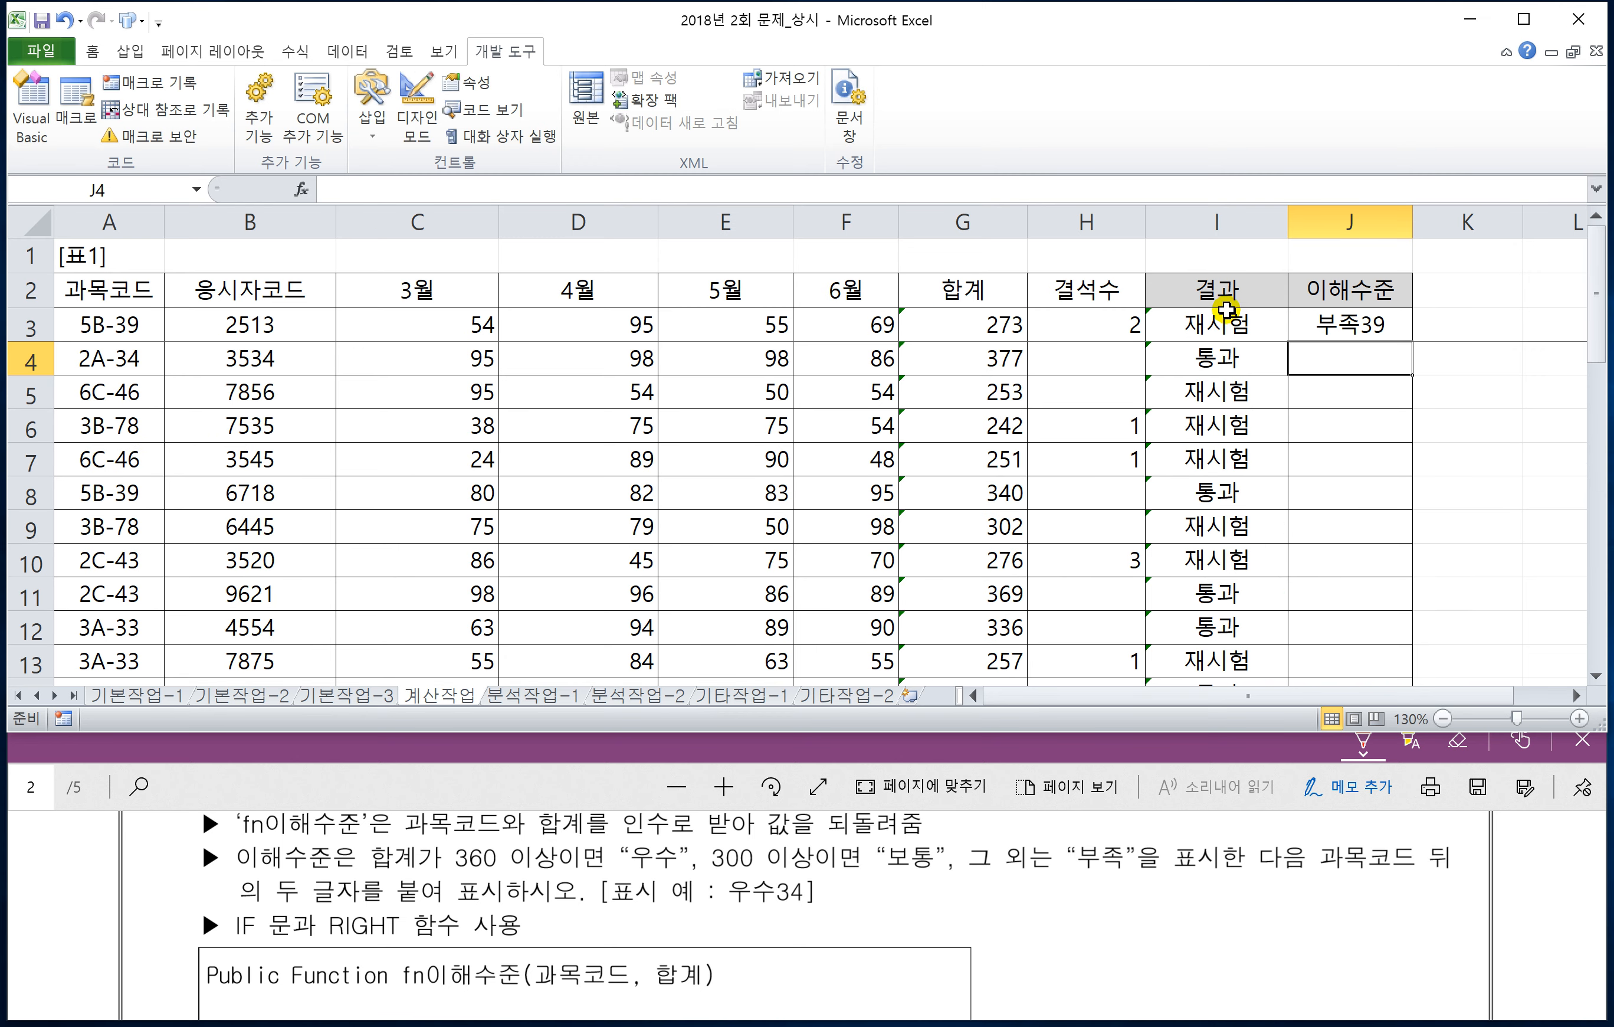
- Fill the J3 formula down the 이해수준 column to J21 and check the last rows of the table
left_click(1326, 325)
double_click(1413, 341)
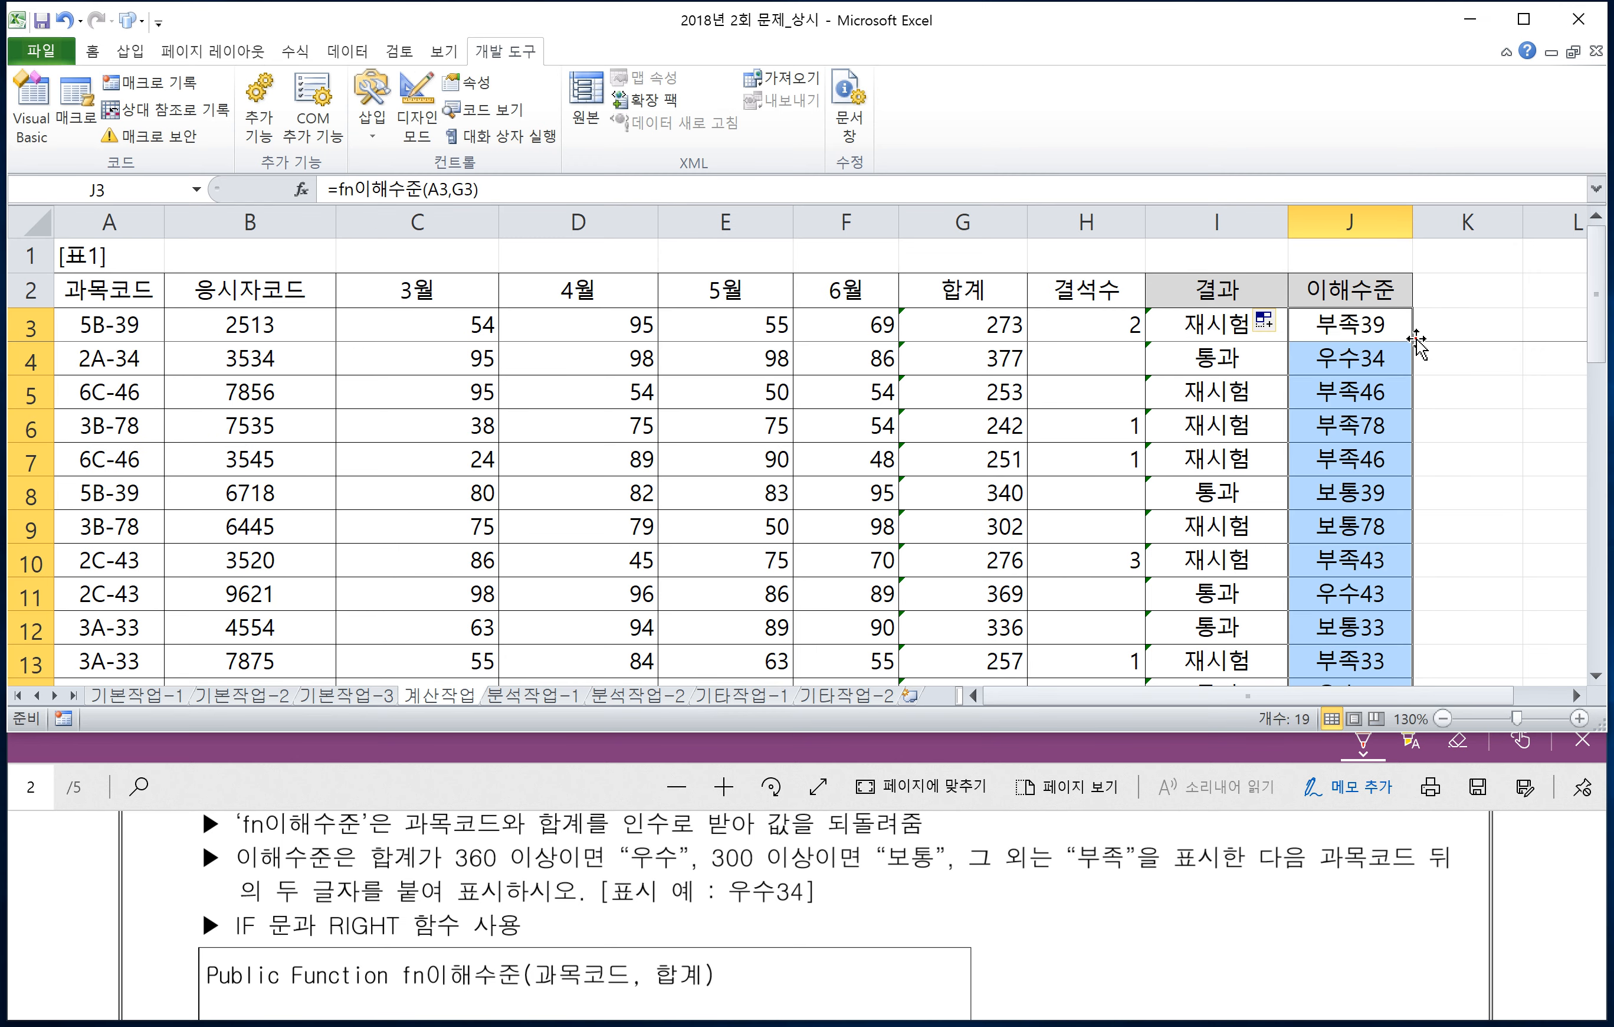
scroll(1461, 510, "down", 1)
scroll(1461, 510, "down", 3)
left_click(1452, 496)
left_click(1431, 559)
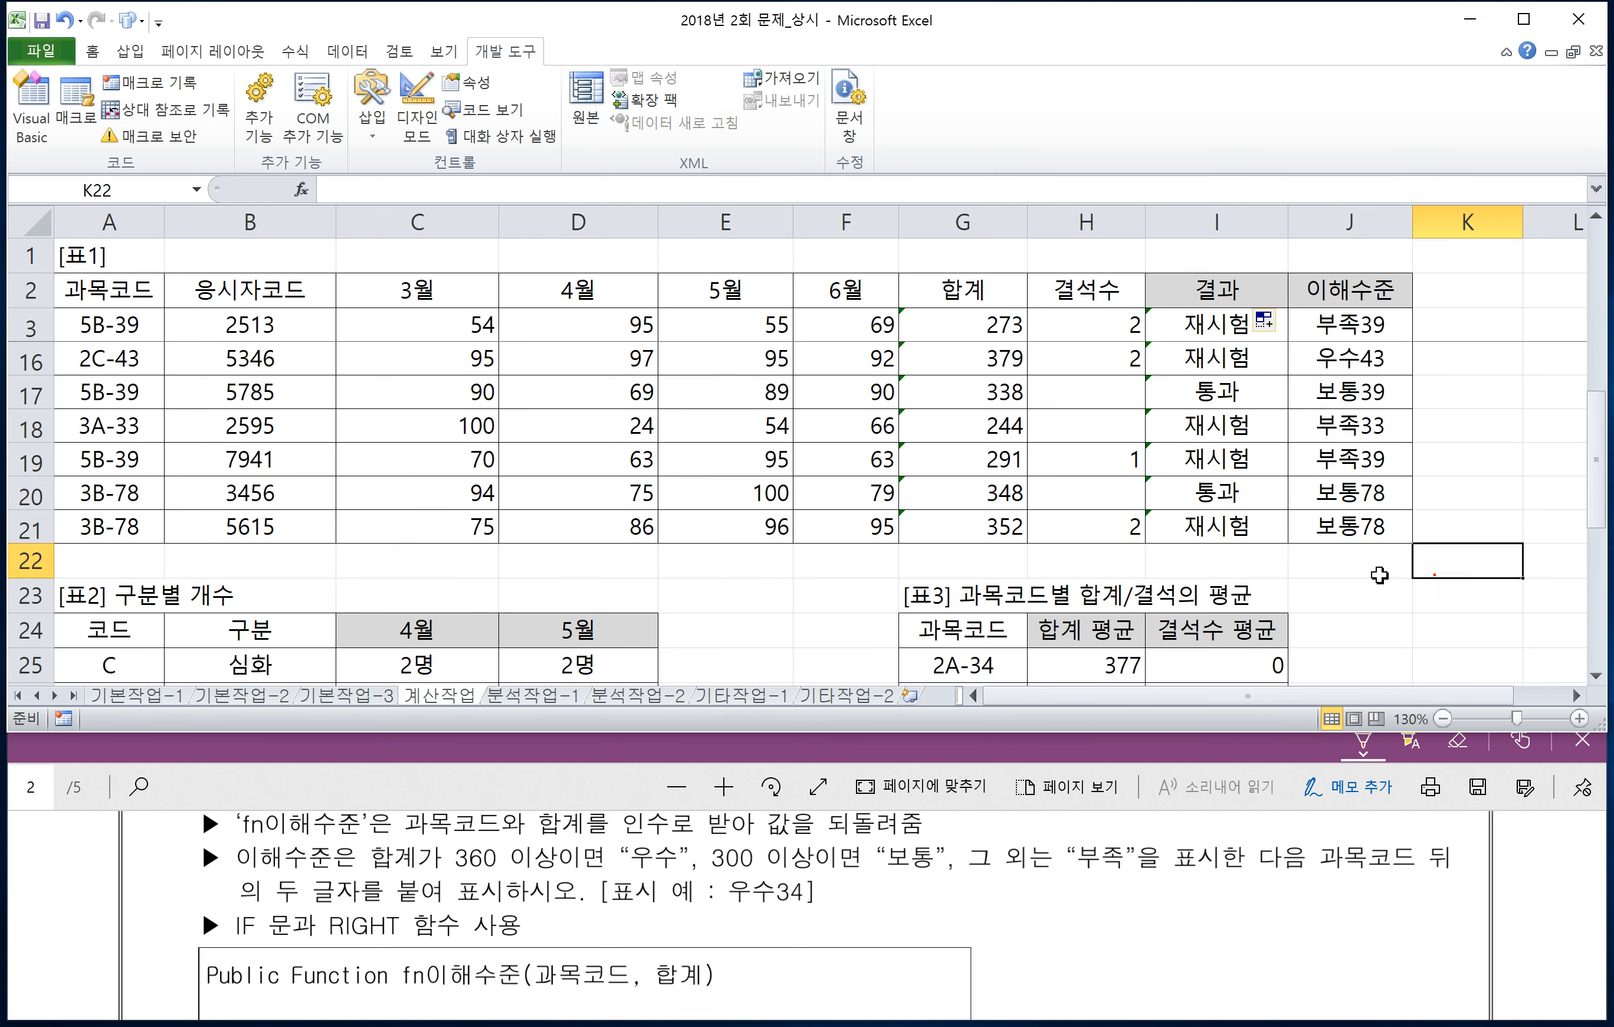
left_click(1367, 569)
left_click(1366, 569)
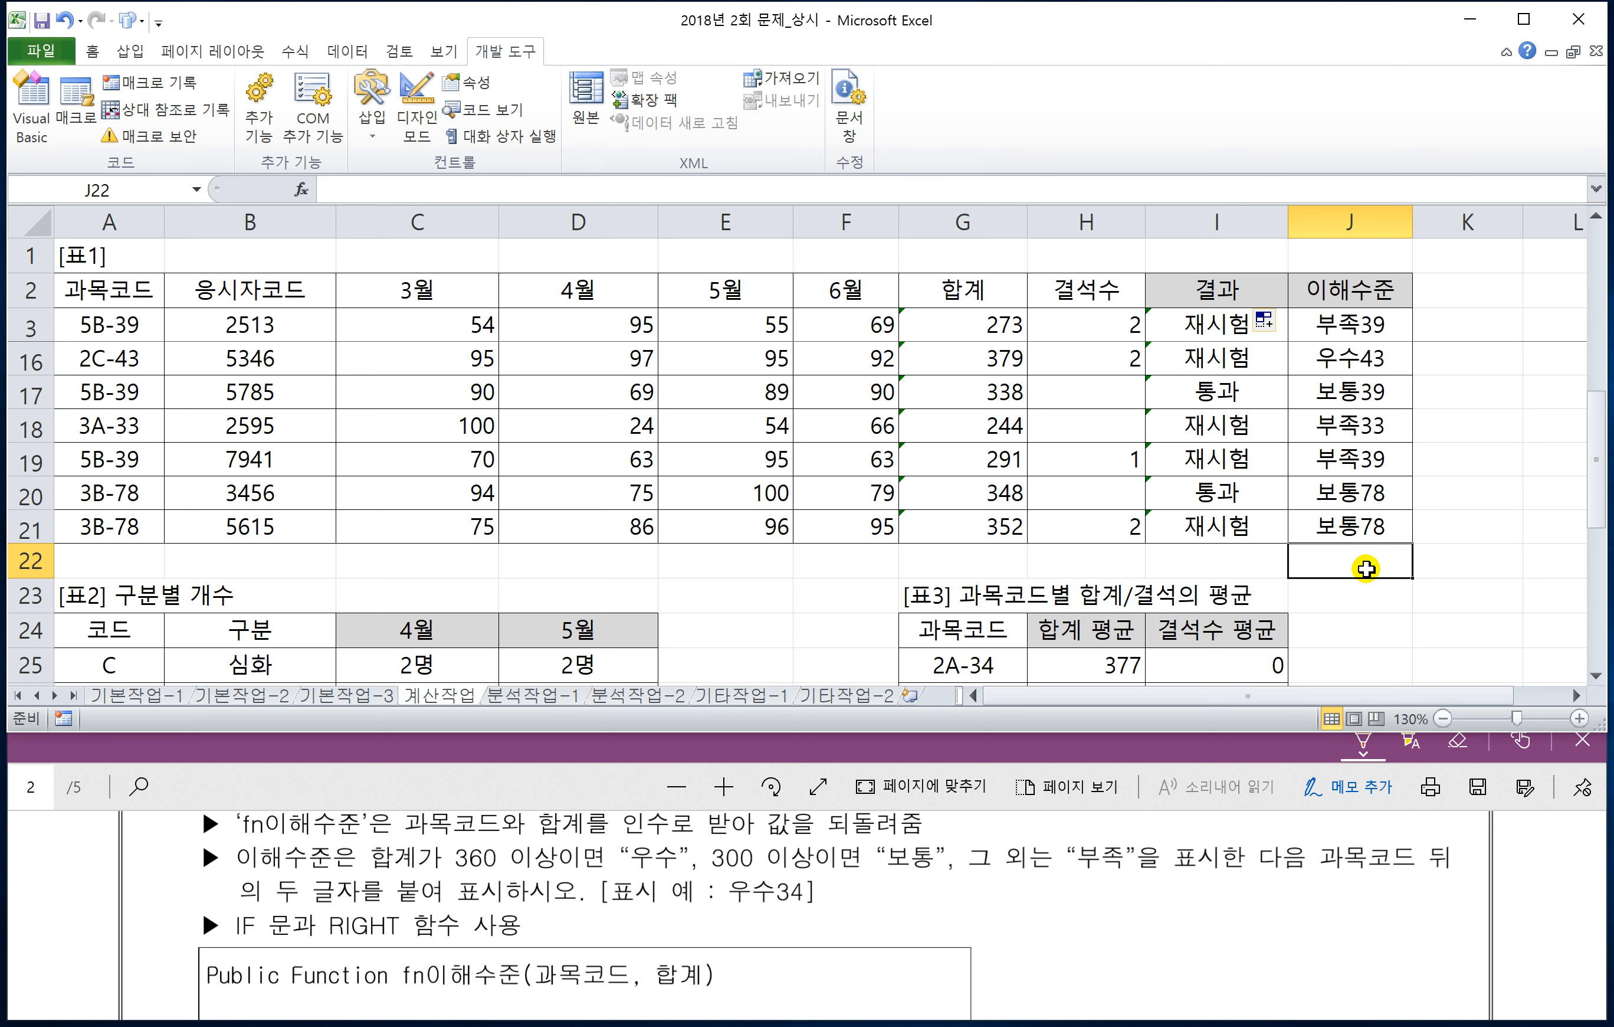